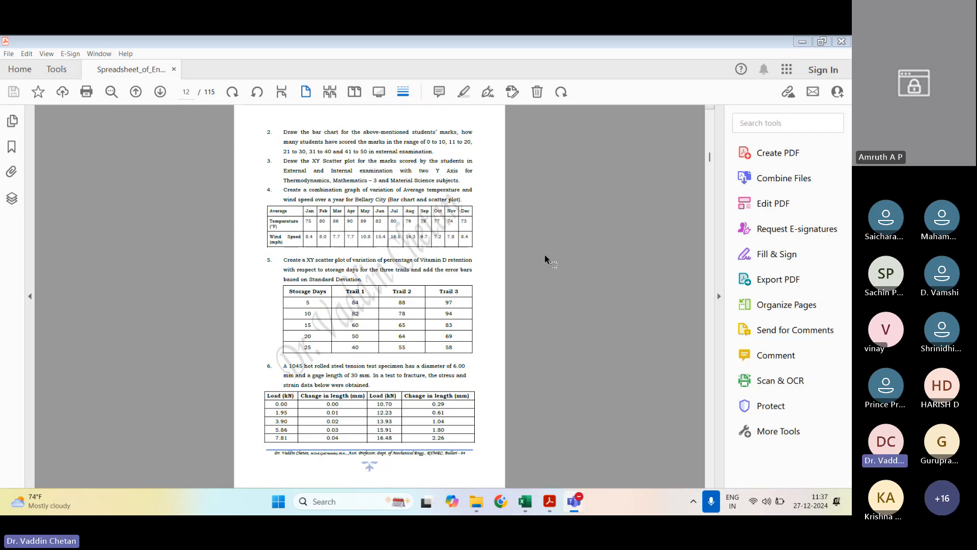
# Step: Look through the spreadsheet manual's opening pages and syllabus, ending at exercise 1 in the List of Exercises on page 11
pyautogui.scroll(3, 544, 256)
pyautogui.scroll(-1, 544, 255)
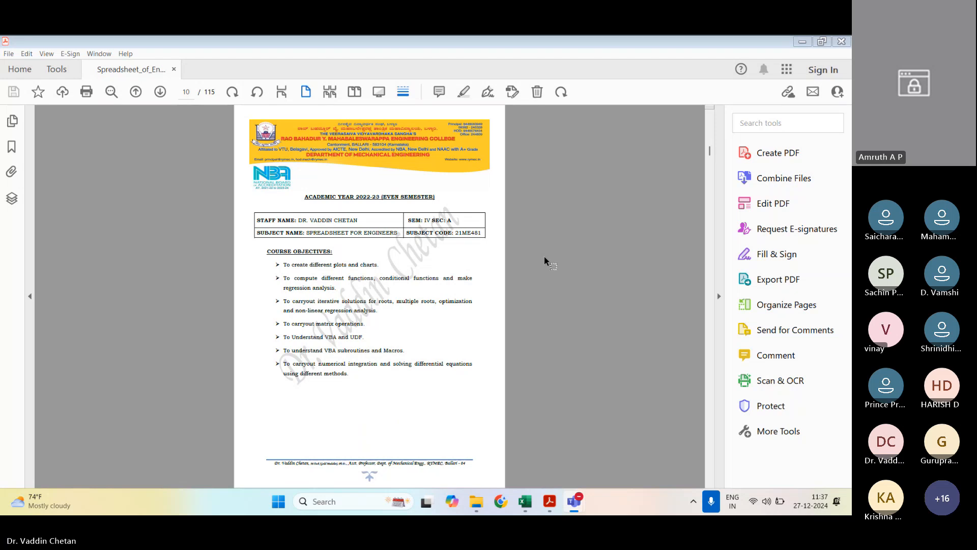
pyautogui.press('Home')
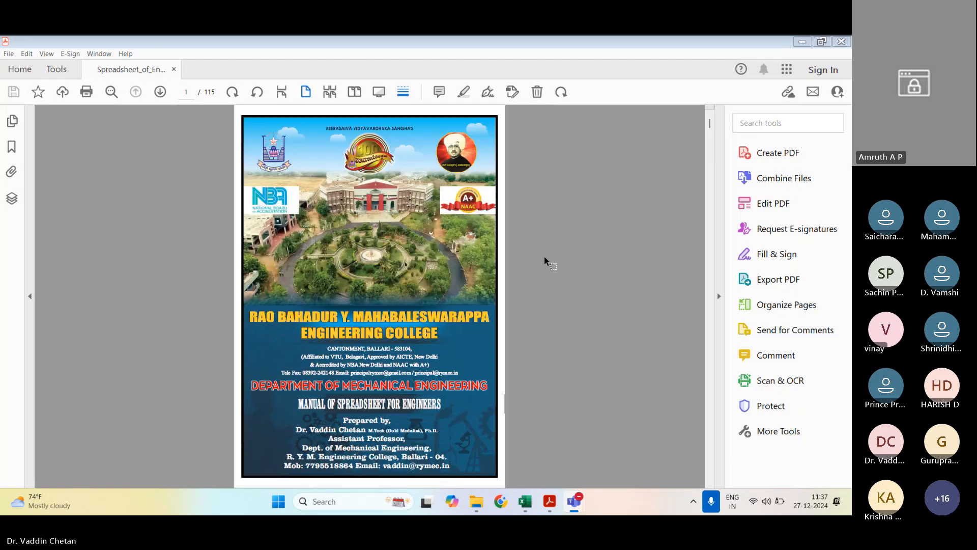
pyautogui.scroll(-3, 545, 256)
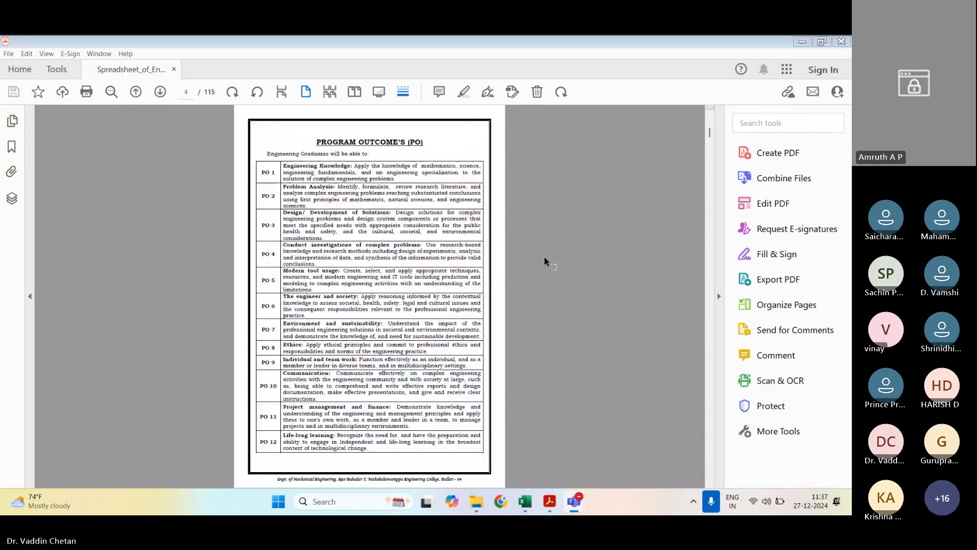
pyautogui.scroll(-2, 544, 257)
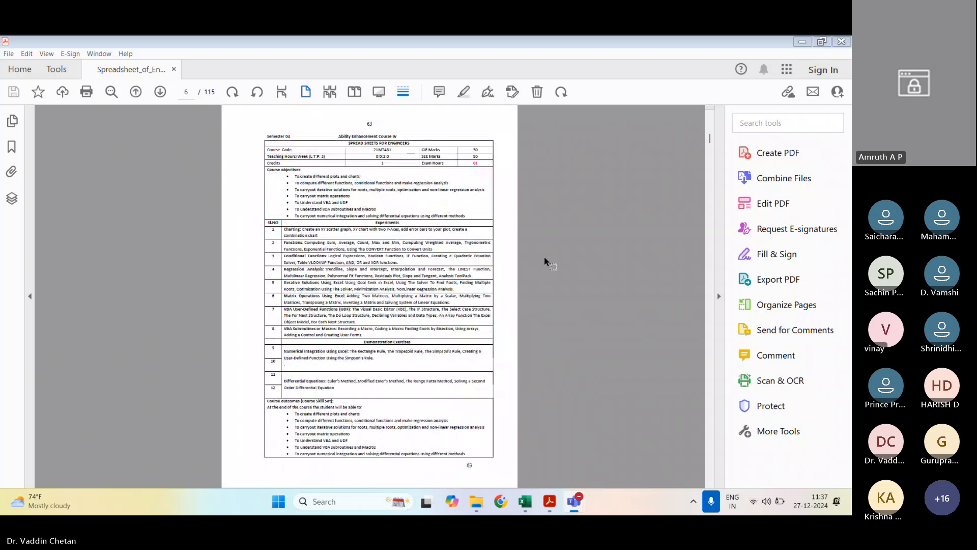
pyautogui.click(467, 284)
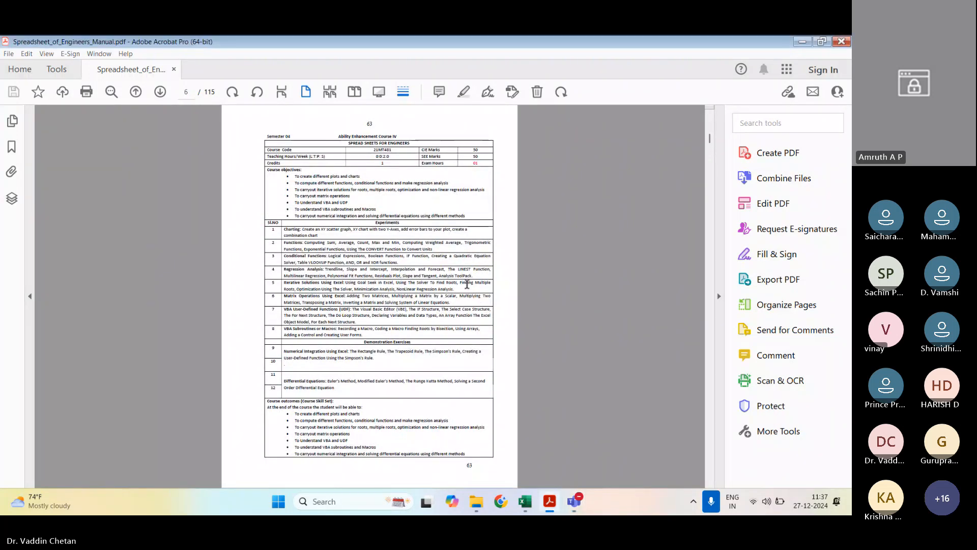
pyautogui.scroll(2, 467, 284)
pyautogui.scroll(-3, 467, 284)
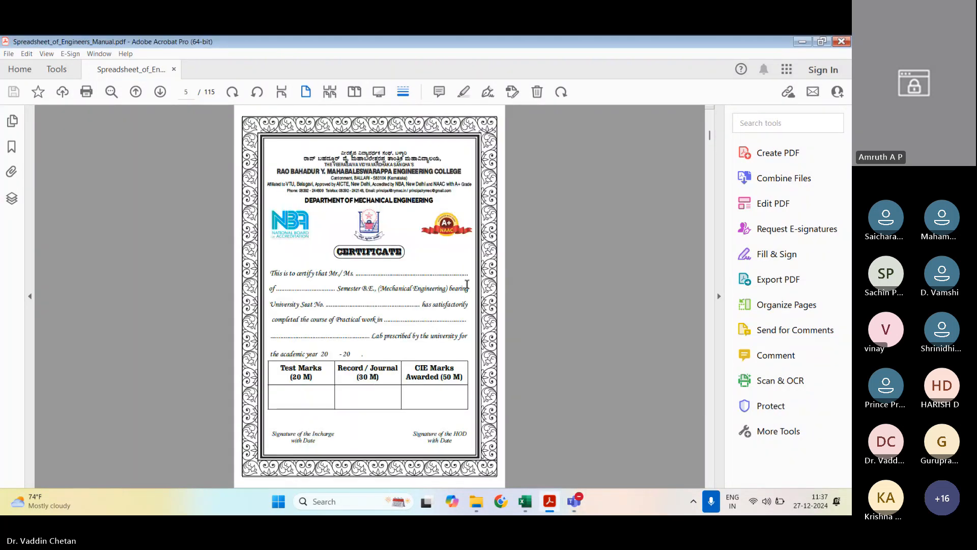
pyautogui.scroll(-3, 467, 284)
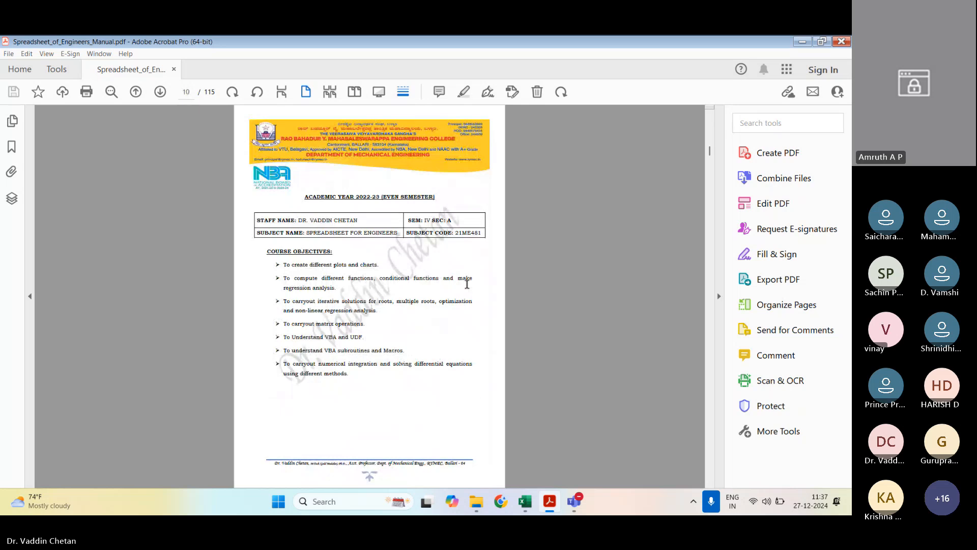
pyautogui.scroll(-1, 467, 284)
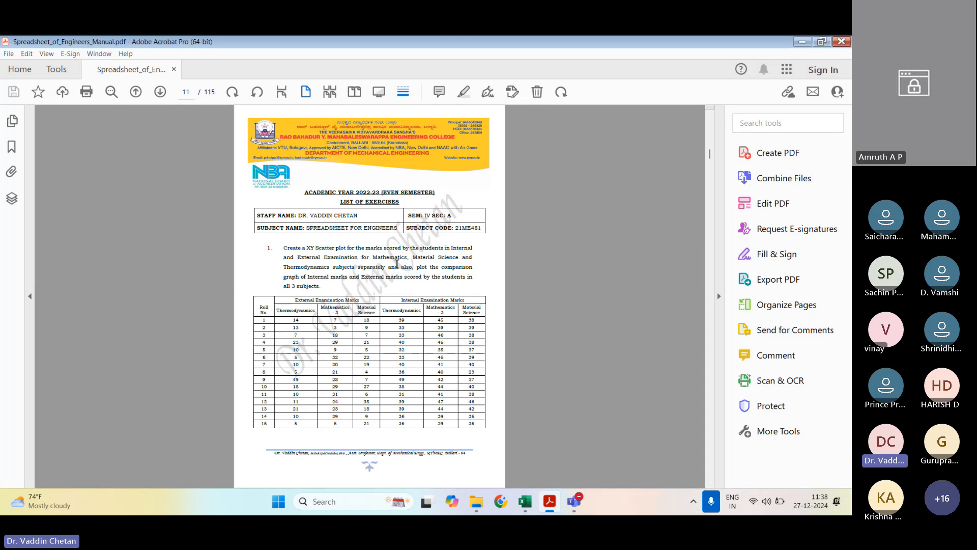
# Step: Switch to the Chapter_1 workbook in Excel and open the 1st Question sheet
pyautogui.hotkey('alt', 'Tab')
pyautogui.click(251, 150)
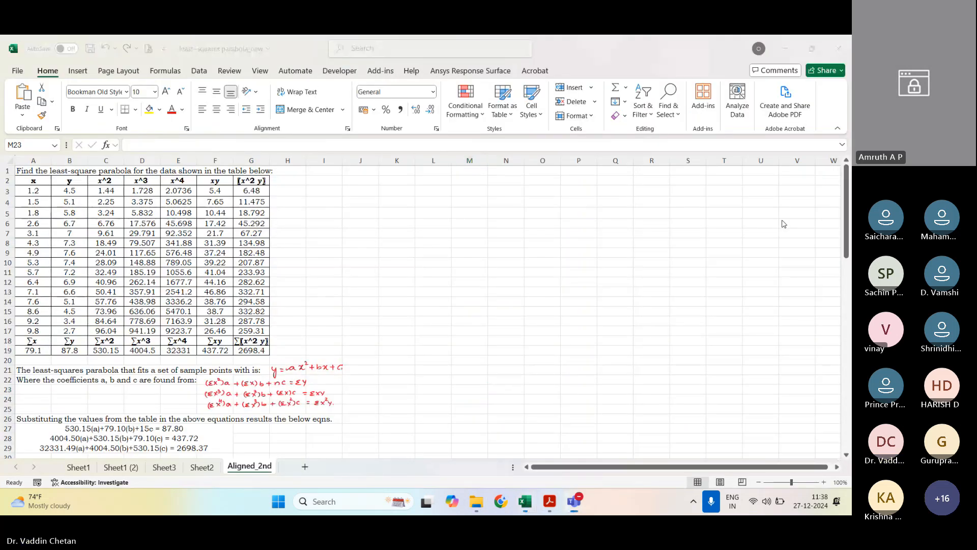
pyautogui.click(87, 466)
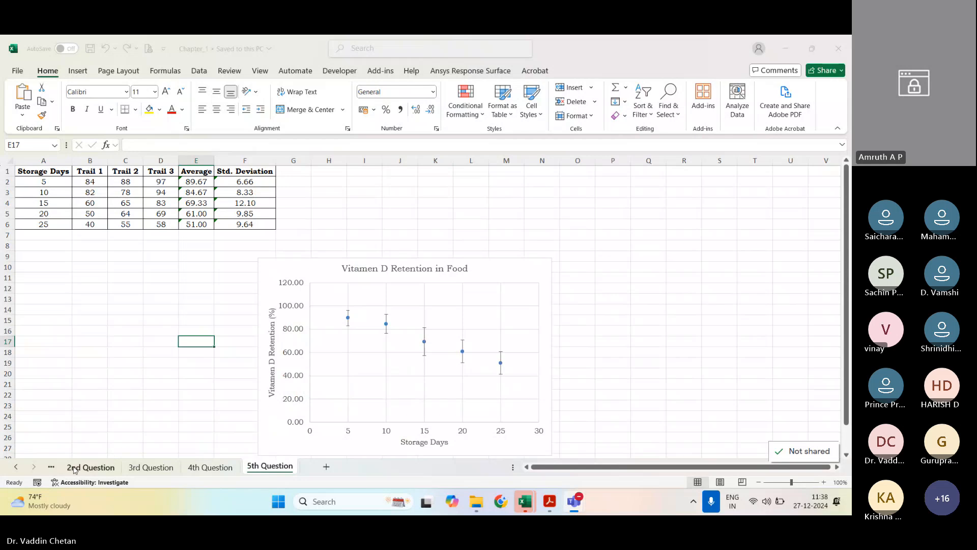
pyautogui.click(16, 467)
pyautogui.click(91, 466)
# Step: Create a copy of the 1st Question sheet at the end of the Chapter_1 workbook
pyautogui.rightClick(98, 465)
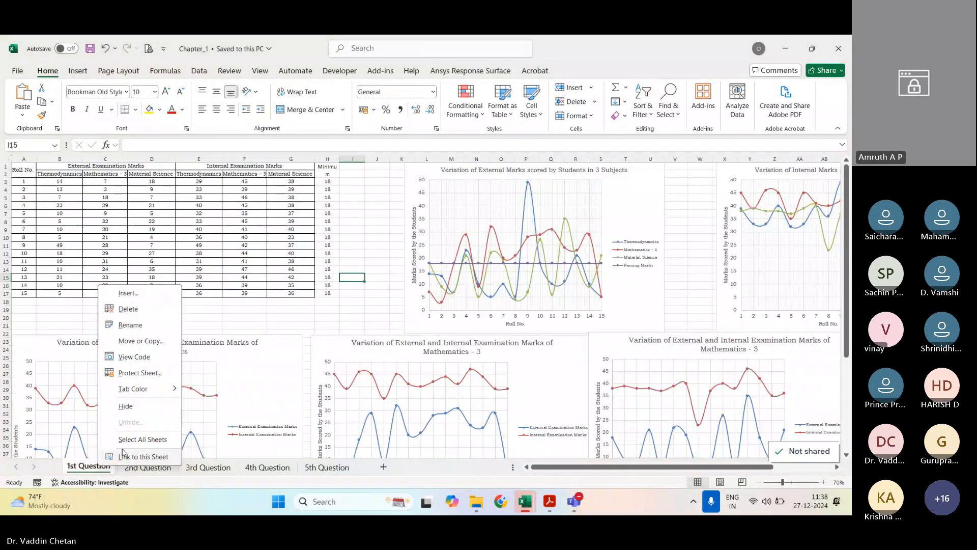
pyautogui.click(140, 341)
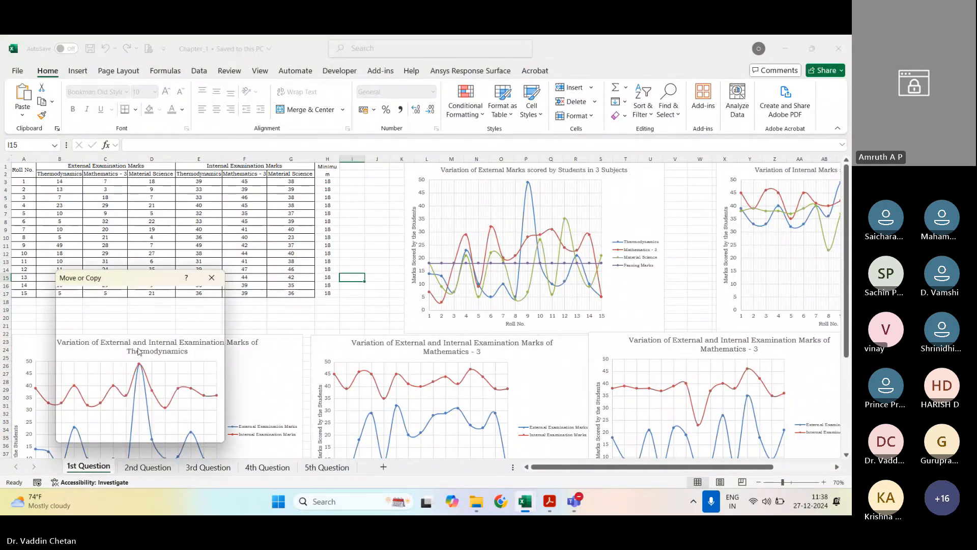
pyautogui.click(78, 379)
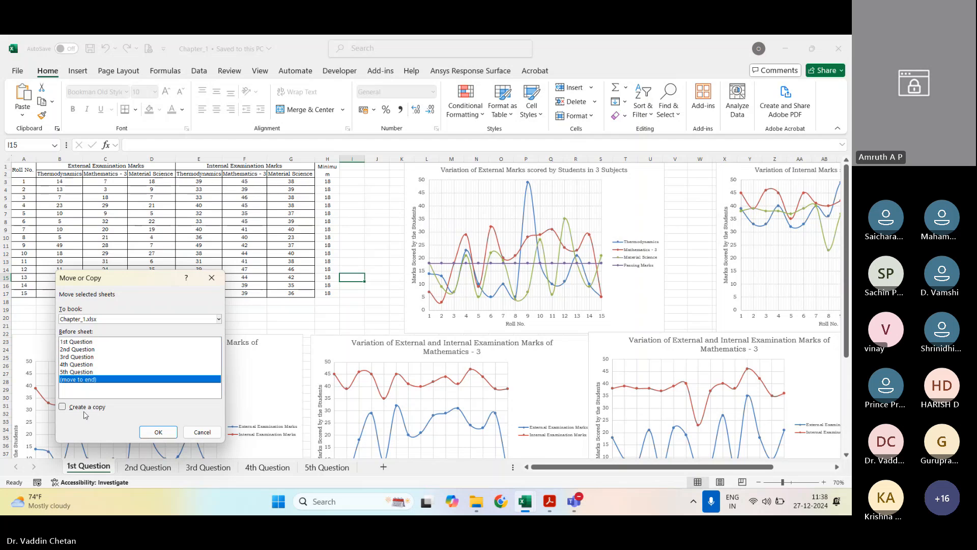
pyautogui.click(63, 407)
pyautogui.click(158, 432)
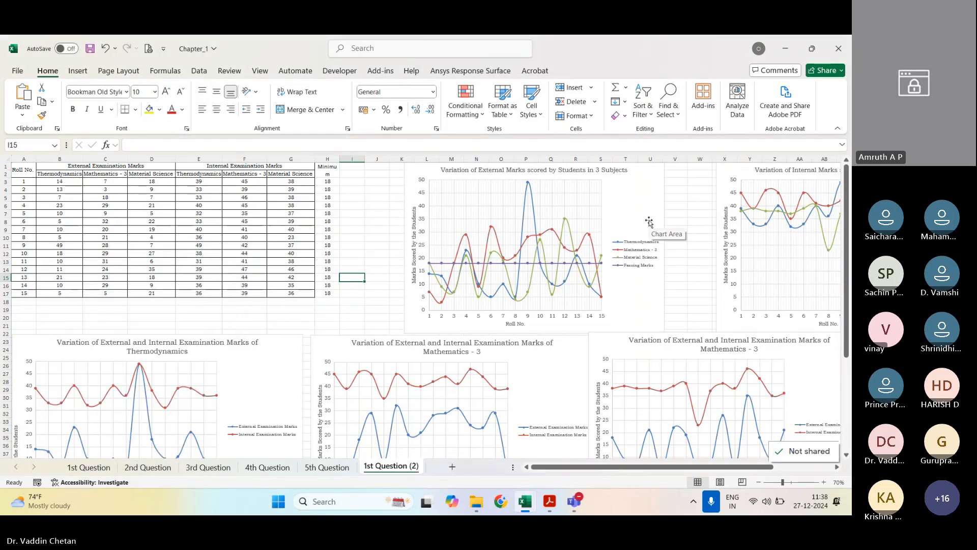
# Step: Delete all five charts from the copied 1st Question (2) sheet, keeping only the marks table
pyautogui.scroll(-1, 654, 233)
pyautogui.click(512, 281)
pyautogui.press('Delete')
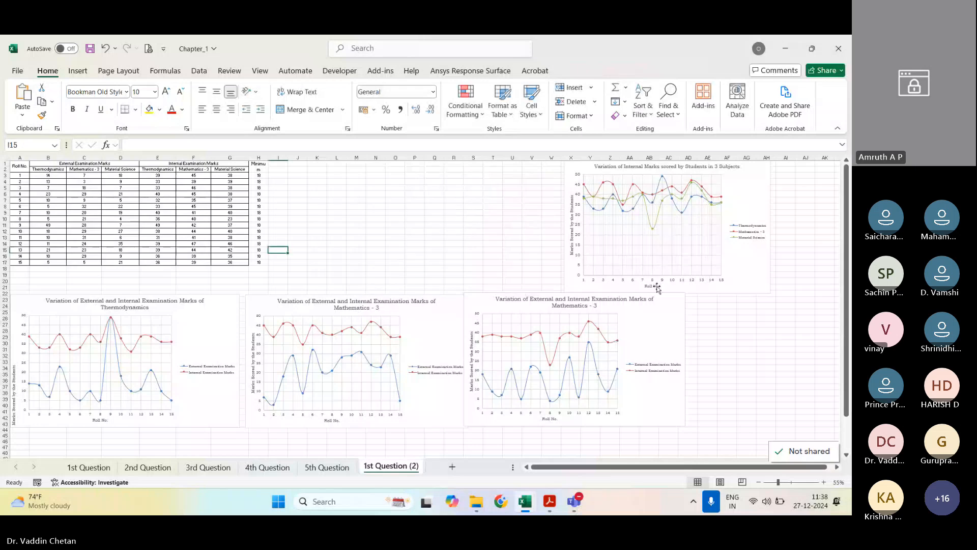
pyautogui.click(657, 287)
pyautogui.press('Delete')
pyautogui.click(667, 337)
pyautogui.press('Delete')
pyautogui.click(264, 362)
pyautogui.press('Delete')
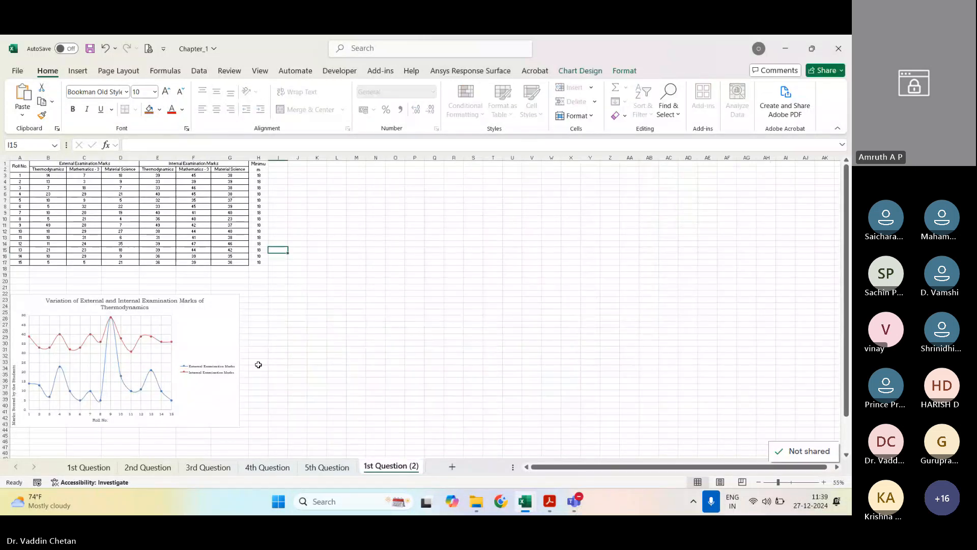
pyautogui.click(211, 354)
pyautogui.press('Delete')
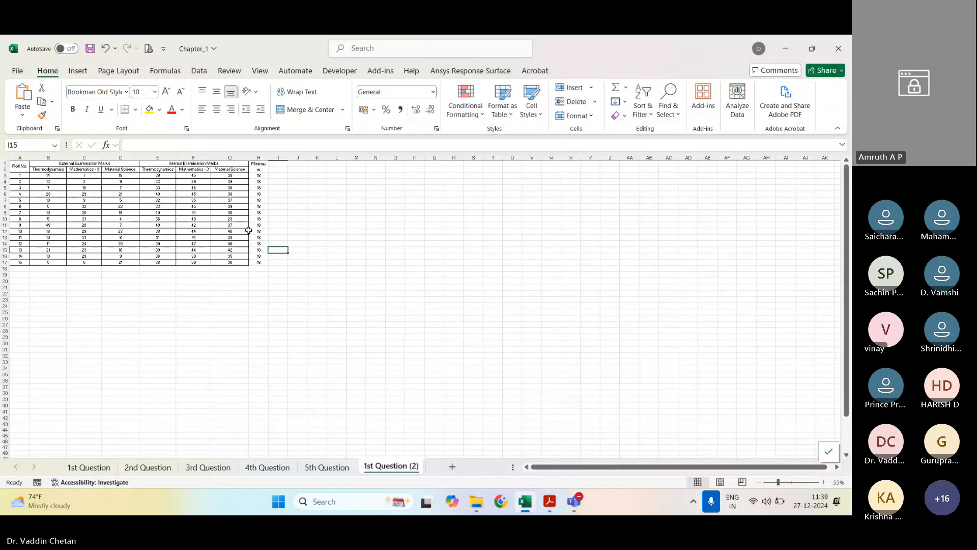
# Step: Check the copied marks table against exercise 1 in the PDF manual, returning to the Chapter_1 workbook
pyautogui.scroll(1, 250, 230)
pyautogui.scroll(1, 189, 275)
pyautogui.scroll(2, 190, 284)
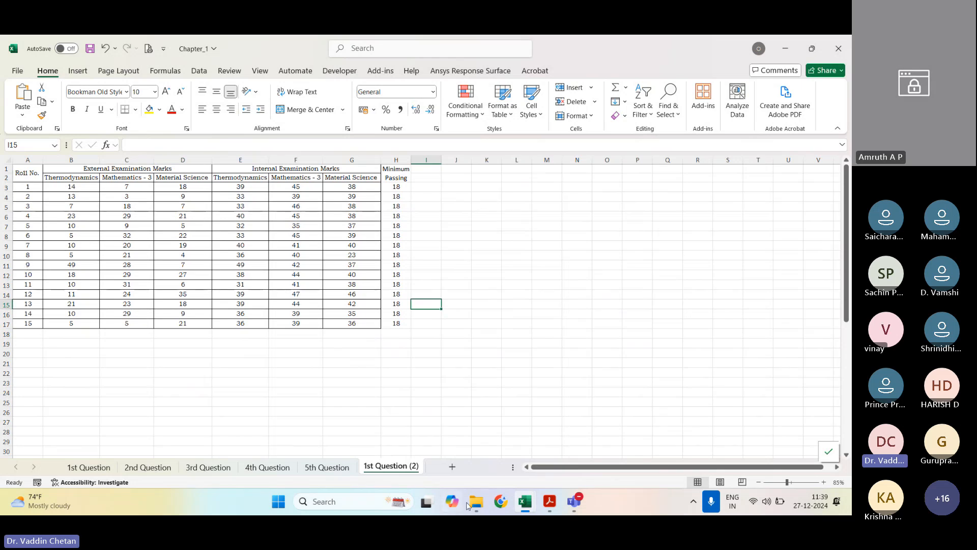
pyautogui.click(553, 508)
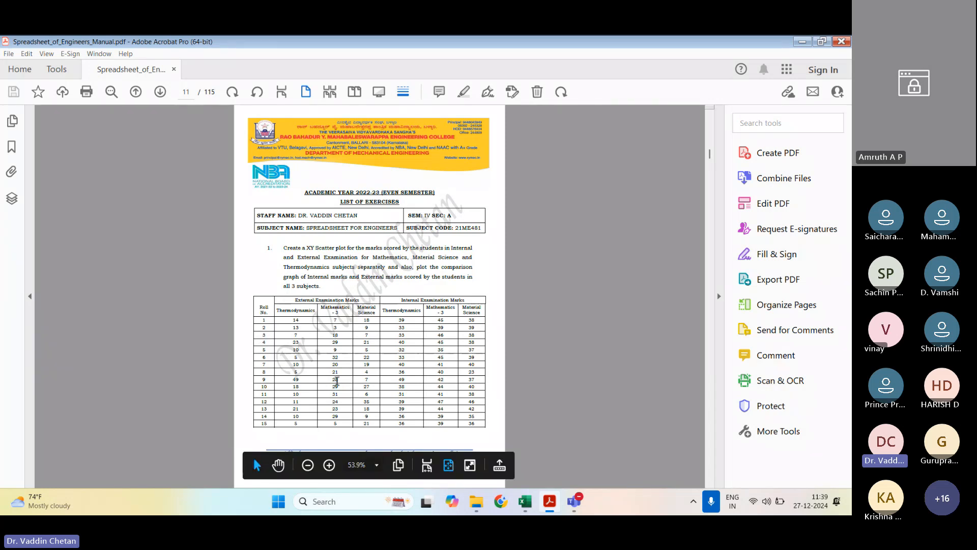
pyautogui.hotkey('alt', 'Tab')
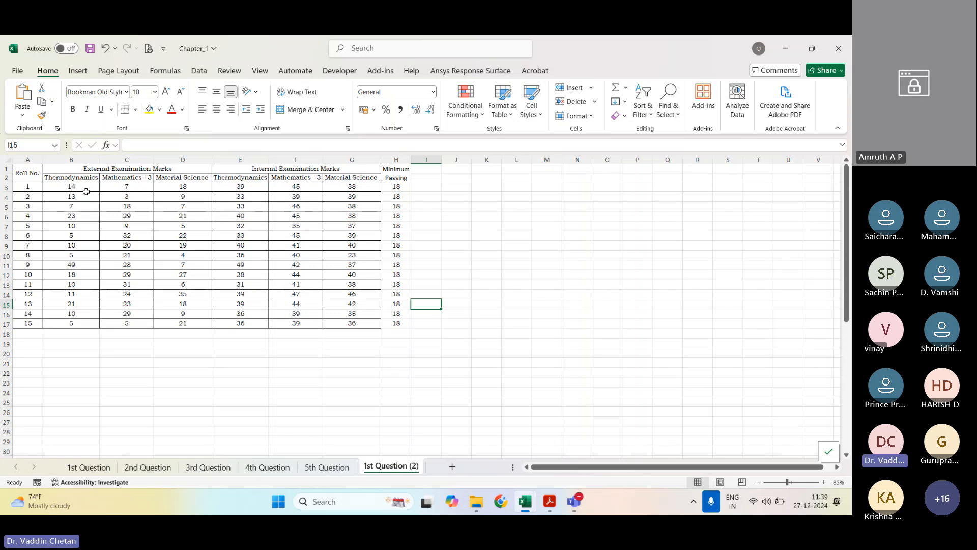
pyautogui.moveTo(574, 502)
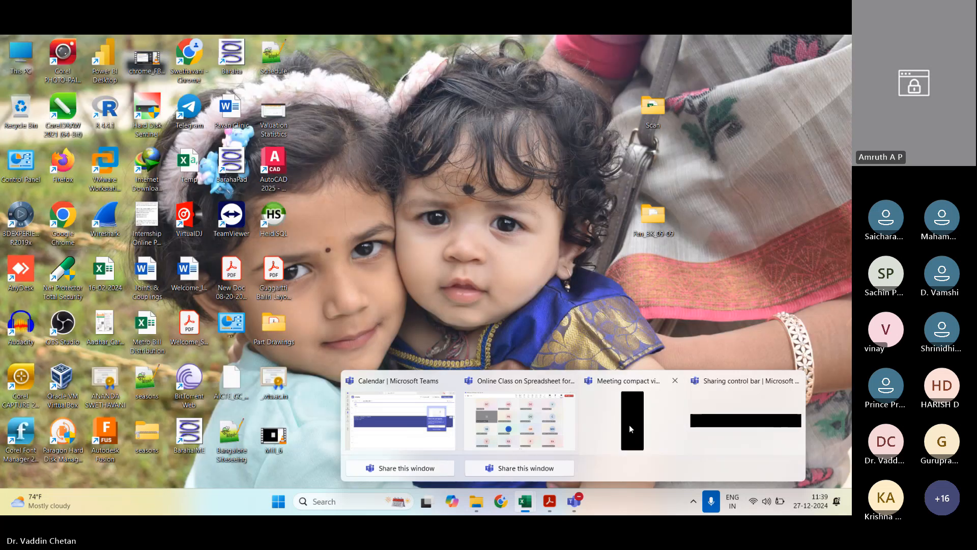
pyautogui.click(629, 425)
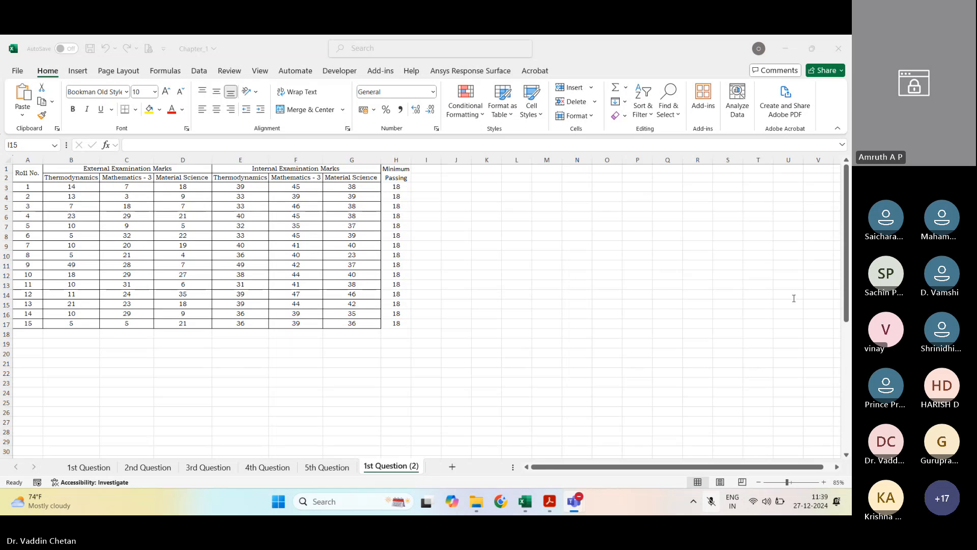
pyautogui.click(768, 241)
pyautogui.click(618, 182)
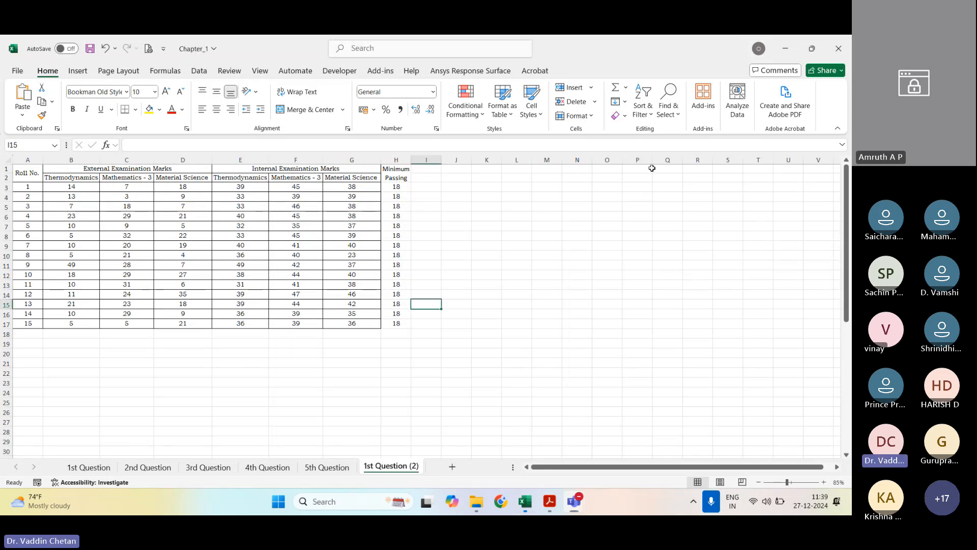
# Step: Delete the Minimum Passing Marks column H from the 1st Question (2) sheet
pyautogui.click(396, 160)
pyautogui.rightClick(396, 160)
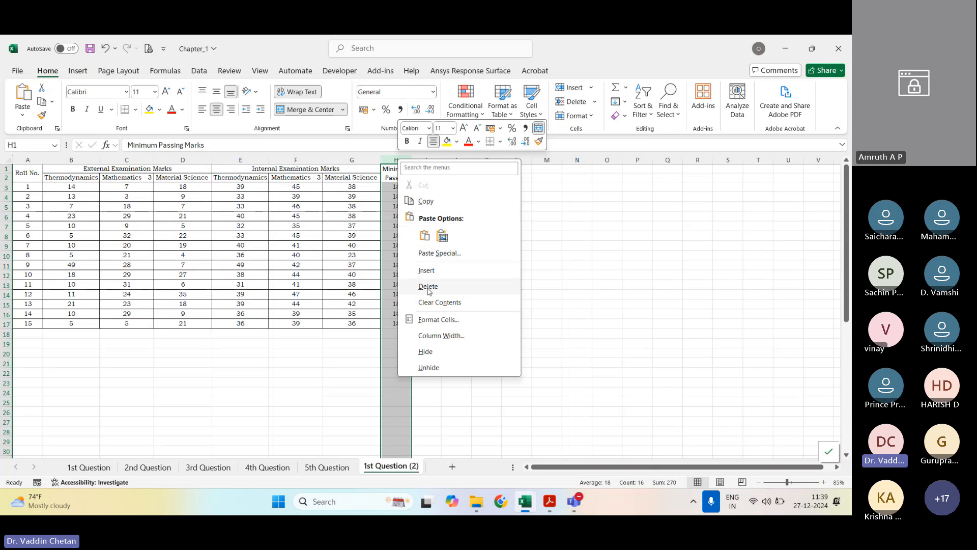
pyautogui.click(447, 285)
pyautogui.click(543, 275)
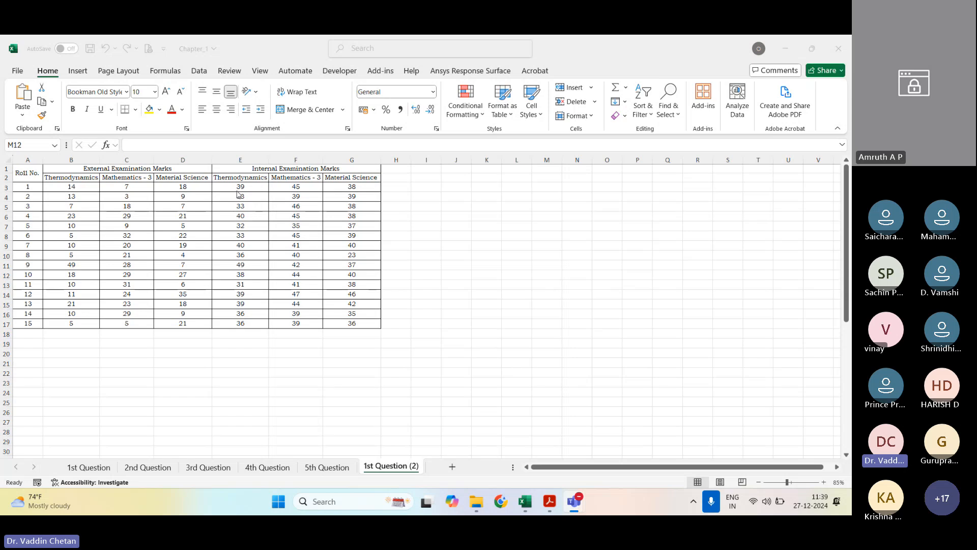
# Step: Read the exercise 1 plotting instructions in the PDF manual and return to the Chapter_1 workbook
pyautogui.click(550, 501)
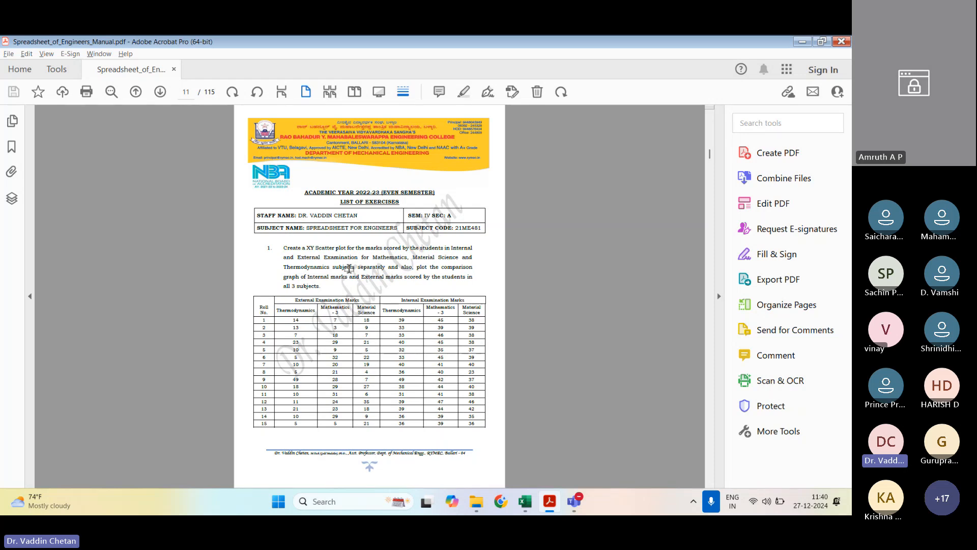
pyautogui.moveTo(527, 509)
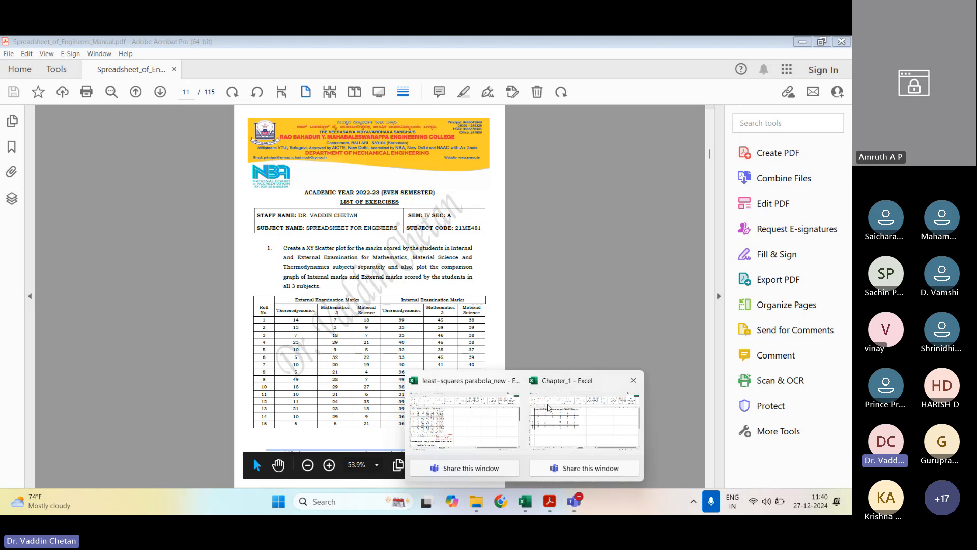
pyautogui.click(576, 420)
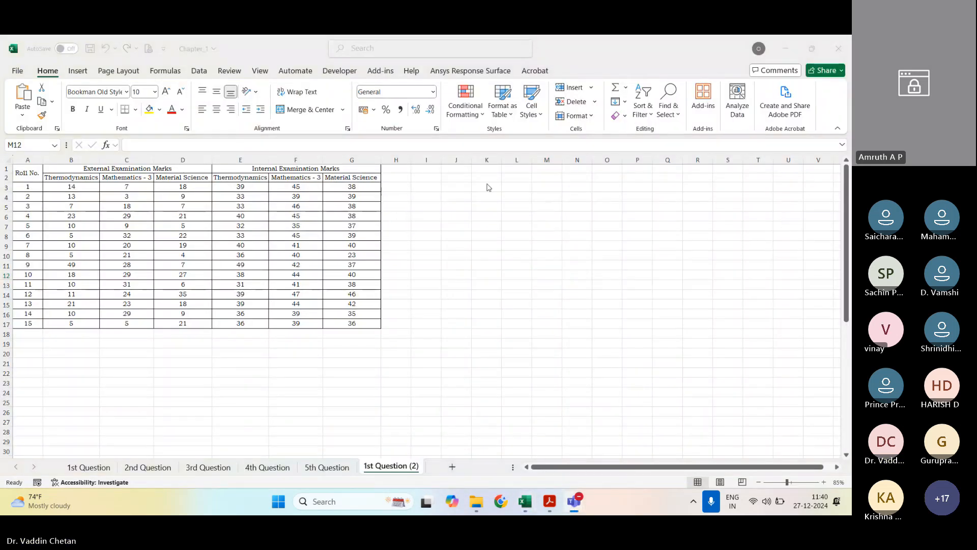
# Step: Insert an empty XY scatter chart from blank cell J2 and place it beside the marks table
pyautogui.click(455, 177)
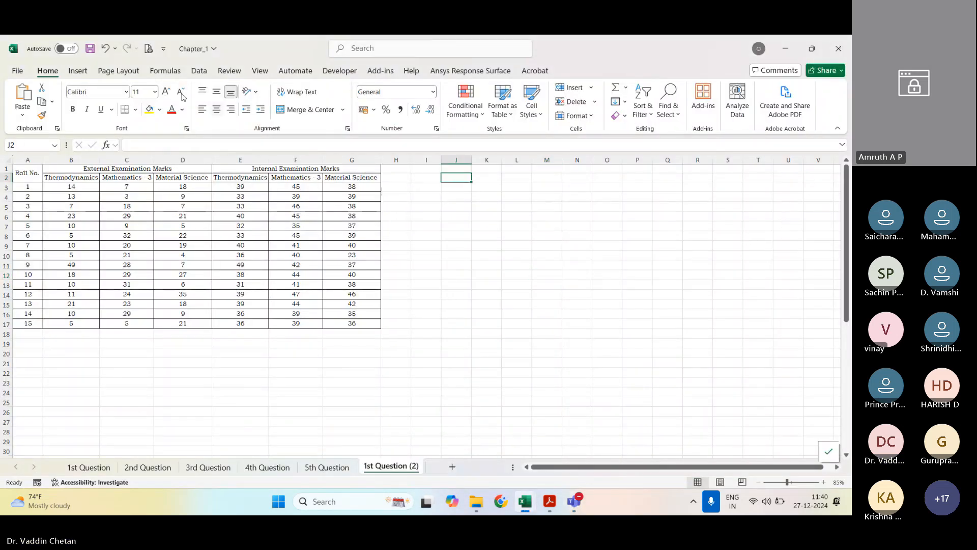
pyautogui.click(75, 72)
pyautogui.click(365, 103)
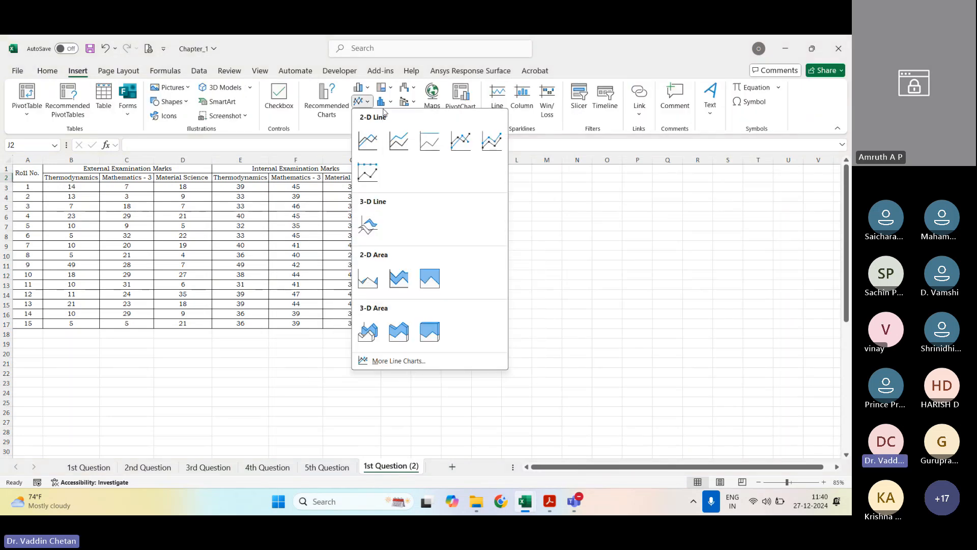
pyautogui.click(384, 115)
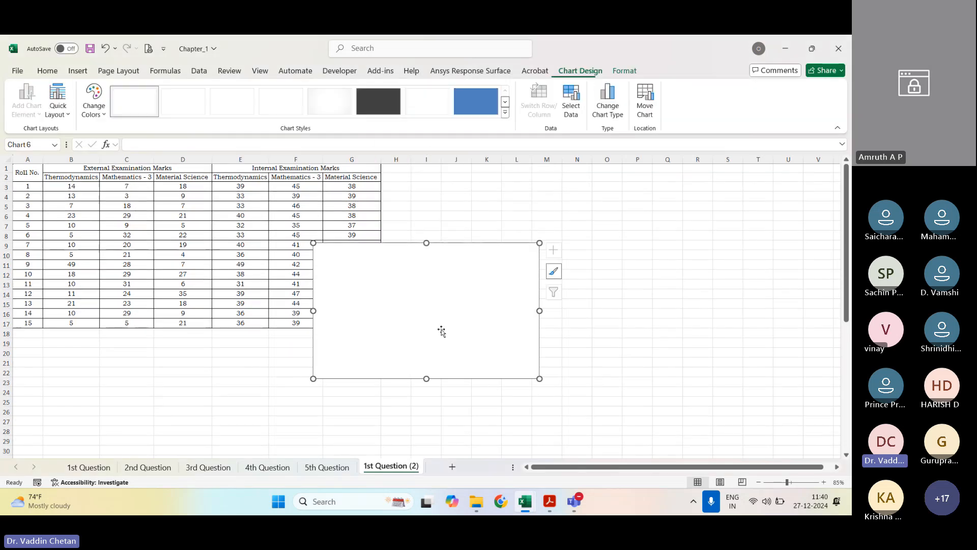
pyautogui.moveTo(441, 330); pyautogui.dragTo(536, 276)
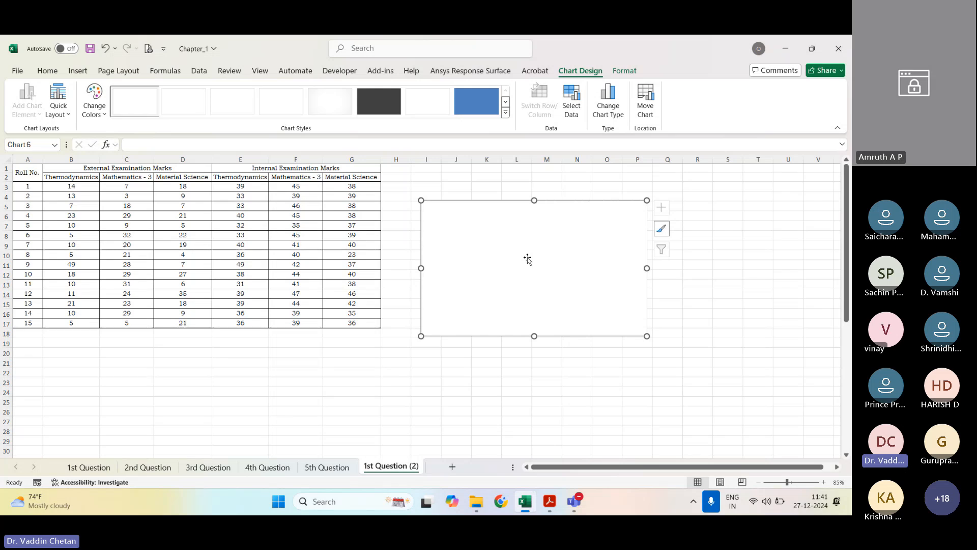
# Step: Add a new data series named Thermodynamics to the empty scatter chart's data source
pyautogui.rightClick(527, 203)
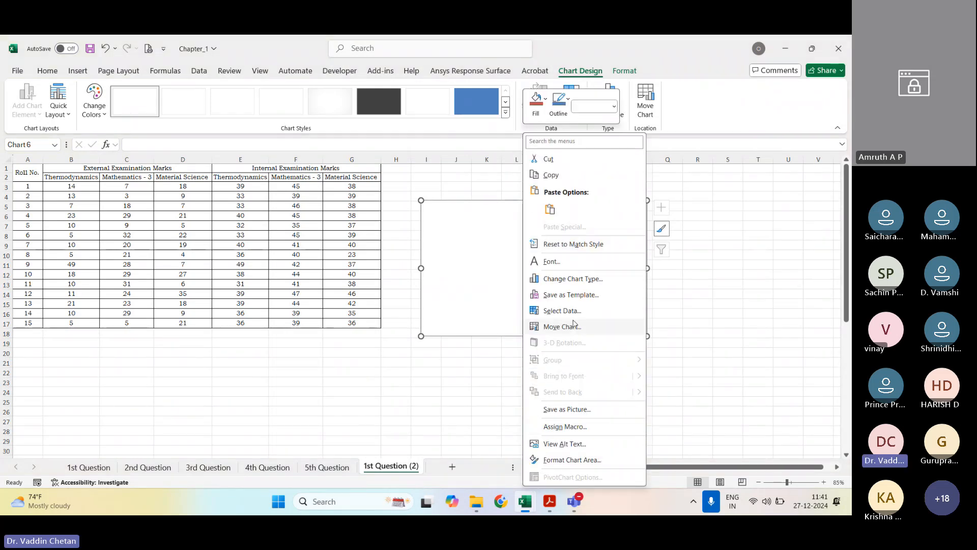
pyautogui.click(572, 311)
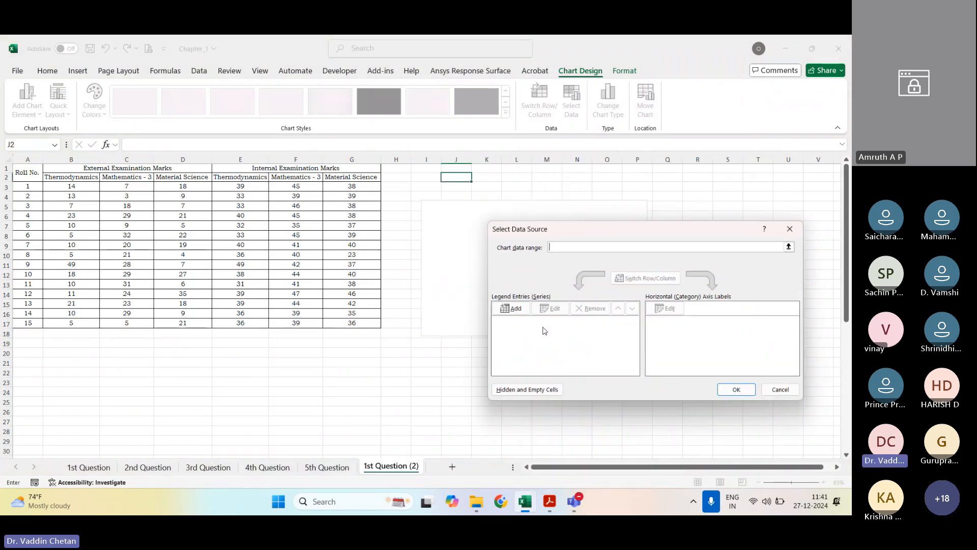
pyautogui.click(514, 309)
pyautogui.write('Tger')
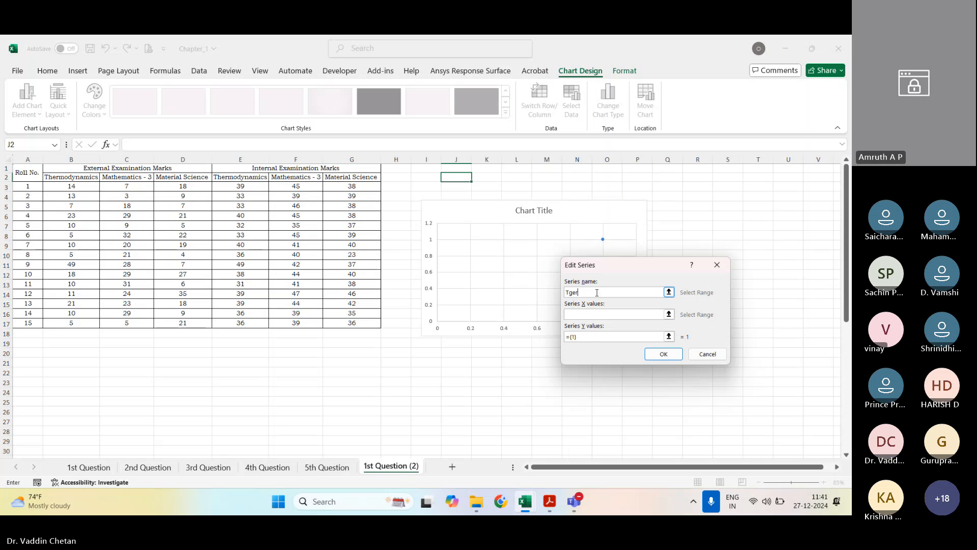
pyautogui.press('BackSpace')
pyautogui.press('BackSpace')
pyautogui.press('BackSpace')
pyautogui.write('hermod')
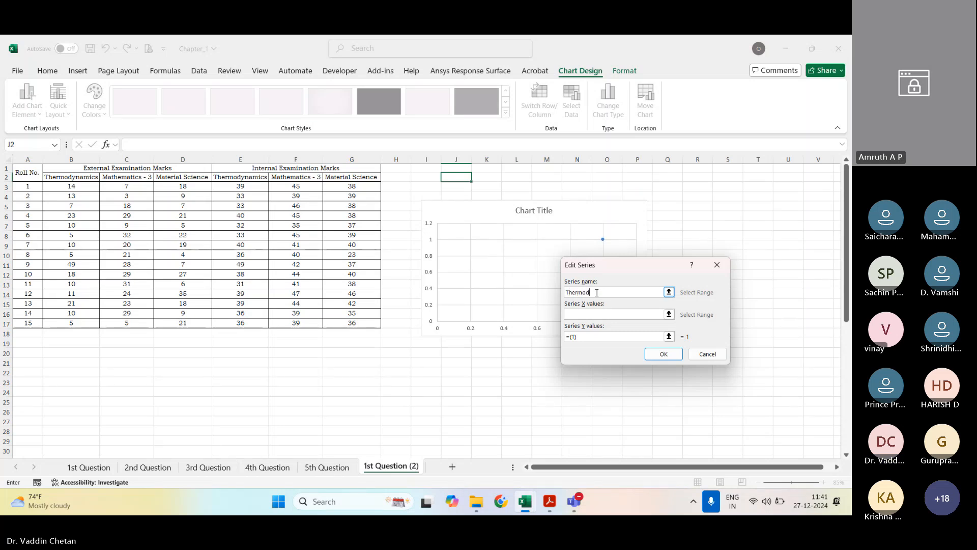
pyautogui.write('ynamics')
pyautogui.press('Tab')
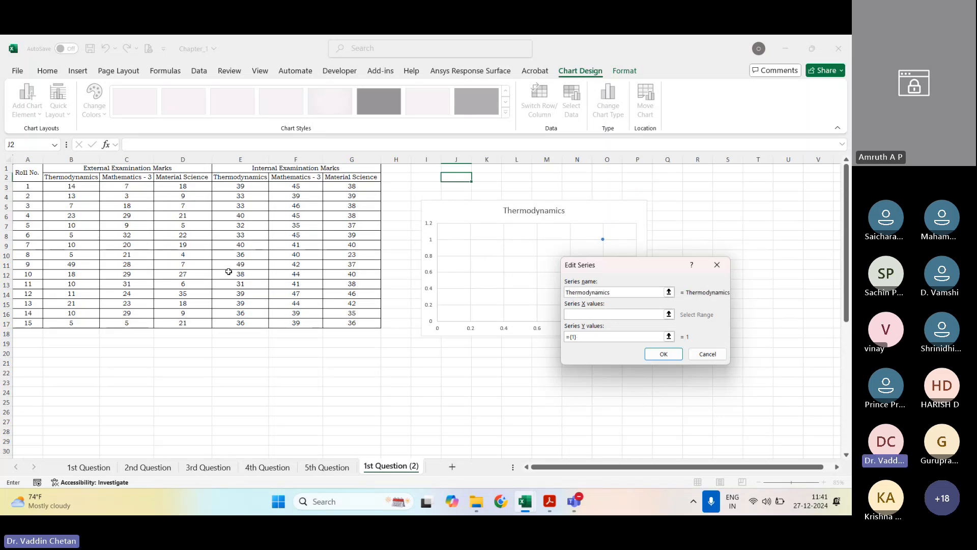
# Step: Set the series X values to roll numbers A3:A17 and its Y values to the external Thermodynamics marks B3:B17
pyautogui.moveTo(28, 186); pyautogui.dragTo(20, 324)
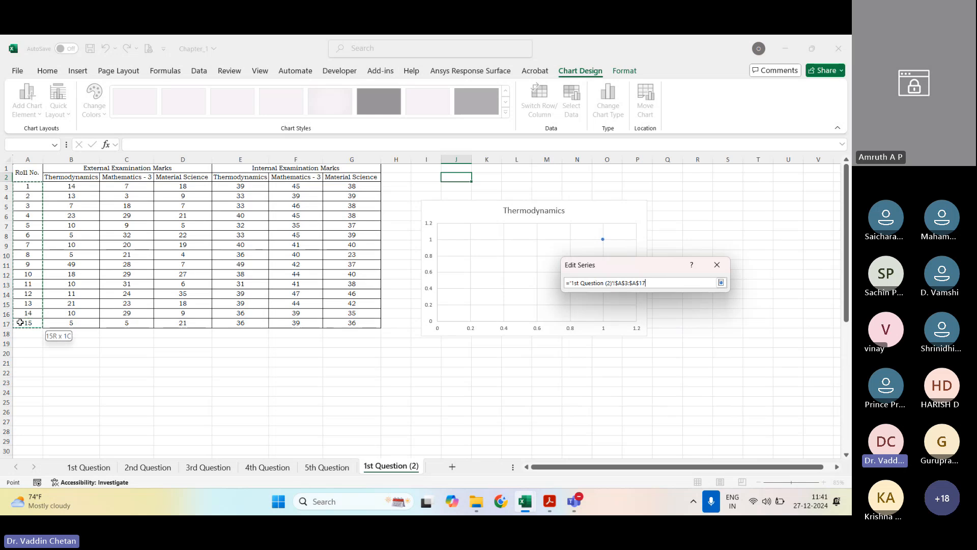
pyautogui.click(669, 336)
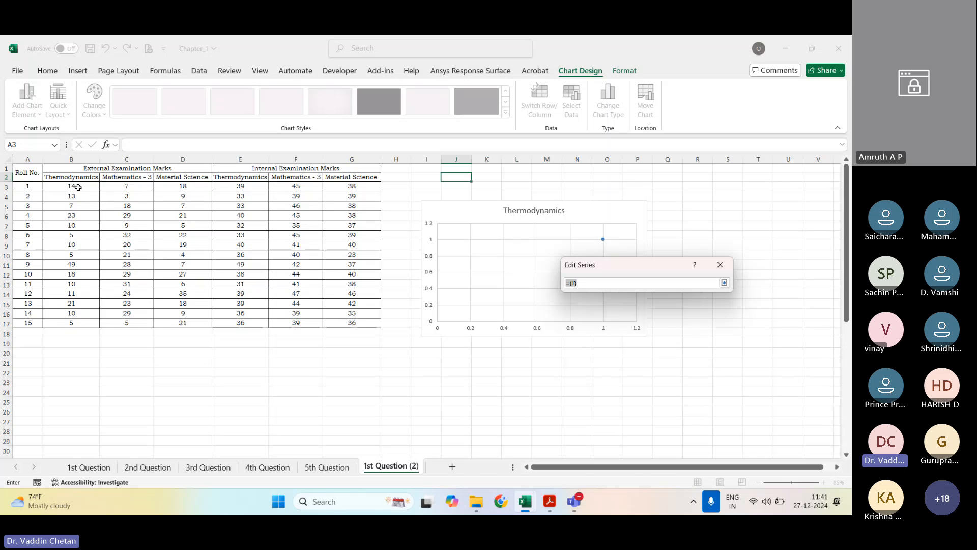
pyautogui.moveTo(77, 188); pyautogui.dragTo(72, 323)
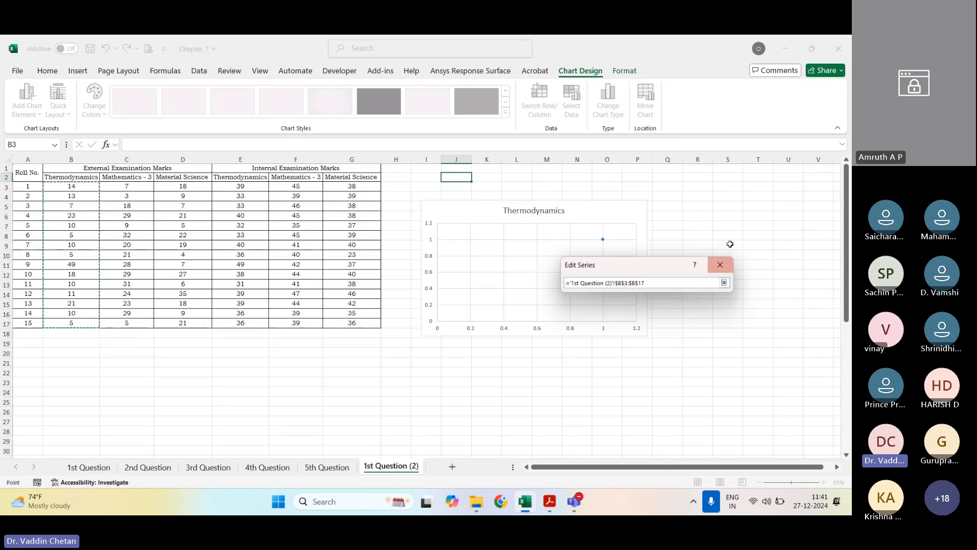
pyautogui.click(724, 283)
# Step: Rename the Thermodynamics series as External Marks and confirm the series
pyautogui.click(645, 293)
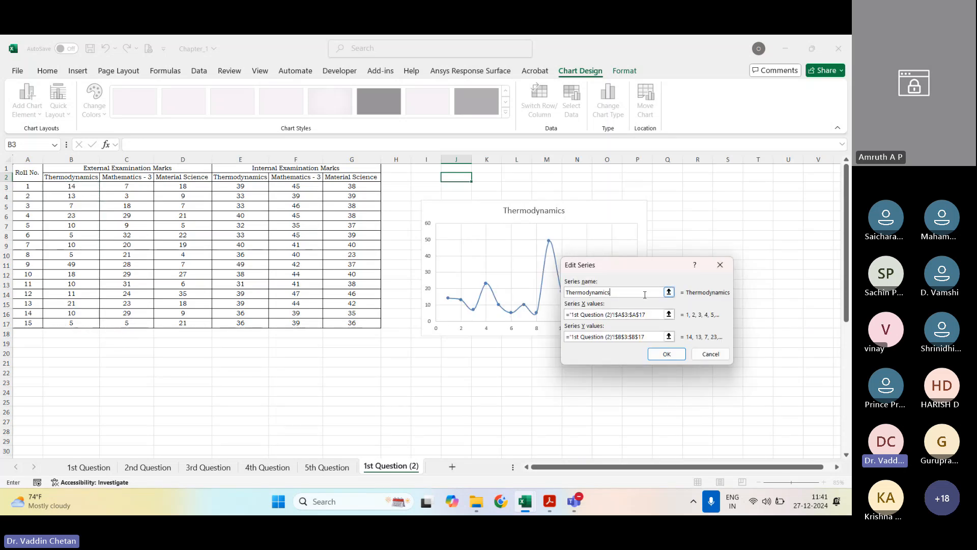
pyautogui.hotkey('shift', 'Home')
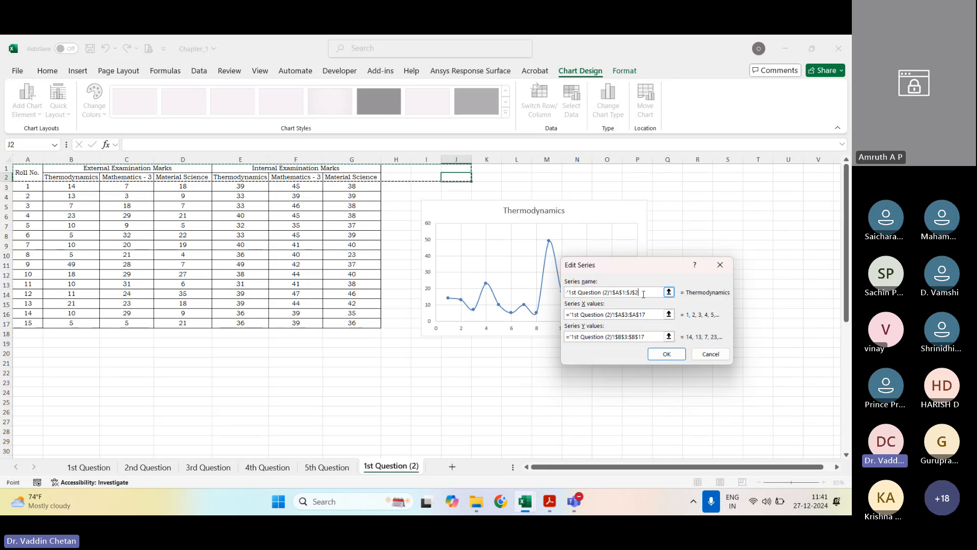
pyautogui.press('BackSpace')
pyautogui.press('BackSpace')
pyautogui.press('BackSpace')
pyautogui.press('BackSpace')
pyautogui.press('BackSpace')
pyautogui.press('BackSpace')
pyautogui.press('BackSpace')
pyautogui.press('BackSpace')
pyautogui.press('BackSpace')
pyautogui.press('BackSpace')
pyautogui.press('BackSpace')
pyautogui.press('BackSpace')
pyautogui.press('BackSpace')
pyautogui.press('BackSpace')
pyautogui.press('BackSpace')
pyautogui.press('BackSpace')
pyautogui.press('BackSpace')
pyautogui.press('BackSpace')
pyautogui.press('BackSpace')
pyautogui.press('BackSpace')
pyautogui.press('BackSpace')
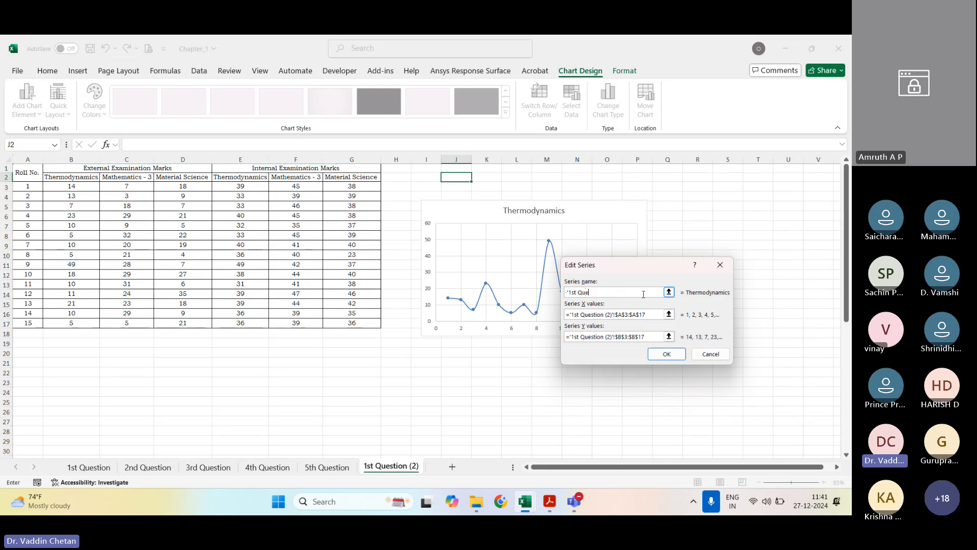
pyautogui.write('Thermodyn')
pyautogui.press('BackSpace')
pyautogui.press('BackSpace')
pyautogui.press('BackSpace')
pyautogui.press('BackSpace')
pyautogui.press('BackSpace')
pyautogui.press('BackSpace')
pyautogui.press('BackSpace')
pyautogui.press('BackSpace')
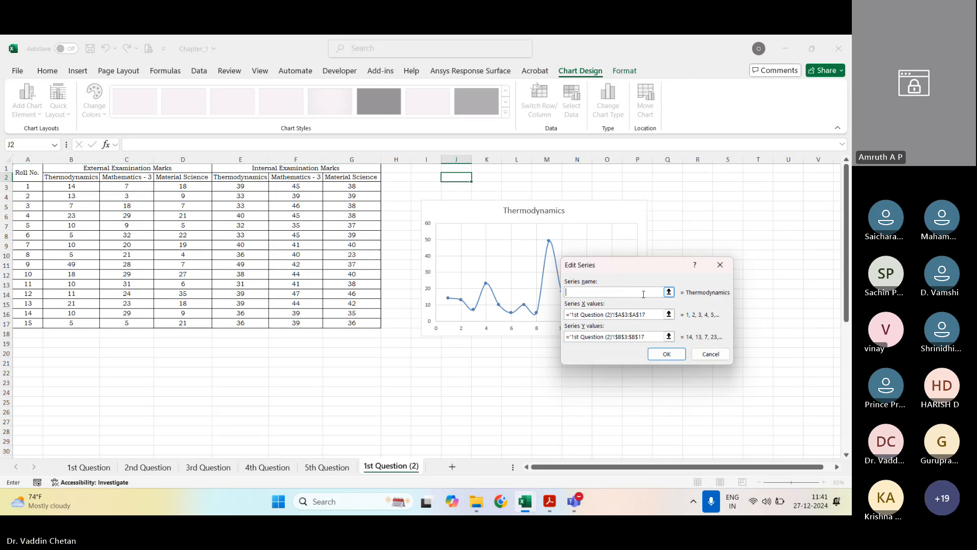
pyautogui.write('External')
pyautogui.hotkey('shift', 'space')
pyautogui.write('E')
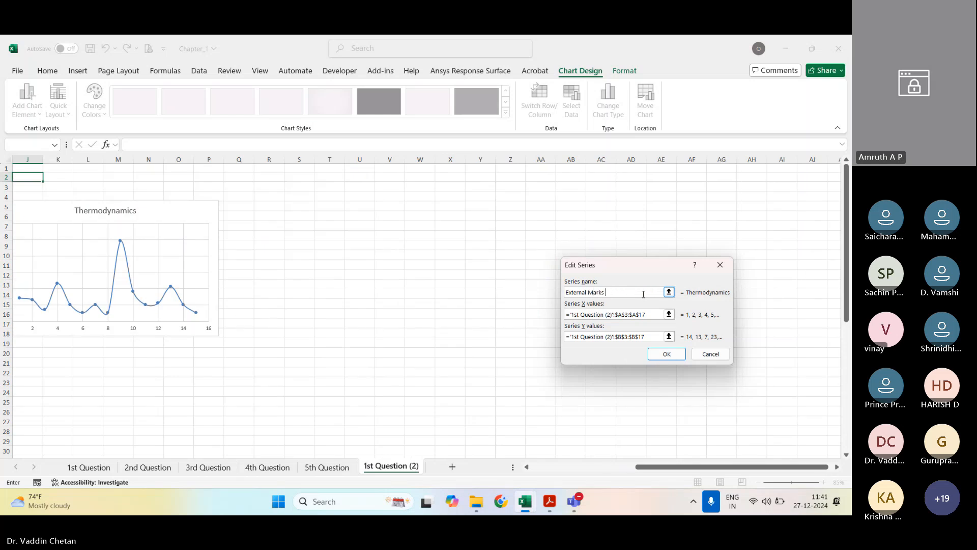
pyautogui.click(666, 354)
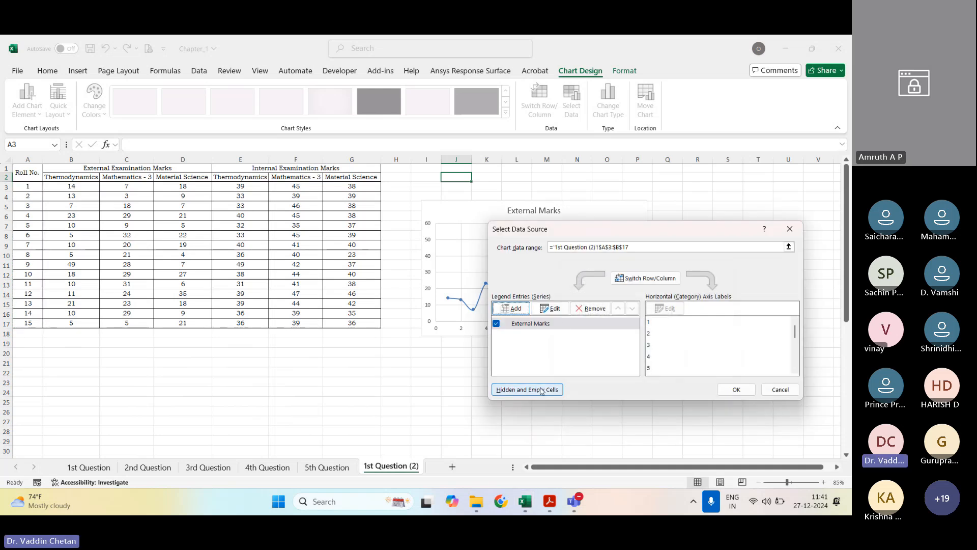
# Step: Add a second data series named Internal Marks to the chart
pyautogui.click(510, 308)
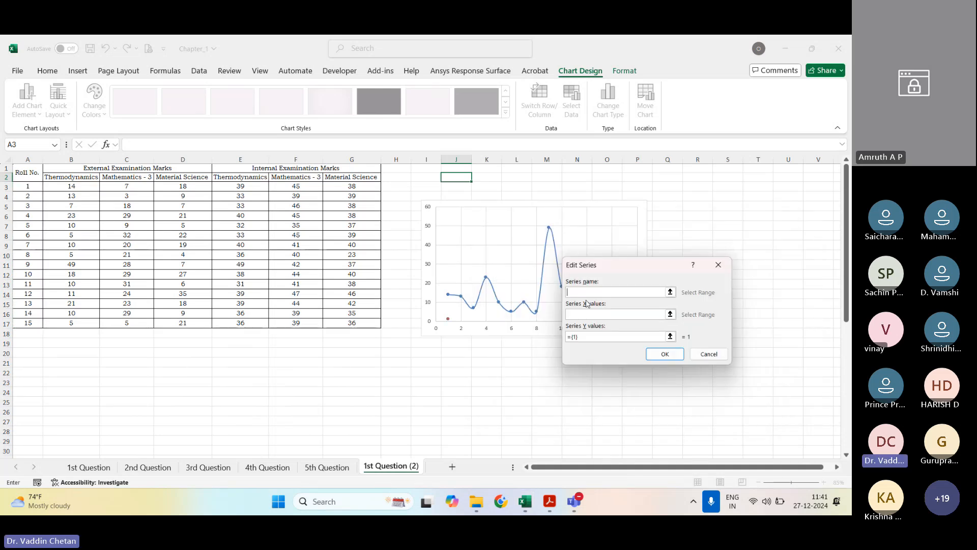
pyautogui.write('Internal')
pyautogui.hotkey('shift', 'space')
pyautogui.write('E')
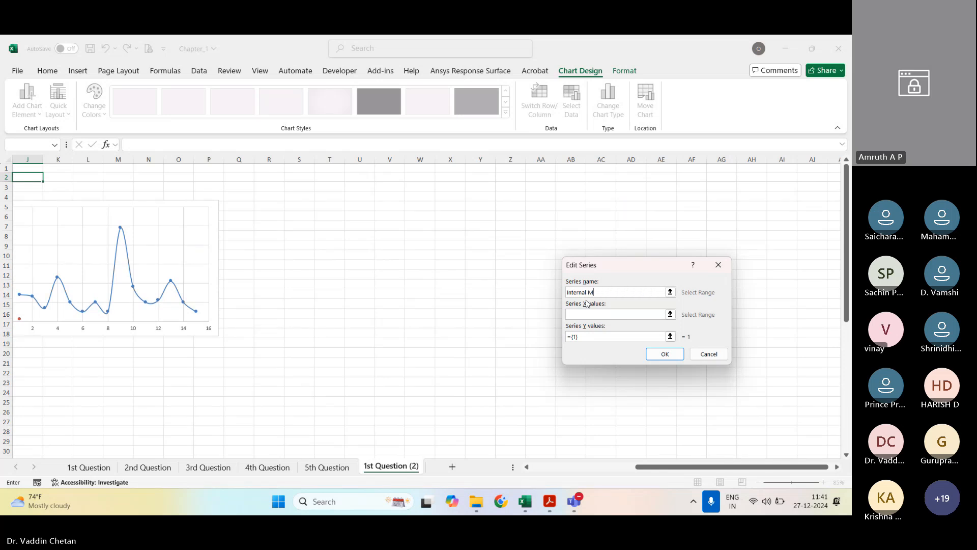
pyautogui.press('Tab')
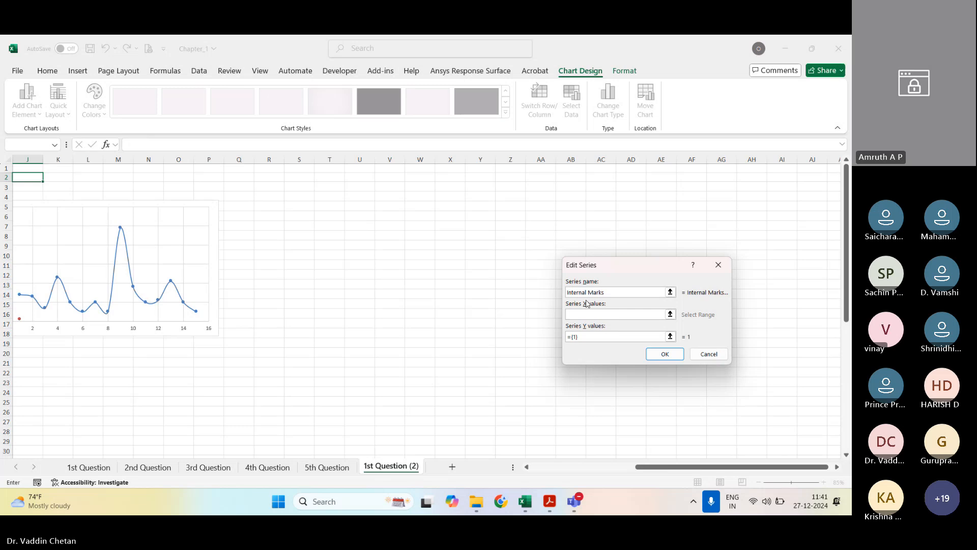
# Step: Give Internal Marks the X values A3:A17 and the internal Thermodynamics marks E3:E17 as Y values, and apply the data source
pyautogui.click(578, 466)
pyautogui.click(21, 187)
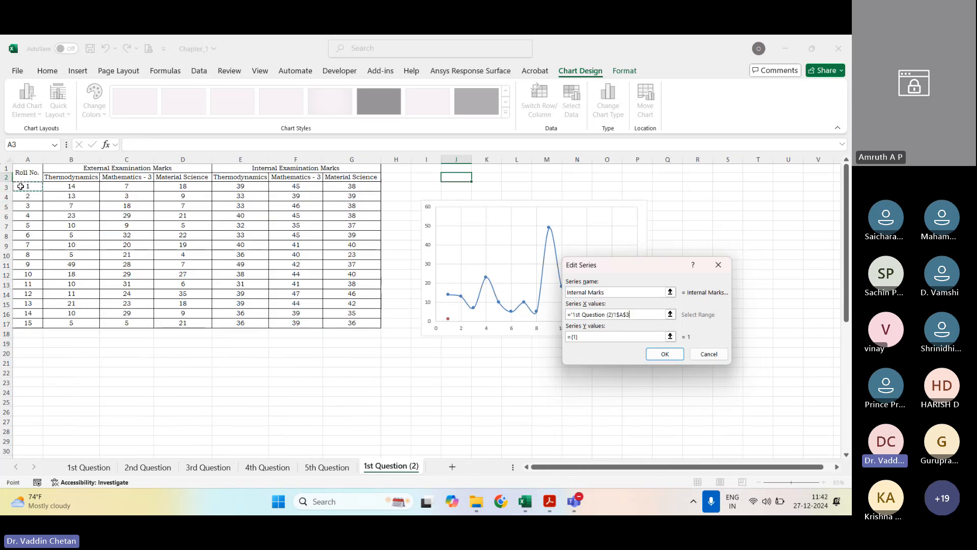
pyautogui.click(670, 336)
pyautogui.click(248, 187)
pyautogui.moveTo(248, 188); pyautogui.dragTo(249, 324)
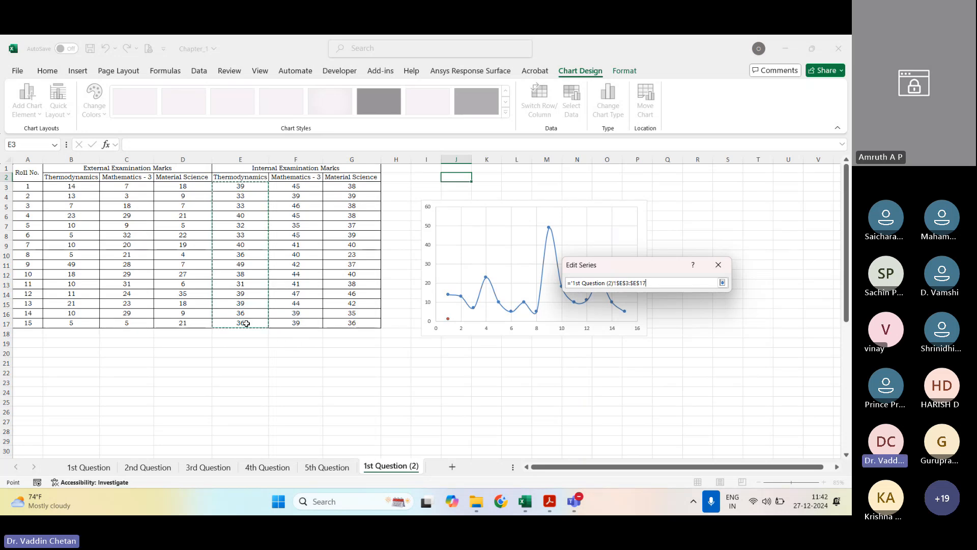
pyautogui.click(722, 282)
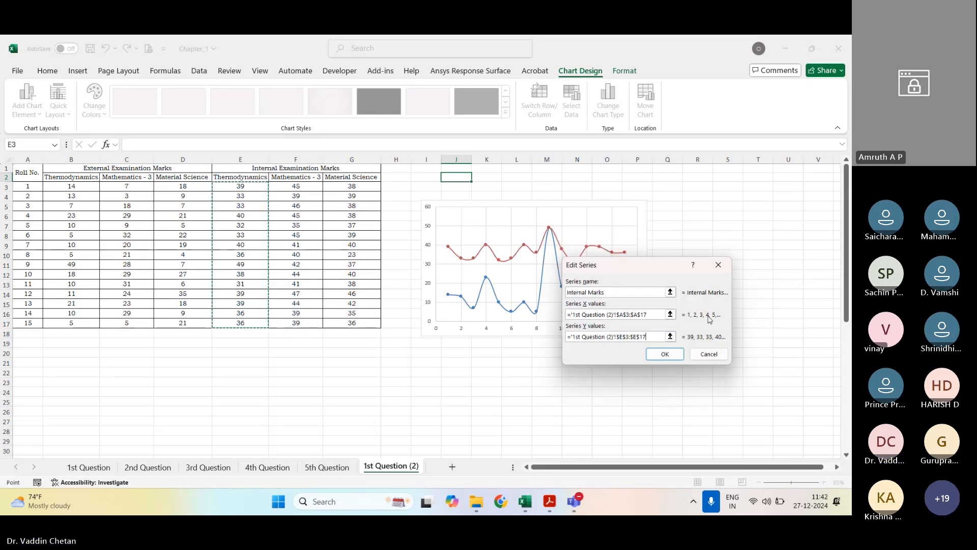
pyautogui.press('Return')
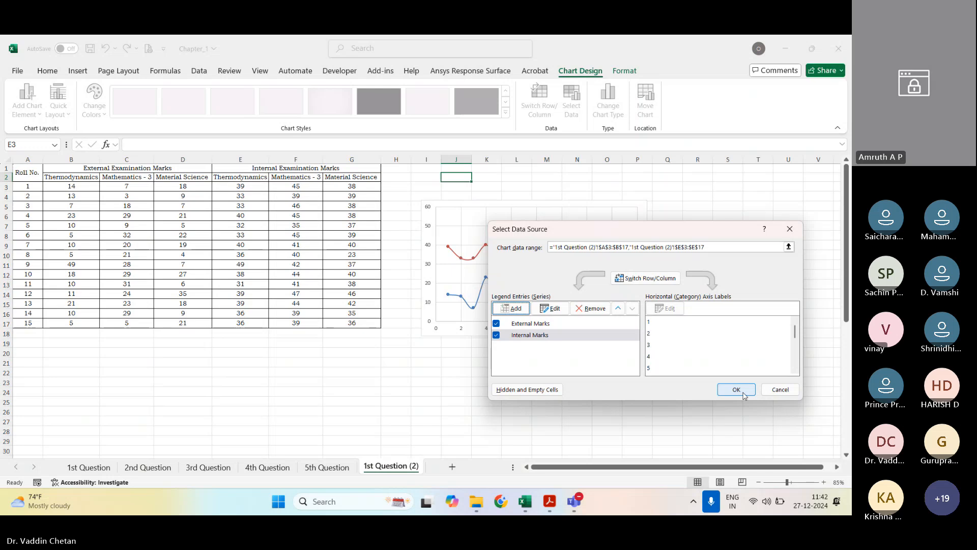
pyautogui.click(736, 389)
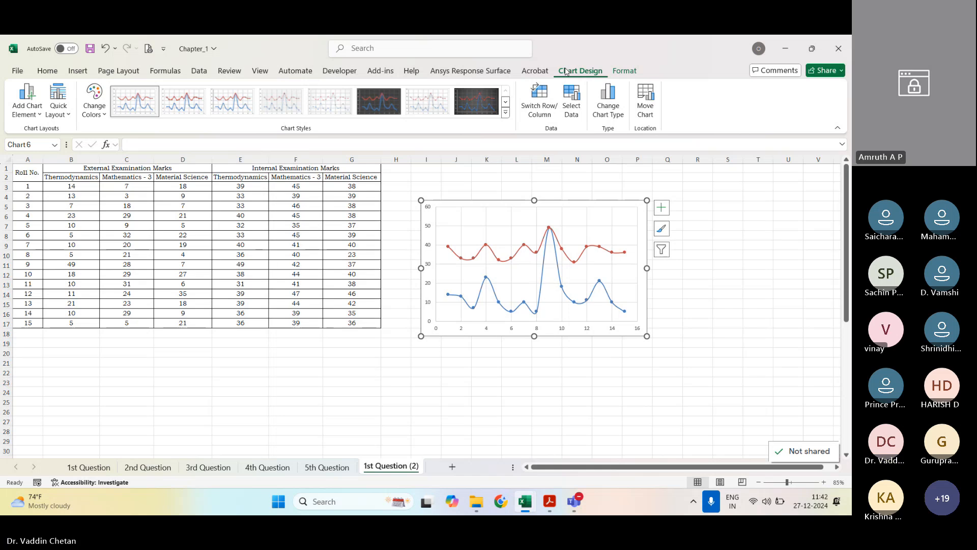
# Step: Add primary horizontal and primary vertical axis titles and a title above the chart
pyautogui.click(26, 105)
pyautogui.moveTo(54, 137)
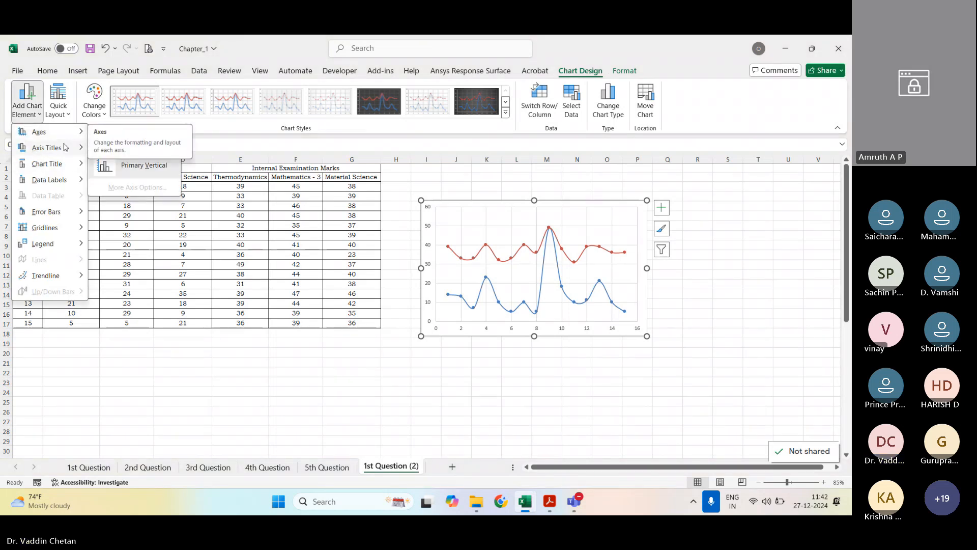
pyautogui.click(134, 155)
pyautogui.click(27, 104)
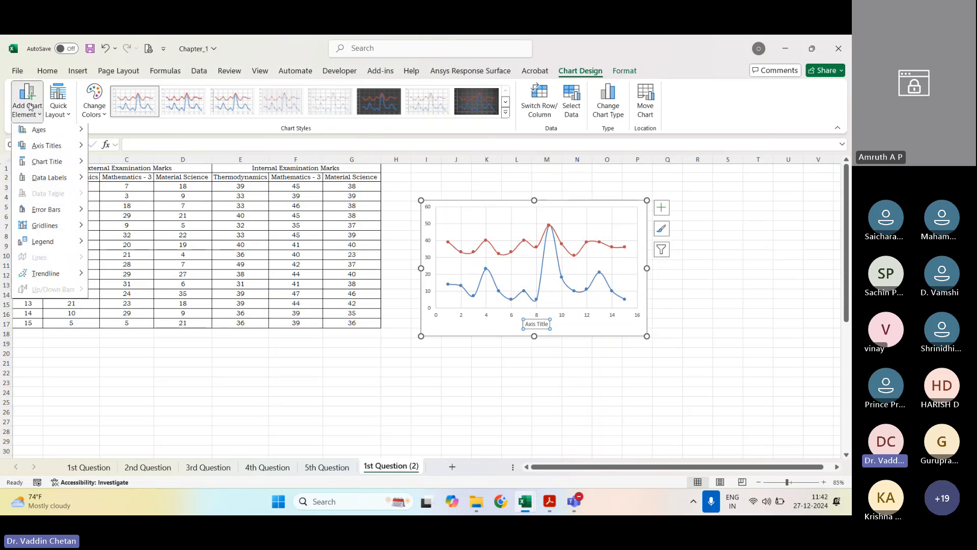
pyautogui.moveTo(46, 148)
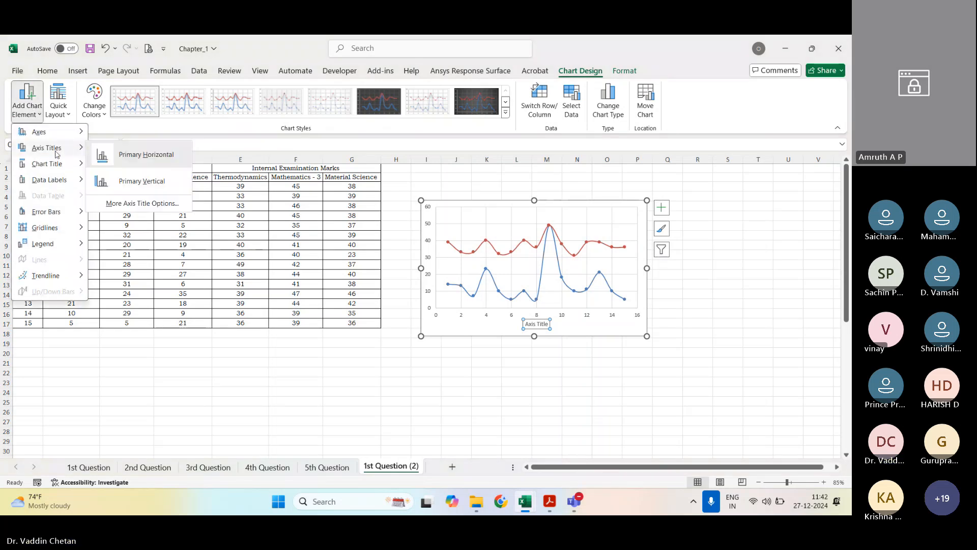
pyautogui.click(105, 181)
pyautogui.click(27, 105)
pyautogui.moveTo(48, 168)
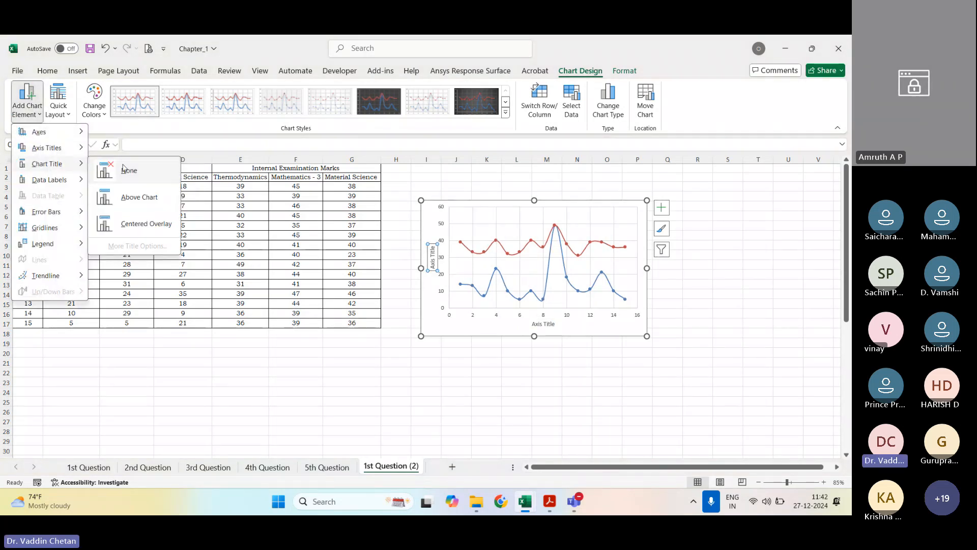
pyautogui.click(138, 197)
pyautogui.click(31, 113)
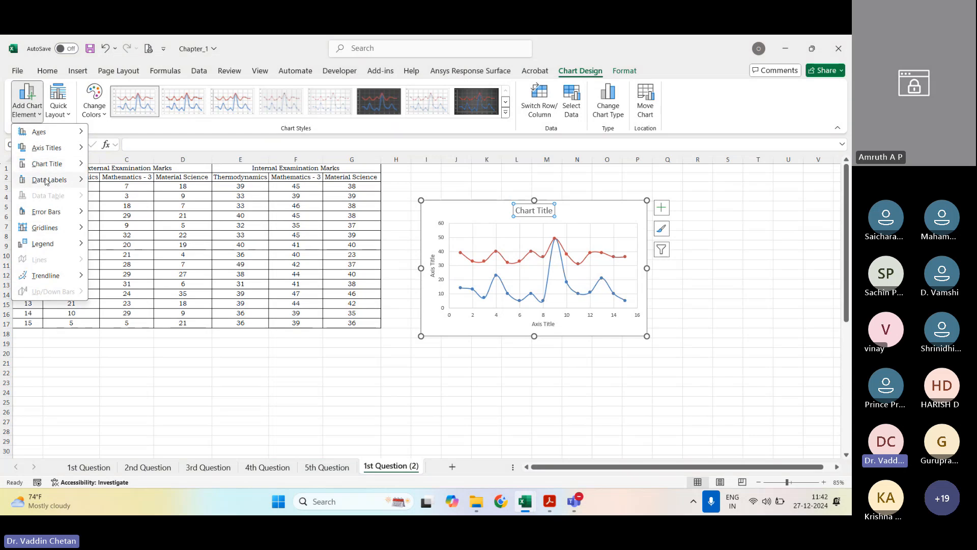
pyautogui.moveTo(46, 180)
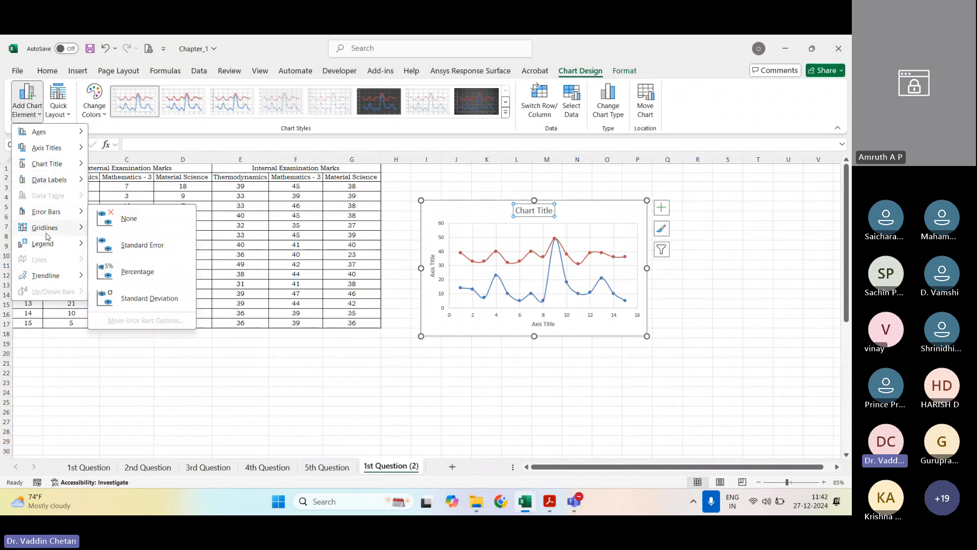
pyautogui.moveTo(47, 237)
pyautogui.moveTo(45, 275)
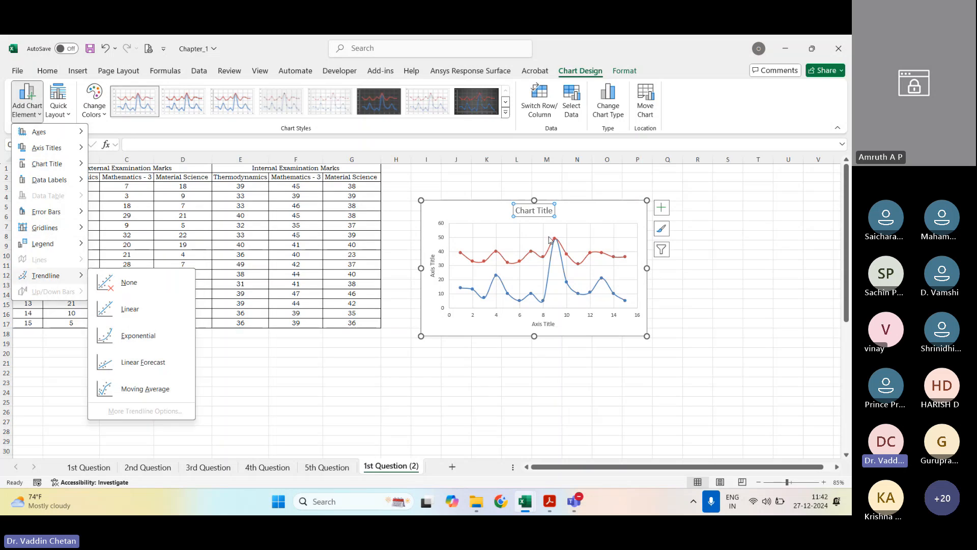
pyautogui.click(672, 309)
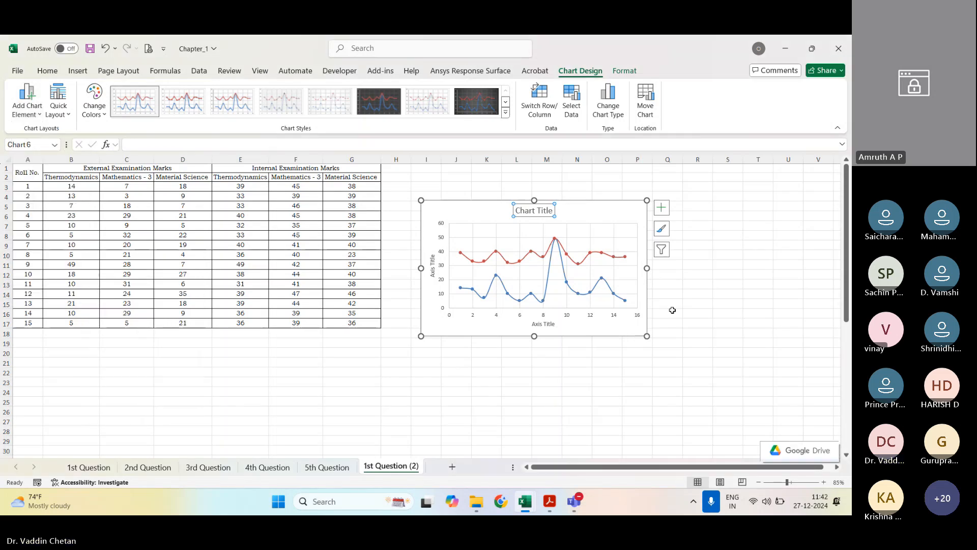
pyautogui.click(697, 254)
# Step: Add a legend to the marks scatter chart
pyautogui.click(638, 259)
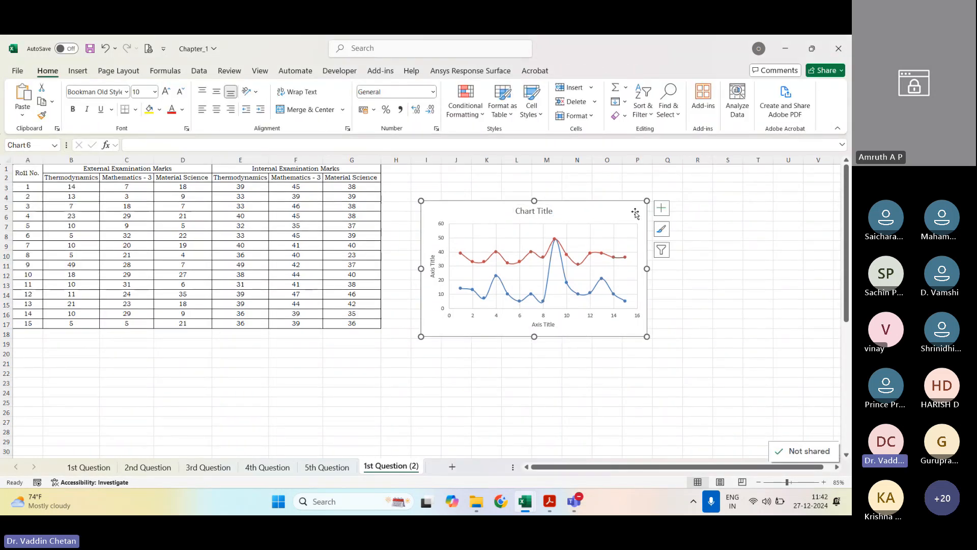
pyautogui.click(660, 208)
pyautogui.click(686, 287)
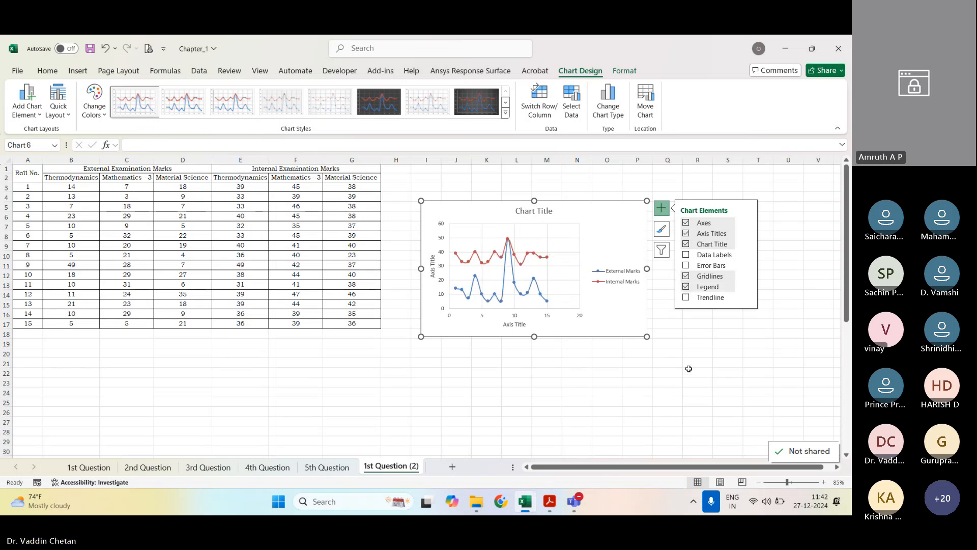
# Step: Enlarge the chart by extending its lower-right corner to about column S, row 22
pyautogui.click(688, 368)
pyautogui.click(644, 336)
pyautogui.moveTo(647, 336); pyautogui.dragTo(745, 372)
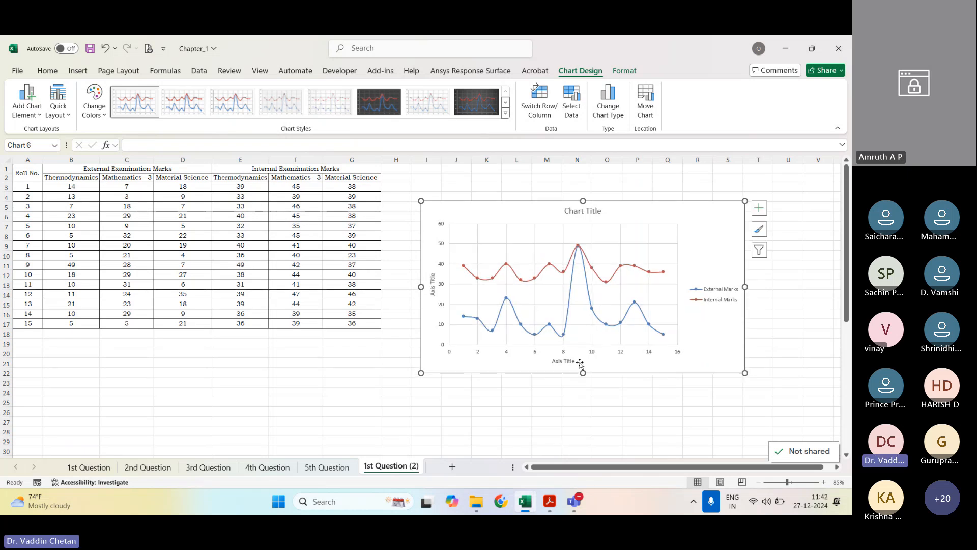
# Step: Change the horizontal axis title to "Roll No."
pyautogui.doubleClick(557, 362)
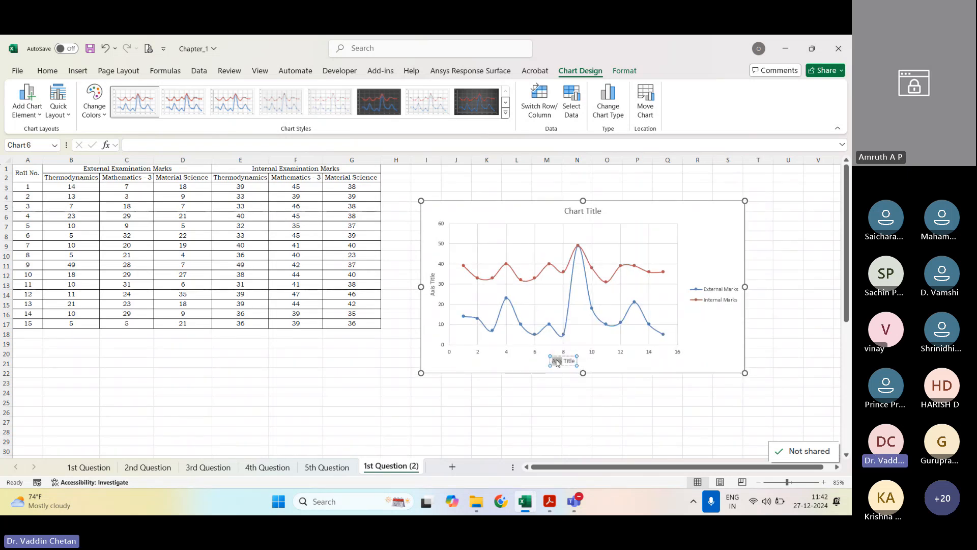
pyautogui.moveTo(557, 362); pyautogui.dragTo(575, 360)
pyautogui.write('Roll No.')
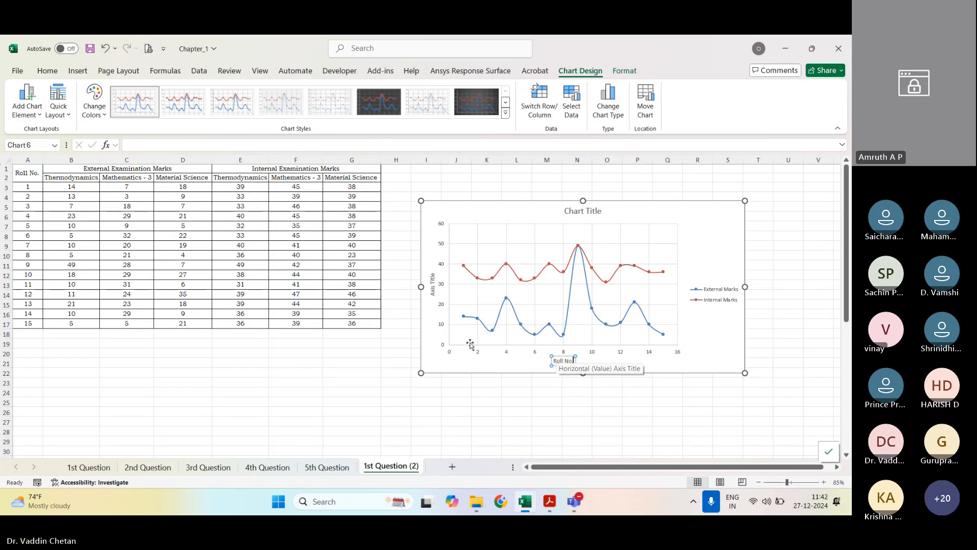
# Step: Change the vertical axis title to "Marks Scored by the Stundets"
pyautogui.doubleClick(432, 285)
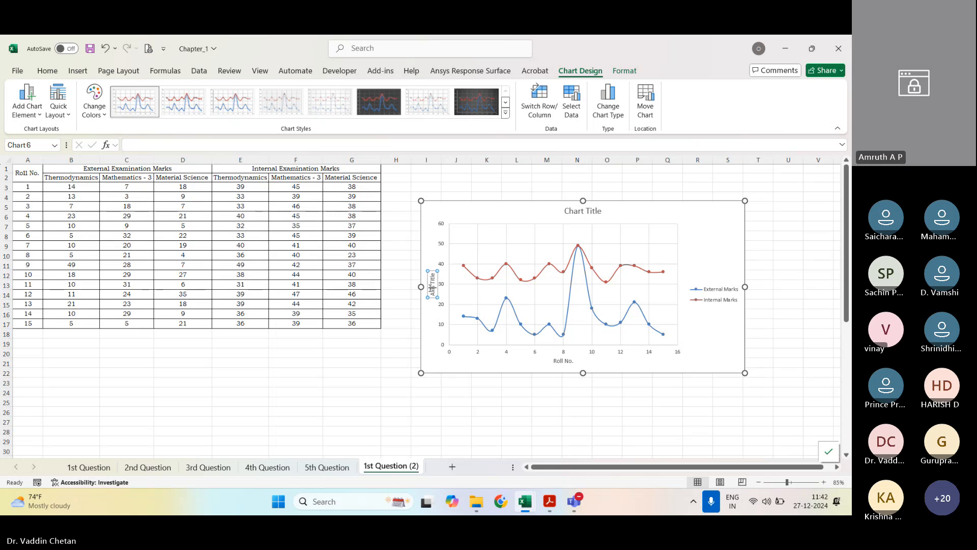
pyautogui.write('Marks Scored')
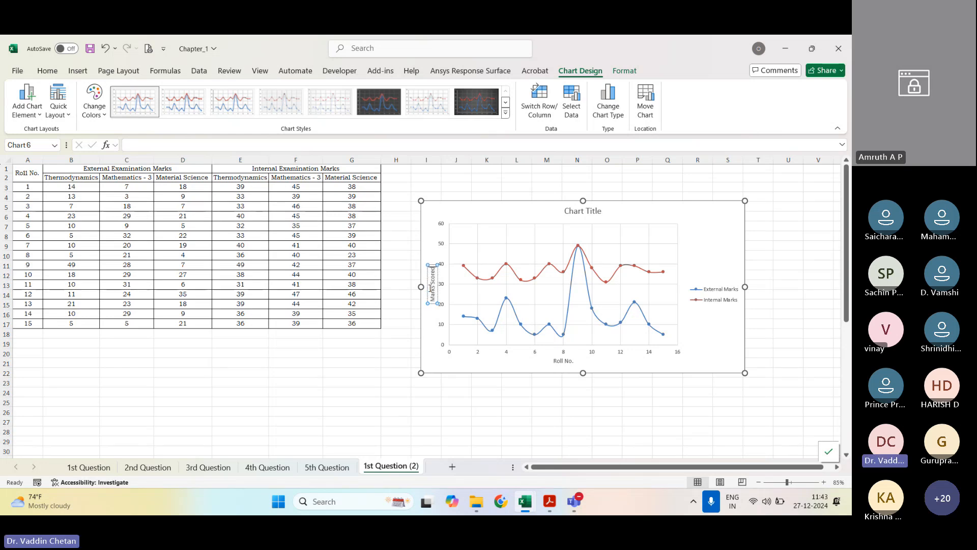
pyautogui.write(' by the Stundets')
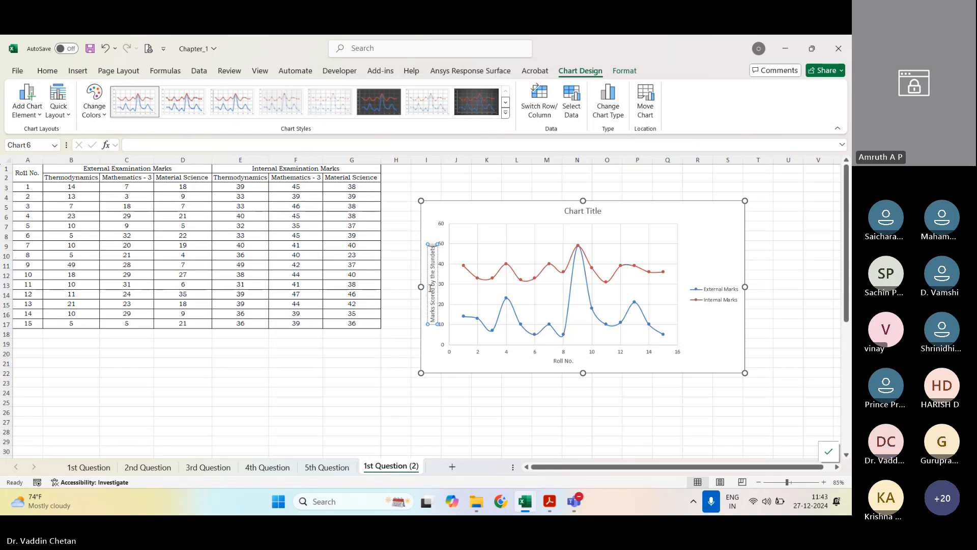
# Step: Replace the chart title text with "Variation of External and Internal Examination marks of Thermodynamics Subject"
pyautogui.click(570, 209)
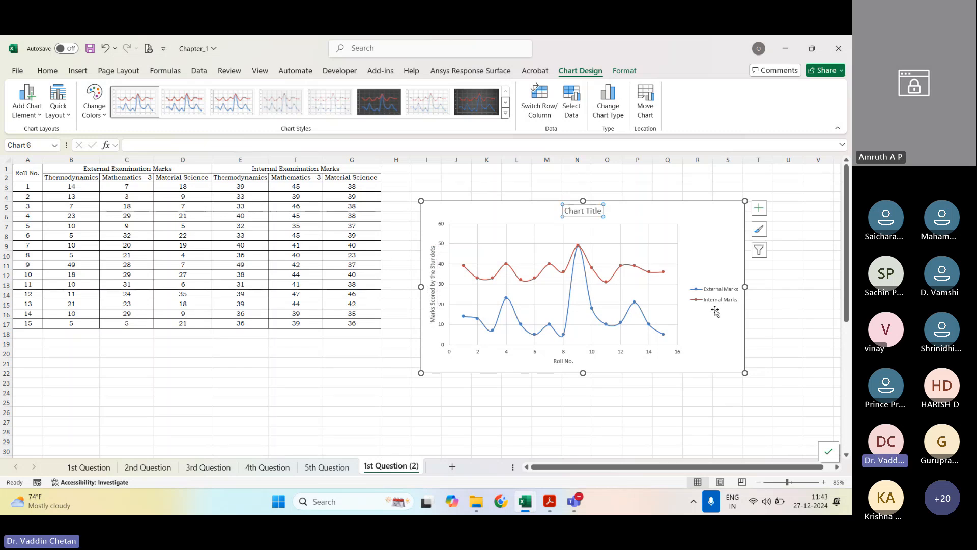
pyautogui.click(582, 211)
pyautogui.hotkey('shift', 'Home')
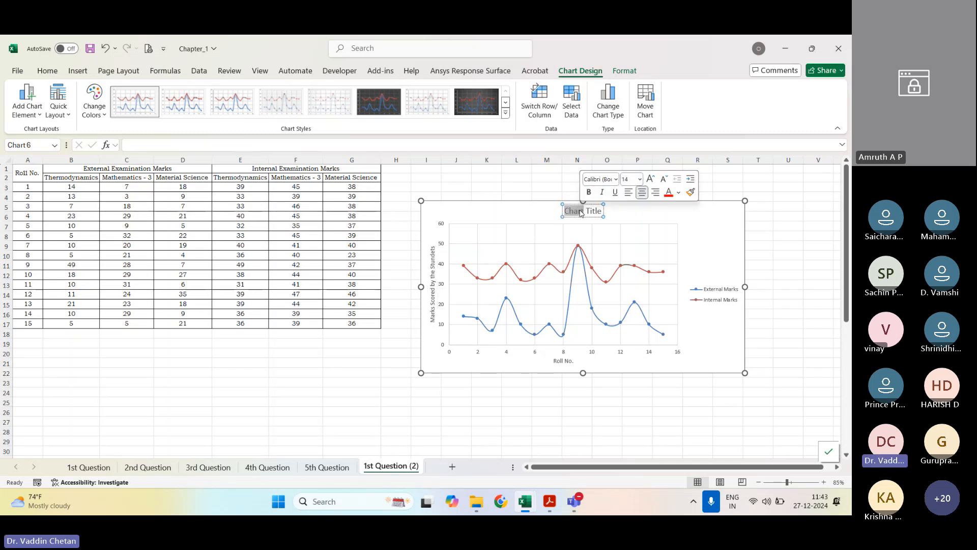
pyautogui.hotkey('ctrl', 'a')
pyautogui.write('Var')
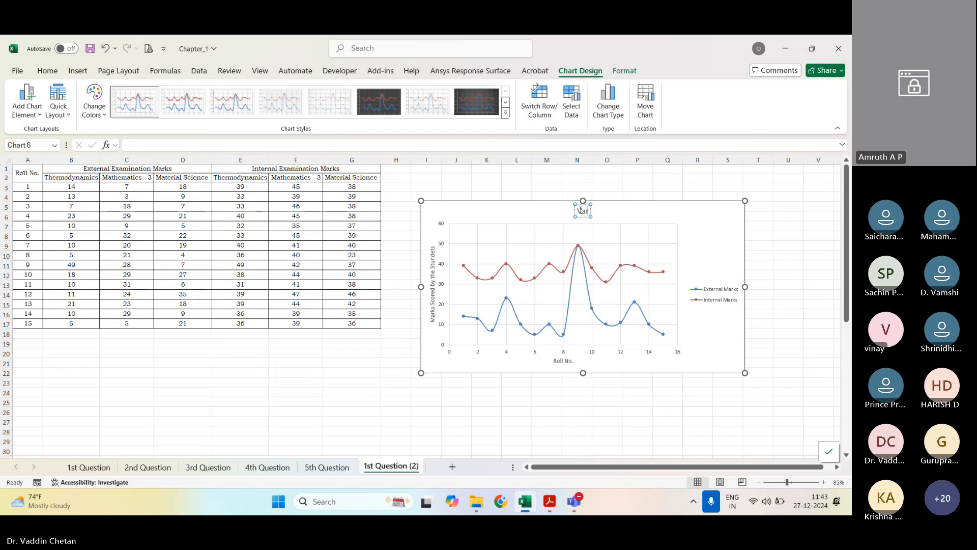
pyautogui.write('iation of Exter')
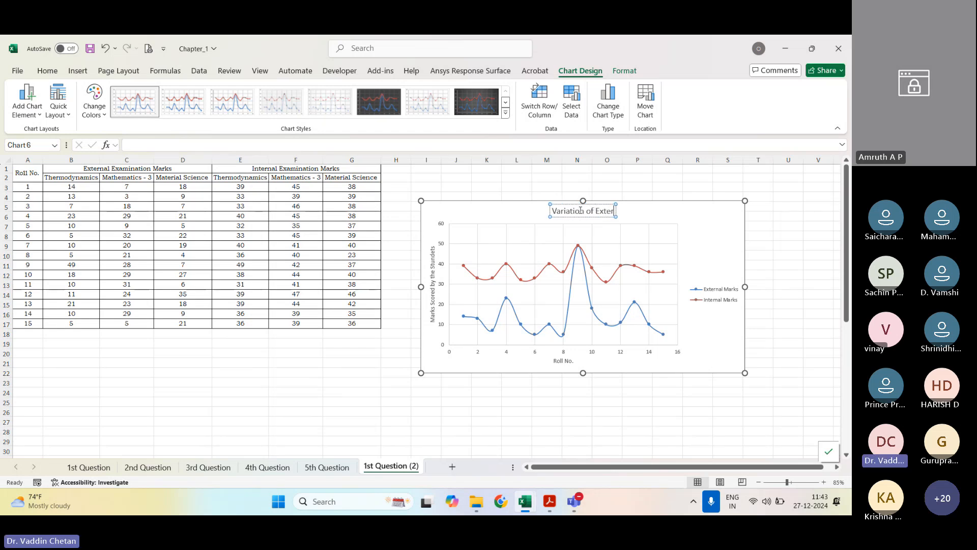
pyautogui.write('nal and Internal')
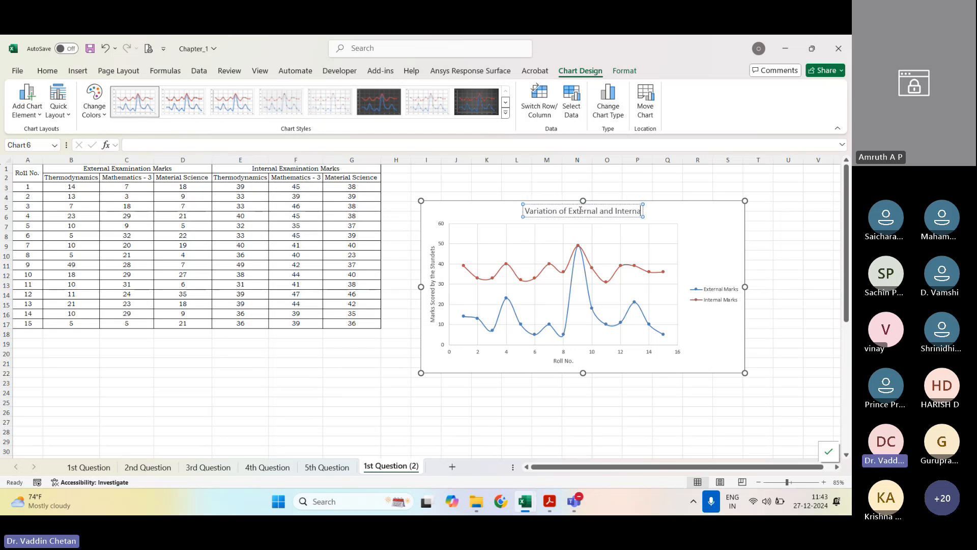
pyautogui.write(' Exmaint')
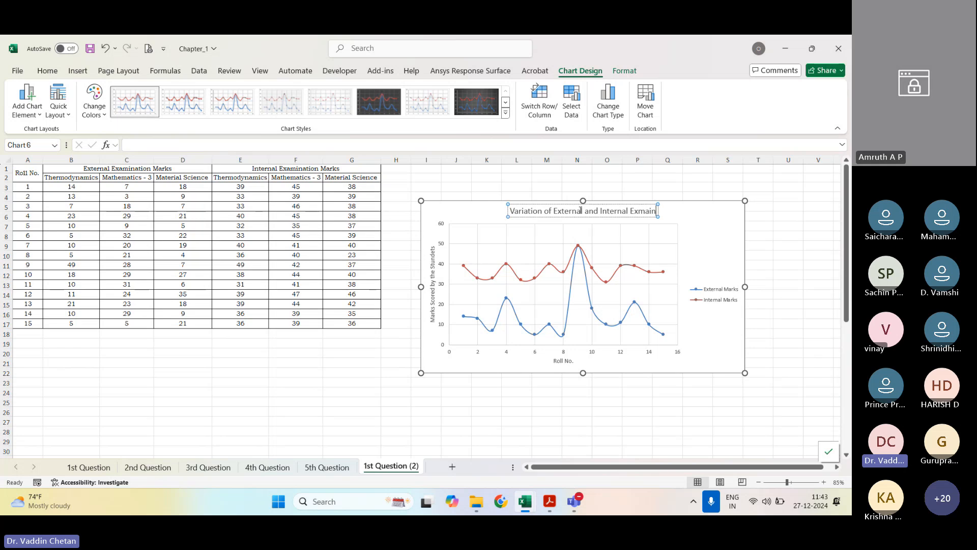
pyautogui.press('BackSpace')
pyautogui.press('BackSpace')
pyautogui.press('BackSpace')
pyautogui.press('BackSpace')
pyautogui.press('BackSpace')
pyautogui.write('am')
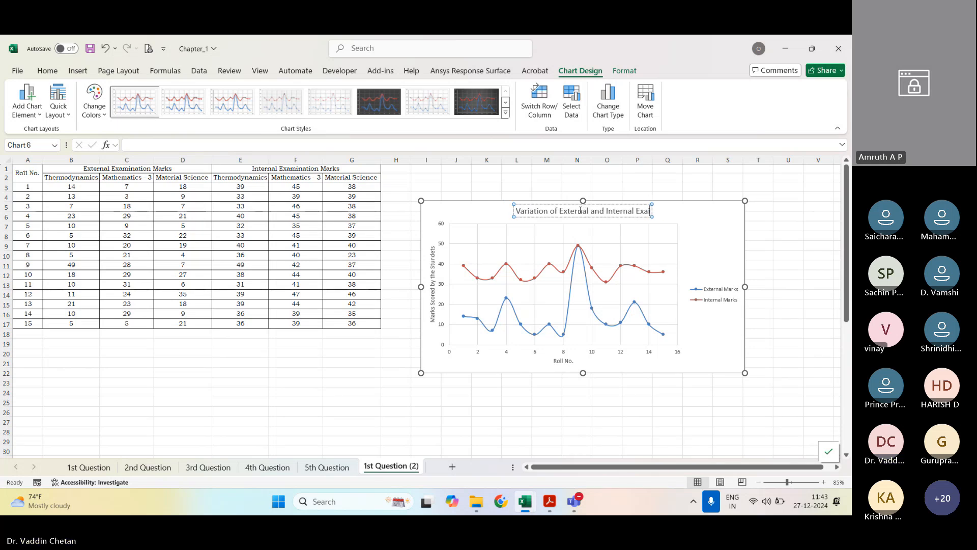
pyautogui.write('ination mark')
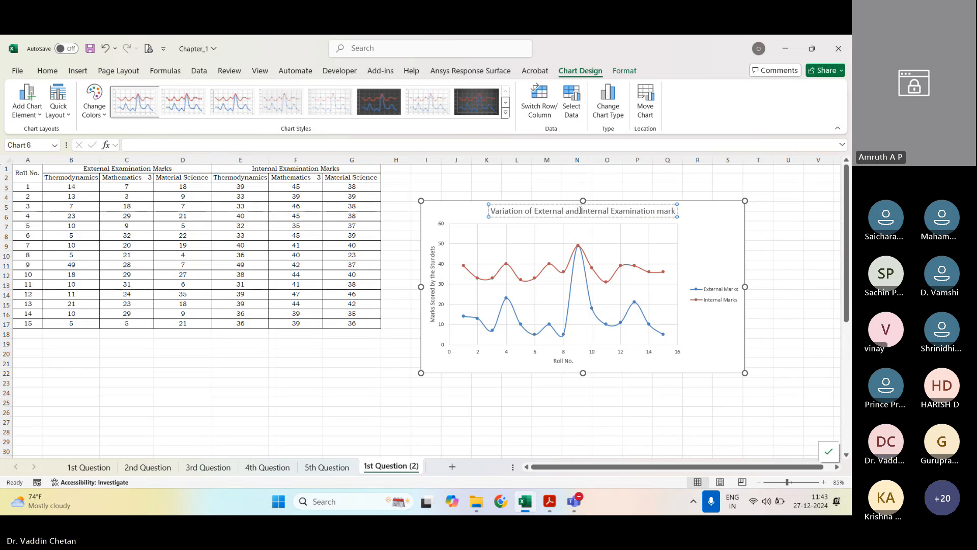
pyautogui.write('s of Thermodynamic')
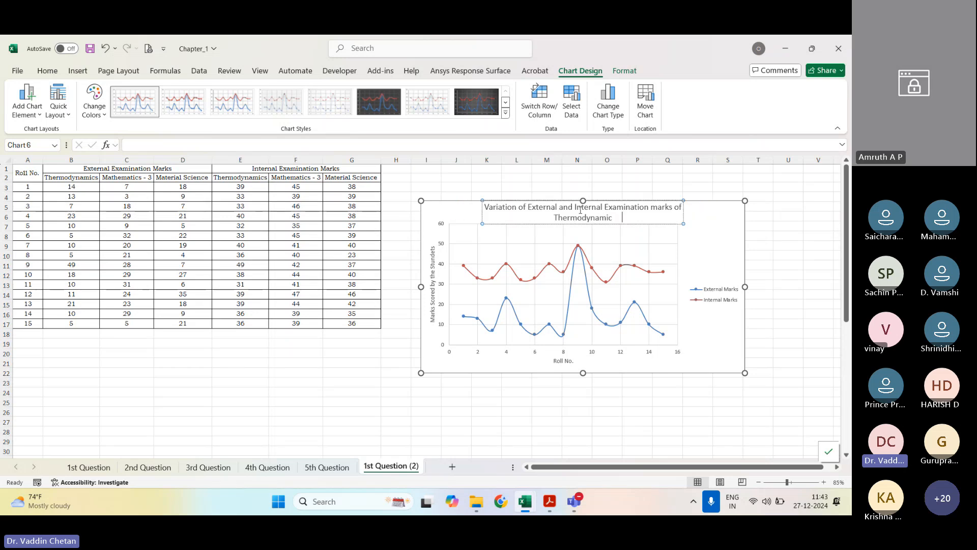
pyautogui.press('BackSpace')
pyautogui.write('s Sub')
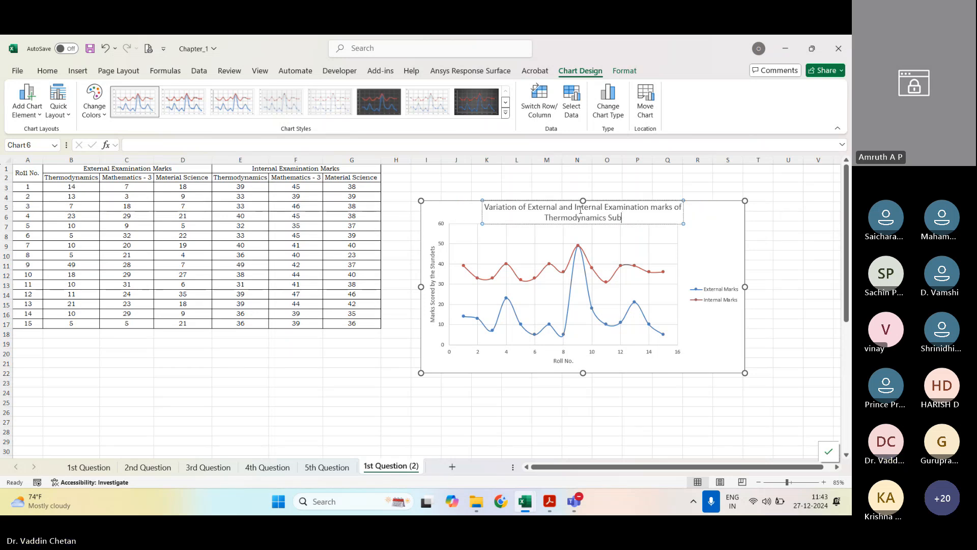
pyautogui.write('ject')
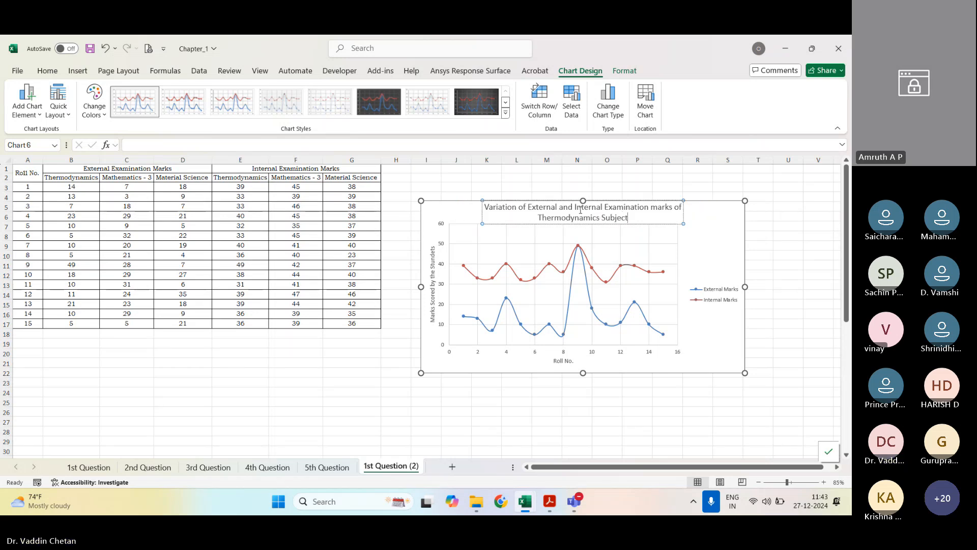
pyautogui.click(636, 385)
# Step: Set the font of the whole chart to Bookman Old Style, size 10
pyautogui.click(661, 351)
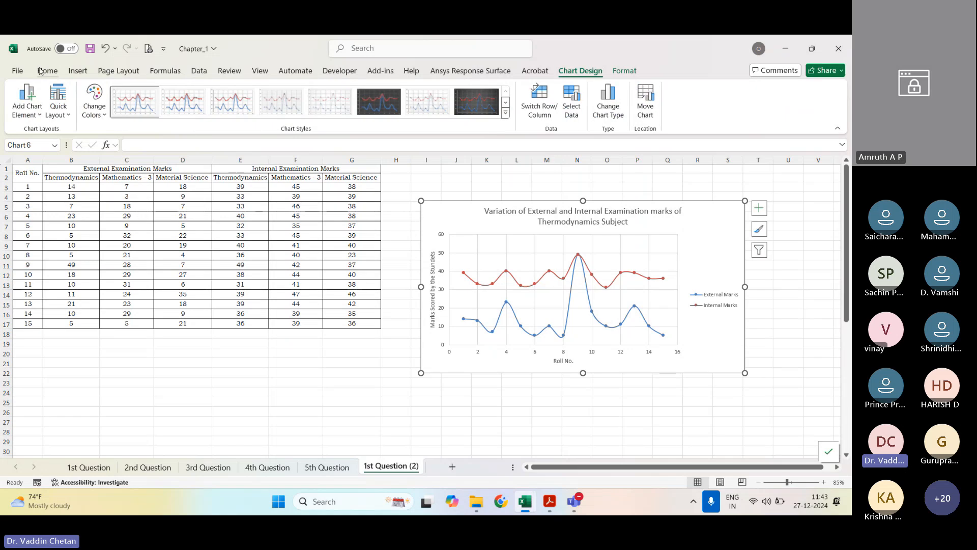
pyautogui.click(42, 72)
pyautogui.click(100, 95)
pyautogui.write('Bo')
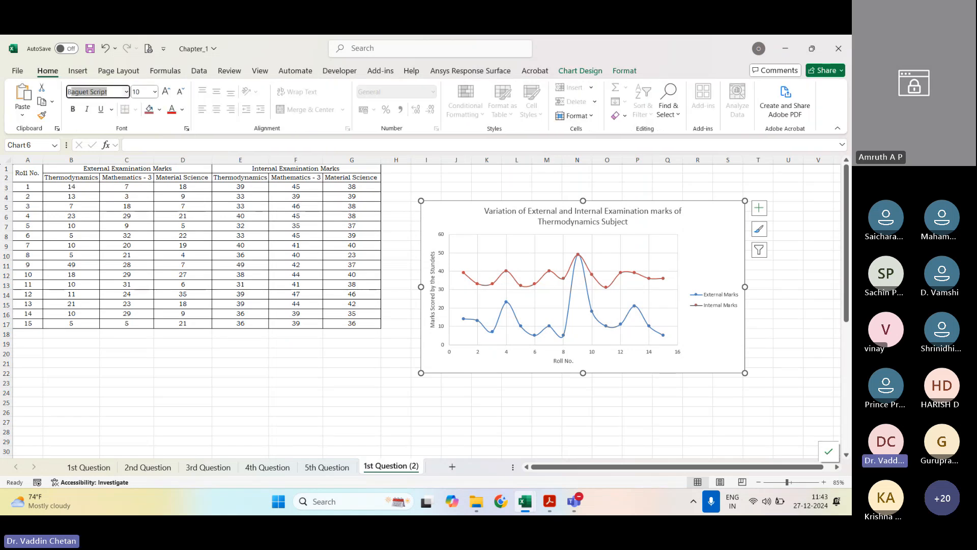
pyautogui.write('k')
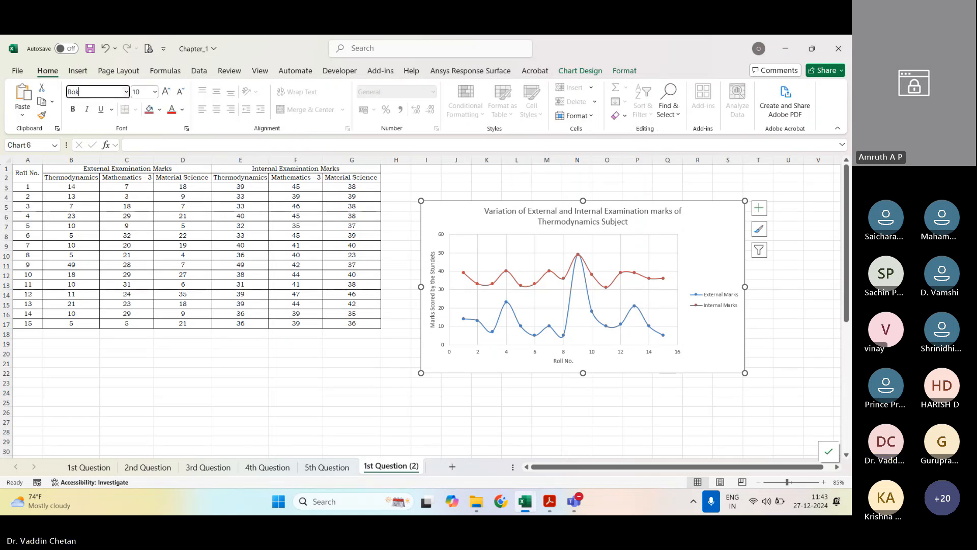
pyautogui.press('BackSpace')
pyautogui.write('okman Old Style')
pyautogui.press('Tab')
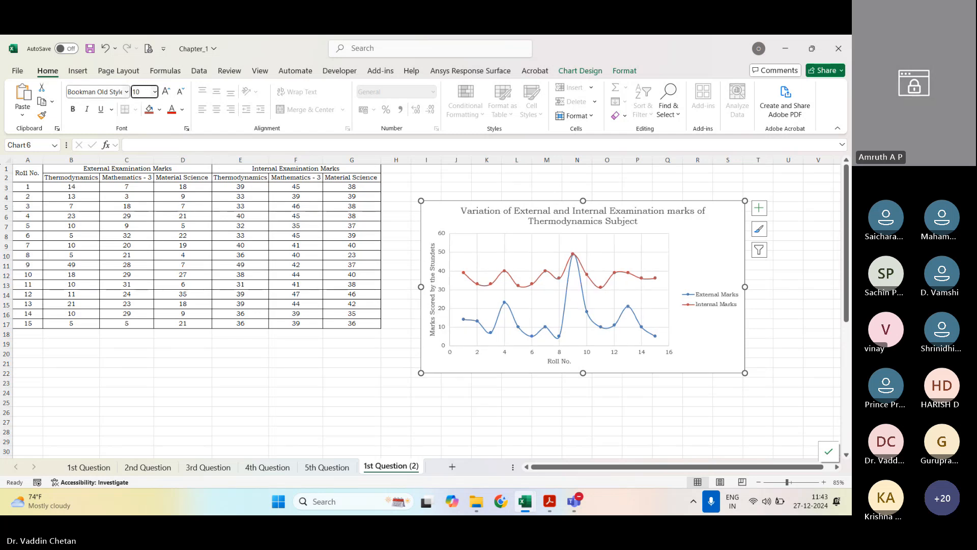
pyautogui.press('Return')
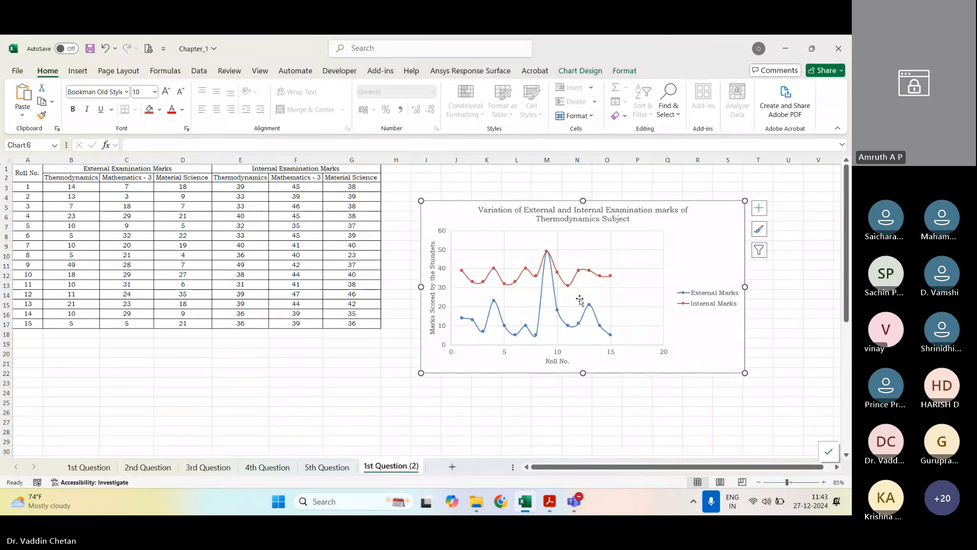
# Step: Enlarge the chart by extending its lower-right corner to about column T, row 24
pyautogui.click(580, 315)
pyautogui.click(667, 383)
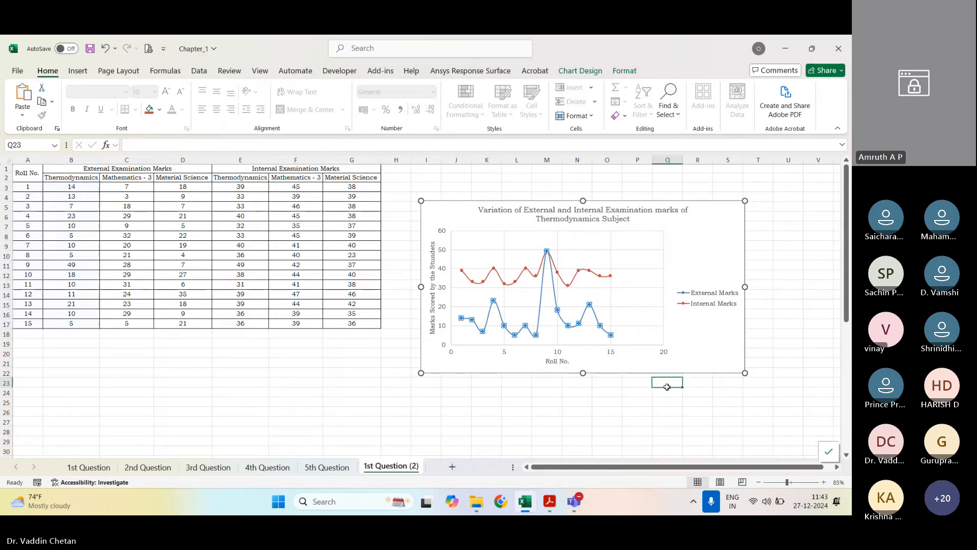
pyautogui.click(702, 367)
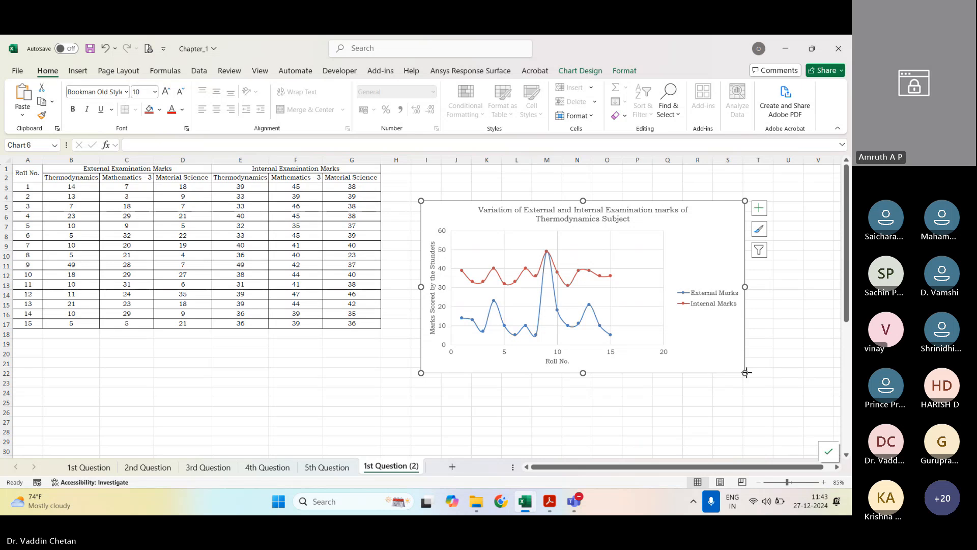
pyautogui.moveTo(744, 372); pyautogui.dragTo(768, 389)
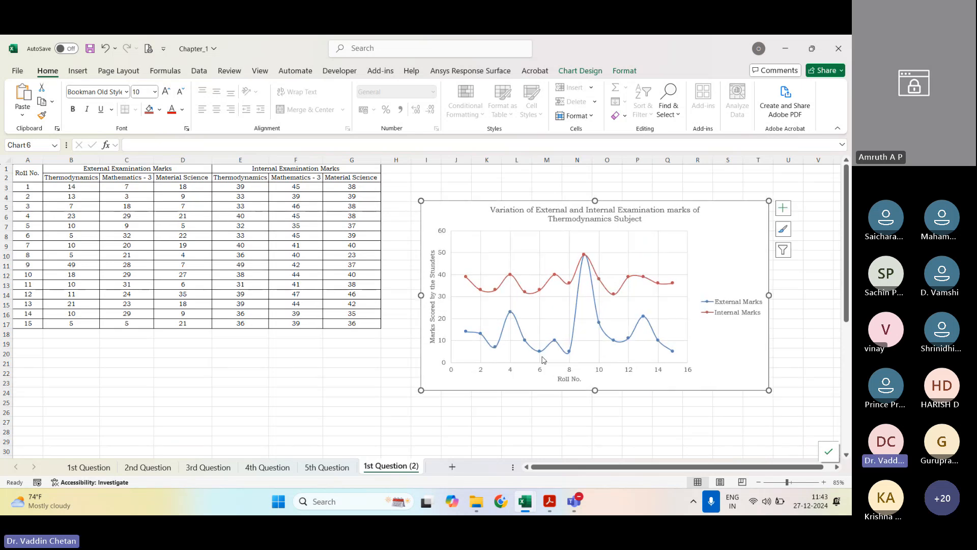
# Step: Set the major unit of the chart's horizontal axis to 1
pyautogui.rightClick(610, 374)
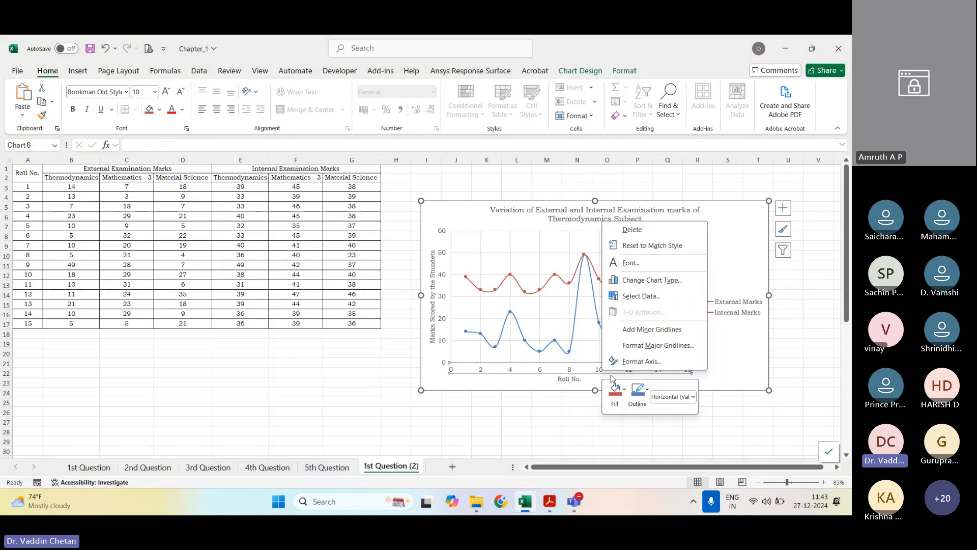
pyautogui.click(641, 361)
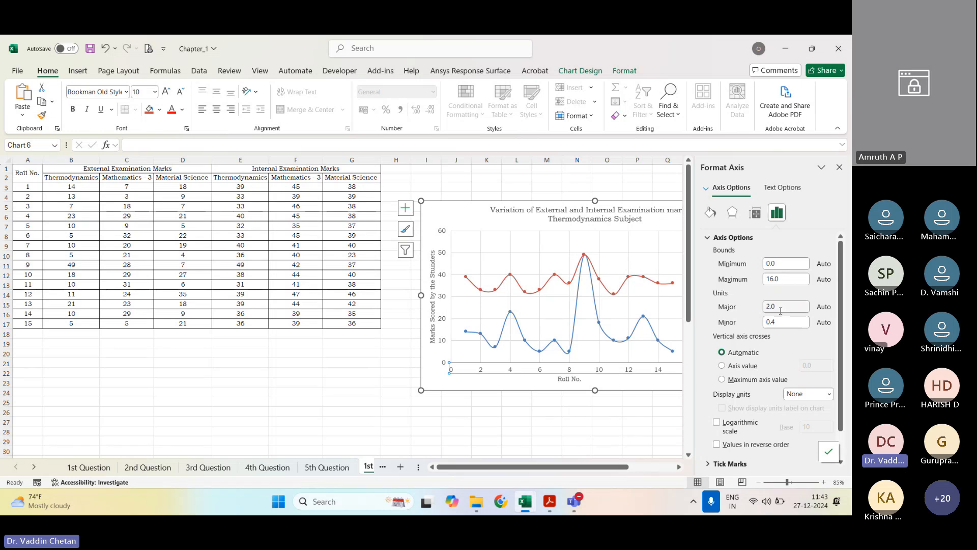
pyautogui.moveTo(782, 308); pyautogui.dragTo(745, 318)
pyautogui.write('1')
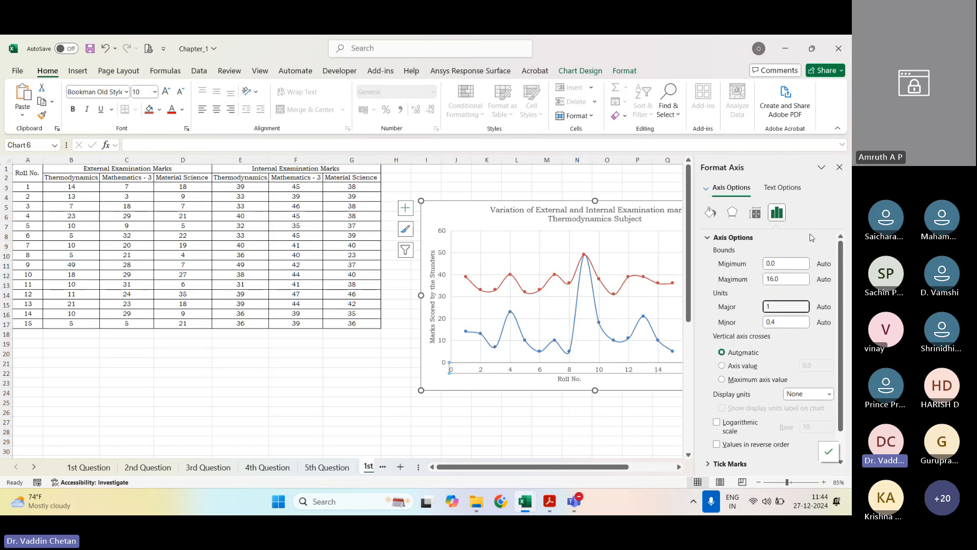
pyautogui.click(837, 166)
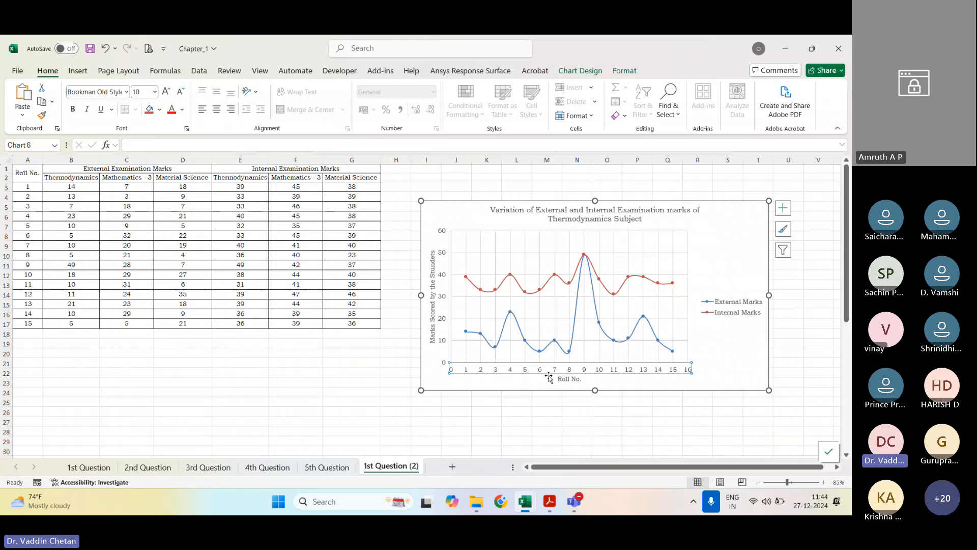
# Step: Make the chart title bold
pyautogui.click(582, 219)
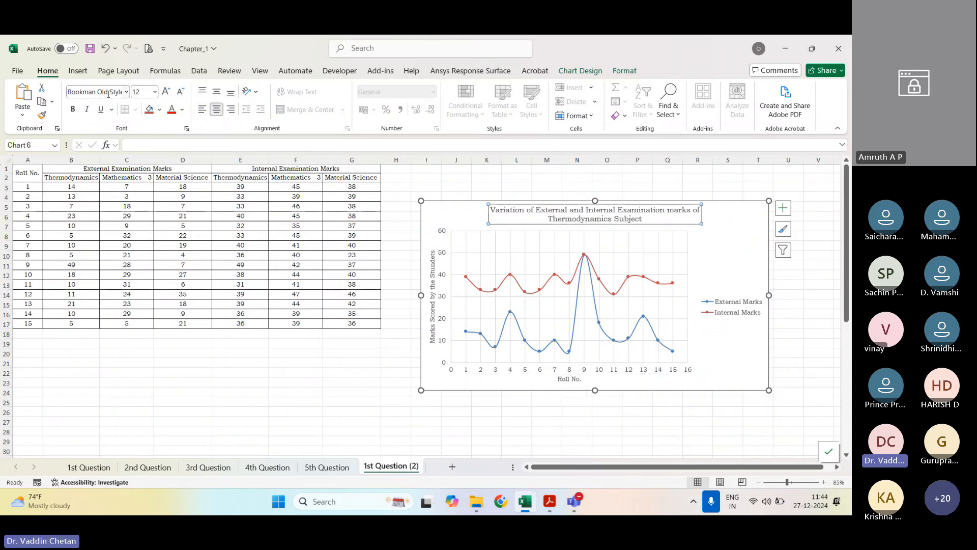
pyautogui.hotkey('ctrl', 'b')
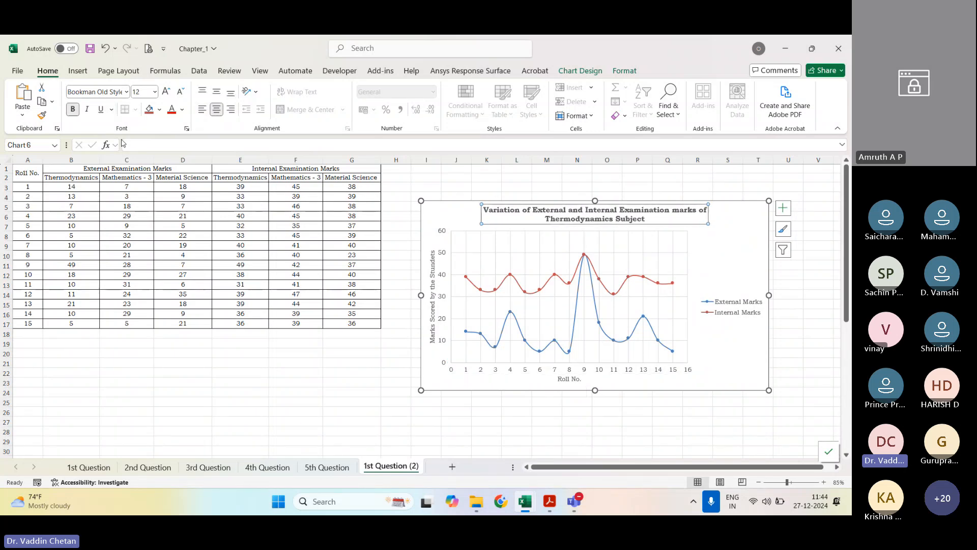
pyautogui.click(809, 399)
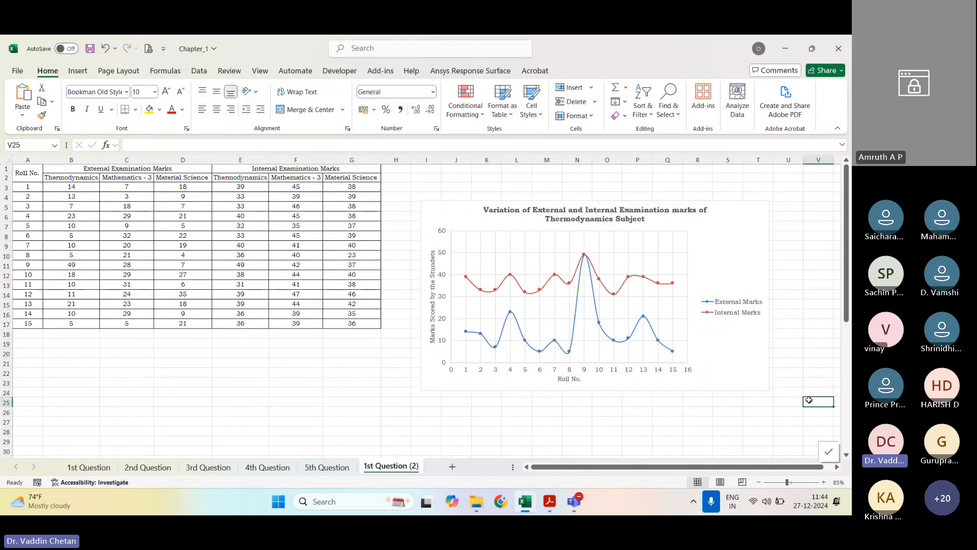
# Step: Make the horizontal and vertical axis titles of the chart bold
pyautogui.click(569, 379)
pyautogui.click(424, 308)
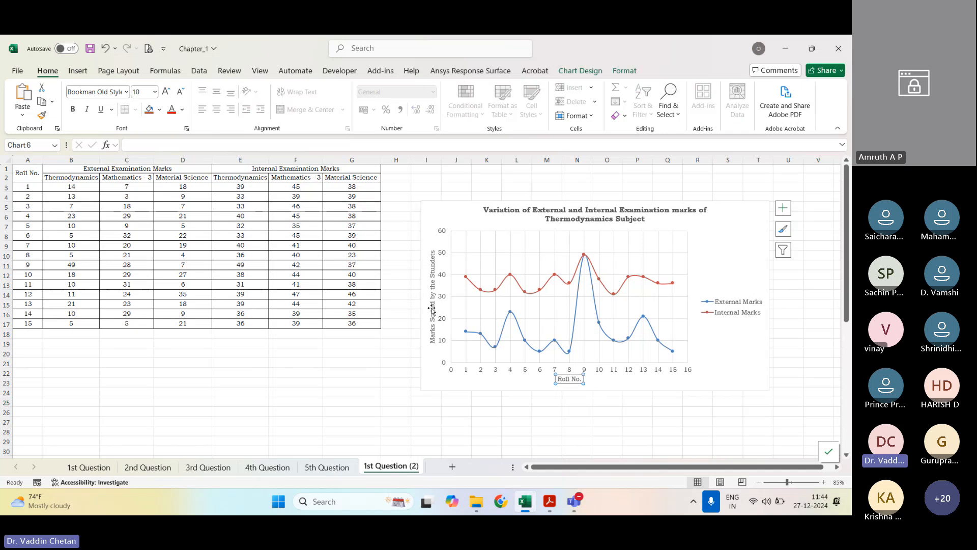
pyautogui.click(565, 380)
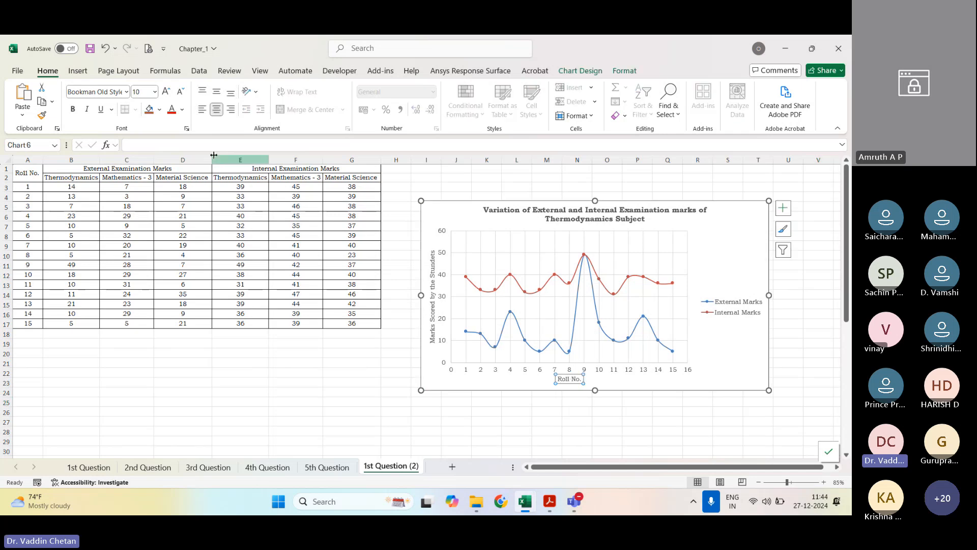
pyautogui.click(433, 313)
pyautogui.click(72, 109)
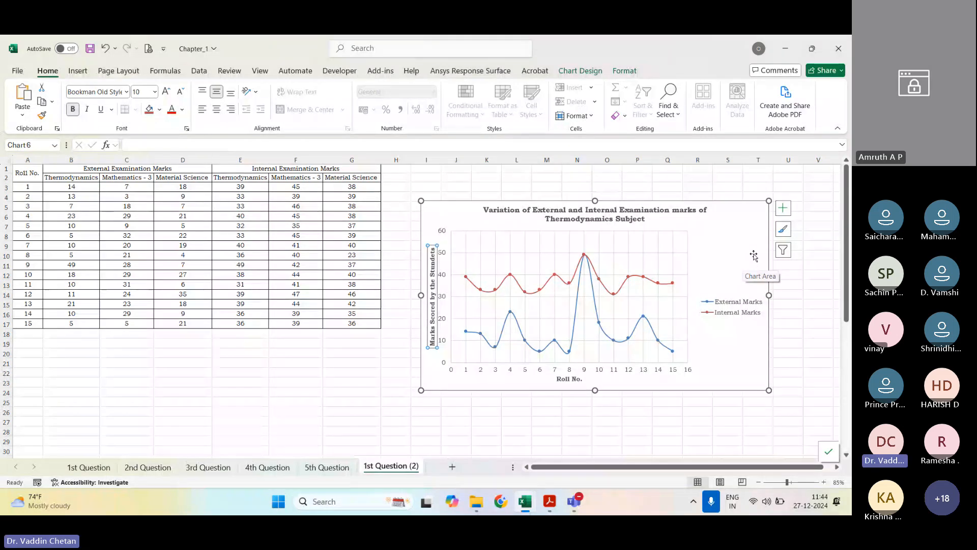
# Step: Move the chart up beside the marks table and paste a copy of it below the table, starting at about cell A21
pyautogui.click(747, 375)
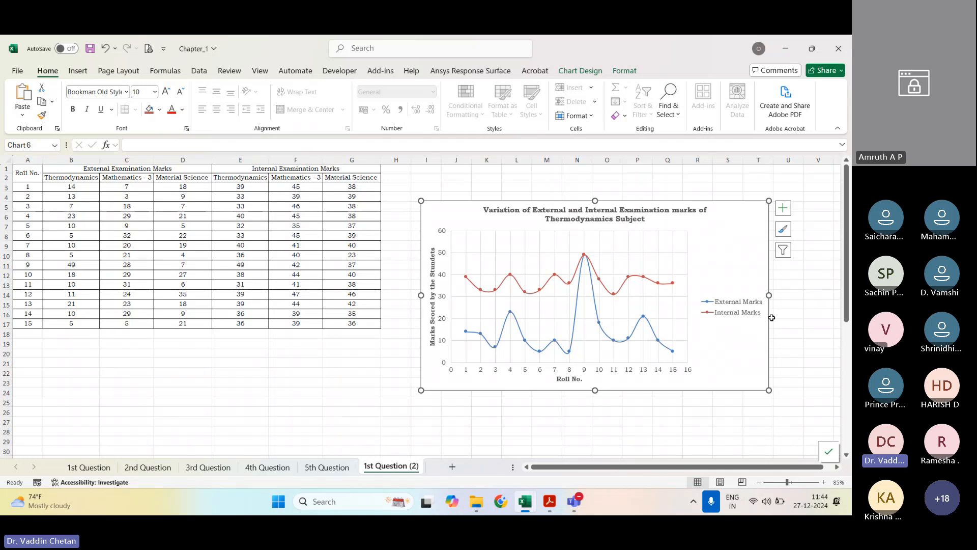
pyautogui.moveTo(741, 379); pyautogui.dragTo(722, 346)
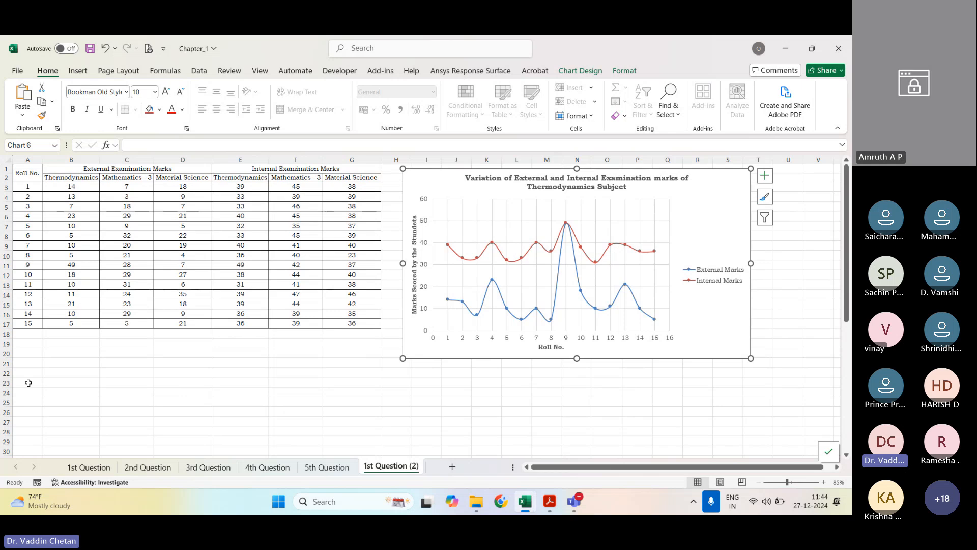
pyautogui.click(27, 363)
pyautogui.hotkey('ctrl', 'v')
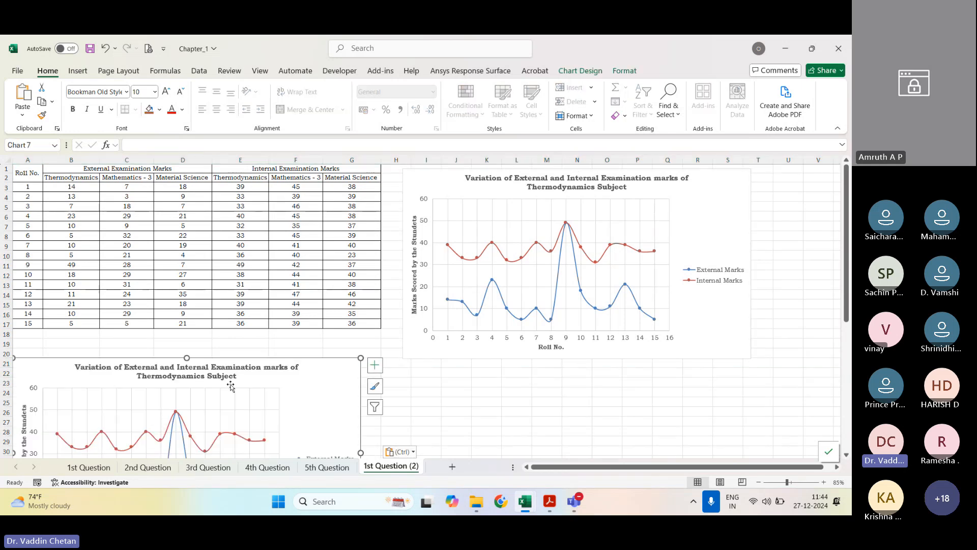
# Step: Edit the copied chart's External Marks series to use X values A3:A17 and Mathematics - 3 Y values C3:C17
pyautogui.scroll(-5, 306, 379)
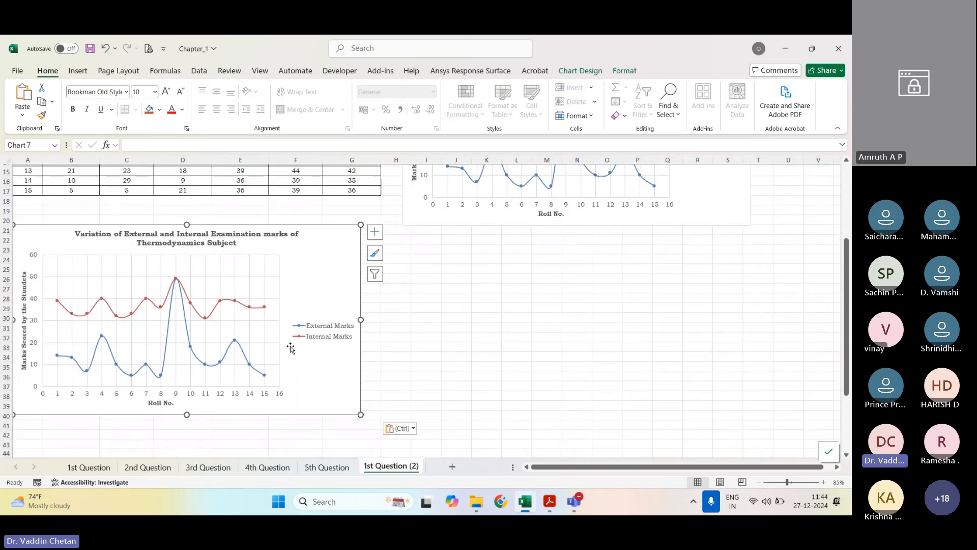
pyautogui.rightClick(242, 334)
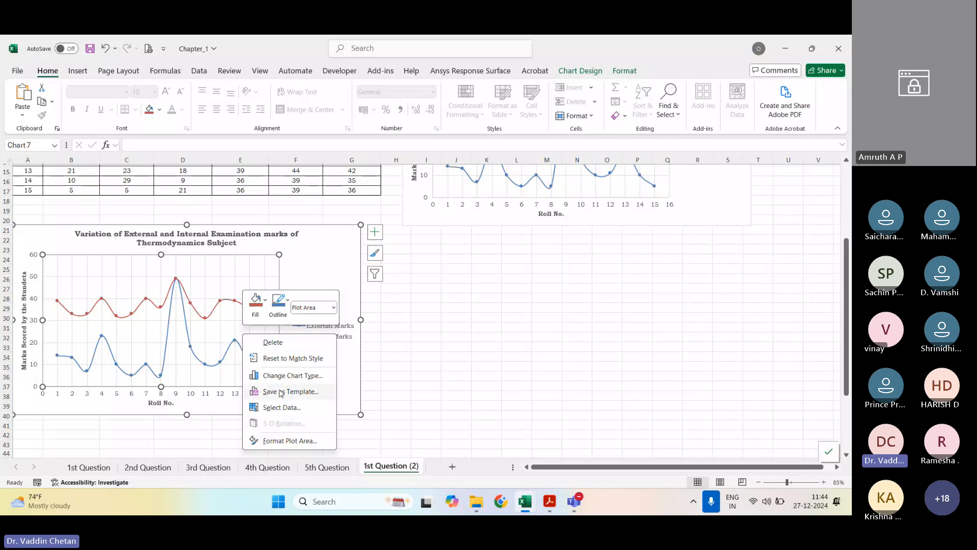
pyautogui.click(282, 407)
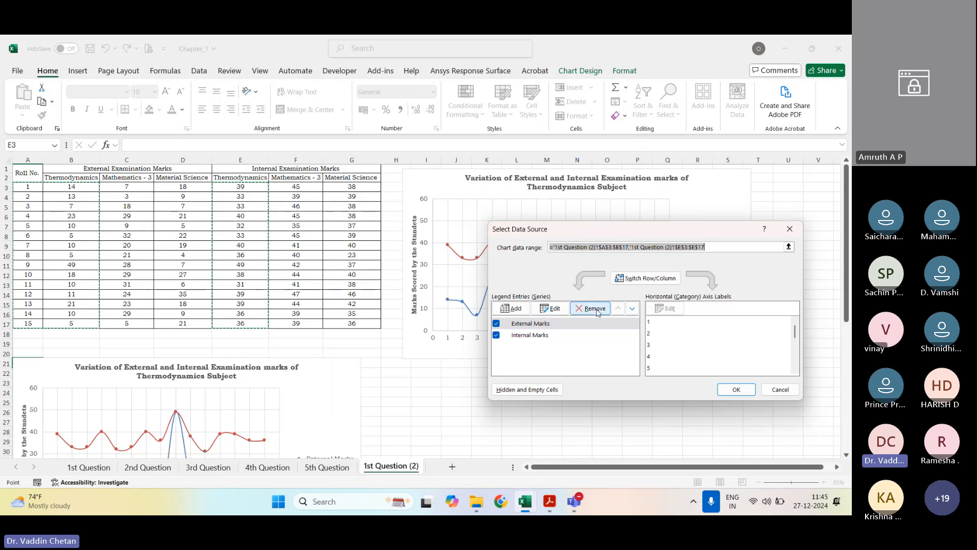
pyautogui.click(554, 310)
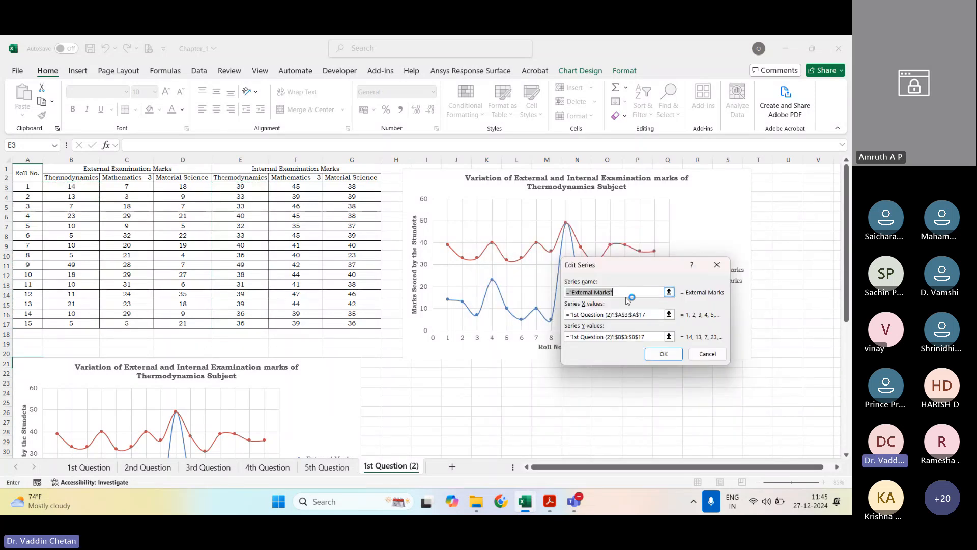
pyautogui.click(669, 314)
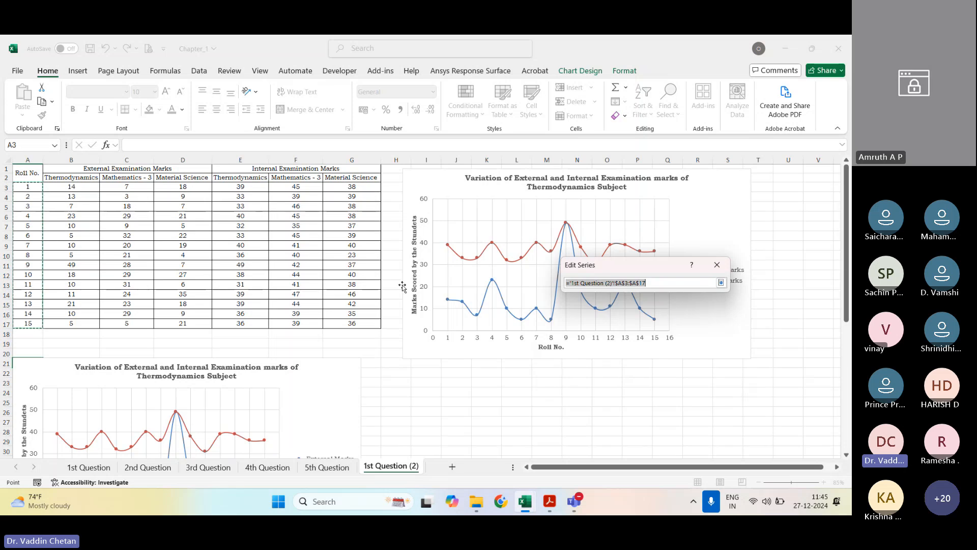
pyautogui.moveTo(27, 188); pyautogui.dragTo(29, 326)
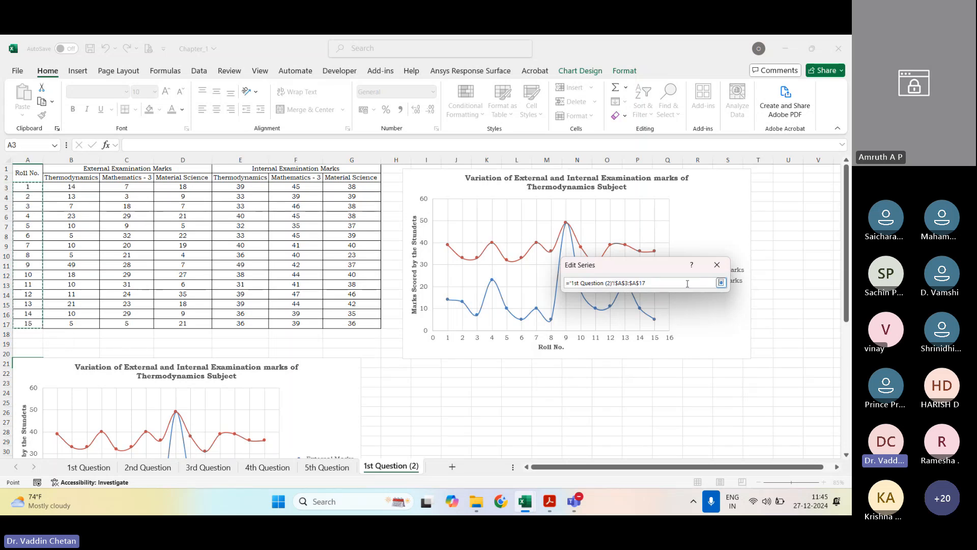
pyautogui.click(720, 282)
pyautogui.click(669, 336)
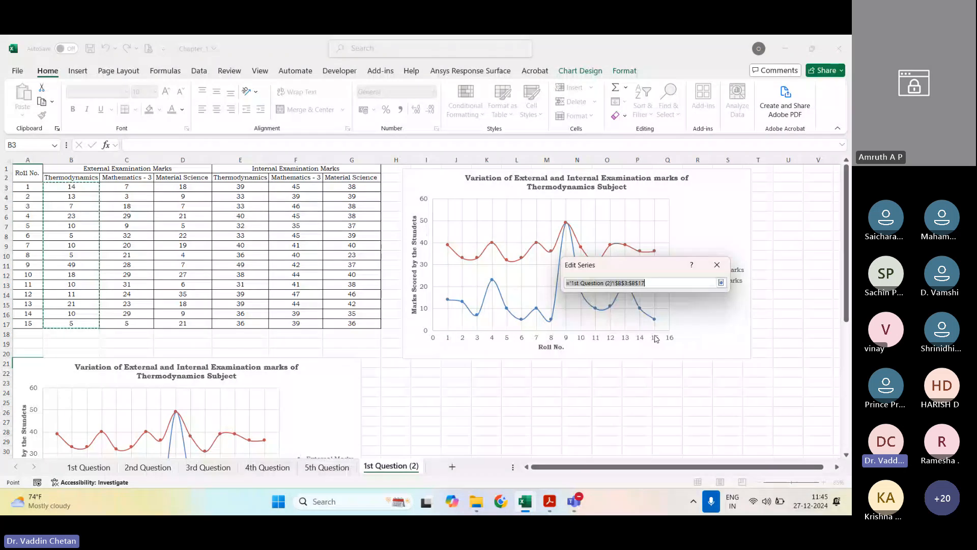
pyautogui.moveTo(127, 186); pyautogui.dragTo(127, 326)
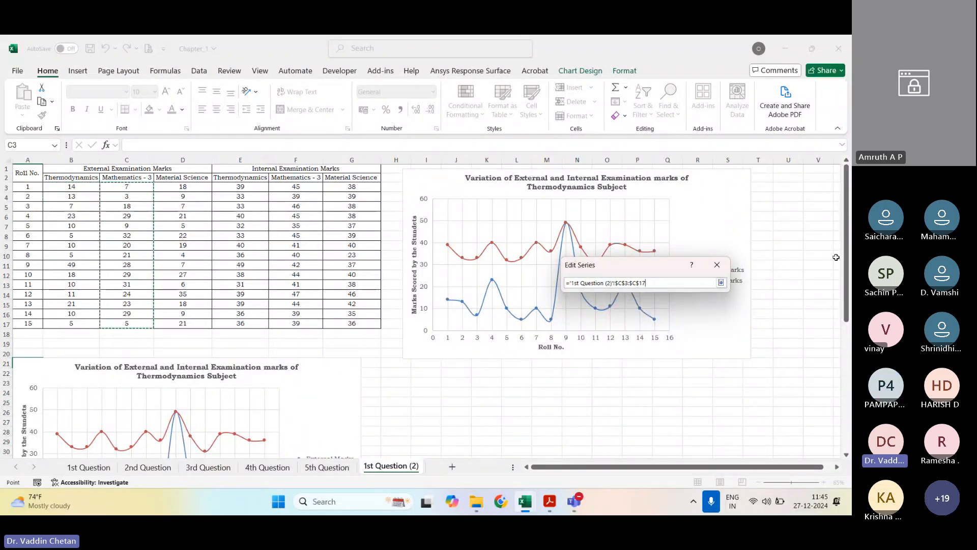
pyautogui.click(721, 283)
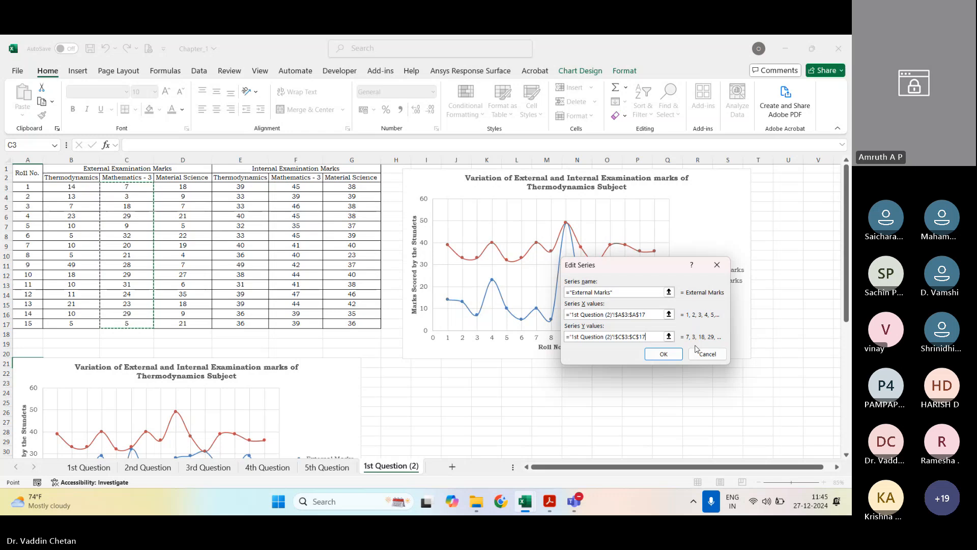
pyautogui.click(666, 357)
# Step: Set the Y values of the copied chart's Internal Marks series to the Mathematics - 3 range F3:F17 and apply the data source
pyautogui.click(531, 332)
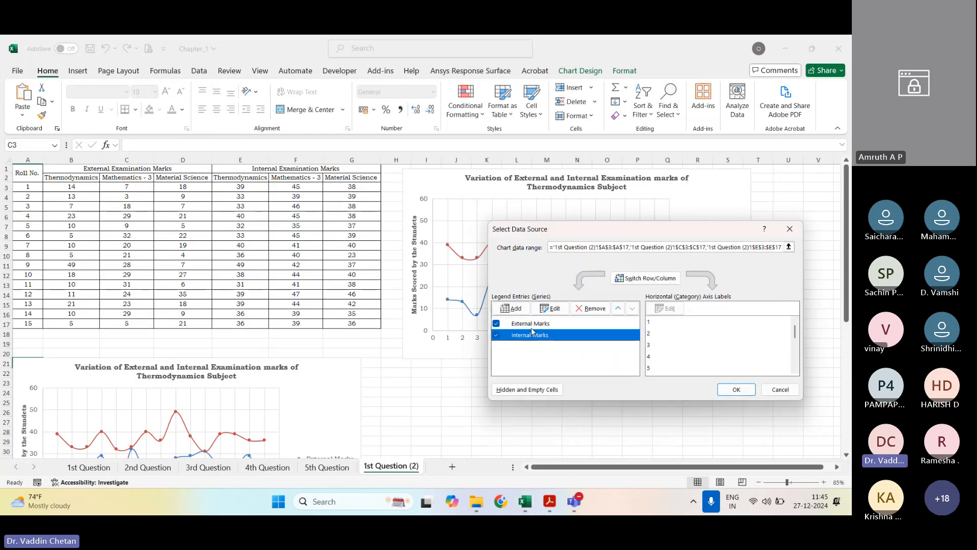
pyautogui.click(549, 308)
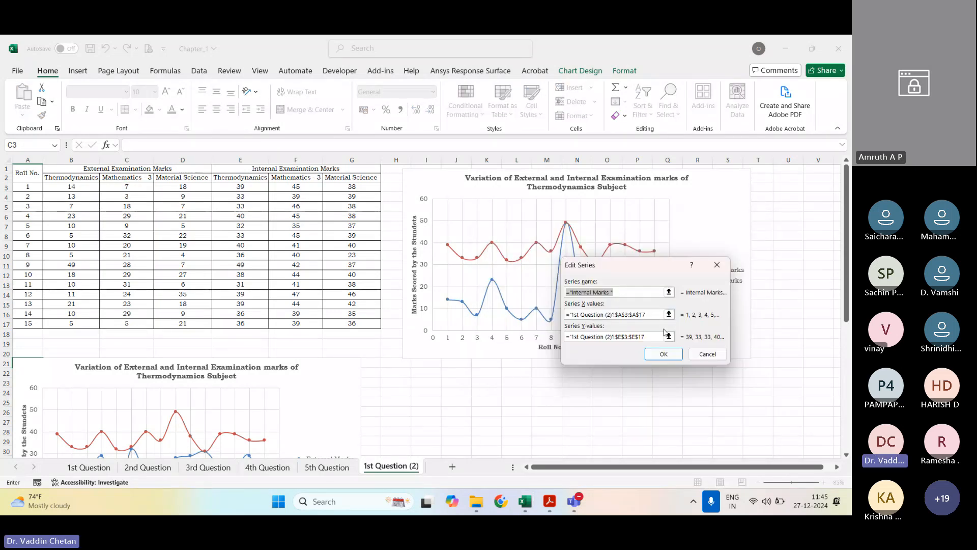
pyautogui.click(668, 336)
pyautogui.moveTo(295, 186); pyautogui.dragTo(295, 323)
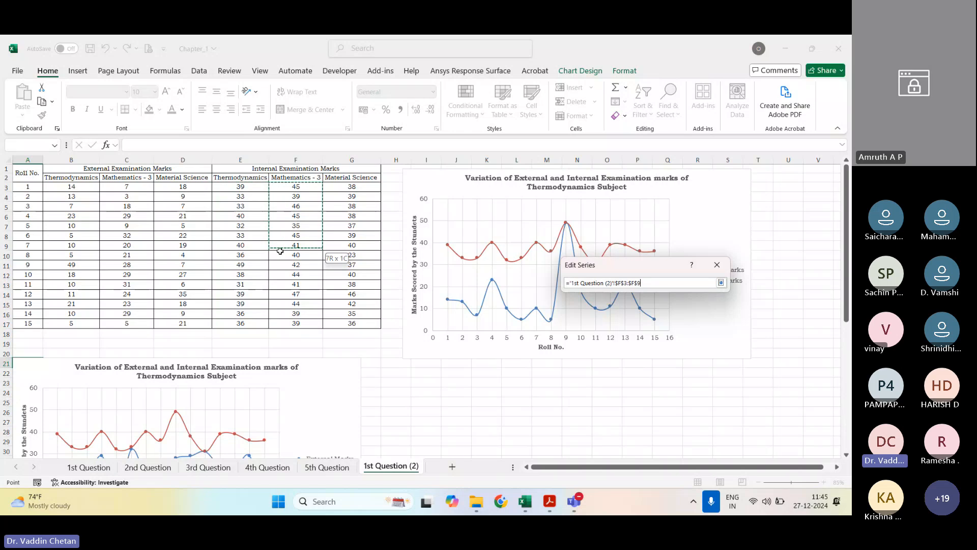
pyautogui.click(721, 282)
pyautogui.click(663, 355)
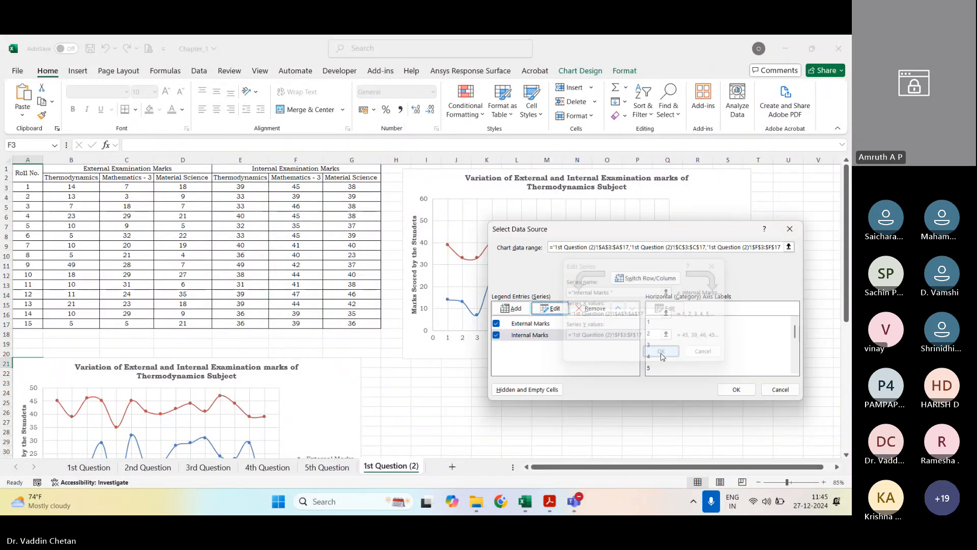
pyautogui.click(742, 389)
# Step: Replace "Thermodynamics" with "Mathematics - 3" in the copied chart's title and close the formatting pane
pyautogui.scroll(-2, 341, 390)
pyautogui.click(342, 390)
pyautogui.scroll(-3, 341, 390)
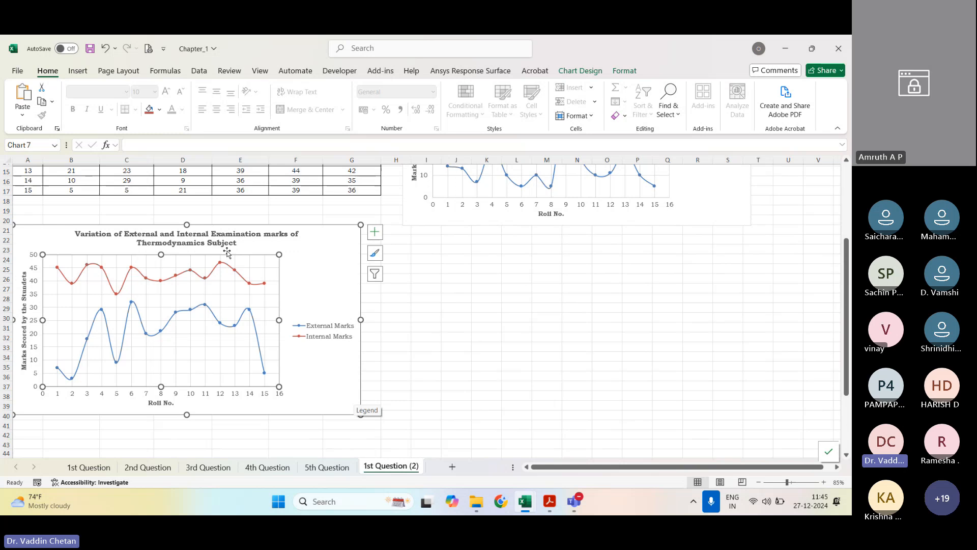
pyautogui.doubleClick(195, 242)
pyautogui.doubleClick(186, 242)
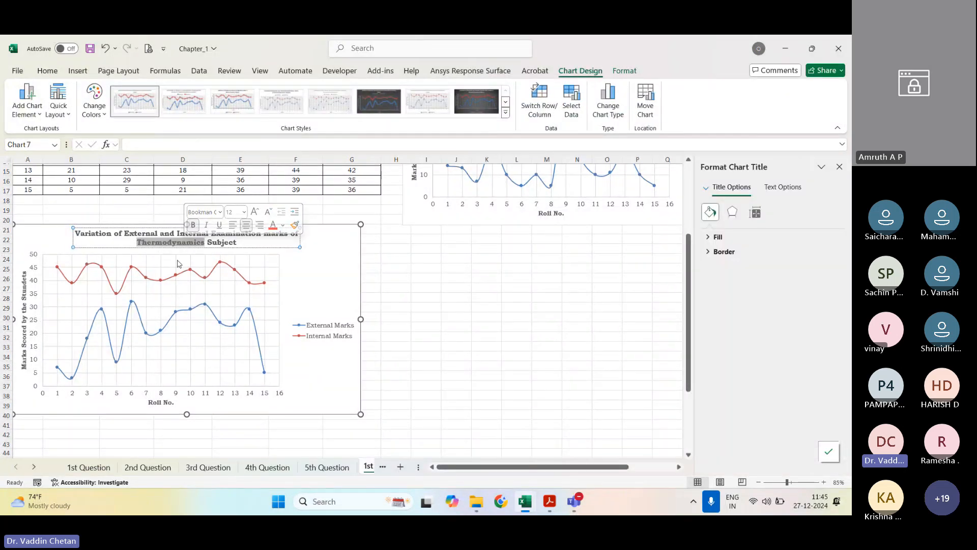
pyautogui.write('Matherm')
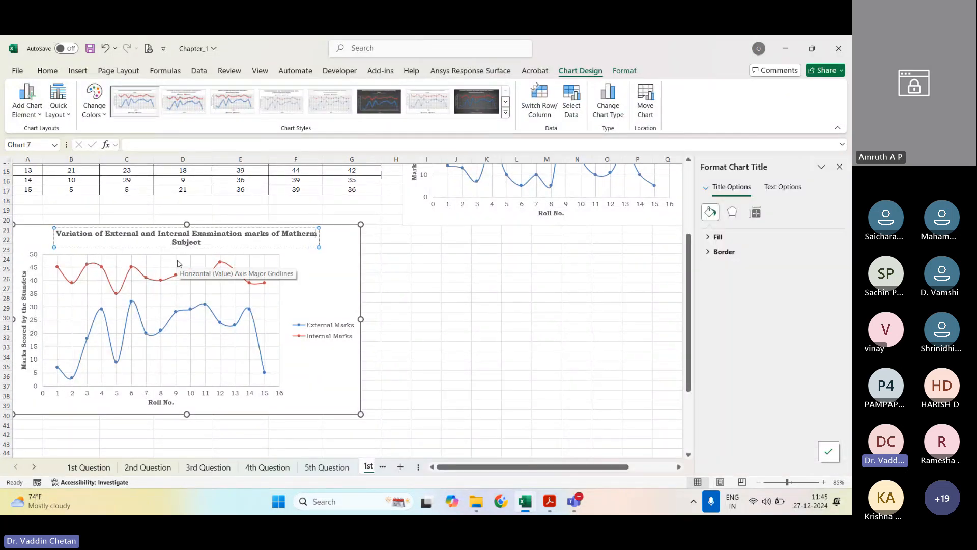
pyautogui.write('atics')
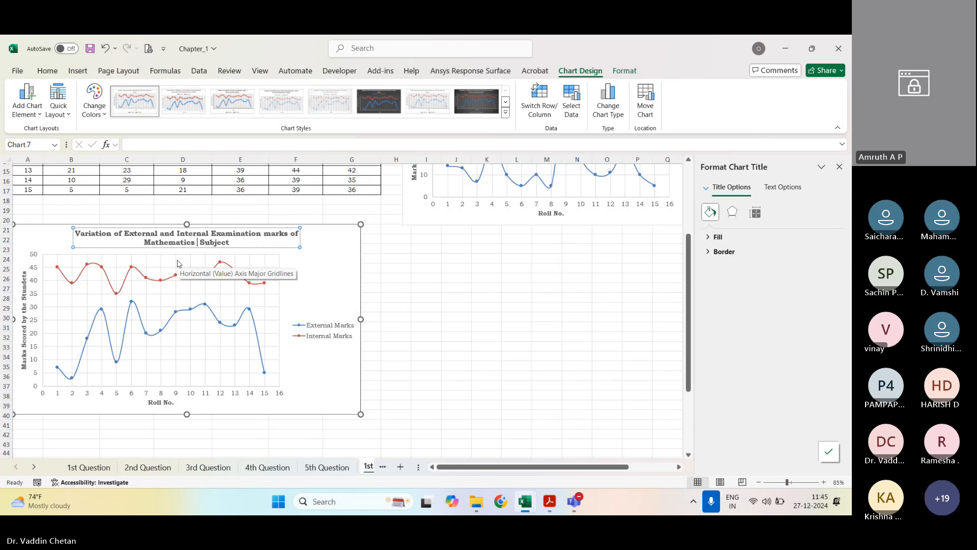
pyautogui.write(' - 3')
pyautogui.click(468, 287)
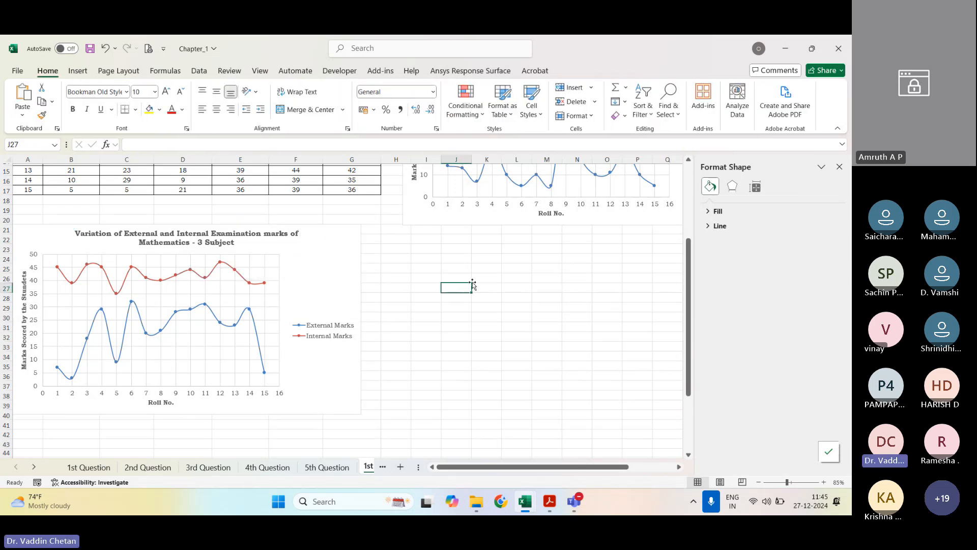
pyautogui.scroll(3, 482, 321)
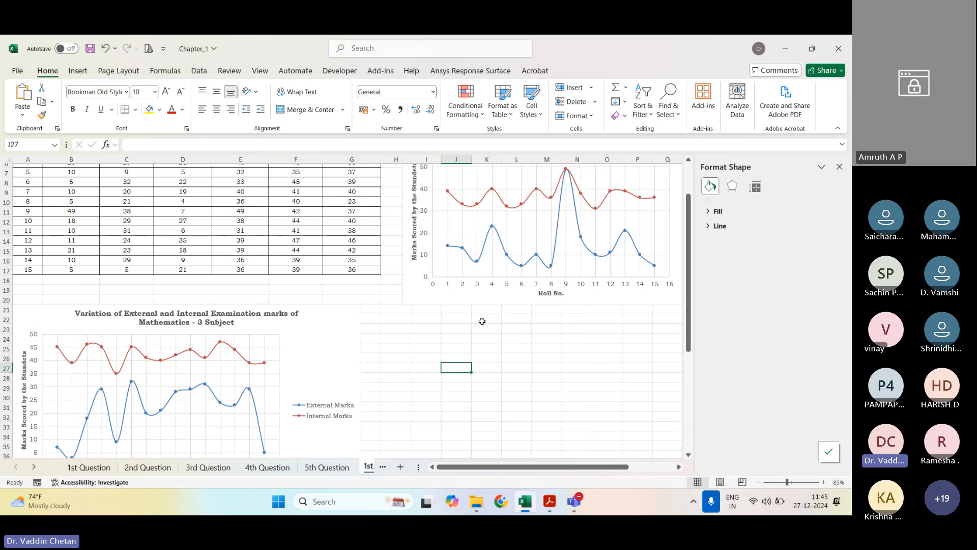
pyautogui.click(837, 166)
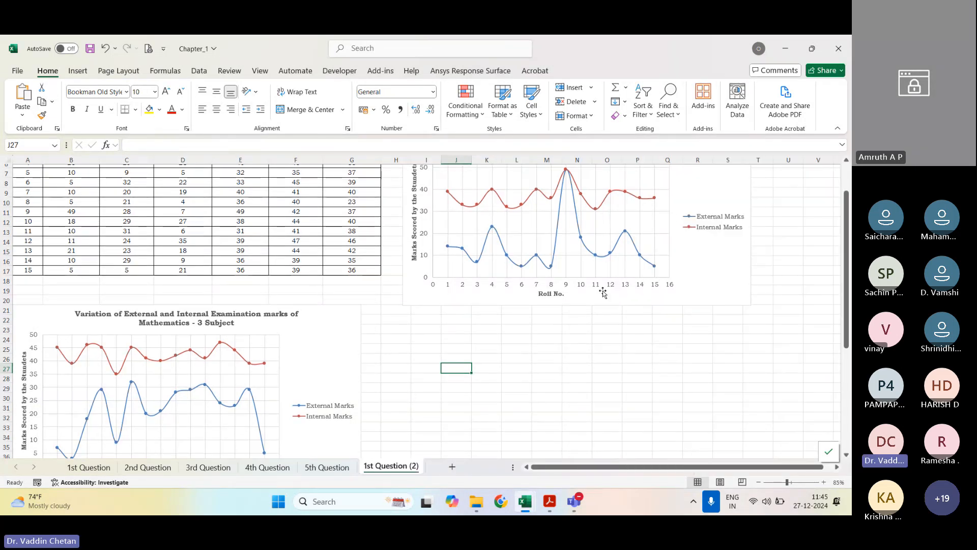
# Step: Copy the Mathematics - 3 chart and paste the duplicate at cell I23, below the Thermodynamics chart
pyautogui.click(324, 351)
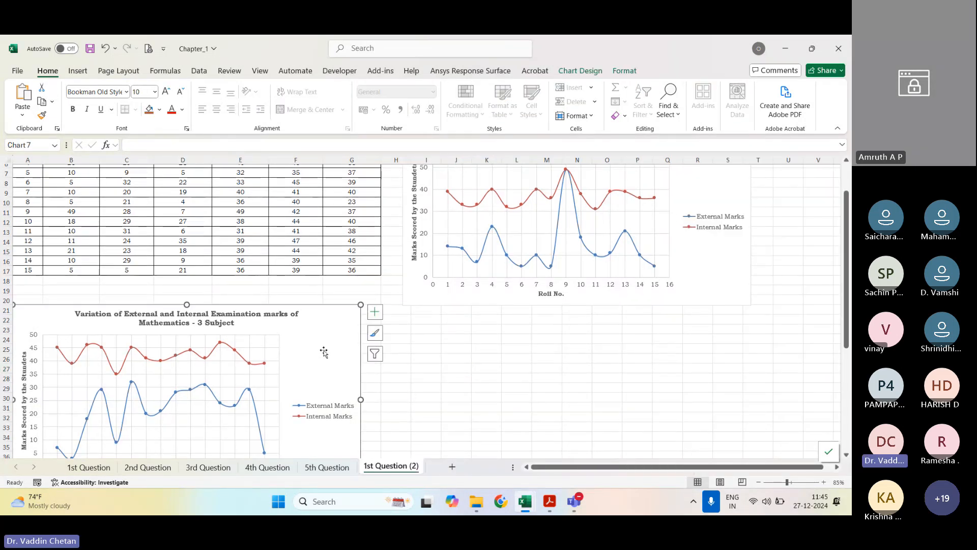
pyautogui.click(410, 339)
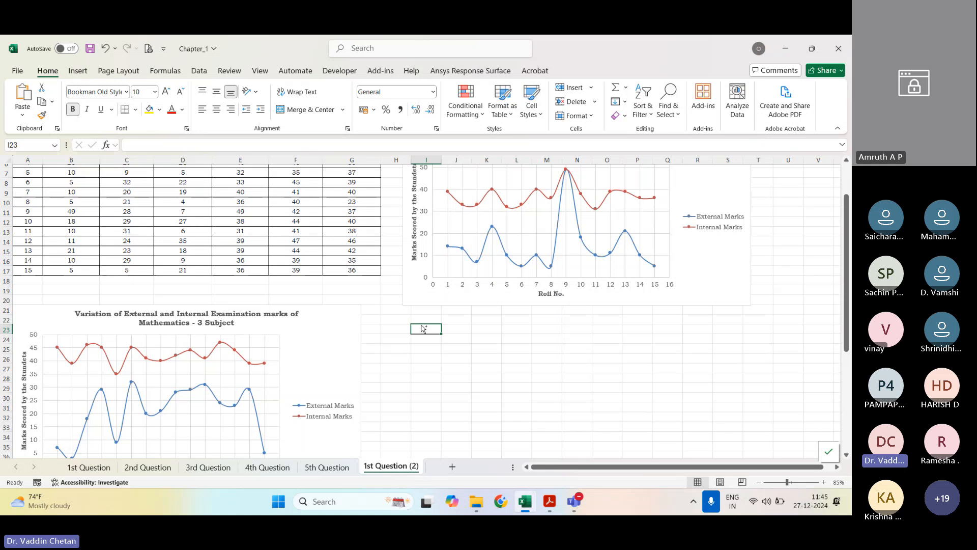
pyautogui.hotkey('ctrl', 'v')
# Step: Set the Y values of the new chart's External Marks series to the Material Science range D3:D17
pyautogui.scroll(-1, 527, 336)
pyautogui.rightClick(623, 388)
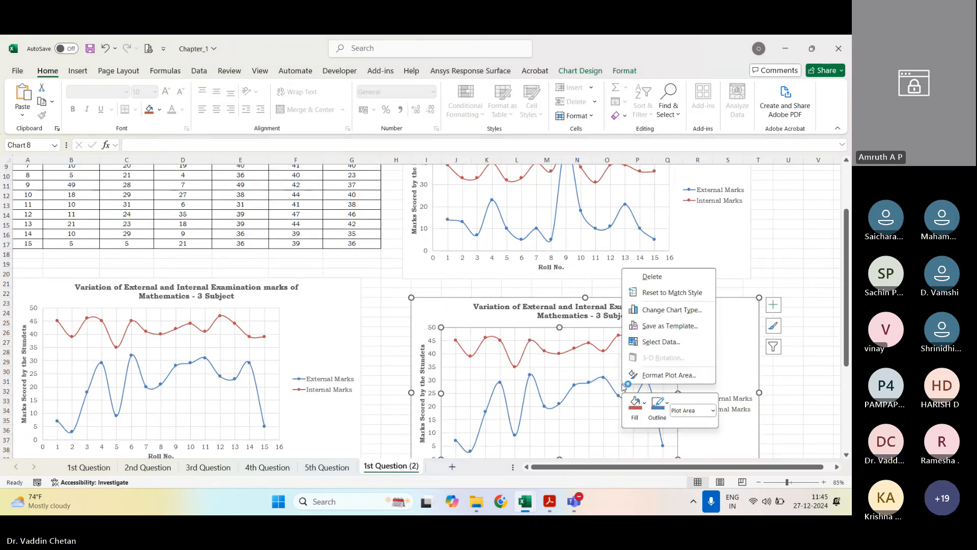
pyautogui.click(661, 342)
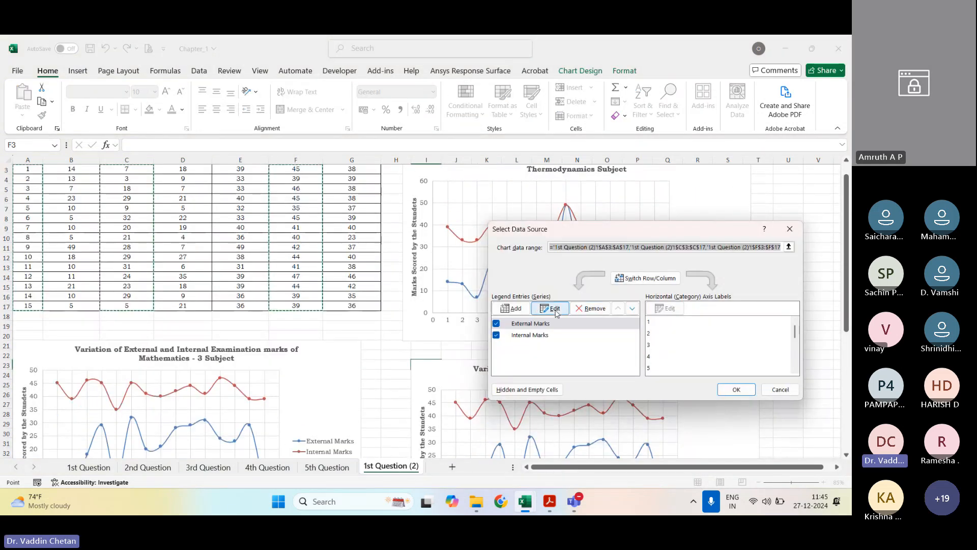
pyautogui.click(601, 248)
pyautogui.scroll(1, 347, 295)
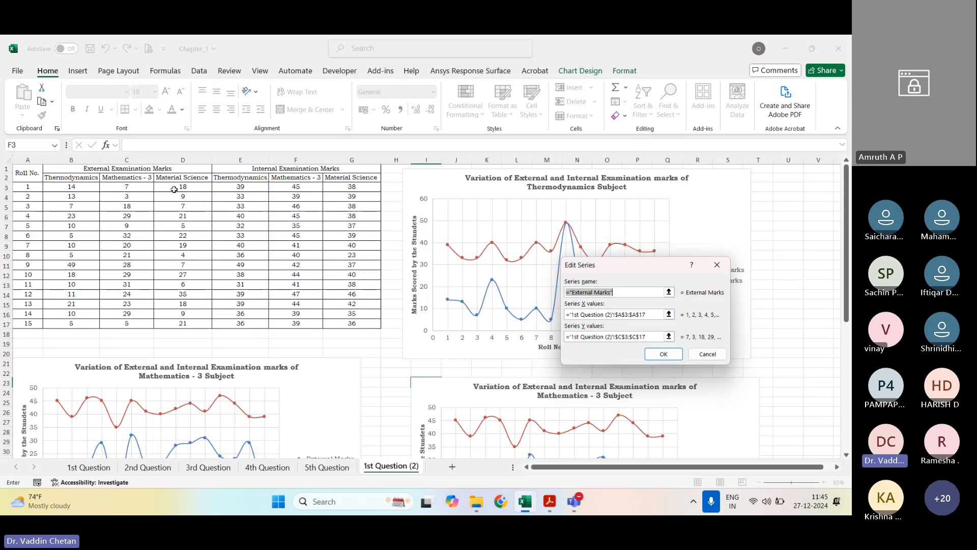
pyautogui.press('Return')
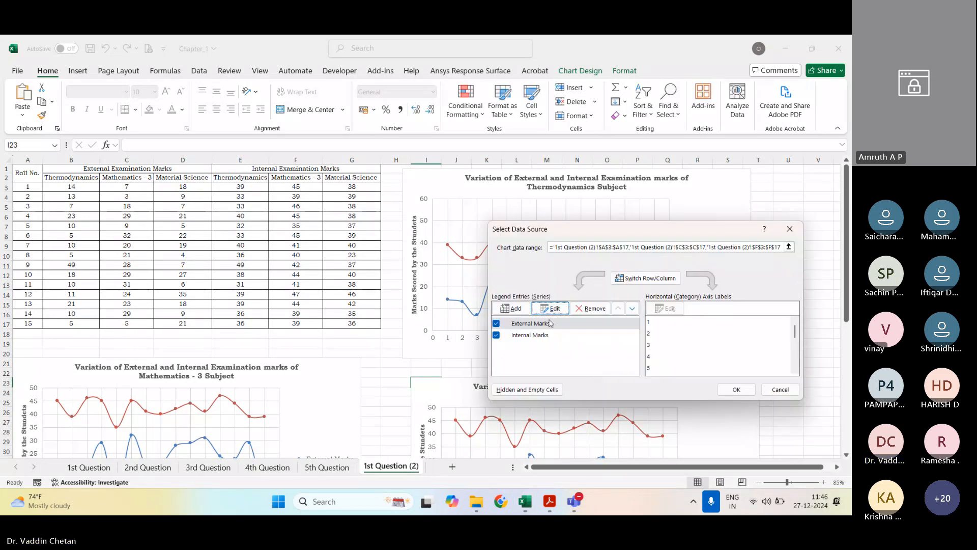
pyautogui.click(550, 308)
pyautogui.click(668, 336)
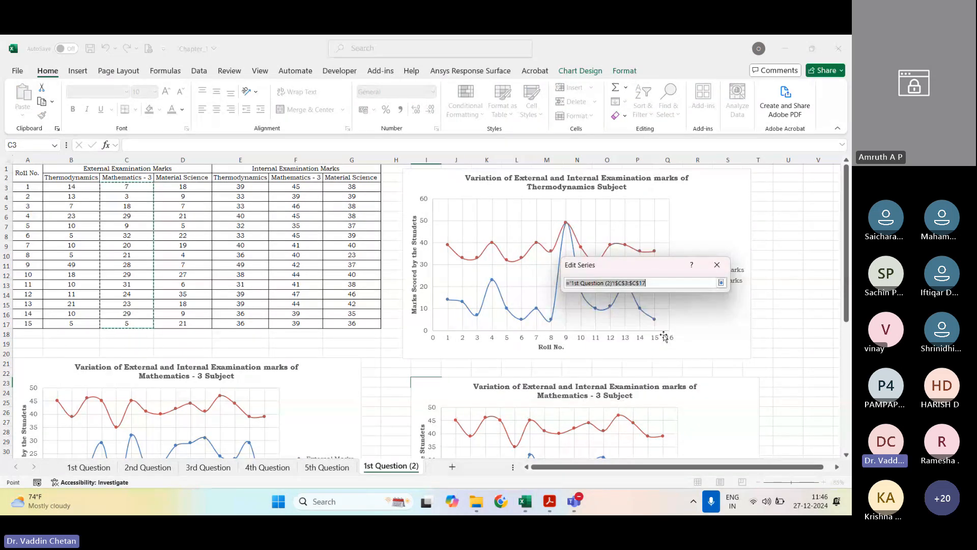
pyautogui.moveTo(182, 187); pyautogui.dragTo(174, 322)
pyautogui.click(720, 282)
pyautogui.click(663, 353)
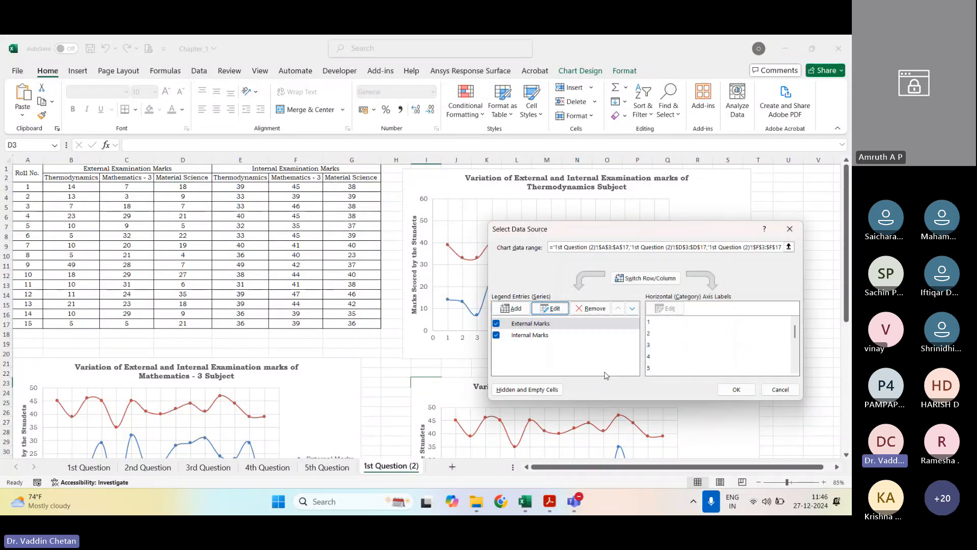
# Step: Set the Y values of the new chart's Internal Marks series to the Material Science range G3:G17 and apply the data source
pyautogui.click(530, 335)
pyautogui.click(549, 308)
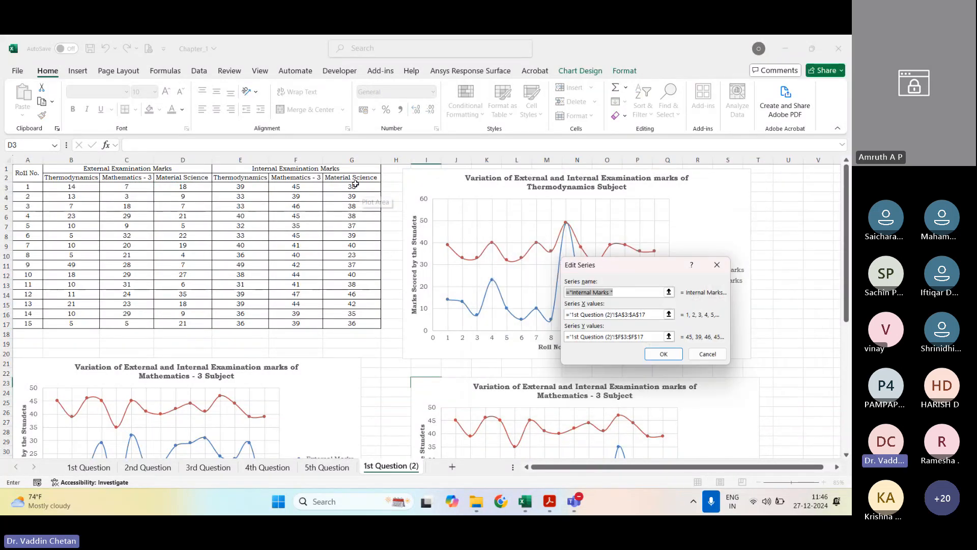
pyautogui.click(668, 336)
pyautogui.click(346, 187)
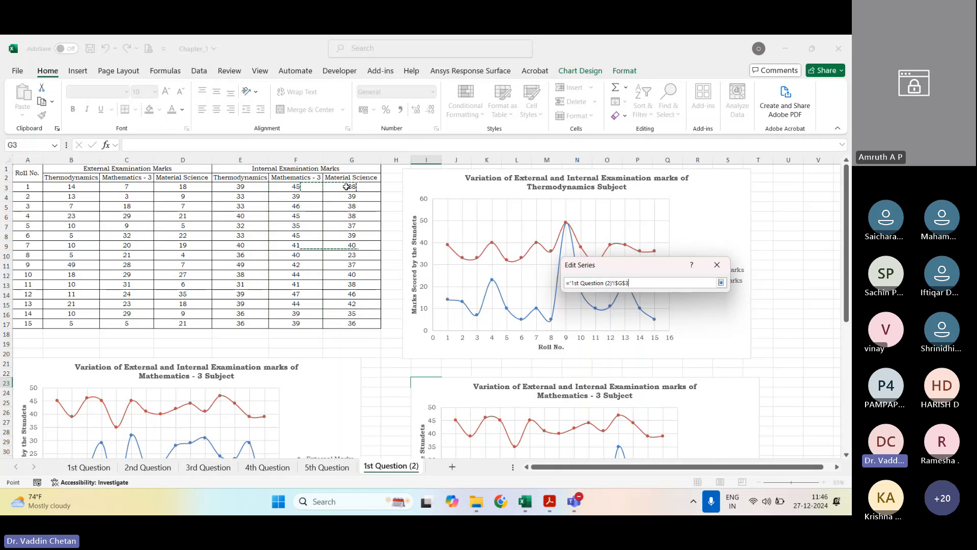
pyautogui.moveTo(346, 187); pyautogui.dragTo(351, 323)
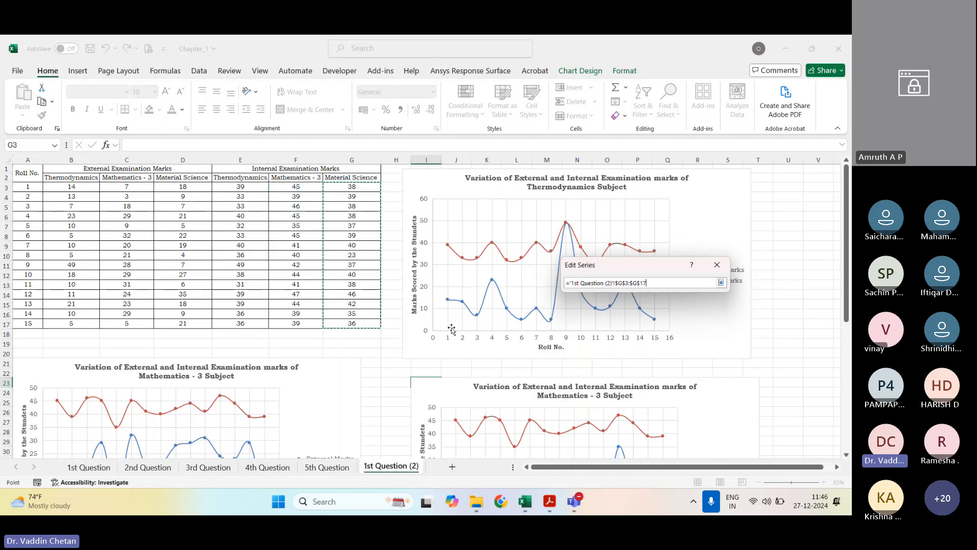
pyautogui.click(721, 283)
pyautogui.click(660, 355)
pyautogui.click(735, 388)
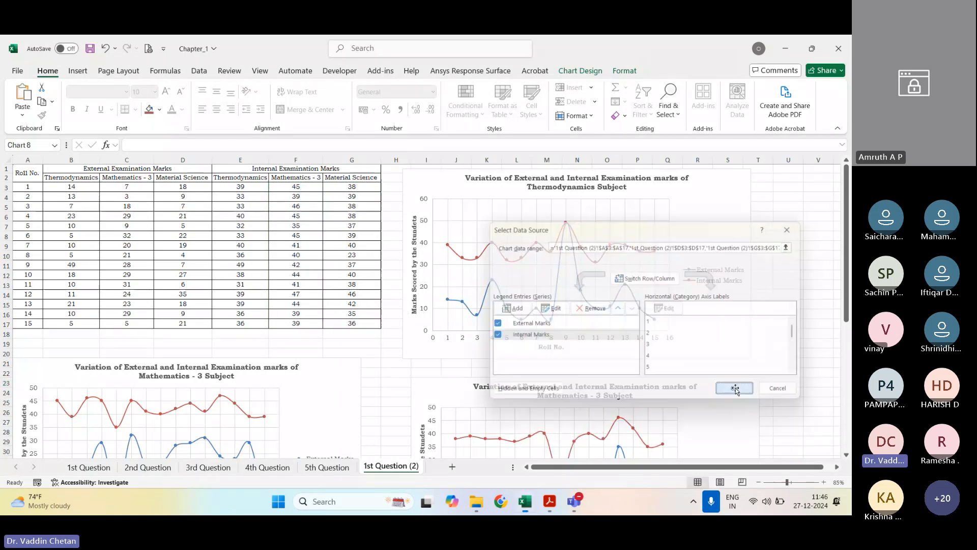
# Step: Replace "Mathematics - 3" with "Material Science" in the title of the chart below the Thermodynamics chart
pyautogui.scroll(-2, 606, 361)
pyautogui.click(574, 343)
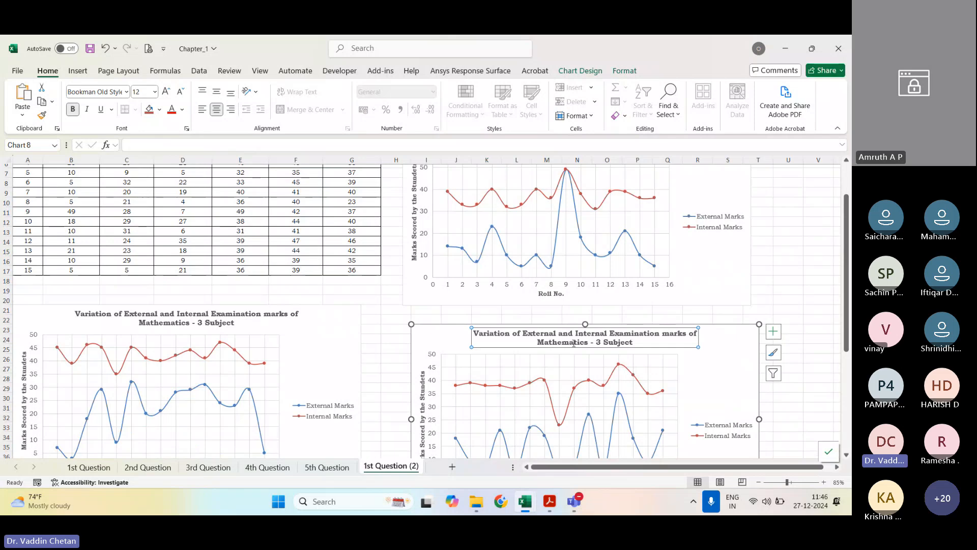
pyautogui.doubleClick(574, 345)
pyautogui.press('Delete')
pyautogui.press('Delete')
pyautogui.press('Delete')
pyautogui.press('Delete')
pyautogui.press('Delete')
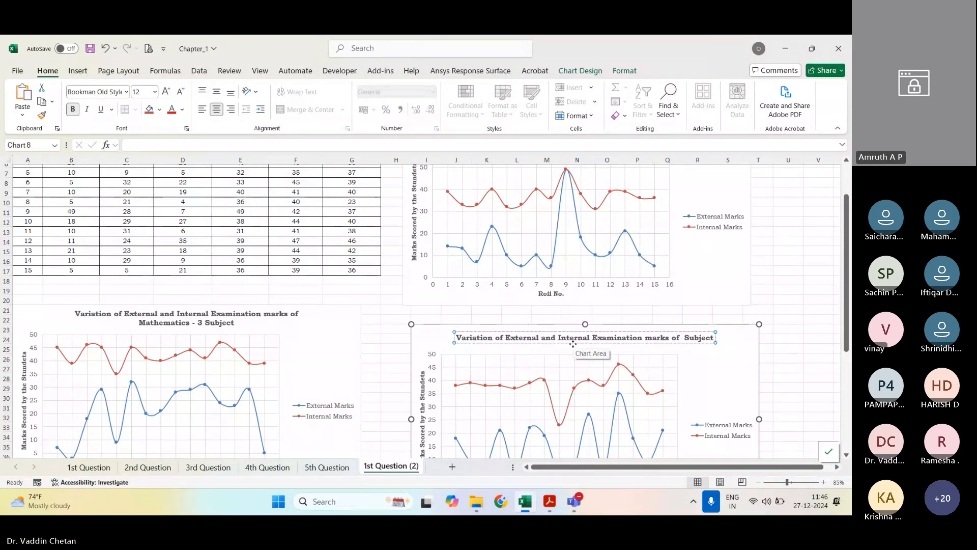
pyautogui.write('M')
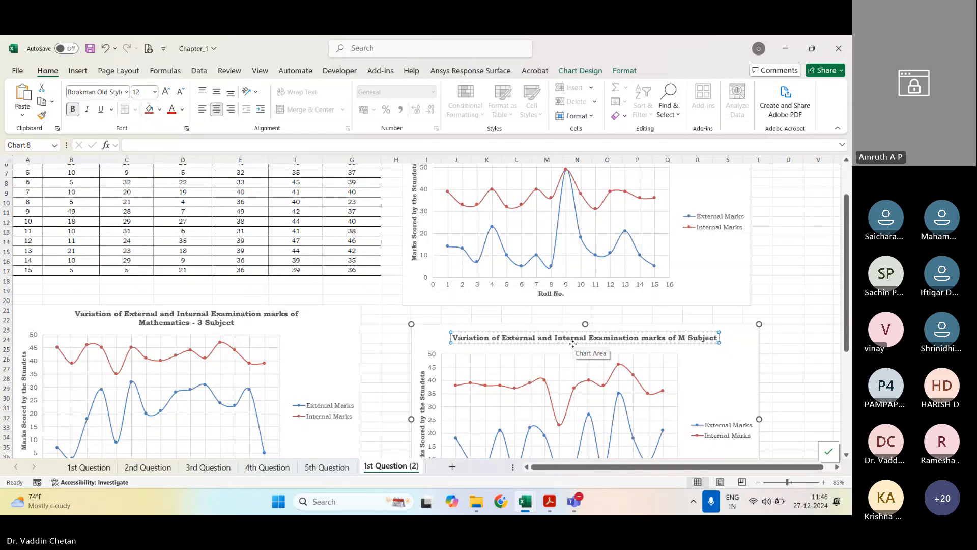
pyautogui.write('aterial Science')
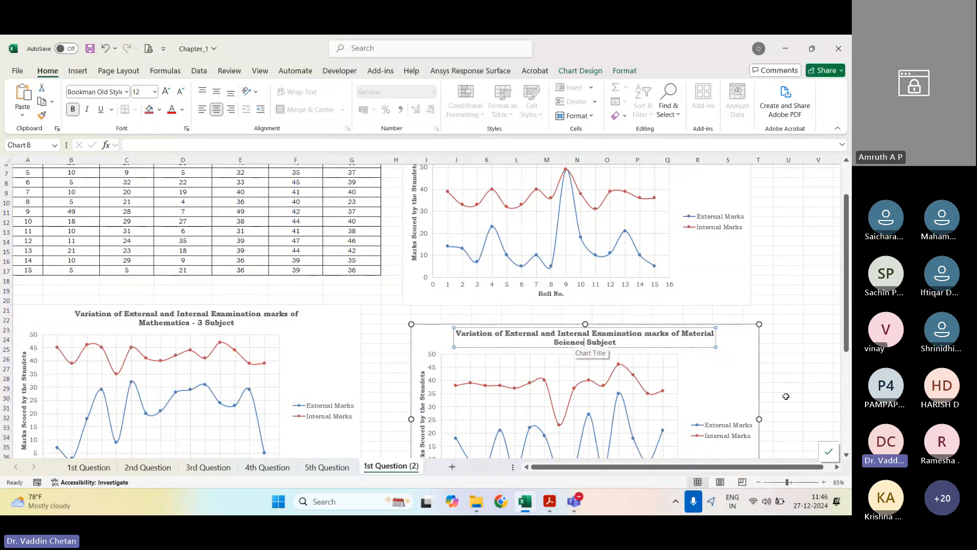
pyautogui.click(808, 356)
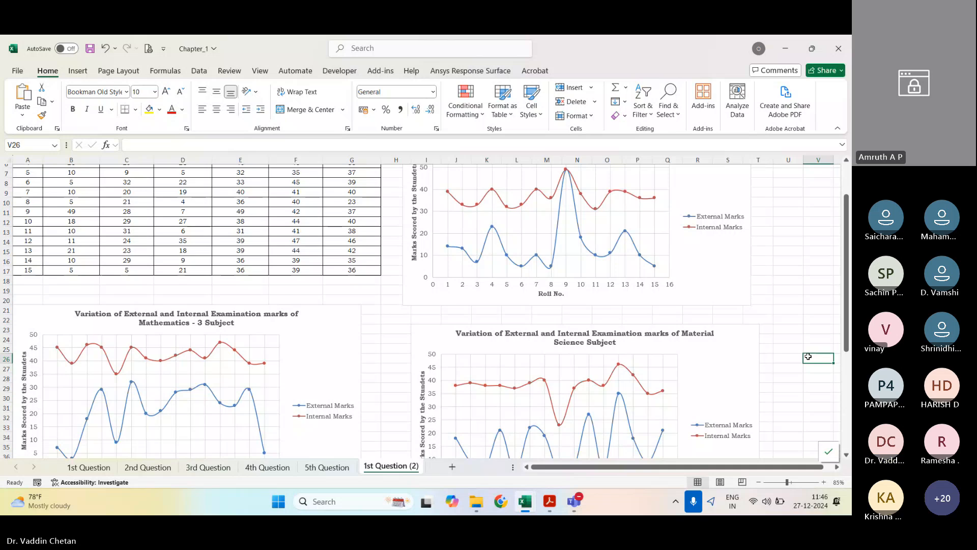
# Step: Copy the Material Science chart and paste the duplicate at cell A44, below the Mathematics - 3 chart
pyautogui.scroll(2, 808, 357)
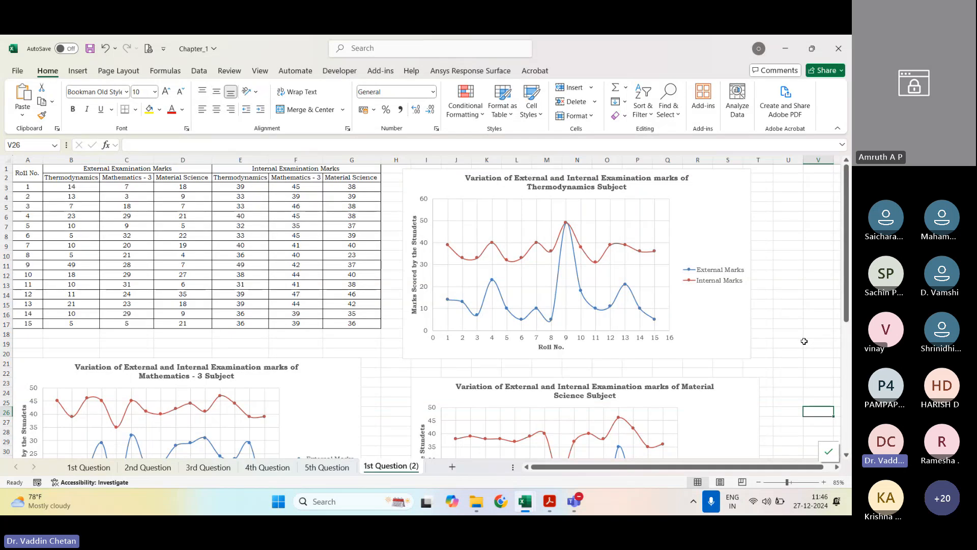
pyautogui.scroll(-9, 768, 375)
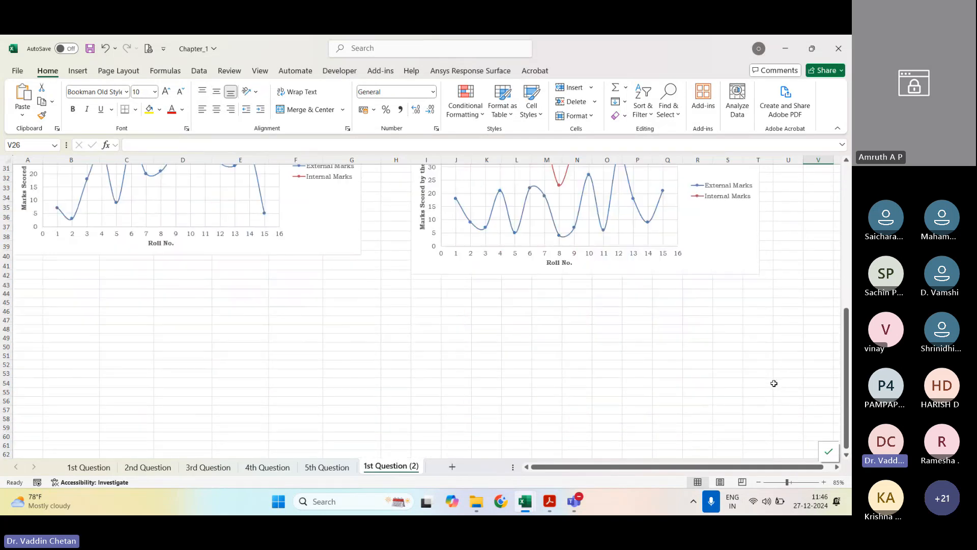
pyautogui.click(416, 290)
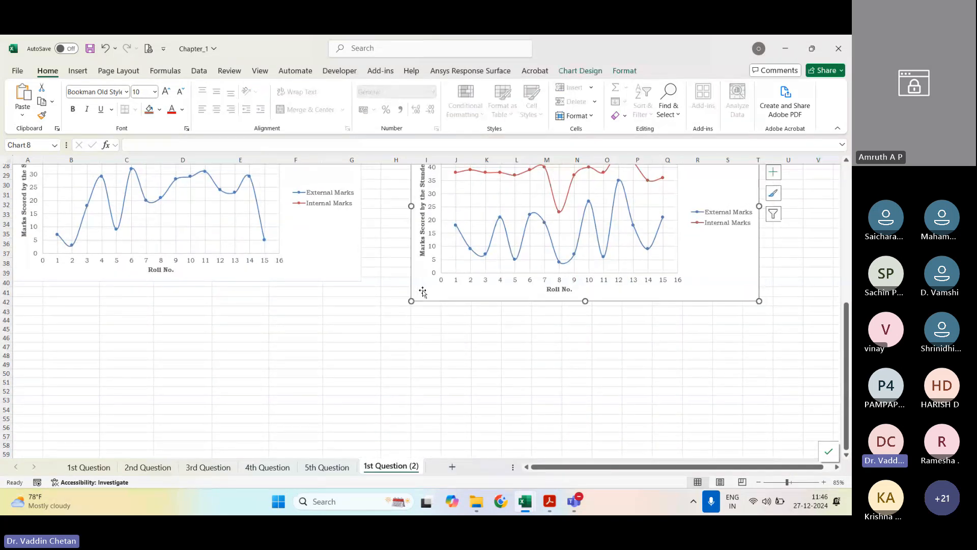
pyautogui.hotkey('ctrl', 'c')
pyautogui.click(42, 320)
pyautogui.hotkey('ctrl', 'v')
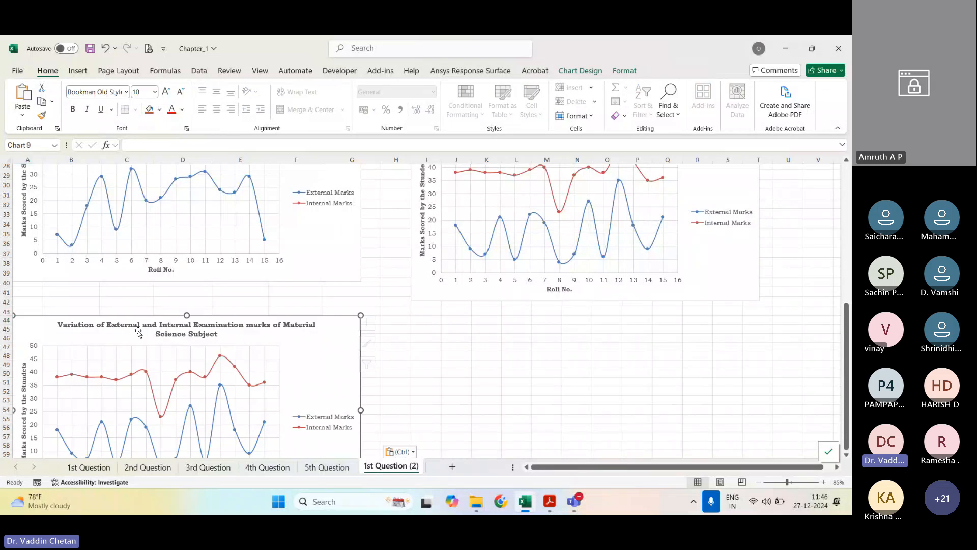
# Step: Change the pasted chart's title to "Variation of External Examination Marks of Three Subjects"
pyautogui.scroll(-3, 272, 355)
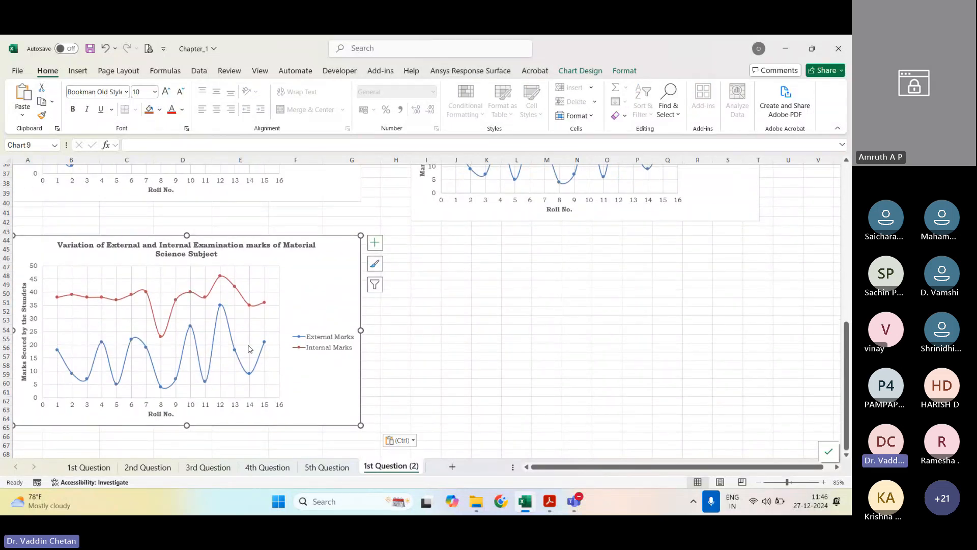
pyautogui.click(130, 240)
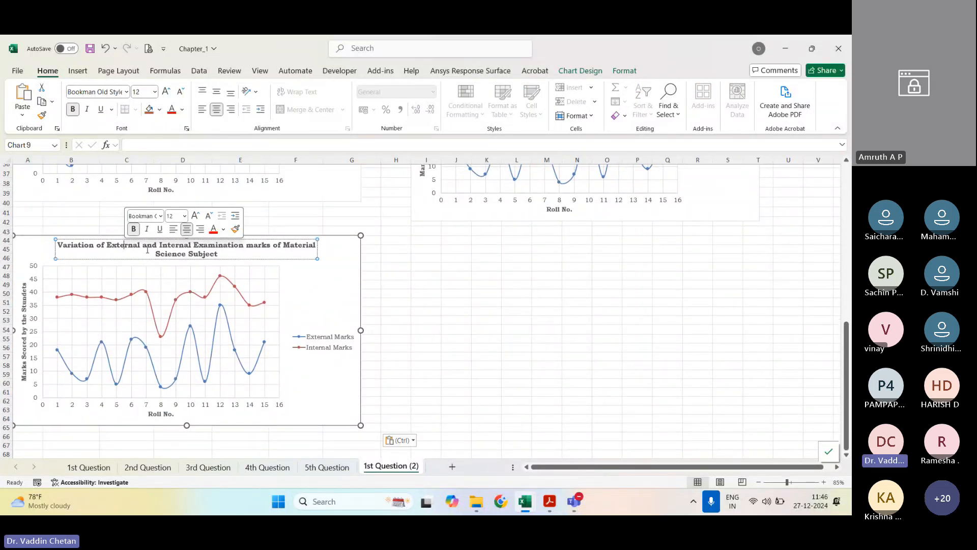
pyautogui.doubleClick(124, 244)
pyautogui.click(141, 249)
pyautogui.write('Examination M')
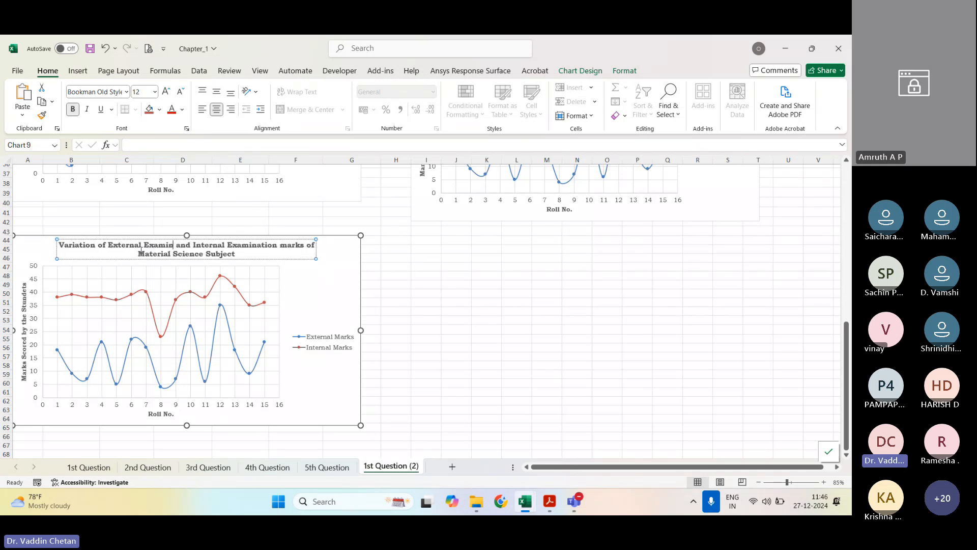
pyautogui.write('arks ')
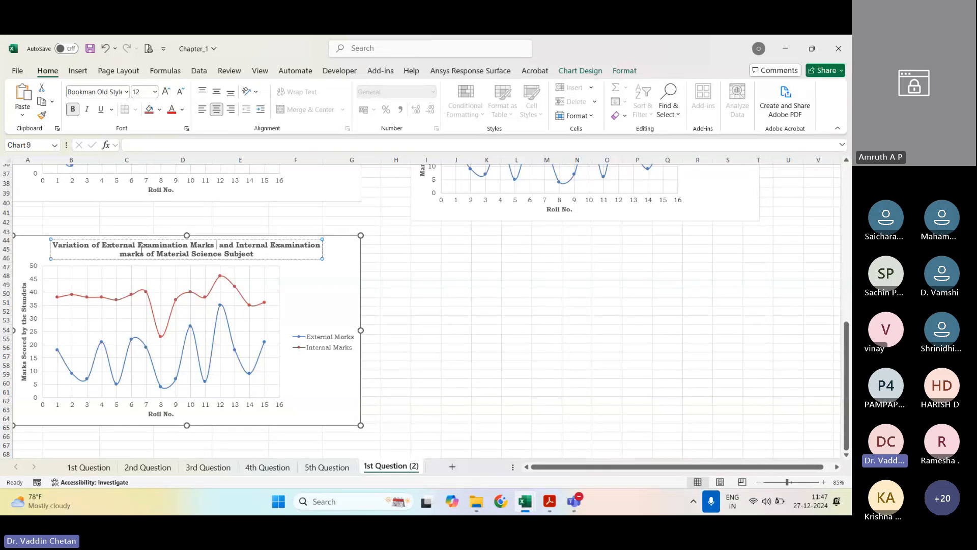
pyautogui.write('of Three Syb')
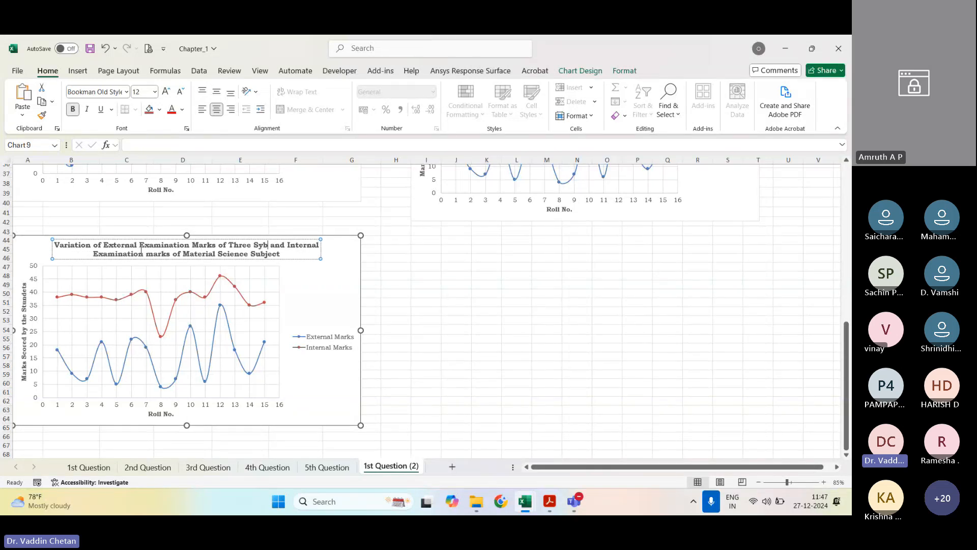
pyautogui.press('BackSpace')
pyautogui.write('ubjec')
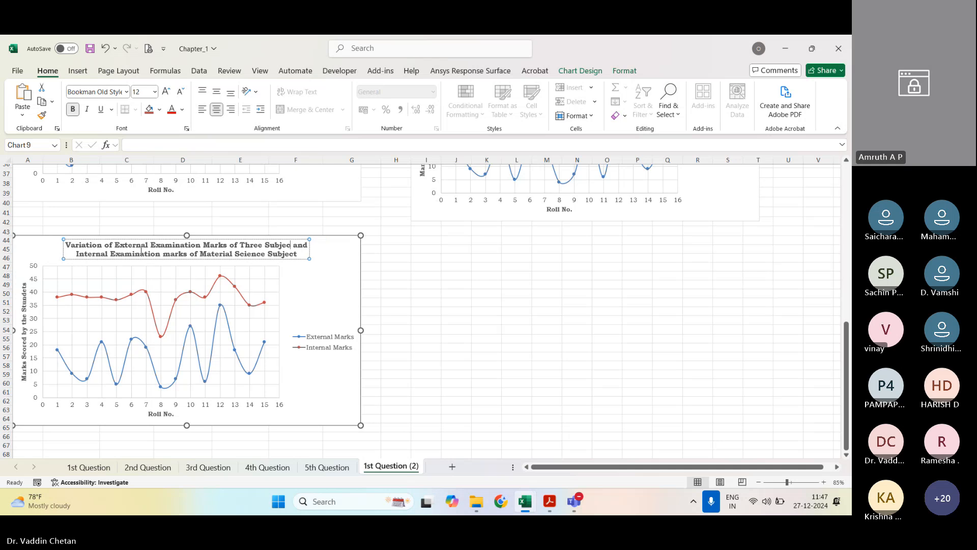
pyautogui.write('ts')
pyautogui.hotkey('shift', 'ctrl', 'End')
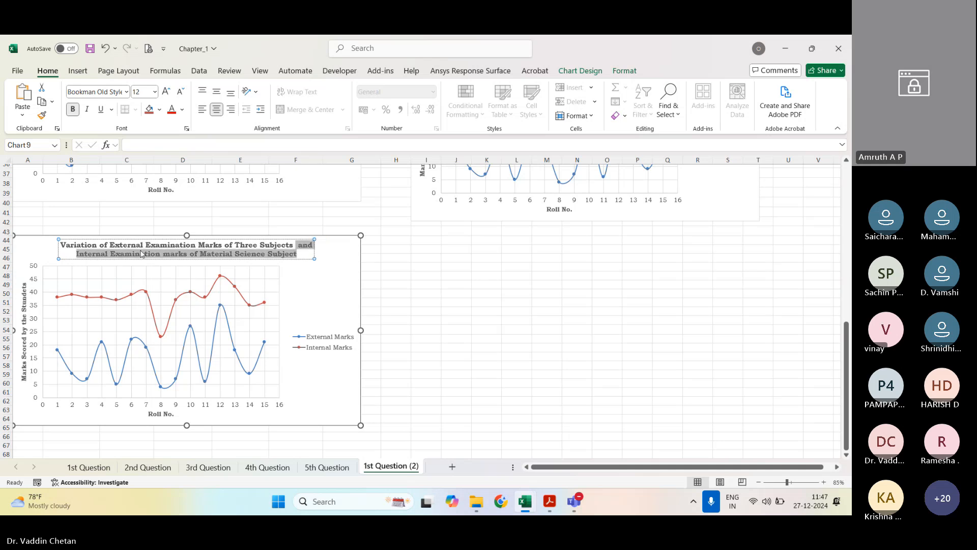
pyautogui.press('Delete')
pyautogui.click(524, 288)
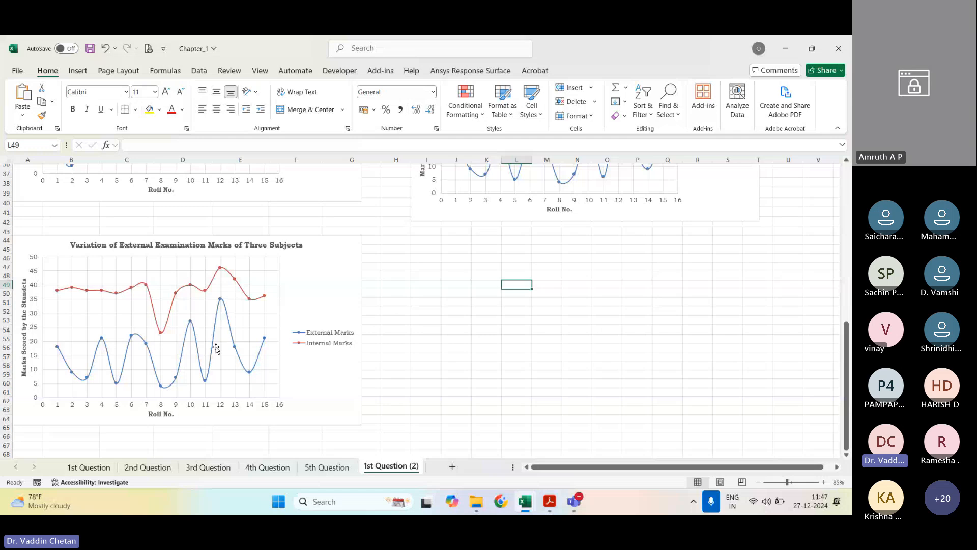
# Step: Remove the External Marks and Internal Marks series from the Three Subjects chart's data source
pyautogui.rightClick(235, 347)
pyautogui.click(273, 404)
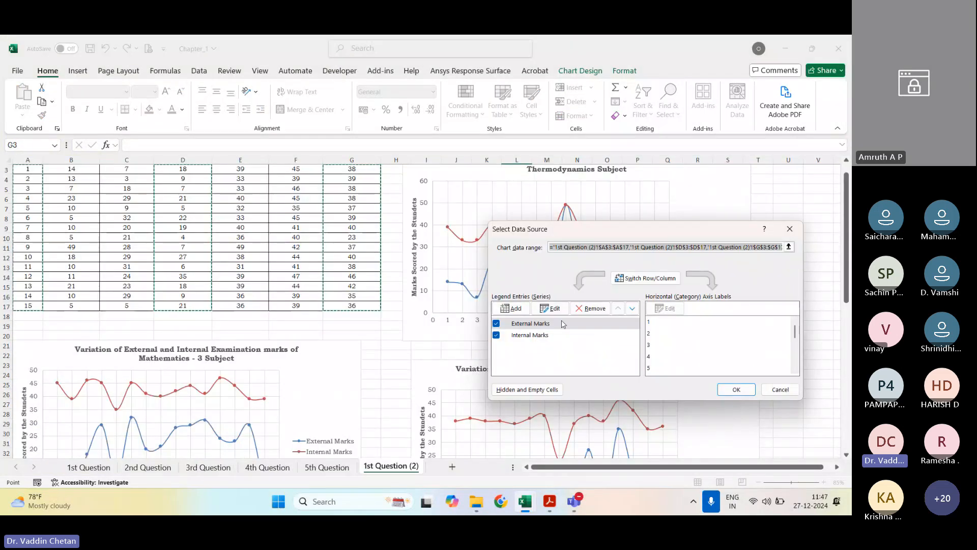
pyautogui.click(590, 308)
pyautogui.click(592, 309)
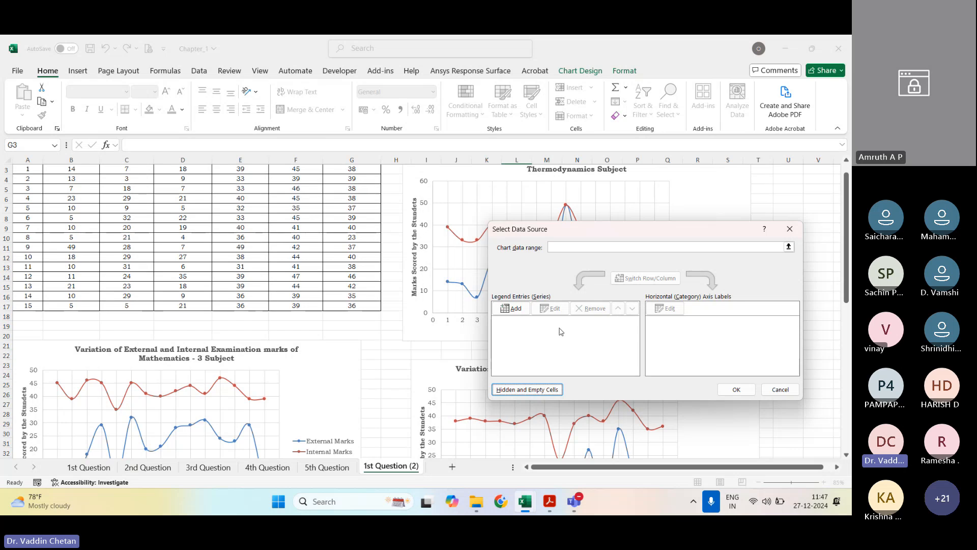
# Step: Add a new series to the chart and take its name from the external Thermodynamics header in cell B2
pyautogui.click(511, 309)
pyautogui.scroll(1, 185, 377)
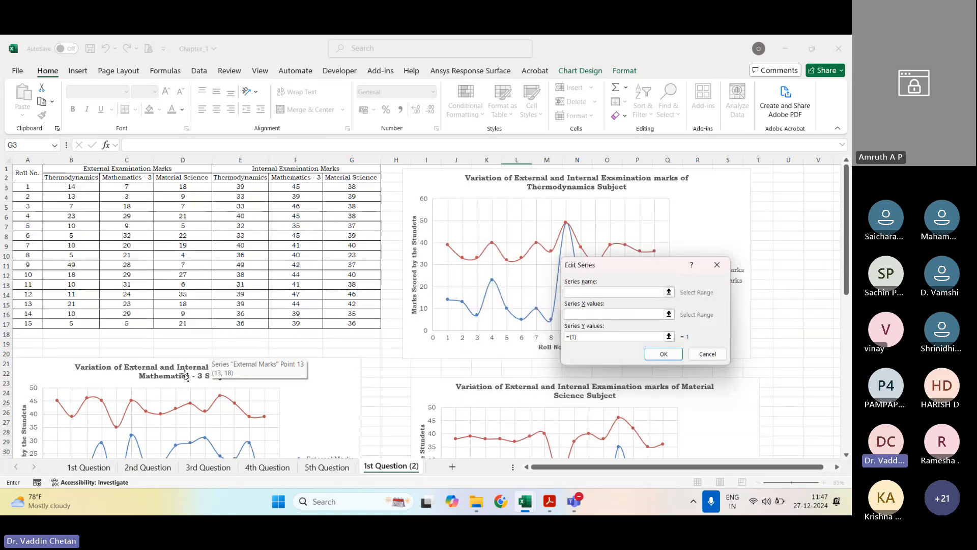
pyautogui.click(135, 170)
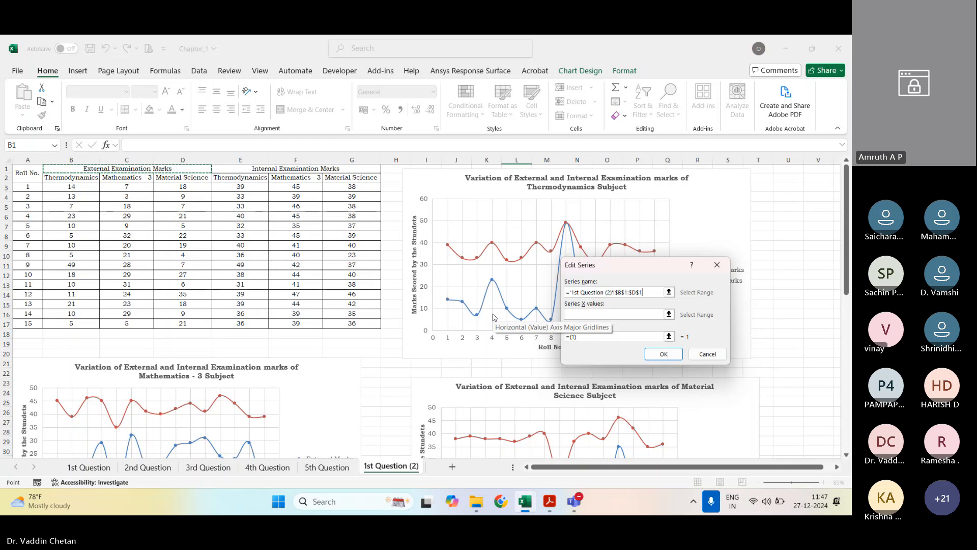
pyautogui.click(649, 293)
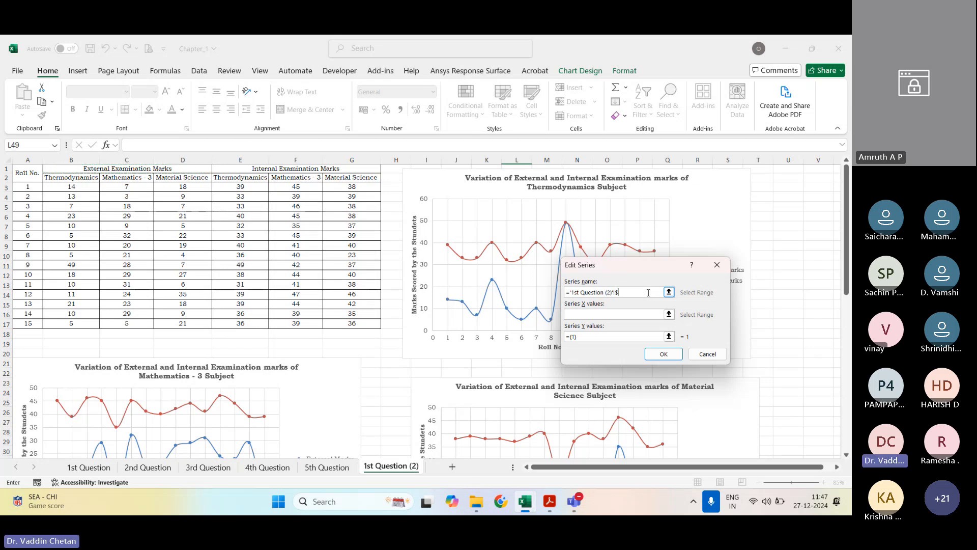
pyautogui.click(76, 179)
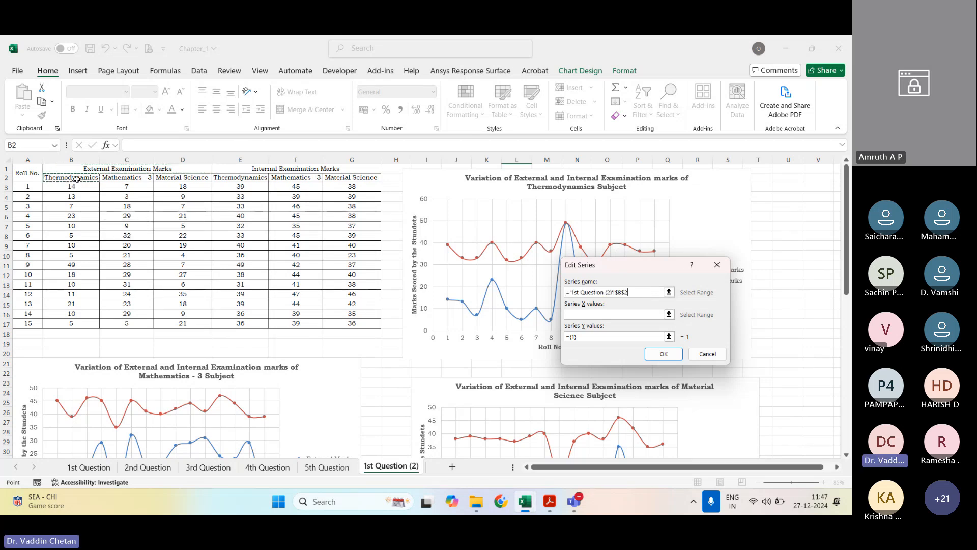
# Step: Set the Thermodynamics series' X values to A3:A17 and Y values to B3:B17, and accept the series
pyautogui.click(606, 314)
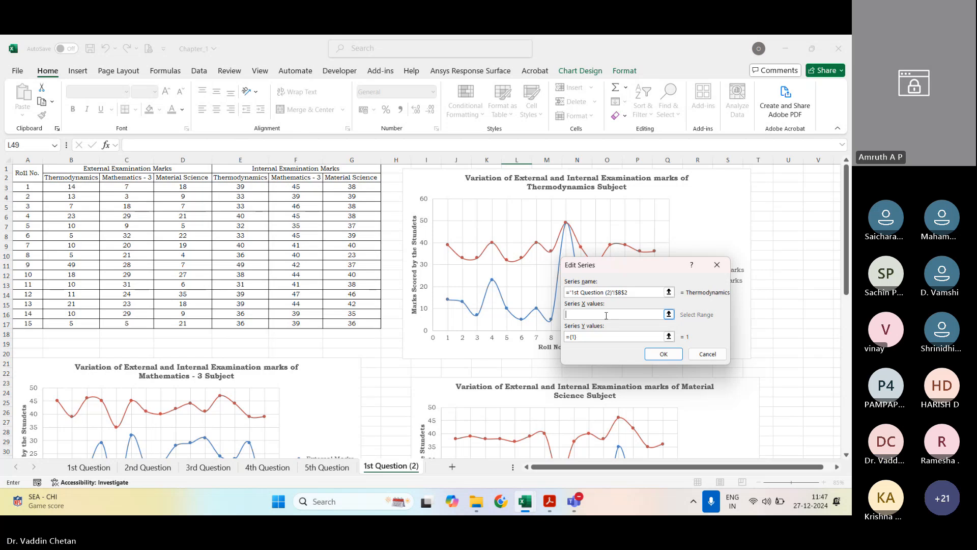
pyautogui.moveTo(28, 187); pyautogui.dragTo(30, 326)
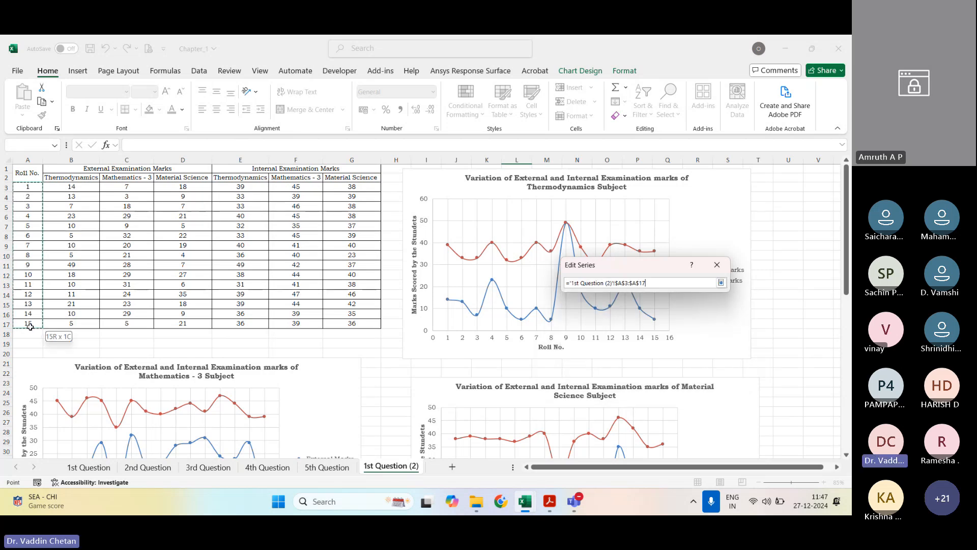
pyautogui.click(668, 341)
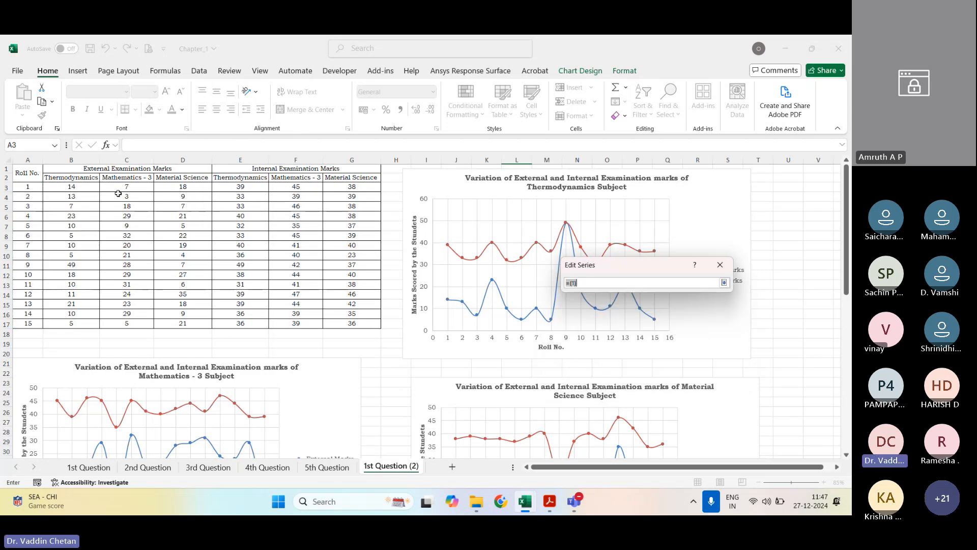
pyautogui.moveTo(76, 186); pyautogui.dragTo(85, 328)
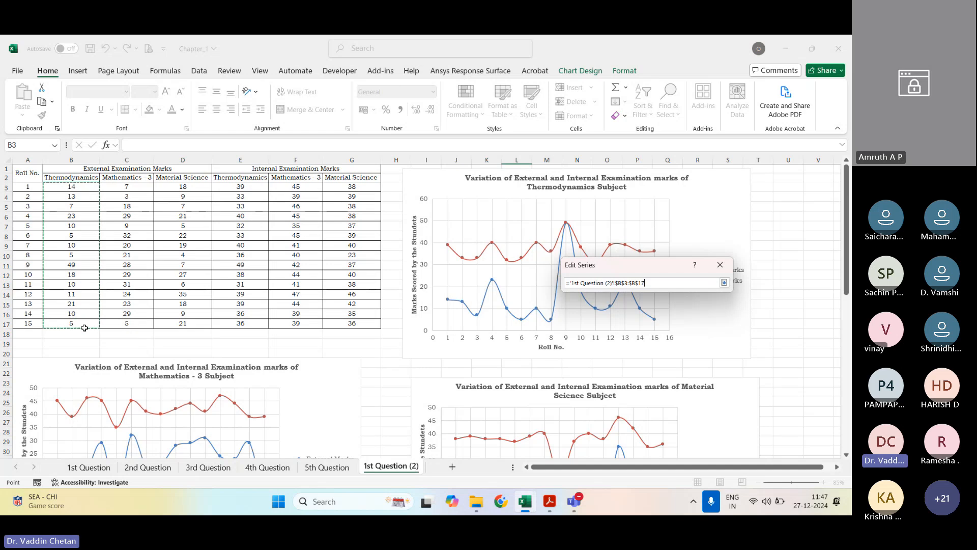
pyautogui.click(723, 282)
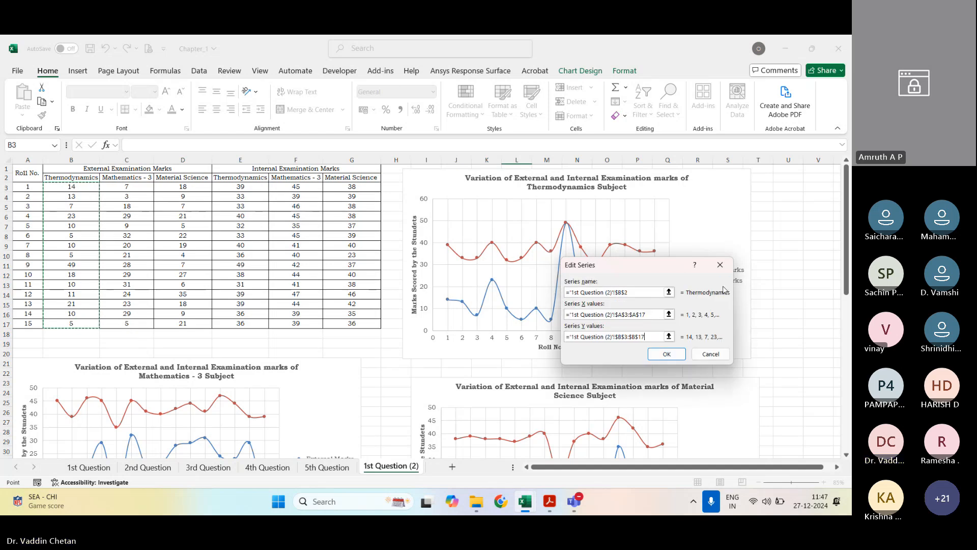
pyautogui.click(667, 354)
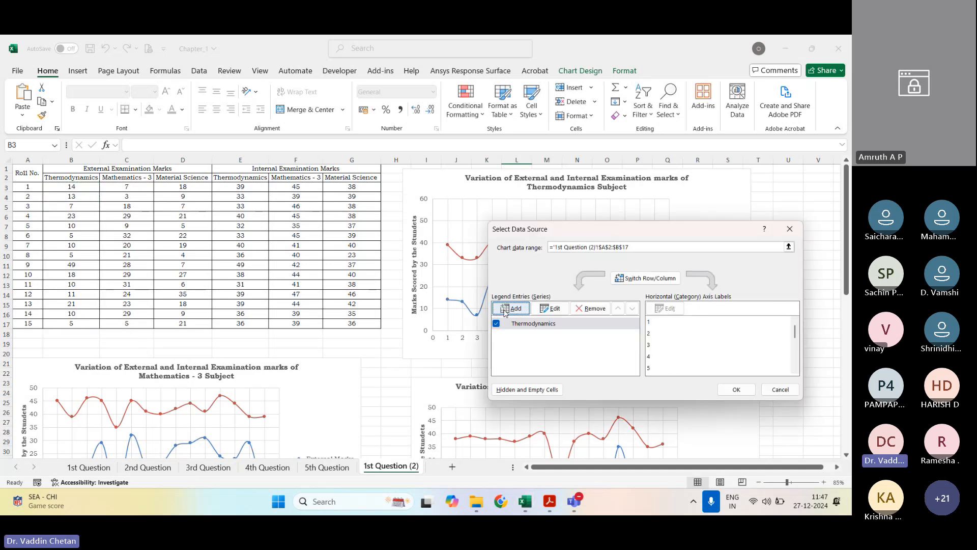
# Step: Add a Mathematics - 3 series named from C2, with X values A3:A17 and Y values C3:C17
pyautogui.click(504, 309)
pyautogui.click(111, 179)
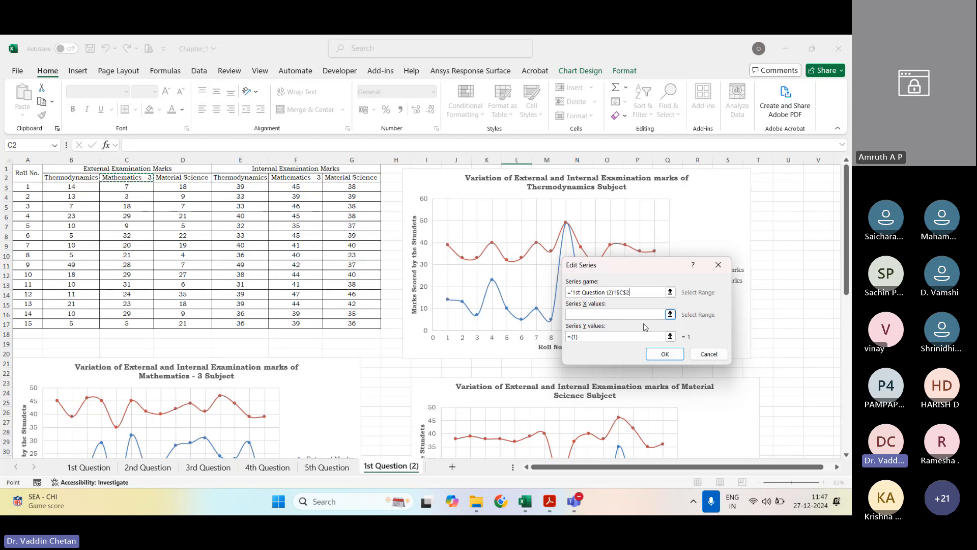
pyautogui.click(670, 314)
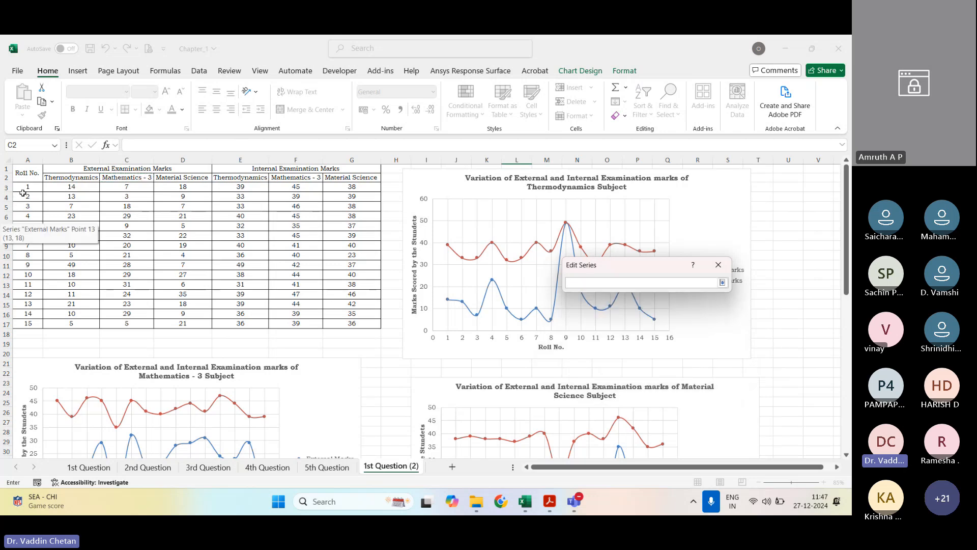
pyautogui.moveTo(23, 193); pyautogui.dragTo(28, 325)
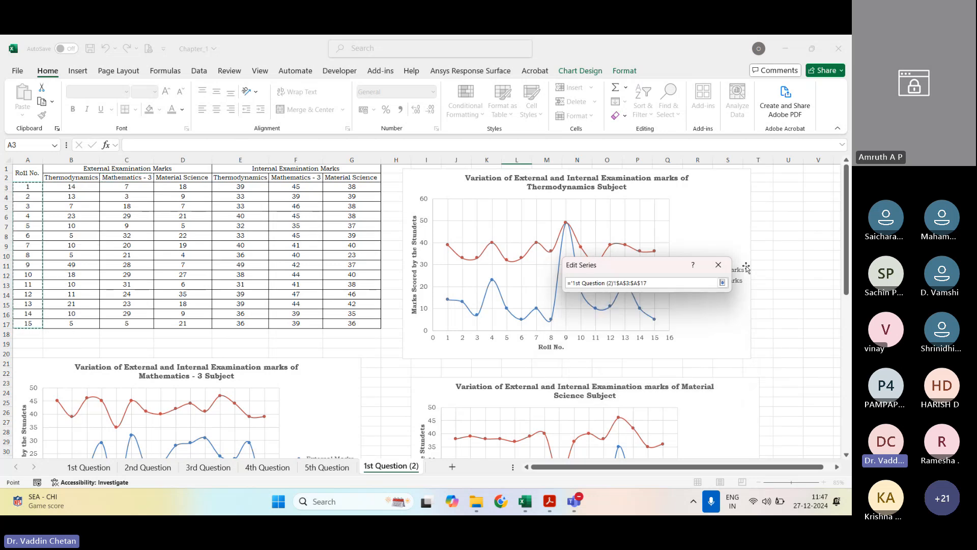
pyautogui.click(722, 282)
pyautogui.click(671, 338)
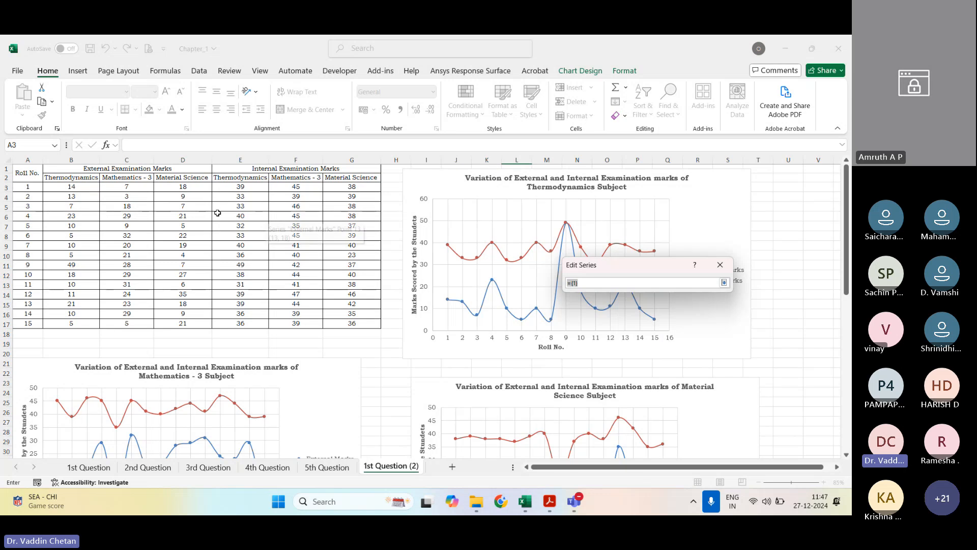
pyautogui.moveTo(127, 187); pyautogui.dragTo(128, 326)
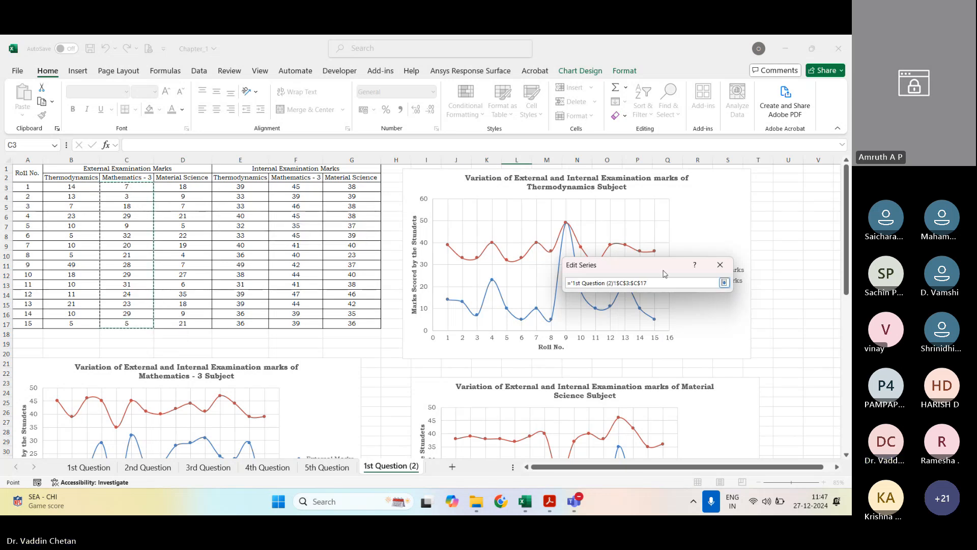
pyautogui.click(724, 282)
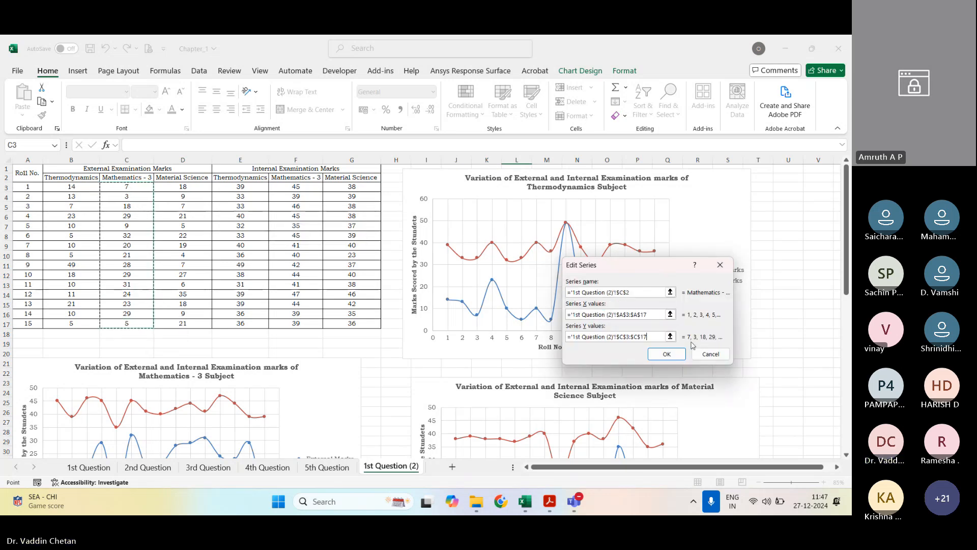
pyautogui.click(666, 354)
# Step: Add a Material Science series named from D2, with X values A3:A17 and Y values D3:D17, and apply the data source
pyautogui.click(510, 312)
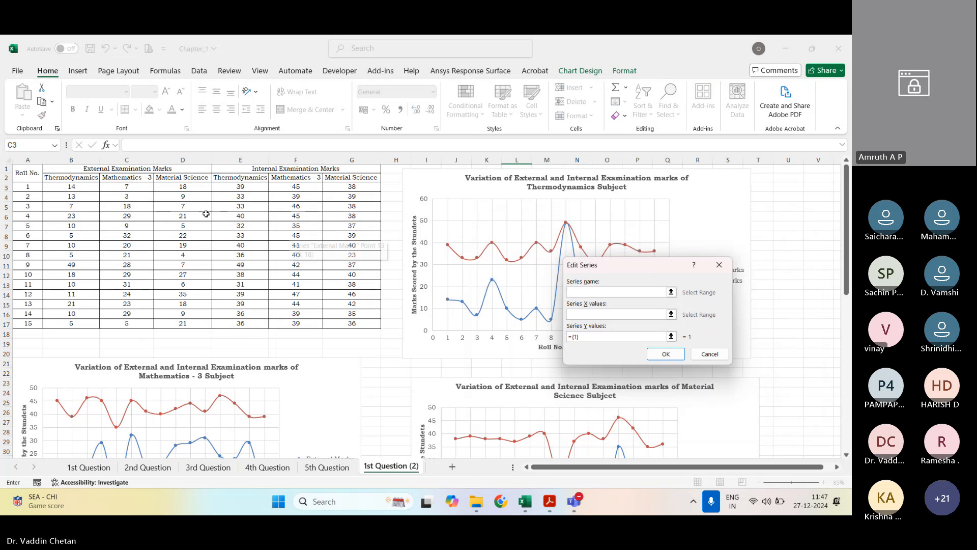
pyautogui.click(182, 177)
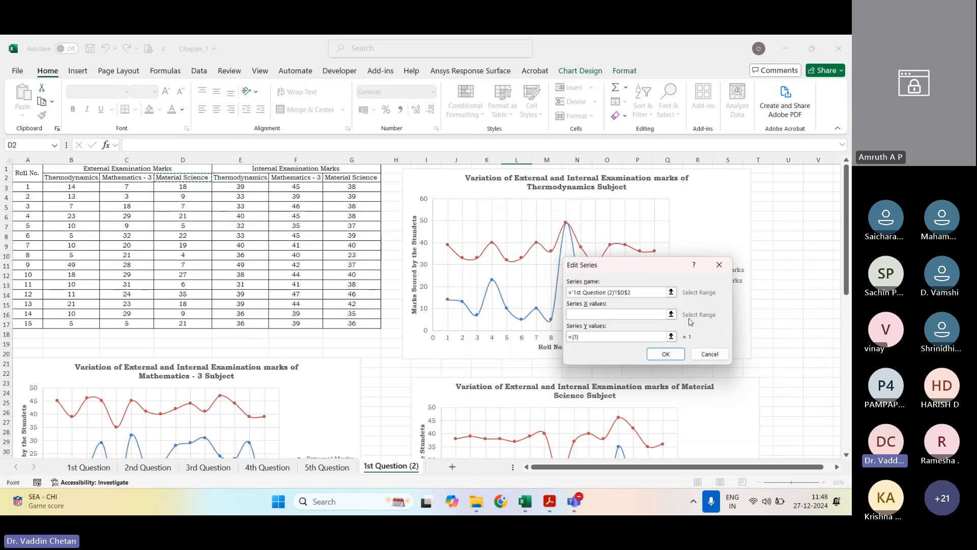
pyautogui.click(671, 314)
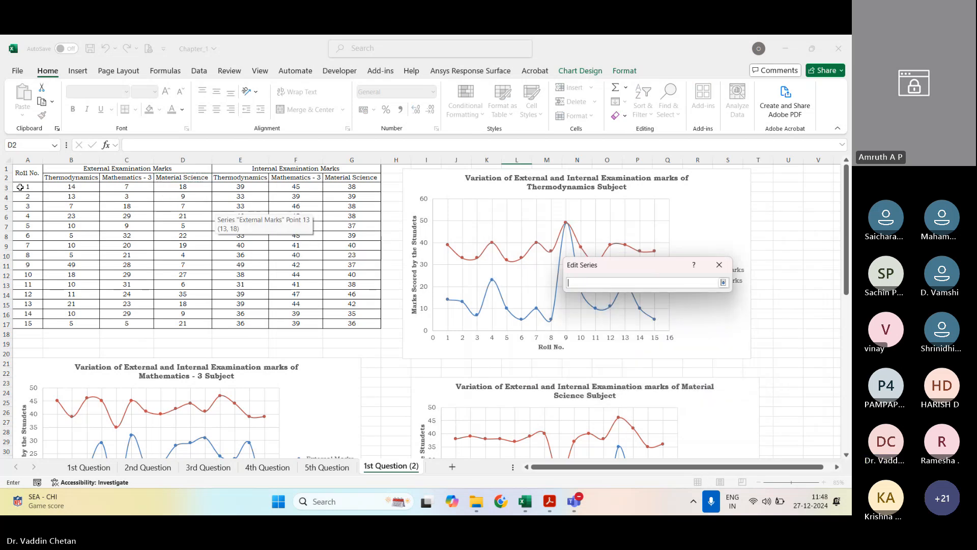
pyautogui.moveTo(21, 187); pyautogui.dragTo(20, 323)
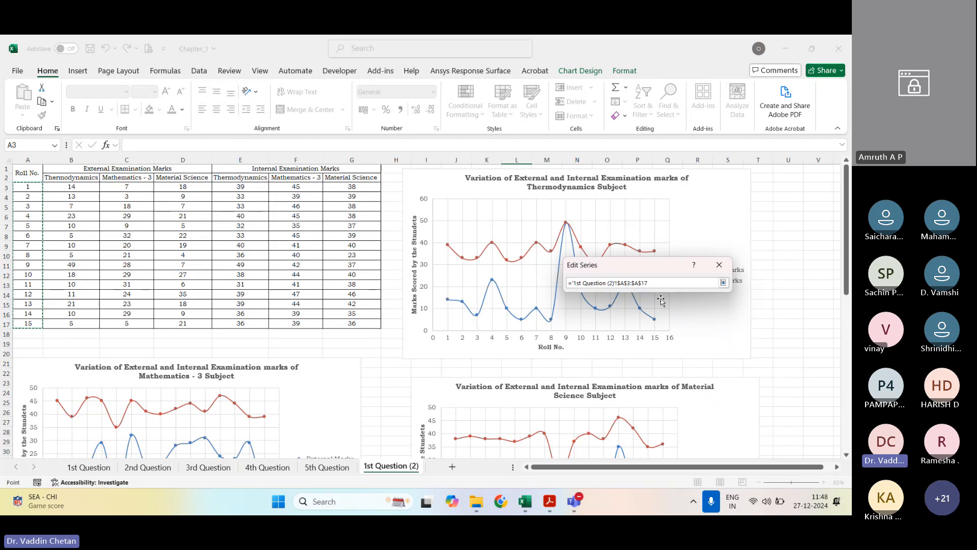
pyautogui.click(723, 282)
pyautogui.click(670, 338)
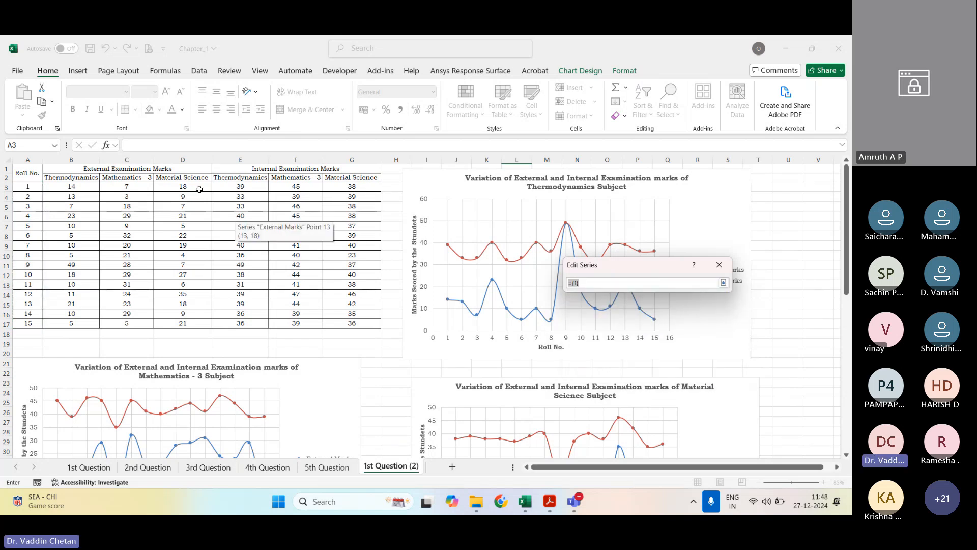
pyautogui.moveTo(199, 189); pyautogui.dragTo(190, 324)
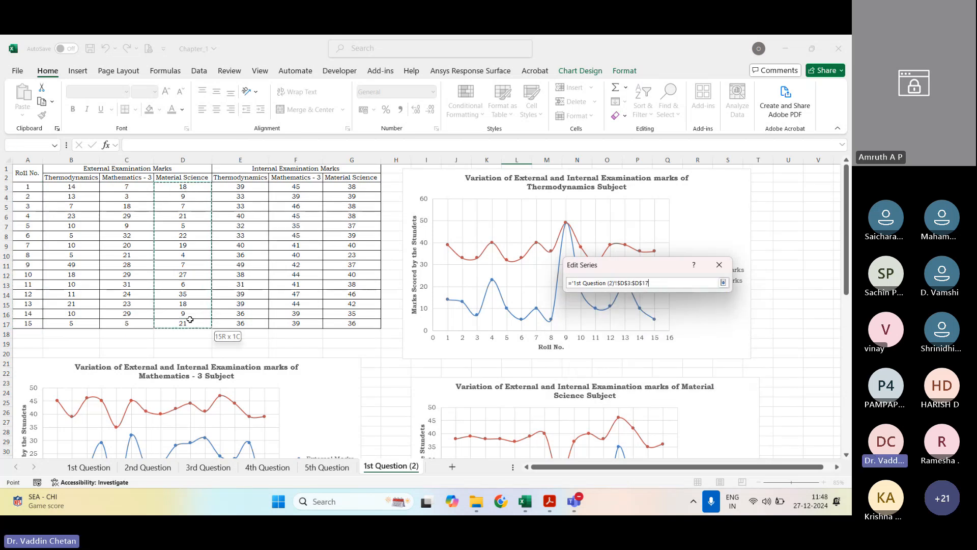
pyautogui.click(723, 282)
pyautogui.click(667, 353)
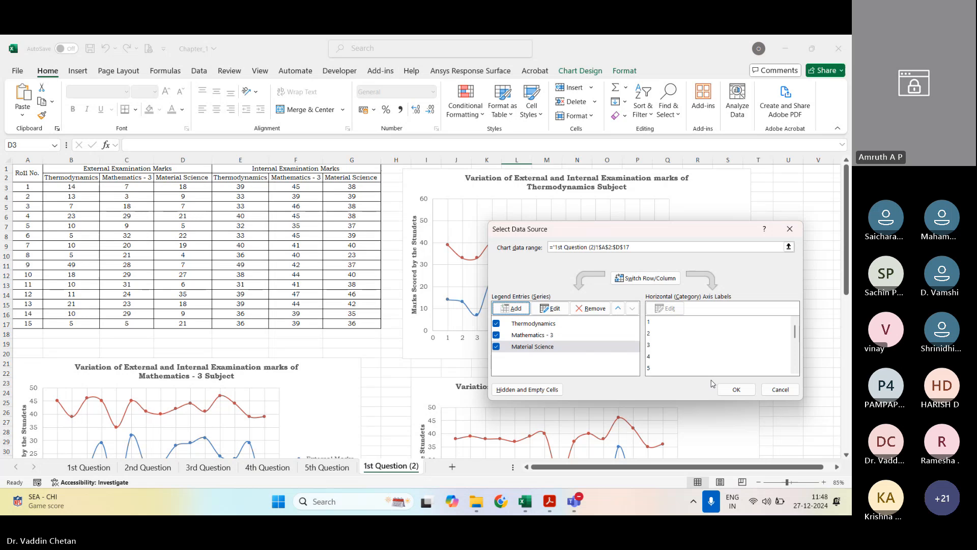
pyautogui.click(736, 389)
pyautogui.scroll(-14, 227, 287)
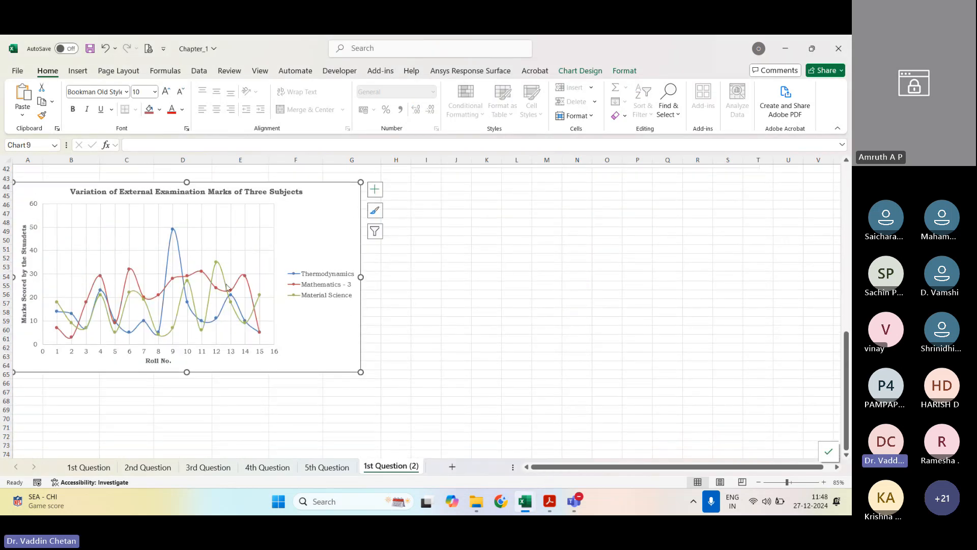
# Step: Nudge the external marks chart of three subjects into place and place a copy of it beside it, under the Material Science chart
pyautogui.scroll(1, 202, 256)
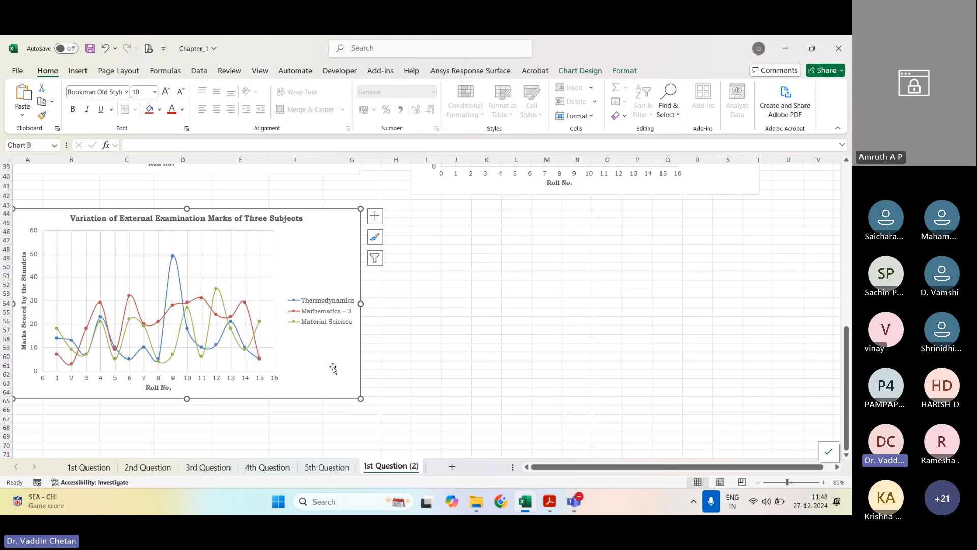
pyautogui.moveTo(334, 369); pyautogui.dragTo(339, 359)
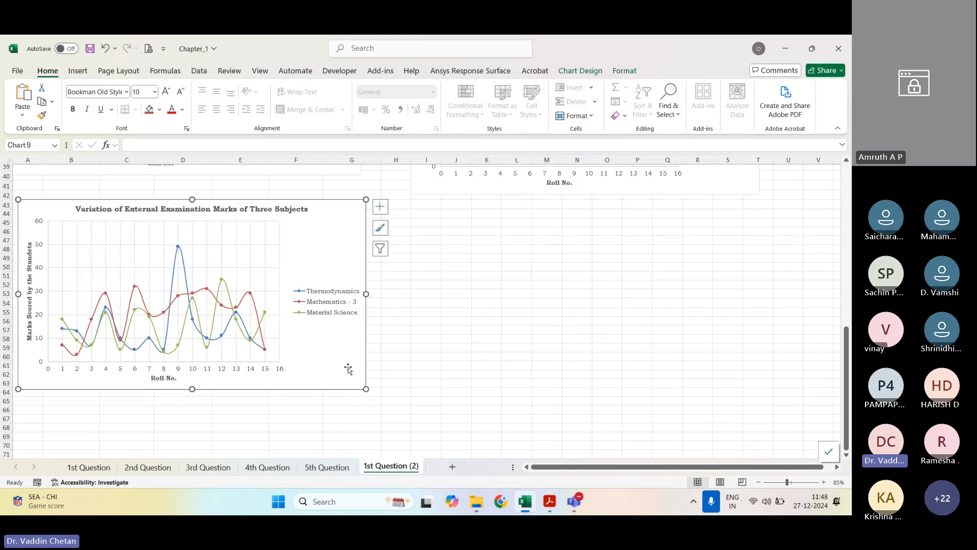
pyautogui.hotkey('ctrl', 'c')
pyautogui.click(460, 216)
pyautogui.hotkey('ctrl', 'v')
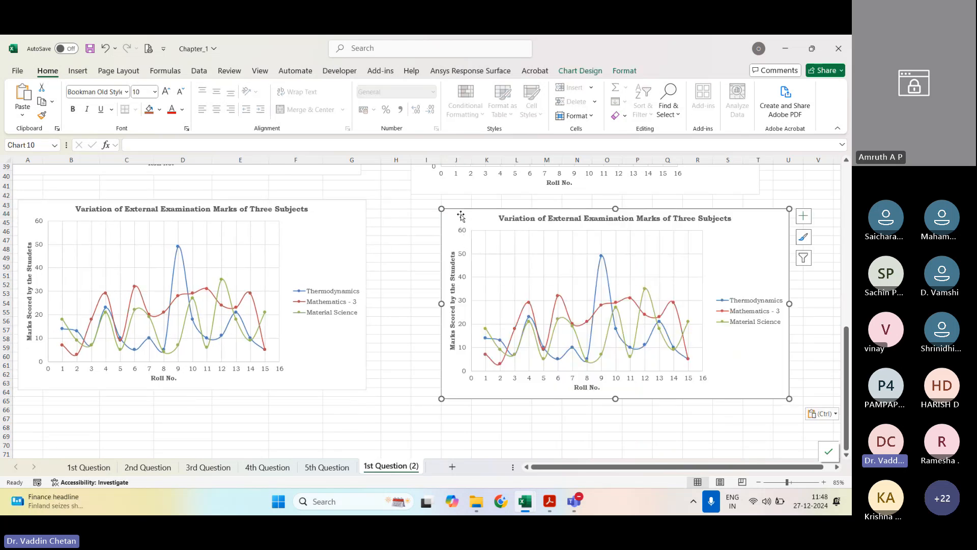
pyautogui.moveTo(461, 216); pyautogui.dragTo(444, 217)
# Step: Change the copied chart's title to "Variation of Internal Examination Marks of Three Subjects"
pyautogui.click(544, 219)
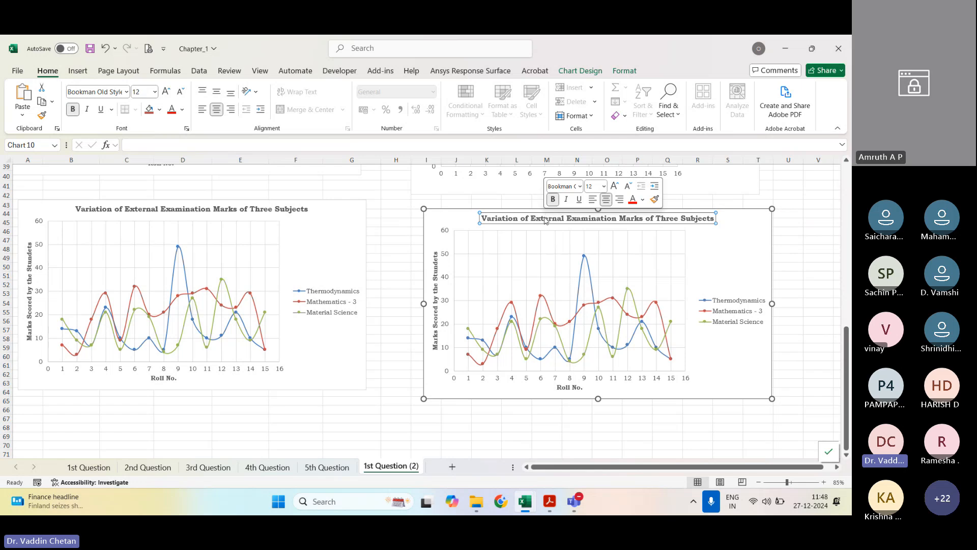
pyautogui.doubleClick(544, 219)
pyautogui.write('Intern')
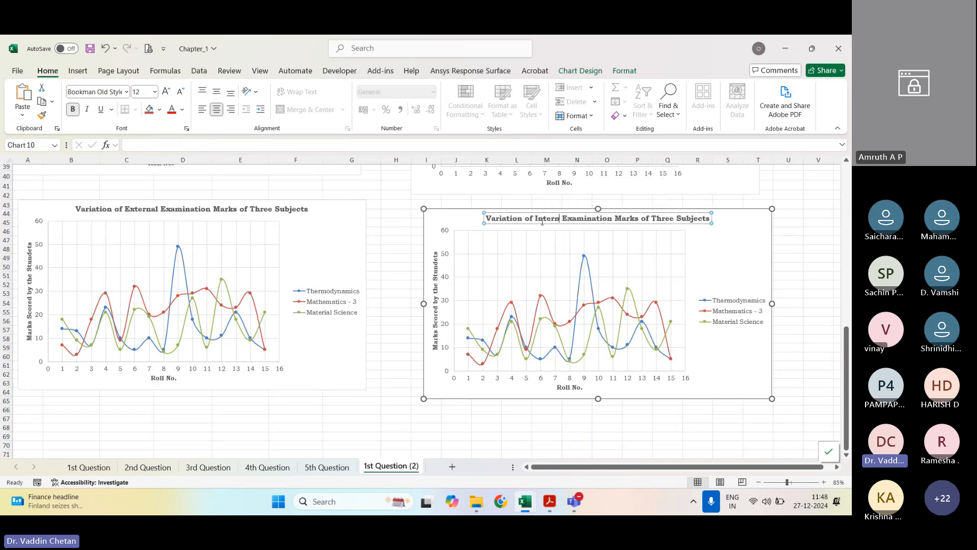
pyautogui.write('al')
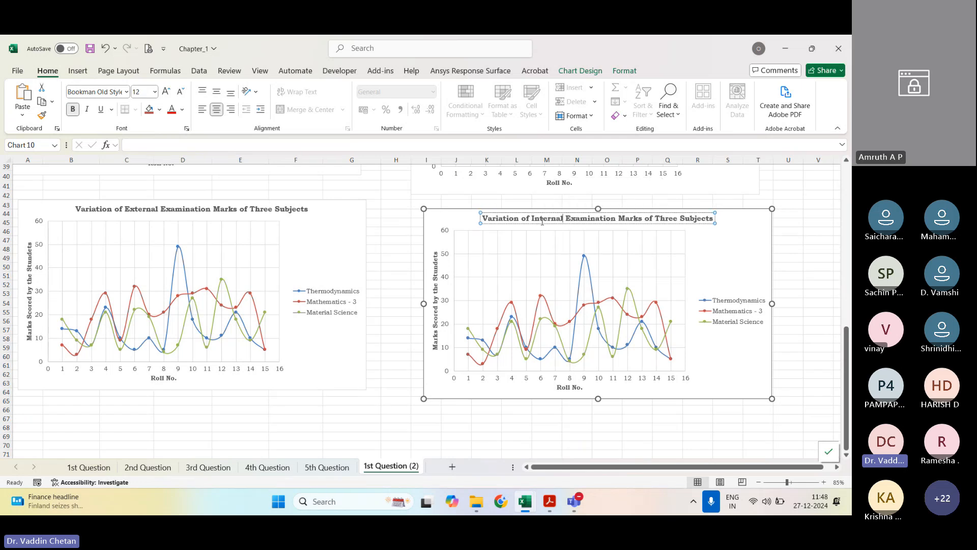
# Step: In the copied chart's data source, set the Thermodynamics series' Y values to the internal marks in E3:E17
pyautogui.rightClick(646, 293)
pyautogui.click(685, 364)
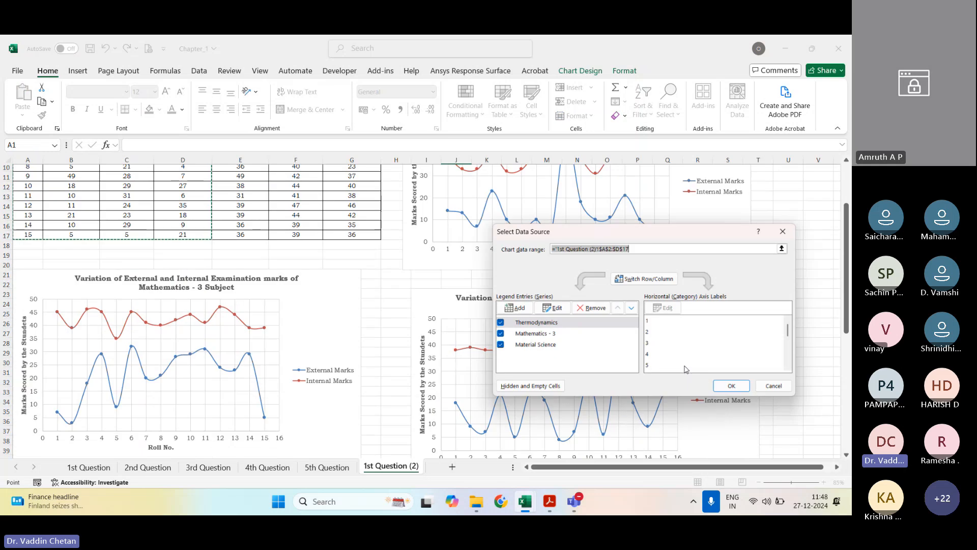
pyautogui.click(550, 310)
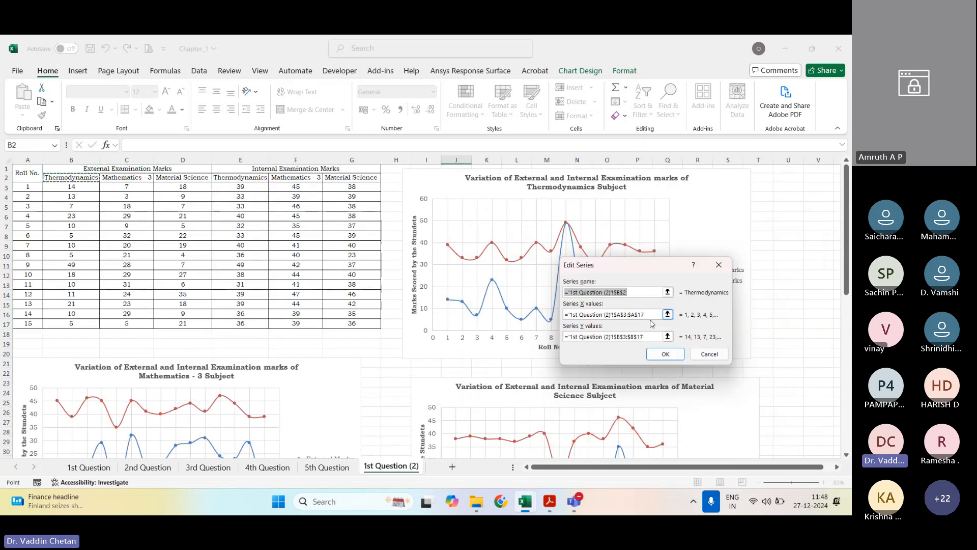
pyautogui.click(667, 336)
pyautogui.moveTo(240, 186); pyautogui.dragTo(242, 324)
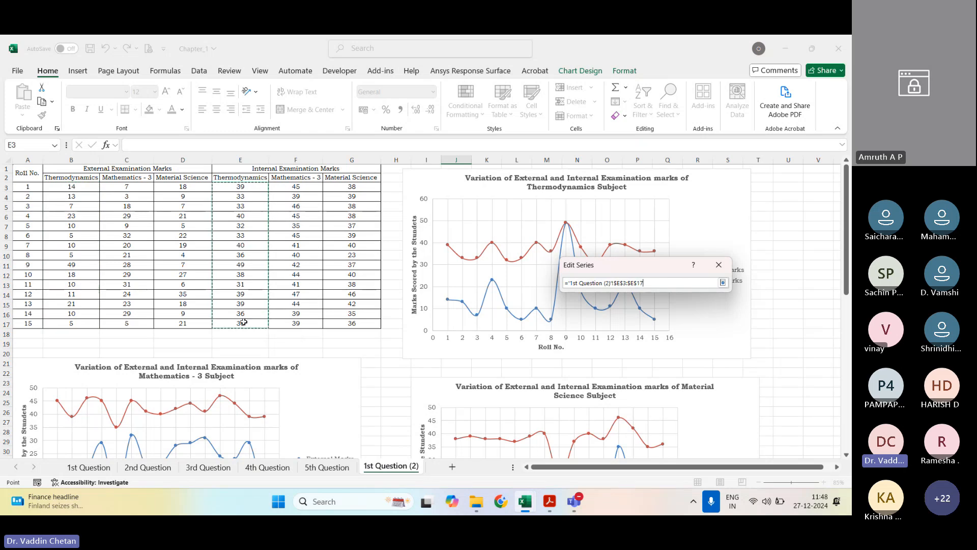
pyautogui.click(723, 282)
pyautogui.click(660, 358)
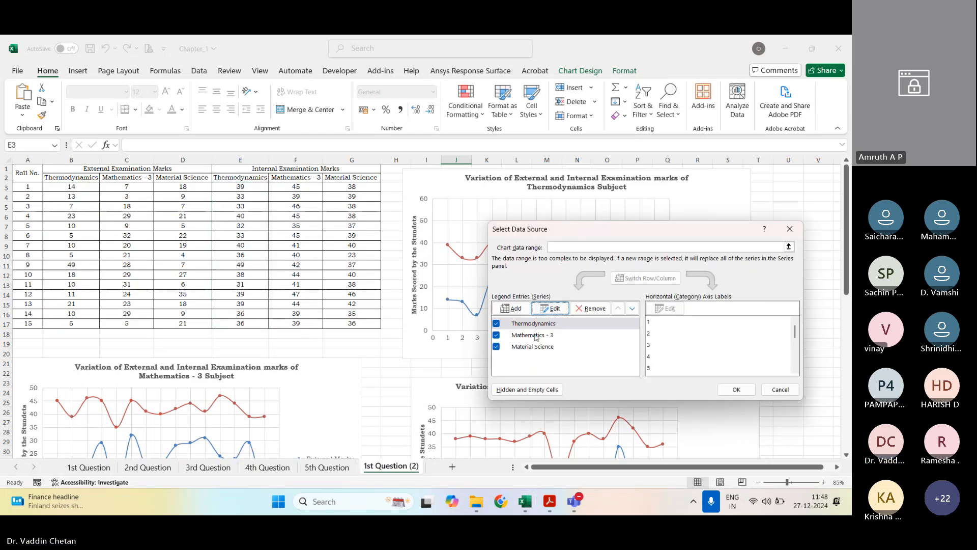
# Step: Set the Mathematics - 3 series' Y values to the internal marks in F3:F17
pyautogui.click(535, 336)
pyautogui.click(550, 310)
pyautogui.click(668, 336)
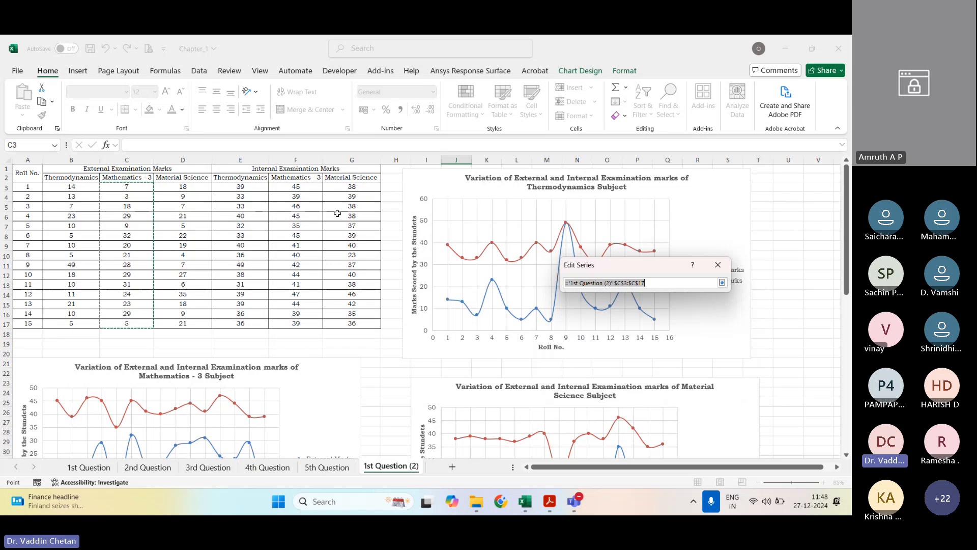
pyautogui.moveTo(306, 188); pyautogui.dragTo(297, 321)
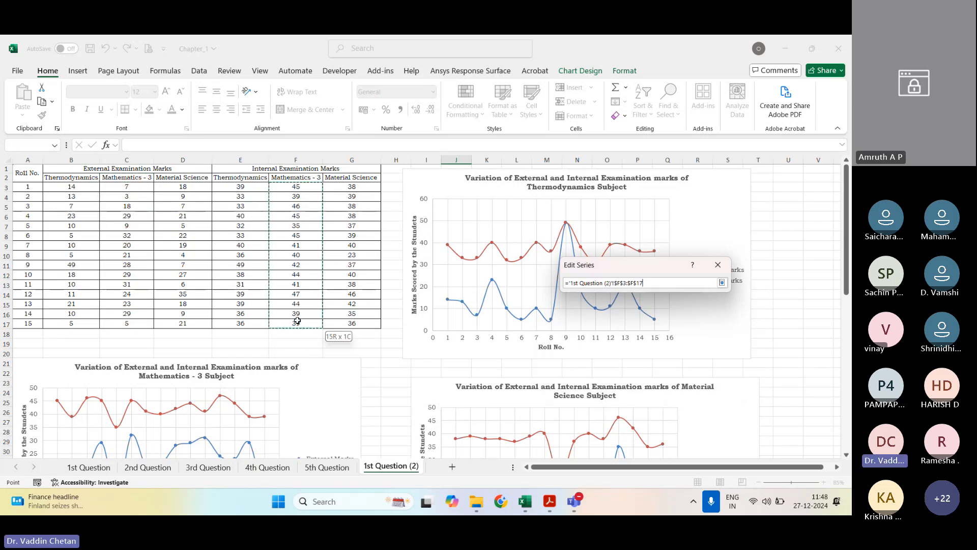
pyautogui.click(721, 282)
pyautogui.click(664, 354)
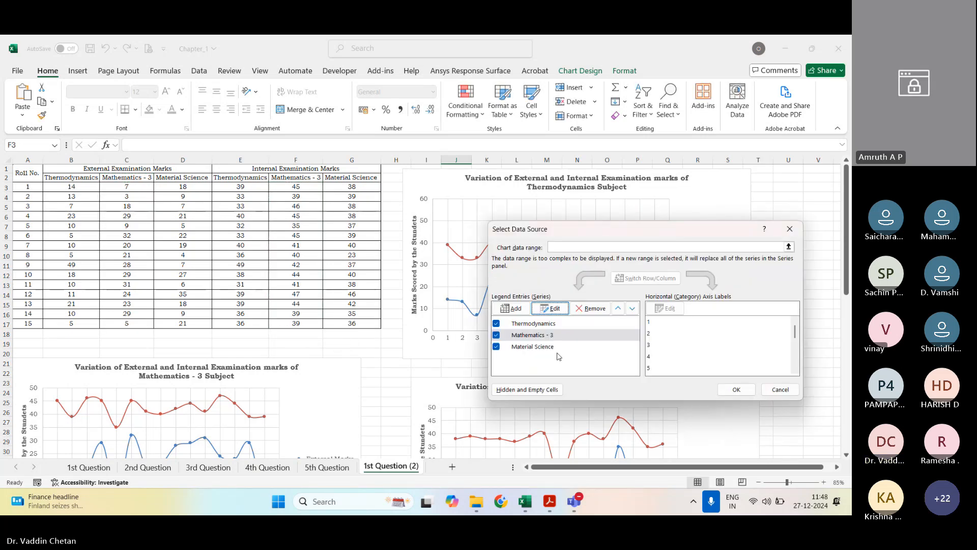
# Step: Set the Material Science series' Y values to the internal marks in G3:G17 and apply the data source changes
pyautogui.click(529, 346)
pyautogui.click(550, 308)
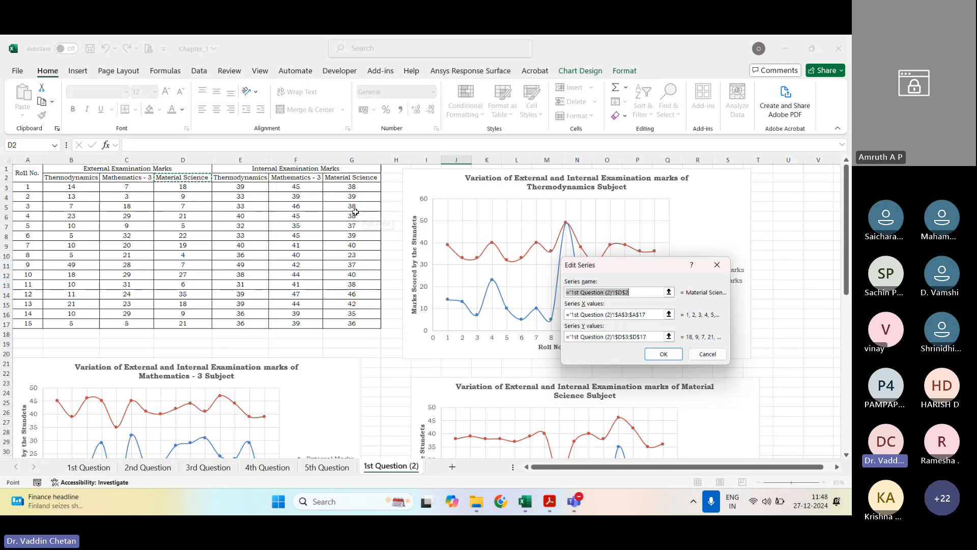
pyautogui.click(669, 336)
pyautogui.moveTo(341, 190); pyautogui.dragTo(351, 323)
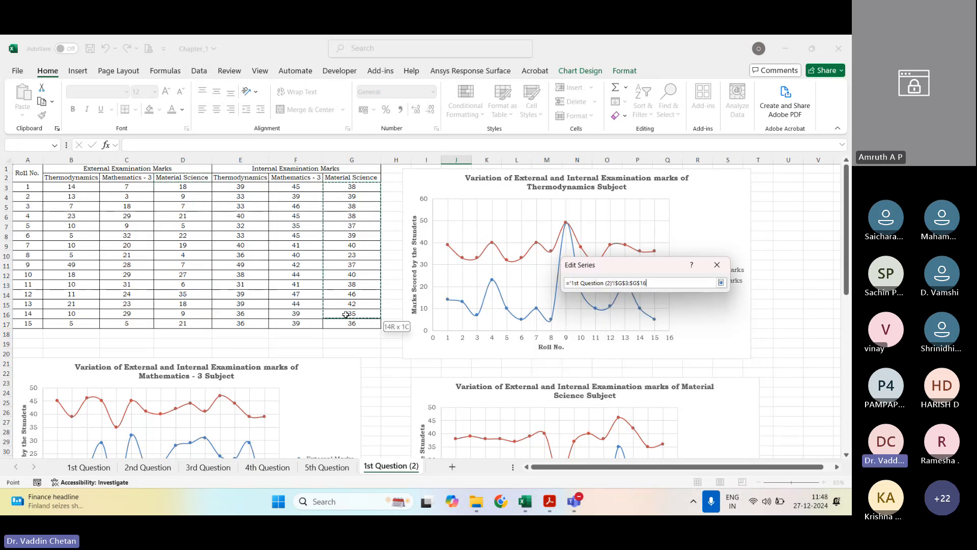
pyautogui.click(721, 282)
pyautogui.click(668, 355)
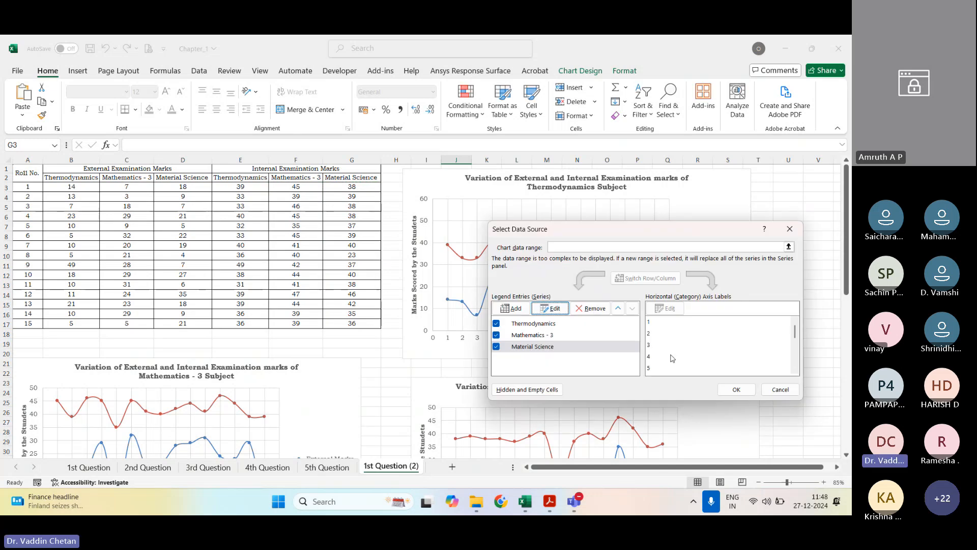
pyautogui.click(740, 390)
# Step: Review the finished comparison charts in the Chapter_1 workbook against the exercise 1 task in the Acrobat manual
pyautogui.scroll(-12, 705, 323)
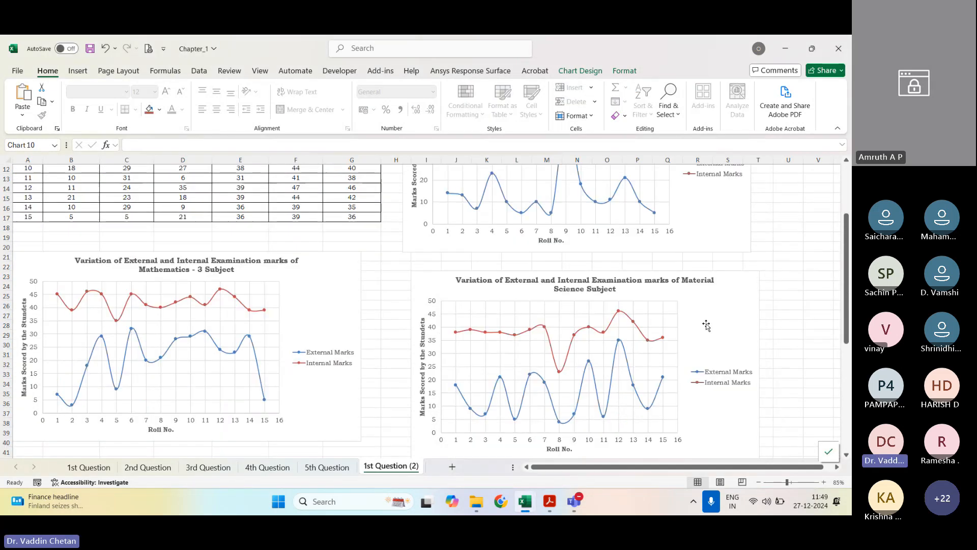
pyautogui.scroll(-3, 706, 325)
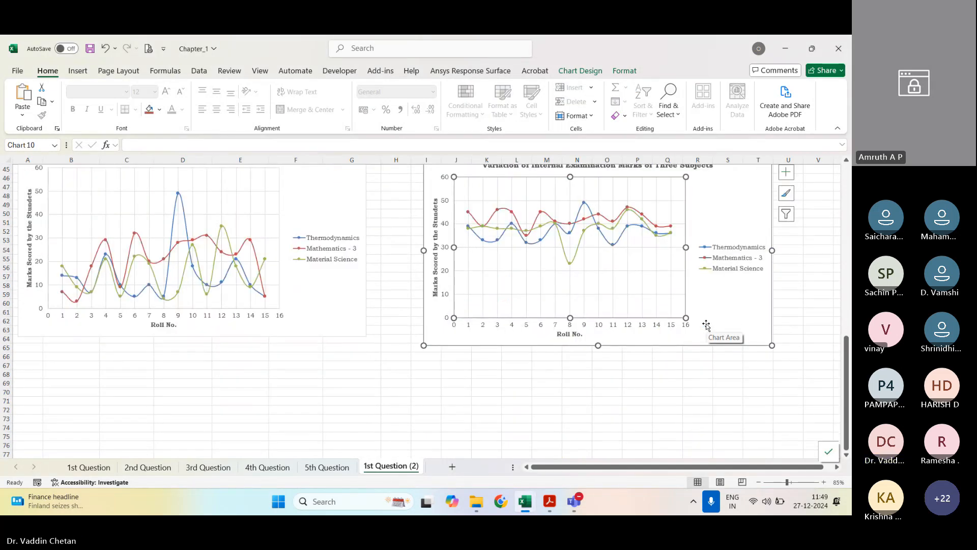
pyautogui.scroll(15, 707, 326)
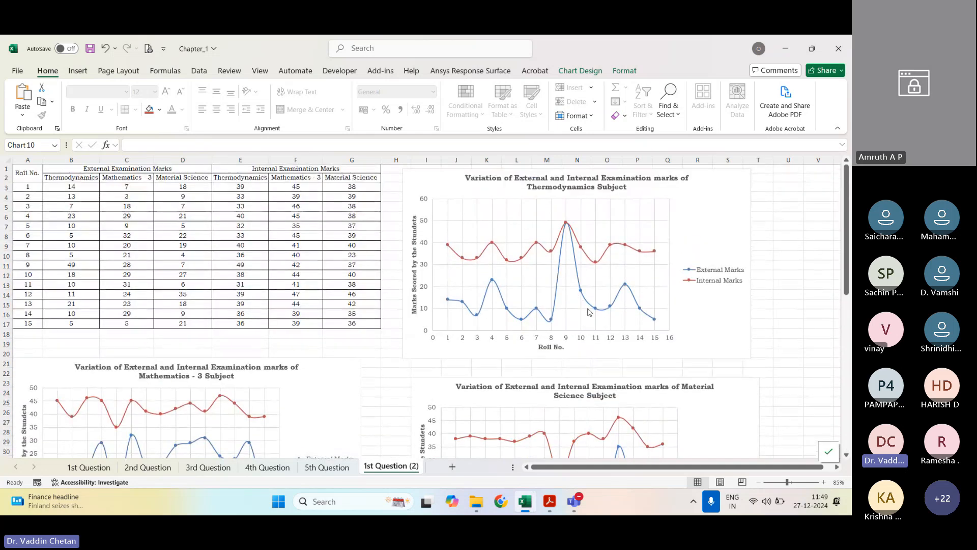
pyautogui.click(552, 500)
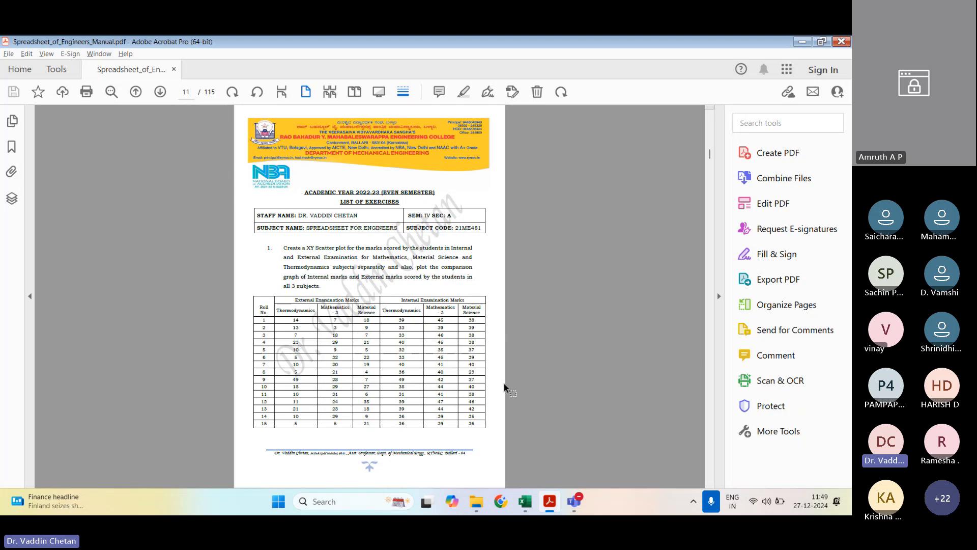
pyautogui.click(524, 502)
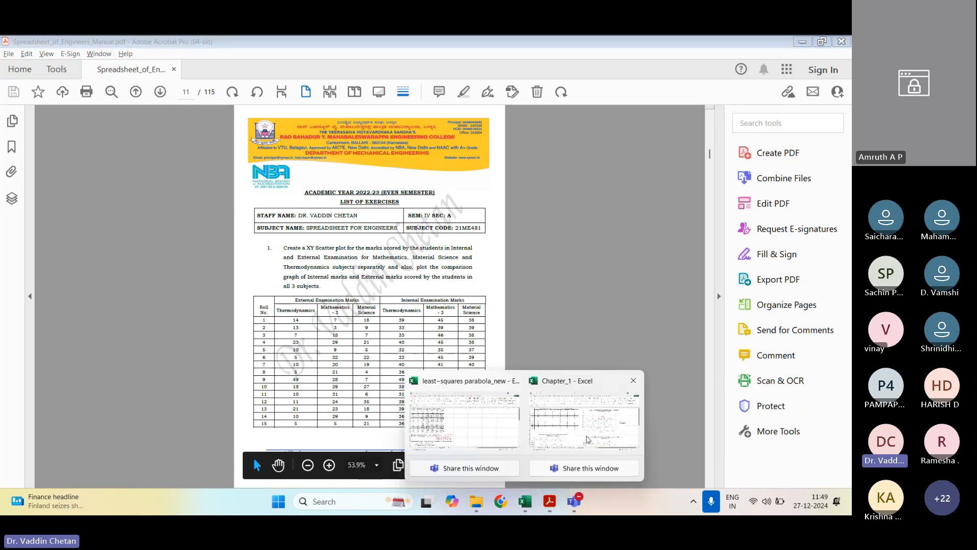
pyautogui.click(587, 439)
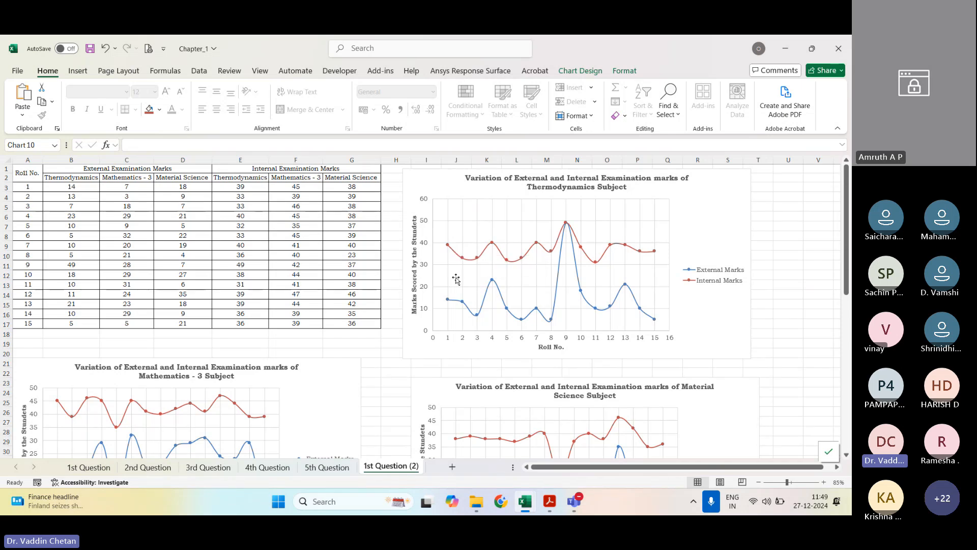
pyautogui.scroll(-6, 456, 279)
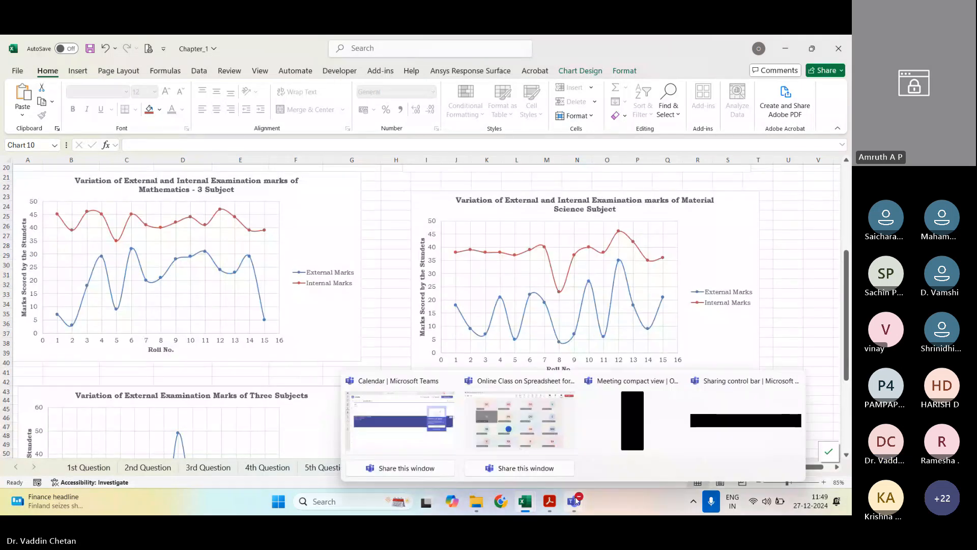
# Step: Switch to the Acrobat manual and read exercise 2 on the bar chart of students per external marks range
pyautogui.click(547, 502)
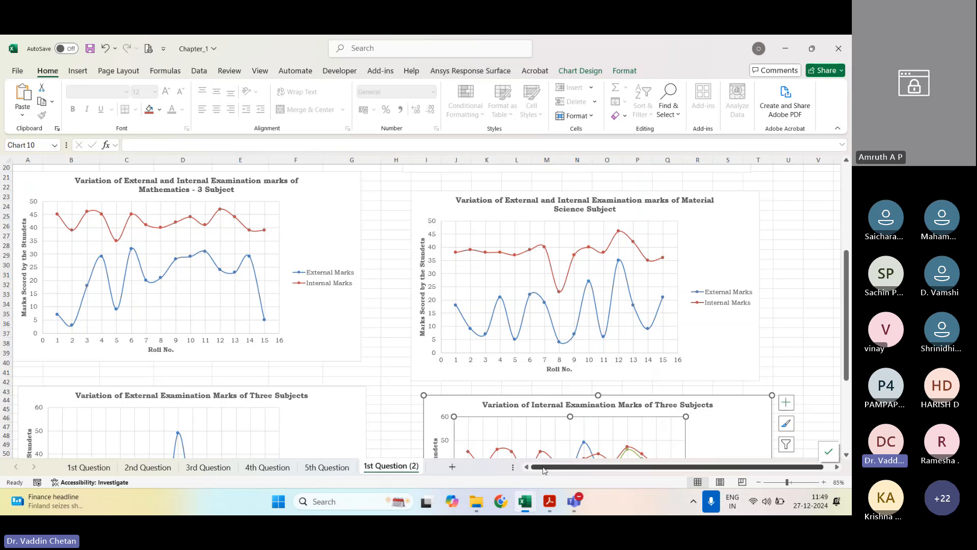
pyautogui.scroll(-6, 349, 216)
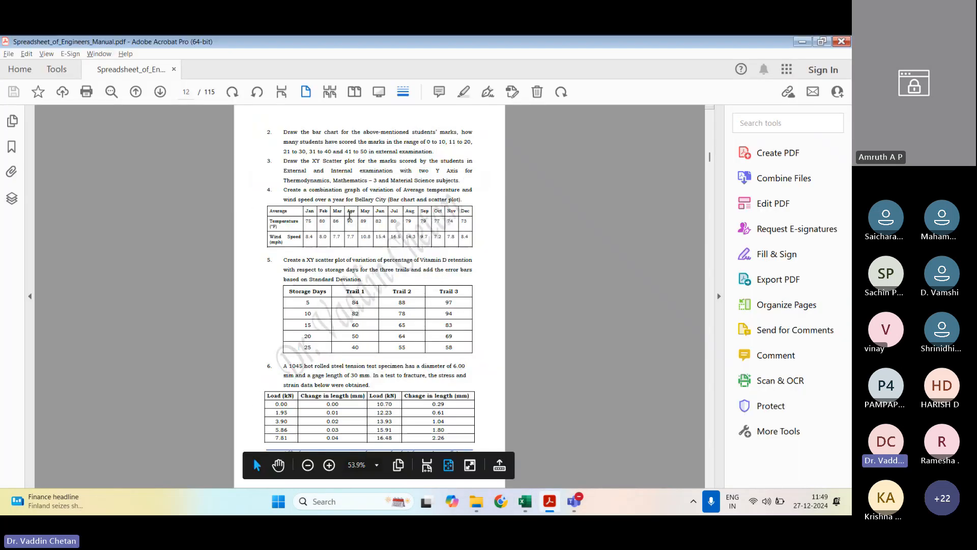
pyautogui.moveTo(283, 132)
pyautogui.mouseDown()
pyautogui.moveTo(324, 142)
pyautogui.moveTo(454, 132)
pyautogui.mouseUp()
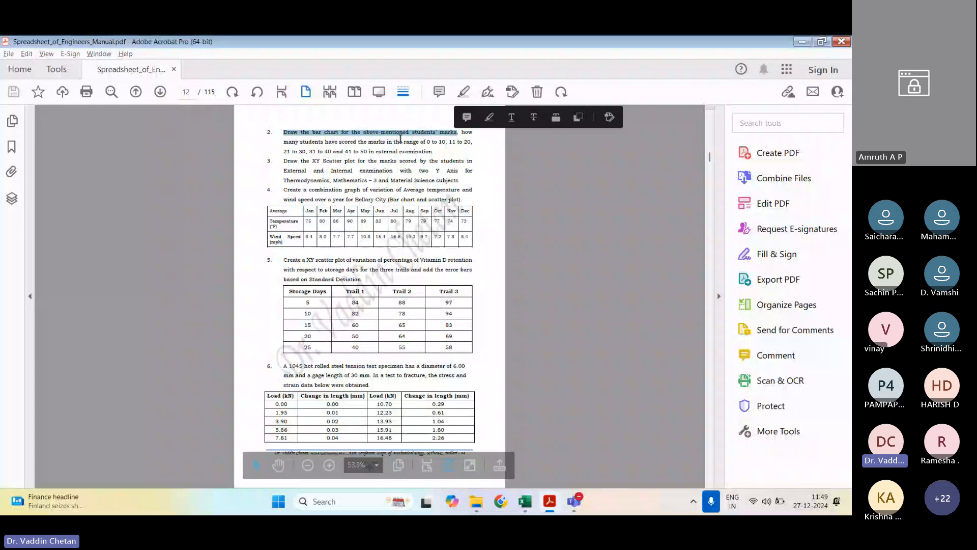
pyautogui.click(332, 140)
pyautogui.moveTo(323, 142); pyautogui.dragTo(458, 144)
pyautogui.click(458, 144)
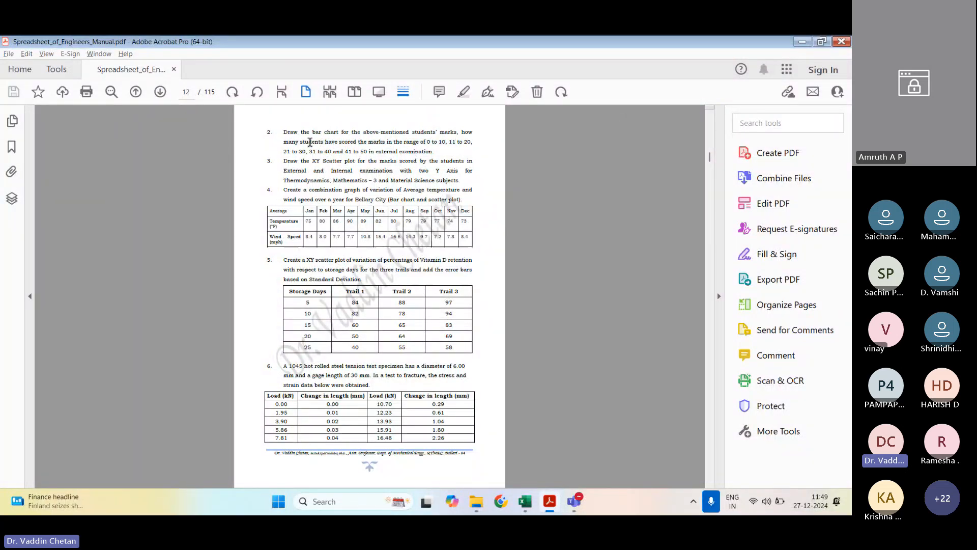
pyautogui.moveTo(286, 152); pyautogui.dragTo(452, 151)
pyautogui.click(463, 161)
# Step: Switch back to the Chapter_1 workbook in Excel and select the marks table A1:G17 to examine the exercise's data
pyautogui.moveTo(525, 501)
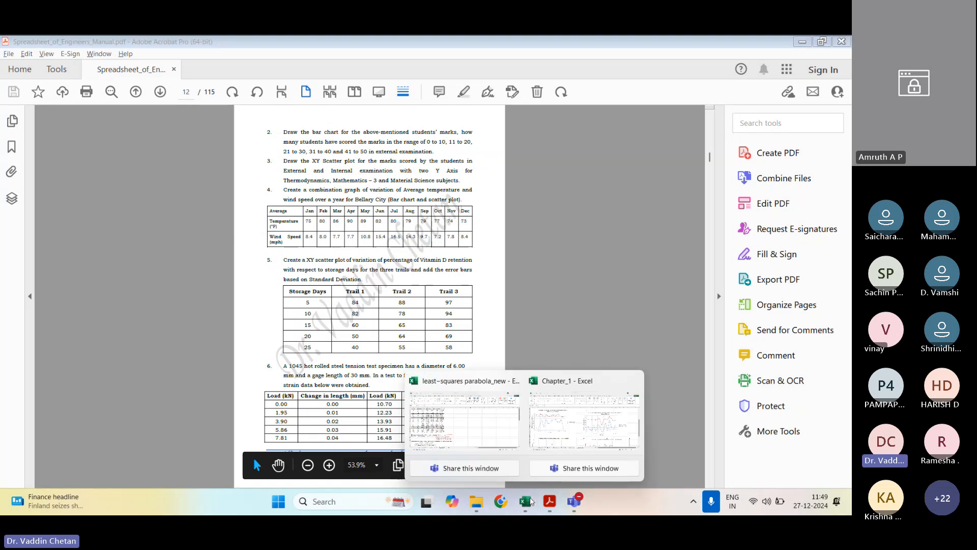
pyautogui.click(589, 422)
pyautogui.scroll(6, 345, 318)
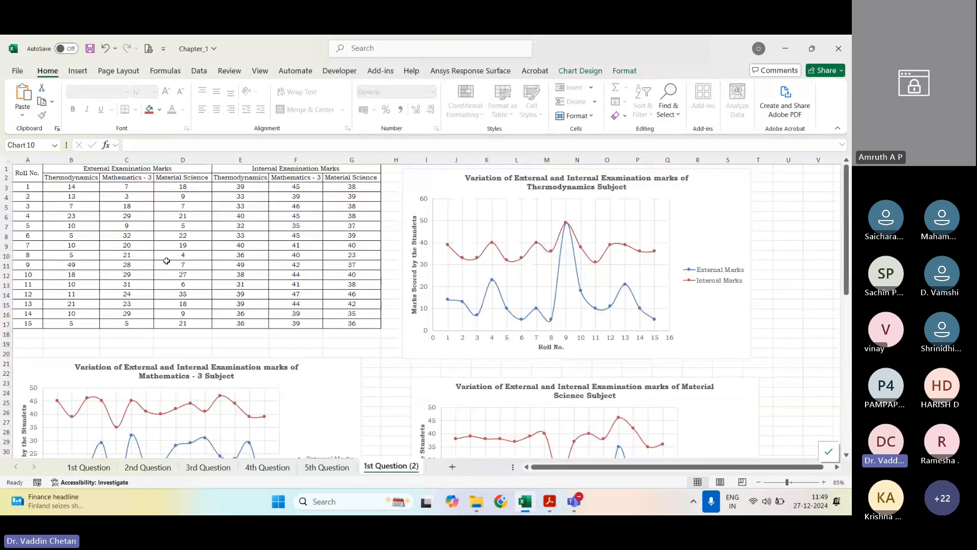
pyautogui.moveTo(28, 173); pyautogui.dragTo(311, 326)
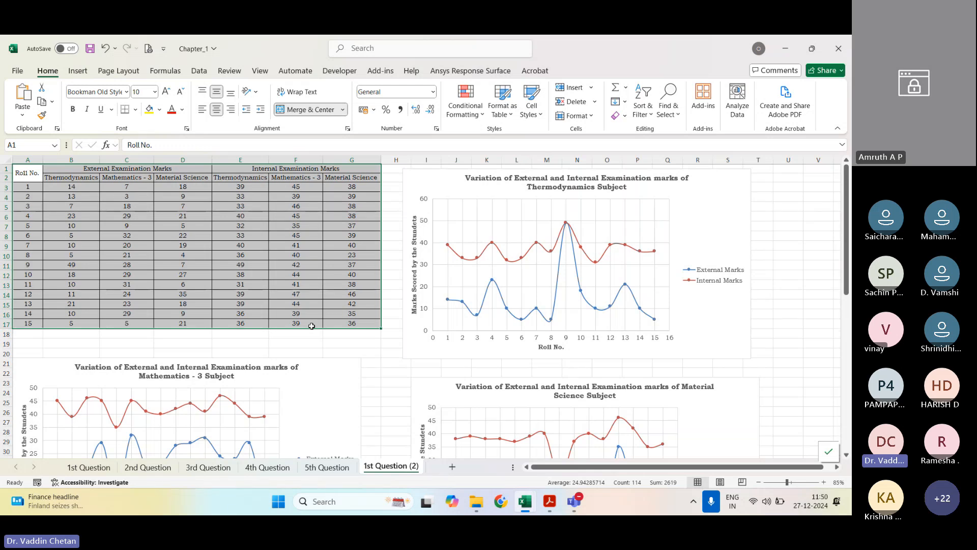
# Step: Find the worked solution of question 2 in the Acrobat manual and examine its range table and bar chart
pyautogui.click(548, 502)
pyautogui.scroll(-10, 515, 285)
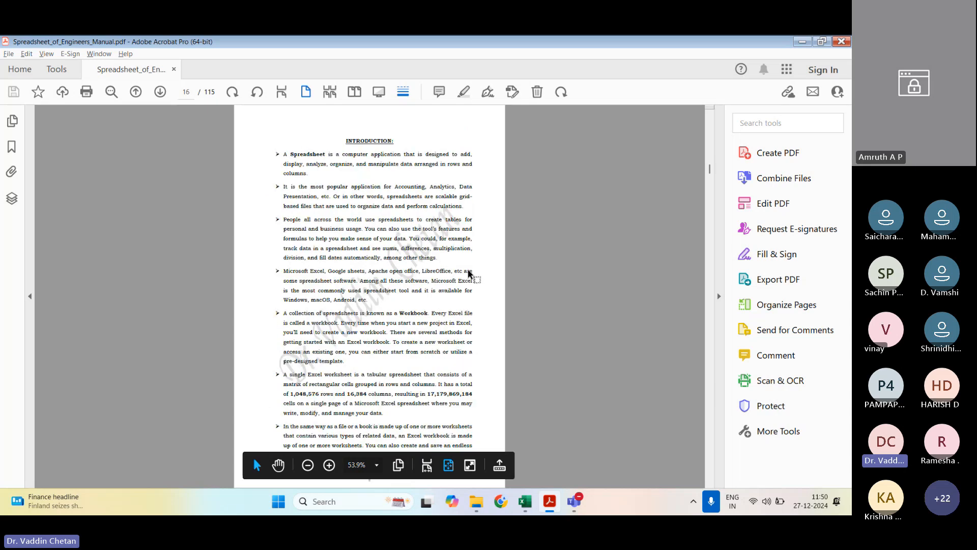
pyautogui.scroll(-5, 468, 274)
pyautogui.scroll(-20, 468, 275)
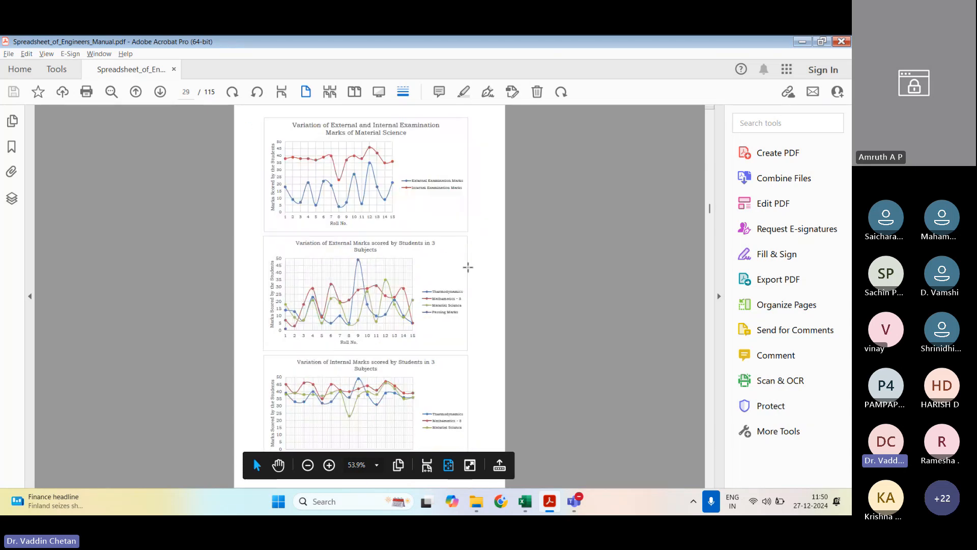
pyautogui.scroll(-10, 468, 267)
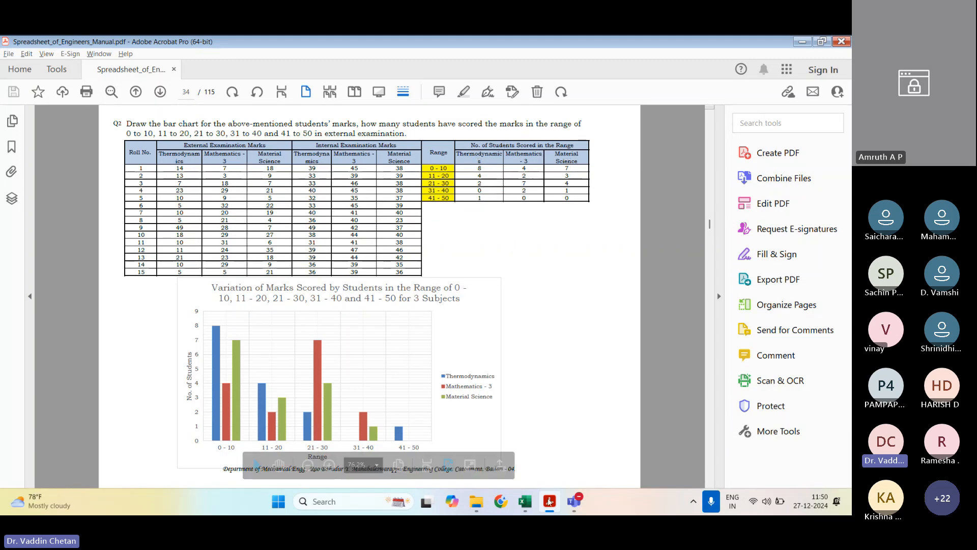
# Step: Switch to the Chapter_1 workbook in Excel and create a copy of the 2nd Question sheet at the end
pyautogui.moveTo(526, 507)
pyautogui.click(584, 421)
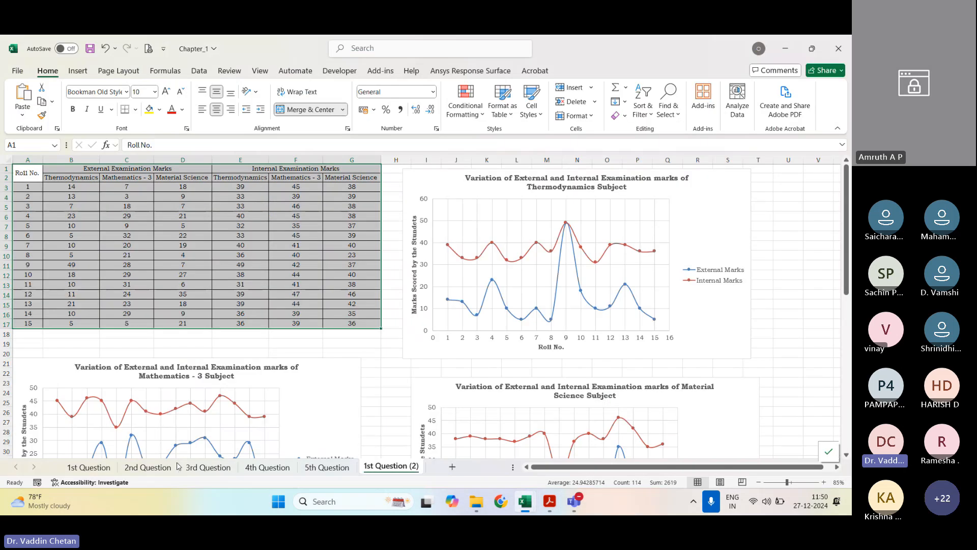
pyautogui.click(161, 467)
pyautogui.rightClick(162, 469)
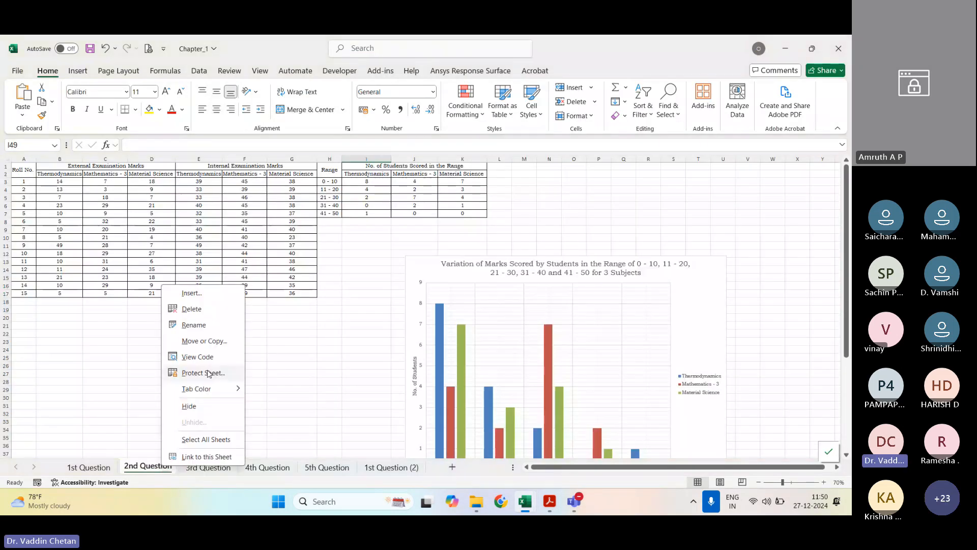
pyautogui.click(204, 341)
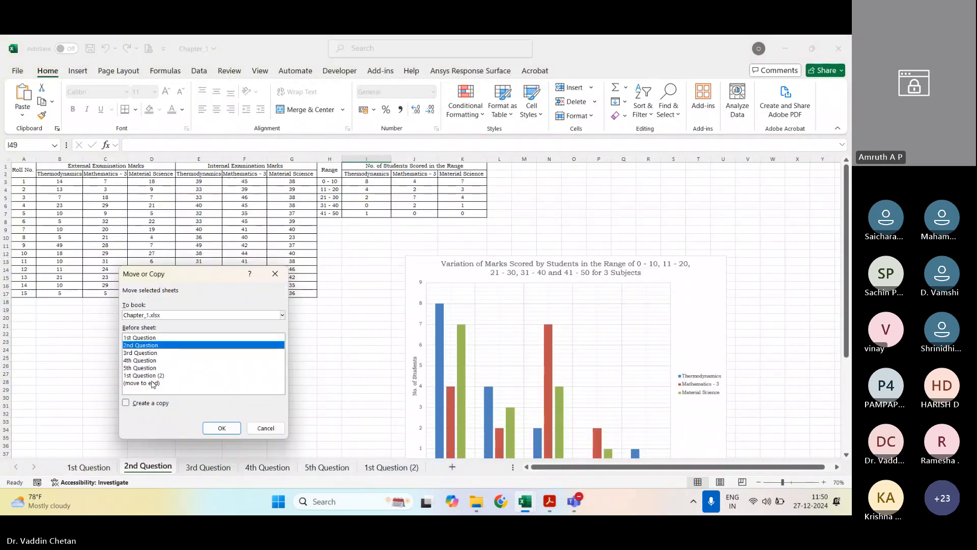
pyautogui.click(153, 383)
pyautogui.click(126, 403)
pyautogui.click(221, 427)
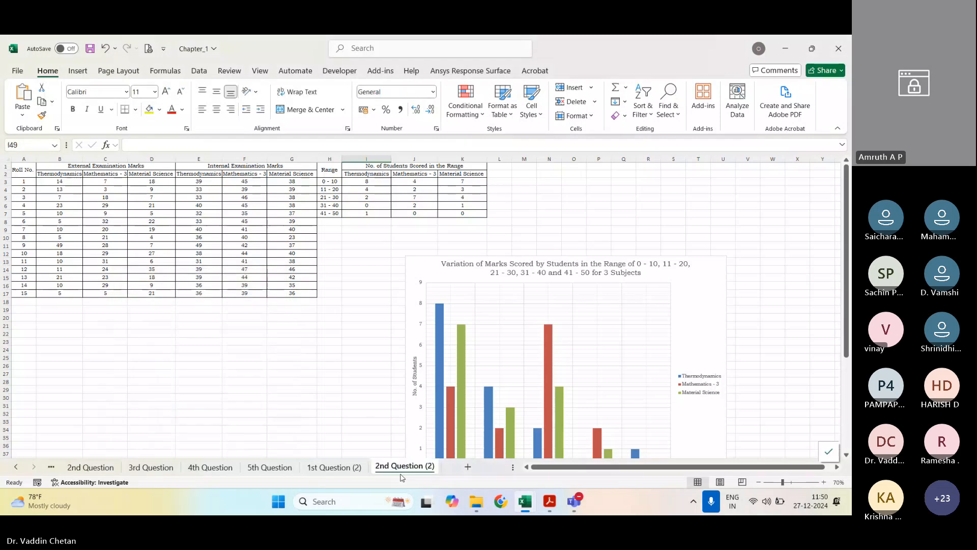
# Step: Move the bar chart on the copied sheet well below the tables, to about row 50
pyautogui.click(710, 295)
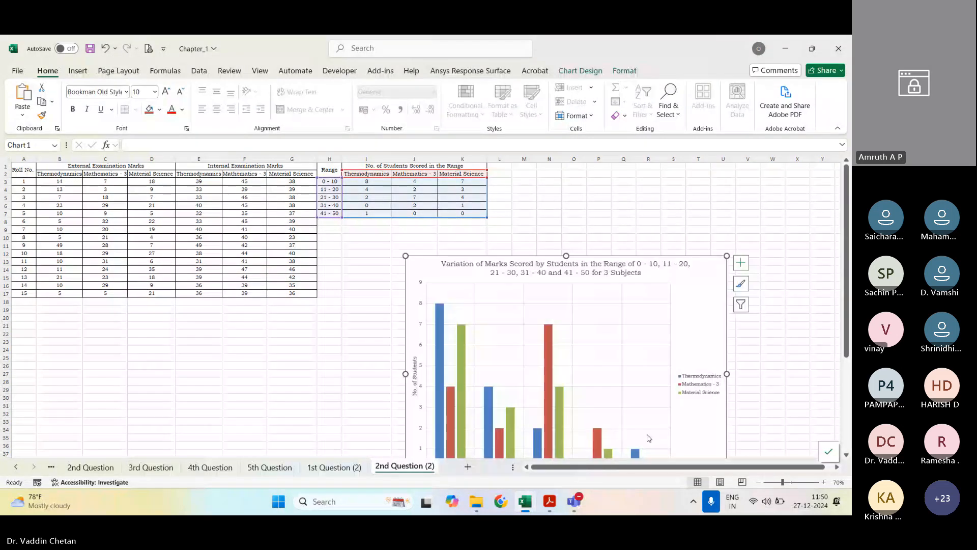
pyautogui.moveTo(706, 303); pyautogui.dragTo(659, 452)
pyautogui.scroll(-7, 688, 318)
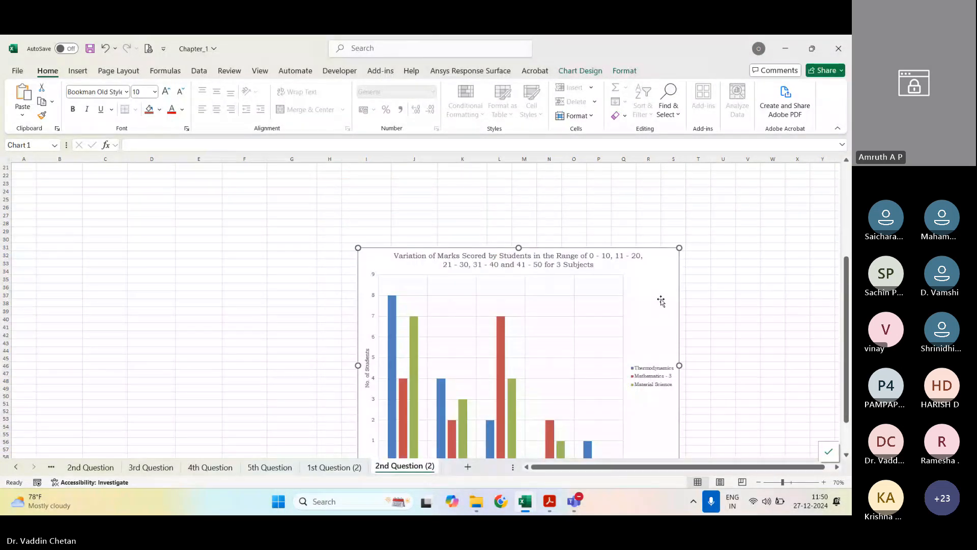
pyautogui.scroll(-6, 660, 299)
pyautogui.scroll(13, 633, 338)
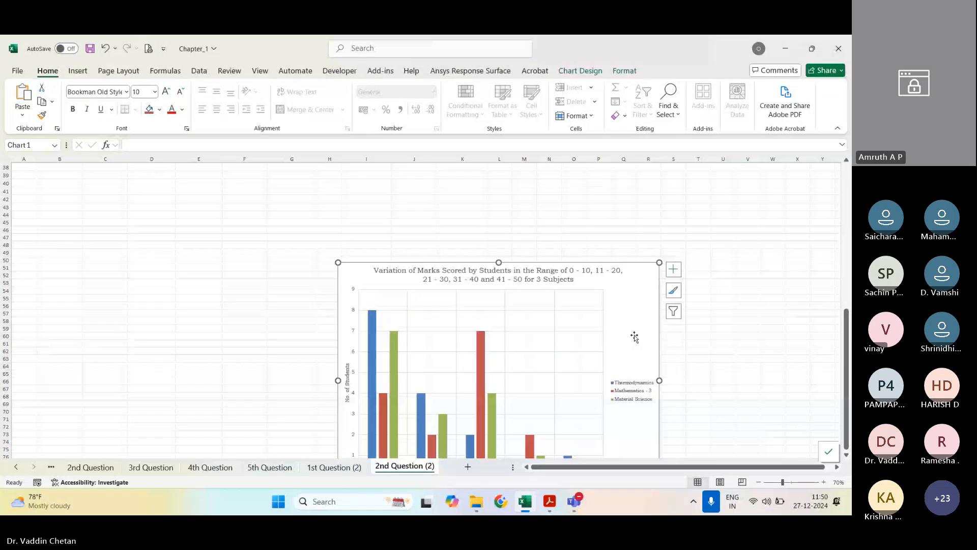
# Step: Clear the student counts in I3:K7 of the range table
pyautogui.click(524, 309)
pyautogui.moveTo(367, 182); pyautogui.dragTo(457, 212)
pyautogui.press('Delete')
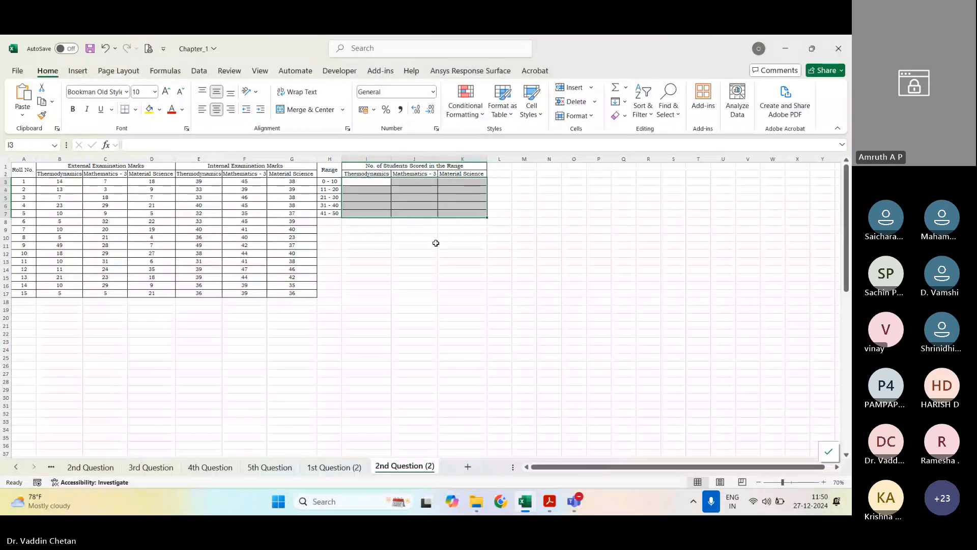
pyautogui.click(377, 269)
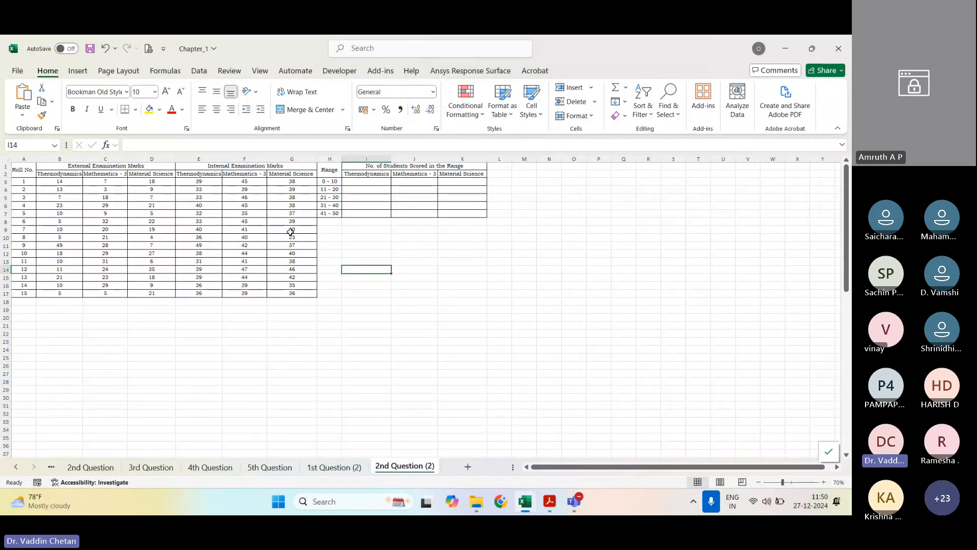
# Step: Examine the marks ranges in H3:H7 and the subject headings of the emptied range table
pyautogui.click(351, 184)
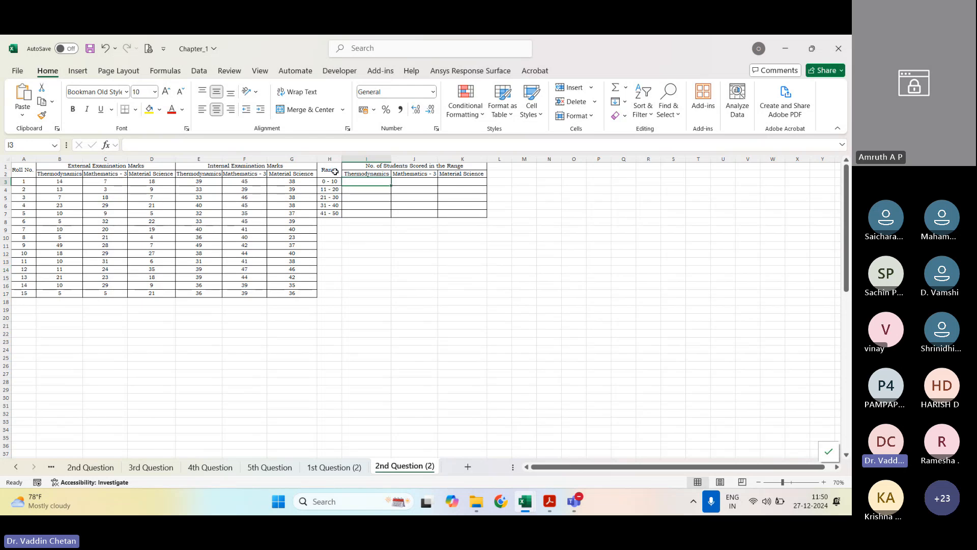
pyautogui.click(334, 182)
pyautogui.click(335, 190)
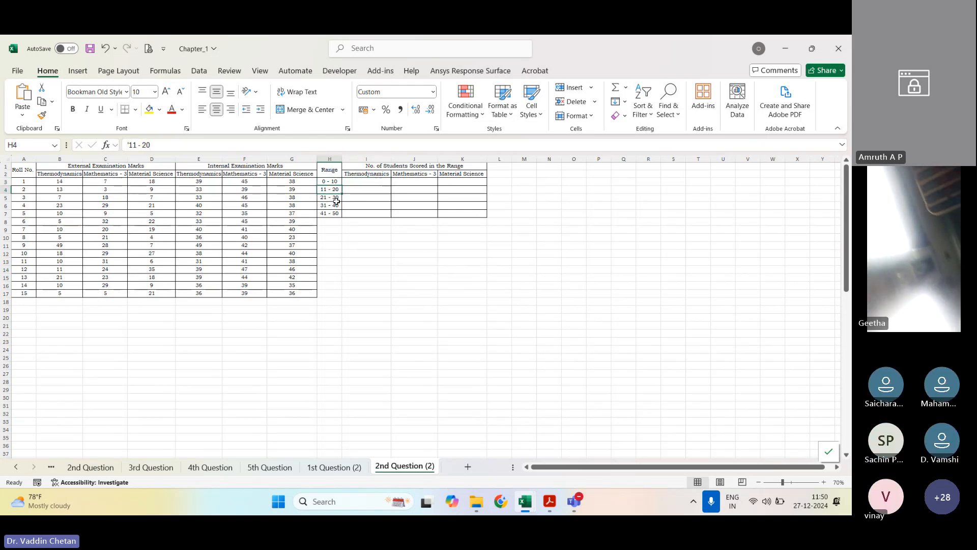
pyautogui.click(336, 198)
pyautogui.click(337, 205)
pyautogui.click(337, 214)
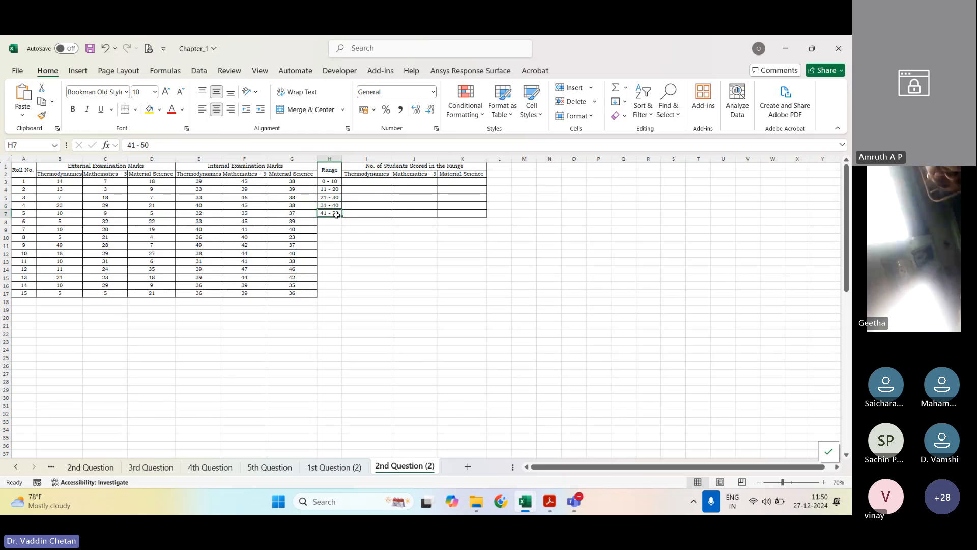
pyautogui.moveTo(377, 173); pyautogui.dragTo(424, 176)
# Step: Start a COUNTIFS formula in I3 with the external Thermodynamics marks B3:B17 as the first criteria range
pyautogui.click(380, 182)
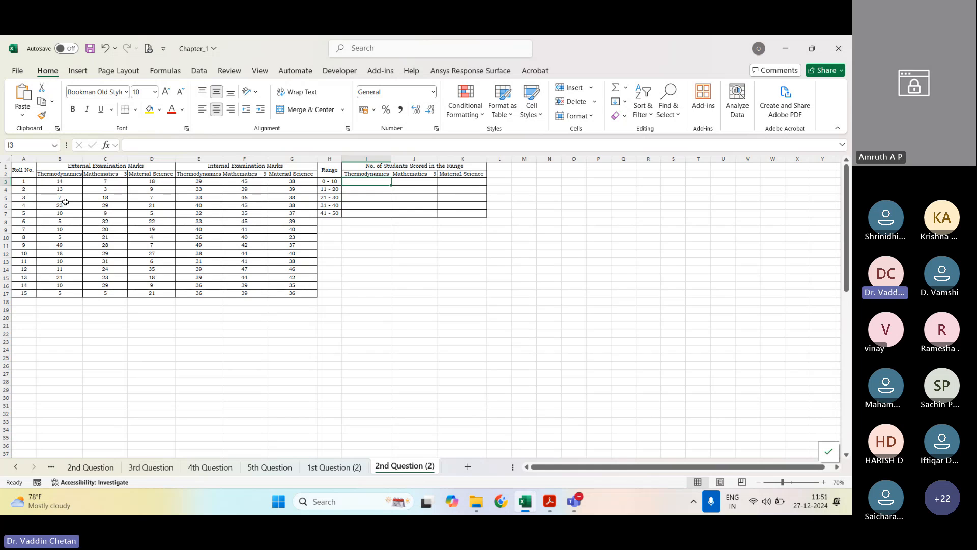
pyautogui.write('=c08')
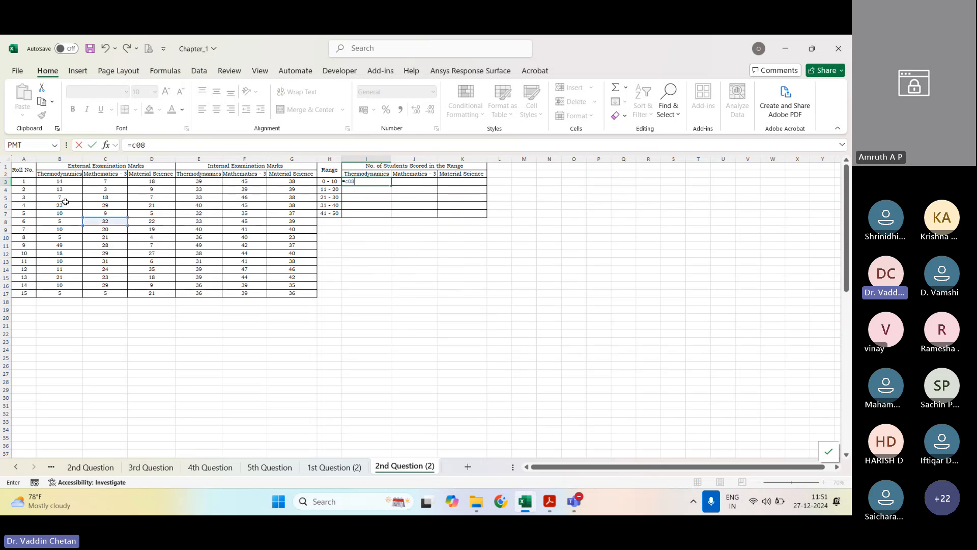
pyautogui.press('BackSpace')
pyautogui.press('BackSpace')
pyautogui.write('ountifs')
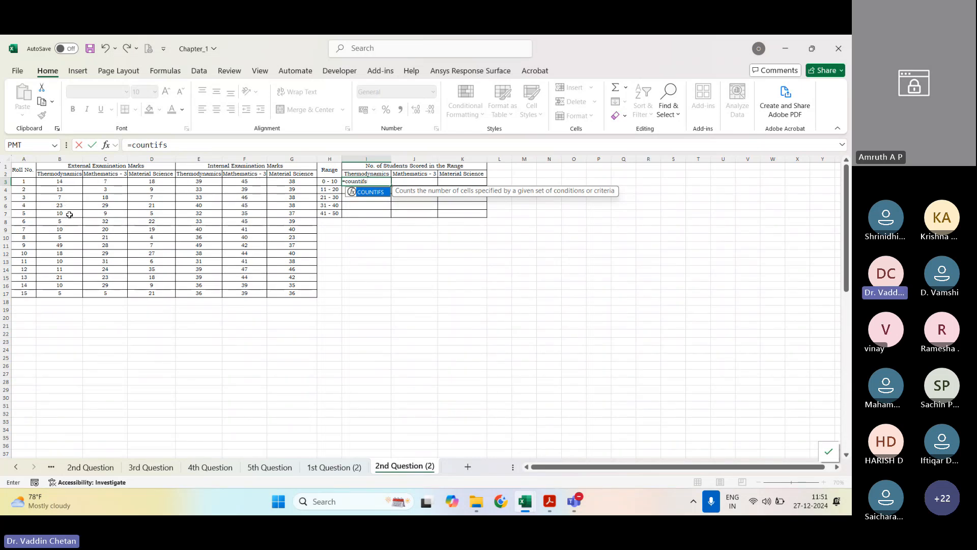
pyautogui.press('Tab')
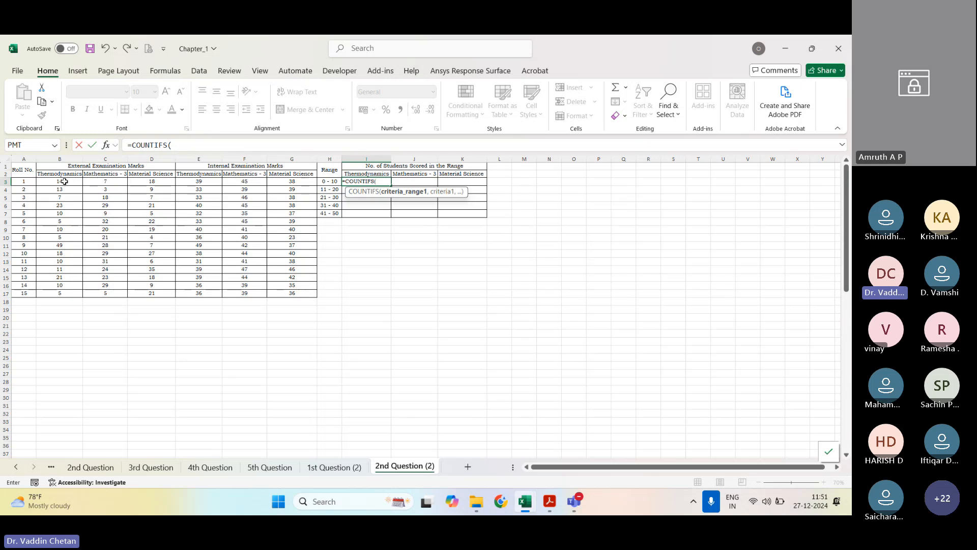
pyautogui.moveTo(65, 181); pyautogui.dragTo(51, 291)
pyautogui.write(',')
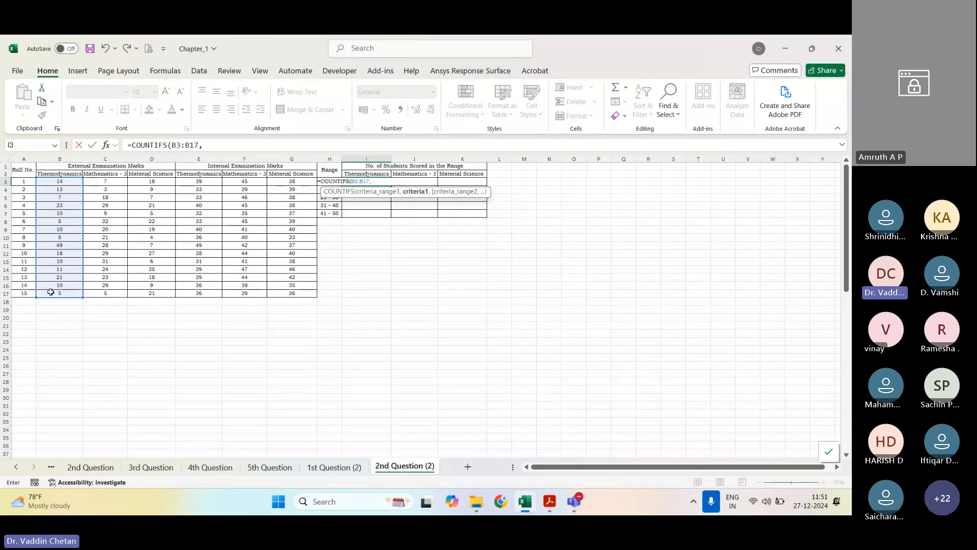
pyautogui.write('">0')
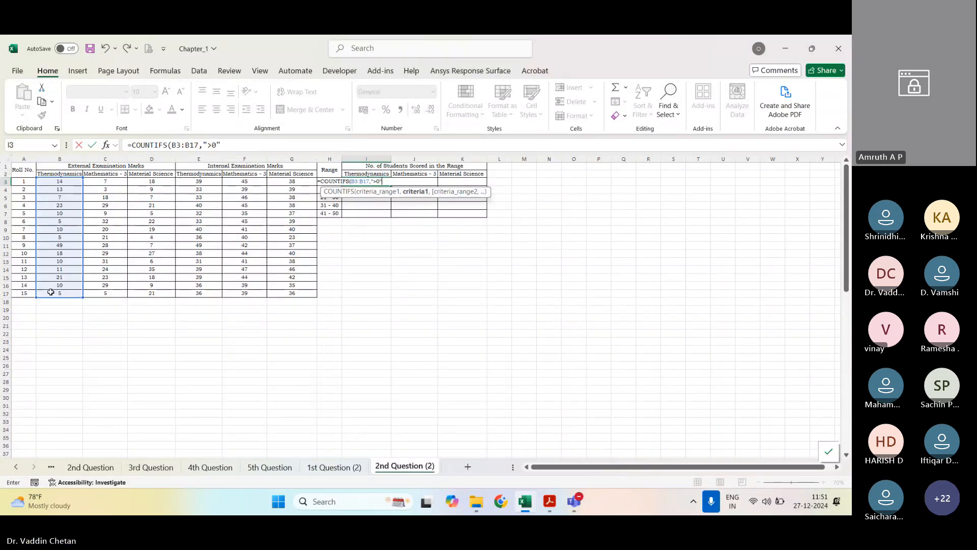
# Step: Set the first COUNTIFS criterion in I3 to ">=0"
pyautogui.press('BackSpace')
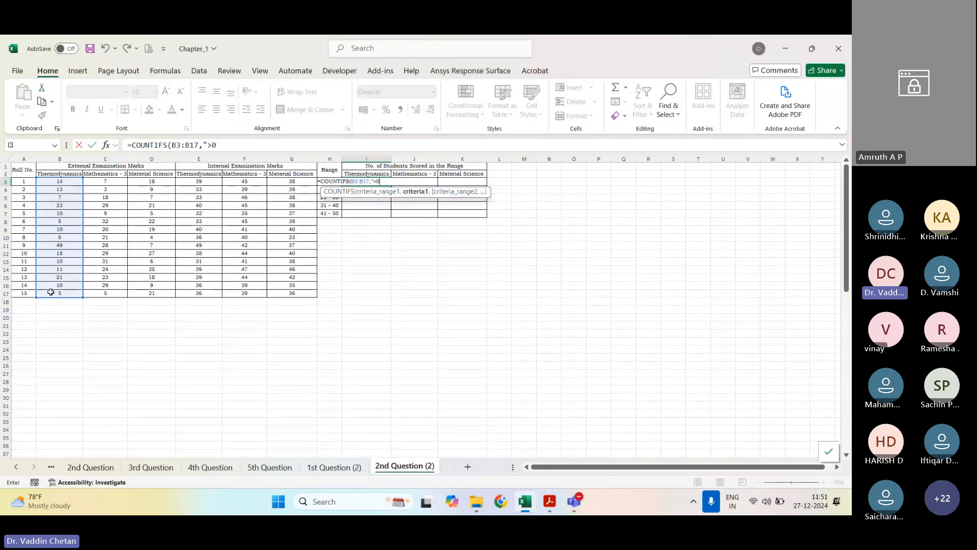
pyautogui.press('BackSpace')
pyautogui.write('=0')
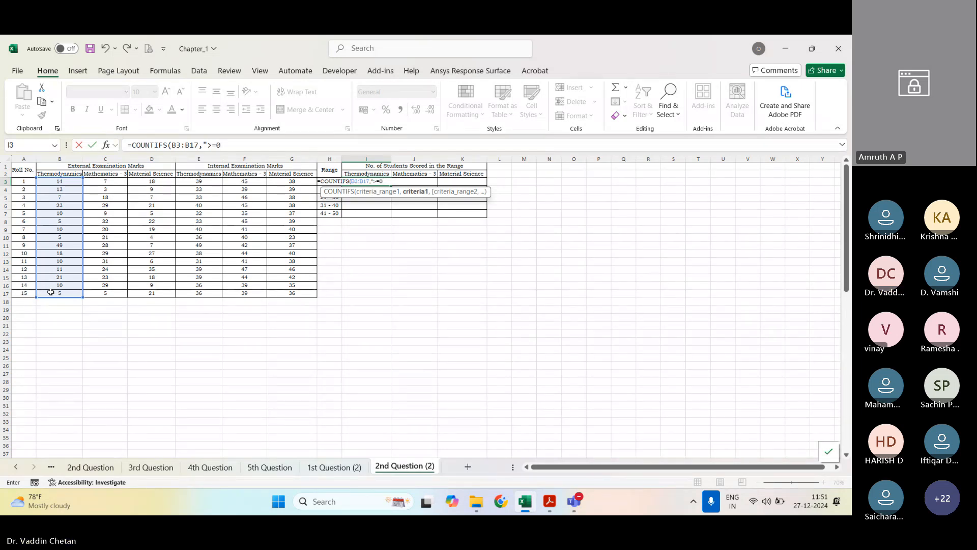
pyautogui.write('",')
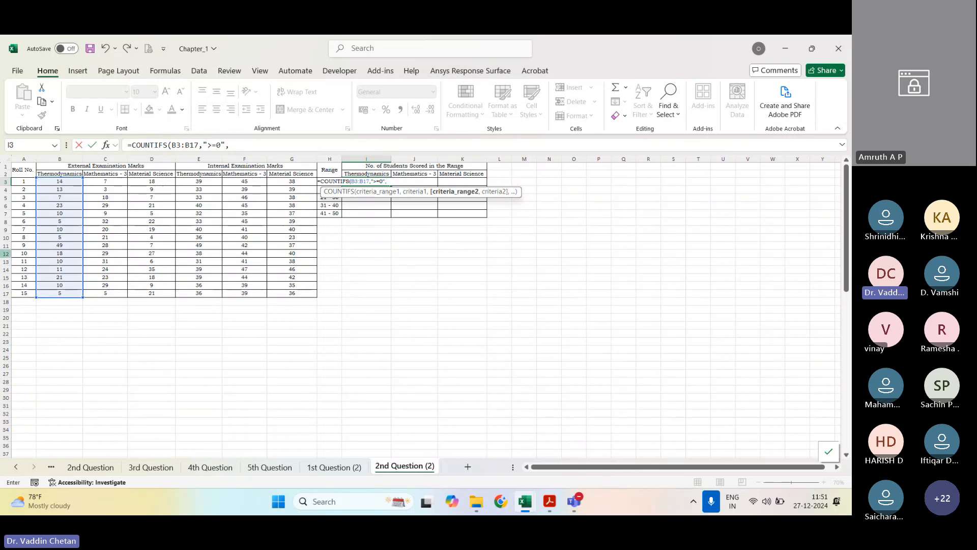
# Step: Complete the I3 COUNTIFS formula with B3:B17 as the second criteria range and "<=10" as its criterion
pyautogui.moveTo(60, 182); pyautogui.dragTo(56, 294)
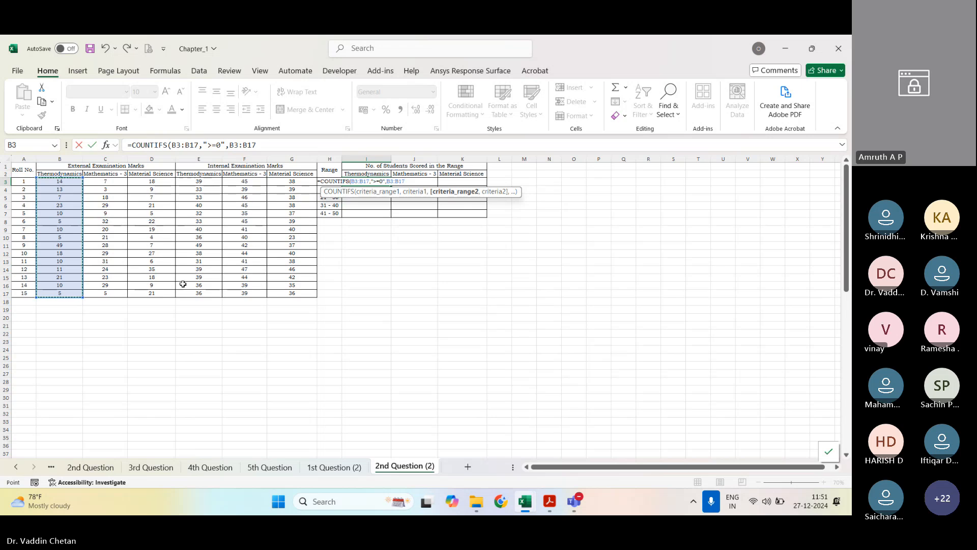
pyautogui.write(',"')
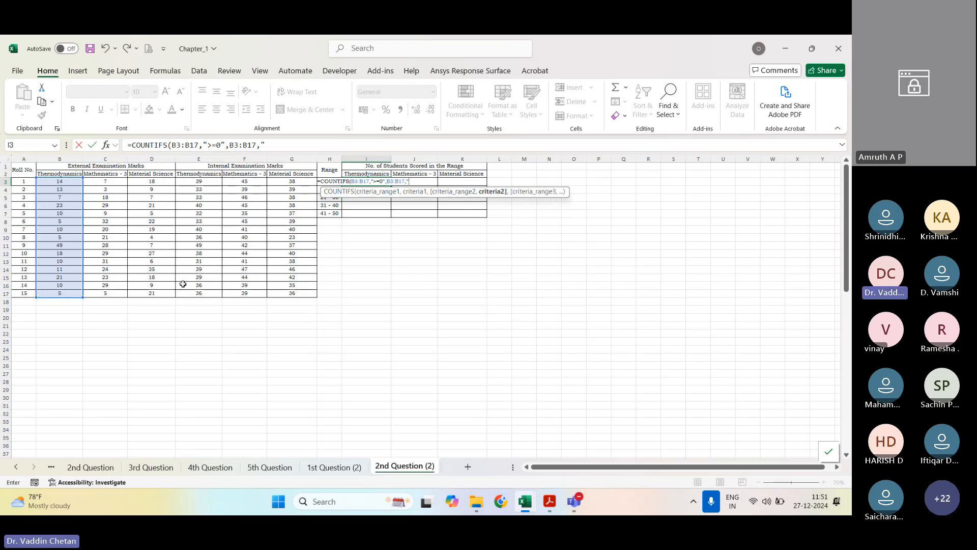
pyautogui.write('<=')
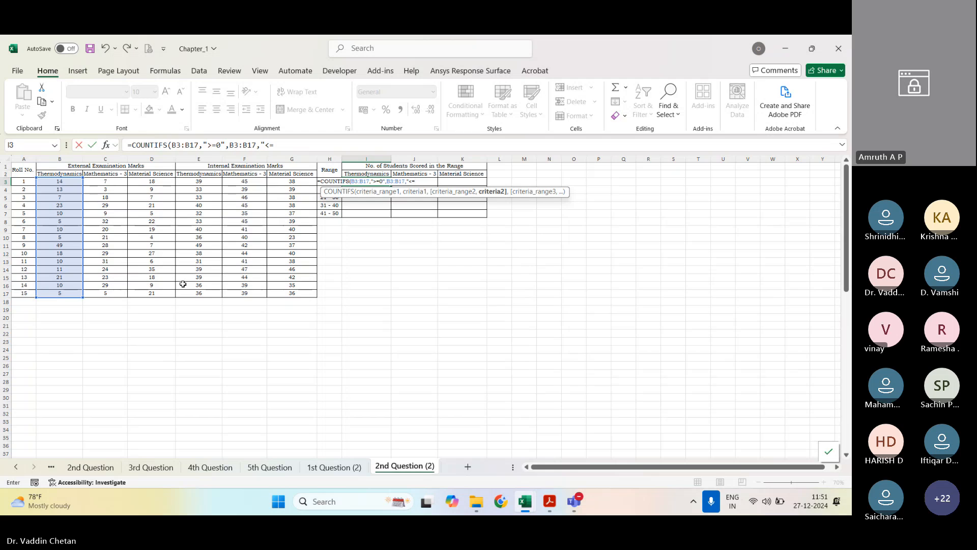
pyautogui.write('10"')
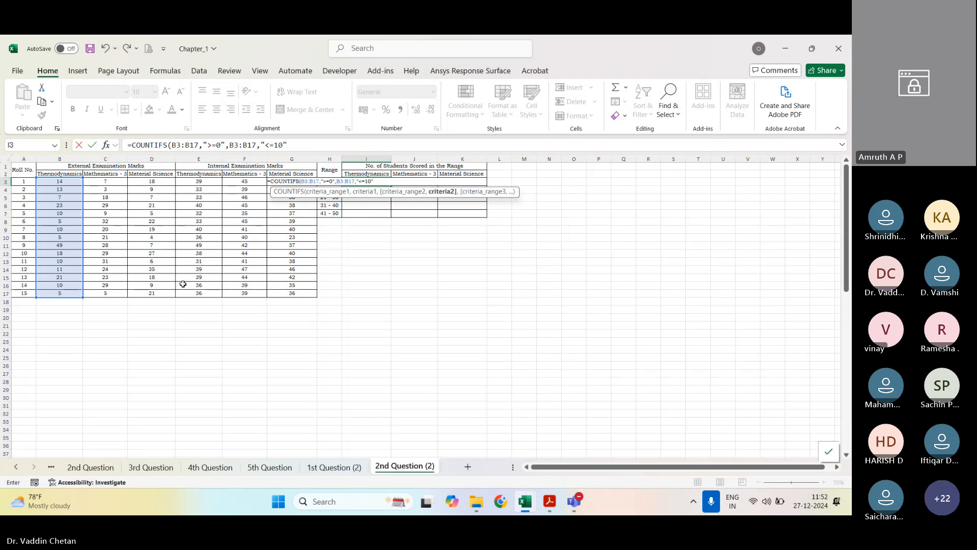
pyautogui.write(')')
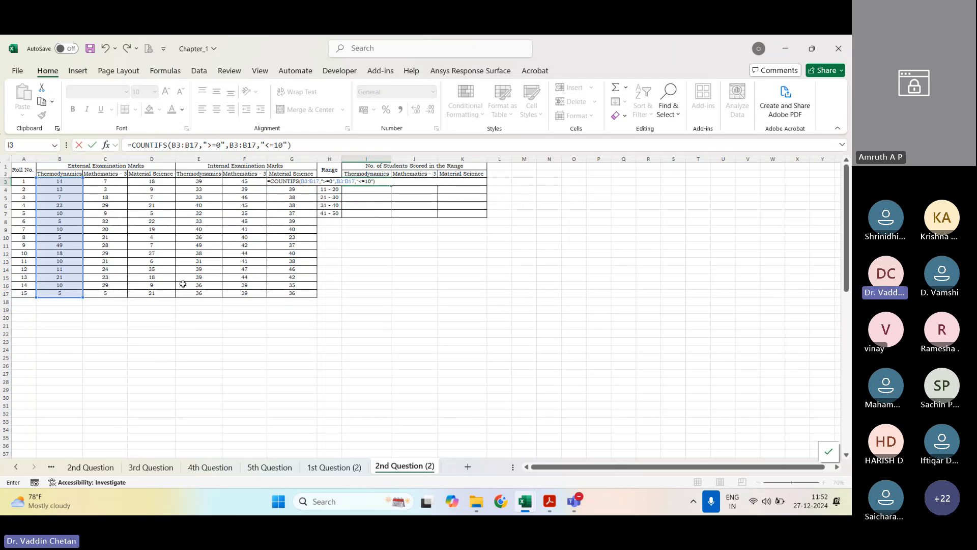
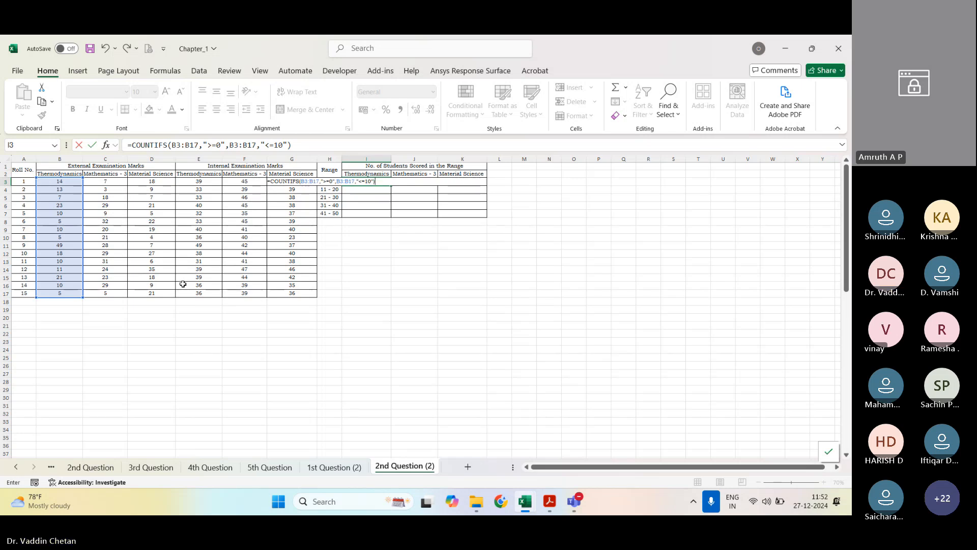
# Step: Make both criteria ranges in the I3 COUNTIFS formula absolute as $B$3:$B$17 and fill the formula down to I7
pyautogui.press('Return')
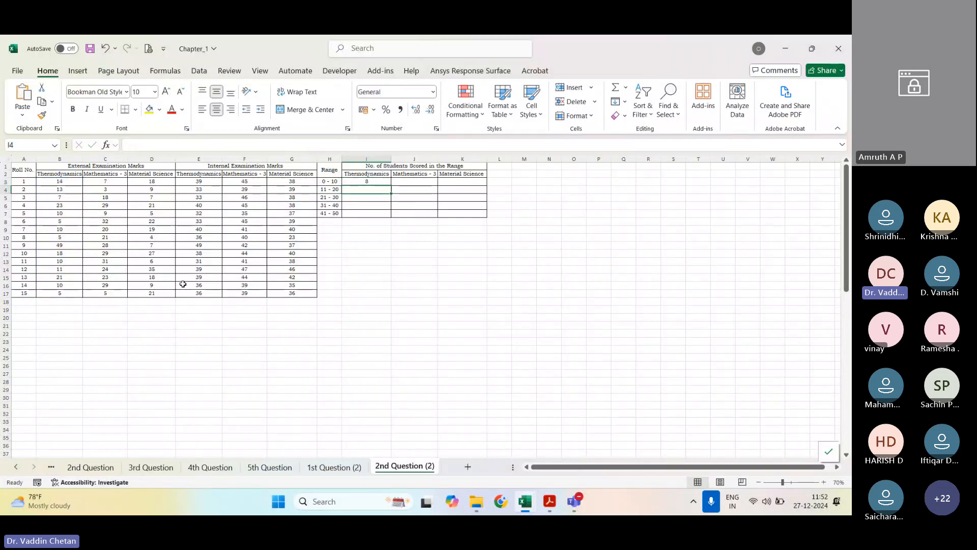
pyautogui.press('Up')
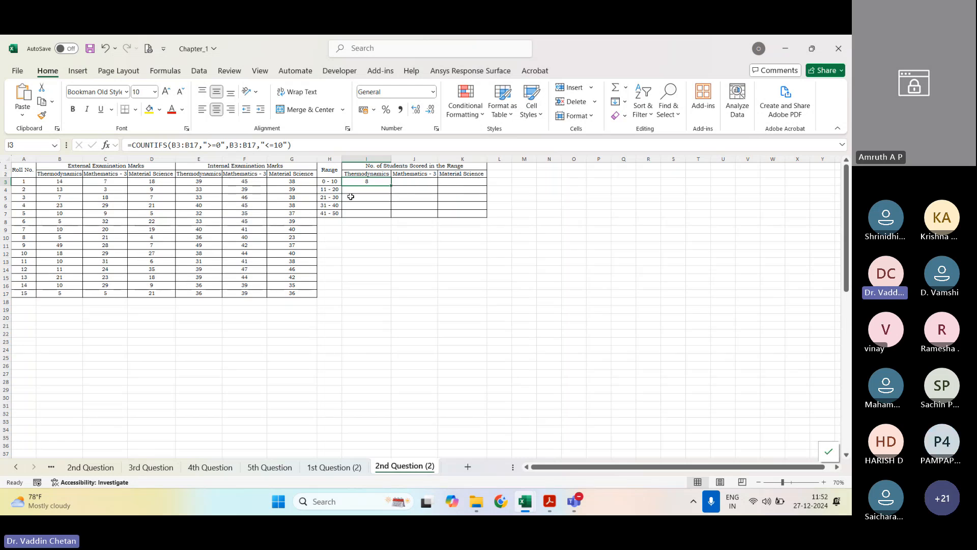
pyautogui.moveTo(171, 145); pyautogui.dragTo(275, 145)
pyautogui.press('F4')
pyautogui.press('F4')
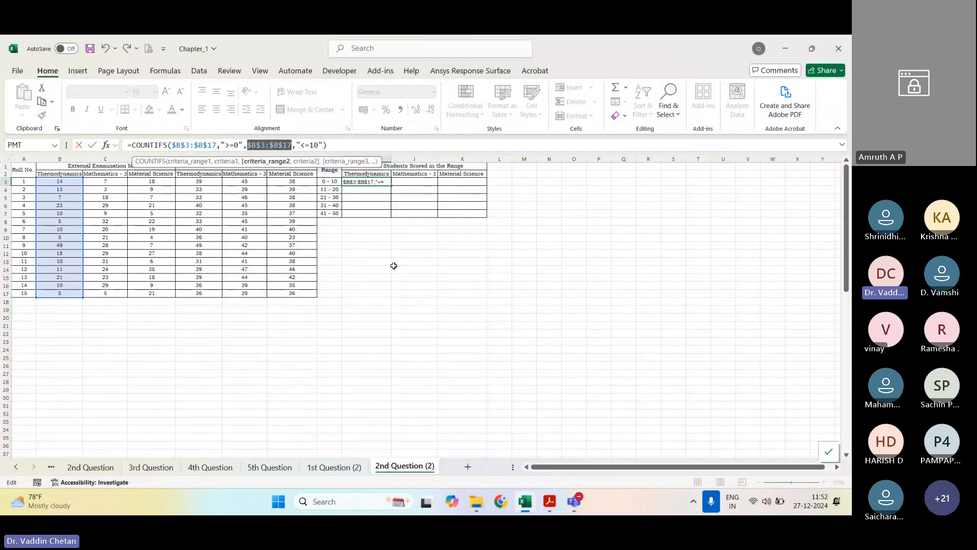
pyautogui.press('Return')
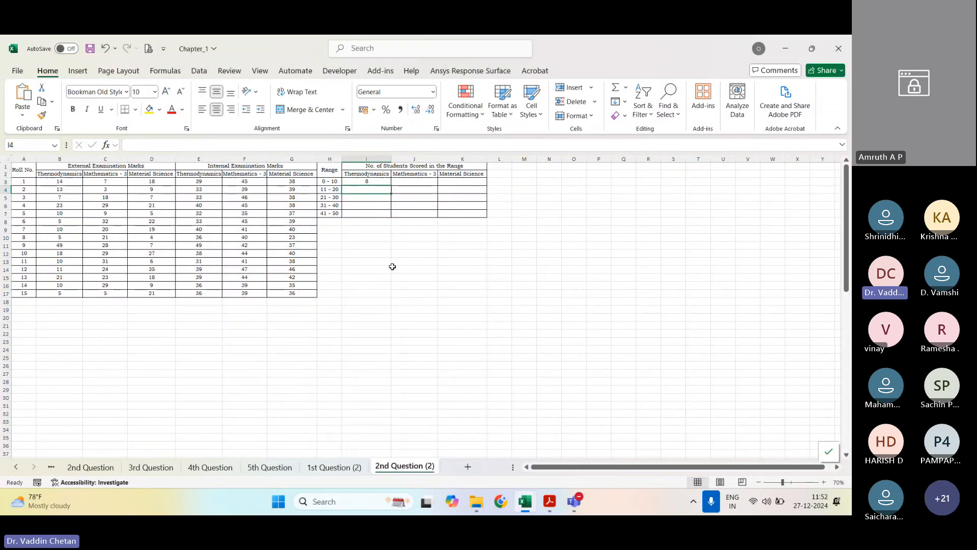
pyautogui.click(379, 183)
pyautogui.moveTo(391, 183); pyautogui.dragTo(383, 214)
# Step: Change the I4 COUNTIFS criteria for the 11 - 20 range to ">10" with an upper limit of 20
pyautogui.click(373, 189)
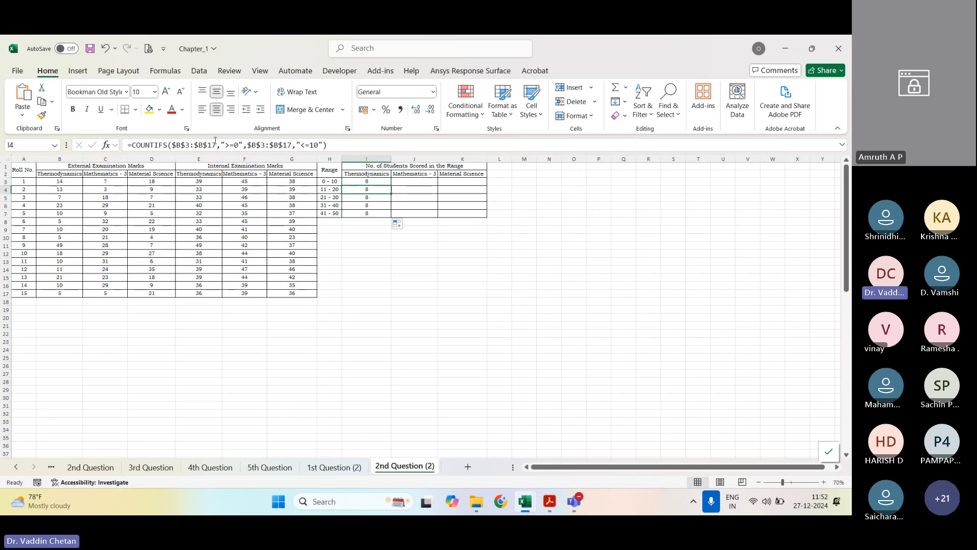
pyautogui.doubleClick(368, 189)
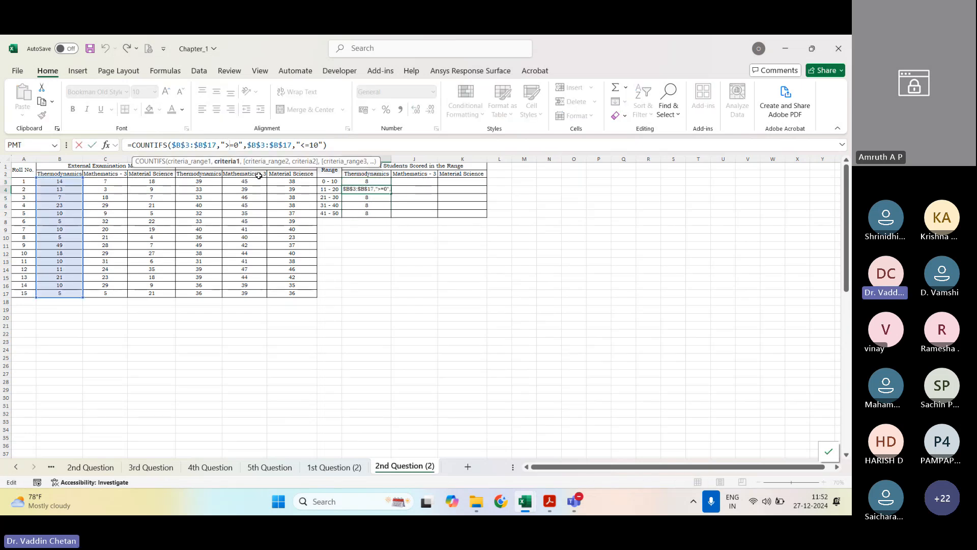
pyautogui.hotkey('shift', 'Right')
pyautogui.write('1')
pyautogui.press('Right')
pyautogui.press('Right')
pyautogui.press('Right')
pyautogui.press('Right')
pyautogui.press('Right')
pyautogui.press('Right')
pyautogui.press('Right')
pyautogui.press('Right')
pyautogui.press('Right')
pyautogui.press('Right')
pyautogui.press('Right')
pyautogui.press('Right')
pyautogui.press('Right')
pyautogui.press('Right')
pyautogui.press('Right')
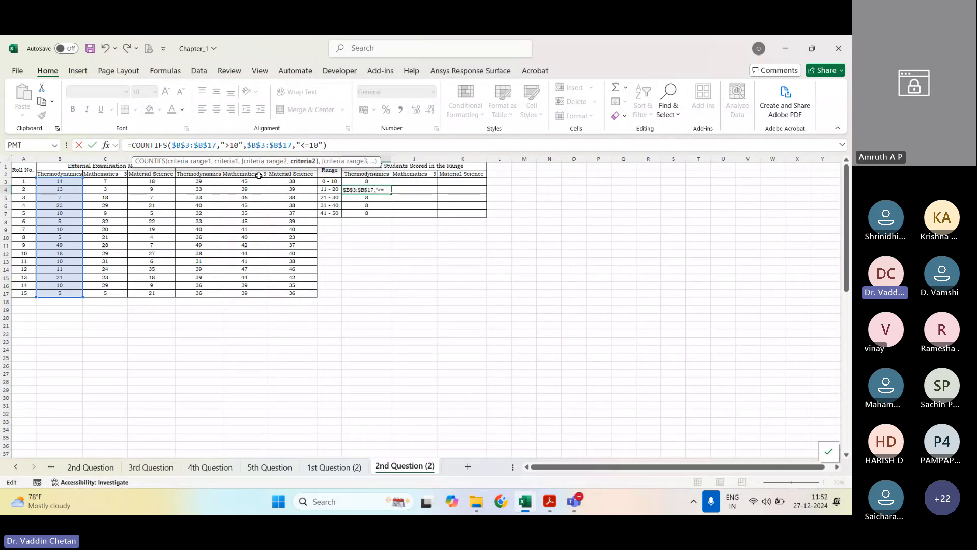
pyautogui.hotkey('shift', 'Right')
pyautogui.write('2')
pyautogui.press('Return')
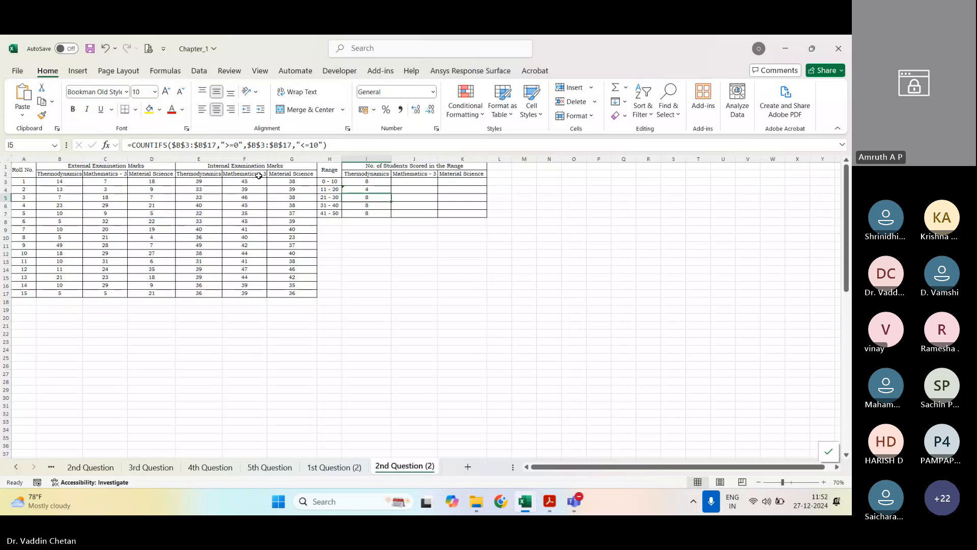
# Step: Change the I5 COUNTIFS criteria for the 21 - 30 range to ">20" and "<=30"
pyautogui.press('F2')
pyautogui.press('Left')
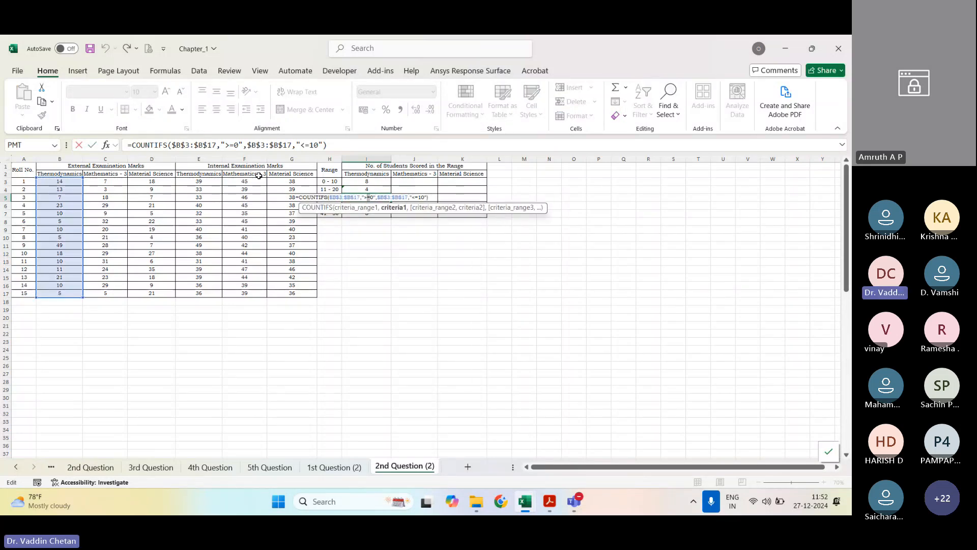
pyautogui.press('Delete')
pyautogui.press('Delete')
pyautogui.write('20')
pyautogui.press('Right')
pyautogui.press('Right')
pyautogui.press('Right')
pyautogui.press('Right')
pyautogui.press('Right')
pyautogui.press('Right')
pyautogui.press('Right')
pyautogui.press('Right')
pyautogui.press('Right')
pyautogui.press('Right')
pyautogui.press('Right')
pyautogui.press('Right')
pyautogui.press('Right')
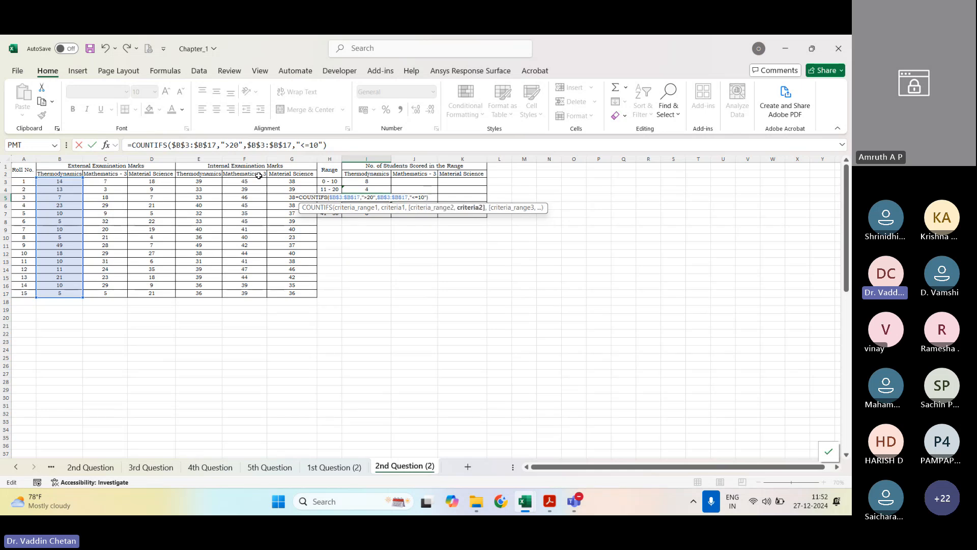
pyautogui.press('Return')
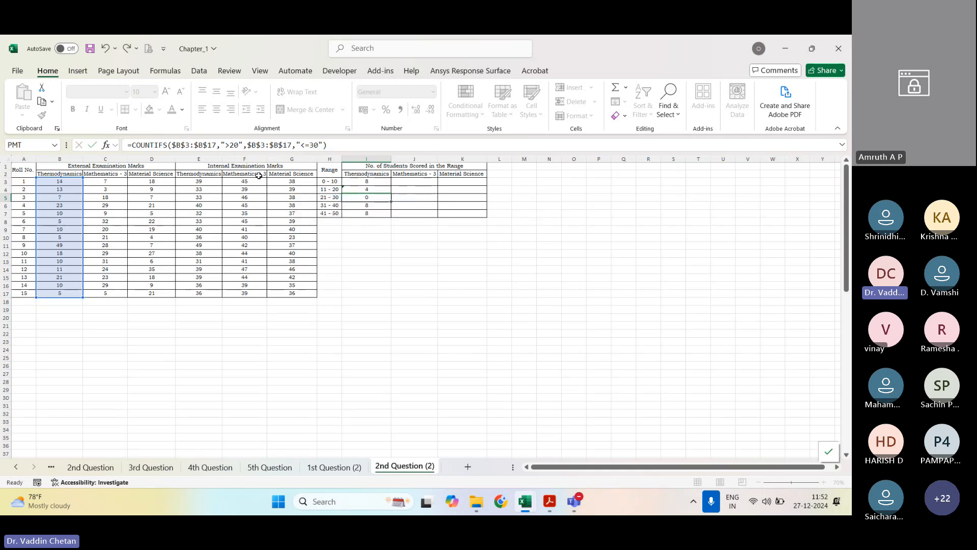
# Step: Adapt the I6 COUNTIFS criteria to the 31 - 40 marks range, with ">30" as the first criterion
pyautogui.press('F2')
pyautogui.press('Left')
pyautogui.press('Left')
pyautogui.press('Left')
pyautogui.press('Left')
pyautogui.press('Left')
pyautogui.press('Left')
pyautogui.press('Left')
pyautogui.press('Left')
pyautogui.press('Left')
pyautogui.press('Left')
pyautogui.press('Left')
pyautogui.press('Left')
pyautogui.press('Left')
pyautogui.press('Left')
pyautogui.press('Left')
pyautogui.press('Left')
pyautogui.press('Left')
pyautogui.press('Left')
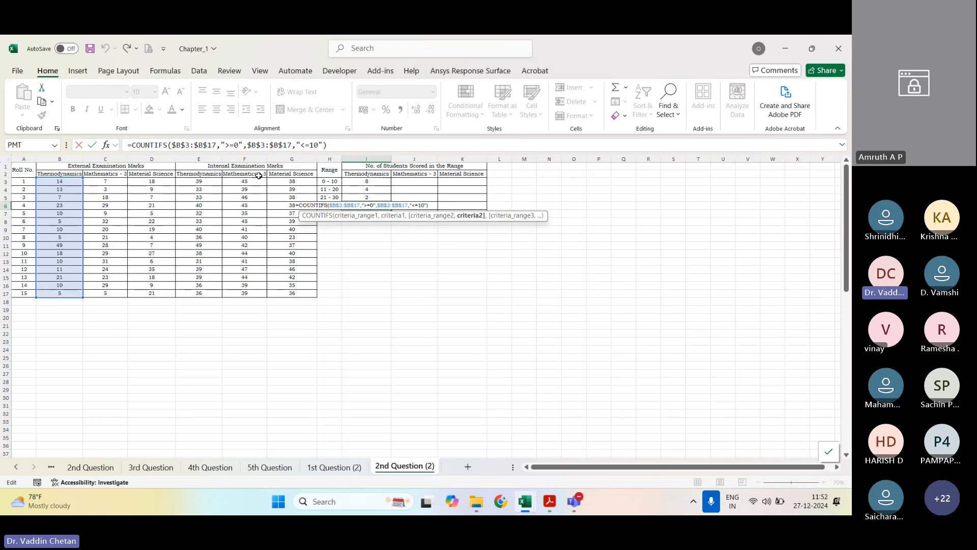
pyautogui.press('Left')
pyautogui.press('Delete')
pyautogui.write('3')
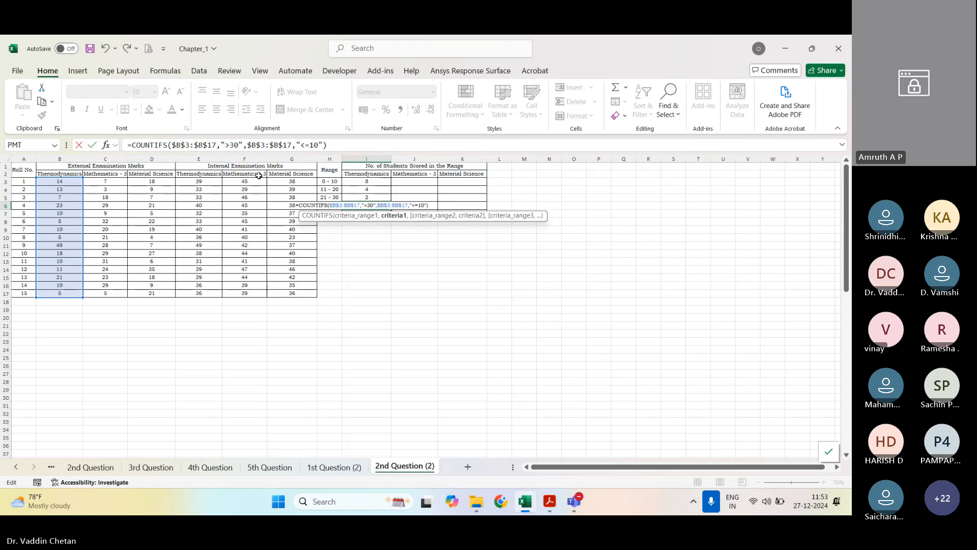
pyautogui.press('Right')
pyautogui.press('Right')
pyautogui.press('Right')
pyautogui.press('Right')
pyautogui.press('Right')
pyautogui.press('Right')
pyautogui.press('Right')
pyautogui.press('Right')
pyautogui.press('Right')
pyautogui.press('Right')
pyautogui.press('Right')
pyautogui.press('Right')
pyautogui.press('Right')
pyautogui.press('Right')
pyautogui.press('Right')
pyautogui.press('Right')
pyautogui.press('Right')
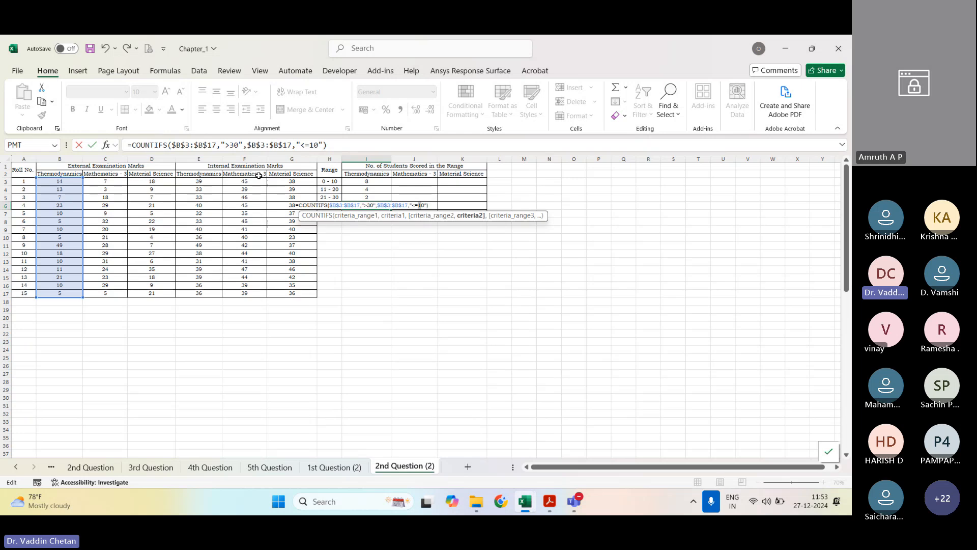
pyautogui.press('Return')
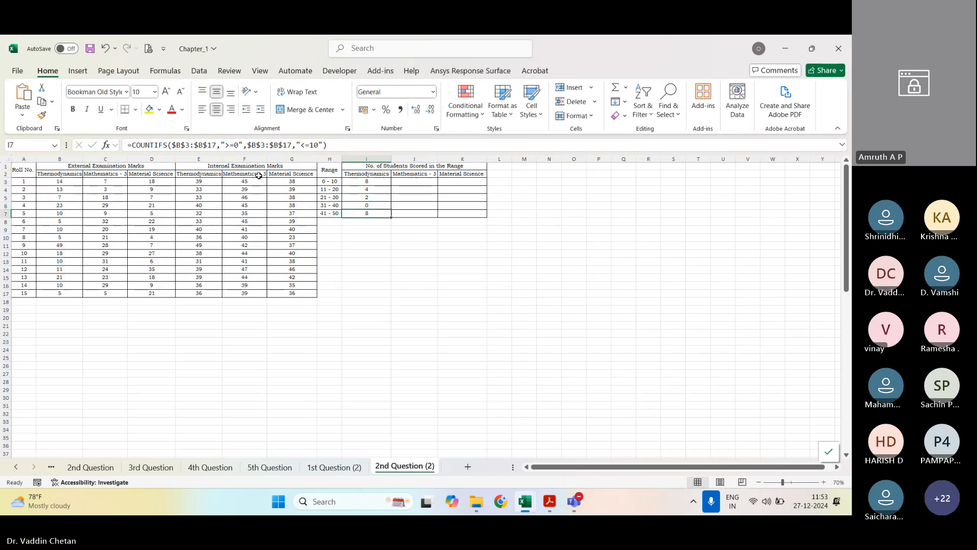
# Step: Change the I7 COUNTIFS criteria for the 41 - 50 range to ">40" and "<=50"
pyautogui.press('F2')
pyautogui.press('Left')
pyautogui.press('Left')
pyautogui.press('Left')
pyautogui.press('Left')
pyautogui.press('Left')
pyautogui.press('Left')
pyautogui.press('Left')
pyautogui.press('Left')
pyautogui.press('Left')
pyautogui.press('Left')
pyautogui.press('Left')
pyautogui.press('Left')
pyautogui.press('Left')
pyautogui.press('Left')
pyautogui.press('Left')
pyautogui.press('Left')
pyautogui.press('Left')
pyautogui.press('Left')
pyautogui.press('Left')
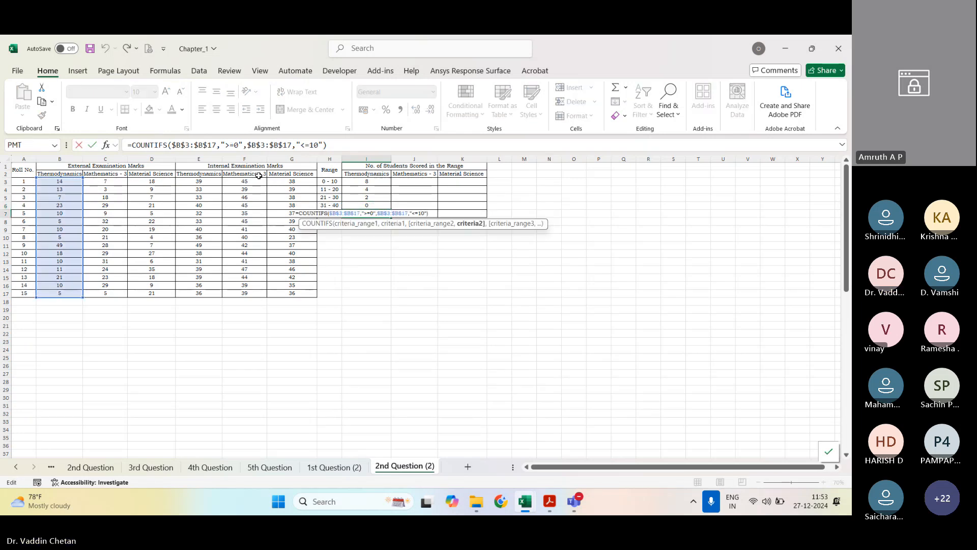
pyautogui.press('BackSpace')
pyautogui.press('BackSpace')
pyautogui.write('40')
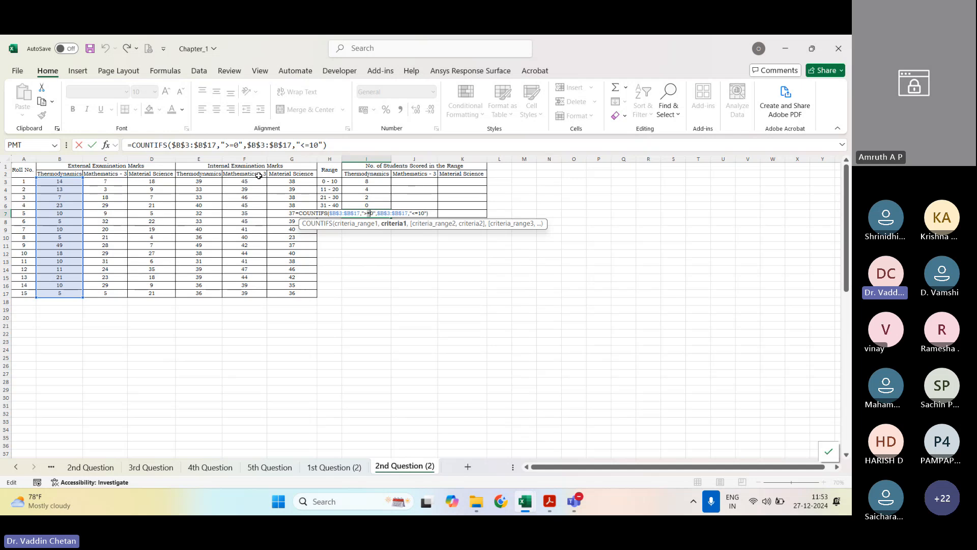
pyautogui.press('Right')
pyautogui.press('Right')
pyautogui.press('Right')
pyautogui.press('Right')
pyautogui.press('Right')
pyautogui.press('Right')
pyautogui.press('Right')
pyautogui.press('Right')
pyautogui.press('Right')
pyautogui.press('Right')
pyautogui.press('Right')
pyautogui.press('Right')
pyautogui.press('Right')
pyautogui.press('Right')
pyautogui.press('Right')
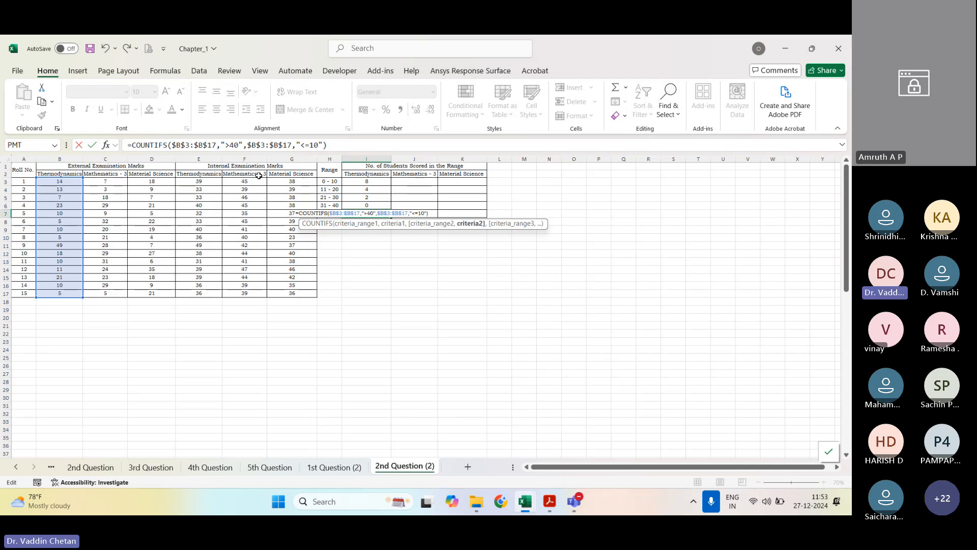
pyautogui.press('Delete')
pyautogui.write('5')
pyautogui.press('Return')
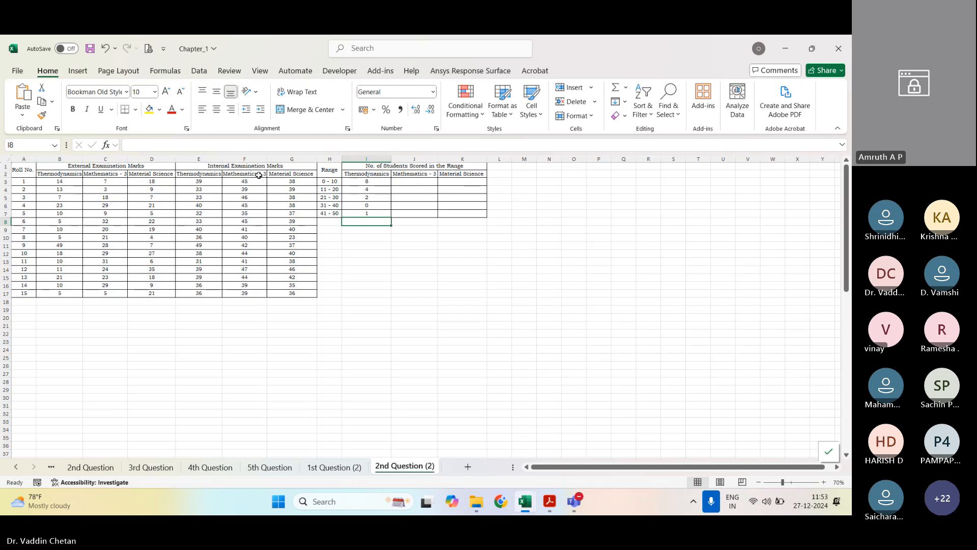
# Step: Review the two range-and-criterion pairs and the absolute references in the I3 COUNTIFS formula
pyautogui.moveTo(374, 182); pyautogui.dragTo(375, 214)
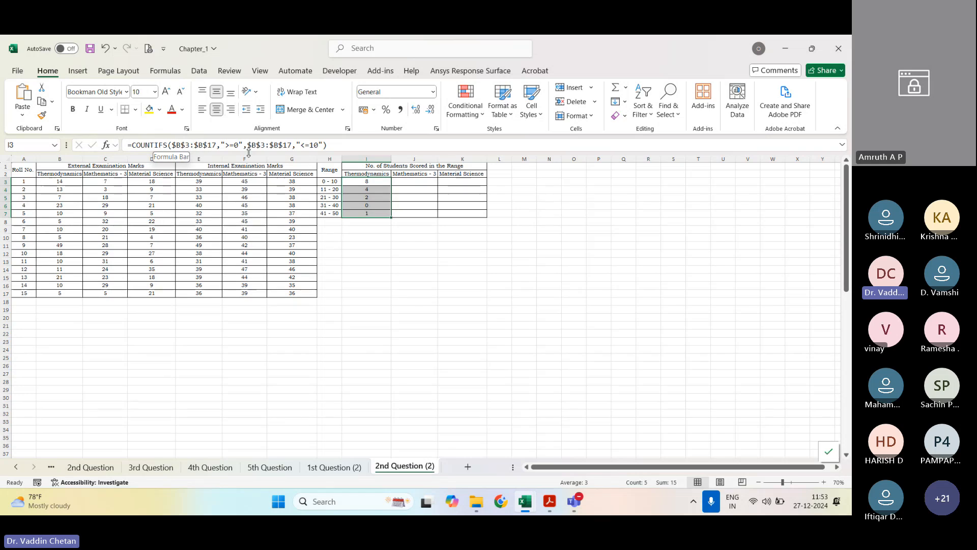
pyautogui.moveTo(244, 145); pyautogui.dragTo(172, 146)
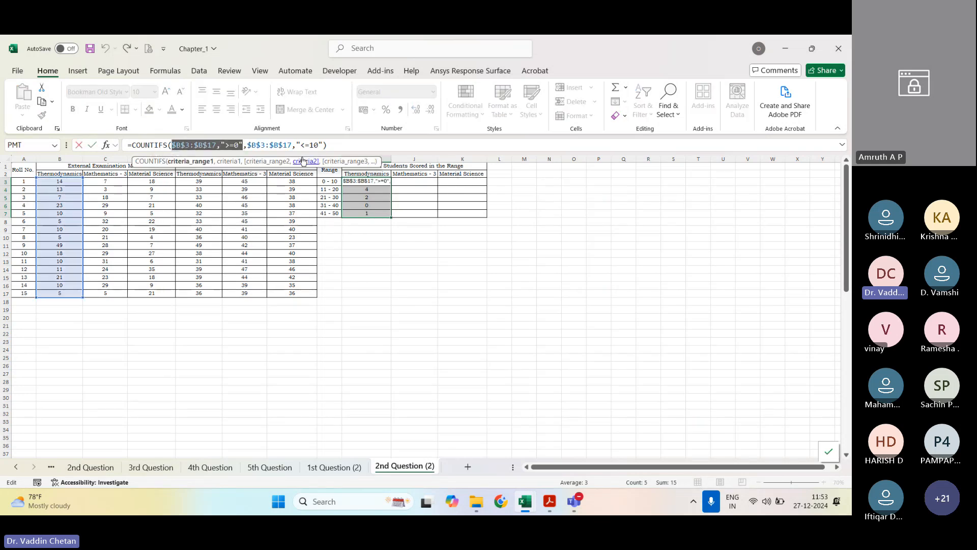
pyautogui.moveTo(325, 146); pyautogui.dragTo(247, 151)
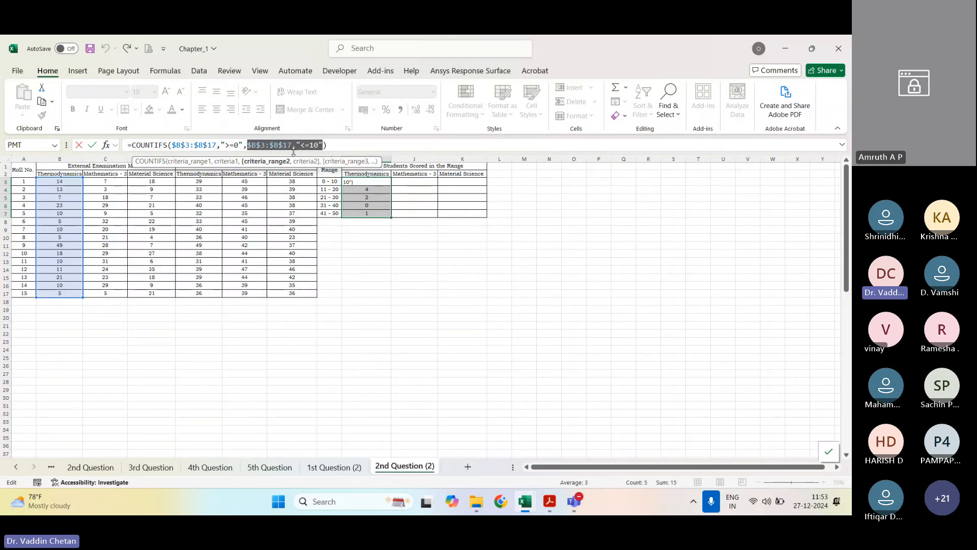
pyautogui.click(478, 273)
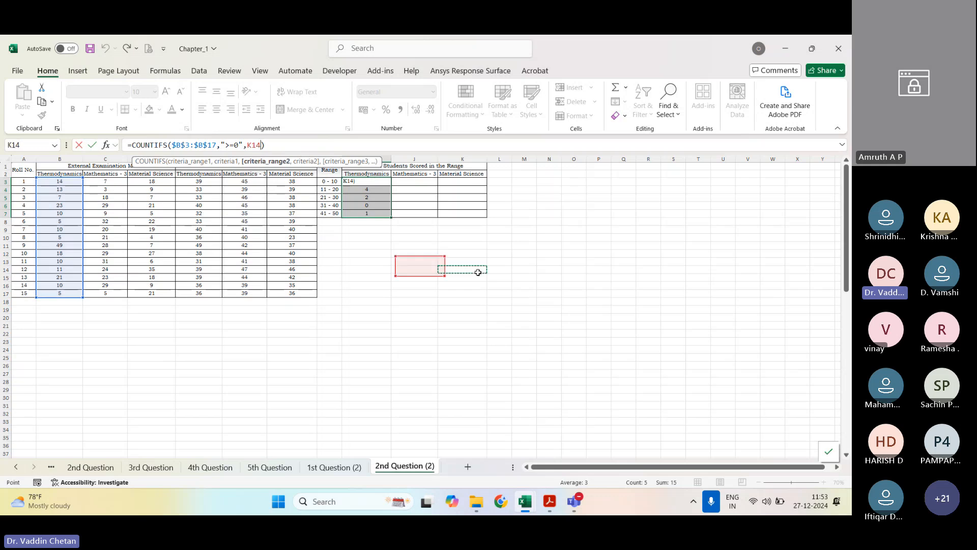
pyautogui.press('Escape')
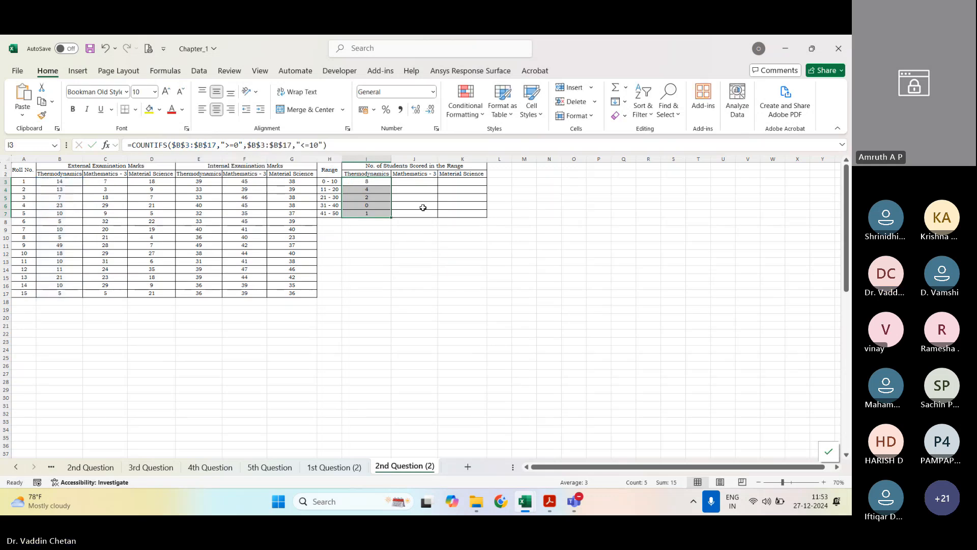
pyautogui.click(418, 248)
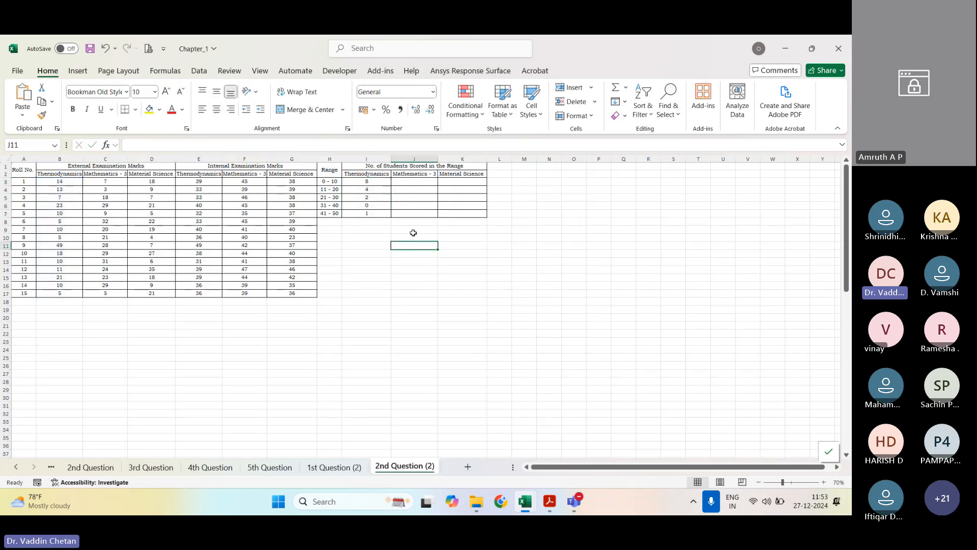
pyautogui.click(414, 182)
pyautogui.click(365, 180)
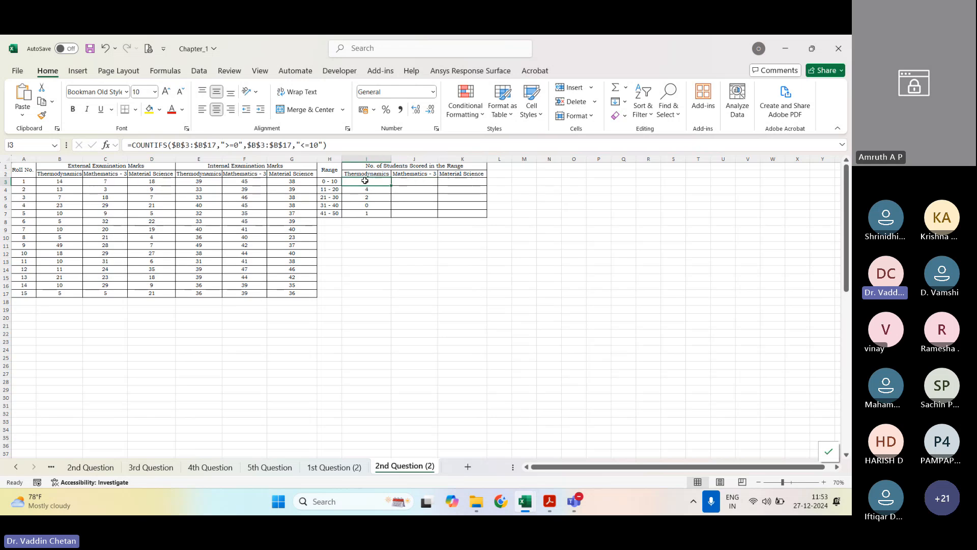
pyautogui.doubleClick(187, 144)
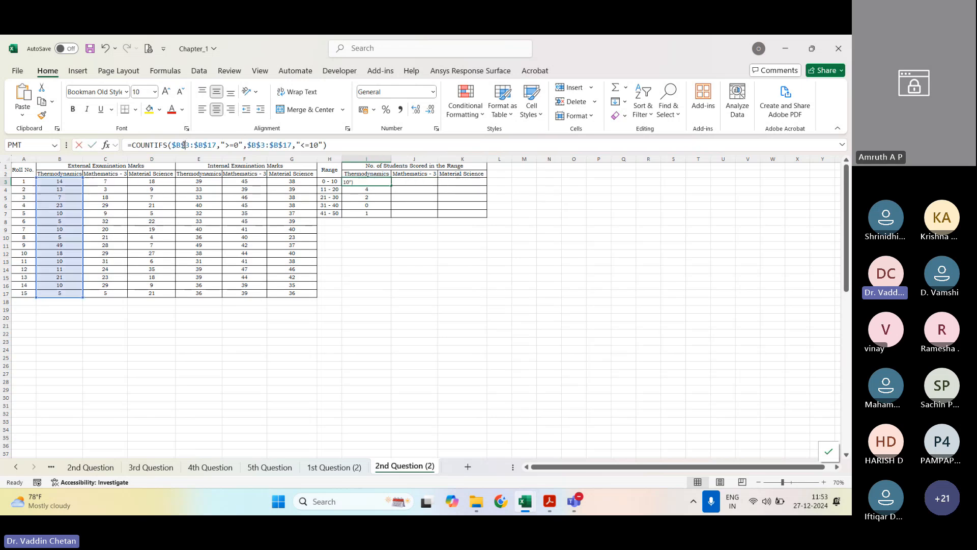
pyautogui.press('Escape')
# Step: Start a COUNTIFS formula in J3 with the external Mathematics - 3 marks C3:C17 and ">=0" as the first criterion
pyautogui.click(414, 182)
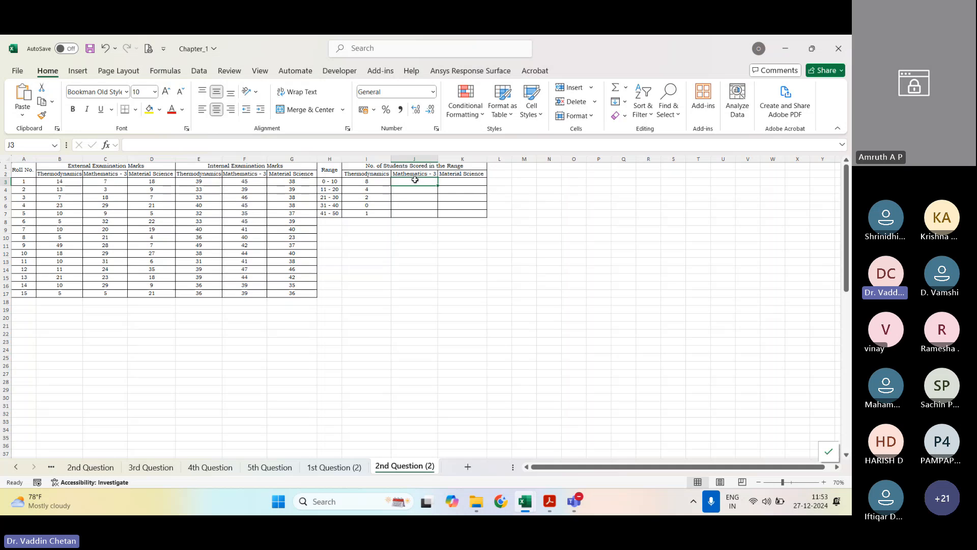
pyautogui.write('=countifs')
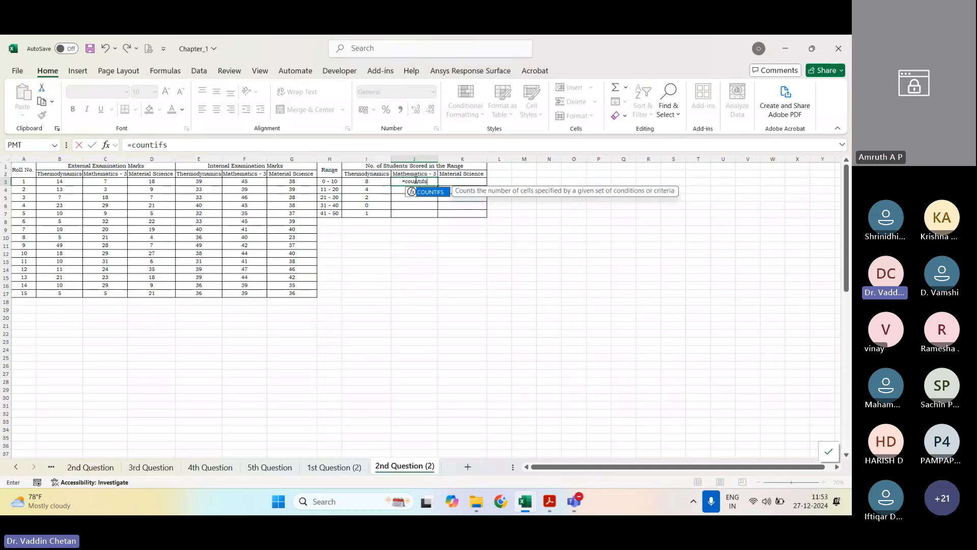
pyautogui.press('Tab')
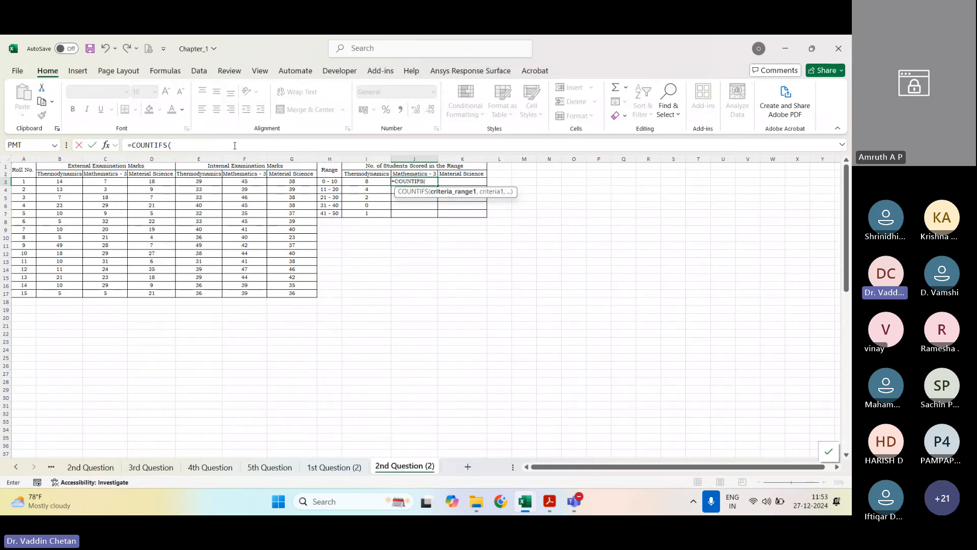
pyautogui.moveTo(99, 182); pyautogui.dragTo(106, 299)
pyautogui.write(',')
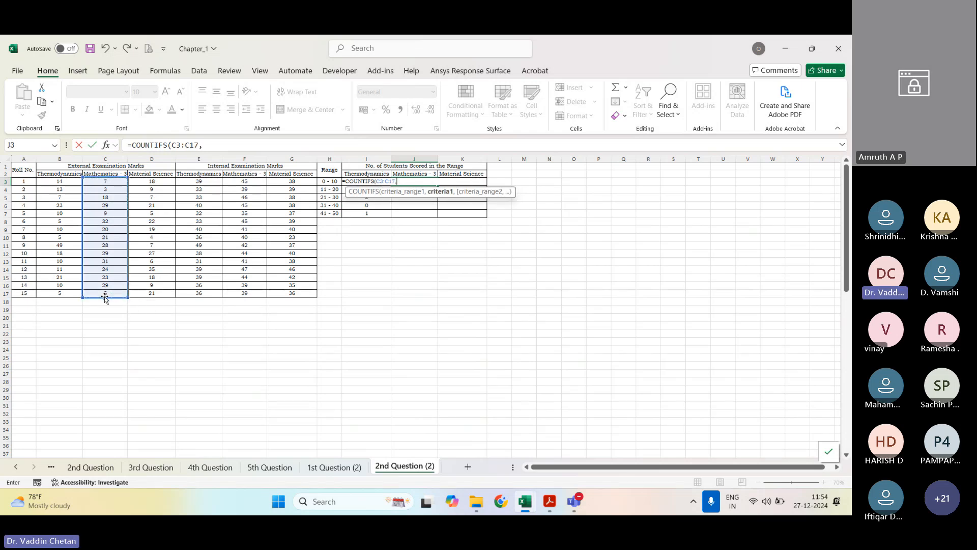
pyautogui.write('">=0",')
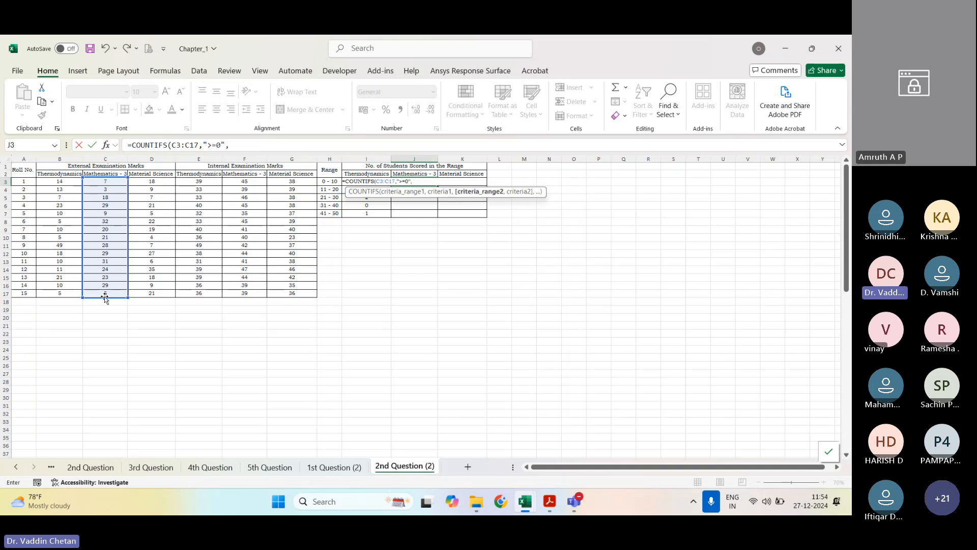
# Step: Complete the J3 COUNTIFS formula with C3:C17 as the second criteria range and "<=10" as its criterion
pyautogui.moveTo(99, 184); pyautogui.dragTo(99, 293)
pyautogui.write(',"')
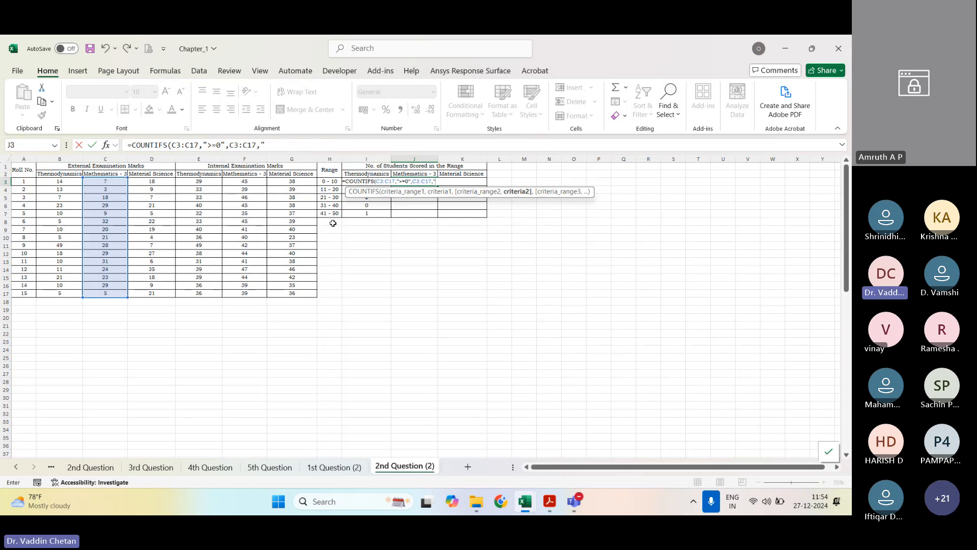
pyautogui.write('<=10")')
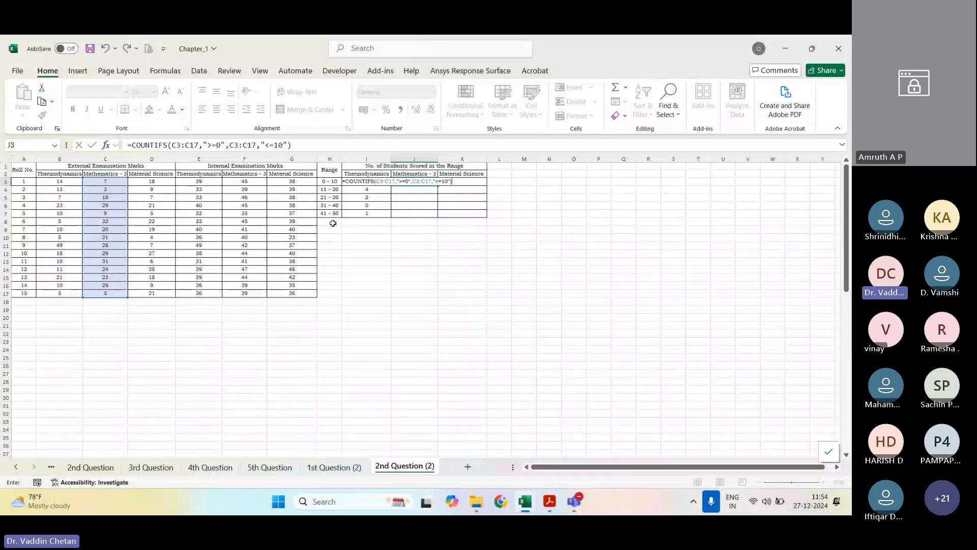
# Step: Make both criteria ranges in the J3 COUNTIFS formula absolute as $C$3:$C$17 and enter the formula
pyautogui.doubleClick(191, 146)
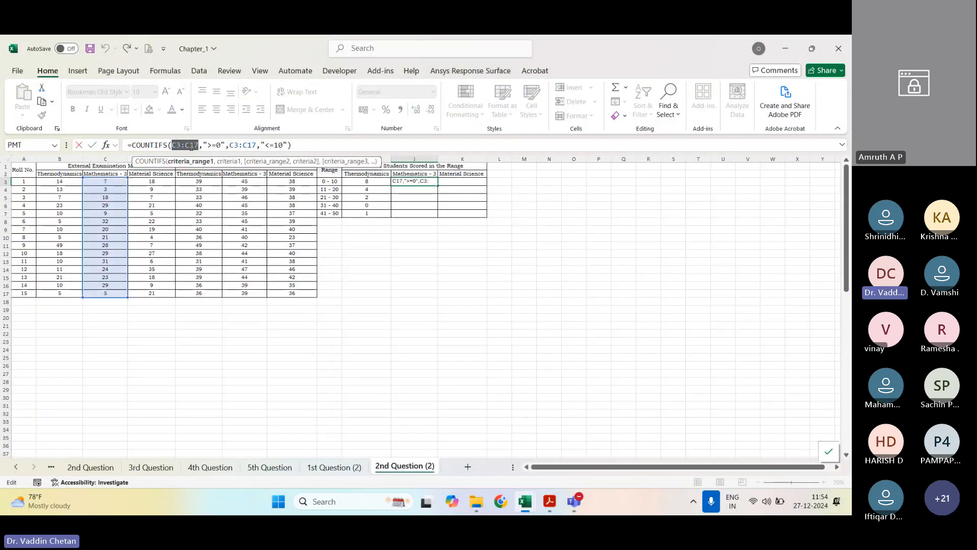
pyautogui.press('F4')
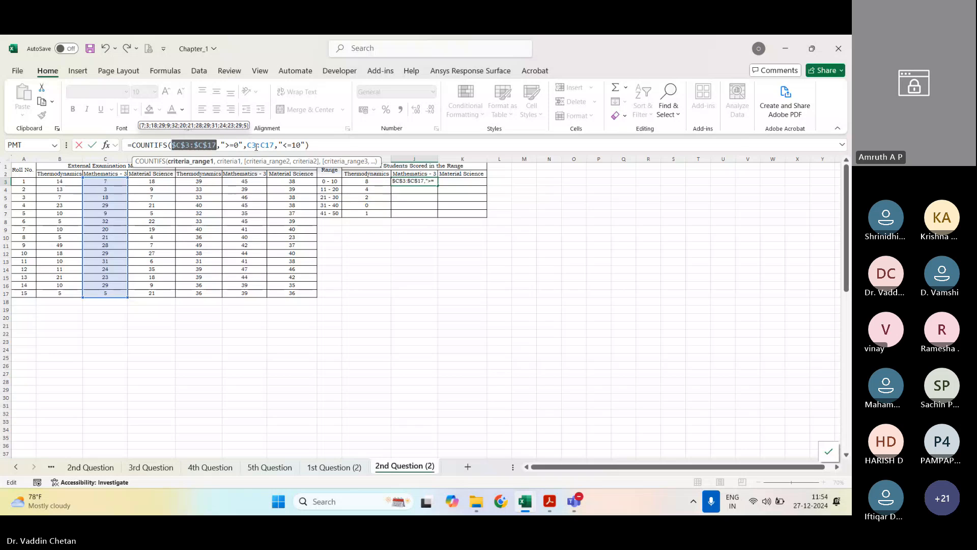
pyautogui.doubleClick(249, 145)
pyautogui.press('F4')
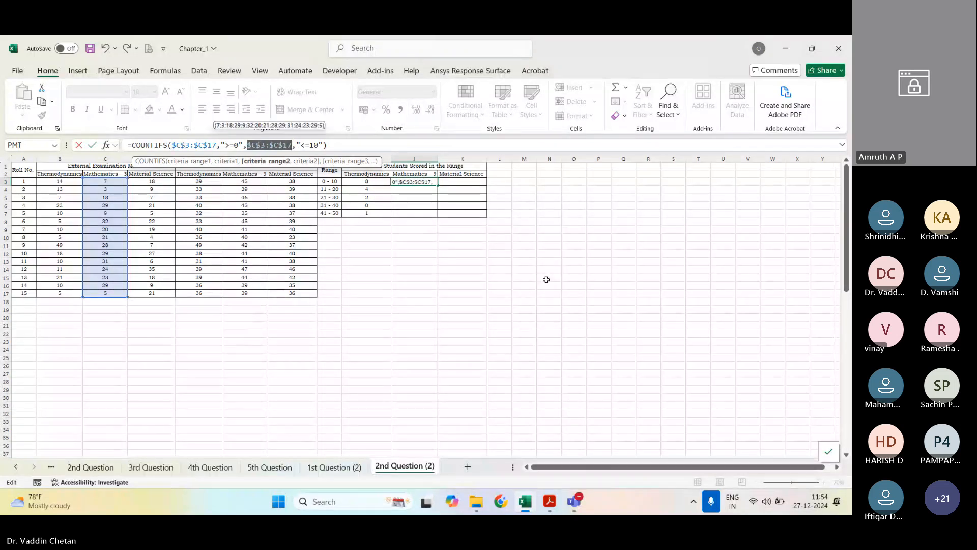
pyautogui.press('Return')
# Step: Fill the J3 COUNTIFS formula down the Mathematics - 3 column through J7
pyautogui.click(422, 182)
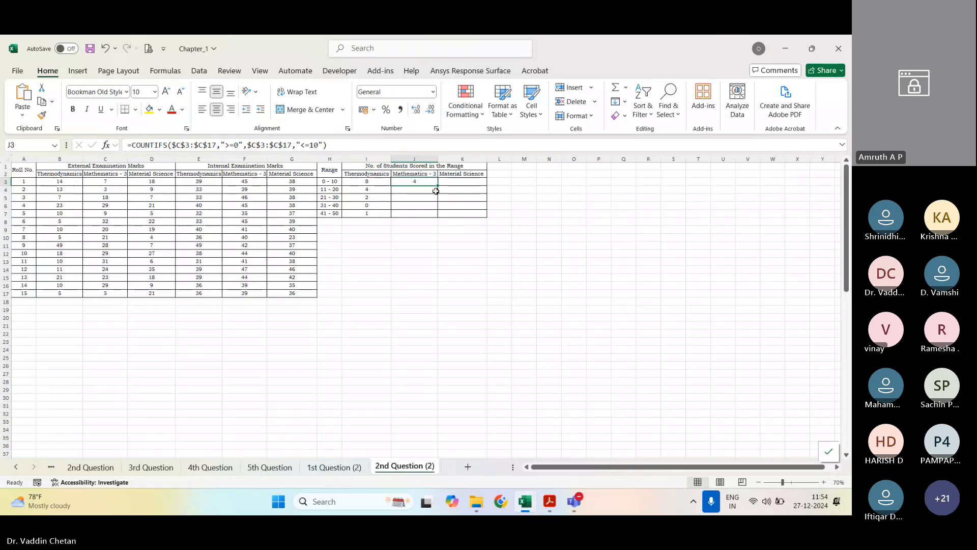
pyautogui.moveTo(437, 185); pyautogui.dragTo(439, 296)
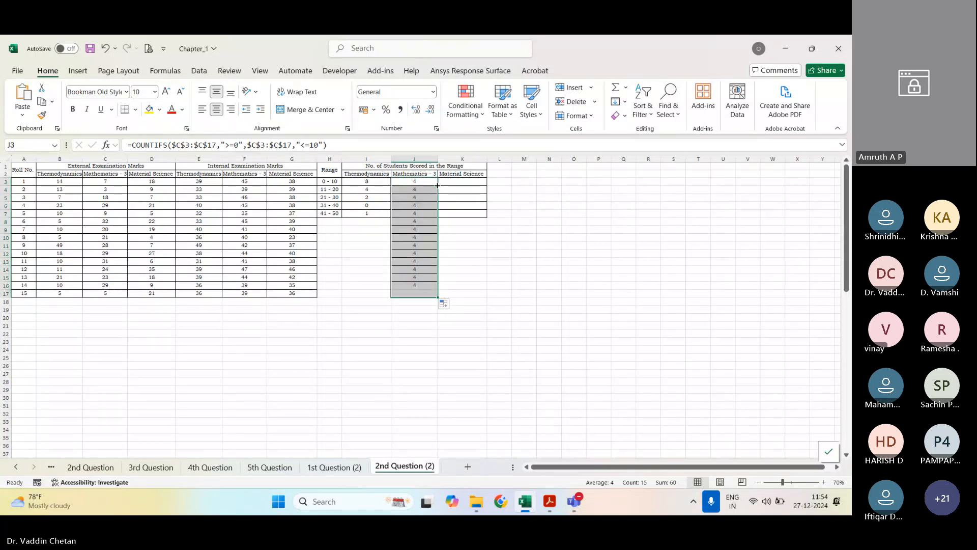
pyautogui.hotkey('ctrl', 'z')
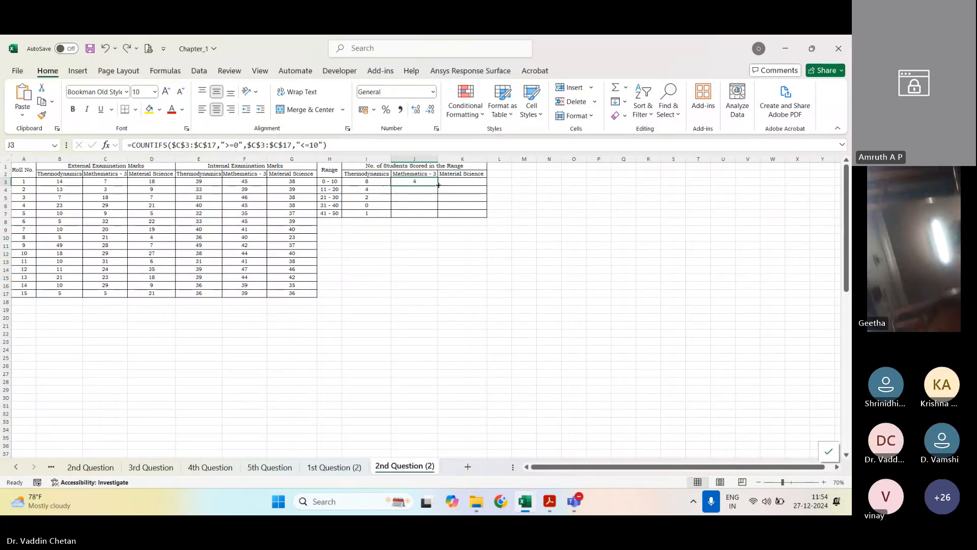
pyautogui.moveTo(437, 185); pyautogui.dragTo(436, 216)
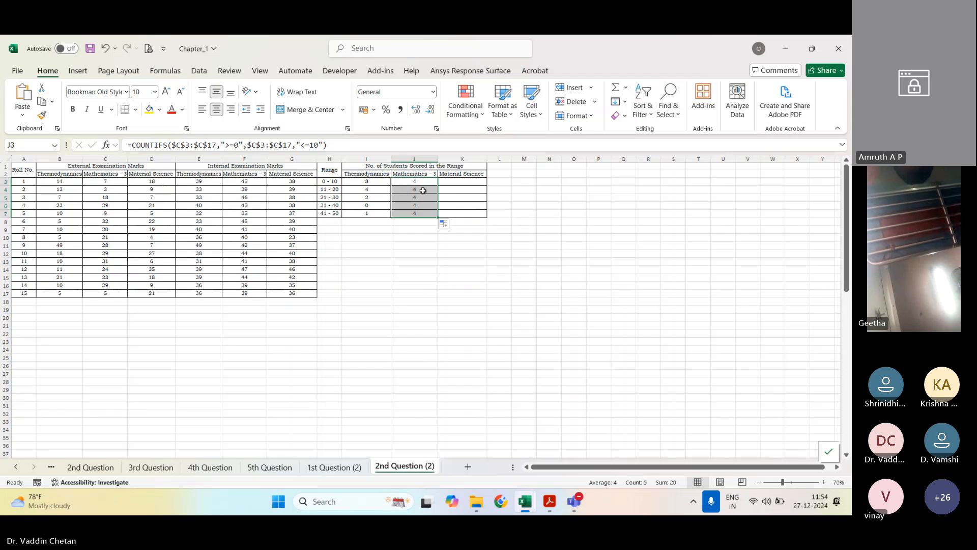
# Step: Change the J4 COUNTIFS criteria for the 11 - 20 range to ">10" and "<=20"
pyautogui.press('Down')
pyautogui.click(231, 145)
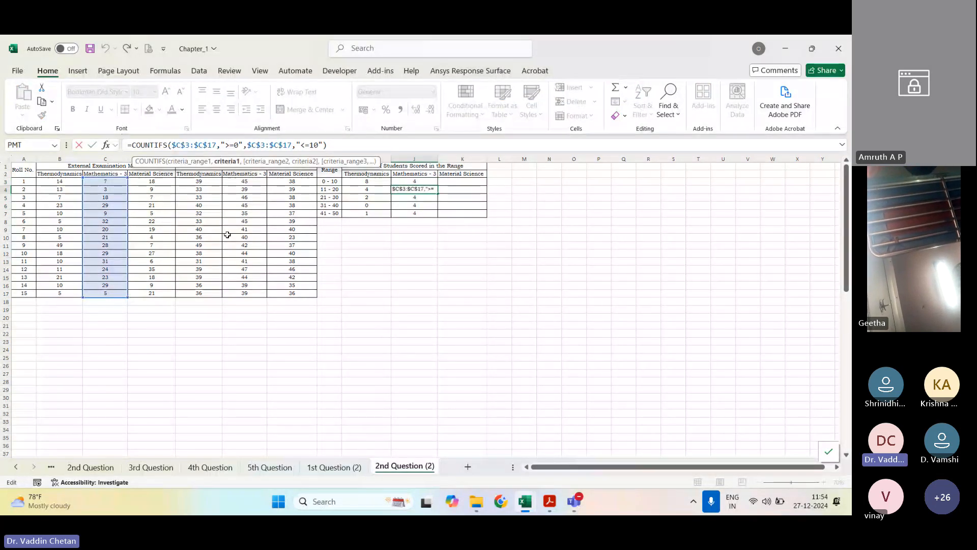
pyautogui.hotkey('shift', 'Right')
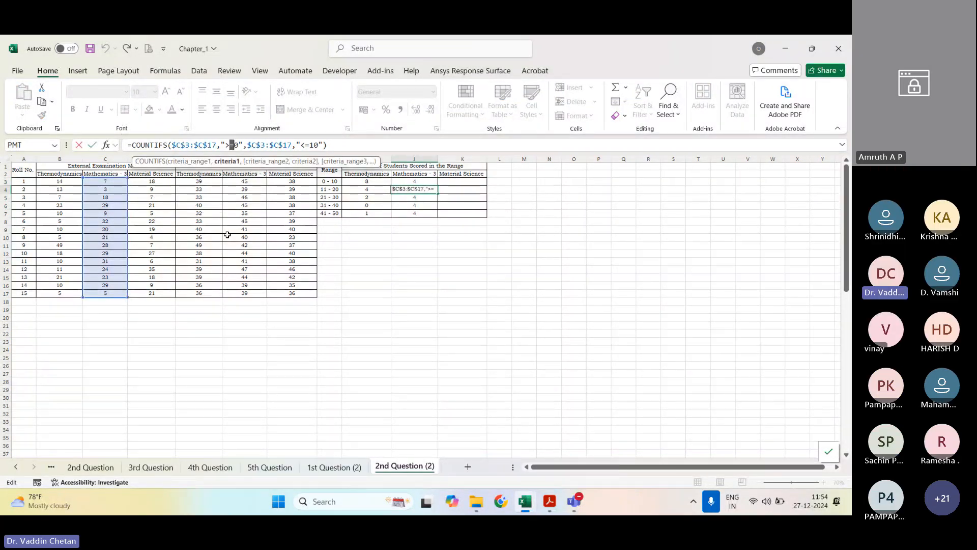
pyautogui.press('Delete')
pyautogui.press('Right')
pyautogui.press('Right')
pyautogui.press('Right')
pyautogui.press('Right')
pyautogui.press('Right')
pyautogui.press('Right')
pyautogui.press('Right')
pyautogui.press('Right')
pyautogui.press('Right')
pyautogui.press('Right')
pyautogui.press('Right')
pyautogui.press('Right')
pyautogui.press('Right')
pyautogui.press('Right')
pyautogui.press('Right')
pyautogui.press('Right')
pyautogui.press('Right')
pyautogui.press('Right')
pyautogui.press('Right')
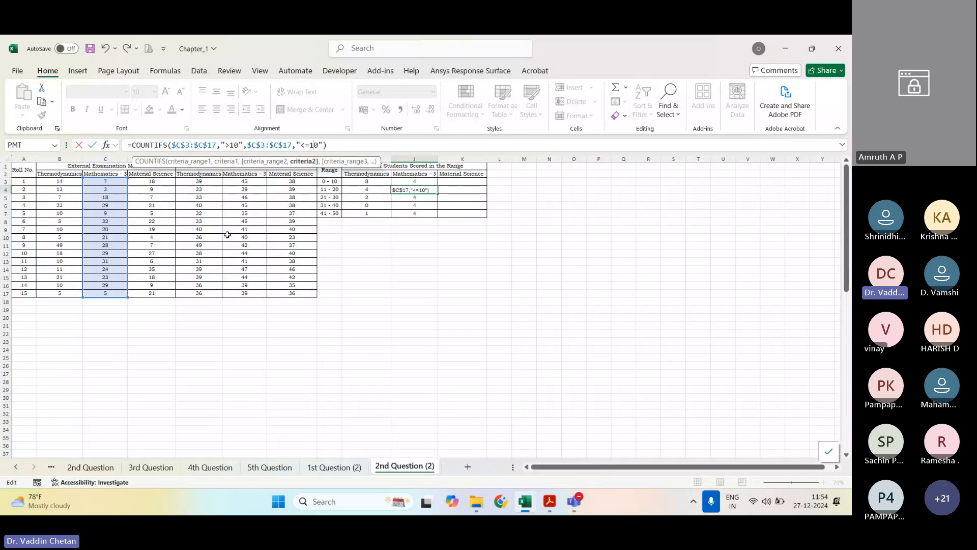
pyautogui.press('BackSpace')
pyautogui.write('2')
pyautogui.press('Return')
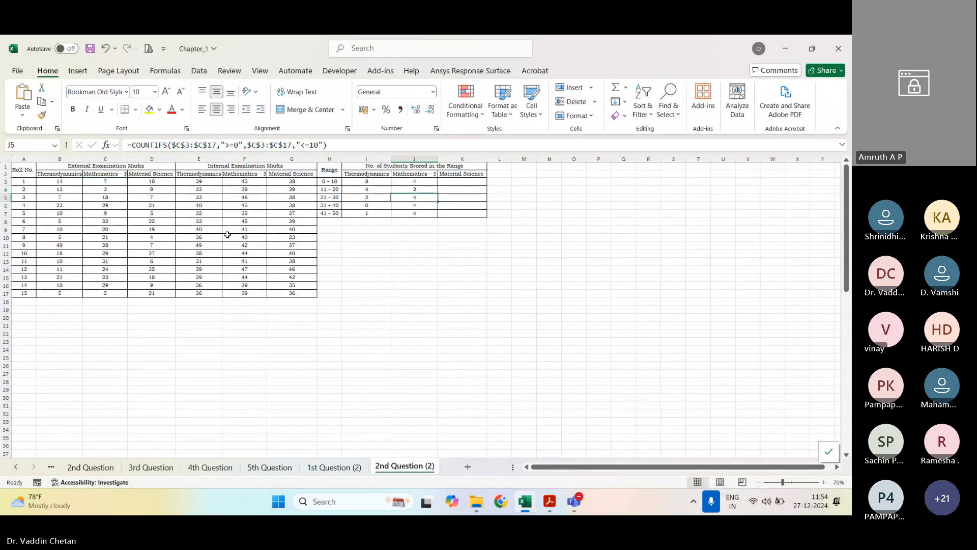
# Step: Change the J5 COUNTIFS criteria for the 21 - 30 range to ">20" and "<=30"
pyautogui.press('F2')
pyautogui.press('Left')
pyautogui.press('Left')
pyautogui.press('Left')
pyautogui.press('Left')
pyautogui.press('Left')
pyautogui.press('Left')
pyautogui.press('Left')
pyautogui.press('Left')
pyautogui.press('Left')
pyautogui.press('Left')
pyautogui.press('Left')
pyautogui.press('Left')
pyautogui.press('Left')
pyautogui.press('Left')
pyautogui.press('Left')
pyautogui.press('Left')
pyautogui.press('Left')
pyautogui.press('Left')
pyautogui.press('Left')
pyautogui.press('Left')
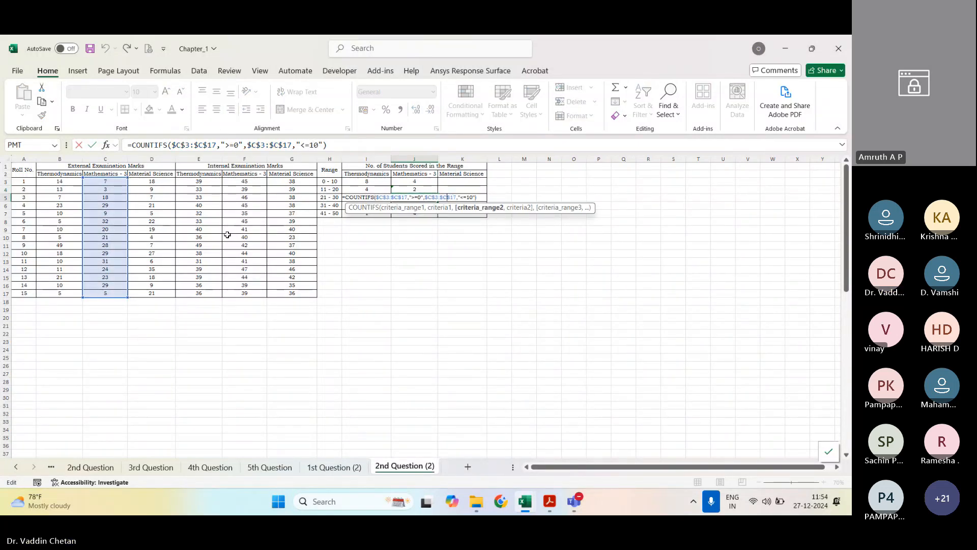
pyautogui.press('BackSpace')
pyautogui.press('BackSpace')
pyautogui.write('20')
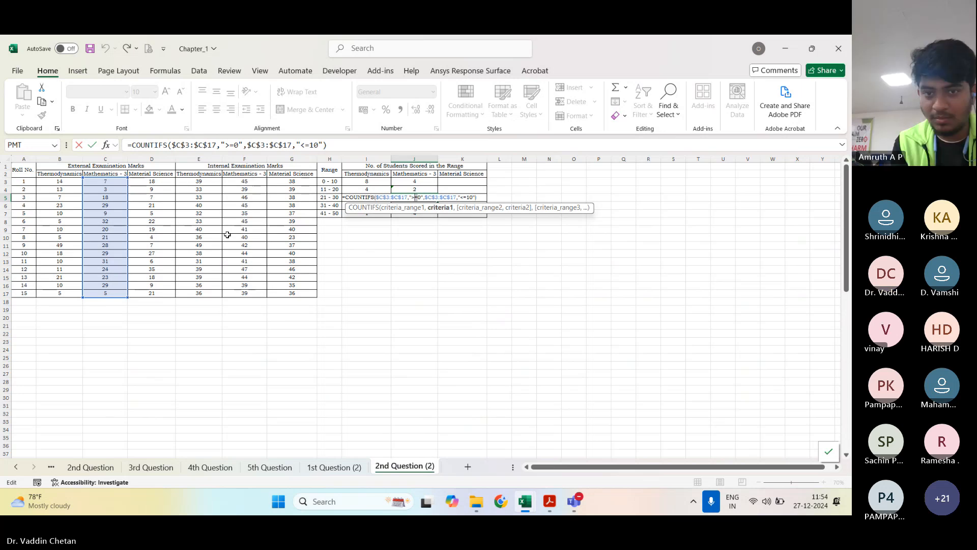
pyautogui.press('Right')
pyautogui.press('Right')
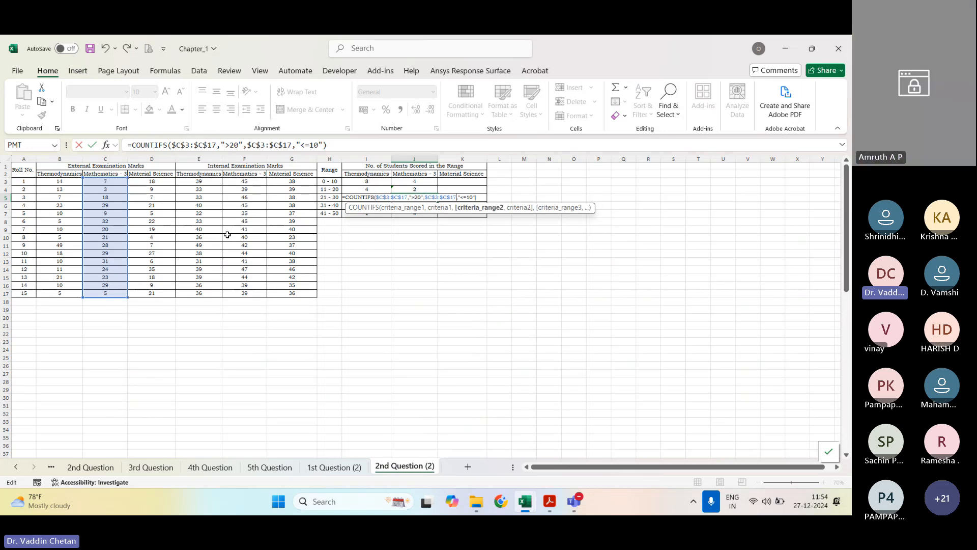
pyautogui.press('Right')
pyautogui.hotkey('shift', 'Right')
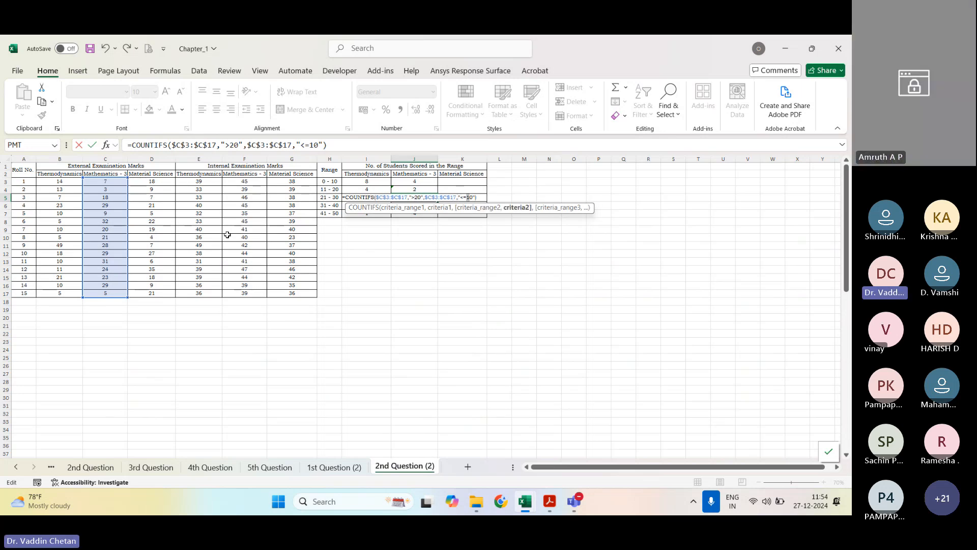
pyautogui.write('3')
pyautogui.press('Return')
# Step: Change the J6 COUNTIFS criteria for the 31 - 40 range to ">30" and "<=40"
pyautogui.press('F2')
pyautogui.press('Left')
pyautogui.press('Left')
pyautogui.press('Left')
pyautogui.press('Left')
pyautogui.press('Left')
pyautogui.press('Left')
pyautogui.press('Left')
pyautogui.press('Left')
pyautogui.press('Left')
pyautogui.press('Left')
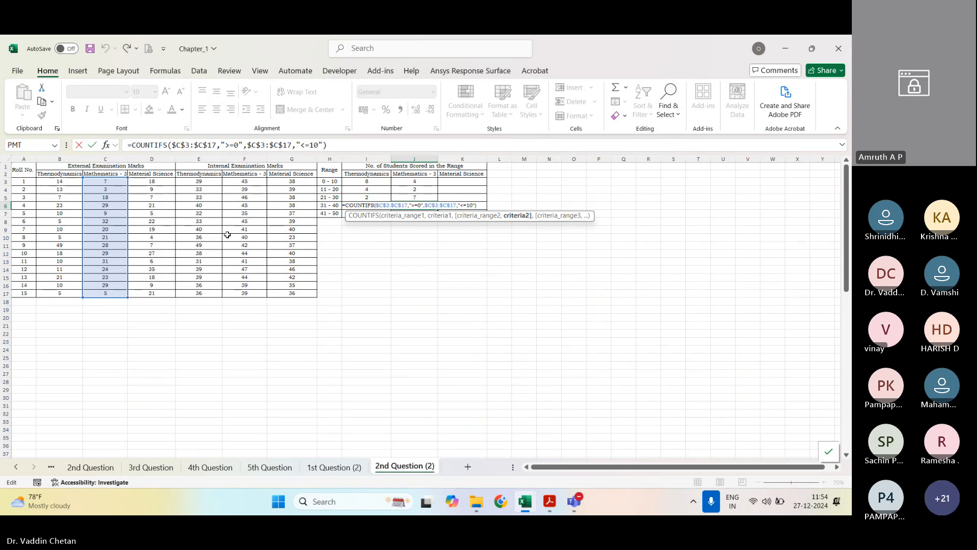
pyautogui.press('Left')
pyautogui.press('Left')
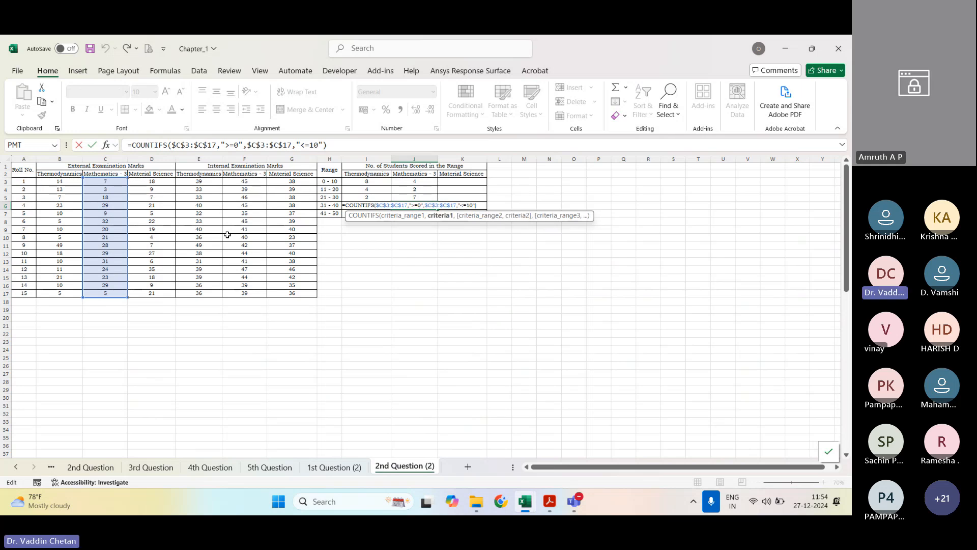
pyautogui.press('Left')
pyautogui.press('Left')
pyautogui.press('Delete')
pyautogui.write('3')
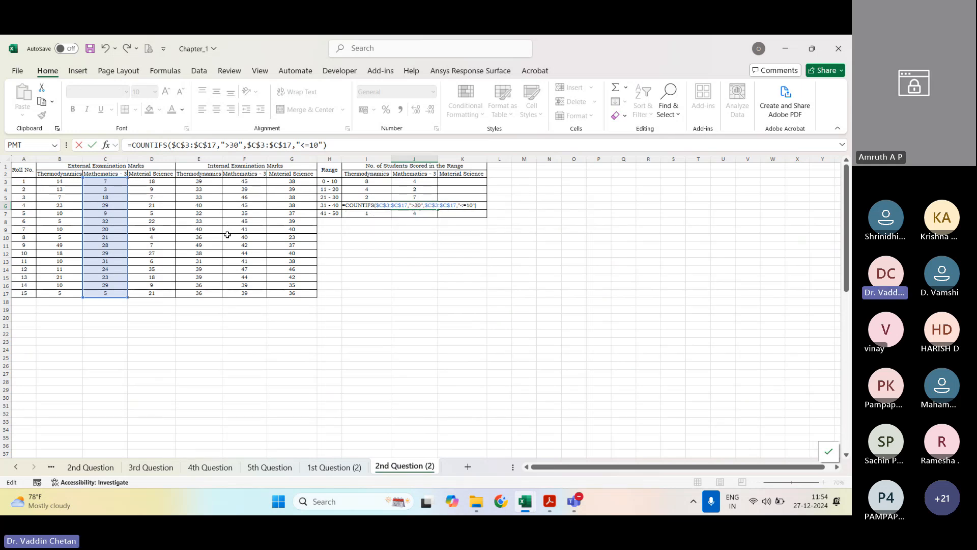
pyautogui.press('Left')
pyautogui.press('Left')
pyautogui.press('Left')
pyautogui.press('Left')
pyautogui.press('Delete')
pyautogui.write('4')
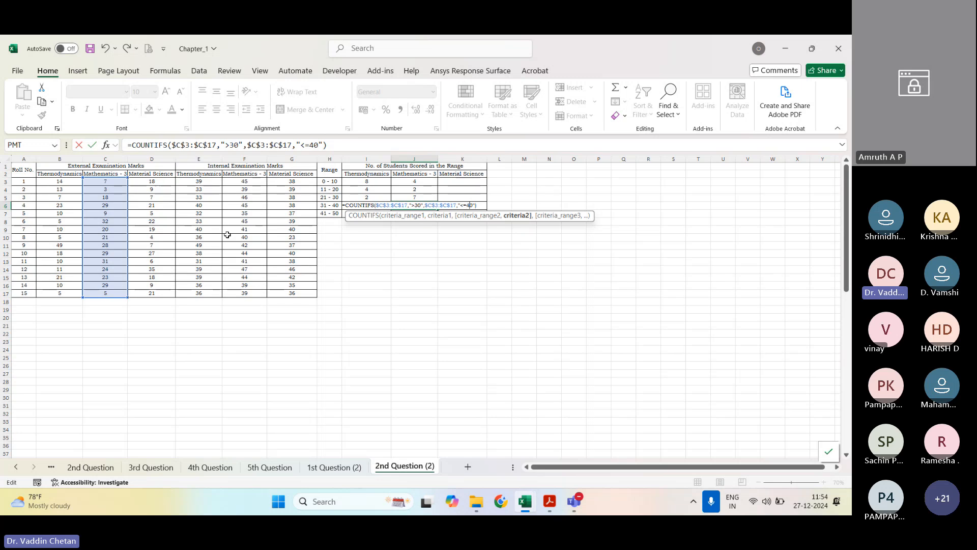
pyautogui.press('Return')
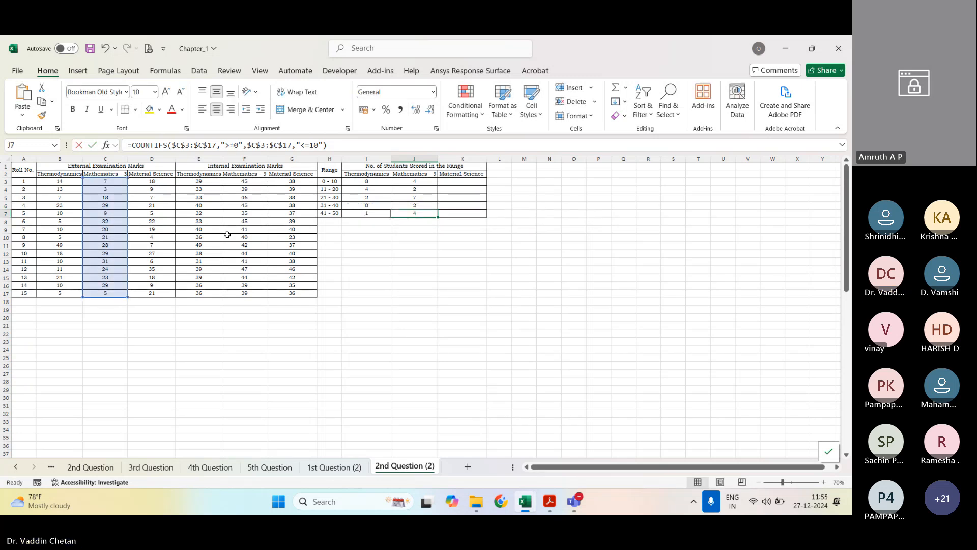
# Step: Adapt the J7 COUNTIFS criteria to the 41 - 50 range, with ">40" as the lower limit
pyautogui.press('F2')
pyautogui.press('Left')
pyautogui.press('Left')
pyautogui.press('Left')
pyautogui.press('Left')
pyautogui.press('Left')
pyautogui.press('Left')
pyautogui.press('Left')
pyautogui.press('Left')
pyautogui.press('Left')
pyautogui.press('Left')
pyautogui.press('Left')
pyautogui.press('Left')
pyautogui.press('Left')
pyautogui.press('Left')
pyautogui.press('Left')
pyautogui.press('Left')
pyautogui.press('Left')
pyautogui.press('Left')
pyautogui.press('Left')
pyautogui.press('Left')
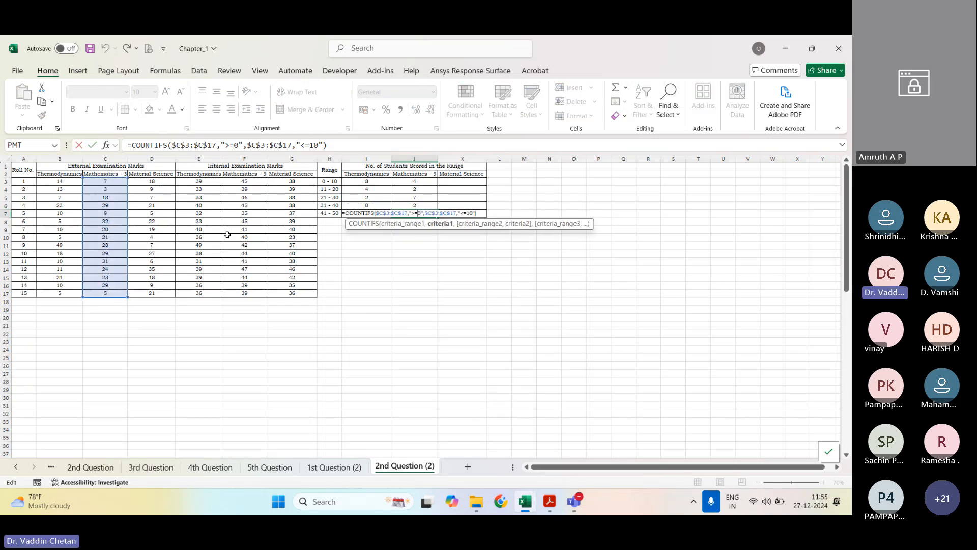
pyautogui.hotkey('ctrl', '4')
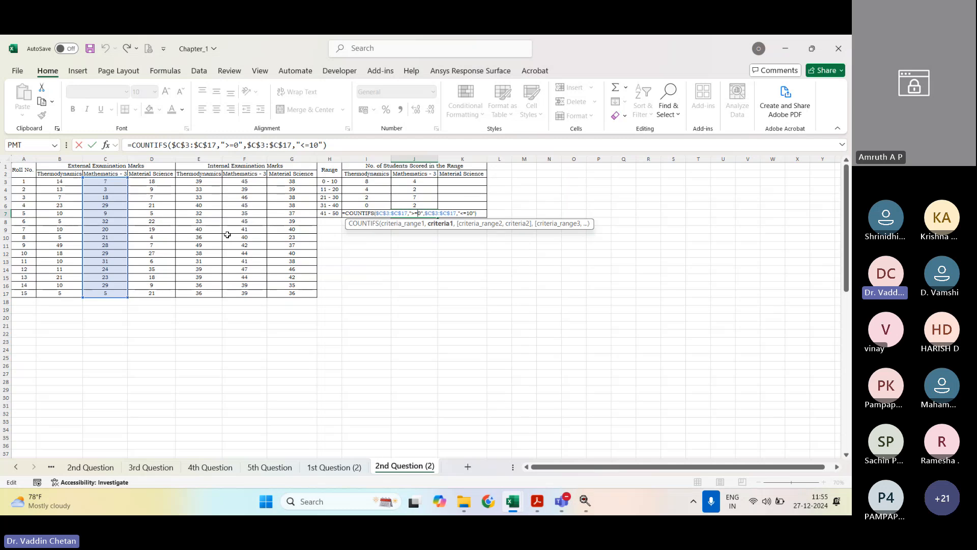
pyautogui.hotkey('shift', 'Left')
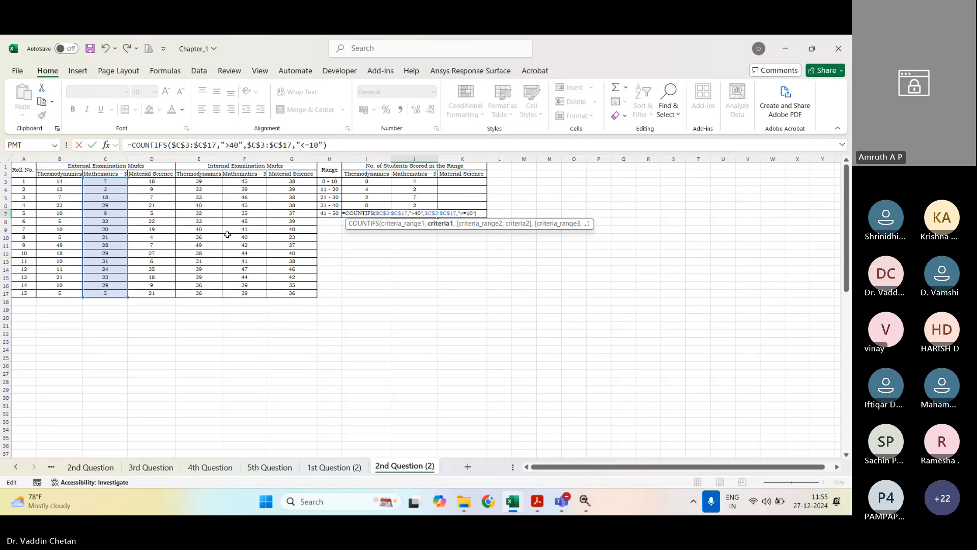
pyautogui.write('4')
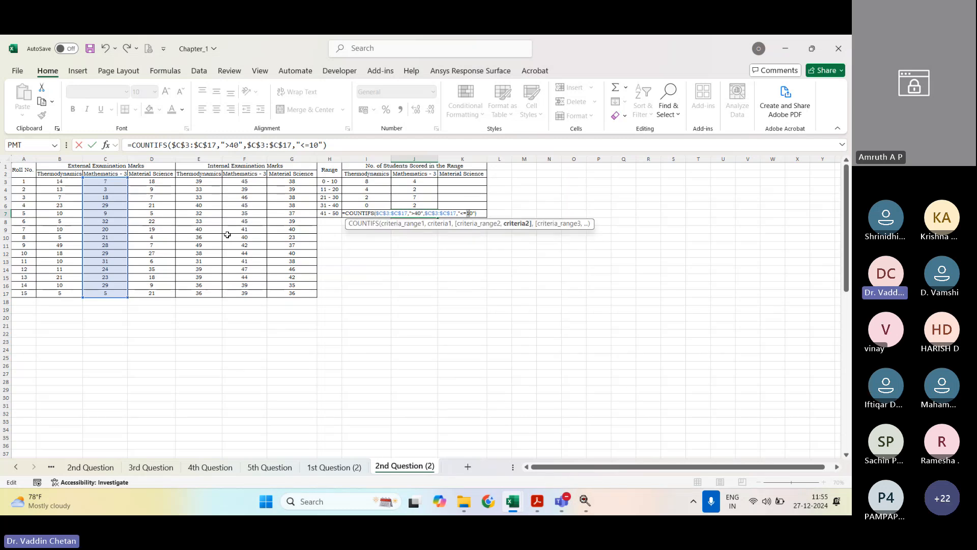
pyautogui.press('Return')
# Step: Start a COUNTIFS formula in K3 with the external Material Science marks D3:D17 as the first criteria range
pyautogui.press('Up')
pyautogui.press('Right')
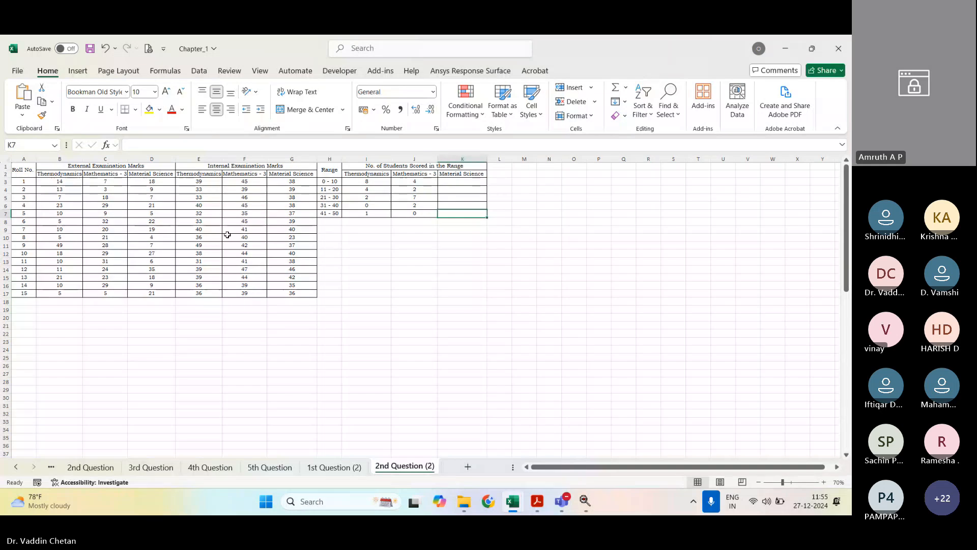
pyautogui.press('Up')
pyautogui.press('Up')
pyautogui.press('Up')
pyautogui.press('Up')
pyautogui.write('=')
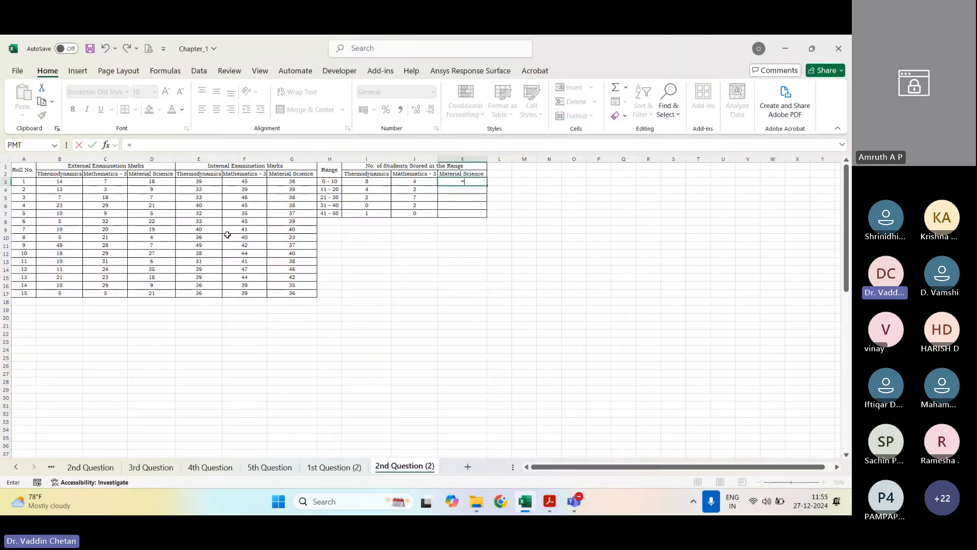
pyautogui.write('countf')
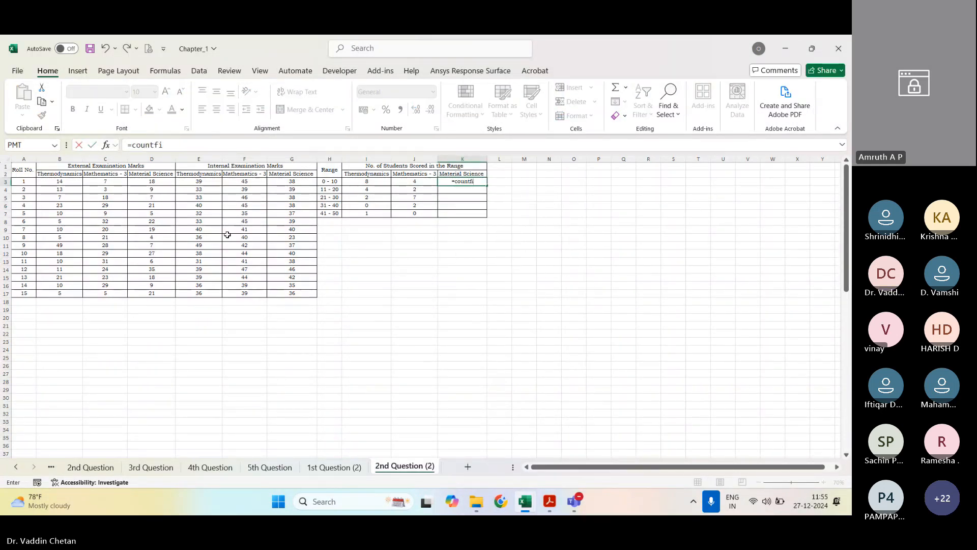
pyautogui.press('BackSpace')
pyautogui.write('ifs')
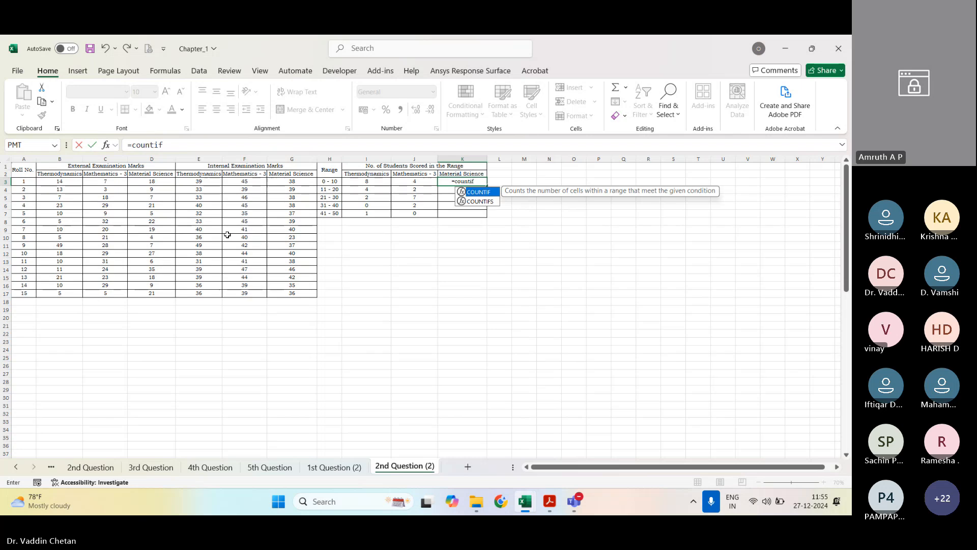
pyautogui.press('Tab')
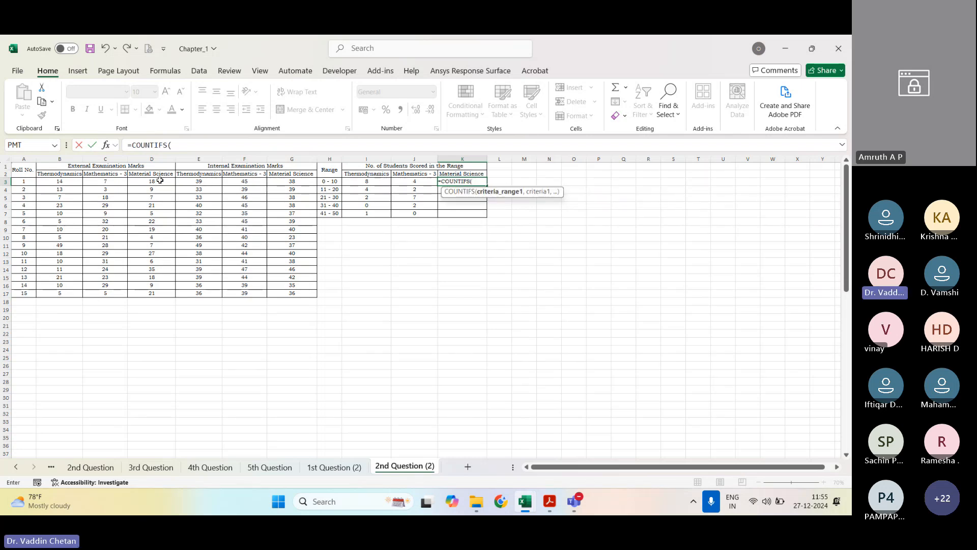
pyautogui.moveTo(149, 181); pyautogui.dragTo(145, 293)
pyautogui.write(',')
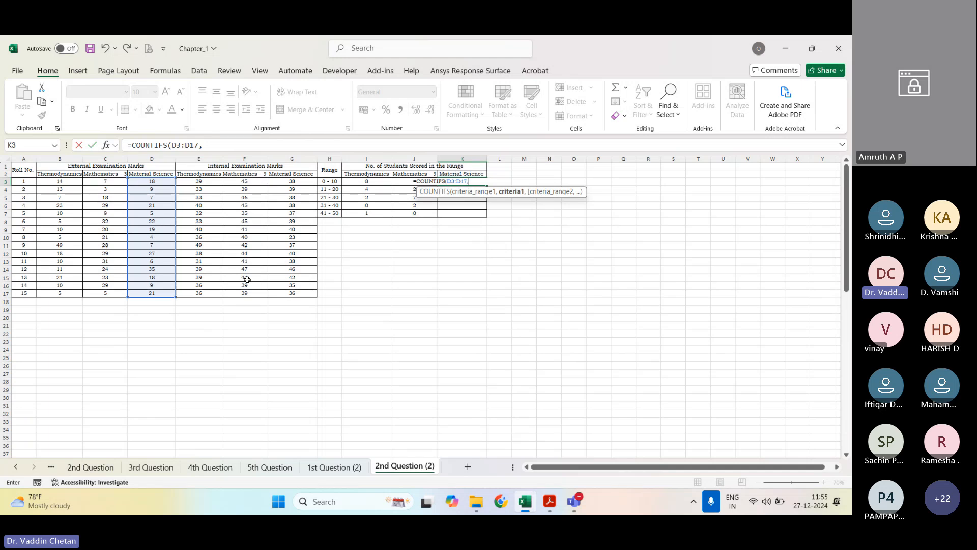
pyautogui.write('"')
# Step: Enter ">=0" as the first criterion of the K3 COUNTIFS formula
pyautogui.press('BackSpace')
pyautogui.press('BackSpace')
pyautogui.write('<')
pyautogui.press('BackSpace')
pyautogui.write('>=0",')
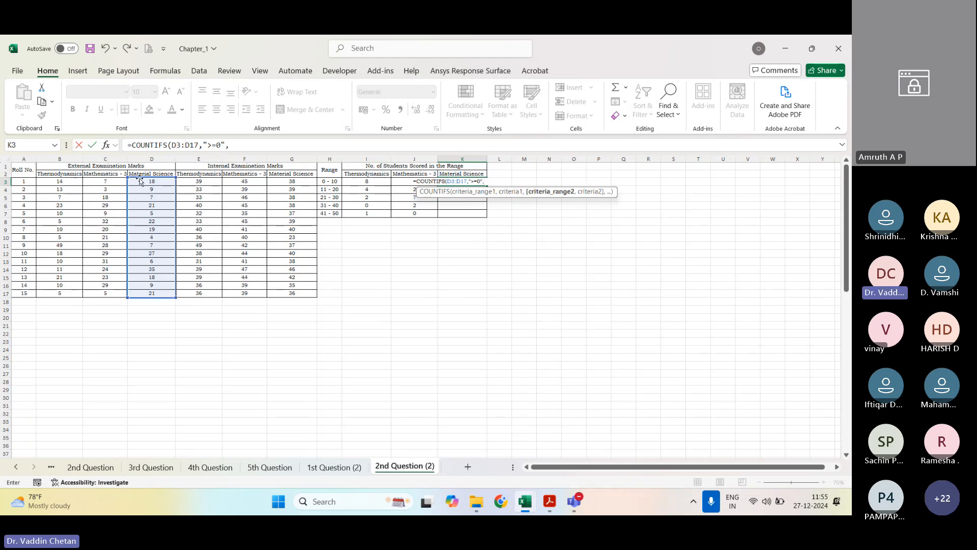
# Step: Complete the K3 COUNTIFS formula with D3:D17 as the second criteria range and "<=10" as its criterion
pyautogui.moveTo(142, 182); pyautogui.dragTo(137, 291)
pyautogui.write(',')
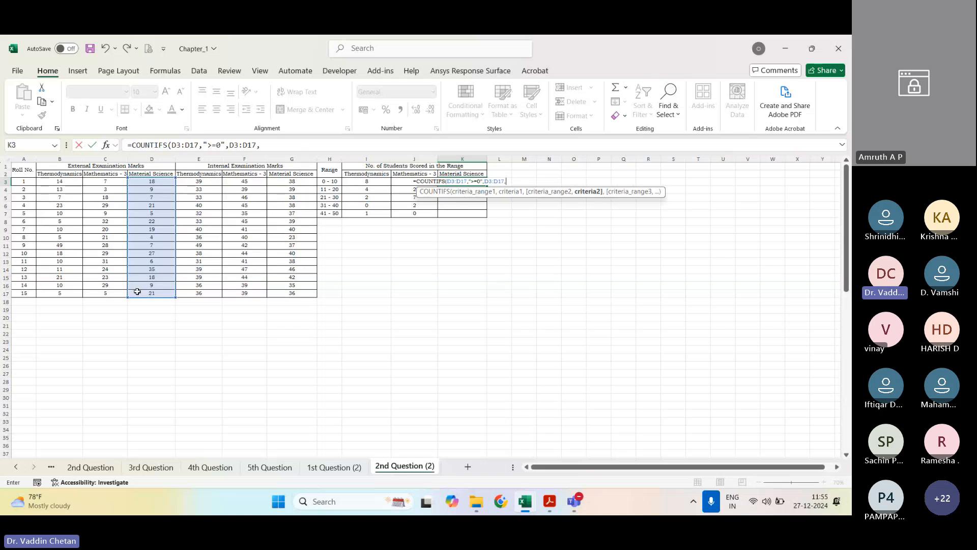
pyautogui.write('"<=10")')
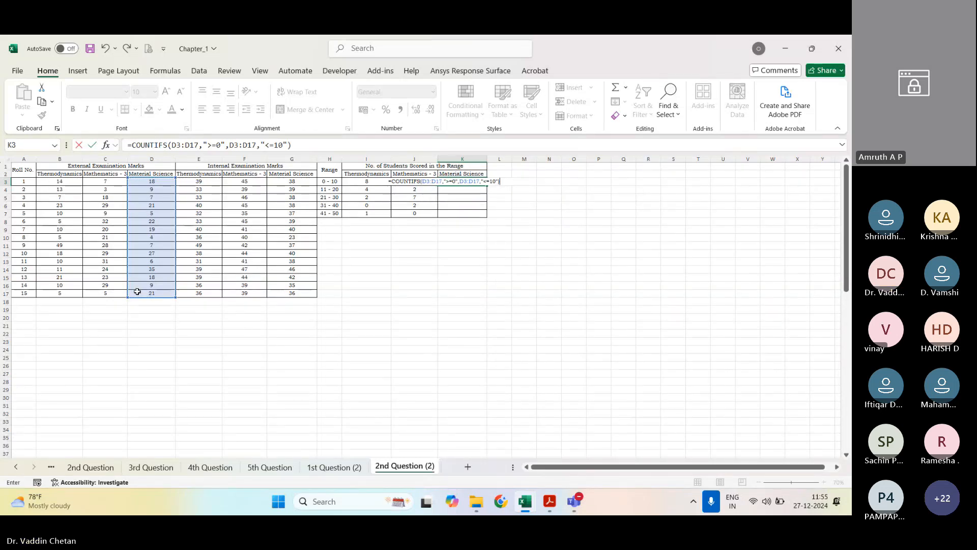
pyautogui.hotkey('ctrl', 'Return')
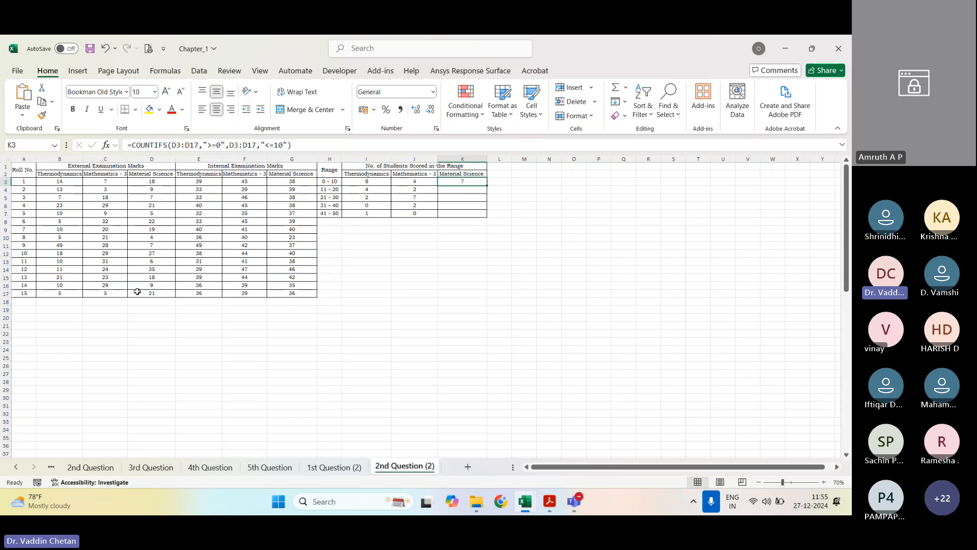
# Step: Make both D3:D17 criteria ranges in the K3 COUNTIFS formula absolute and fill the formula down through K7
pyautogui.doubleClick(180, 145)
pyautogui.press('F4')
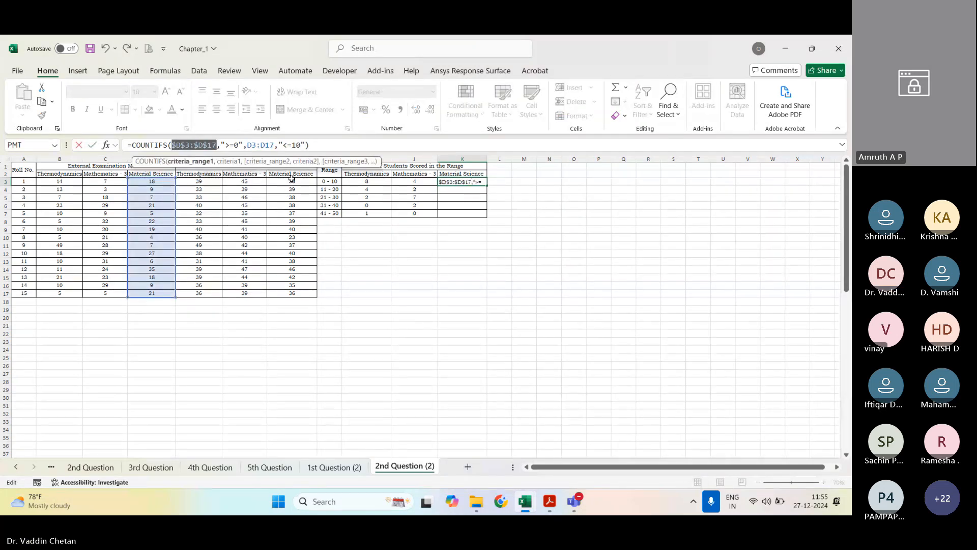
pyautogui.doubleClick(261, 145)
pyautogui.press('F4')
pyautogui.press('Return')
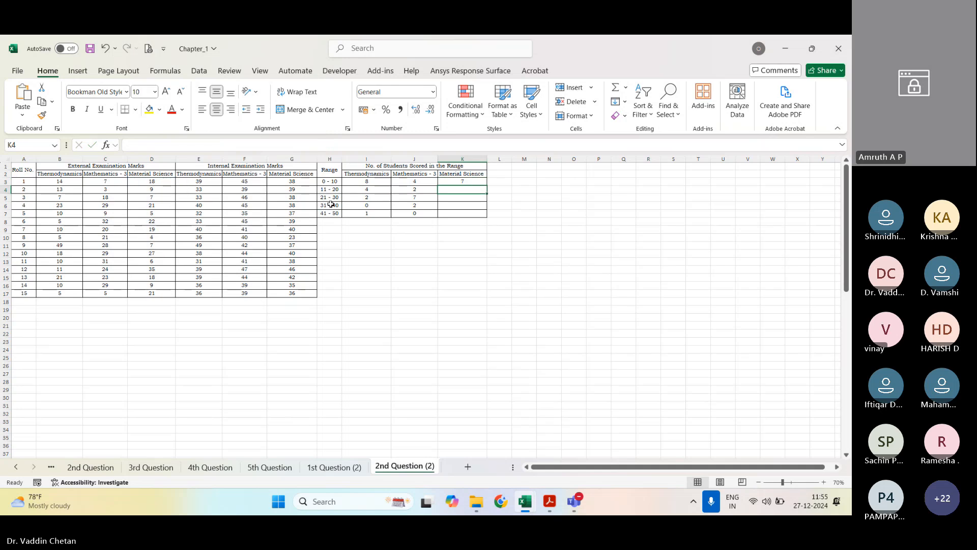
pyautogui.click(473, 183)
pyautogui.moveTo(488, 187)
pyautogui.mouseDown()
pyautogui.moveTo(493, 300)
pyautogui.moveTo(475, 192)
pyautogui.moveTo(486, 184)
pyautogui.moveTo(481, 215)
pyautogui.moveTo(465, 185)
pyautogui.mouseUp()
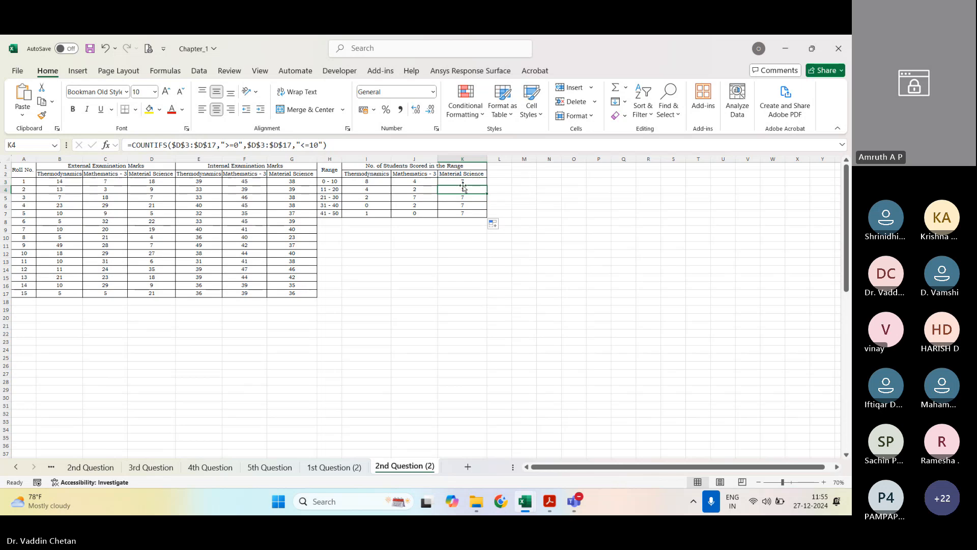
# Step: Adapt the K4 COUNTIFS criteria to the 11 - 20 range, using ">10" and "<=20"
pyautogui.doubleClick(465, 189)
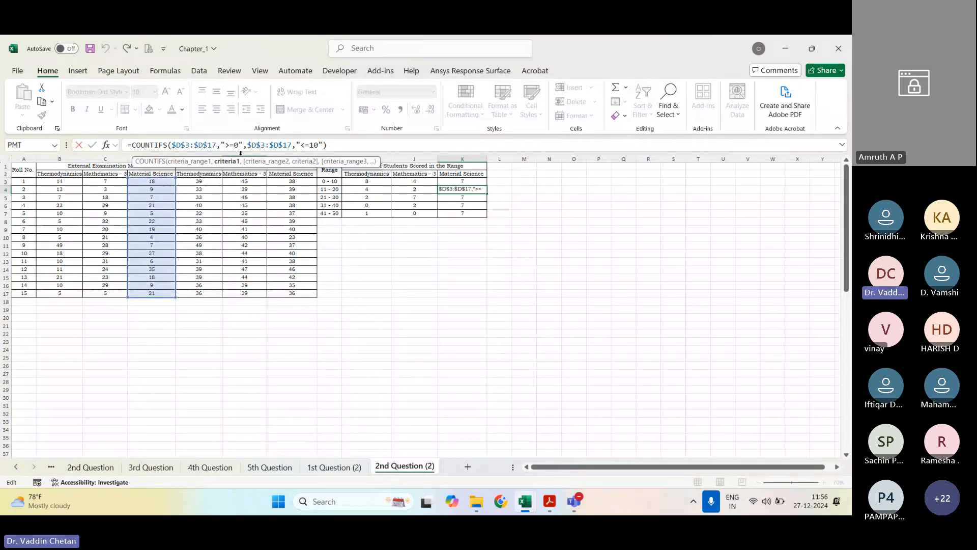
pyautogui.hotkey('shift', 'Left')
pyautogui.write('1')
pyautogui.press('Right')
pyautogui.press('Right')
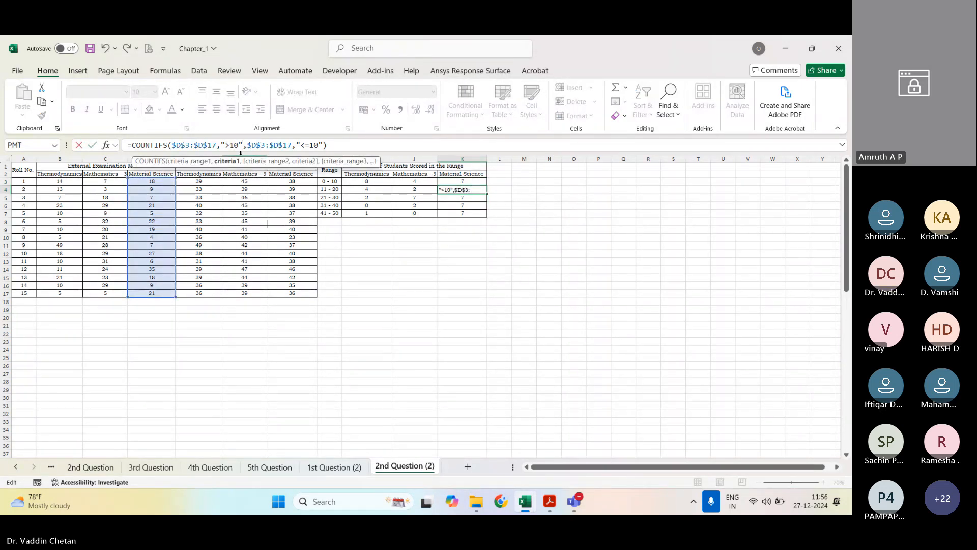
pyautogui.press('Right')
pyautogui.press('Right')
pyautogui.press('Right')
pyautogui.press('Right')
pyautogui.press('Right')
pyautogui.press('Right')
pyautogui.press('Right')
pyautogui.press('Right')
pyautogui.press('Right')
pyautogui.press('Right')
pyautogui.press('Right')
pyautogui.press('Right')
pyautogui.press('Right')
pyautogui.press('Right')
pyautogui.press('Right')
pyautogui.press('Right')
pyautogui.hotkey('shift', 'Left')
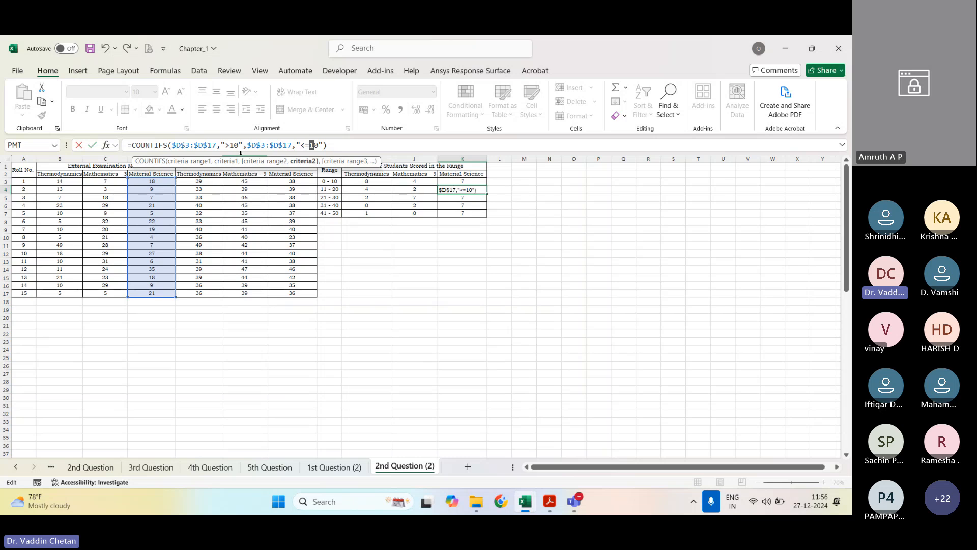
pyautogui.write('2')
pyautogui.press('Return')
# Step: Adapt the K5 COUNTIFS criteria to the 21 - 30 range, using ">20" and "<=30"
pyautogui.press('F2')
pyautogui.press('Left')
pyautogui.press('Left')
pyautogui.press('Left')
pyautogui.press('Left')
pyautogui.press('Left')
pyautogui.press('Left')
pyautogui.press('Left')
pyautogui.press('Left')
pyautogui.press('Left')
pyautogui.press('Left')
pyautogui.press('Left')
pyautogui.press('Left')
pyautogui.press('Left')
pyautogui.press('Left')
pyautogui.press('Left')
pyautogui.press('Left')
pyautogui.press('Left')
pyautogui.press('Left')
pyautogui.press('Left')
pyautogui.press('Left')
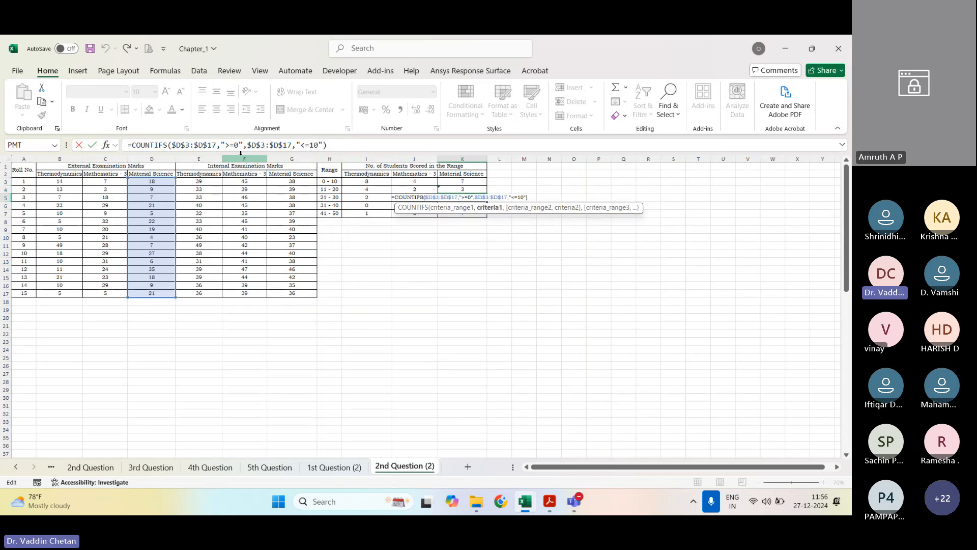
pyautogui.press('BackSpace')
pyautogui.write('2')
pyautogui.press('Right')
pyautogui.press('Right')
pyautogui.press('Right')
pyautogui.press('Right')
pyautogui.press('Right')
pyautogui.press('Right')
pyautogui.press('Right')
pyautogui.press('Right')
pyautogui.press('Right')
pyautogui.press('Right')
pyautogui.press('Right')
pyautogui.press('Right')
pyautogui.press('Right')
pyautogui.press('Right')
pyautogui.press('Right')
pyautogui.press('Right')
pyautogui.press('Right')
pyautogui.press('Right')
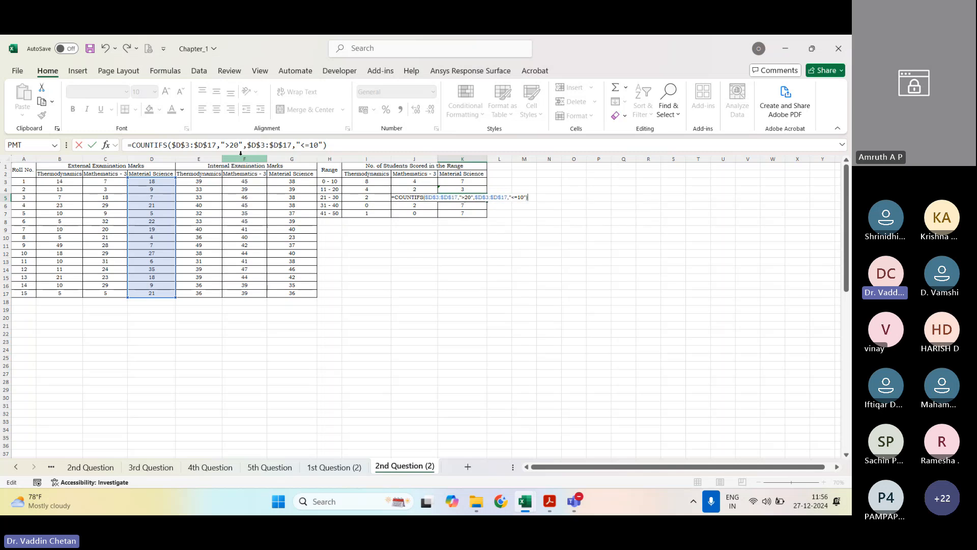
pyautogui.press('BackSpace')
pyautogui.write('3')
pyautogui.press('Return')
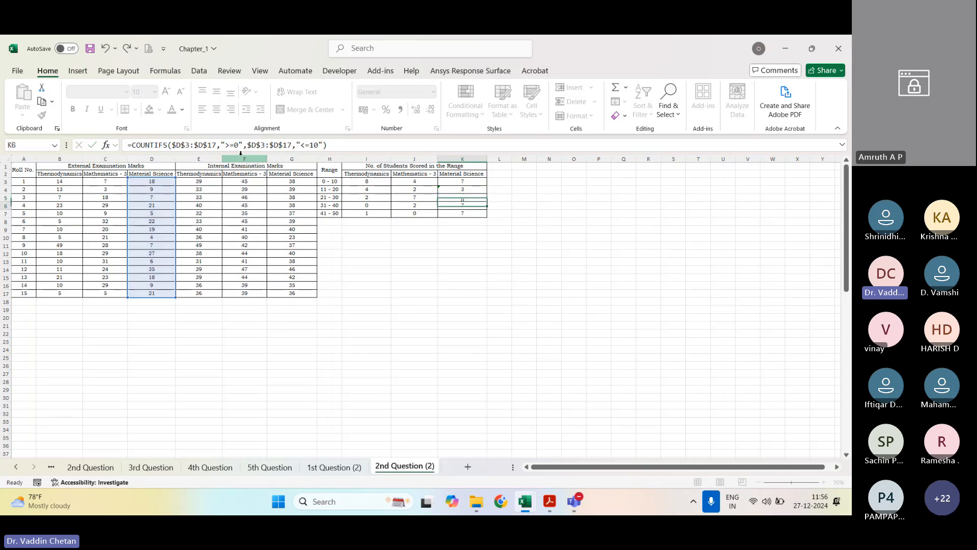
# Step: Adapt the K6 COUNTIFS criteria to the 31 - 40 range, using ">30" and "<=40"
pyautogui.press('F2')
pyautogui.press('Left')
pyautogui.press('Left')
pyautogui.press('Left')
pyautogui.press('Left')
pyautogui.press('Left')
pyautogui.press('Left')
pyautogui.press('Left')
pyautogui.press('Left')
pyautogui.press('Left')
pyautogui.press('Left')
pyautogui.press('Left')
pyautogui.press('Left')
pyautogui.press('Left')
pyautogui.press('Left')
pyautogui.press('Left')
pyautogui.press('Left')
pyautogui.press('Left')
pyautogui.press('Left')
pyautogui.press('Left')
pyautogui.press('Left')
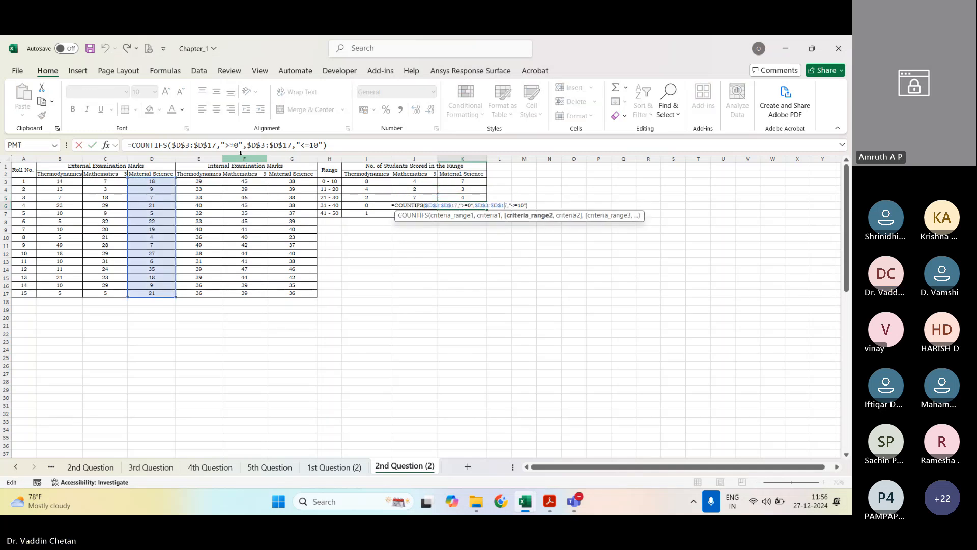
pyautogui.press('BackSpace')
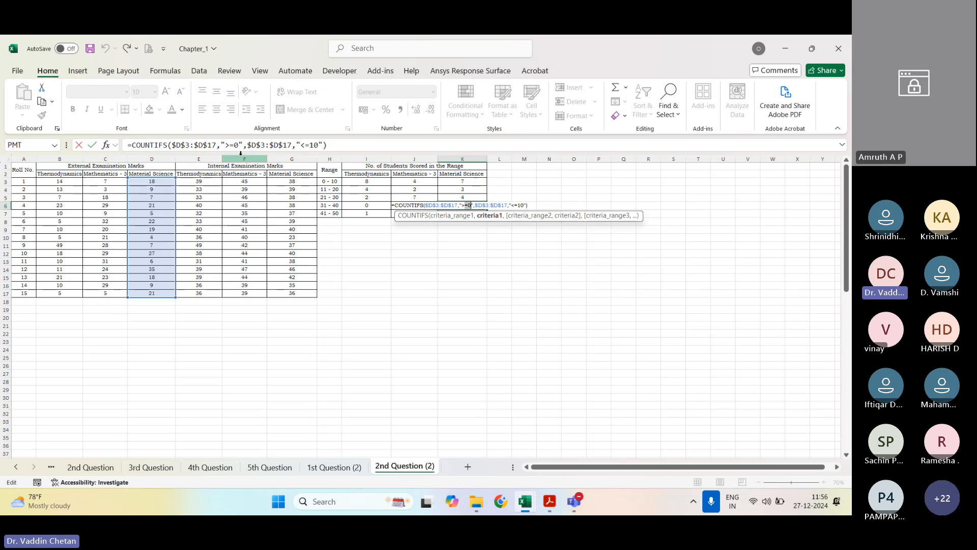
pyautogui.write('3')
pyautogui.press('Right')
pyautogui.press('Right')
pyautogui.press('Right')
pyautogui.press('Right')
pyautogui.press('Right')
pyautogui.press('Right')
pyautogui.press('Right')
pyautogui.press('Right')
pyautogui.press('Right')
pyautogui.press('Right')
pyautogui.press('Right')
pyautogui.press('Right')
pyautogui.press('Right')
pyautogui.press('Right')
pyautogui.press('Right')
pyautogui.press('Right')
pyautogui.press('Right')
pyautogui.press('Right')
pyautogui.write('4')
pyautogui.press('Return')
# Step: Adapt the K7 COUNTIFS criteria to the 41 - 50 range, using ">40" and "<=50"
pyautogui.press('F2')
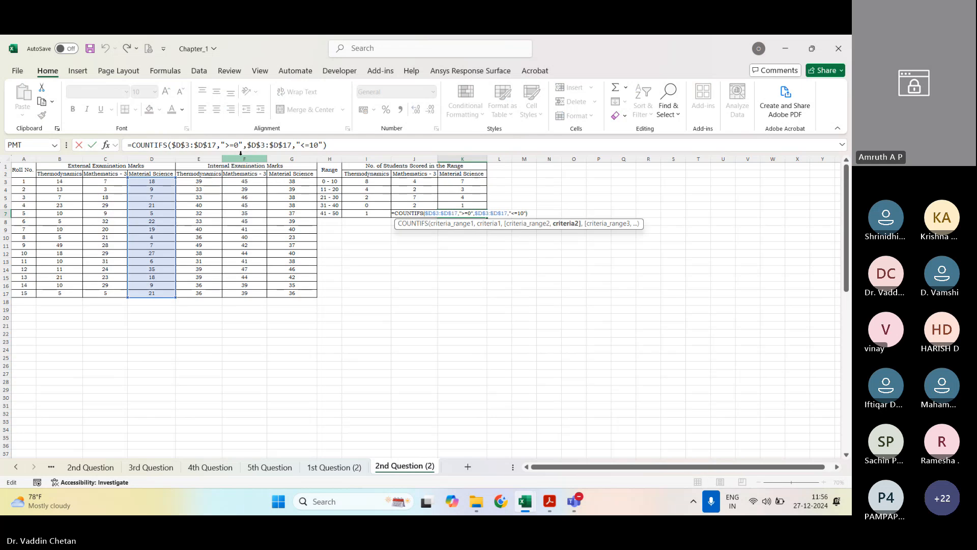
pyautogui.press('Left')
pyautogui.press('Left')
pyautogui.press('Left')
pyautogui.press('Left')
pyautogui.press('Left')
pyautogui.press('Left')
pyautogui.press('Left')
pyautogui.press('Left')
pyautogui.press('Left')
pyautogui.press('Left')
pyautogui.press('Left')
pyautogui.press('Left')
pyautogui.press('Left')
pyautogui.press('Left')
pyautogui.press('Left')
pyautogui.press('Left')
pyautogui.press('Left')
pyautogui.press('Left')
pyautogui.press('Left')
pyautogui.press('BackSpace')
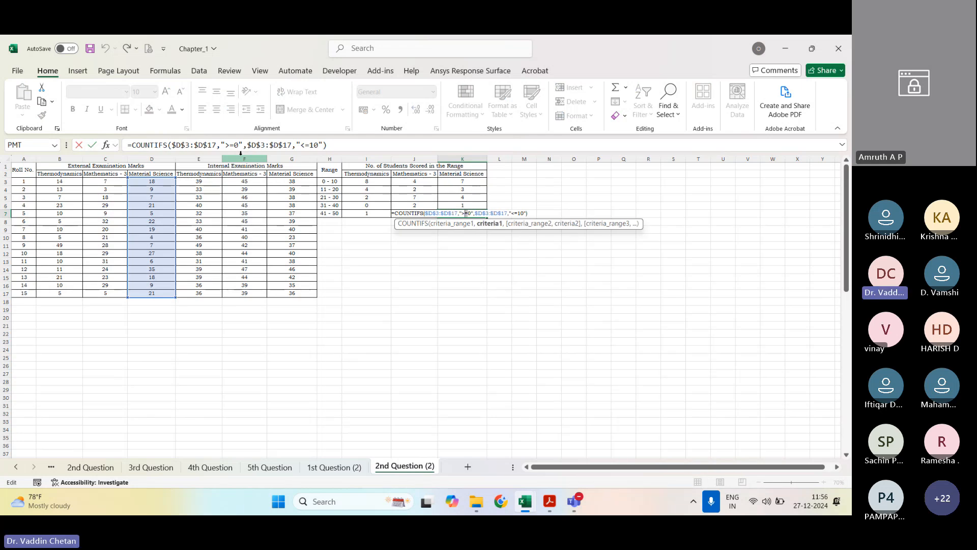
pyautogui.write('4')
pyautogui.press('Right')
pyautogui.press('Right')
pyautogui.press('Right')
pyautogui.press('Right')
pyautogui.press('Right')
pyautogui.press('Right')
pyautogui.press('Right')
pyautogui.press('Right')
pyautogui.press('Right')
pyautogui.press('Right')
pyautogui.press('Right')
pyautogui.press('Right')
pyautogui.press('Right')
pyautogui.press('Right')
pyautogui.press('Right')
pyautogui.press('Right')
pyautogui.press('Right')
pyautogui.press('Right')
pyautogui.press('Right')
pyautogui.press('Right')
pyautogui.press('BackSpace')
pyautogui.write('5')
pyautogui.press('Return')
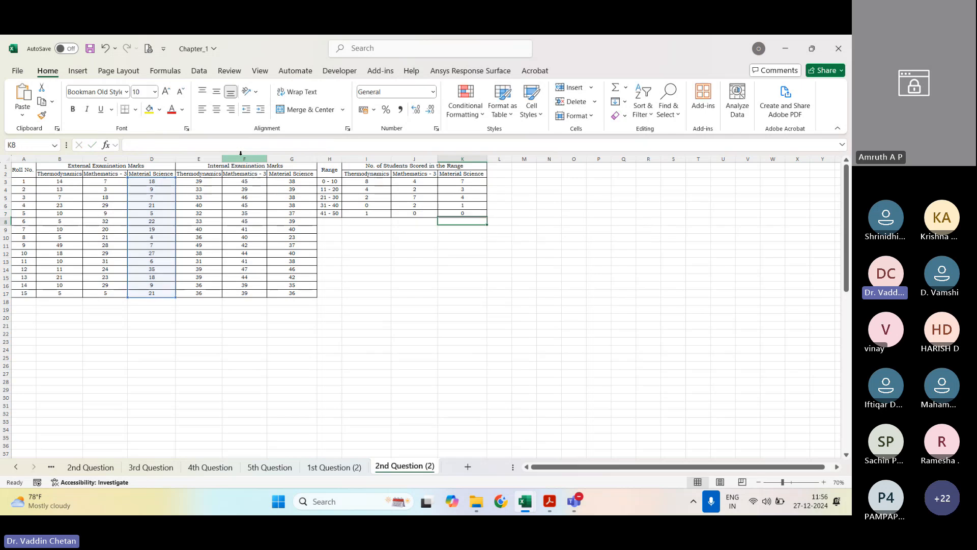
# Step: Save the workbook with the completed student counts for all three subjects
pyautogui.click(415, 253)
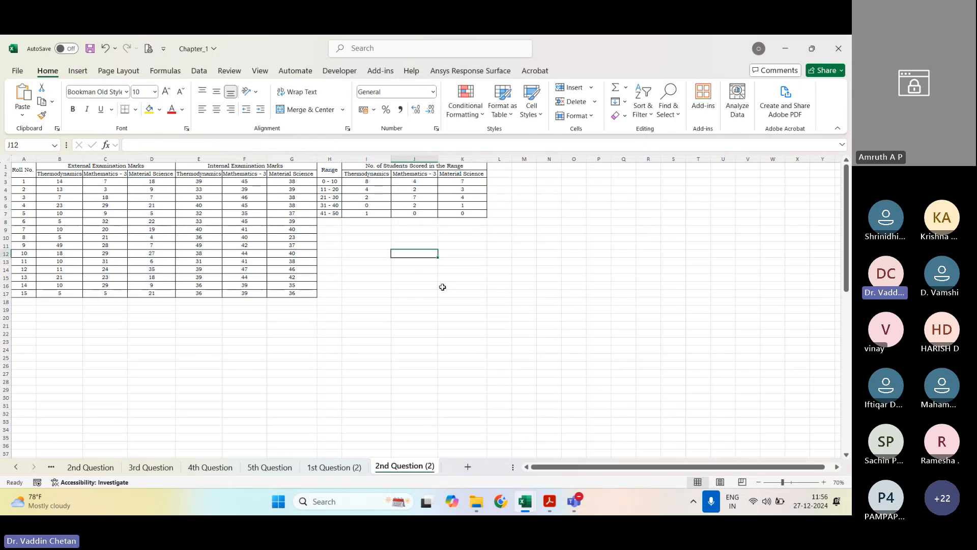
pyautogui.hotkey('ctrl', 's')
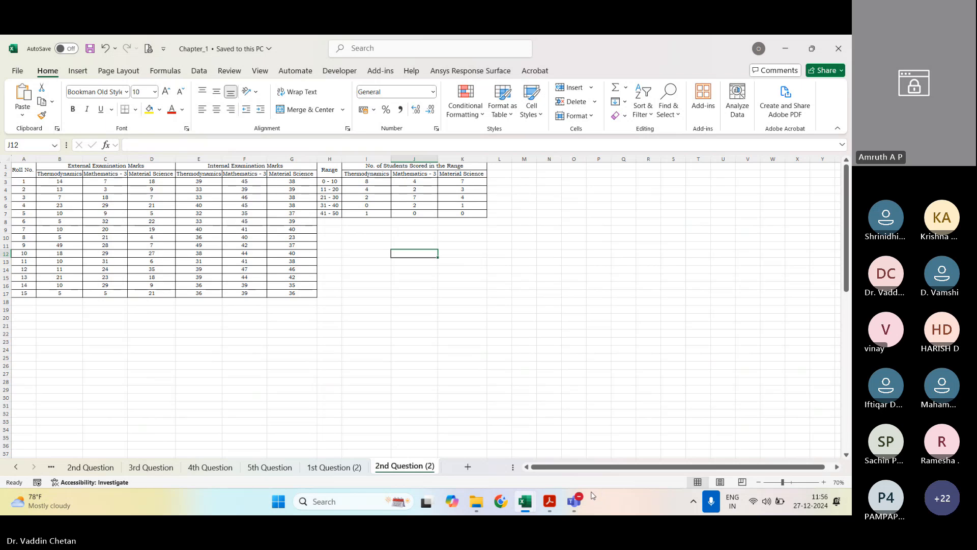
pyautogui.moveTo(575, 502)
pyautogui.click(628, 247)
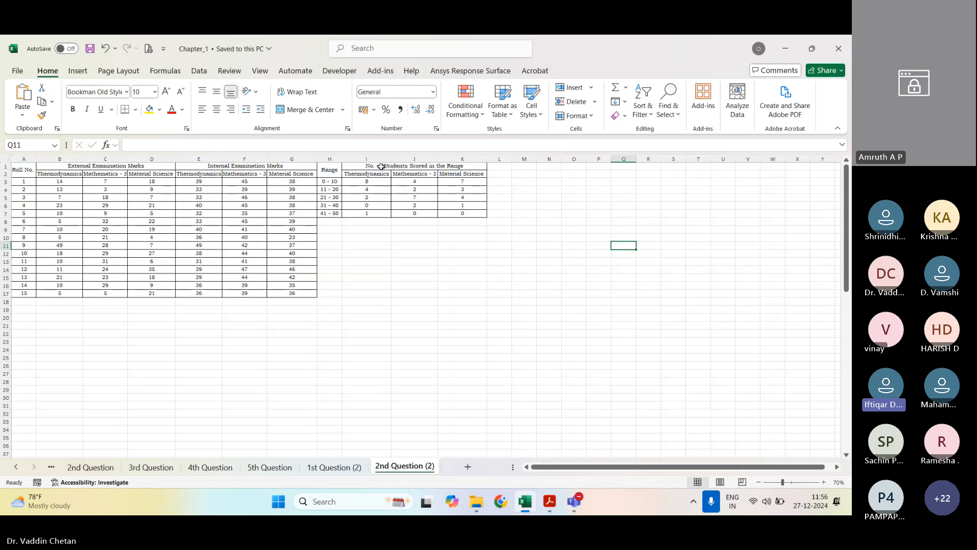
# Step: Review the COUNTIFS formulas in J3 and J4 and check the Thermodynamics and Mathematics - 3 counts in rows 3 to 7
pyautogui.click(401, 183)
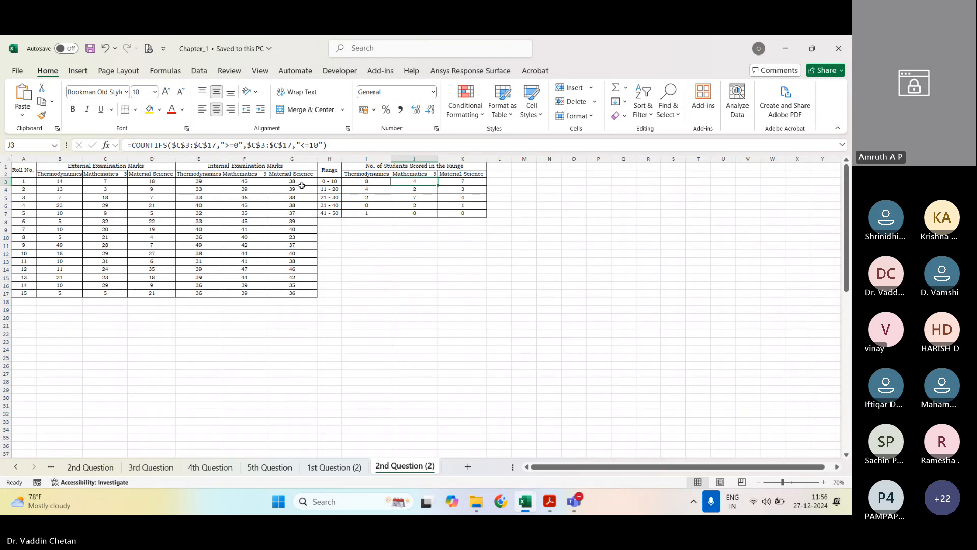
pyautogui.press('Down')
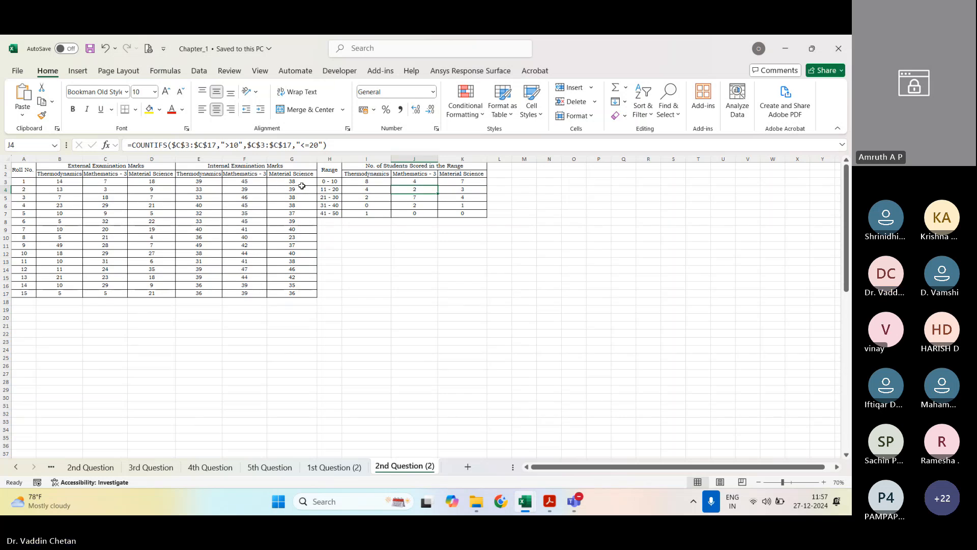
pyautogui.press('Up')
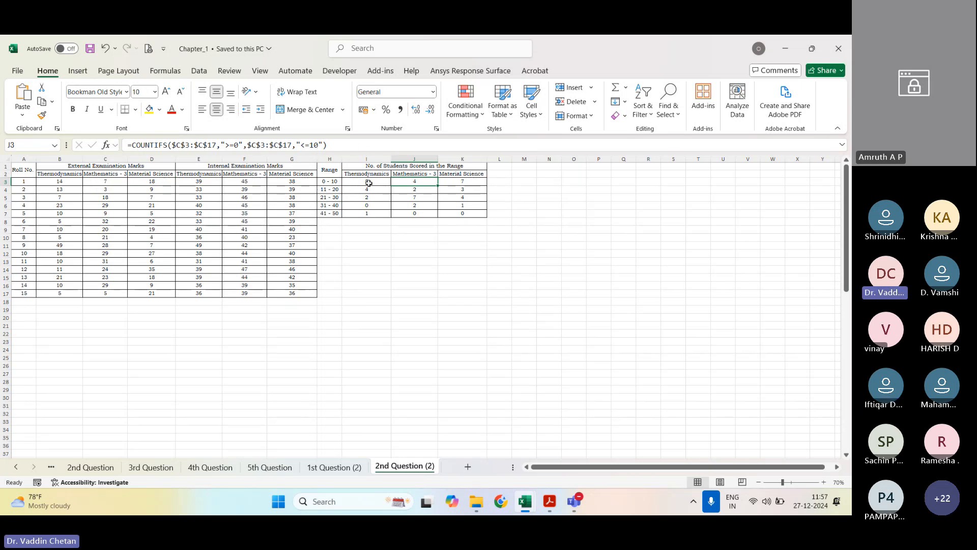
pyautogui.moveTo(366, 182); pyautogui.dragTo(366, 212)
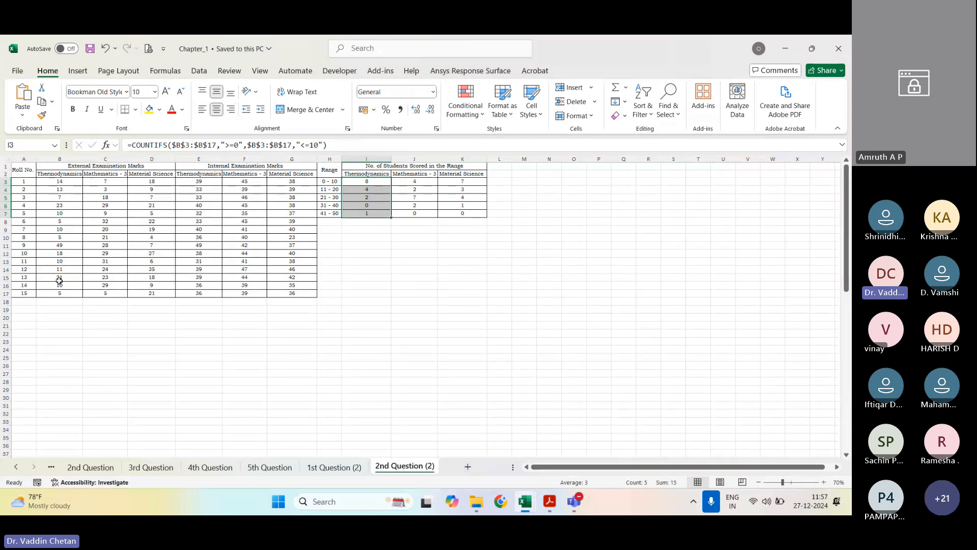
pyautogui.moveTo(419, 183); pyautogui.dragTo(421, 214)
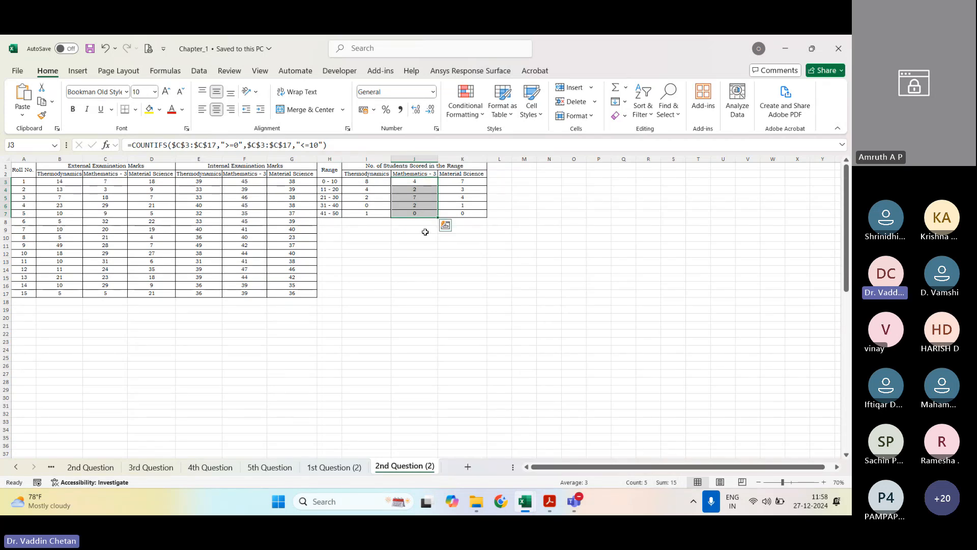
pyautogui.click(440, 285)
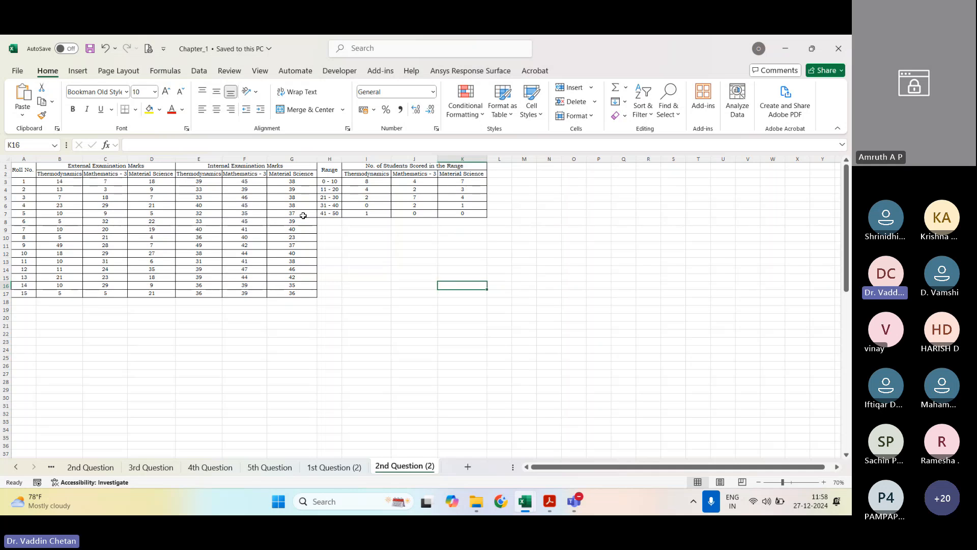
# Step: Save the workbook and insert an empty 2-D clustered column chart on the 2nd Question (2) sheet
pyautogui.click(90, 51)
pyautogui.click(78, 71)
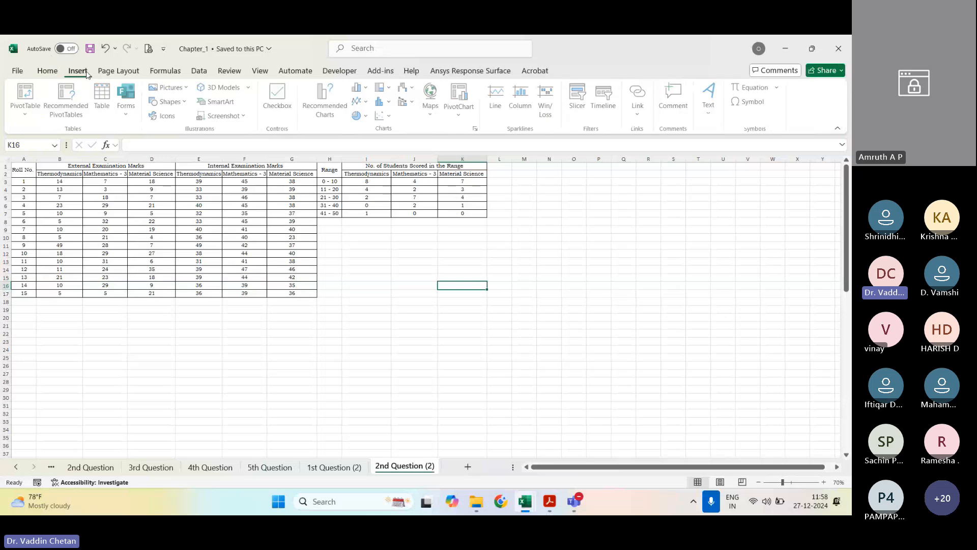
pyautogui.click(369, 88)
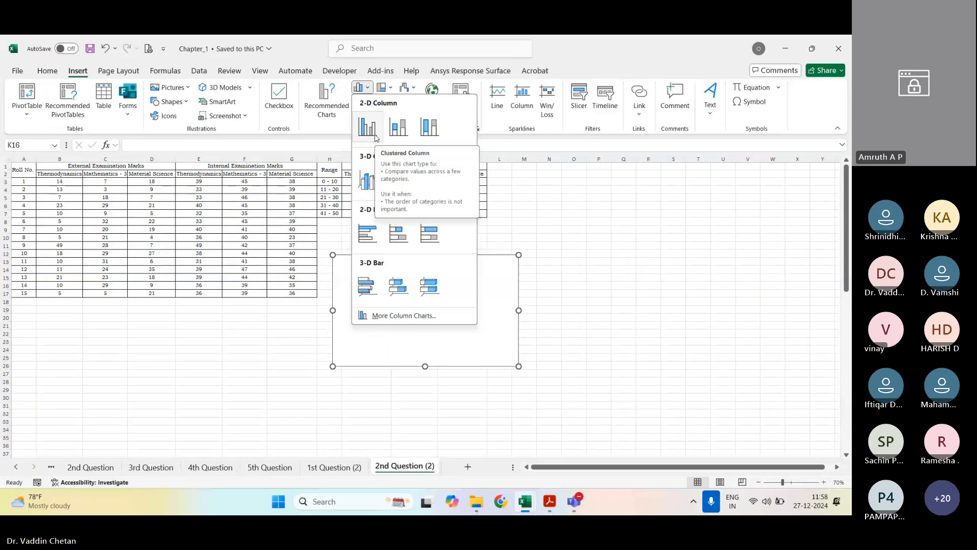
pyautogui.click(367, 127)
# Step: Add a Thermodynamics series to the empty chart, with cell I2 as its name and I3:I7 as its values
pyautogui.rightClick(529, 305)
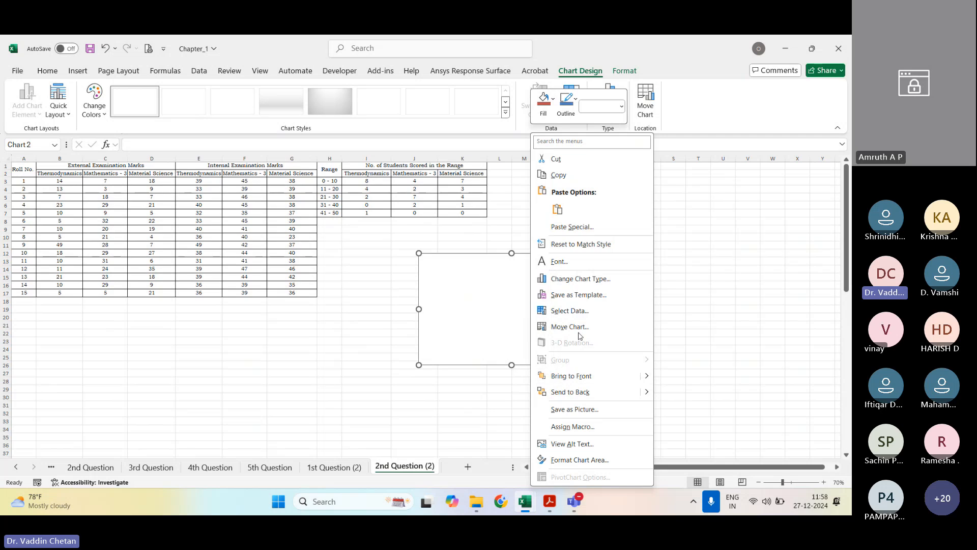
pyautogui.click(570, 311)
pyautogui.click(513, 308)
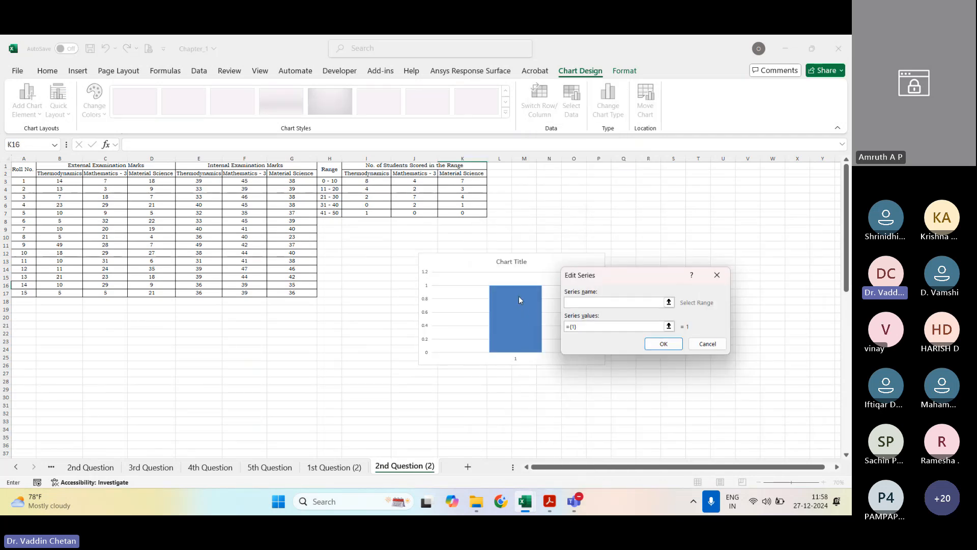
pyautogui.click(369, 173)
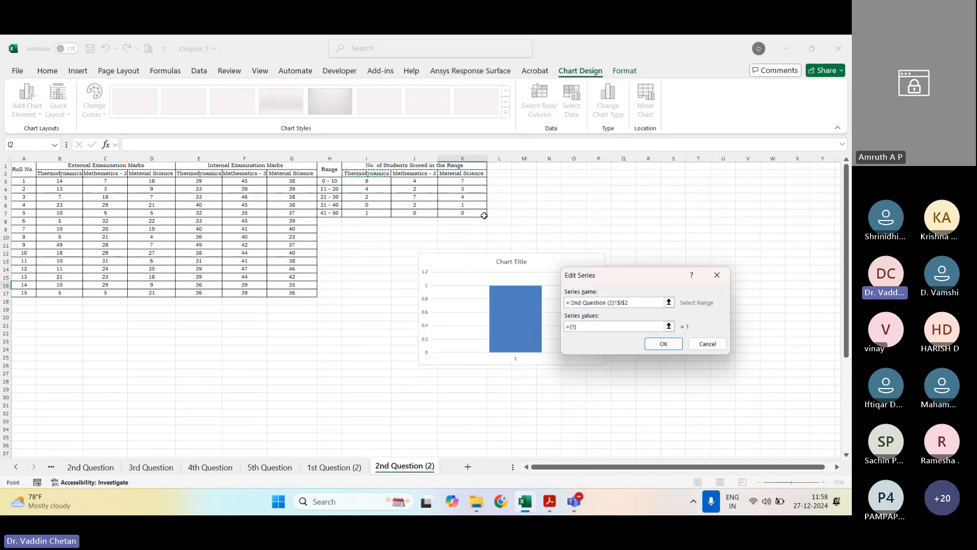
pyautogui.click(669, 328)
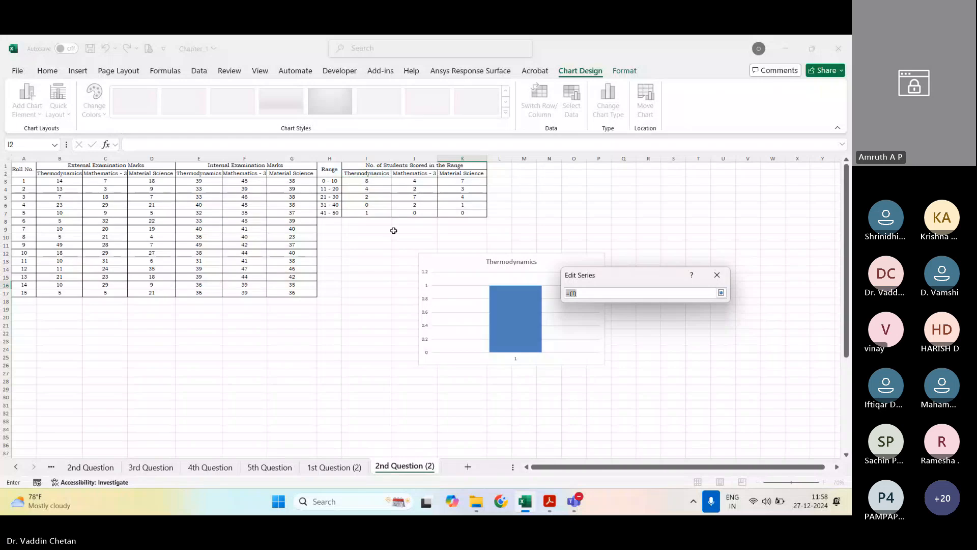
pyautogui.moveTo(374, 183); pyautogui.dragTo(370, 214)
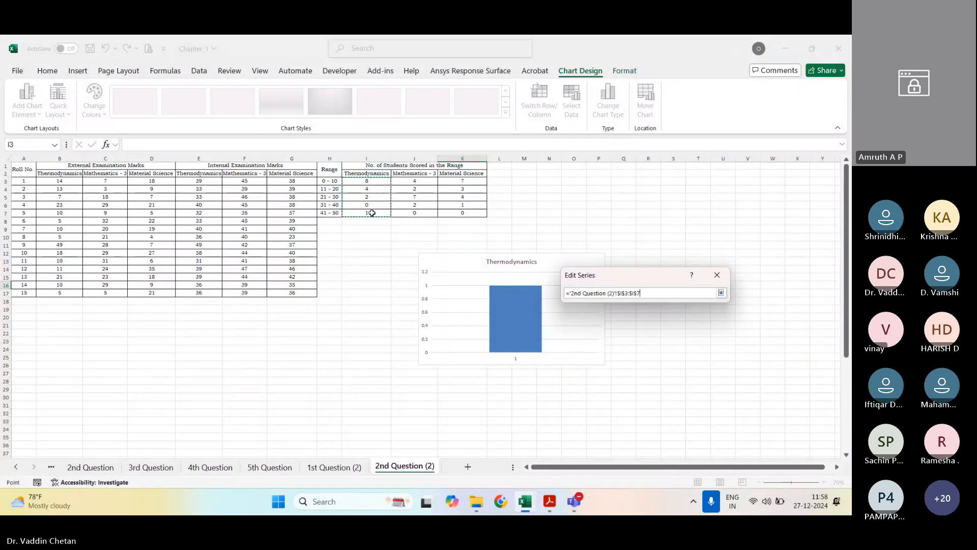
pyautogui.click(721, 293)
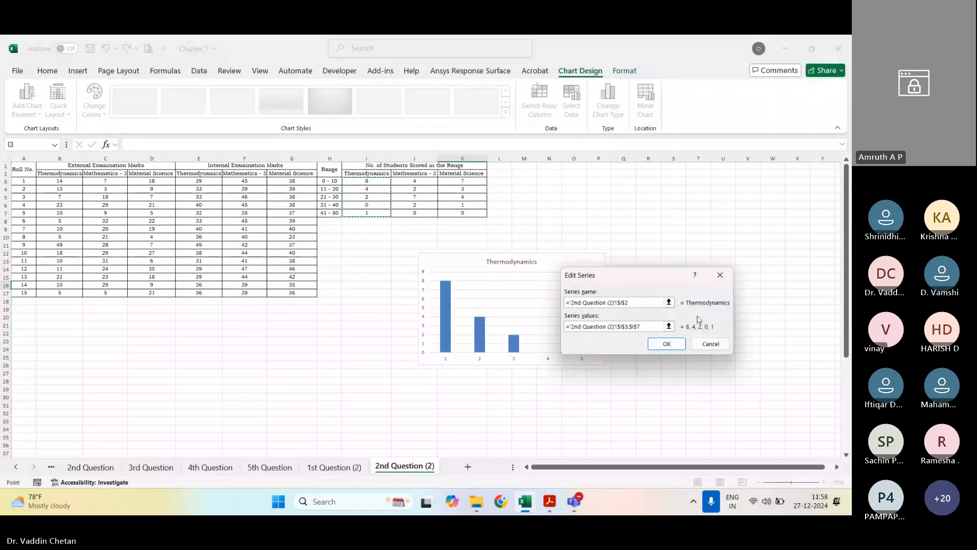
pyautogui.click(666, 344)
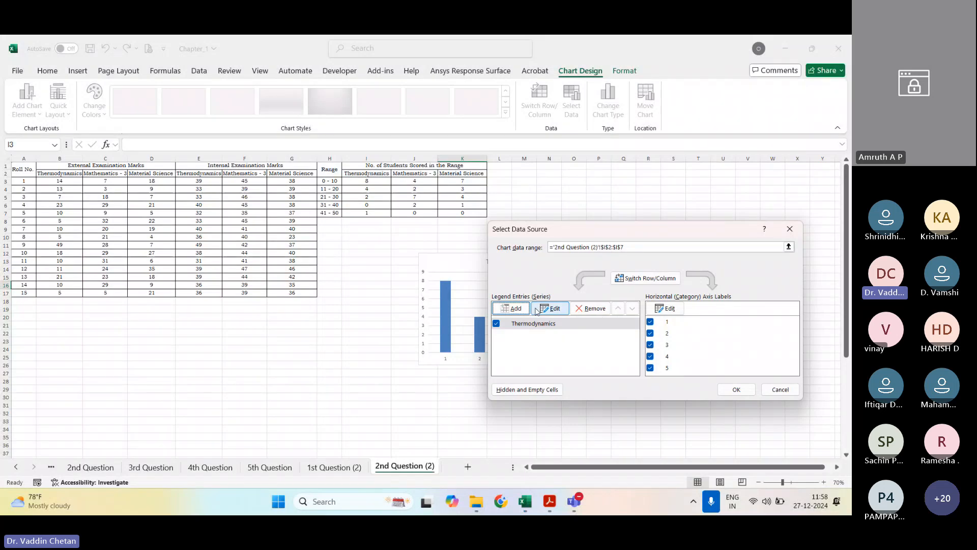
# Step: Add a Mathematics - 3 series to the chart, with cell J2 as its name and J3:J7 as its values
pyautogui.click(515, 308)
pyautogui.click(414, 173)
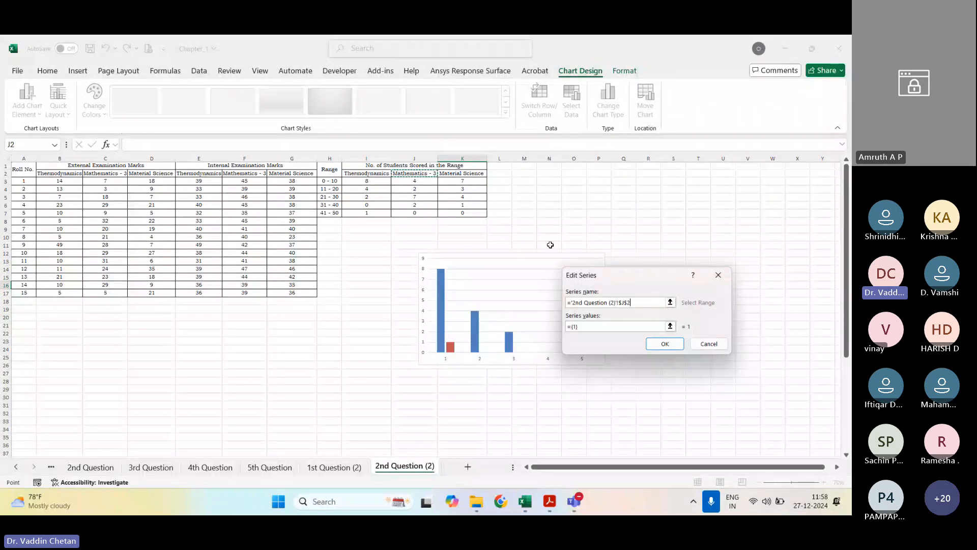
pyautogui.click(670, 326)
pyautogui.moveTo(408, 182); pyautogui.dragTo(410, 213)
pyautogui.click(722, 292)
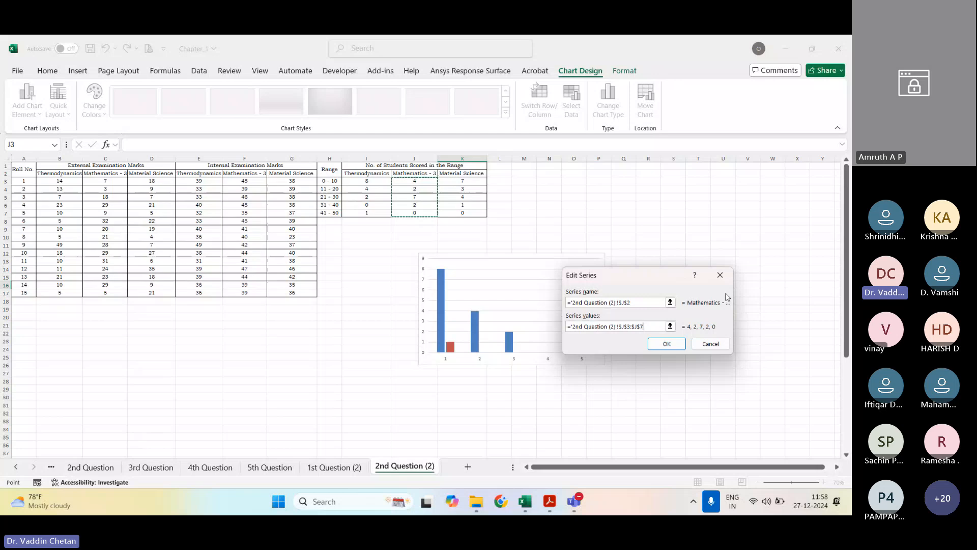
pyautogui.click(667, 345)
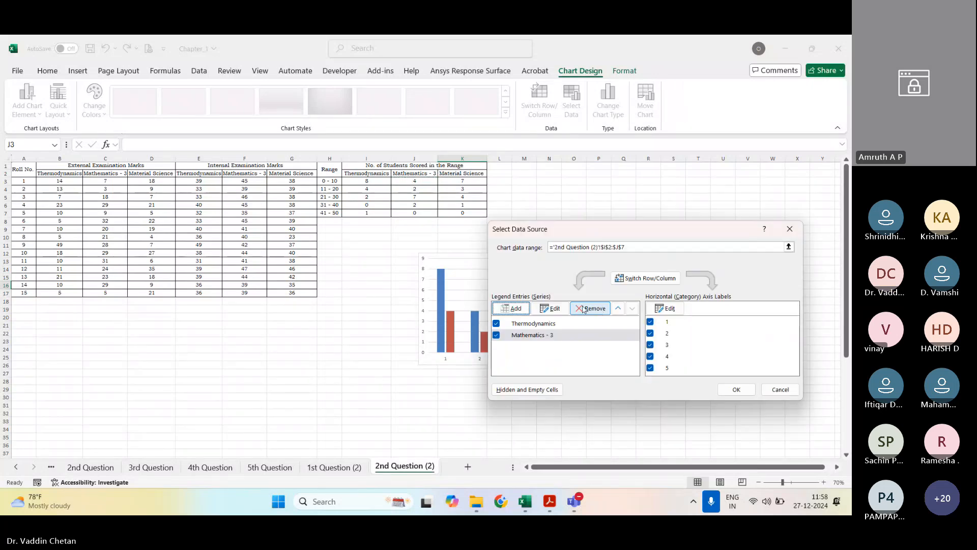
# Step: Add a Material Science series to the chart, with cell K2 as its name and K3:K7 as its values
pyautogui.click(515, 308)
pyautogui.click(466, 174)
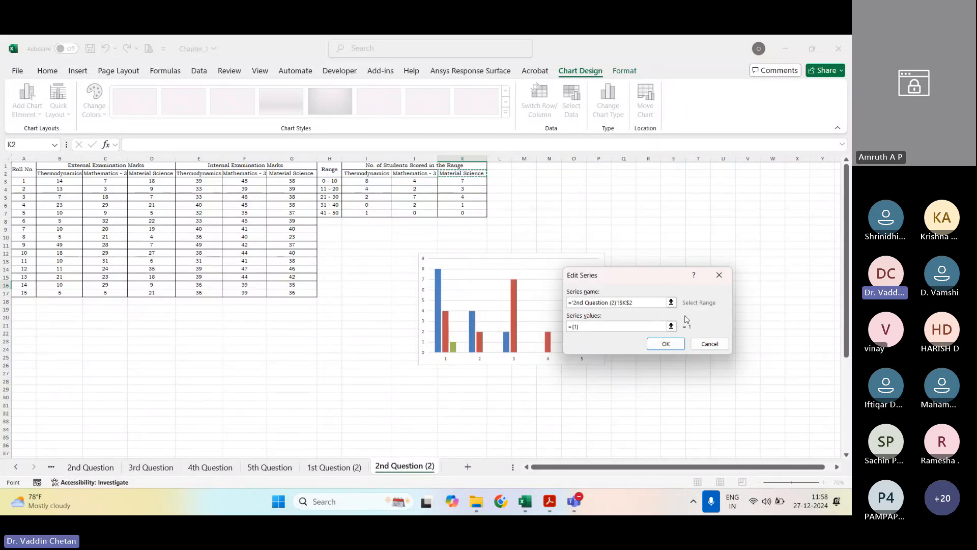
pyautogui.click(671, 327)
pyautogui.moveTo(477, 181); pyautogui.dragTo(481, 213)
pyautogui.click(724, 293)
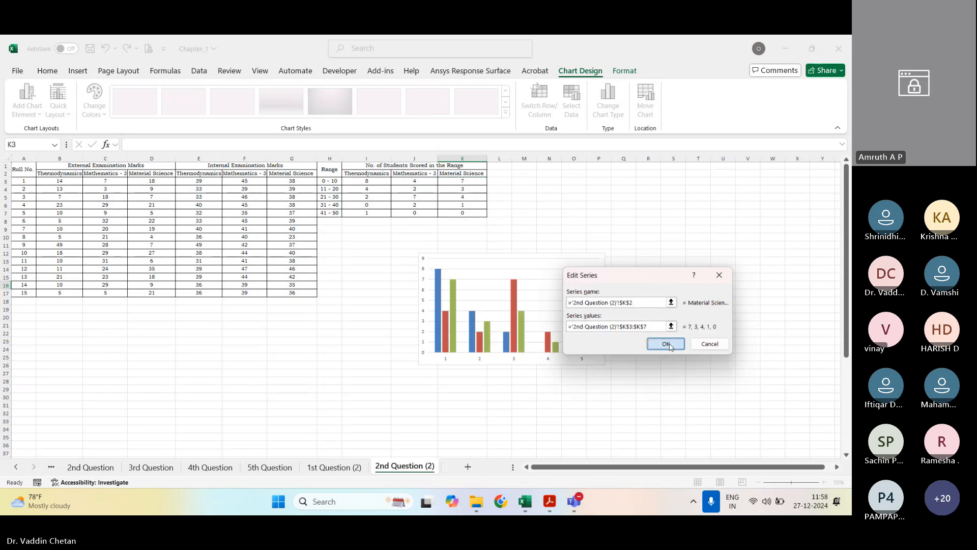
pyautogui.click(666, 344)
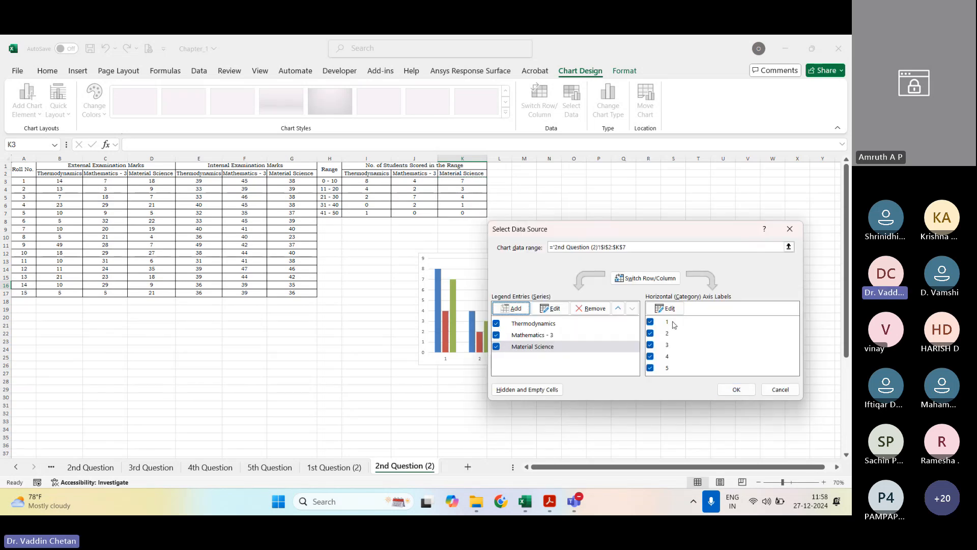
# Step: Set the chart's horizontal axis labels to the ranges in H3:H7 and apply the data source changes
pyautogui.moveTo(572, 224); pyautogui.dragTo(715, 196)
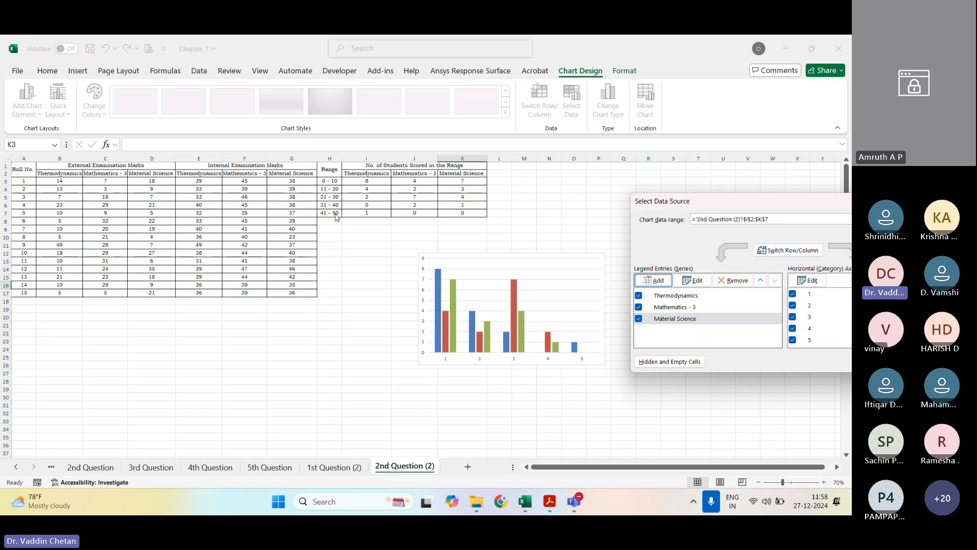
pyautogui.moveTo(777, 200); pyautogui.dragTo(684, 169)
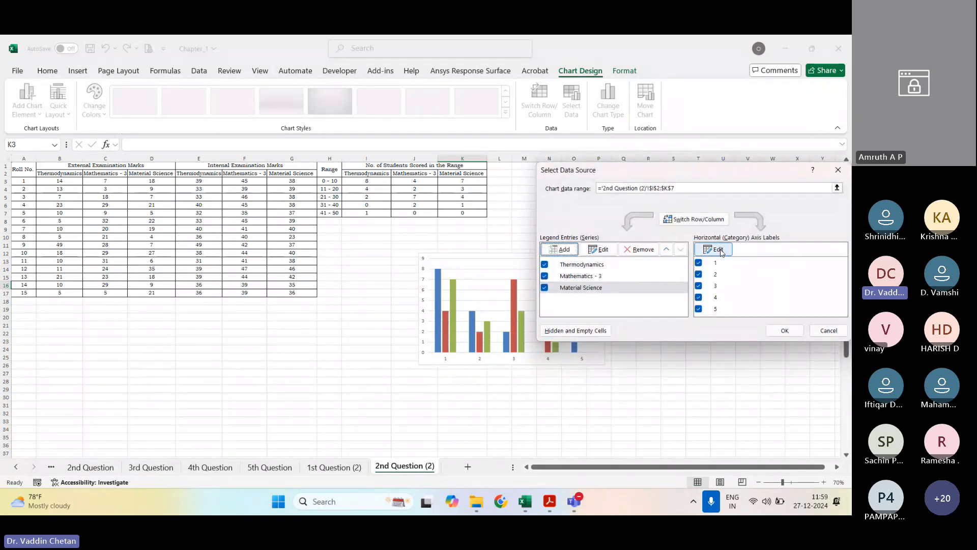
pyautogui.click(717, 249)
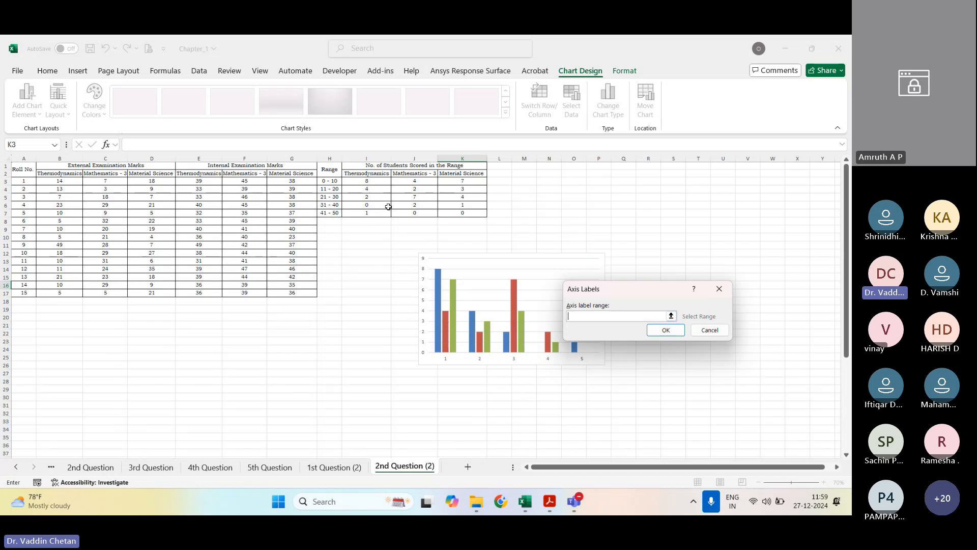
pyautogui.moveTo(334, 183); pyautogui.dragTo(335, 213)
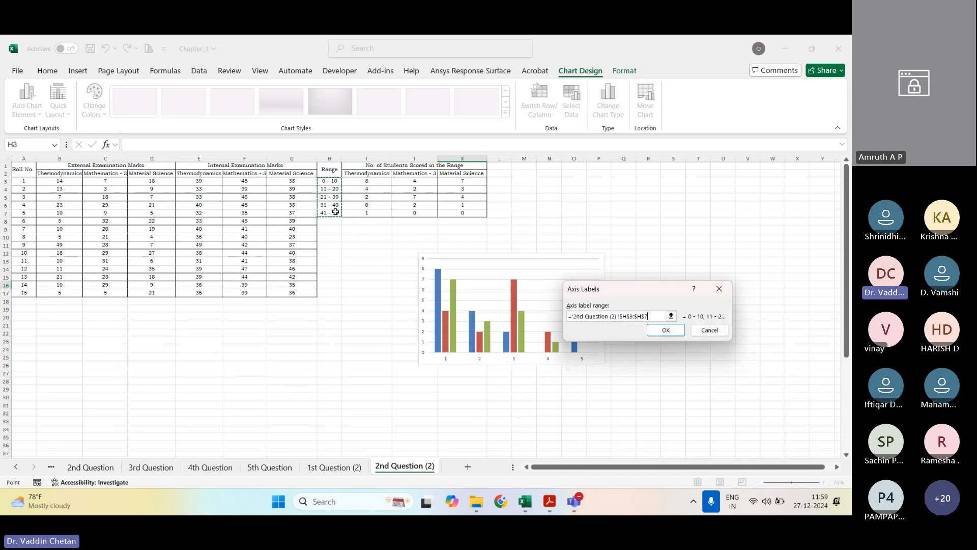
pyautogui.click(667, 330)
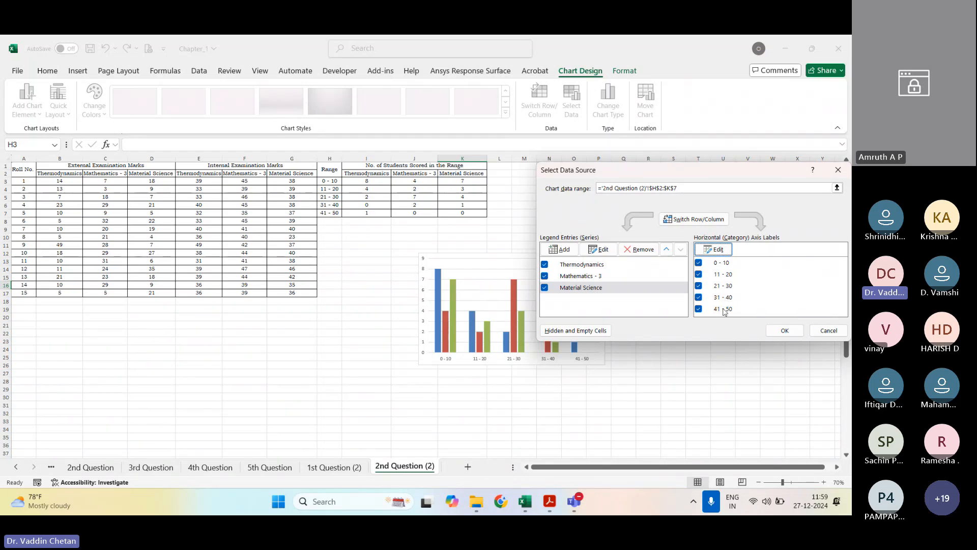
pyautogui.press('Return')
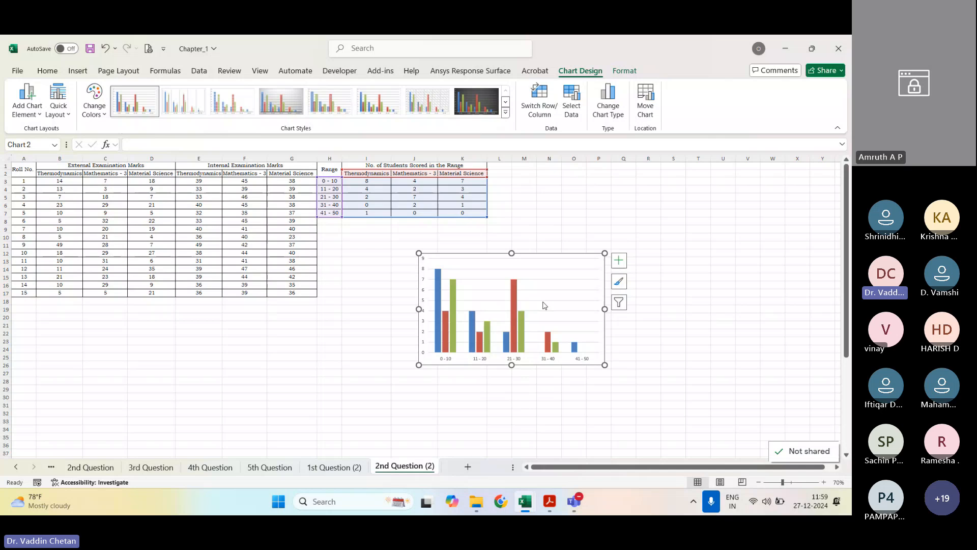
# Step: Add axis titles, a chart title and a legend to the new column chart
pyautogui.click(619, 260)
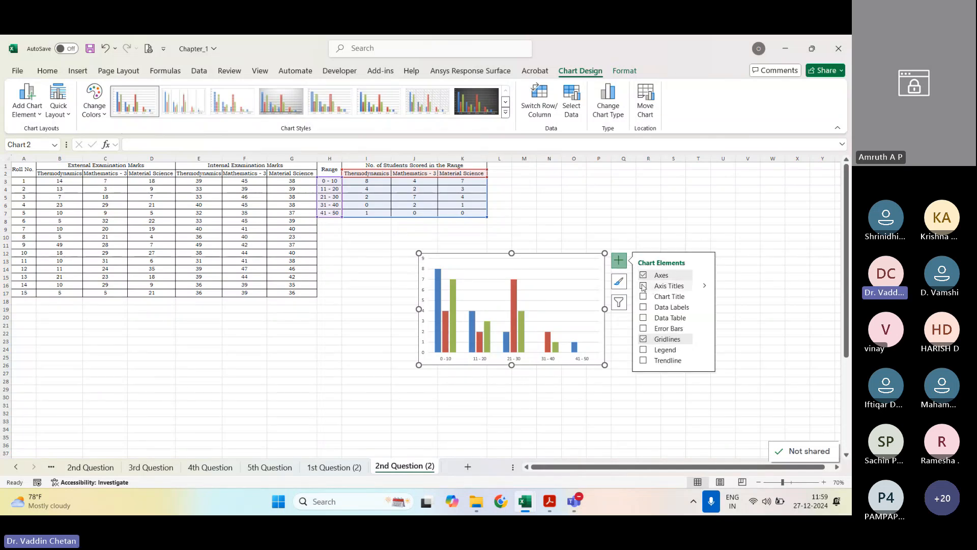
pyautogui.click(643, 285)
pyautogui.click(643, 297)
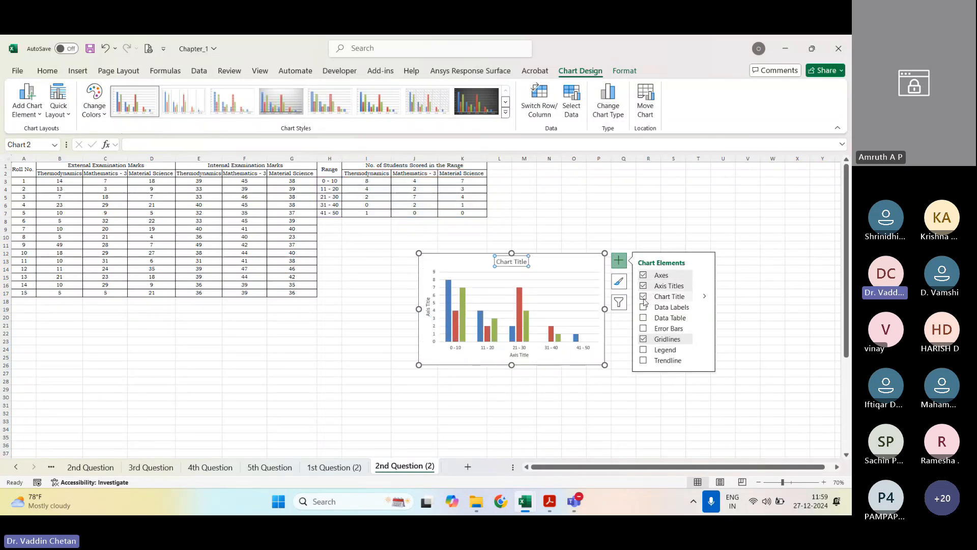
pyautogui.click(644, 350)
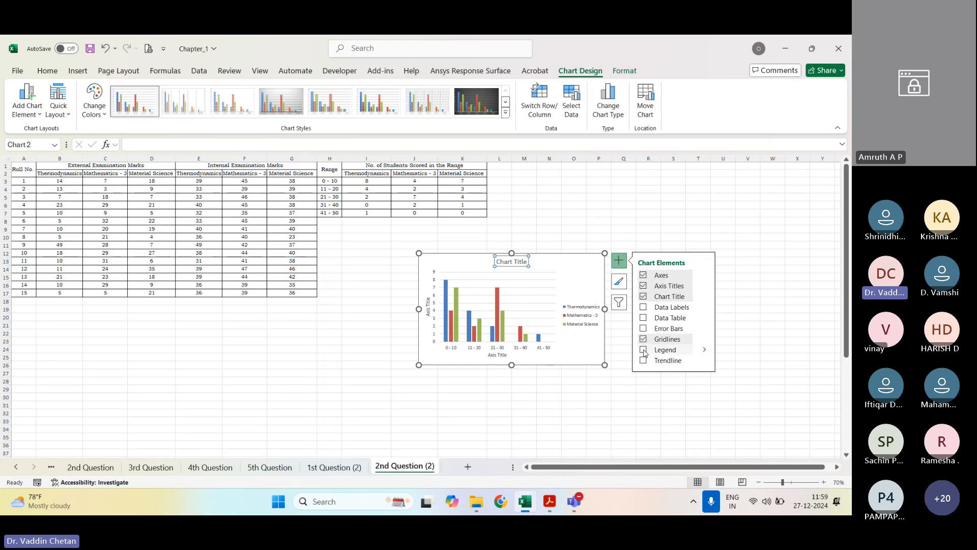
pyautogui.click(683, 399)
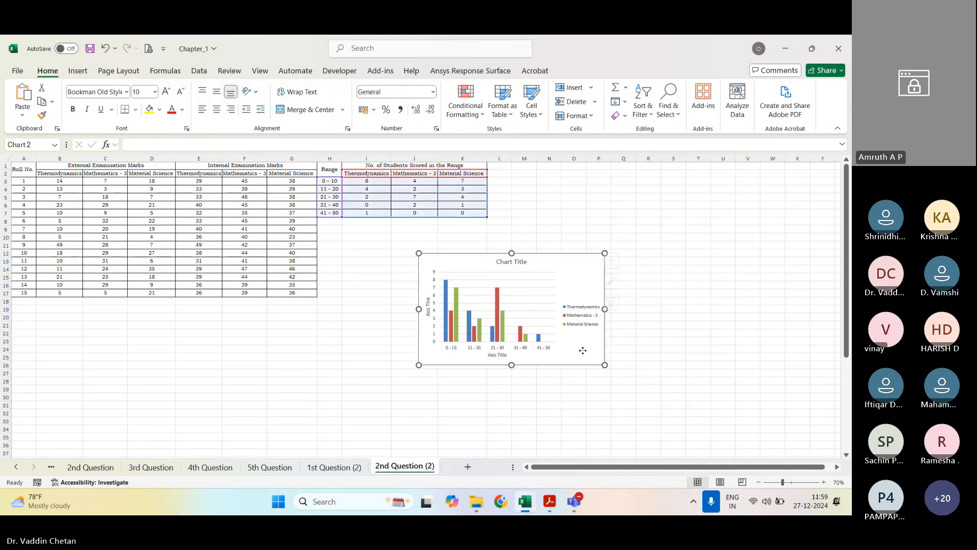
# Step: Set the font of the whole column chart to Bookman Old Style
pyautogui.click(472, 322)
pyautogui.click(47, 71)
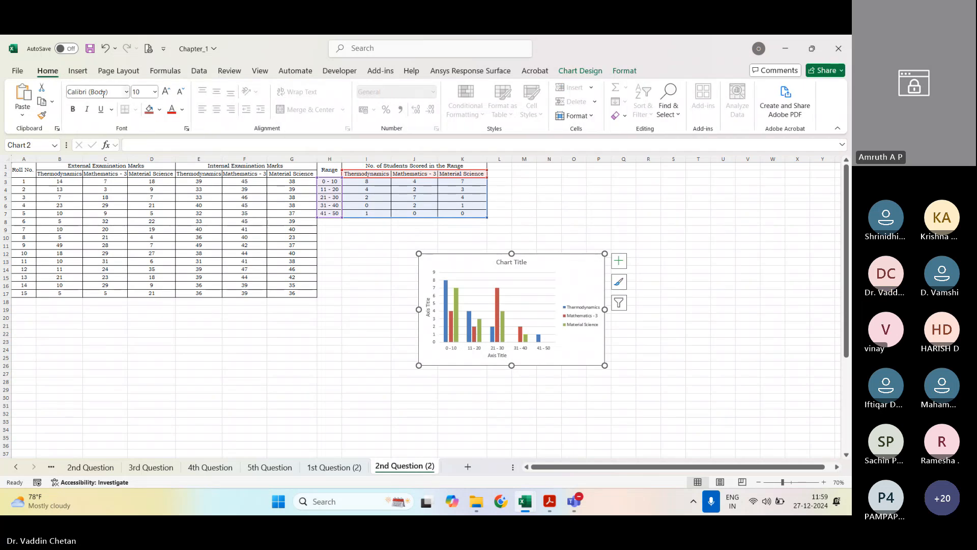
pyautogui.click(104, 92)
pyautogui.write('Bookman Old Style')
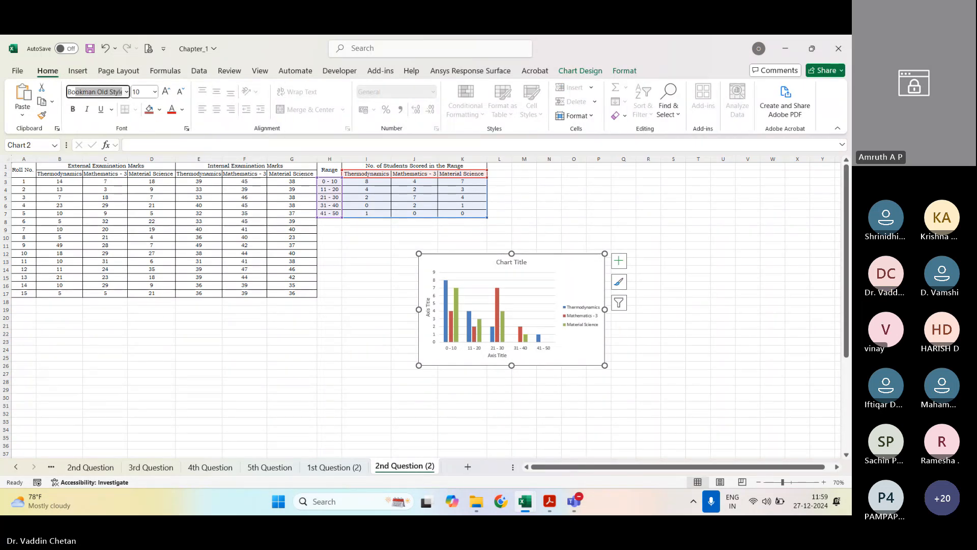
pyautogui.press('Return')
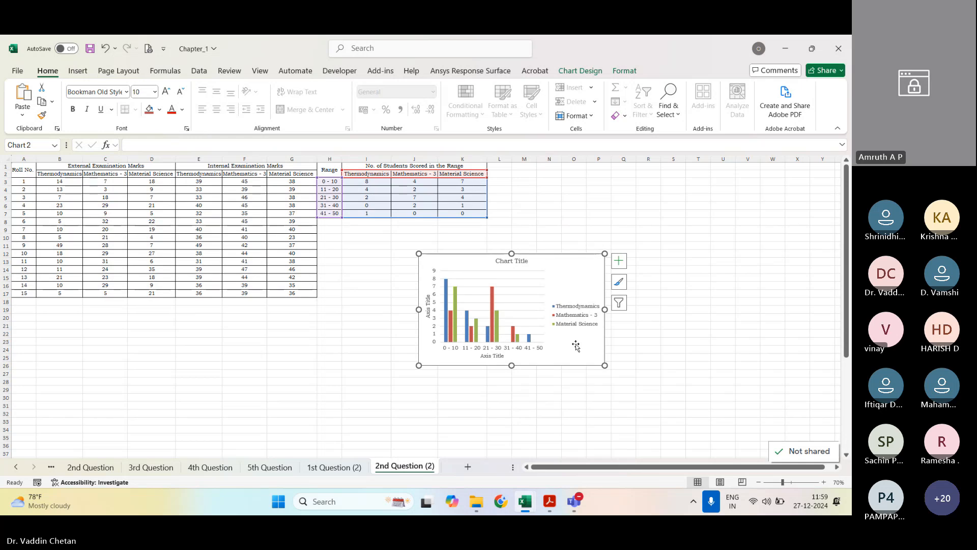
# Step: Enlarge the column chart and reposition it below the range table, spanning about rows 10 to 33
pyautogui.moveTo(605, 365); pyautogui.dragTo(749, 433)
pyautogui.moveTo(637, 258); pyautogui.dragTo(612, 243)
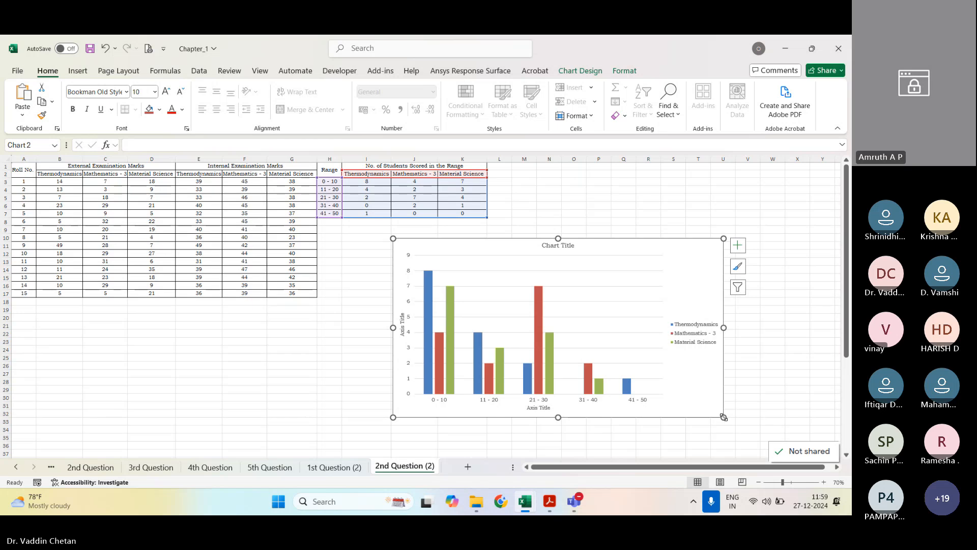
pyautogui.moveTo(724, 417); pyautogui.dragTo(737, 426)
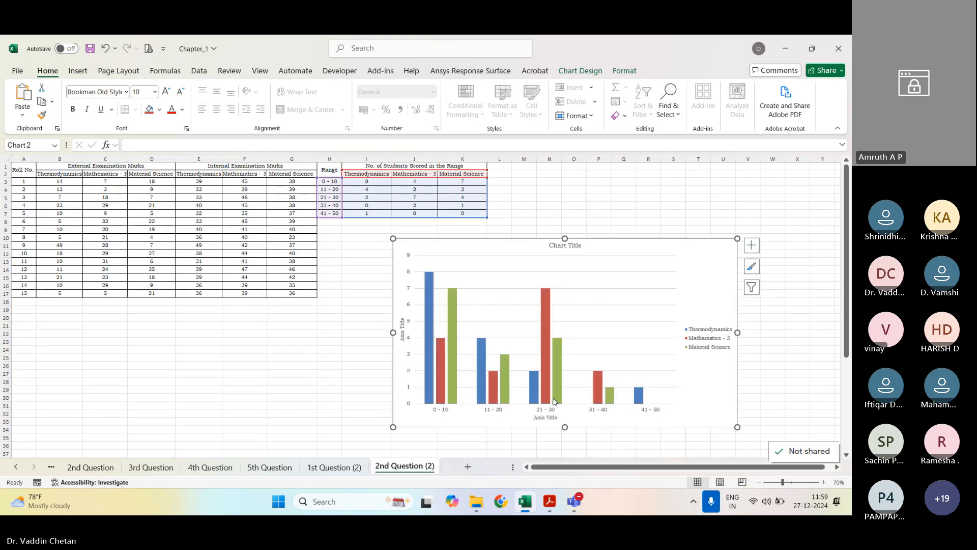
# Step: Title the chart's horizontal axis "Range" and its vertical axis "No. of Students"
pyautogui.tripleClick(549, 419)
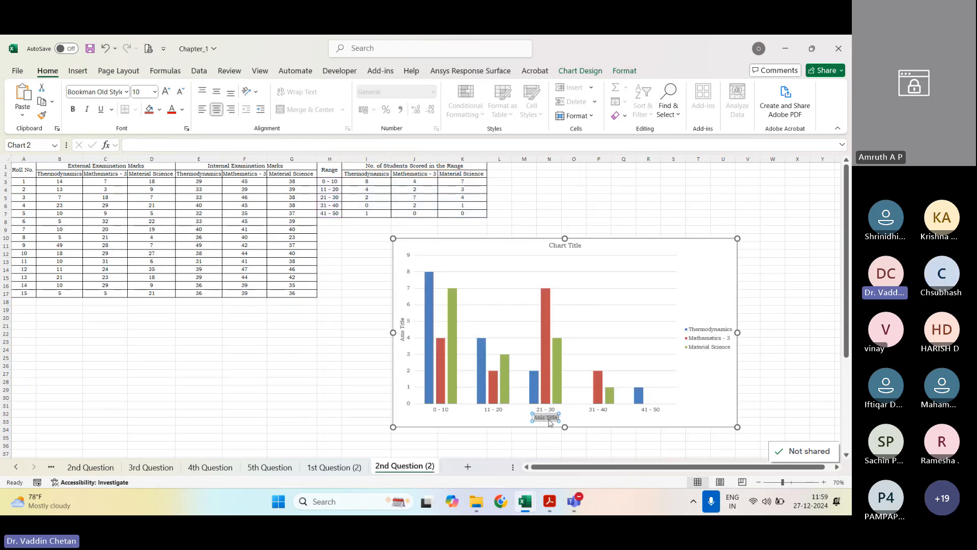
pyautogui.write('Range')
pyautogui.click(402, 330)
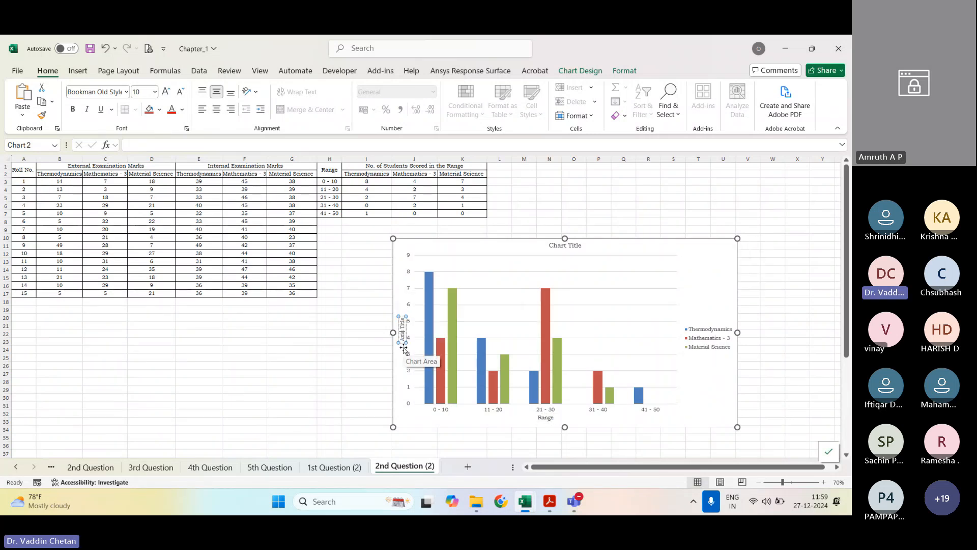
pyautogui.write('No. of Students')
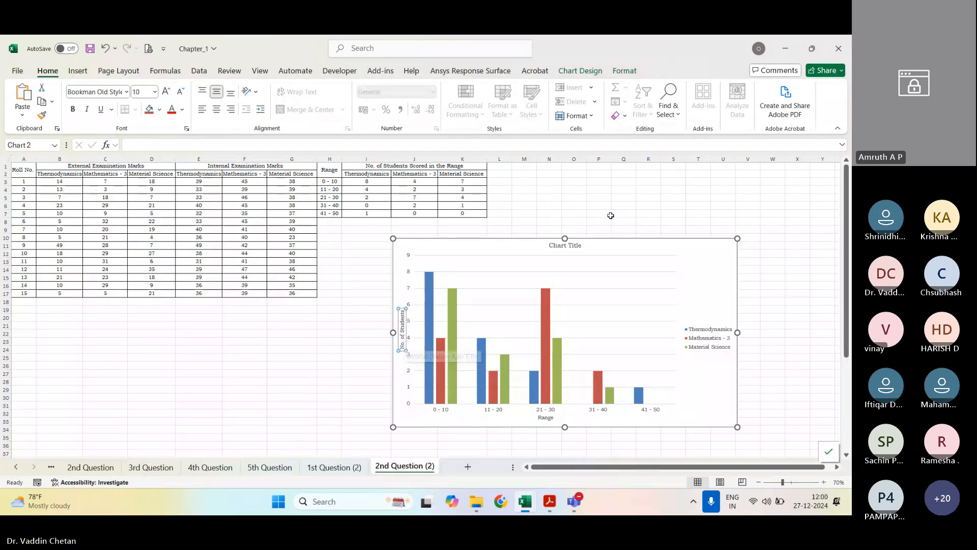
# Step: Copy the "Variation of Marks Scored by Students in the Range..." title from the existing chart below row 50 into the new chart's title
pyautogui.click(564, 245)
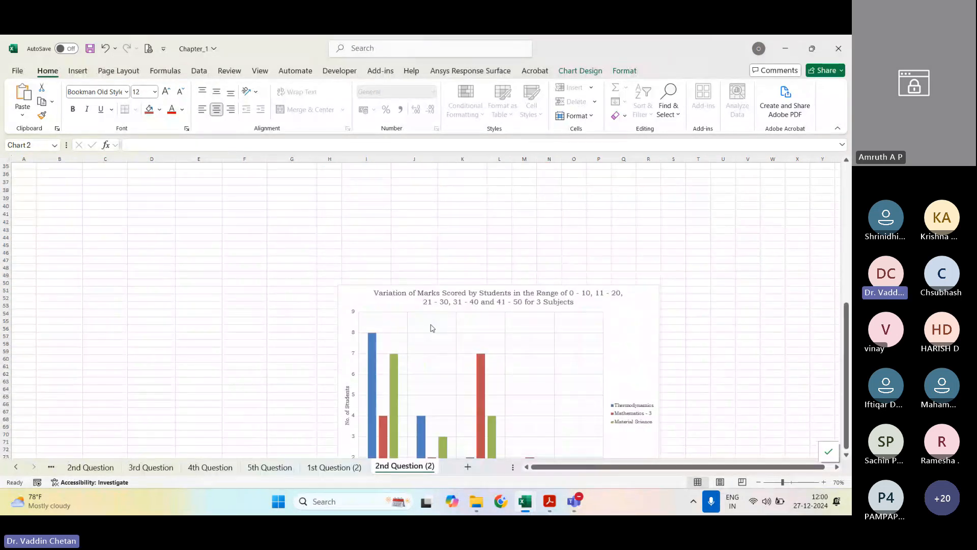
pyautogui.click(448, 295)
pyautogui.doubleClick(449, 295)
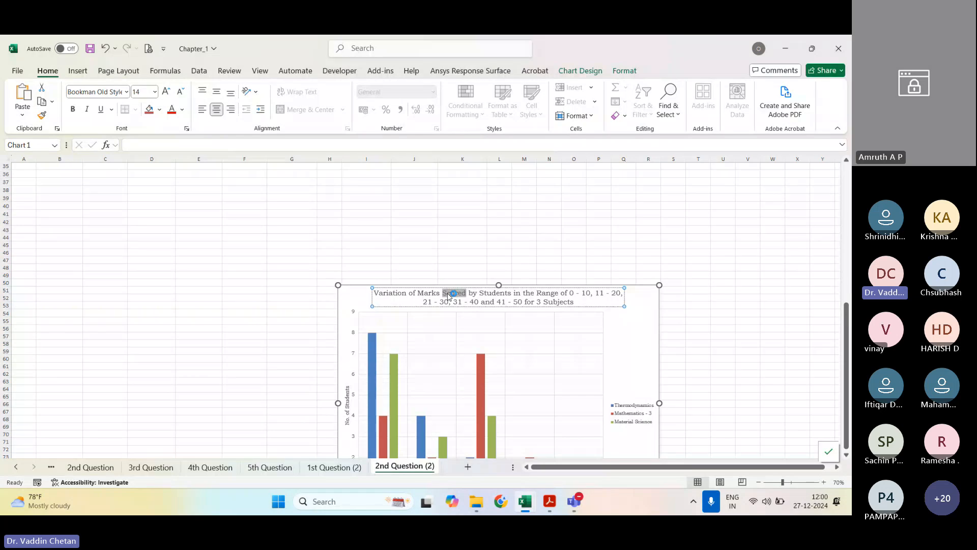
pyautogui.hotkey('ctrl', 'a')
pyautogui.hotkey('ctrl', 'c')
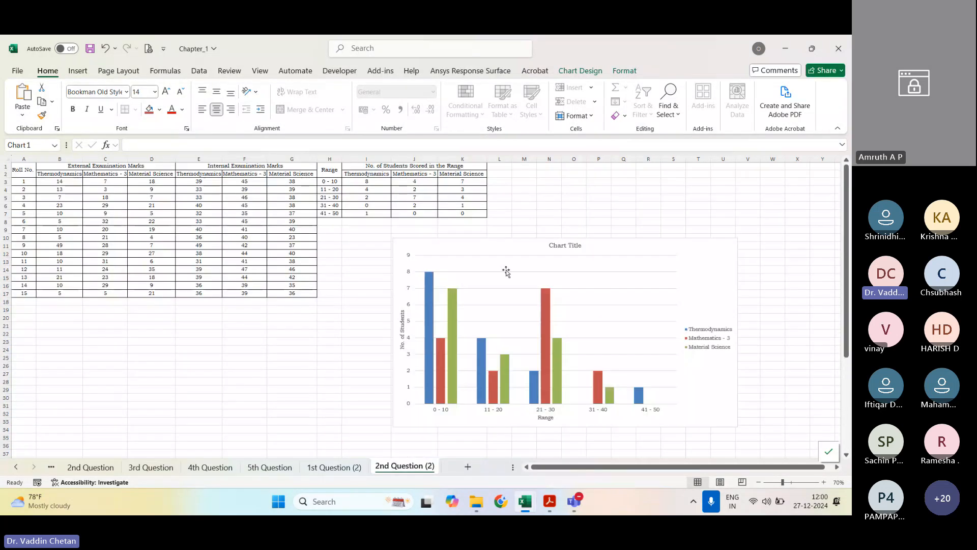
pyautogui.click(564, 246)
pyautogui.tripleClick(564, 246)
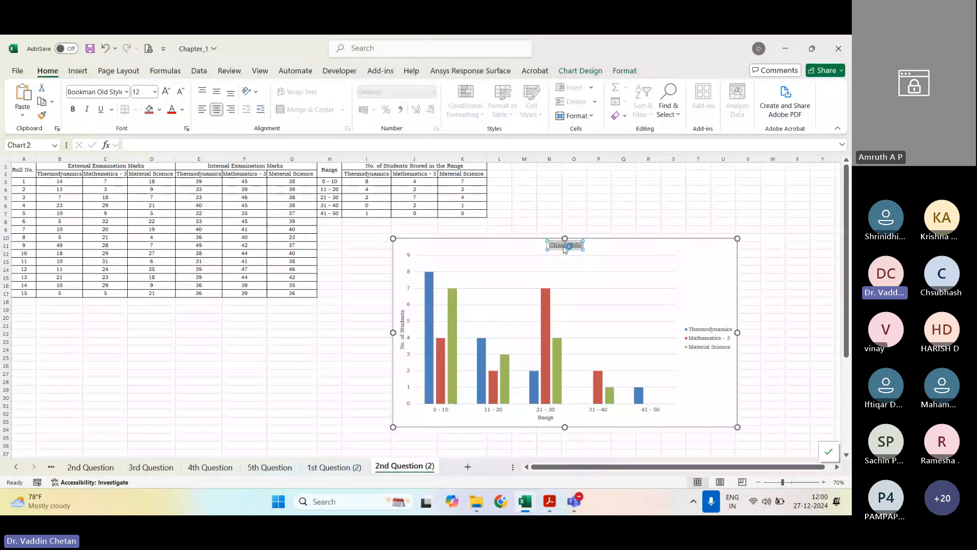
pyautogui.hotkey('ctrl', 'v')
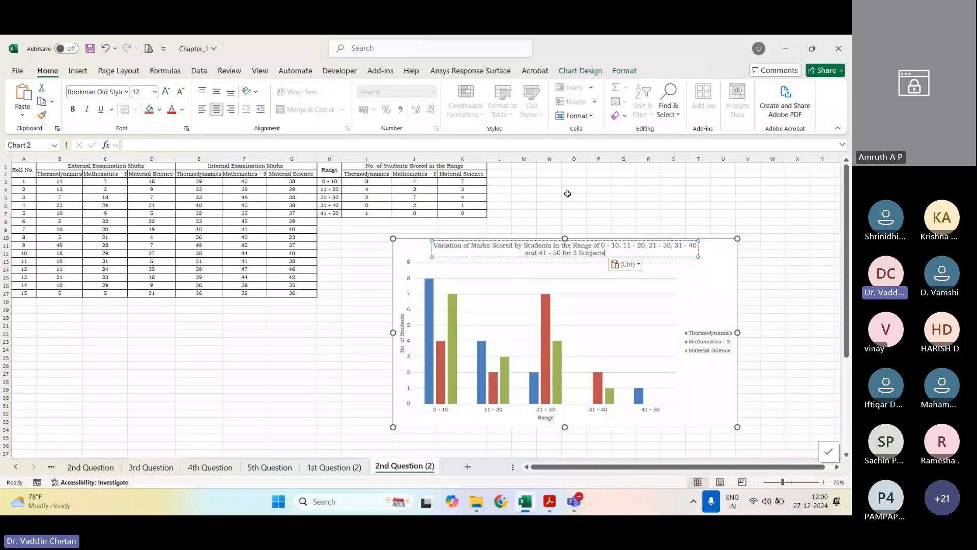
pyautogui.click(542, 222)
# Step: Make the new chart's title, both axis titles and the legend bold, then deselect the chart
pyautogui.click(539, 258)
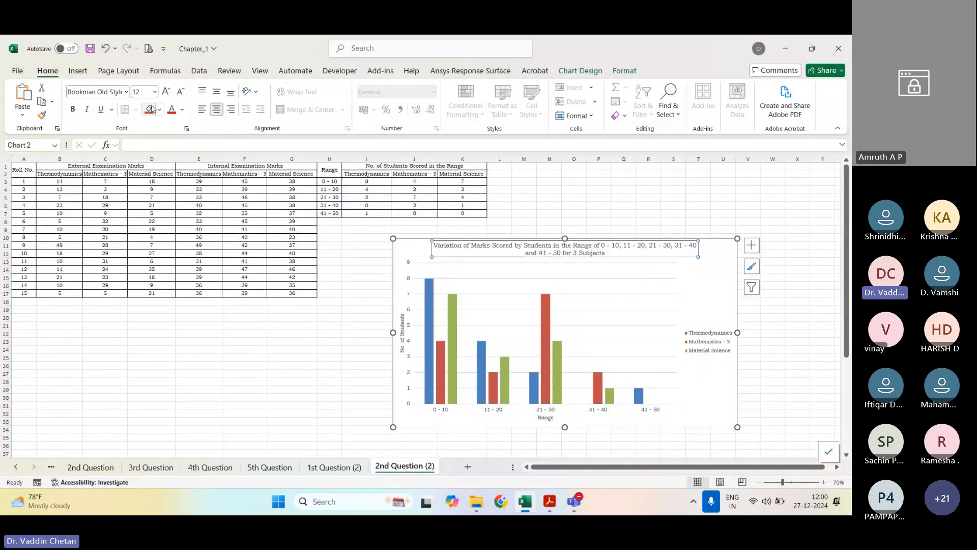
pyautogui.hotkey('ctrl', 'b')
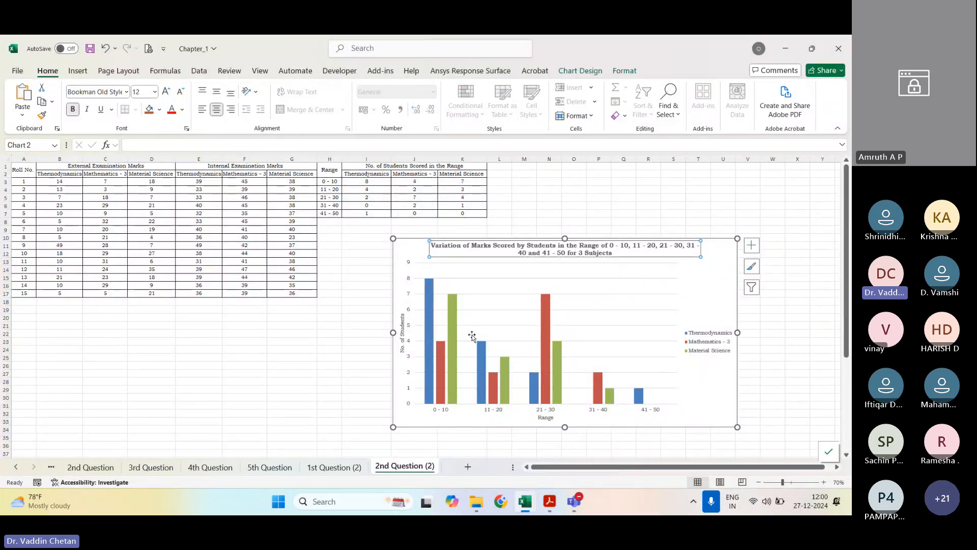
pyautogui.click(545, 418)
pyautogui.hotkey('ctrl', 'b')
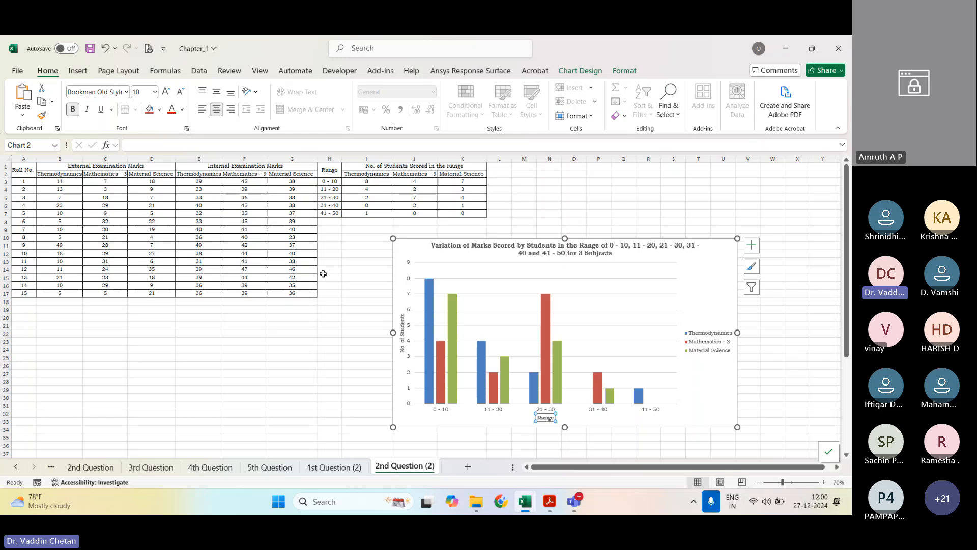
pyautogui.click(401, 342)
pyautogui.hotkey('ctrl', 'b')
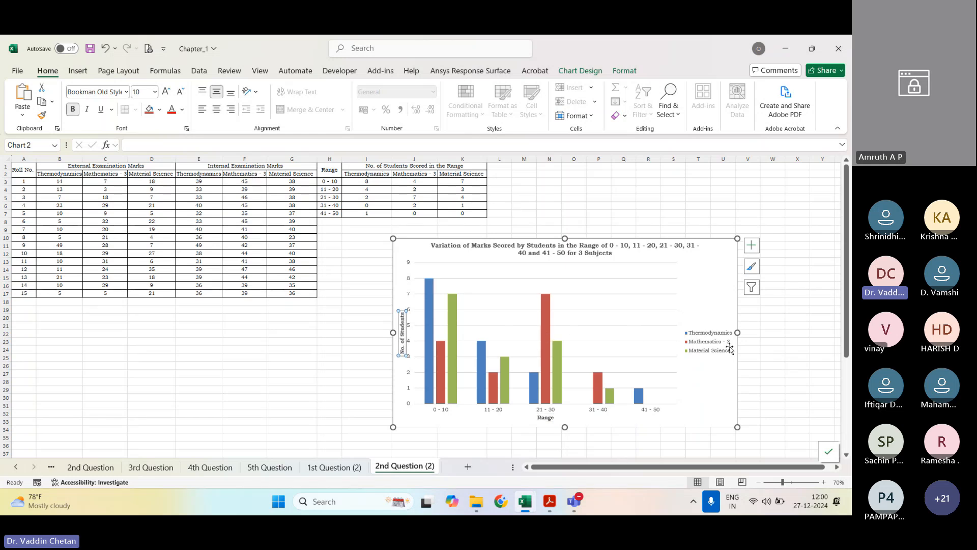
pyautogui.click(718, 347)
pyautogui.hotkey('ctrl', 'b')
pyautogui.click(821, 331)
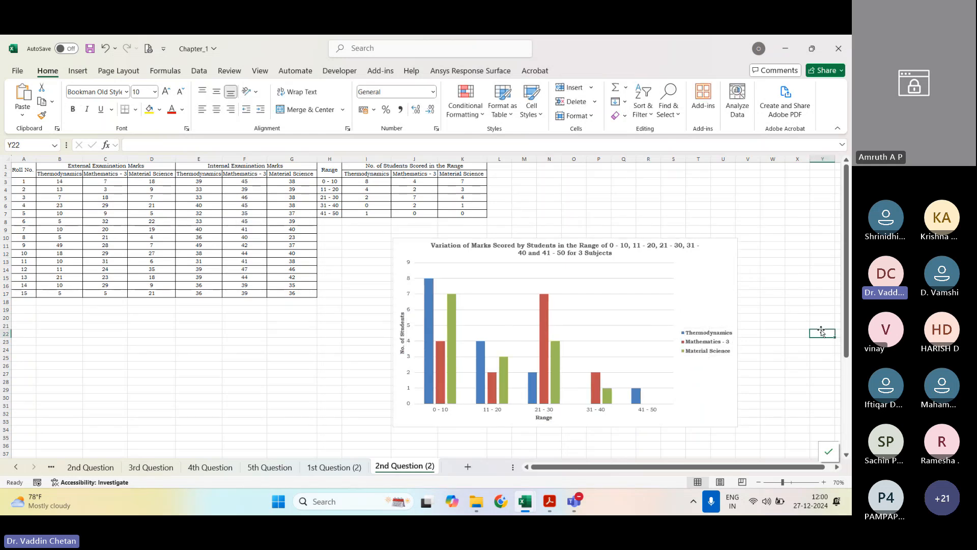
pyautogui.click(762, 316)
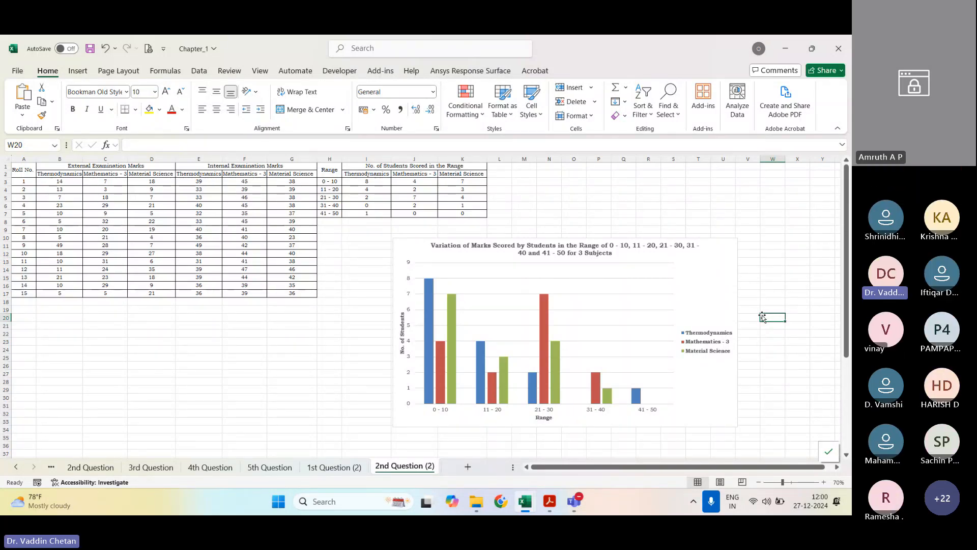
# Step: Switch to the manual PDF in Adobe Acrobat and compare question 2's hand-drawn and printed charts, glancing at question 3
pyautogui.click(549, 501)
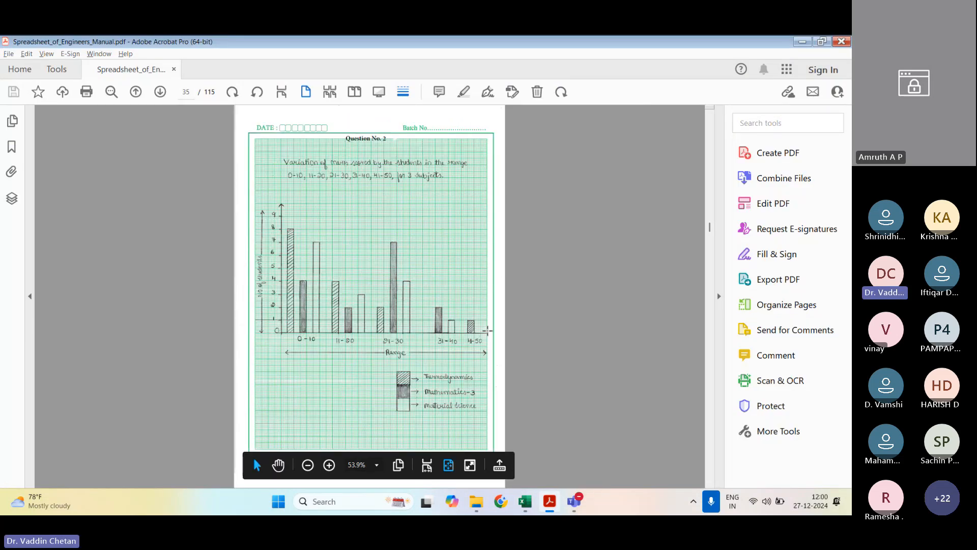
pyautogui.scroll(-2, 487, 336)
pyautogui.scroll(2, 487, 331)
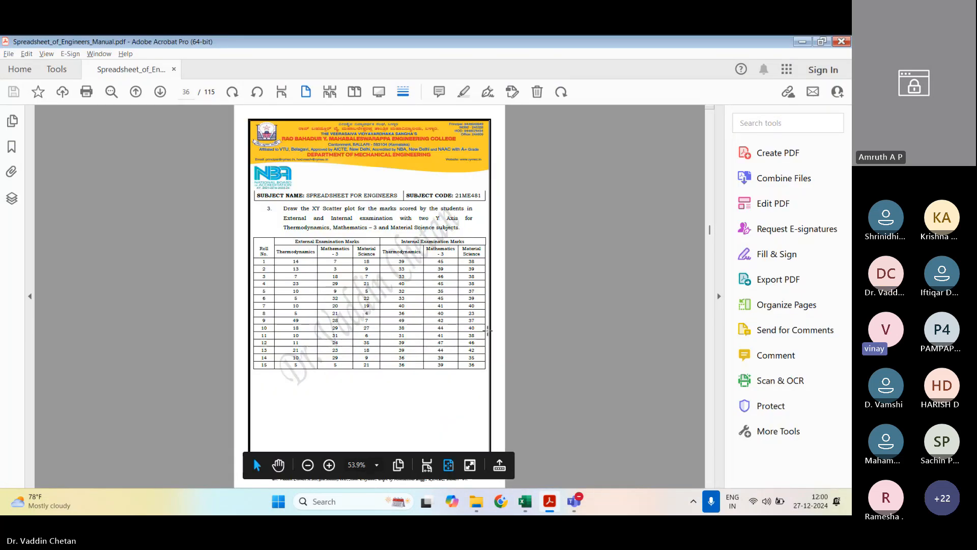
pyautogui.click(489, 334)
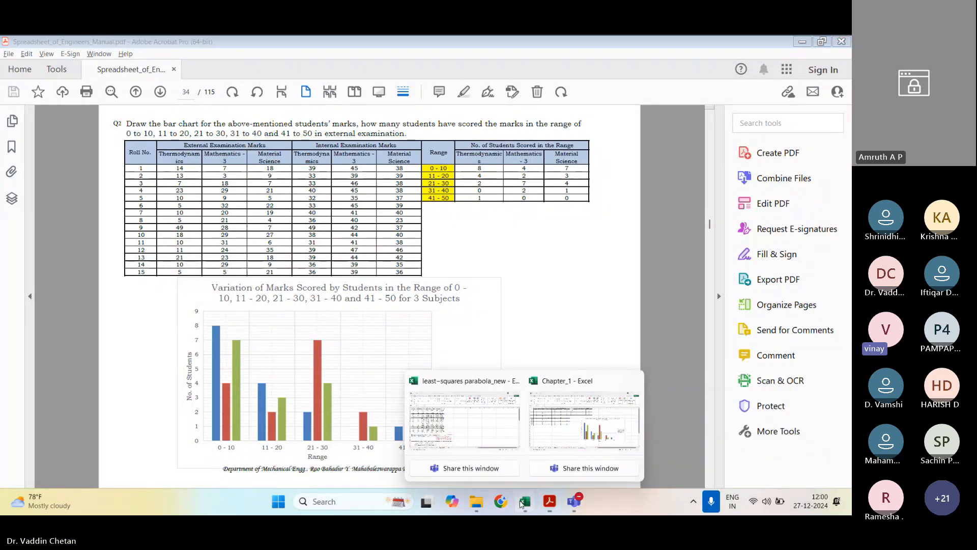
# Step: Check question 2's finished chart in the Chapter_1 workbook against the manual PDF's problem statement and hand-drawn chart, continuing to question 3
pyautogui.click(584, 422)
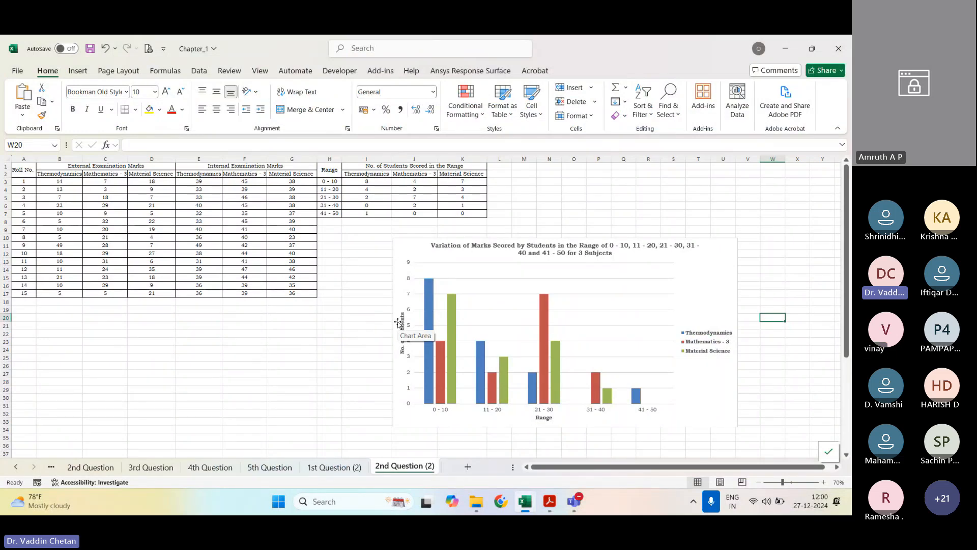
pyautogui.click(550, 501)
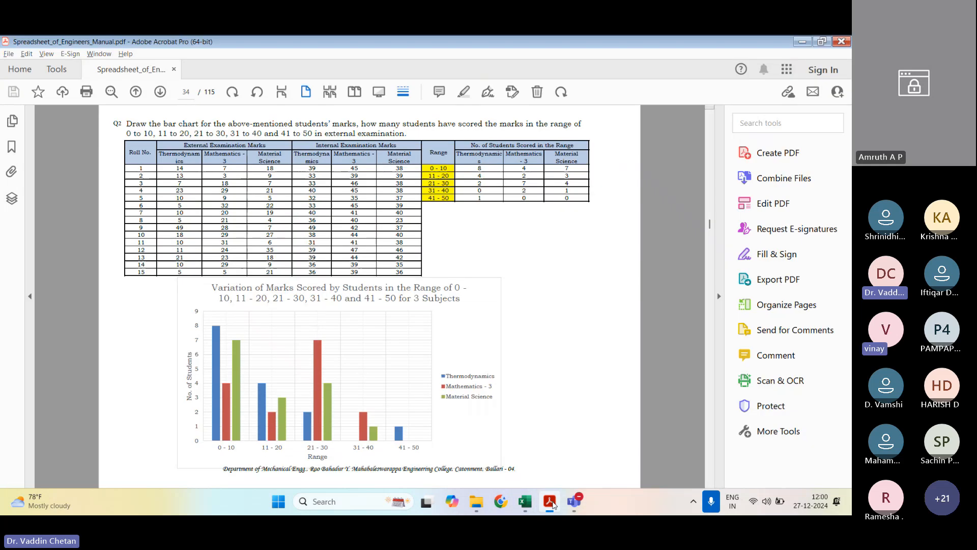
pyautogui.scroll(2, 426, 288)
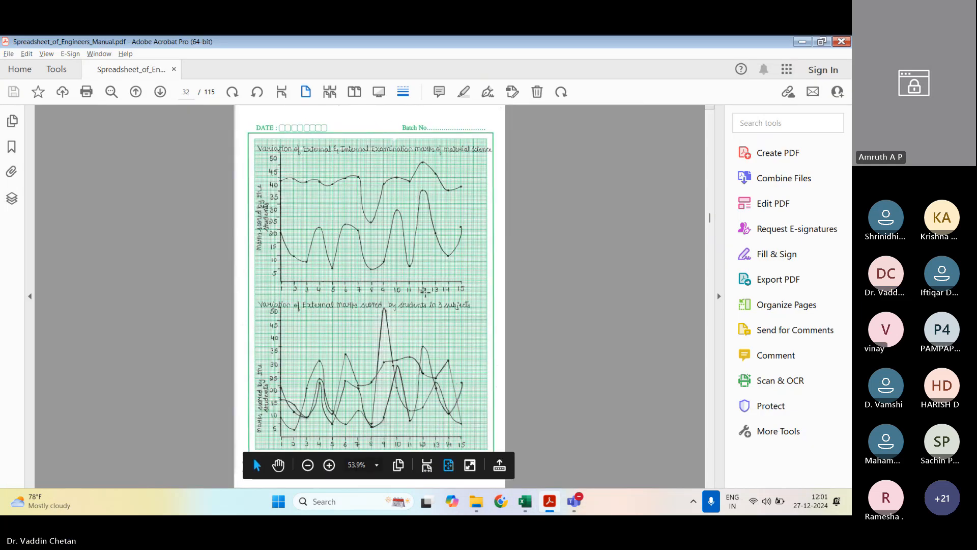
pyautogui.scroll(-1, 419, 296)
pyautogui.scroll(-1, 418, 296)
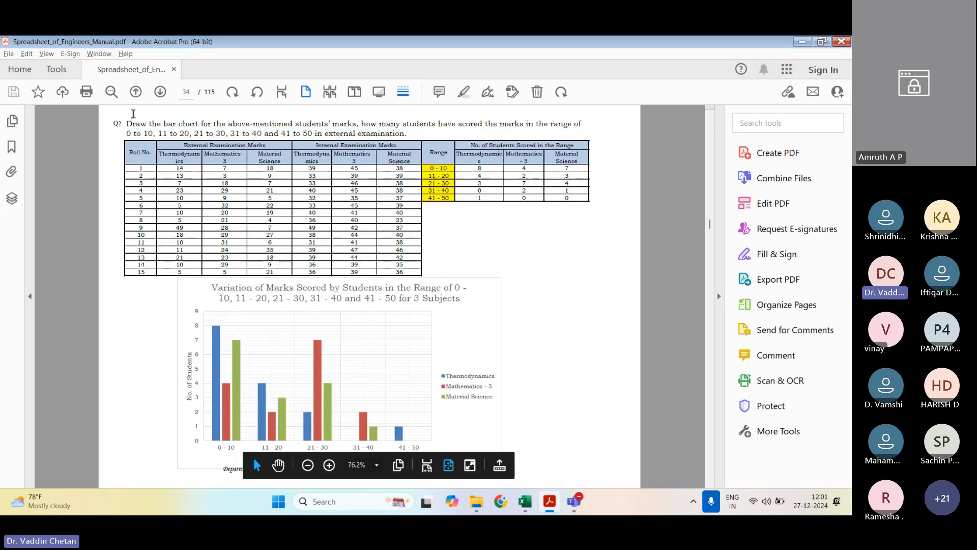
pyautogui.moveTo(127, 125)
pyautogui.mouseDown()
pyautogui.moveTo(204, 134)
pyautogui.moveTo(533, 124)
pyautogui.moveTo(313, 135)
pyautogui.moveTo(407, 135)
pyautogui.mouseUp()
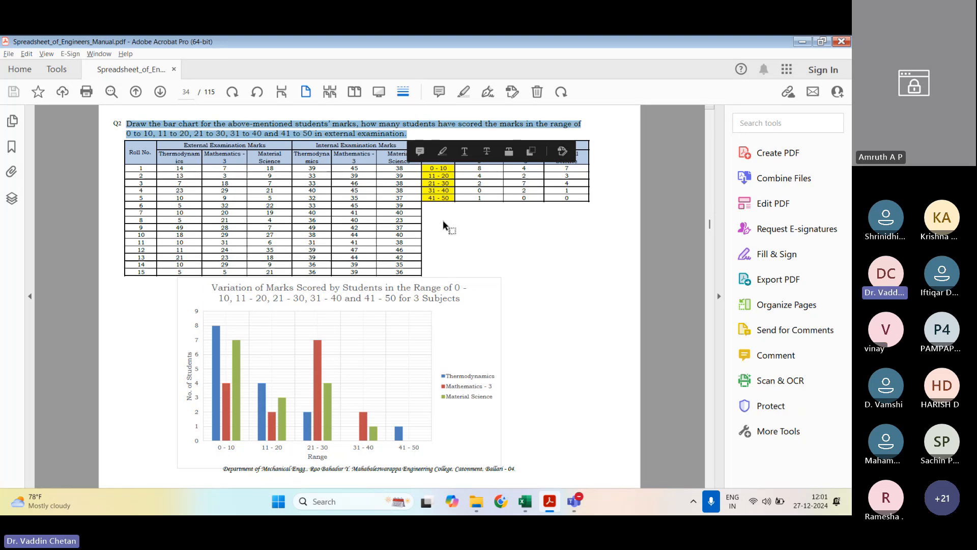
pyautogui.click(444, 222)
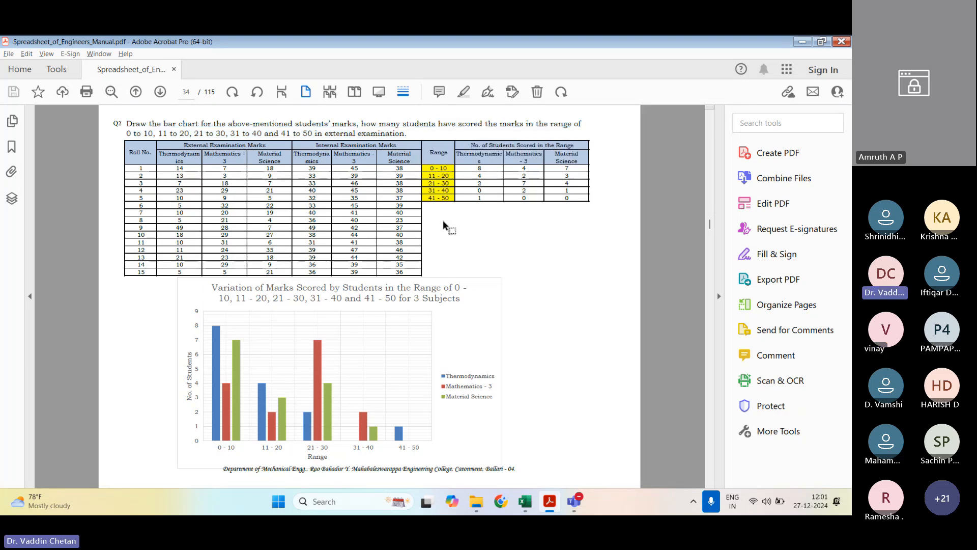
pyautogui.scroll(-2, 443, 222)
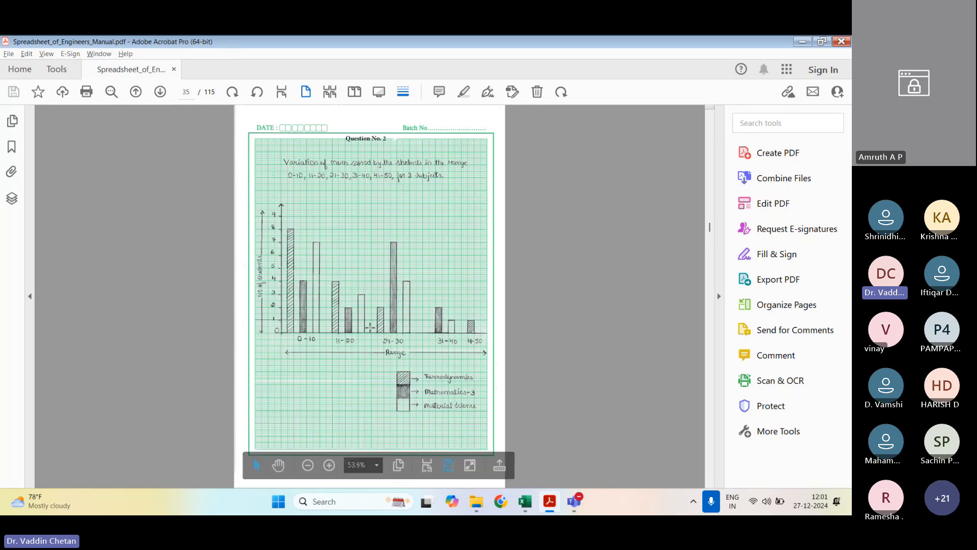
pyautogui.scroll(-2, 370, 327)
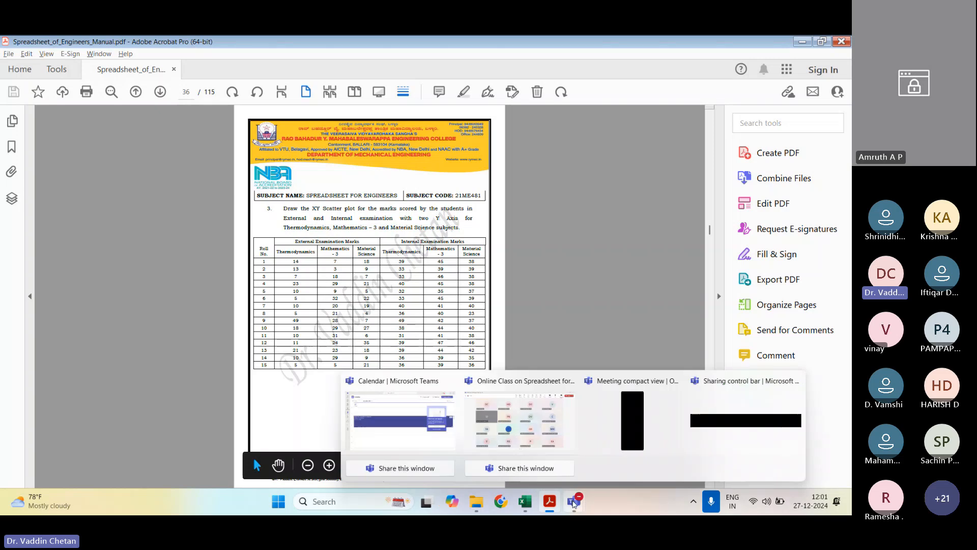
# Step: Unmute the Teams meeting microphone and highlight question 3's wording about two Y axes for the three subjects in the manual
pyautogui.moveTo(574, 501)
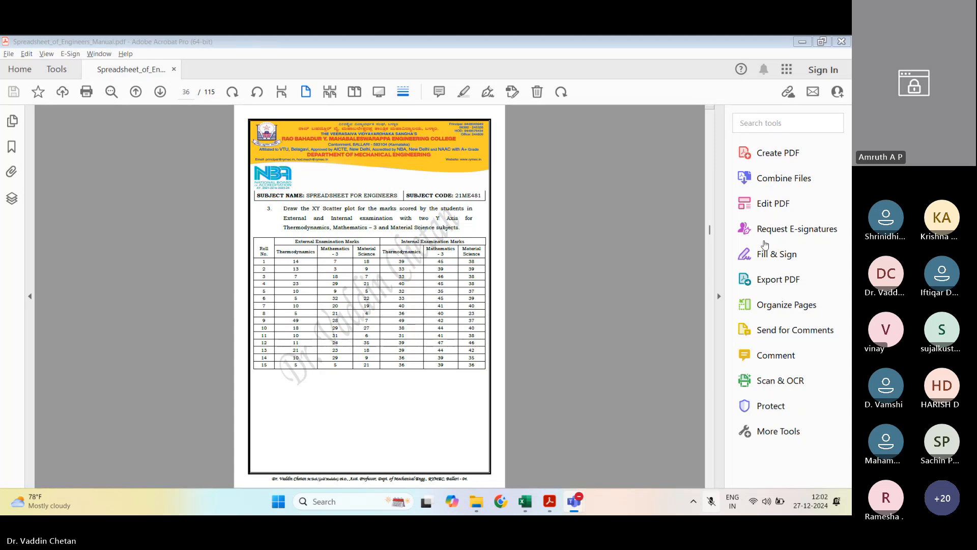
pyautogui.hotkey('ctrl', 'shift', 'm')
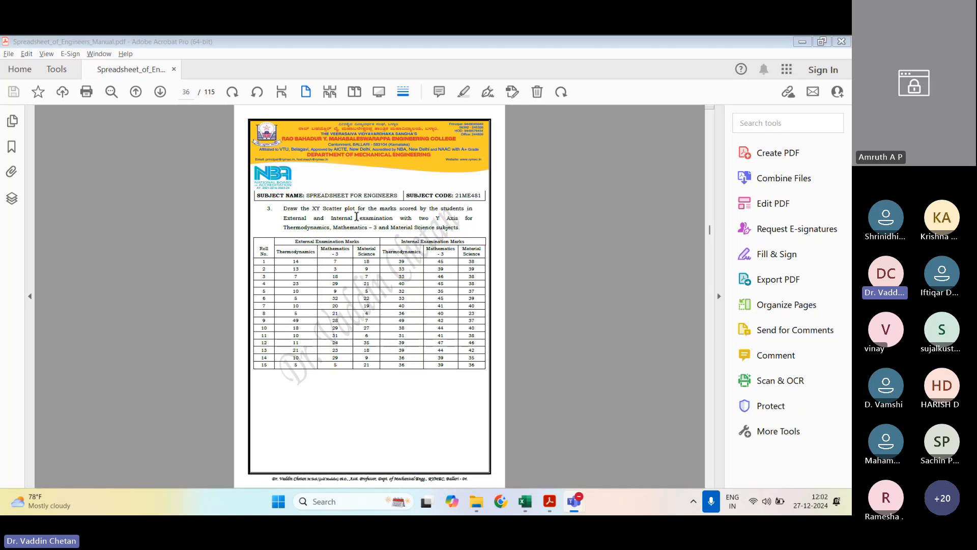
pyautogui.moveTo(283, 218); pyautogui.dragTo(465, 229)
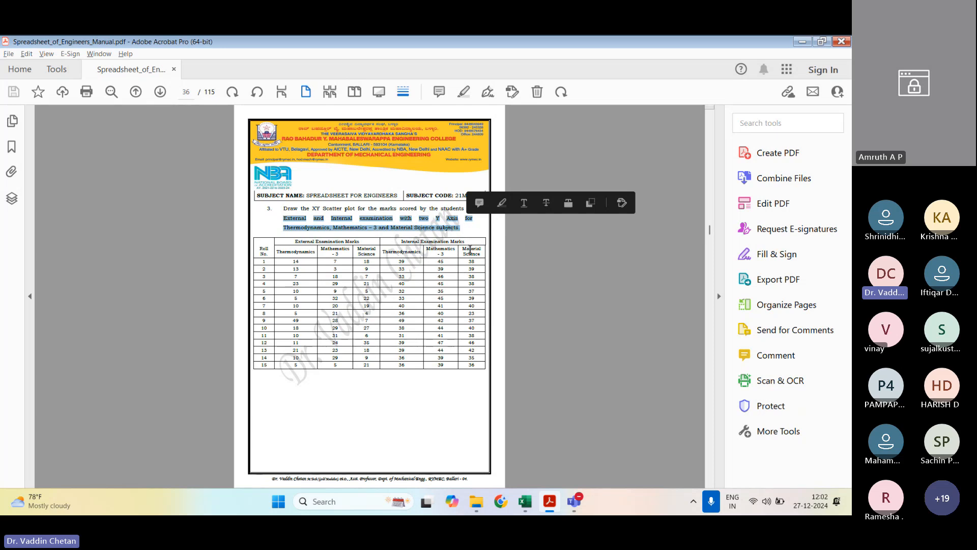
# Step: Switch to the Chapter_1 workbook in Excel and create a copy of the 3rd Question sheet at the end
pyautogui.click(530, 504)
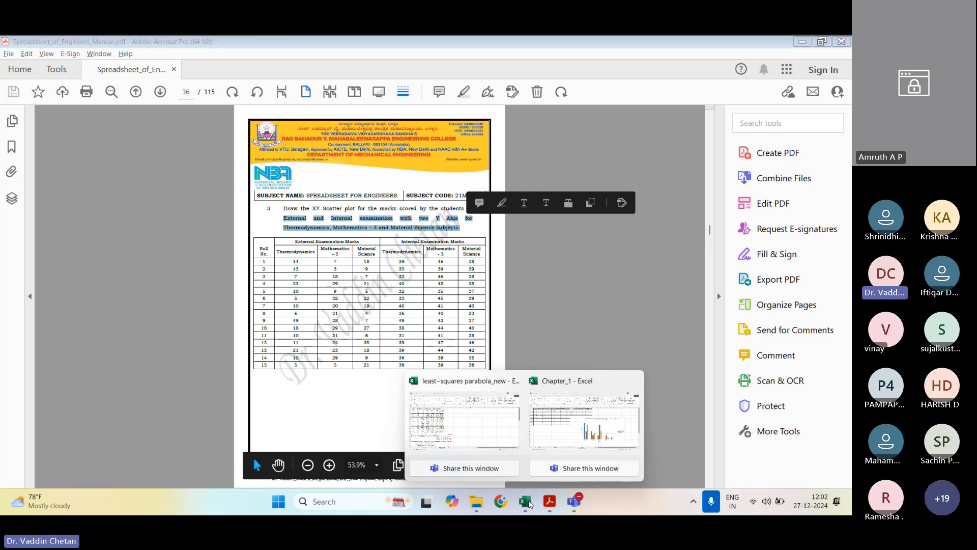
pyautogui.click(557, 426)
pyautogui.rightClick(153, 469)
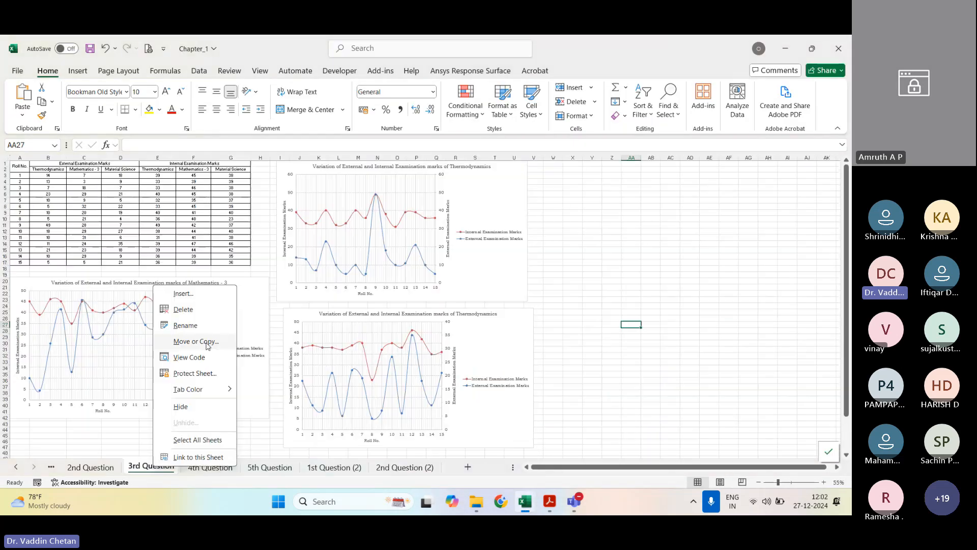
pyautogui.click(201, 340)
pyautogui.click(153, 390)
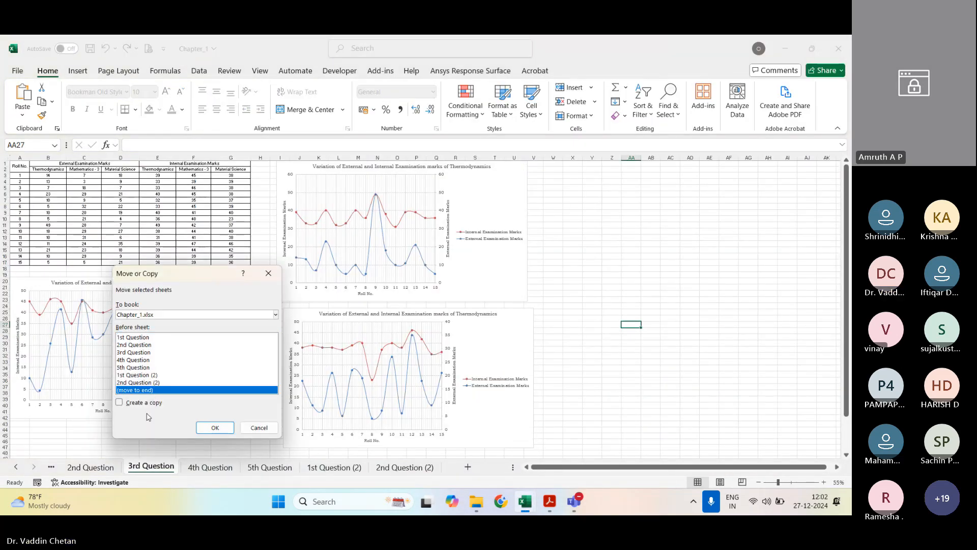
pyautogui.click(137, 402)
pyautogui.click(215, 427)
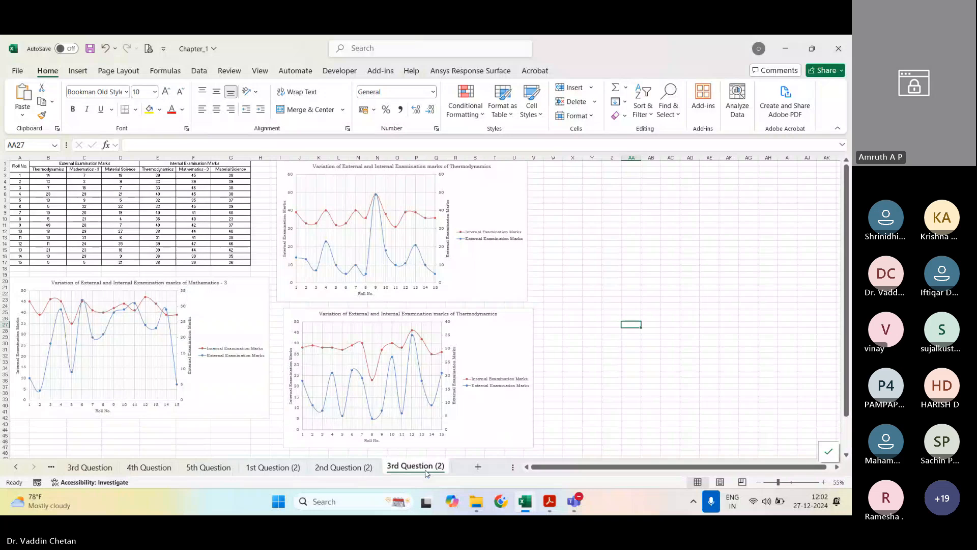
# Step: Delete the upper Thermodynamics marks chart beside the table on the copied 3rd Question (2) sheet
pyautogui.click(673, 237)
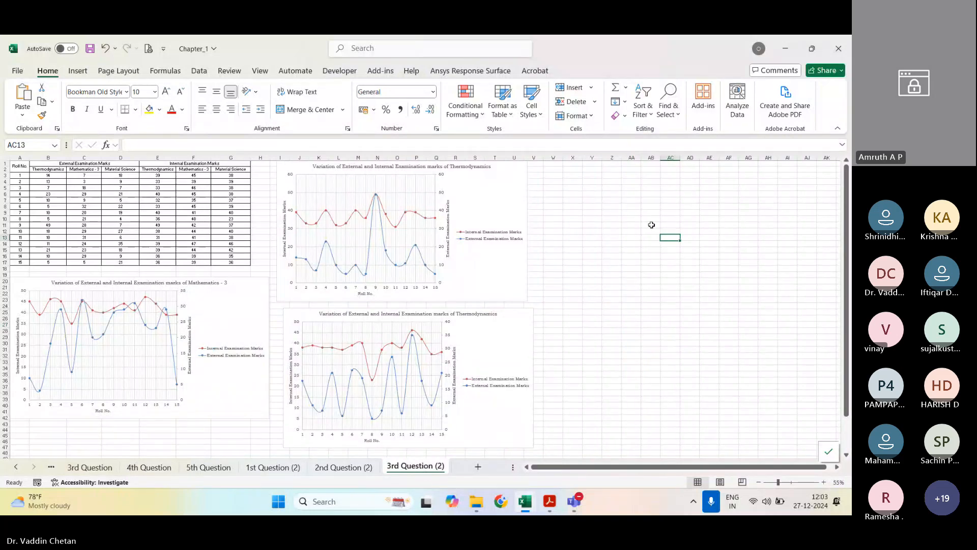
pyautogui.scroll(-1, 186, 304)
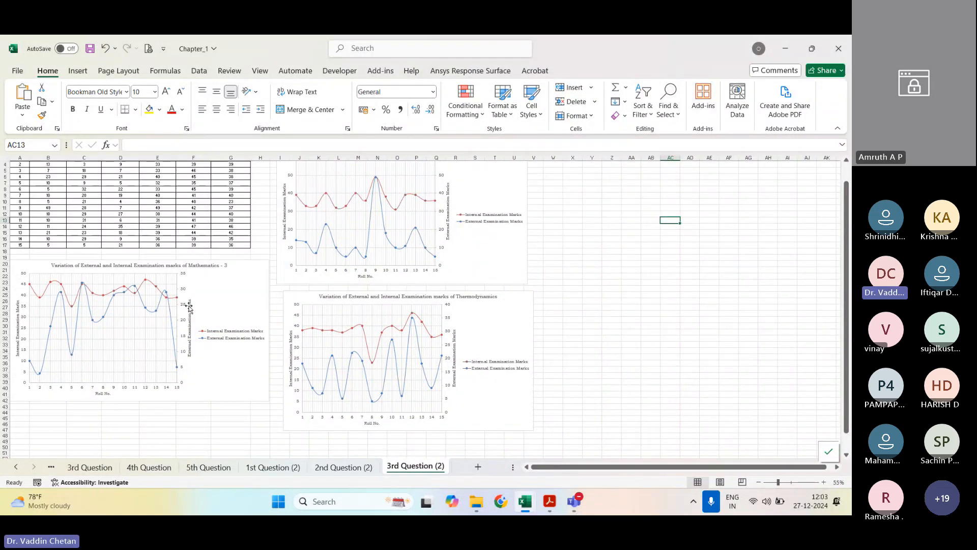
pyautogui.scroll(2, 168, 279)
pyautogui.scroll(-3, 168, 279)
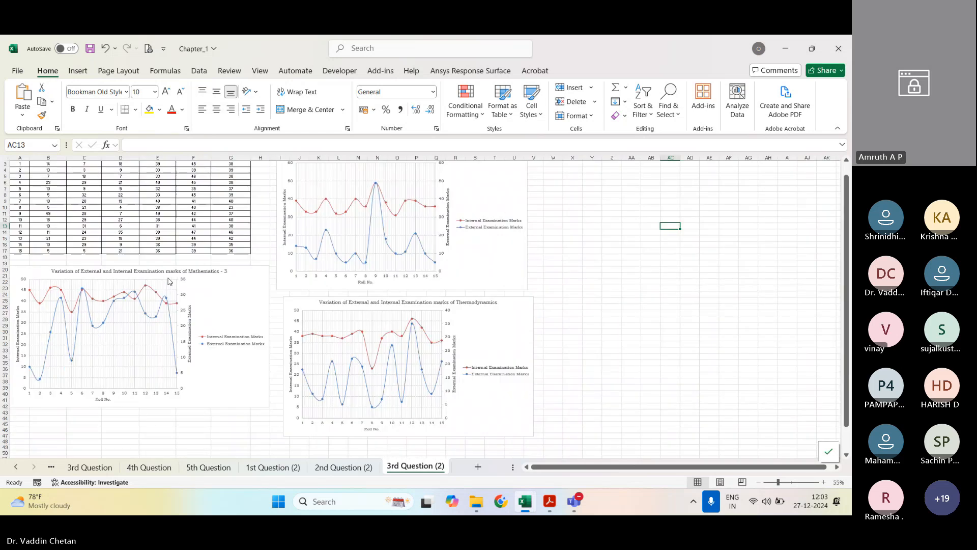
pyautogui.scroll(1, 515, 279)
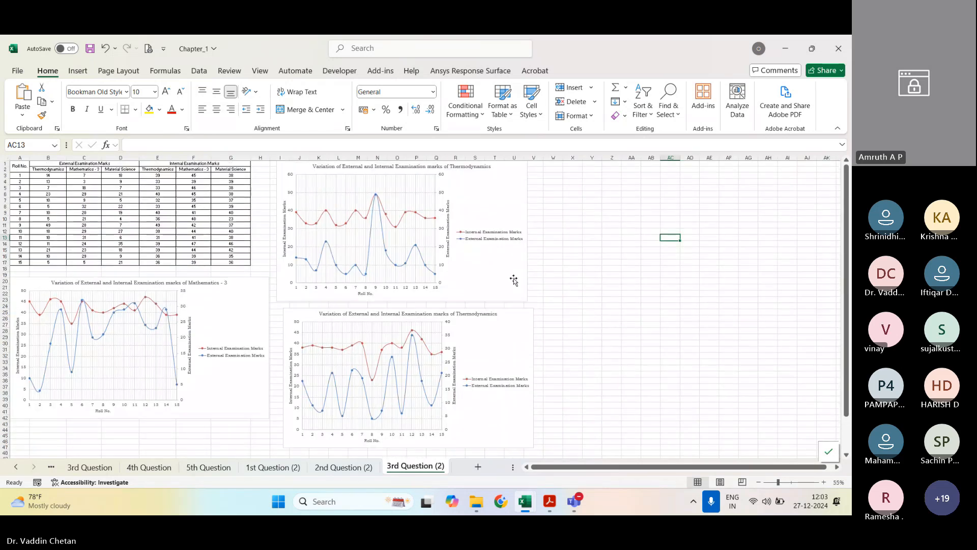
pyautogui.click(517, 283)
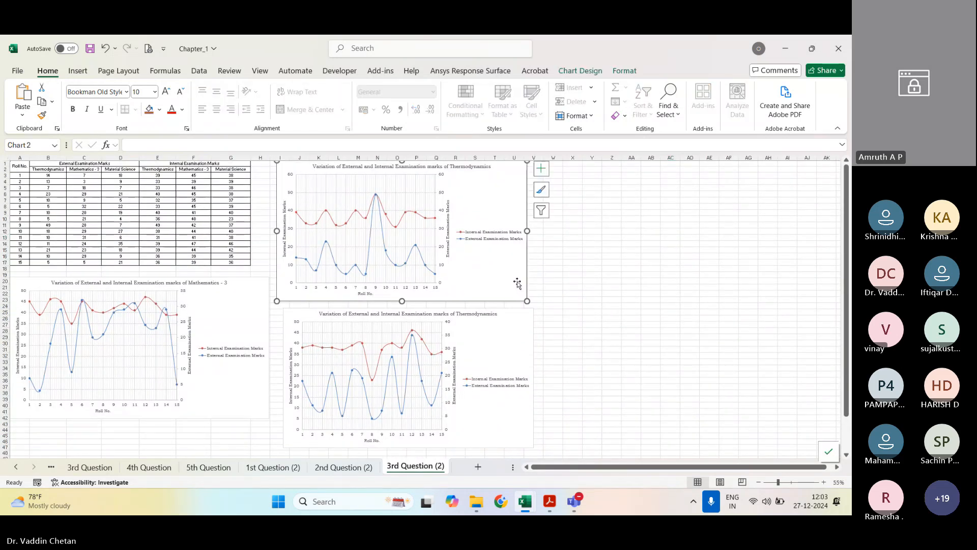
pyautogui.press('Delete')
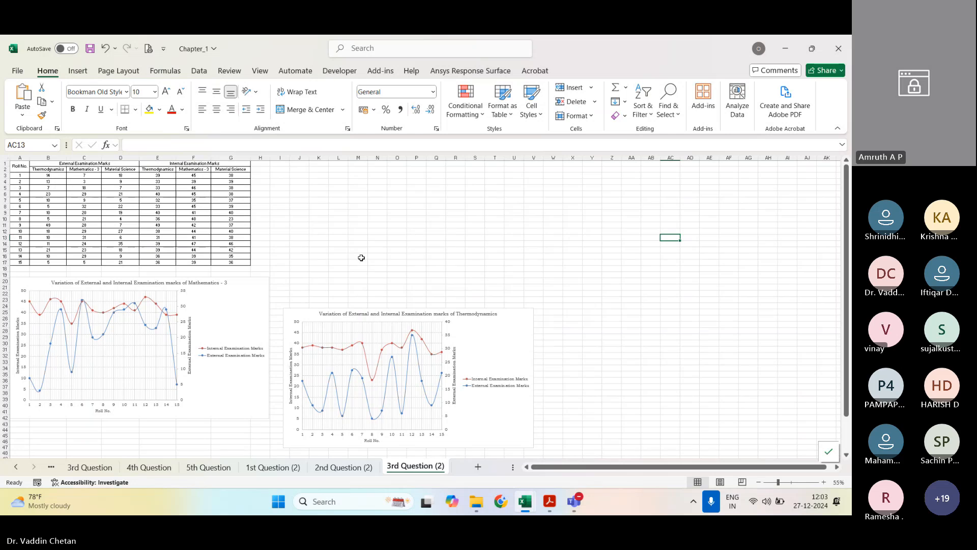
pyautogui.scroll(2, 355, 252)
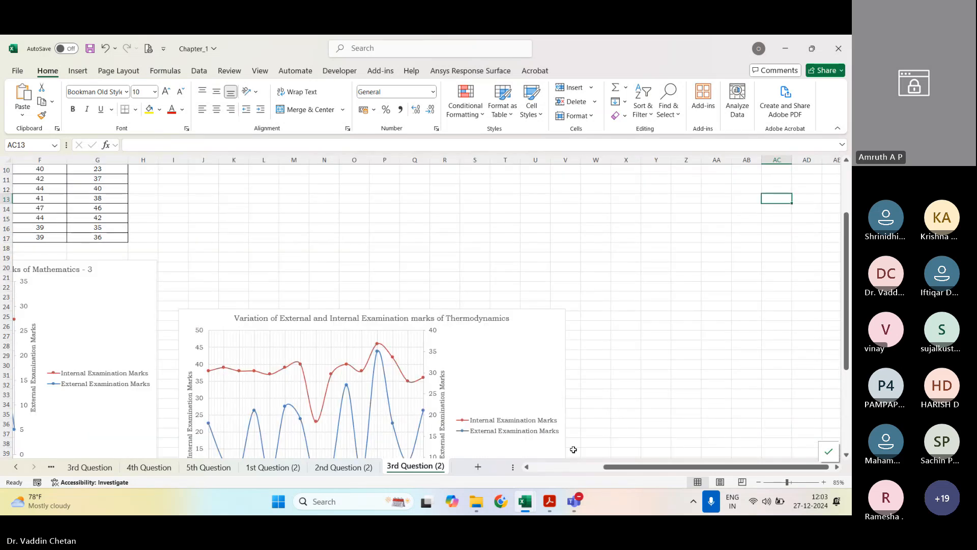
pyautogui.click(575, 466)
pyautogui.scroll(3, 337, 249)
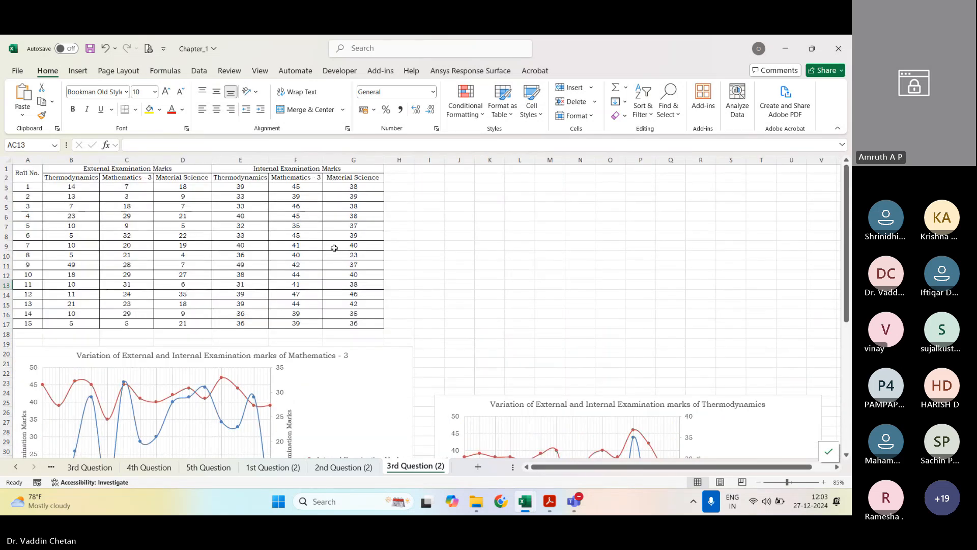
pyautogui.click(554, 248)
pyautogui.click(460, 206)
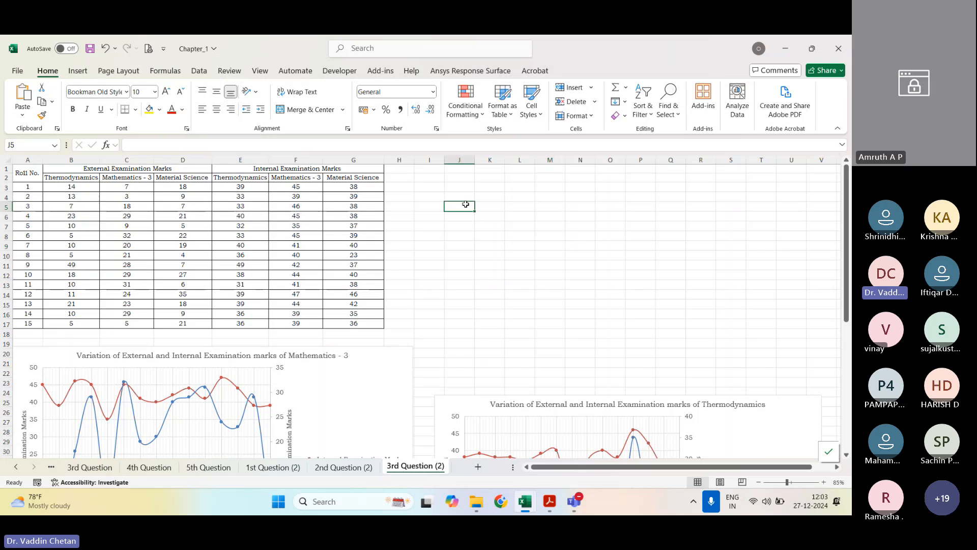
pyautogui.click(379, 399)
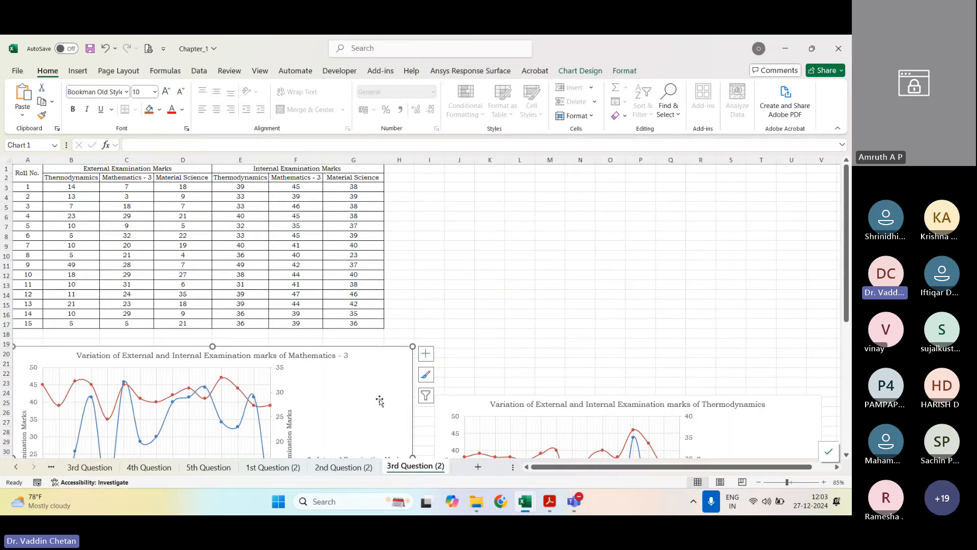
pyautogui.click(426, 353)
pyautogui.click(465, 185)
pyautogui.click(442, 179)
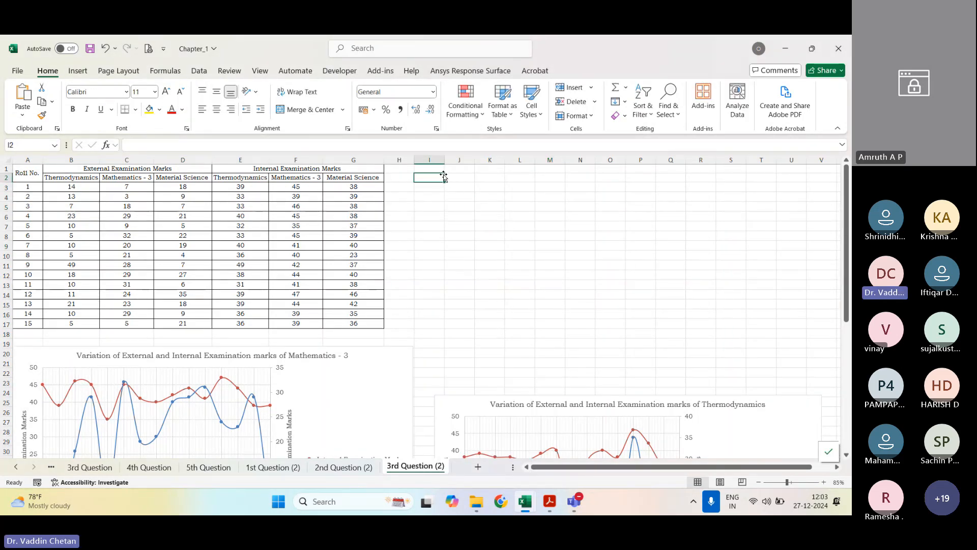
pyautogui.hotkey('ctrl', 'v')
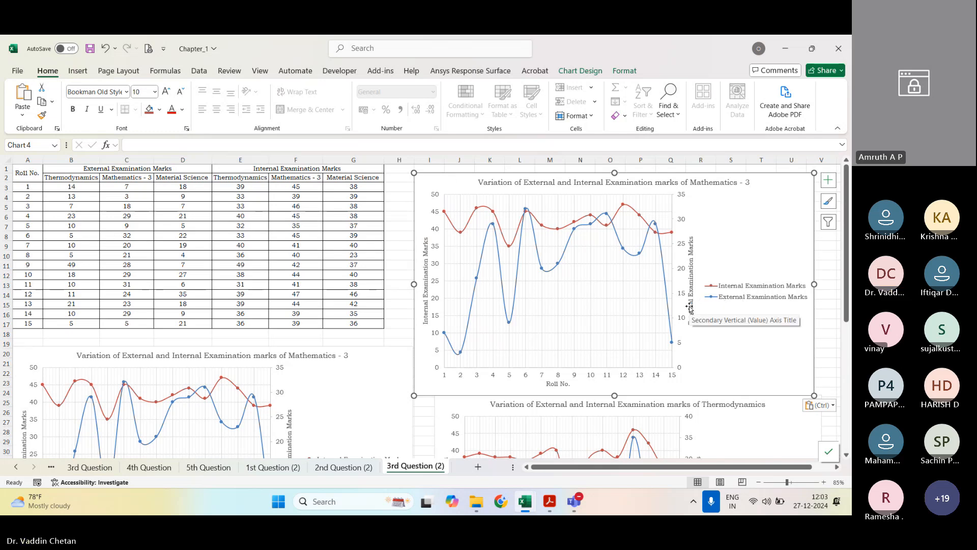
pyautogui.press('Delete')
# Step: Insert an empty scatter chart with smooth lines and markers, placing and enlarging it beside the marks table over about columns I to U
pyautogui.click(78, 71)
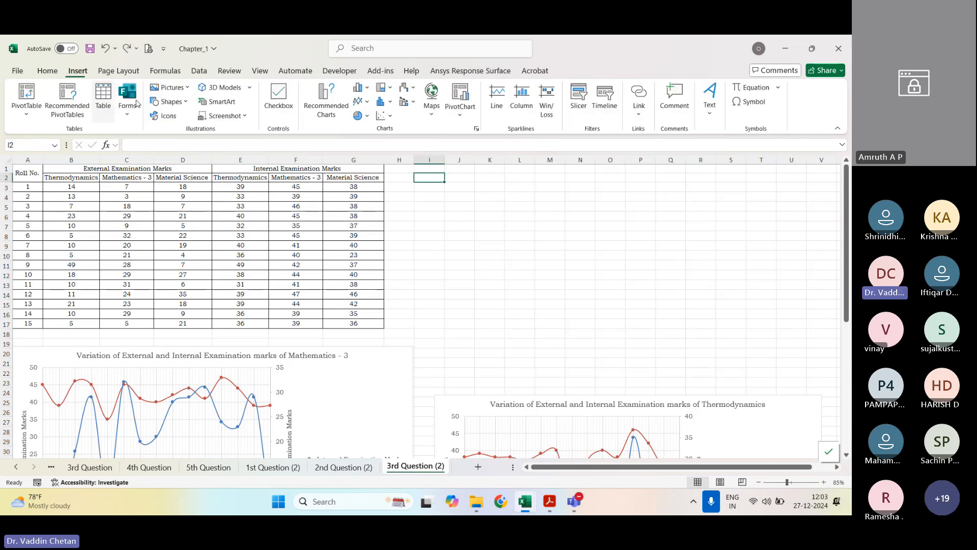
pyautogui.click(366, 115)
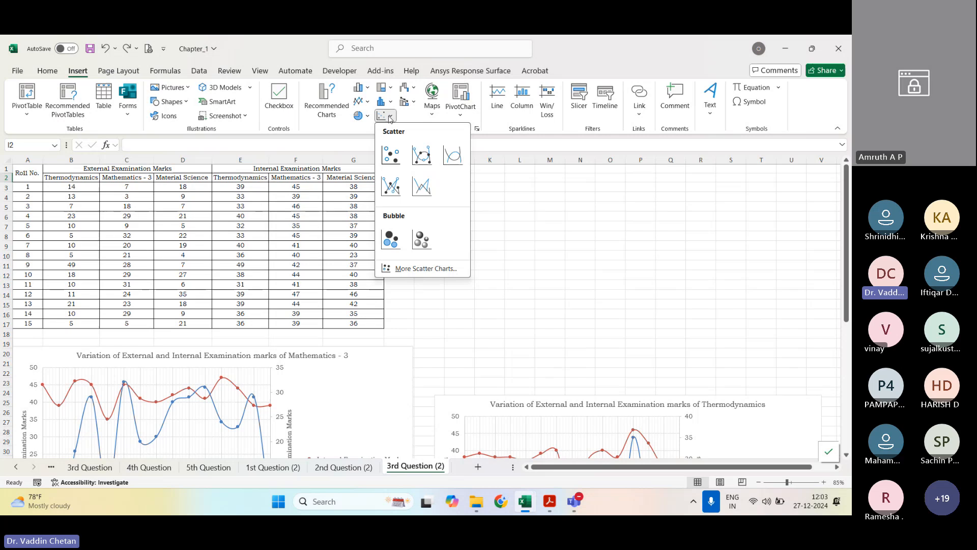
pyautogui.click(419, 155)
pyautogui.moveTo(528, 311); pyautogui.dragTo(604, 230)
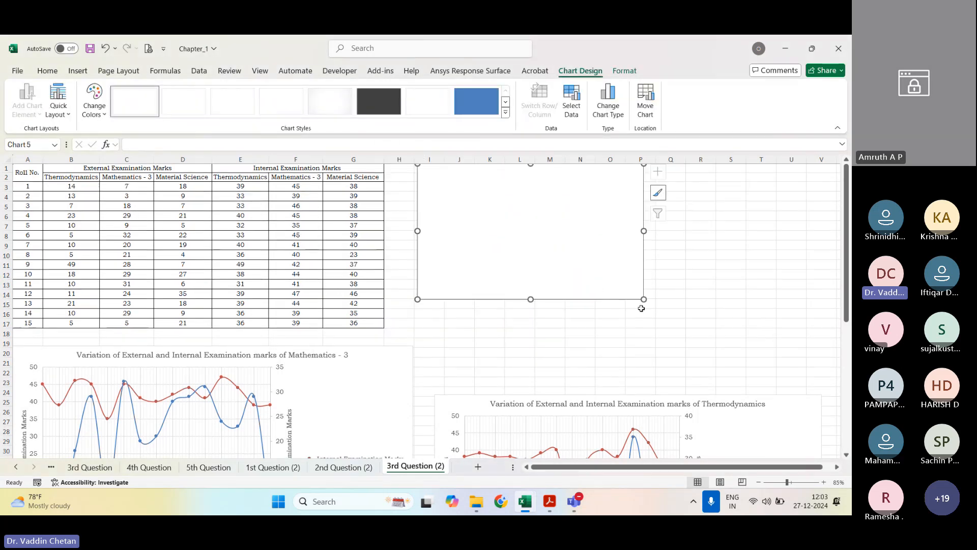
pyautogui.moveTo(644, 299); pyautogui.dragTo(789, 368)
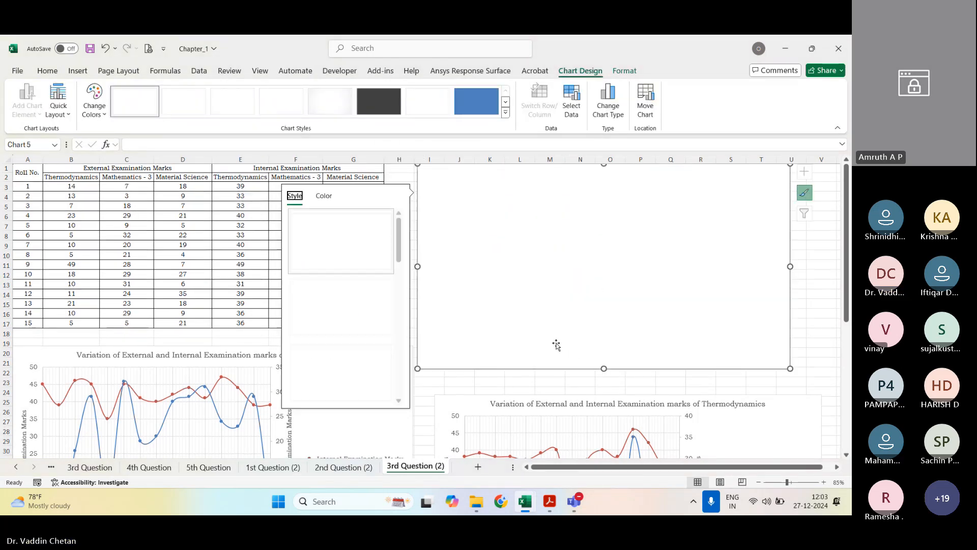
pyautogui.rightClick(626, 246)
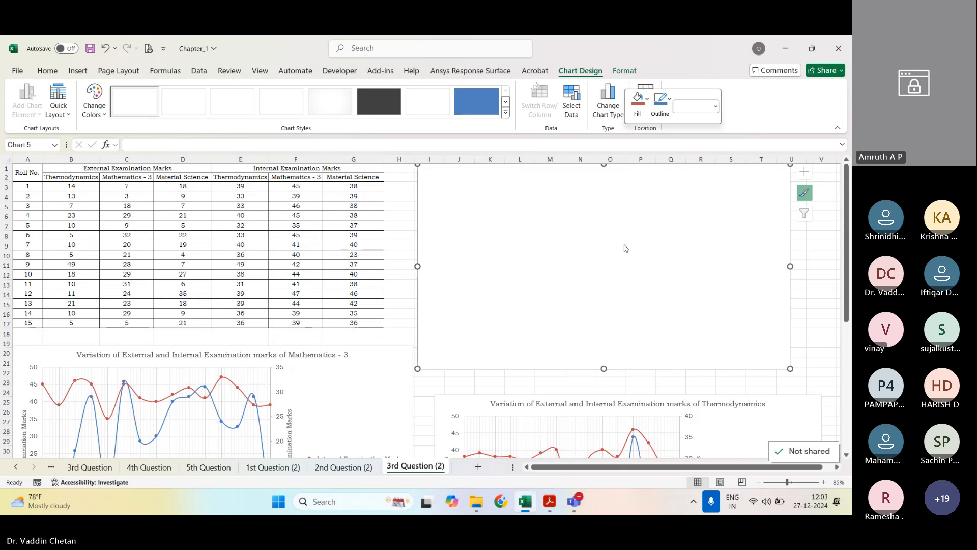
pyautogui.click(665, 311)
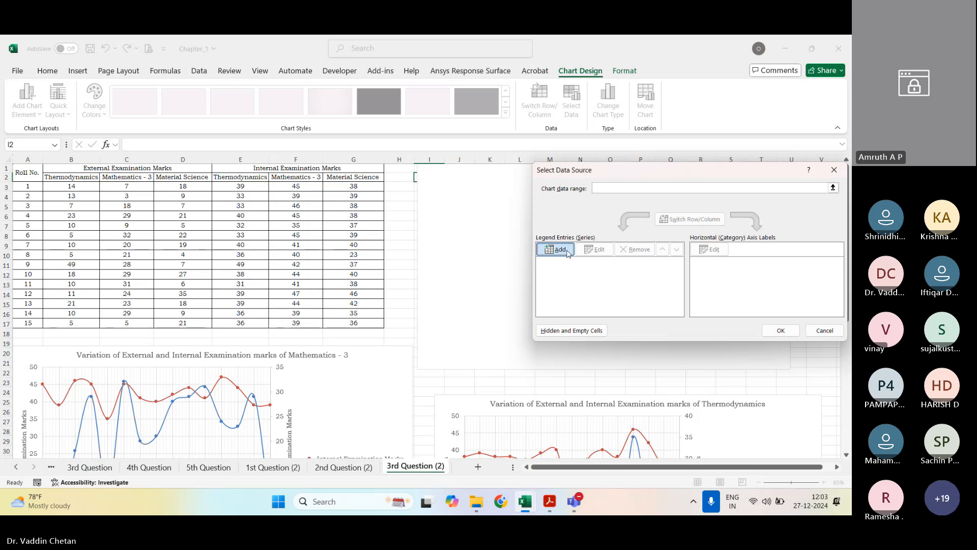
pyautogui.press('Escape')
# Step: Delete the two old charts below row 18, the Mathematics - 3 one and the remaining Thermodynamics one
pyautogui.click(327, 379)
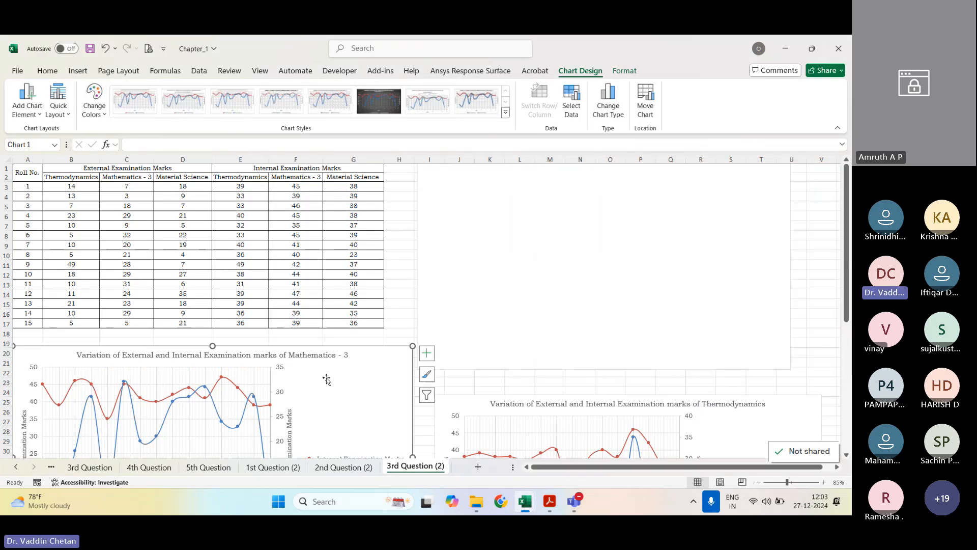
pyautogui.press('Delete')
pyautogui.click(770, 434)
pyautogui.press('Delete')
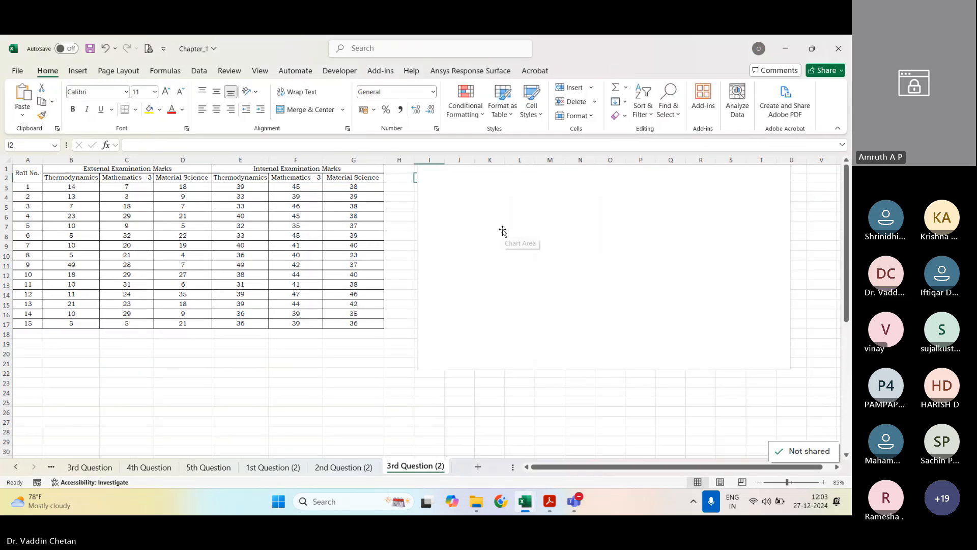
# Step: Start adding a new data series to the empty scatter chart beside the marks table
pyautogui.rightClick(503, 233)
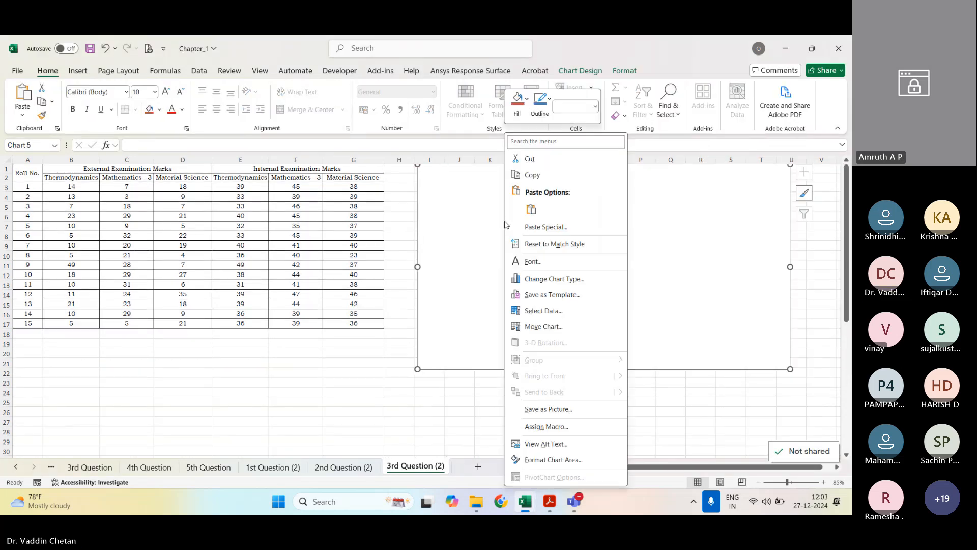
pyautogui.click(543, 310)
pyautogui.click(556, 251)
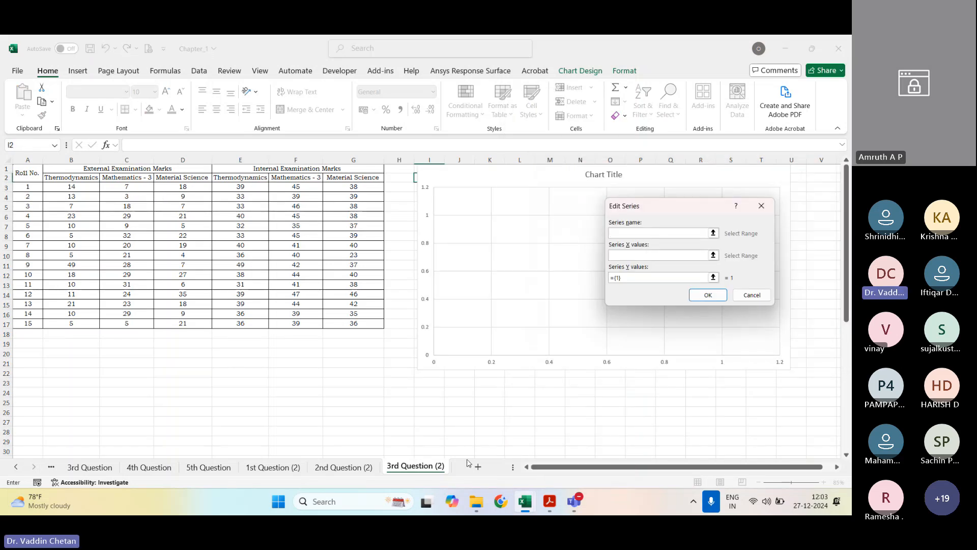
# Step: Check question 3's statement and sample charts in the Acrobat manual, returning to the Chapter_1 workbook in Excel
pyautogui.click(550, 501)
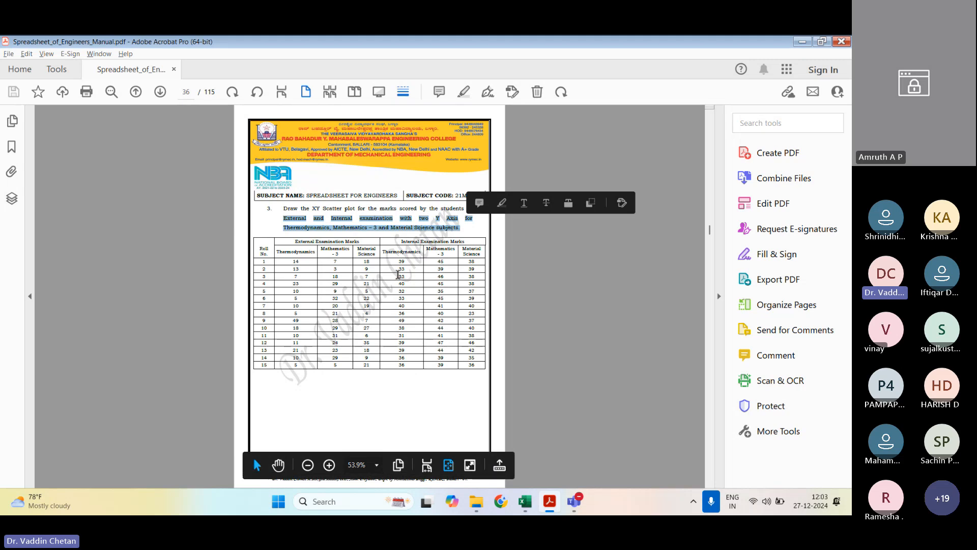
pyautogui.click(398, 273)
pyautogui.scroll(-3, 398, 274)
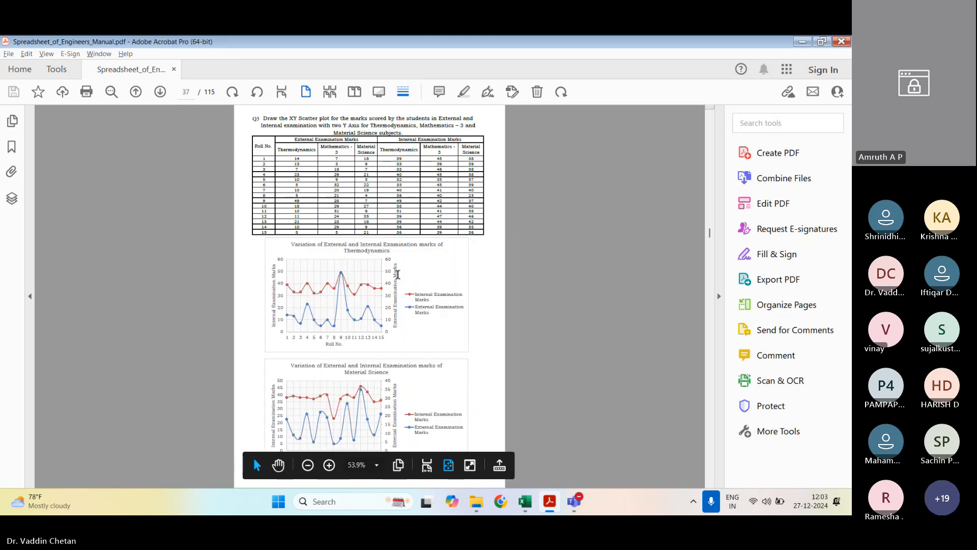
pyautogui.scroll(3, 398, 274)
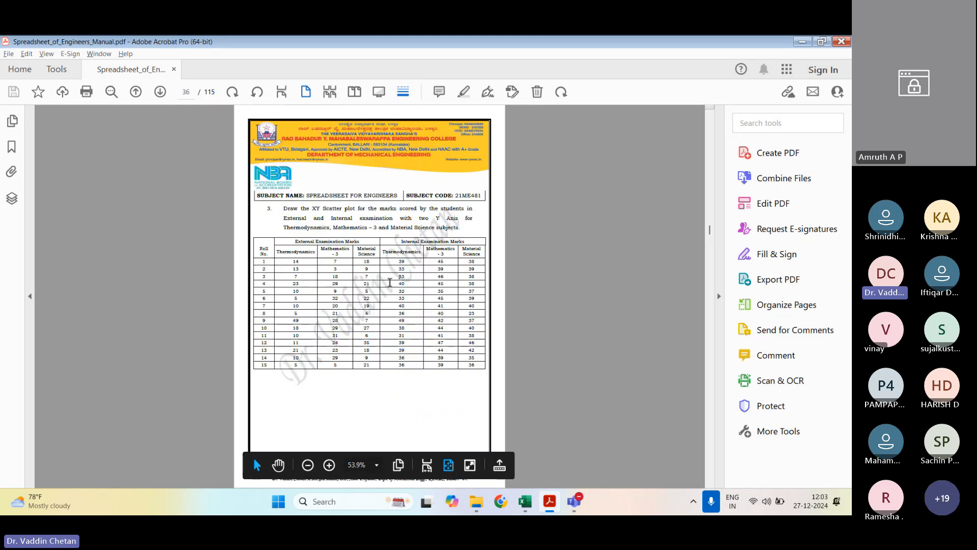
pyautogui.hotkey('alt', 'Tab')
pyautogui.click(532, 399)
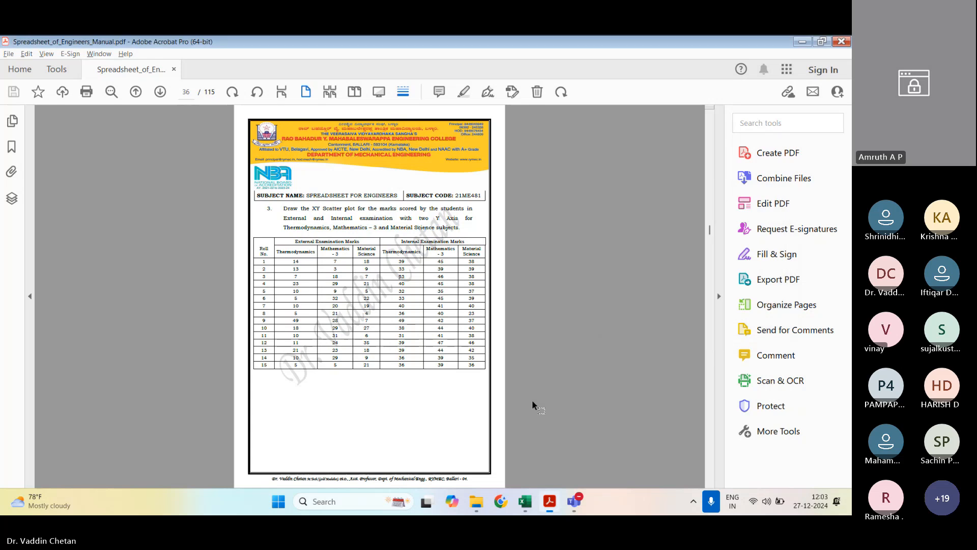
pyautogui.moveTo(543, 493)
pyautogui.click(580, 447)
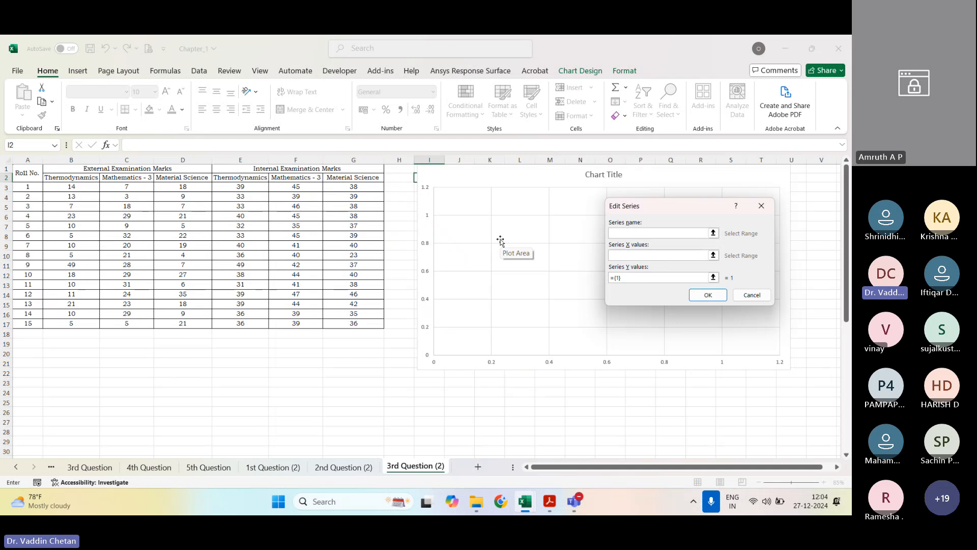
# Step: Define the series with External Examination Marks (B1:D1) as its name, roll numbers A3:A17 as X values and Thermodynamics B3:B17 as Y values
pyautogui.click(660, 232)
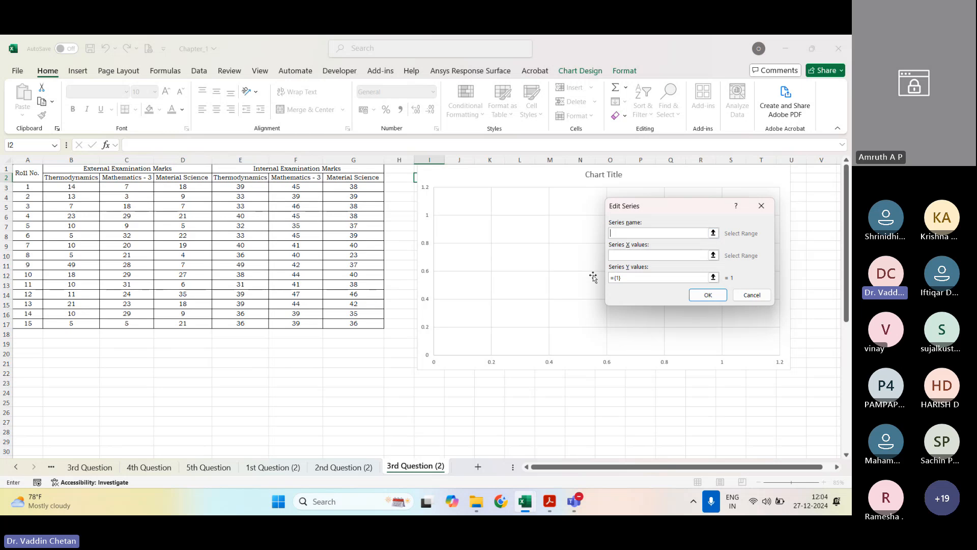
pyautogui.click(127, 169)
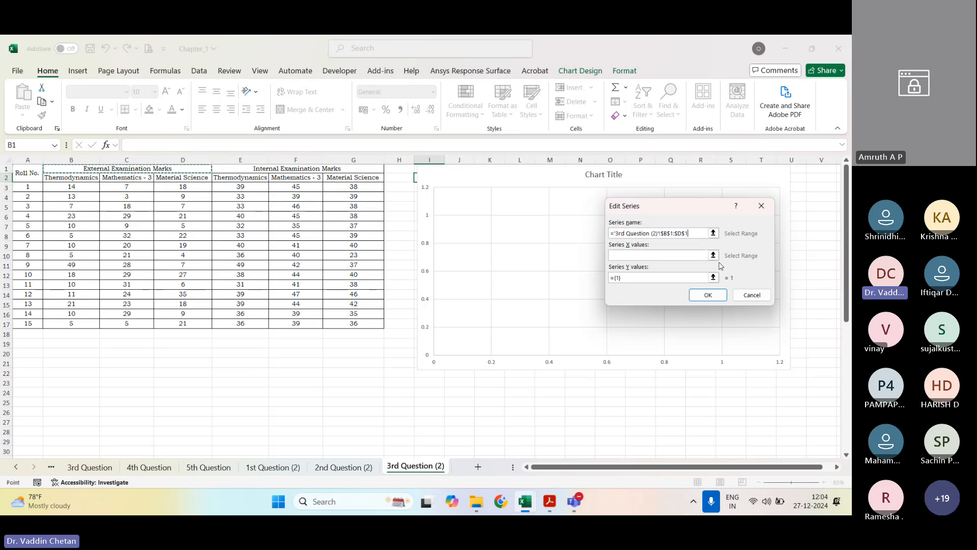
pyautogui.click(712, 255)
pyautogui.moveTo(30, 187); pyautogui.dragTo(34, 322)
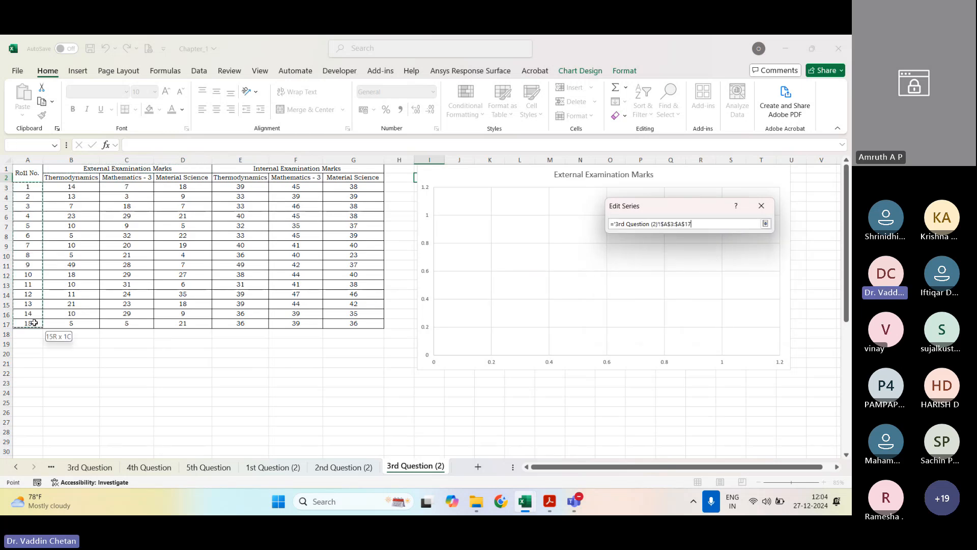
pyautogui.click(765, 223)
pyautogui.click(713, 278)
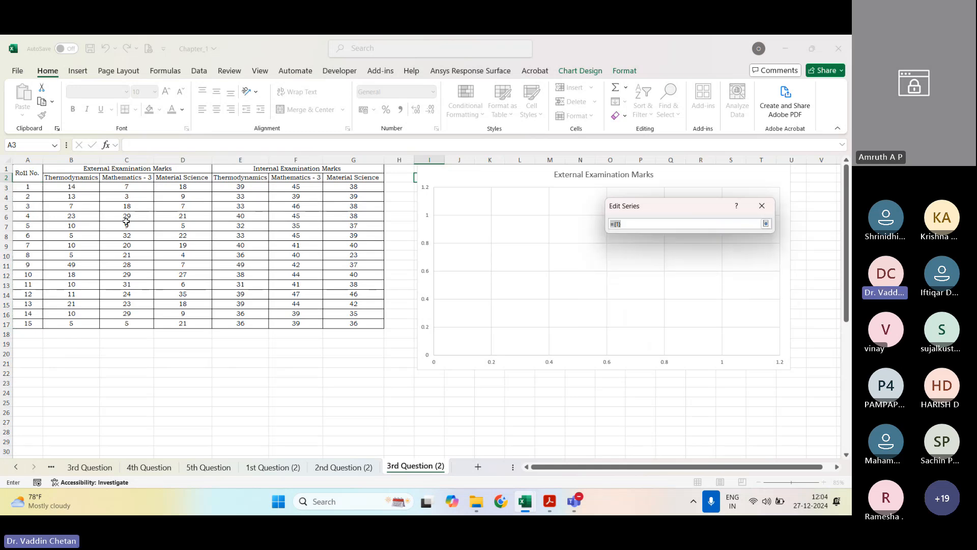
pyautogui.moveTo(66, 185); pyautogui.dragTo(71, 323)
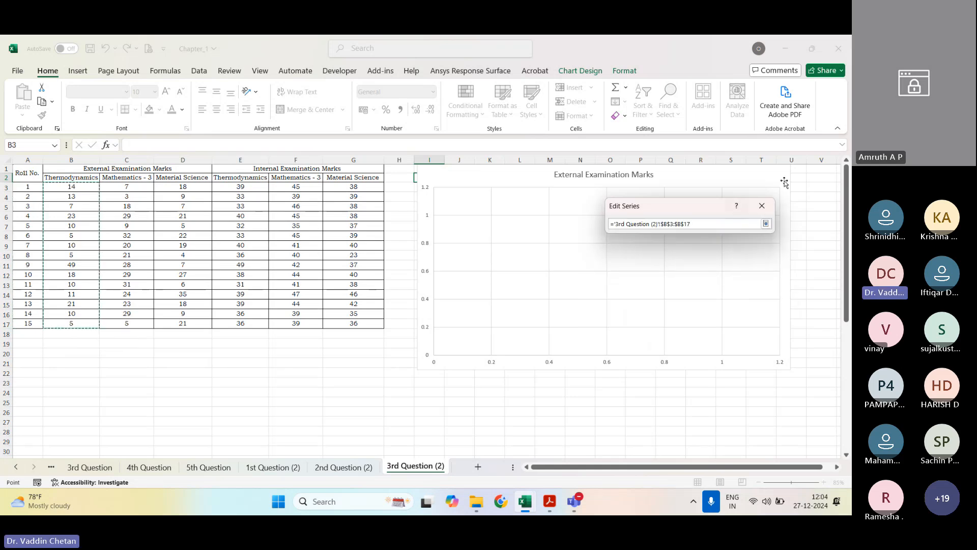
pyautogui.click(765, 223)
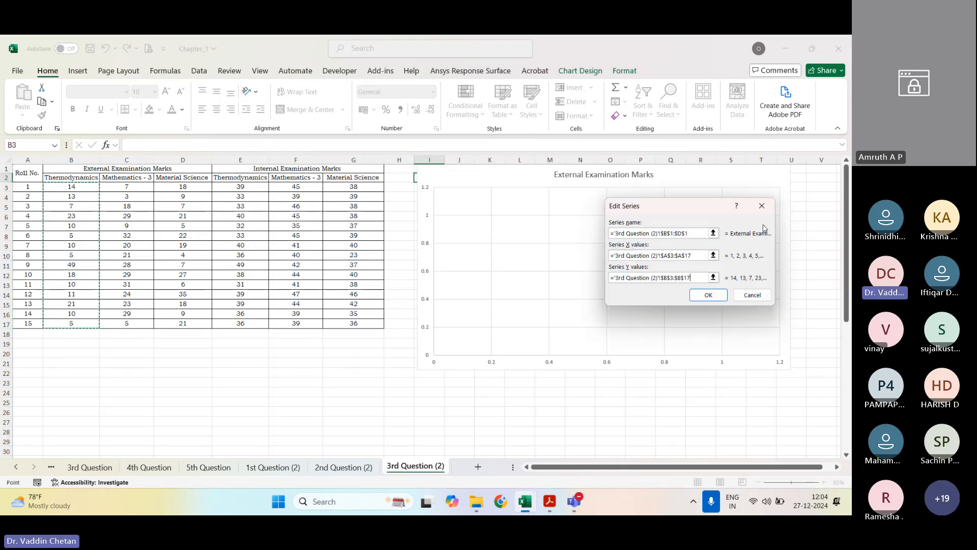
pyautogui.click(713, 296)
# Step: Start a second chart series with the Internal Examination Marks header (E1:G1) as its name
pyautogui.click(555, 249)
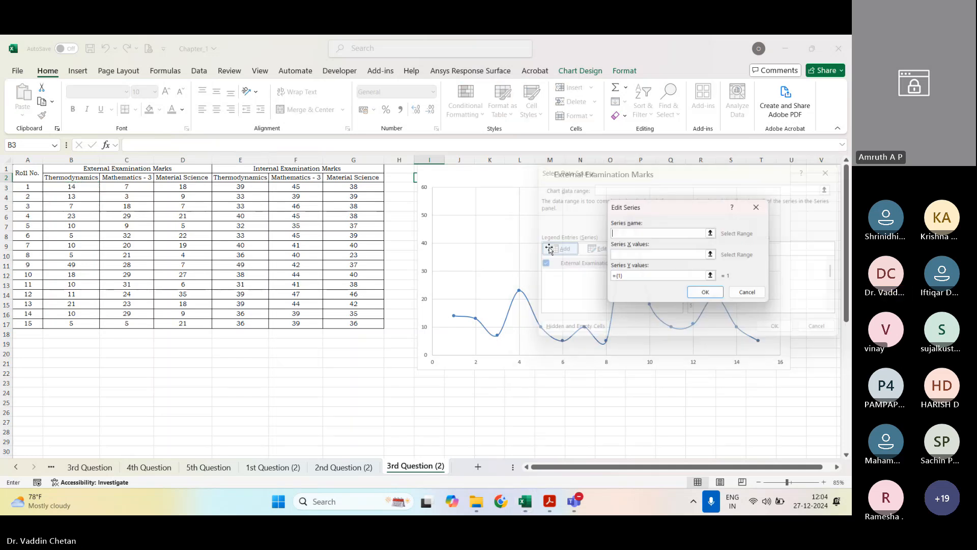
pyautogui.click(298, 172)
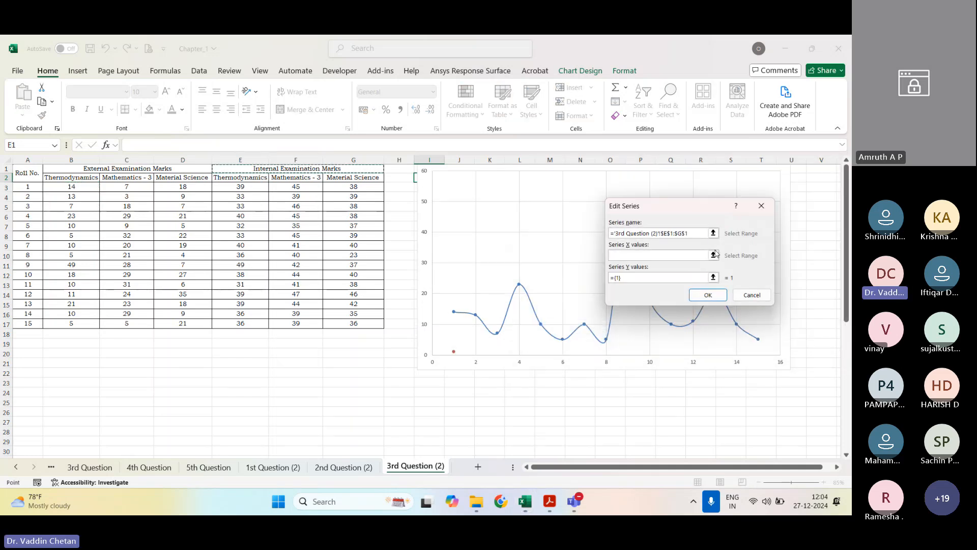
pyautogui.click(713, 255)
pyautogui.moveTo(240, 187); pyautogui.dragTo(245, 324)
pyautogui.click(765, 224)
pyautogui.click(662, 278)
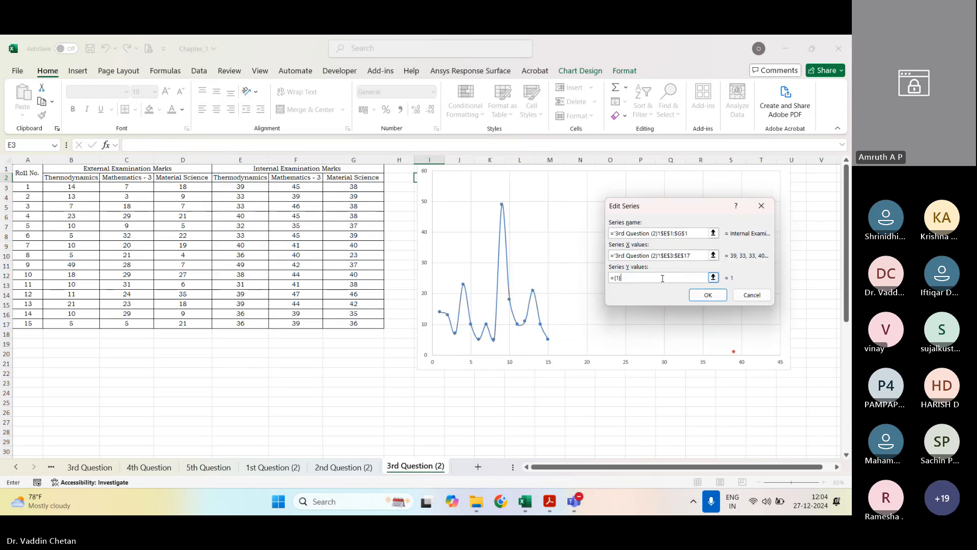
pyautogui.click(713, 277)
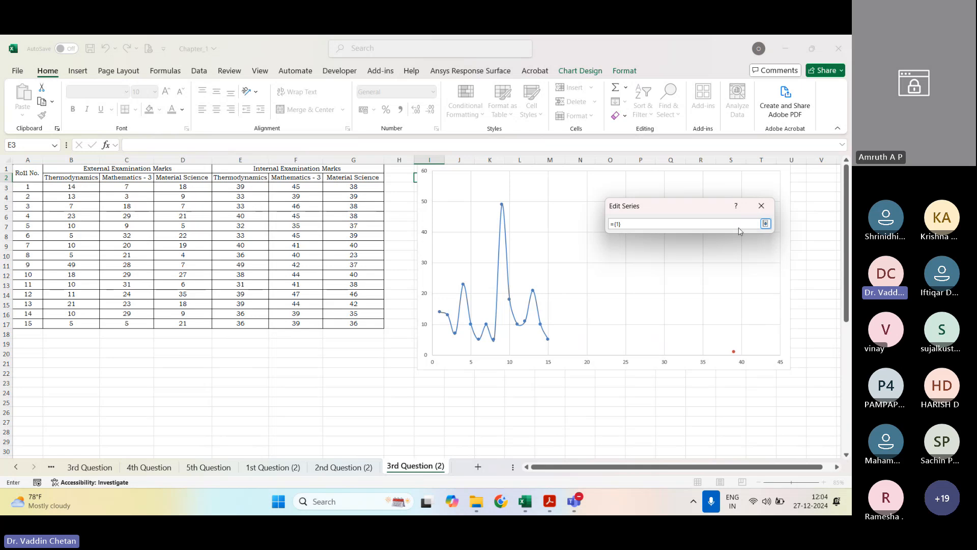
pyautogui.click(765, 224)
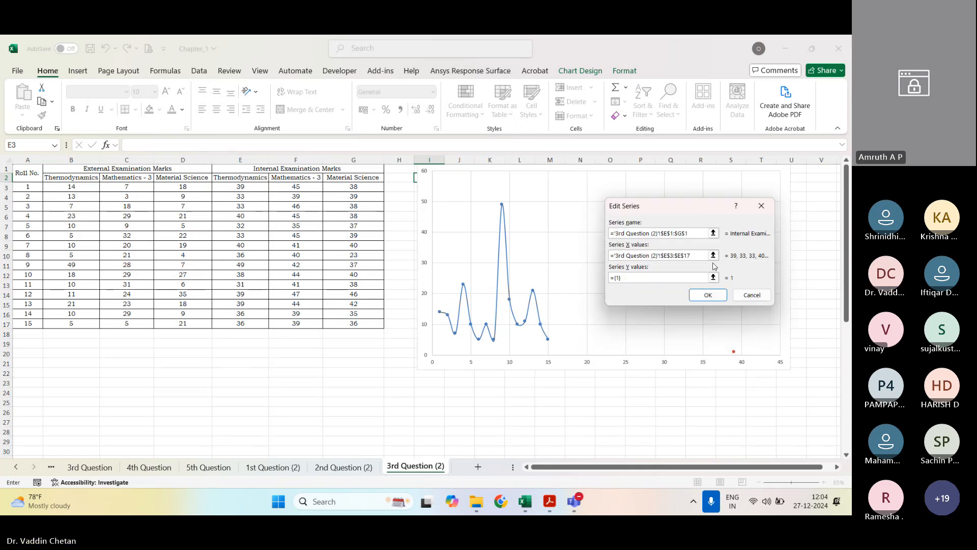
# Step: Use roll numbers A3:A17 as X values and internal Thermodynamics marks E3:E17 as Y values for the second series, and apply the data selection
pyautogui.click(715, 253)
pyautogui.moveTo(44, 187); pyautogui.dragTo(31, 323)
pyautogui.click(764, 224)
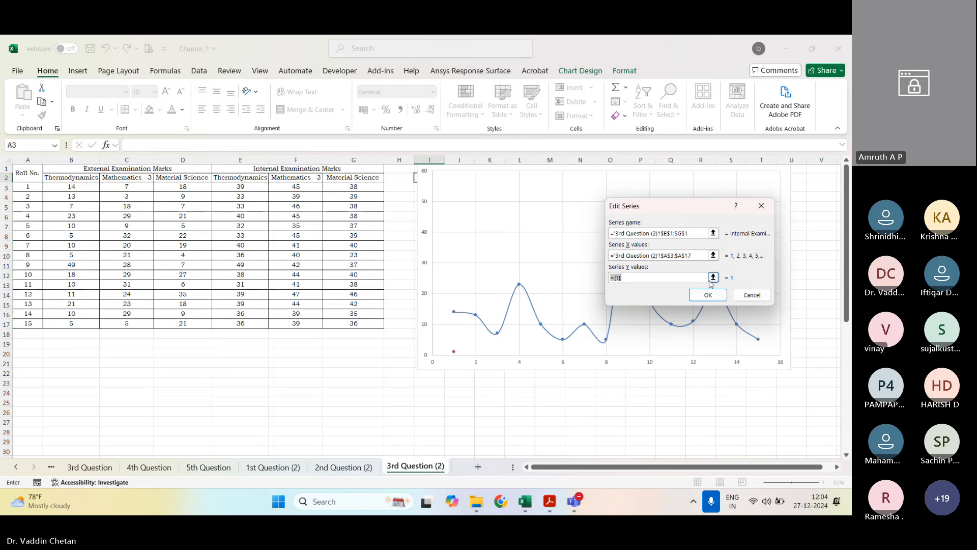
pyautogui.click(713, 277)
pyautogui.moveTo(240, 187); pyautogui.dragTo(250, 323)
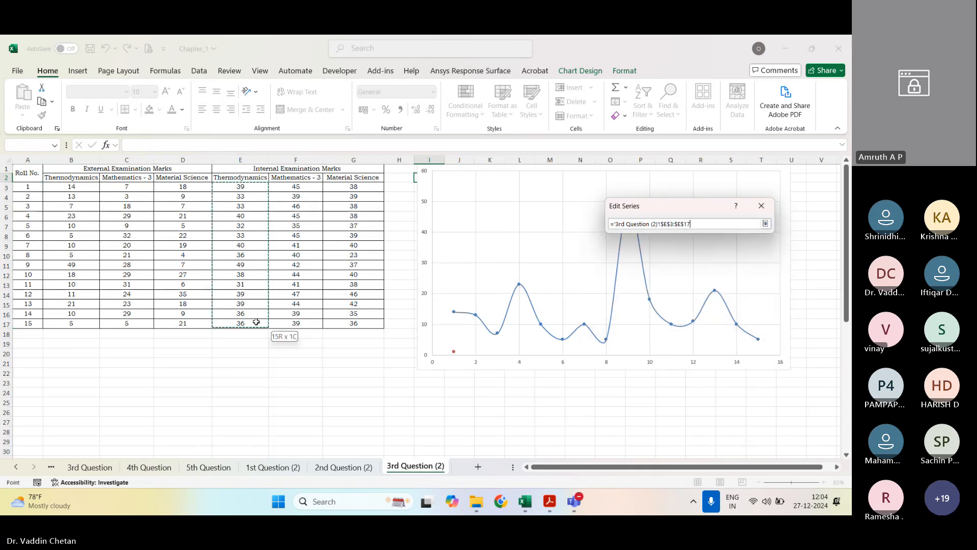
pyautogui.click(765, 224)
pyautogui.click(722, 356)
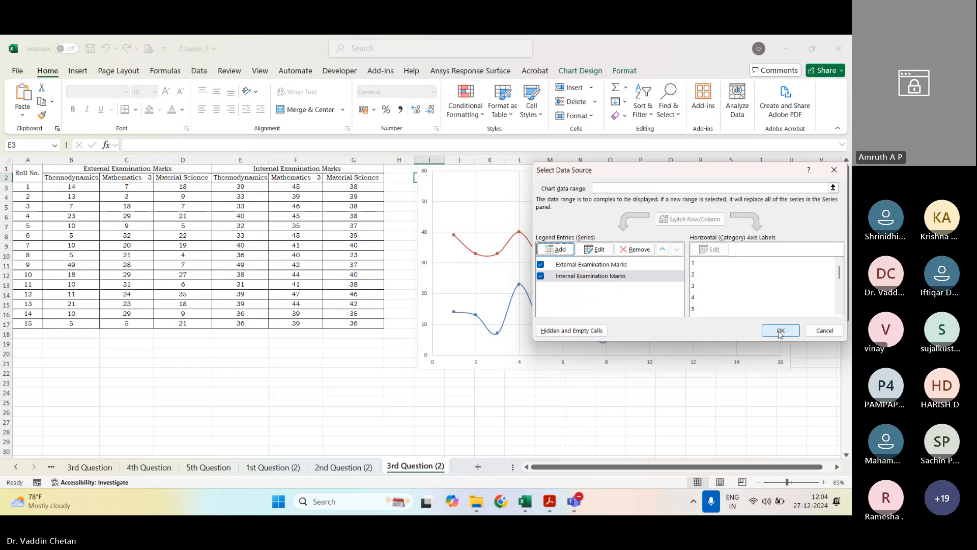
pyautogui.click(780, 331)
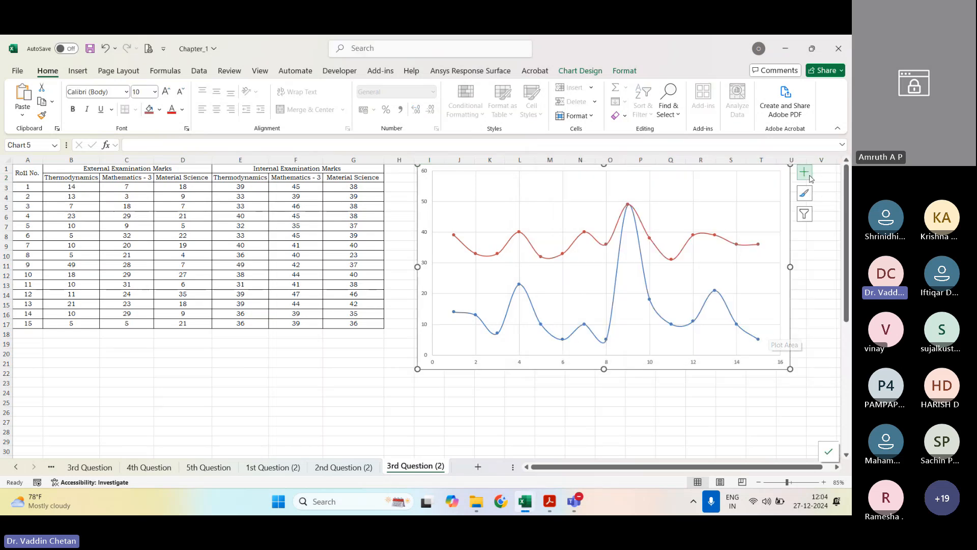
# Step: Add axis titles, a chart title and a legend to the Thermodynamics scatter chart
pyautogui.click(808, 174)
pyautogui.click(804, 173)
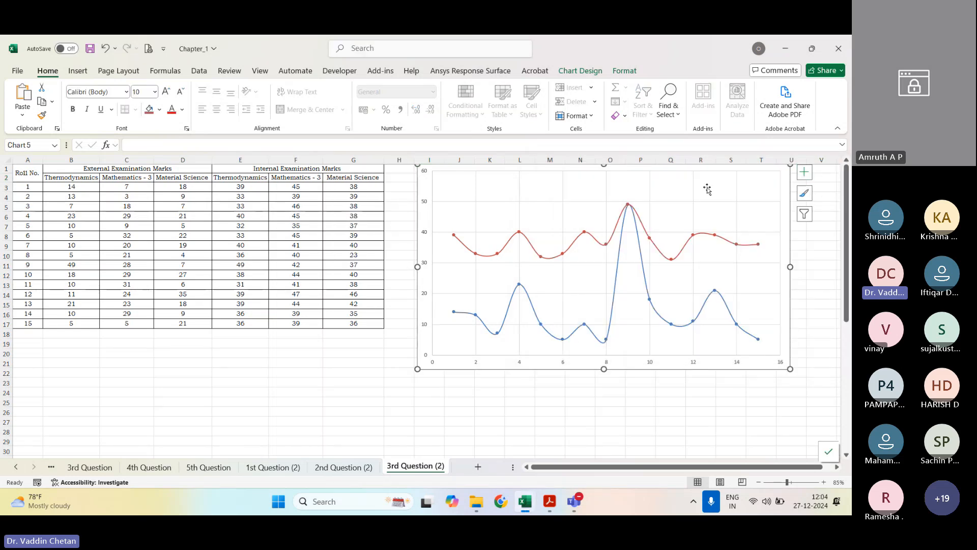
pyautogui.click(804, 172)
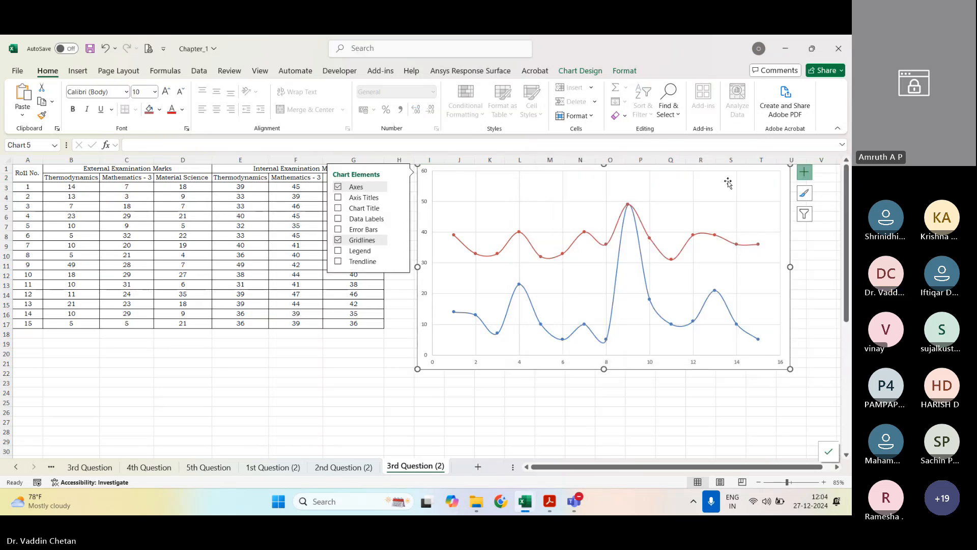
pyautogui.click(338, 197)
pyautogui.click(338, 208)
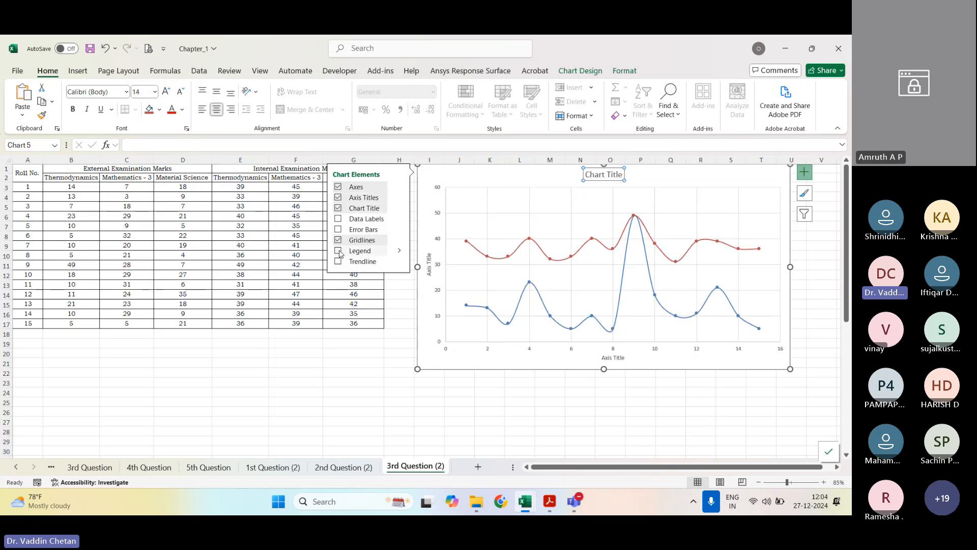
pyautogui.click(338, 250)
pyautogui.click(709, 417)
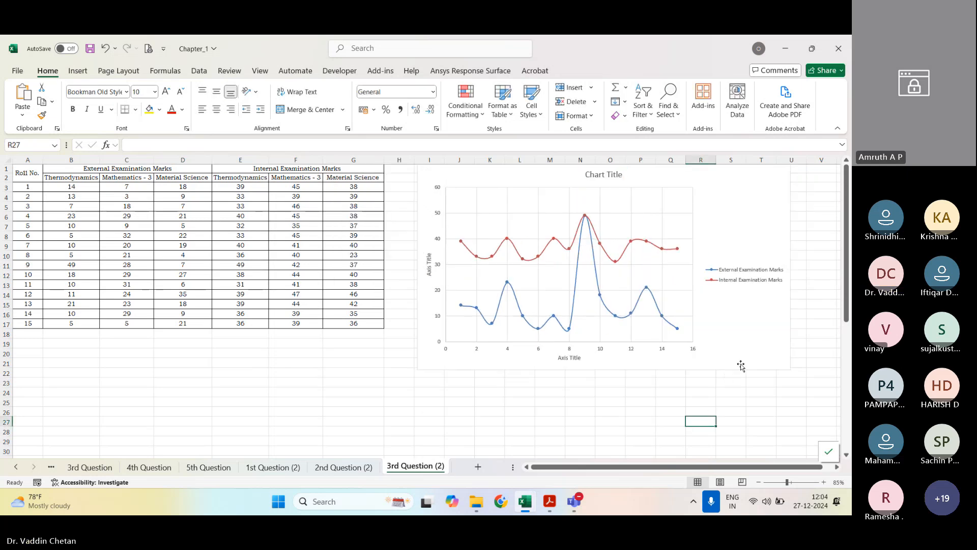
# Step: Move the chart down to about rows 3 to 24 and set its font to Bookman Old Style
pyautogui.moveTo(744, 363); pyautogui.dragTo(749, 383)
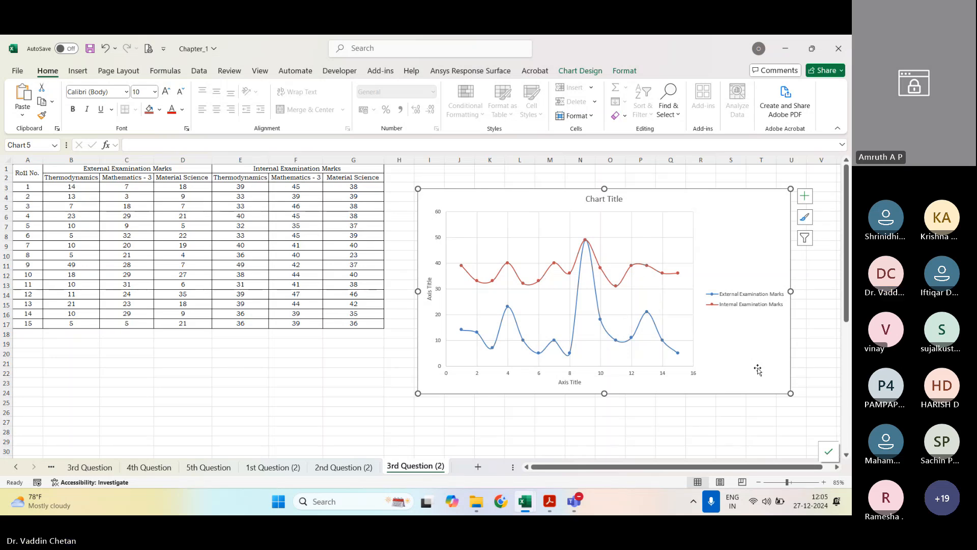
pyautogui.click(109, 94)
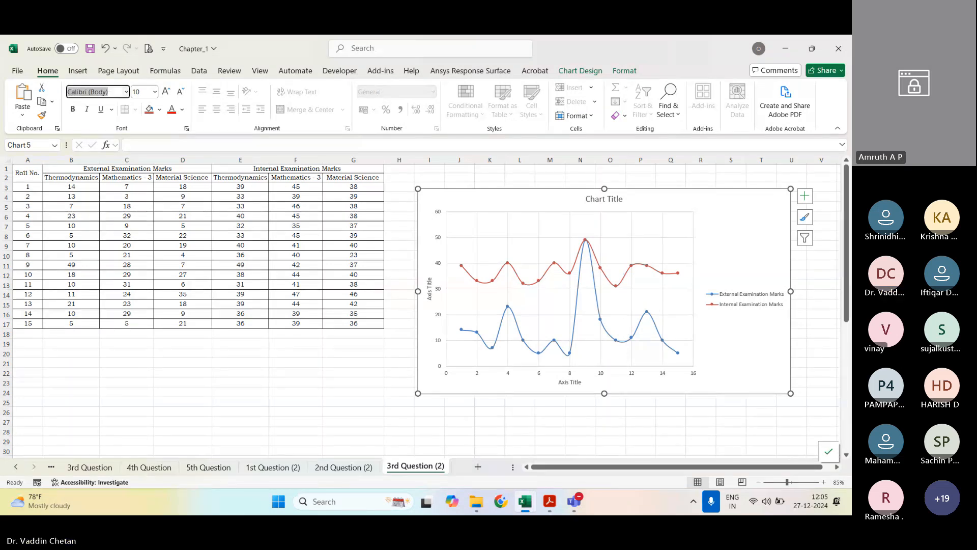
pyautogui.write('Bookman Old Style')
pyautogui.press('Return')
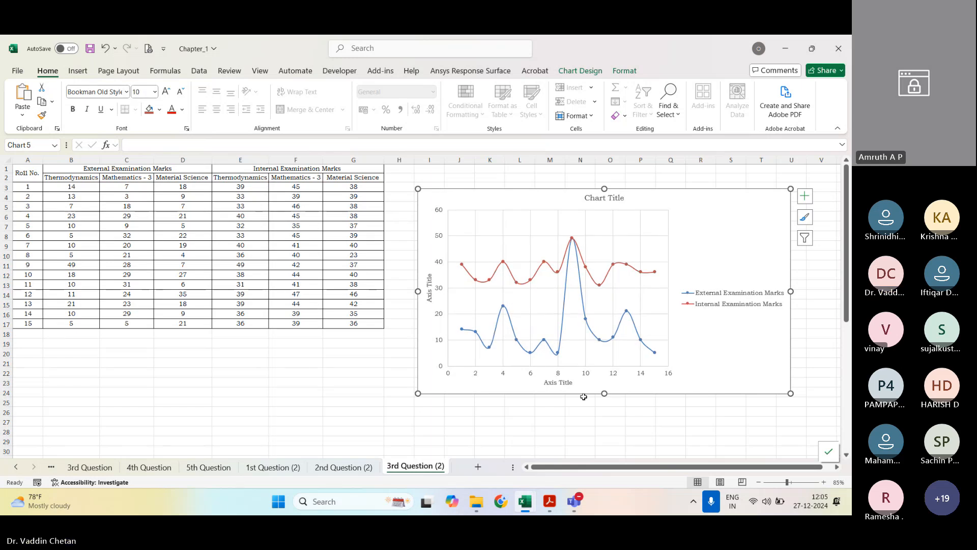
# Step: Title the horizontal axis "Roll No." and the vertical axis "Marks Scored by the Students"
pyautogui.click(556, 382)
pyautogui.tripleClick(555, 382)
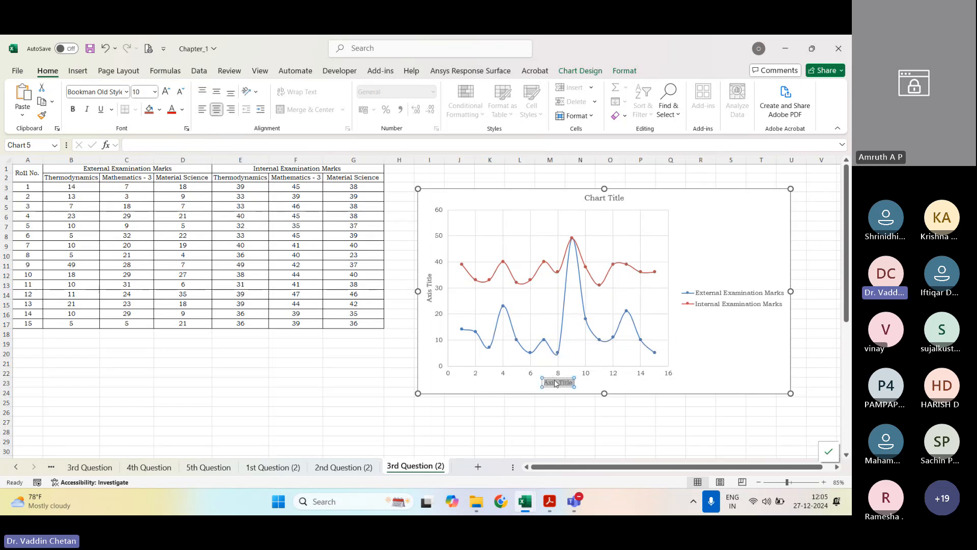
pyautogui.write('Roll No.')
pyautogui.tripleClick(428, 292)
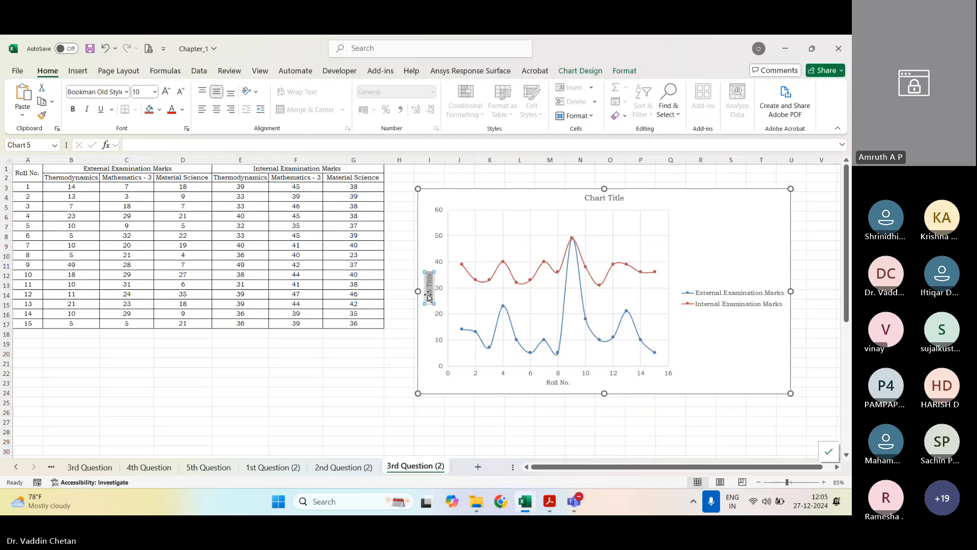
pyautogui.write('Marks Scored by the')
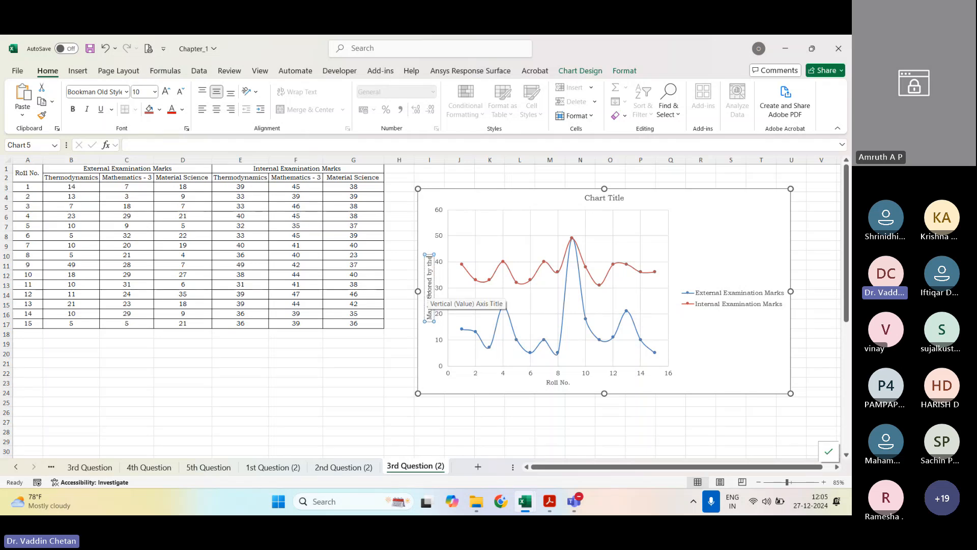
pyautogui.write(' Students')
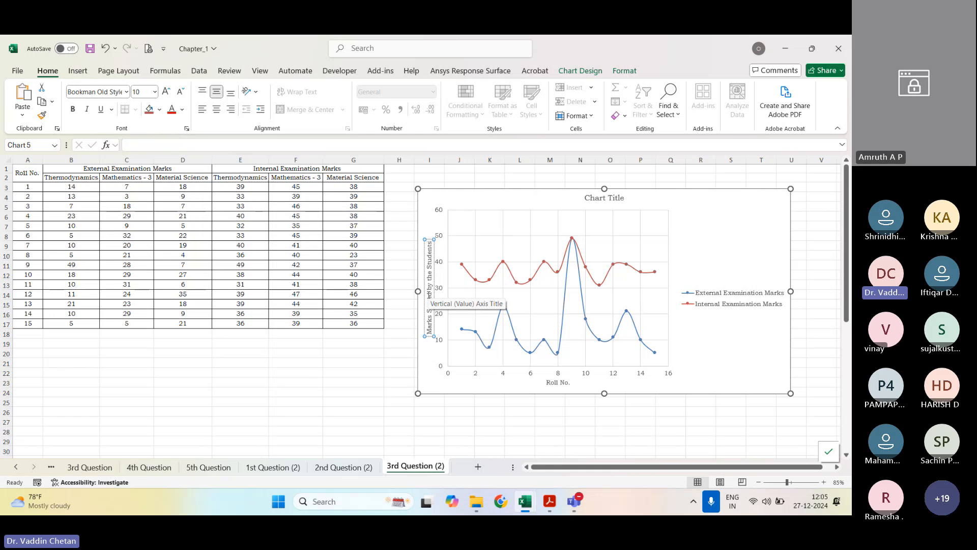
pyautogui.tripleClick(604, 197)
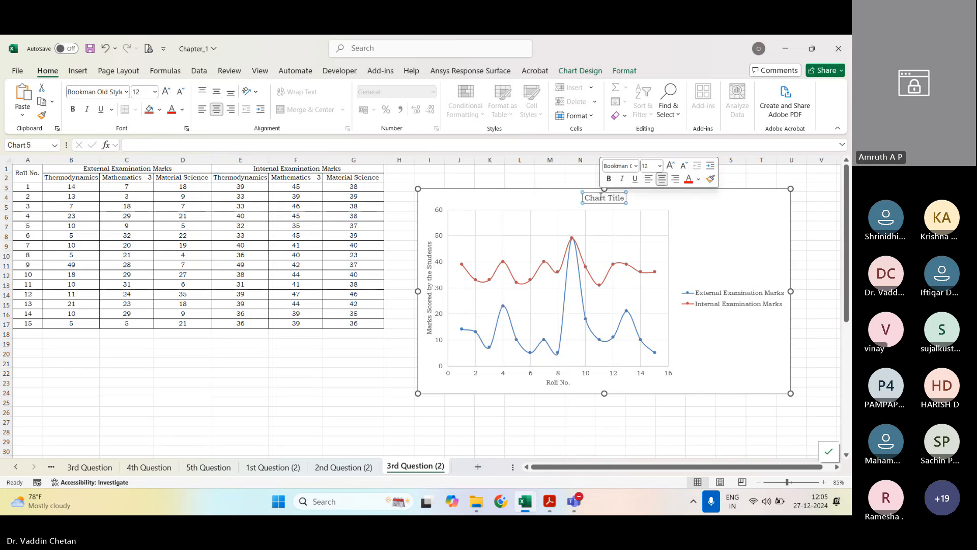
pyautogui.click(429, 307)
pyautogui.rightClick(428, 307)
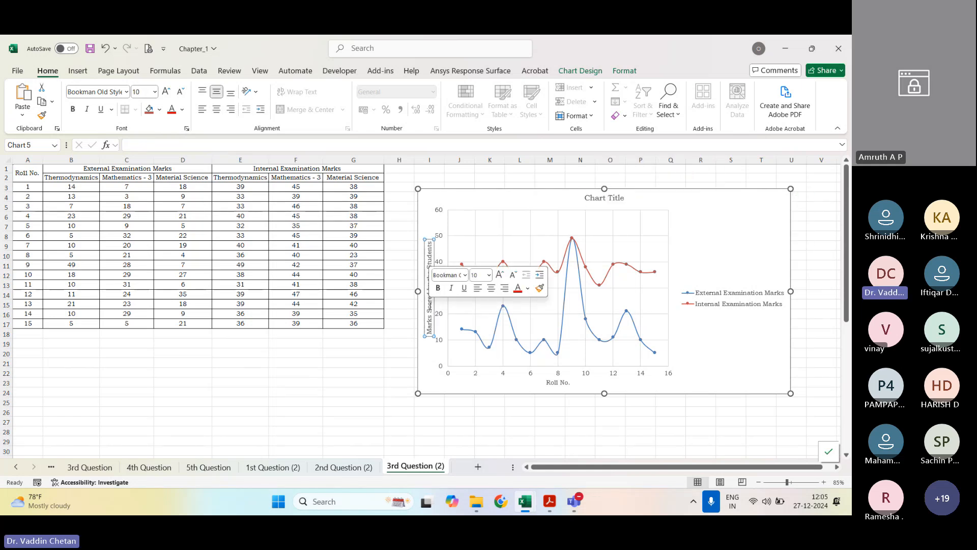
pyautogui.tripleClick(428, 307)
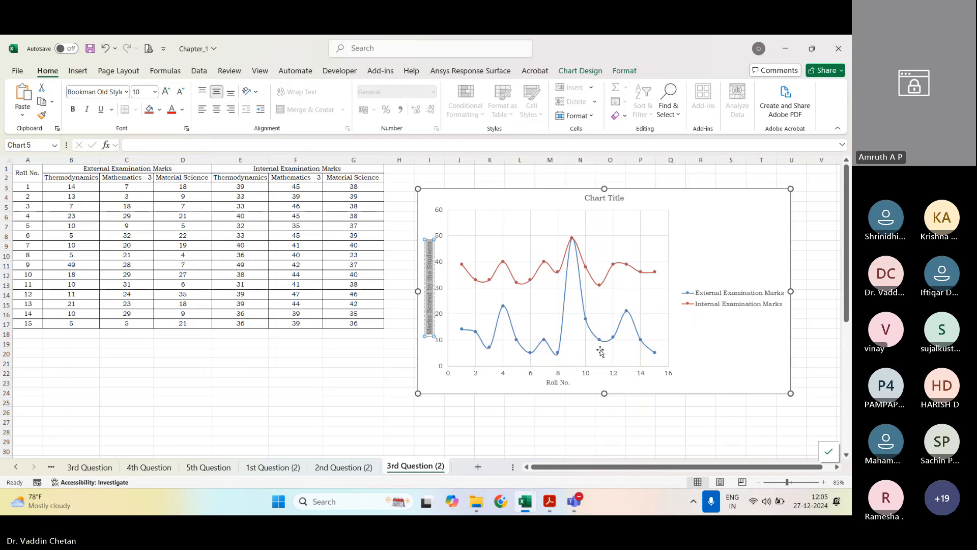
# Step: Select the Internal Examination Marks series in the scatter chart
pyautogui.click(560, 346)
pyautogui.click(510, 273)
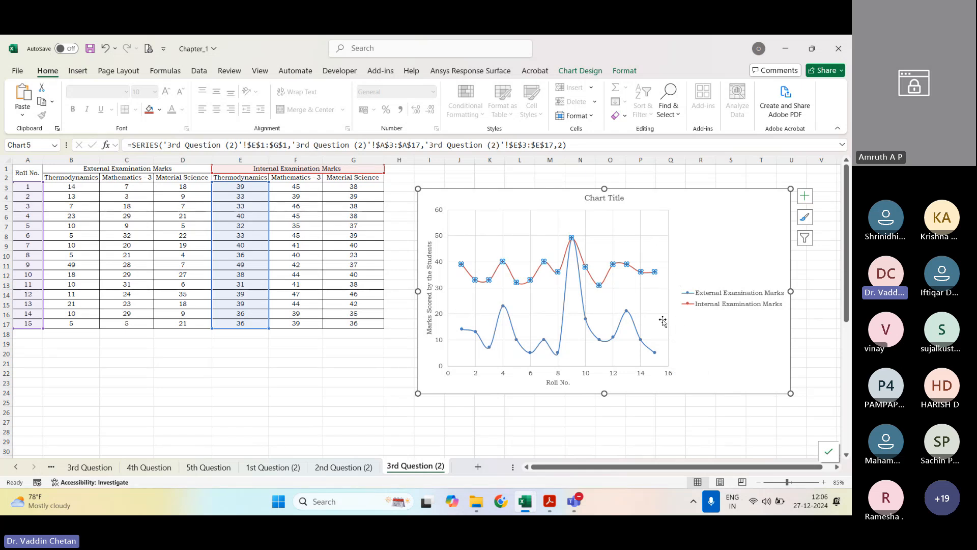
# Step: Plot the Internal Examination Marks series on the secondary axis and close the formatting settings
pyautogui.rightClick(633, 271)
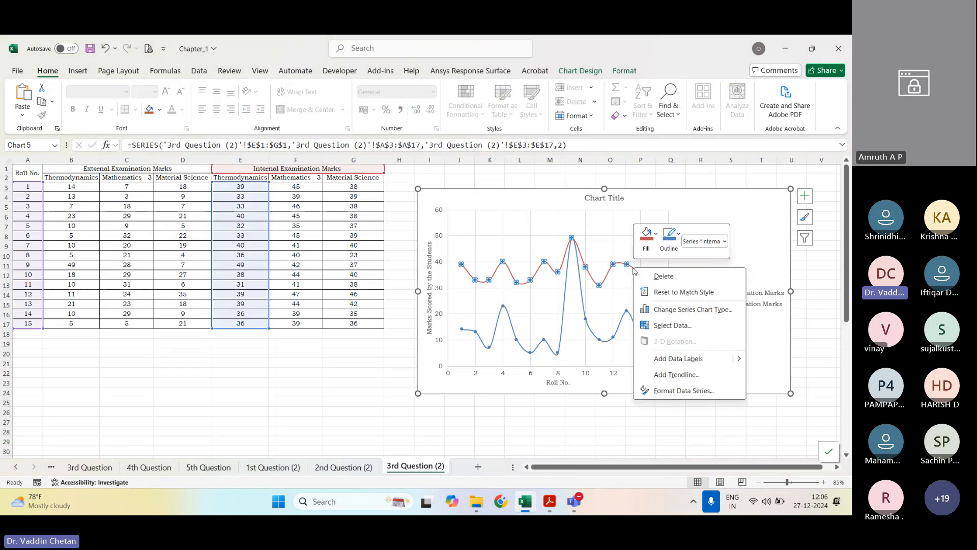
pyautogui.click(680, 391)
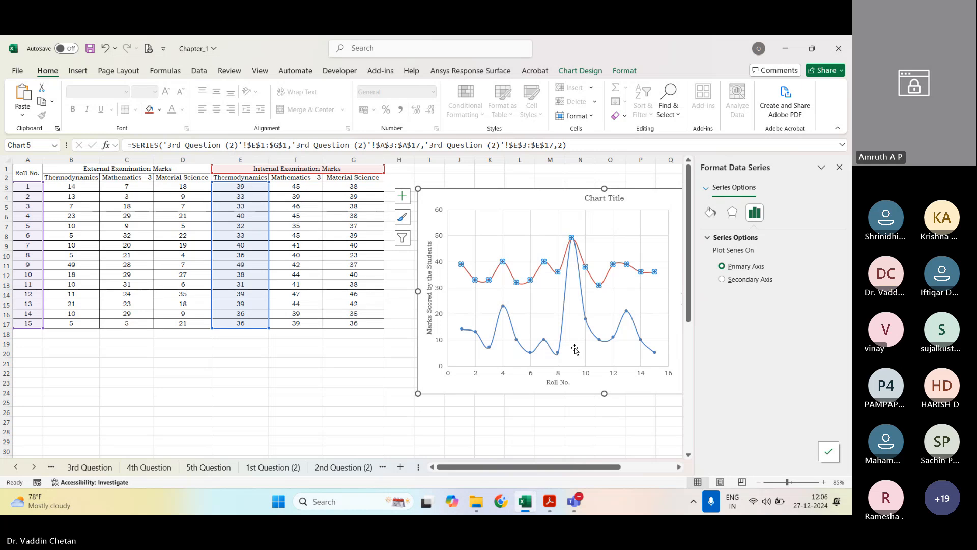
pyautogui.click(749, 281)
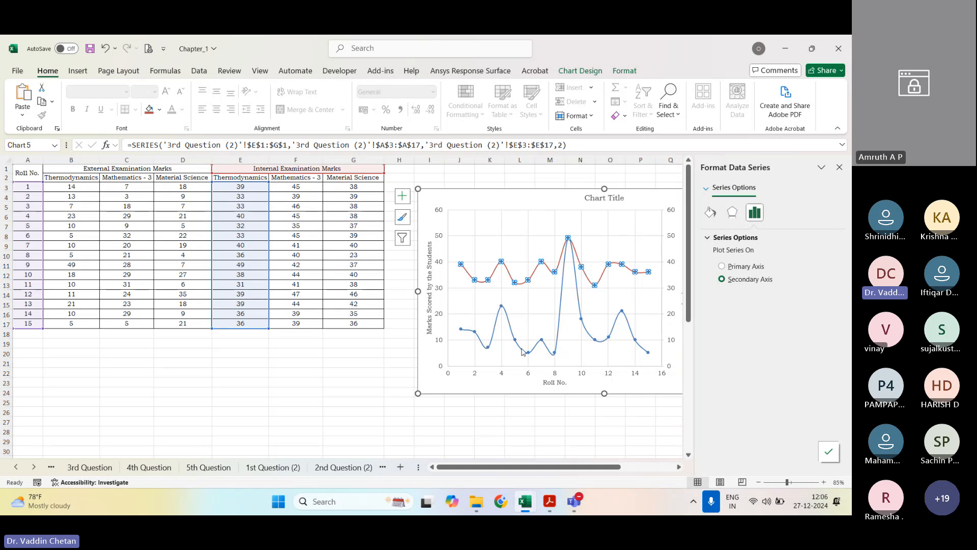
pyautogui.keyDown('ctrl'); pyautogui.scroll(-1, 575, 288); pyautogui.keyUp('ctrl')
pyautogui.keyDown('ctrl'); pyautogui.scroll(1, 553, 268); pyautogui.keyUp('ctrl')
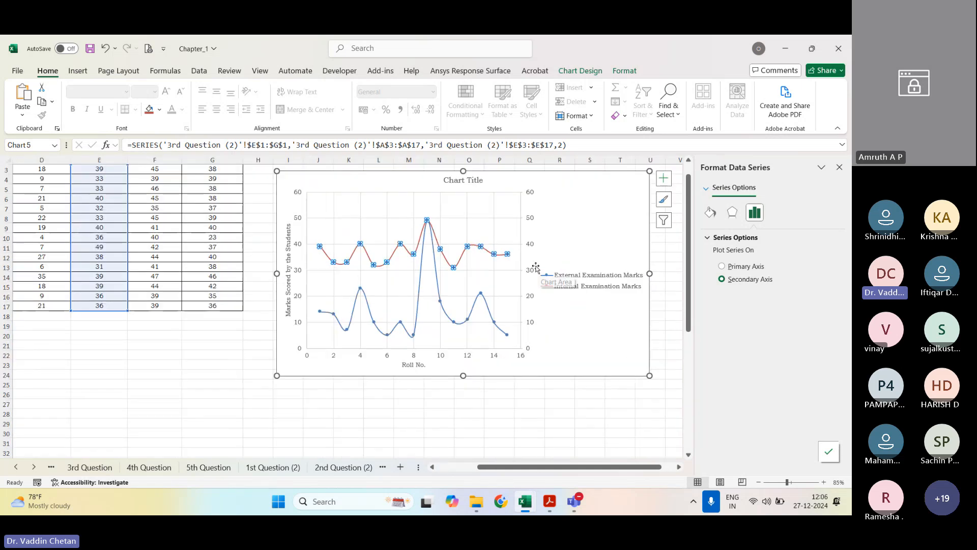
pyautogui.click(586, 277)
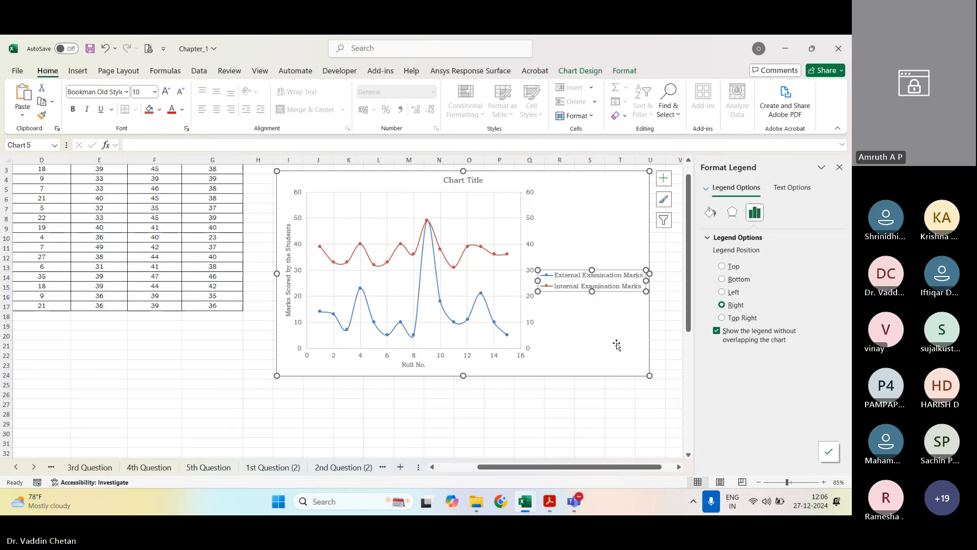
pyautogui.click(839, 167)
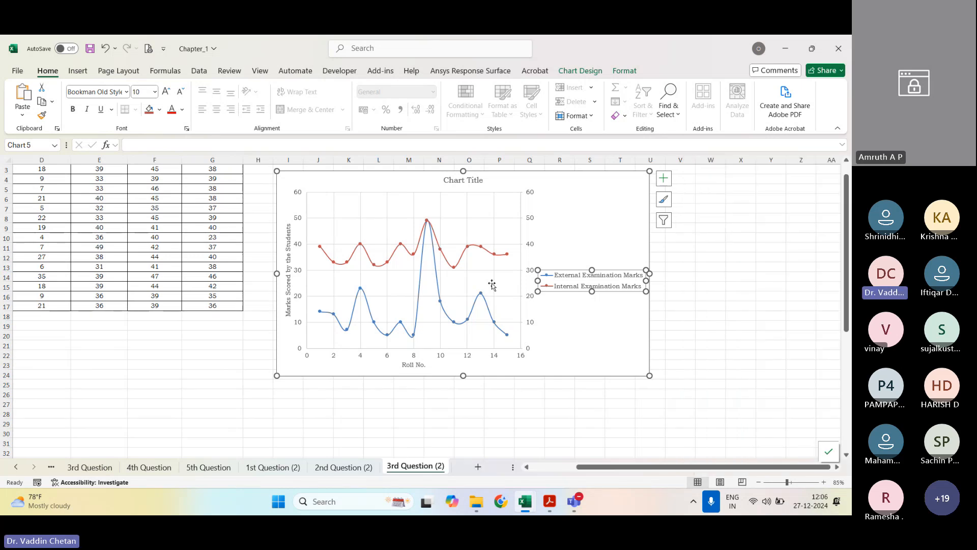
# Step: Add a secondary vertical axis title to the chart and name it "Internal Examination Marks"
pyautogui.click(663, 178)
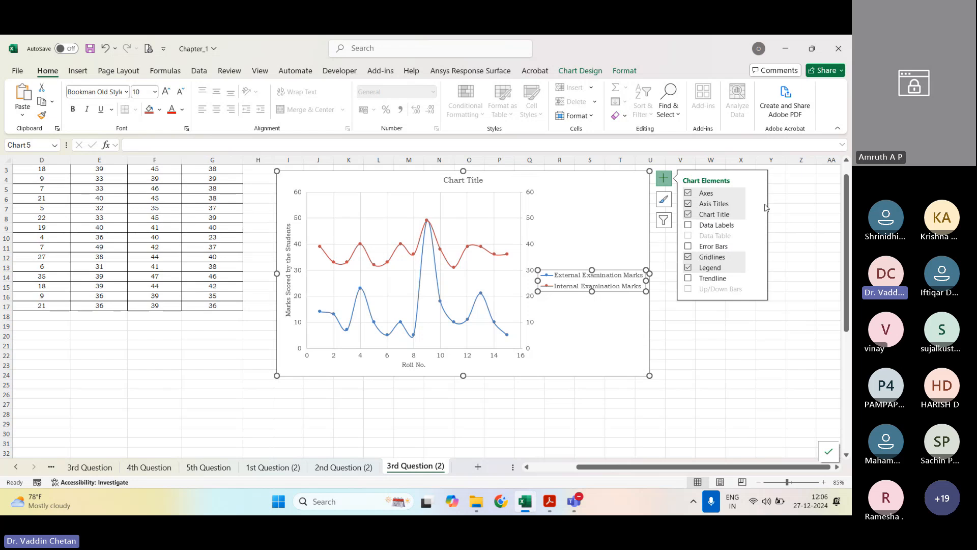
pyautogui.click(757, 204)
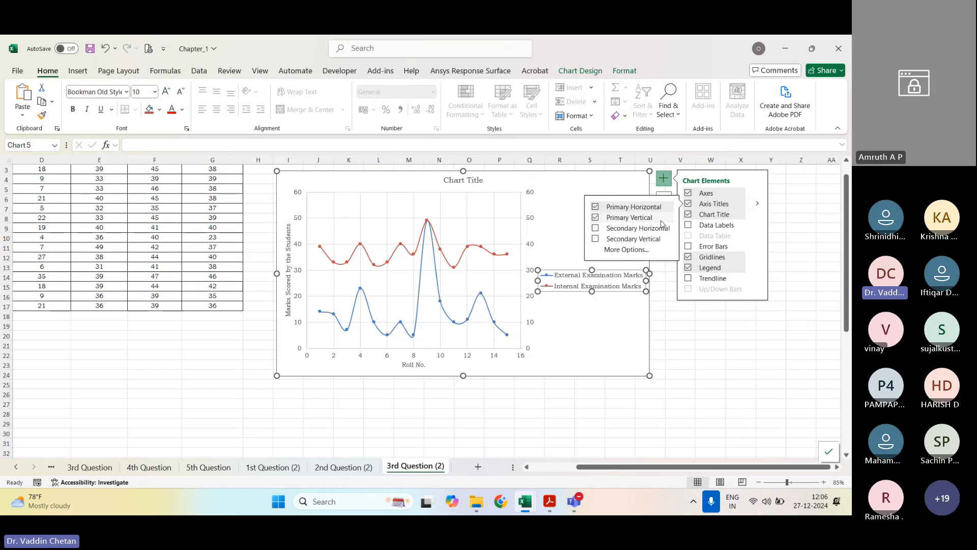
pyautogui.click(633, 238)
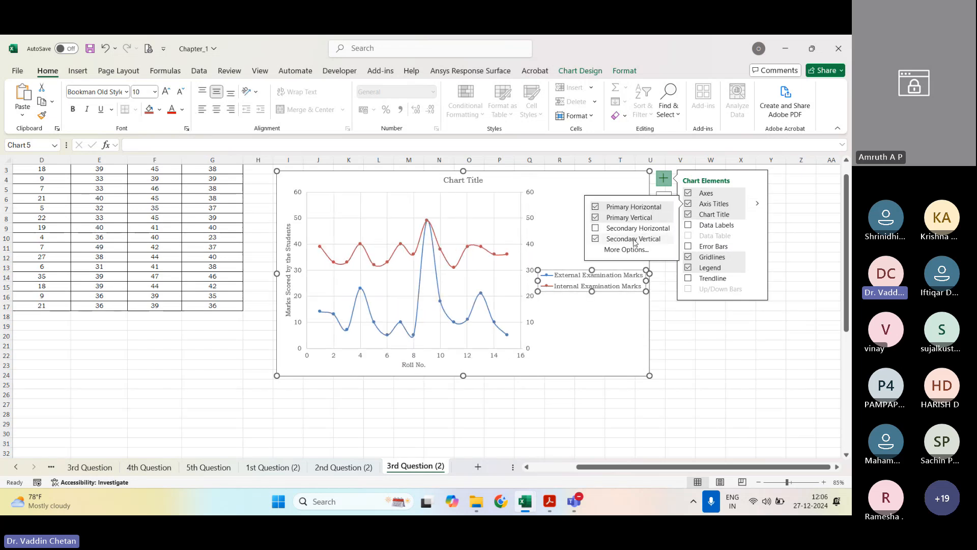
pyautogui.click(673, 335)
pyautogui.click(710, 354)
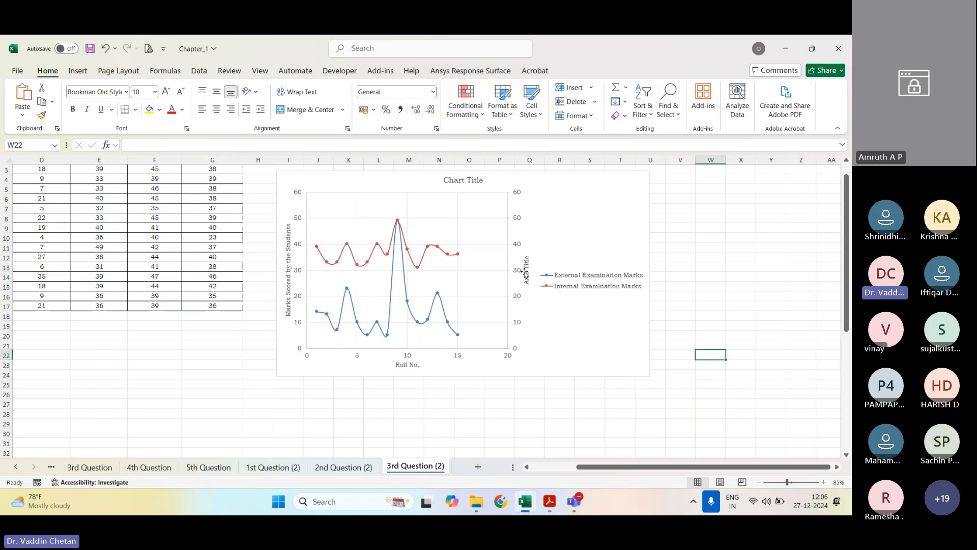
pyautogui.doubleClick(526, 273)
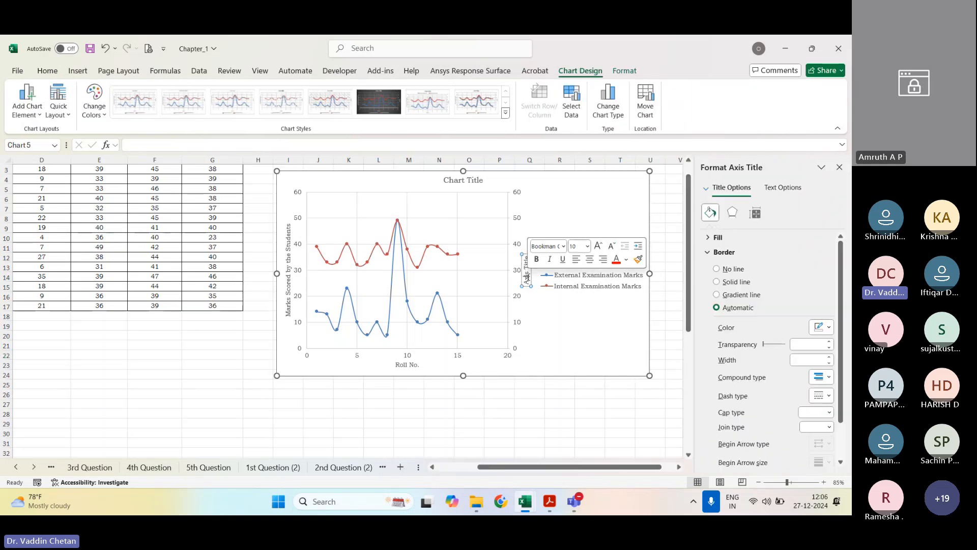
pyautogui.write('Intern')
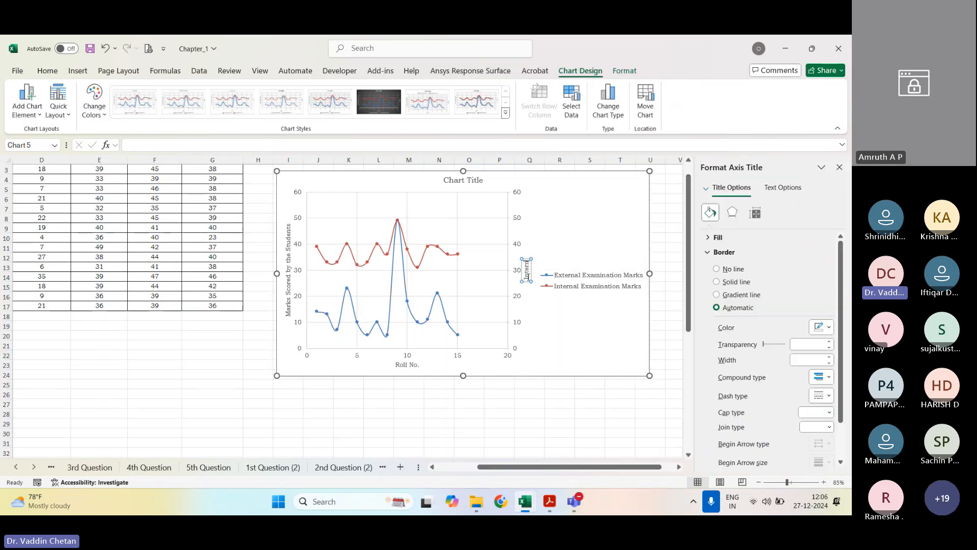
pyautogui.write('al Examination')
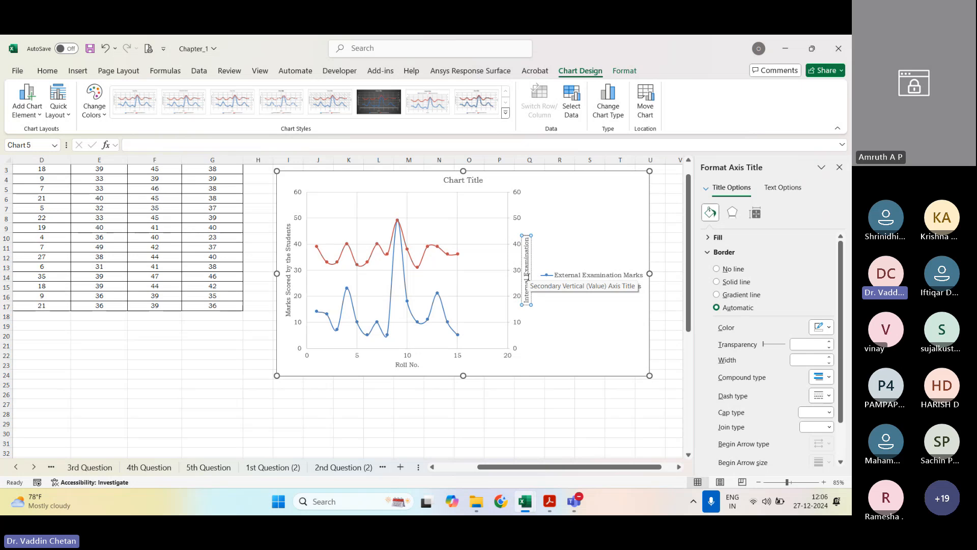
pyautogui.write(' Marks')
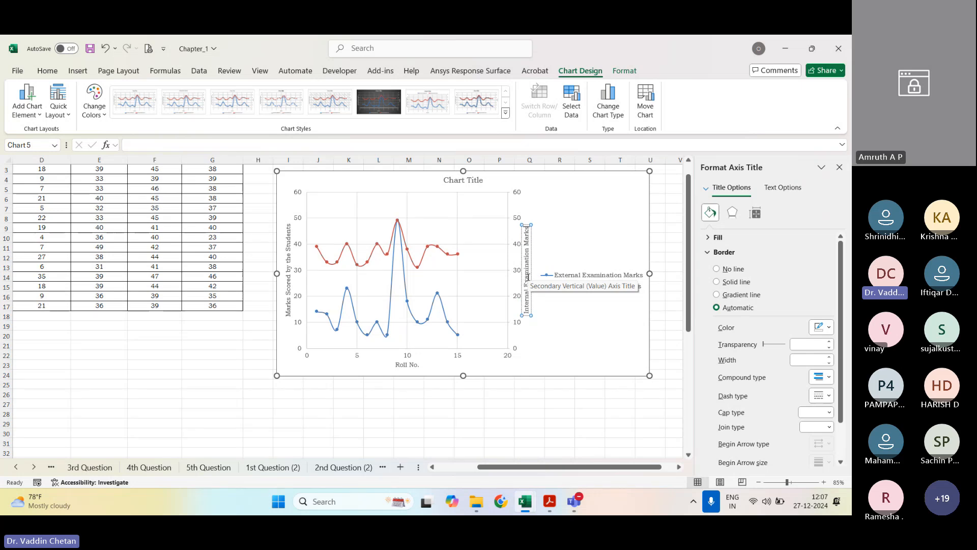
# Step: Delete the chart's legend and replace the primary vertical axis title with "Extern"
pyautogui.click(599, 279)
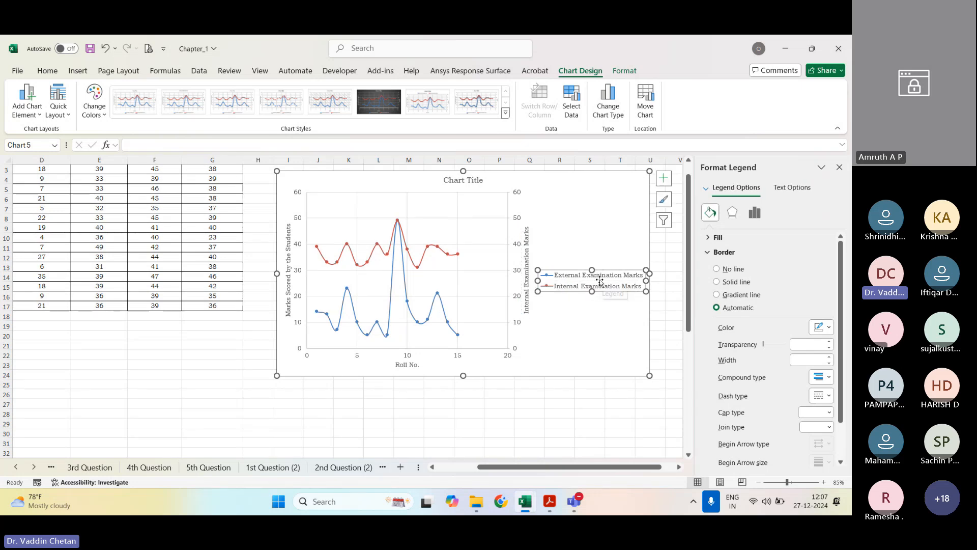
pyautogui.press('Delete')
pyautogui.click(288, 262)
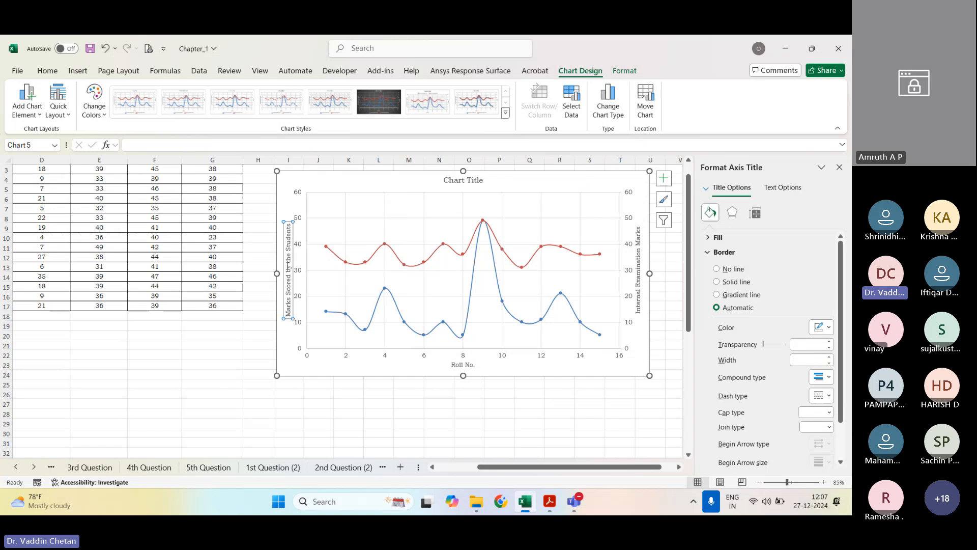
pyautogui.tripleClick(288, 265)
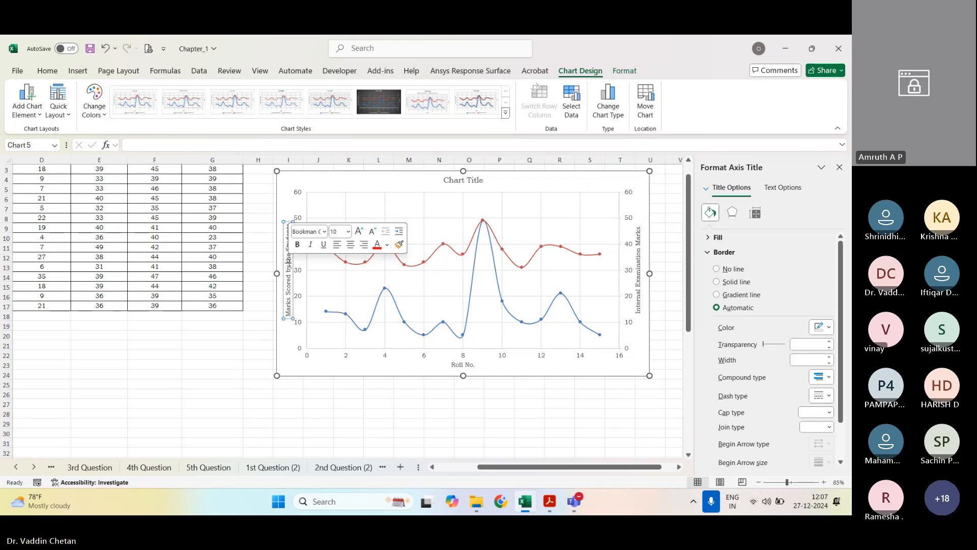
pyautogui.press('BackSpace')
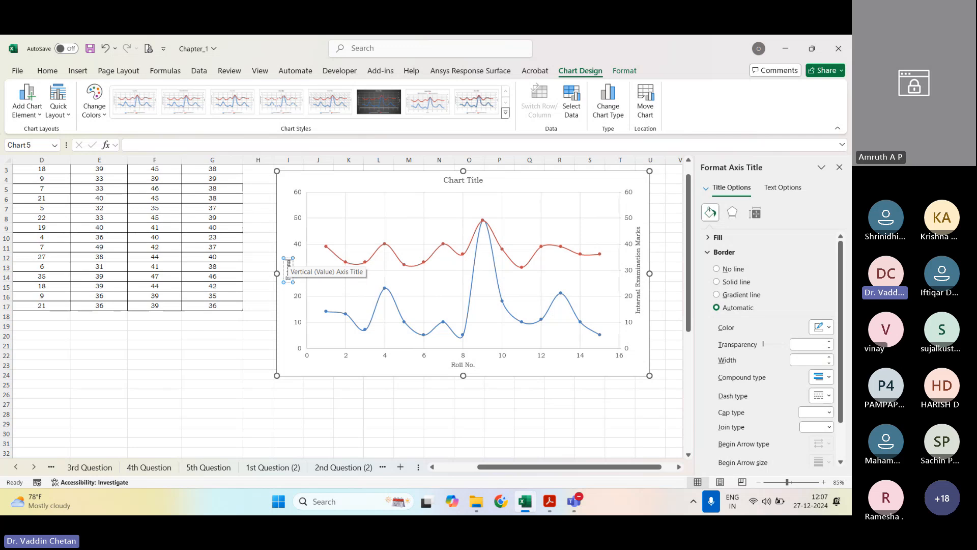
pyautogui.write('Extern')
pyautogui.click(668, 188)
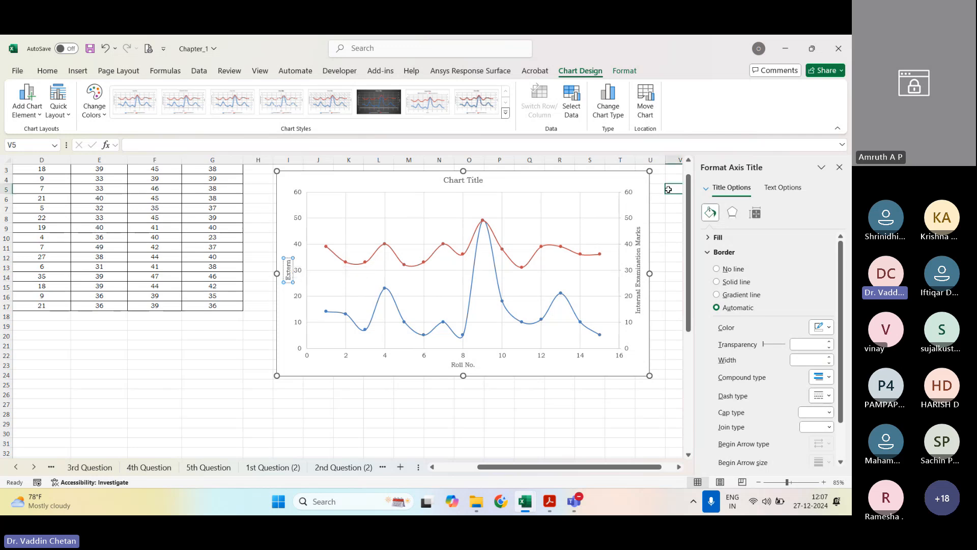
pyautogui.click(645, 193)
pyautogui.click(663, 178)
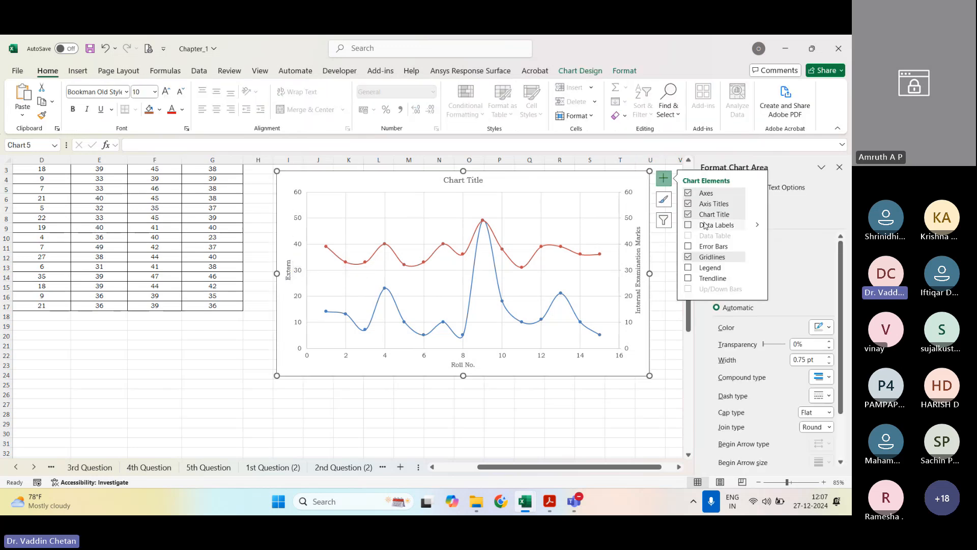
pyautogui.click(709, 268)
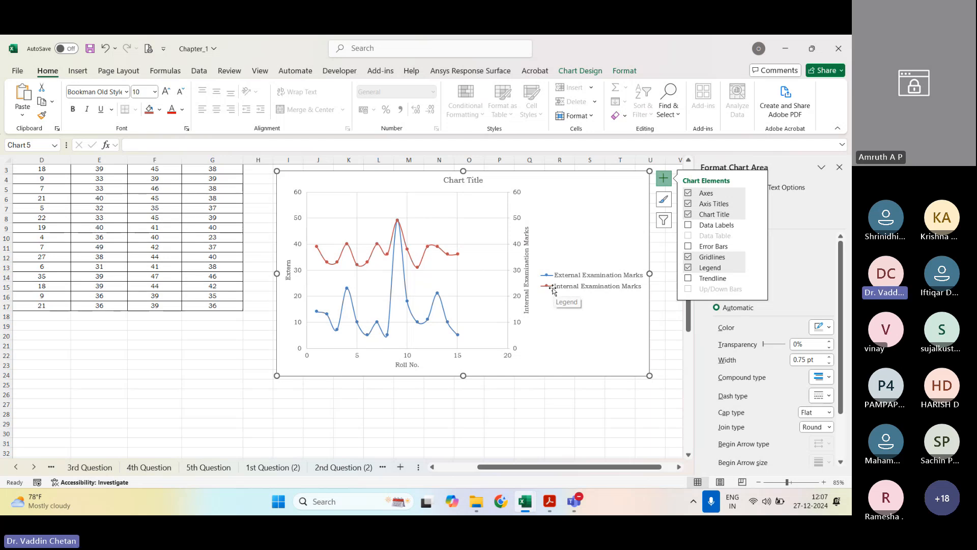
pyautogui.click(689, 218)
pyautogui.click(688, 218)
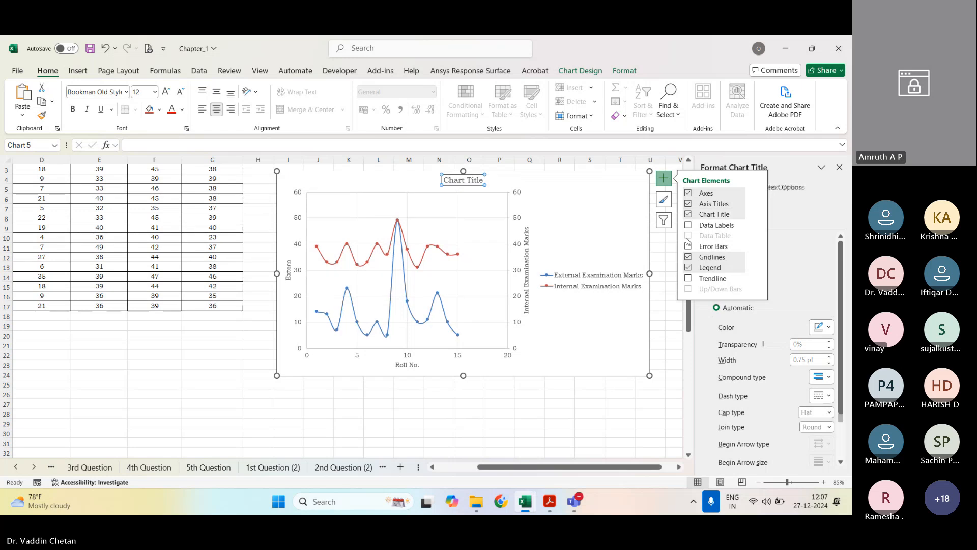
pyautogui.click(687, 267)
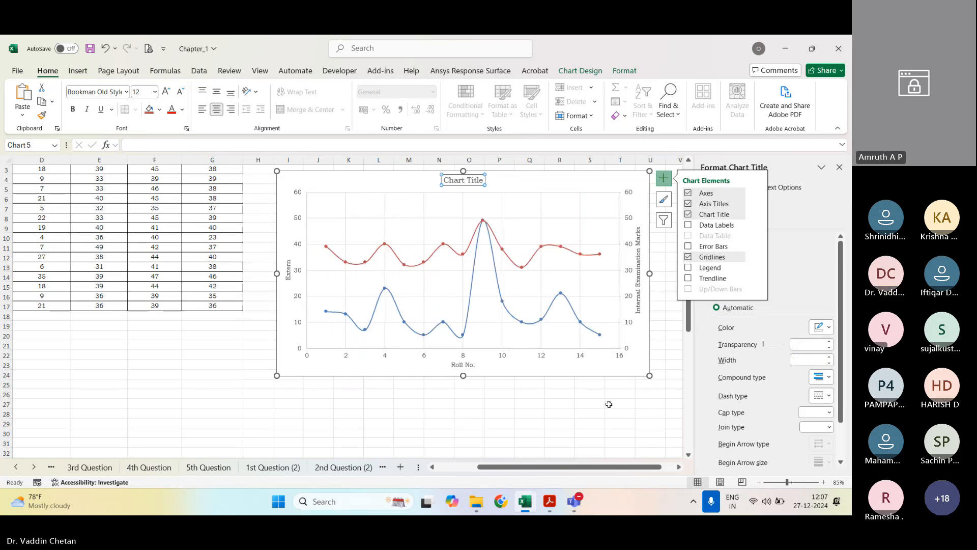
# Step: Title the primary vertical axis "External Examination Marks"
pyautogui.click(608, 404)
pyautogui.click(289, 267)
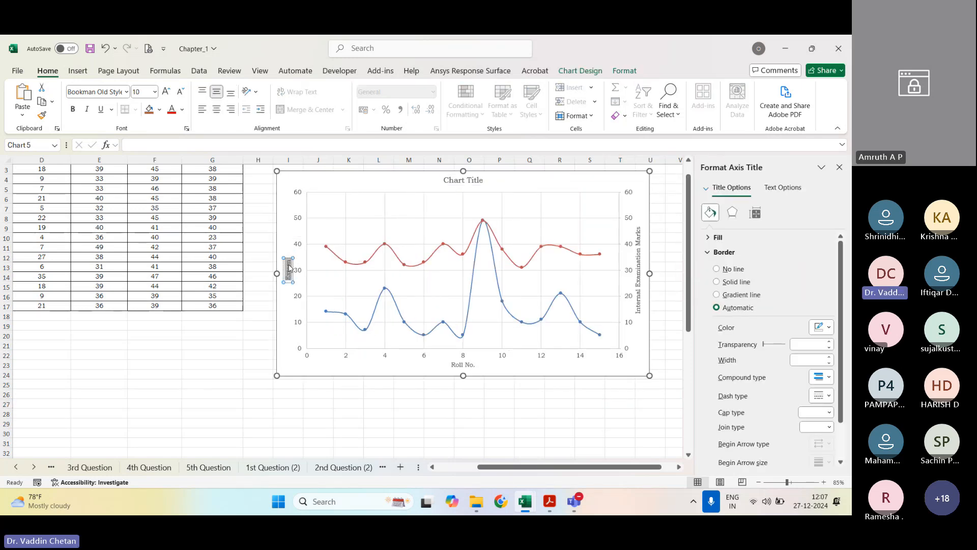
pyautogui.press('BackSpace')
pyautogui.write('rnal Examinat')
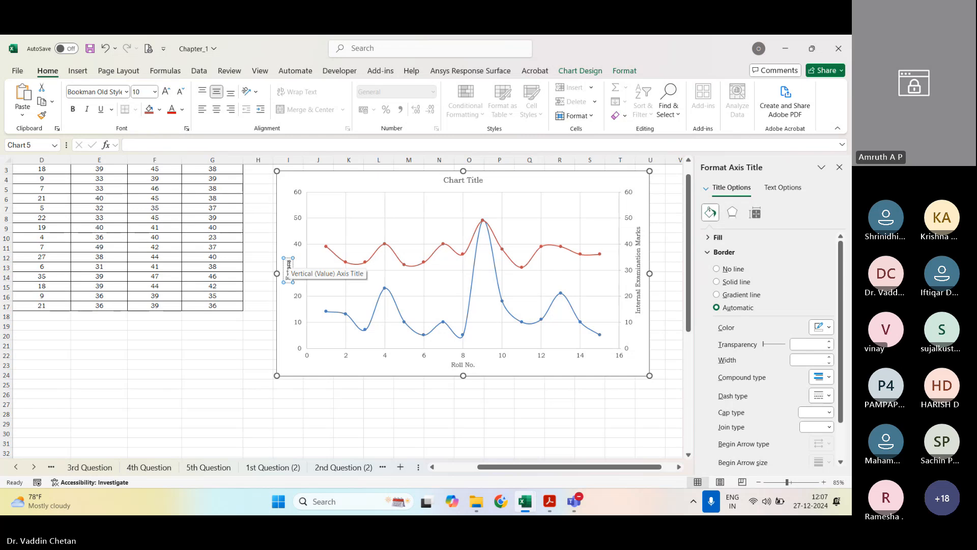
pyautogui.write('ion M')
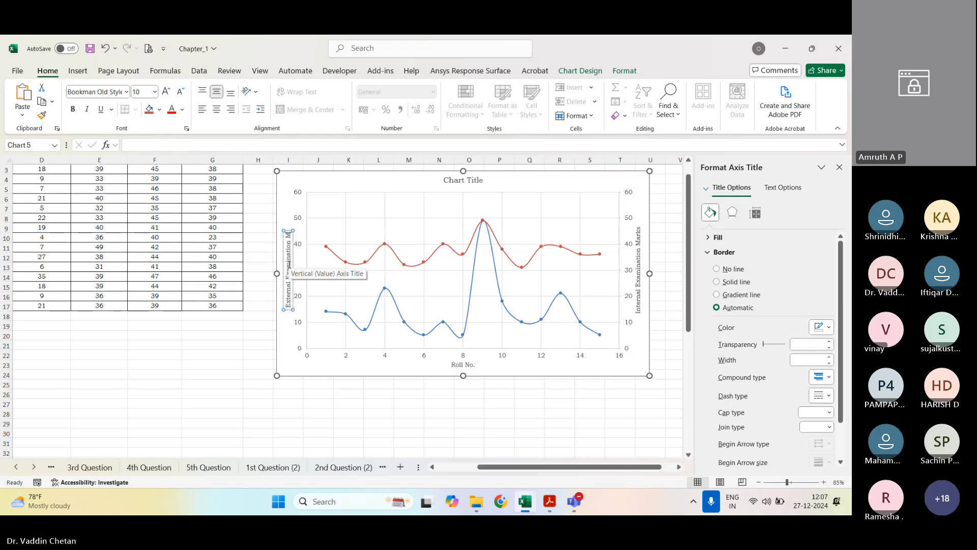
pyautogui.write('arks')
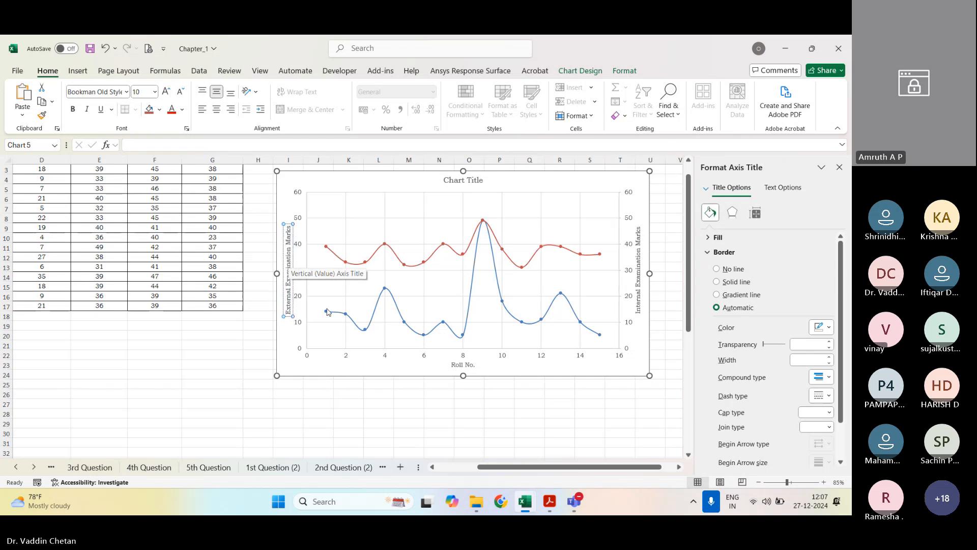
pyautogui.click(421, 424)
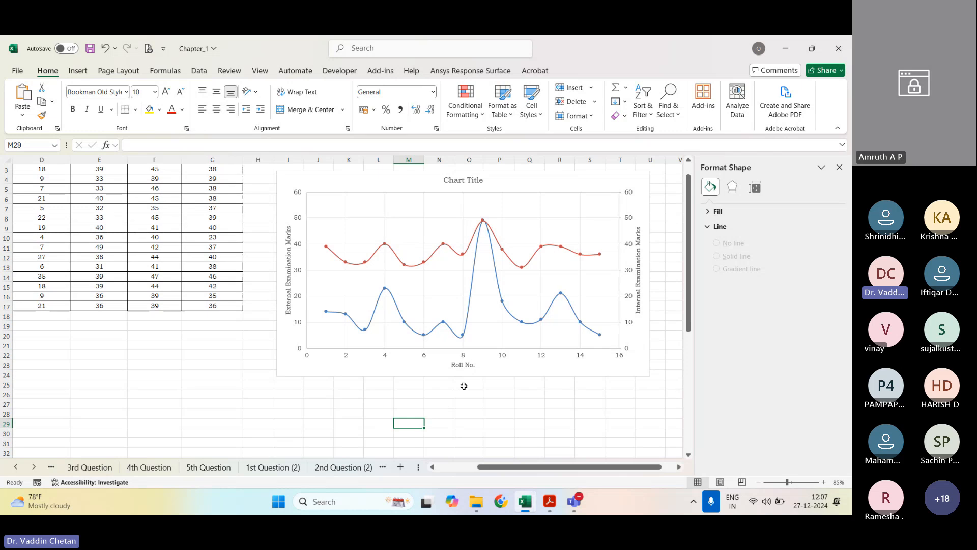
# Step: Copy the title text of the Mathematics - 3 chart on the 3rd Question sheet
pyautogui.scroll(-7, 312, 344)
pyautogui.scroll(3, 321, 345)
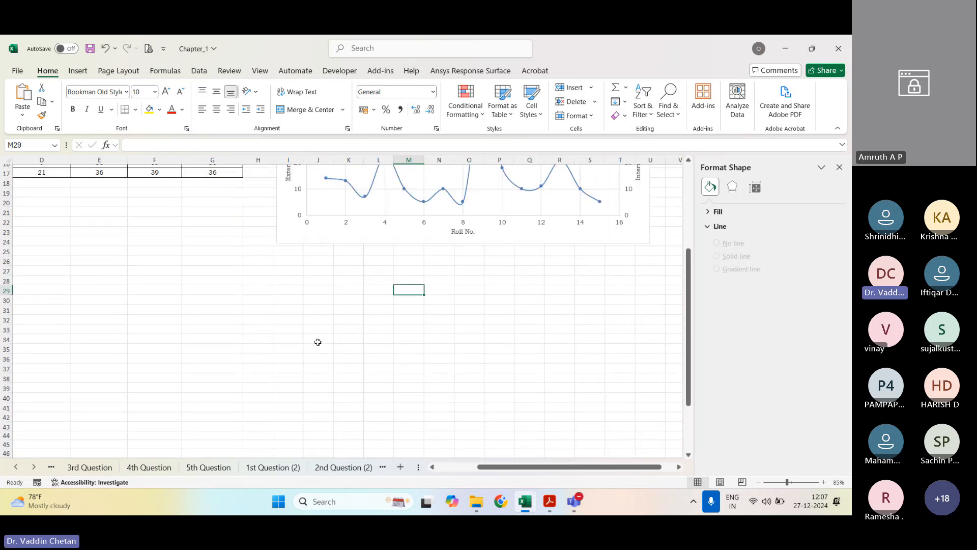
pyautogui.scroll(5, 317, 342)
pyautogui.click(90, 466)
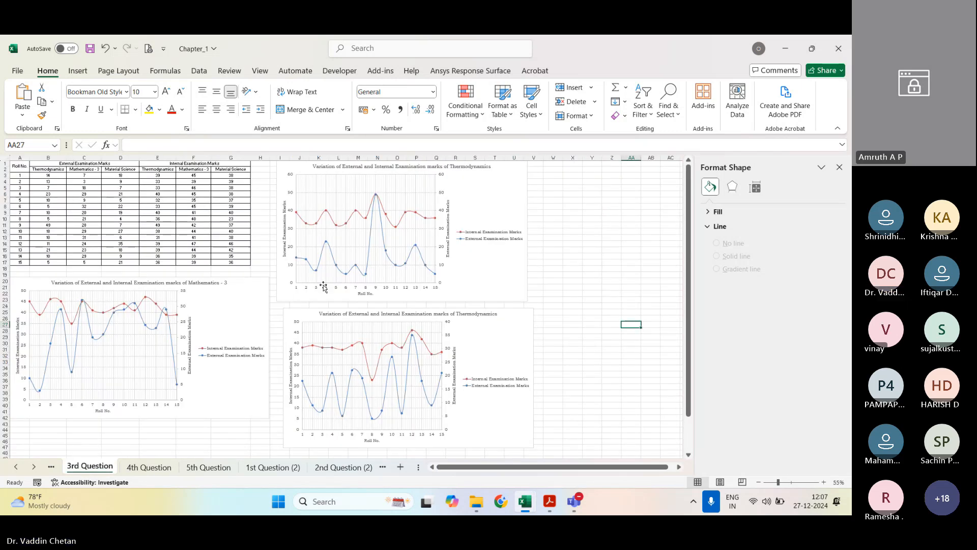
pyautogui.click(189, 284)
pyautogui.tripleClick(192, 285)
pyautogui.hotkey('ctrl', 'c')
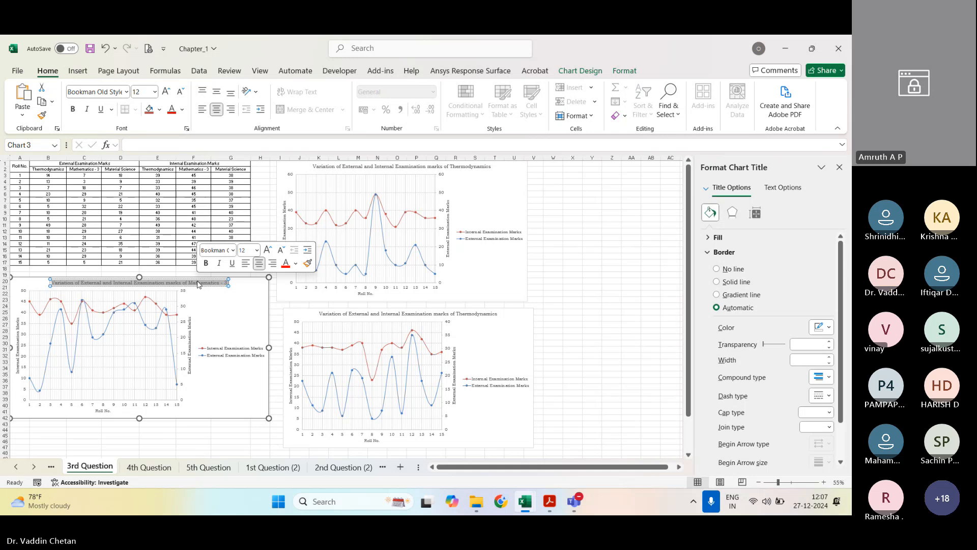
# Step: Replace the placeholder chart title on the 3rd Question (2) sheet with the copied title text
pyautogui.click(371, 473)
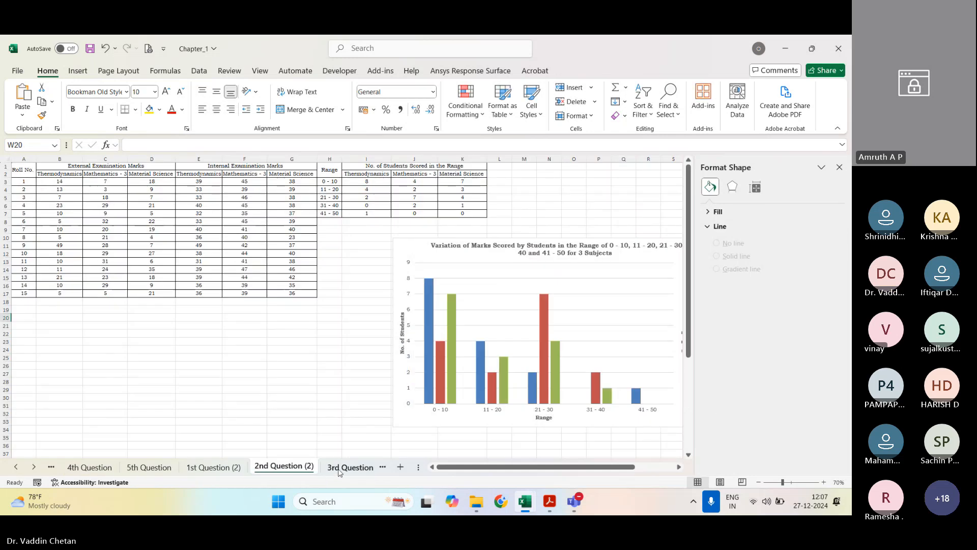
pyautogui.click(357, 467)
pyautogui.click(458, 198)
pyautogui.tripleClick(458, 199)
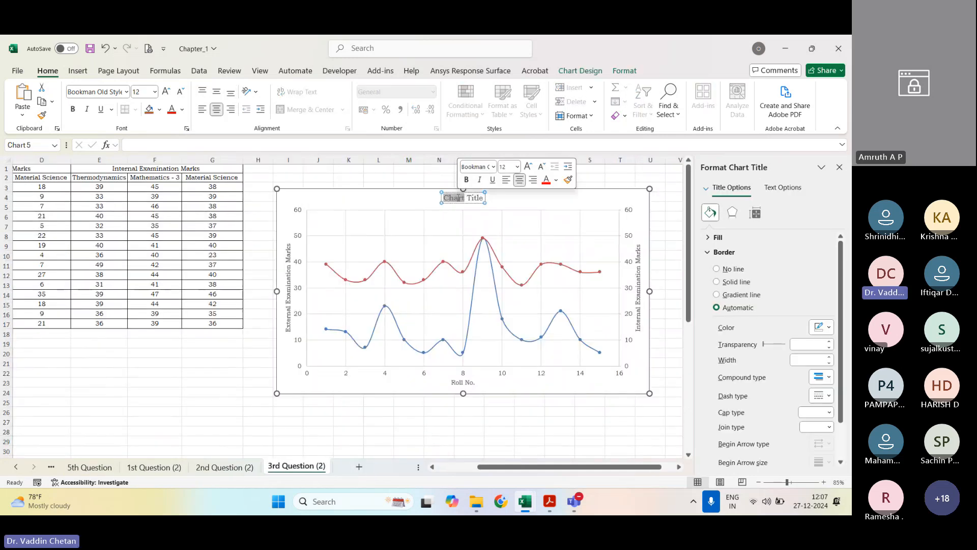
pyautogui.hotkey('ctrl', 'v')
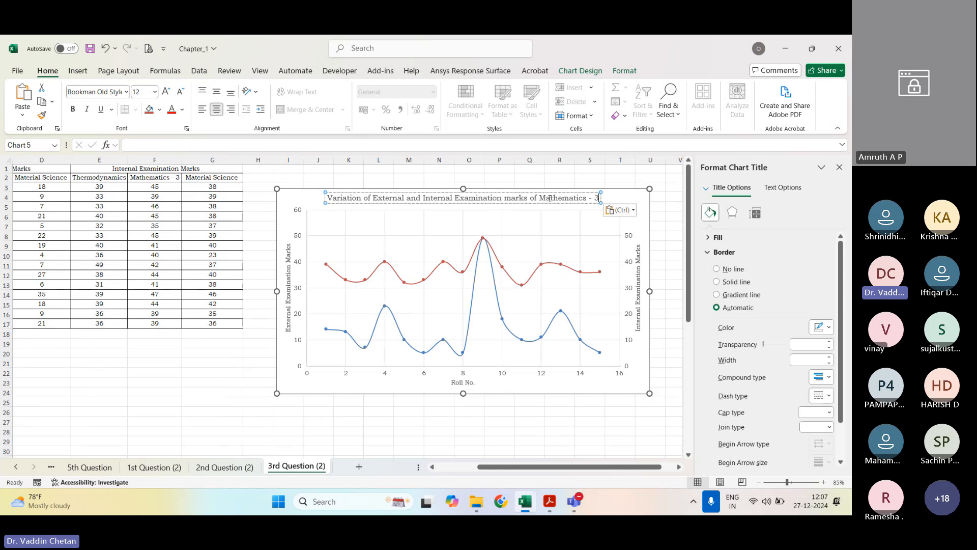
# Step: Change the subject in the pasted chart title from "Mathematics - 3" to "Thermodynamics"
pyautogui.moveTo(540, 197); pyautogui.dragTo(613, 195)
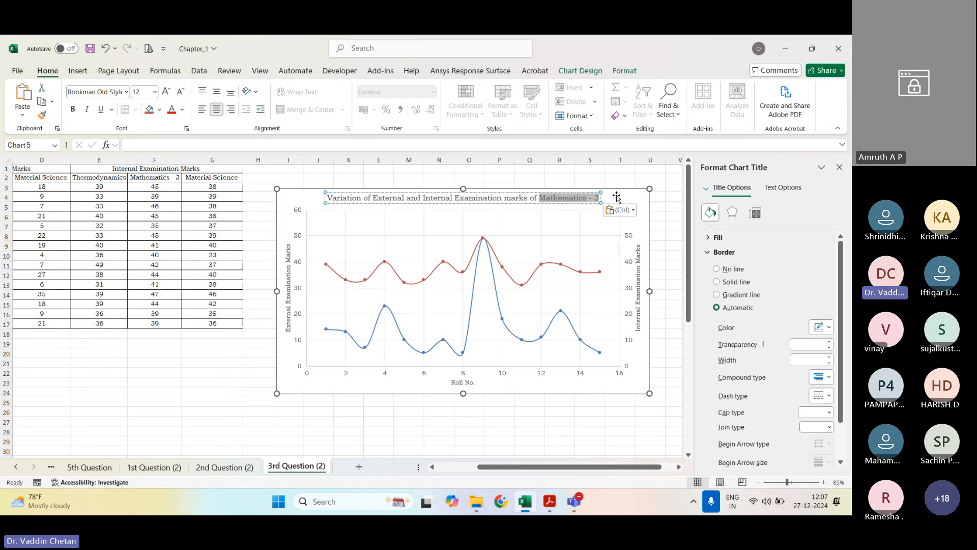
pyautogui.write('Therm')
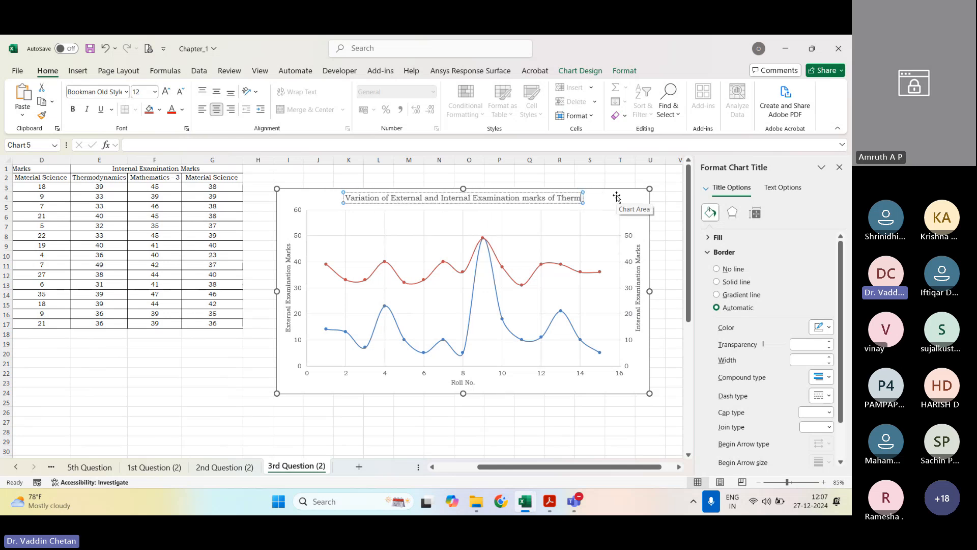
pyautogui.write('odynamics')
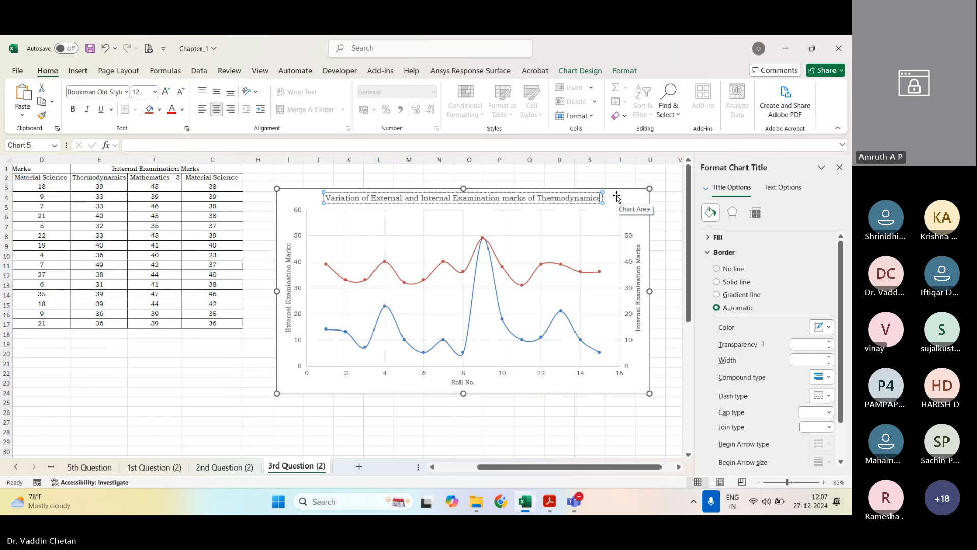
pyautogui.click(528, 430)
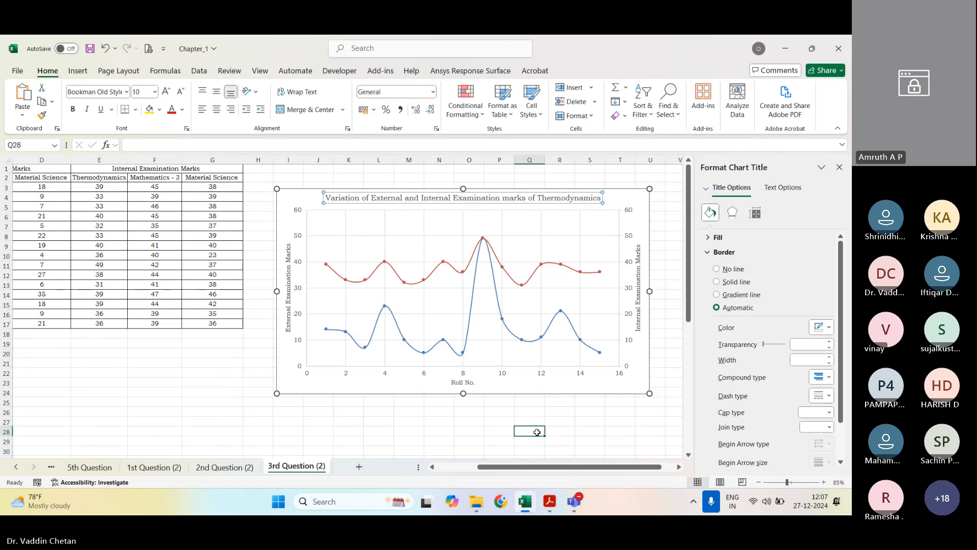
# Step: Set the major unit of the Thermodynamics chart's Roll No. axis to 1 and close the axis formatting options
pyautogui.click(546, 390)
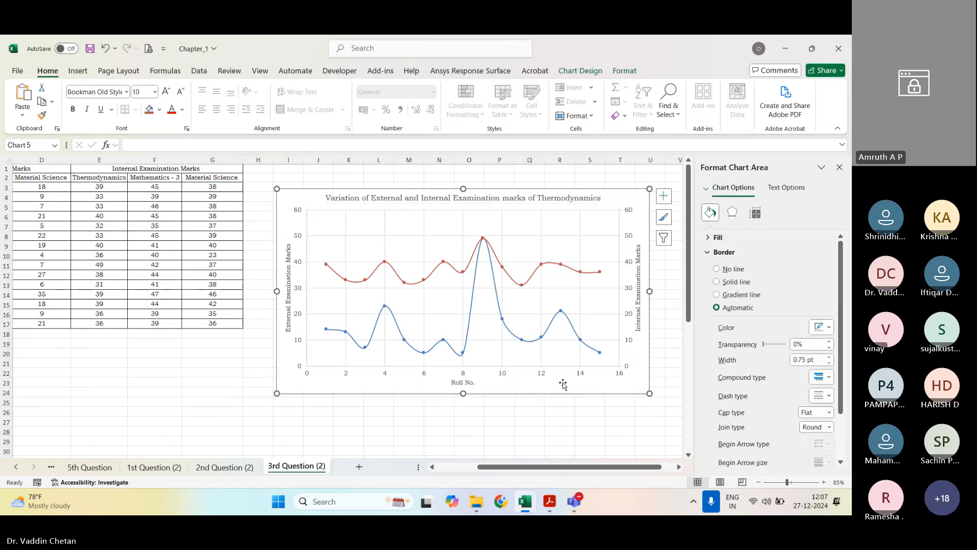
pyautogui.rightClick(377, 368)
pyautogui.click(407, 365)
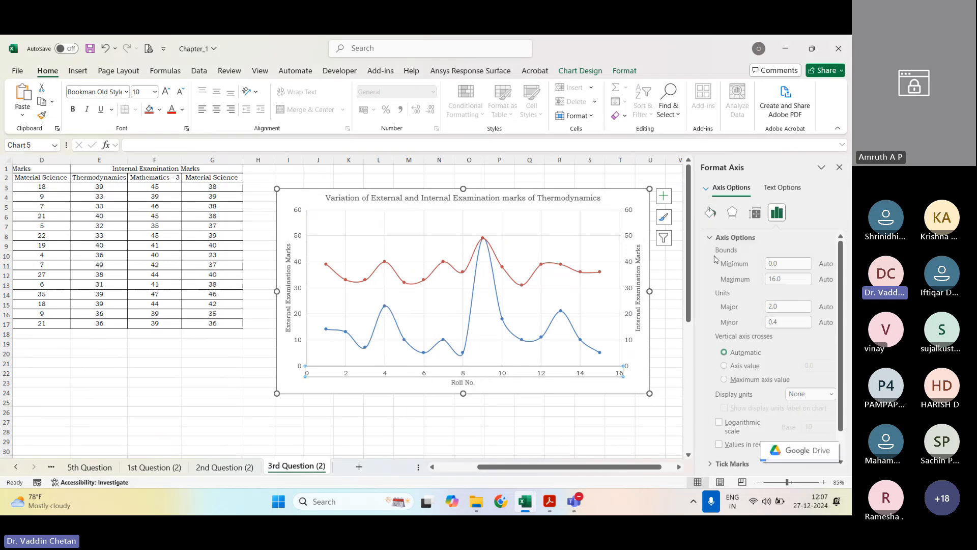
pyautogui.doubleClick(784, 306)
pyautogui.write('1')
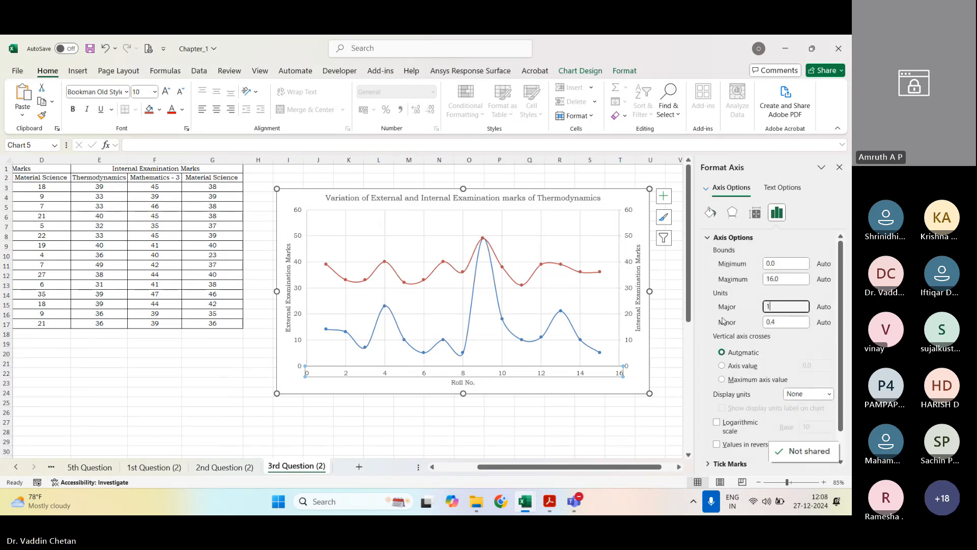
pyautogui.press('Return')
pyautogui.click(839, 167)
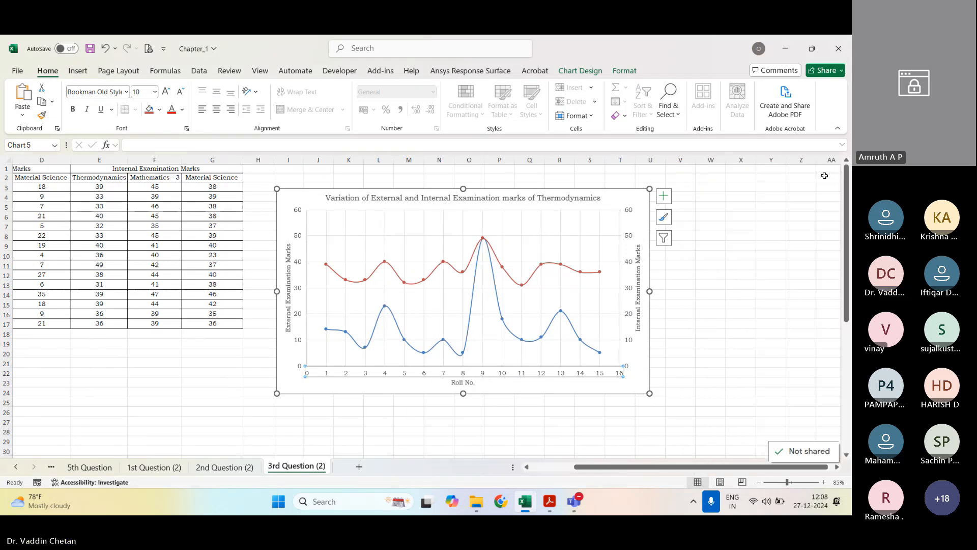
pyautogui.click(744, 383)
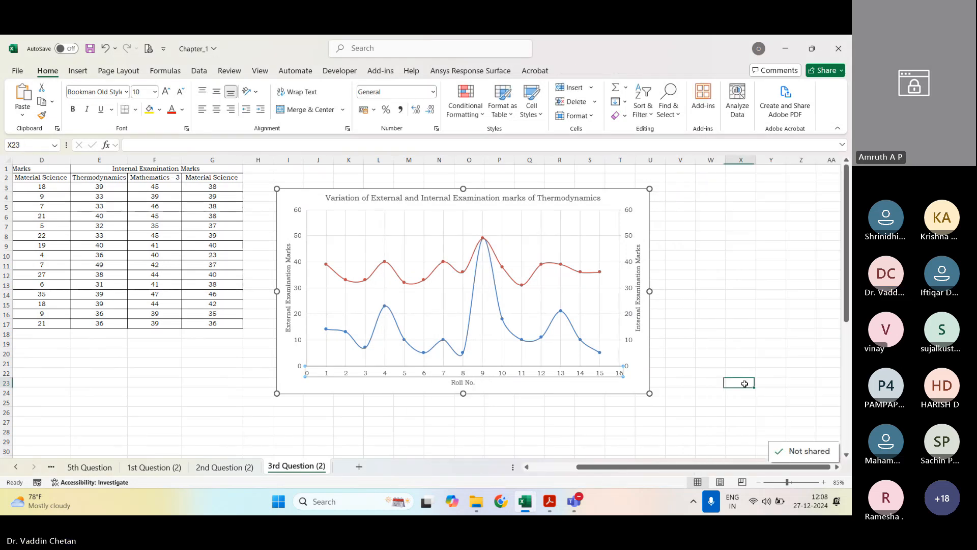
# Step: Move the Thermodynamics chart up to the first rows beside the marks table and paste a copy of it at cell A21
pyautogui.click(630, 390)
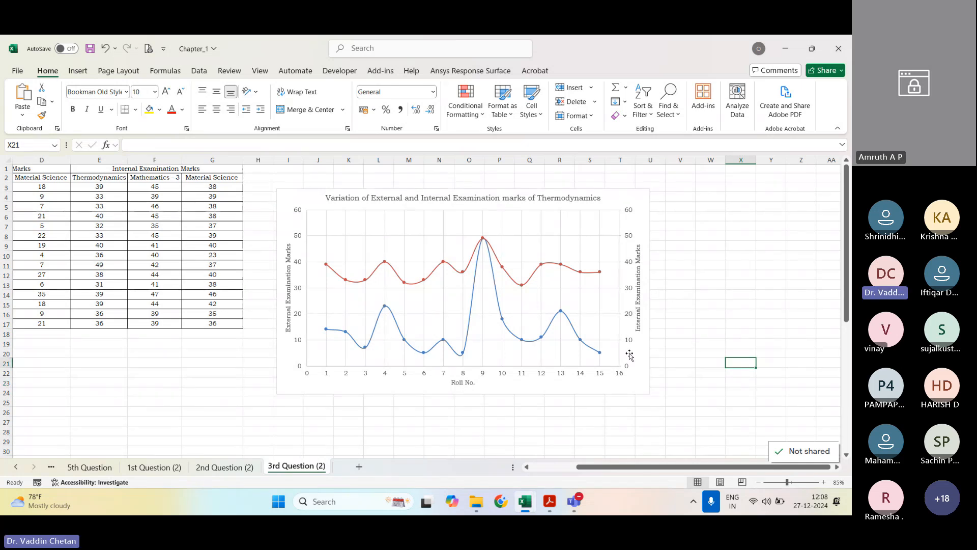
pyautogui.moveTo(637, 370); pyautogui.dragTo(640, 346)
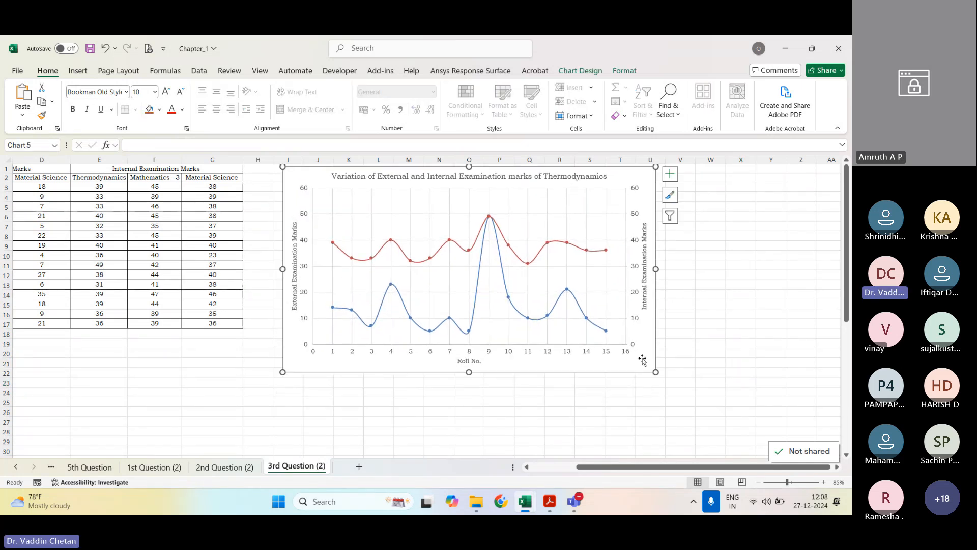
pyautogui.keyDown('ctrl'); pyautogui.scroll(-1, 633, 360); pyautogui.keyUp('ctrl')
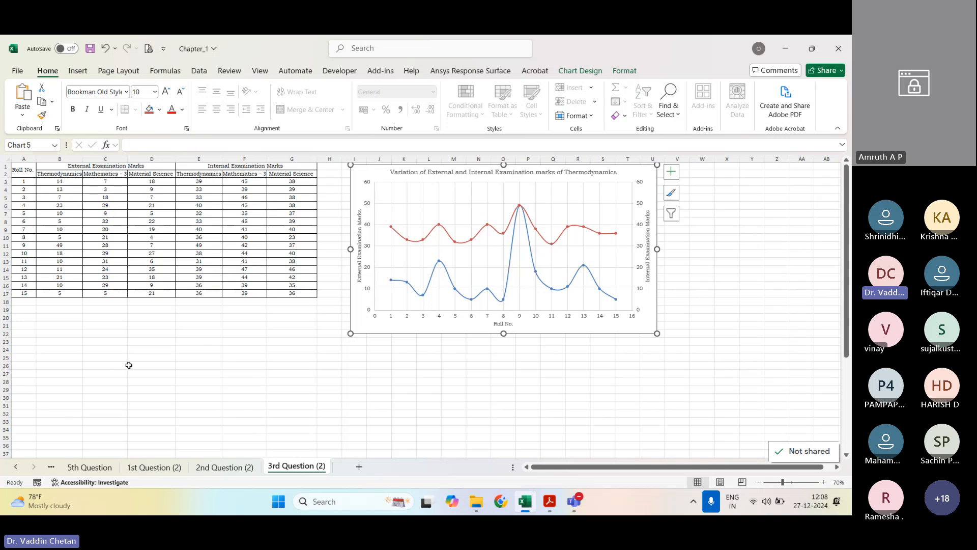
pyautogui.click(24, 325)
pyautogui.hotkey('ctrl', 'v')
# Step: Change the copied chart's External Examination Marks series to use the Mathematics - 3 range C3:C17 as its Y values
pyautogui.rightClick(191, 347)
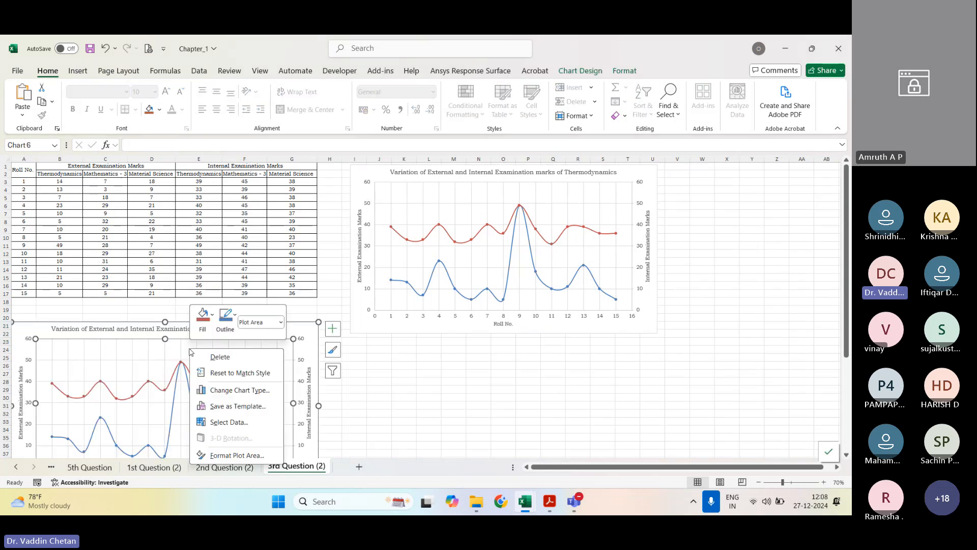
pyautogui.click(229, 422)
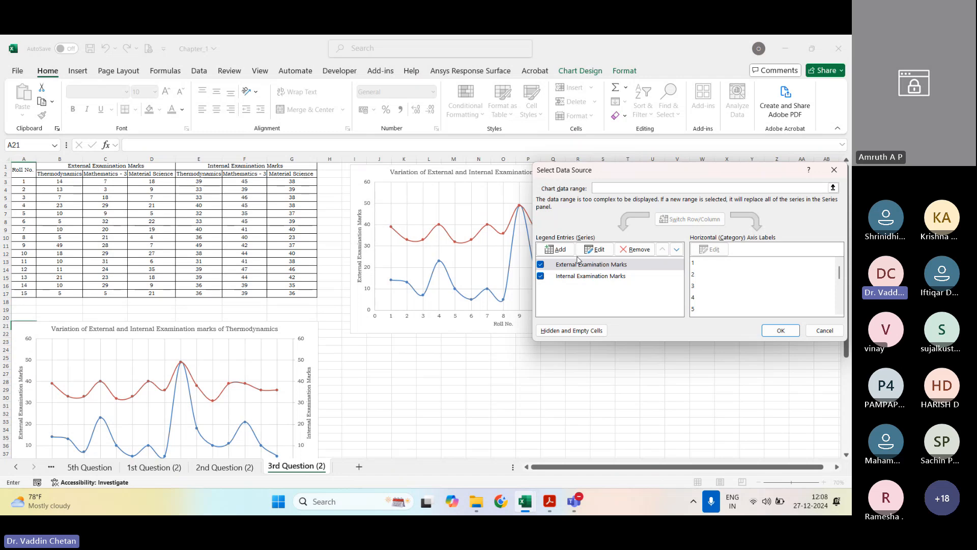
pyautogui.click(599, 250)
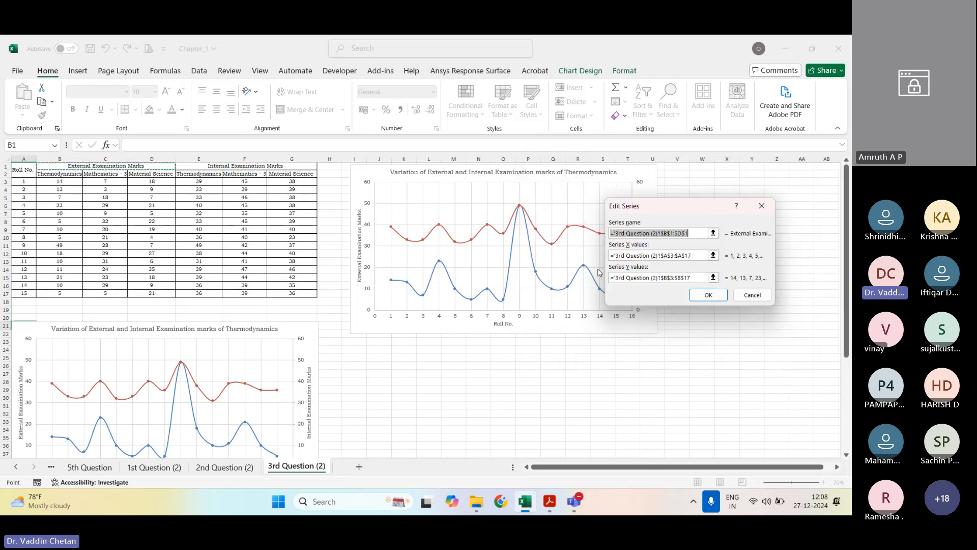
pyautogui.click(713, 277)
pyautogui.moveTo(95, 181); pyautogui.dragTo(96, 295)
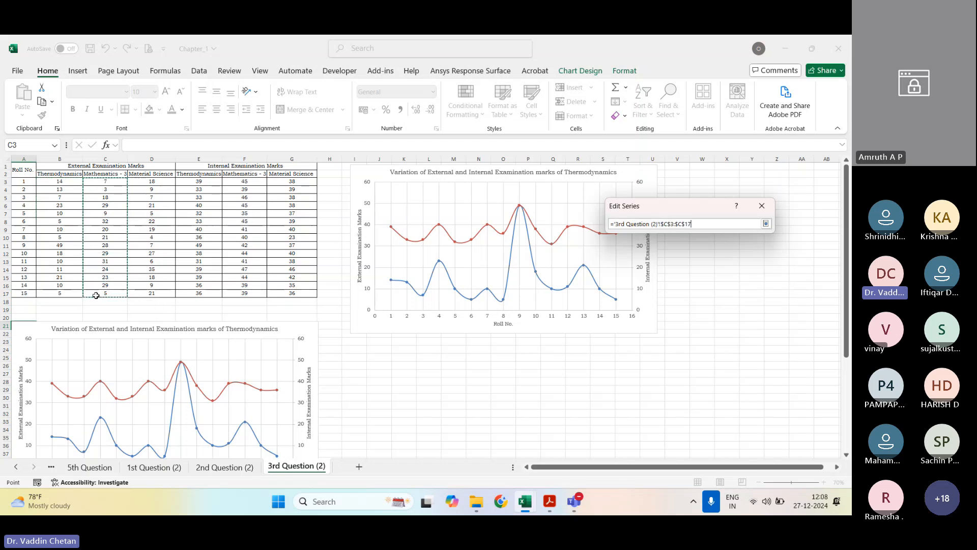
pyautogui.click(766, 223)
pyautogui.click(708, 296)
# Step: Set the Y values of the copied chart's Internal Examination Marks series to F3:F17 and apply the data source changes
pyautogui.click(603, 277)
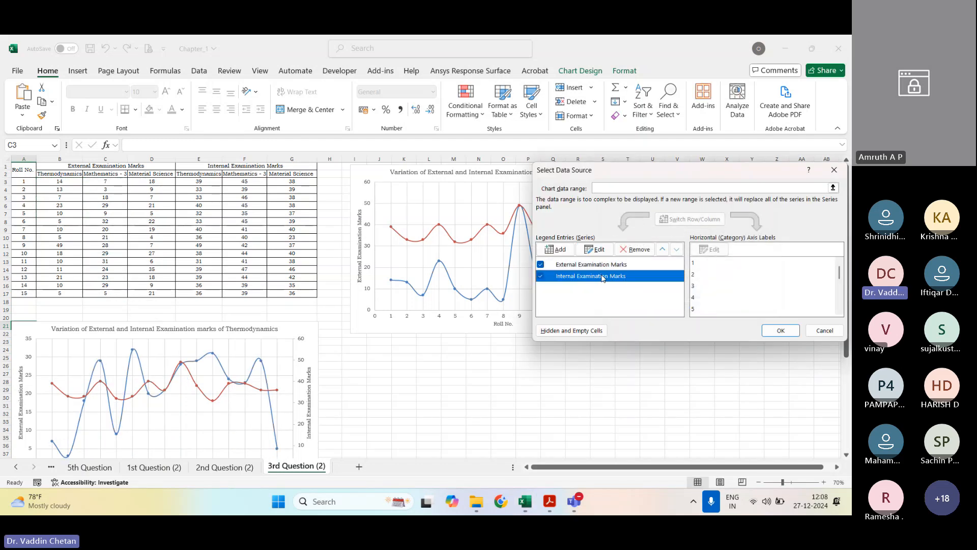
pyautogui.click(594, 249)
pyautogui.click(713, 278)
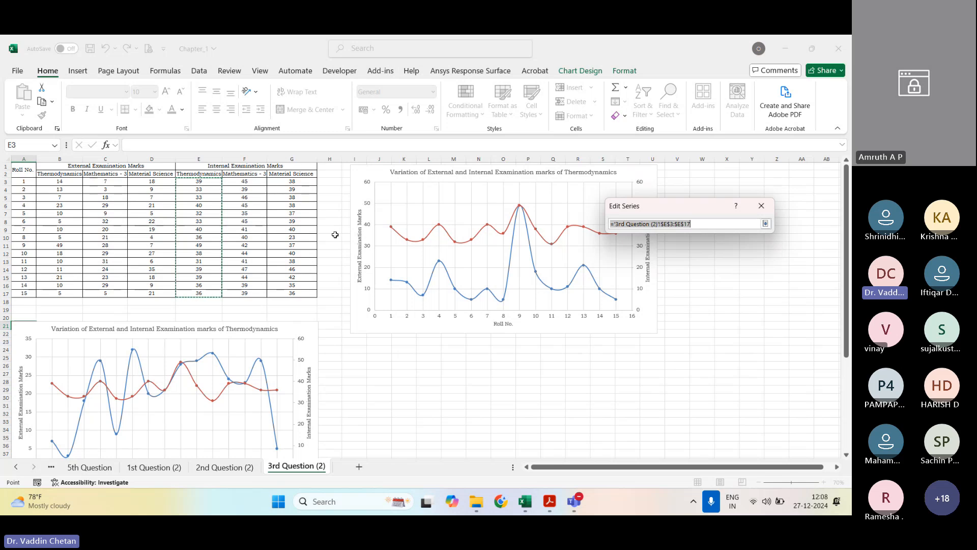
pyautogui.moveTo(243, 180); pyautogui.dragTo(244, 293)
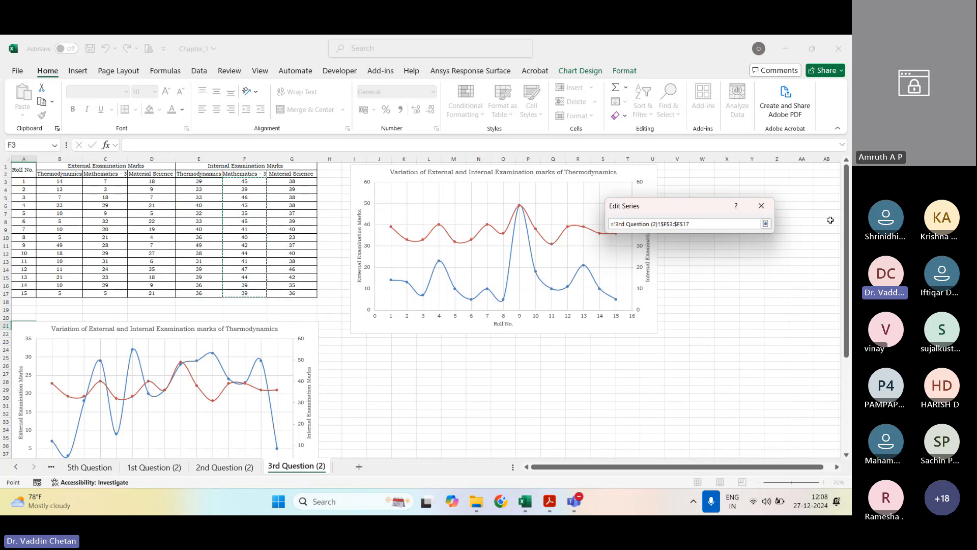
pyautogui.click(765, 223)
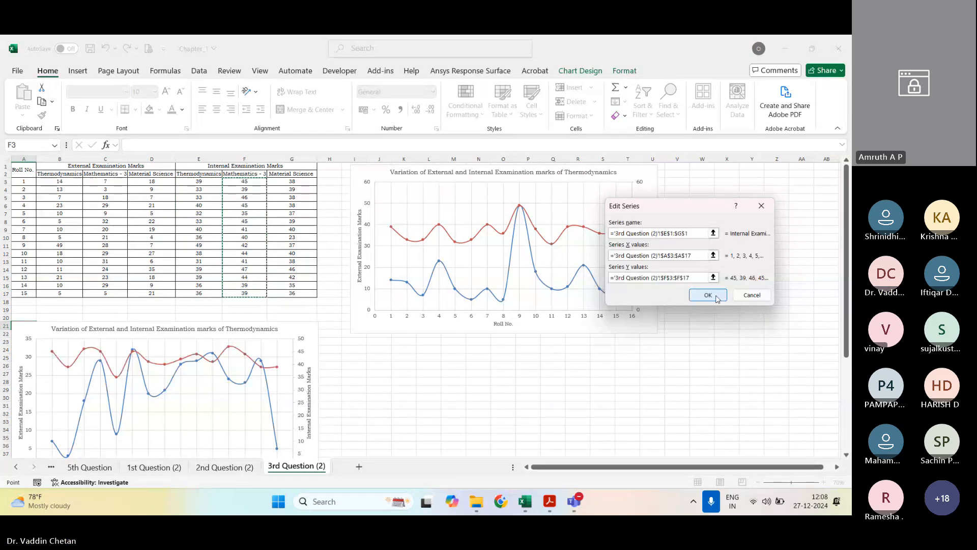
pyautogui.click(708, 416)
pyautogui.click(780, 330)
# Step: Replace "Thermodynamics" in the copied chart's title with "Mathematics - 3" and close the title formatting options
pyautogui.doubleClick(236, 328)
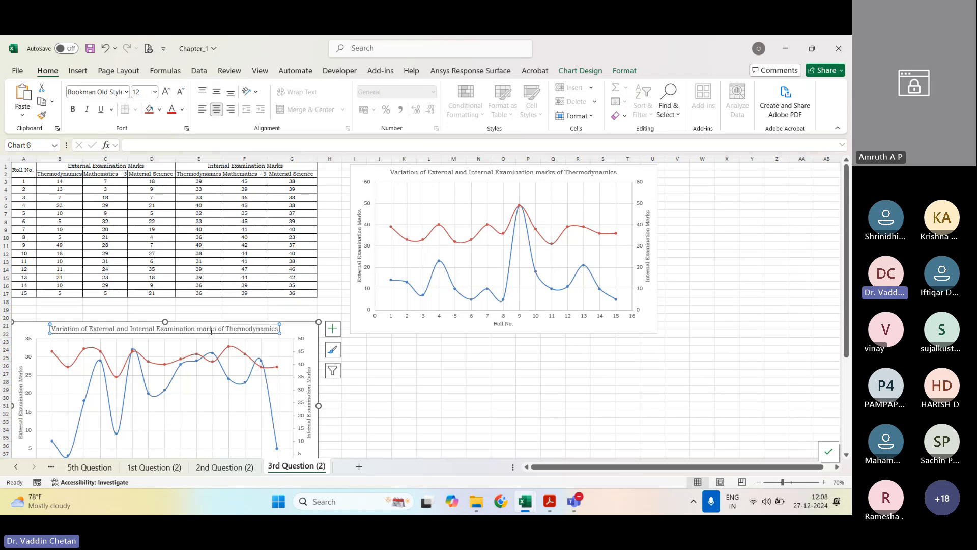
pyautogui.doubleClick(236, 329)
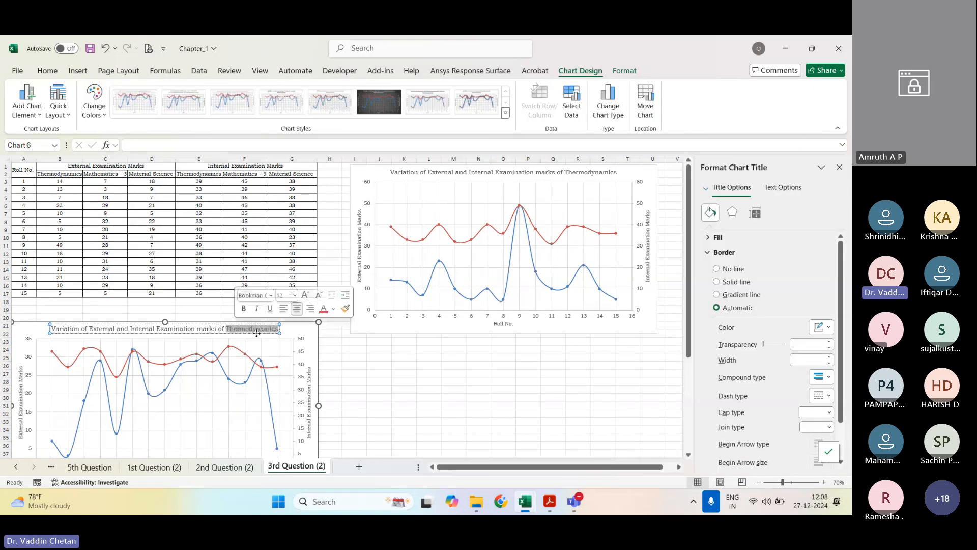
pyautogui.write('Mathe')
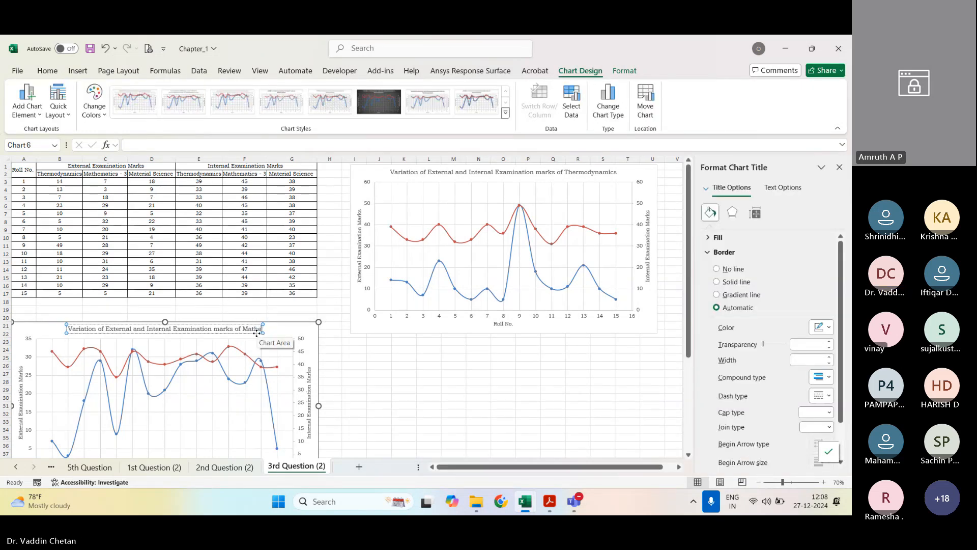
pyautogui.write('matics - 3')
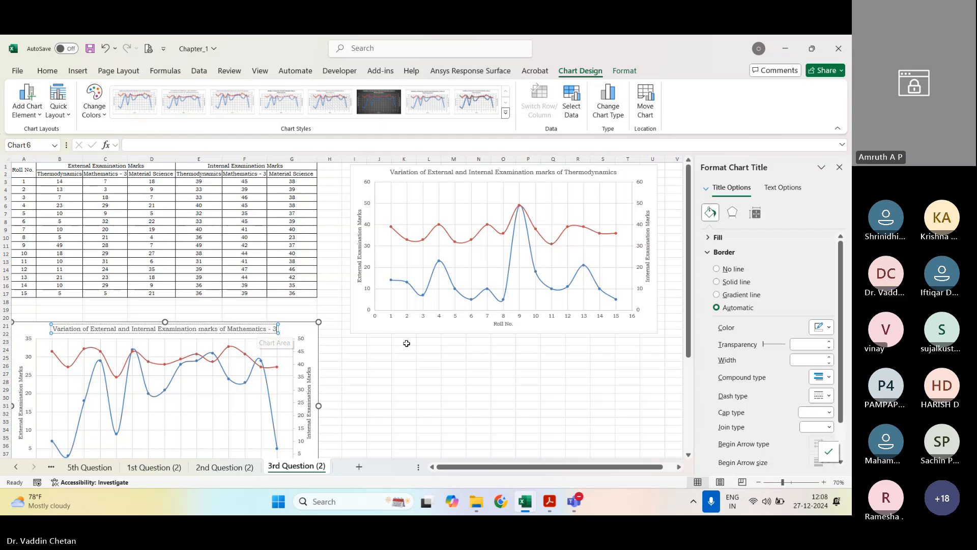
pyautogui.click(453, 349)
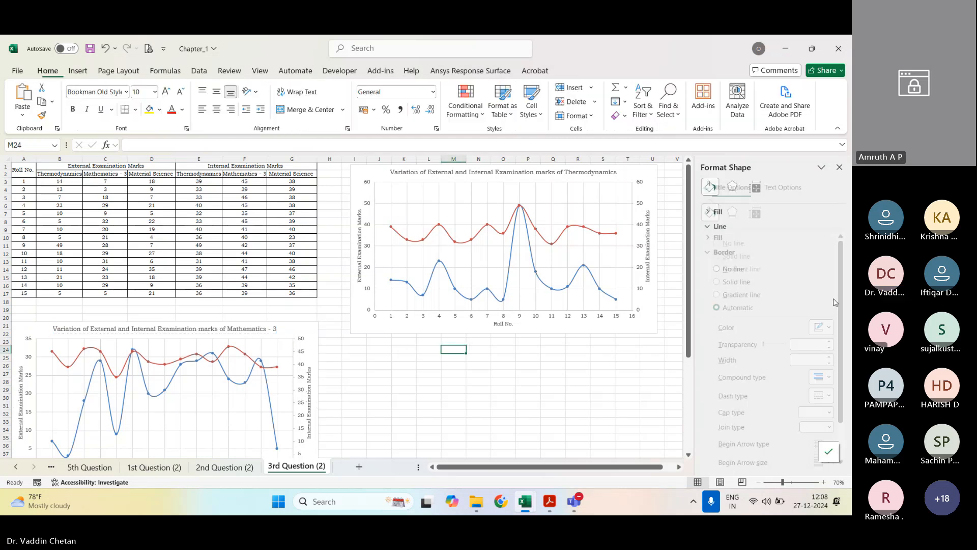
pyautogui.click(839, 166)
# Step: Duplicate the Mathematics - 3 chart and place the copy below the Thermodynamics chart
pyautogui.click(307, 330)
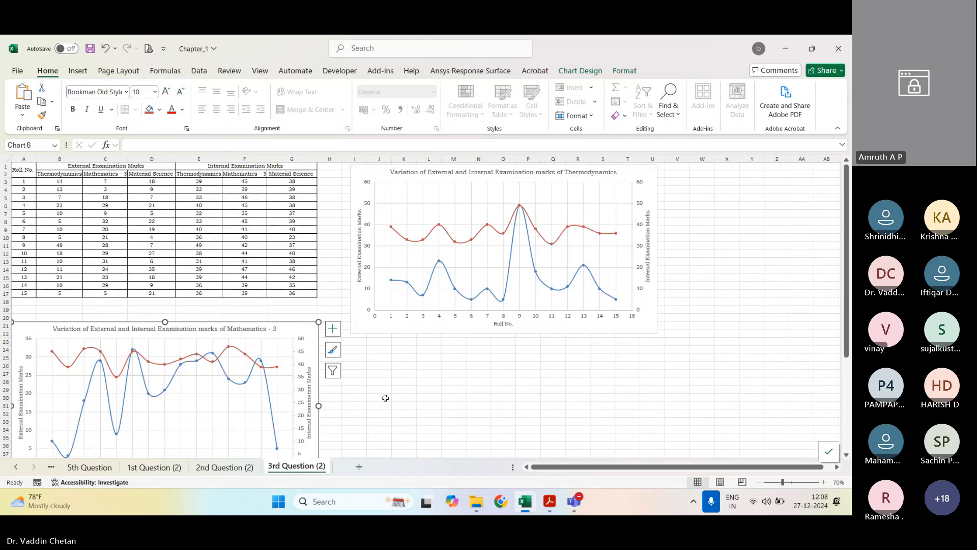
pyautogui.click(433, 367)
pyautogui.hotkey('ctrl', 'v')
pyautogui.moveTo(437, 366); pyautogui.dragTo(411, 345)
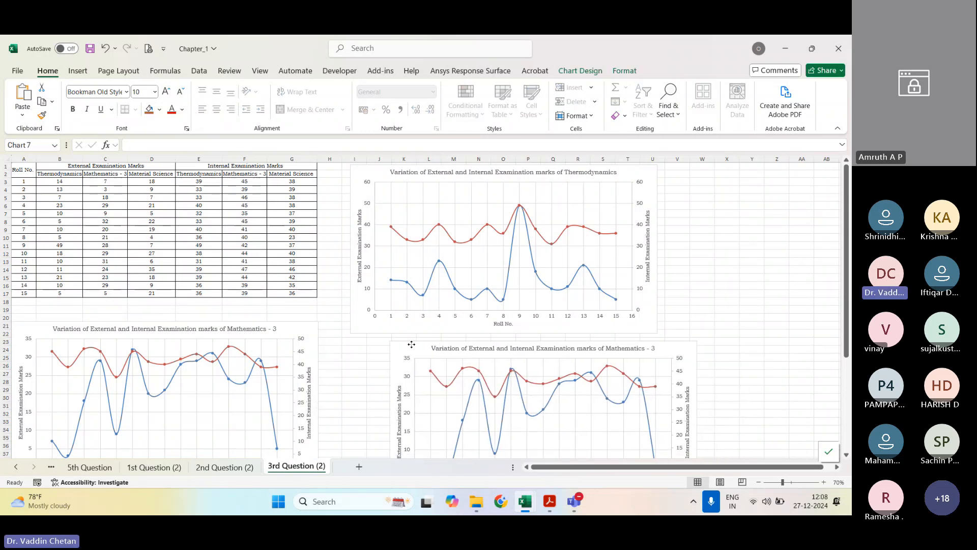
# Step: Set the Y values of the new copy's External Examination Marks series to the Material Science range D3:D17
pyautogui.rightClick(549, 417)
pyautogui.click(591, 355)
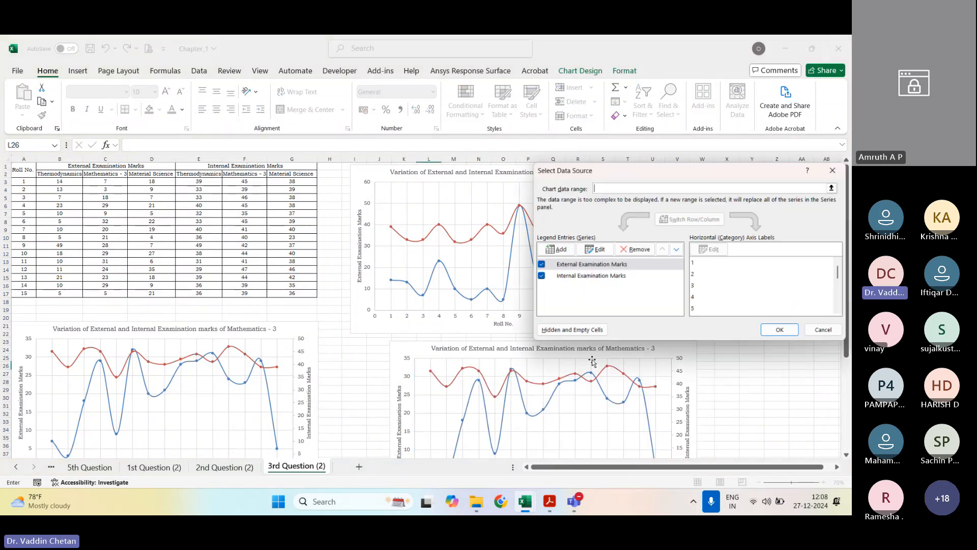
pyautogui.click(595, 249)
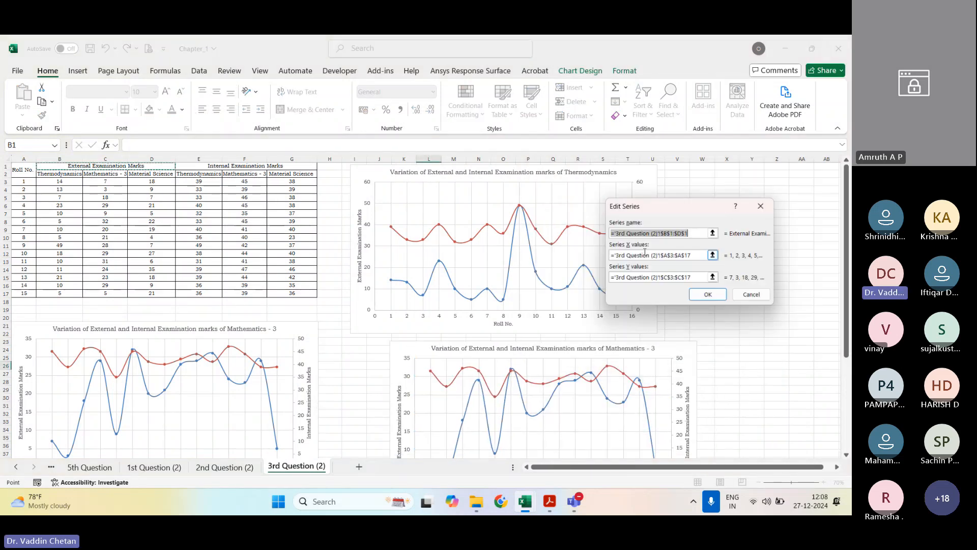
pyautogui.click(714, 277)
pyautogui.moveTo(152, 181); pyautogui.dragTo(152, 293)
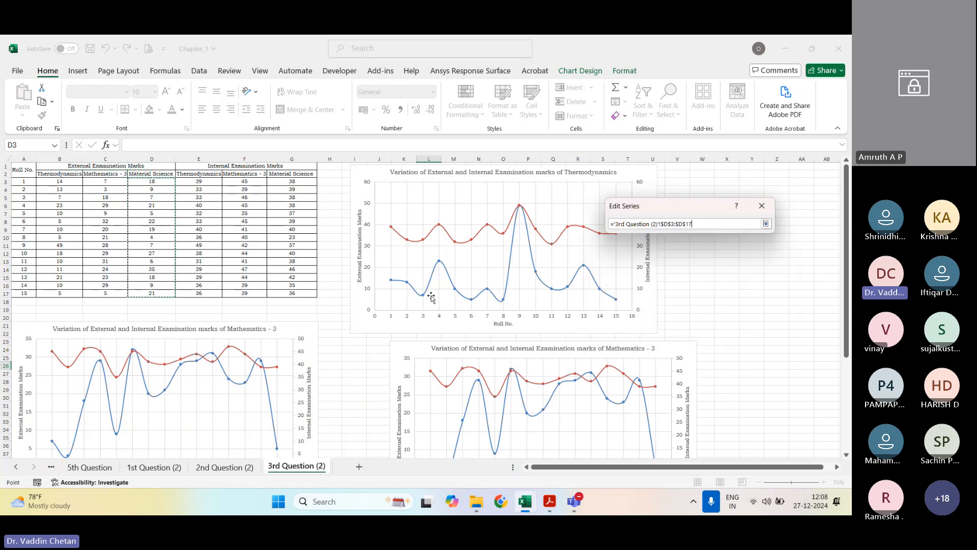
pyautogui.click(765, 223)
pyautogui.click(704, 294)
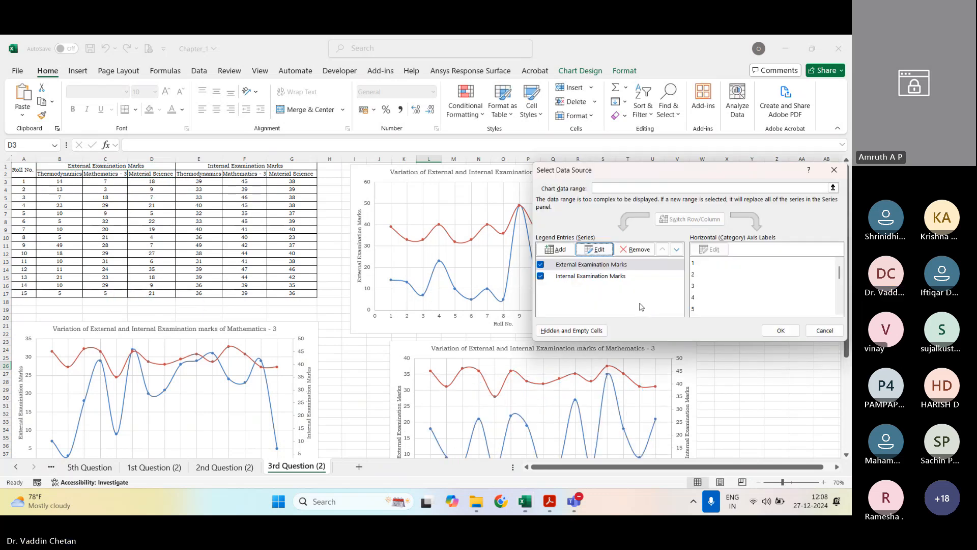
# Step: Set the Y values of the newest chart copy's Internal Examination Marks series to G3:G17 and apply the data source changes
pyautogui.click(625, 277)
pyautogui.click(595, 249)
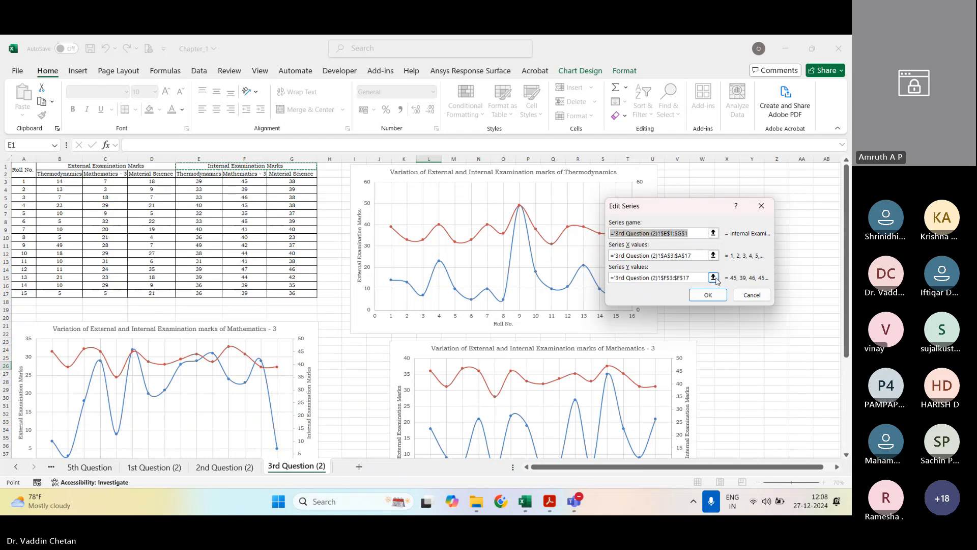
pyautogui.click(713, 277)
pyautogui.moveTo(292, 182); pyautogui.dragTo(293, 290)
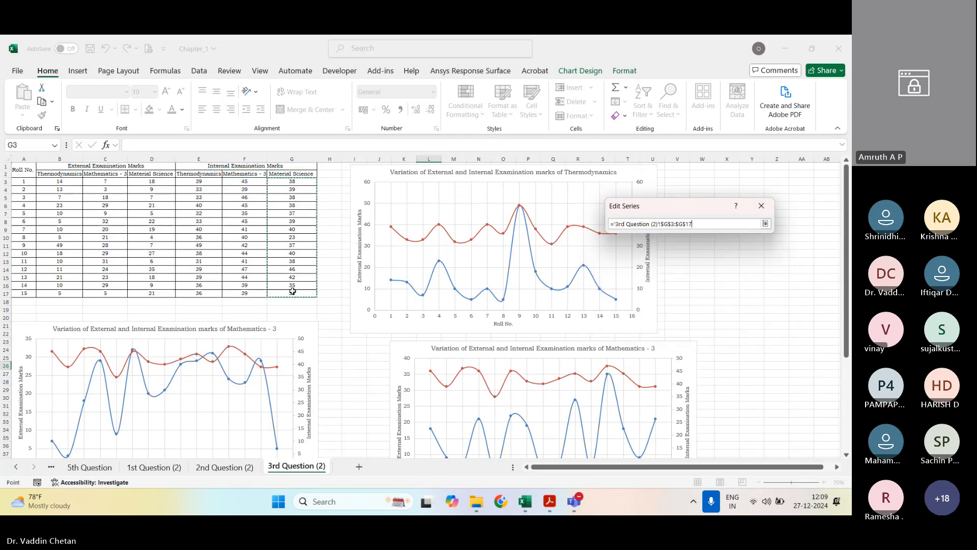
pyautogui.click(765, 224)
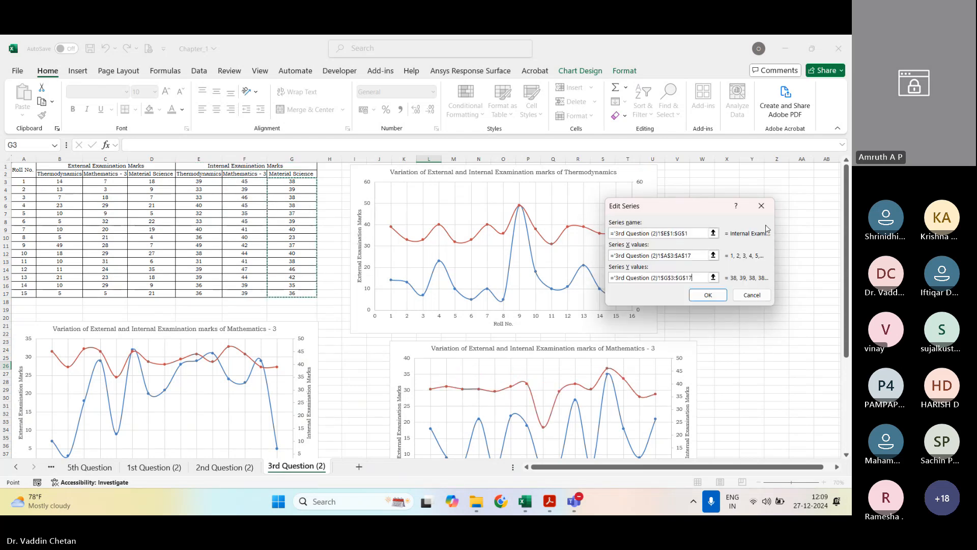
pyautogui.click(708, 295)
pyautogui.click(780, 330)
# Step: Replace "Mathematics - 3" with "Material Science" in the title of the newest chart copy
pyautogui.click(608, 350)
pyautogui.click(608, 350)
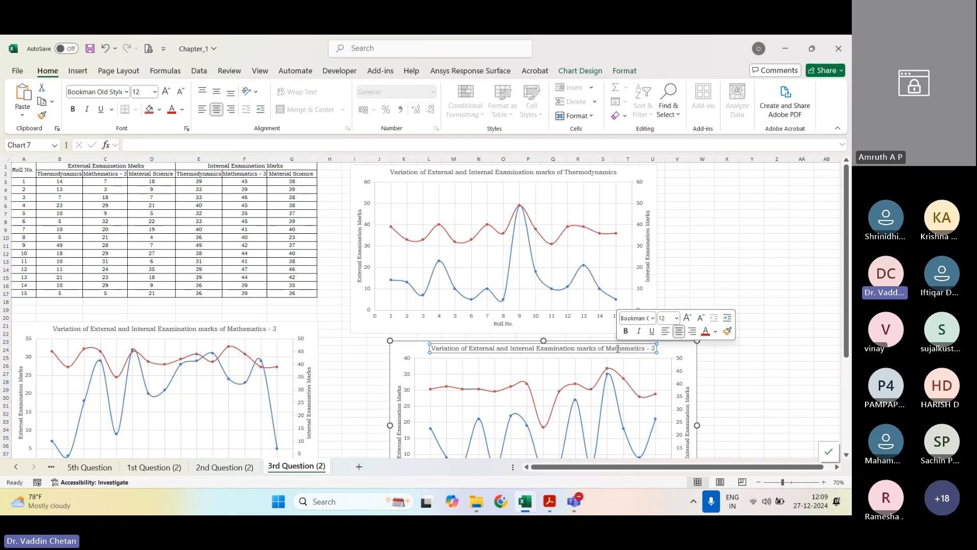
pyautogui.doubleClick(619, 351)
pyautogui.write('Material Sc')
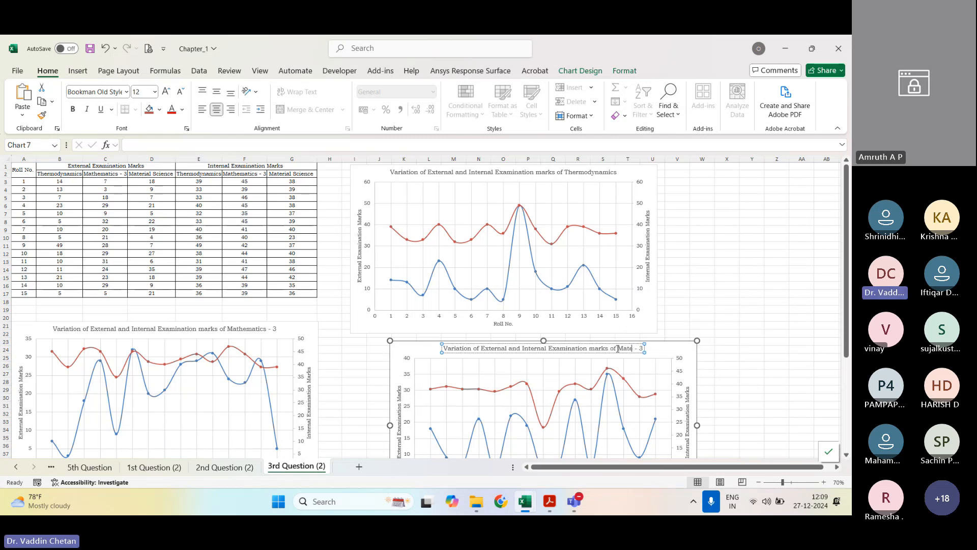
pyautogui.write('ience')
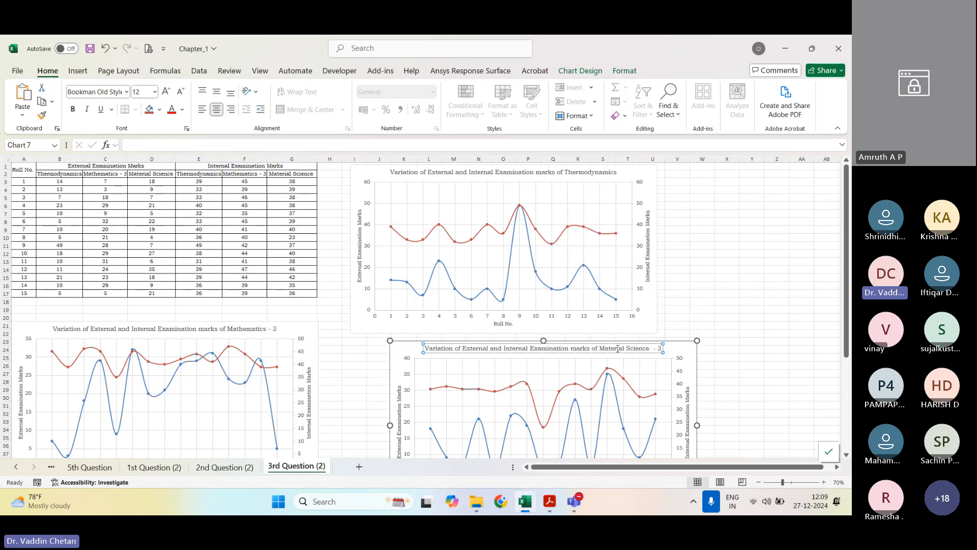
pyautogui.press('Delete')
pyautogui.press('Delete')
pyautogui.press('Delete')
pyautogui.press('Delete')
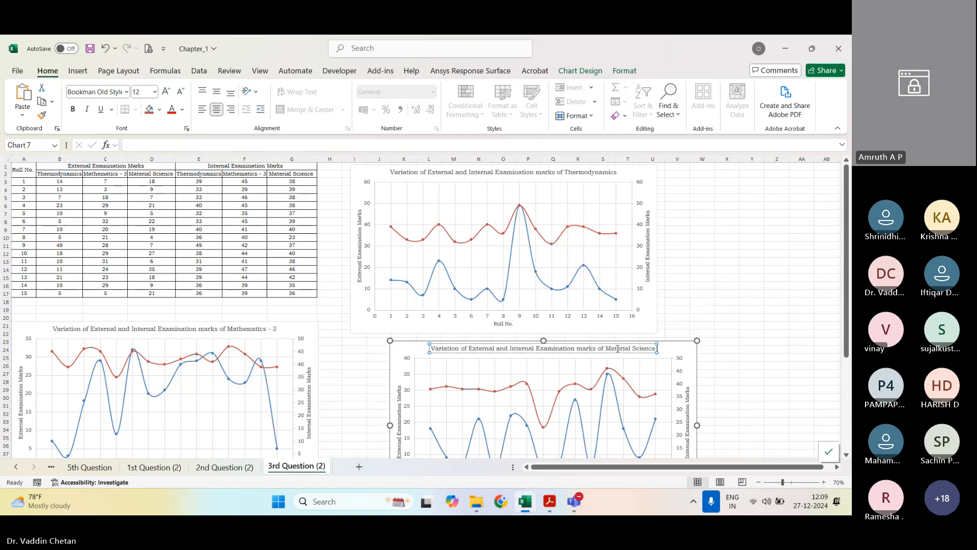
pyautogui.click(700, 279)
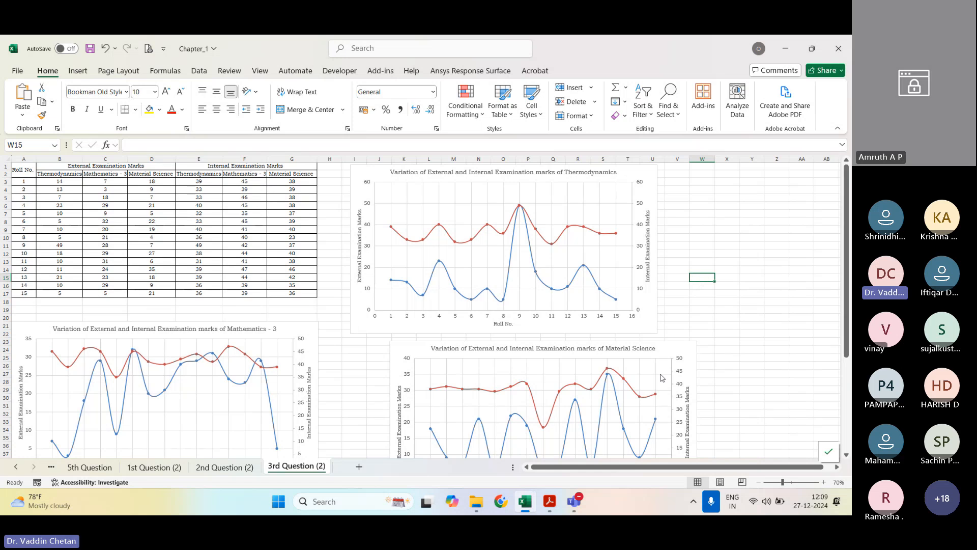
# Step: Switch to the PDF manual in Adobe Acrobat, review question 3's reference charts and read the task and data table of question 4
pyautogui.click(547, 506)
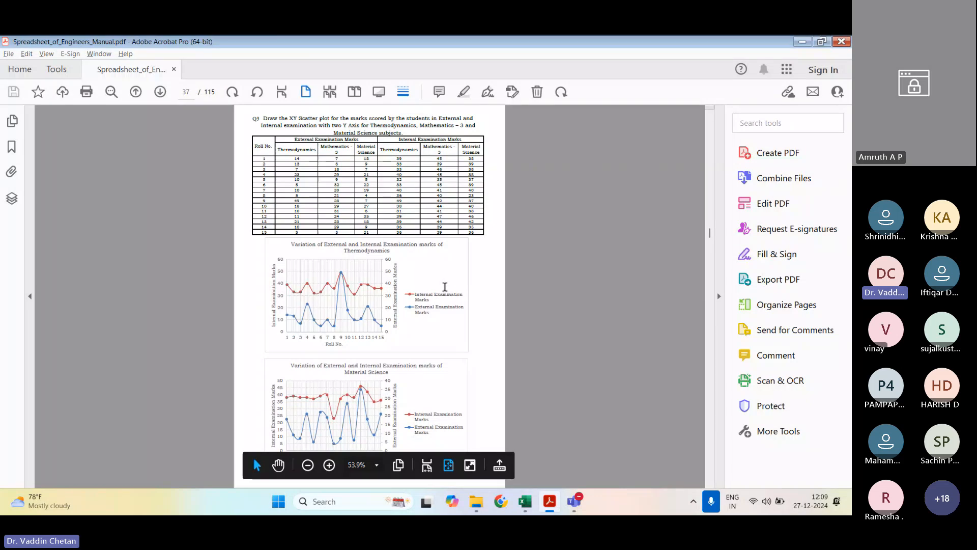
pyautogui.scroll(2, 374, 291)
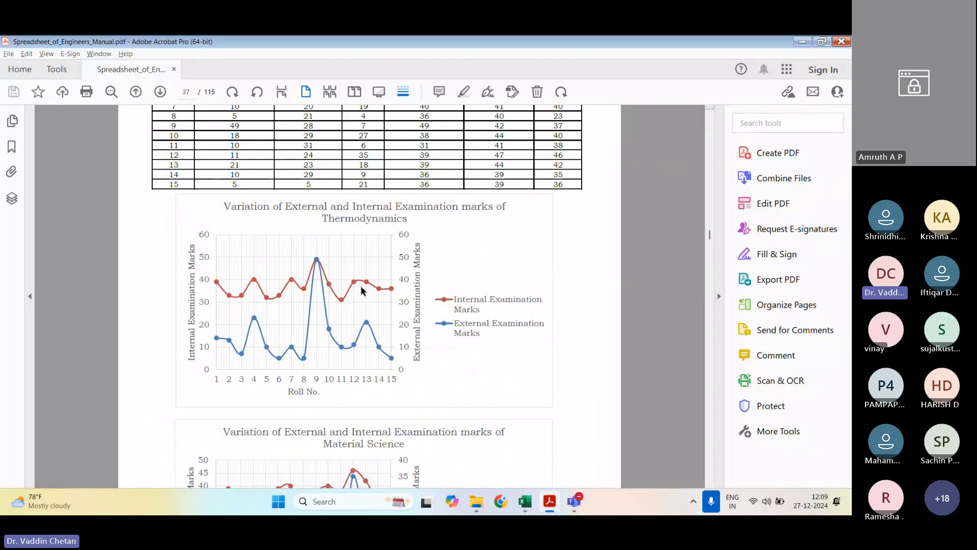
pyautogui.scroll(-1, 304, 306)
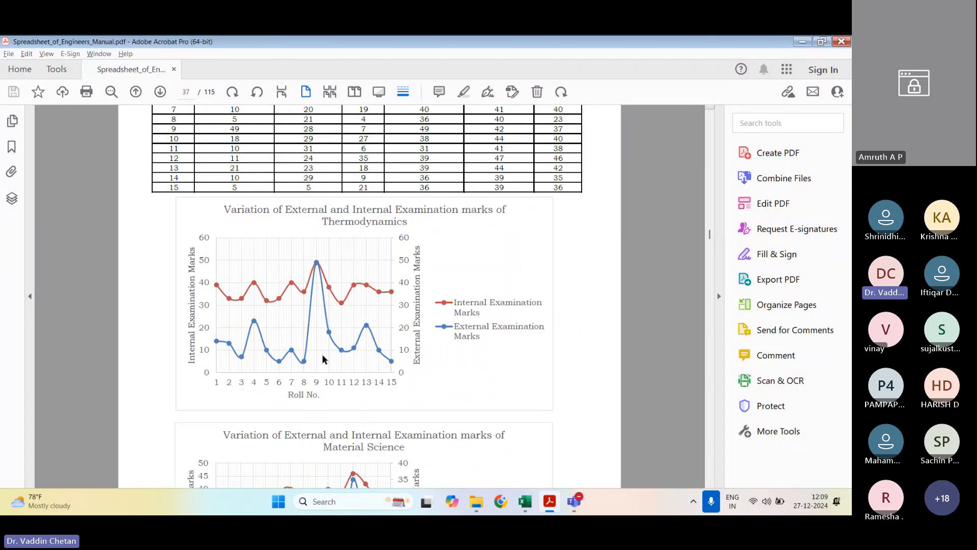
pyautogui.scroll(-3, 334, 307)
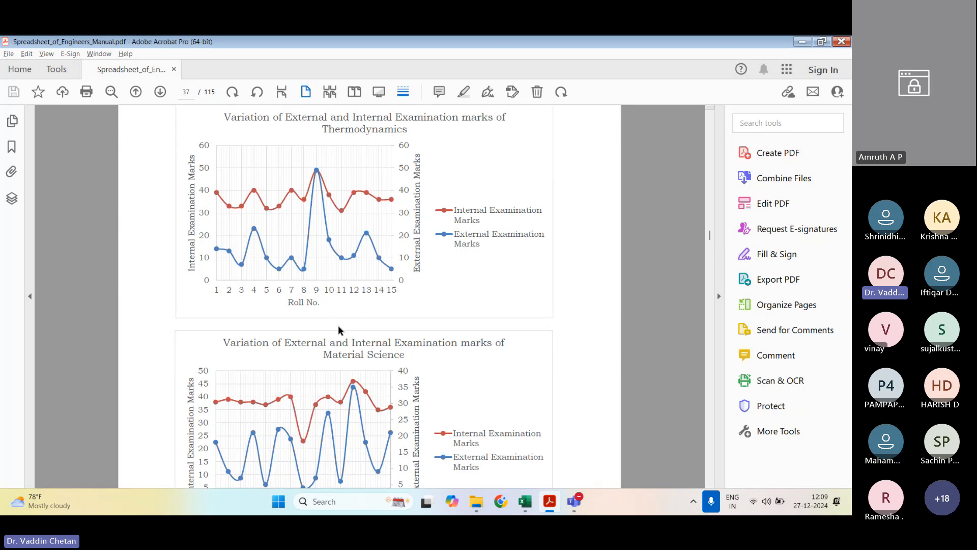
pyautogui.scroll(-15, 339, 330)
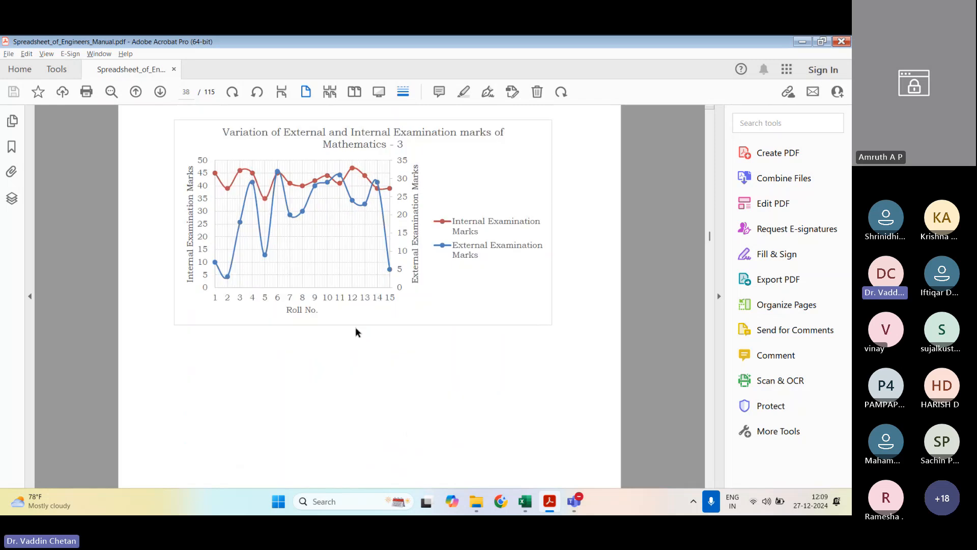
pyautogui.scroll(-1, 357, 328)
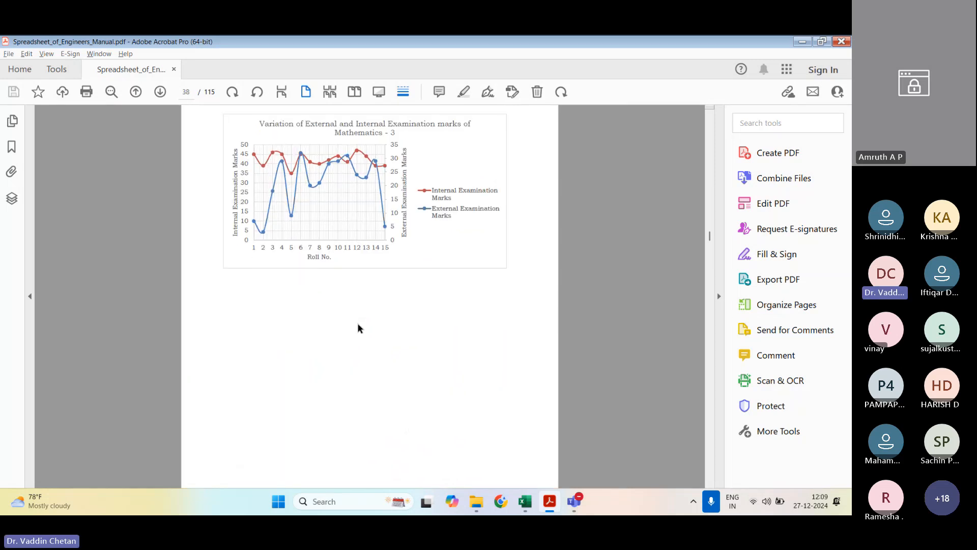
pyautogui.scroll(-1, 358, 328)
pyautogui.scroll(-8, 358, 328)
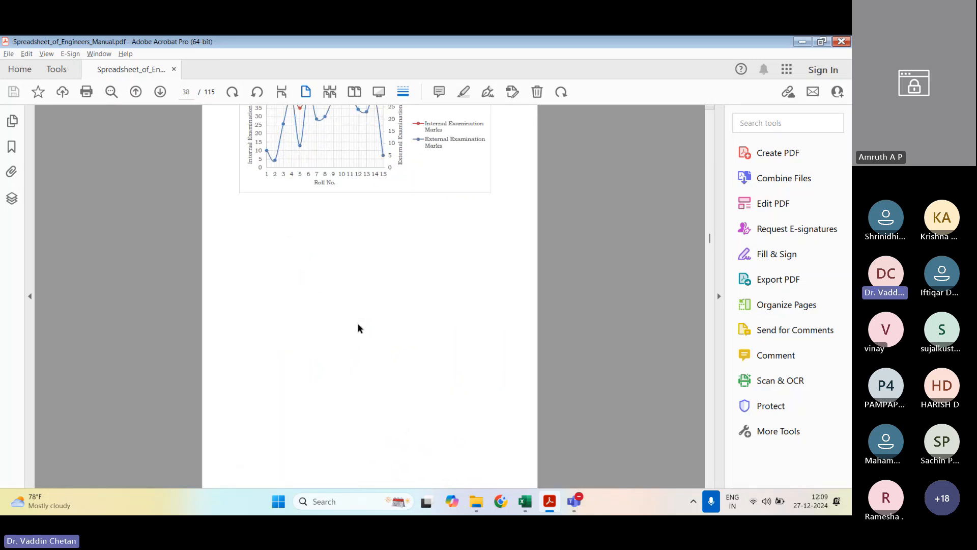
pyautogui.scroll(-5, 358, 324)
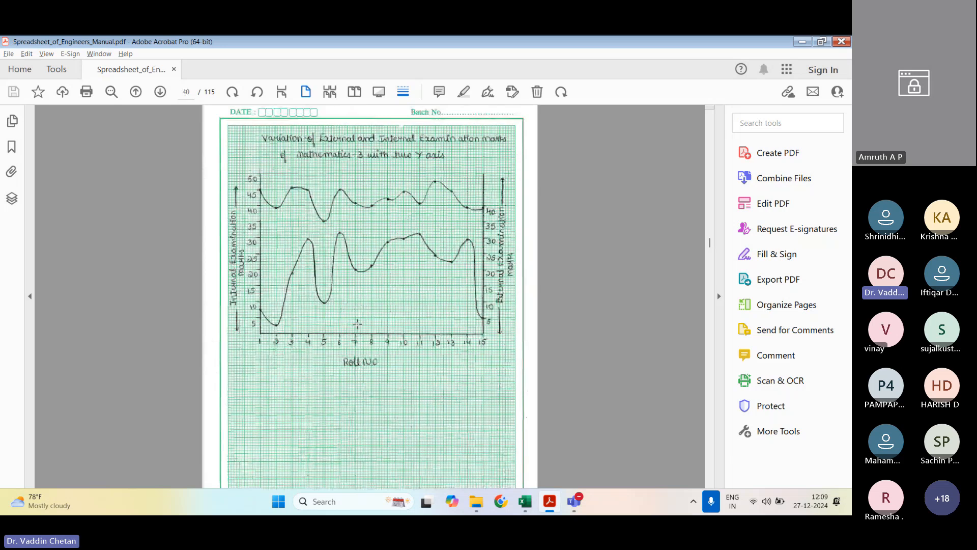
pyautogui.scroll(-1, 357, 326)
pyautogui.scroll(-3, 358, 325)
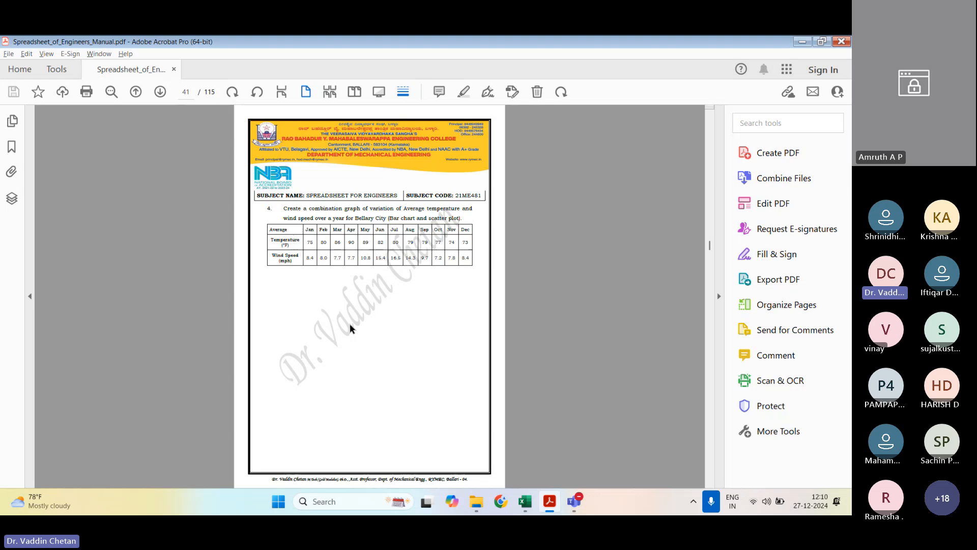
# Step: Switch back to the Excel workbook and create a copy of the 4th Question sheet at the end of the workbook
pyautogui.click(525, 501)
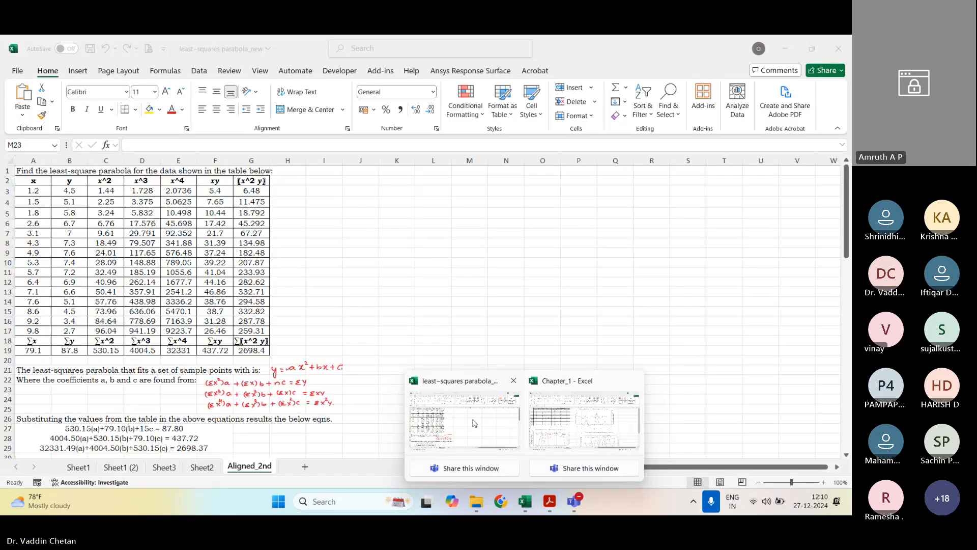
pyautogui.click(584, 420)
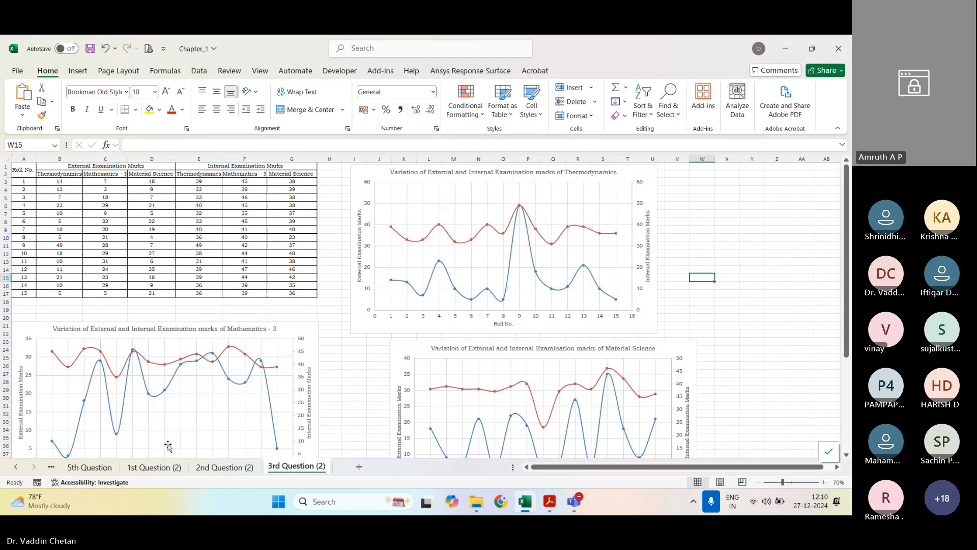
pyautogui.click(51, 467)
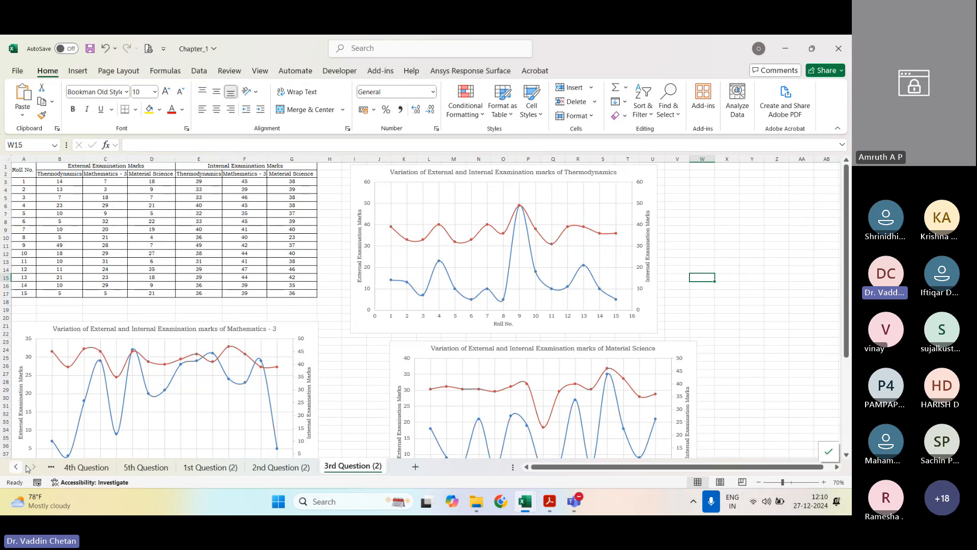
pyautogui.click(90, 466)
pyautogui.rightClick(100, 465)
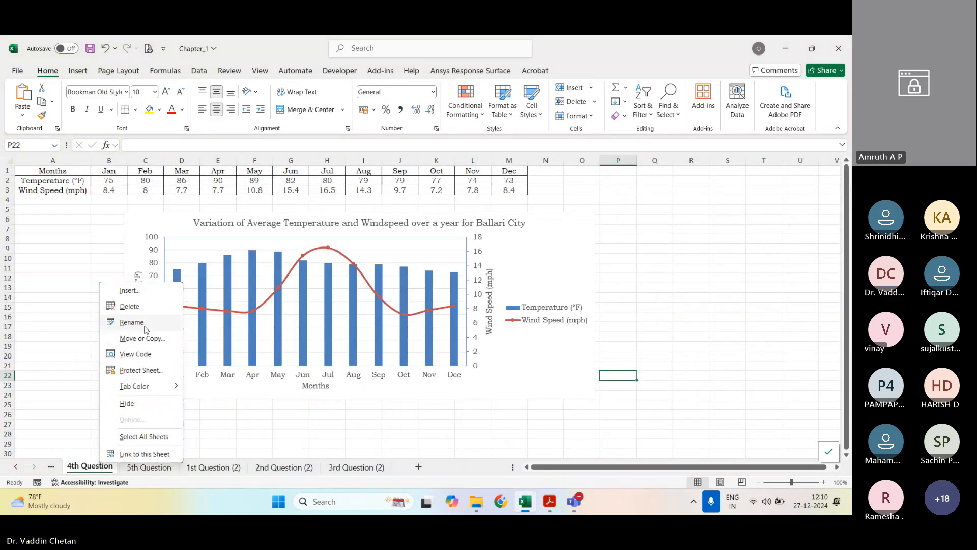
pyautogui.click(142, 338)
pyautogui.click(61, 399)
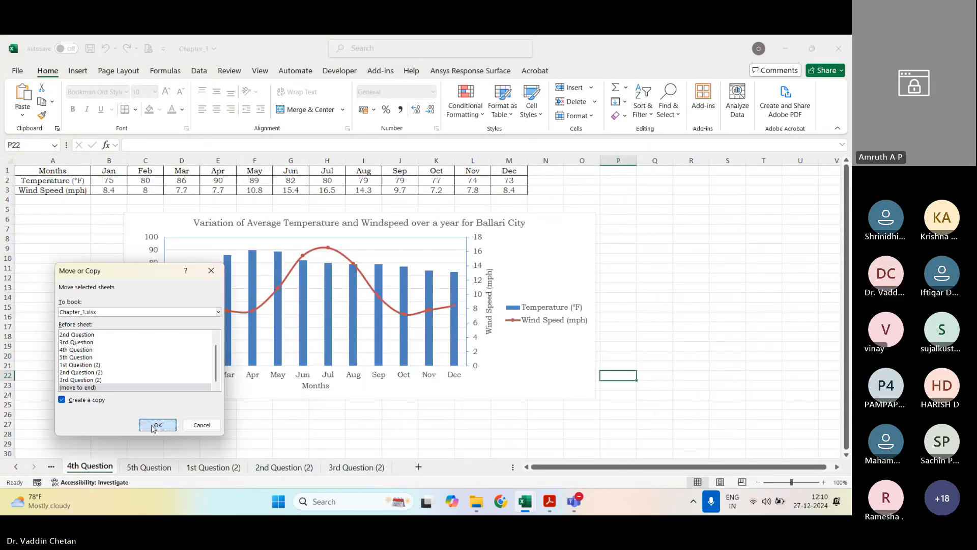
pyautogui.click(155, 423)
# Step: Move the existing temperature and wind speed chart down to about row 29 to free the space below the data table
pyautogui.click(538, 365)
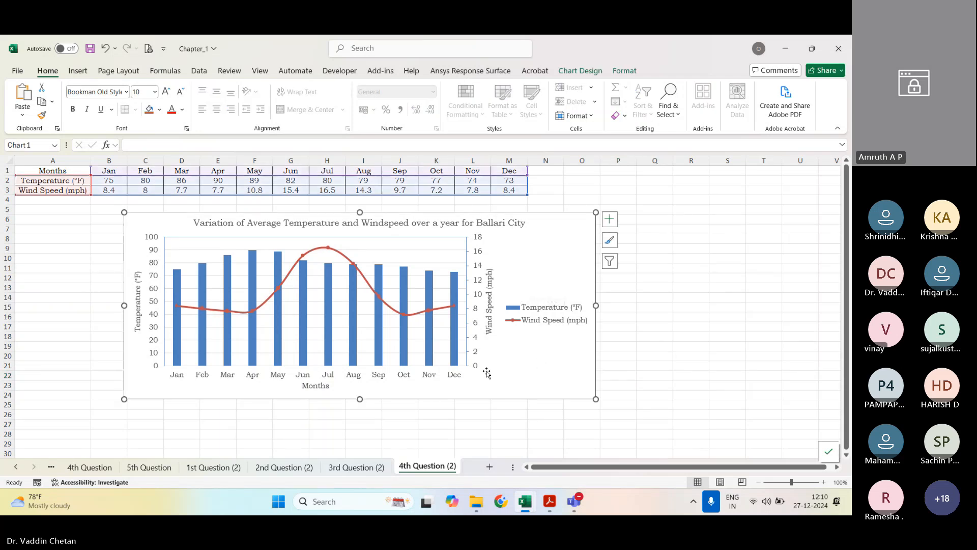
pyautogui.moveTo(521, 380); pyautogui.dragTo(524, 436)
pyautogui.moveTo(568, 297); pyautogui.dragTo(532, 450)
pyautogui.click(522, 297)
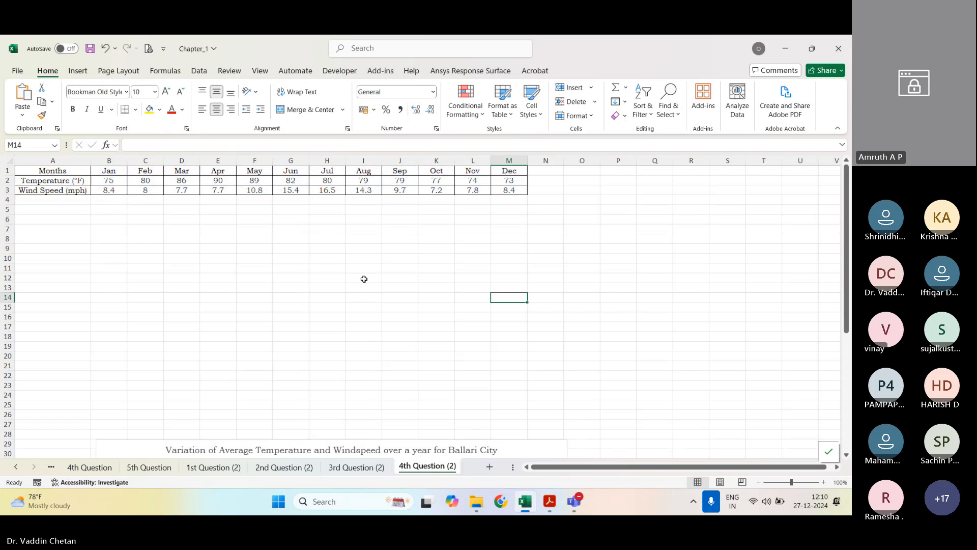
pyautogui.click(522, 446)
# Step: Recheck question 4 in the PDF manual, return to Excel and insert an empty 2-D clustered column chart in the copied sheet
pyautogui.click(549, 501)
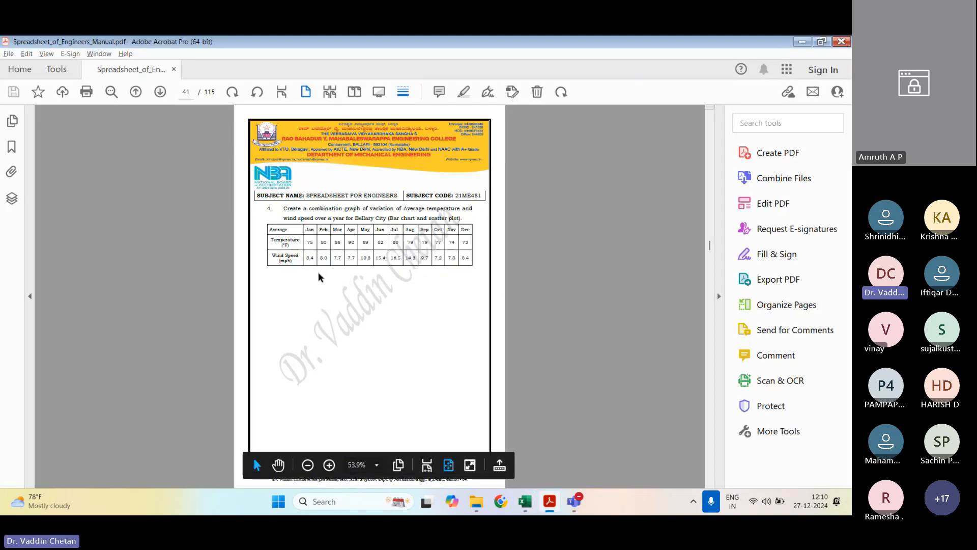
pyautogui.hotkey('alt', 'Tab')
pyautogui.click(112, 238)
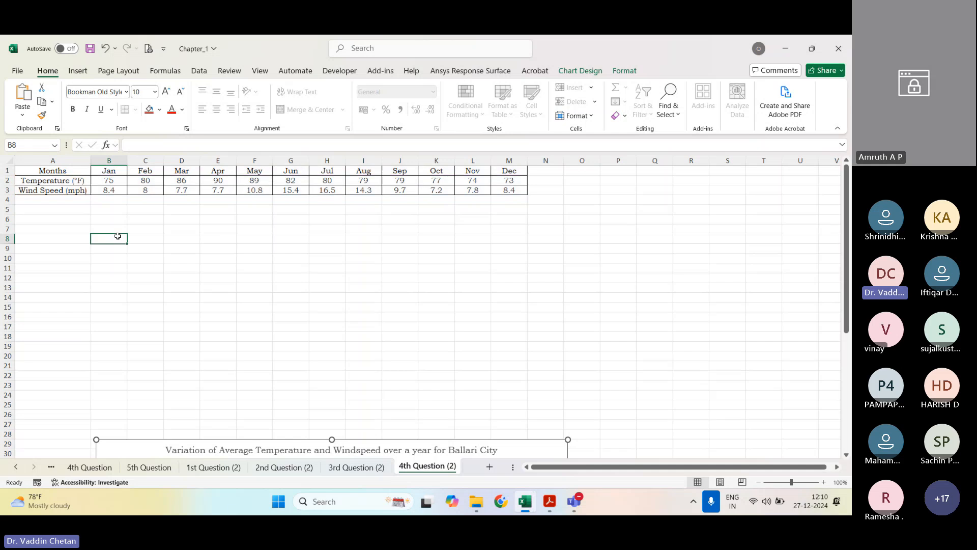
pyautogui.click(158, 228)
pyautogui.click(78, 70)
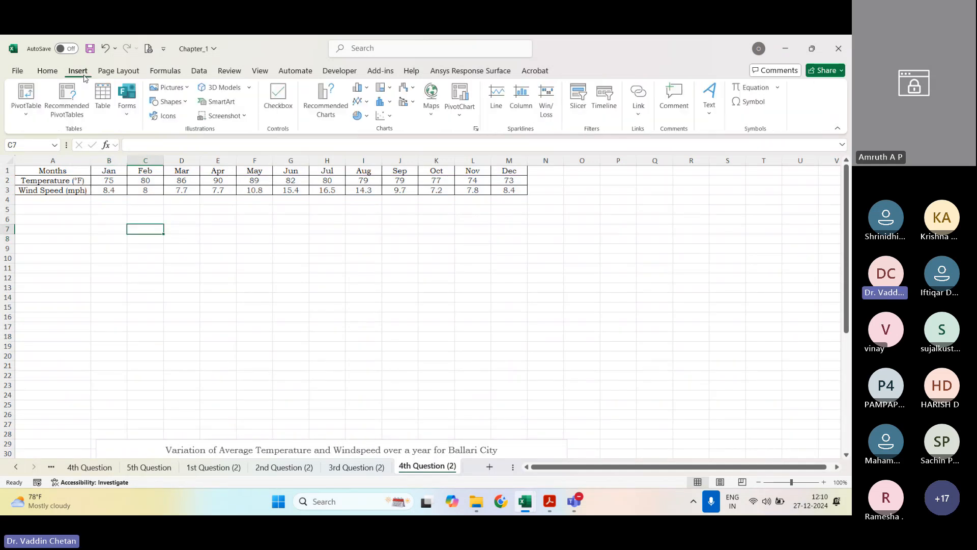
pyautogui.click(394, 118)
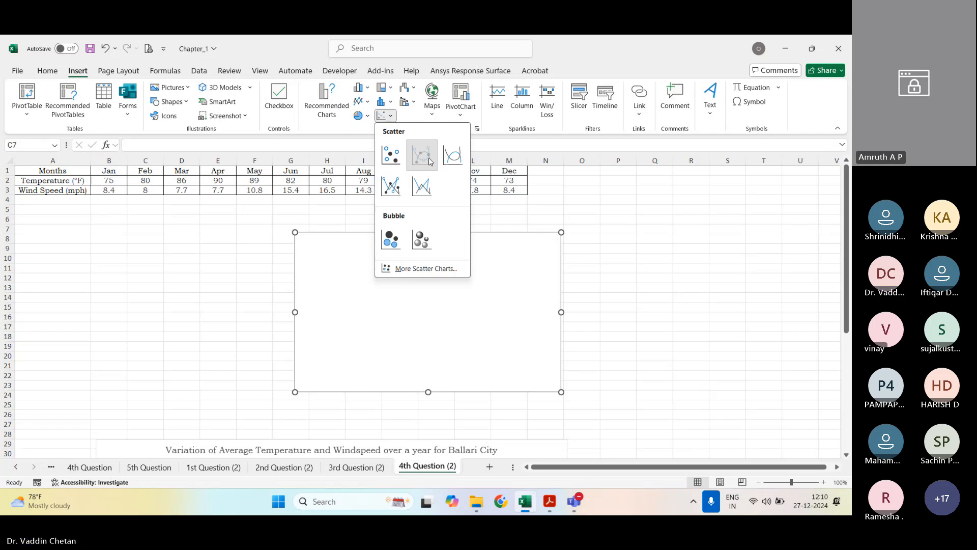
pyautogui.click(369, 90)
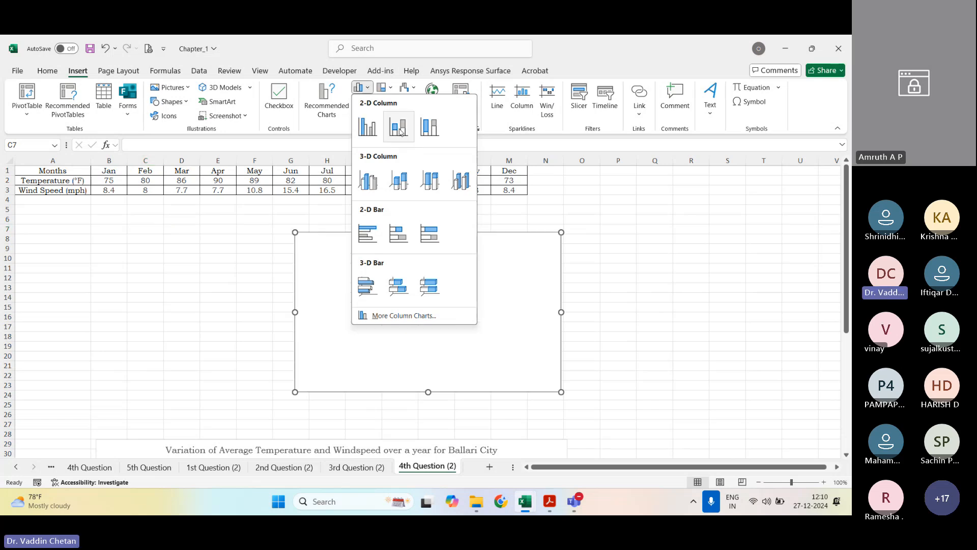
pyautogui.press('Escape')
pyautogui.click(369, 89)
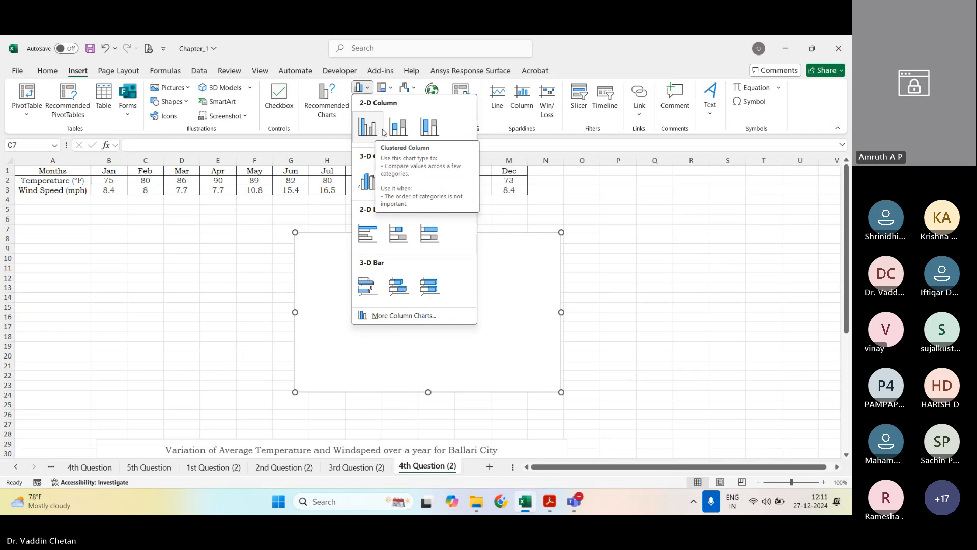
pyautogui.click(374, 134)
# Step: Add a series to the empty chart, named from cell A2 (Temperature) with values from B2:M2
pyautogui.rightClick(436, 331)
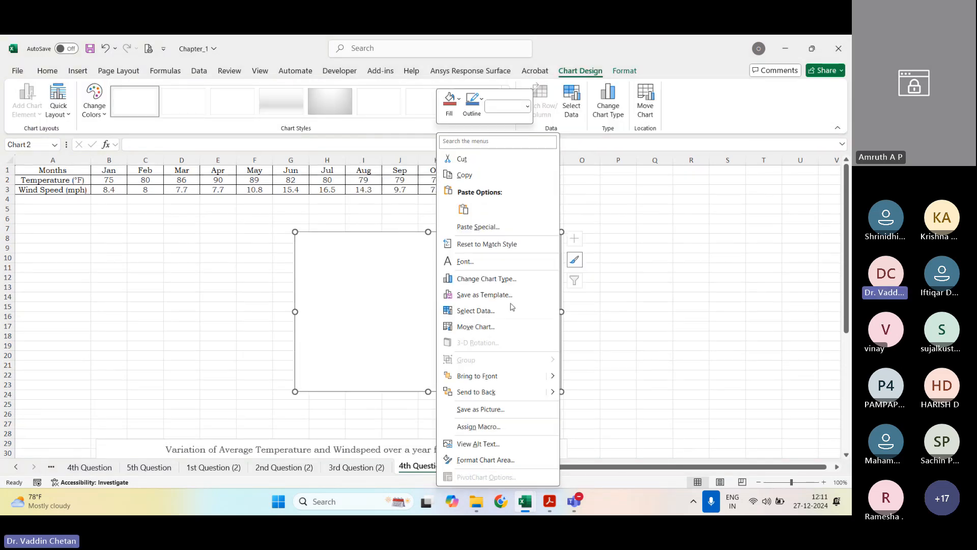
pyautogui.click(475, 311)
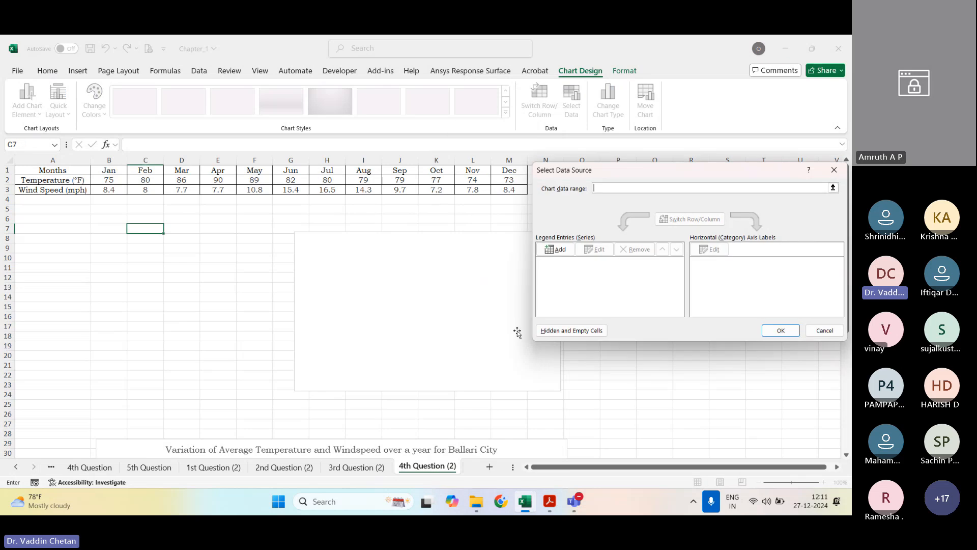
pyautogui.click(548, 251)
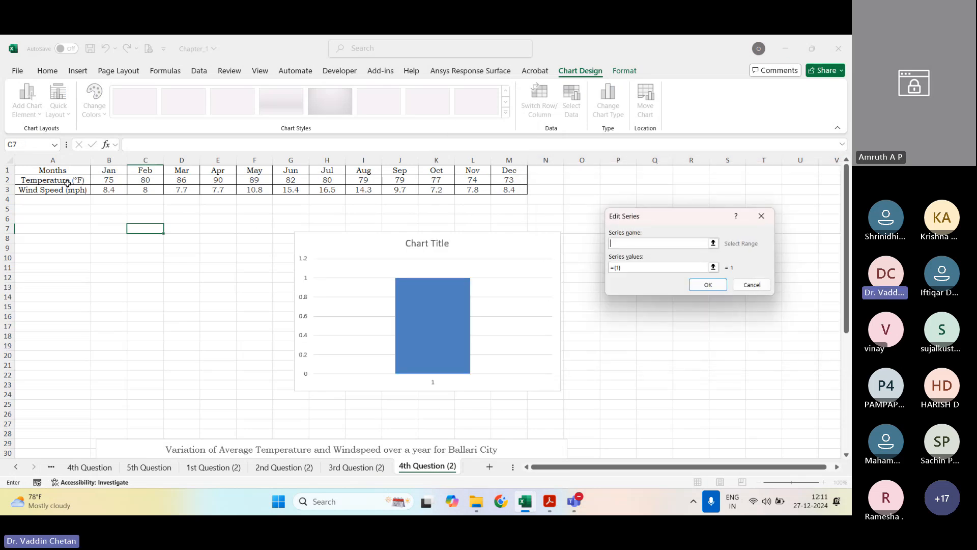
pyautogui.click(72, 182)
pyautogui.click(712, 267)
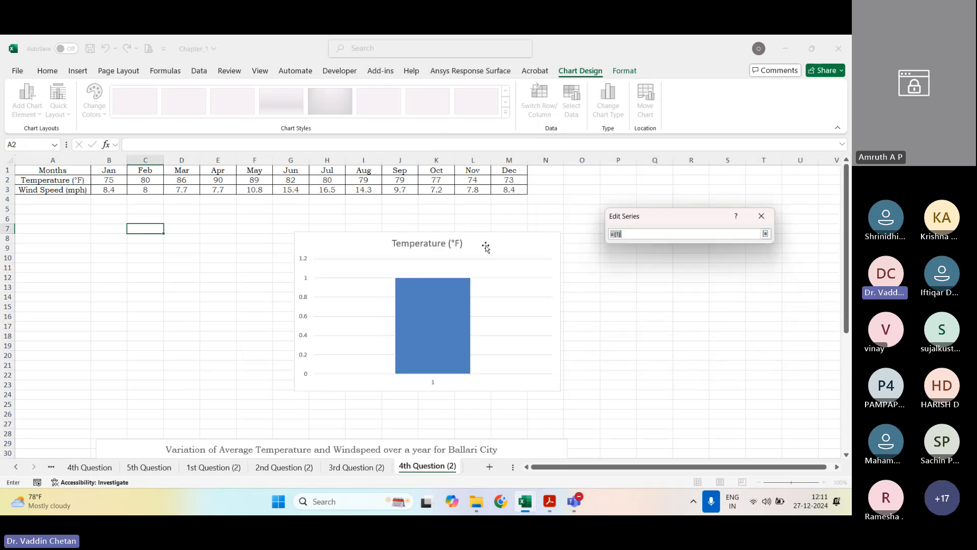
pyautogui.moveTo(112, 178); pyautogui.dragTo(509, 179)
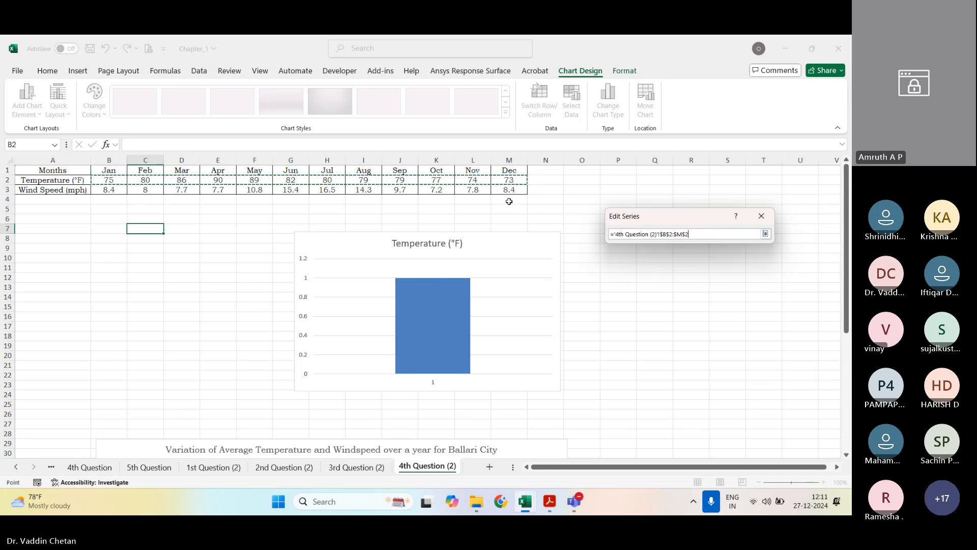
pyautogui.click(765, 234)
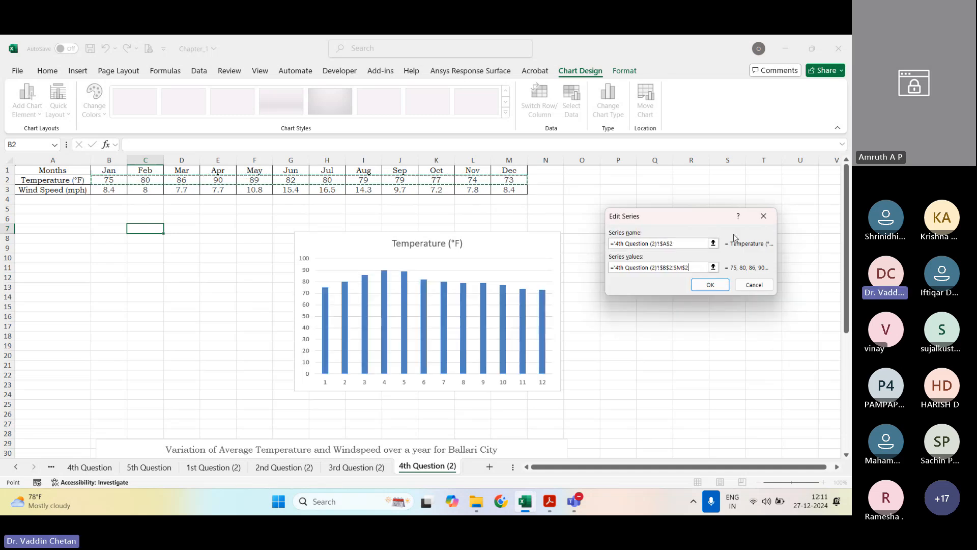
pyautogui.click(712, 269)
# Step: Add a second series to the chart, named from cell A3 (Wind Speed) with values from B3:M3
pyautogui.click(555, 249)
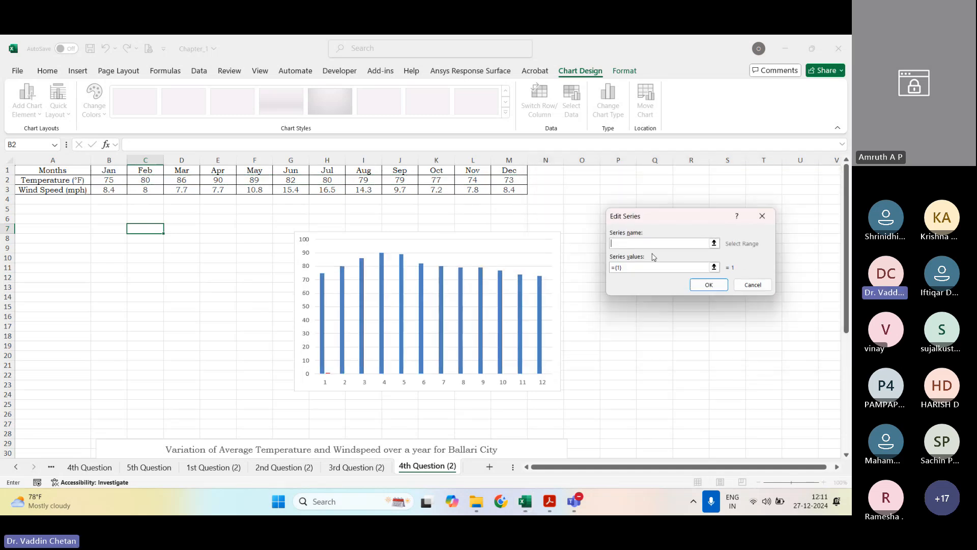
pyautogui.click(66, 191)
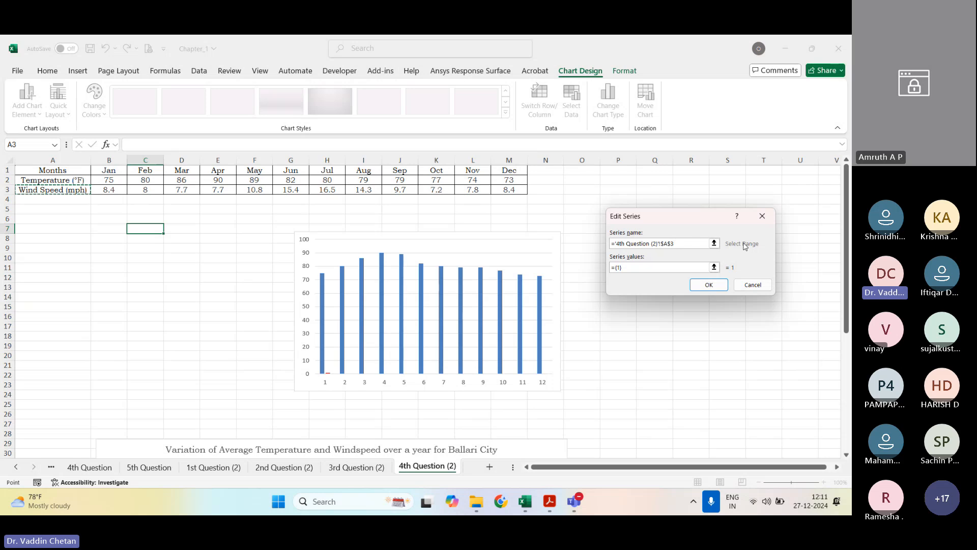
pyautogui.click(718, 269)
pyautogui.moveTo(108, 192); pyautogui.dragTo(523, 191)
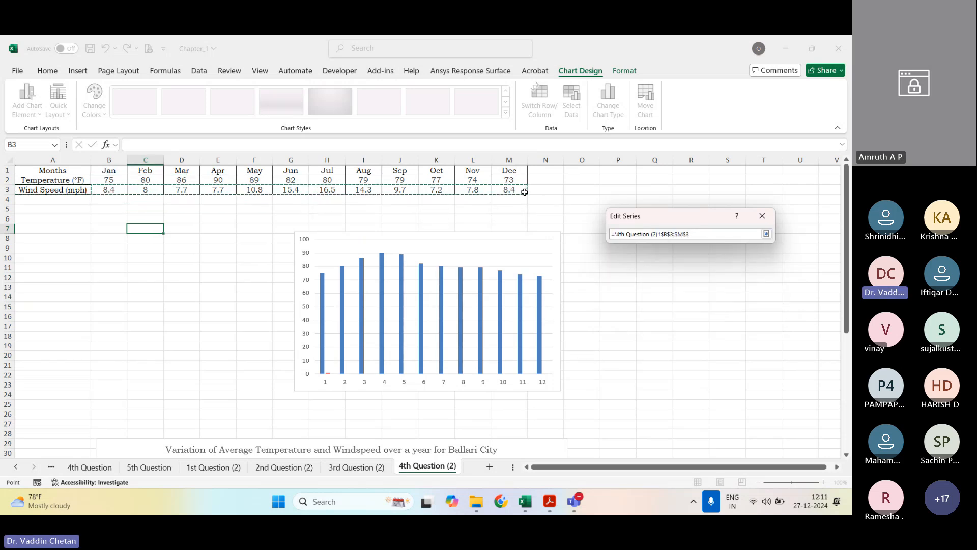
pyautogui.click(766, 234)
pyautogui.click(714, 284)
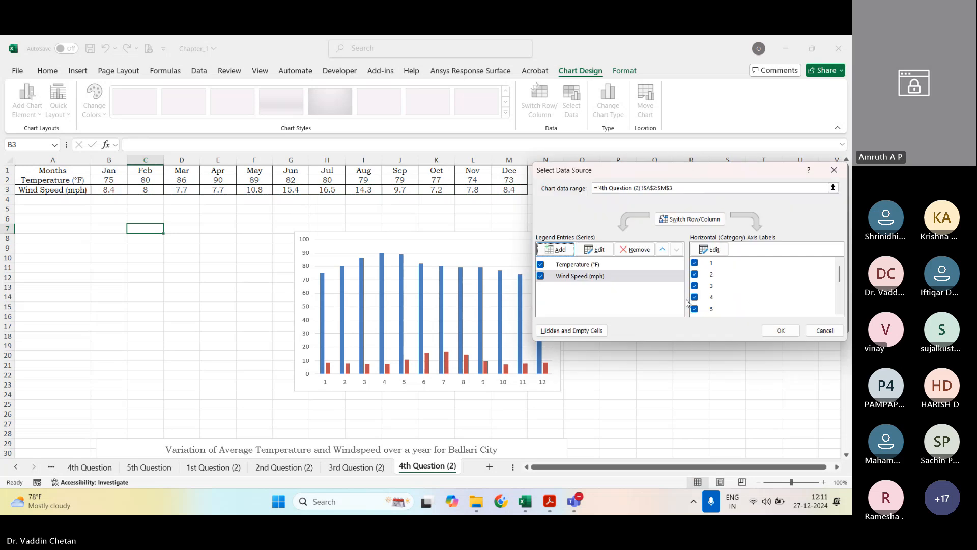
# Step: Set the horizontal axis labels to the months in B1:M1 and apply the chart's data source
pyautogui.click(710, 249)
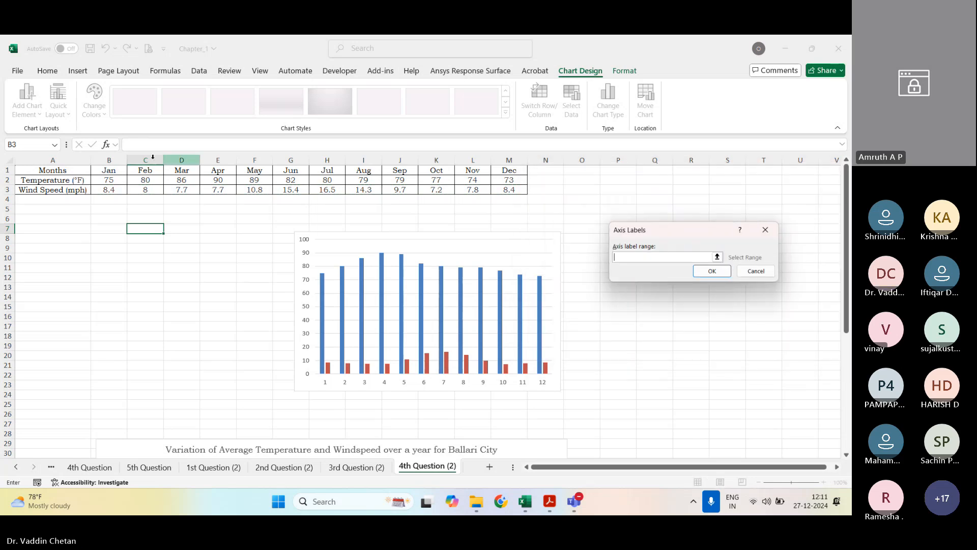
pyautogui.moveTo(113, 169); pyautogui.dragTo(509, 170)
pyautogui.click(767, 244)
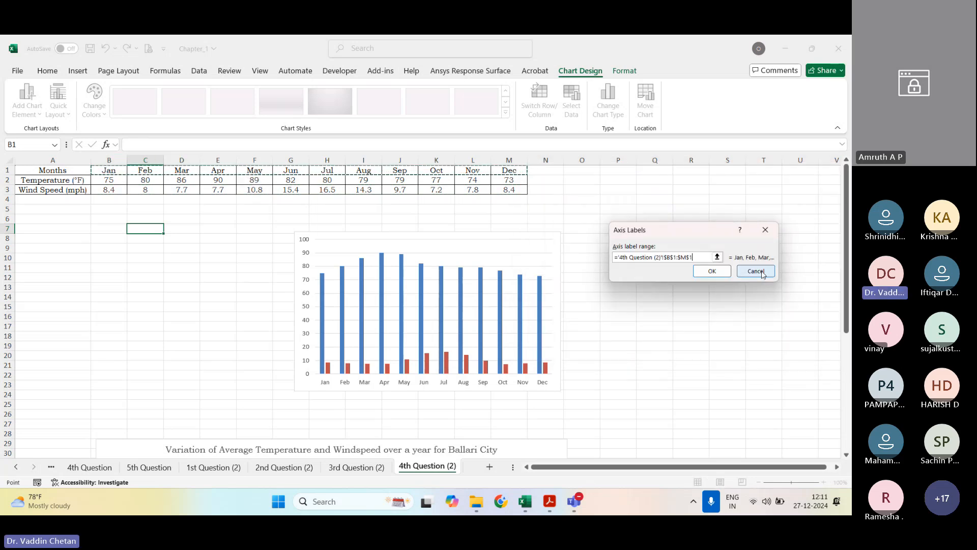
pyautogui.click(716, 273)
pyautogui.click(780, 330)
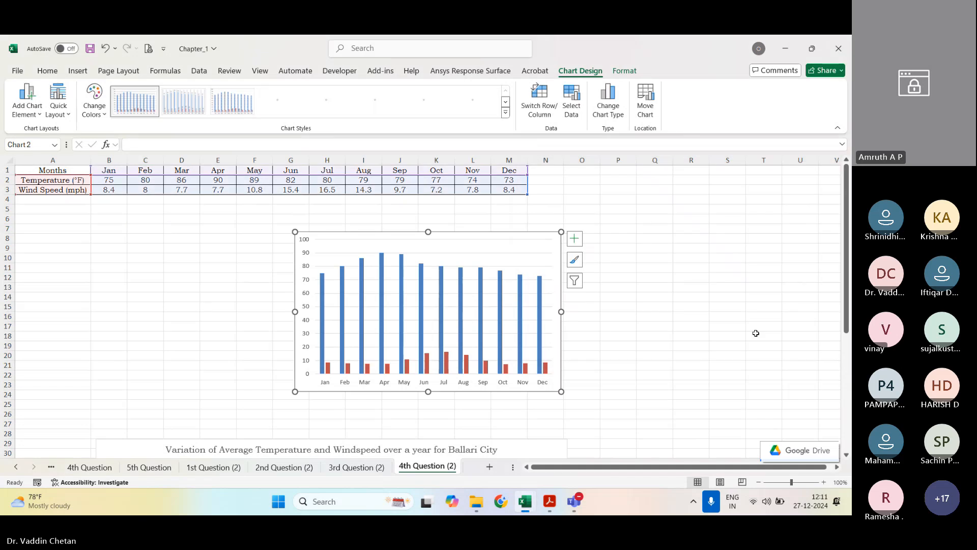
# Step: Try changing the chart type to Scatter with Smooth Lines and Markers from the Wind Speed series, then undo the change
pyautogui.click(408, 365)
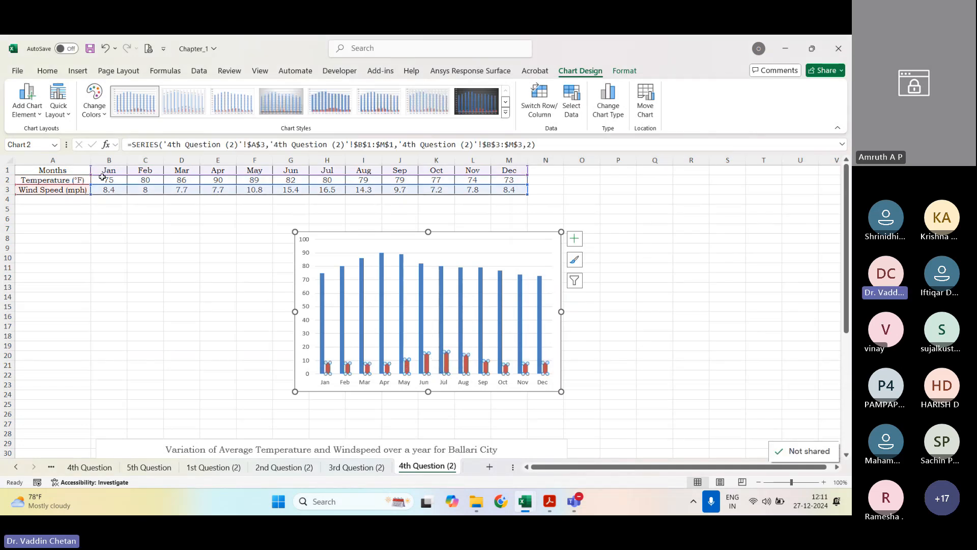
pyautogui.click(611, 106)
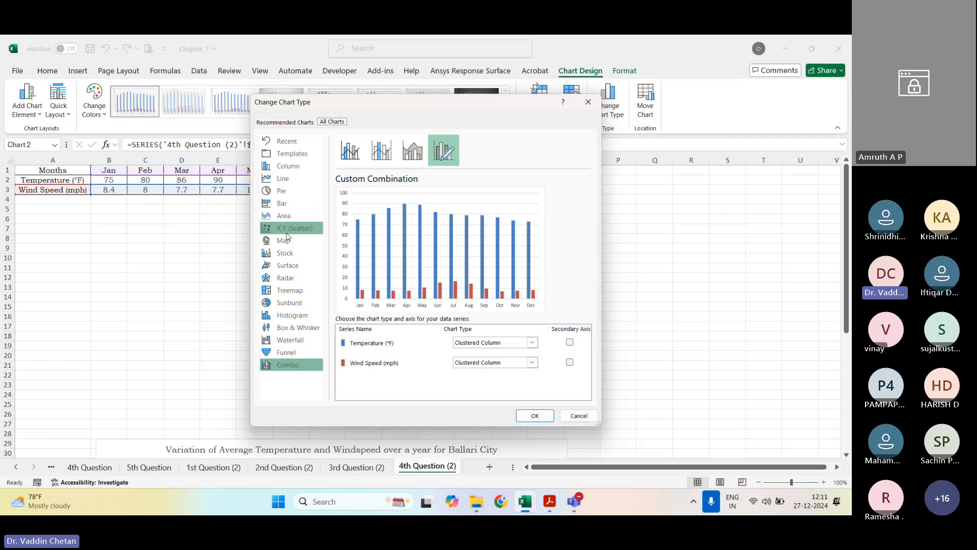
pyautogui.click(288, 230)
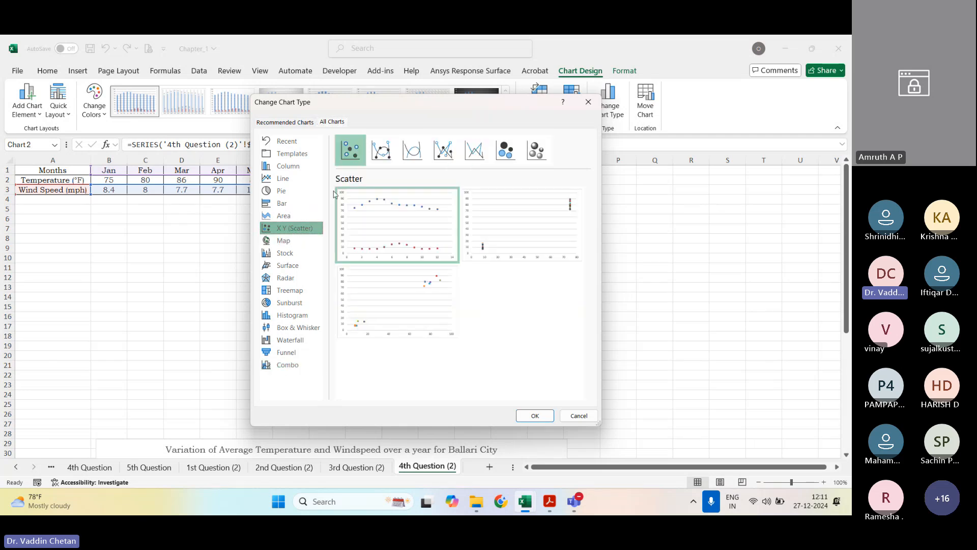
pyautogui.click(382, 150)
pyautogui.moveTo(390, 219)
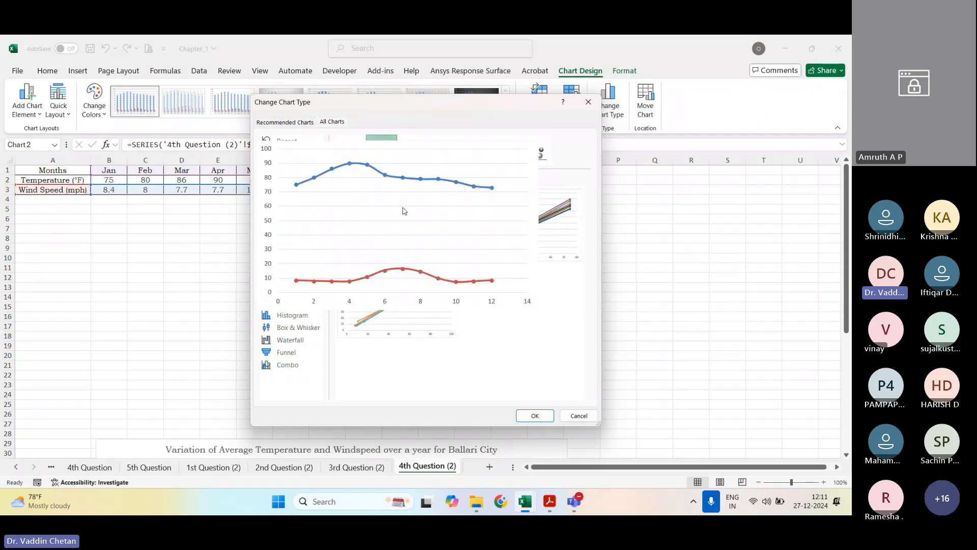
pyautogui.click(534, 416)
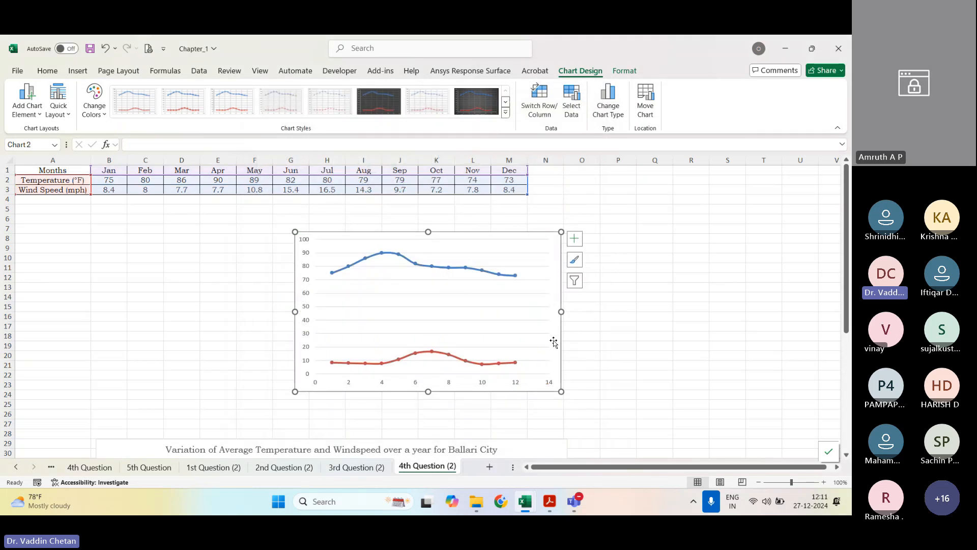
pyautogui.hotkey('ctrl', 'z')
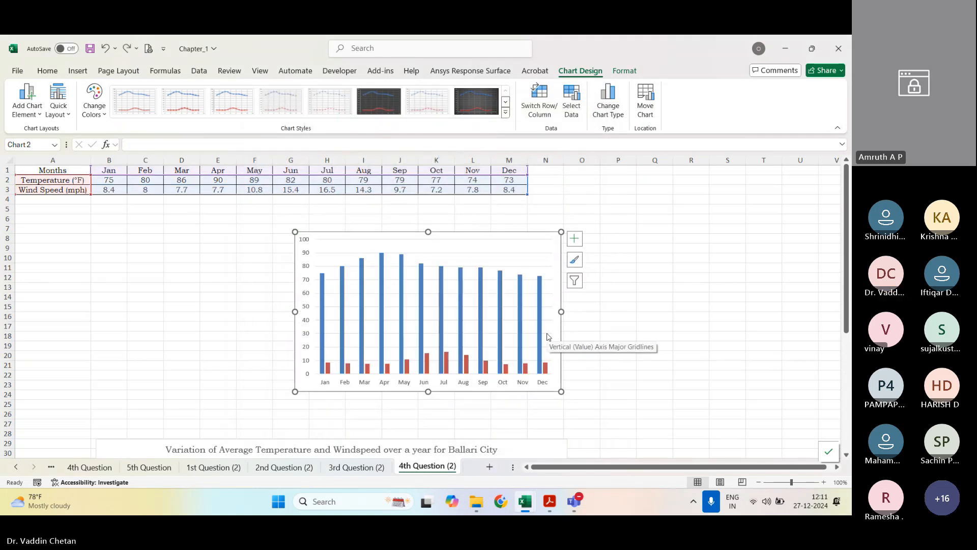
pyautogui.click(618, 326)
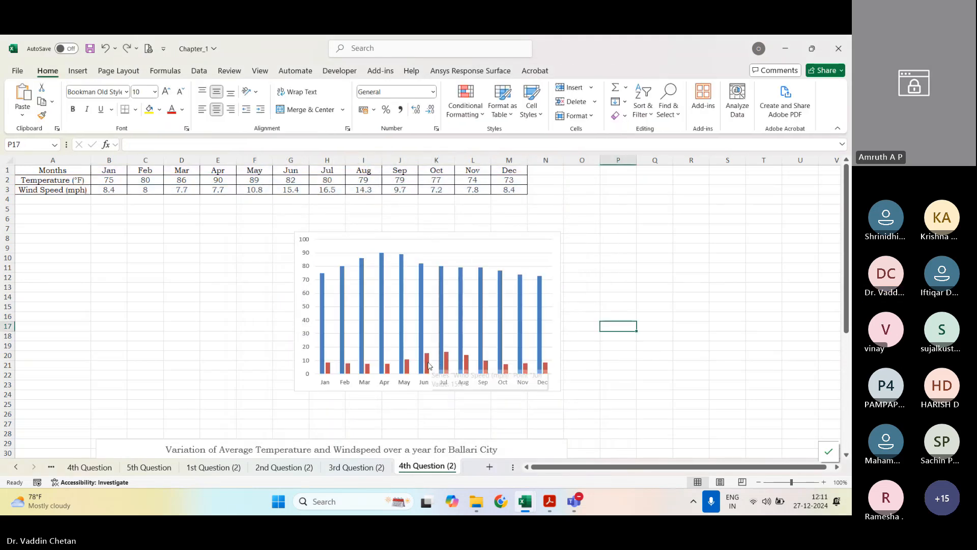
# Step: Try removing the Wind Speed series from the column chart and open the chart's data source settings
pyautogui.click(428, 365)
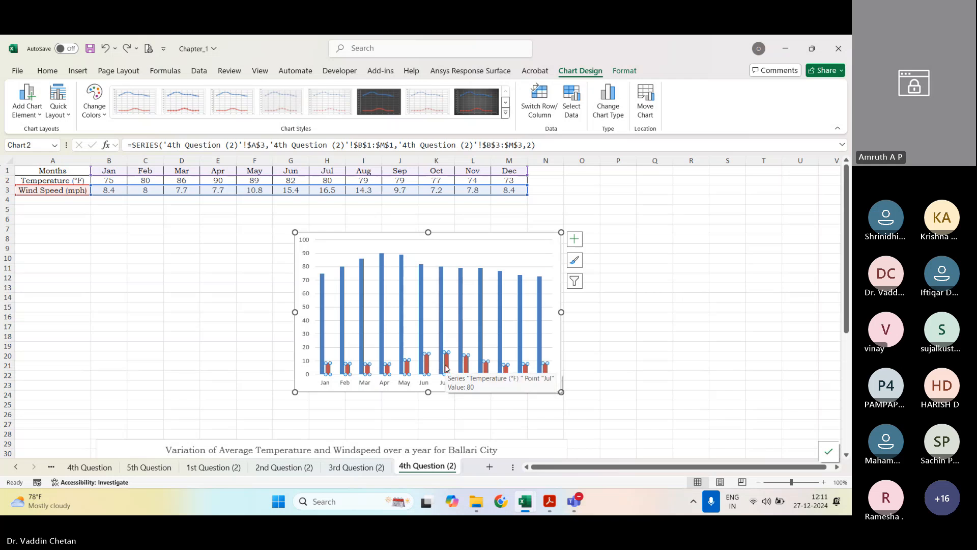
pyautogui.press('Delete')
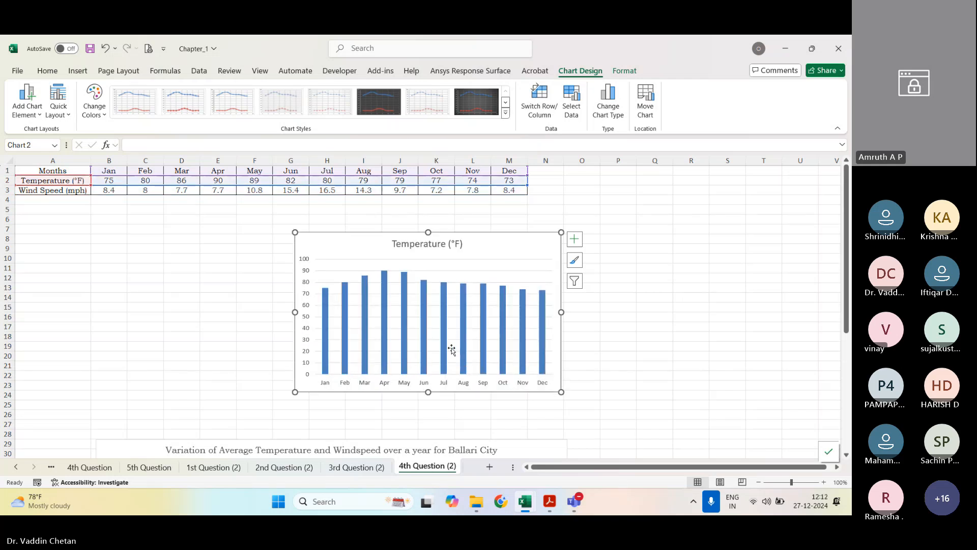
pyautogui.rightClick(461, 276)
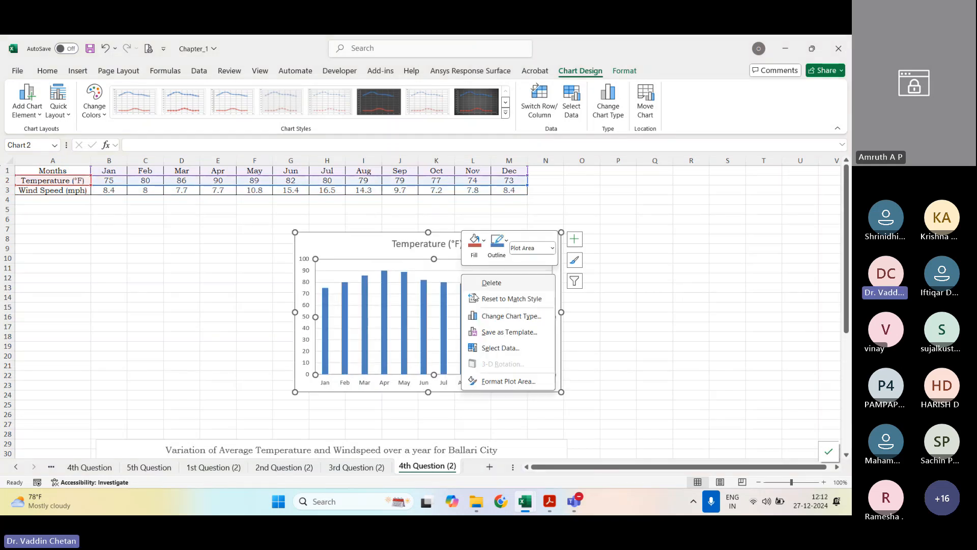
pyautogui.click(500, 348)
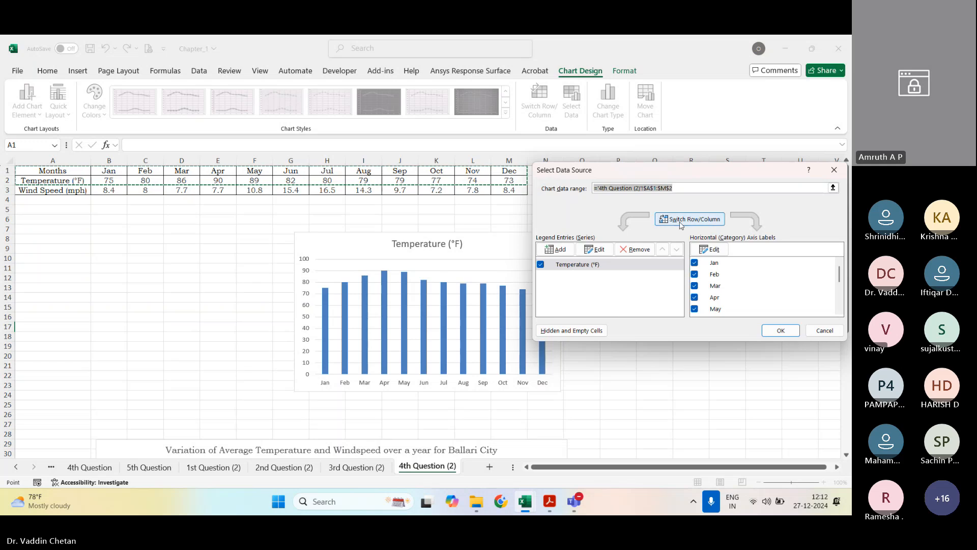
pyautogui.click(590, 251)
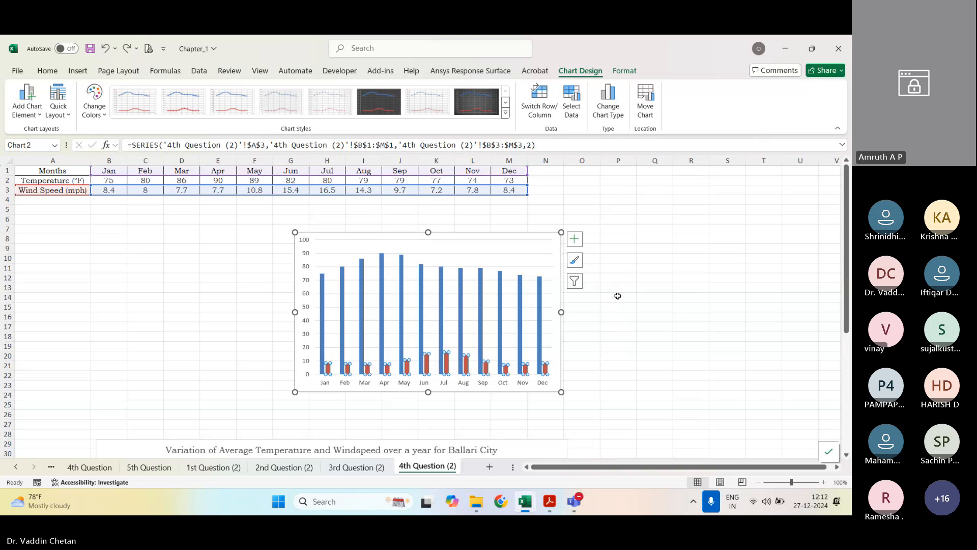
# Step: Select the Wind Speed columns again and try the Scatter with Smooth Lines chart type without applying it
pyautogui.click(407, 369)
pyautogui.doubleClick(407, 370)
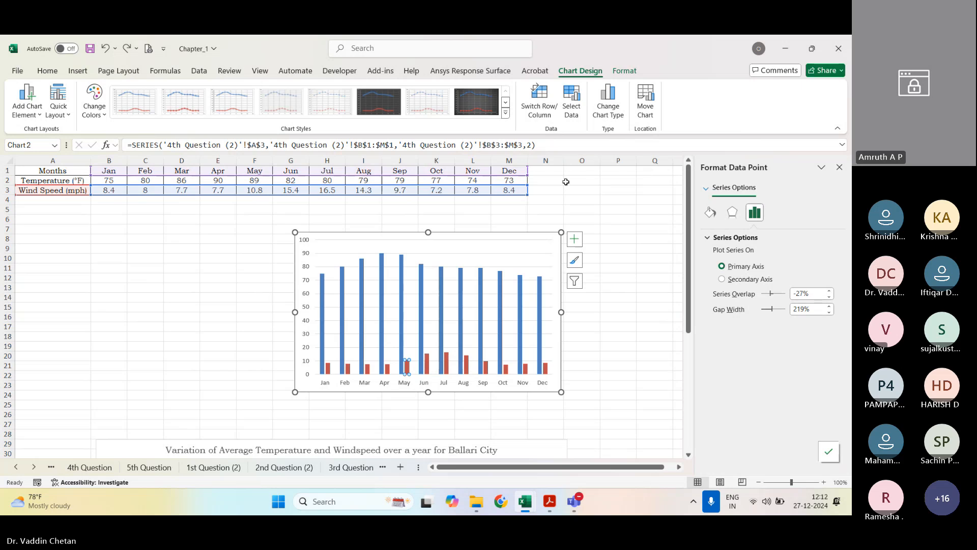
pyautogui.click(609, 104)
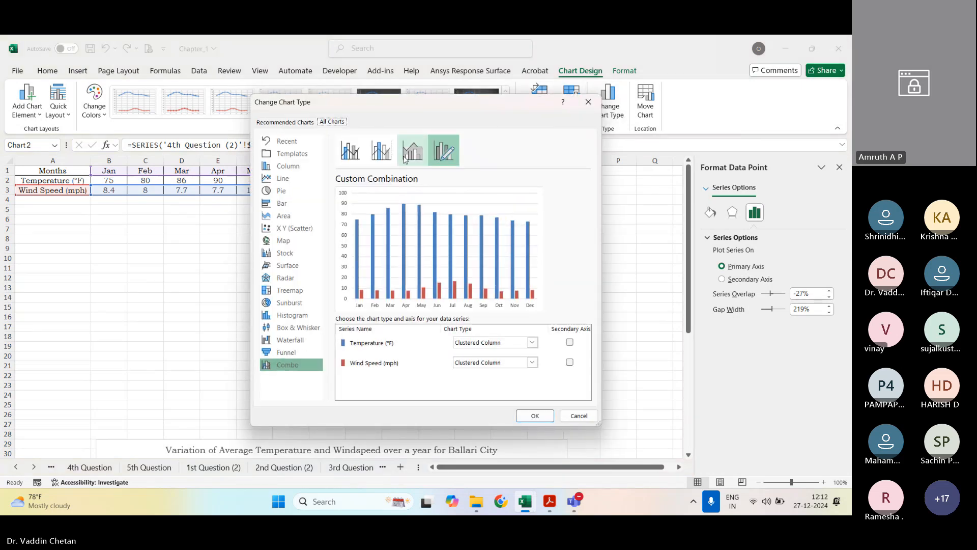
pyautogui.click(293, 228)
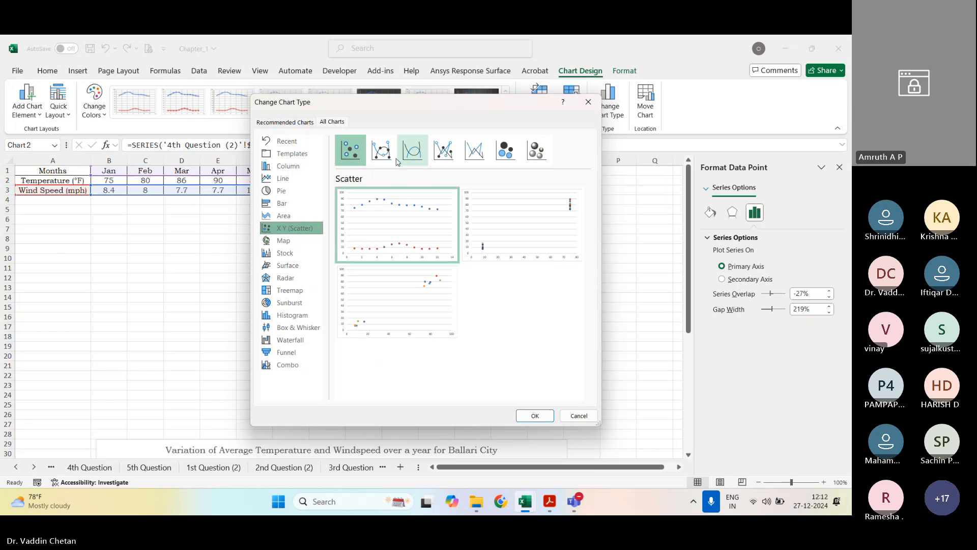
pyautogui.click(382, 152)
pyautogui.click(411, 151)
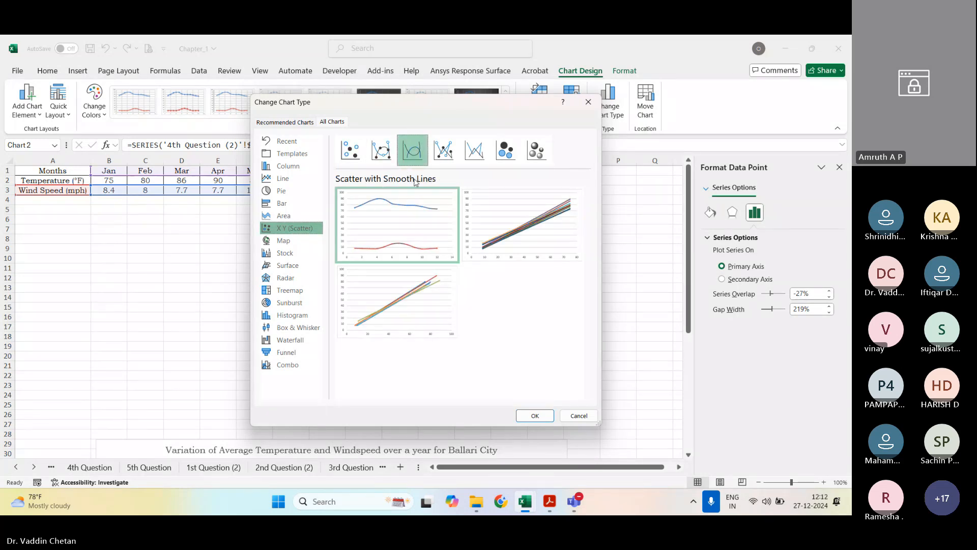
pyautogui.doubleClick(436, 198)
# Step: Move the column chart aside to about cell K11 and insert an empty 2-D stacked column chart beside it
pyautogui.moveTo(340, 229); pyautogui.dragTo(468, 270)
pyautogui.click(97, 253)
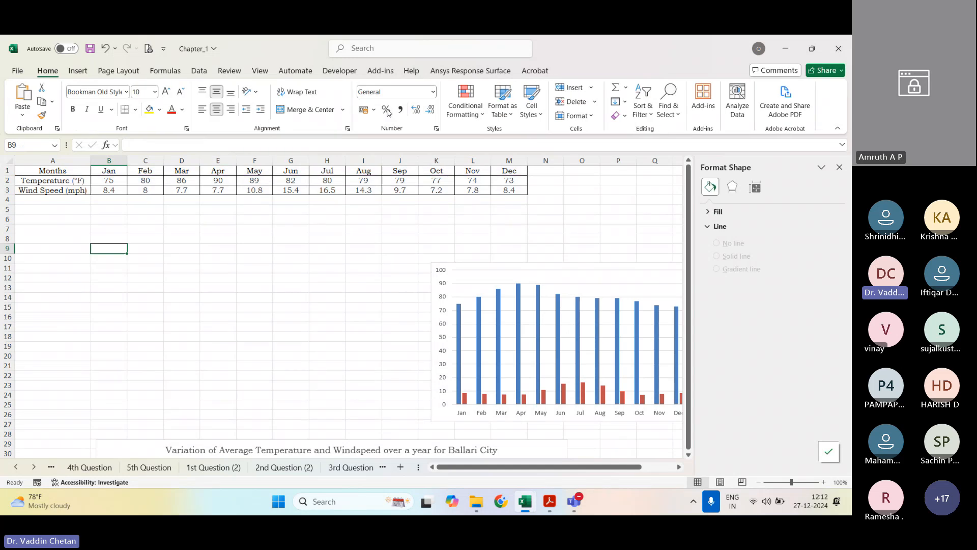
pyautogui.click(78, 71)
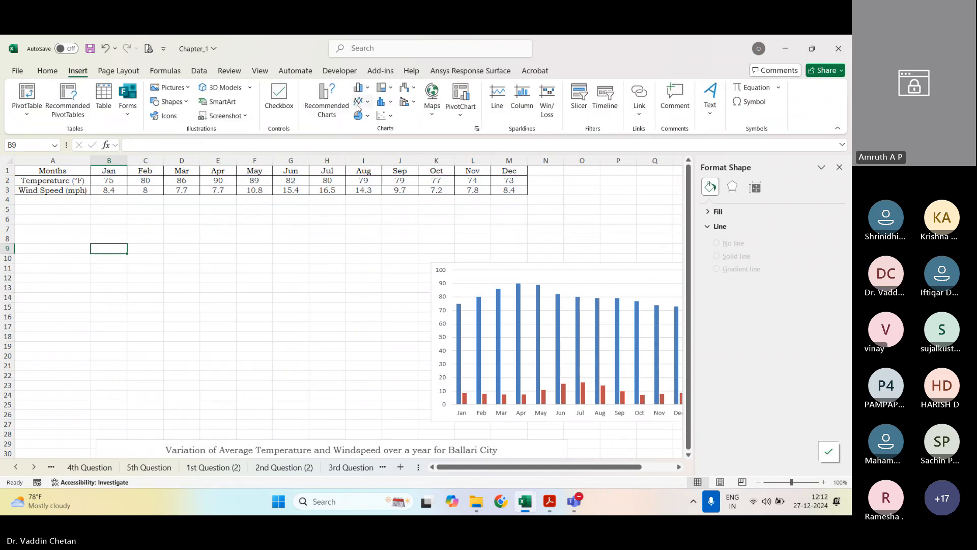
pyautogui.click(361, 88)
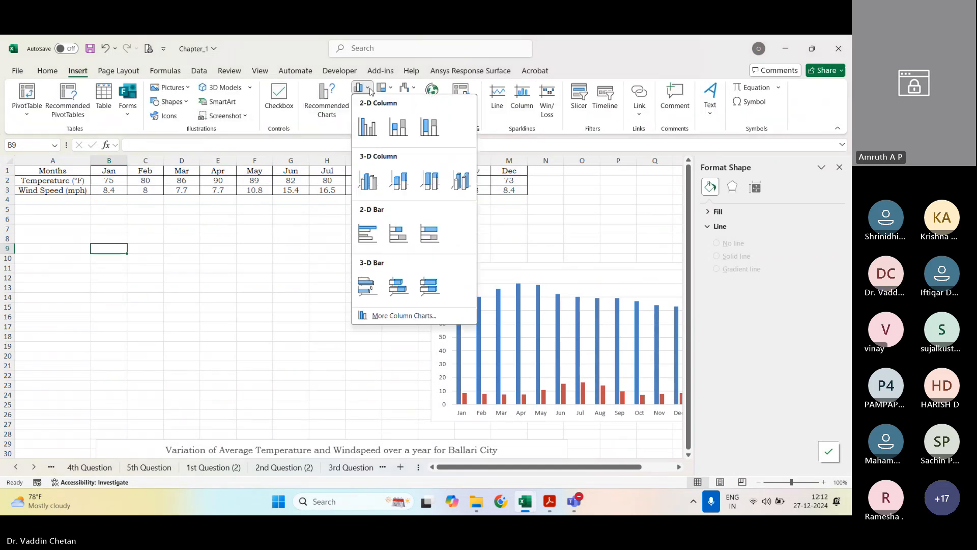
pyautogui.click(402, 130)
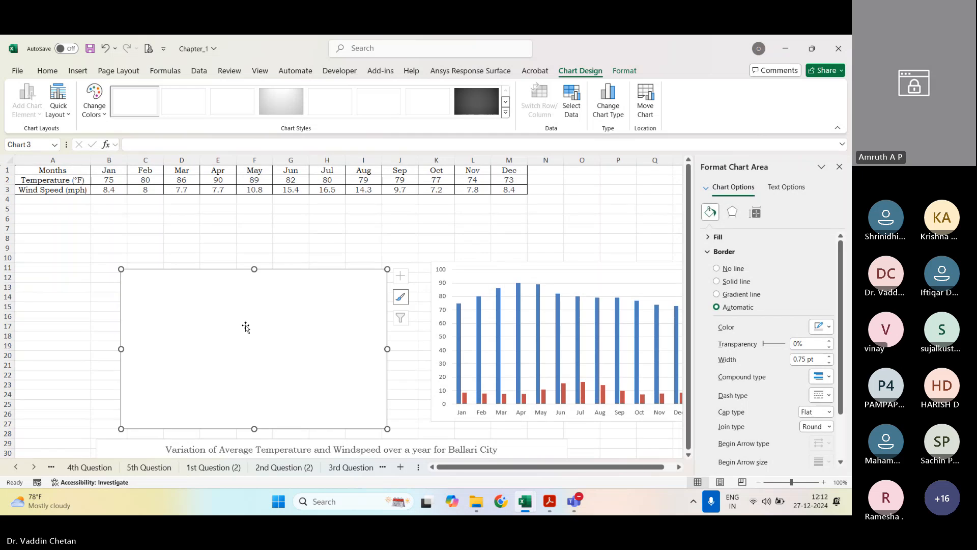
pyautogui.click(78, 71)
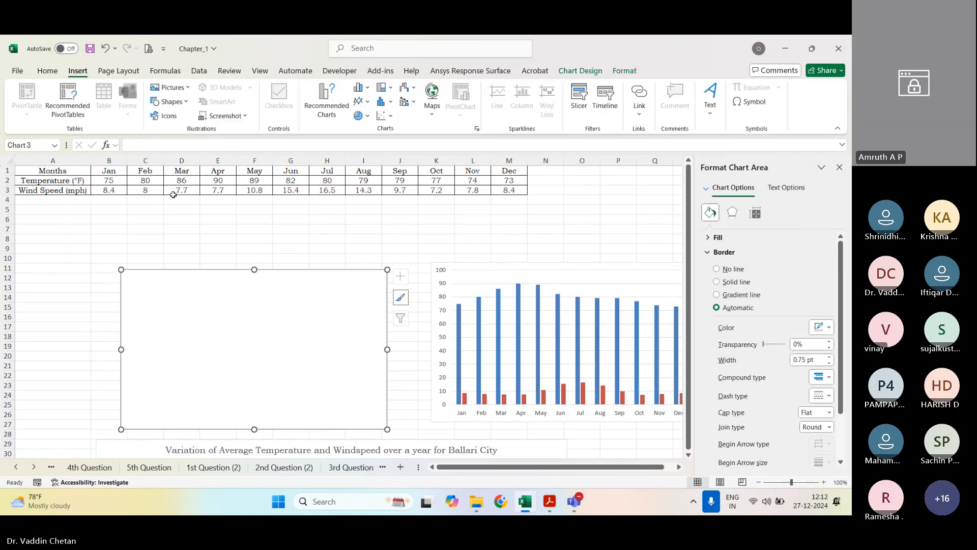
pyautogui.click(367, 101)
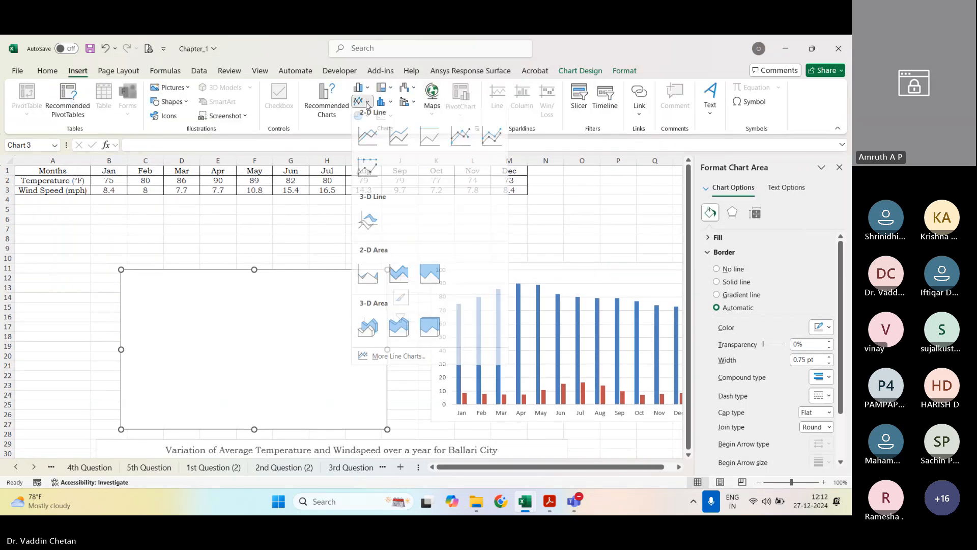
pyautogui.click(370, 89)
pyautogui.click(370, 89)
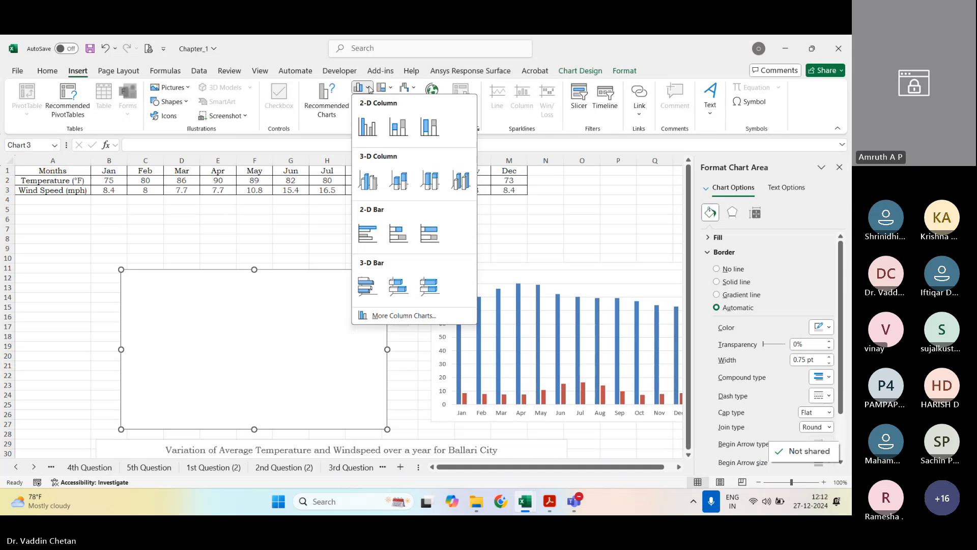
pyautogui.click(301, 269)
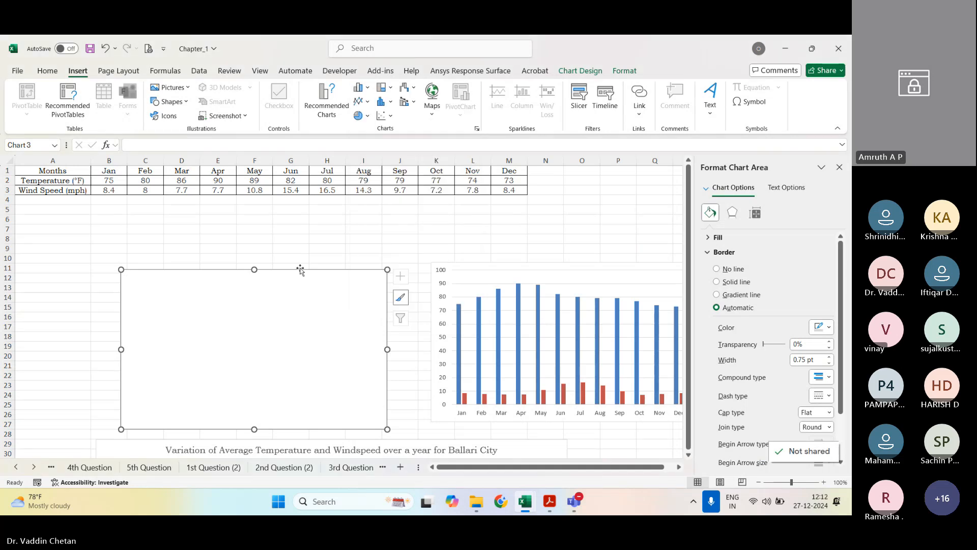
# Step: Add a data series to the empty chart with cell A2 (Temperature) as its name and B2:M2 as its values
pyautogui.rightClick(325, 313)
pyautogui.click(356, 311)
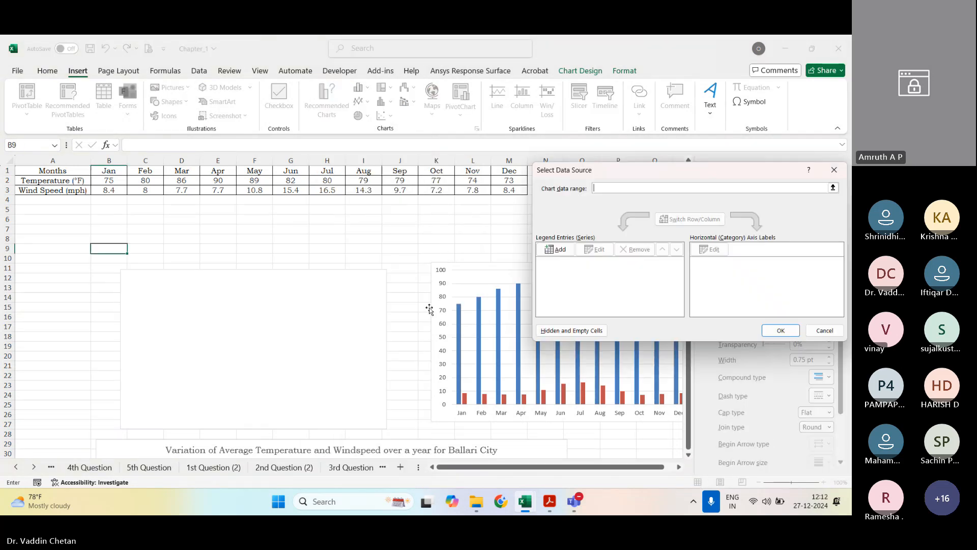
pyautogui.hotkey('alt', 'a')
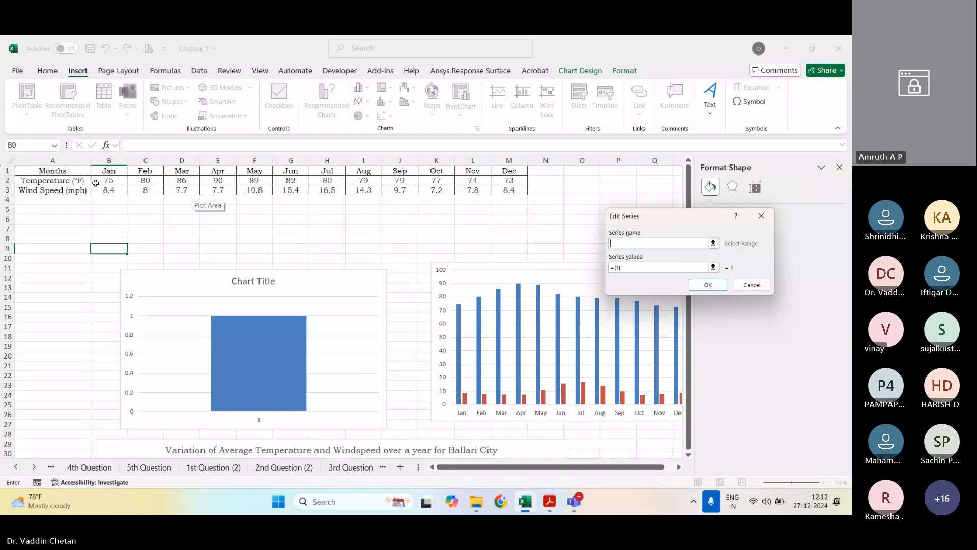
pyautogui.click(88, 181)
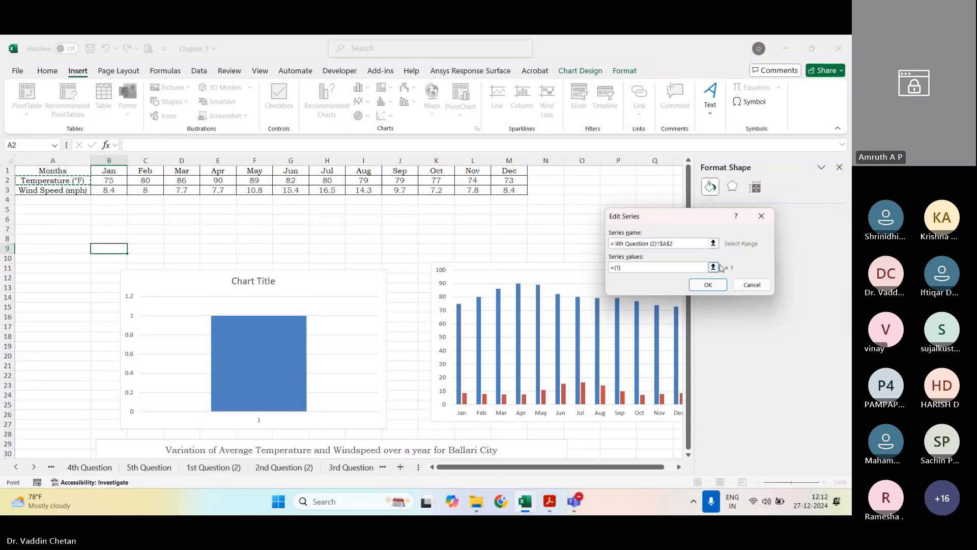
pyautogui.click(715, 267)
pyautogui.moveTo(107, 181); pyautogui.dragTo(504, 182)
pyautogui.click(764, 233)
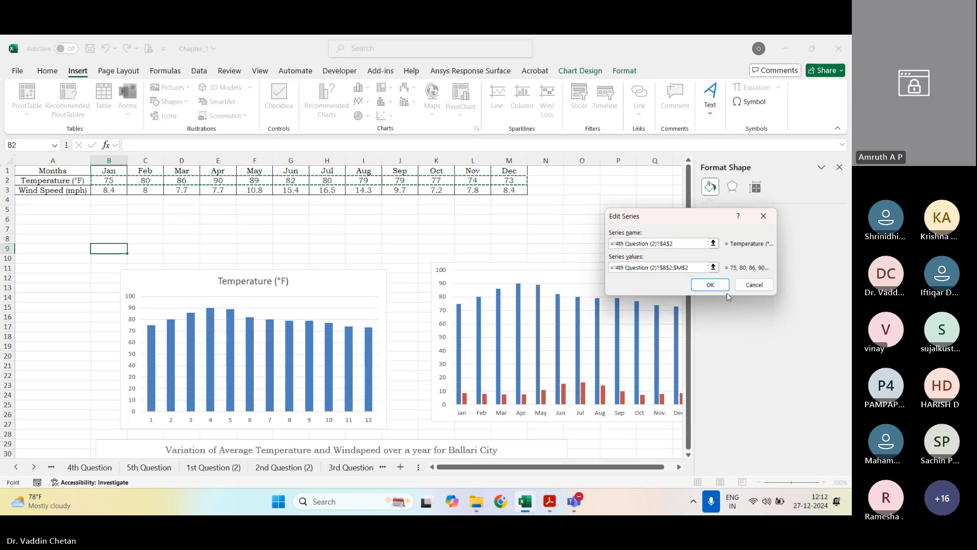
pyautogui.click(711, 284)
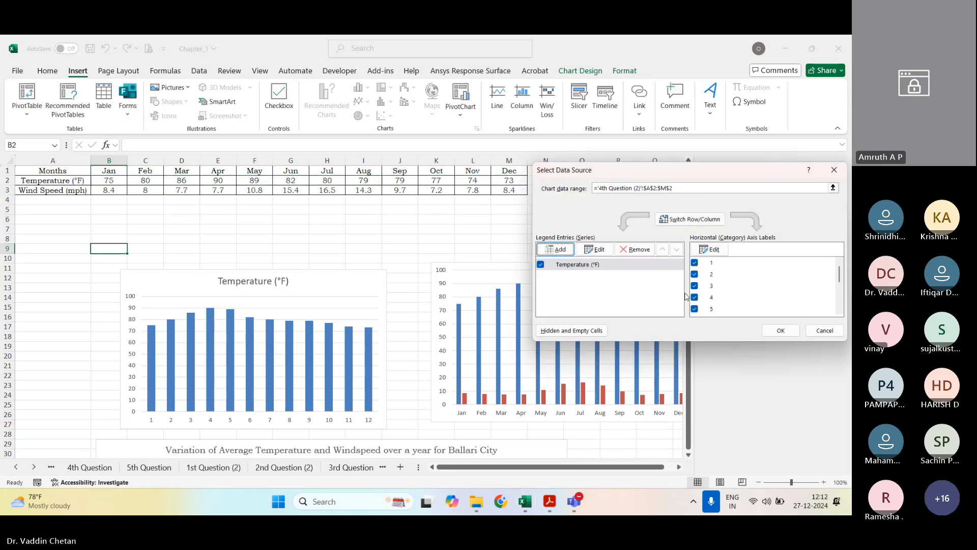
pyautogui.click(781, 331)
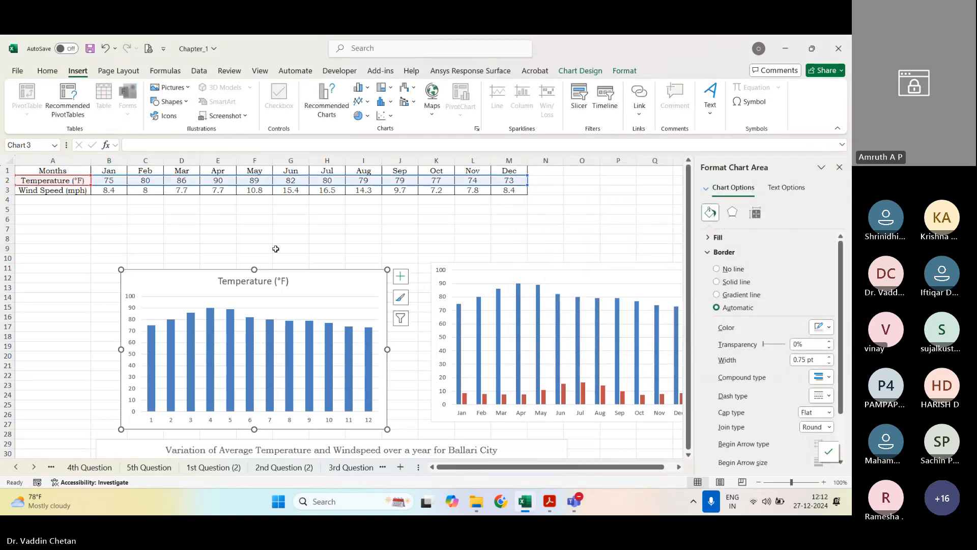
pyautogui.click(361, 101)
pyautogui.click(273, 218)
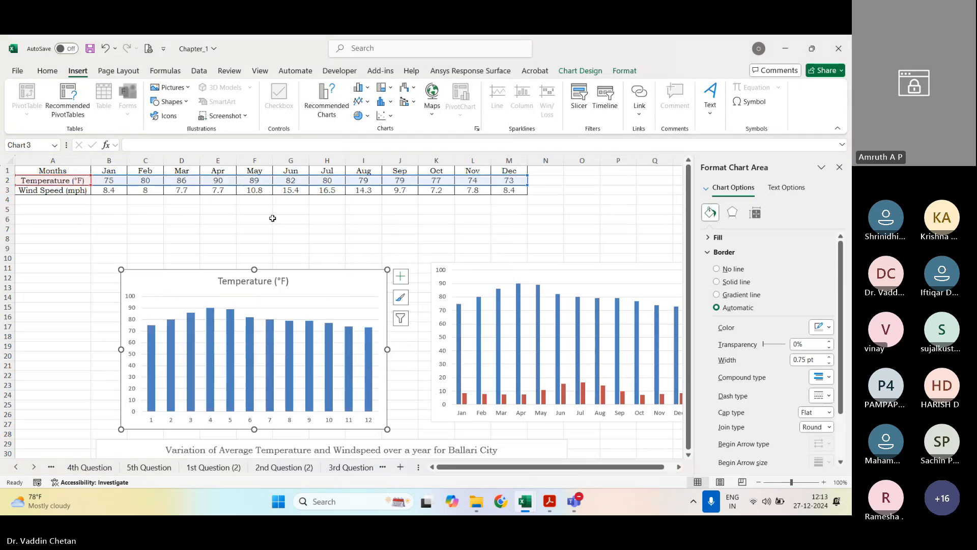
pyautogui.click(384, 116)
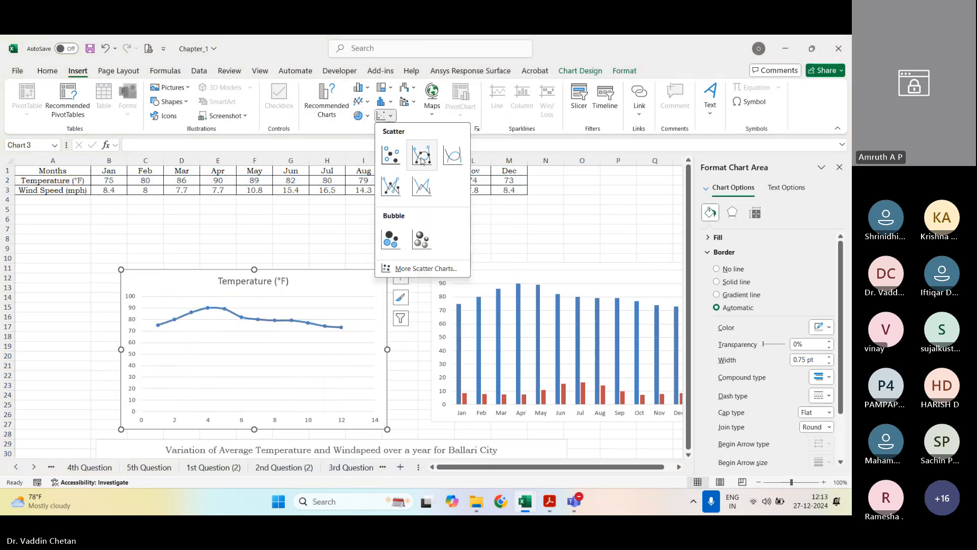
pyautogui.click(300, 224)
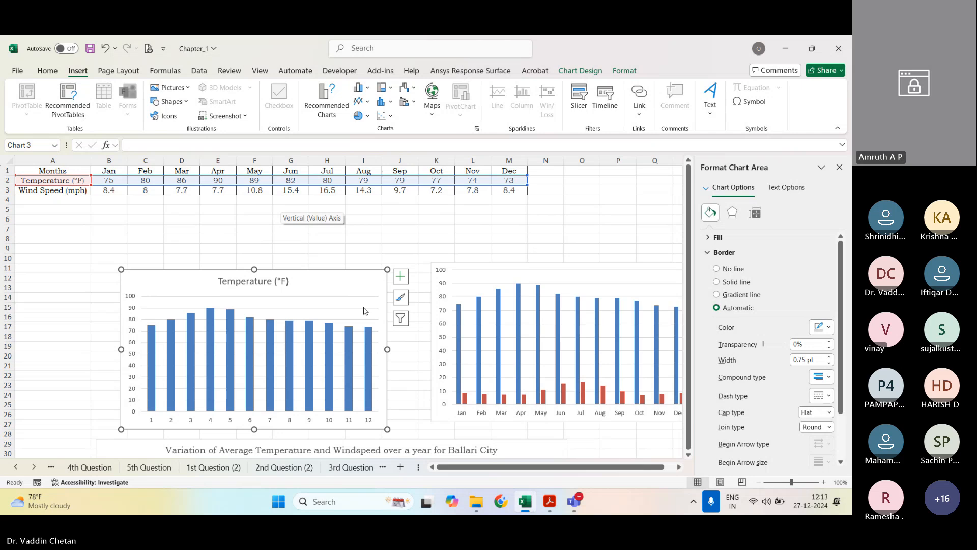
pyautogui.click(363, 248)
pyautogui.click(317, 314)
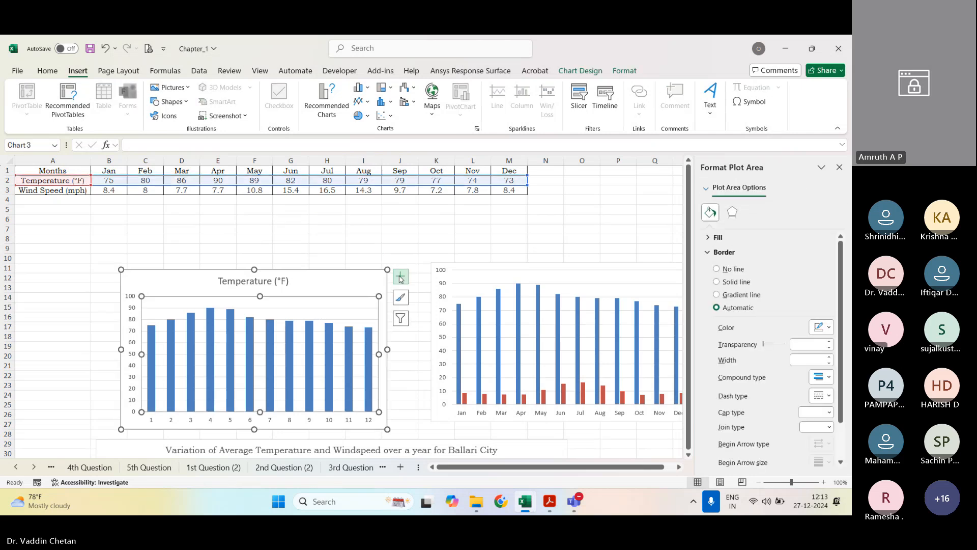
pyautogui.click(401, 276)
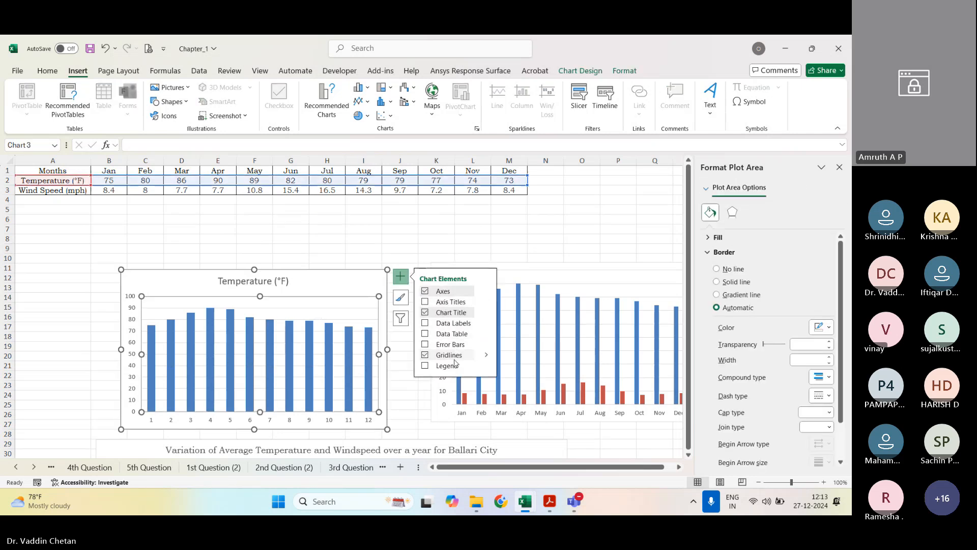
pyautogui.click(181, 244)
# Step: Add a second series to the temperature chart, named from cell A3 (Wind Speed) with values from B3:M3
pyautogui.rightClick(230, 329)
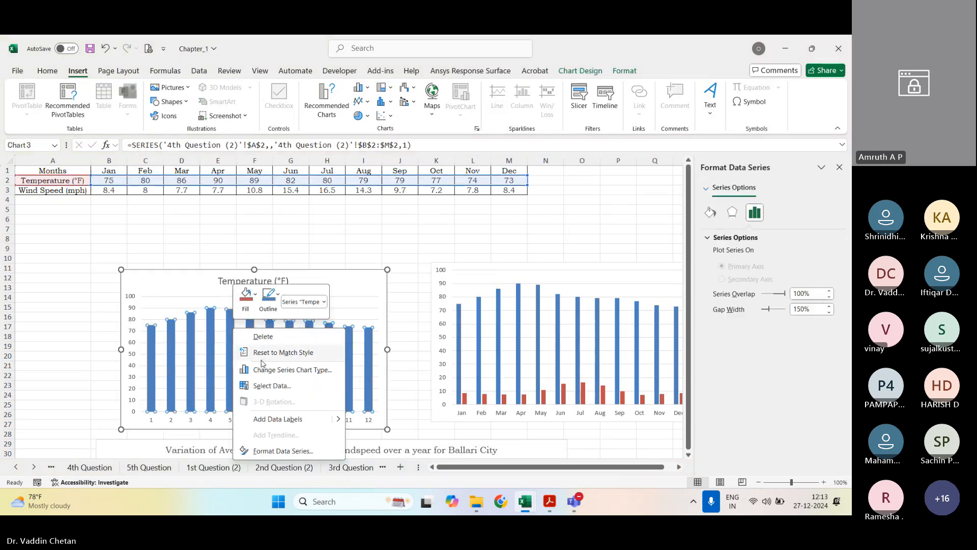
pyautogui.click(287, 384)
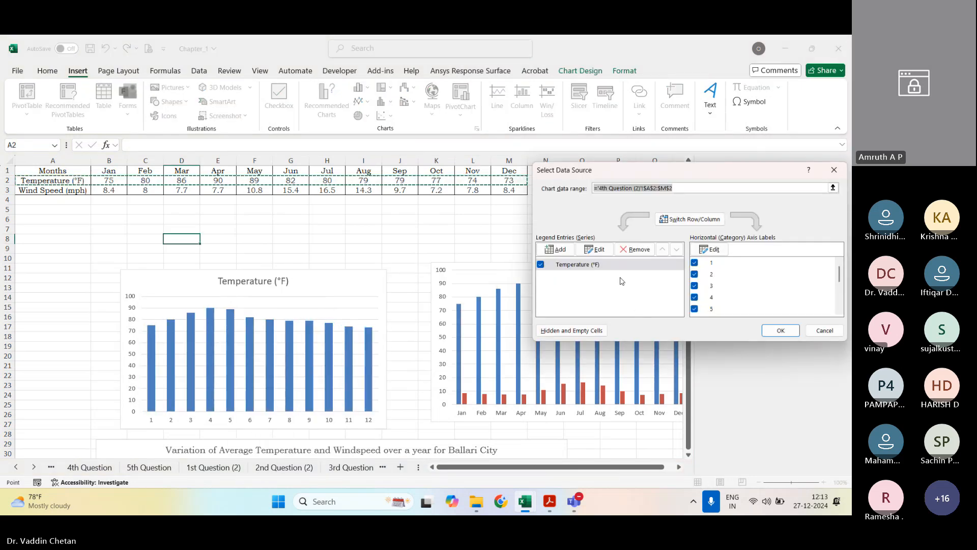
pyautogui.click(556, 249)
pyautogui.click(66, 190)
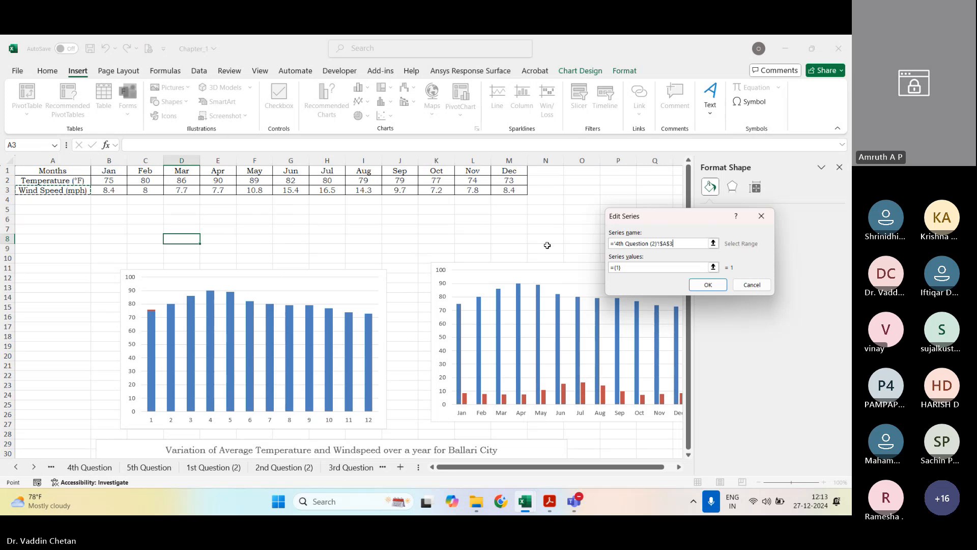
pyautogui.click(713, 267)
pyautogui.moveTo(109, 190); pyautogui.dragTo(508, 186)
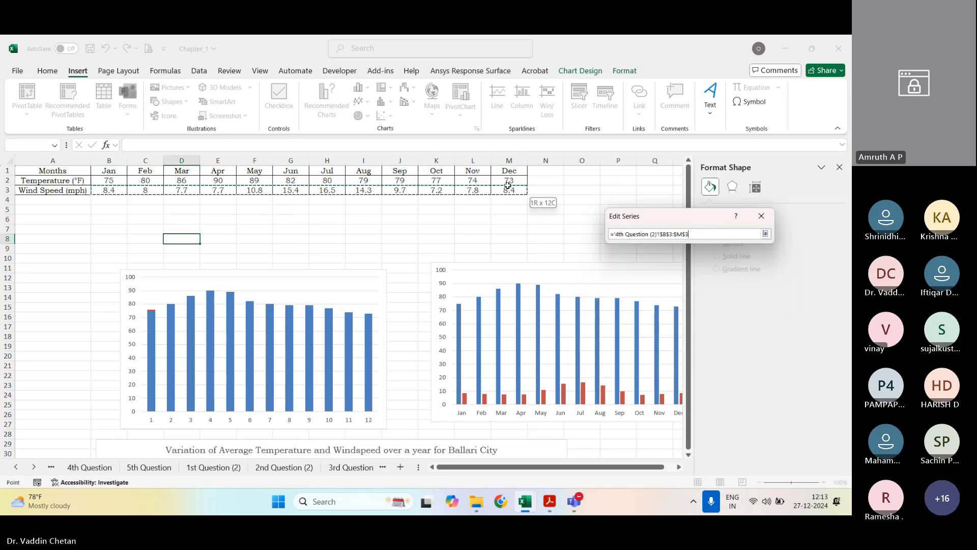
pyautogui.click(765, 234)
pyautogui.click(715, 285)
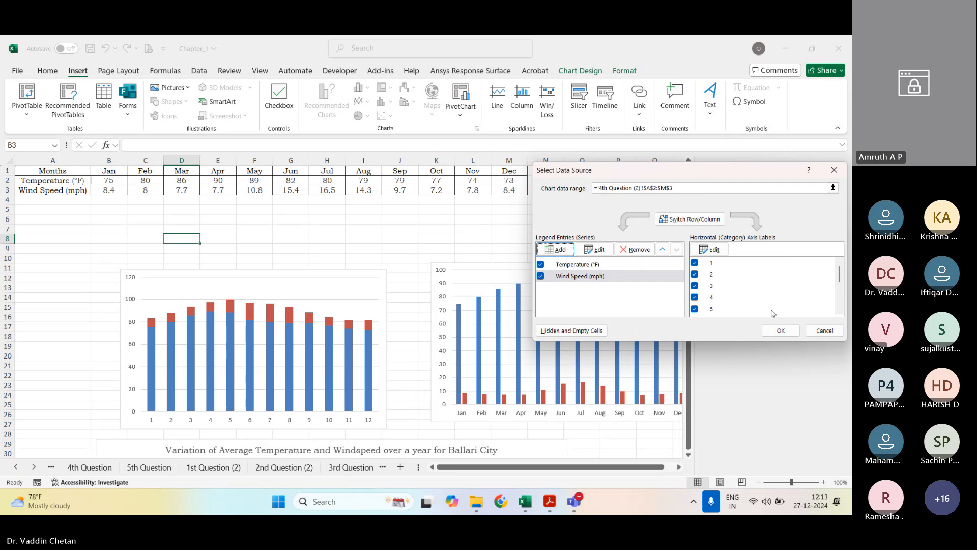
pyautogui.click(781, 331)
# Step: Change the Wind Speed series to the Scatter with Smooth Lines and Markers chart type
pyautogui.click(231, 305)
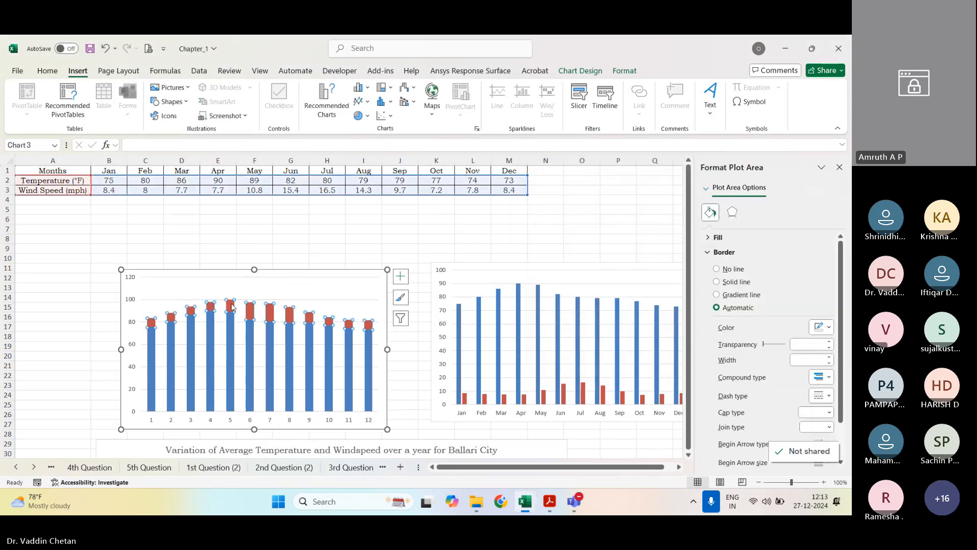
pyautogui.click(381, 115)
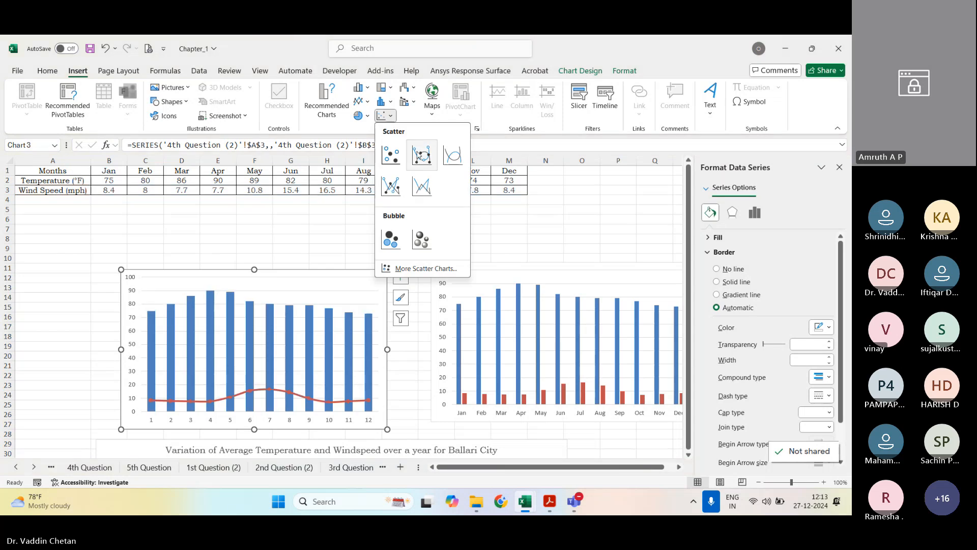
pyautogui.click(422, 155)
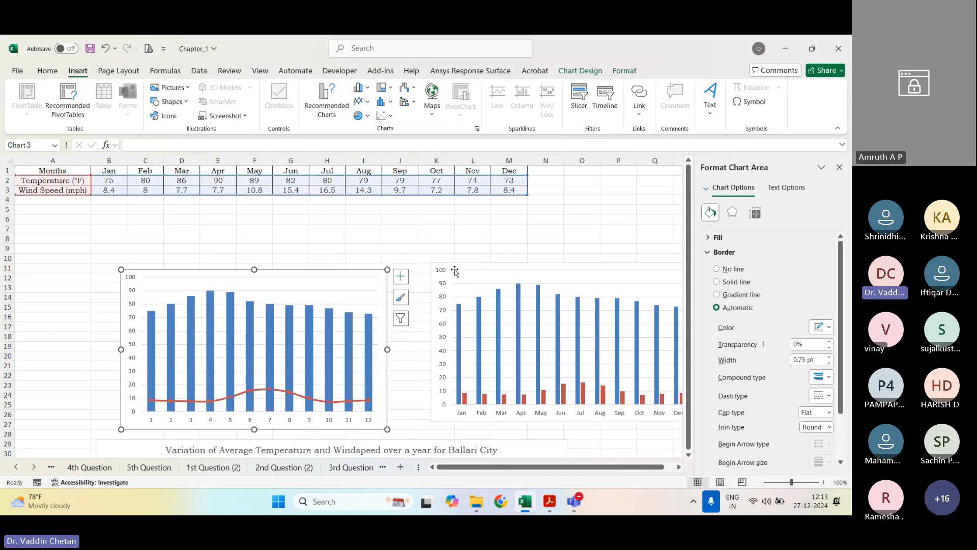
# Step: Delete the old clustered column chart and move the combination chart so it starts at about cell E8
pyautogui.click(515, 271)
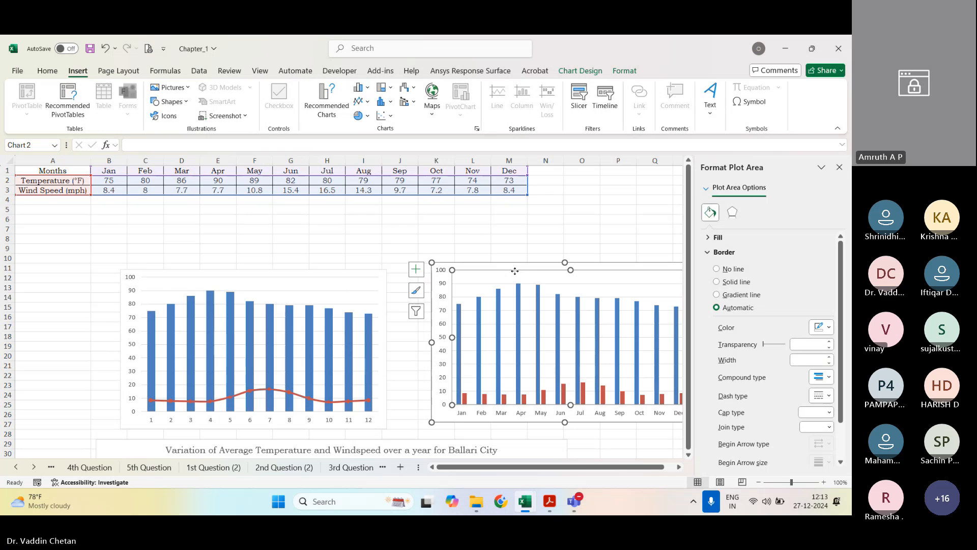
pyautogui.click(442, 270)
pyautogui.click(446, 269)
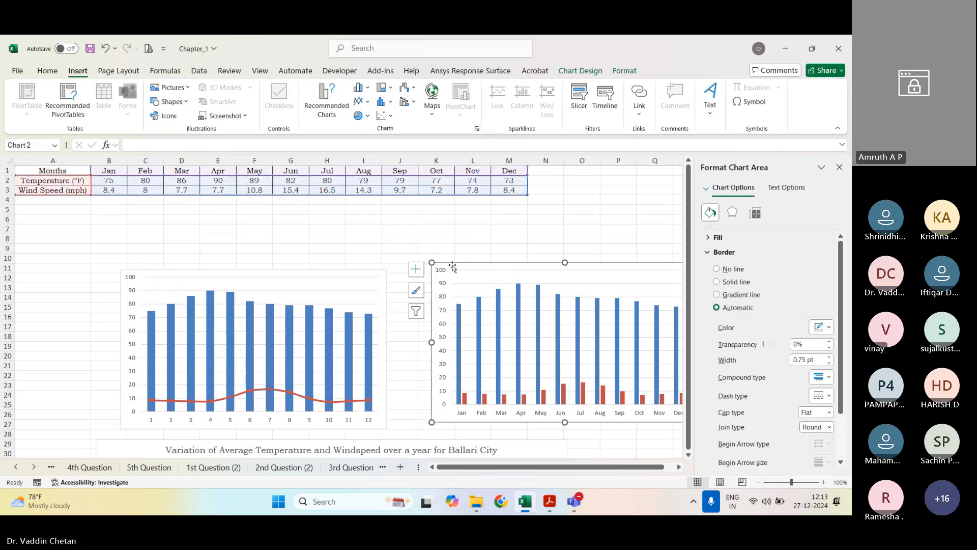
pyautogui.press('Delete')
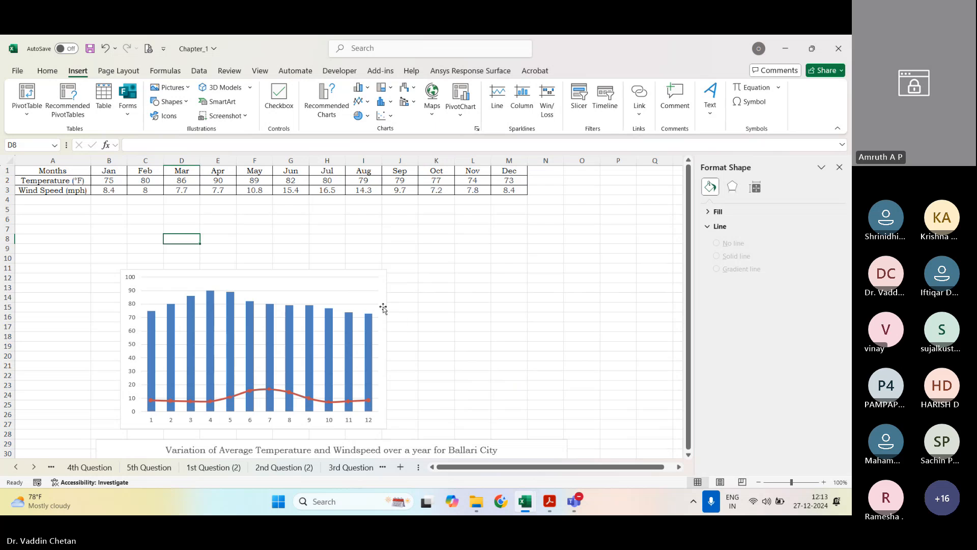
pyautogui.moveTo(387, 301); pyautogui.dragTo(499, 265)
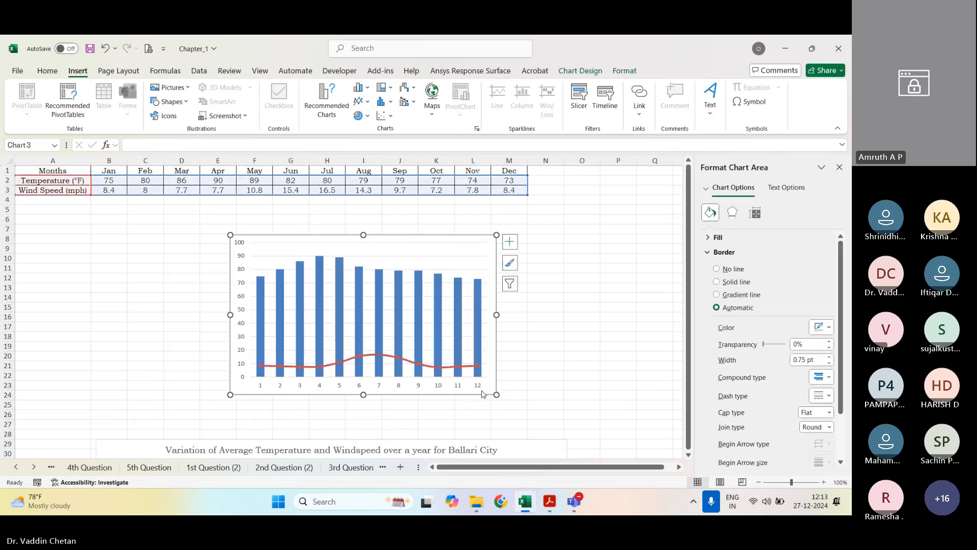
# Step: Set the chart's horizontal axis labels to the month names in B1:M1
pyautogui.rightClick(440, 385)
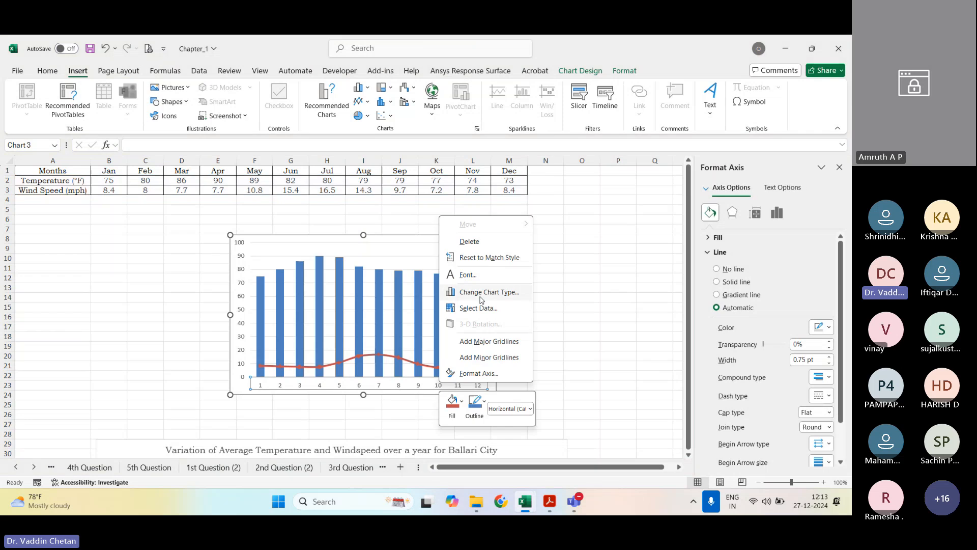
pyautogui.click(473, 309)
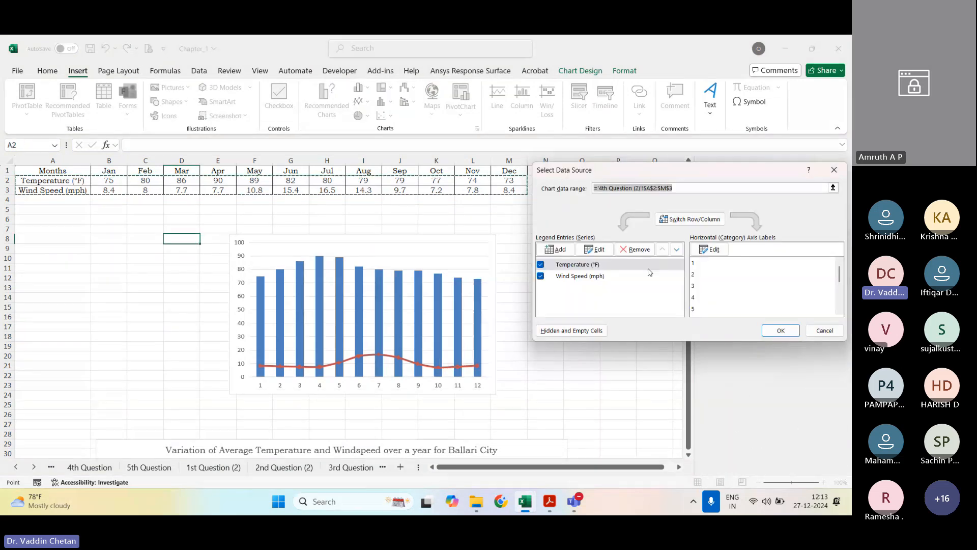
pyautogui.click(708, 249)
pyautogui.click(115, 173)
pyautogui.moveTo(115, 173); pyautogui.dragTo(512, 173)
pyautogui.click(707, 272)
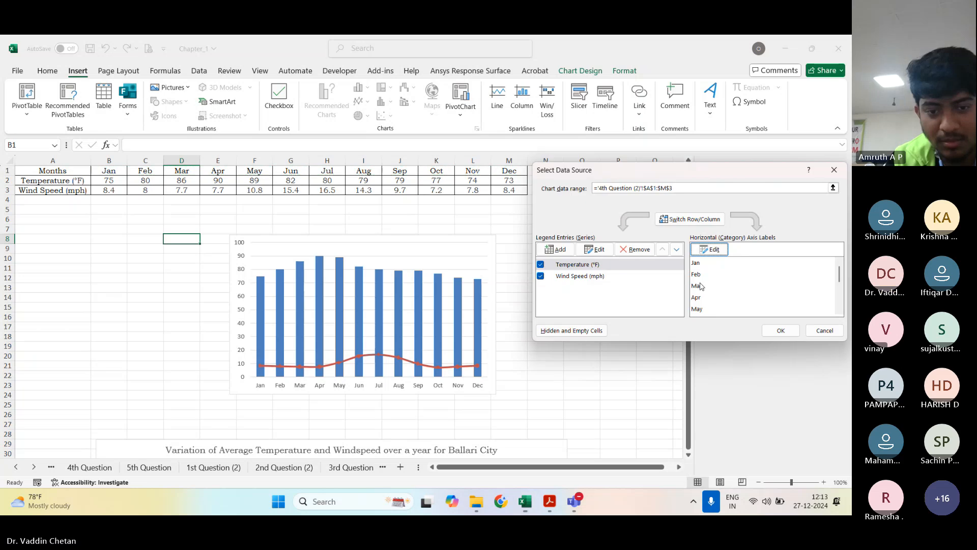
pyautogui.click(780, 331)
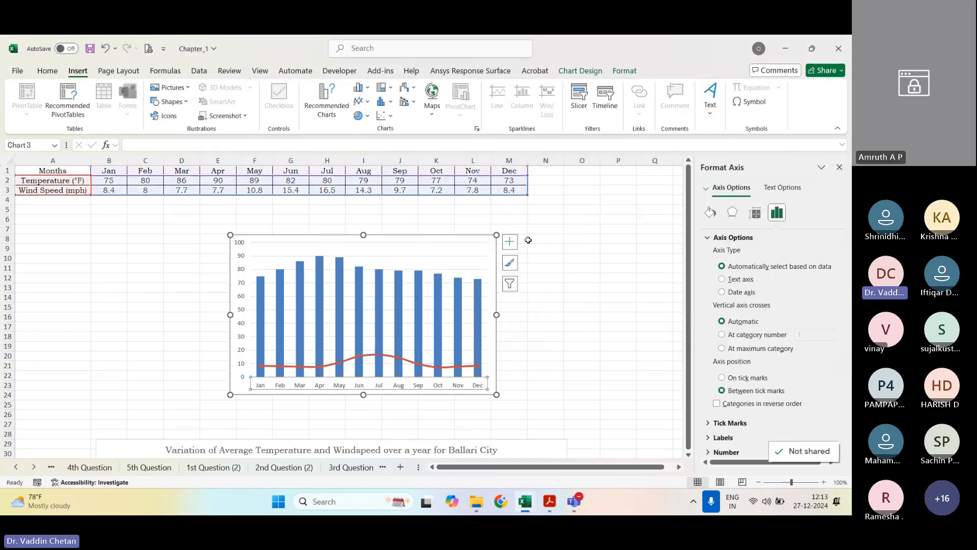
# Step: Add axis titles, a chart title and a legend to the combination chart
pyautogui.click(509, 241)
pyautogui.click(535, 266)
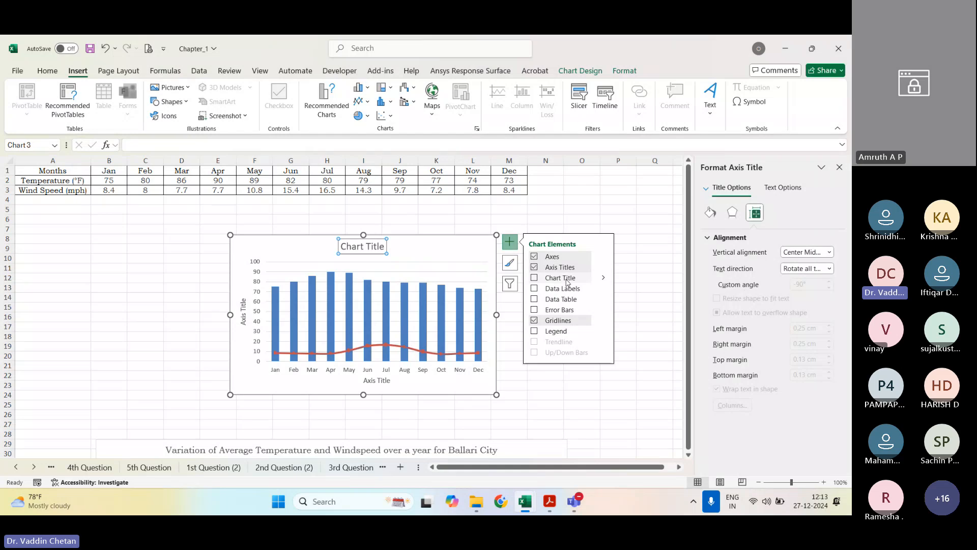
pyautogui.click(554, 278)
pyautogui.click(558, 331)
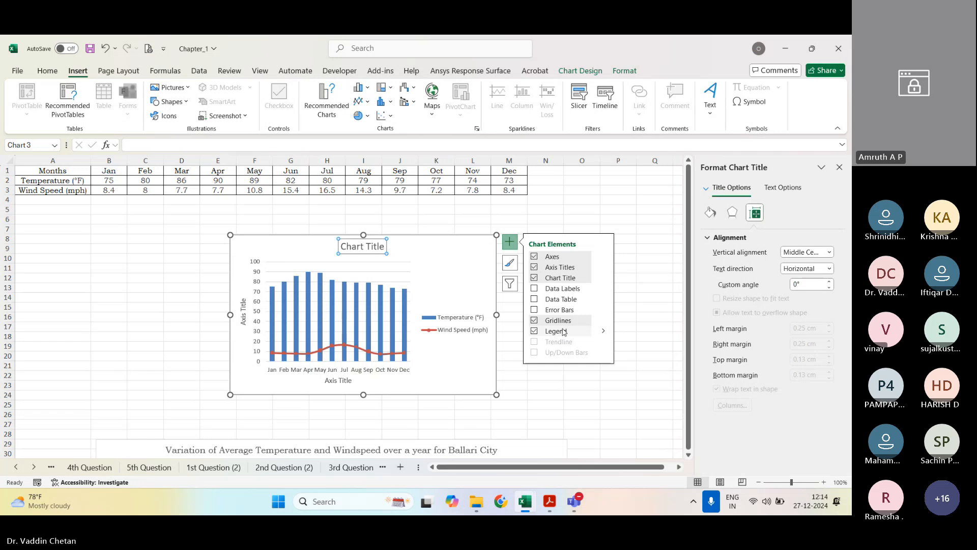
pyautogui.click(585, 385)
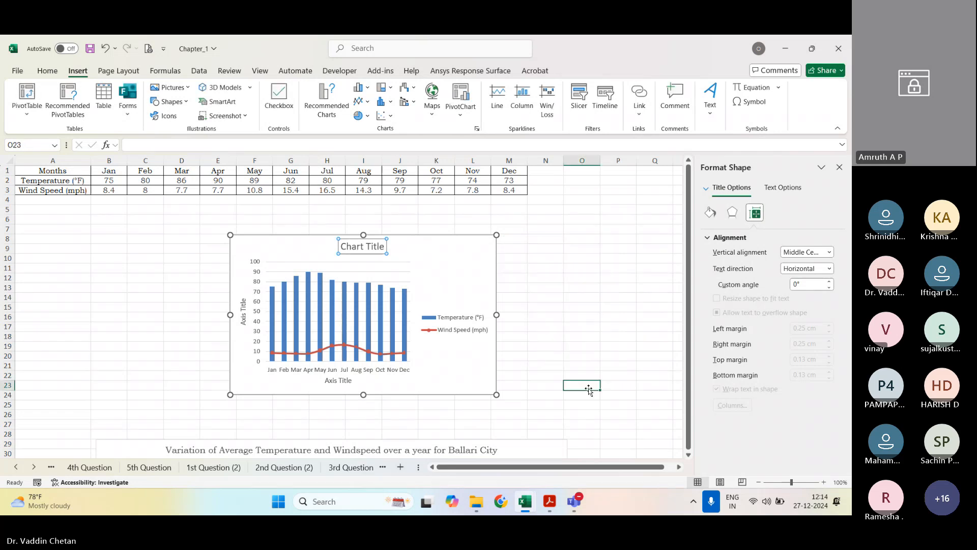
# Step: Enlarge the combination chart so its lower corner reaches about cell P27
pyautogui.click(502, 393)
pyautogui.moveTo(522, 406); pyautogui.dragTo(613, 428)
pyautogui.click(47, 70)
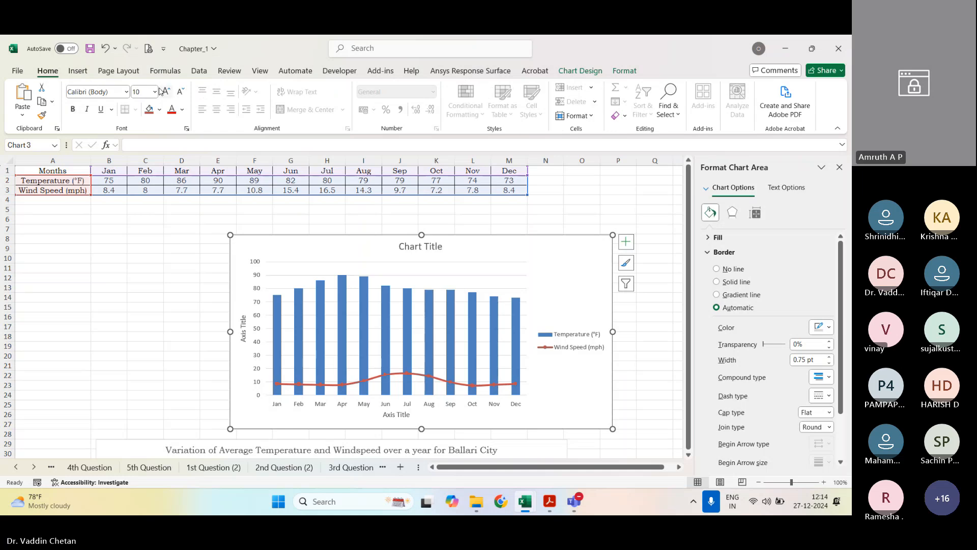
# Step: Set all text in the combination chart to the Bookman Old Style font
pyautogui.click(113, 92)
pyautogui.write('Bookman Old Style')
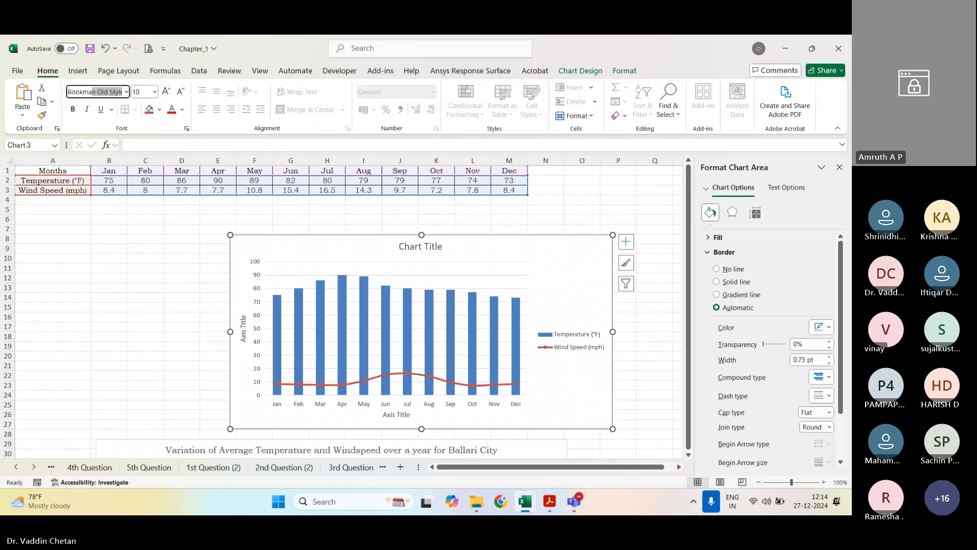
pyautogui.press('Tab')
pyautogui.press('Return')
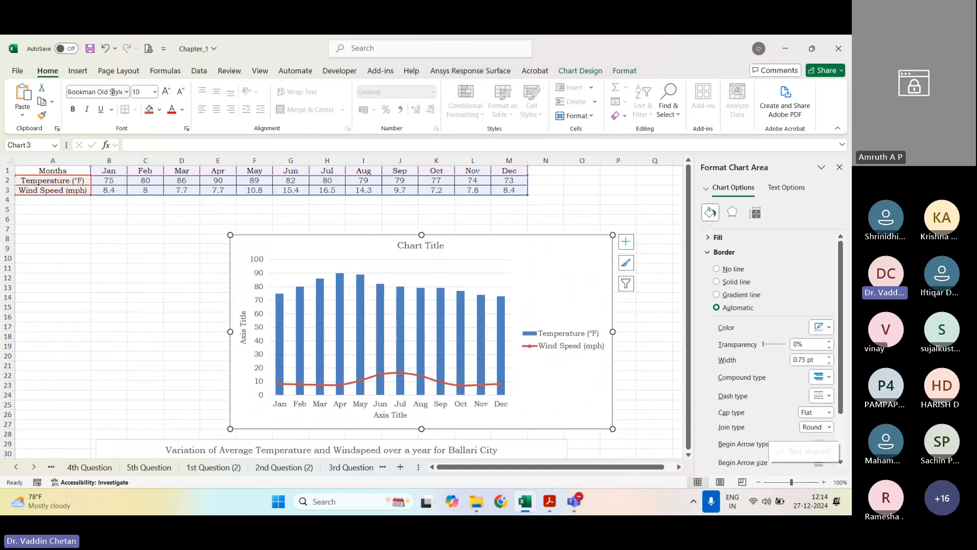
pyautogui.click(145, 287)
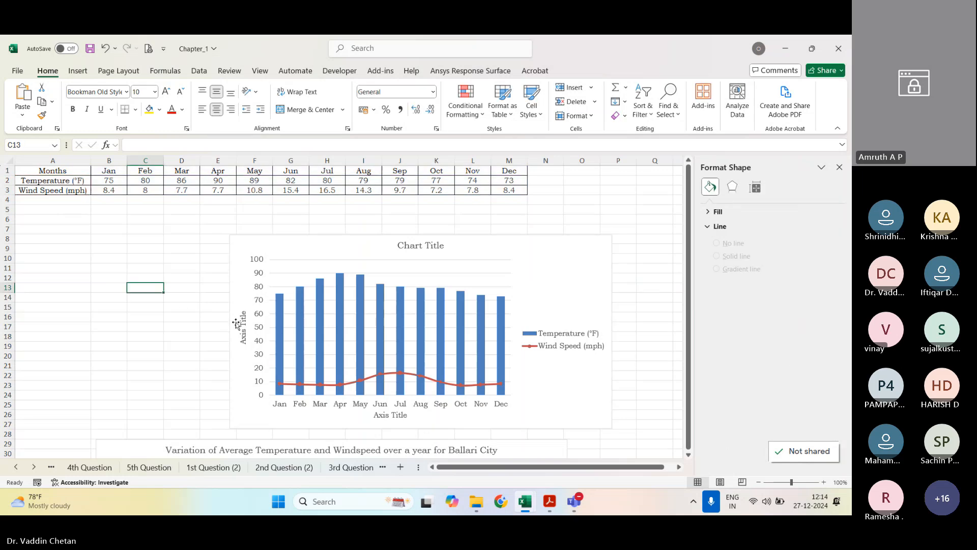
pyautogui.scroll(-7, 238, 326)
pyautogui.scroll(7, 304, 306)
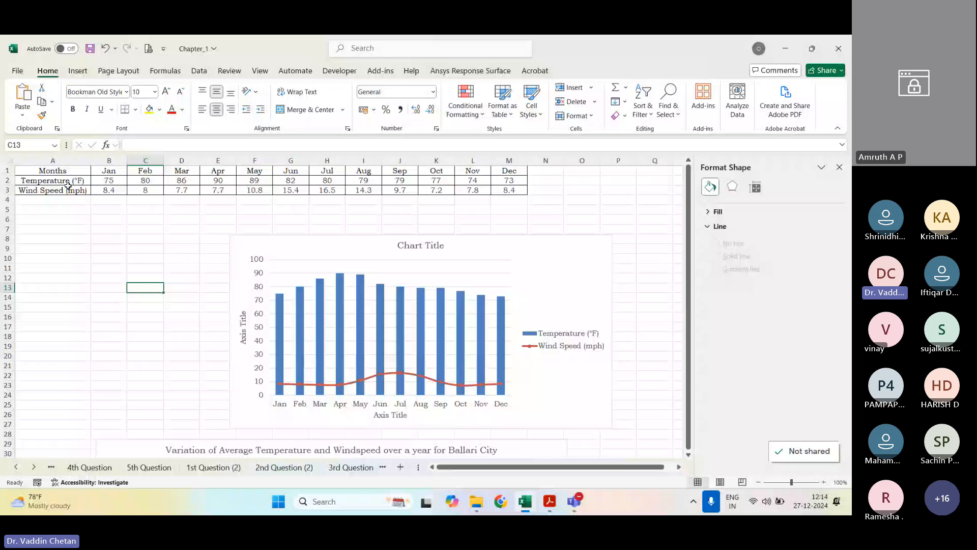
# Step: Change the combination chart's horizontal axis title to "Months"
pyautogui.click(381, 404)
pyautogui.click(391, 415)
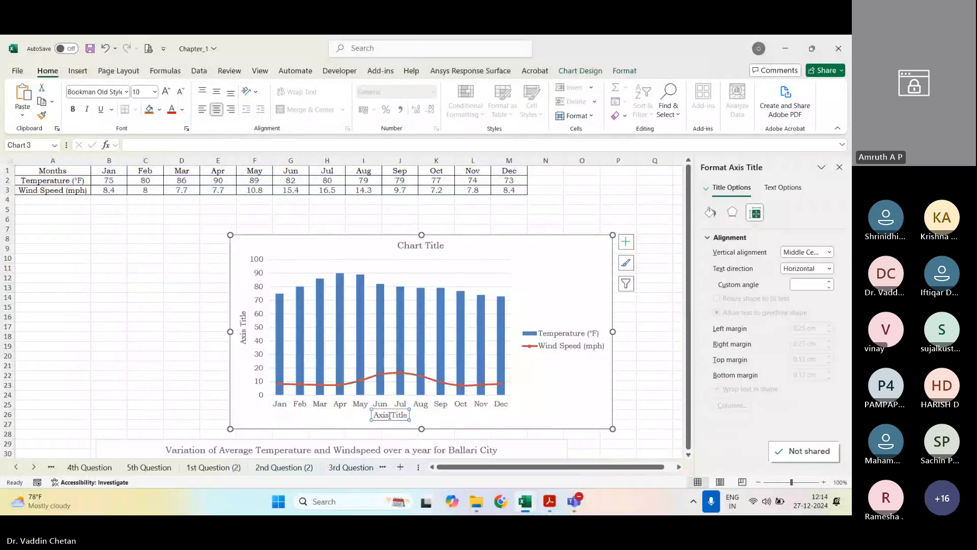
pyautogui.tripleClick(390, 415)
pyautogui.write('Mon')
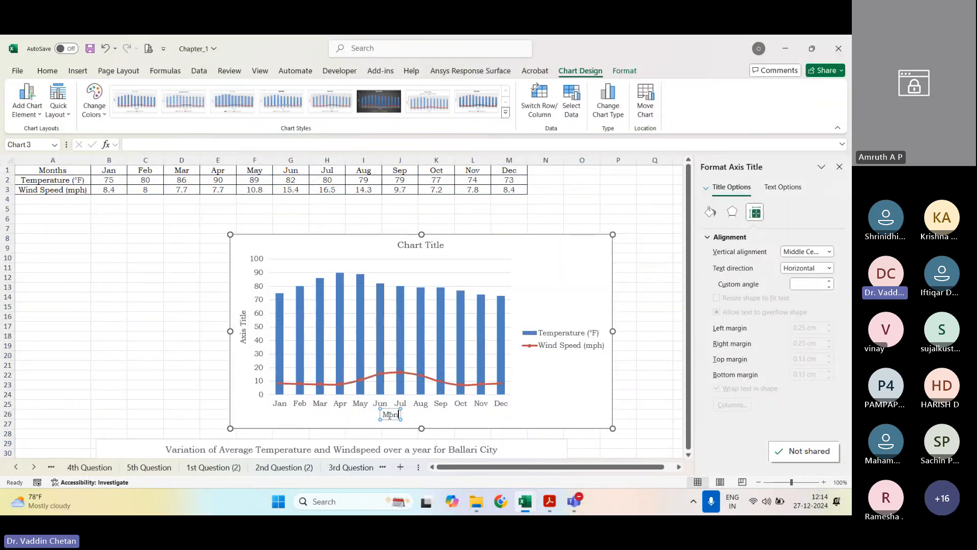
pyautogui.write('ths')
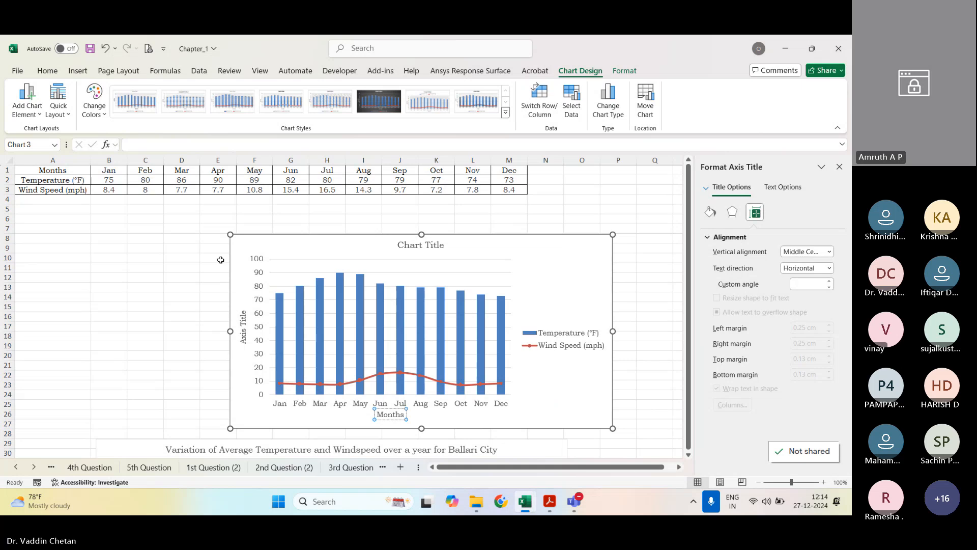
# Step: Copy the text "Temperature (°F)" from cell A2 into the chart's vertical axis title
pyautogui.click(53, 170)
pyautogui.click(67, 180)
pyautogui.tripleClick(153, 145)
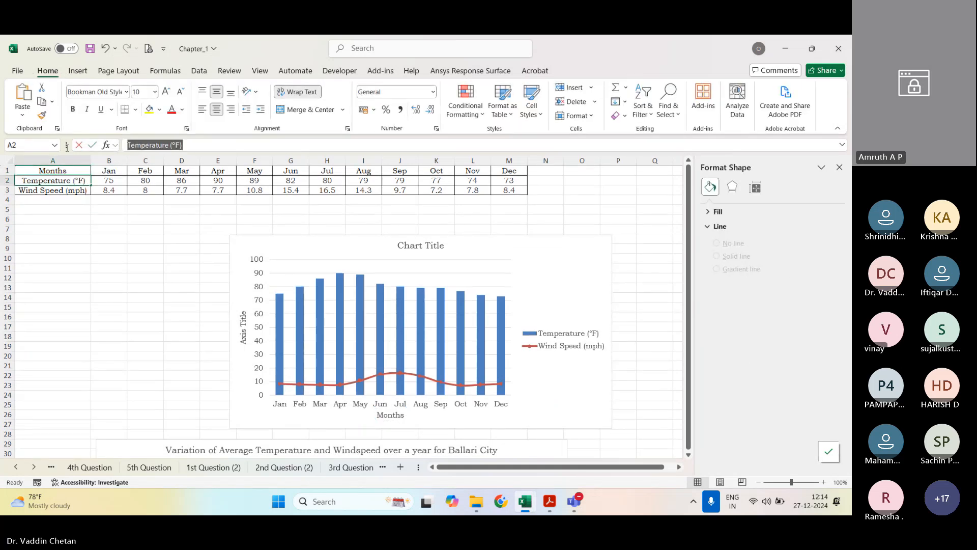
pyautogui.hotkey('ctrl', 'c')
pyautogui.tripleClick(244, 325)
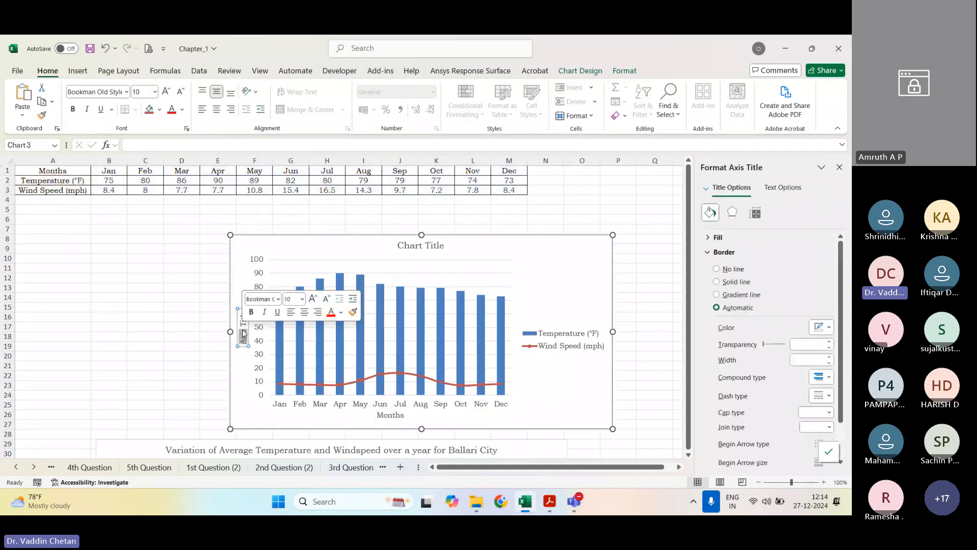
pyautogui.hotkey('ctrl', 'v')
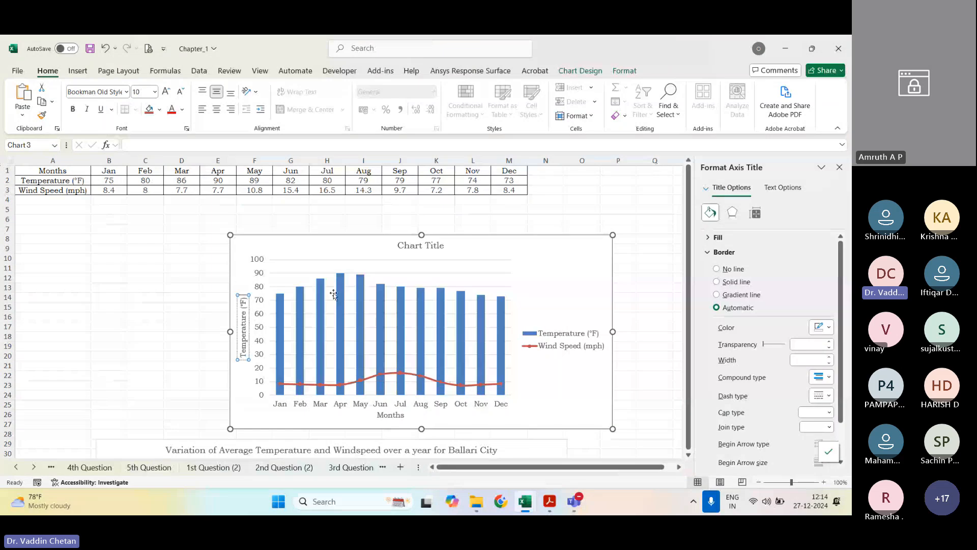
pyautogui.click(326, 203)
# Step: Change the chart title to "Varition of Average Temperature and Wind Speed over a year for Ballari City"
pyautogui.click(425, 245)
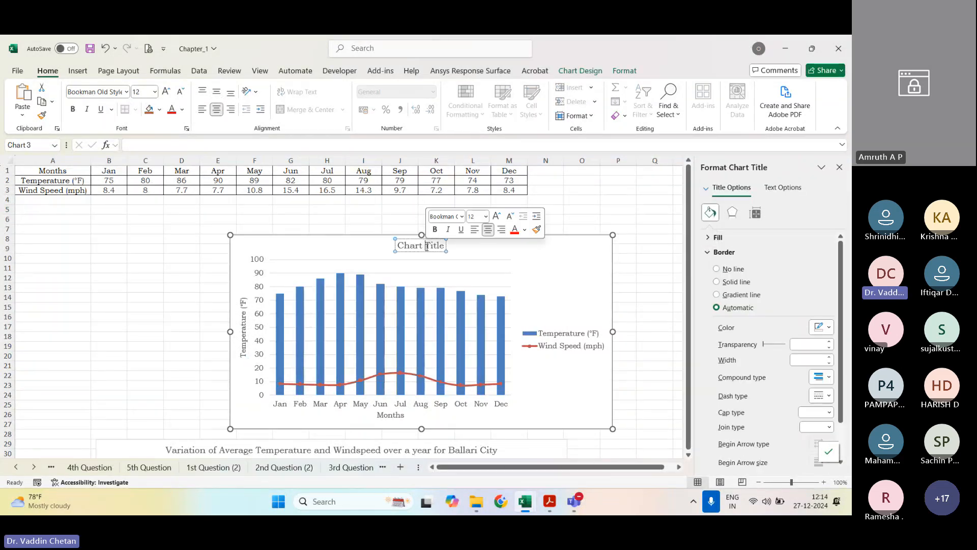
pyautogui.tripleClick(426, 245)
pyautogui.write('Varition of Avera')
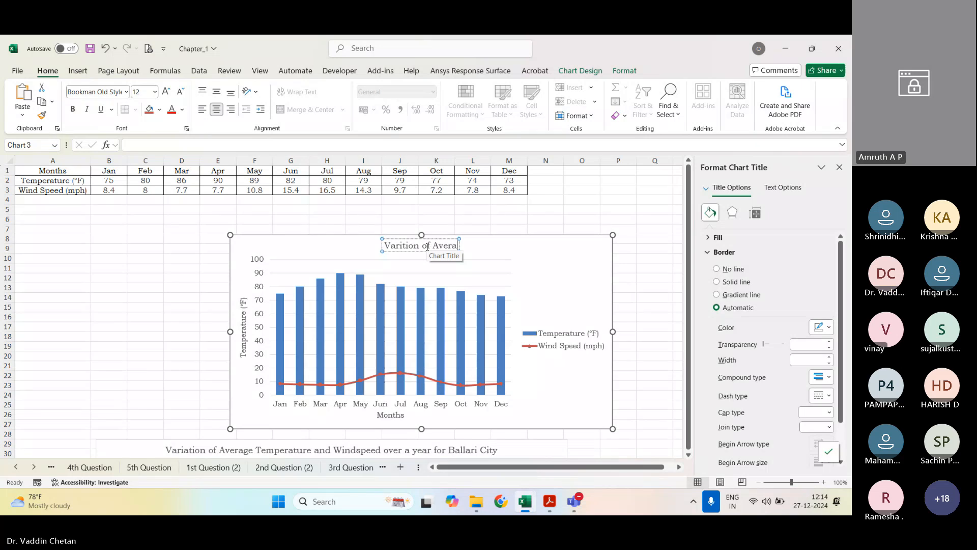
pyautogui.write('ge Temperat')
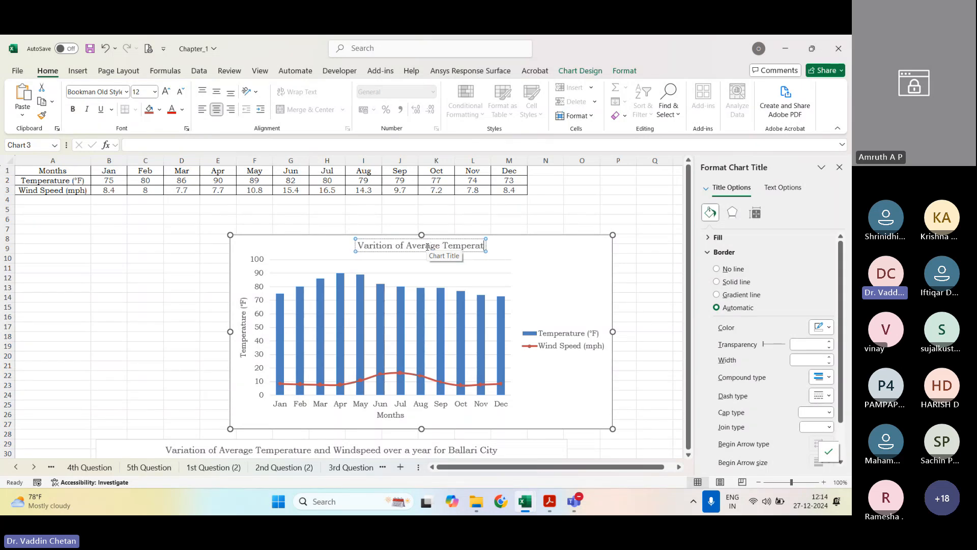
pyautogui.write('ure ond Wind')
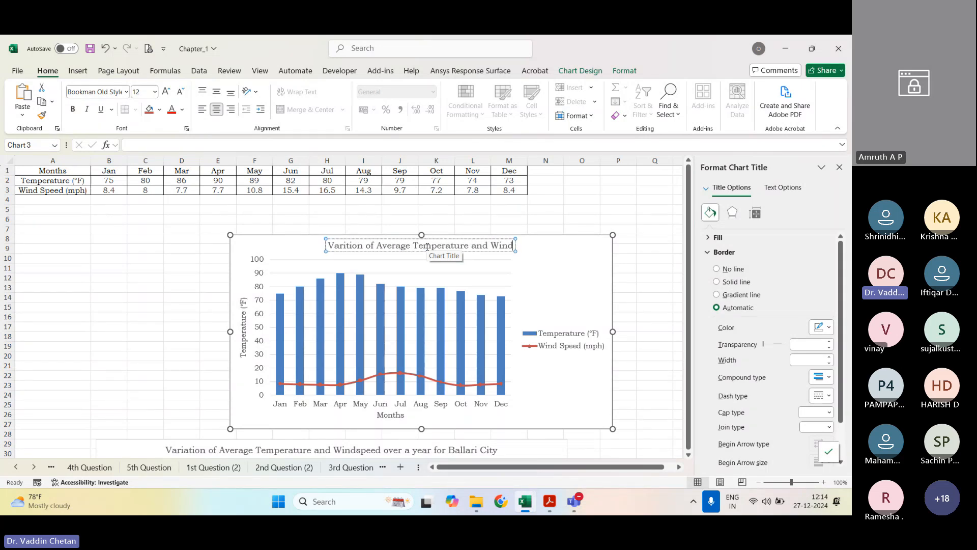
pyautogui.write(' Speed')
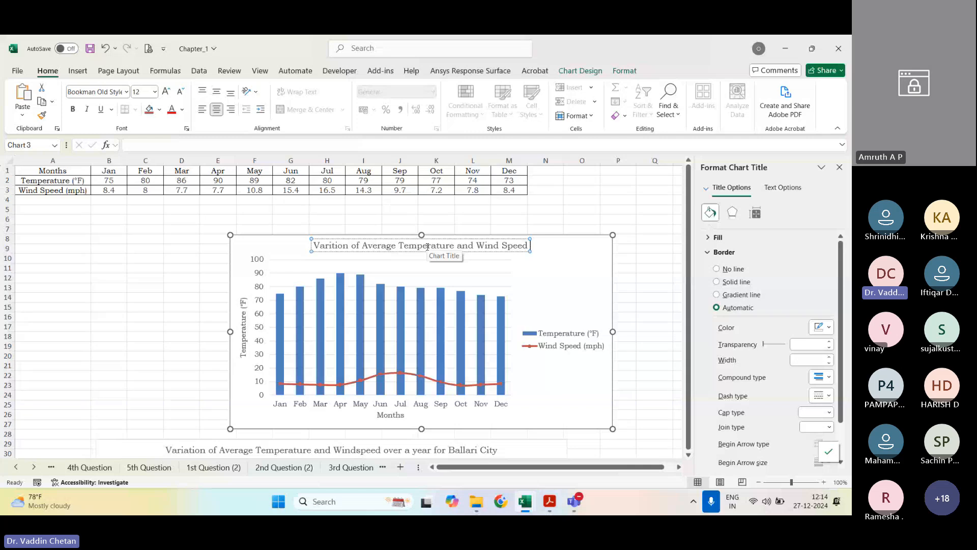
pyautogui.write(' over a year for')
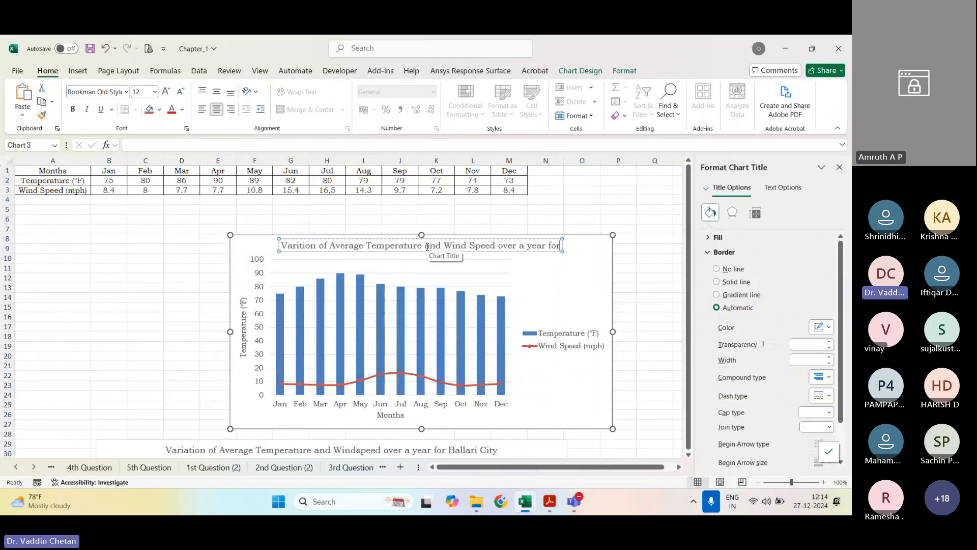
pyautogui.write(' Ballari Cit')
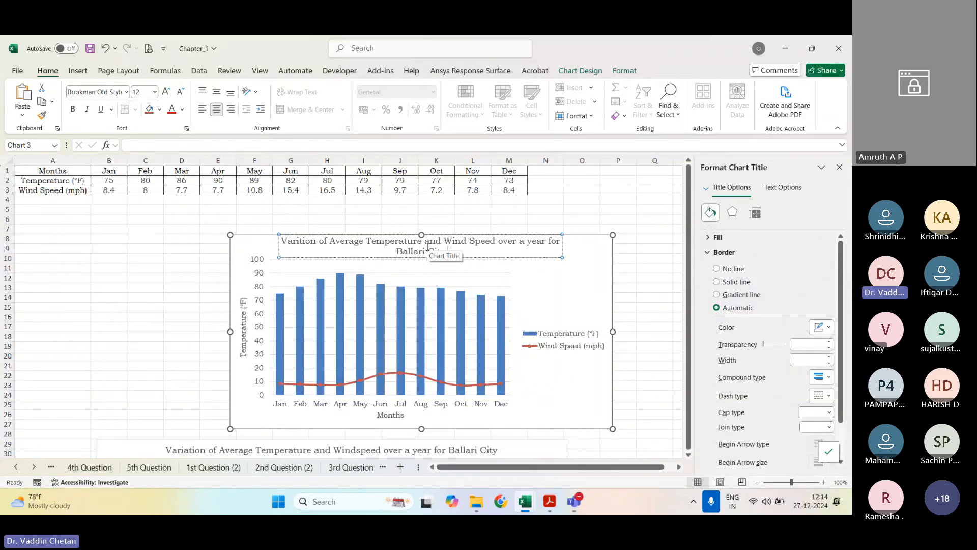
pyautogui.click(651, 216)
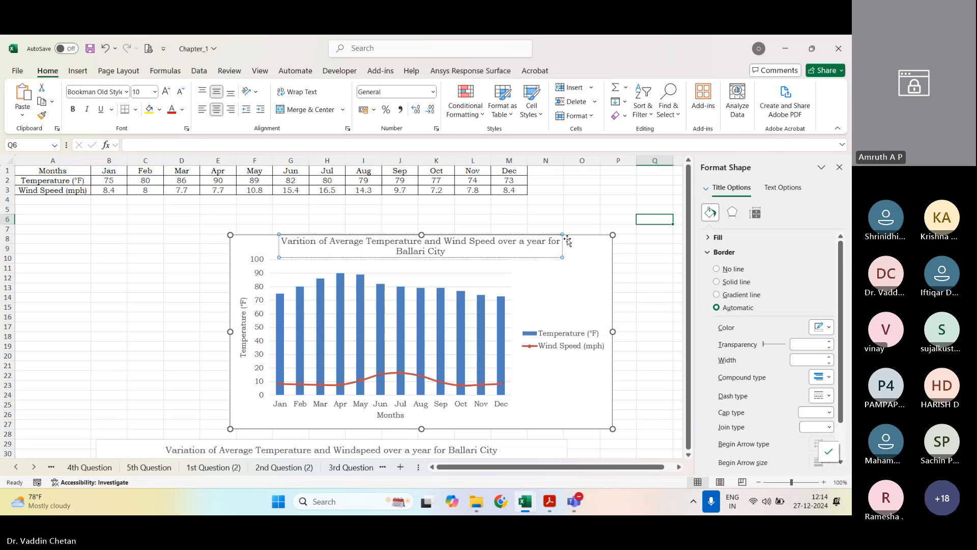
# Step: Add major gridlines to the chart's horizontal month axis
pyautogui.click(466, 252)
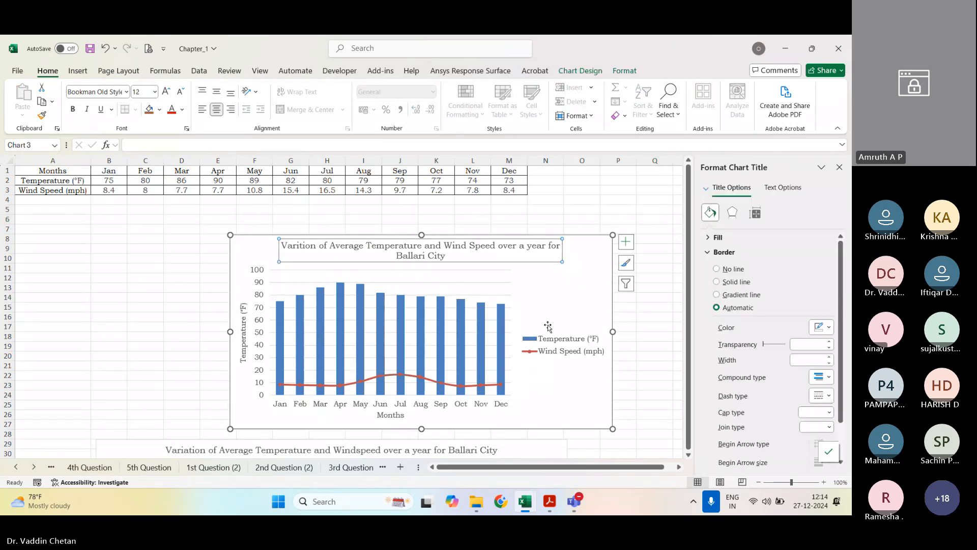
pyautogui.rightClick(576, 406)
pyautogui.rightClick(508, 407)
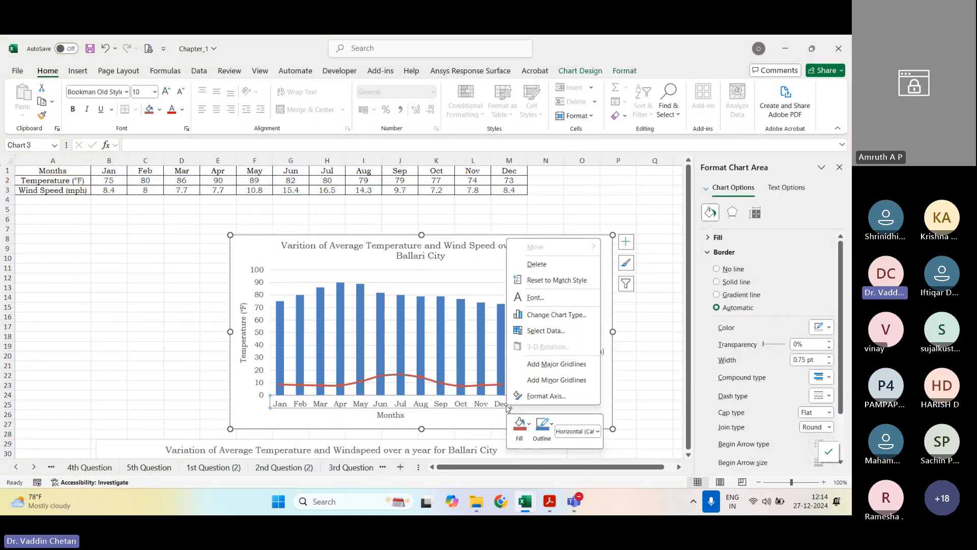
pyautogui.click(546, 395)
pyautogui.click(183, 297)
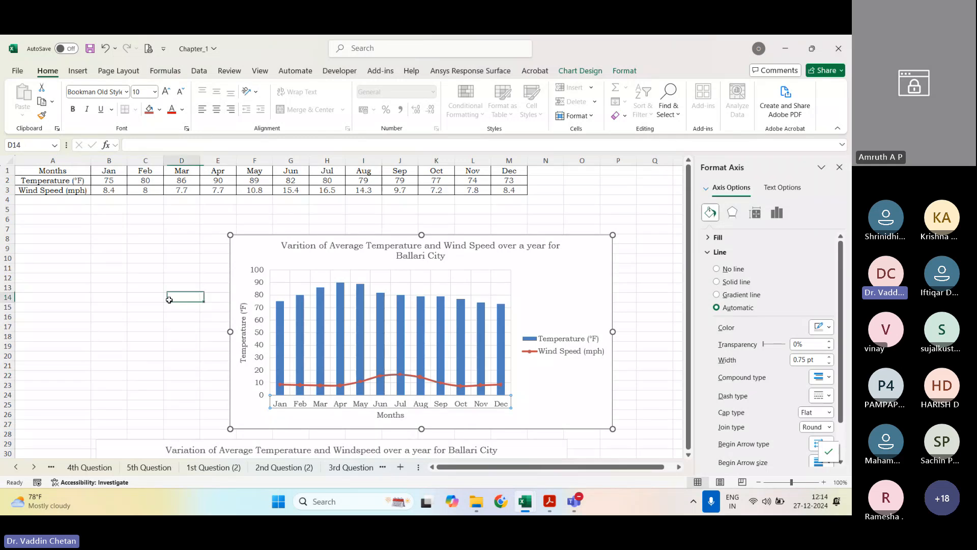
# Step: Make the chart's legend and chart title bold
pyautogui.click(533, 335)
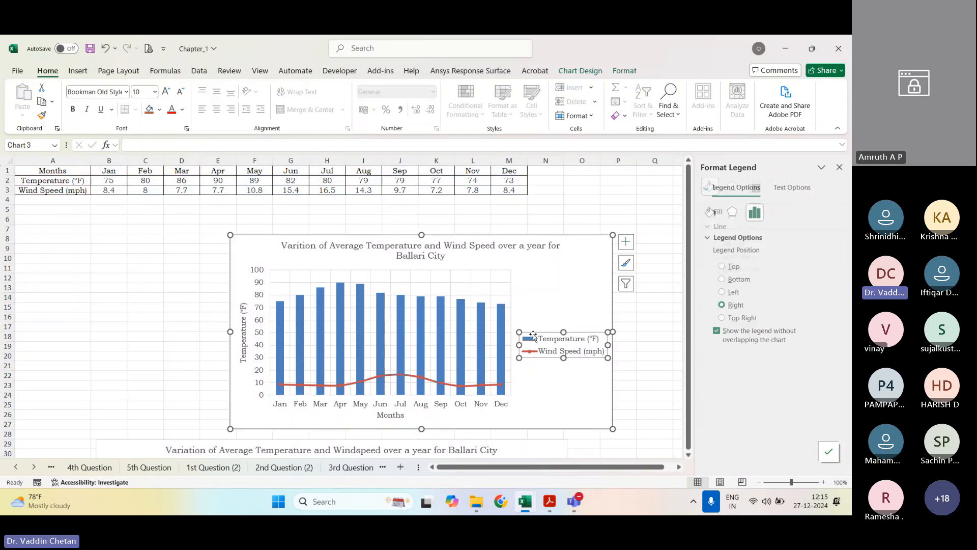
pyautogui.click(415, 254)
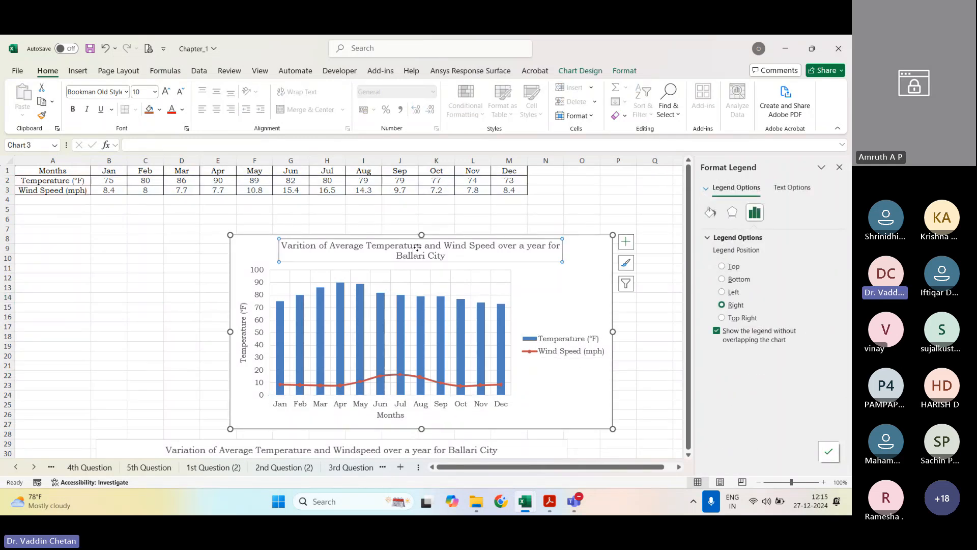
pyautogui.click(566, 342)
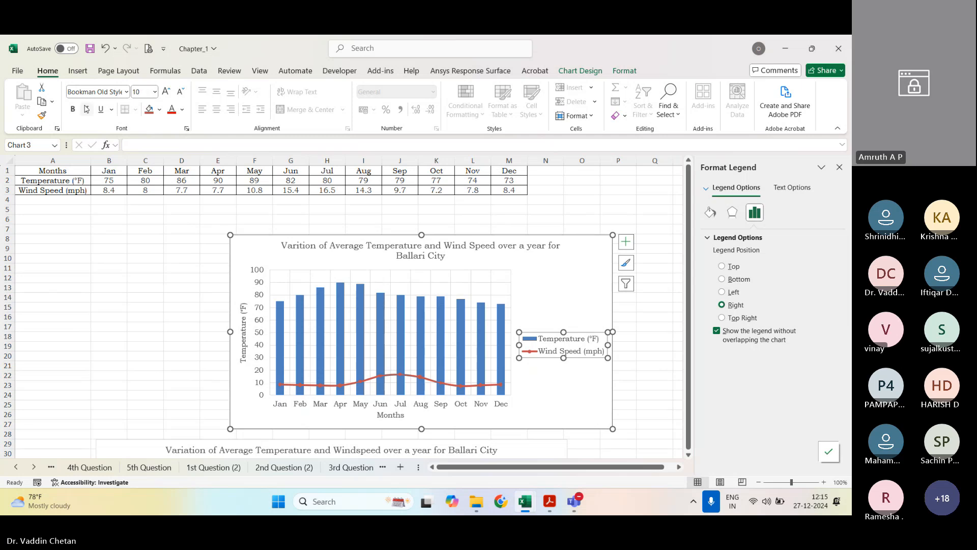
pyautogui.hotkey('ctrl', 'b')
pyautogui.click(377, 240)
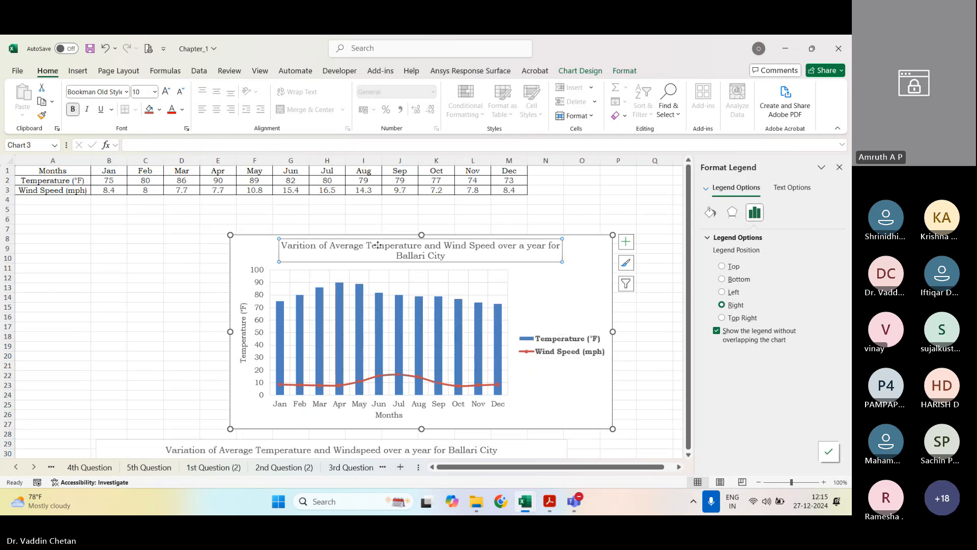
pyautogui.hotkey('ctrl', 'b')
# Step: Make the Temperature (°F) and Months axis titles bold
pyautogui.click(241, 340)
pyautogui.hotkey('ctrl', 'b')
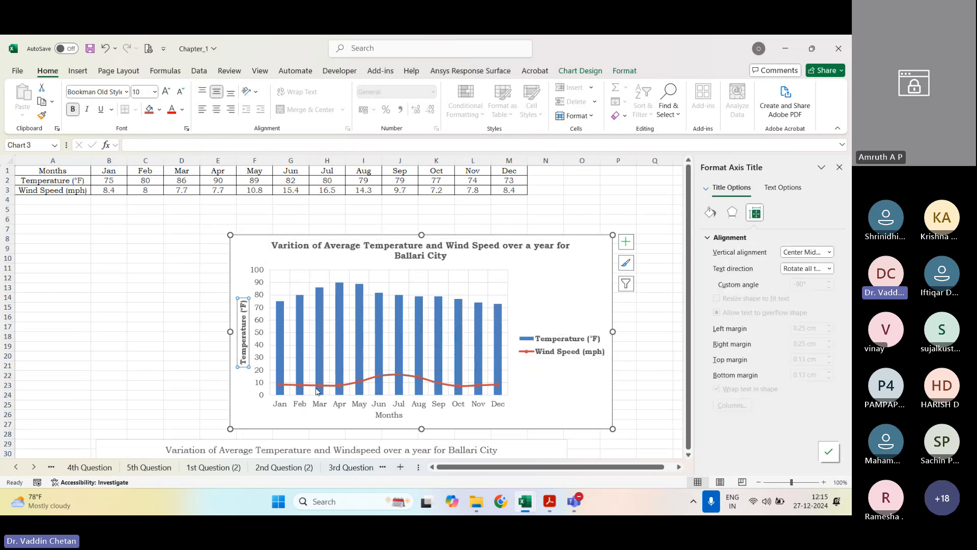
pyautogui.click(382, 415)
pyautogui.hotkey('ctrl', 'b')
# Step: Make the month labels and the vertical axis numbers of the chart bold
pyautogui.click(358, 403)
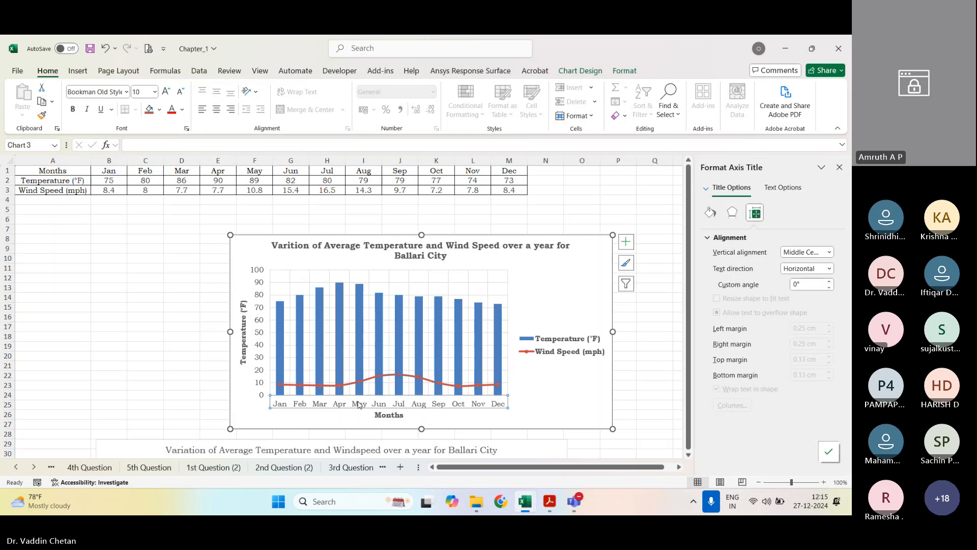
pyautogui.hotkey('ctrl', 'b')
pyautogui.click(257, 382)
pyautogui.hotkey('ctrl', 'b')
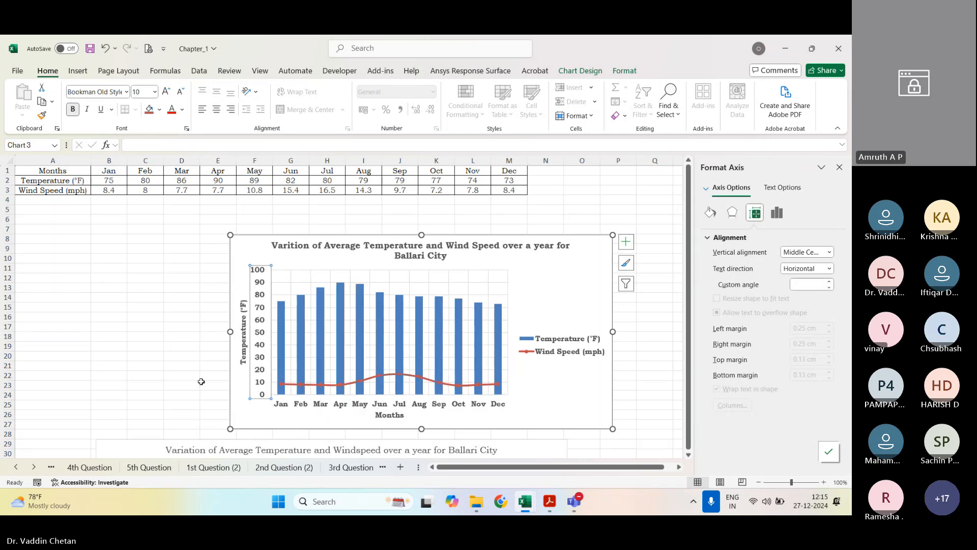
# Step: Close the formatting pane and save the workbook
pyautogui.click(197, 363)
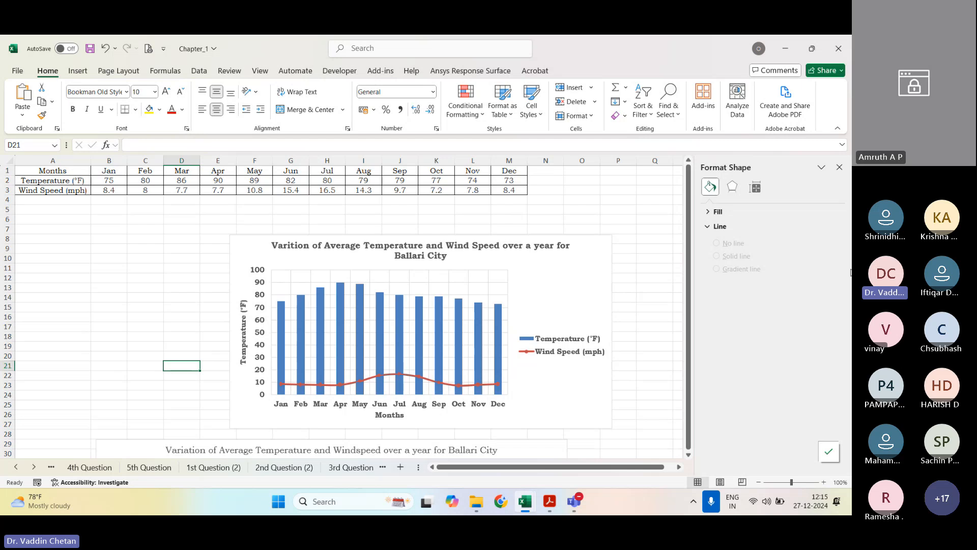
pyautogui.click(839, 167)
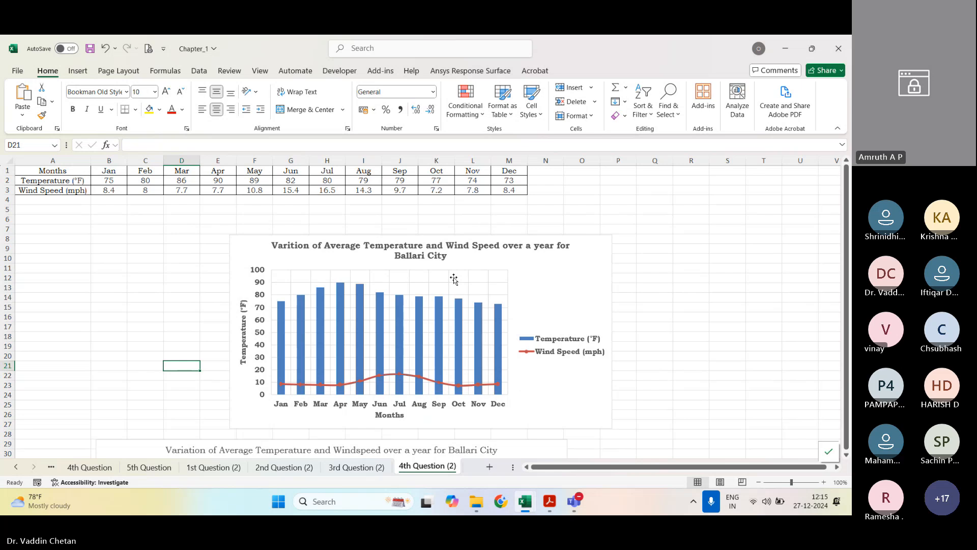
pyautogui.hotkey('ctrl', 's')
# Step: Switch to the manual PDF in Acrobat and show the page thumbnails around question 4's hand-drawn graph on page 43
pyautogui.click(551, 504)
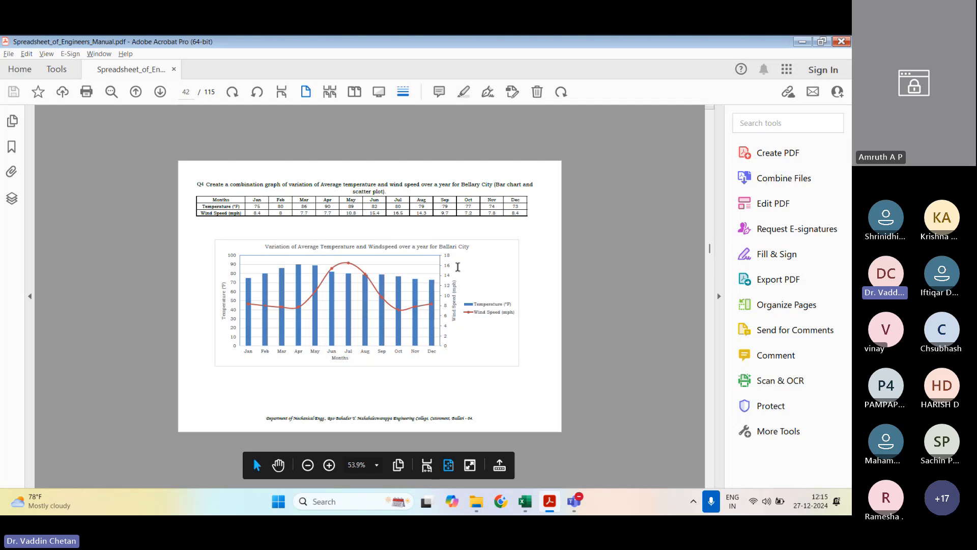
pyautogui.scroll(-2, 457, 267)
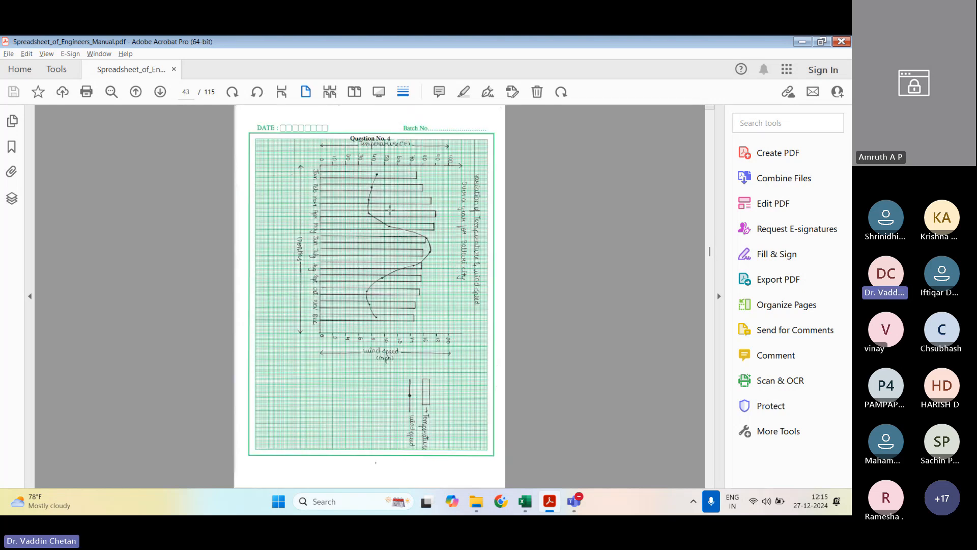
pyautogui.click(12, 122)
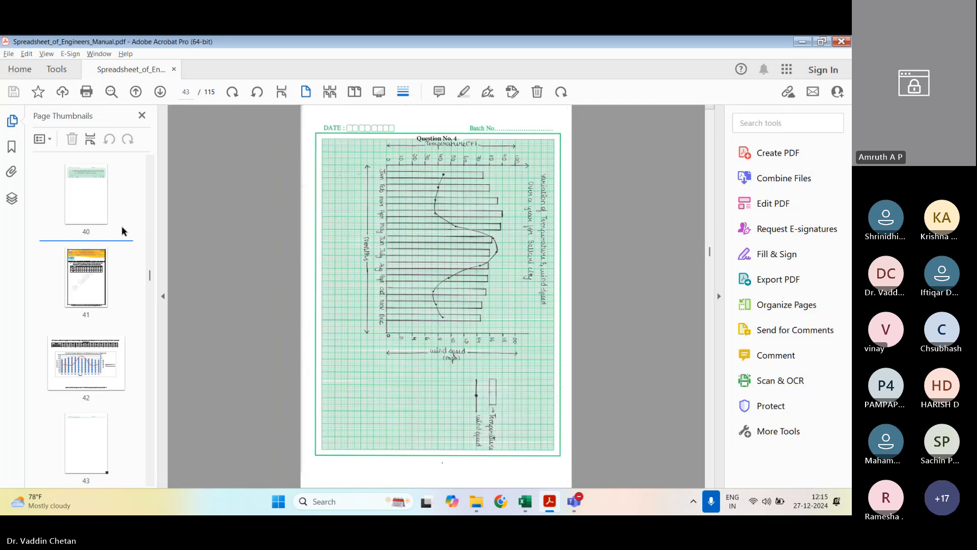
pyautogui.scroll(-3, 86, 310)
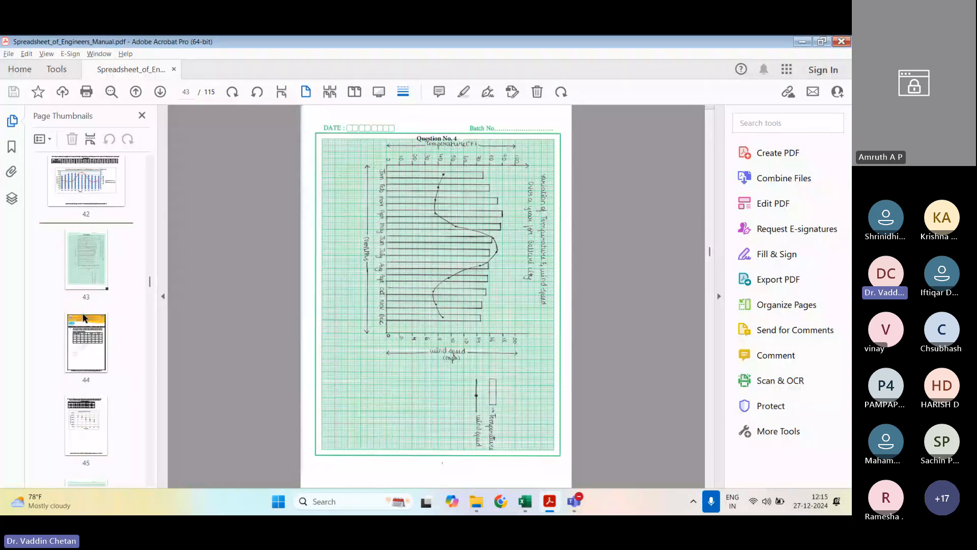
# Step: Rotate page 43 clockwise 90 degrees and enlarge the view of its hand-drawn graph
pyautogui.click(93, 261)
pyautogui.hotkey('ctrl', 'shift', 'r')
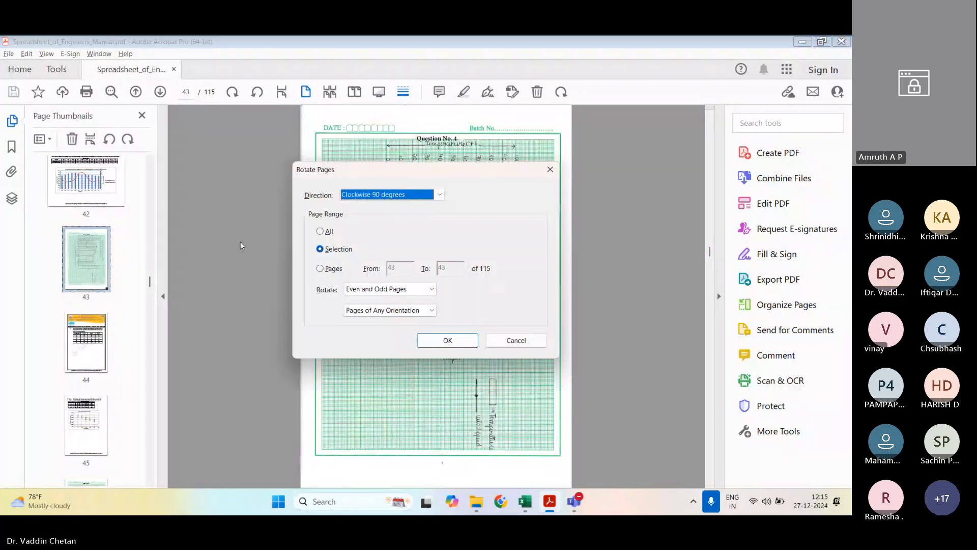
pyautogui.click(386, 194)
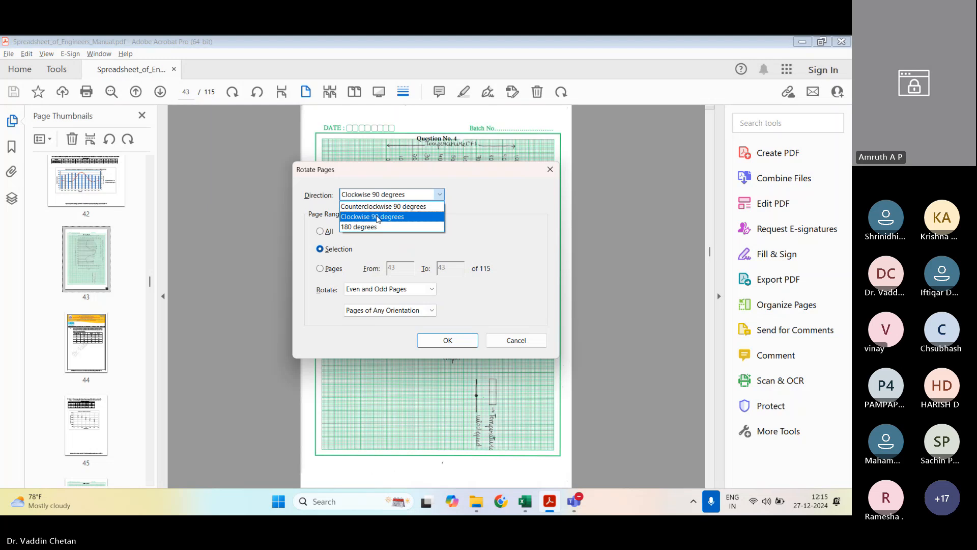
pyautogui.click(377, 217)
pyautogui.click(447, 340)
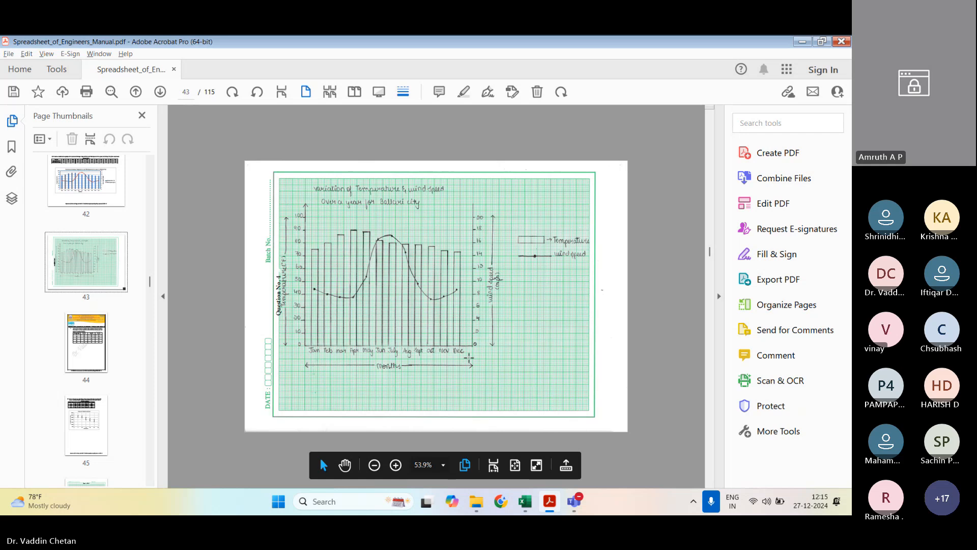
pyautogui.click(515, 465)
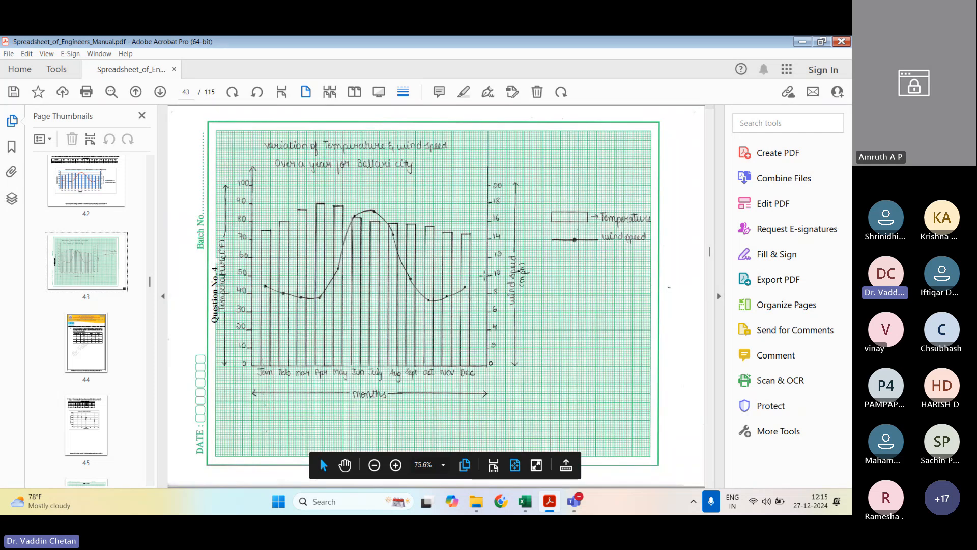
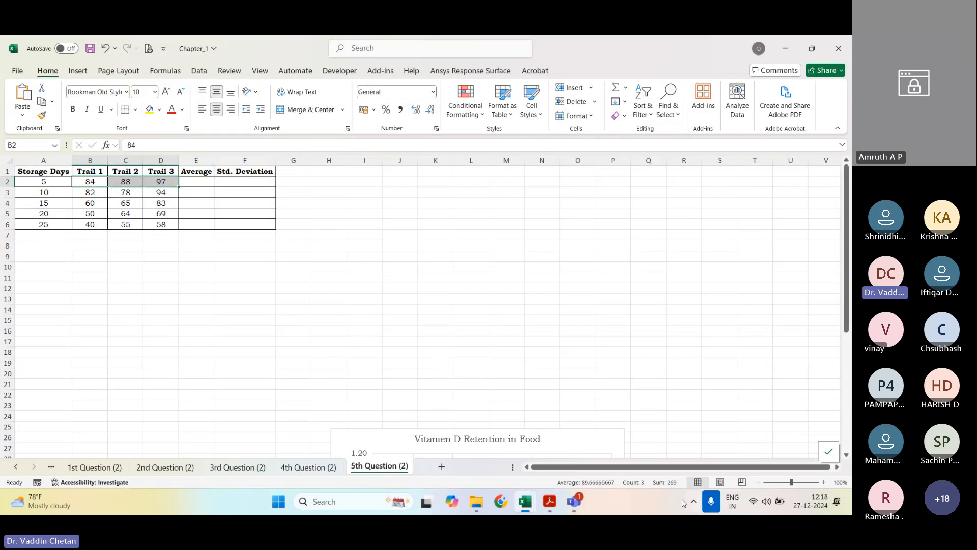
pyautogui.moveTo(573, 501)
pyautogui.click(665, 437)
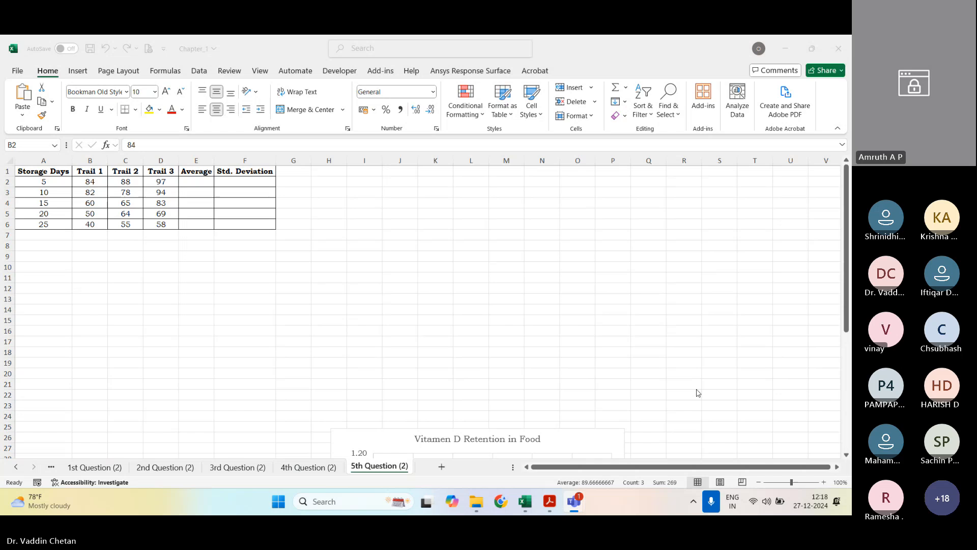
pyautogui.click(753, 285)
pyautogui.click(766, 246)
pyautogui.click(198, 183)
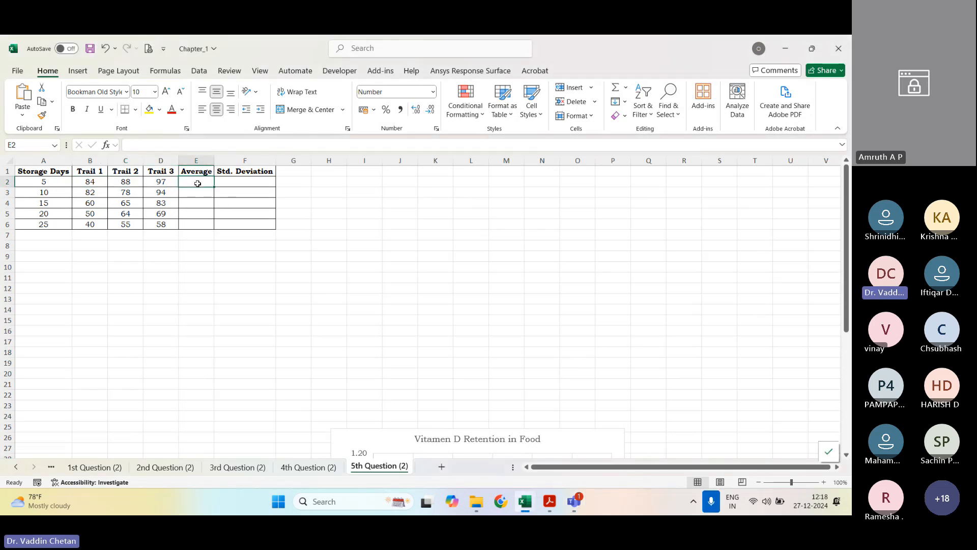
pyautogui.click(781, 223)
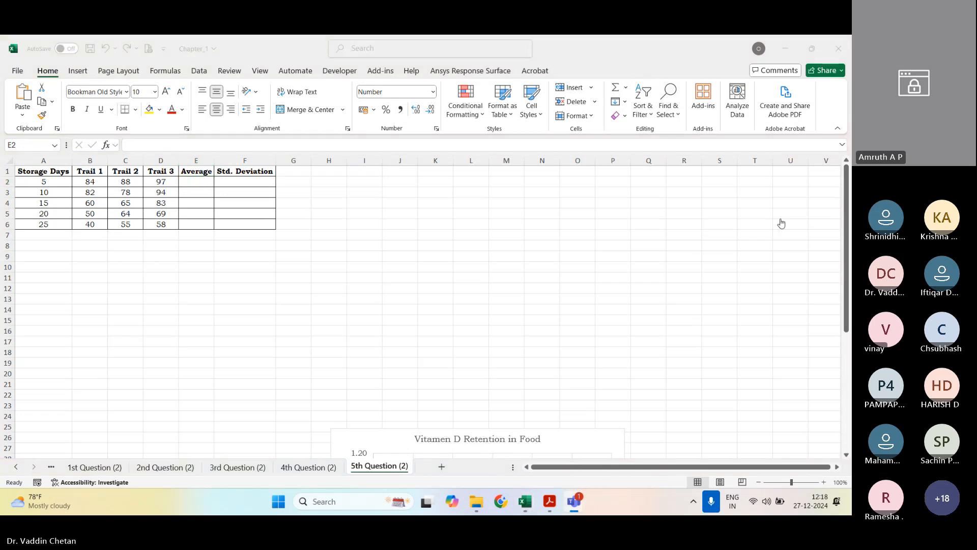
# Step: Calculate the average of the three trials in E2 with =AVERAGE(B2:D2) and fill the formula down to E6
pyautogui.click(199, 183)
pyautogui.write('=a')
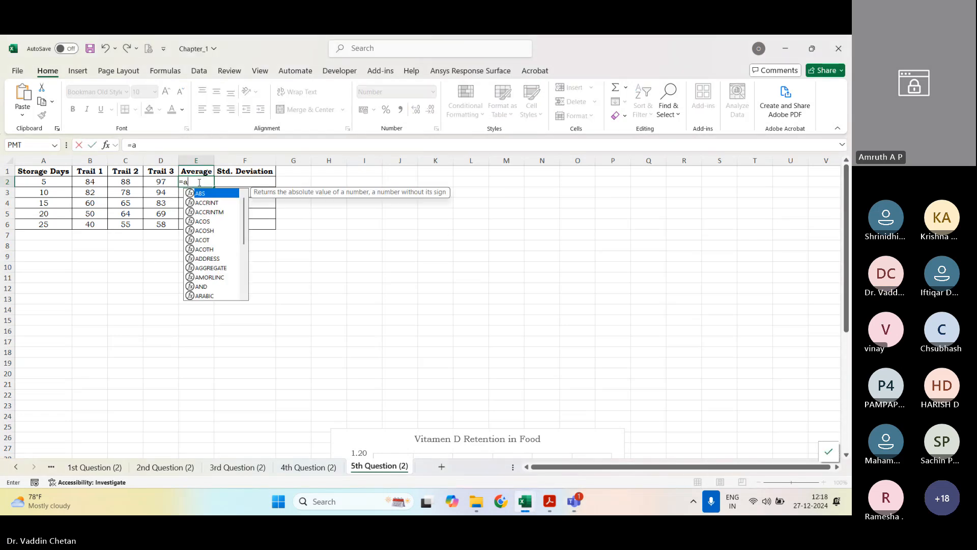
pyautogui.write('verag')
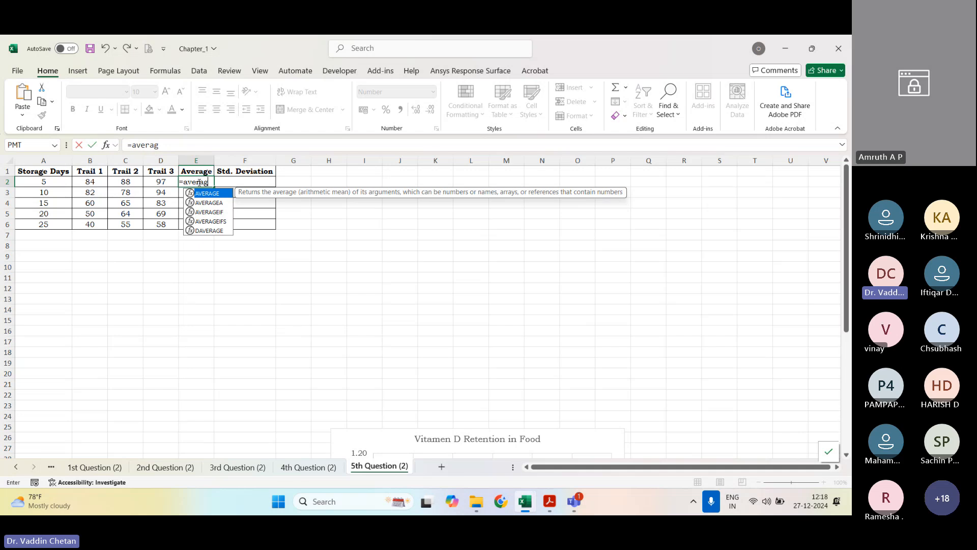
pyautogui.press('Tab')
pyautogui.click(98, 182)
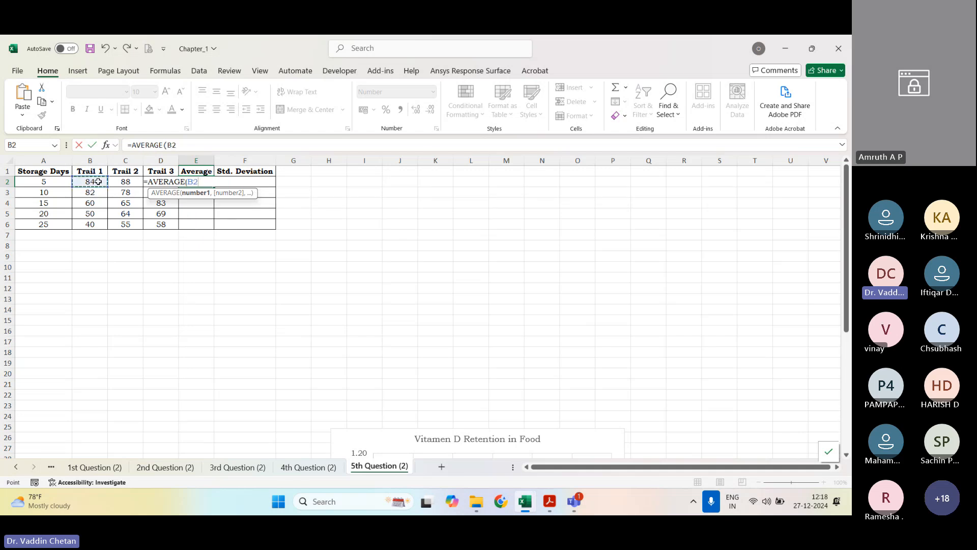
pyautogui.moveTo(98, 181); pyautogui.dragTo(155, 182)
pyautogui.press('Return')
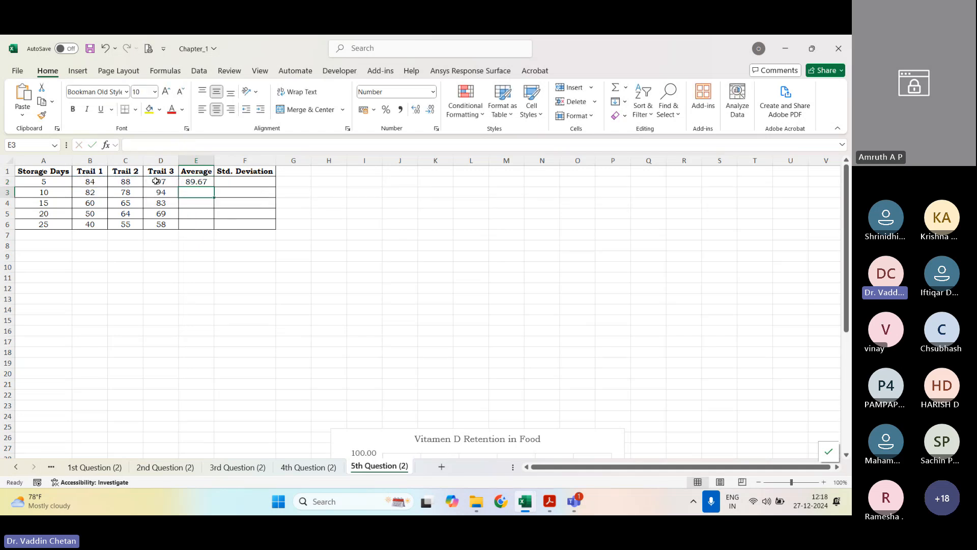
pyautogui.click(193, 181)
pyautogui.doubleClick(213, 187)
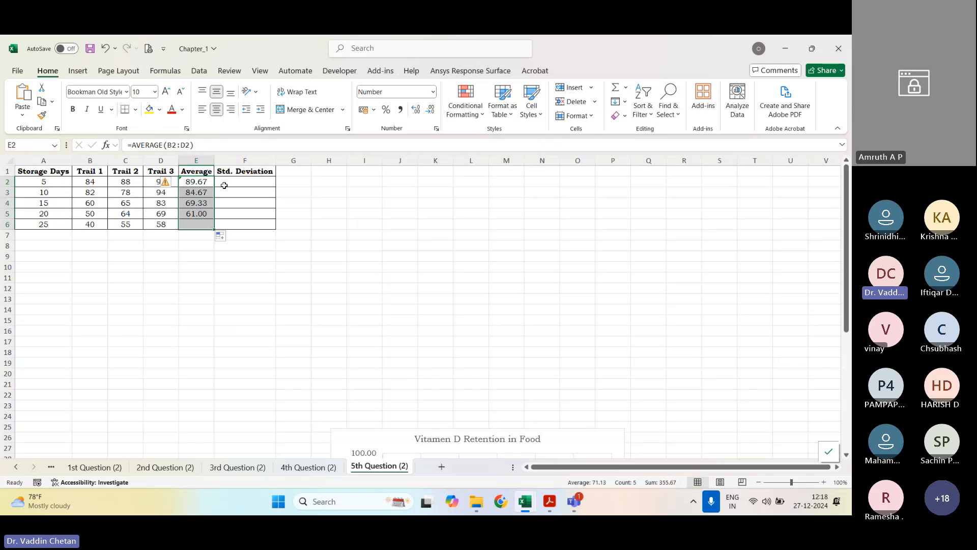
# Step: Enter a population standard deviation formula, STDEV.P, in F2 that refers to the average in E2
pyautogui.click(243, 187)
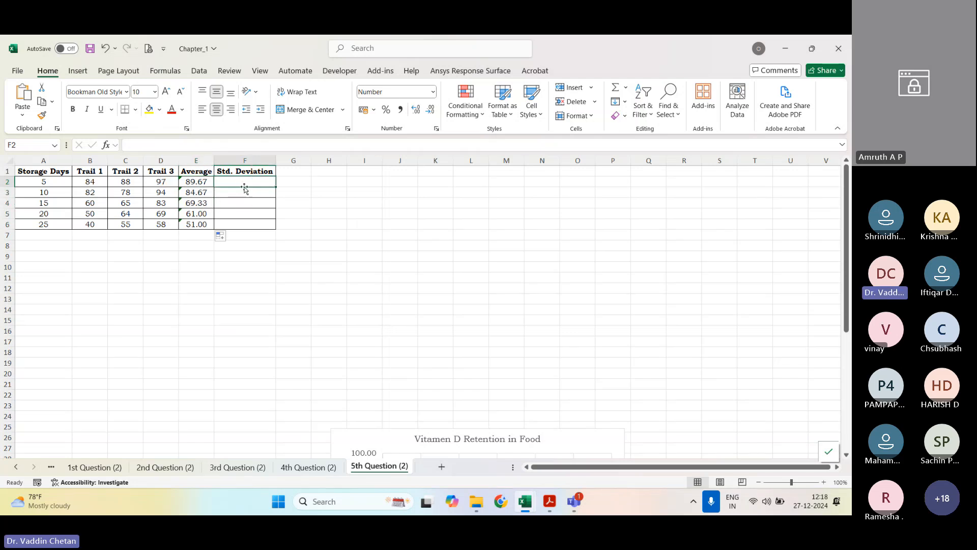
pyautogui.write('==stde')
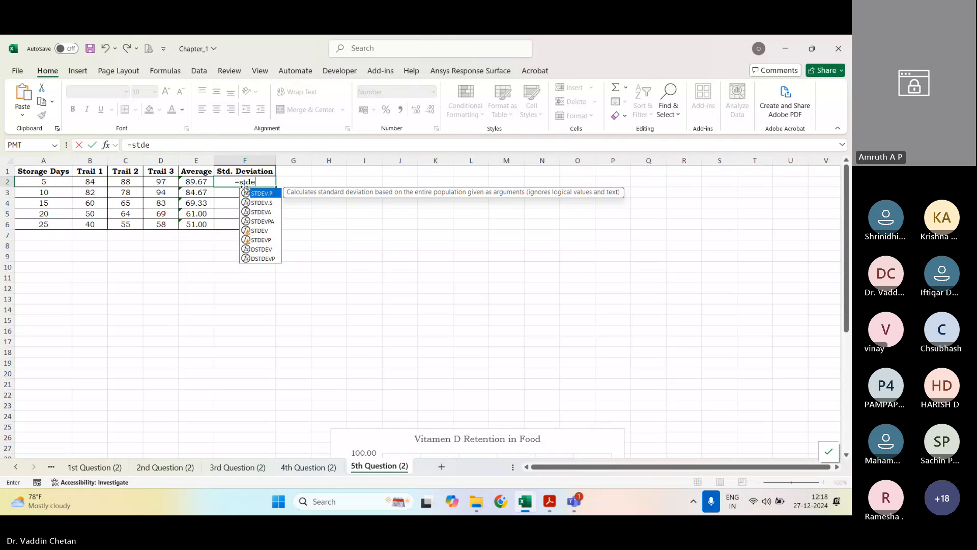
pyautogui.write('v')
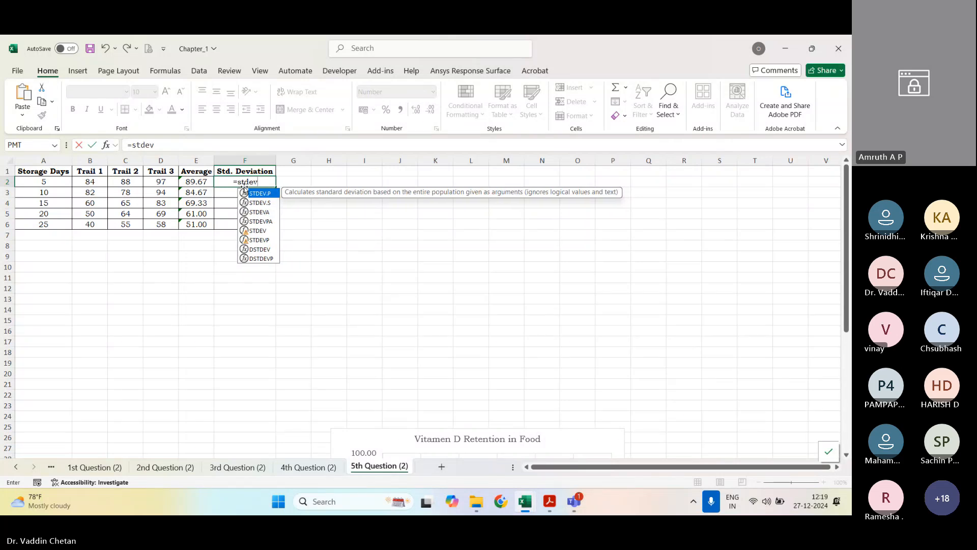
pyautogui.press('Down')
pyautogui.press('Down')
pyautogui.press('Down')
pyautogui.press('Down')
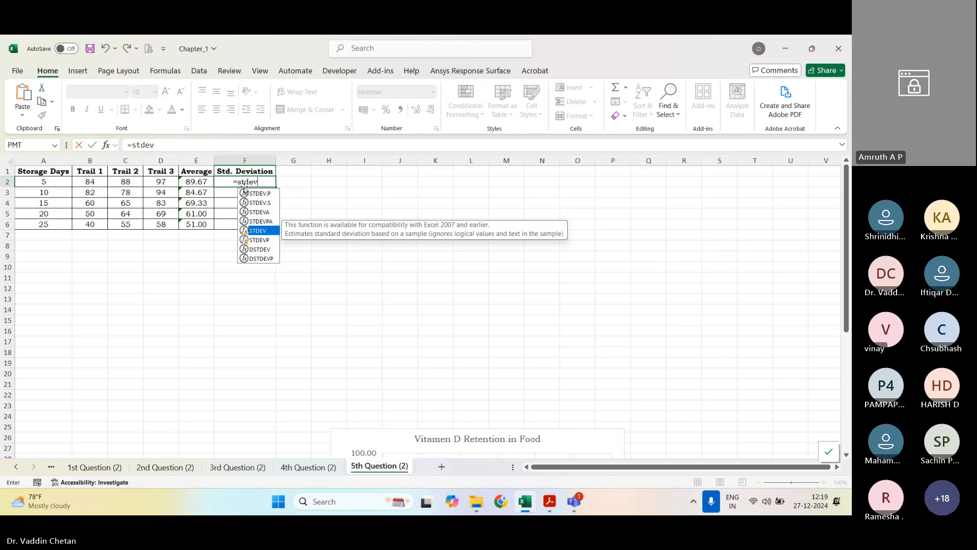
pyautogui.press('Up')
pyautogui.press('Up')
pyautogui.press('Up')
pyautogui.press('Up')
pyautogui.press('Tab')
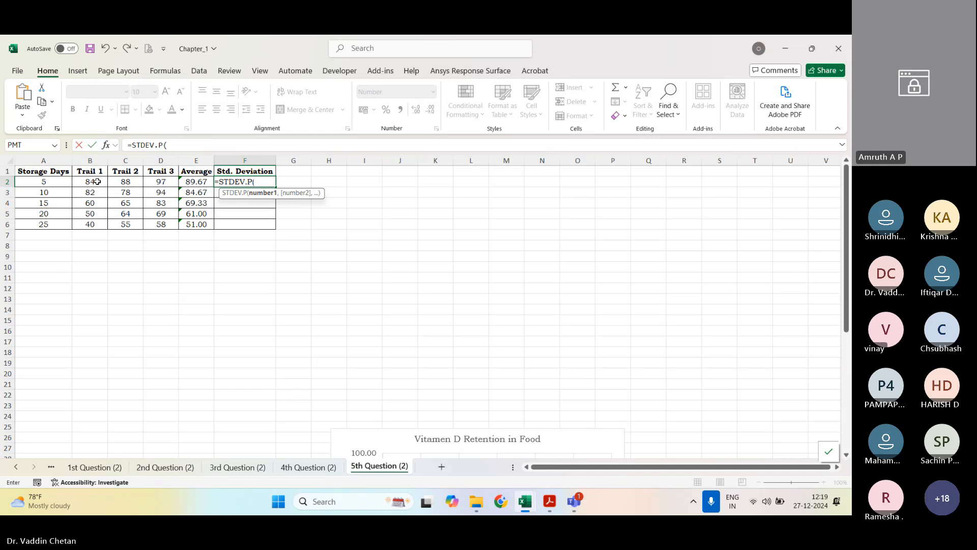
pyautogui.click(200, 180)
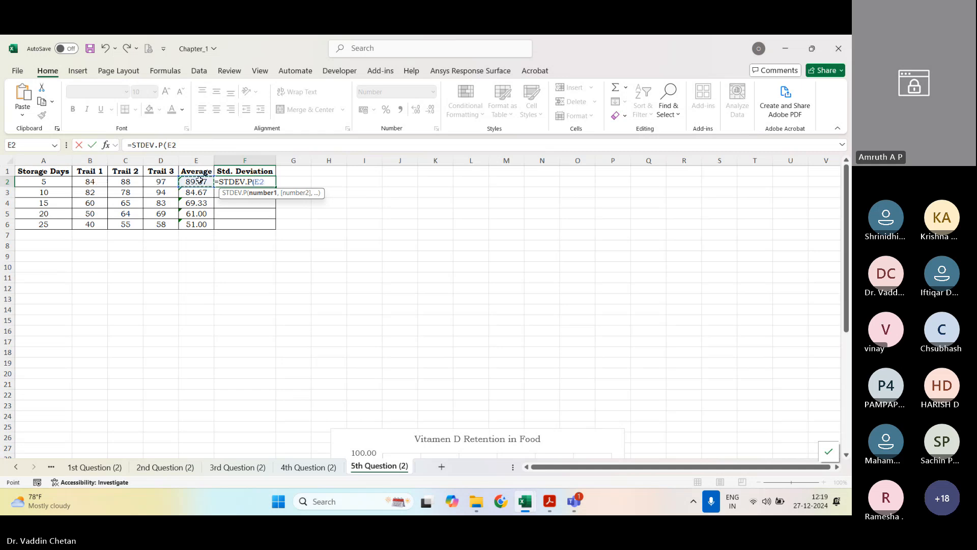
pyautogui.press('Return')
pyautogui.click(251, 182)
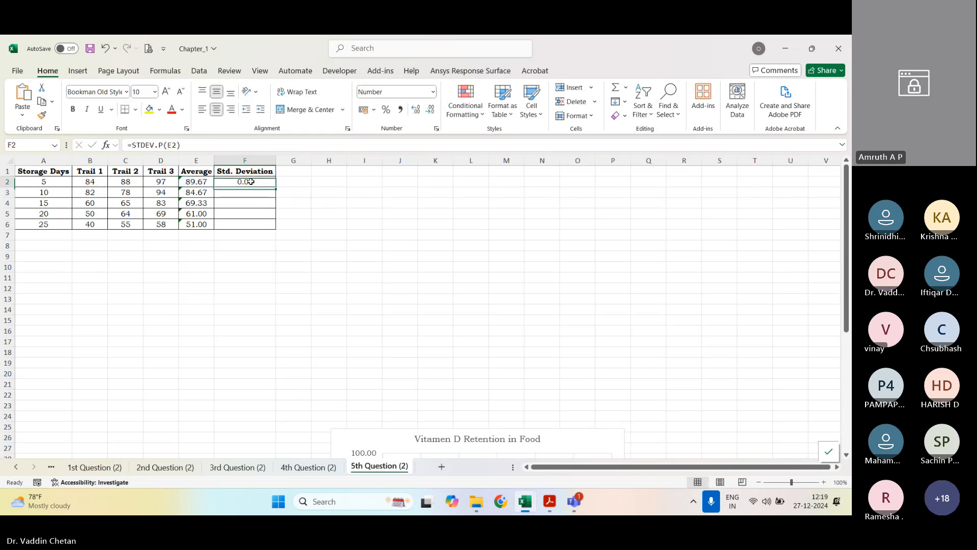
pyautogui.write('=sstde')
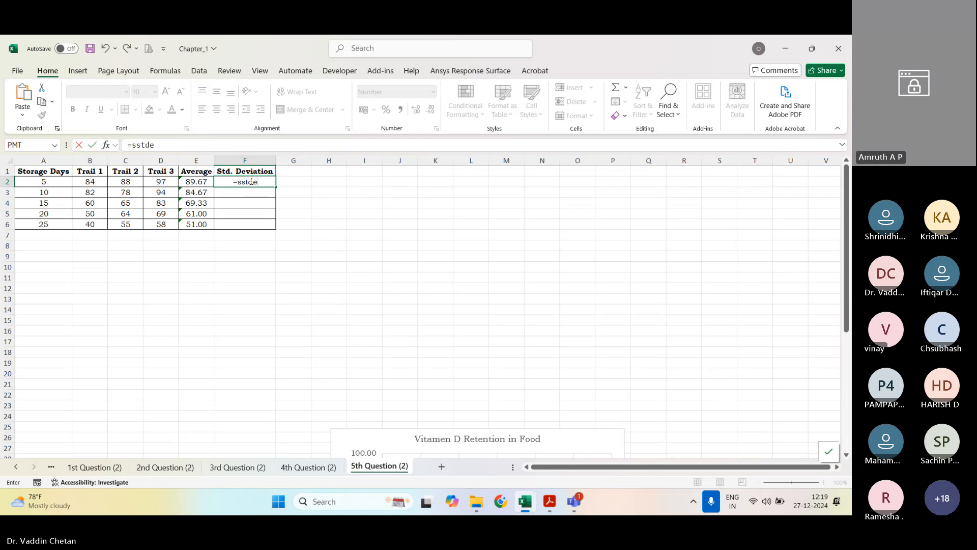
pyautogui.press('BackSpace')
pyautogui.press('BackSpace')
pyautogui.press('BackSpace')
pyautogui.press('BackSpace')
pyautogui.write('td')
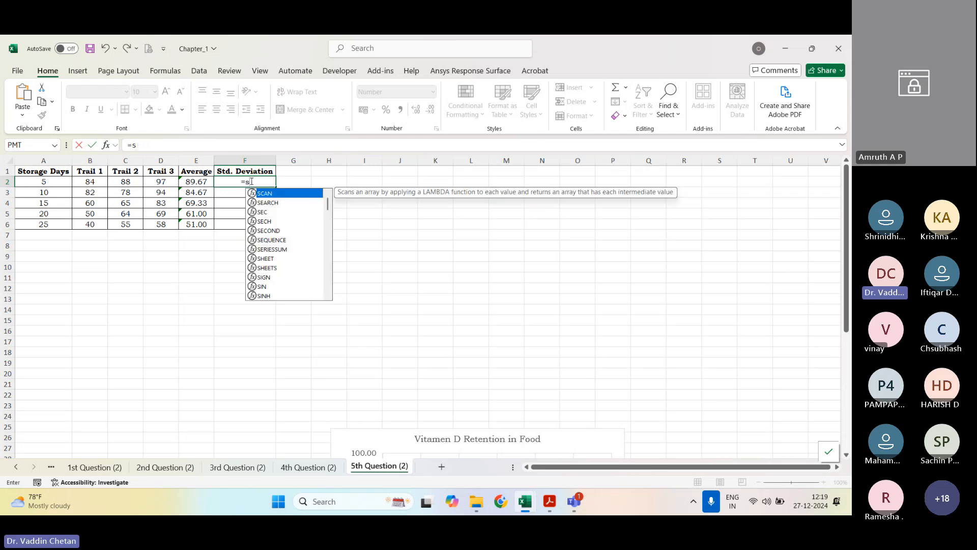
pyautogui.press('Down')
pyautogui.press('Down')
pyautogui.press('Down')
pyautogui.press('Down')
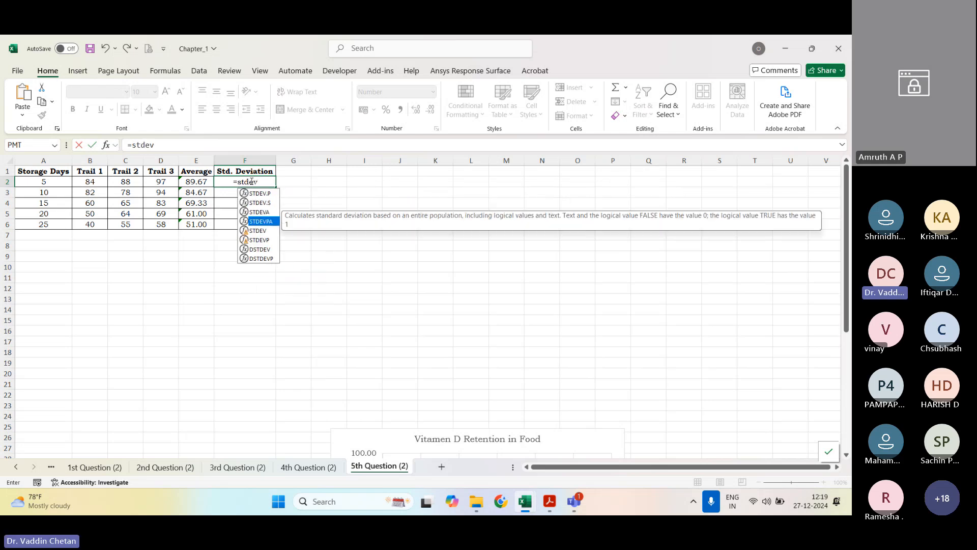
pyautogui.press('Tab')
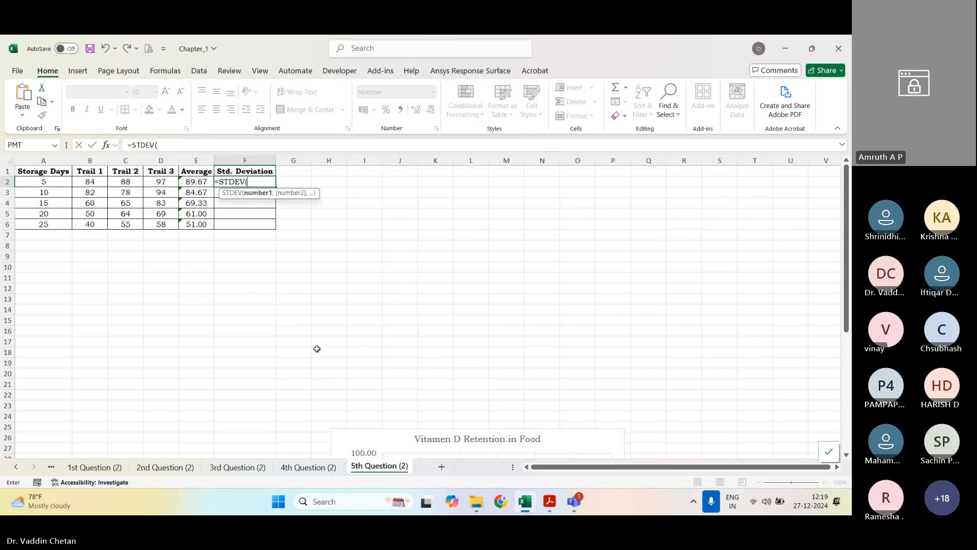
pyautogui.scroll(5, 151, 467)
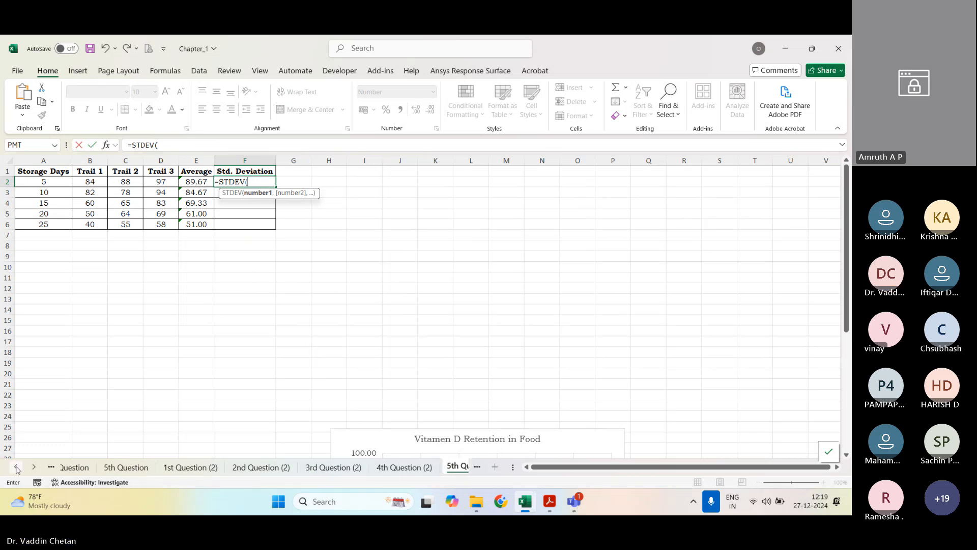
pyautogui.click(152, 467)
pyautogui.click(323, 214)
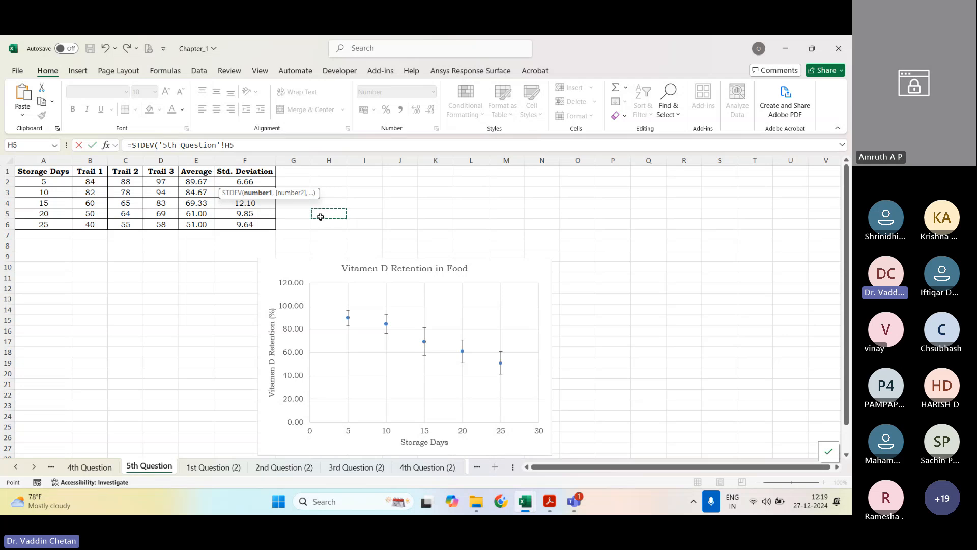
pyautogui.press('Escape')
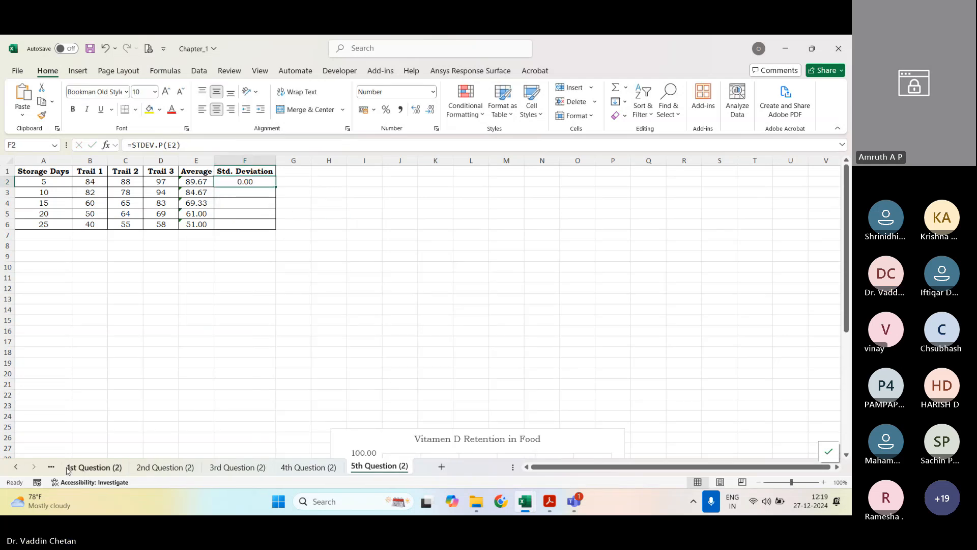
# Step: Check the standard deviation formula in F2 of the 5th Question sheet and return to the 5th Question (2) sheet
pyautogui.scroll(1, 100, 466)
pyautogui.click(100, 467)
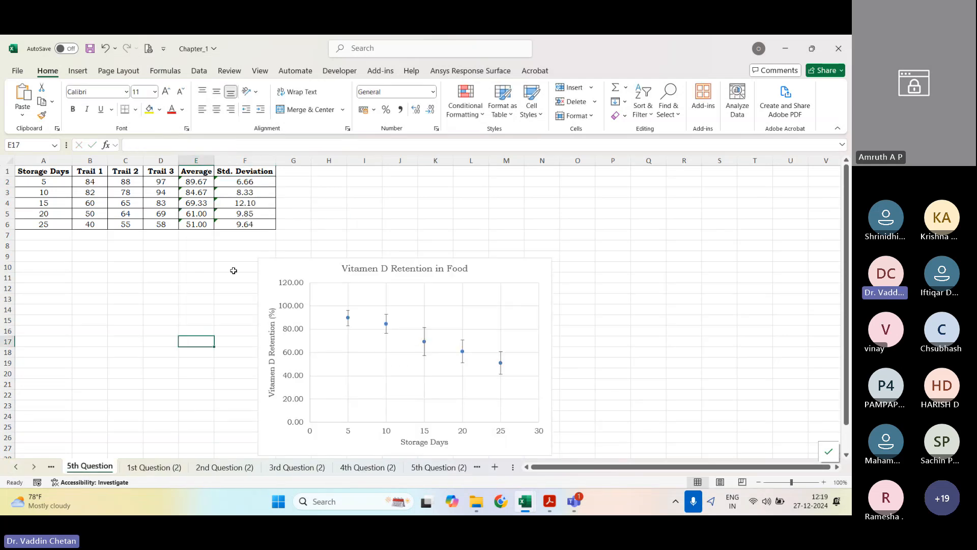
pyautogui.click(245, 182)
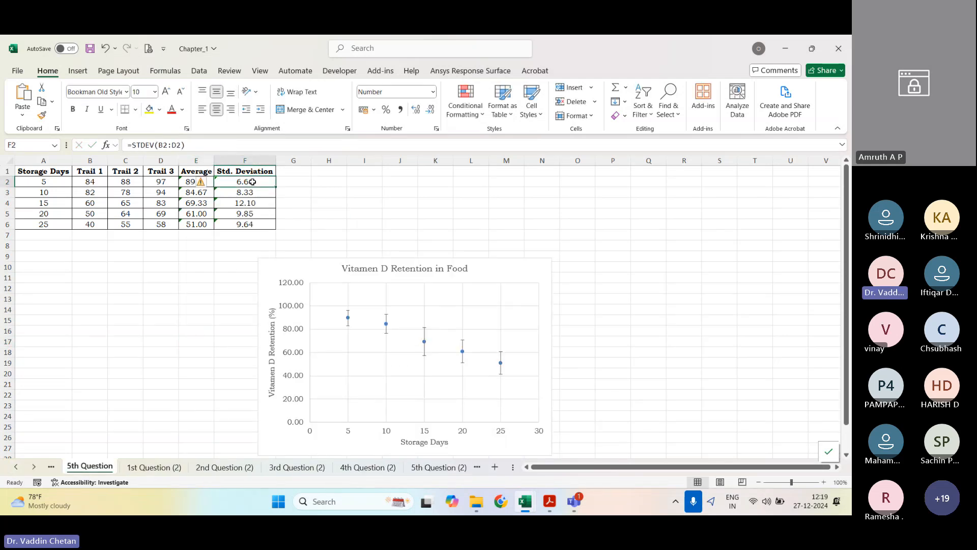
pyautogui.click(186, 145)
pyautogui.press('Escape')
pyautogui.click(438, 466)
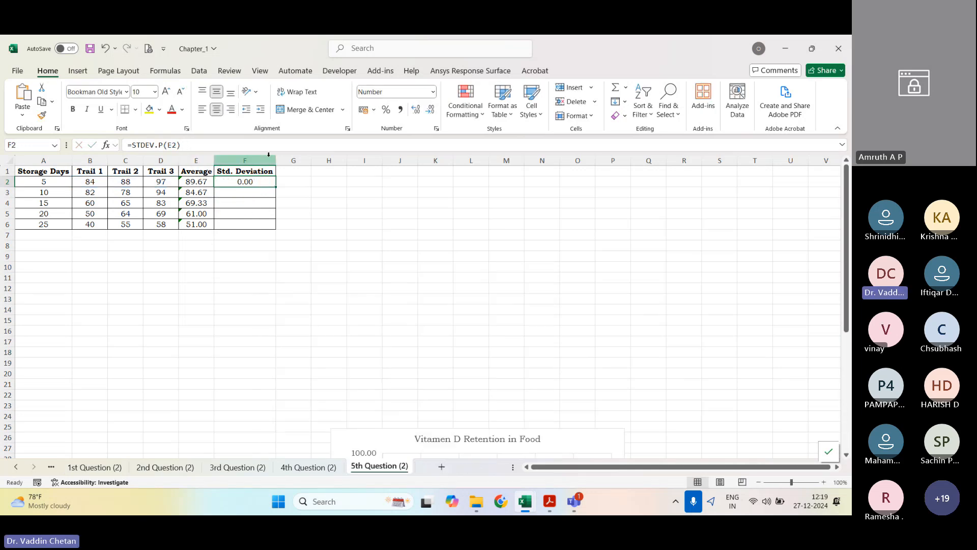
# Step: Replace the formula in F2 with STDEV.P over the three trial values B2:D2
pyautogui.write('=STDEV.P(')
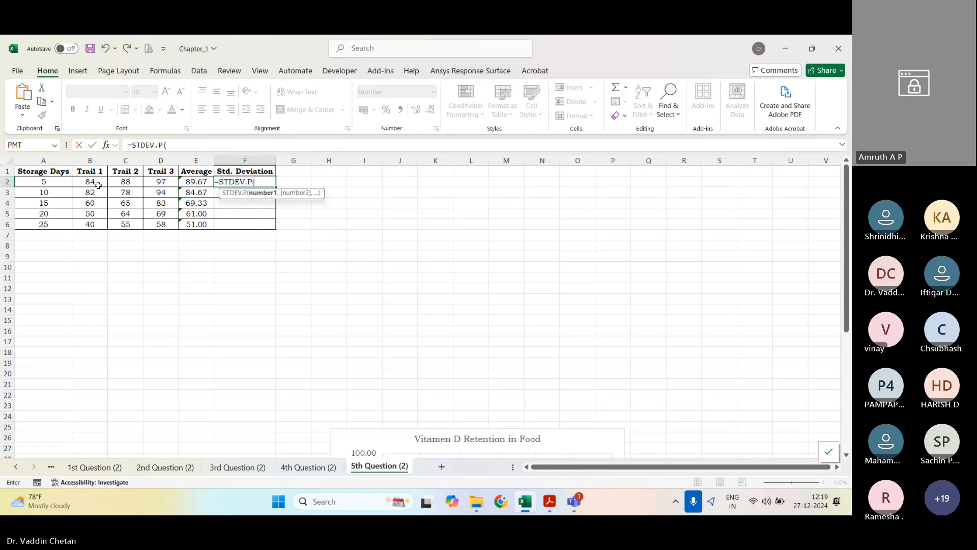
pyautogui.moveTo(95, 185); pyautogui.dragTo(154, 184)
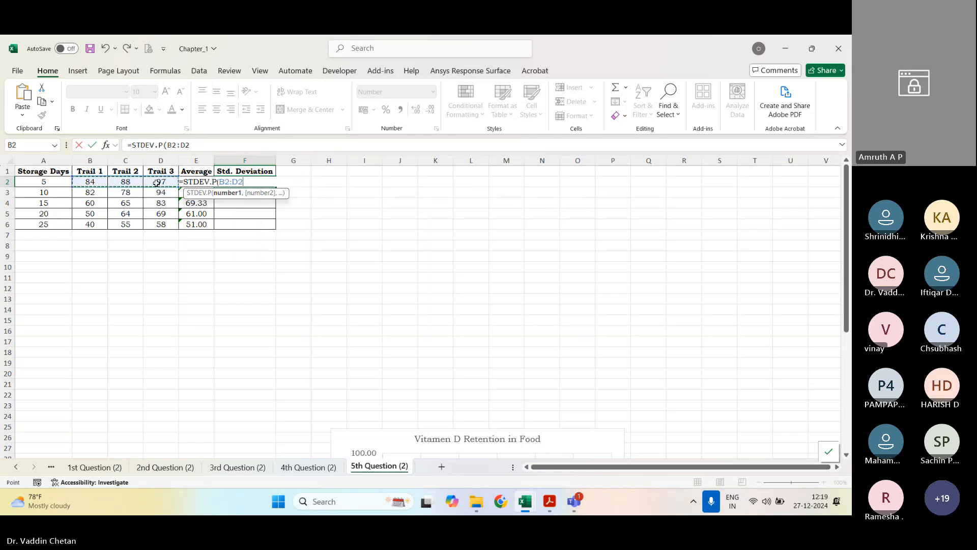
pyautogui.press('Return')
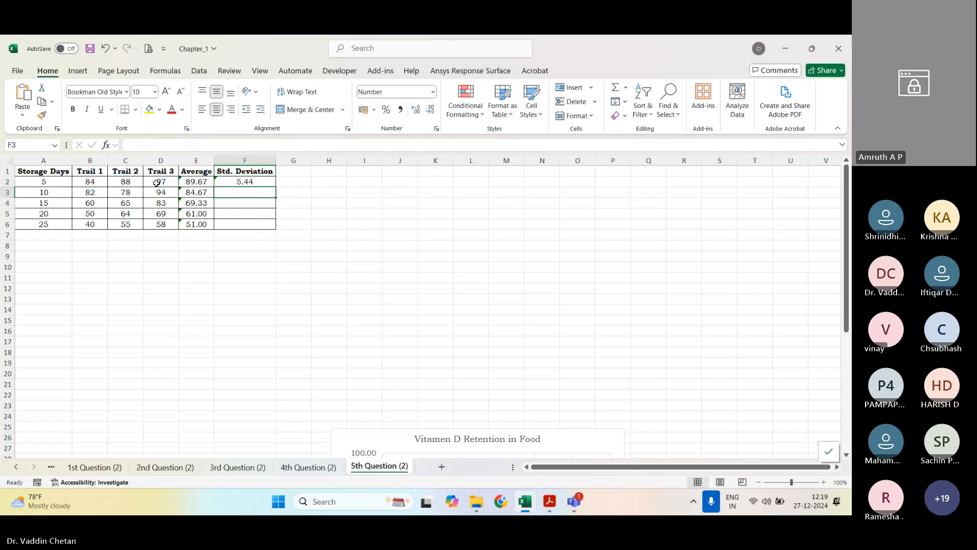
# Step: Calculate the sample standard deviation in F2 with STDEV over B2:D2 and fill the formula down to F6
pyautogui.click(236, 184)
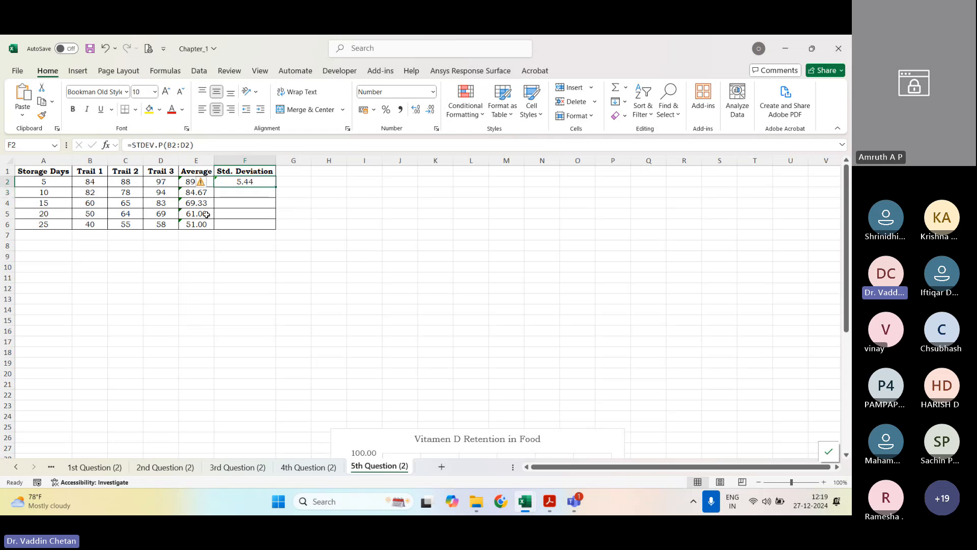
pyautogui.write('=stdev')
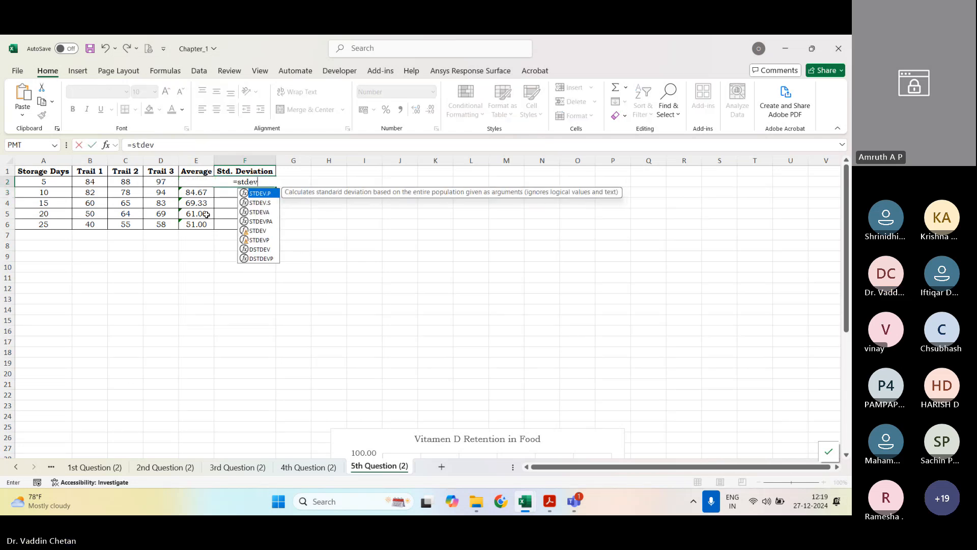
pyautogui.press('Down')
pyautogui.press('Down')
pyautogui.press('Down')
pyautogui.press('Down')
pyautogui.press('Tab')
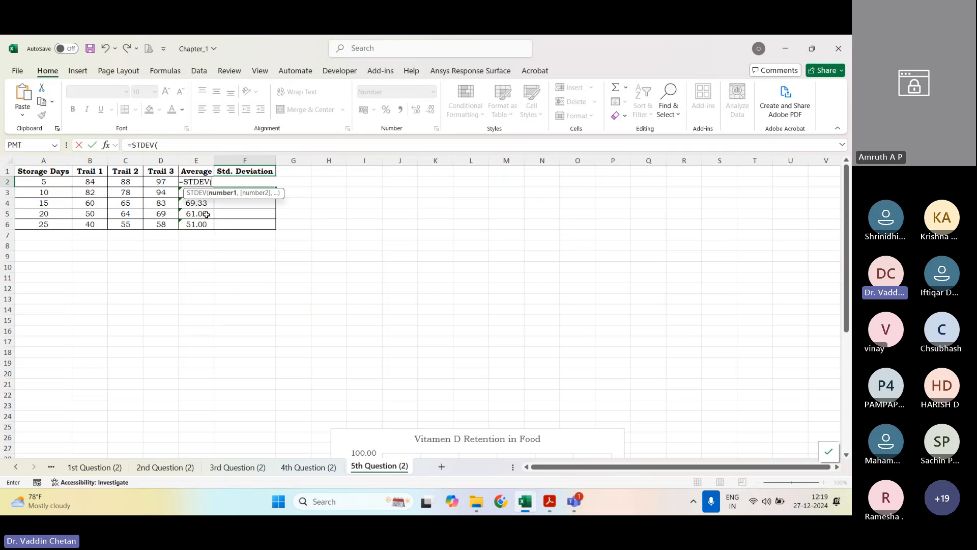
pyautogui.moveTo(91, 181); pyautogui.dragTo(156, 181)
pyautogui.press('Return')
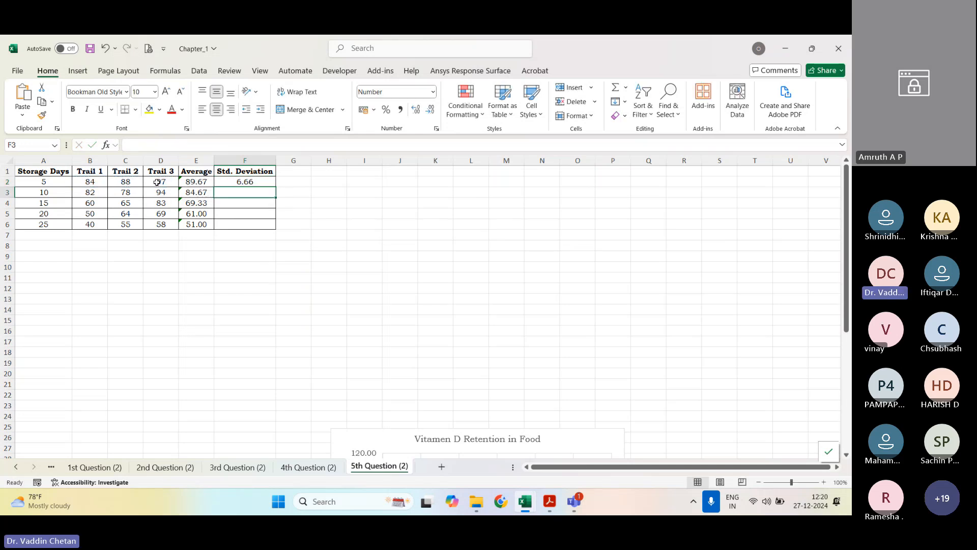
pyautogui.click(246, 183)
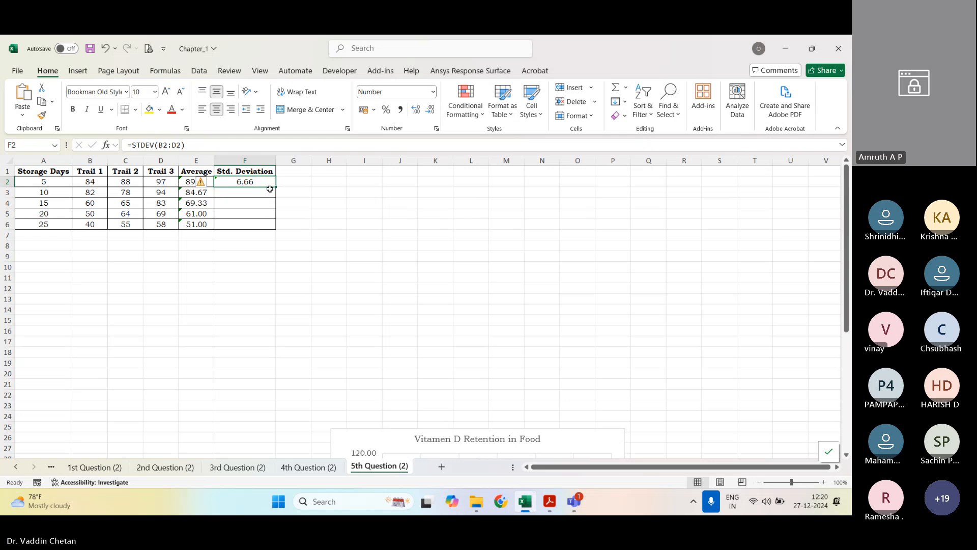
pyautogui.doubleClick(275, 187)
pyautogui.click(330, 221)
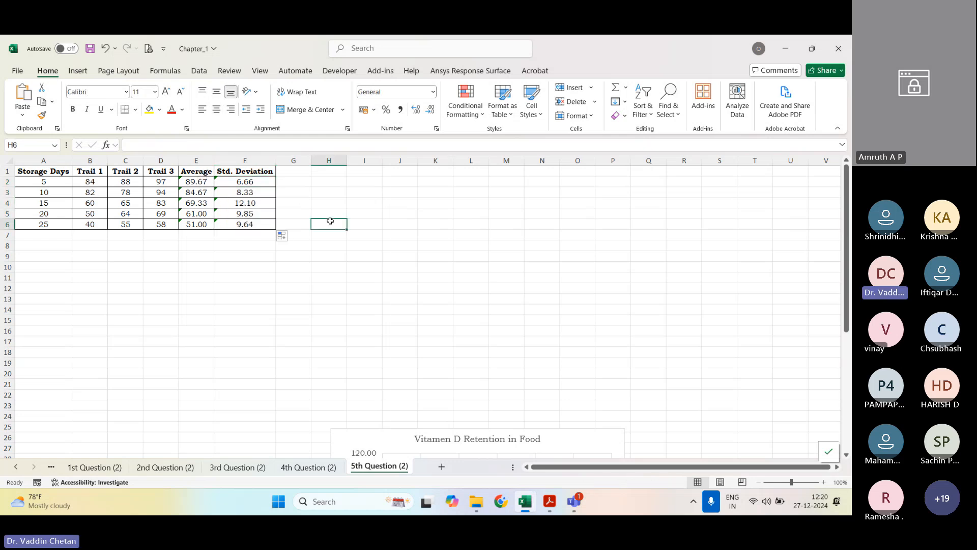
pyautogui.click(298, 190)
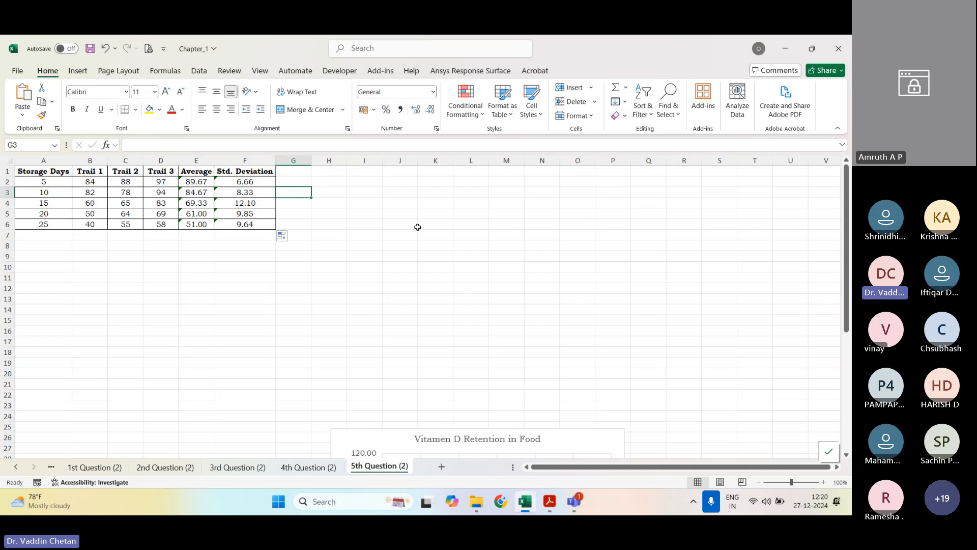
# Step: Bring the existing Vitamin D retention chart up into view to examine its error bars and return it below the data
pyautogui.click(431, 240)
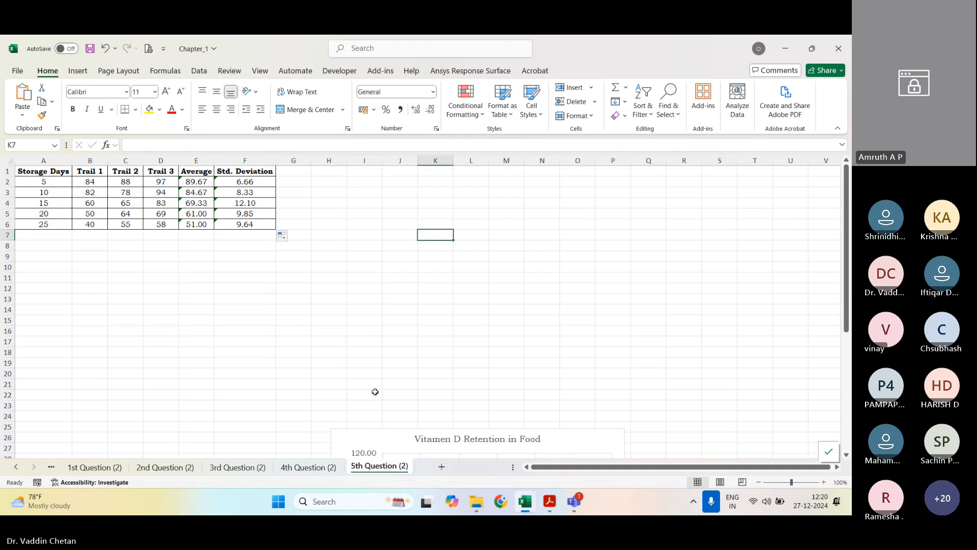
pyautogui.moveTo(393, 439); pyautogui.dragTo(521, 262)
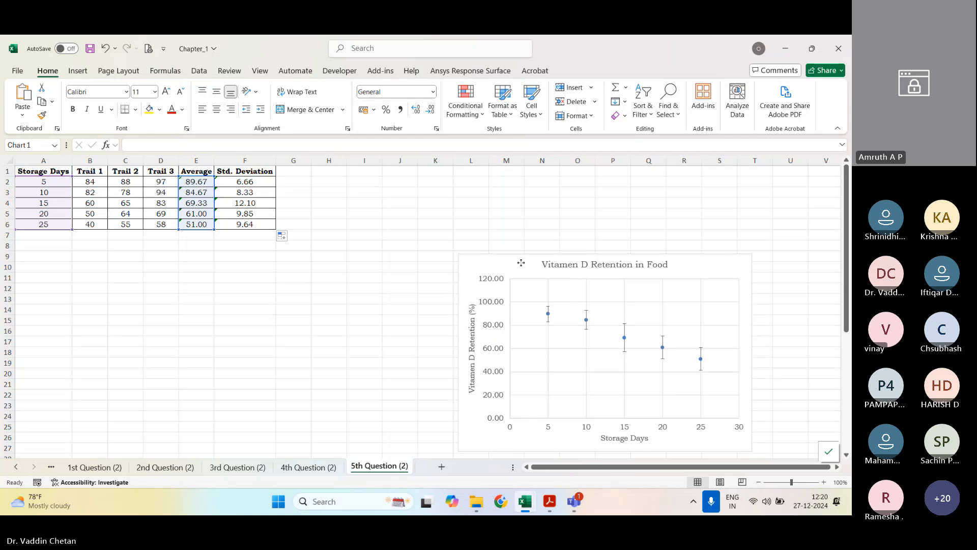
pyautogui.moveTo(520, 263); pyautogui.dragTo(429, 434)
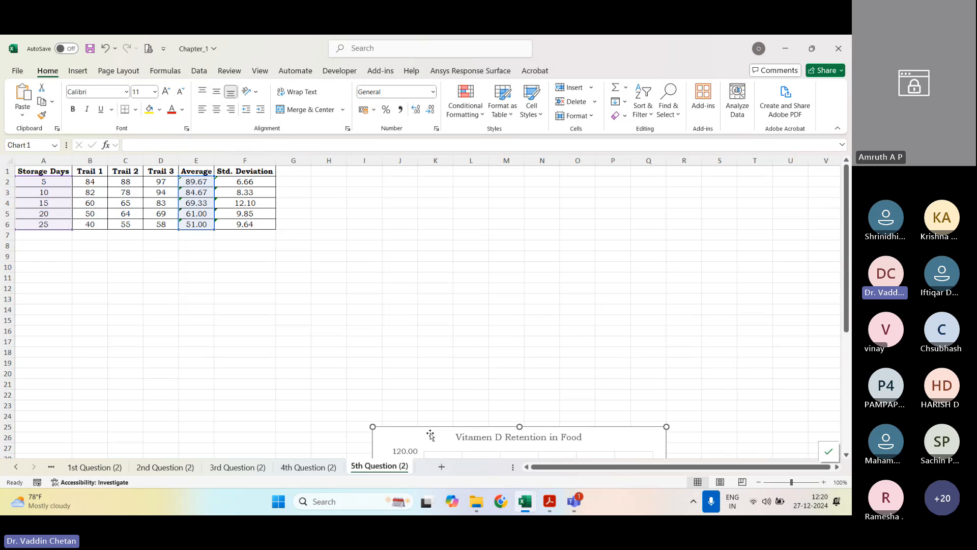
# Step: Insert a blank markers-only scatter chart in the empty area beside the data table
pyautogui.click(399, 277)
pyautogui.click(77, 70)
pyautogui.click(389, 115)
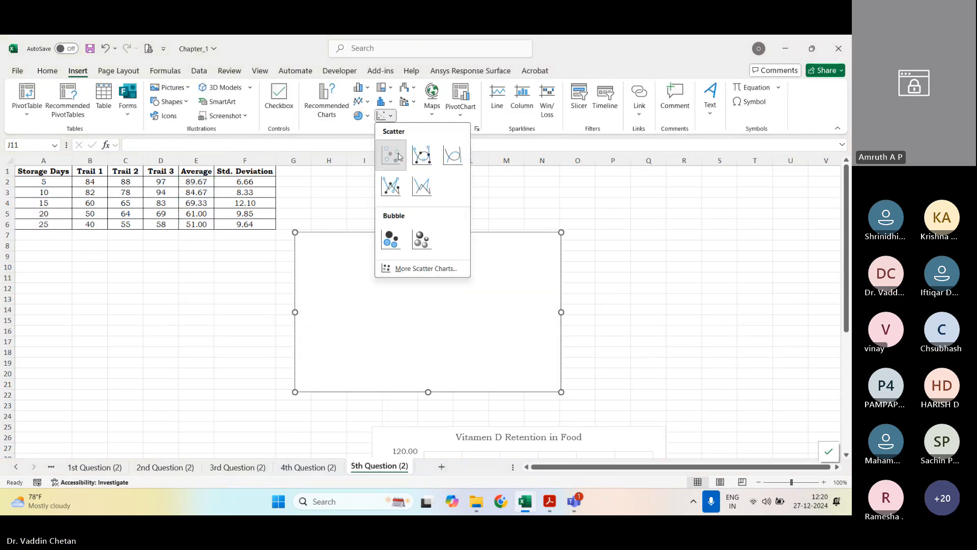
pyautogui.click(392, 155)
# Step: Add a data series to the blank scatter chart and name it "Variation of %D Retention of Vitamen D"
pyautogui.rightClick(445, 303)
pyautogui.click(481, 310)
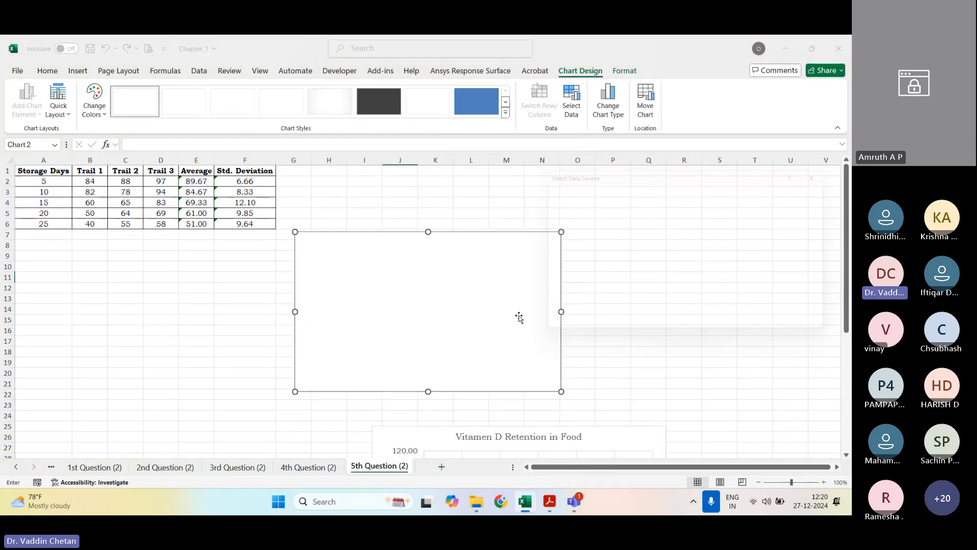
pyautogui.click(558, 249)
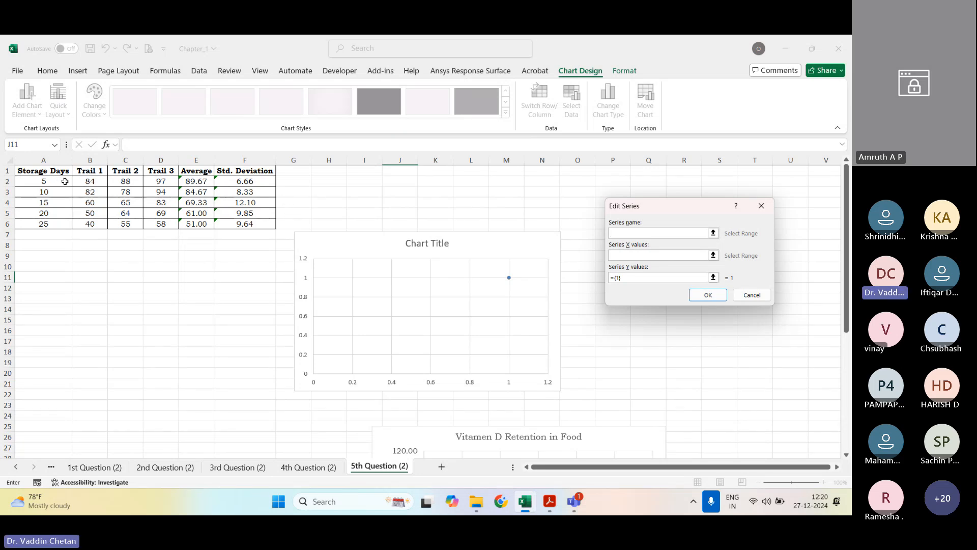
pyautogui.write('Variation of')
pyautogui.write(' %D')
pyautogui.press('BackSpace')
pyautogui.press('BackSpace')
pyautogui.write('Vi')
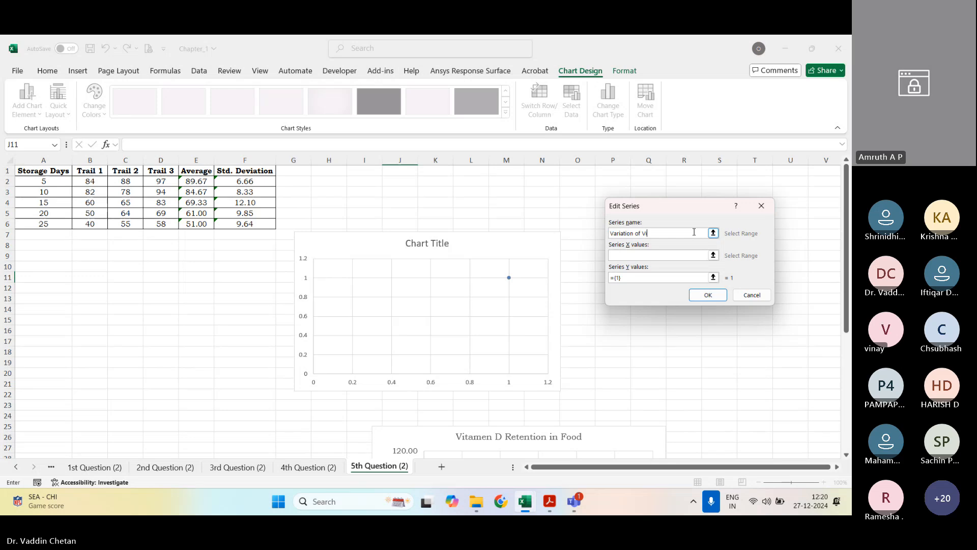
pyautogui.press('BackSpace')
pyautogui.press('BackSpace')
pyautogui.write('%')
pyautogui.hotkey('shift', 'space')
pyautogui.write('Red')
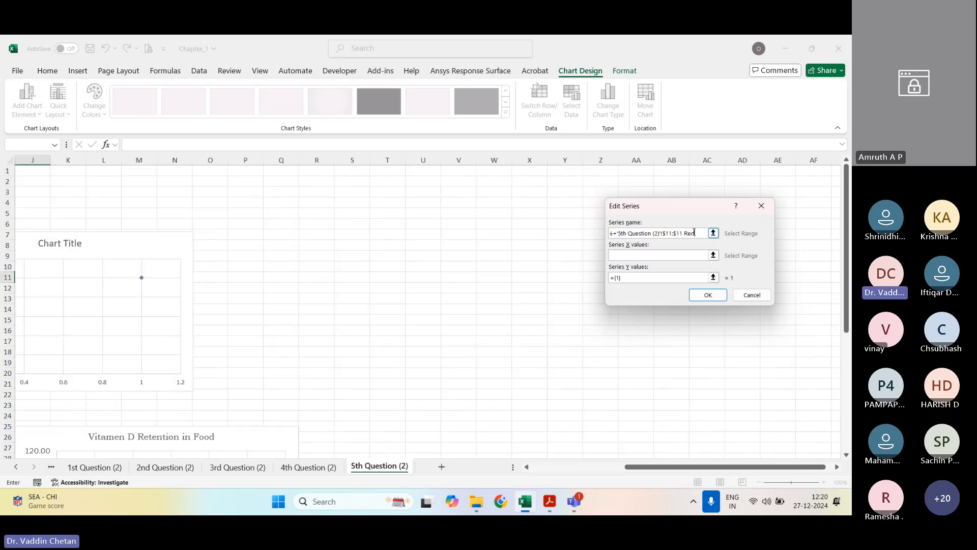
pyautogui.press('BackSpace')
pyautogui.press('BackSpace')
pyautogui.press('BackSpace')
pyautogui.press('BackSpace')
pyautogui.press('BackSpace')
pyautogui.press('BackSpace')
pyautogui.press('BackSpace')
pyautogui.press('BackSpace')
pyautogui.press('BackSpace')
pyautogui.press('BackSpace')
pyautogui.press('BackSpace')
pyautogui.press('BackSpace')
pyautogui.press('BackSpace')
pyautogui.press('BackSpace')
pyautogui.press('BackSpace')
pyautogui.press('BackSpace')
pyautogui.press('BackSpace')
pyautogui.press('BackSpace')
pyautogui.press('BackSpace')
pyautogui.press('BackSpace')
pyautogui.press('BackSpace')
pyautogui.press('BackSpace')
pyautogui.write('n oVD')
pyautogui.hotkey('shift', 'space')
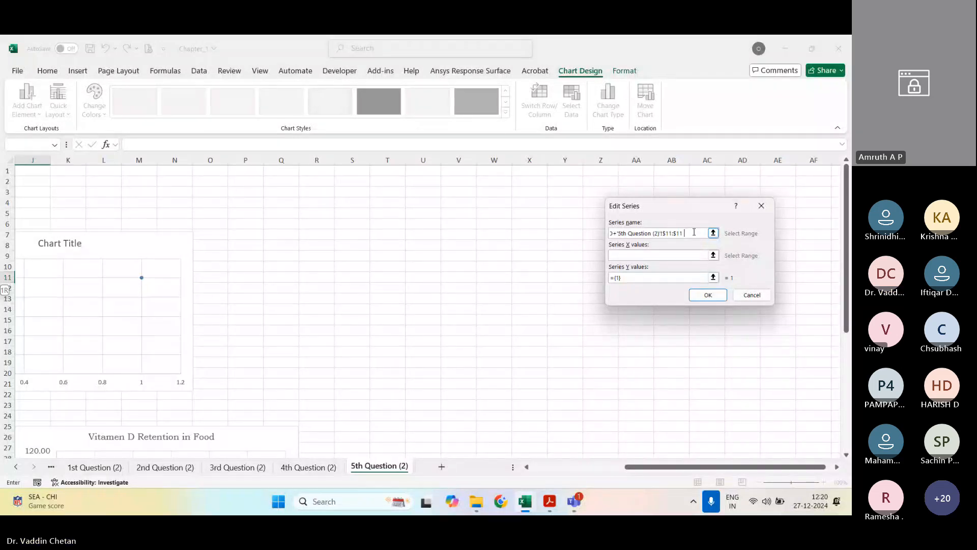
pyautogui.write('R')
pyautogui.press('BackSpace')
pyautogui.press('BackSpace')
pyautogui.press('BackSpace')
pyautogui.press('BackSpace')
pyautogui.press('BackSpace')
pyautogui.press('BackSpace')
pyautogui.press('BackSpace')
pyautogui.press('BackSpace')
pyautogui.press('BackSpace')
pyautogui.press('BackSpace')
pyautogui.press('BackSpace')
pyautogui.press('BackSpace')
pyautogui.press('BackSpace')
pyautogui.press('BackSpace')
pyautogui.press('BackSpace')
pyautogui.press('BackSpace')
pyautogui.press('BackSpace')
pyautogui.press('BackSpace')
pyautogui.press('BackSpace')
pyautogui.press('BackSpace')
pyautogui.write('Ret')
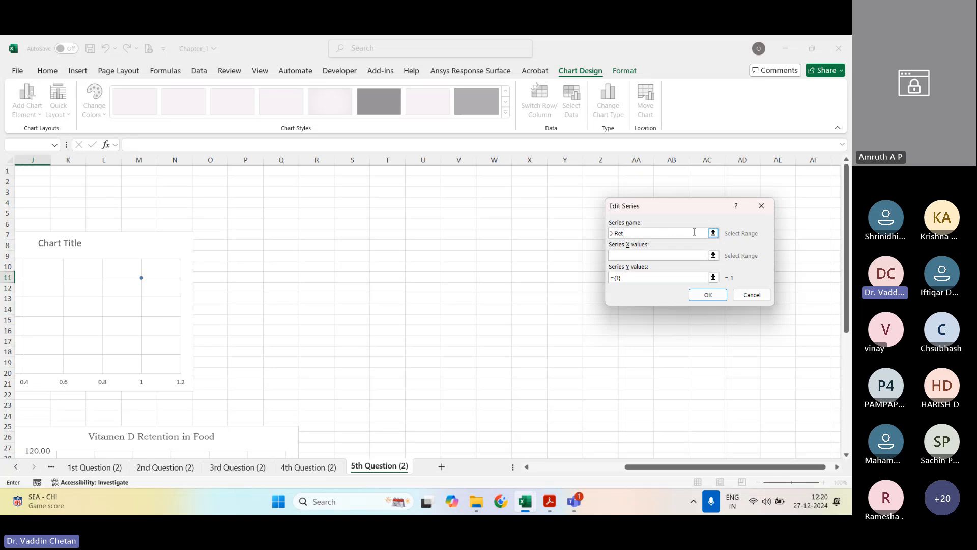
pyautogui.write('ention of Vitamen D')
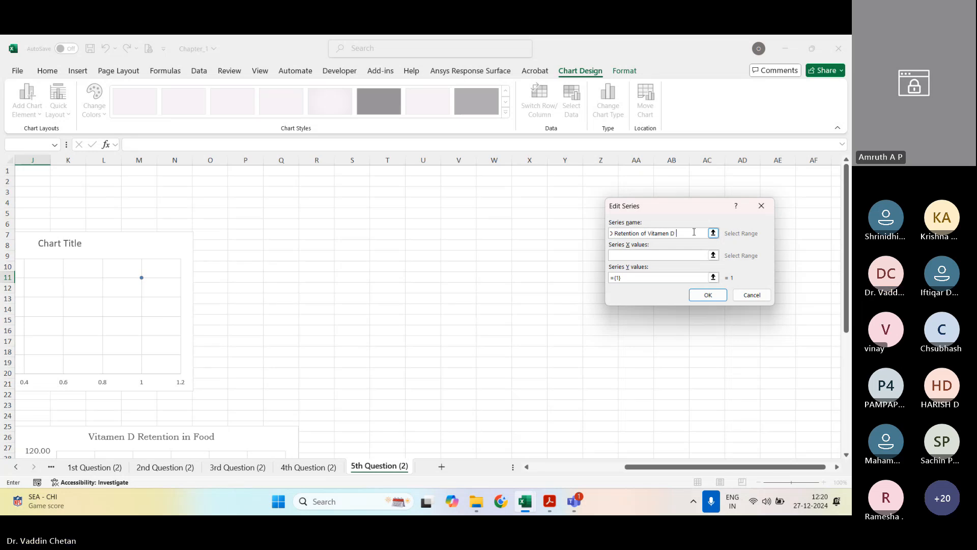
pyautogui.press('Tab')
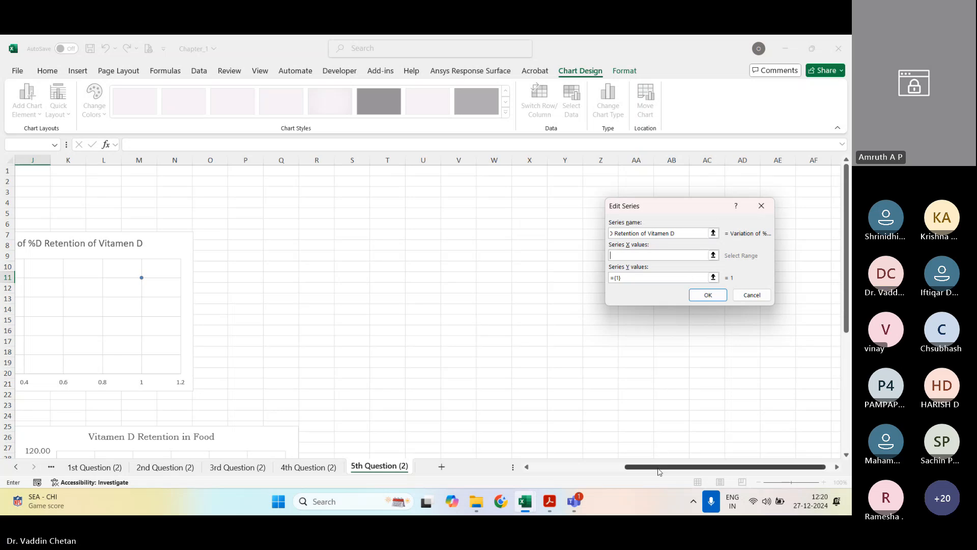
# Step: Set the series X values to the storage days A2:A6 and Y values to the averages E2:E6, and accept the data source
pyautogui.moveTo(659, 472); pyautogui.dragTo(564, 472)
pyautogui.moveTo(46, 181); pyautogui.dragTo(41, 224)
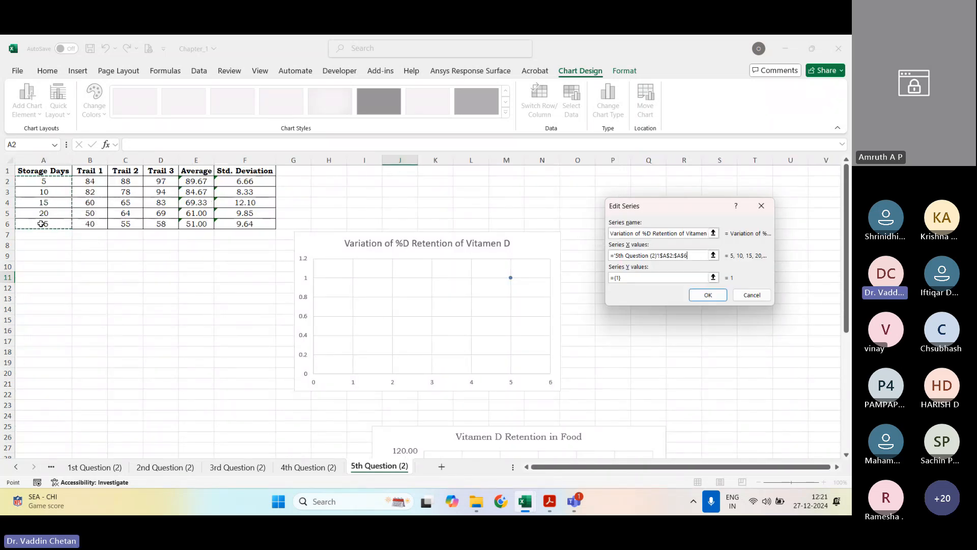
pyautogui.click(713, 277)
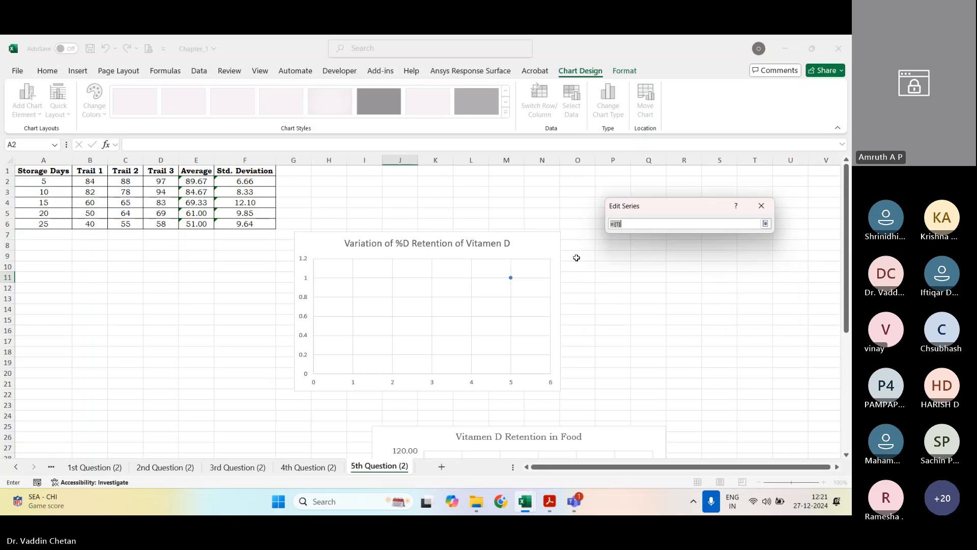
pyautogui.click(765, 223)
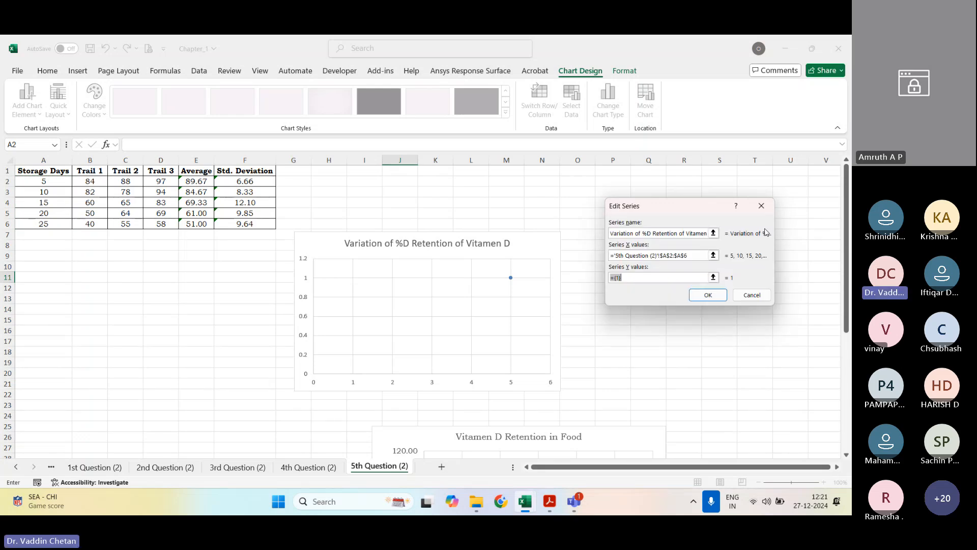
pyautogui.click(713, 277)
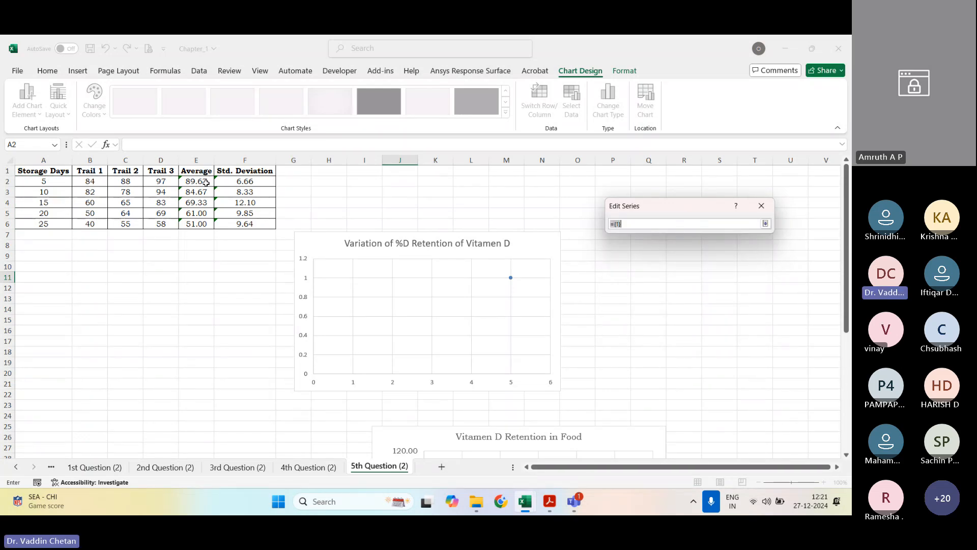
pyautogui.moveTo(206, 182); pyautogui.dragTo(199, 223)
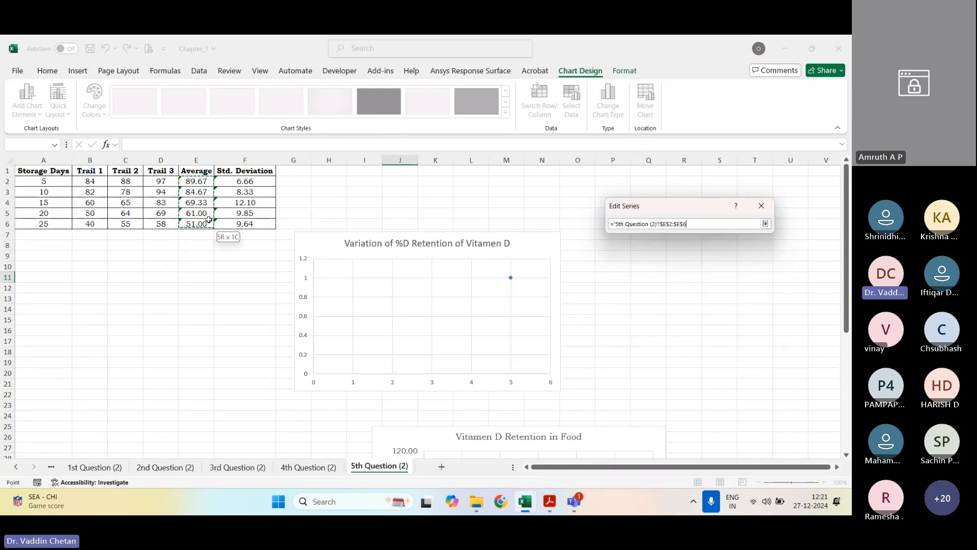
pyautogui.click(765, 224)
pyautogui.click(706, 292)
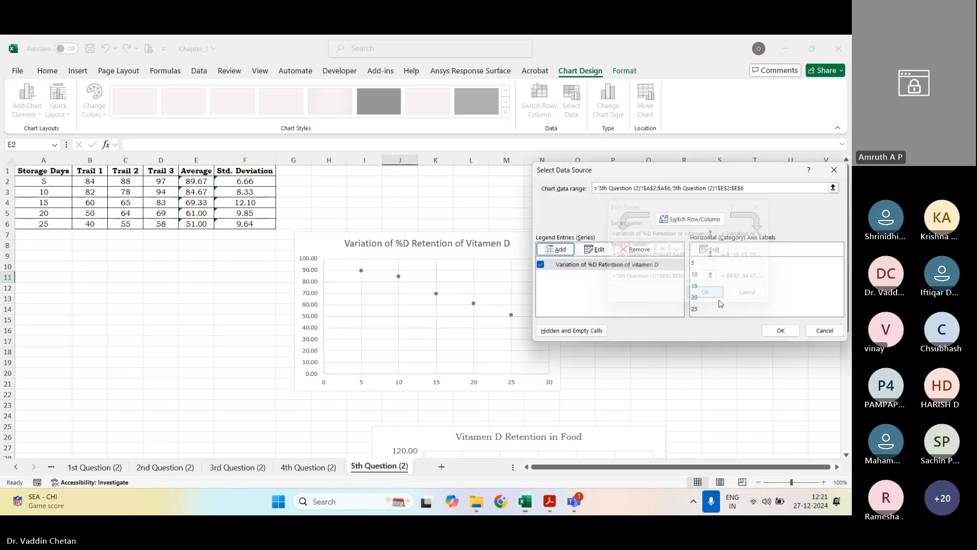
pyautogui.click(778, 331)
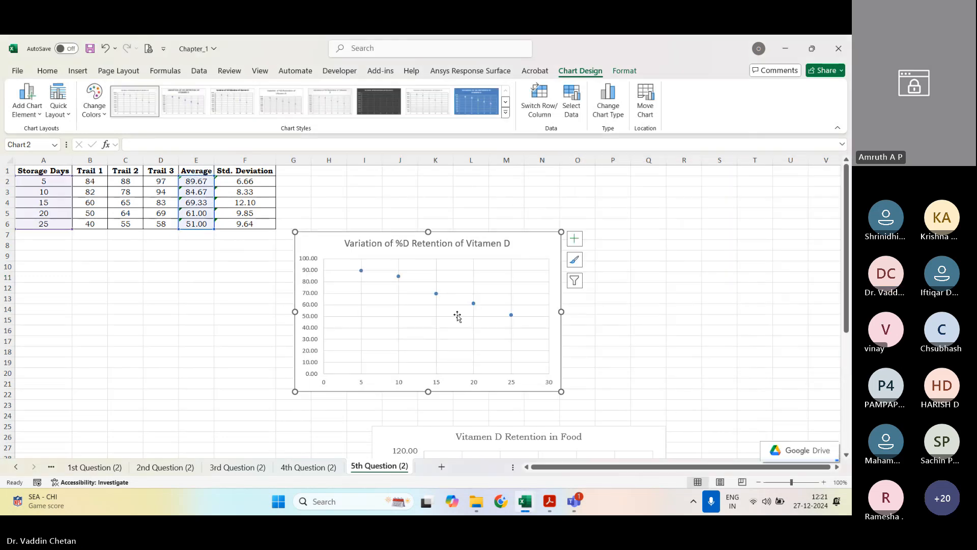
# Step: Add axis titles to the new scatter chart, trying out a legend and removing it again
pyautogui.click(574, 238)
pyautogui.click(623, 264)
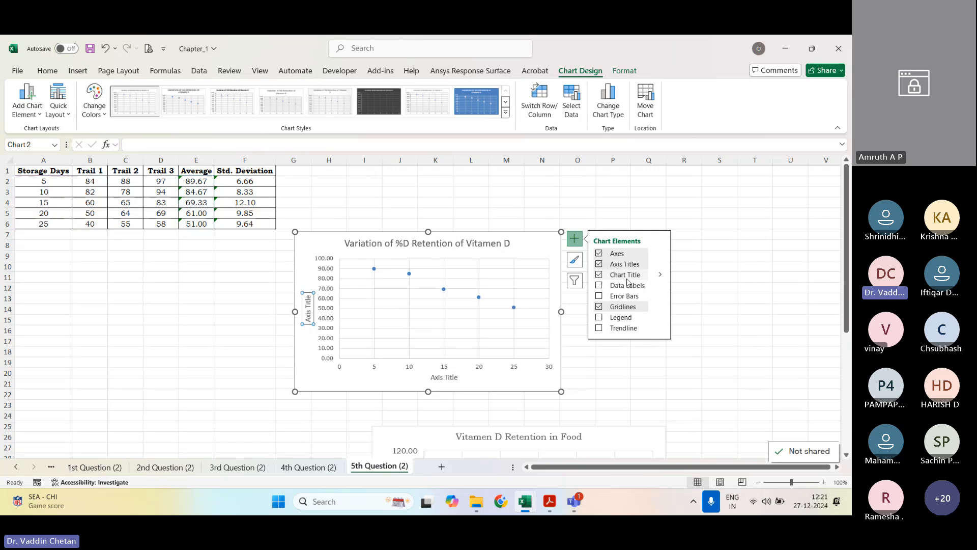
pyautogui.click(629, 319)
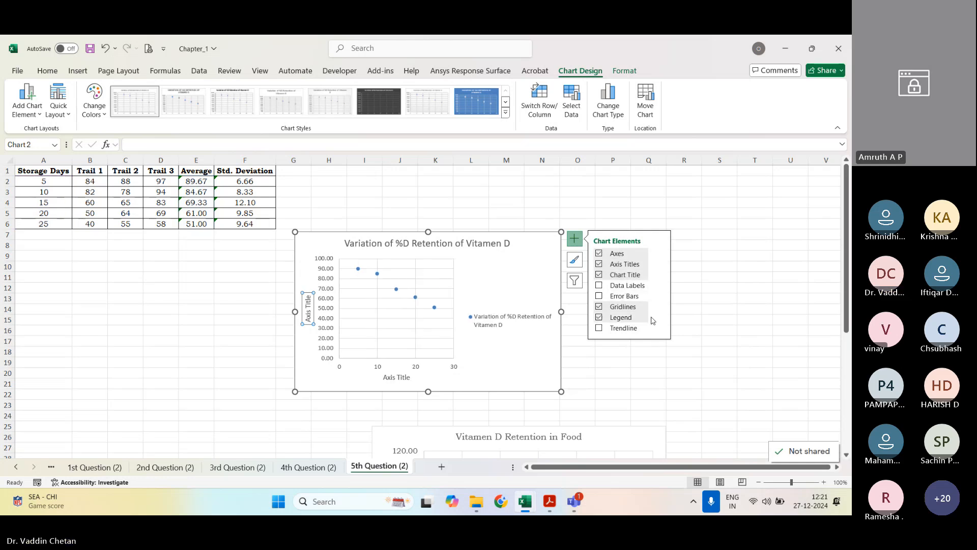
pyautogui.click(621, 319)
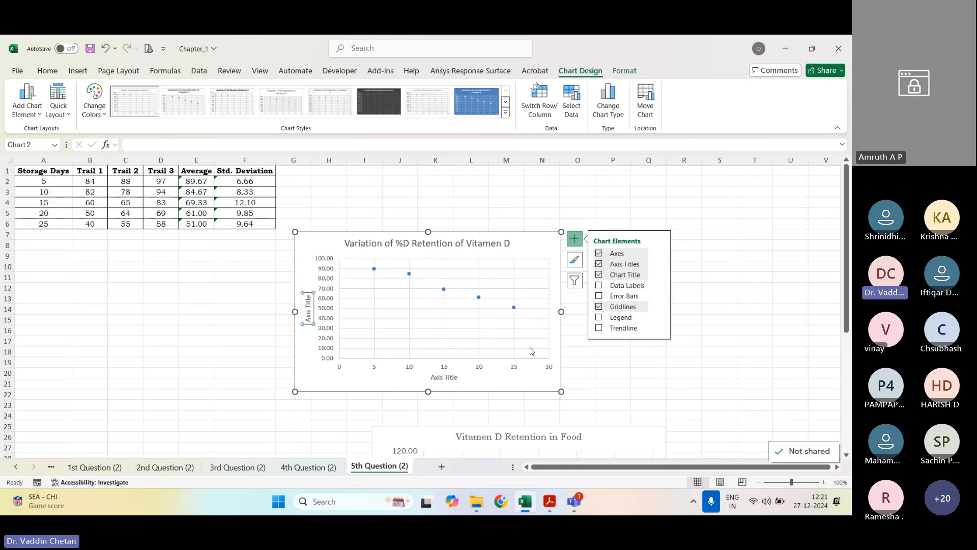
# Step: Change the horizontal axis title of the new chart to "Storage Days"
pyautogui.click(444, 378)
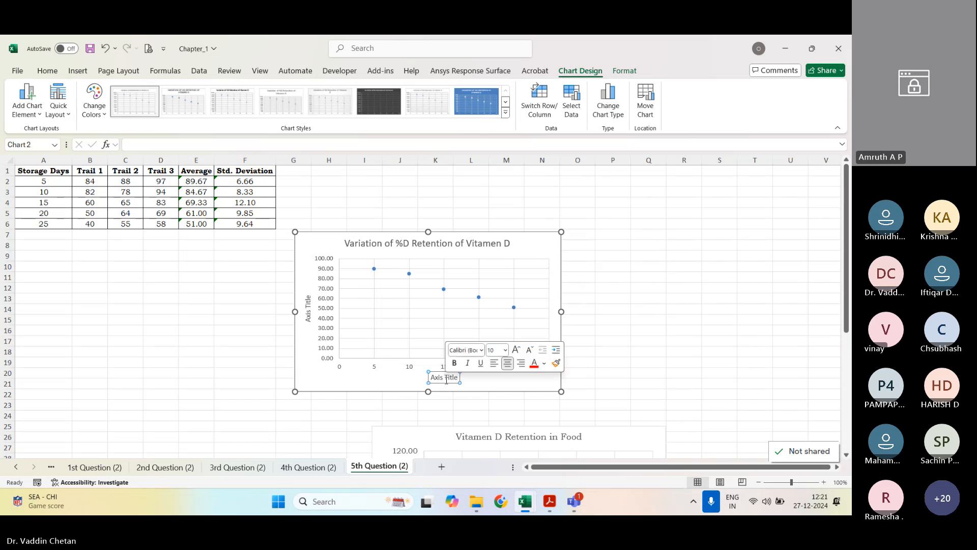
pyautogui.doubleClick(447, 380)
pyautogui.press('BackSpace')
pyautogui.press('BackSpace')
pyautogui.press('BackSpace')
pyautogui.press('BackSpace')
pyautogui.press('BackSpace')
pyautogui.press('BackSpace')
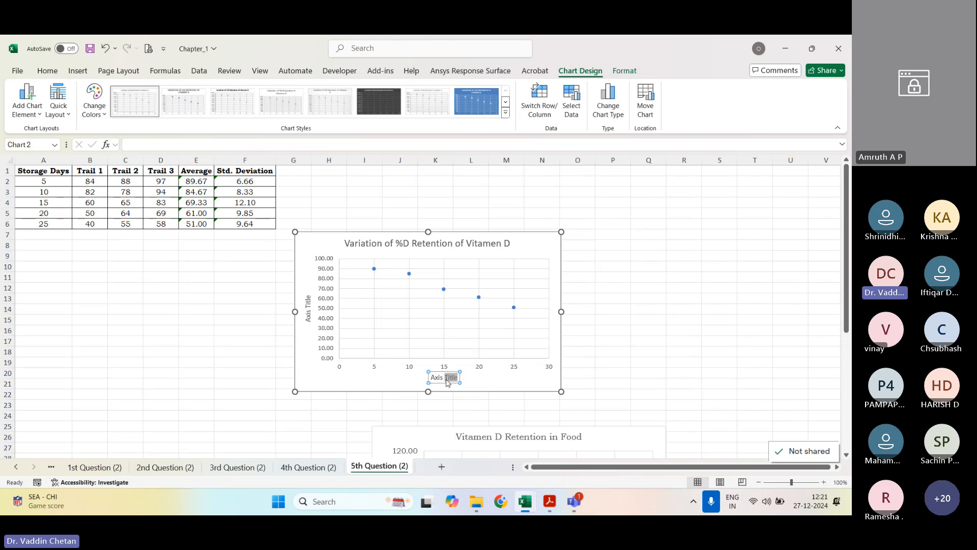
pyautogui.write('Storage Days')
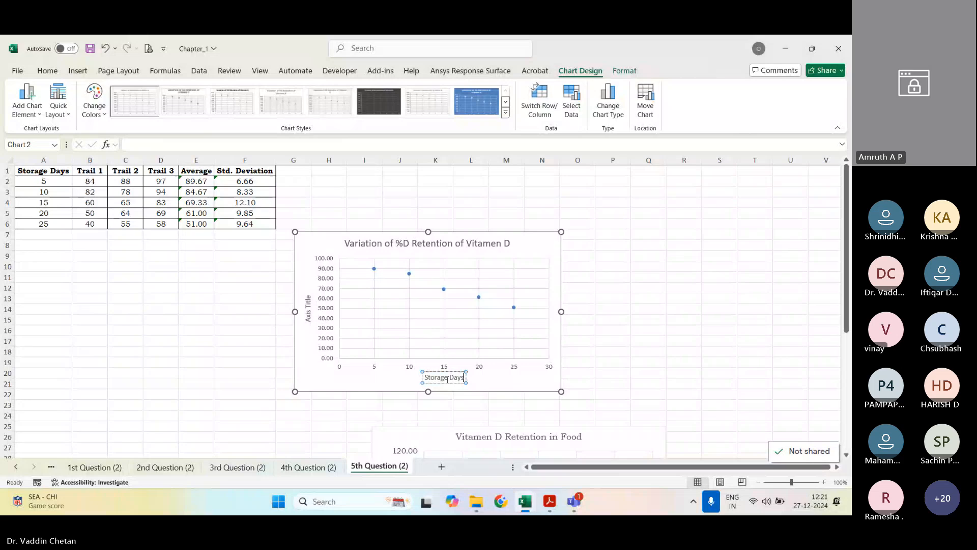
# Step: Change the vertical axis title of the new chart to "Average"
pyautogui.tripleClick(307, 308)
pyautogui.press('BackSpace')
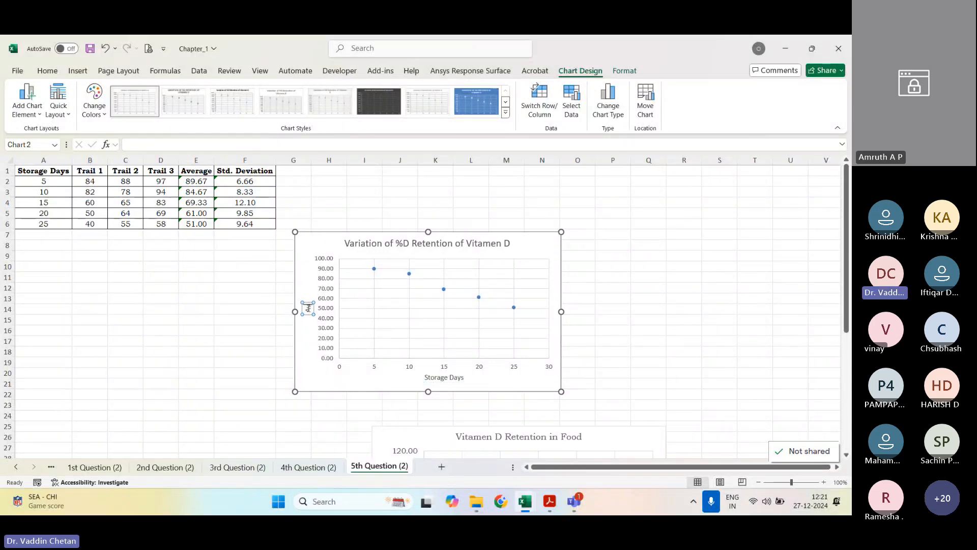
pyautogui.write('Average')
pyautogui.click(648, 266)
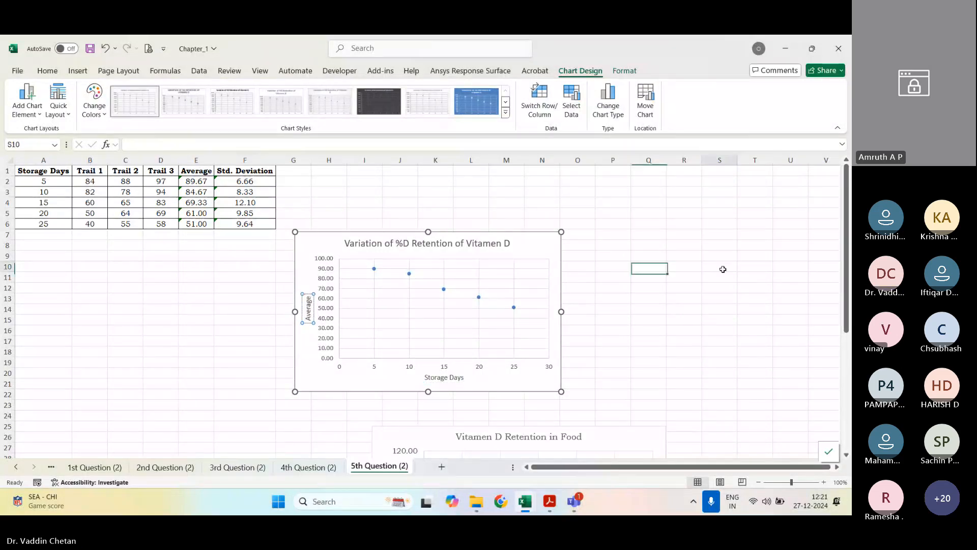
# Step: Set the font of the whole new scatter chart to Bookman Old Style
pyautogui.click(528, 379)
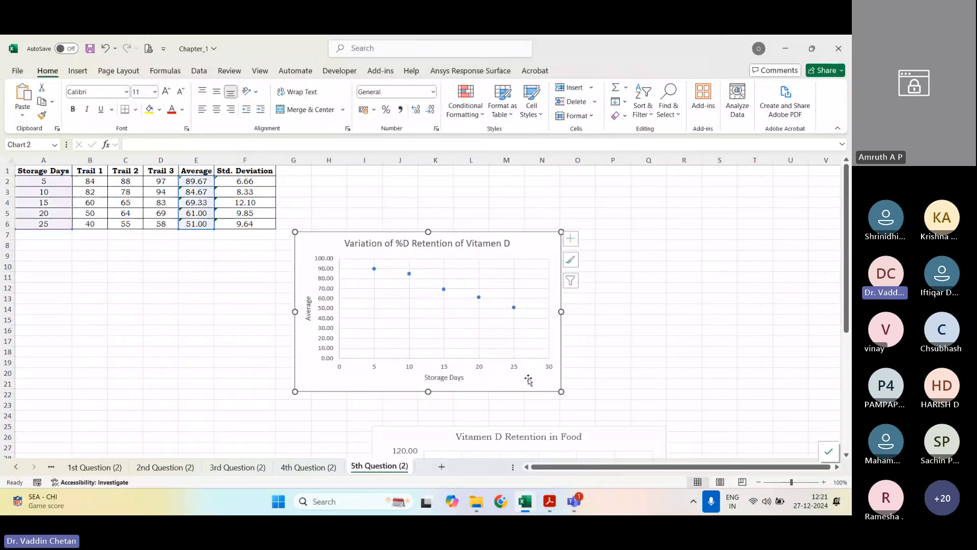
pyautogui.click(48, 71)
pyautogui.click(106, 92)
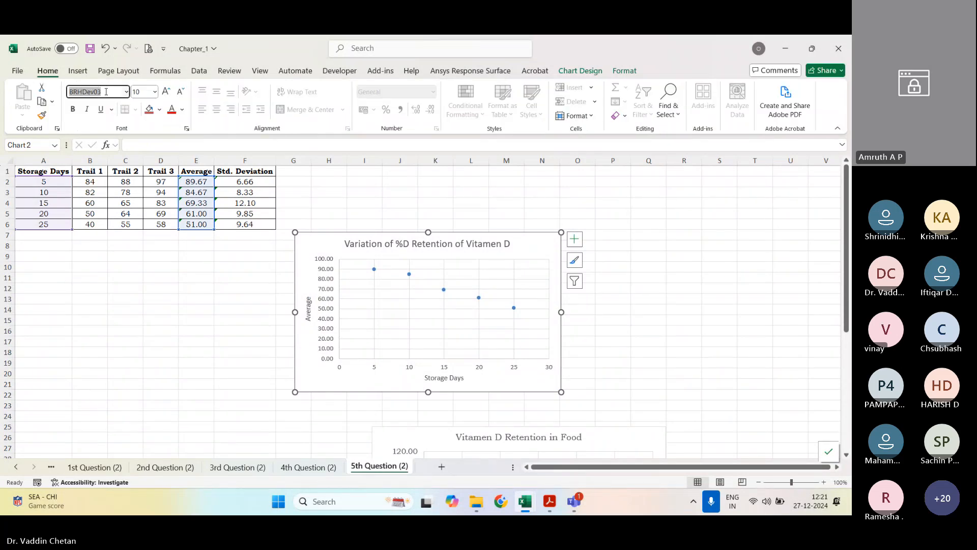
pyautogui.click(105, 94)
pyautogui.doubleClick(106, 94)
pyautogui.write('Bookman Old Style')
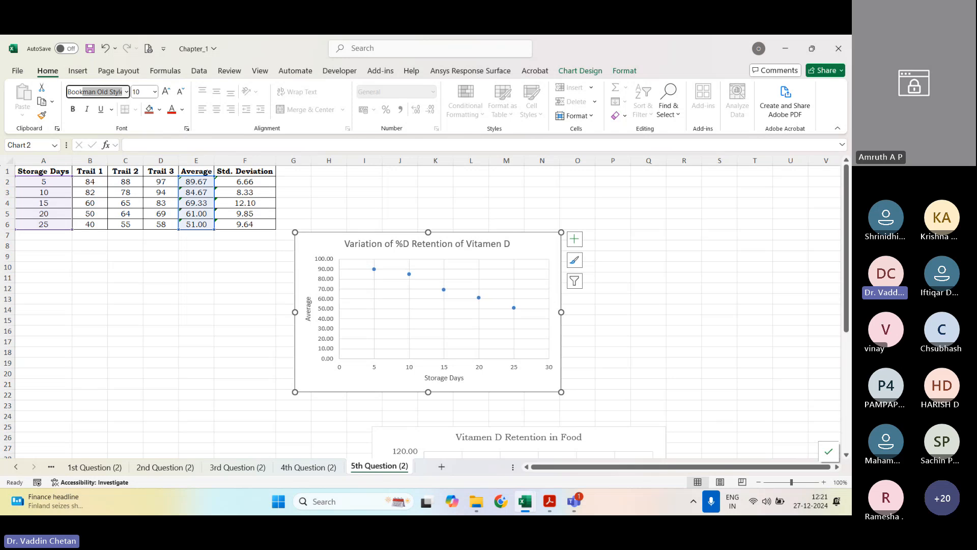
pyautogui.press('Return')
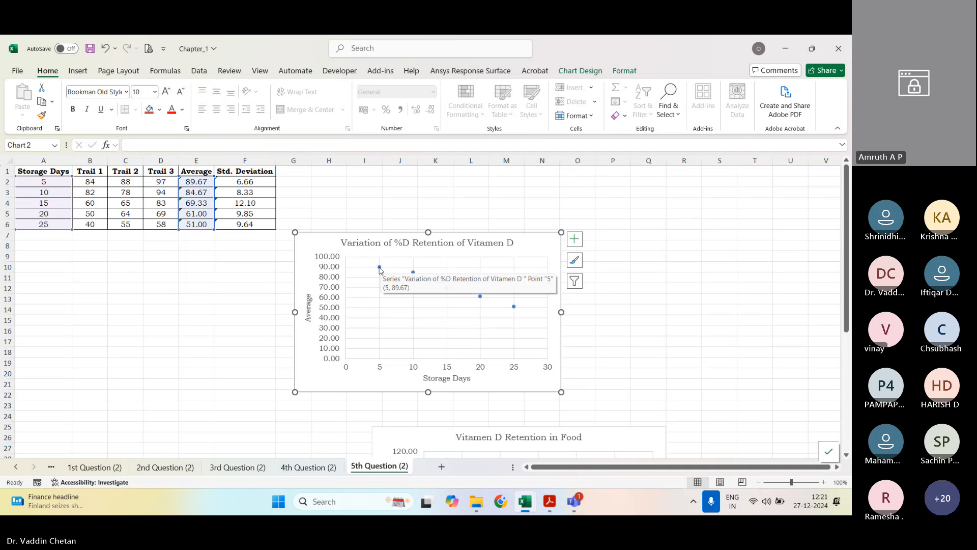
pyautogui.click(380, 268)
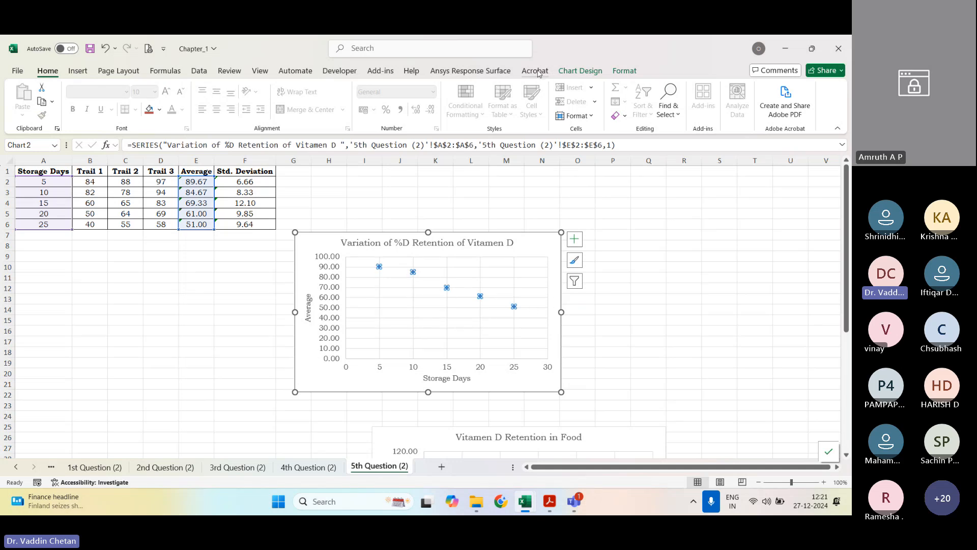
pyautogui.click(580, 71)
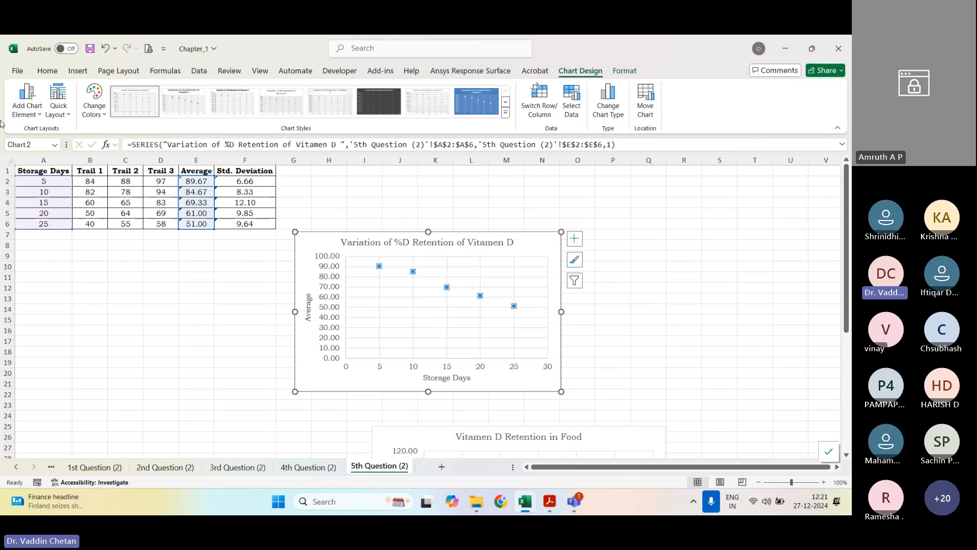
pyautogui.click(34, 108)
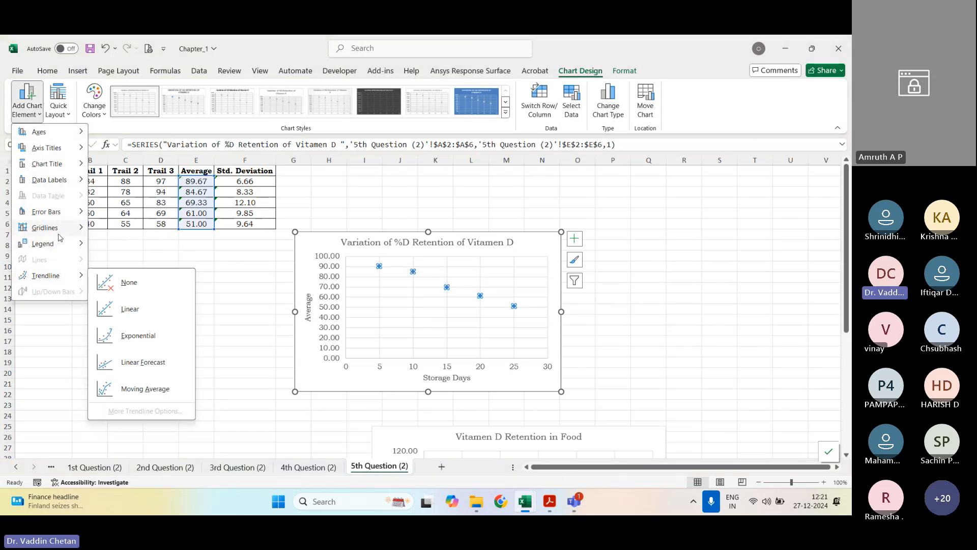
pyautogui.moveTo(57, 213)
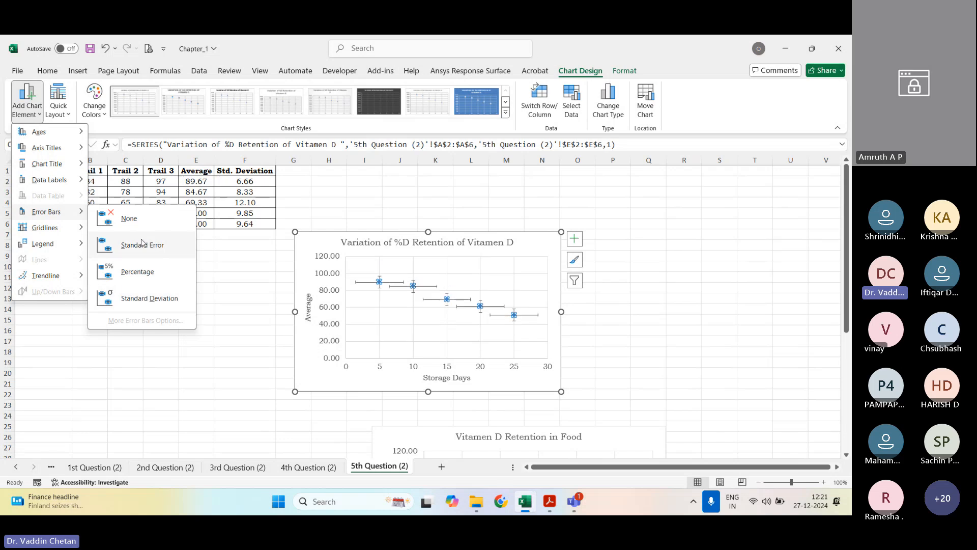
pyautogui.click(214, 311)
pyautogui.click(320, 415)
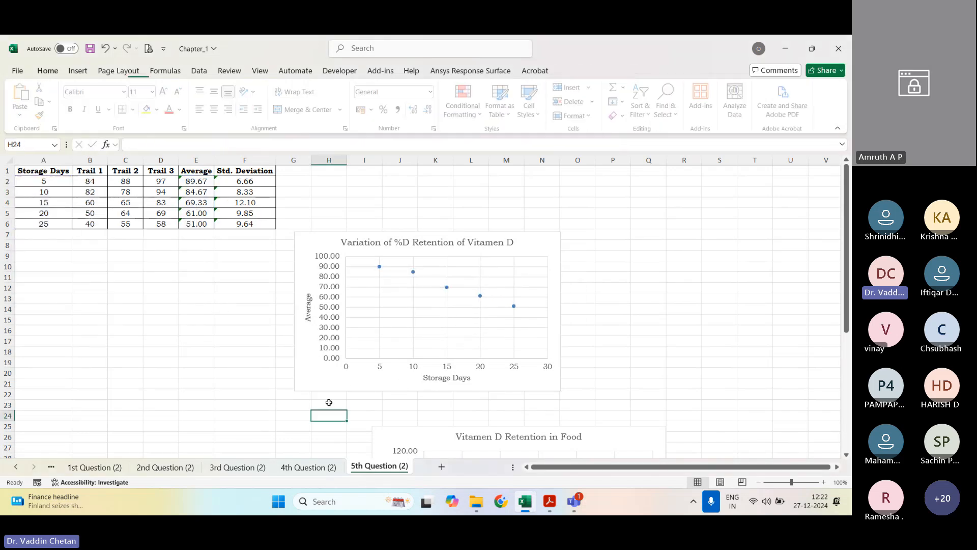
# Step: Add error bars to the new scatter chart with their detailed options open, trying the built-in standard deviation as the vertical error amount
pyautogui.click(349, 384)
pyautogui.click(27, 104)
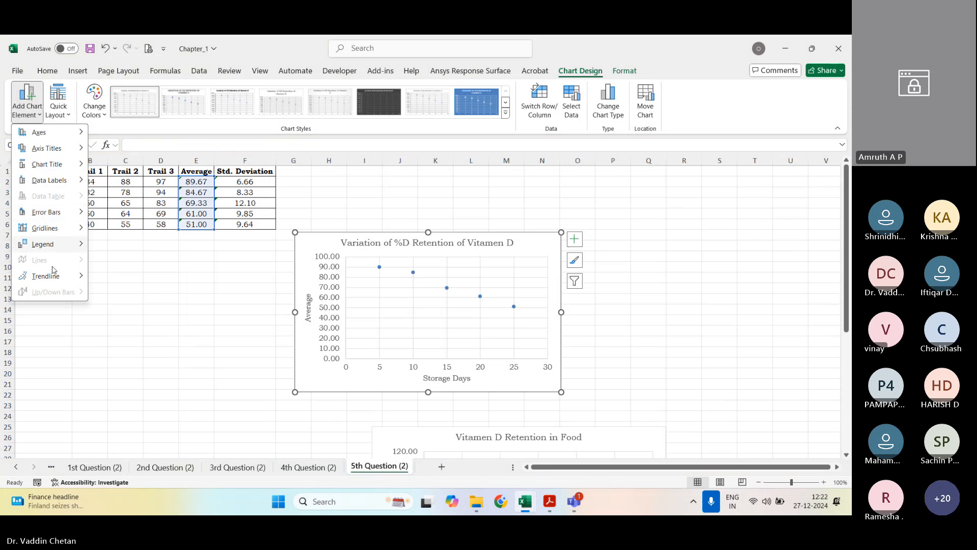
pyautogui.click(121, 321)
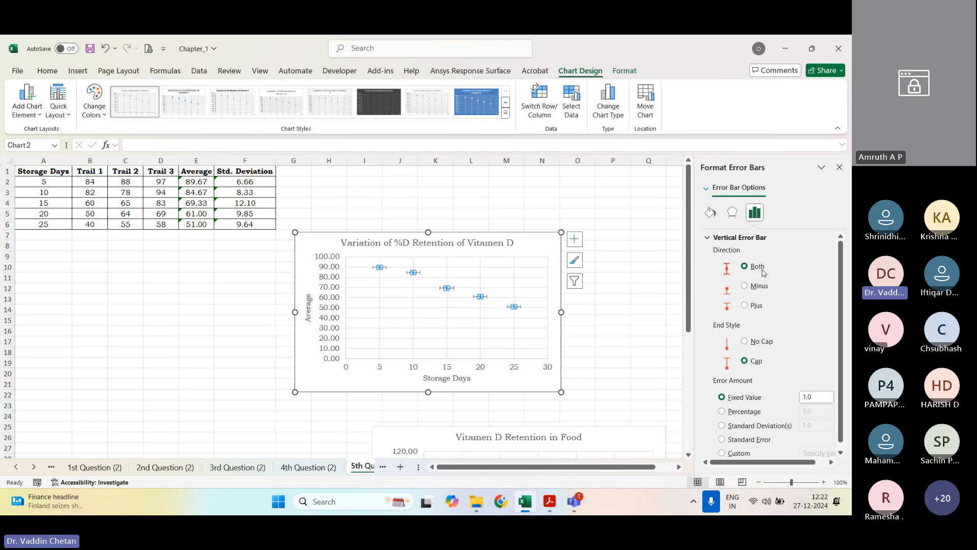
pyautogui.scroll(-1, 753, 345)
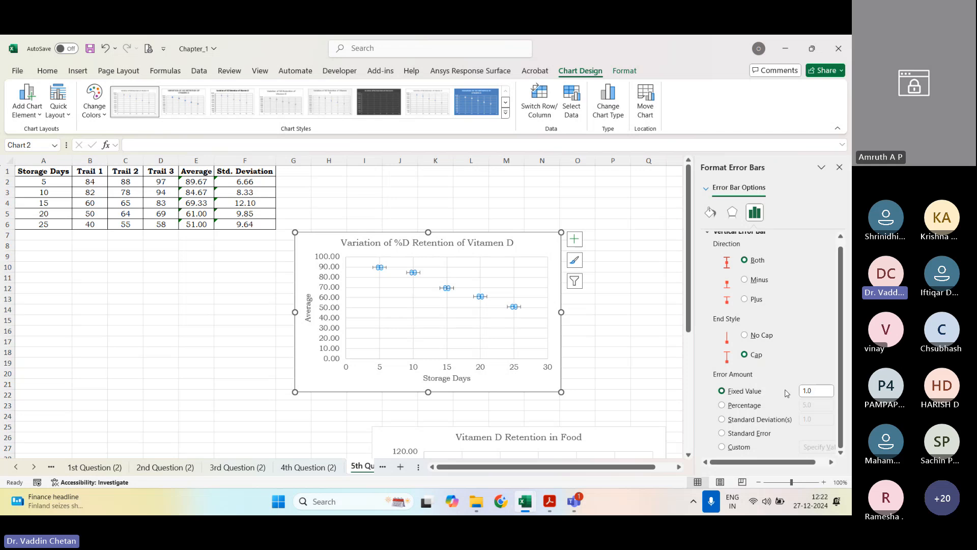
pyautogui.click(757, 424)
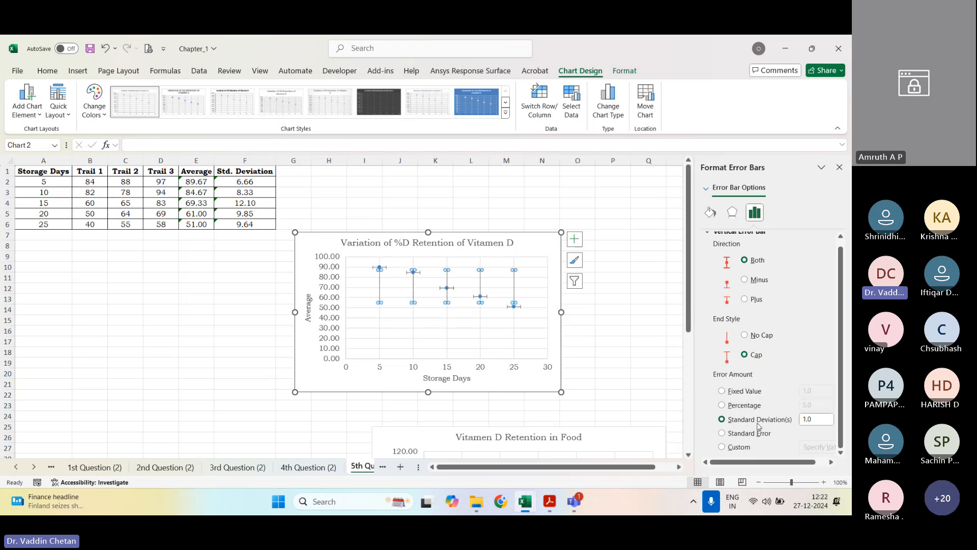
pyautogui.moveTo(821, 421); pyautogui.dragTo(795, 424)
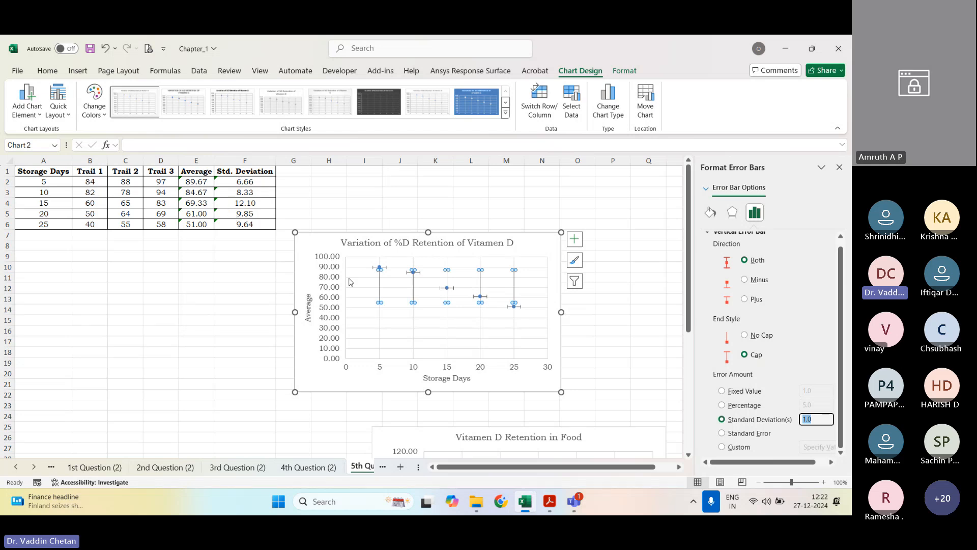
# Step: Give the vertical error bars a custom error amount, using the Std. Deviation cells F2:F6 for both the positive and negative values
pyautogui.click(738, 447)
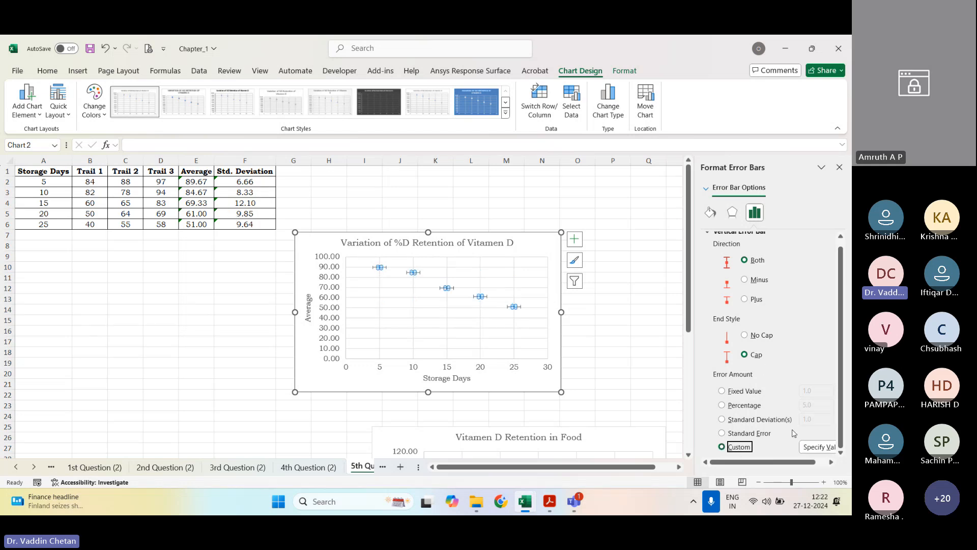
pyautogui.click(819, 447)
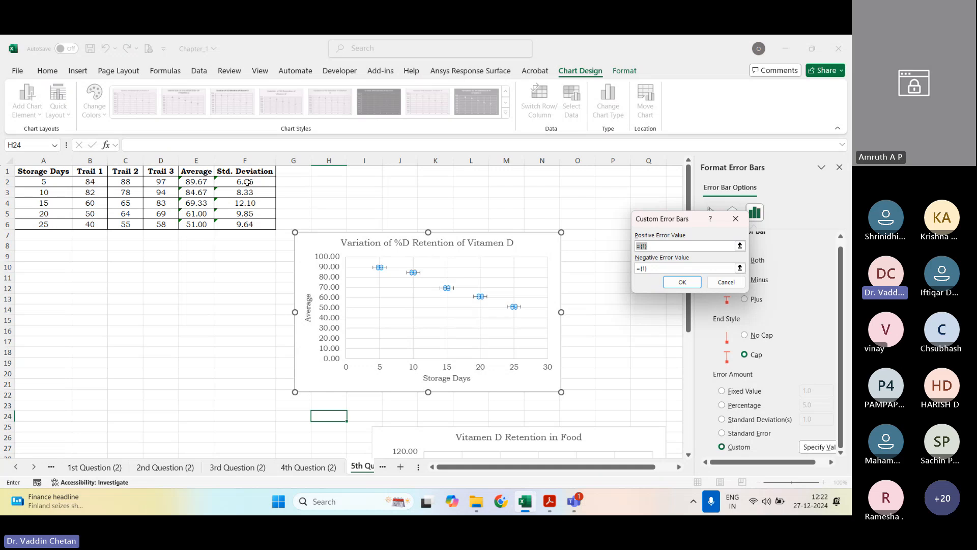
pyautogui.moveTo(247, 182); pyautogui.dragTo(245, 224)
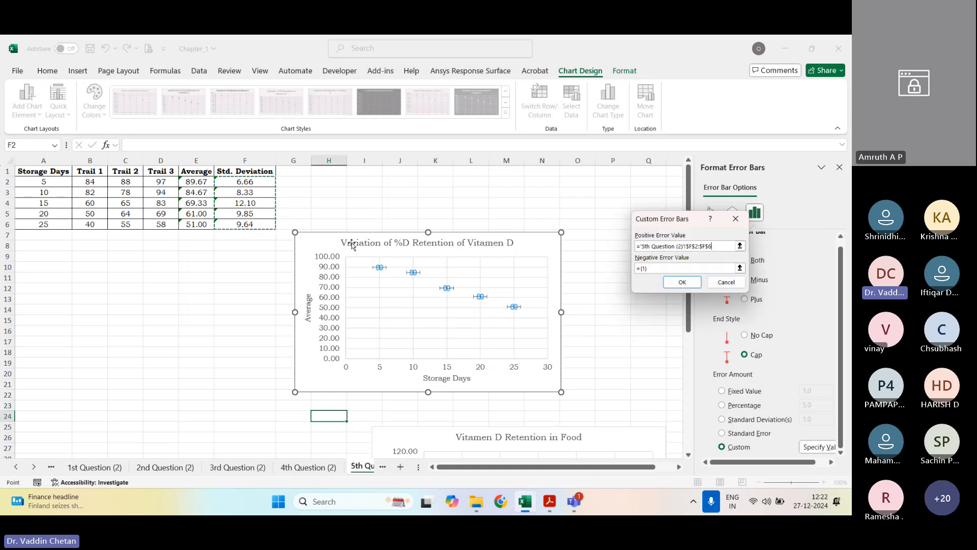
pyautogui.click(740, 268)
pyautogui.moveTo(245, 181); pyautogui.dragTo(244, 227)
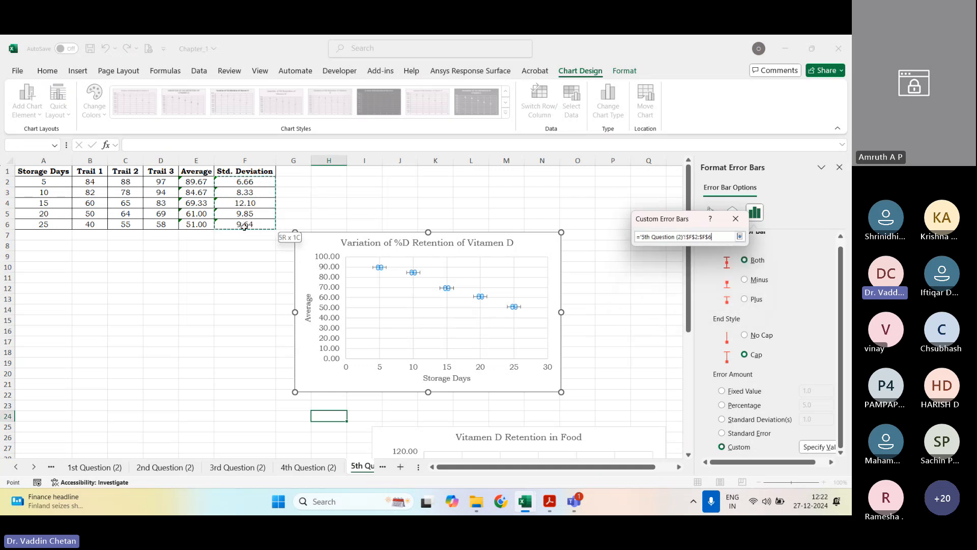
pyautogui.click(739, 237)
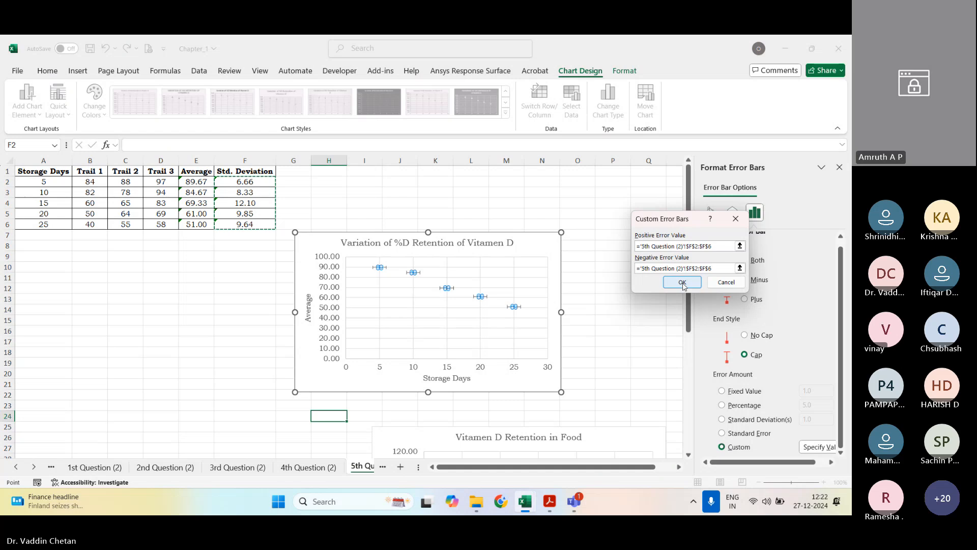
pyautogui.click(682, 283)
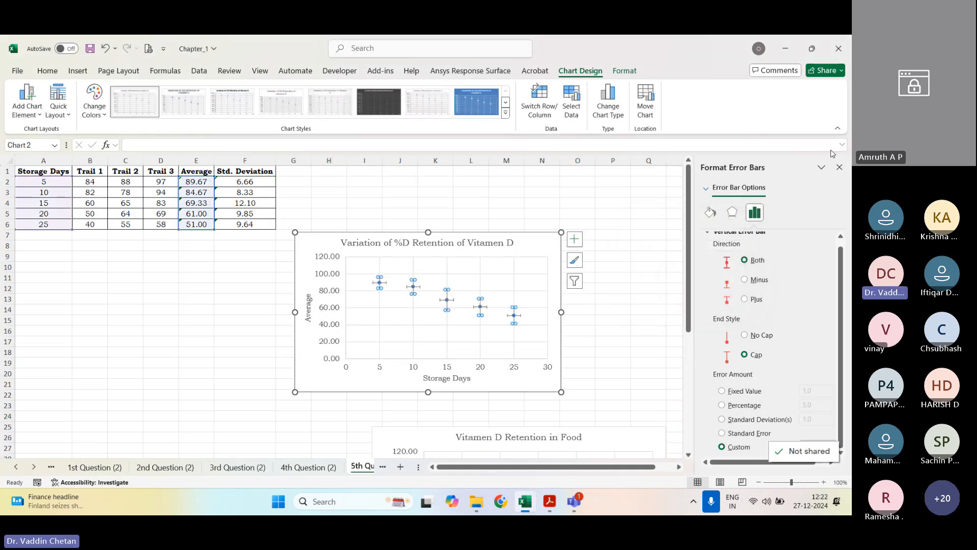
pyautogui.click(839, 167)
pyautogui.click(565, 310)
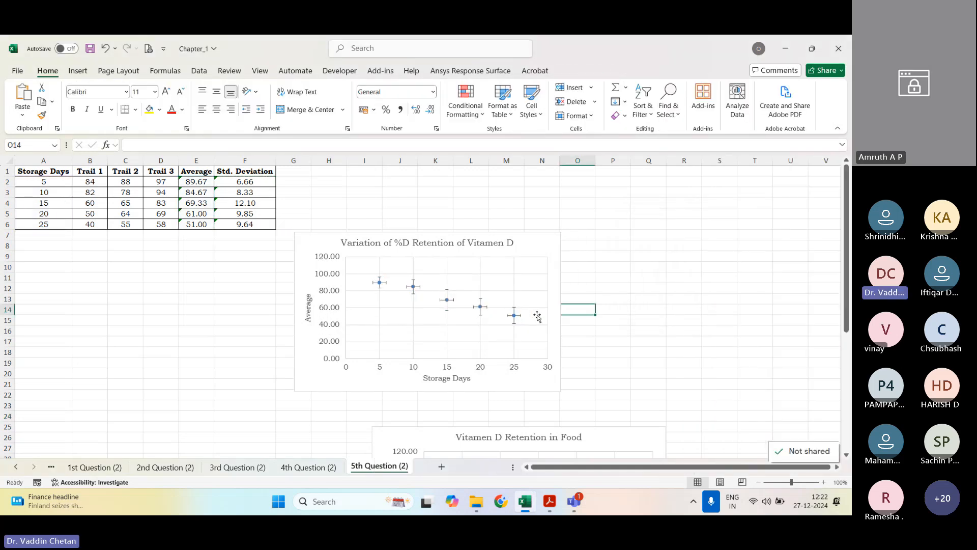
# Step: Delete the horizontal error bars from the new scatter chart
pyautogui.click(520, 315)
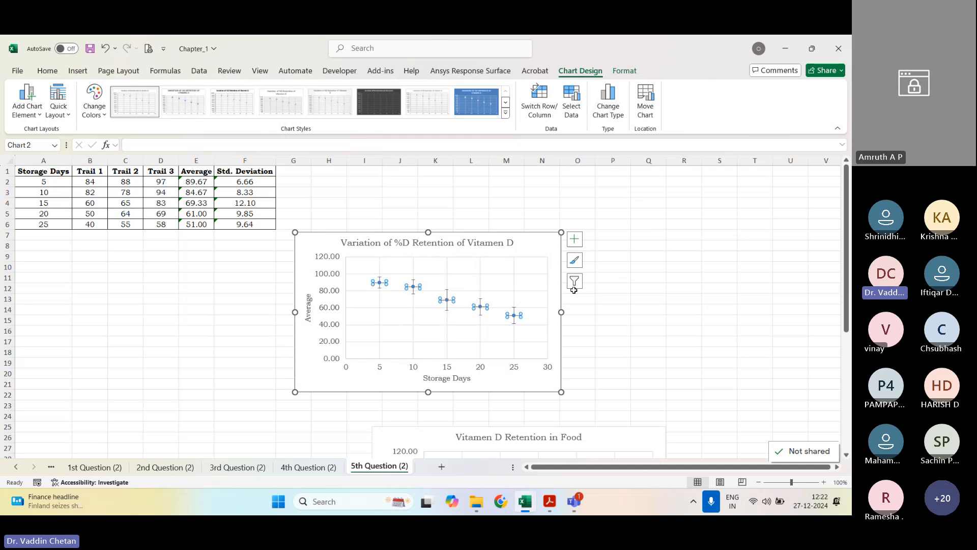
pyautogui.press('Delete')
pyautogui.click(622, 310)
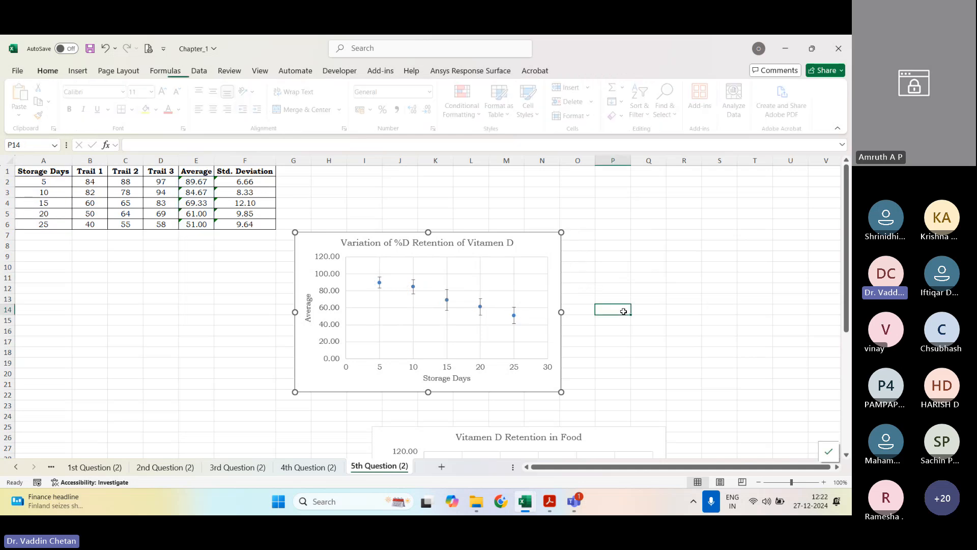
# Step: Make both axis titles and the chart title of the new scatter chart bold
pyautogui.click(446, 379)
pyautogui.hotkey('ctrl', 'b')
pyautogui.click(309, 311)
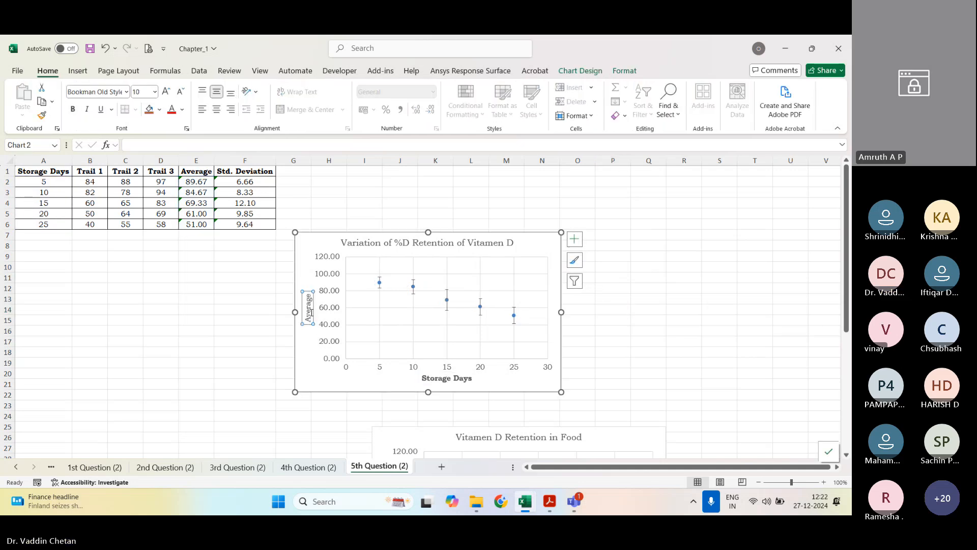
pyautogui.hotkey('ctrl', 'b')
pyautogui.click(575, 239)
pyautogui.click(384, 244)
pyautogui.hotkey('ctrl', 'b')
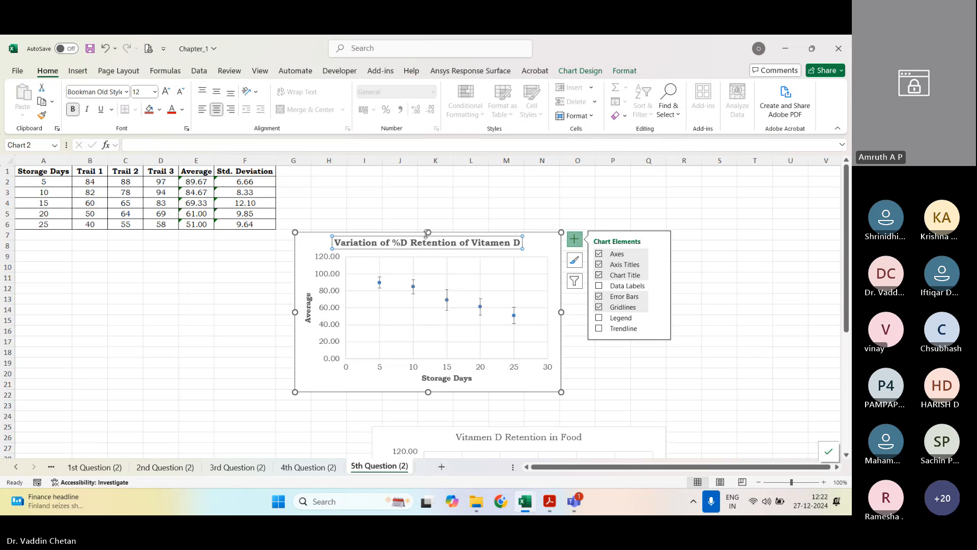
pyautogui.click(505, 202)
# Step: Enlarge the new scatter chart and reposition it higher on the sheet beside the data table, and save the workbook
pyautogui.click(561, 392)
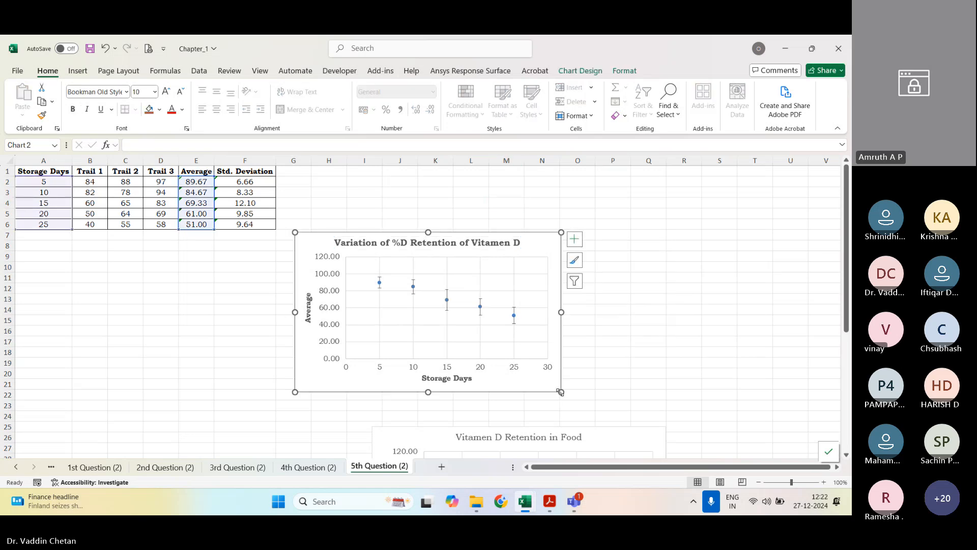
pyautogui.moveTo(561, 392); pyautogui.dragTo(659, 431)
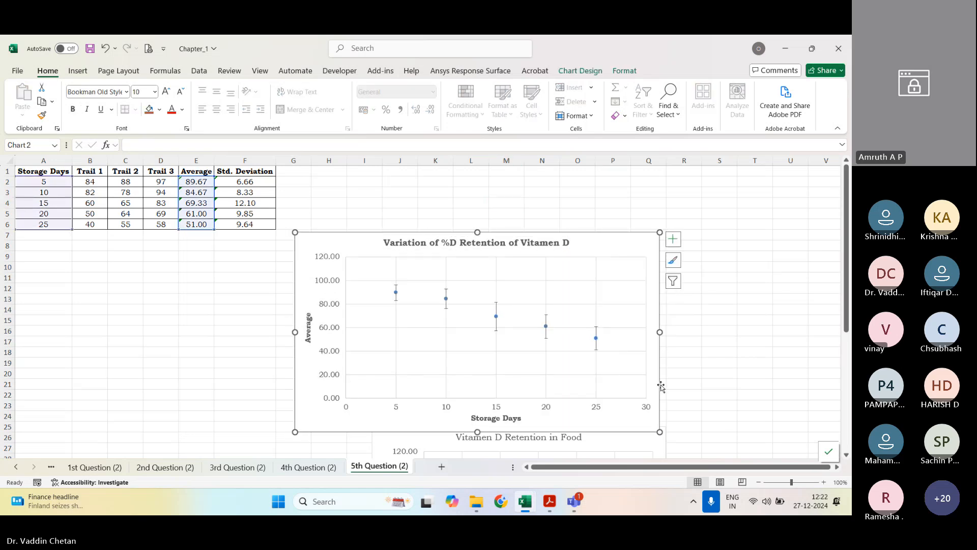
pyautogui.moveTo(660, 387); pyautogui.dragTo(659, 338)
pyautogui.click(741, 329)
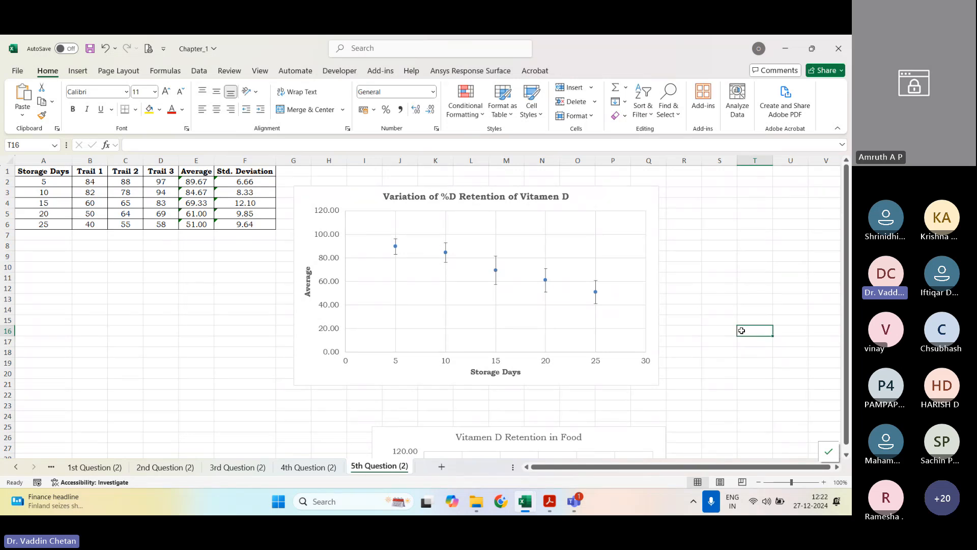
pyautogui.hotkey('ctrl', 's')
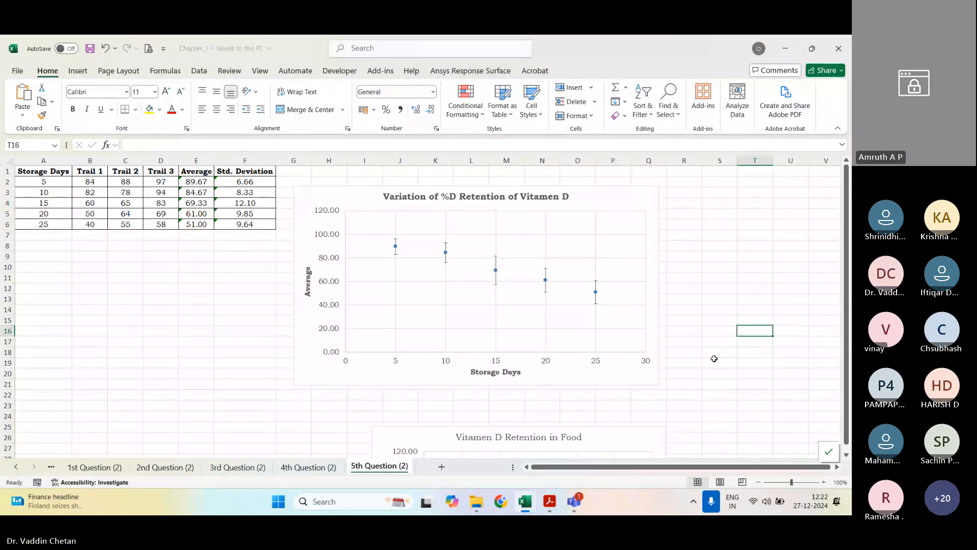
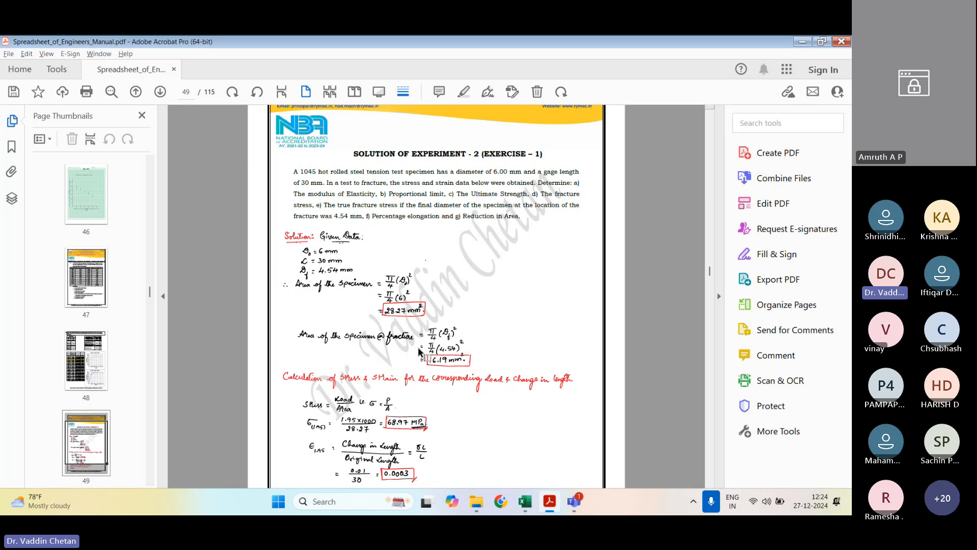
# Step: Review the manual's Experiment 2, Exercise 1 solution for the specimen areas and the sample stress and strain calculations
pyautogui.scroll(-2, 350, 321)
pyautogui.scroll(-1, 351, 321)
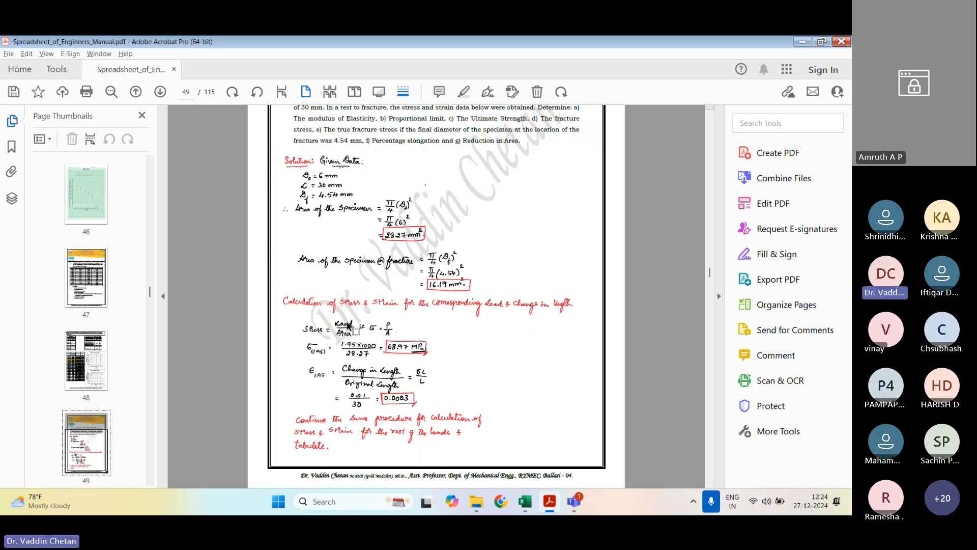
pyautogui.scroll(3, 346, 305)
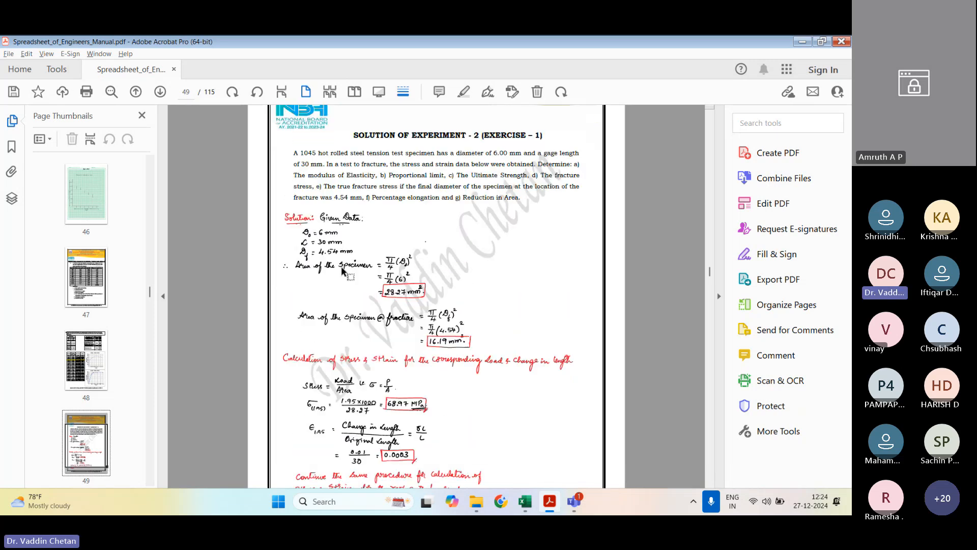
pyautogui.scroll(-2, 342, 270)
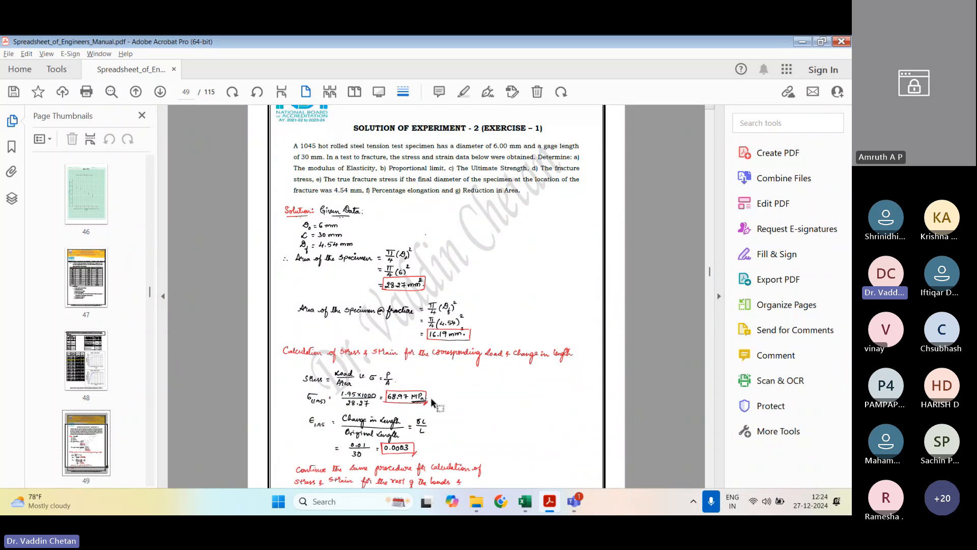
pyautogui.moveTo(378, 387); pyautogui.dragTo(383, 408)
pyautogui.scroll(-2, 336, 394)
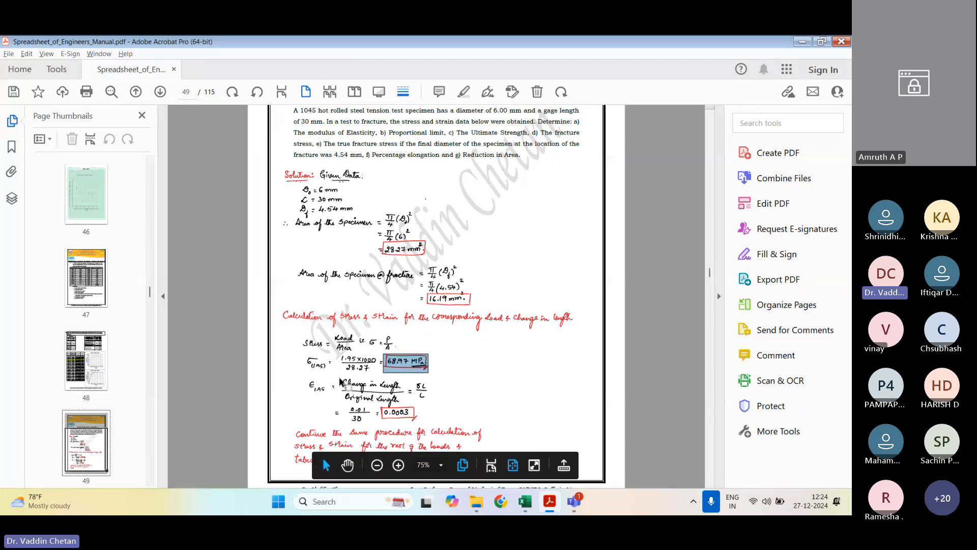
pyautogui.moveTo(340, 379); pyautogui.dragTo(430, 411)
# Step: Read the manual's stress-strain table, both curves, and the worked answers from modulus of elasticity through reduction in area
pyautogui.scroll(-3, 430, 413)
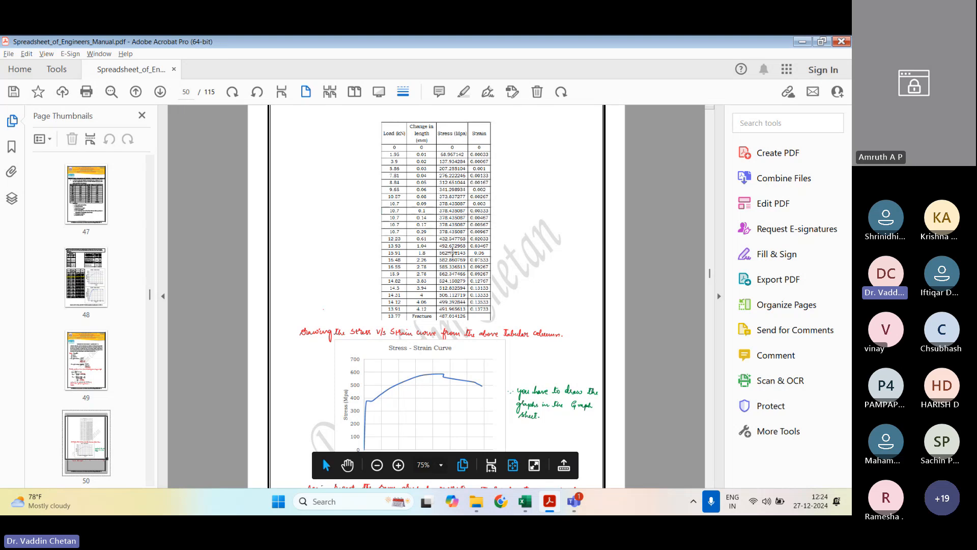
pyautogui.scroll(-2, 451, 282)
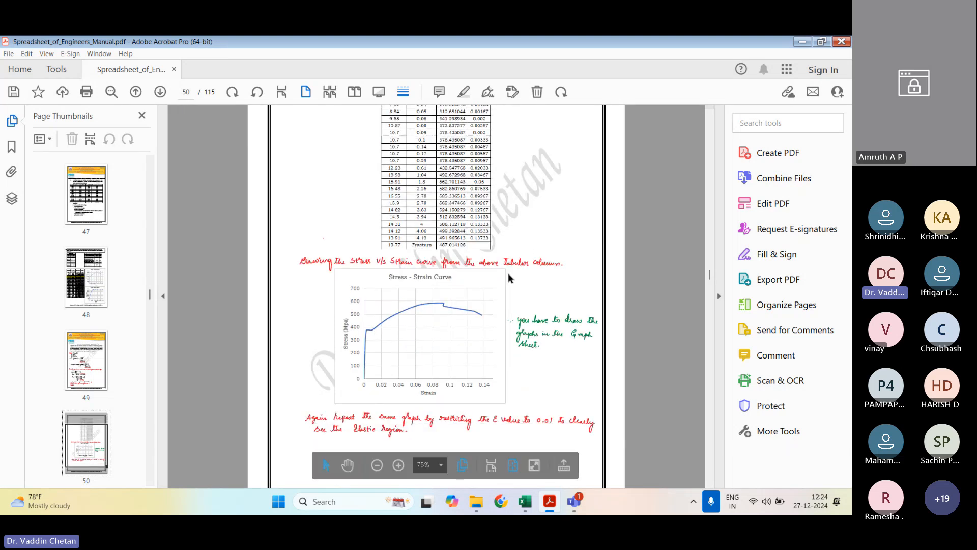
pyautogui.scroll(-2, 435, 285)
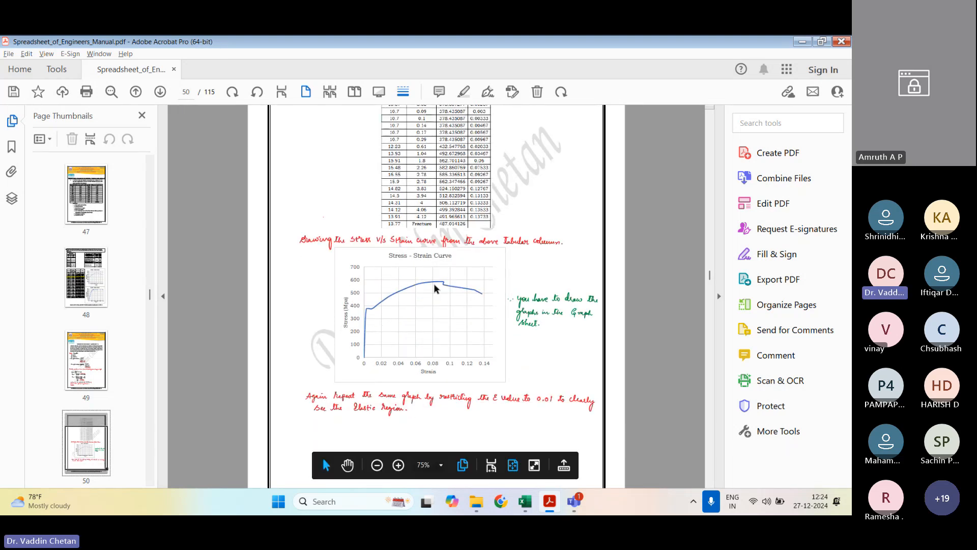
pyautogui.scroll(-10, 432, 286)
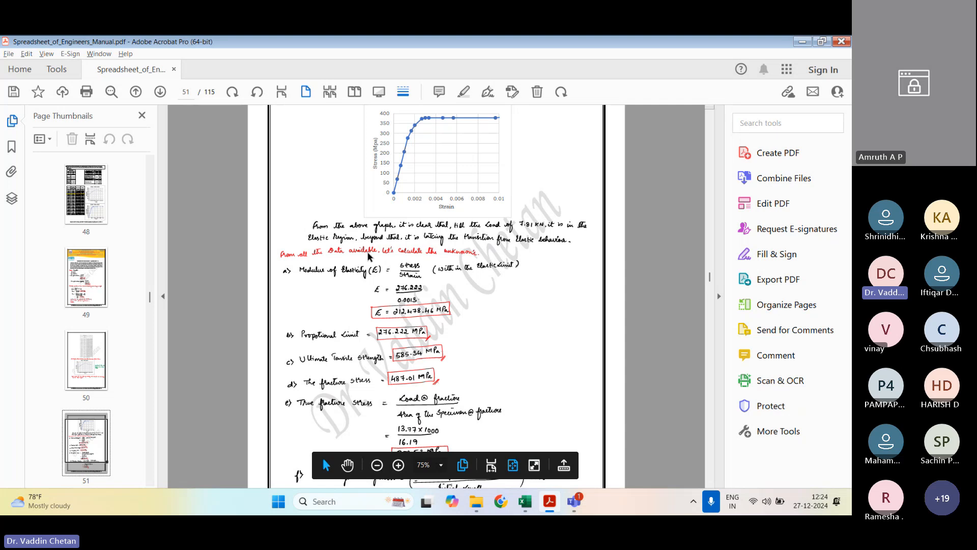
pyautogui.moveTo(302, 271); pyautogui.dragTo(379, 272)
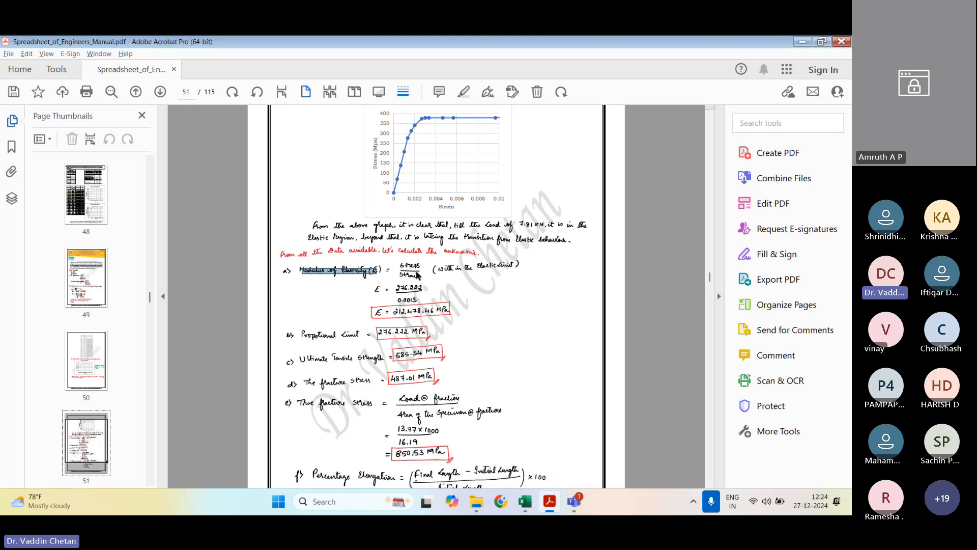
pyautogui.click(400, 321)
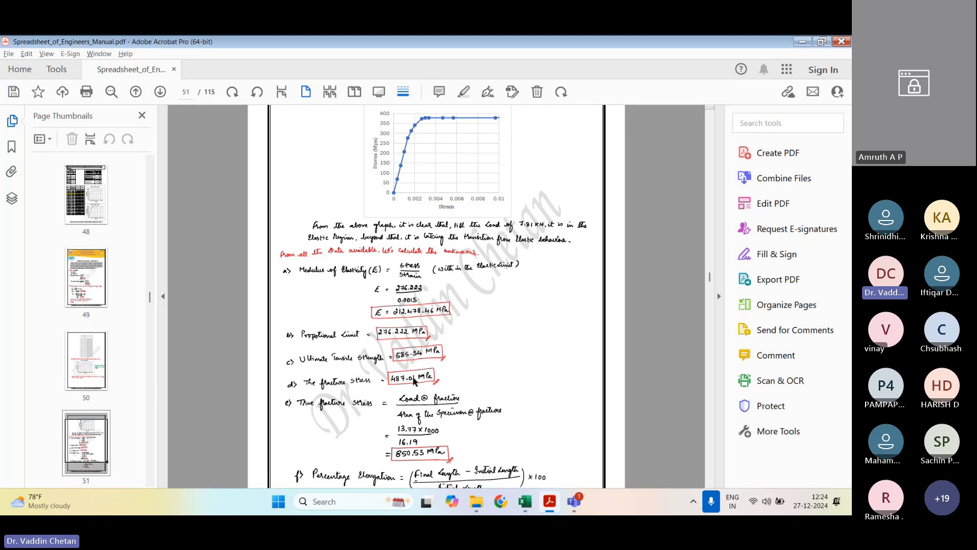
pyautogui.scroll(-10, 421, 424)
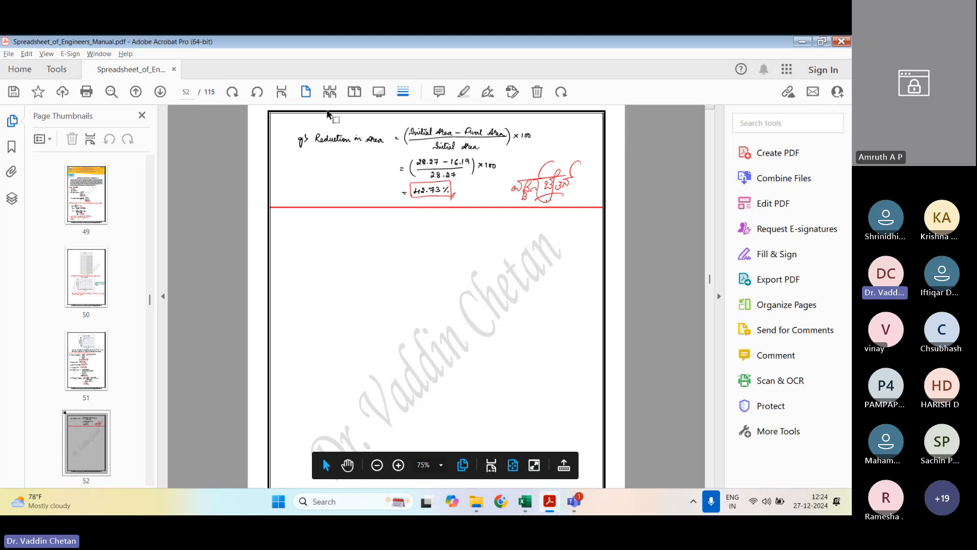
pyautogui.moveTo(316, 123); pyautogui.dragTo(537, 202)
pyautogui.scroll(15, 515, 379)
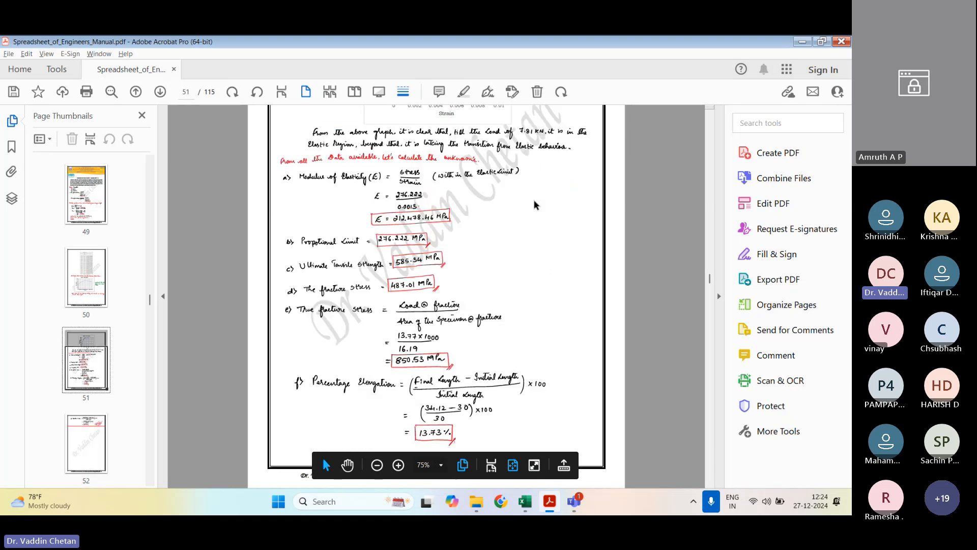
# Step: Switch to File Explorer and open the Chapter_2 workbook from the SFE folder
pyautogui.moveTo(524, 502)
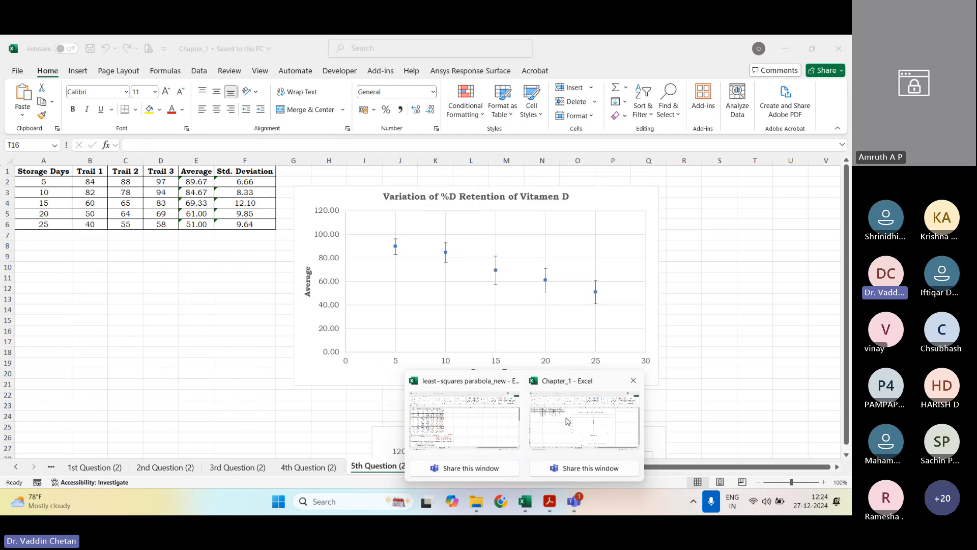
pyautogui.click(568, 421)
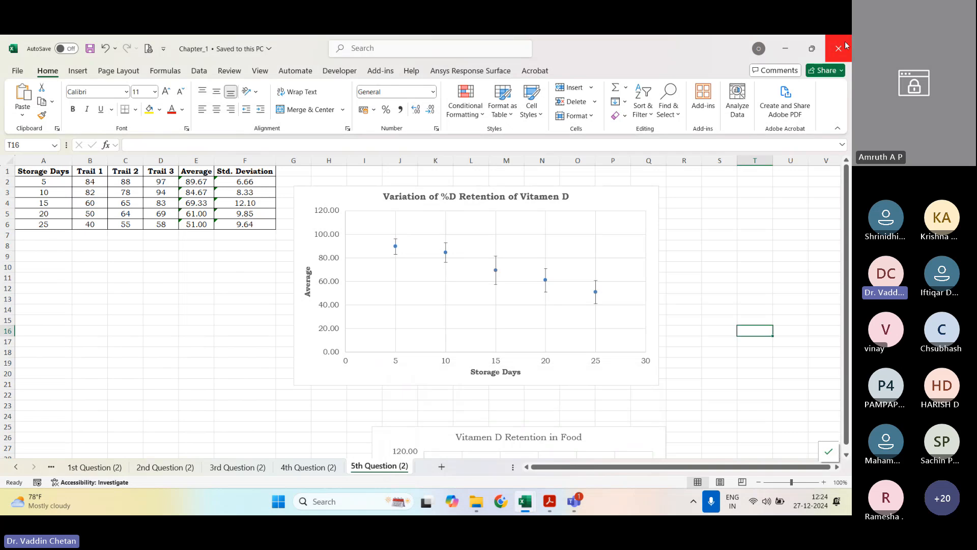
pyautogui.click(482, 503)
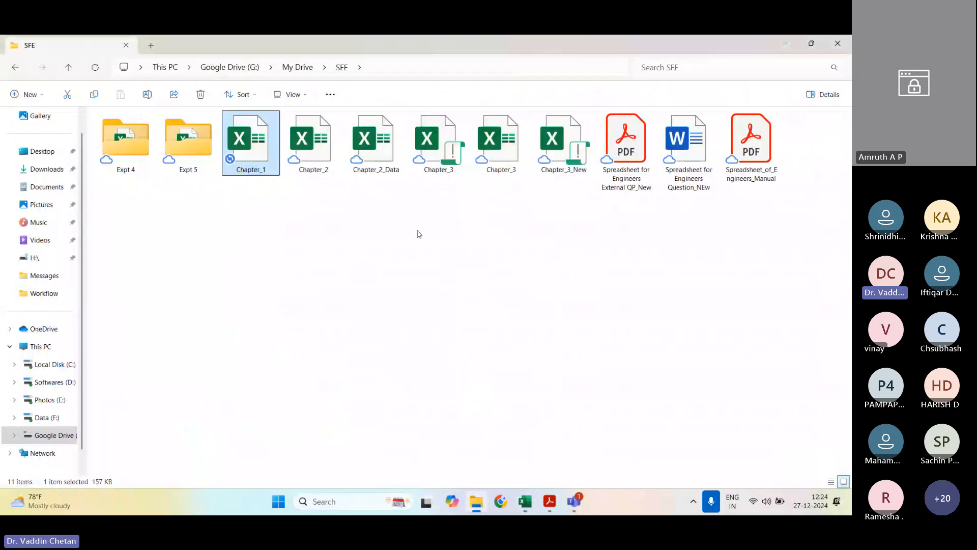
pyautogui.doubleClick(304, 157)
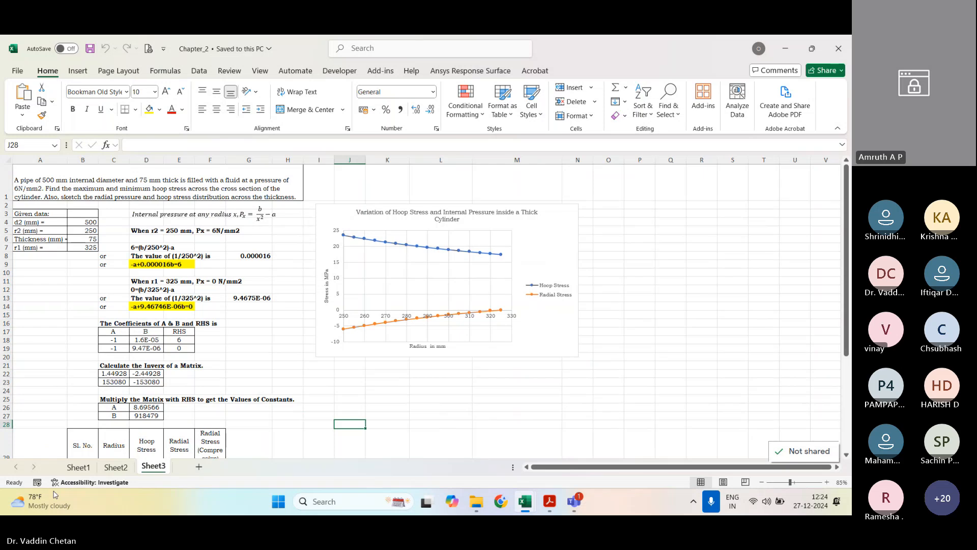
# Step: Create a copy of Sheet1 at the end of the Chapter_2 workbook
pyautogui.click(78, 467)
pyautogui.rightClick(84, 466)
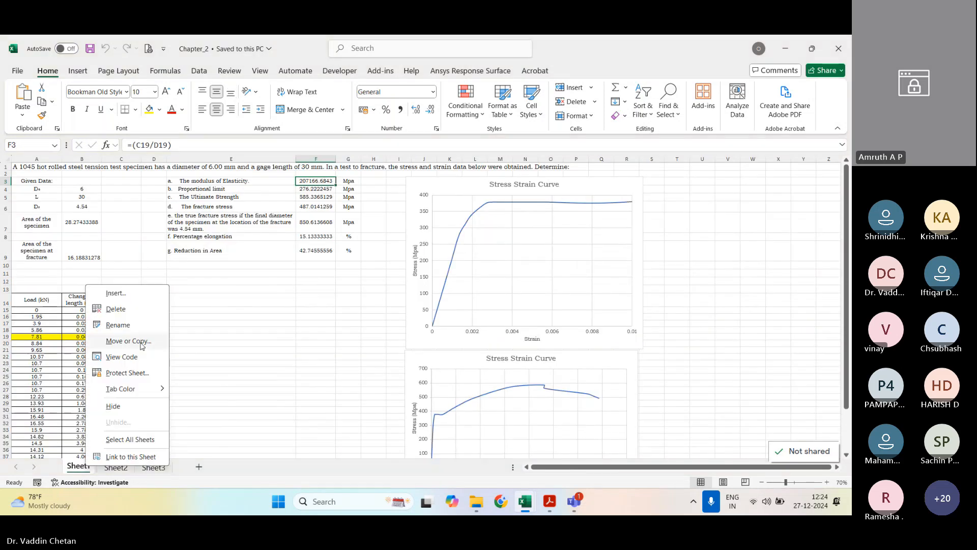
pyautogui.click(142, 344)
pyautogui.click(78, 361)
pyautogui.click(90, 403)
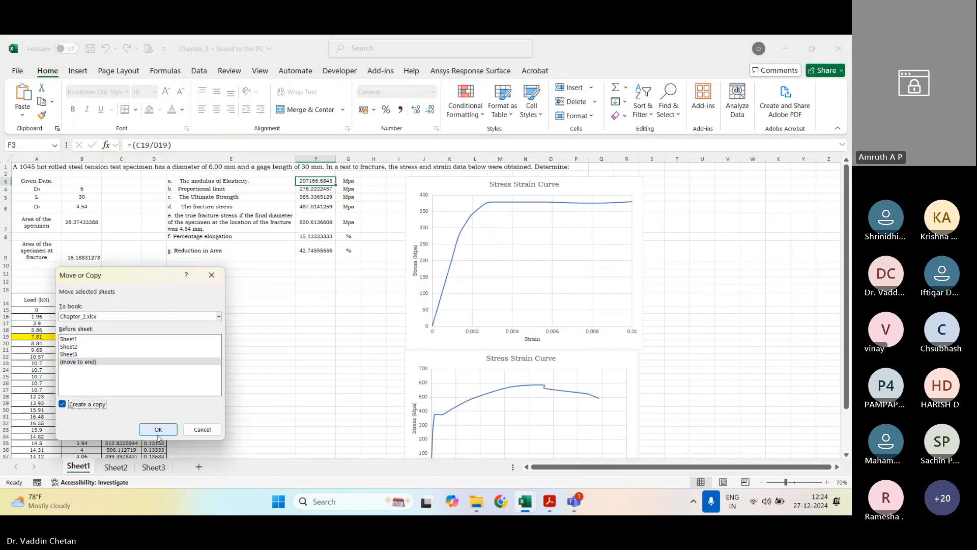
pyautogui.click(158, 429)
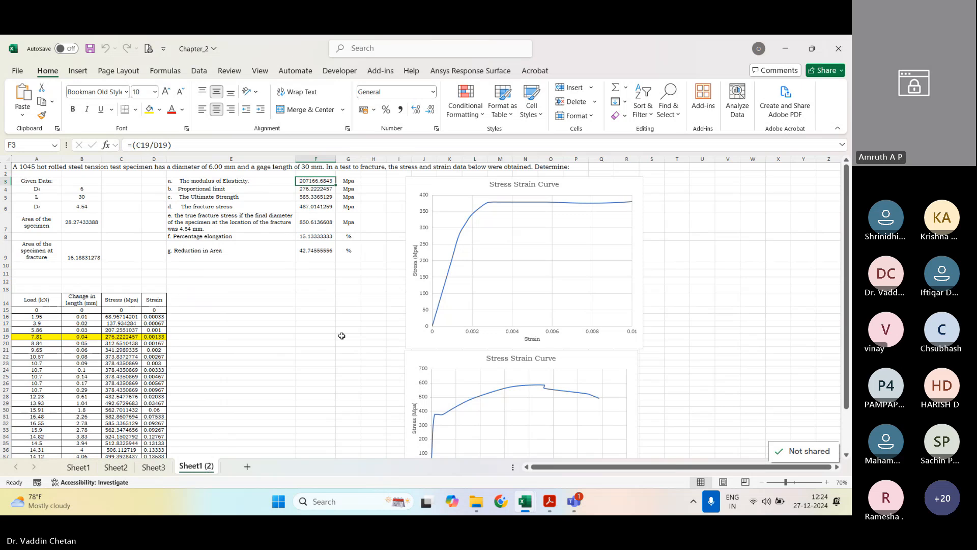
# Step: Clear the answers in F3:F9, from modulus of elasticity to reduction in area, on the copied sheet
pyautogui.moveTo(318, 181); pyautogui.dragTo(312, 251)
pyautogui.click(314, 238)
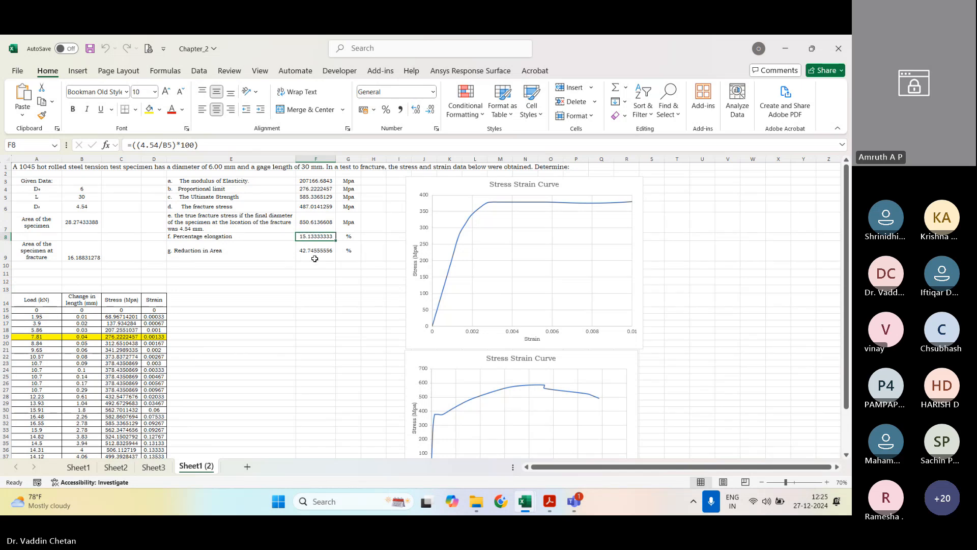
pyautogui.moveTo(315, 253); pyautogui.dragTo(314, 183)
pyautogui.press('Delete')
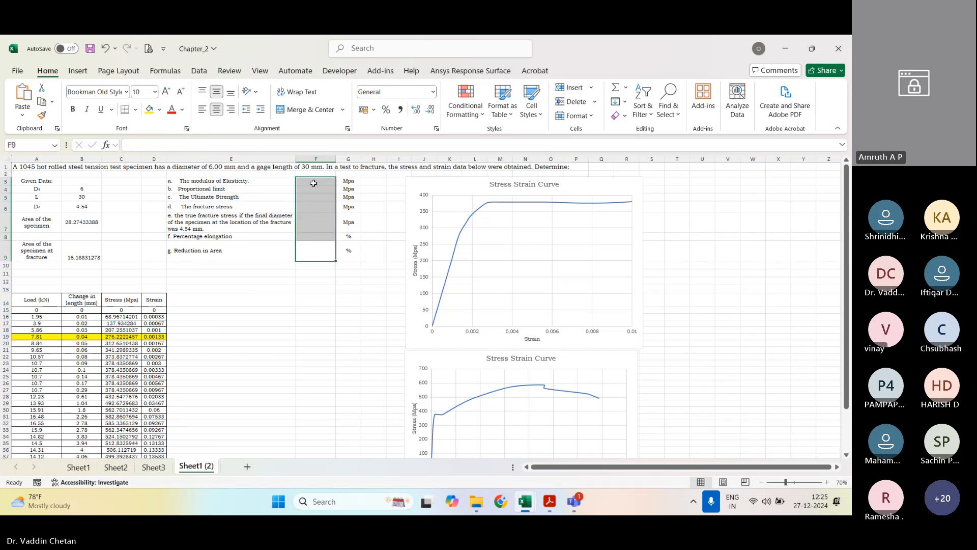
pyautogui.click(313, 324)
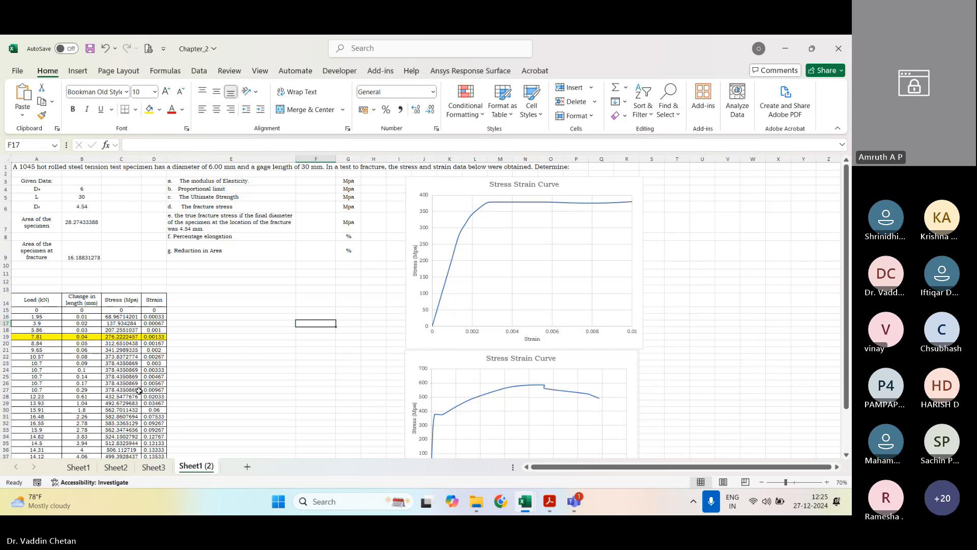
# Step: Remove the yellow fill from the 7.81 kN load row, cells A19:D19
pyautogui.moveTo(35, 336); pyautogui.dragTo(148, 334)
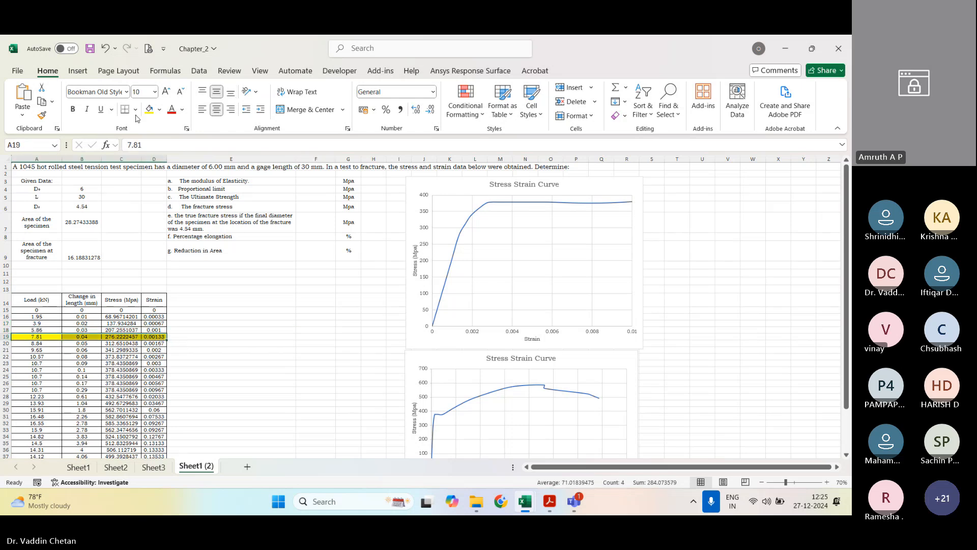
pyautogui.click(160, 109)
pyautogui.click(176, 265)
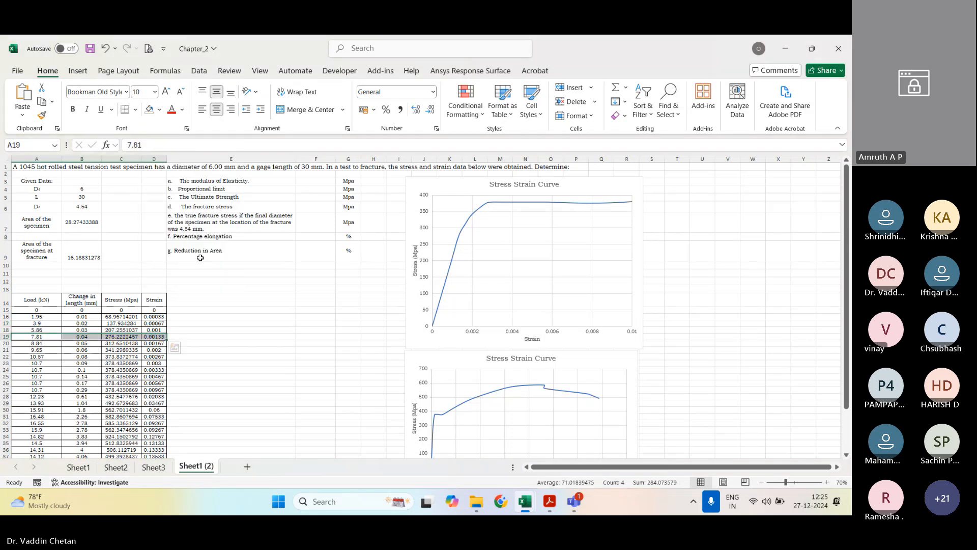
# Step: Delete both Stress Strain Curve charts from the copied sheet
pyautogui.click(417, 350)
pyautogui.press('Delete')
pyautogui.click(407, 367)
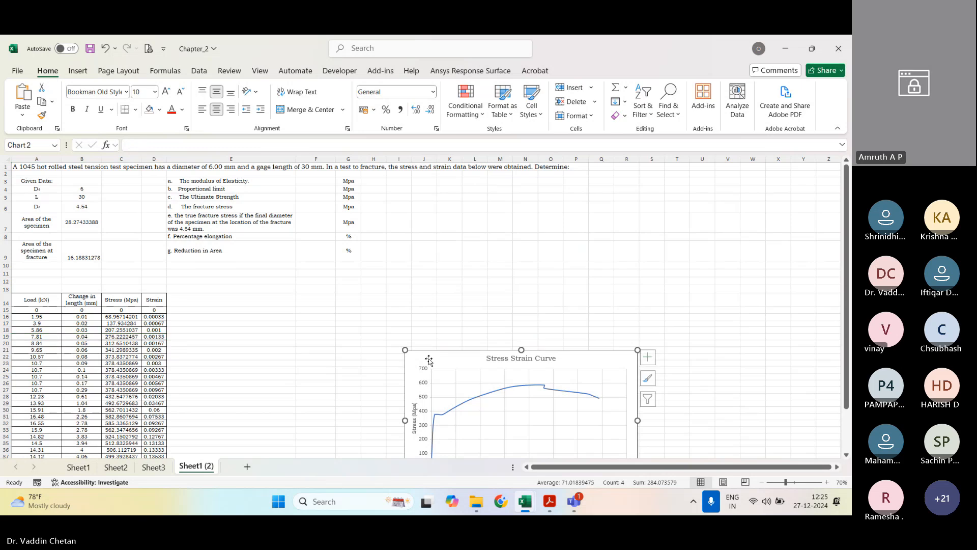
pyautogui.press('Delete')
pyautogui.click(331, 323)
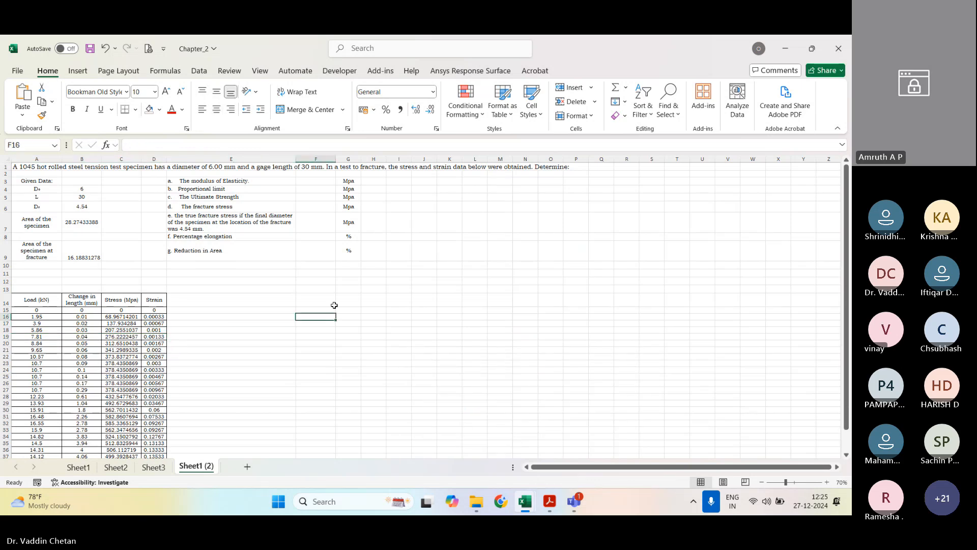
# Step: Clear the specimen area in B7 and the area at fracture in B9
pyautogui.click(75, 206)
pyautogui.click(81, 222)
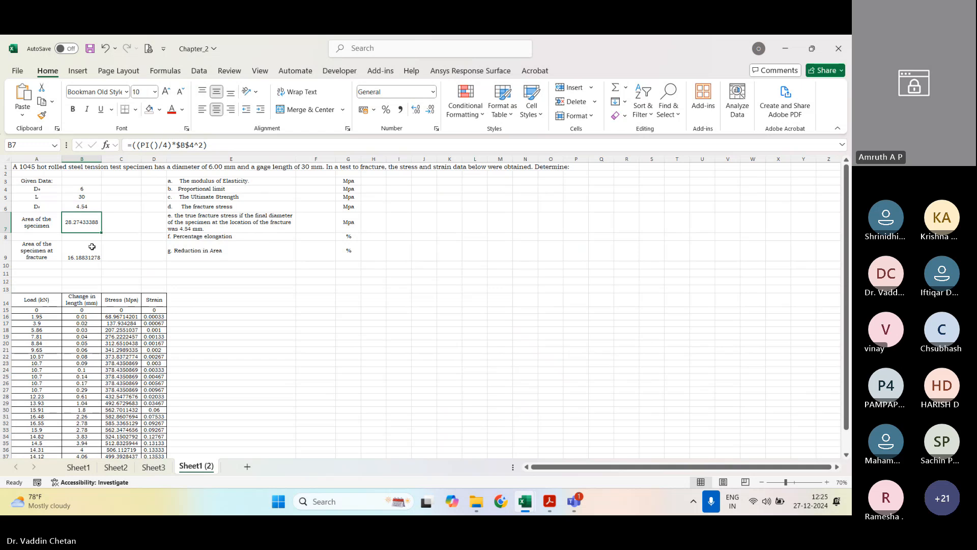
pyautogui.press('Delete')
pyautogui.click(87, 248)
pyautogui.press('Delete')
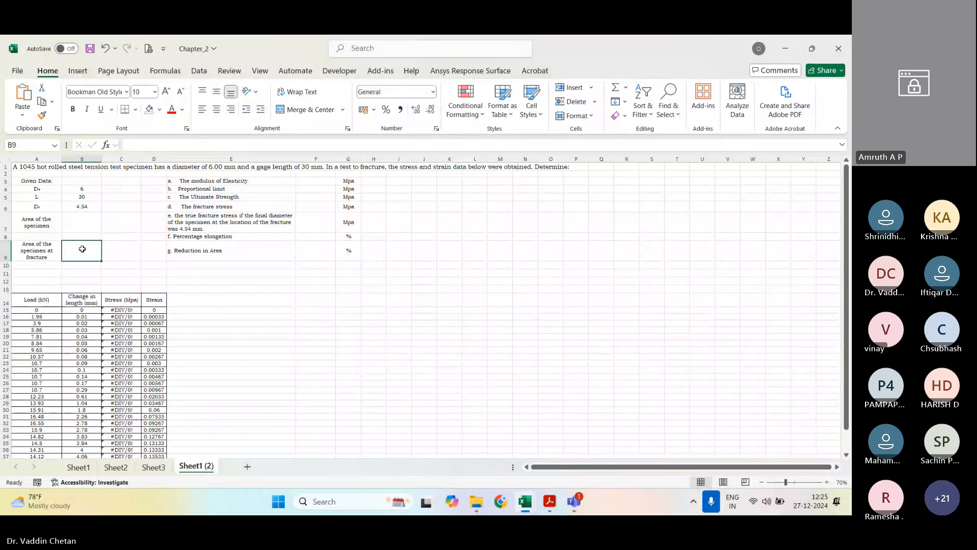
# Step: Clear the Stress values in C15:C39 and the Strain values in D15:D39 of the data table
pyautogui.click(121, 309)
pyautogui.scroll(-1, 112, 316)
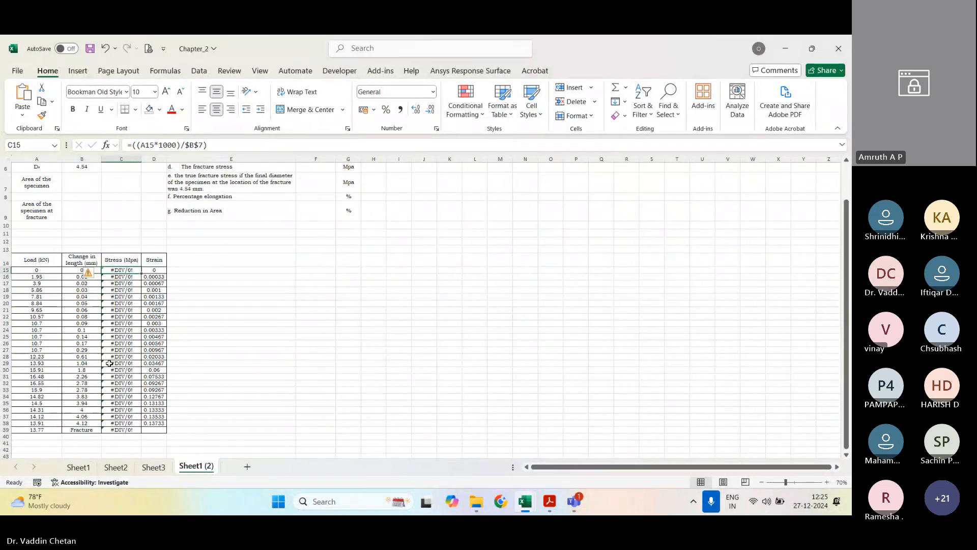
pyautogui.keyDown('shift'); pyautogui.click(121, 429); pyautogui.keyUp('shift')
pyautogui.press('Delete')
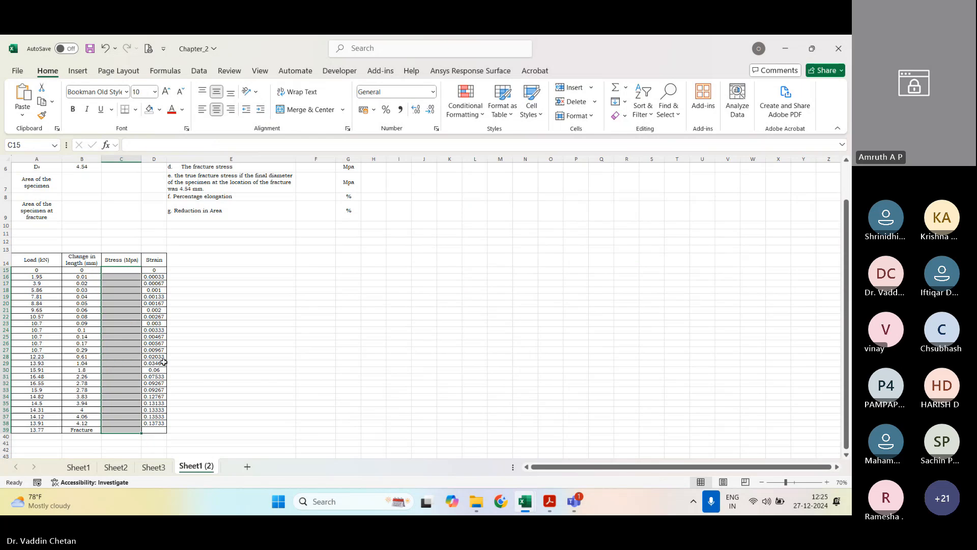
pyautogui.moveTo(154, 269); pyautogui.dragTo(160, 430)
pyautogui.press('Delete')
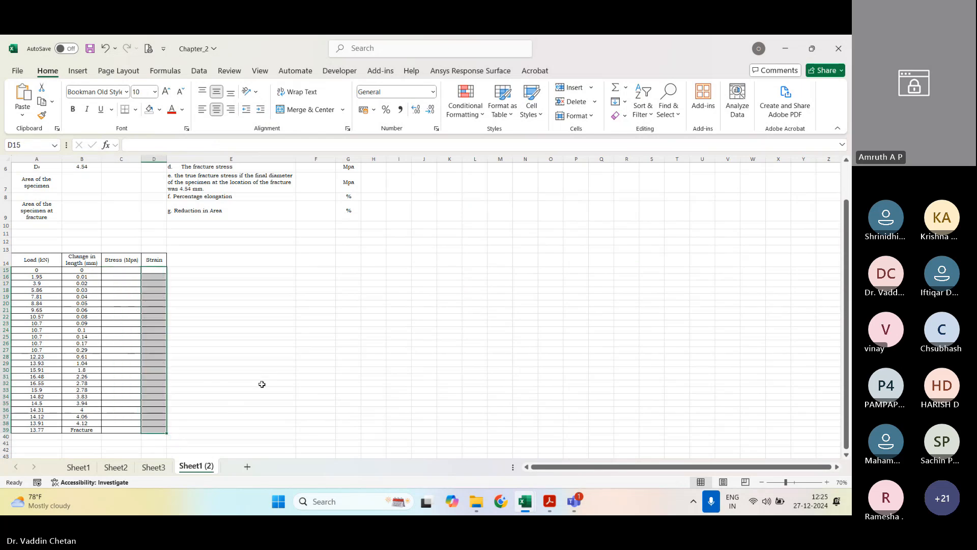
pyautogui.click(261, 383)
pyautogui.scroll(2, 261, 383)
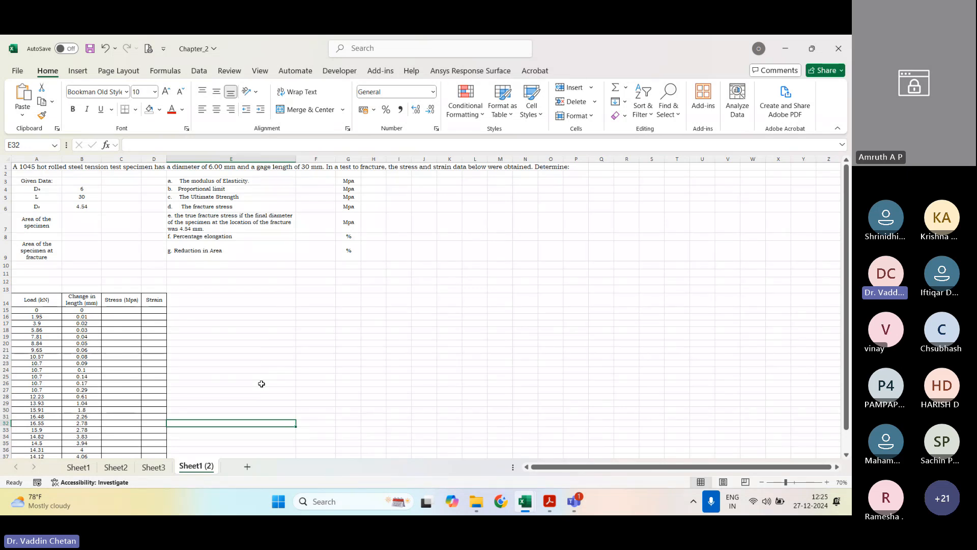
# Step: Calculate the area of the specimen in B7 from the diameter in B4 with the formula =((PI()/4)*B4^2)
pyautogui.click(84, 188)
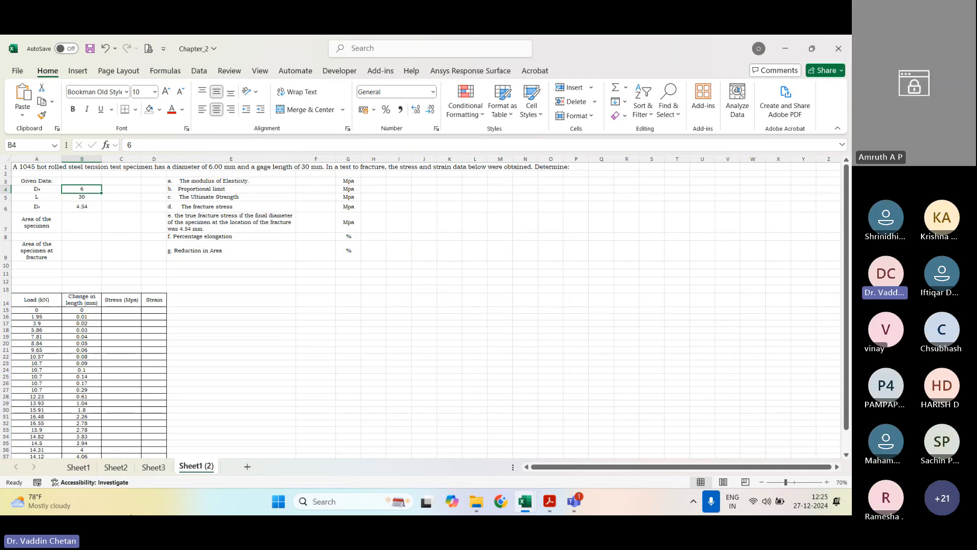
pyautogui.click(85, 224)
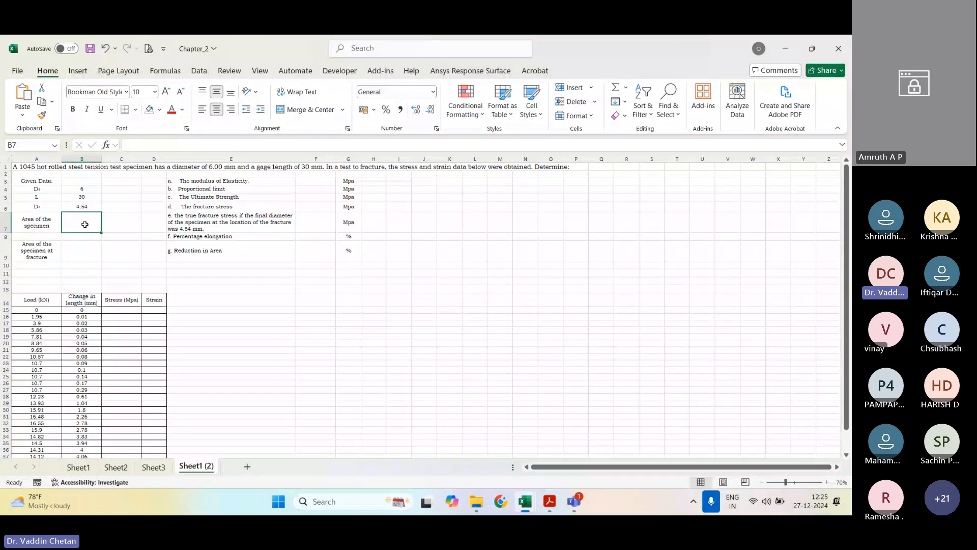
pyautogui.write('=(PI')
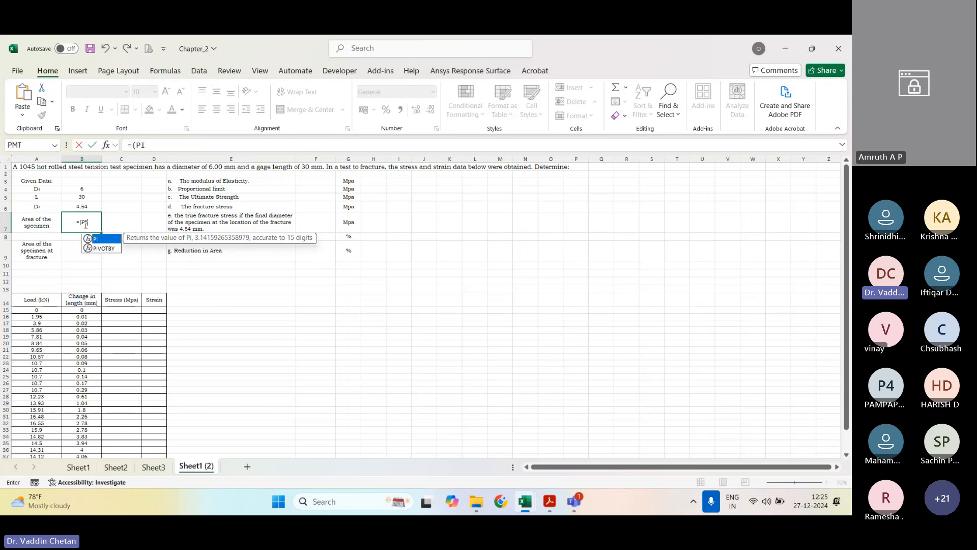
pyautogui.write('()/')
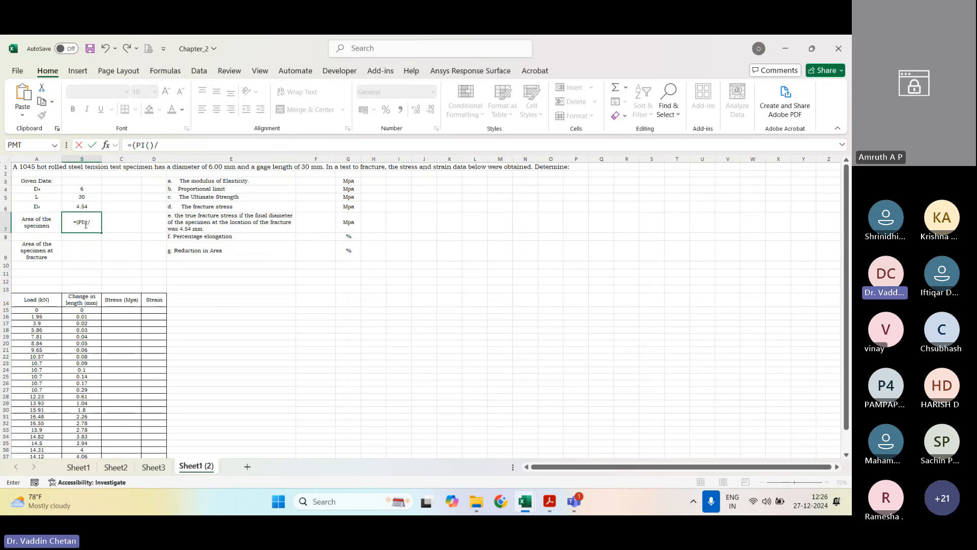
pyautogui.write('4')
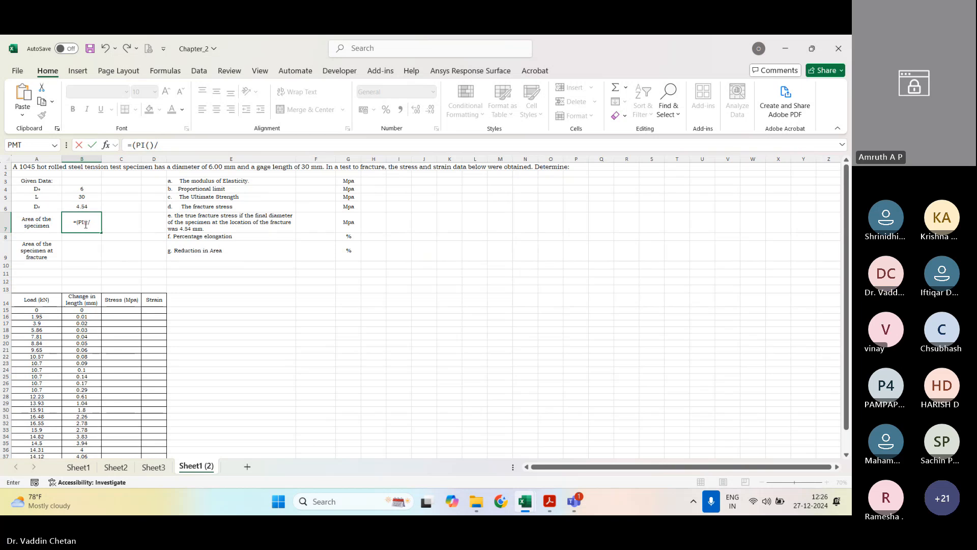
pyautogui.press('BackSpace')
pyautogui.press('BackSpace')
pyautogui.press('BackSpace')
pyautogui.press('BackSpace')
pyautogui.press('BackSpace')
pyautogui.press('BackSpace')
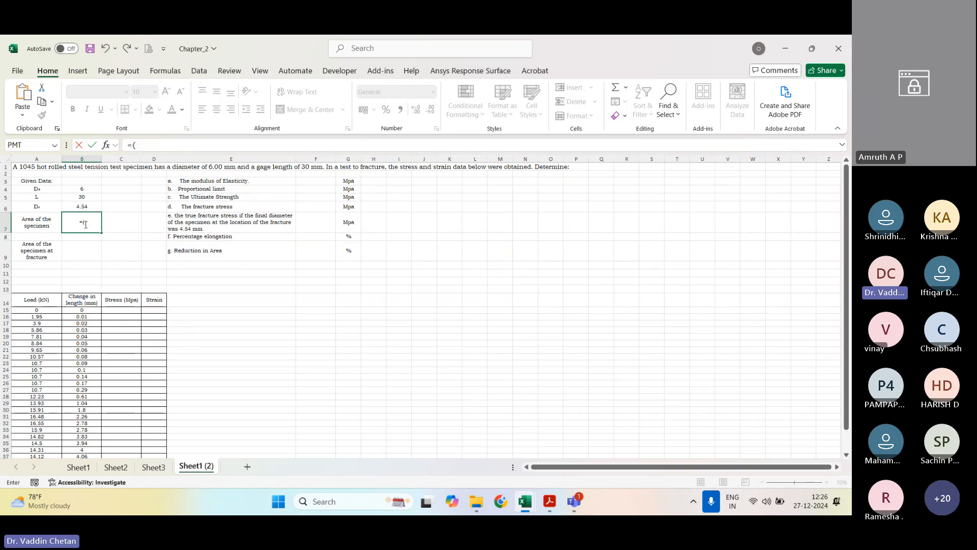
pyautogui.write('(PI()/4)*')
pyautogui.click(92, 190)
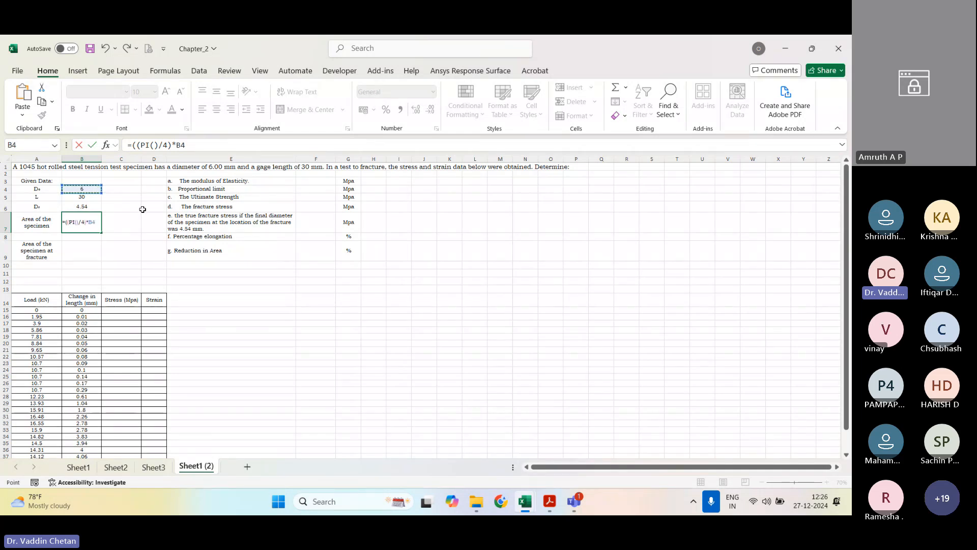
pyautogui.write('^2')
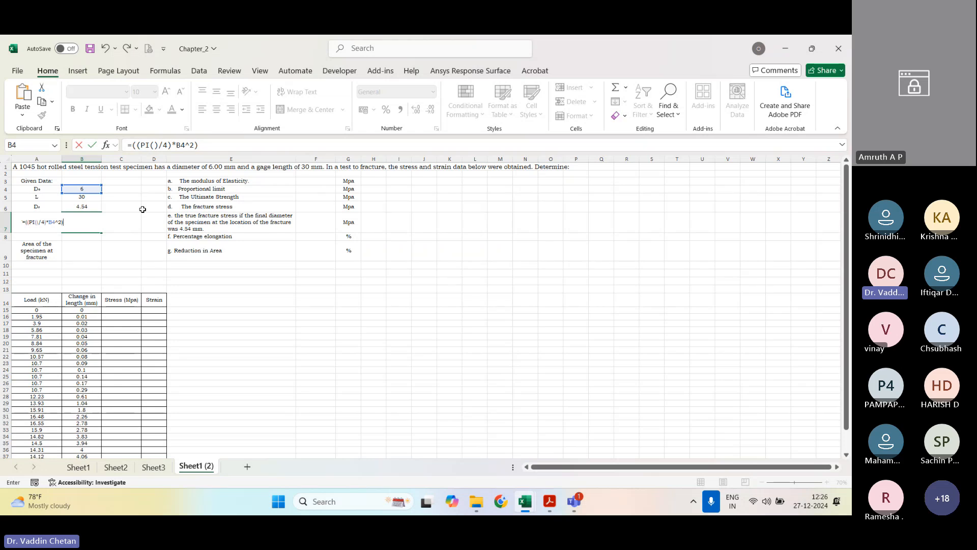
pyautogui.press('Return')
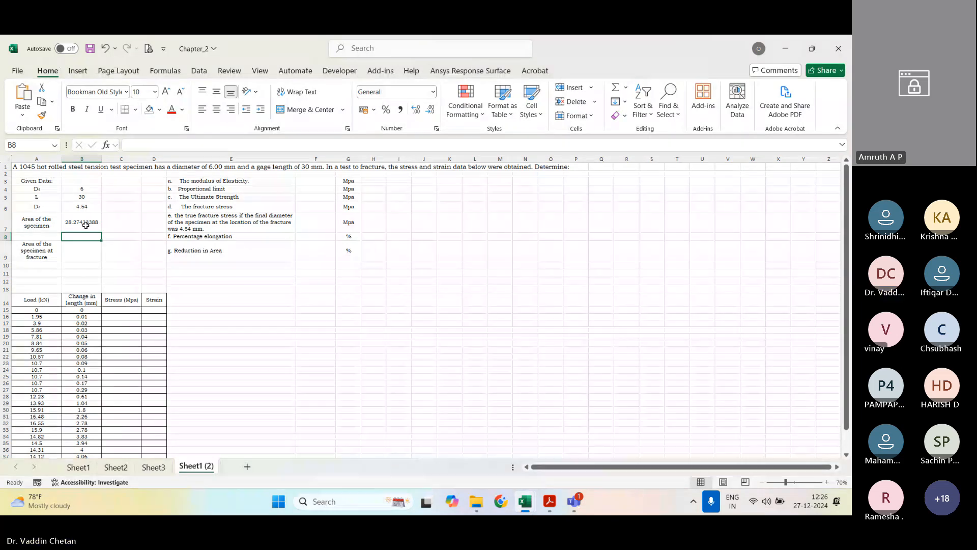
# Step: Copy the specimen area formula into B9 and point it to the fracture diameter in B6: =((PI()/4)*B6^2)
pyautogui.click(86, 245)
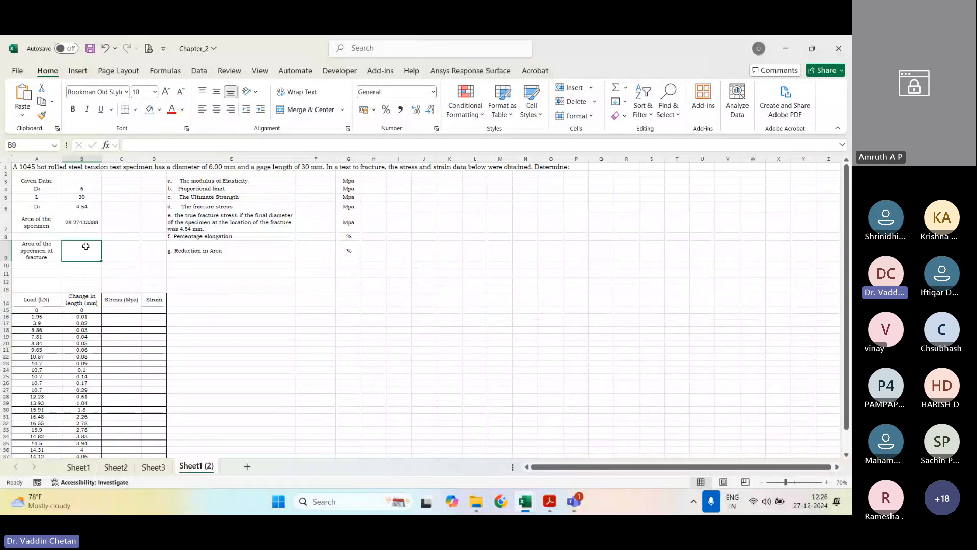
pyautogui.click(88, 225)
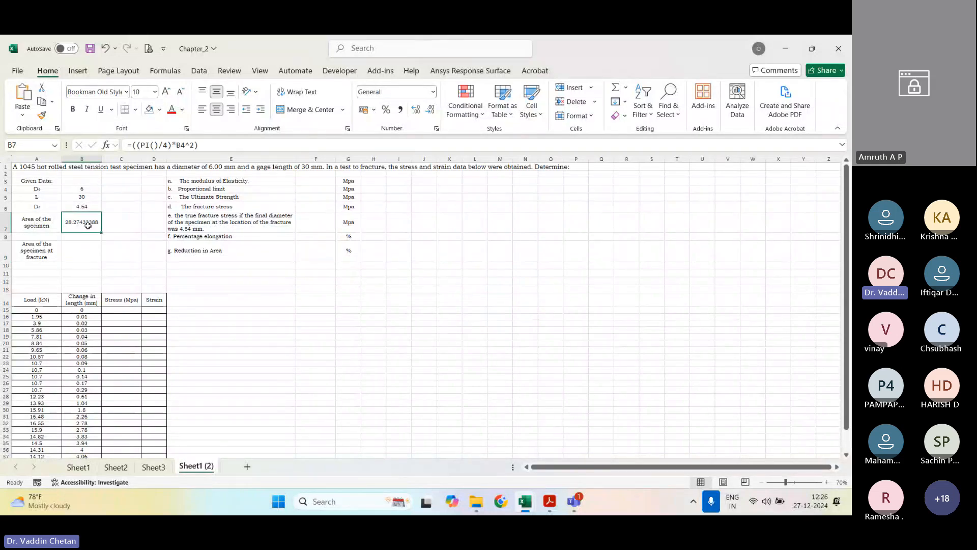
pyautogui.doubleClick(88, 226)
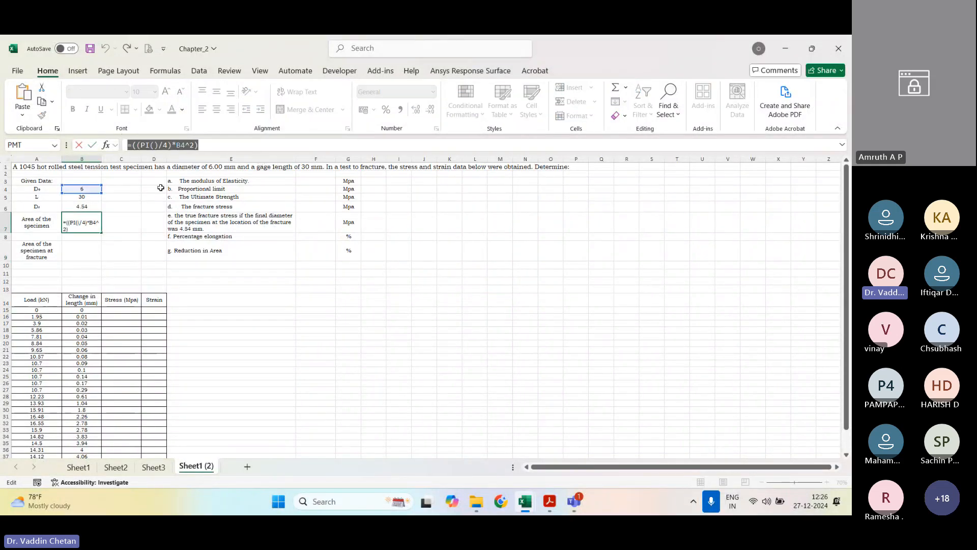
pyautogui.hotkey('ctrl', 'c')
pyautogui.press('Escape')
pyautogui.click(88, 249)
pyautogui.click(182, 146)
pyautogui.hotkey('ctrl', 'v')
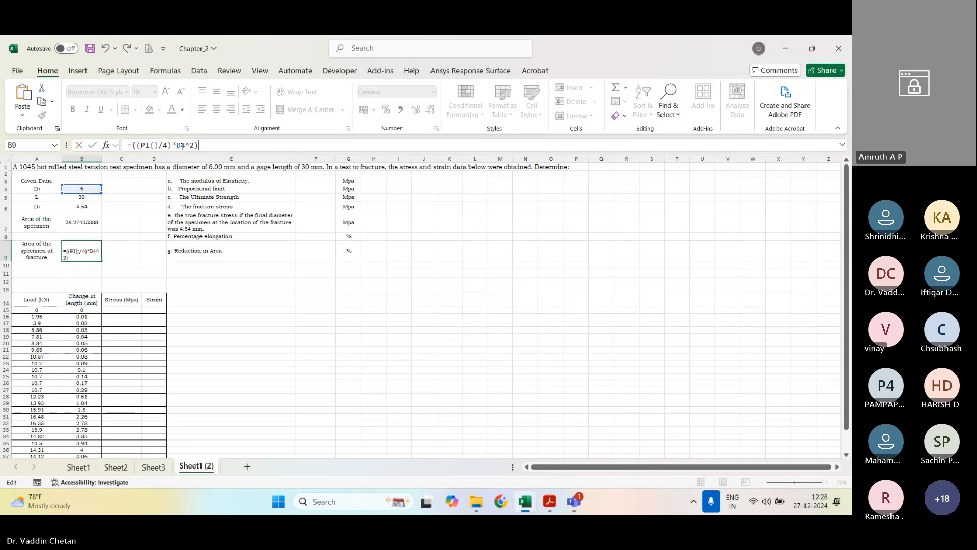
pyautogui.doubleClick(181, 146)
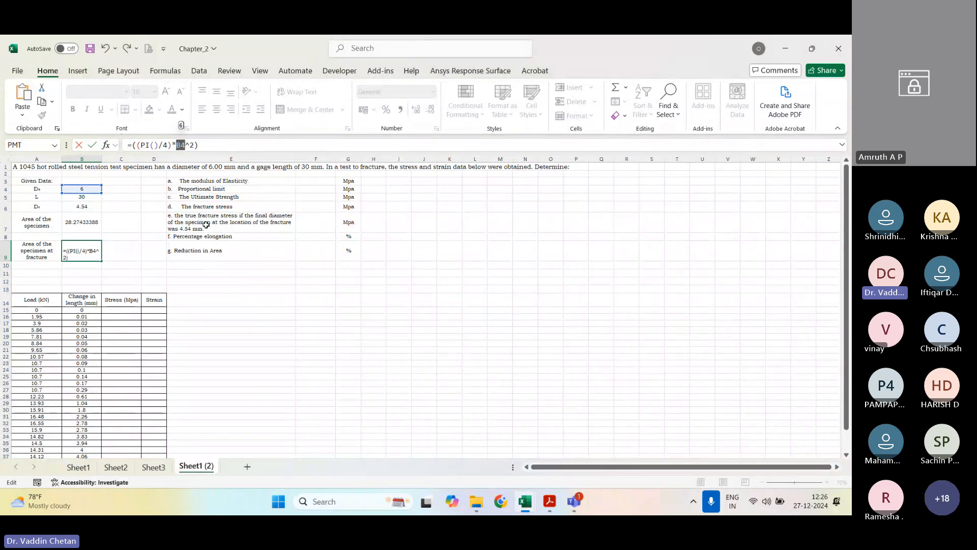
pyautogui.write('B')
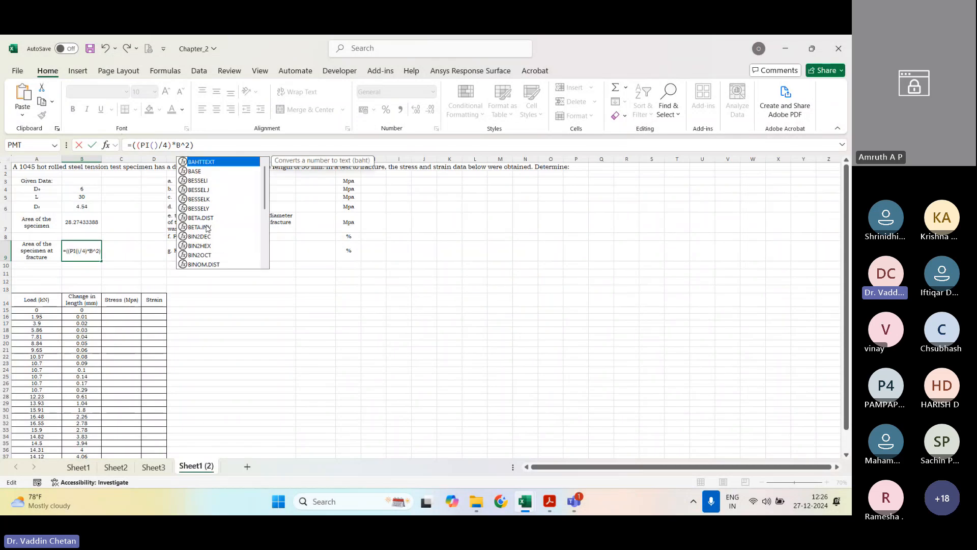
pyautogui.write('6')
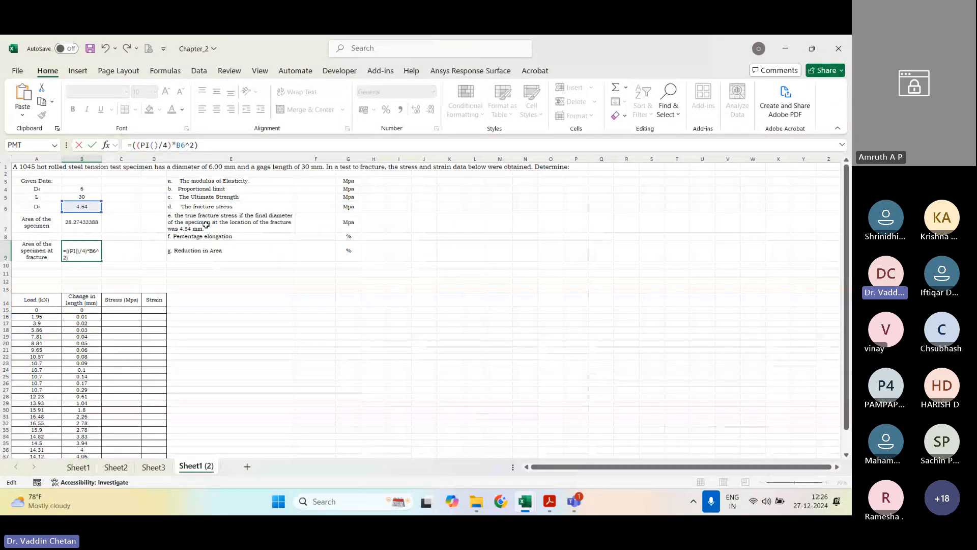
pyautogui.write('^2)')
pyautogui.press('Return')
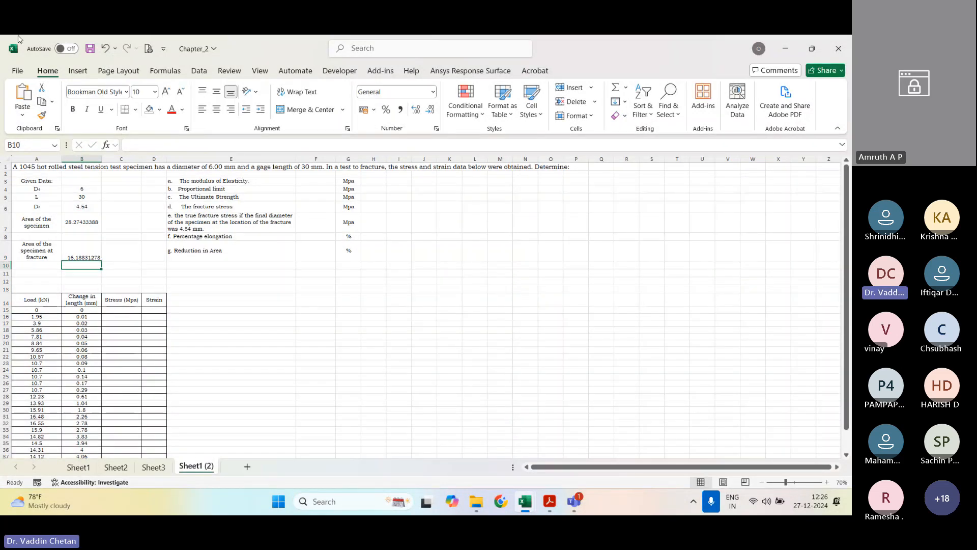
# Step: Center the given data in A4:B9 horizontally and vertically
pyautogui.moveTo(57, 190); pyautogui.dragTo(94, 258)
pyautogui.click(218, 110)
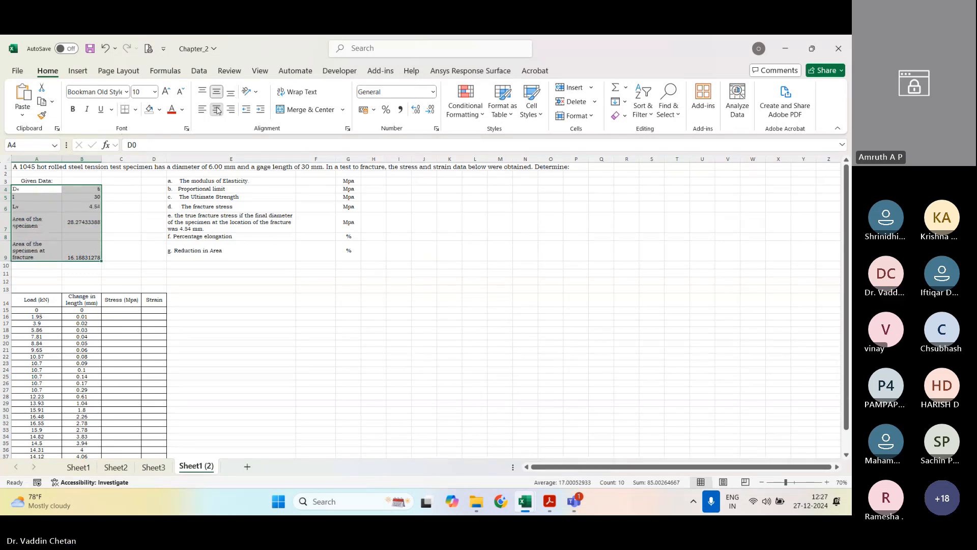
pyautogui.click(217, 110)
pyautogui.click(217, 93)
pyautogui.click(217, 93)
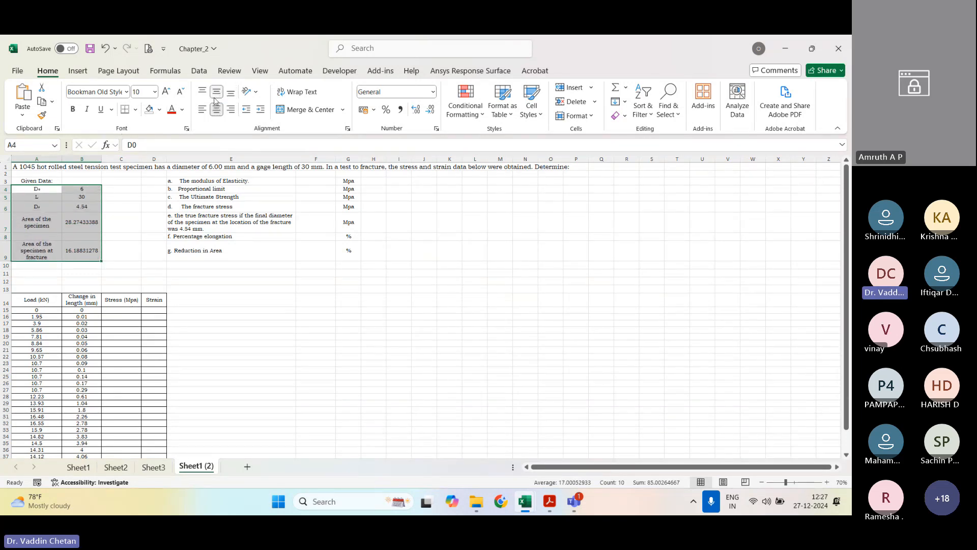
# Step: Build the stress formula in C15 as the load in A15 times 1000, divided by the specimen area in B7
pyautogui.scroll(-2, 196, 298)
pyautogui.click(128, 270)
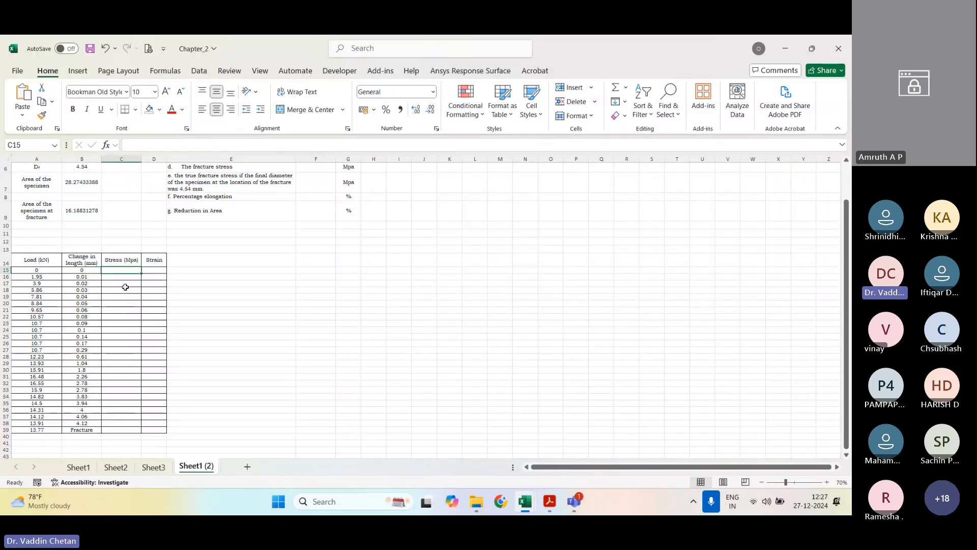
pyautogui.write('=(')
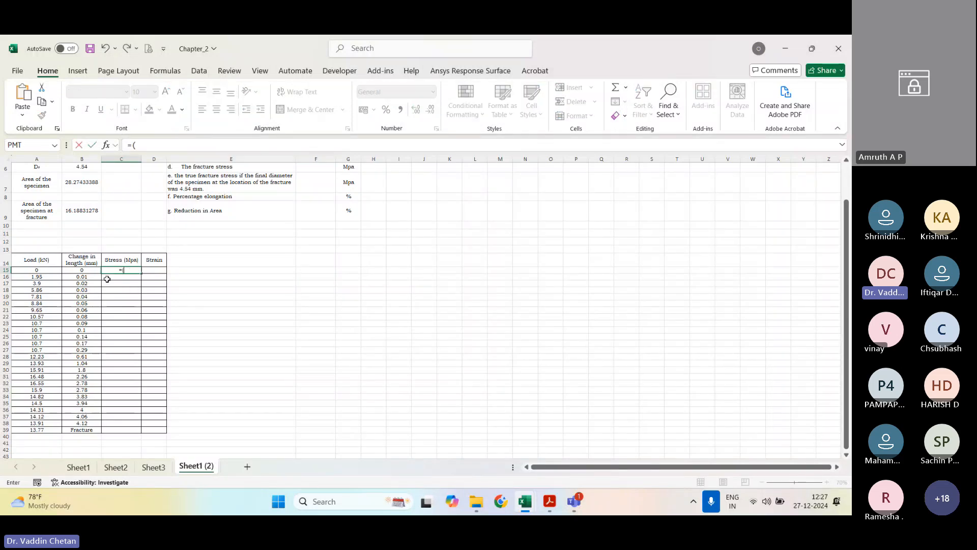
pyautogui.write('(')
pyautogui.click(49, 270)
pyautogui.write('*1000)/')
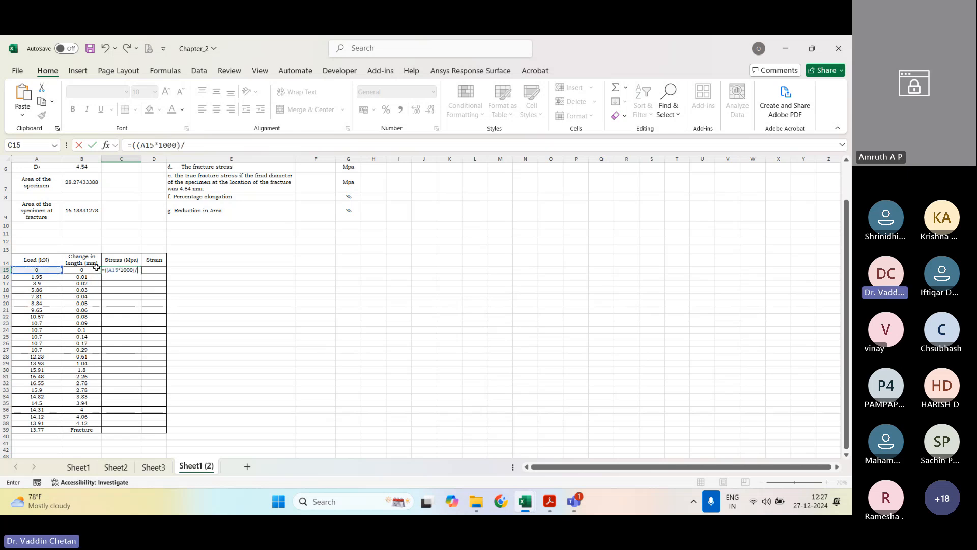
pyautogui.scroll(1, 85, 201)
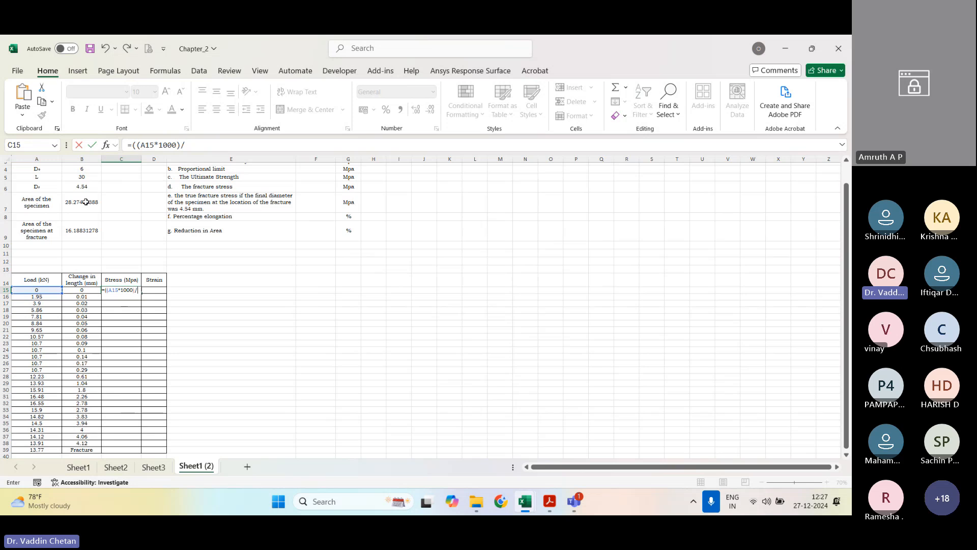
pyautogui.click(85, 202)
# Step: Lock the area reference so C15 reads =((A15*1000)/$B$7), and fill the stress formula down to C39
pyautogui.moveTo(185, 145); pyautogui.dragTo(202, 144)
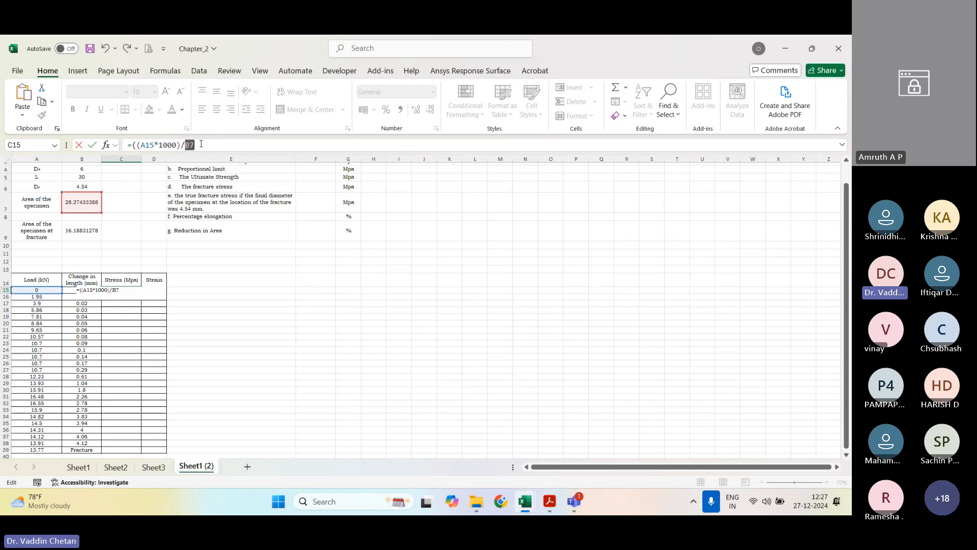
pyautogui.press('F4')
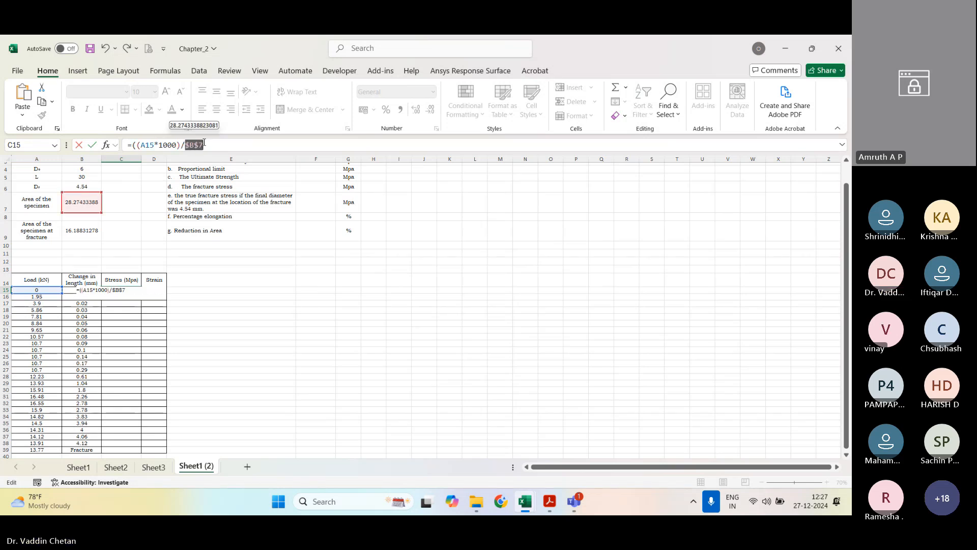
pyautogui.click(220, 146)
pyautogui.write(')')
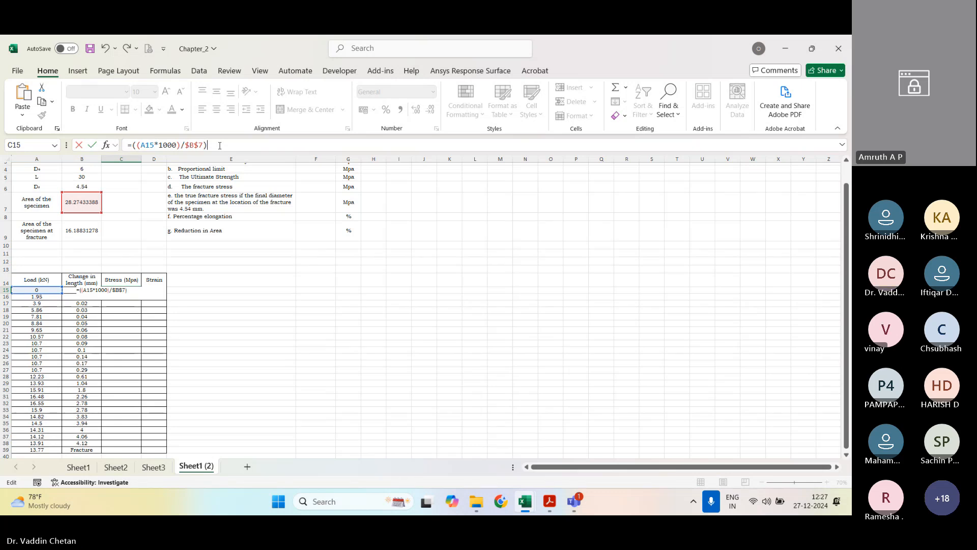
pyautogui.hotkey('ctrl', 'Return')
pyautogui.scroll(-1, 130, 270)
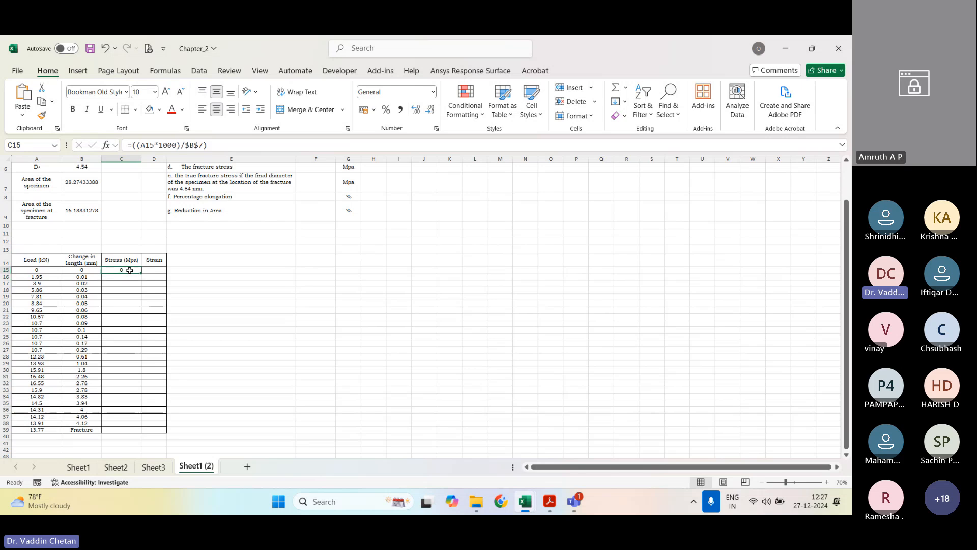
pyautogui.doubleClick(141, 273)
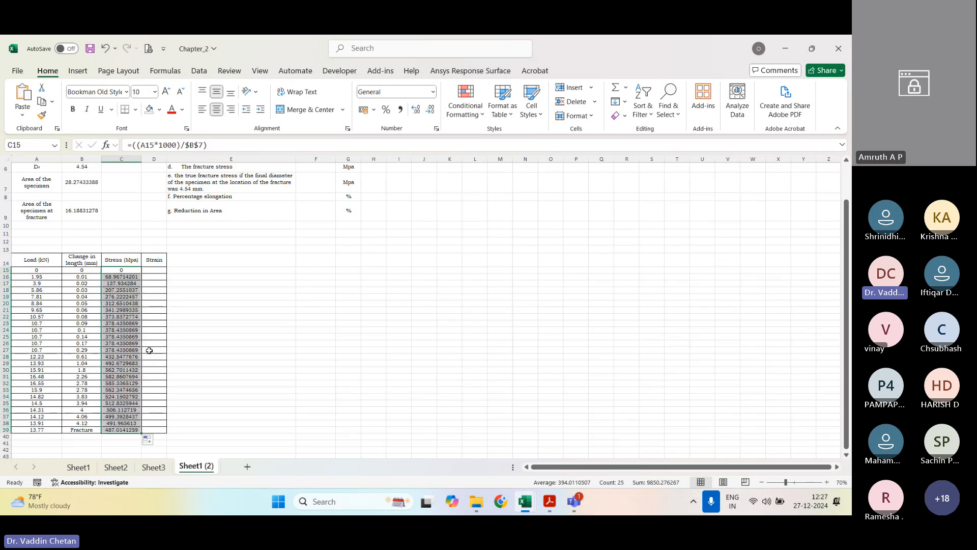
# Step: Build the strain formula in D15 as the change in length in B15 divided by the gage length in B5
pyautogui.click(154, 269)
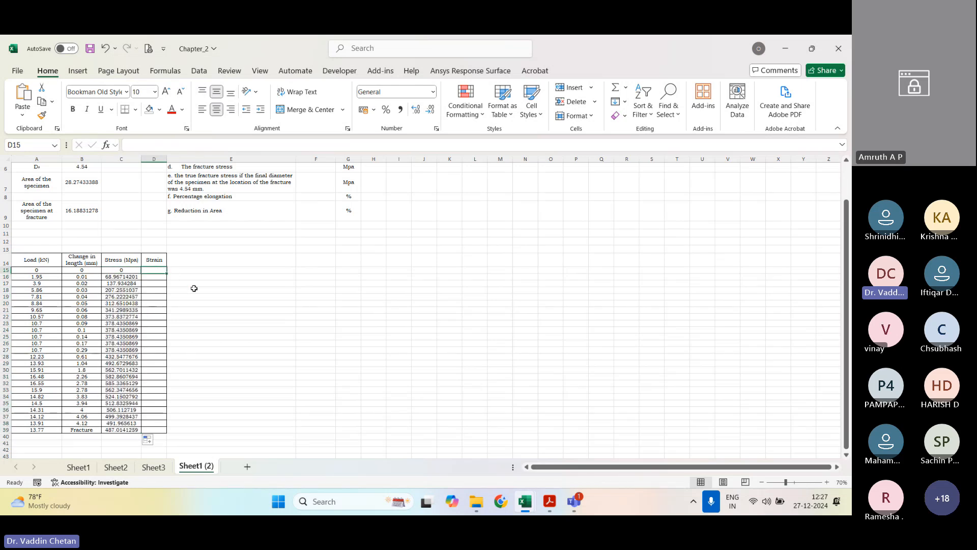
pyautogui.write('=')
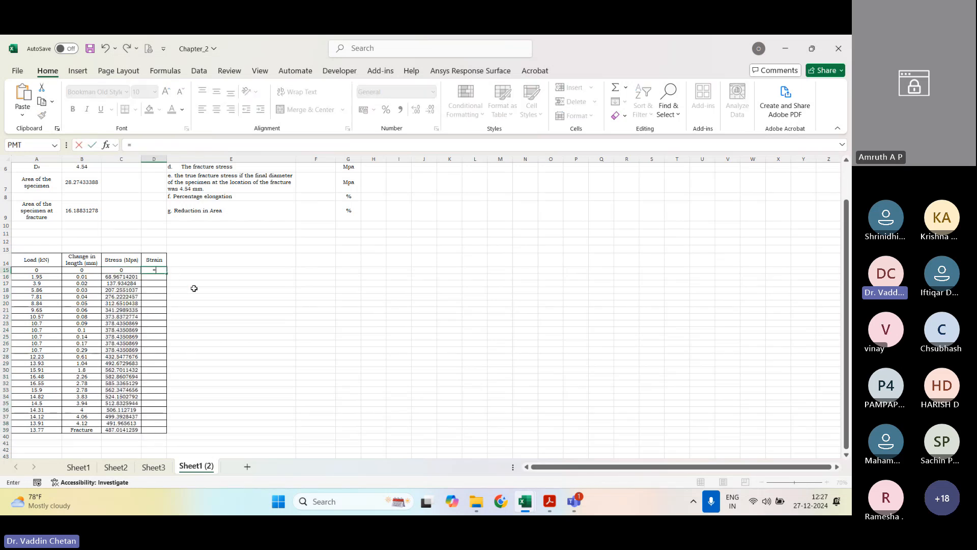
pyautogui.click(83, 270)
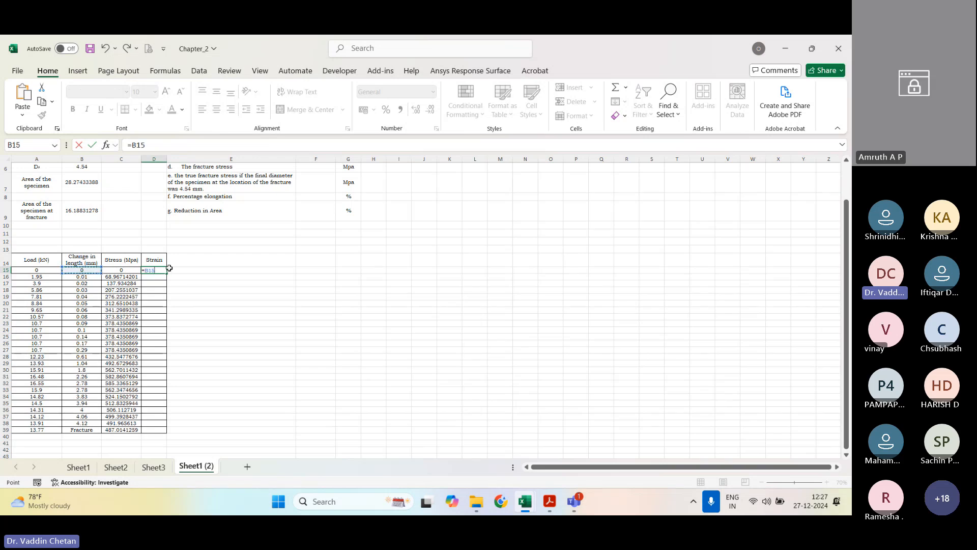
pyautogui.press('BackSpace')
pyautogui.press('BackSpace')
pyautogui.press('BackSpace')
pyautogui.write('(')
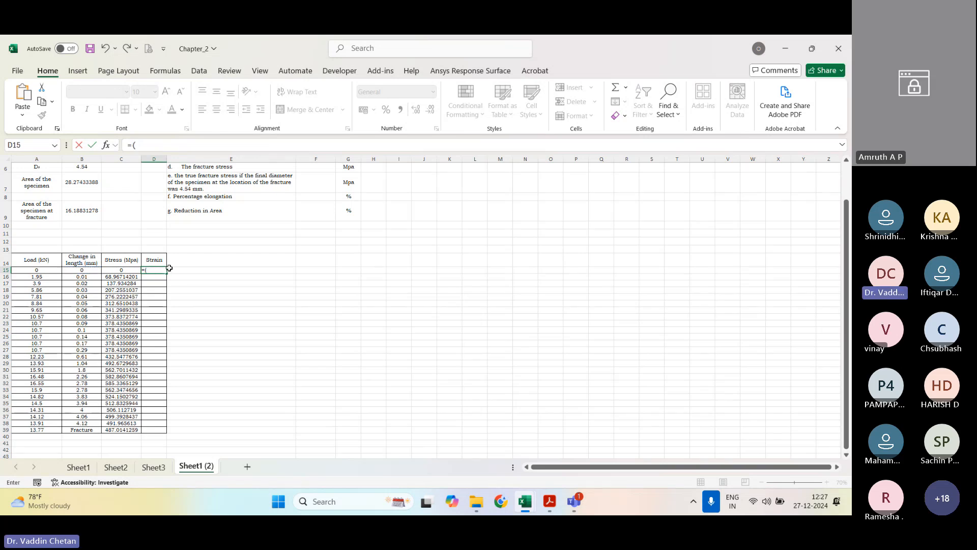
pyautogui.click(84, 271)
pyautogui.write('/')
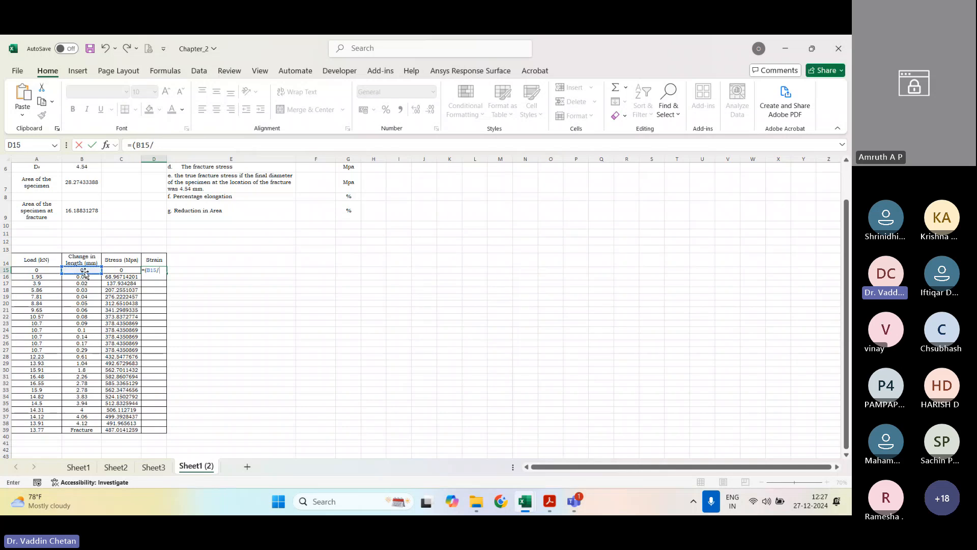
pyautogui.scroll(2, 84, 259)
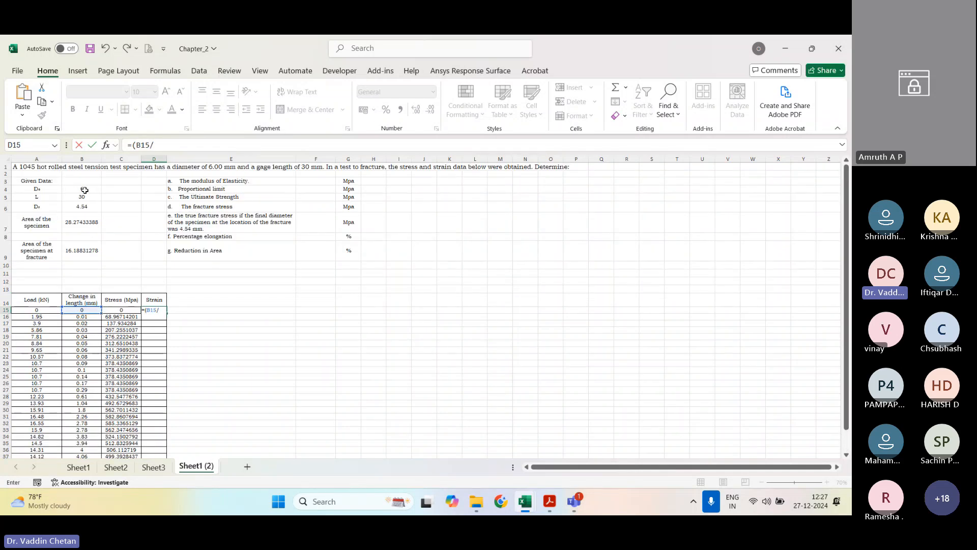
pyautogui.click(87, 199)
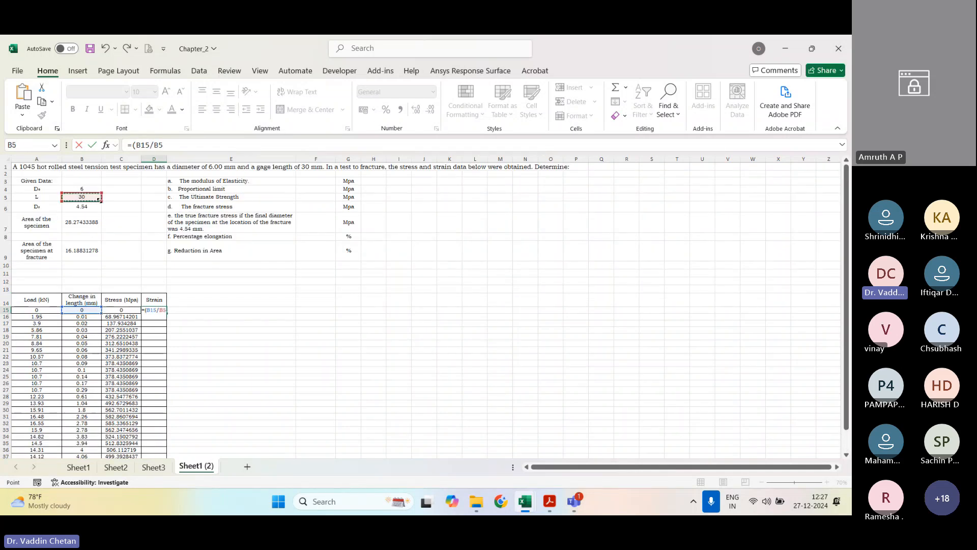
pyautogui.write(')')
# Step: Lock the gage length reference so D15 reads =(B15/$B$5), and fill the strain formula down to D39
pyautogui.doubleClick(160, 146)
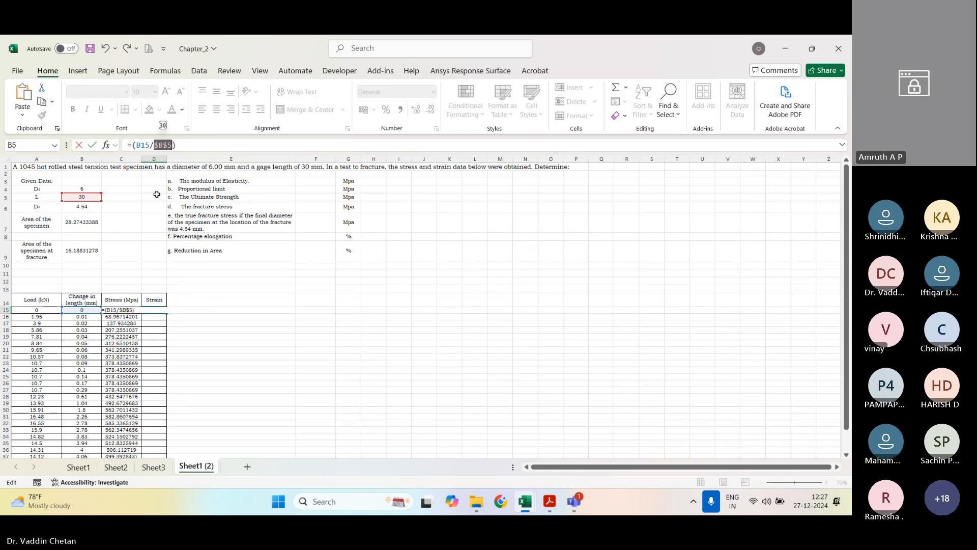
pyautogui.press('Return')
pyautogui.scroll(-2, 186, 260)
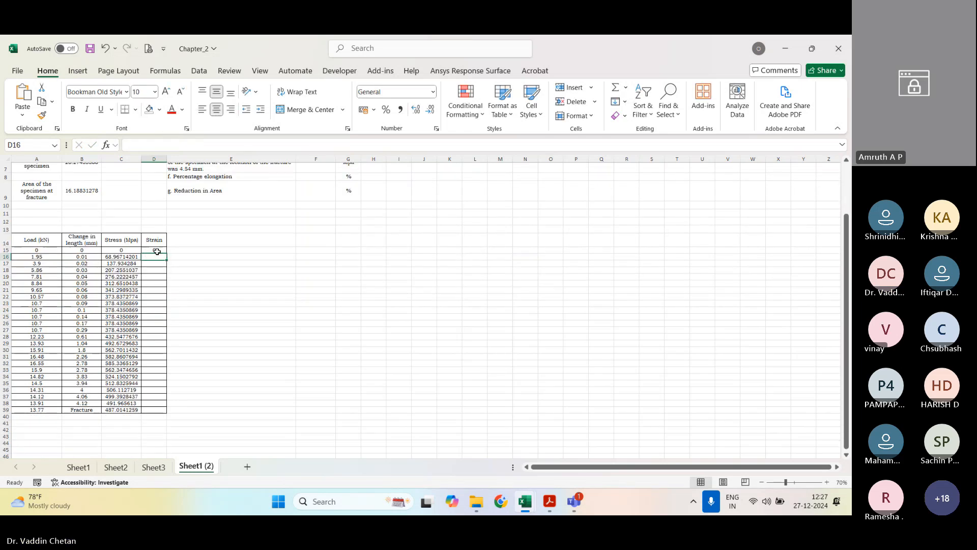
pyautogui.click(159, 251)
pyautogui.doubleClick(167, 255)
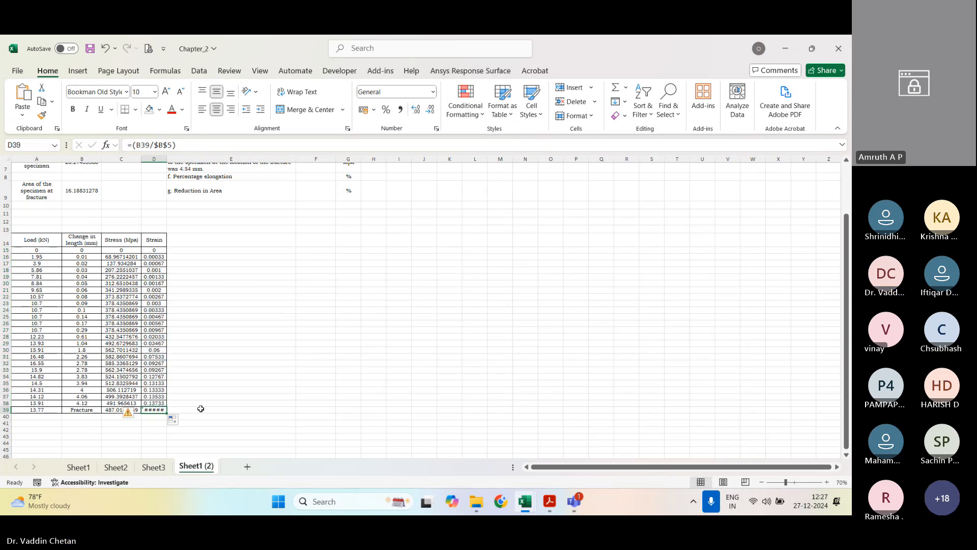
# Step: Clear the strain formula from D39 in the Fracture row
pyautogui.click(293, 385)
pyautogui.click(155, 410)
pyautogui.press('Delete')
pyautogui.scroll(2, 258, 273)
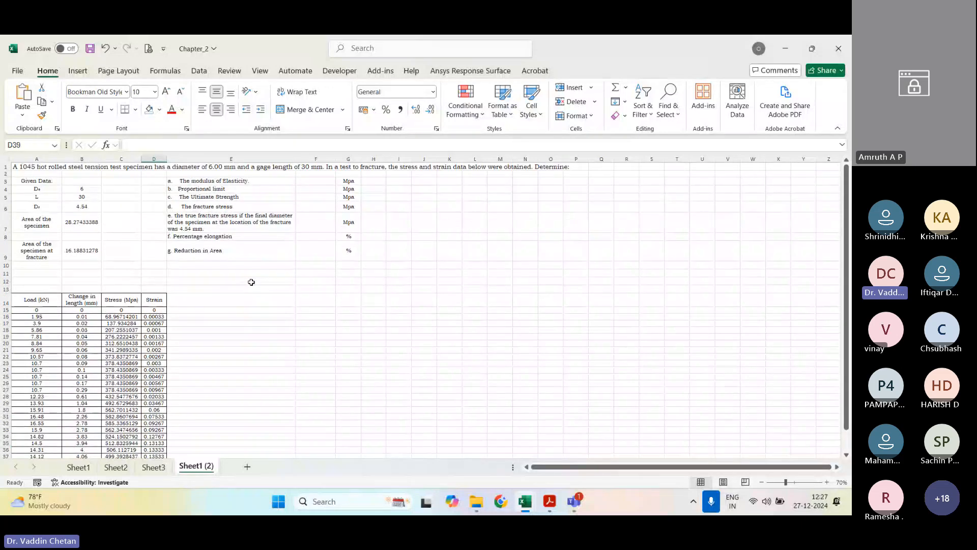
pyautogui.scroll(-3, 192, 314)
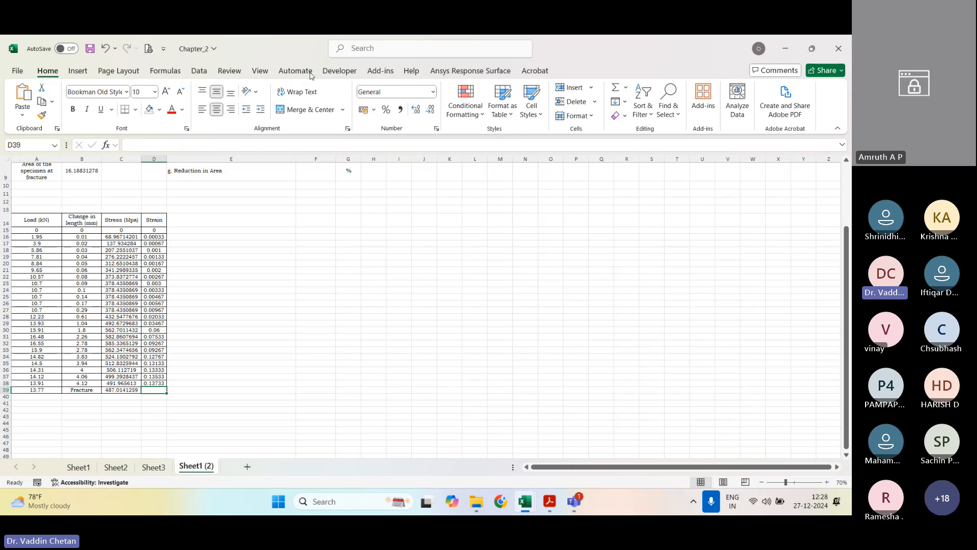
# Step: Insert an empty scatter chart with smooth lines and markers from the blank cell F13
pyautogui.click(280, 209)
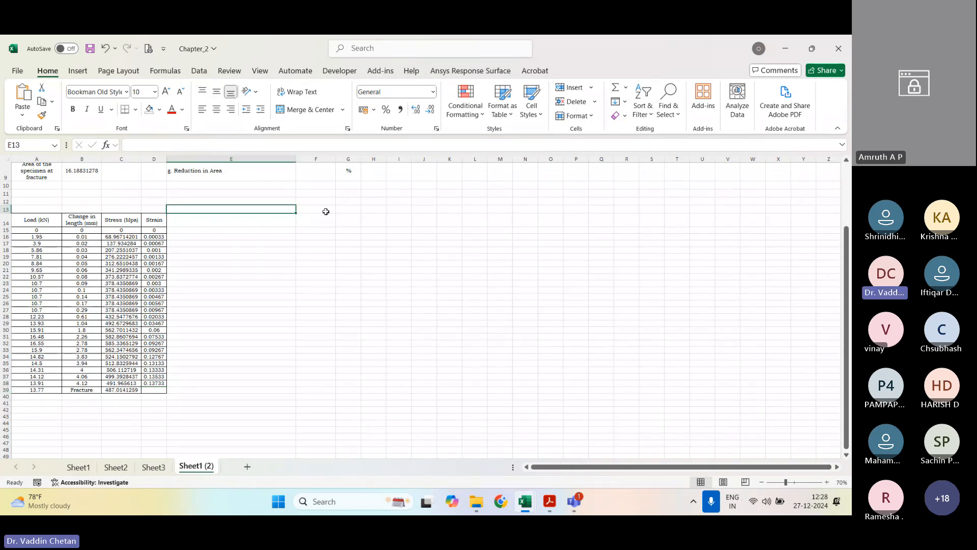
pyautogui.click(302, 209)
pyautogui.click(76, 71)
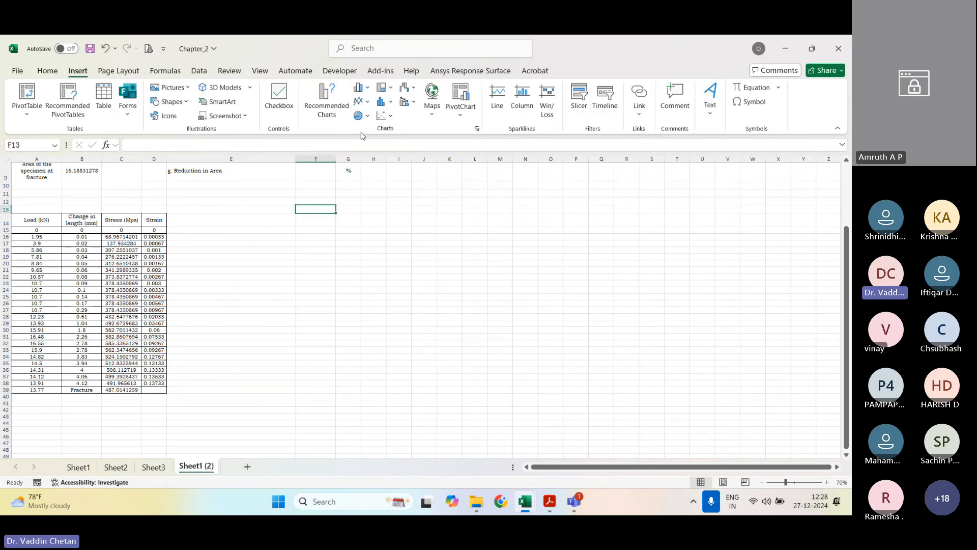
pyautogui.click(382, 116)
pyautogui.click(423, 156)
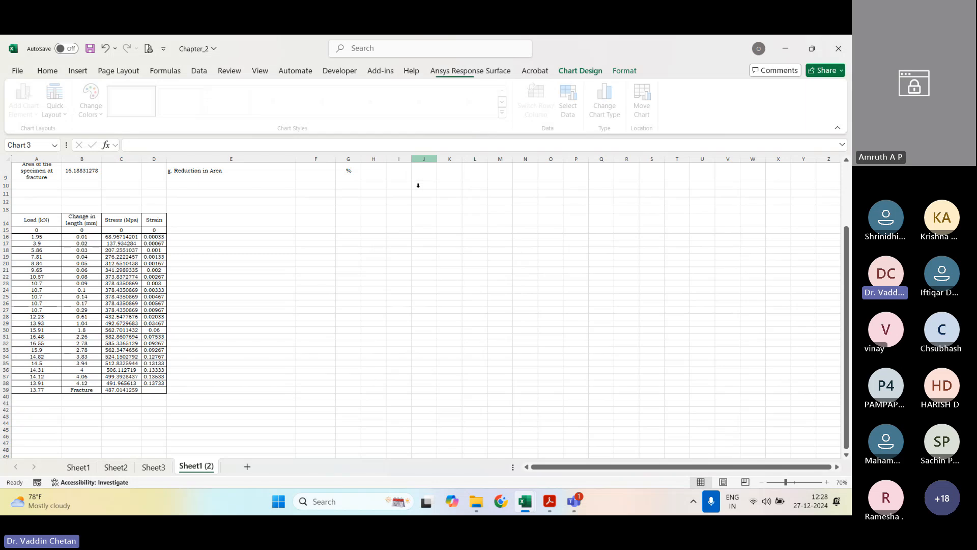
# Step: Add a data series to the chart with strain D15:D38 as X values and stress C15:C38 as Y values
pyautogui.rightClick(408, 315)
pyautogui.click(443, 300)
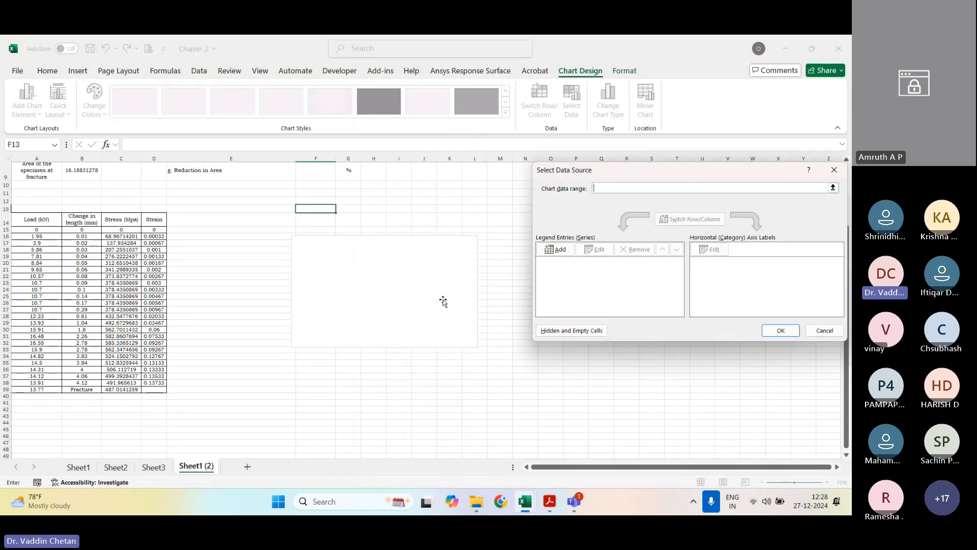
pyautogui.click(557, 249)
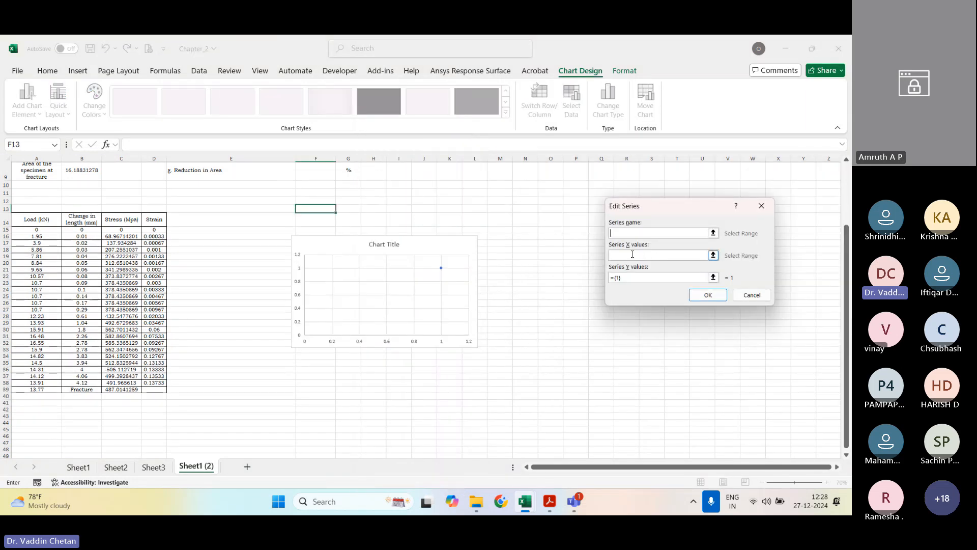
pyautogui.click(634, 254)
pyautogui.moveTo(154, 230); pyautogui.dragTo(153, 382)
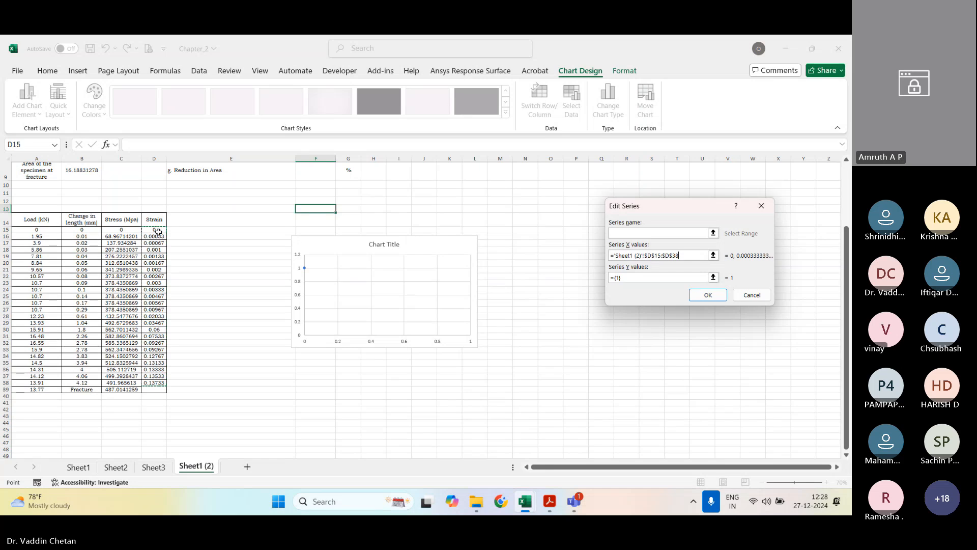
pyautogui.moveTo(154, 230); pyautogui.dragTo(153, 382)
pyautogui.click(713, 277)
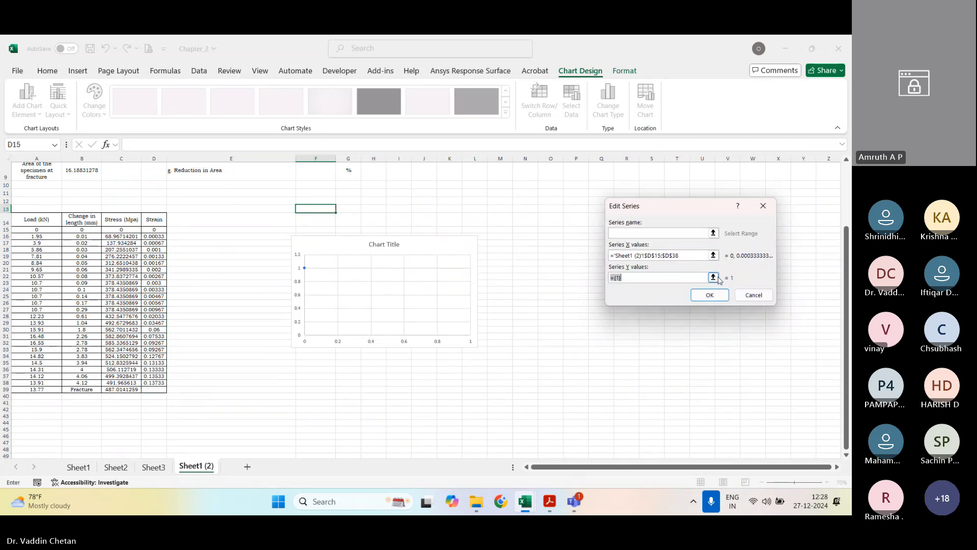
pyautogui.moveTo(121, 230); pyautogui.dragTo(121, 383)
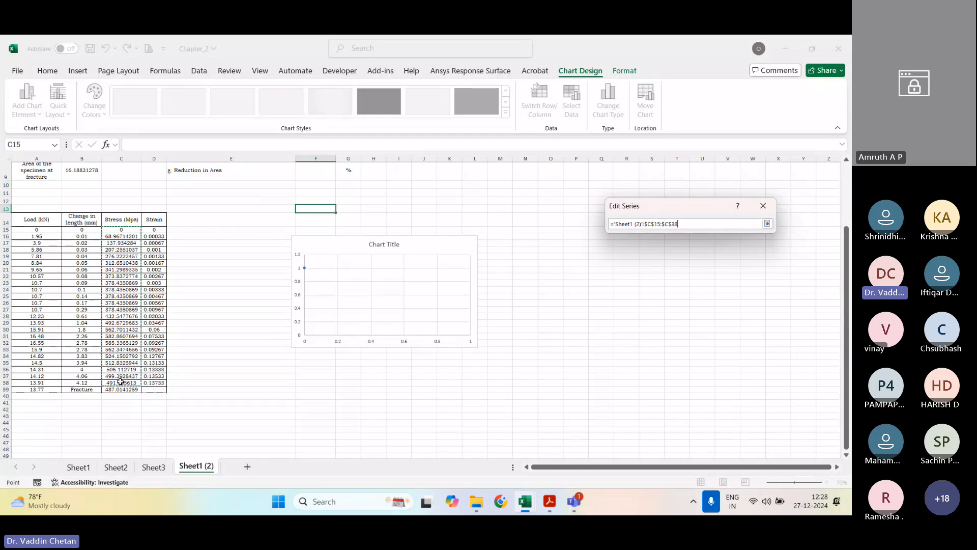
pyautogui.click(767, 224)
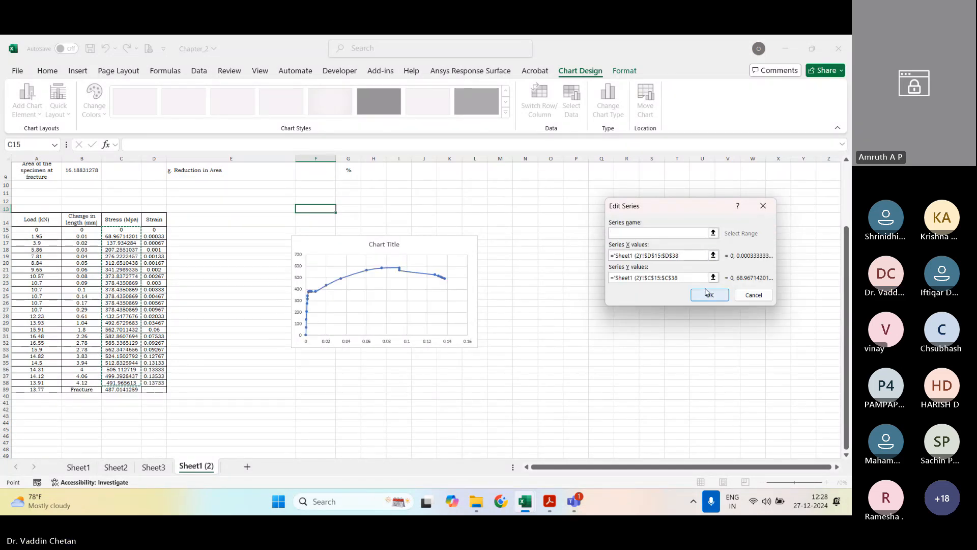
# Step: Name the series "Stress - Strain Curve for Ductile Material" and accept the chart's data source
pyautogui.click(648, 232)
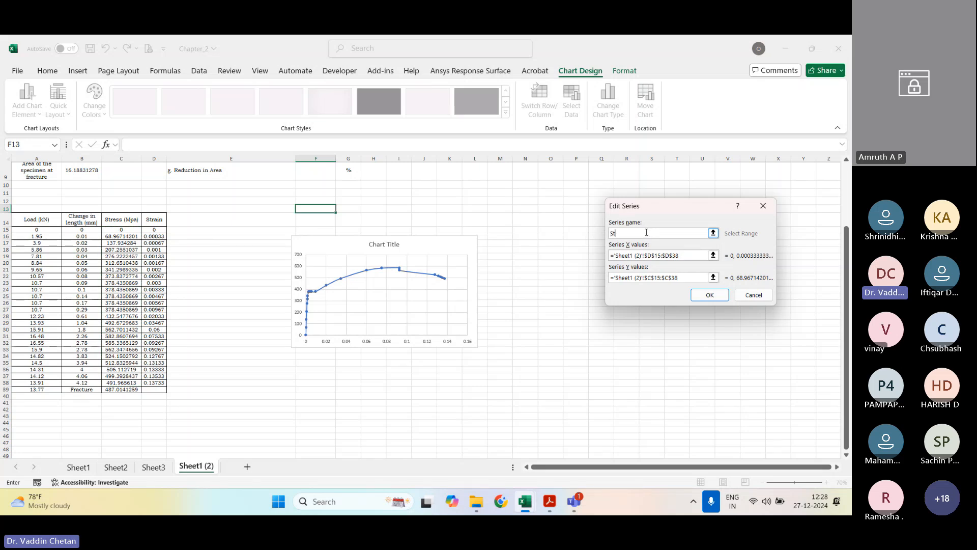
pyautogui.write('Stress')
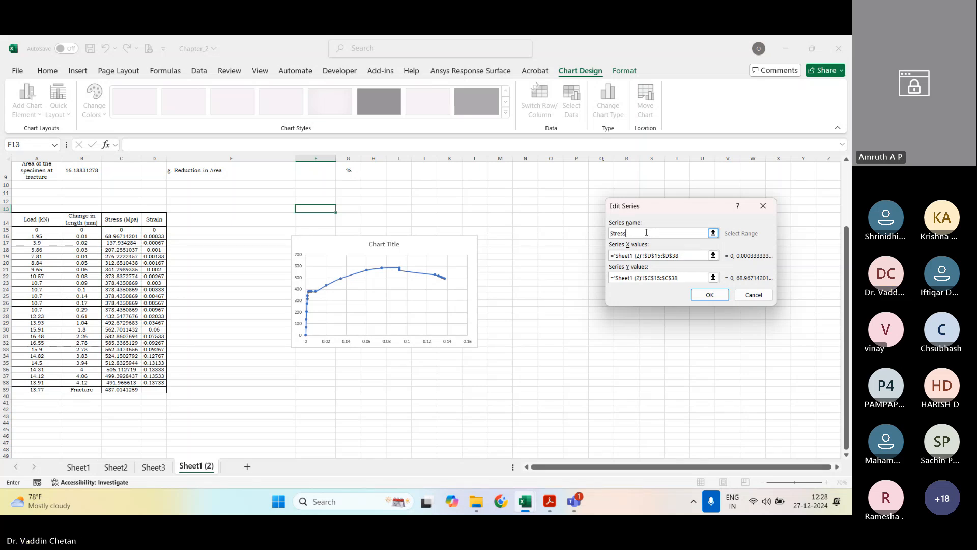
pyautogui.write(' - Strain Curve for Ducti')
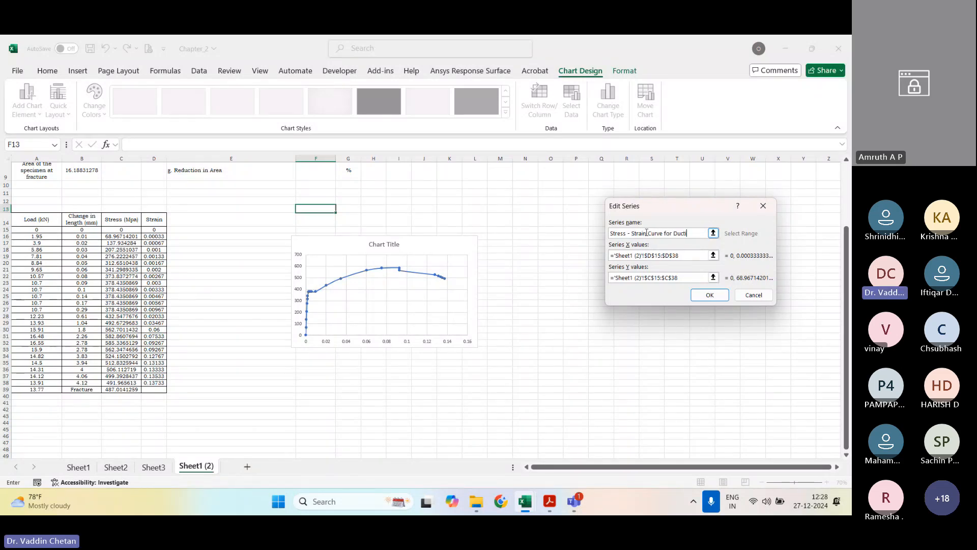
pyautogui.write('le Material')
pyautogui.press('Tab')
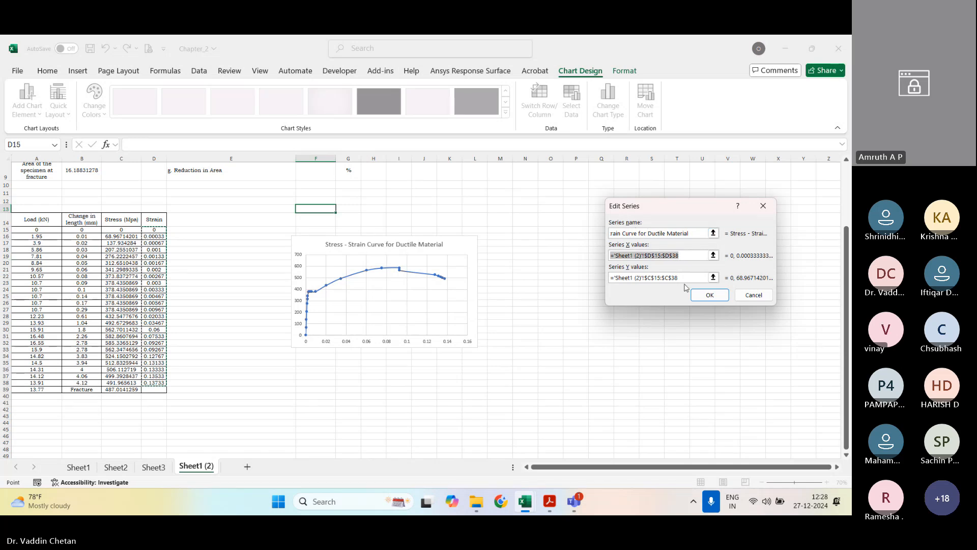
pyautogui.click(710, 295)
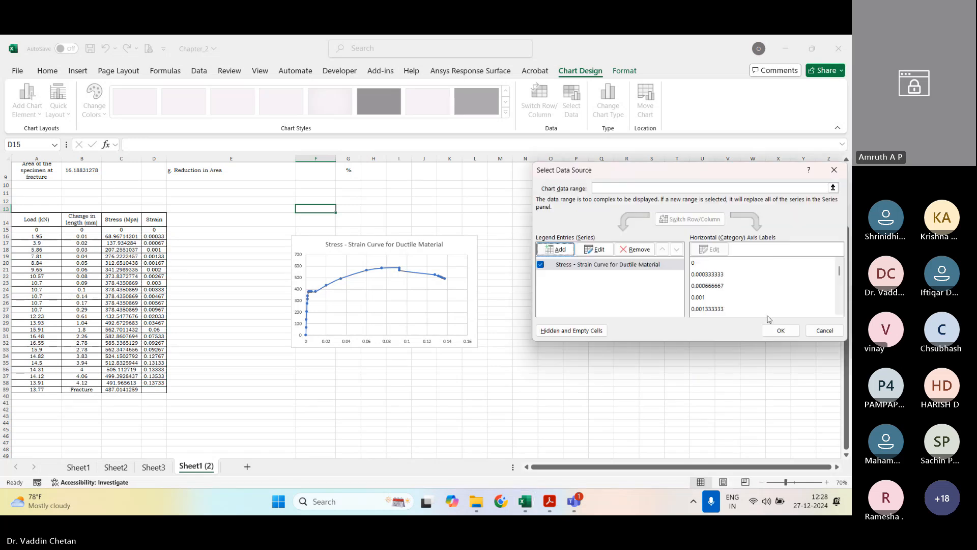
pyautogui.click(782, 330)
# Step: Enlarge the stress-strain chart and add axis titles to it
pyautogui.moveTo(477, 346); pyautogui.dragTo(527, 390)
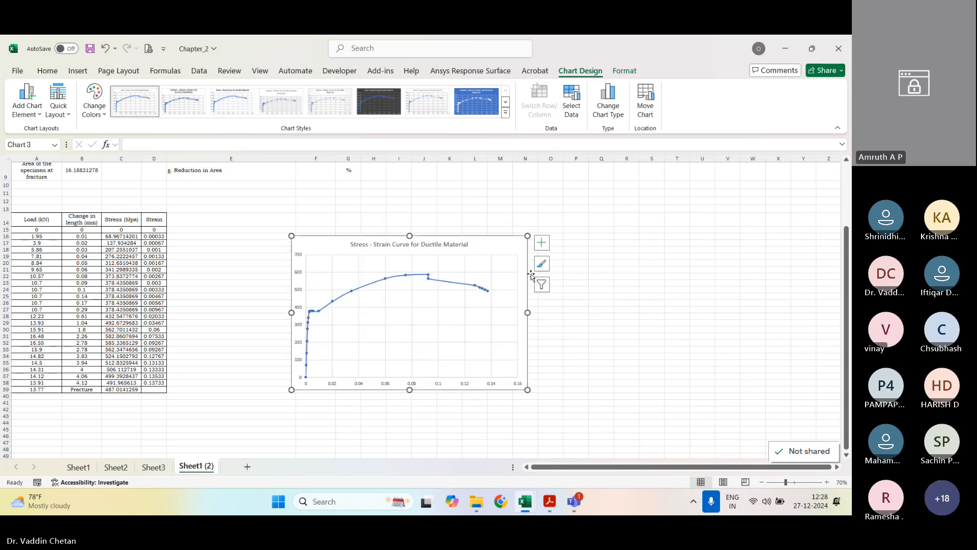
pyautogui.click(541, 243)
pyautogui.click(576, 268)
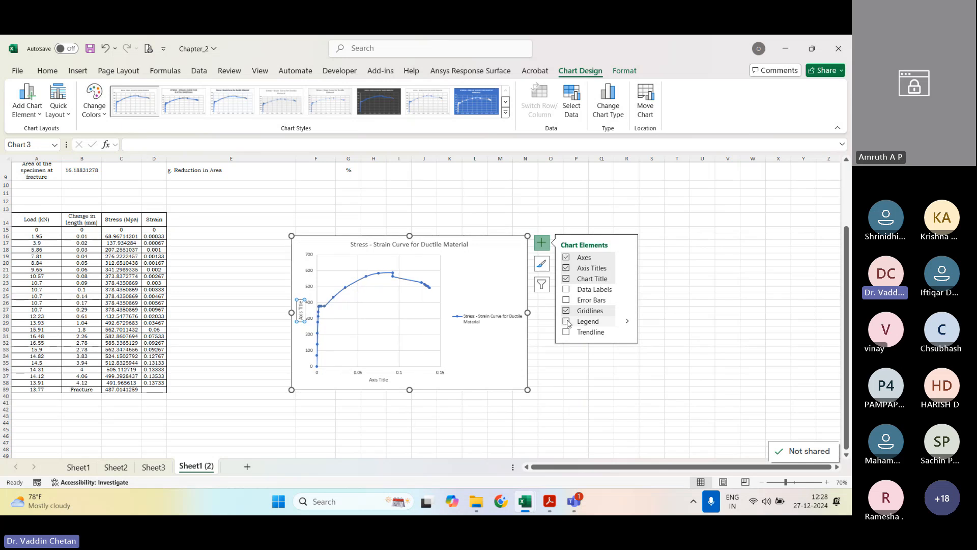
pyautogui.click(418, 380)
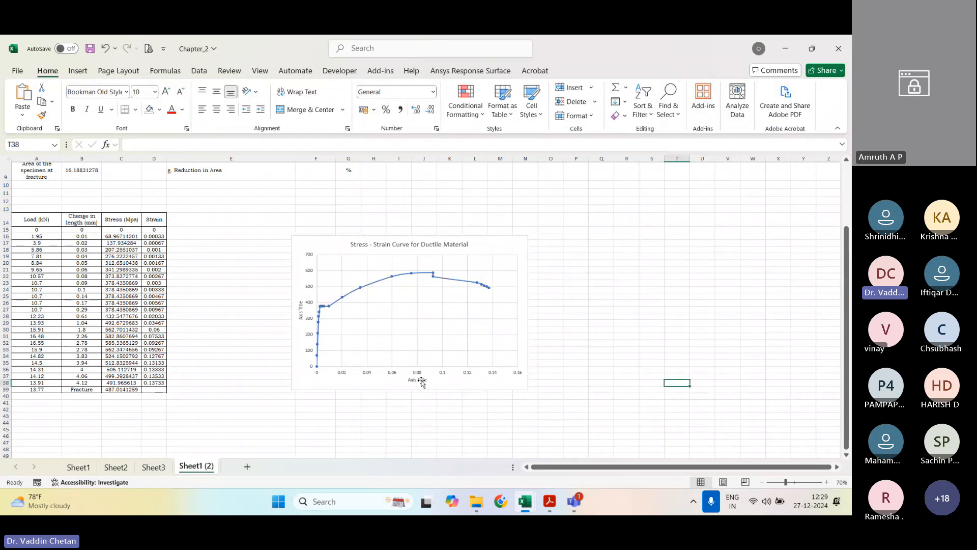
# Step: Set the font of the whole stress-strain chart to Bookman Old Style
pyautogui.click(446, 389)
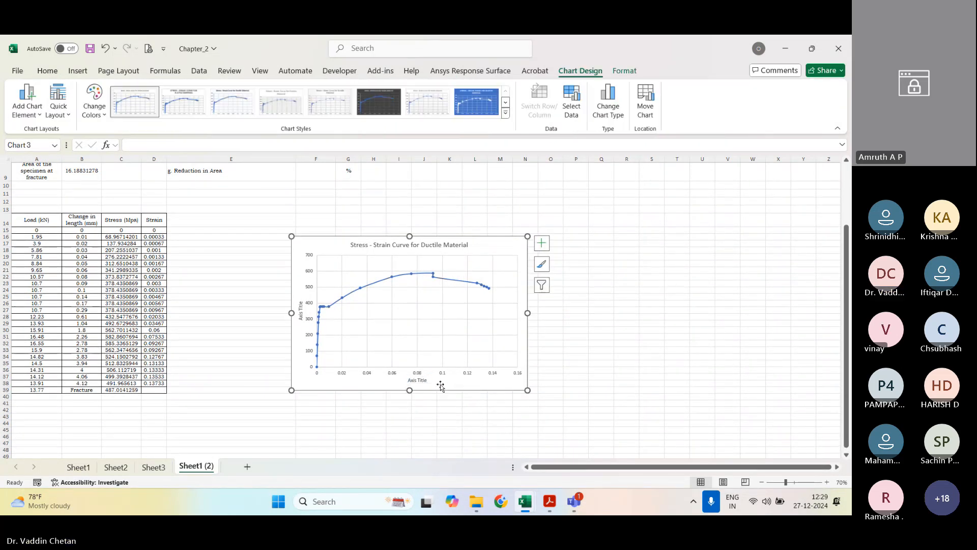
pyautogui.click(47, 70)
pyautogui.click(108, 92)
pyautogui.write('Bookman Old Style')
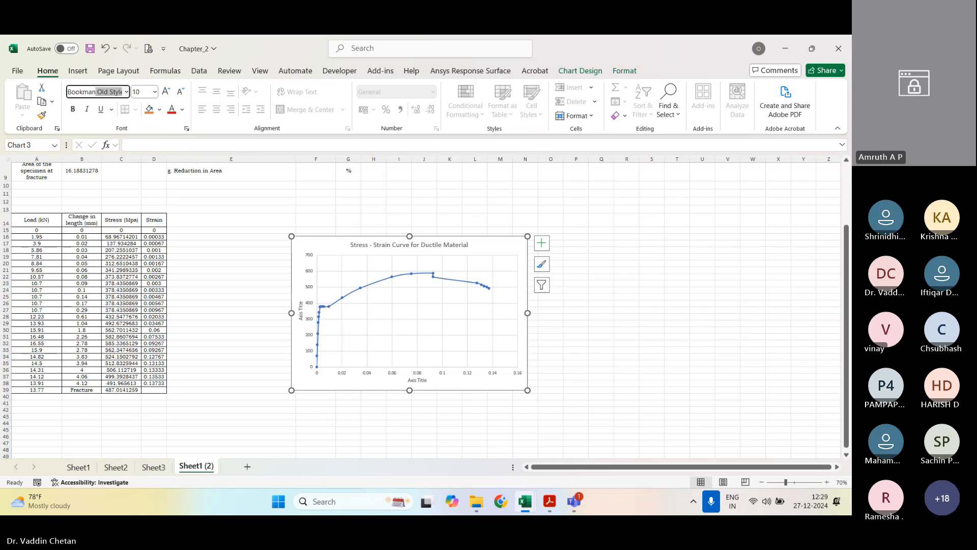
pyautogui.press('Tab')
pyautogui.press('Return')
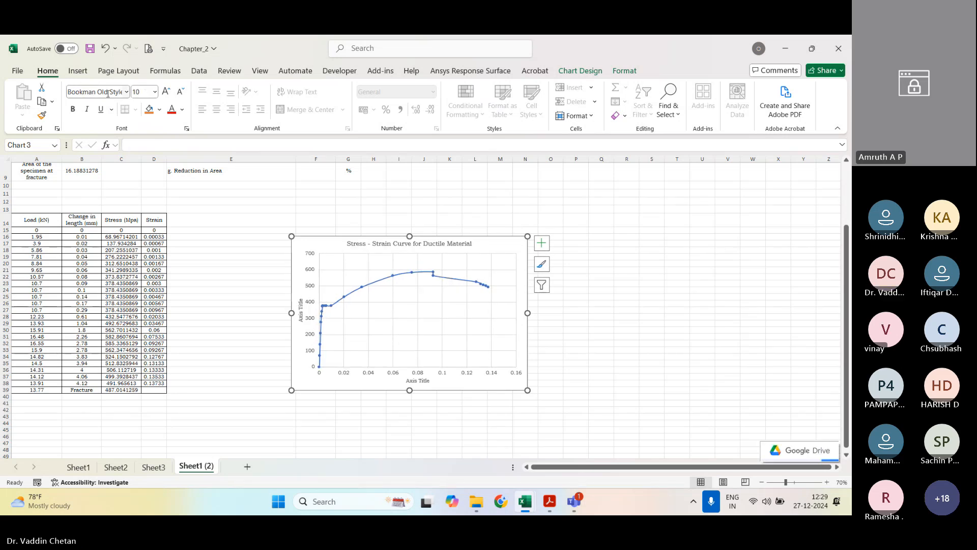
# Step: Make the chart title and both axis titles bold
pyautogui.click(403, 244)
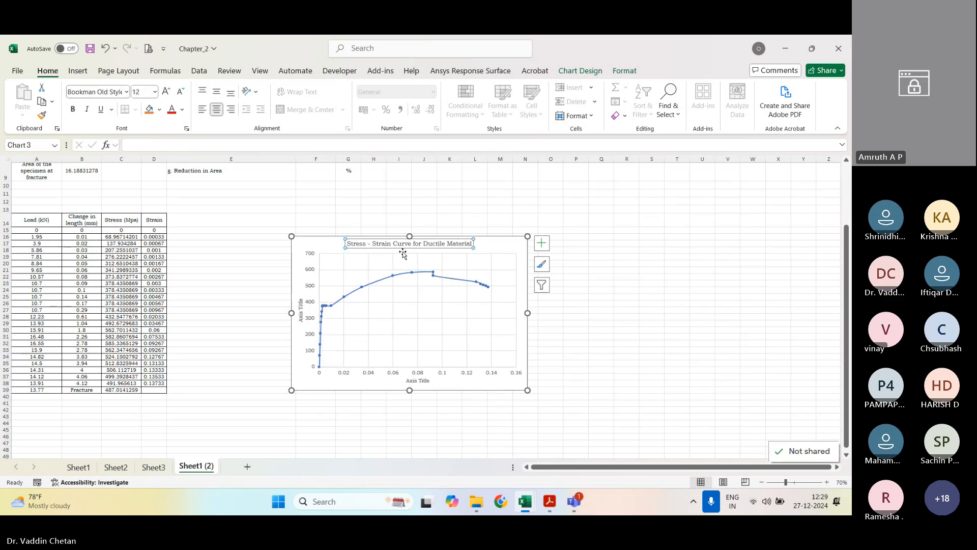
pyautogui.hotkey('ctrl', 'b')
pyautogui.click(301, 311)
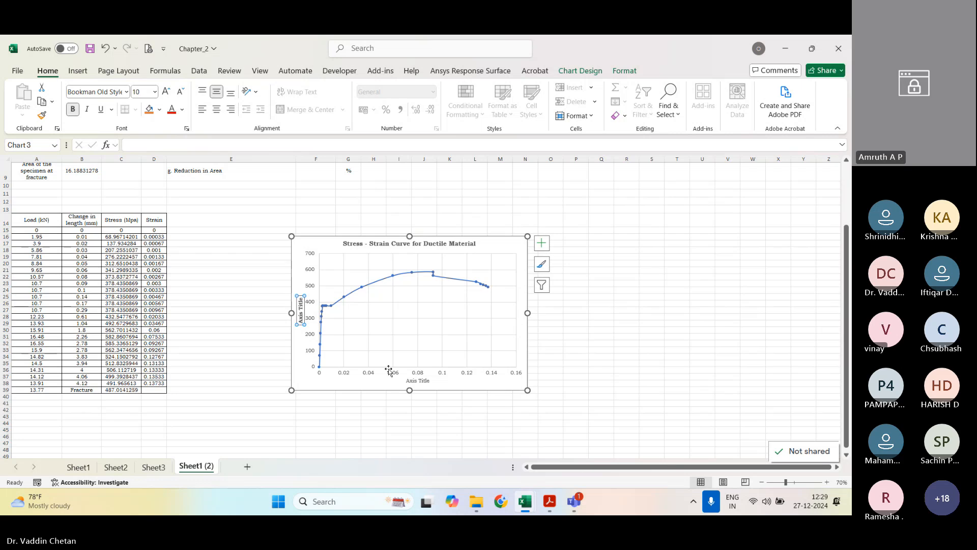
pyautogui.click(417, 380)
pyautogui.hotkey('ctrl', 'b')
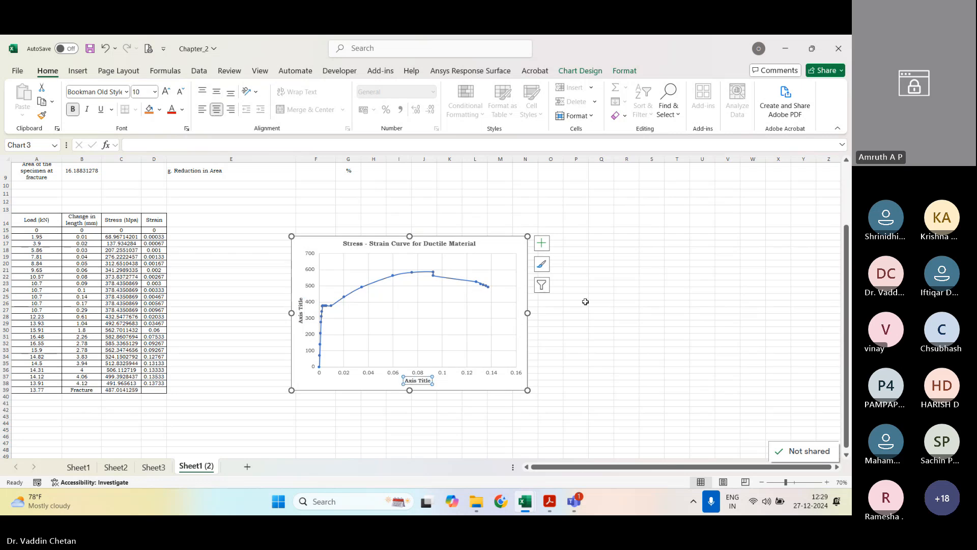
# Step: Title the stress-strain chart's horizontal axis "Strain" and its vertical axis "Stress"
pyautogui.click(590, 303)
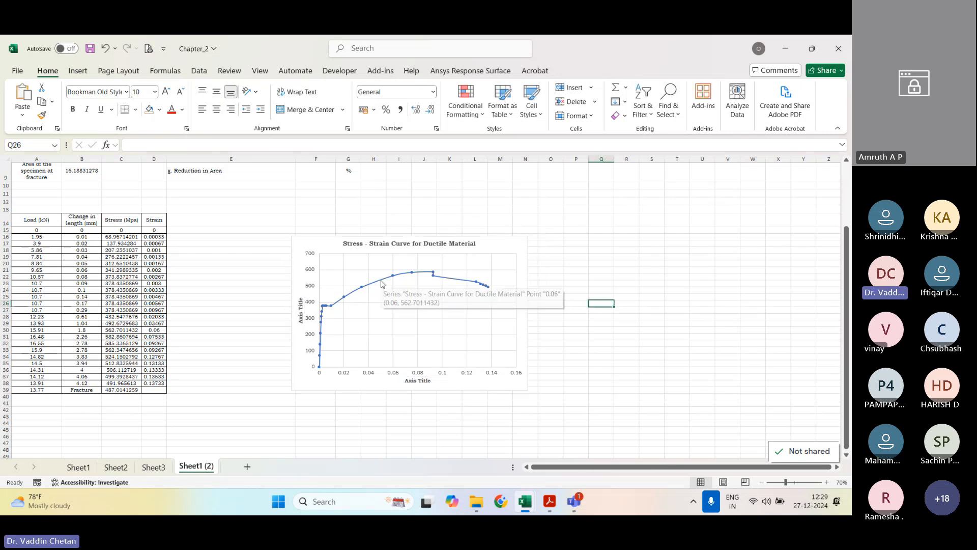
pyautogui.click(418, 381)
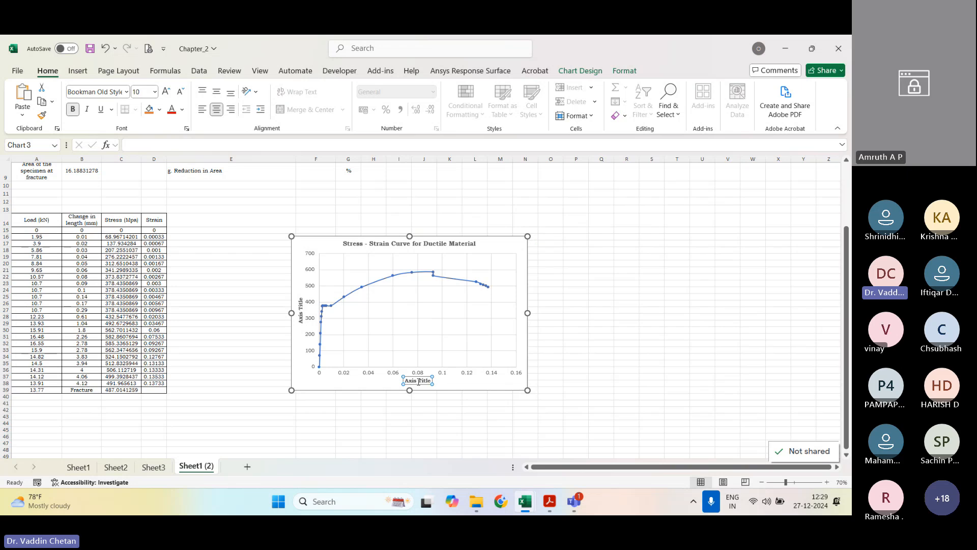
pyautogui.doubleClick(419, 381)
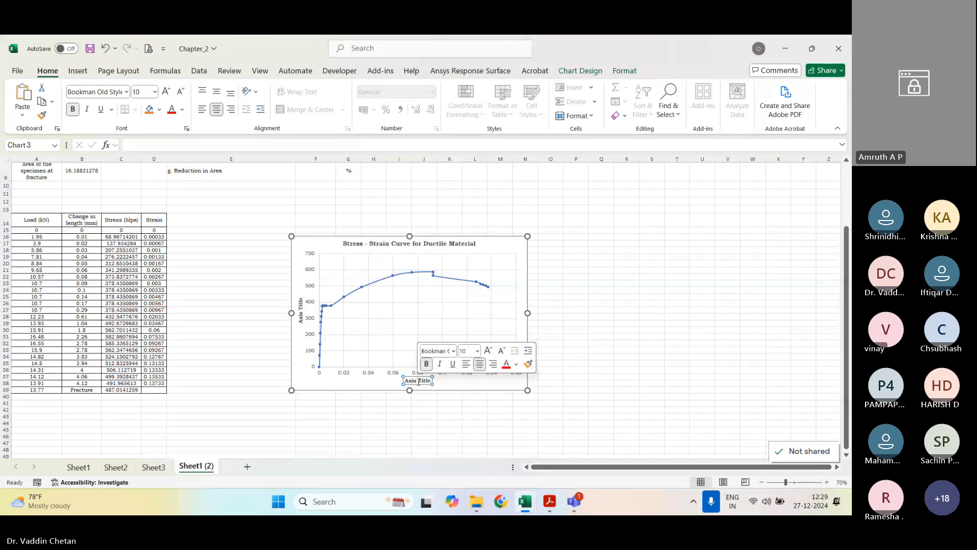
pyautogui.write('Strain')
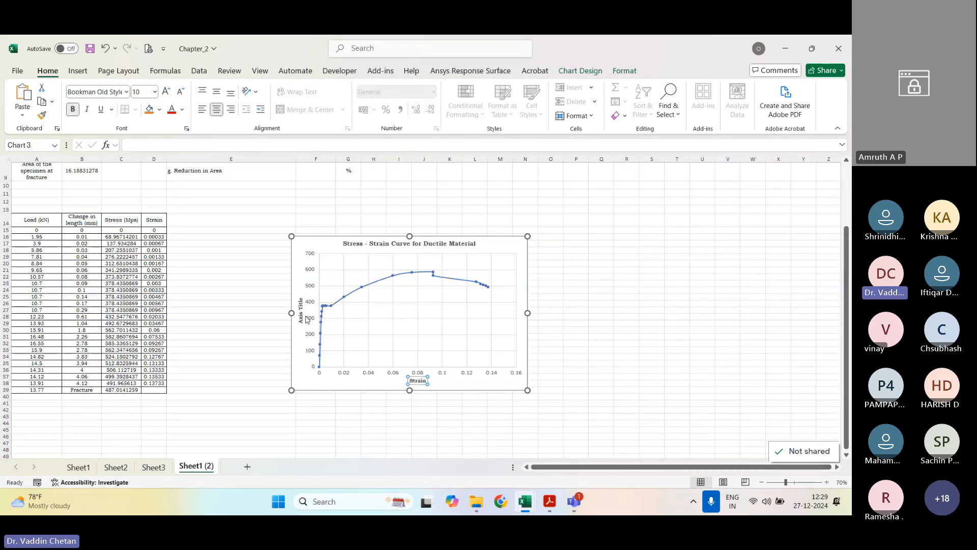
pyautogui.click(302, 315)
pyautogui.click(302, 316)
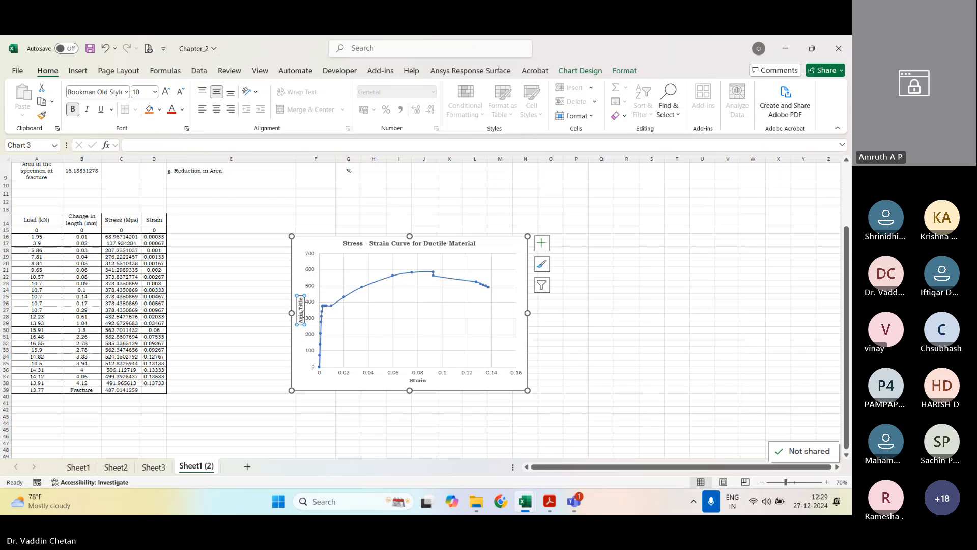
pyautogui.write('Stress')
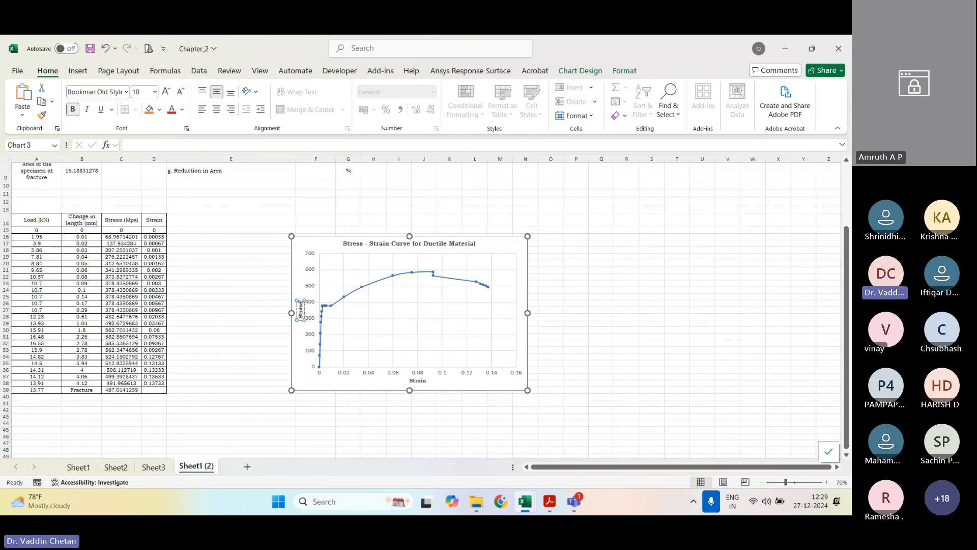
pyautogui.click(583, 308)
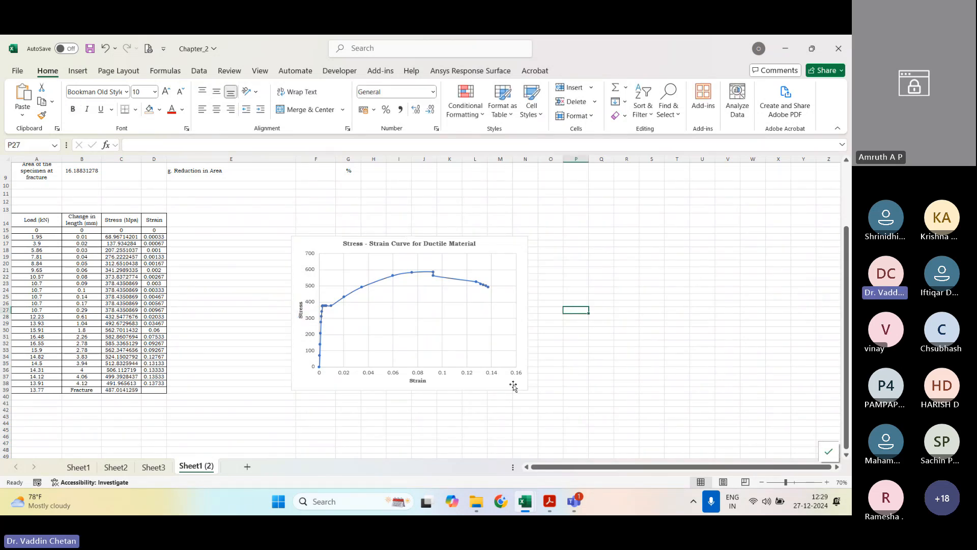
# Step: Move the stress-strain chart slightly higher, about two rows, and closer to the data table
pyautogui.moveTo(513, 387); pyautogui.dragTo(506, 368)
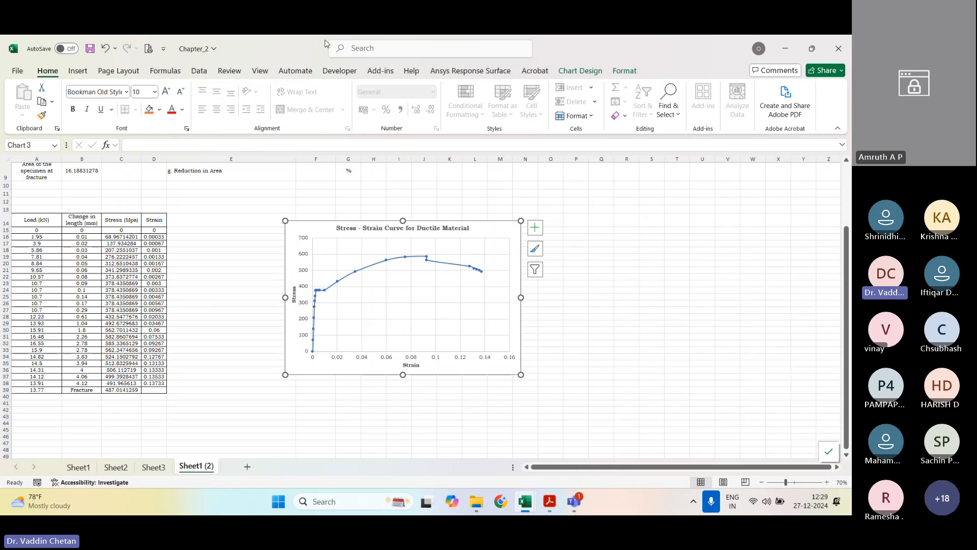
pyautogui.scroll(3, 296, 179)
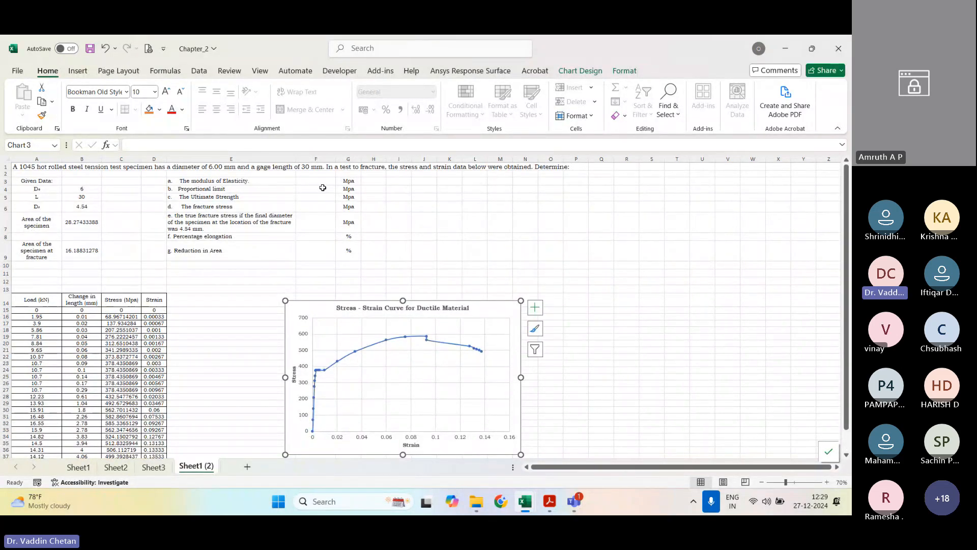
pyautogui.click(316, 181)
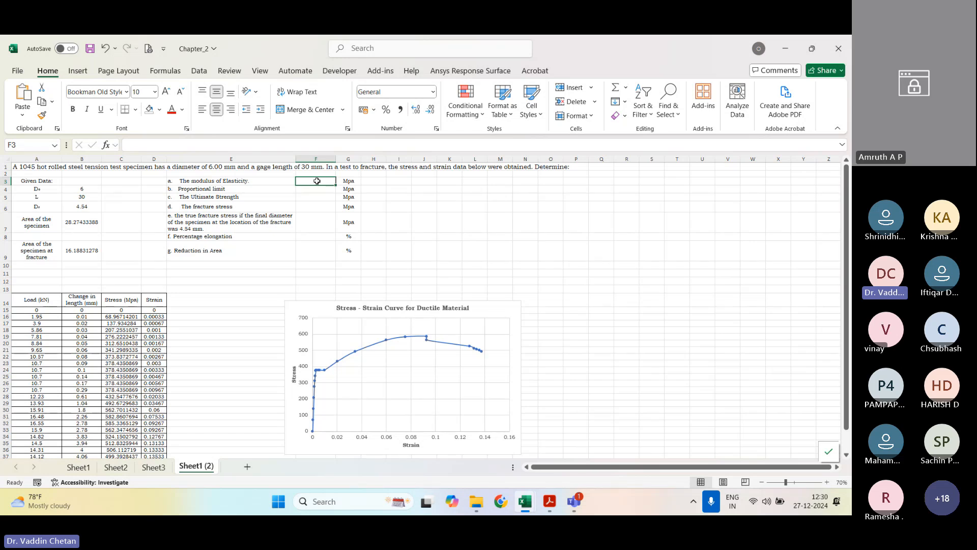
# Step: Duplicate the stress-strain chart and place the copy in the empty area from column O, beside the list of required results
pyautogui.click(511, 313)
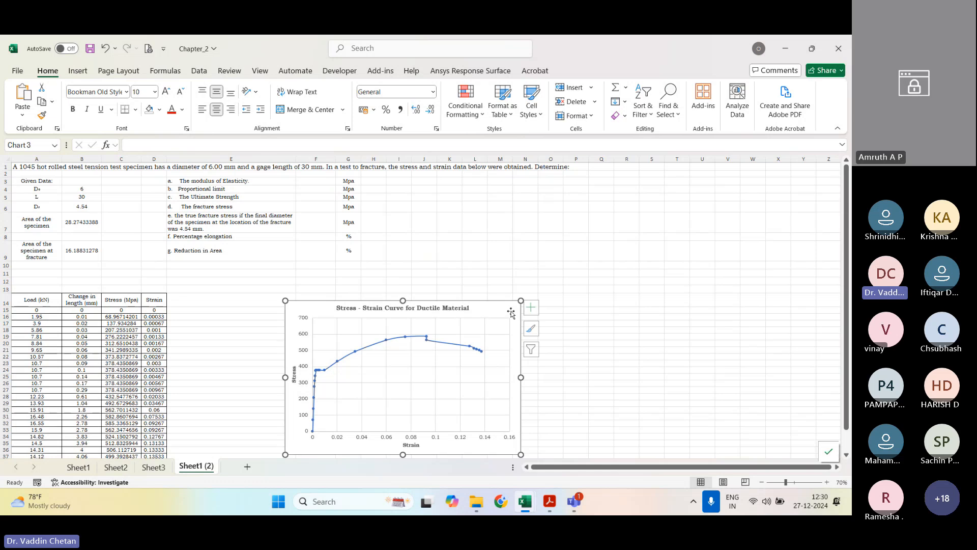
pyautogui.hotkey('ctrl', 'c')
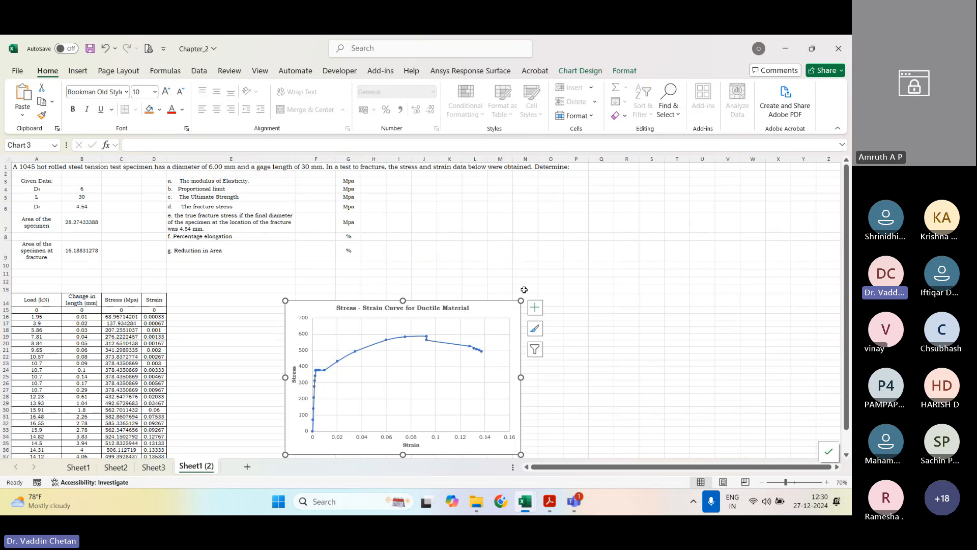
pyautogui.click(581, 212)
pyautogui.hotkey('ctrl', 'v')
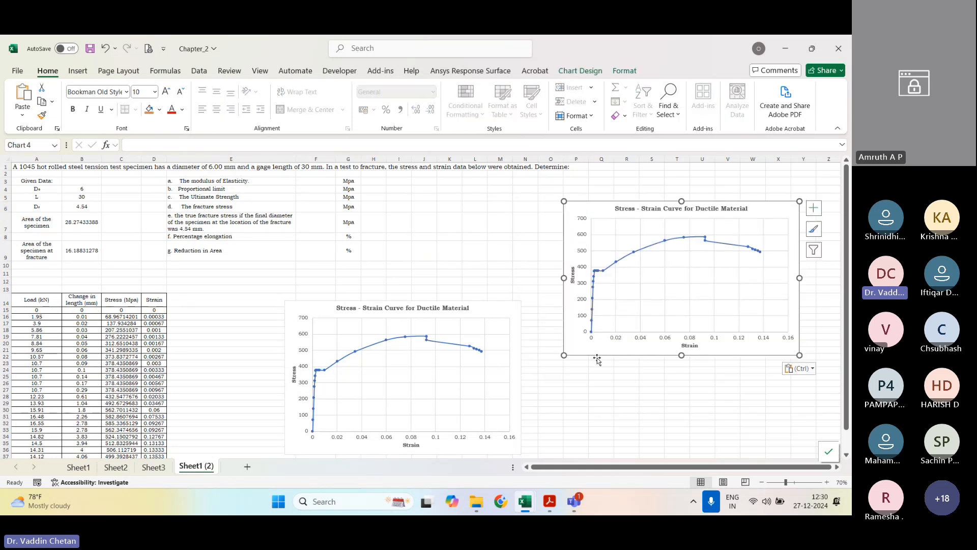
pyautogui.moveTo(597, 349); pyautogui.dragTo(584, 347)
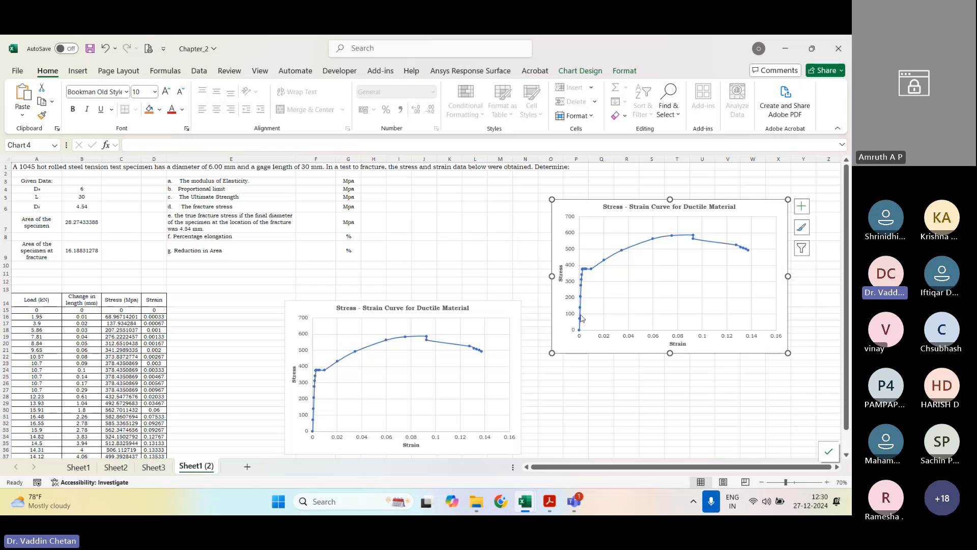
# Step: Set the maximum bound of the copied chart's horizontal axis to 0.01
pyautogui.rightClick(606, 338)
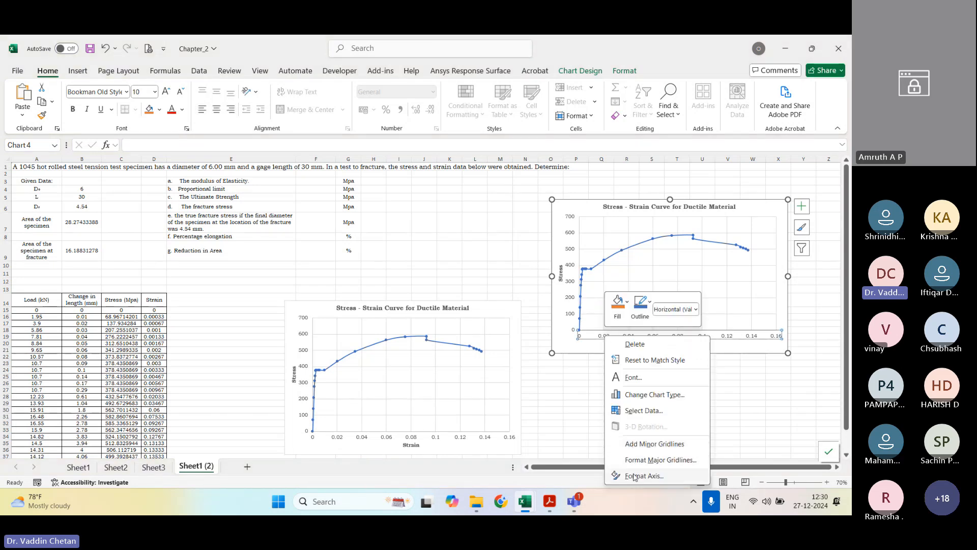
pyautogui.click(640, 476)
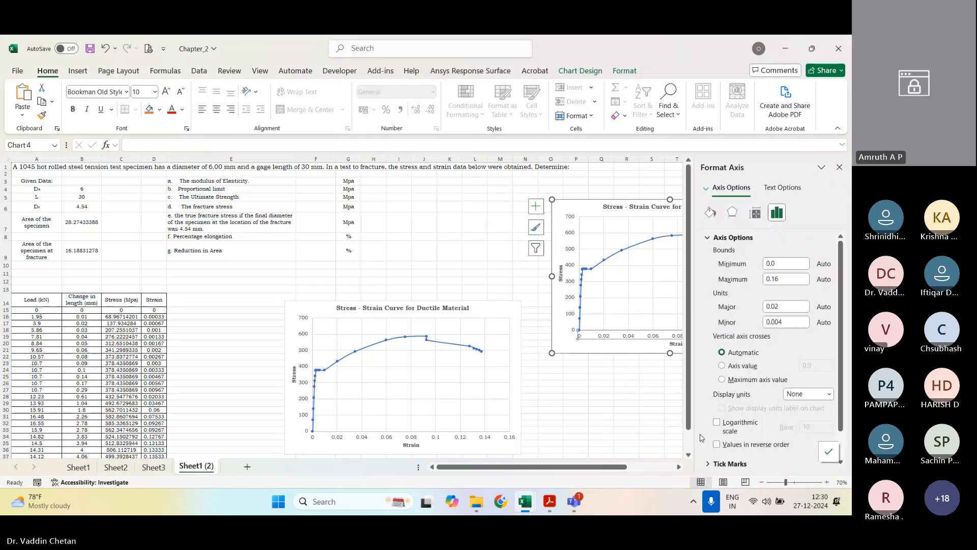
pyautogui.click(784, 280)
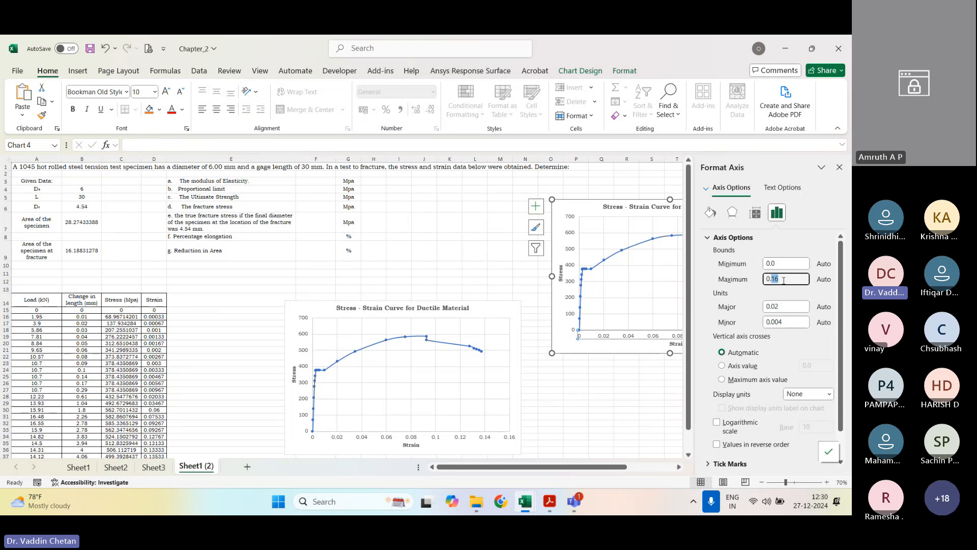
pyautogui.write('0.01')
pyautogui.press('Tab')
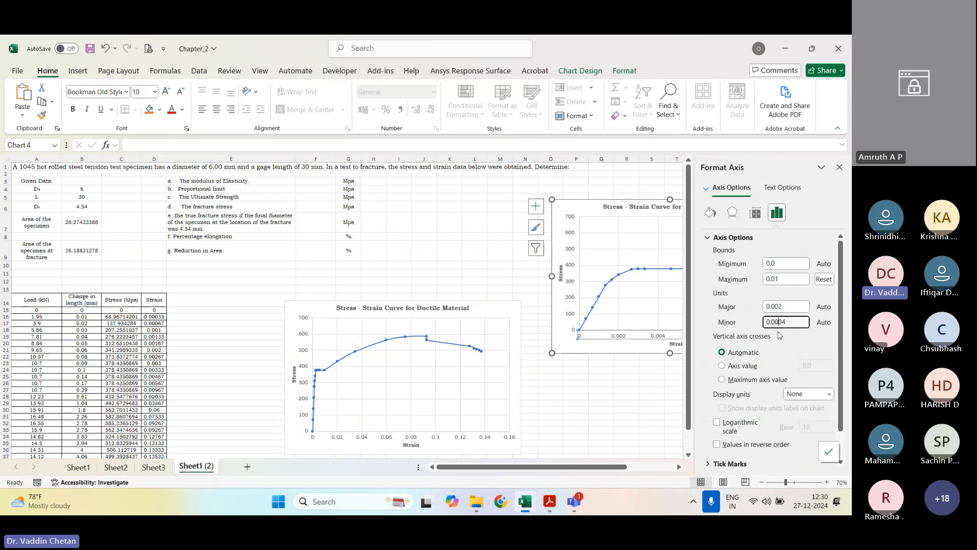
# Step: Try a major unit of 0.02 on the copied chart's strain axis and fix its minimum bound at 0
pyautogui.press('BackSpace')
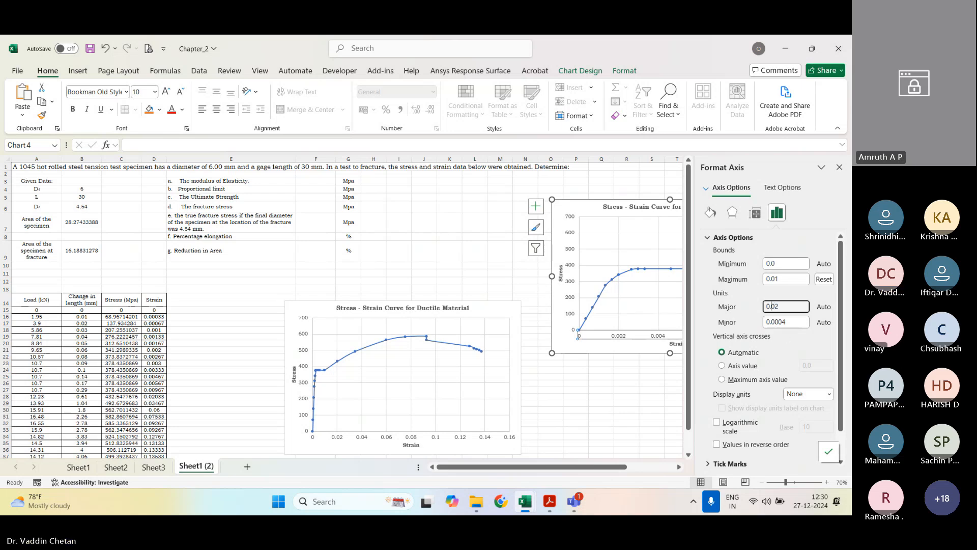
pyautogui.press('Return')
pyautogui.click(781, 322)
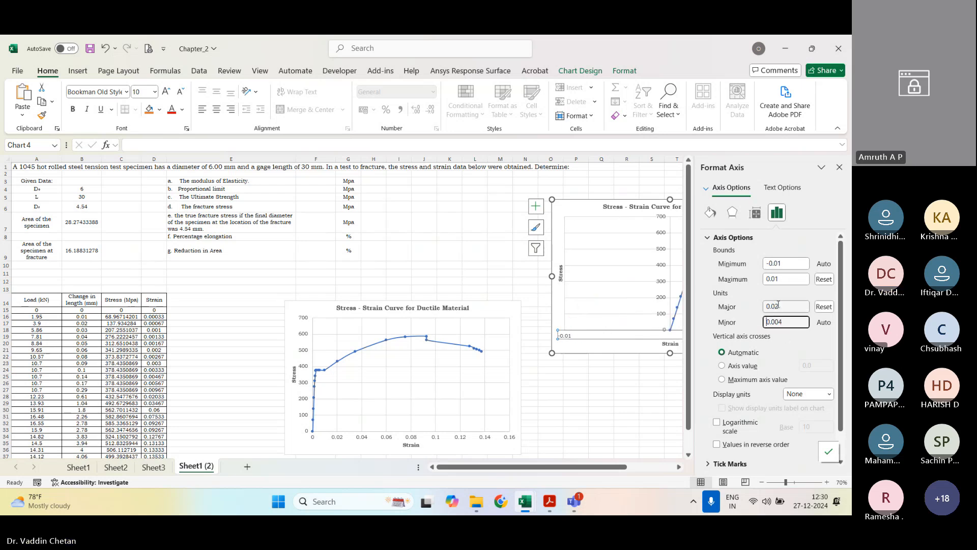
pyautogui.click(774, 306)
pyautogui.doubleClick(775, 263)
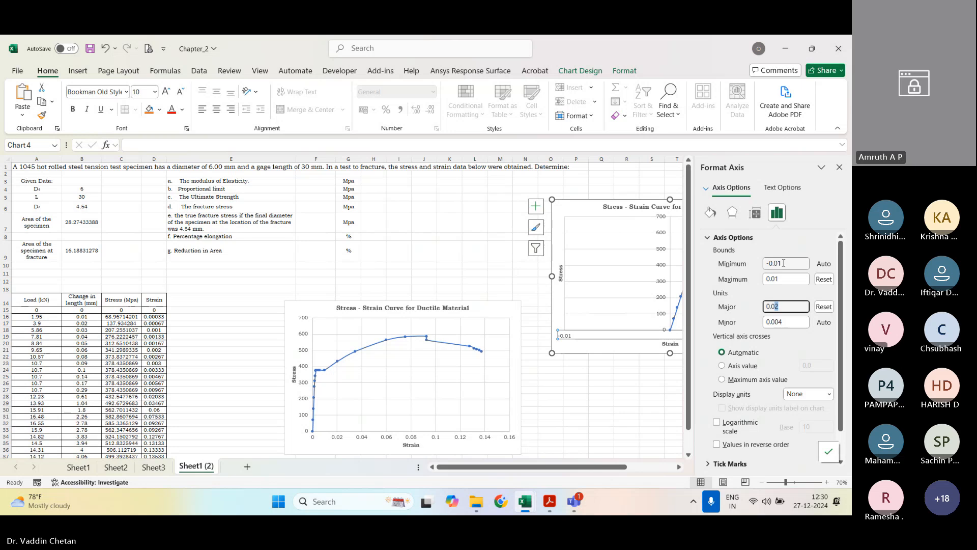
pyautogui.write('0')
pyautogui.press('Tab')
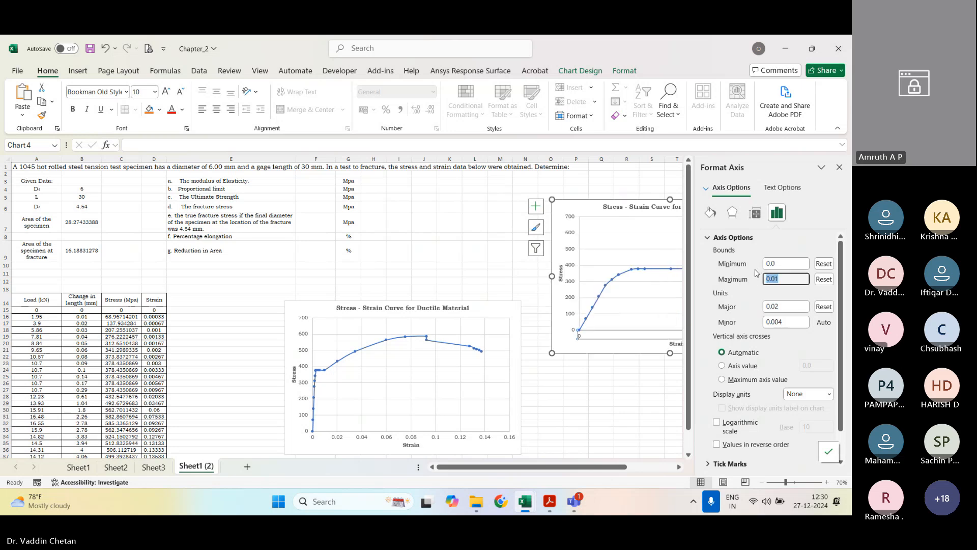
# Step: Change the strain axis major unit of the copied chart to 0.001 and close the axis settings
pyautogui.click(777, 306)
pyautogui.write('0')
pyautogui.press('Tab')
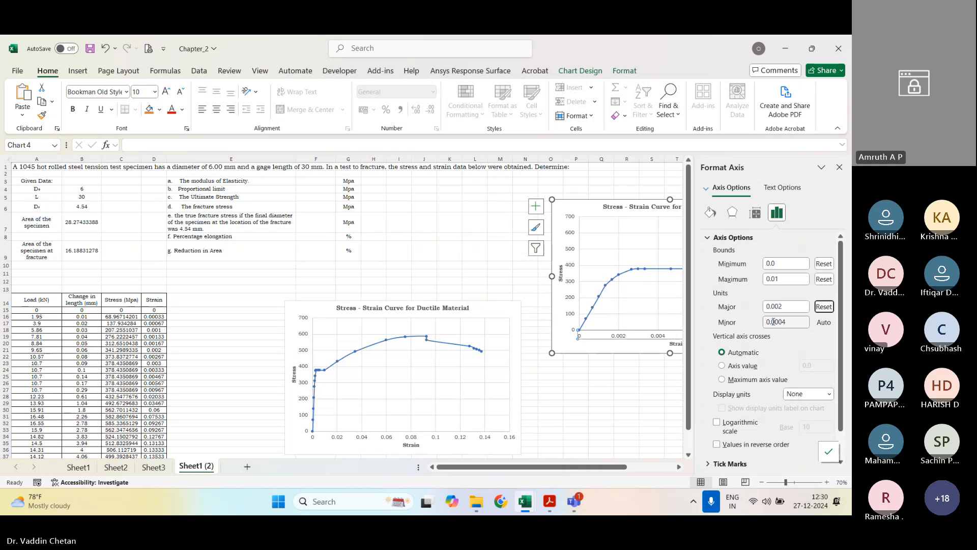
pyautogui.click(785, 307)
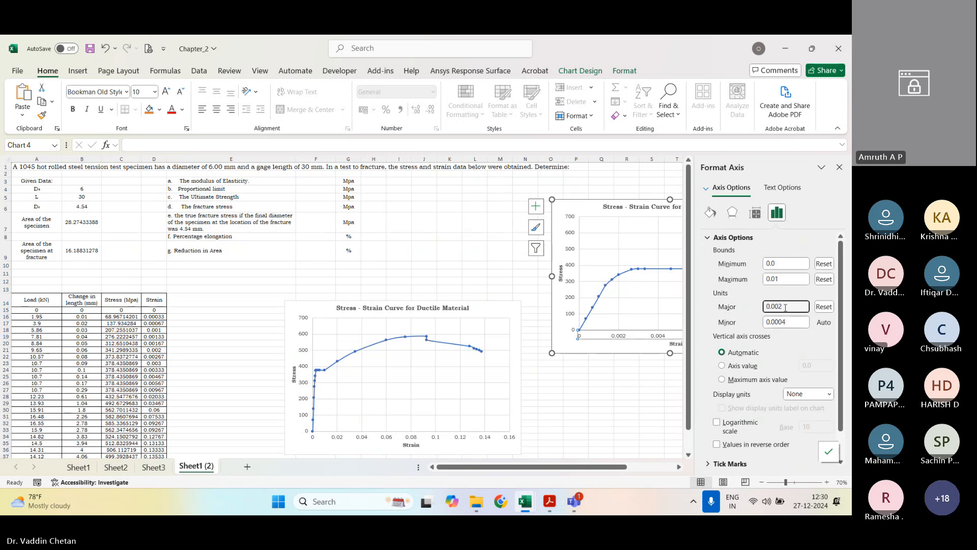
pyautogui.write('1')
pyautogui.press('Tab')
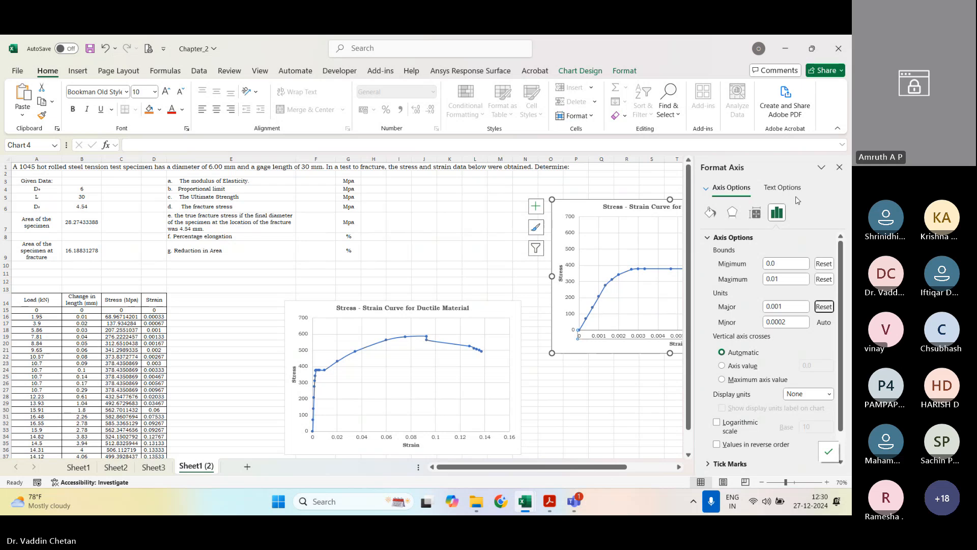
pyautogui.click(839, 167)
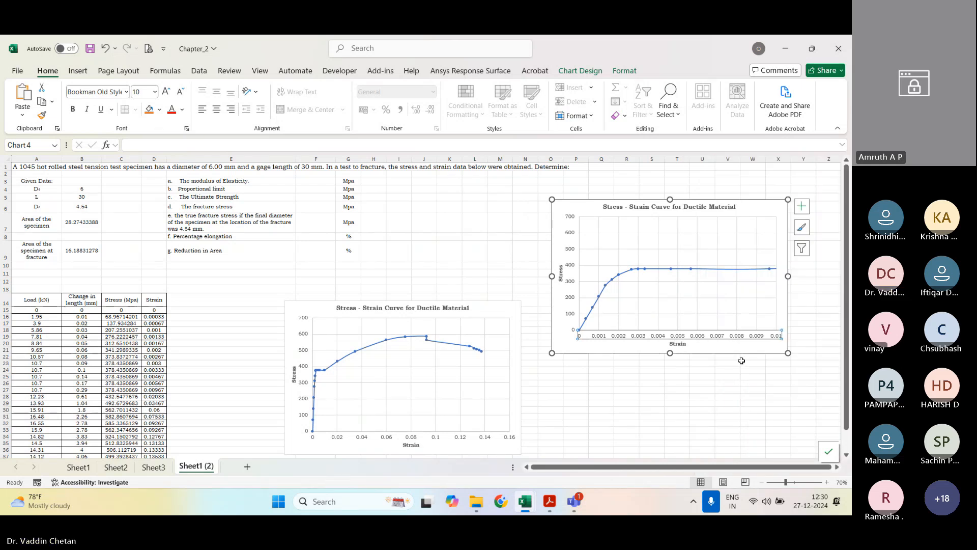
# Step: Move the copied chart closer to the original one and set its strain axis major unit to 0.002
pyautogui.moveTo(740, 351); pyautogui.dragTo(711, 343)
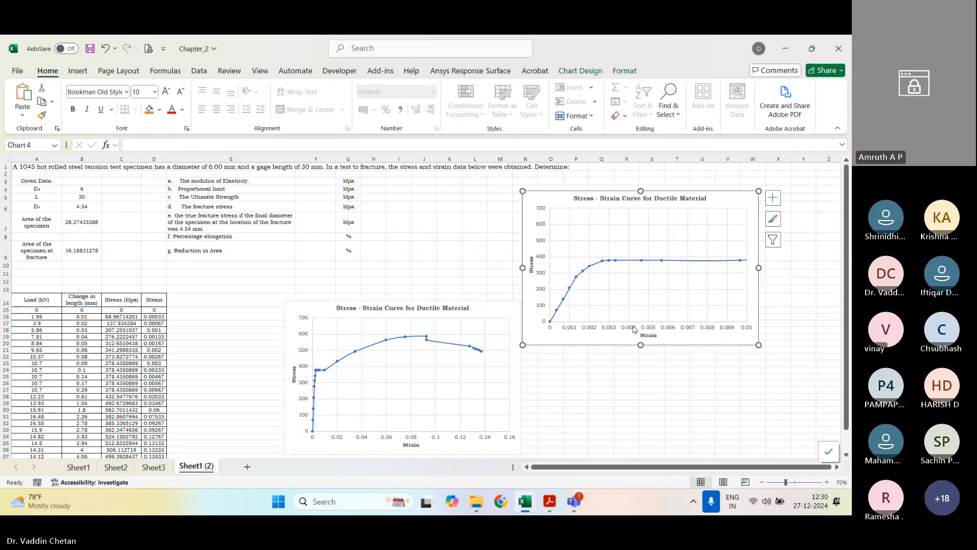
pyautogui.rightClick(649, 330)
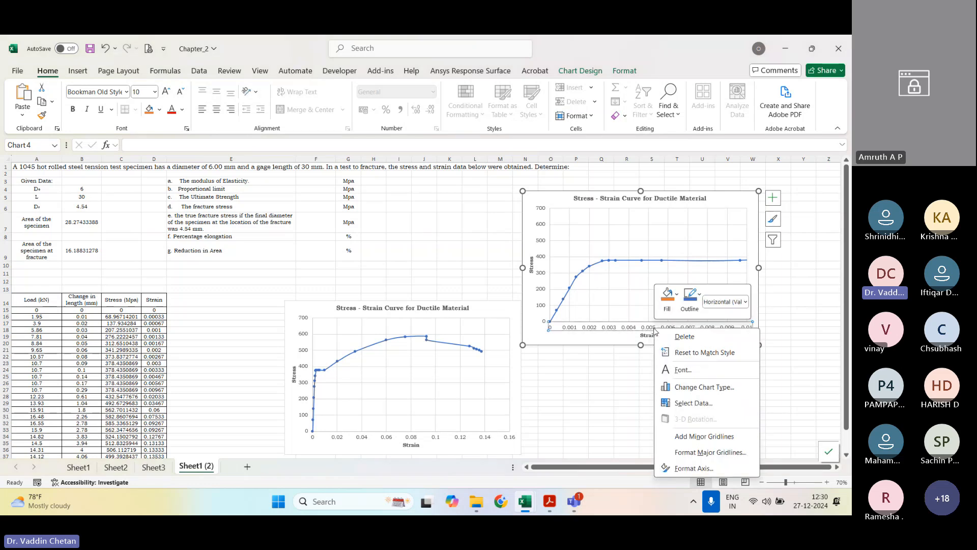
pyautogui.click(713, 467)
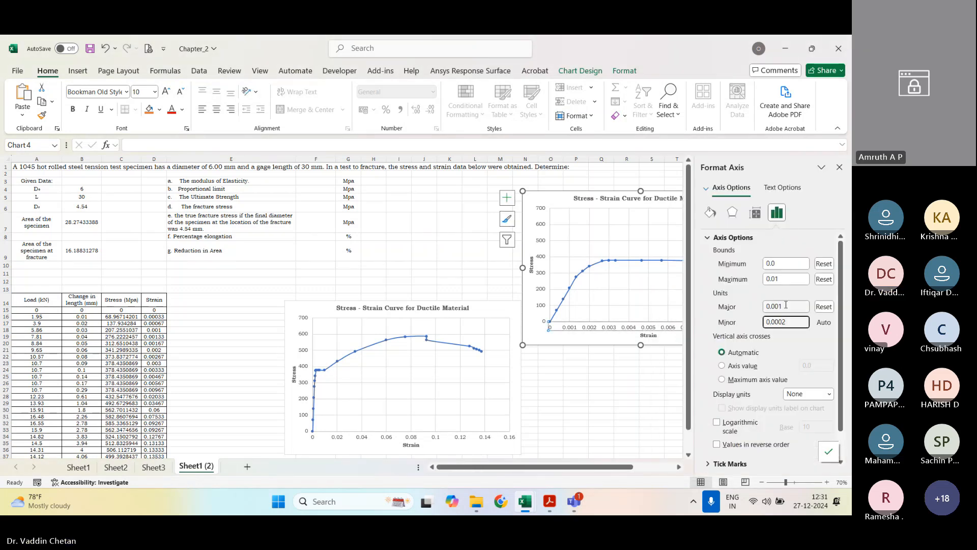
pyautogui.click(797, 305)
pyautogui.write('5')
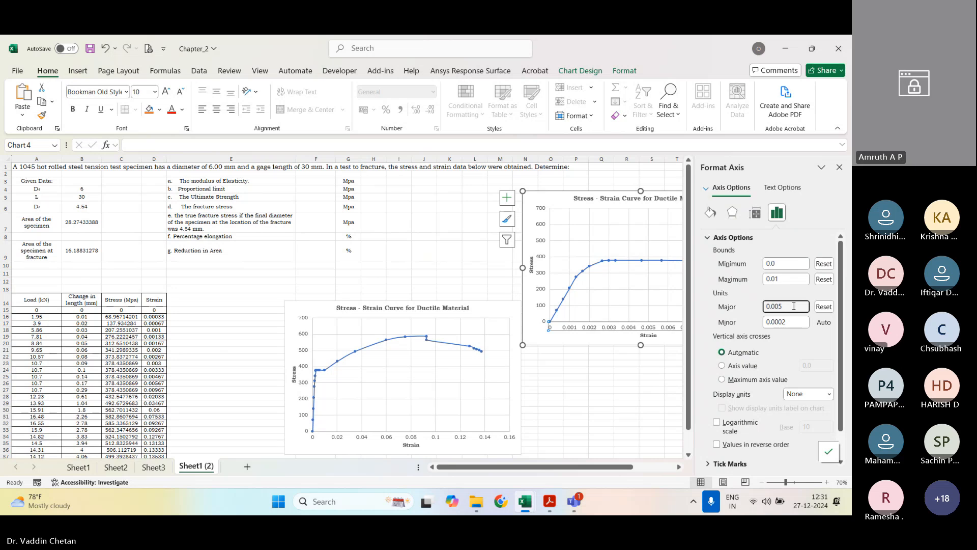
pyautogui.press('Tab')
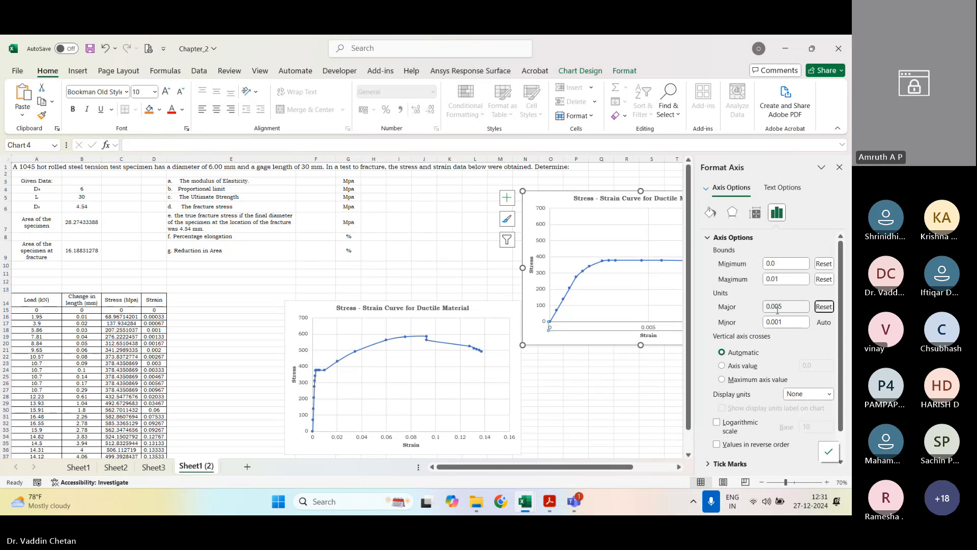
pyautogui.click(782, 307)
pyautogui.write('2')
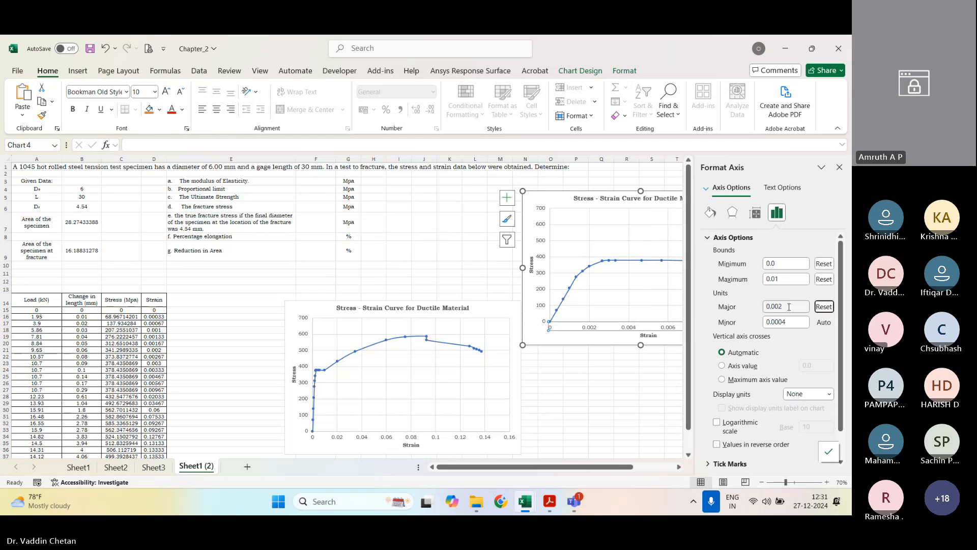
# Step: Set the copied chart's strain axis maximum bound to 0.005 and close the axis settings
pyautogui.click(785, 280)
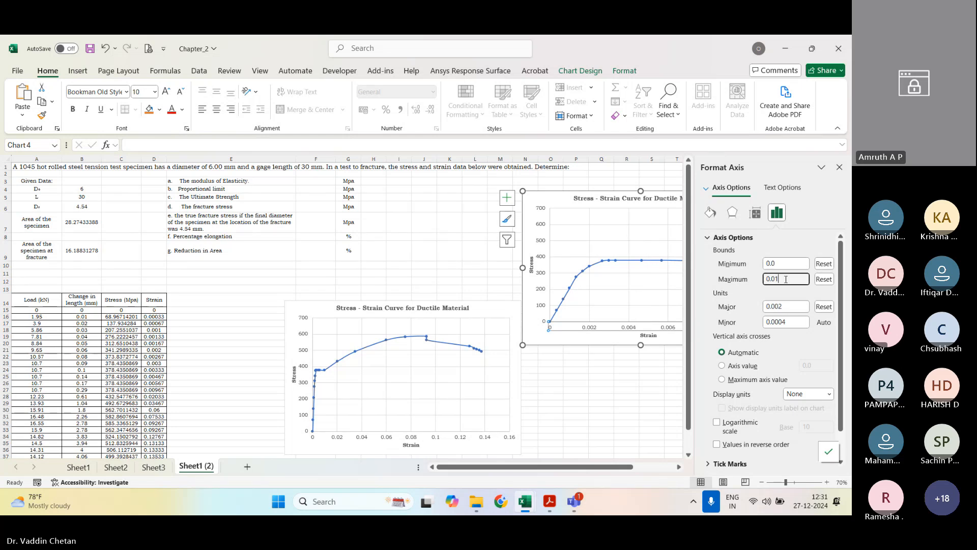
pyautogui.press('BackSpace')
pyautogui.write('5')
pyautogui.press('Tab')
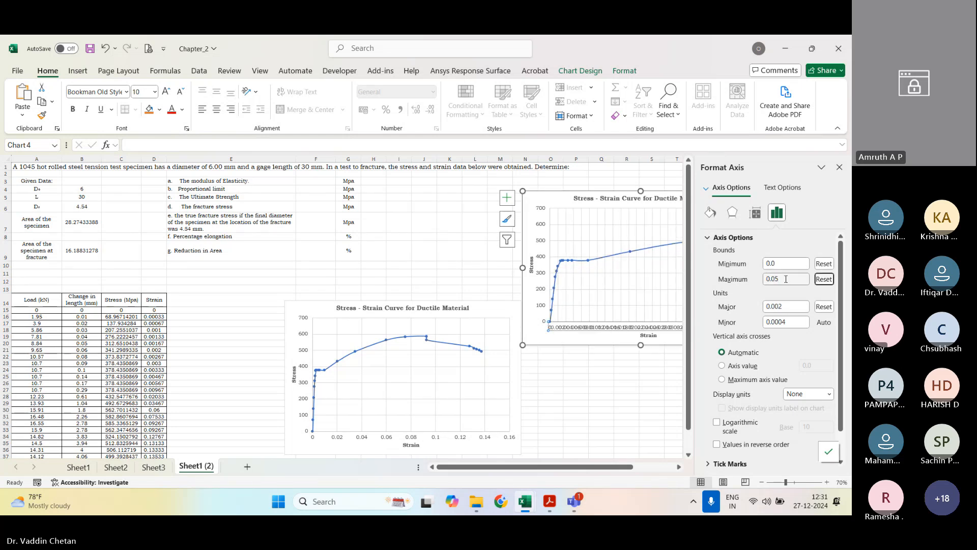
pyautogui.click(784, 282)
pyautogui.press('BackSpace')
pyautogui.write('05')
pyautogui.press('Tab')
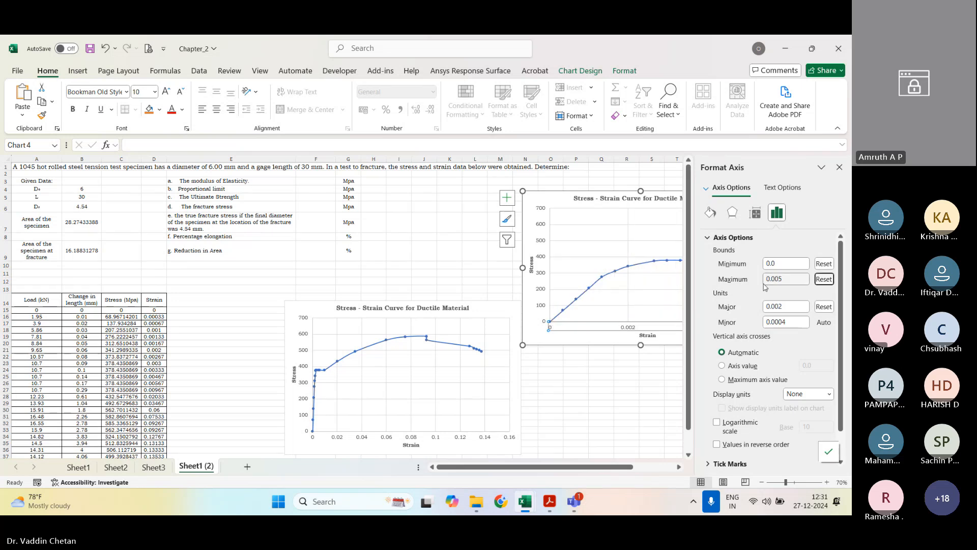
pyautogui.click(838, 168)
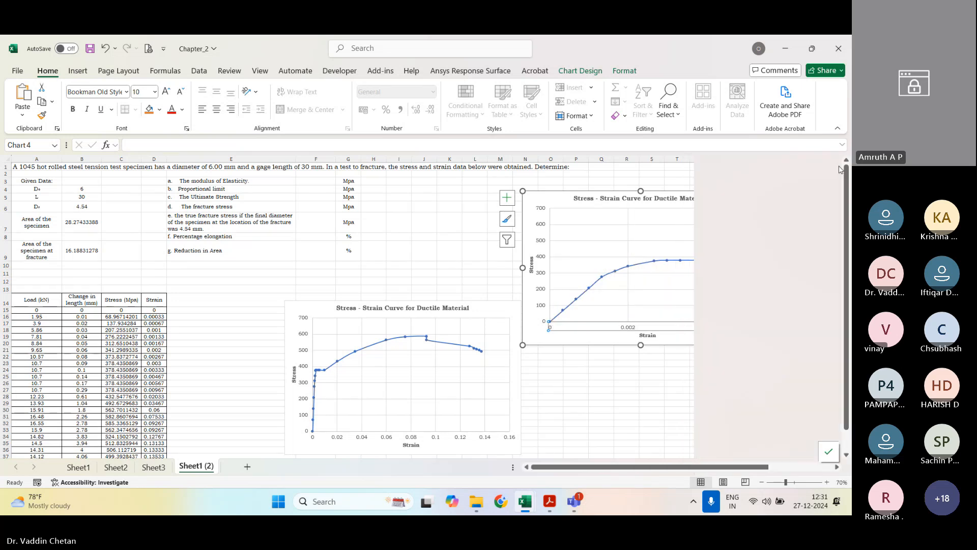
# Step: Try a minor unit of 0.004 on the copied chart's strain axis
pyautogui.rightClick(630, 331)
pyautogui.click(661, 466)
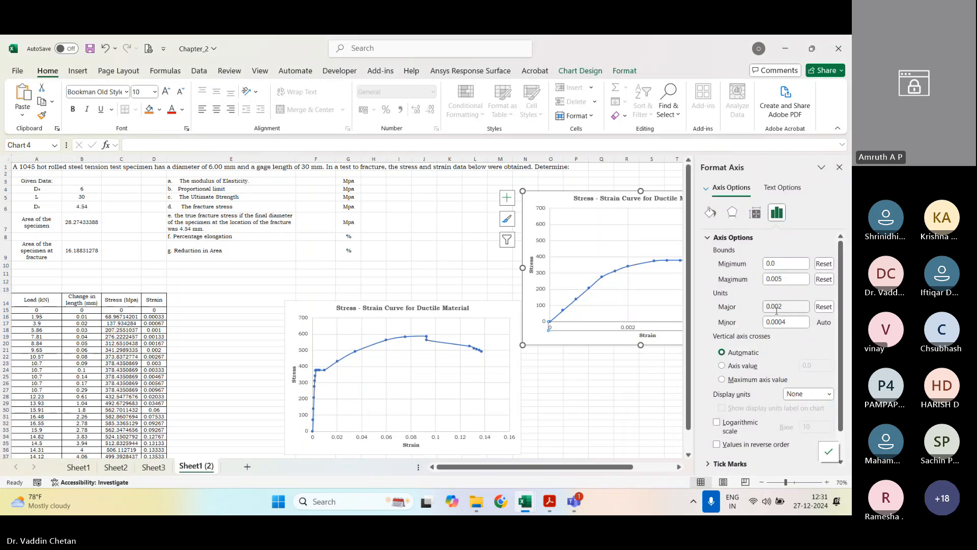
pyautogui.click(780, 322)
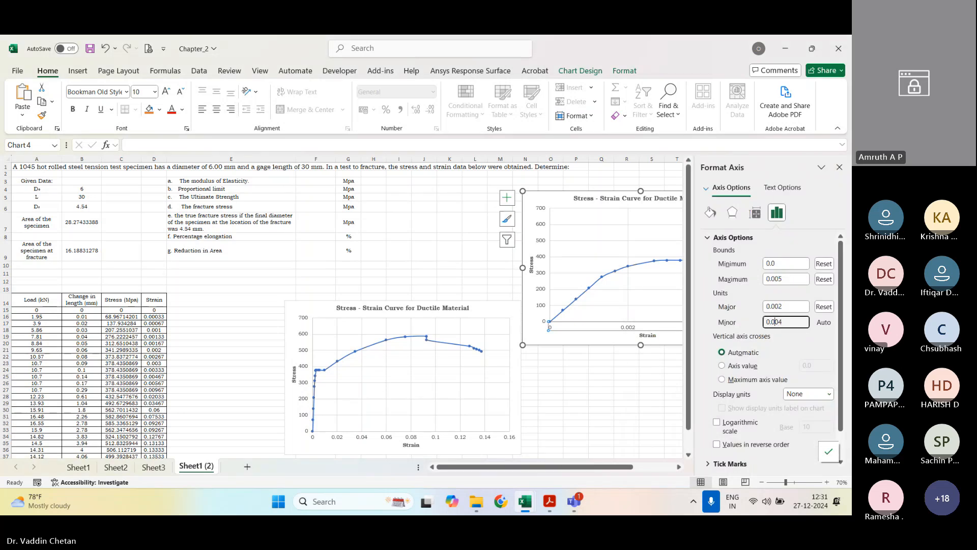
pyautogui.click(774, 322)
pyautogui.press('BackSpace')
# Step: Set the copied chart's strain axis major unit to 0.001 and close the axis settings
pyautogui.click(777, 307)
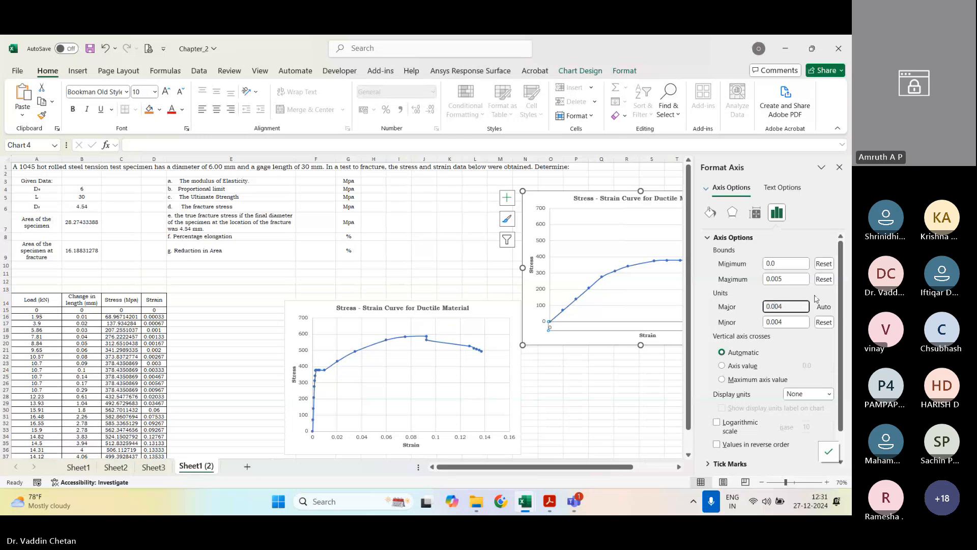
pyautogui.press('Right')
pyautogui.press('Right')
pyautogui.press('BackSpace')
pyautogui.write('1')
pyautogui.press('Return')
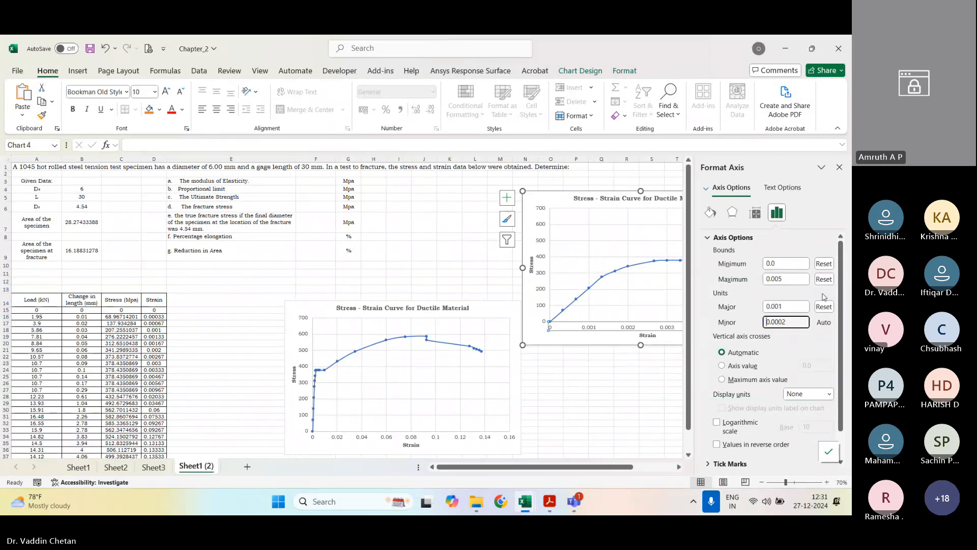
pyautogui.click(839, 167)
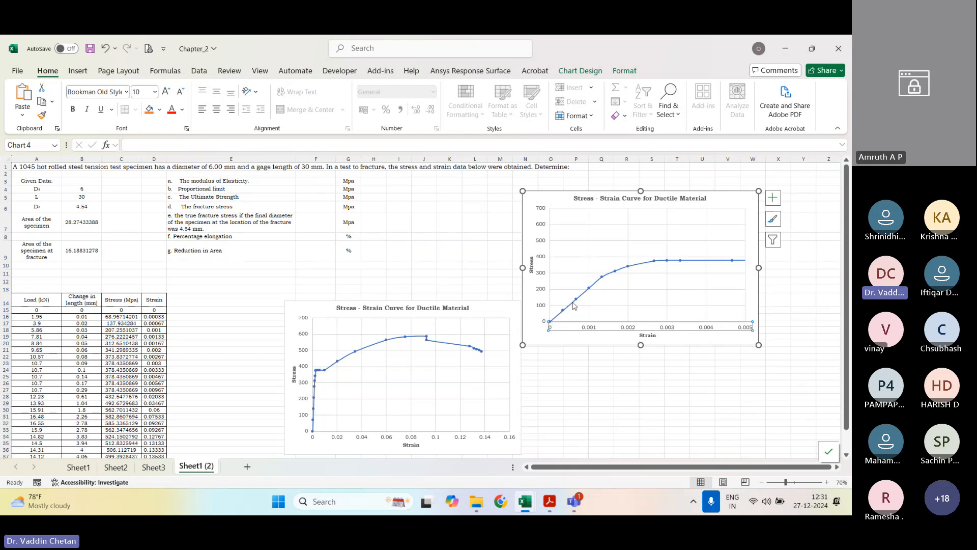
# Step: Highlight the data row with the 7.81 kN load, cells A19 to D19, in yellow
pyautogui.moveTo(588, 292)
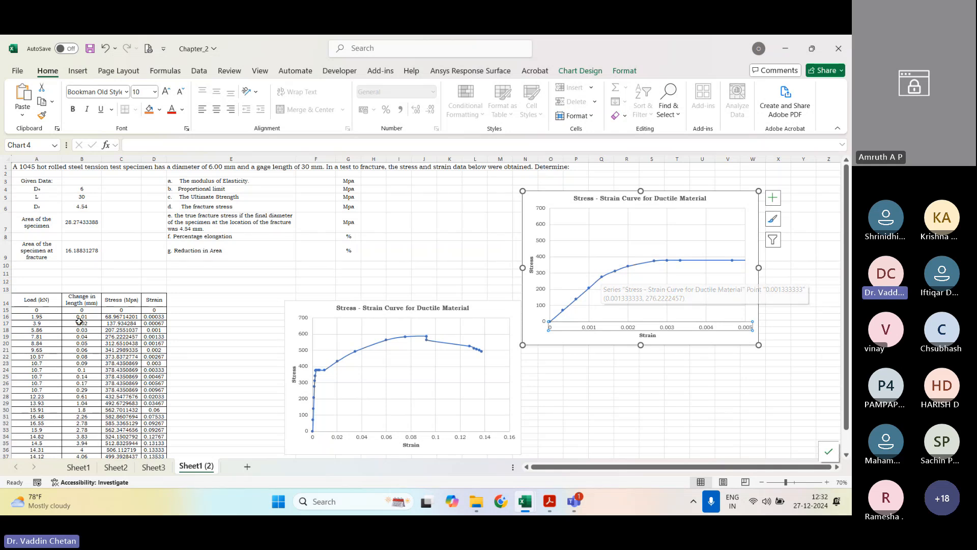
pyautogui.moveTo(36, 336); pyautogui.dragTo(153, 337)
pyautogui.click(159, 109)
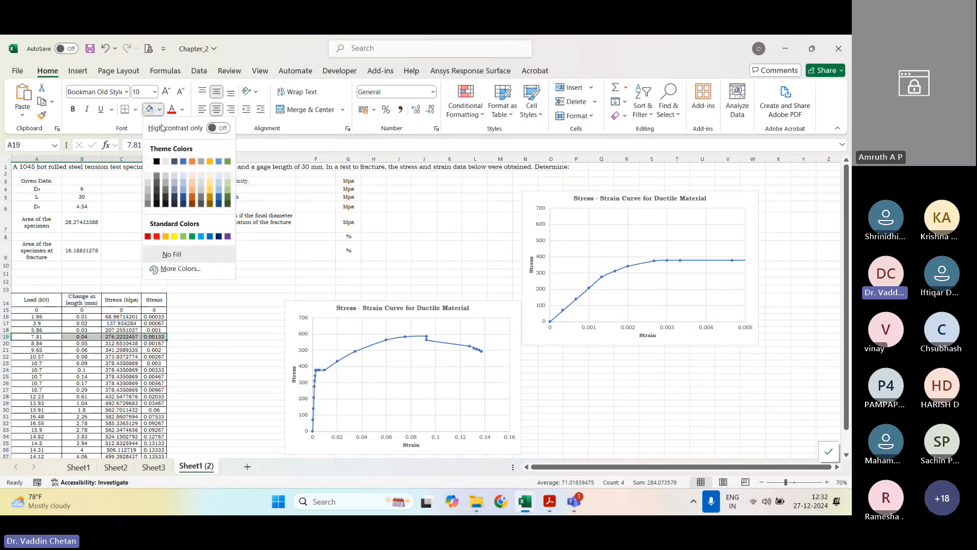
pyautogui.click(178, 234)
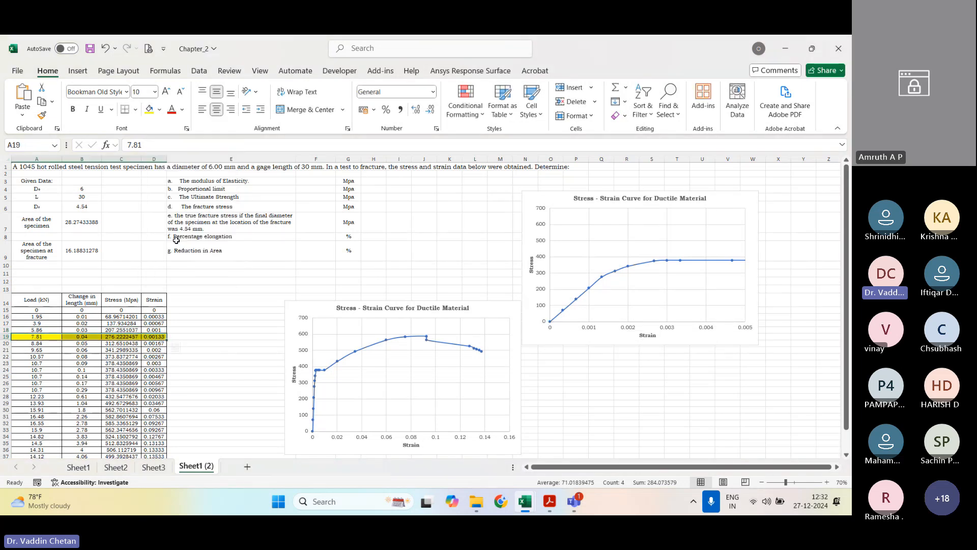
pyautogui.click(472, 251)
# Step: Enter the proportional limit in F4 by referencing the highlighted row's stress with =C19
pyautogui.click(316, 188)
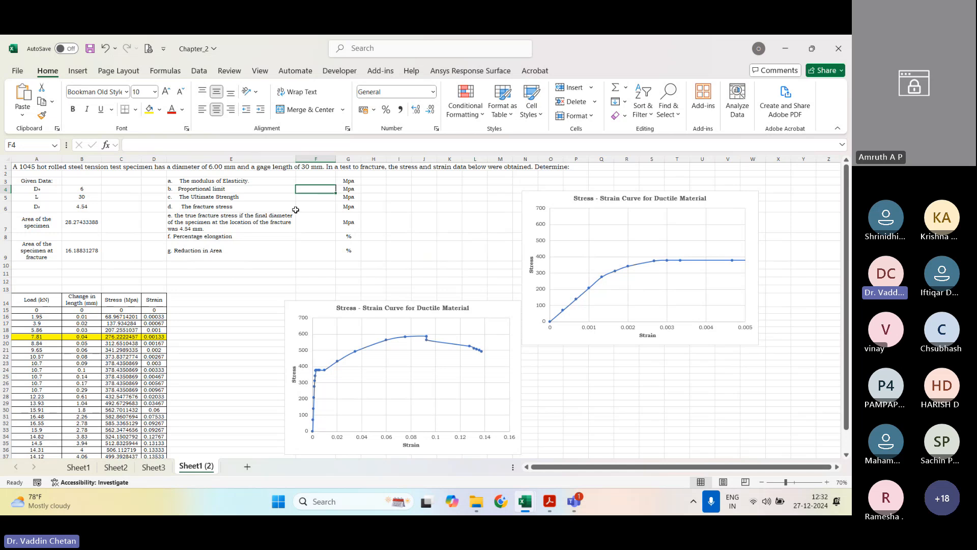
pyautogui.write('=')
pyautogui.click(121, 337)
pyautogui.press('Return')
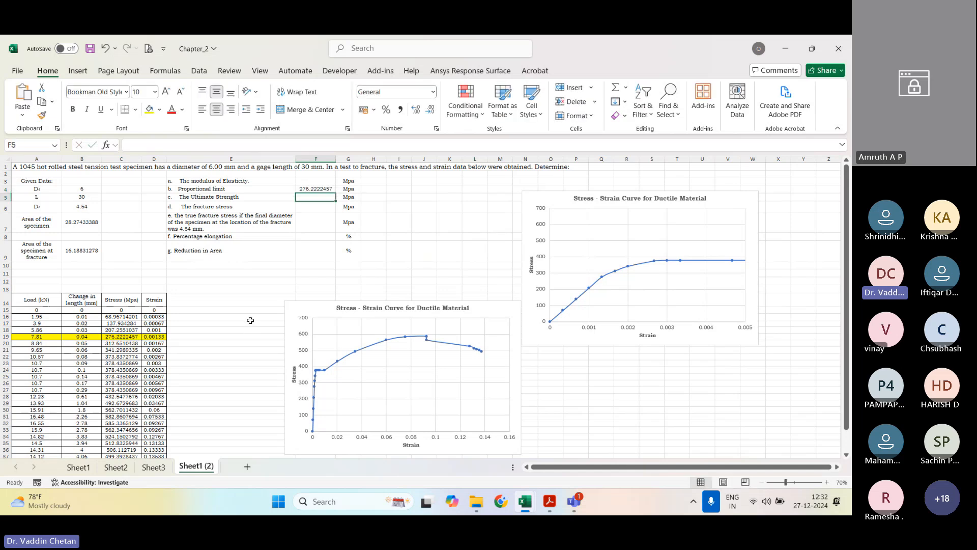
# Step: Calculate the modulus of elasticity in F3 with the formula =(C19/D19)
pyautogui.click(326, 180)
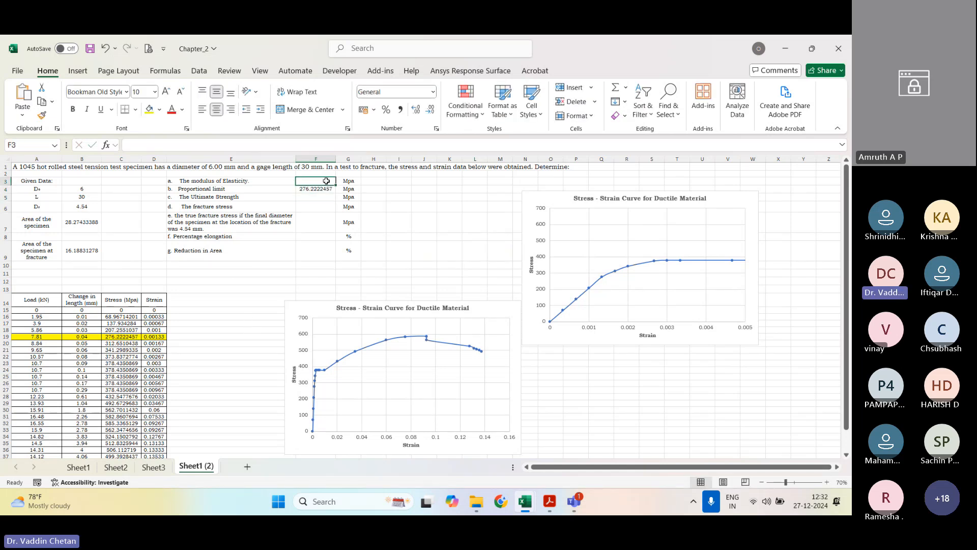
pyautogui.write('=(')
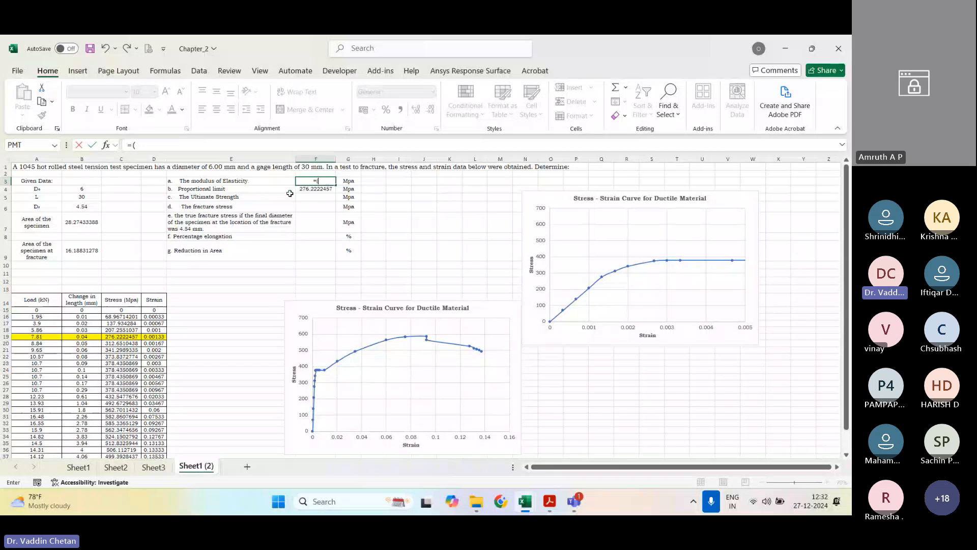
pyautogui.click(122, 336)
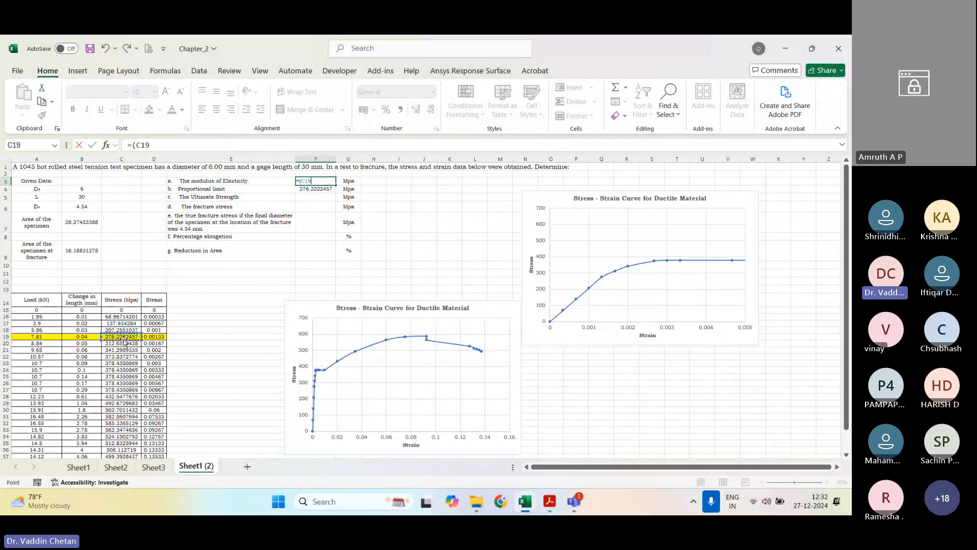
pyautogui.write('/')
pyautogui.click(153, 336)
pyautogui.write(')')
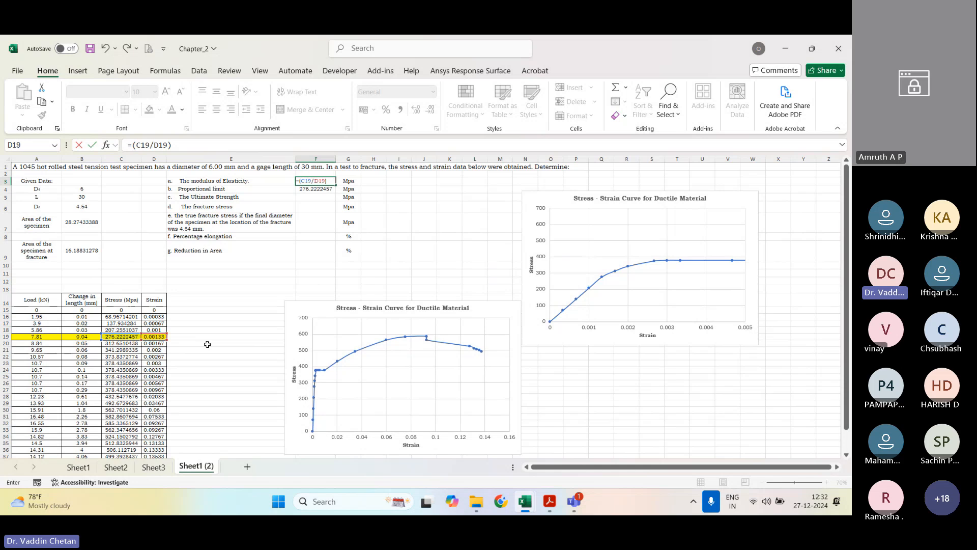
pyautogui.press('Return')
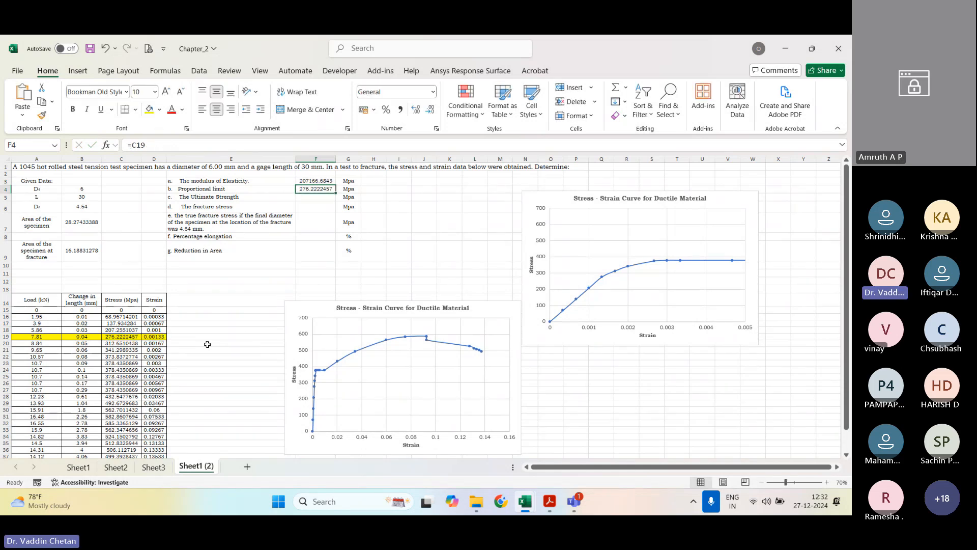
# Step: Calculate the ultimate strength in F5 as the maximum of the stress column with =MAX(C15:C39)
pyautogui.press('Down')
pyautogui.write('=')
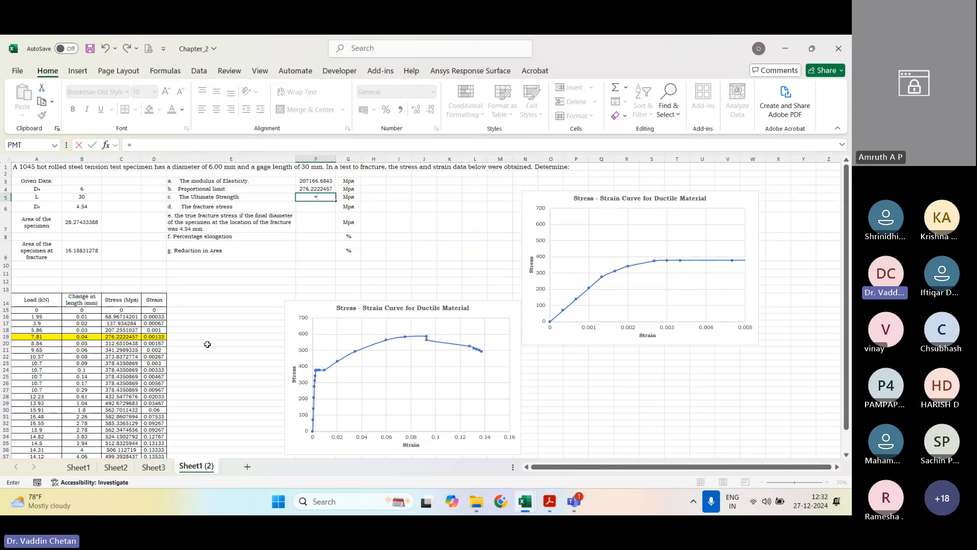
pyautogui.press('BackSpace')
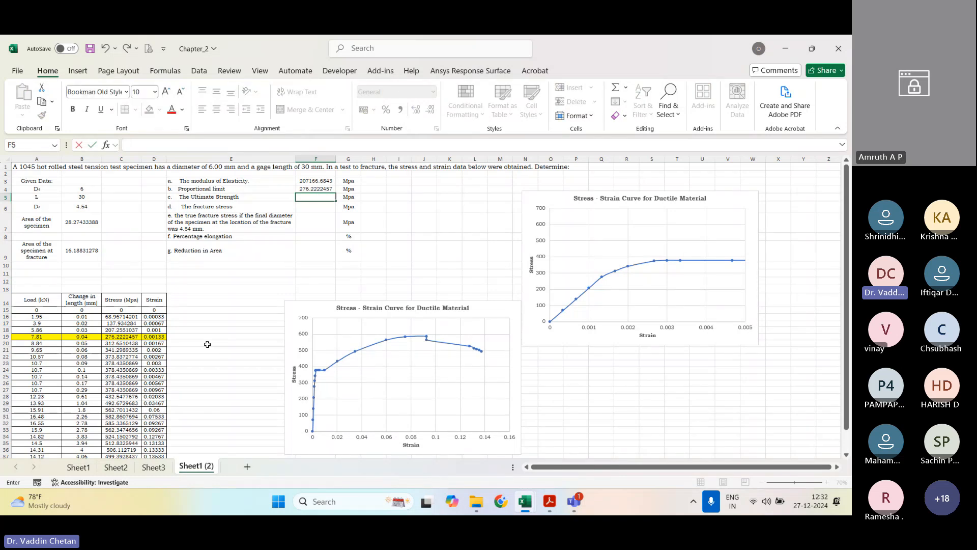
pyautogui.write('=MAX')
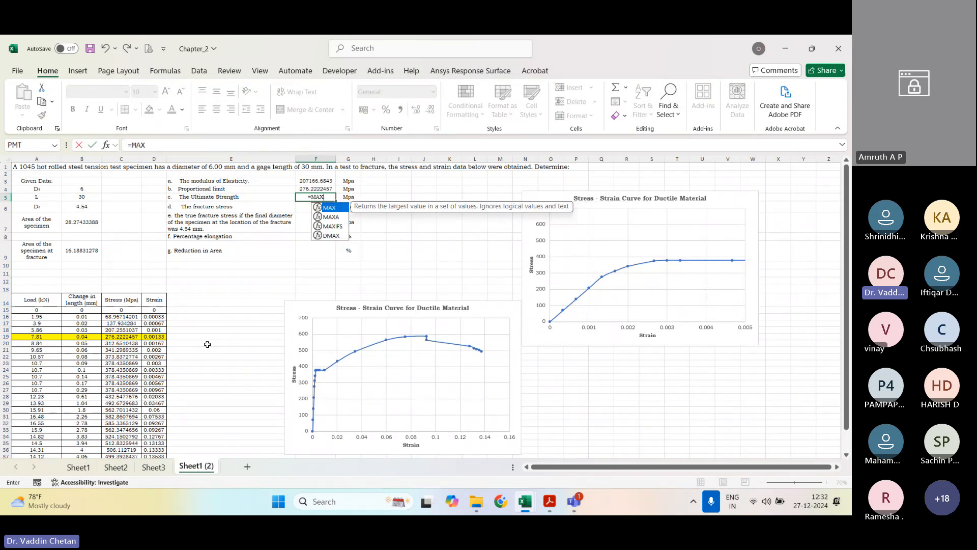
pyautogui.write('(')
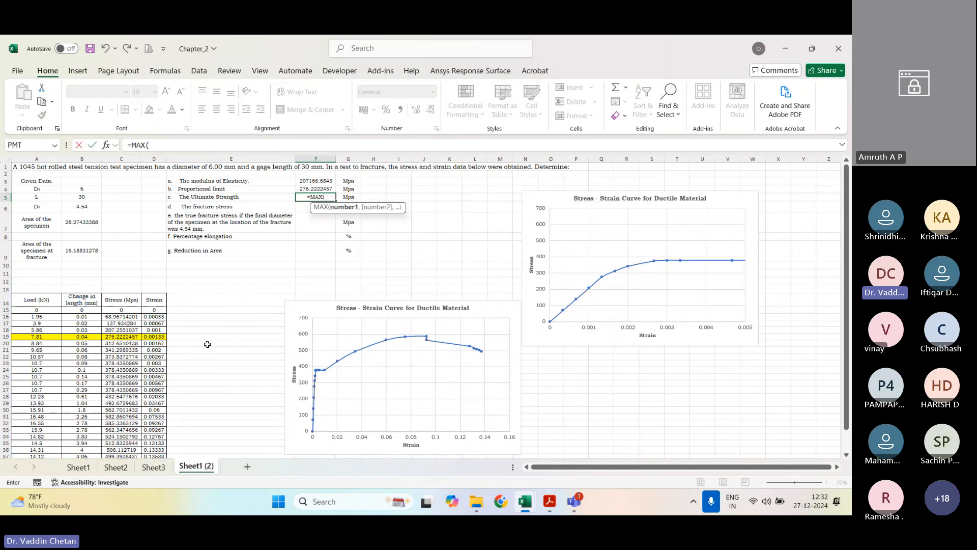
pyautogui.click(122, 308)
pyautogui.moveTo(122, 308); pyautogui.dragTo(124, 446)
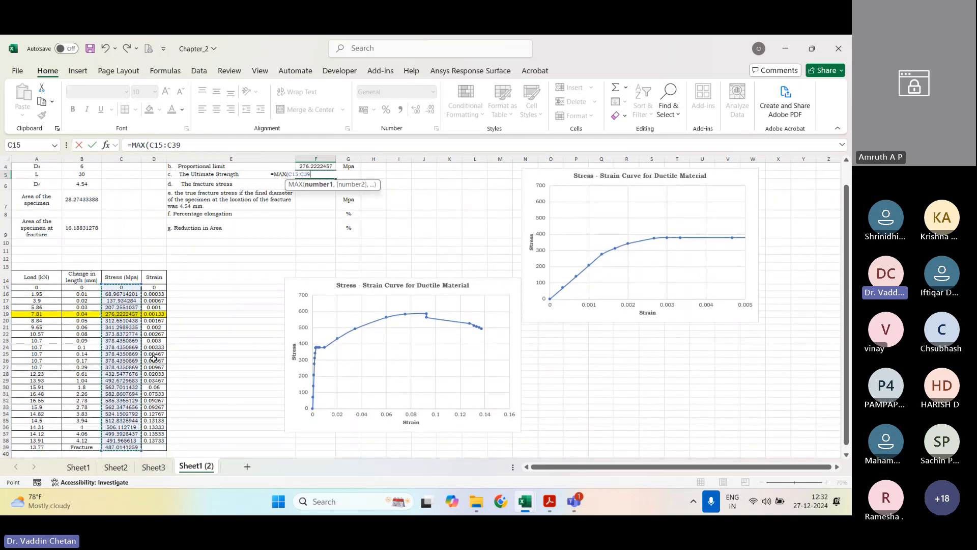
pyautogui.write(')')
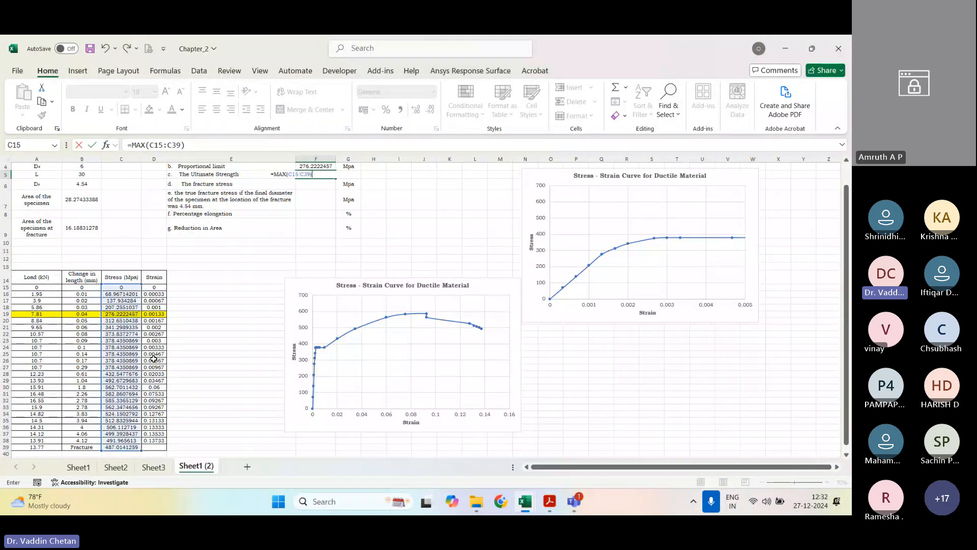
pyautogui.press('Return')
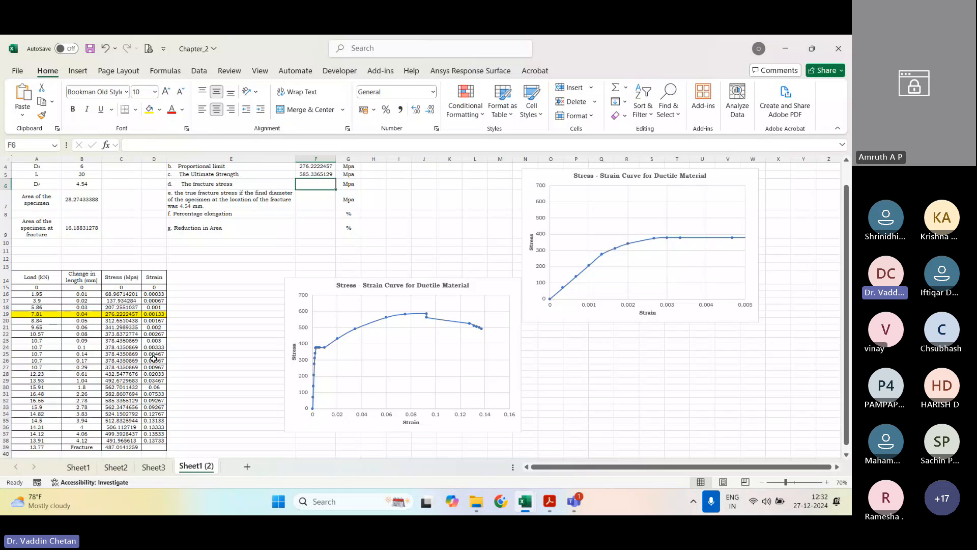
# Step: Enter the fracture stress in F6 by referencing the stress at fracture with =C39
pyautogui.write('=')
pyautogui.click(121, 447)
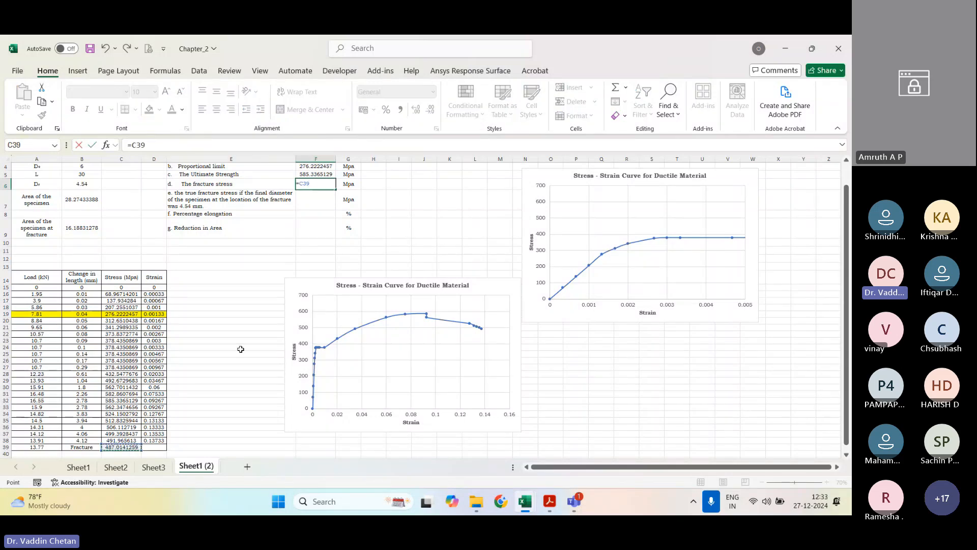
pyautogui.press('Return')
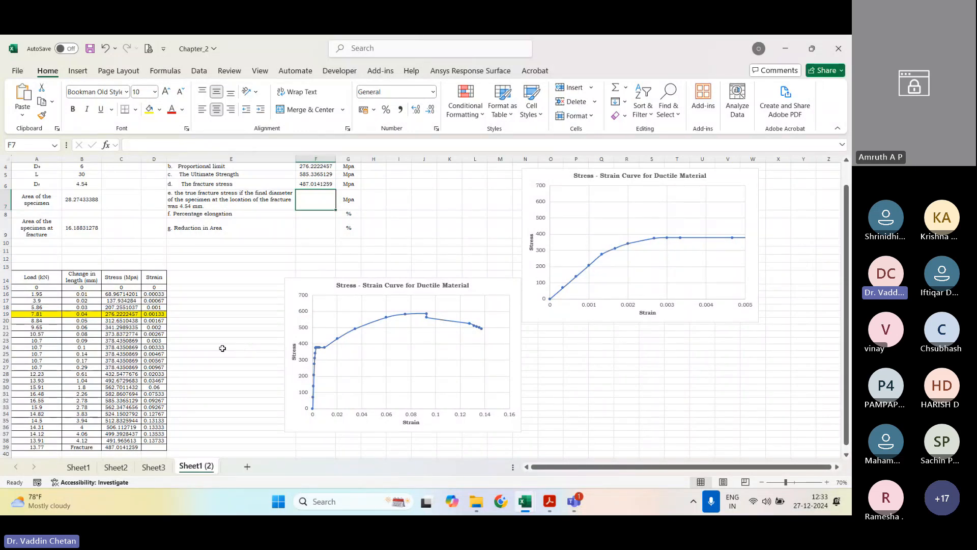
pyautogui.click(322, 183)
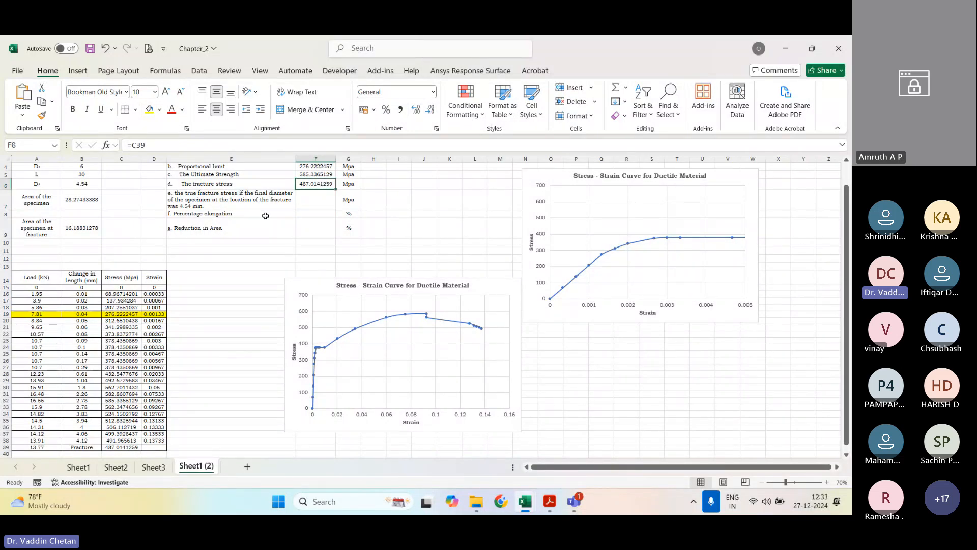
pyautogui.click(87, 166)
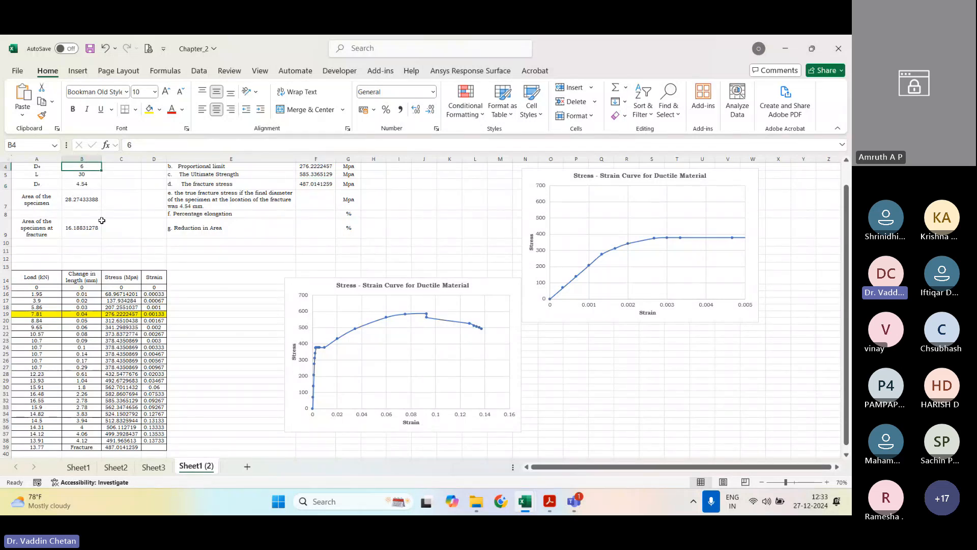
# Step: Calculate the true fracture stress in F7 from the fracture load and the fracture area with =((A39*1000)/B9)
pyautogui.click(306, 199)
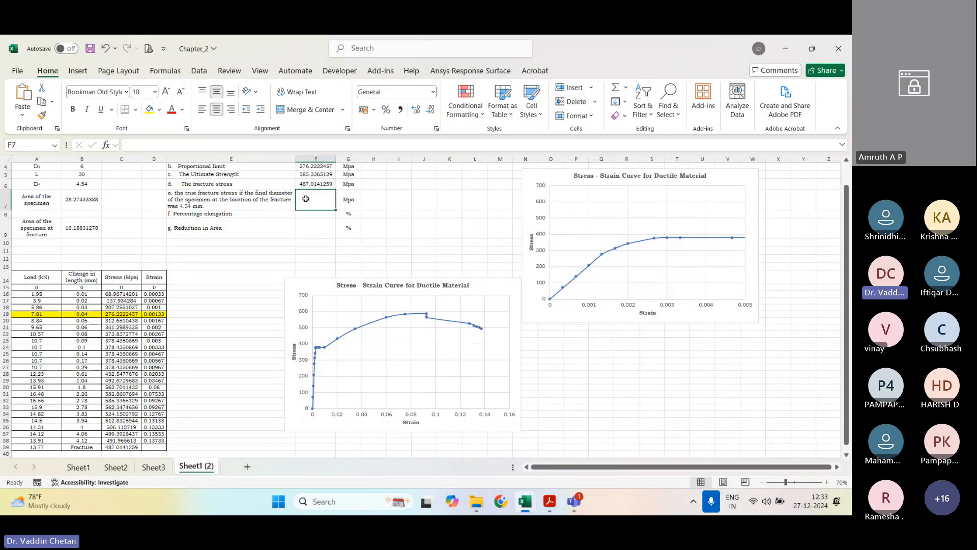
pyautogui.write('=((')
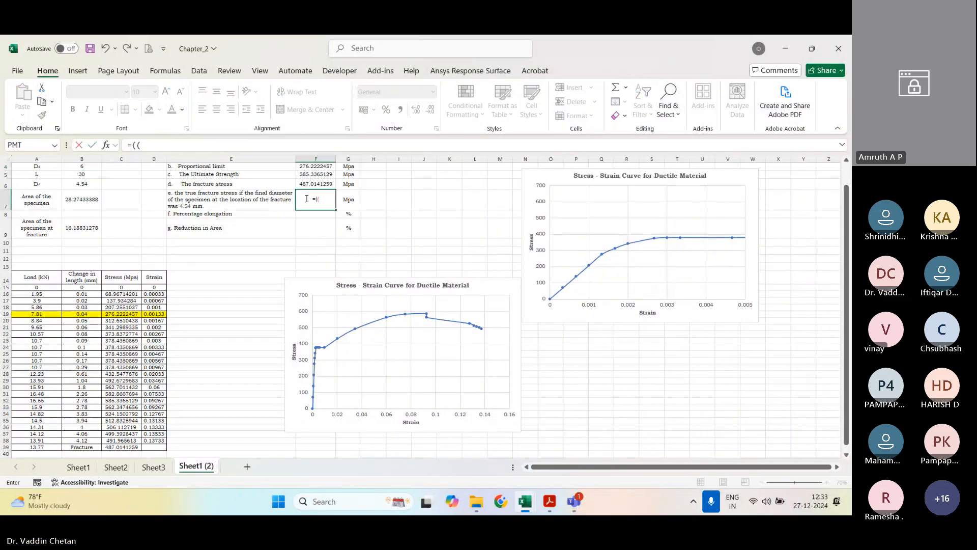
pyautogui.click(52, 446)
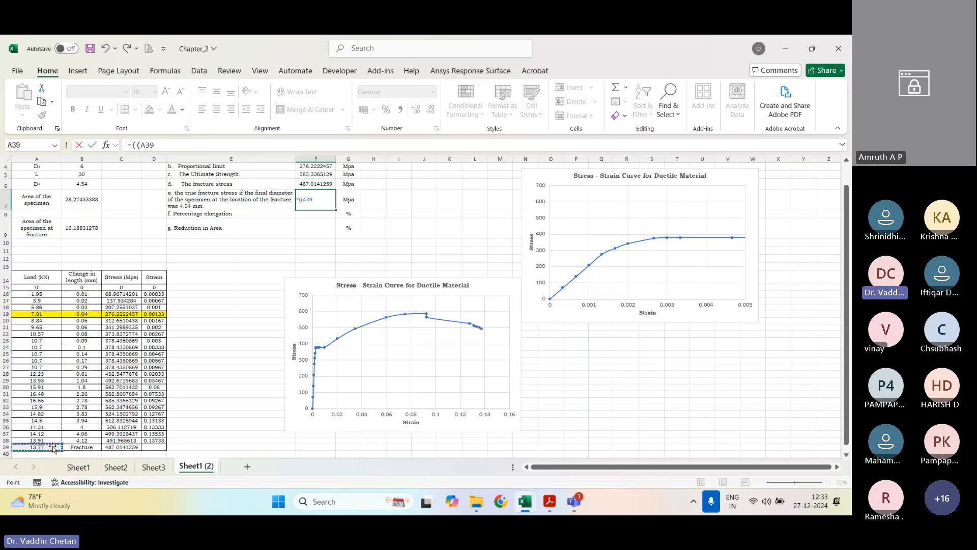
pyautogui.write('*1000')
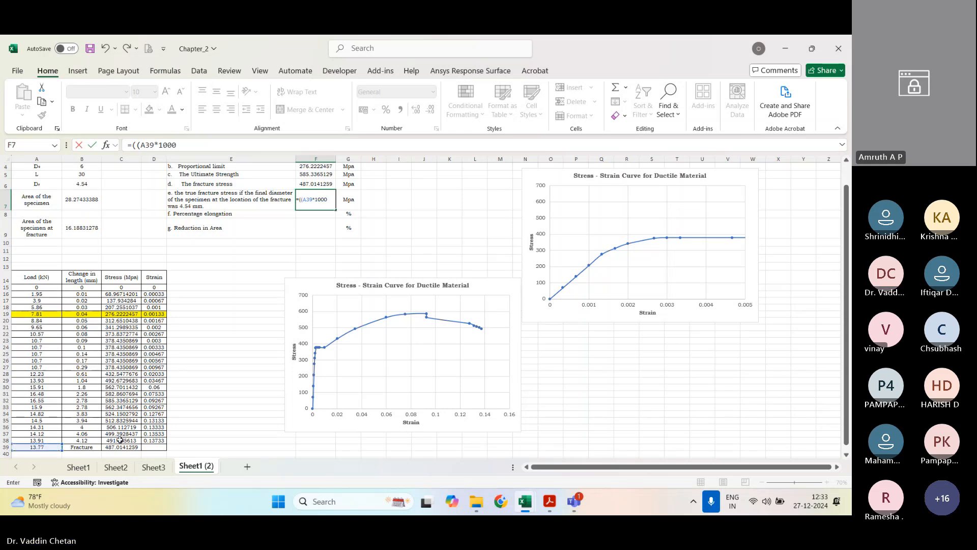
pyautogui.write(')')
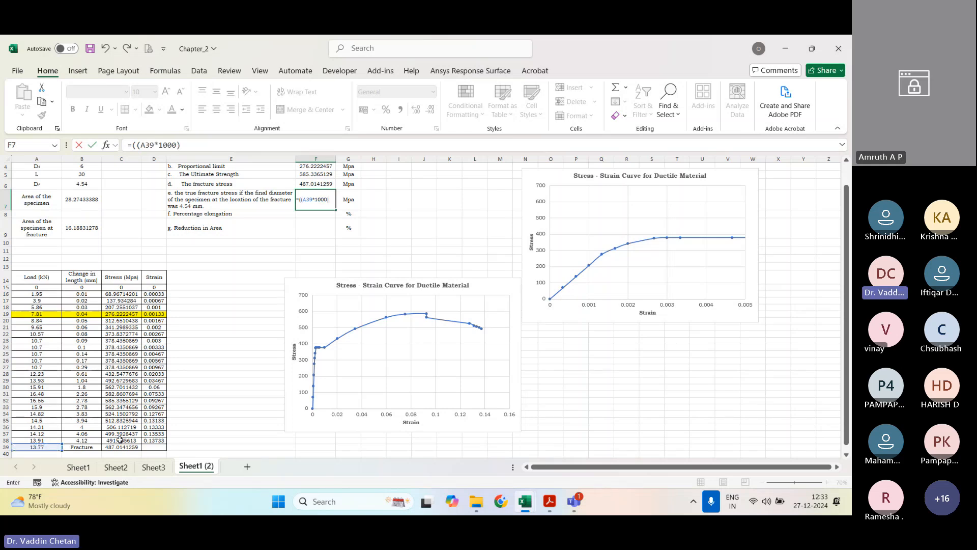
pyautogui.write('/')
pyautogui.click(79, 227)
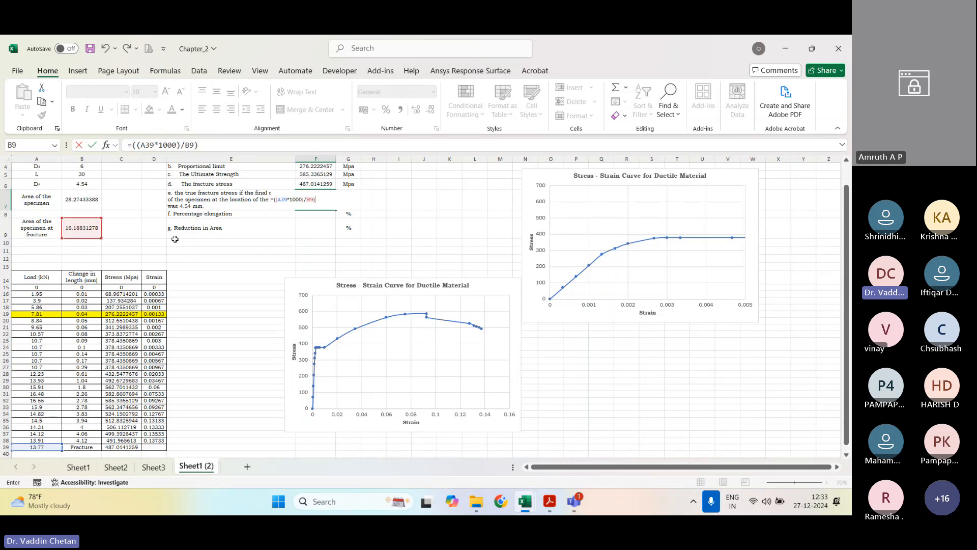
pyautogui.press('Return')
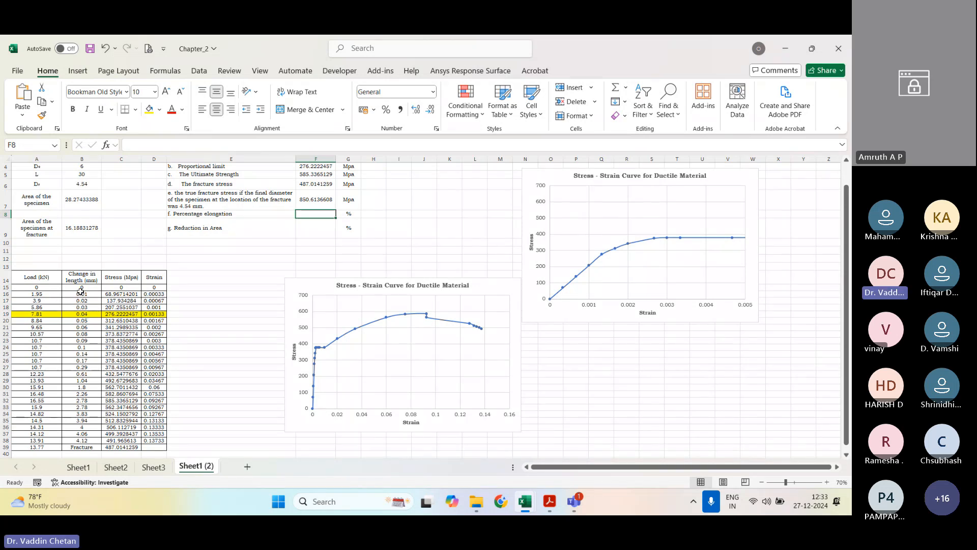
# Step: Calculate the percentage elongation in F8 from the final change in length and the gauge length with =(4.12/30)*100
pyautogui.moveTo(82, 440); pyautogui.dragTo(85, 294)
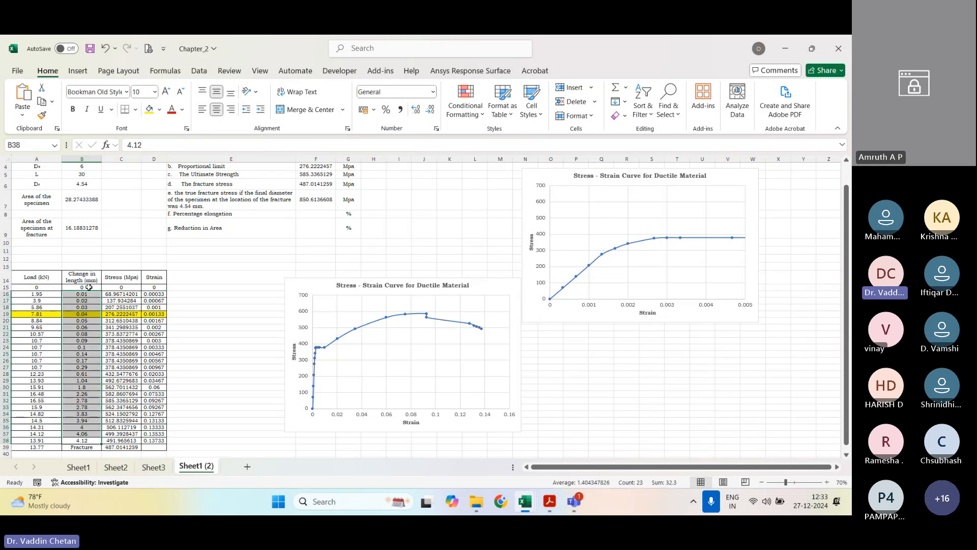
pyautogui.click(83, 440)
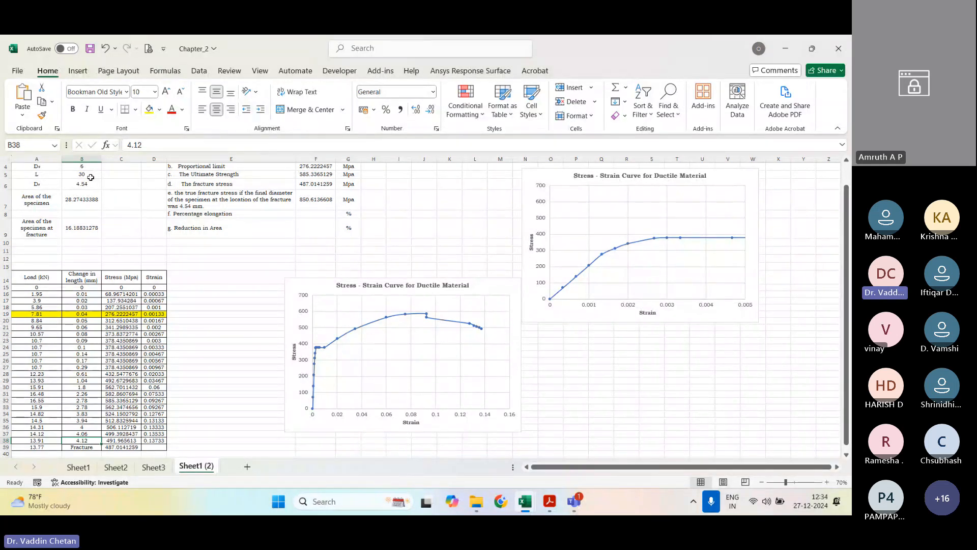
pyautogui.click(330, 214)
pyautogui.write('=(')
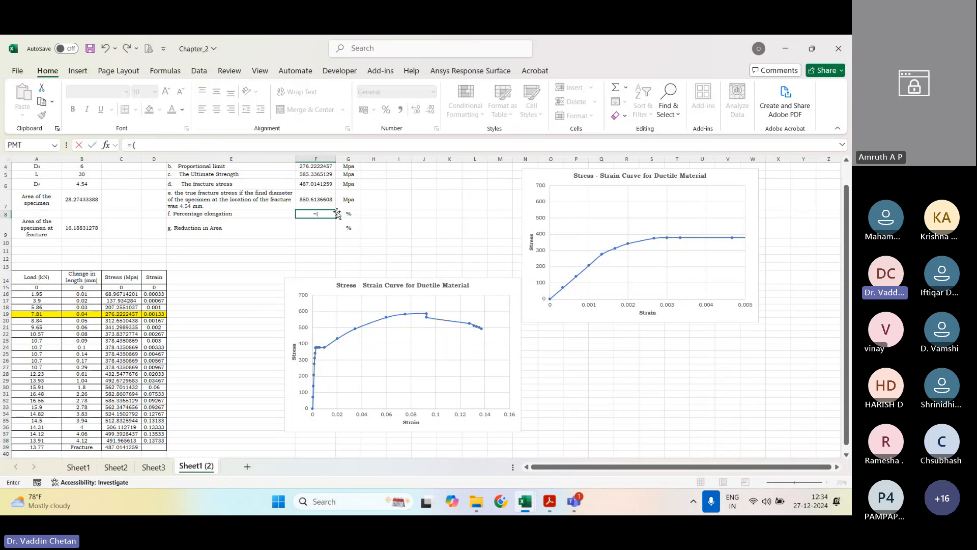
pyautogui.write('4.12/30)*100')
pyautogui.press('Return')
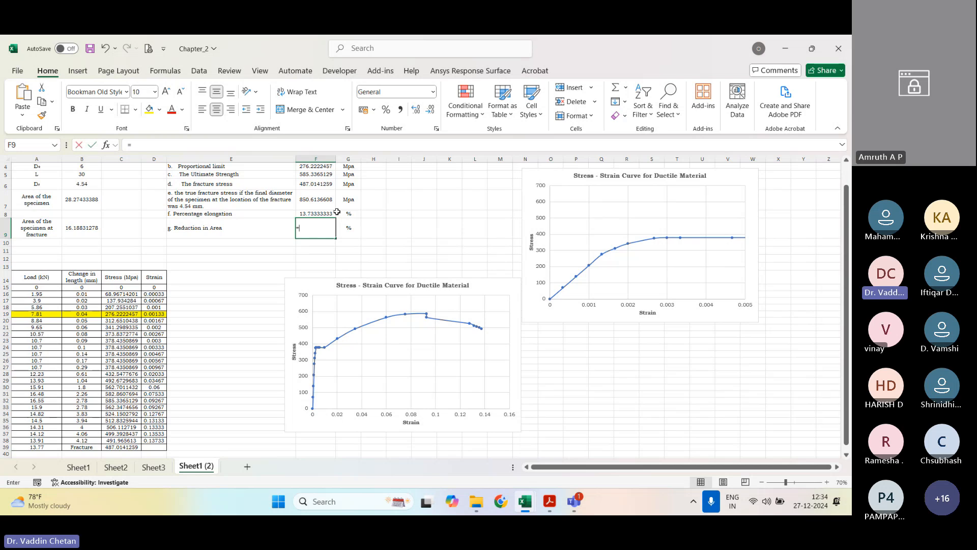
# Step: Calculate the reduction in area in F9 from the original and fracture areas with =((B7-B9)/B7)*100
pyautogui.write('=(')
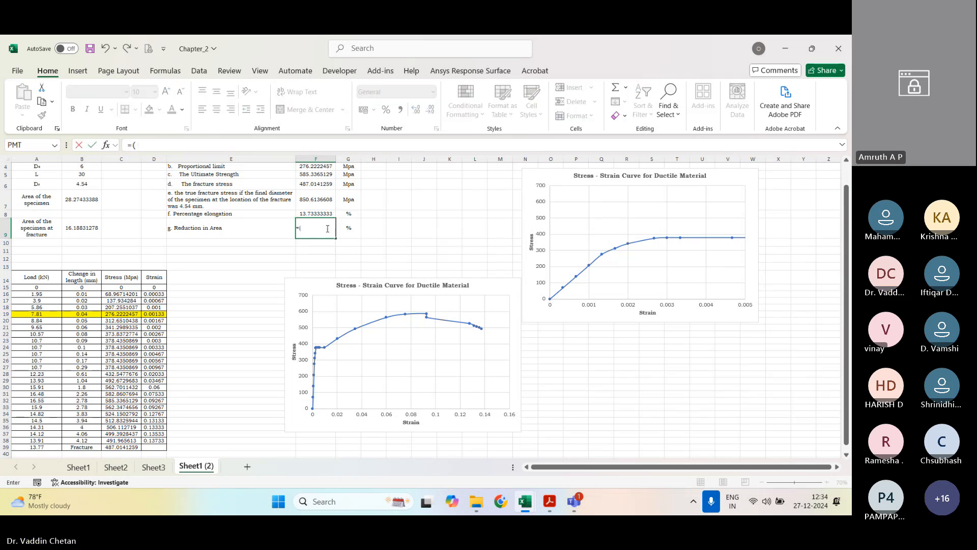
pyautogui.write('(')
pyautogui.click(96, 200)
pyautogui.write('-')
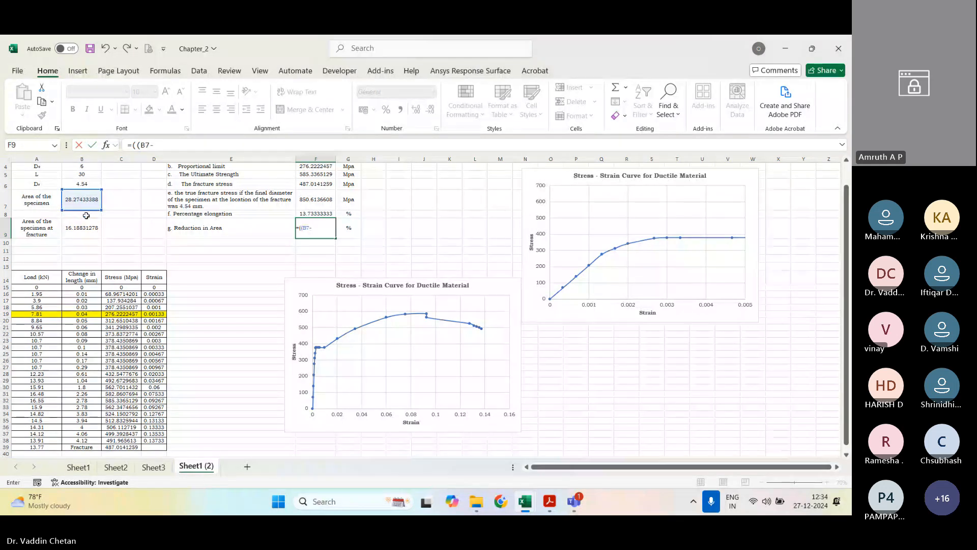
pyautogui.click(81, 227)
pyautogui.write(')')
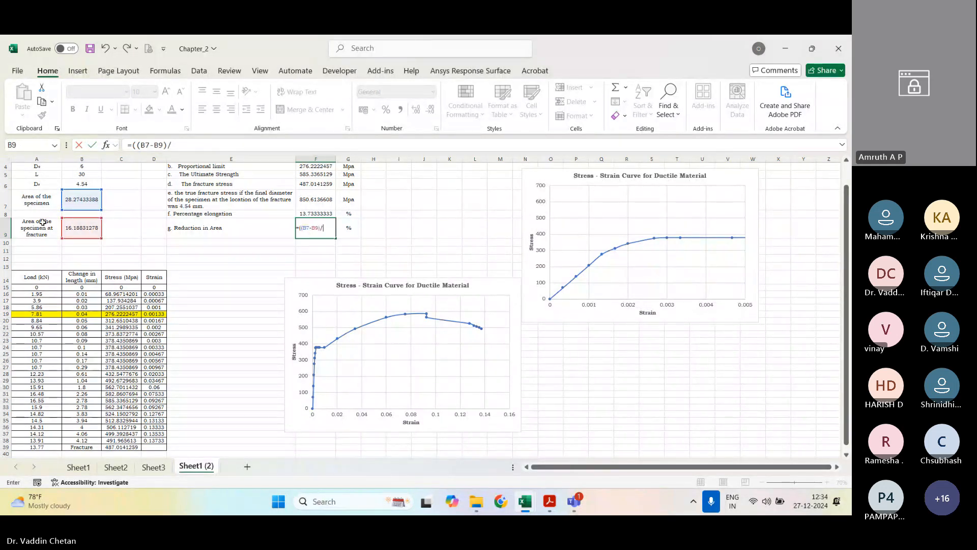
pyautogui.write('/')
pyautogui.click(80, 203)
pyautogui.write(')')
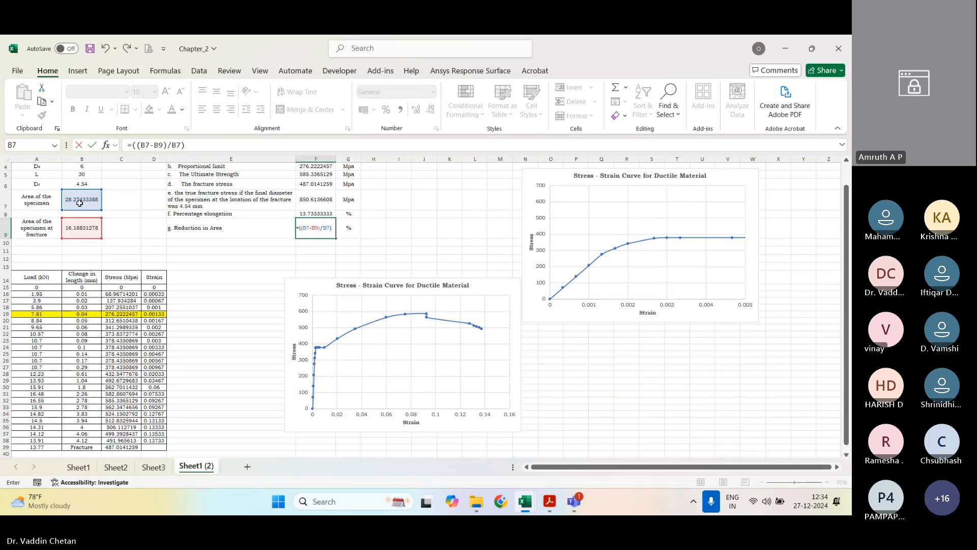
pyautogui.write('*100')
pyautogui.press('Return')
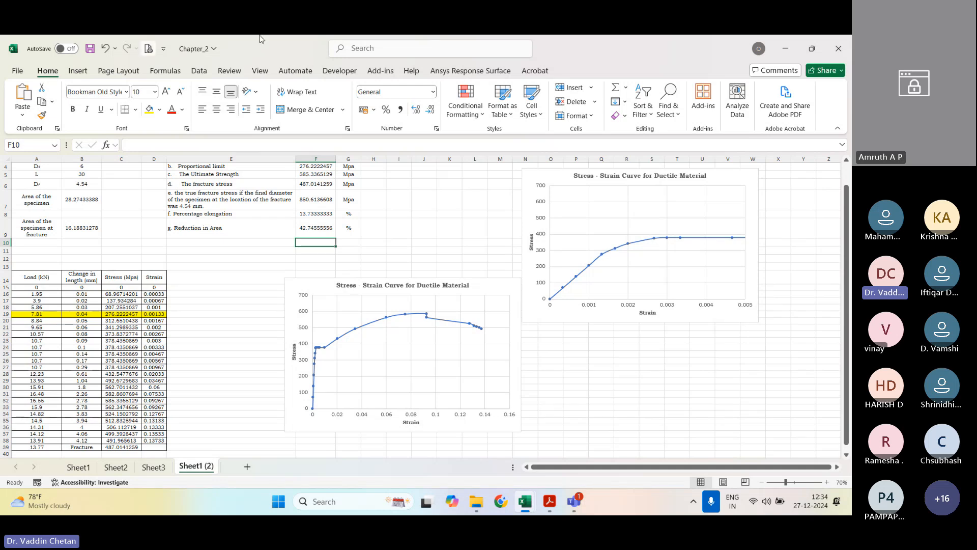
# Step: Select the completed results table E3:G9 and save the Chapter_2 workbook
pyautogui.scroll(1, 394, 412)
pyautogui.moveTo(199, 181); pyautogui.dragTo(348, 252)
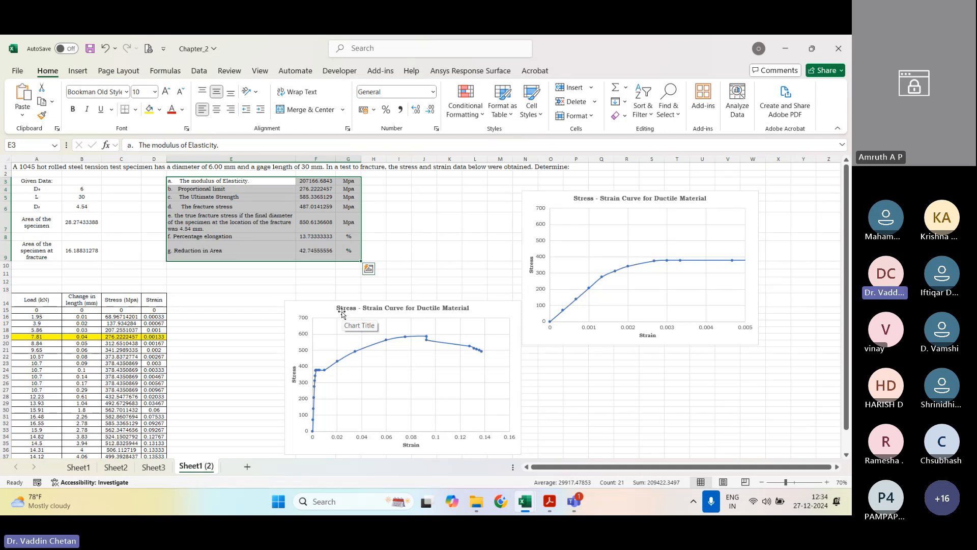
pyautogui.hotkey('ctrl', 's')
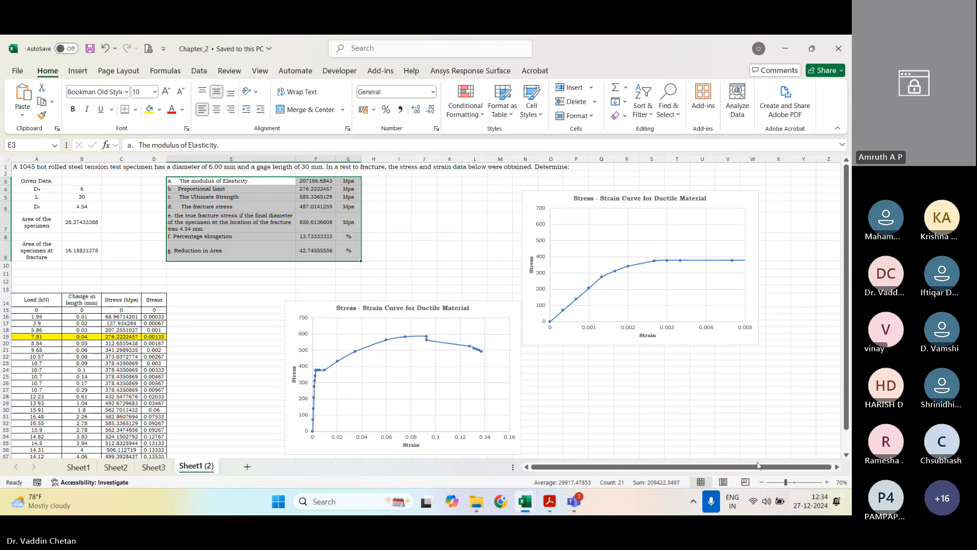
# Step: Switch between the manual in Acrobat and the Chapter_2 workbook in Excel to compare the results with page 51's worked solution
pyautogui.click(550, 501)
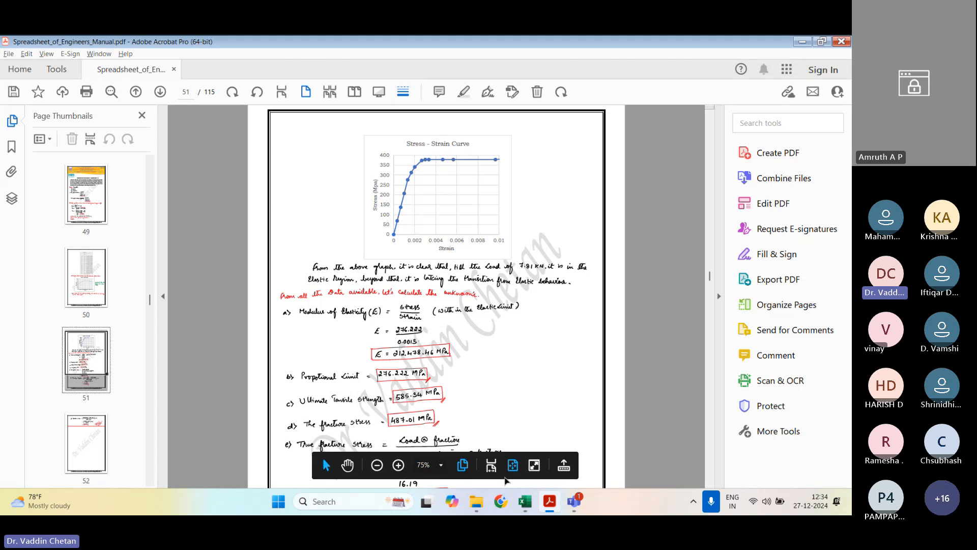
pyautogui.moveTo(530, 504)
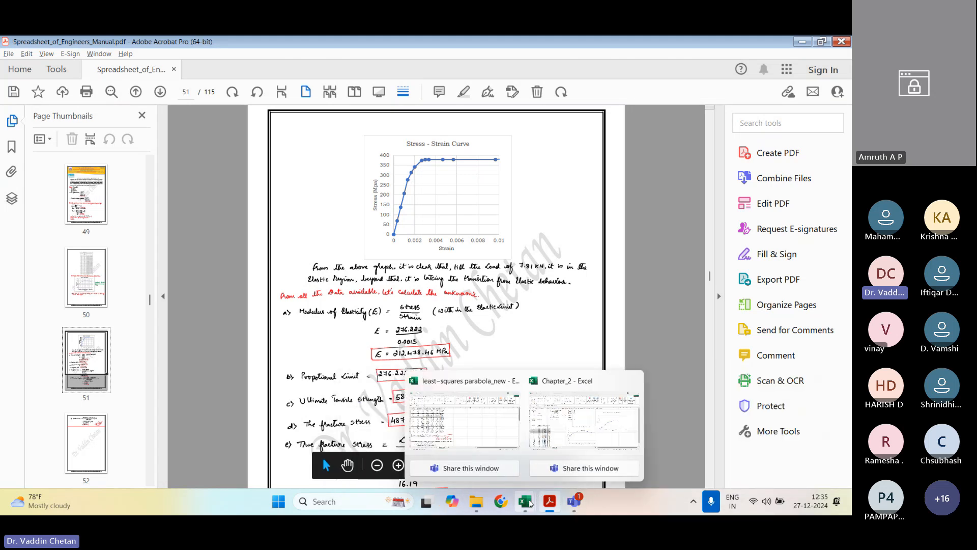
pyautogui.click(583, 441)
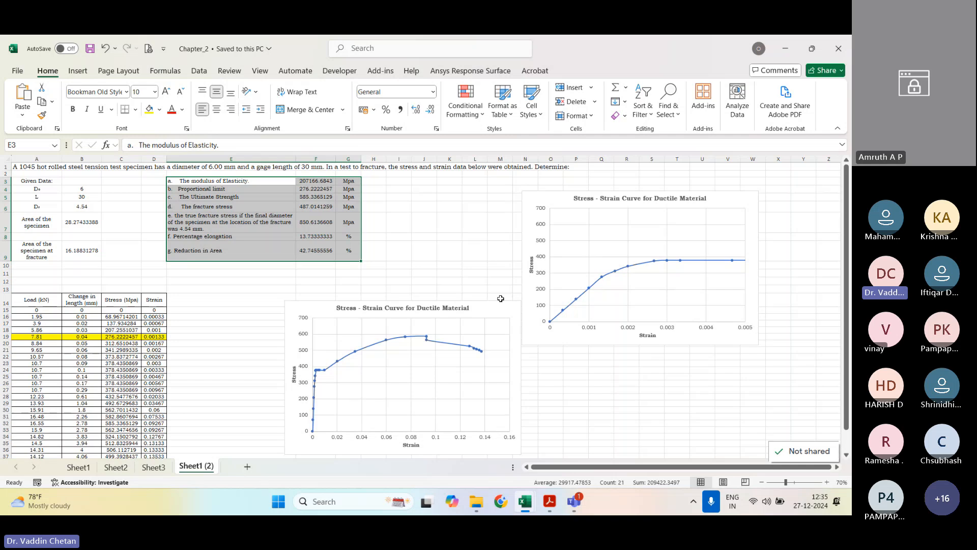
pyautogui.click(550, 501)
pyautogui.scroll(1, 429, 291)
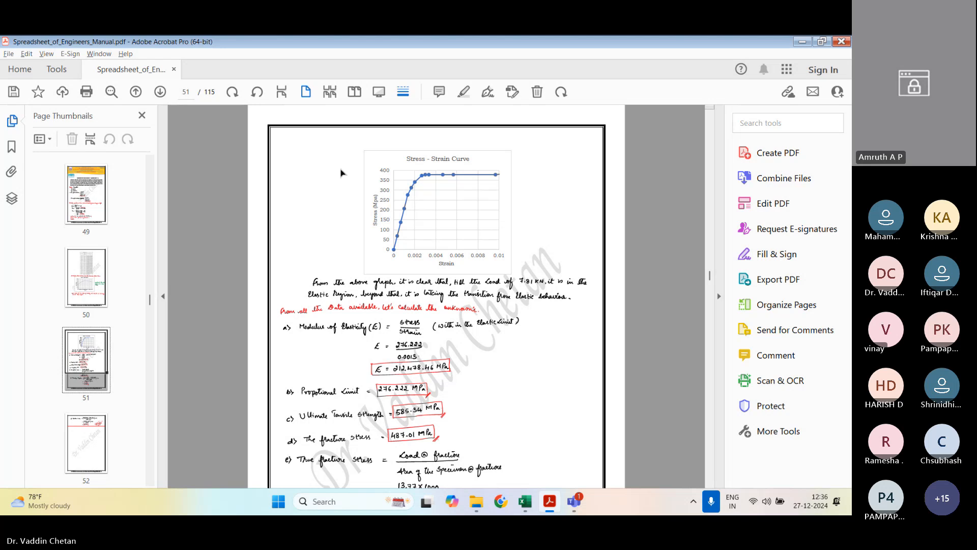
pyautogui.scroll(-4, 378, 218)
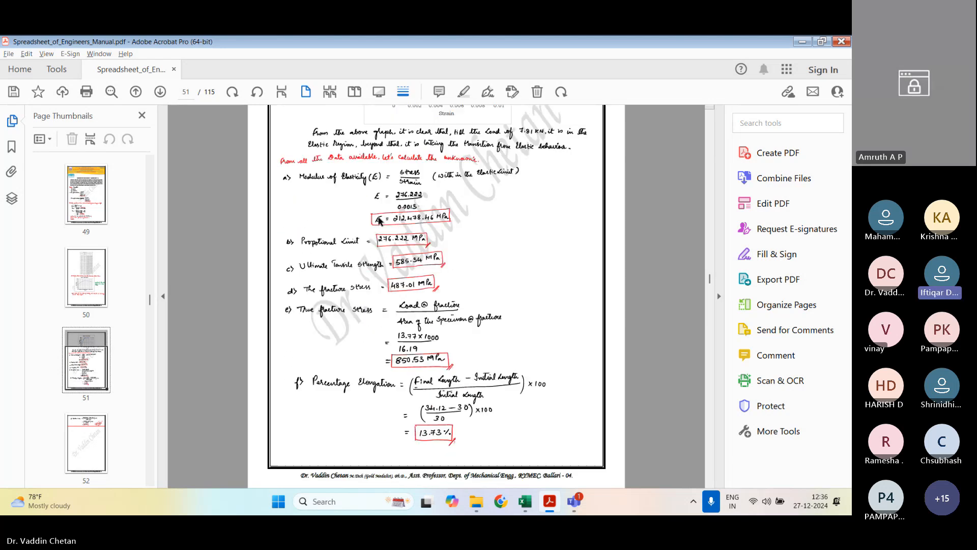
# Step: Read exercise 7 on the tensile test of a bar on page 53 of the manual, fitting the whole page in view
pyautogui.scroll(-15, 379, 218)
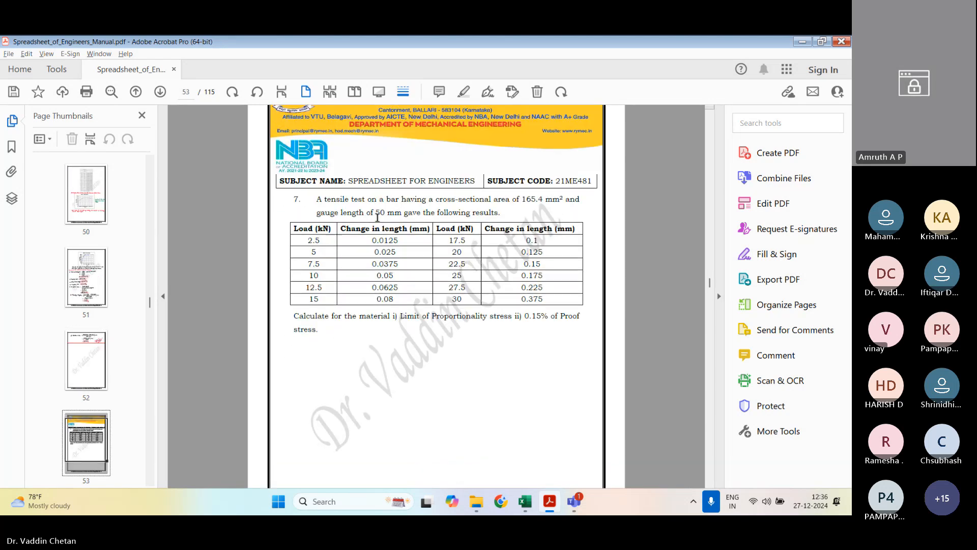
pyautogui.moveTo(316, 200); pyautogui.dragTo(433, 212)
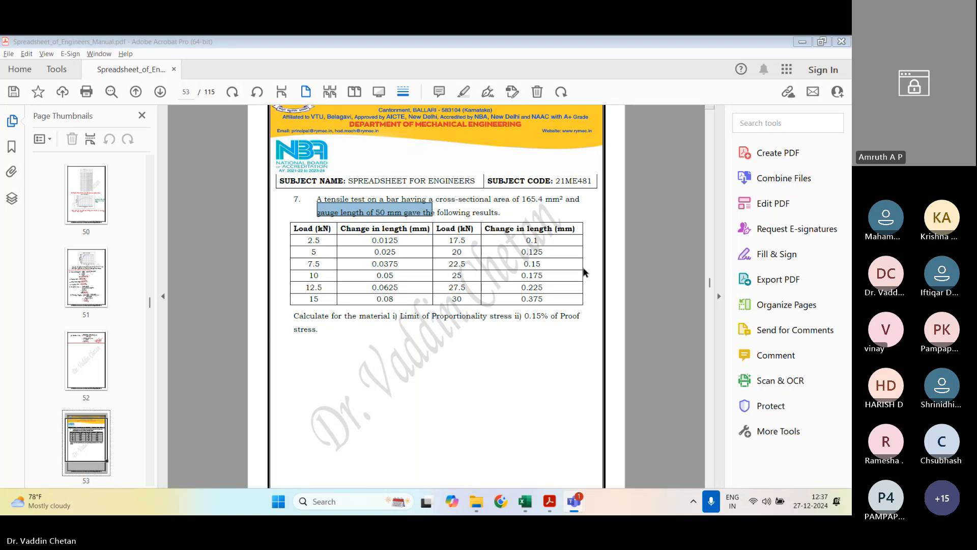
pyautogui.click(530, 296)
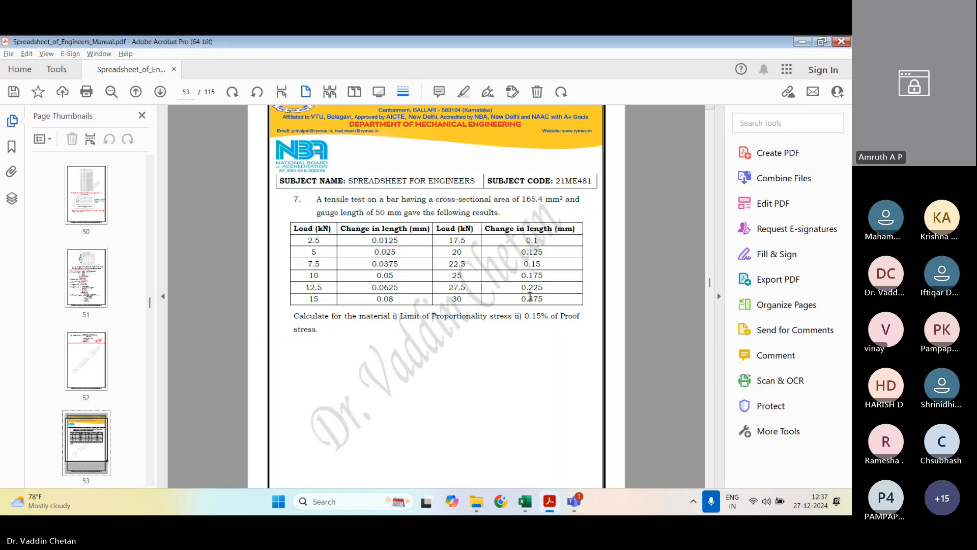
pyautogui.click(780, 220)
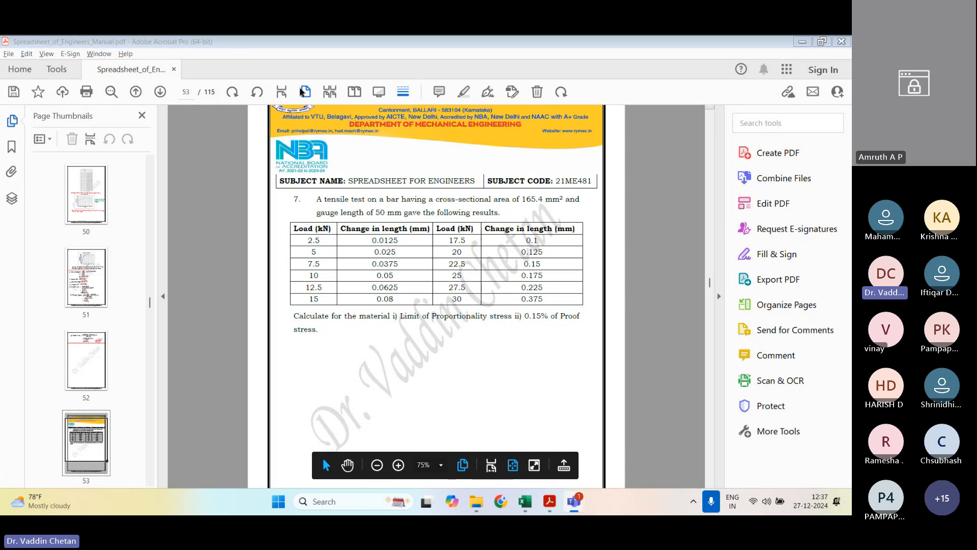
pyautogui.click(515, 466)
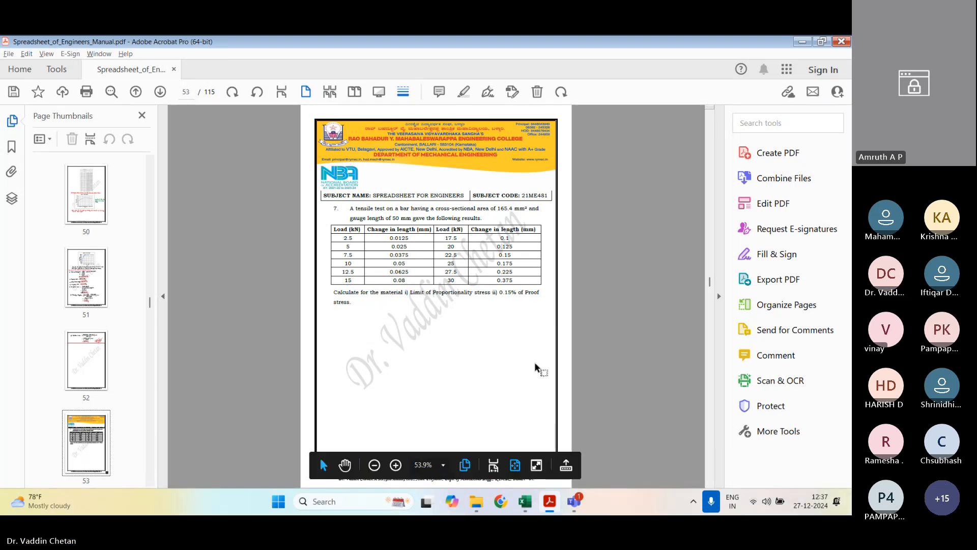
# Step: Switch to the Chapter_2 workbook in Excel and create a copy of Sheet2 at the end of the workbook
pyautogui.hotkey('alt', 'Tab')
pyautogui.hotkey('alt', 'Tab')
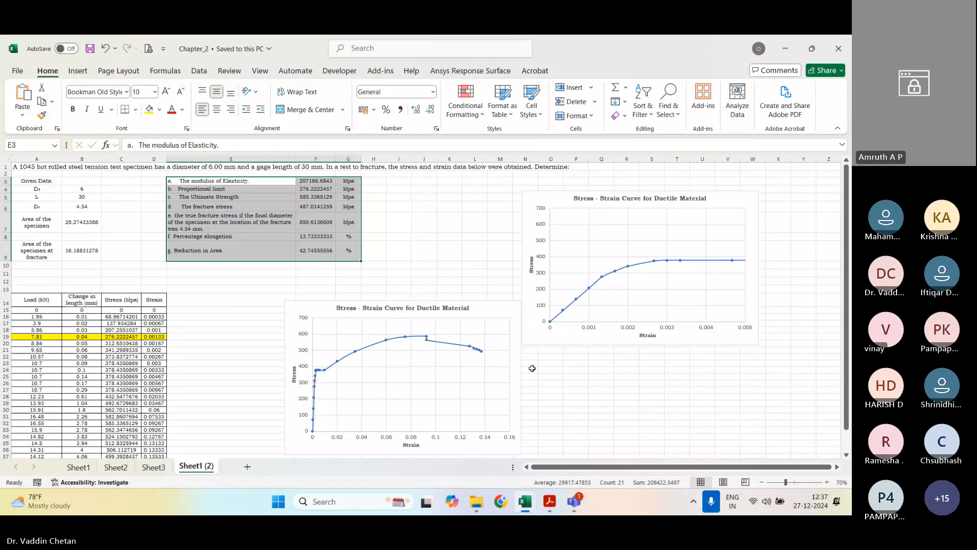
pyautogui.rightClick(116, 467)
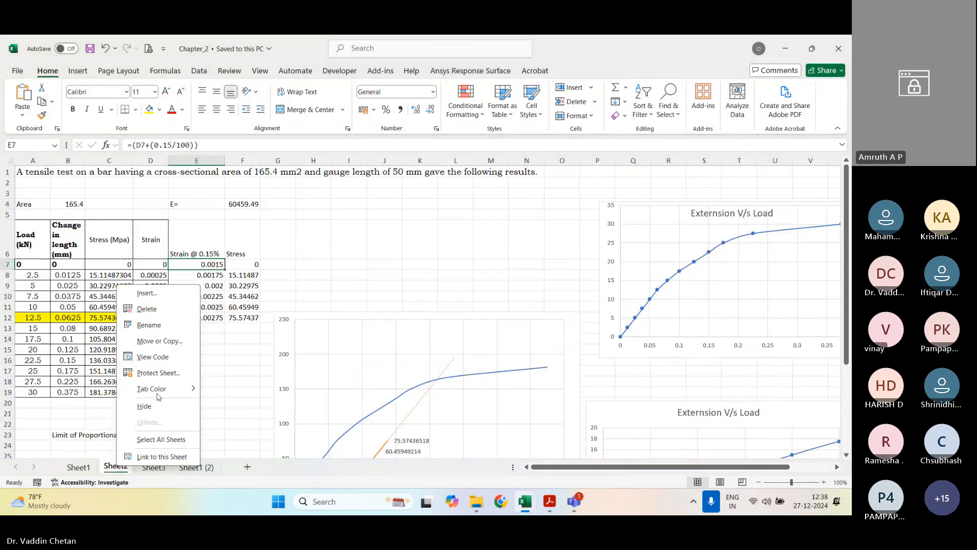
pyautogui.click(158, 338)
pyautogui.click(93, 364)
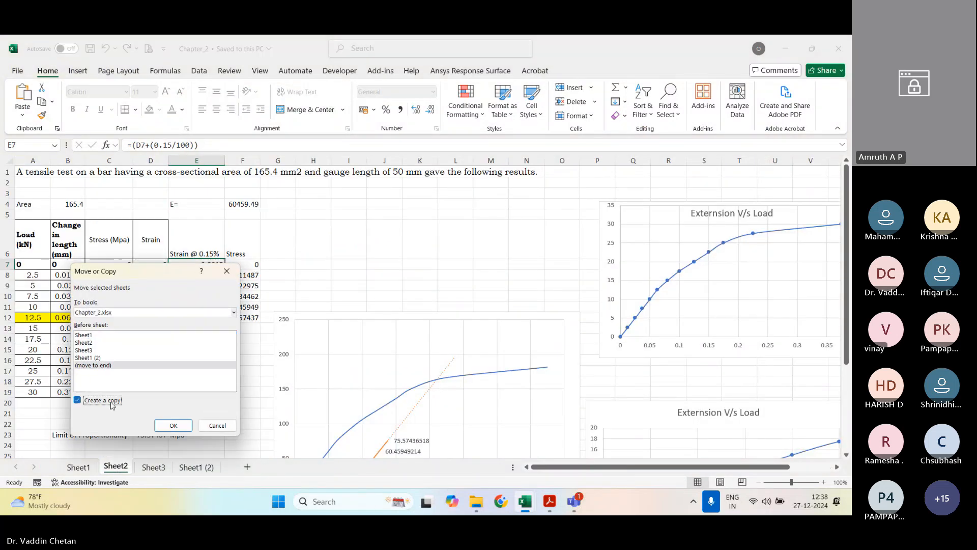
pyautogui.click(78, 400)
pyautogui.click(173, 425)
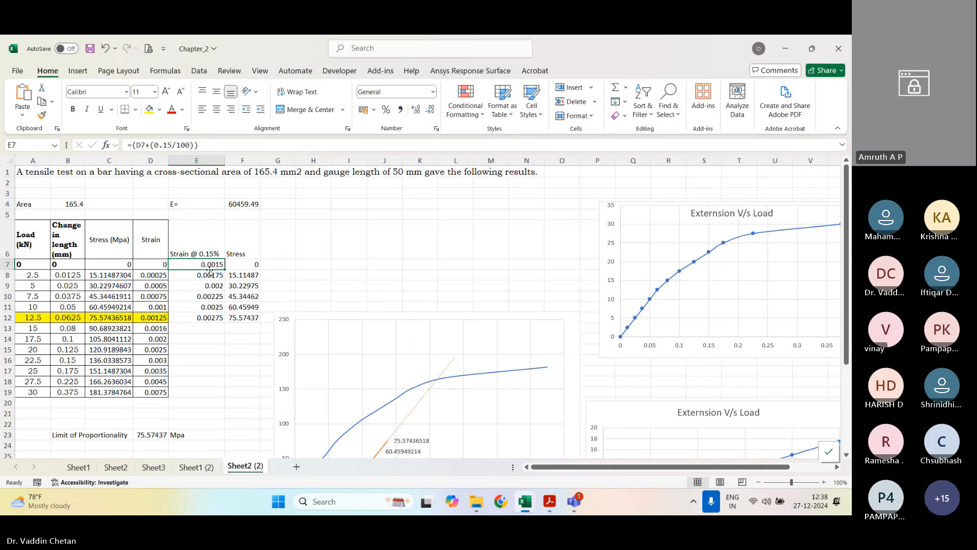
# Step: Examine the stress formulas in C7 and C8, the area in B4 and the strain formula in D7 on the copied sheet
pyautogui.click(206, 380)
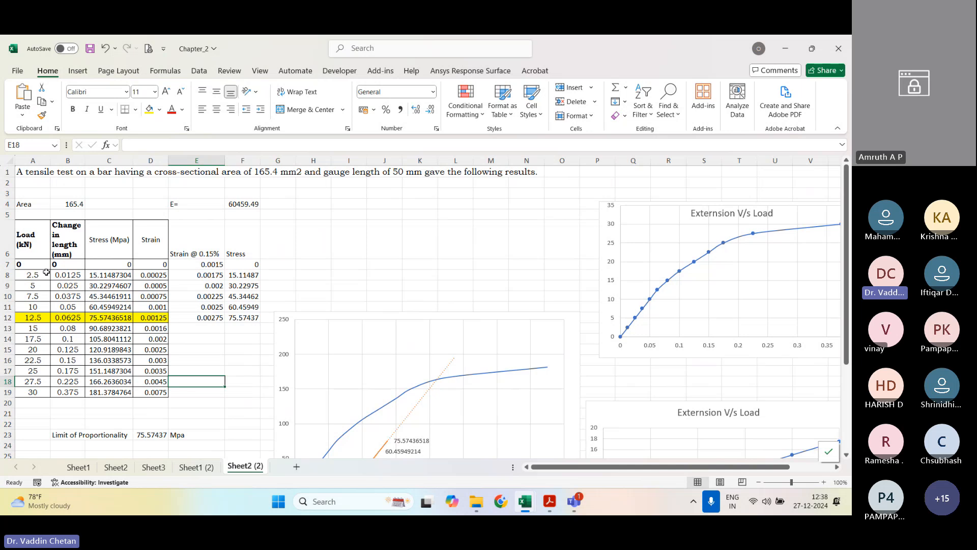
pyautogui.click(108, 263)
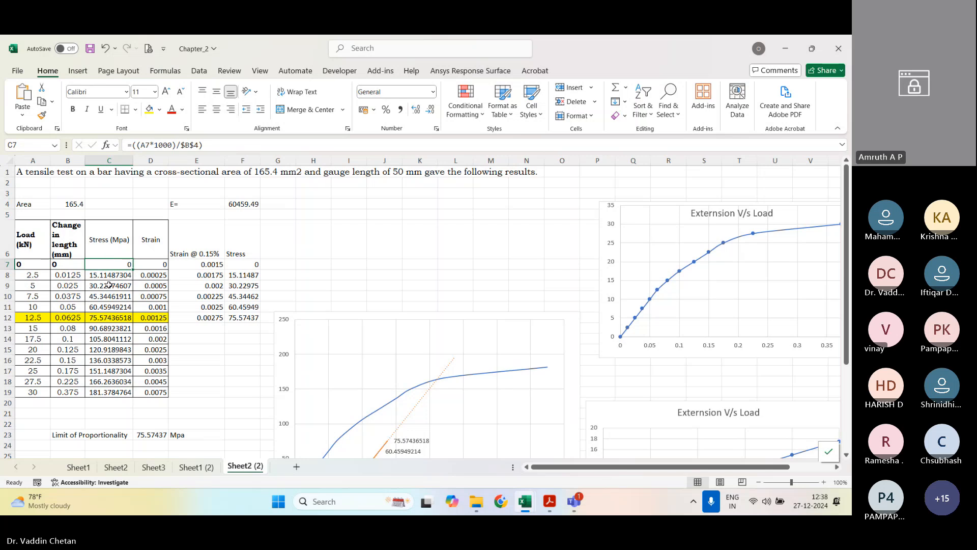
pyautogui.click(111, 274)
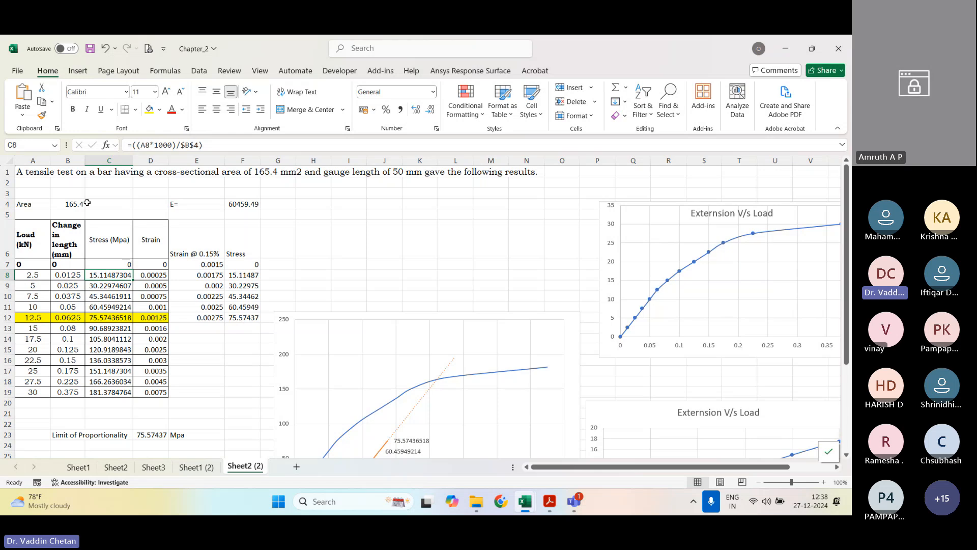
pyautogui.click(71, 203)
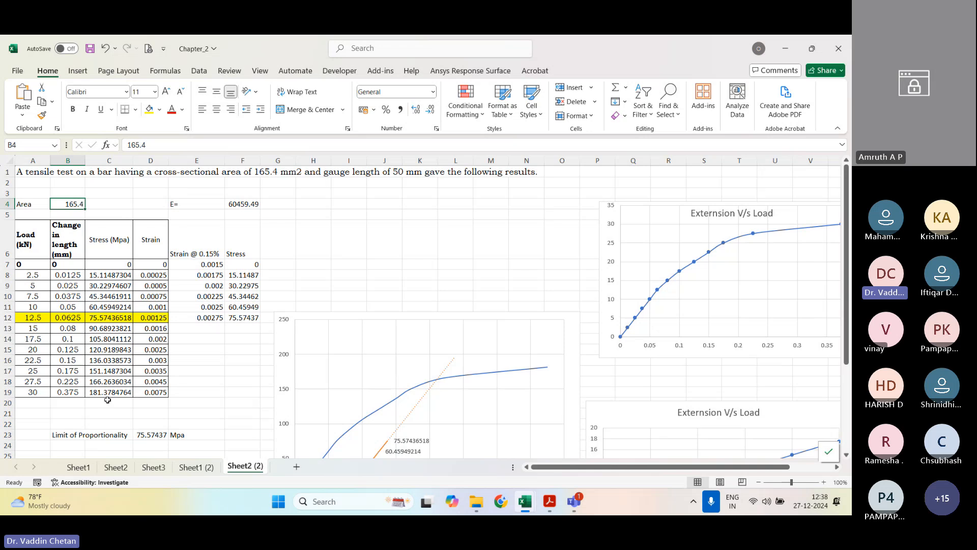
pyautogui.click(153, 266)
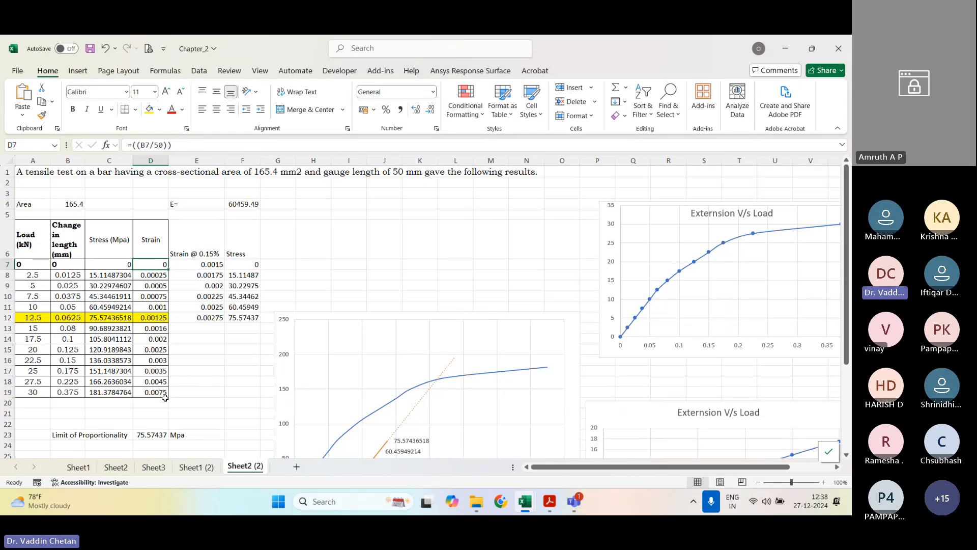
# Step: Examine the charts, the proportional-limit point and its highlighted row 12, and the 0.15% offset strain formula in E7
pyautogui.scroll(-3, 164, 359)
pyautogui.scroll(2, 164, 360)
pyautogui.scroll(-1, 164, 360)
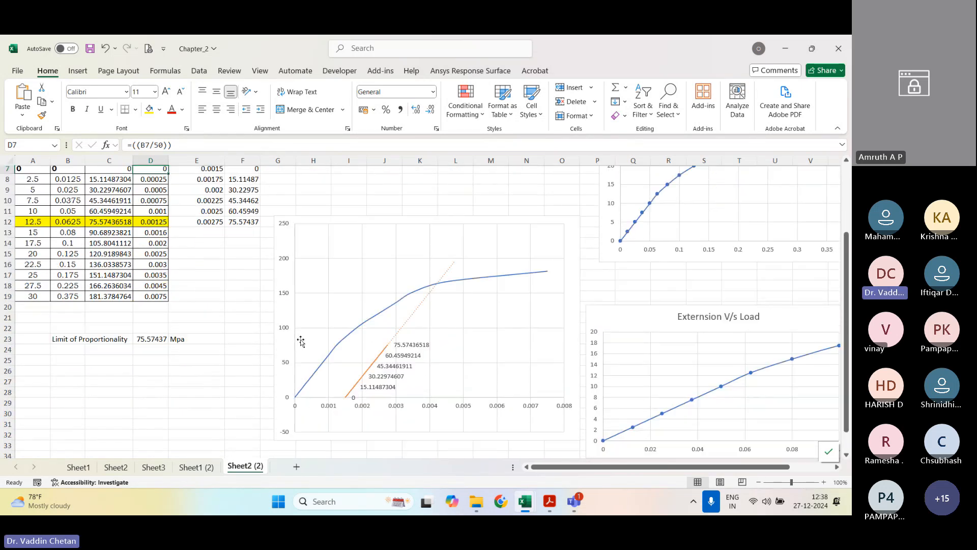
pyautogui.scroll(3, 303, 342)
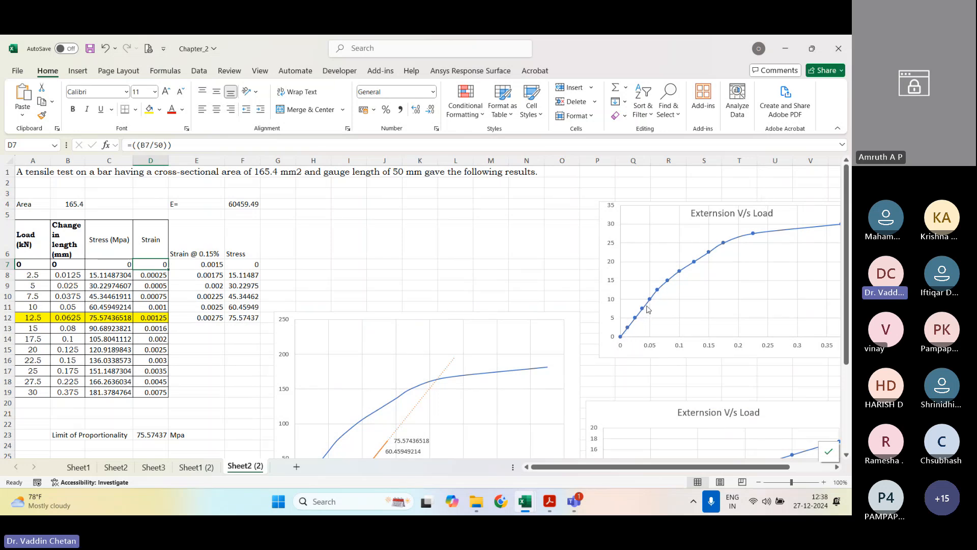
pyautogui.moveTo(658, 293)
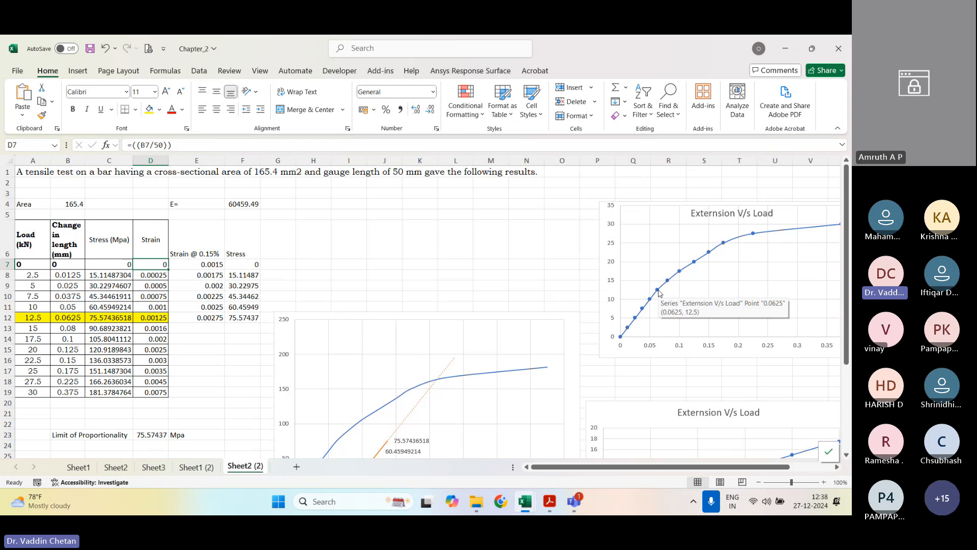
pyautogui.moveTo(33, 317); pyautogui.dragTo(153, 319)
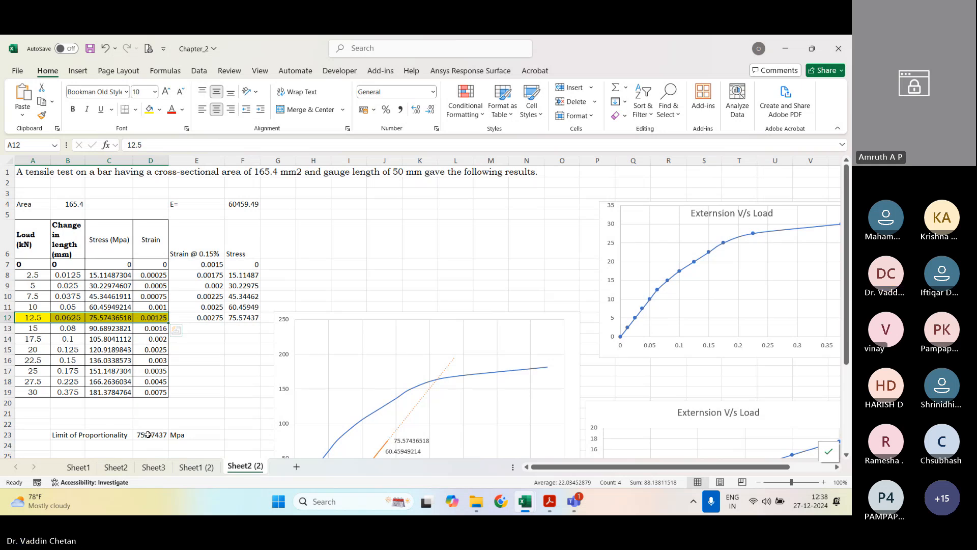
pyautogui.click(208, 266)
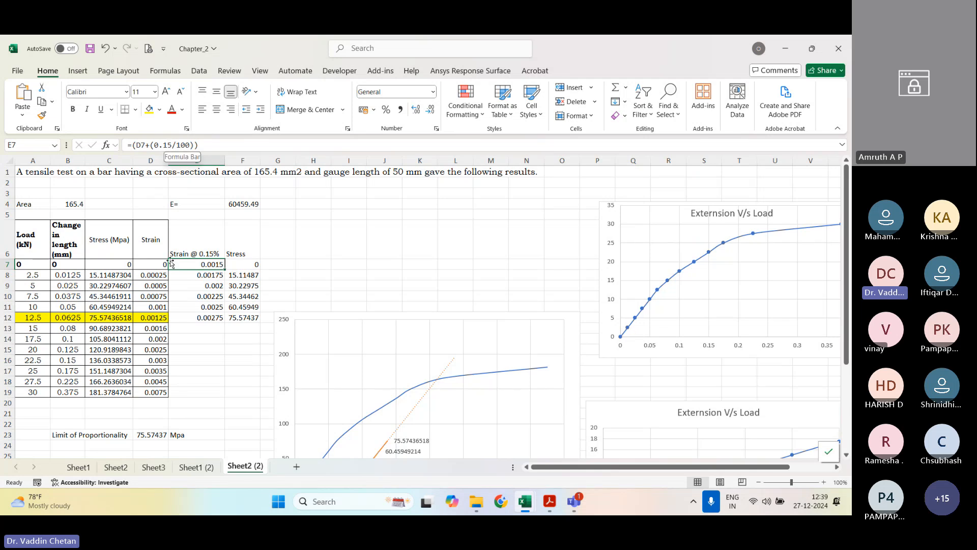
# Step: Examine the 0.15% offset strains in E7:E12 and the extended offset trendline on the stress-strain chart
pyautogui.moveTo(216, 264); pyautogui.dragTo(210, 318)
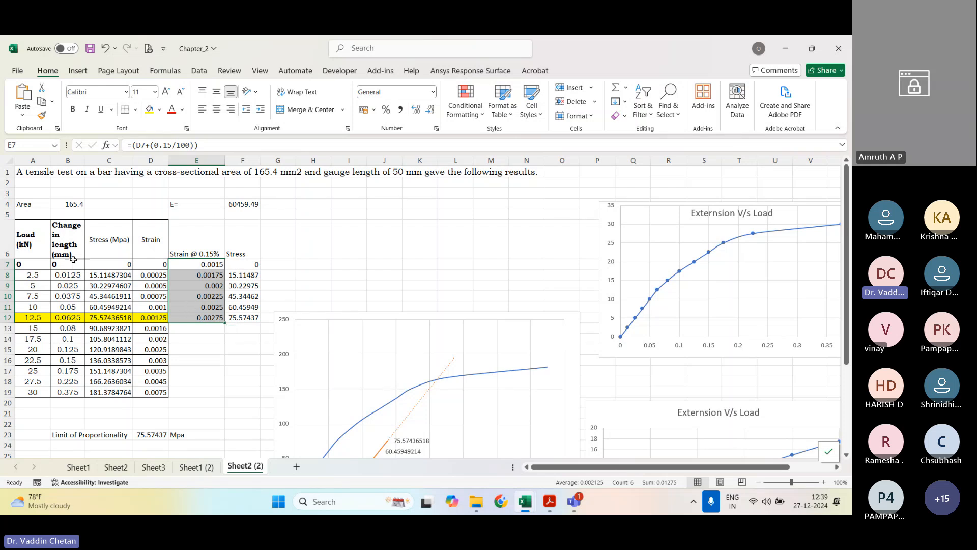
pyautogui.scroll(-2, 329, 321)
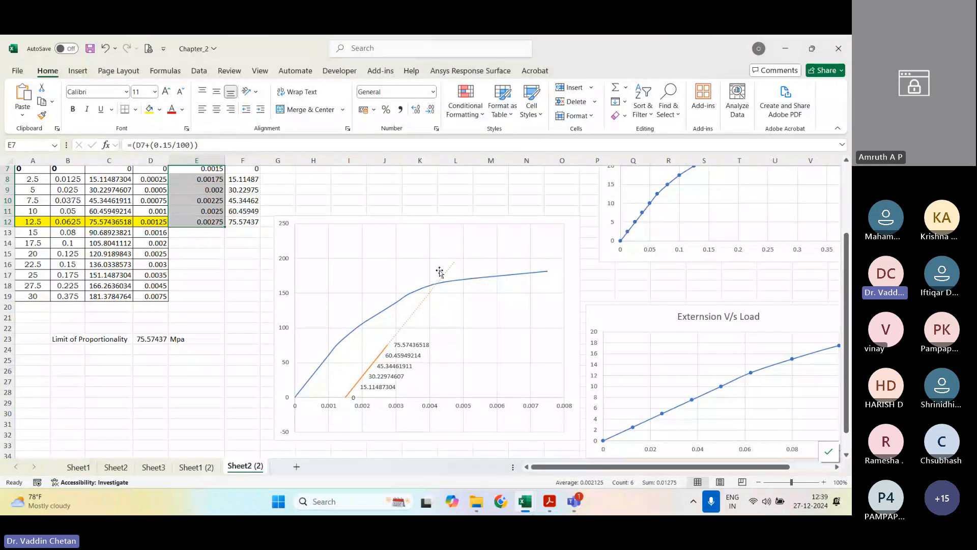
pyautogui.click(447, 271)
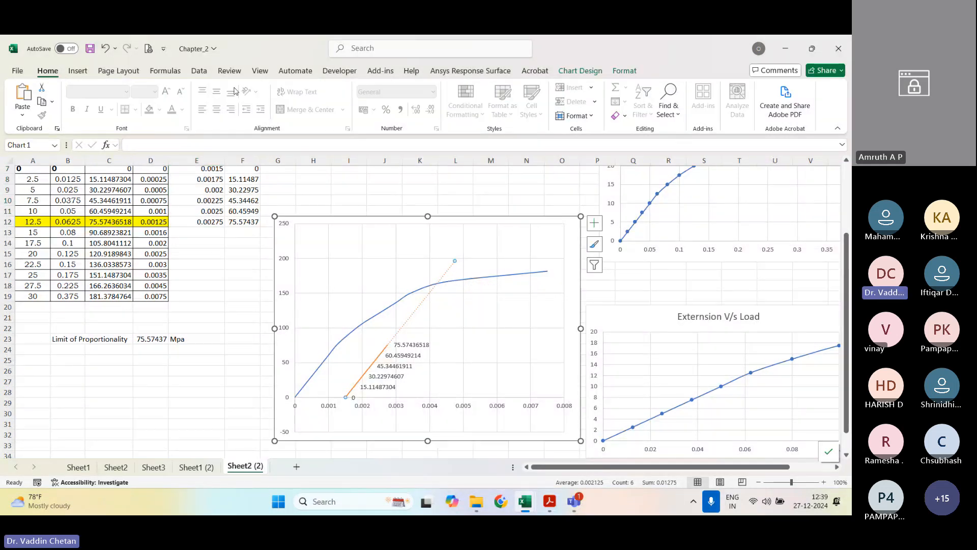
pyautogui.click(570, 71)
pyautogui.click(27, 99)
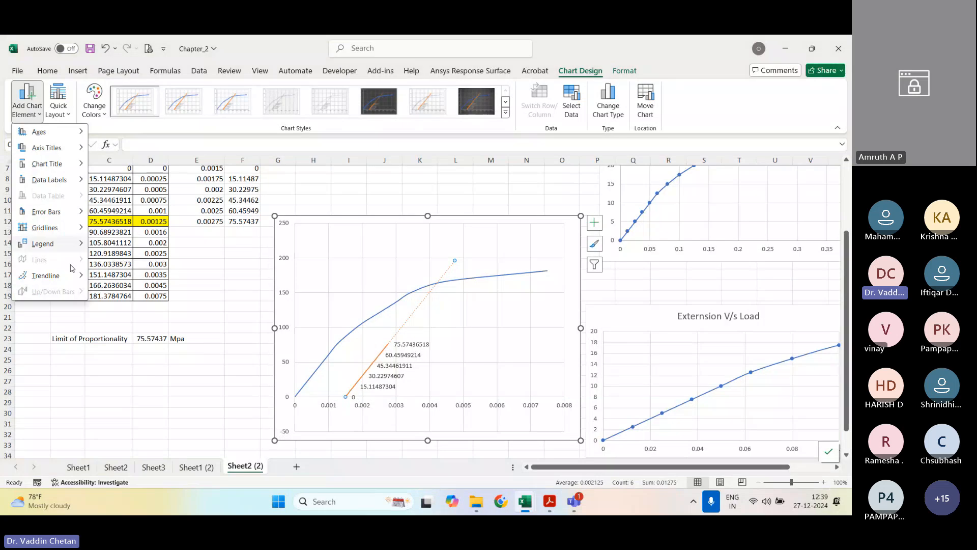
pyautogui.moveTo(56, 278)
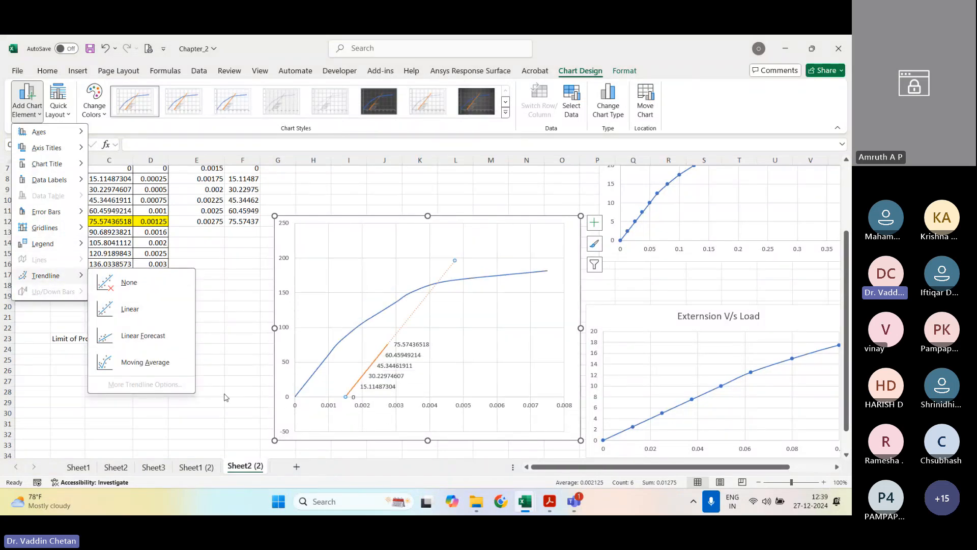
pyautogui.click(298, 436)
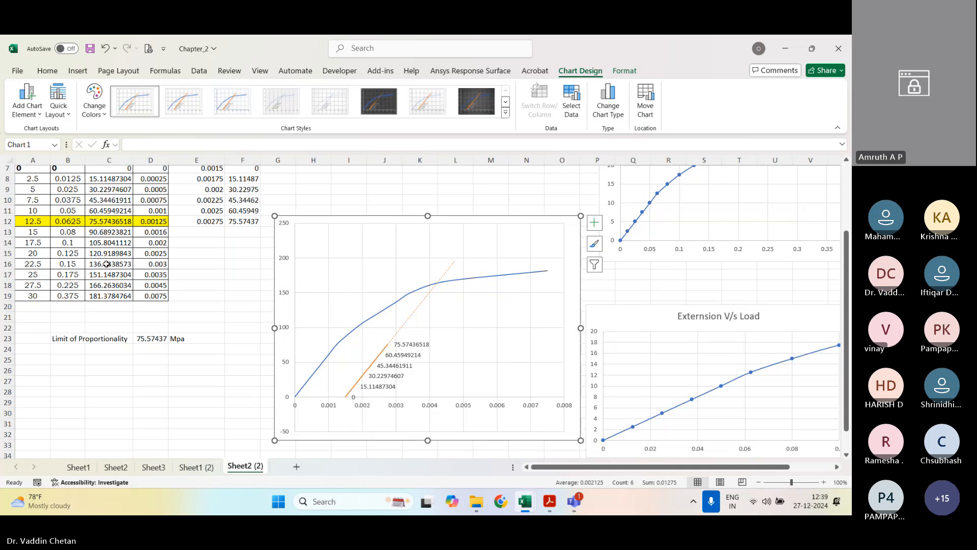
# Step: Add a linear trendline based on the Strain @ 0.15% series to the stress-strain chart
pyautogui.click(27, 101)
pyautogui.moveTo(58, 274)
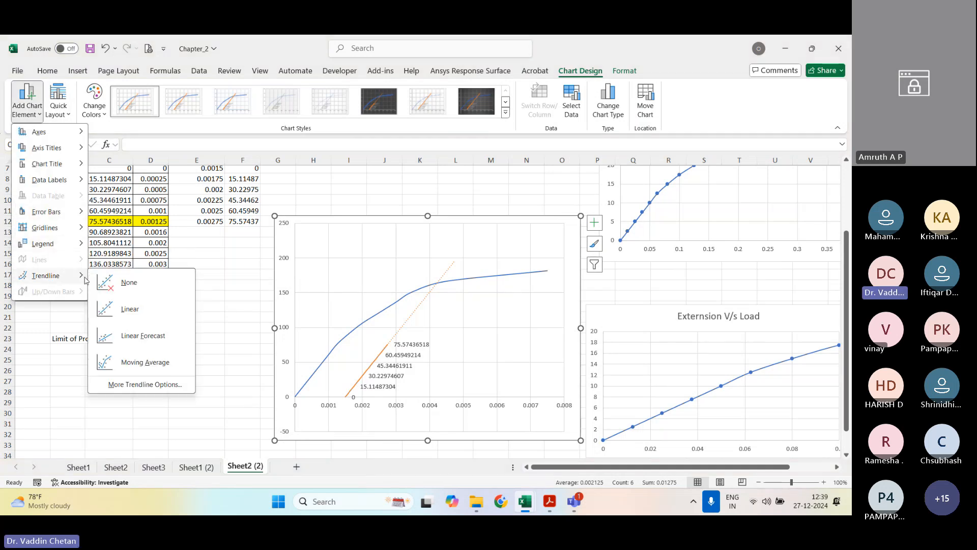
pyautogui.click(134, 390)
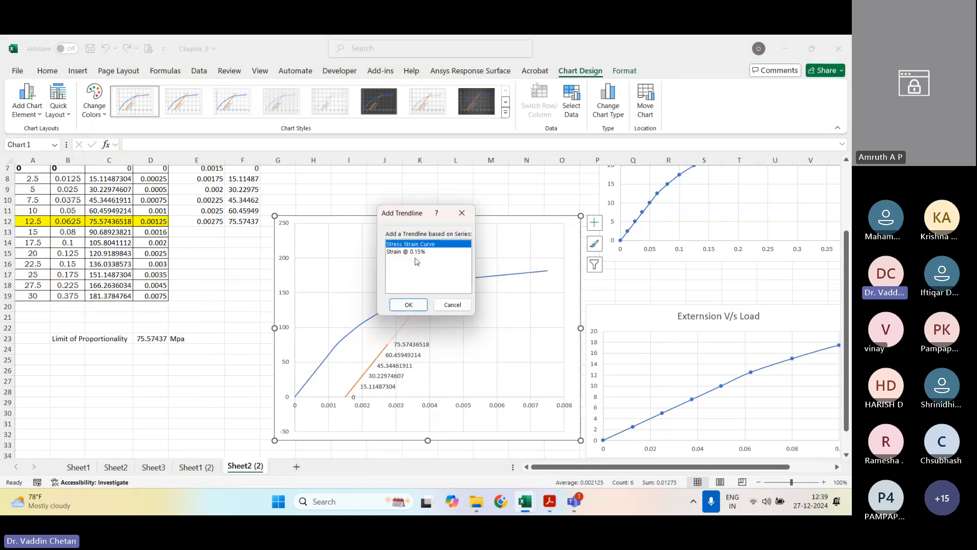
pyautogui.click(414, 251)
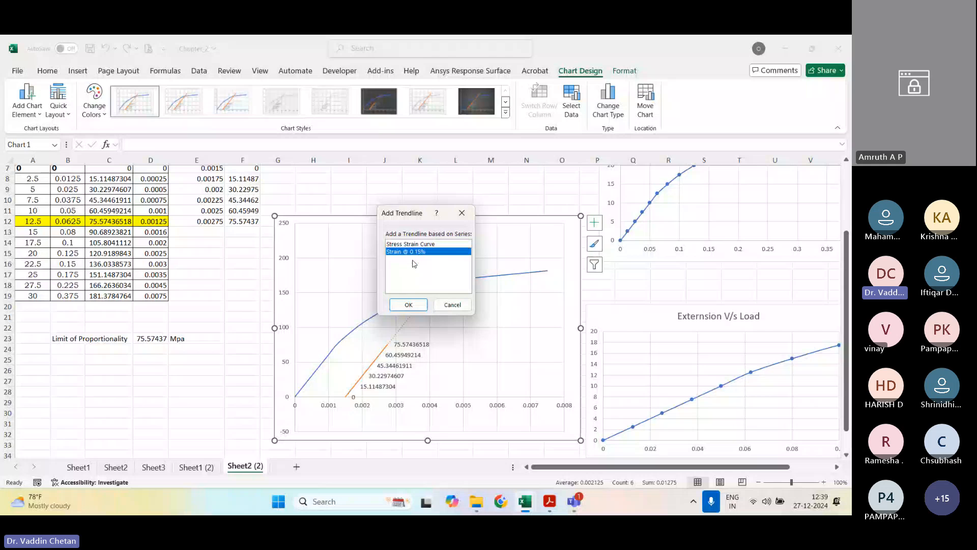
pyautogui.click(409, 304)
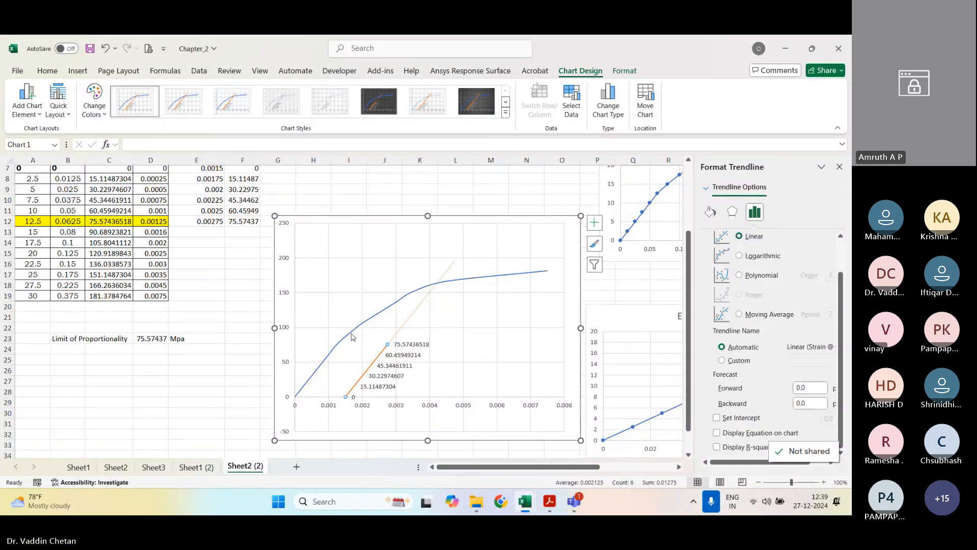
pyautogui.click(839, 167)
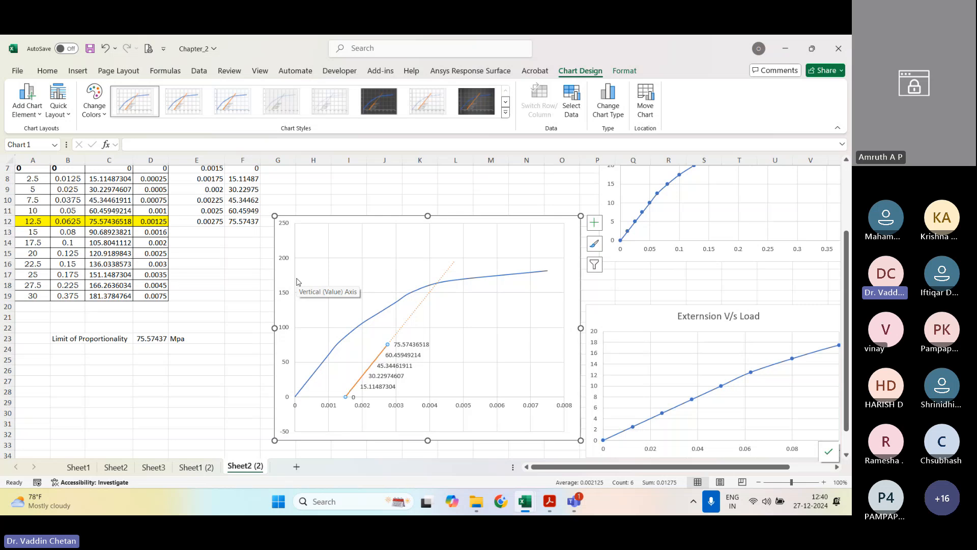
# Step: Switch to the manual in Acrobat and review the tensile-test solution with its stress-strain charts on pages 55 and 56
pyautogui.scroll(2, 298, 281)
pyautogui.scroll(-1, 288, 350)
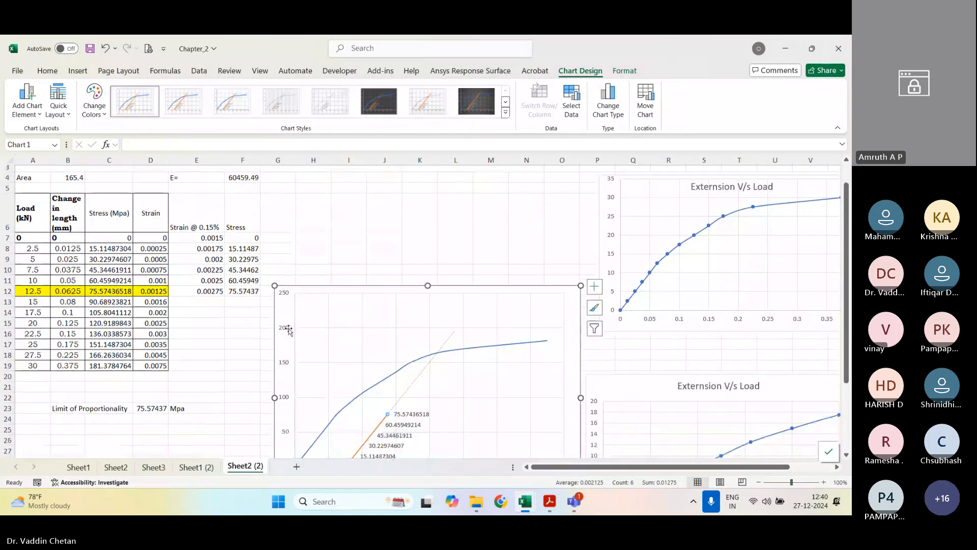
pyautogui.scroll(-1, 288, 350)
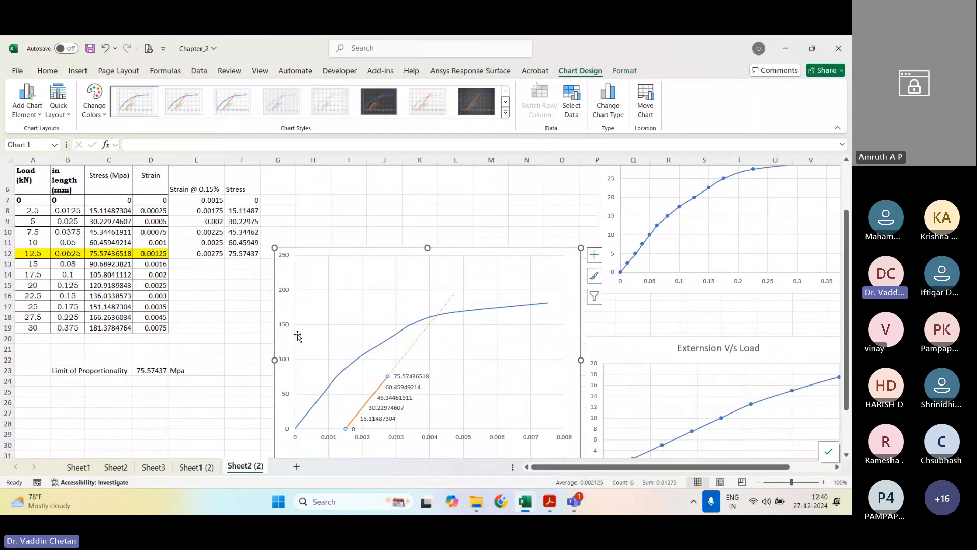
pyautogui.click(553, 504)
pyautogui.scroll(-2, 480, 303)
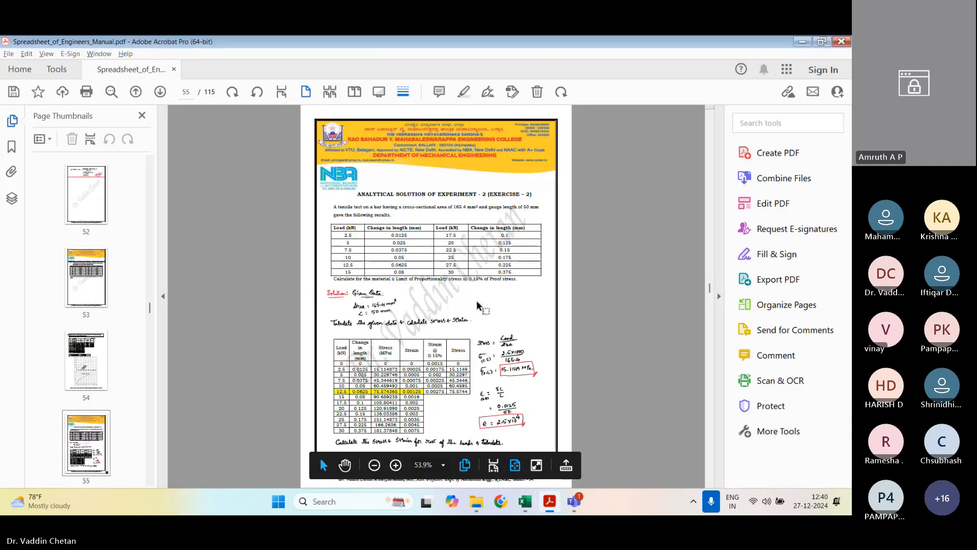
pyautogui.scroll(-3, 480, 306)
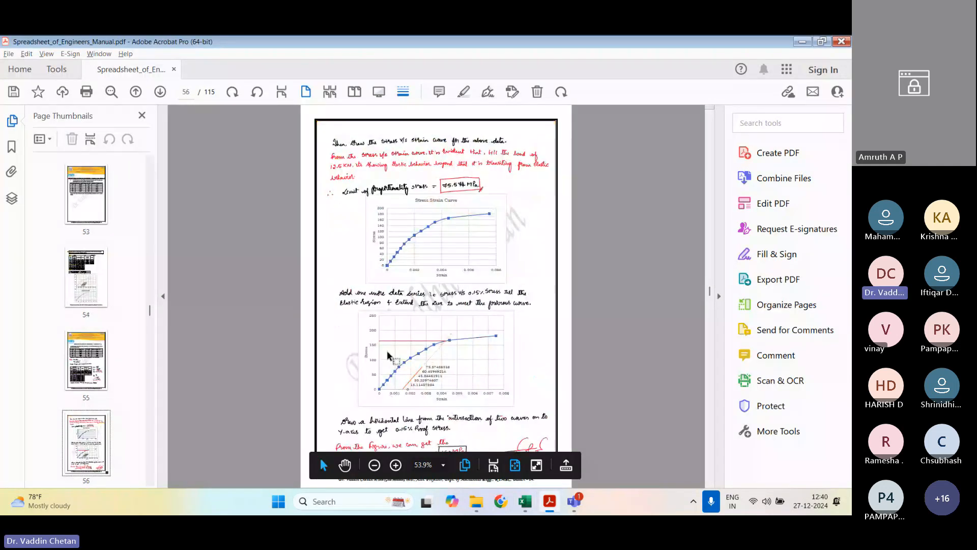
pyautogui.keyDown('ctrl'); pyautogui.scroll(1, 386, 350); pyautogui.keyUp('ctrl')
pyautogui.scroll(-5, 377, 344)
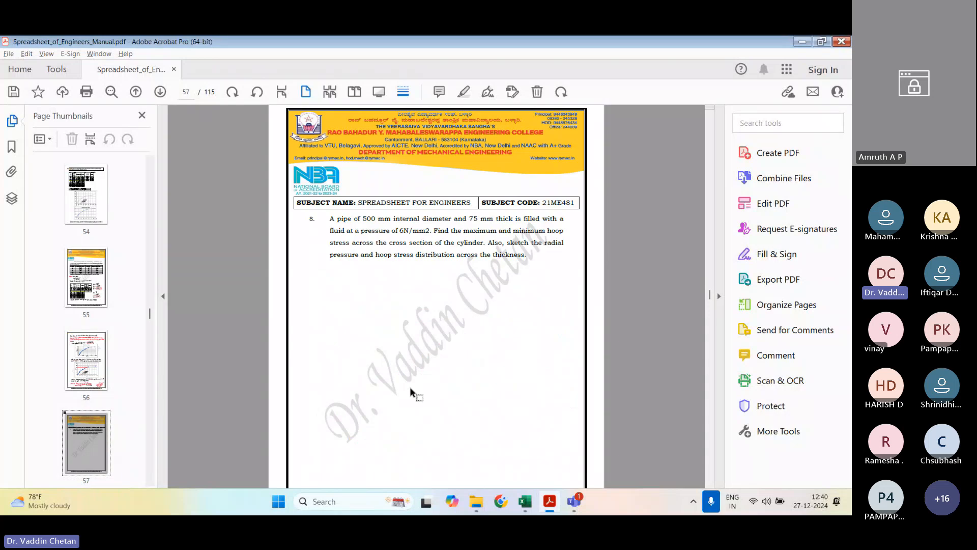
pyautogui.scroll(3, 420, 383)
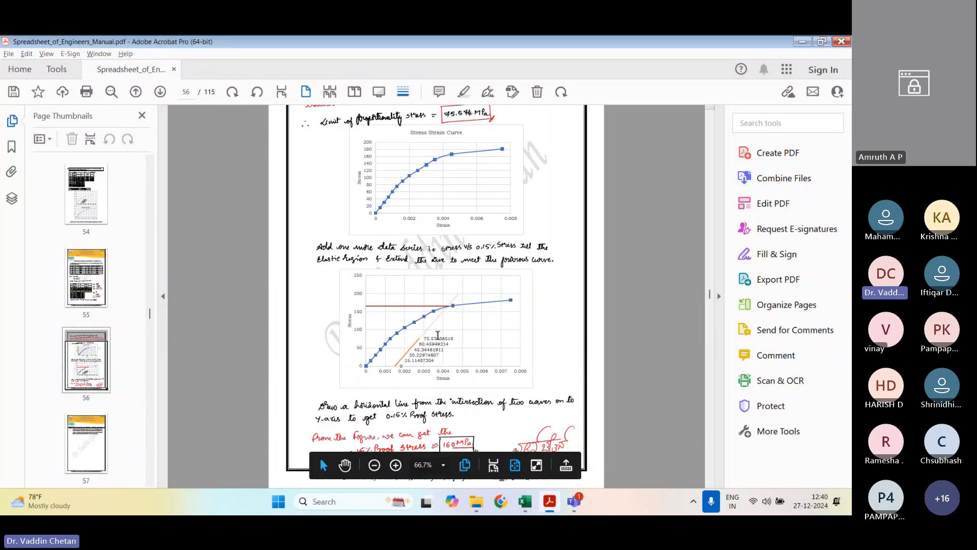
# Step: Examine on page 56 how a horizontal line from the curves' intersection to the Y-axis gives the 0.15% proof stress
pyautogui.keyDown('ctrl'); pyautogui.scroll(3, 402, 301); pyautogui.keyUp('ctrl')
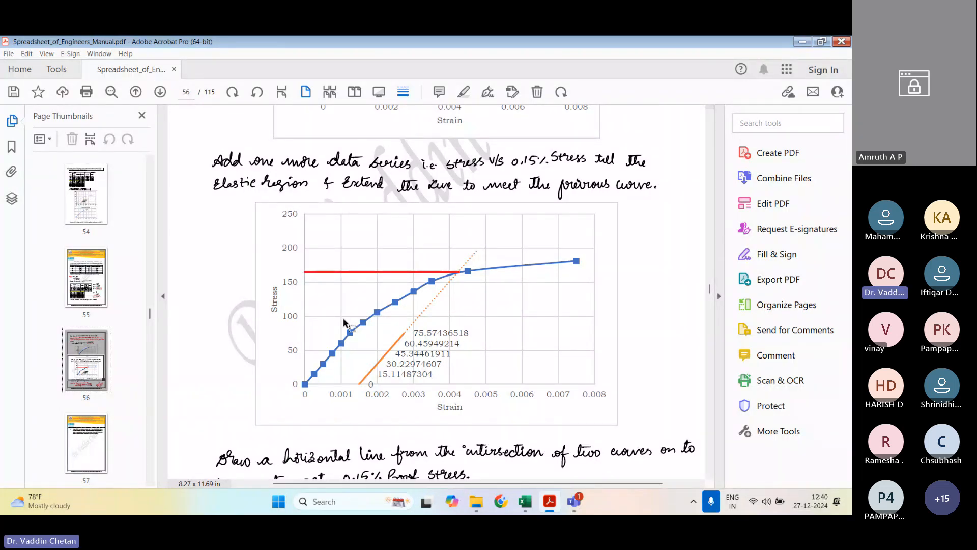
pyautogui.scroll(-3, 343, 317)
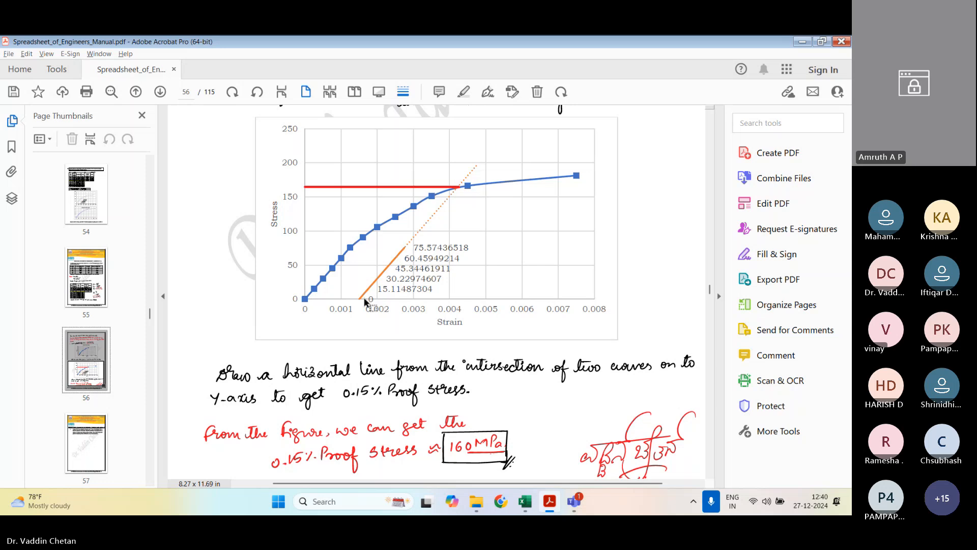
pyautogui.scroll(-3, 364, 297)
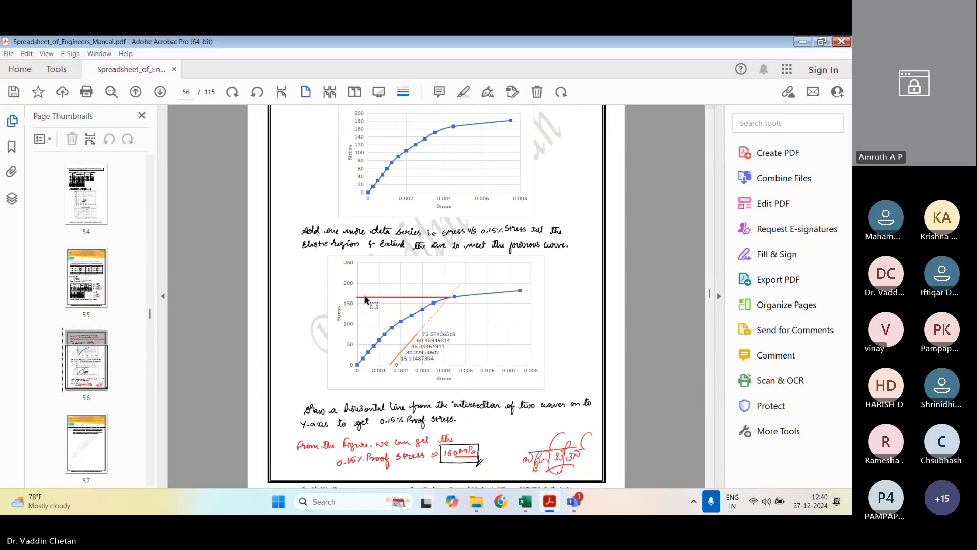
pyautogui.scroll(-1, 366, 299)
pyautogui.moveTo(513, 468)
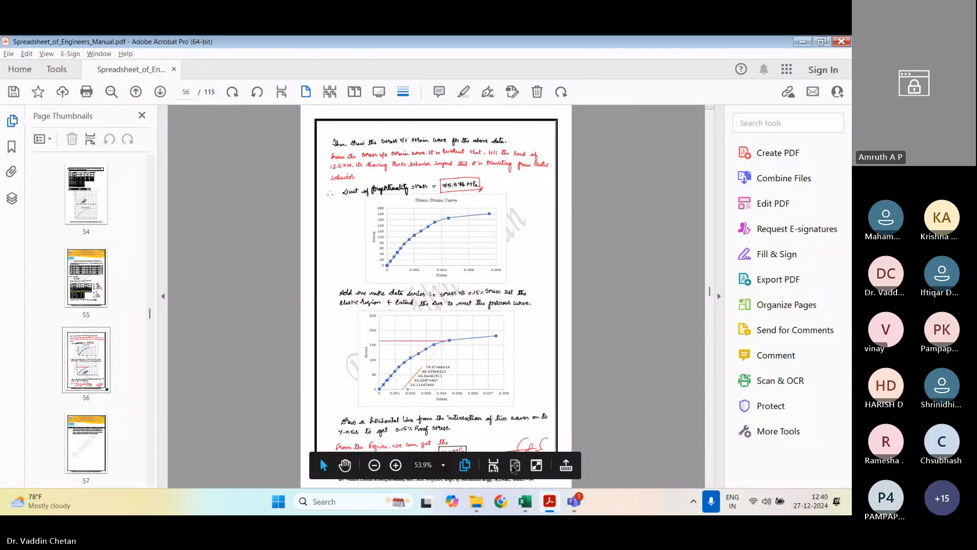
pyautogui.scroll(1, 461, 355)
pyautogui.scroll(-1, 461, 344)
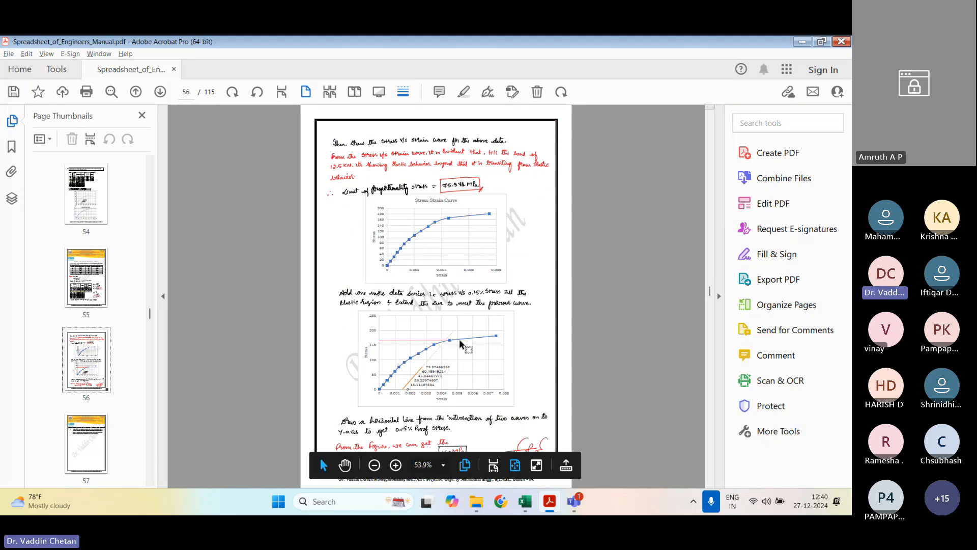
# Step: Review the thick-cylinder solution and stress chart of exercise 8 on pages 58 to 60 and go to exercise 9 on page 64
pyautogui.scroll(-3, 460, 344)
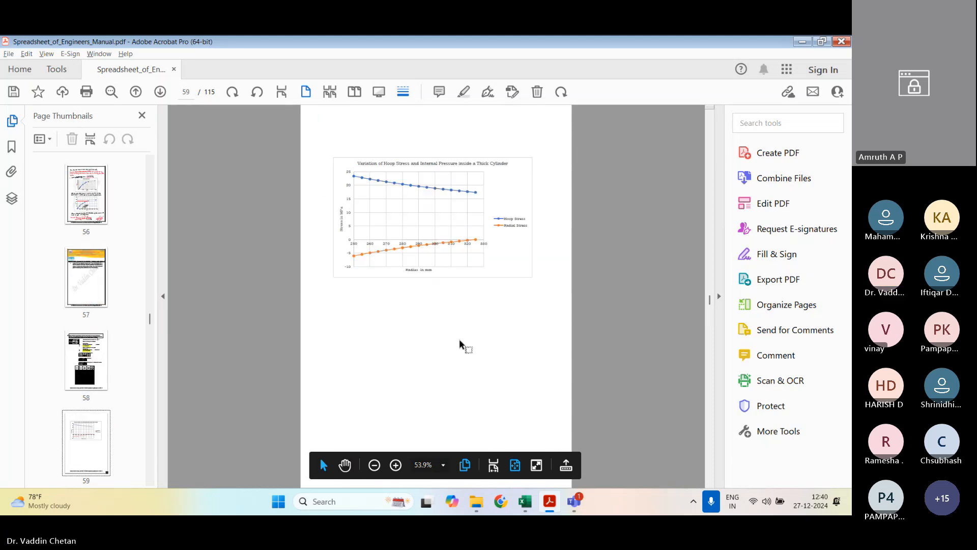
pyautogui.scroll(-1, 460, 344)
pyautogui.scroll(1, 460, 344)
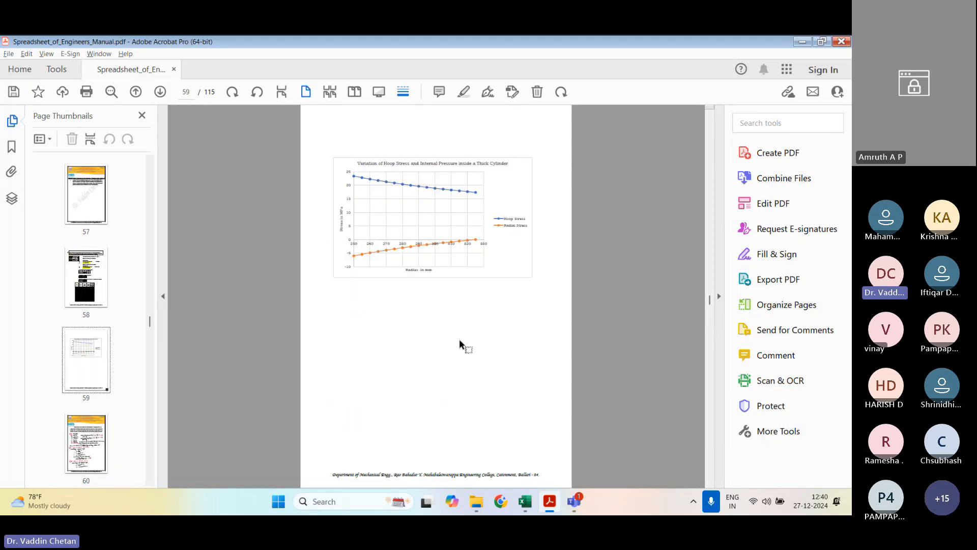
pyautogui.scroll(1, 459, 340)
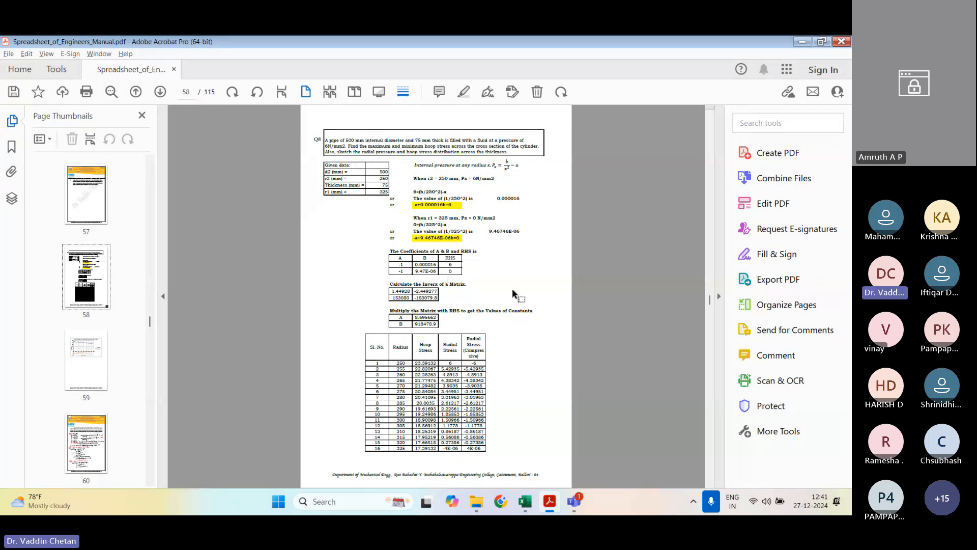
pyautogui.scroll(-2, 512, 288)
pyautogui.scroll(-8, 511, 288)
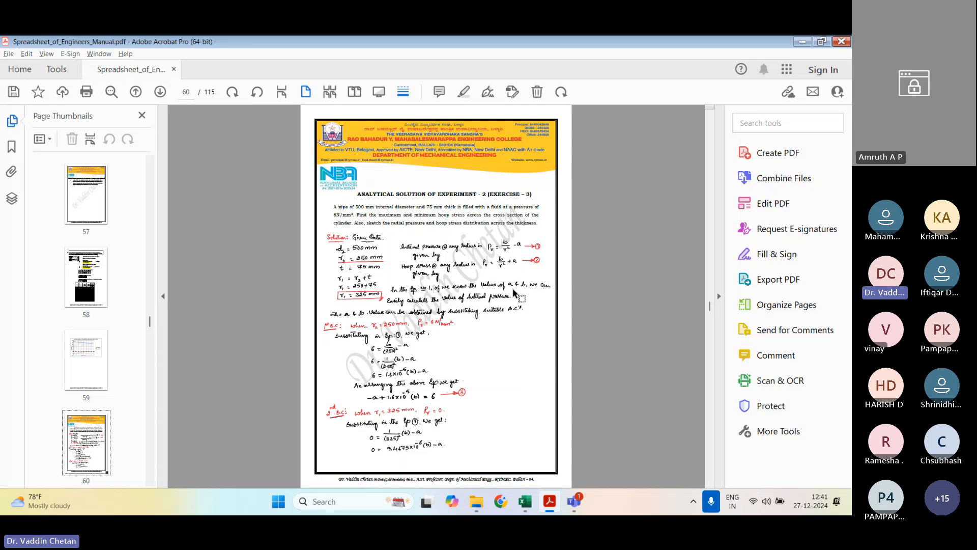
pyautogui.scroll(-2, 513, 293)
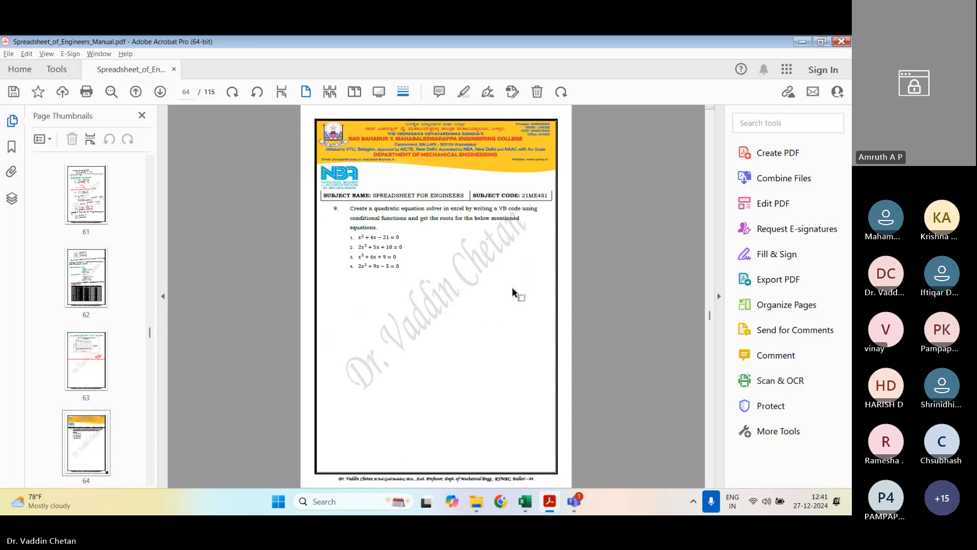
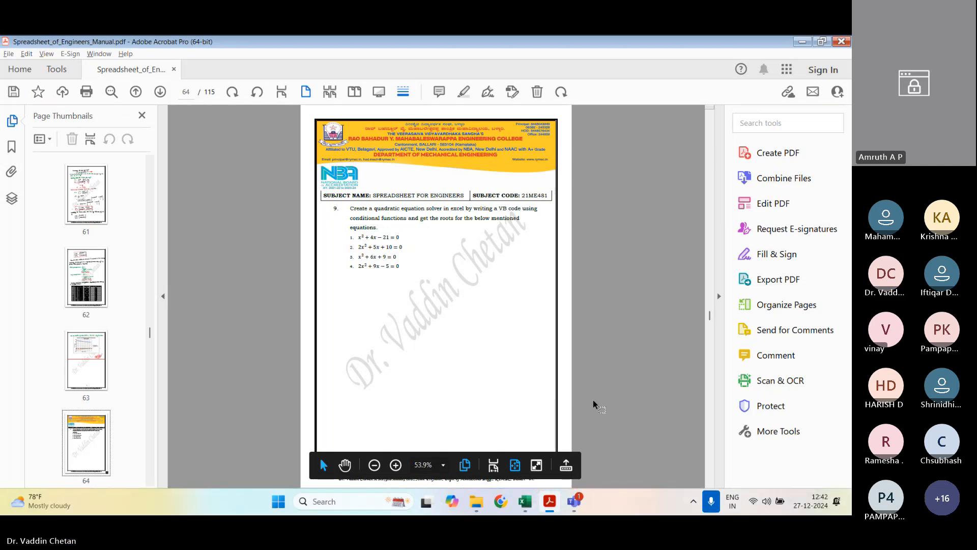
# Step: Switch to Excel and close the Chapter_2 workbook, saving its changes
pyautogui.hotkey('alt', 'Tab')
pyautogui.click(827, 56)
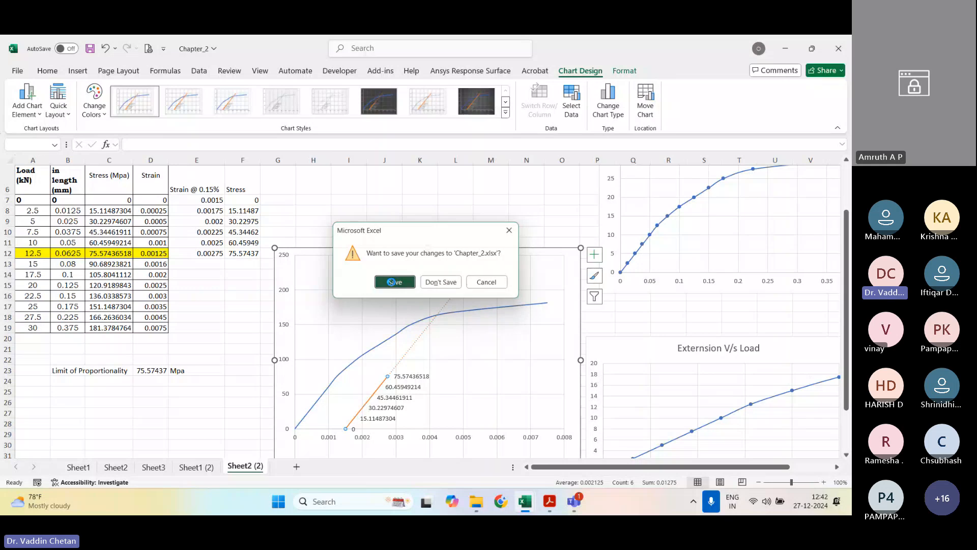
pyautogui.click(391, 281)
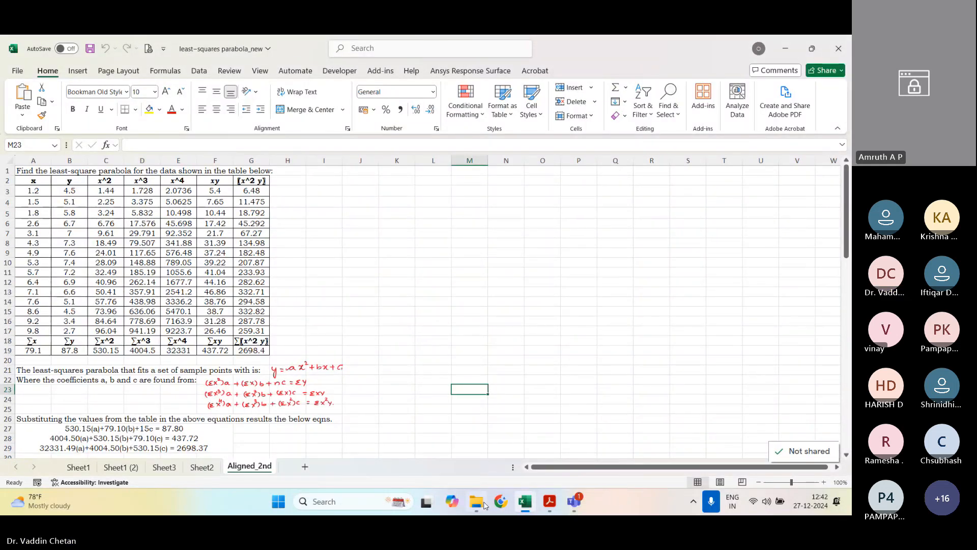
# Step: Open the Chapter_3_New workbook from the SFE folder in File Explorer and enable its active content
pyautogui.click(484, 504)
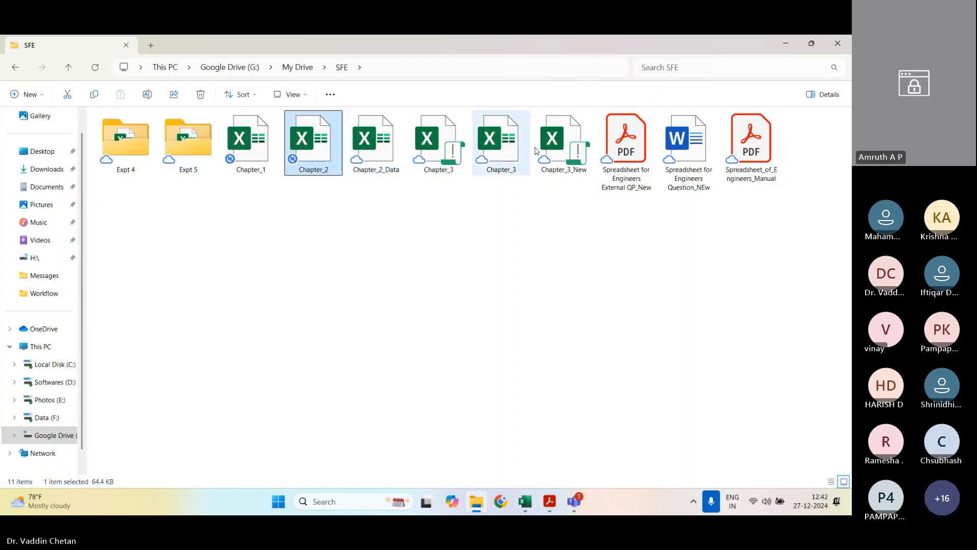
pyautogui.doubleClick(570, 149)
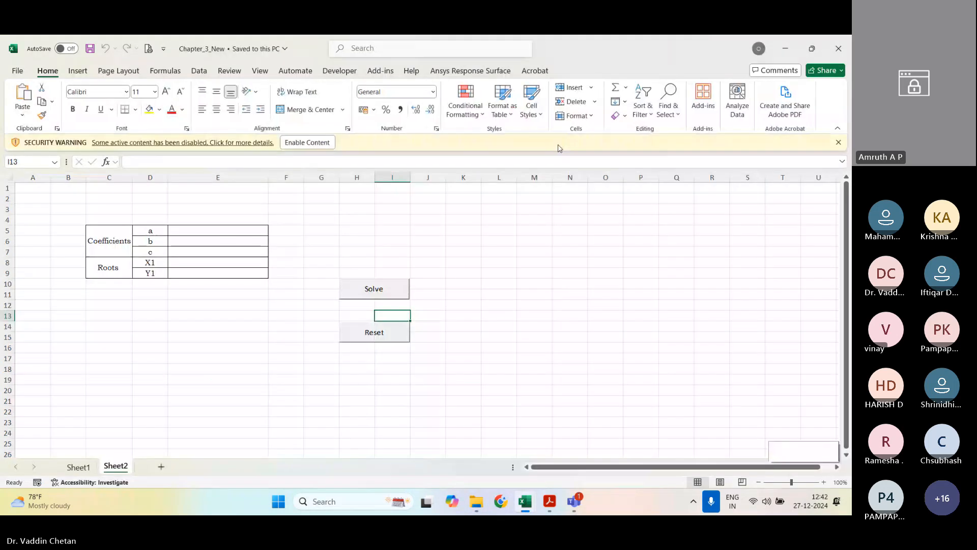
pyautogui.click(301, 143)
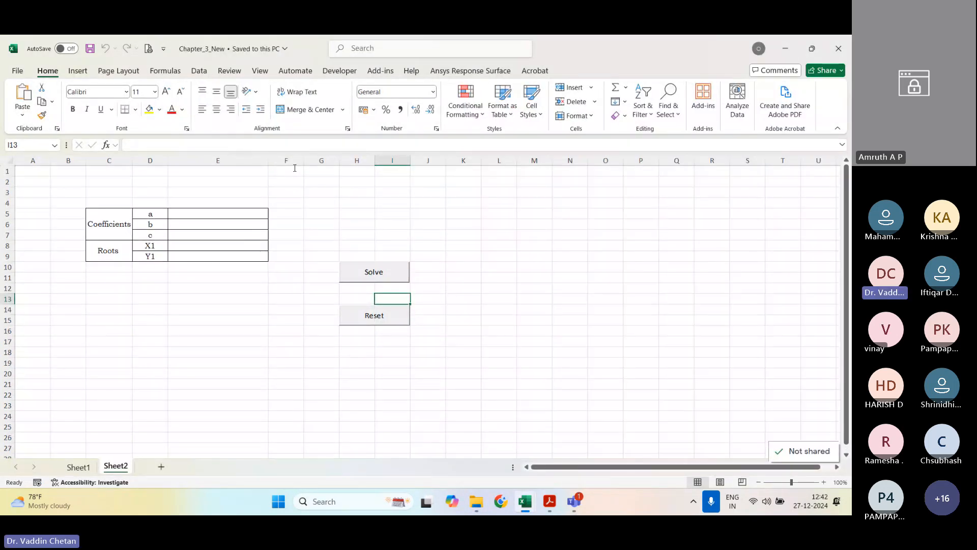
pyautogui.click(432, 224)
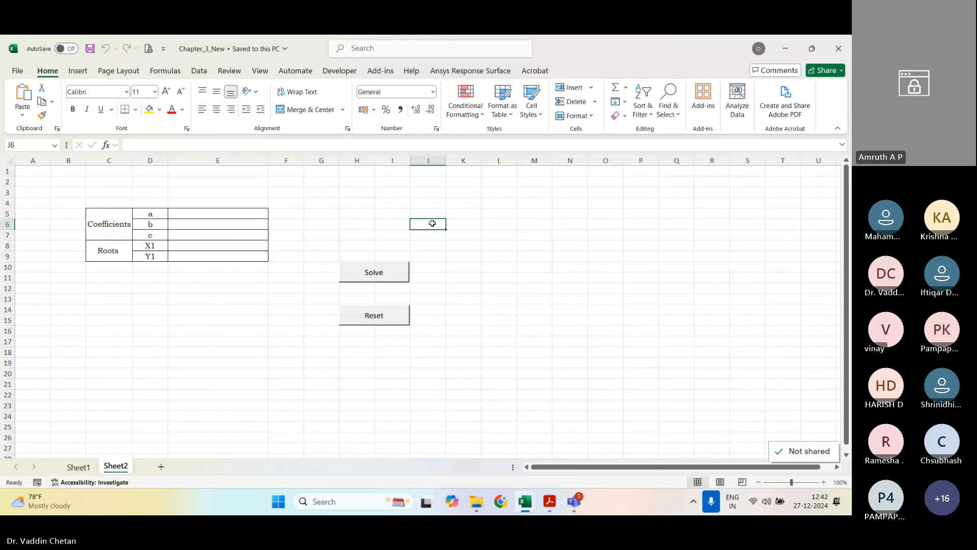
# Step: Compare the quadratic solver layouts on Sheet1 and Sheet2, and try the Reset control on Sheet2
pyautogui.click(79, 466)
pyautogui.click(113, 467)
pyautogui.click(85, 469)
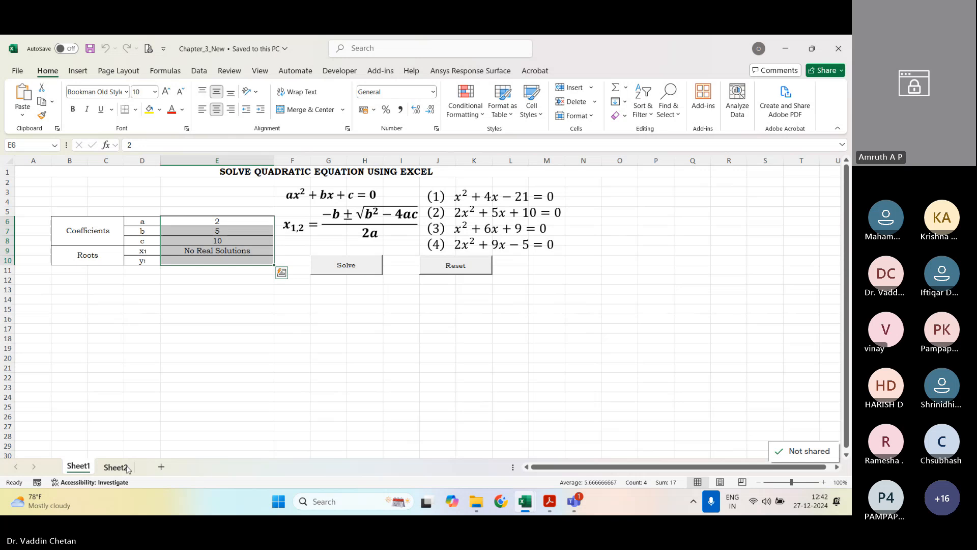
pyautogui.click(127, 469)
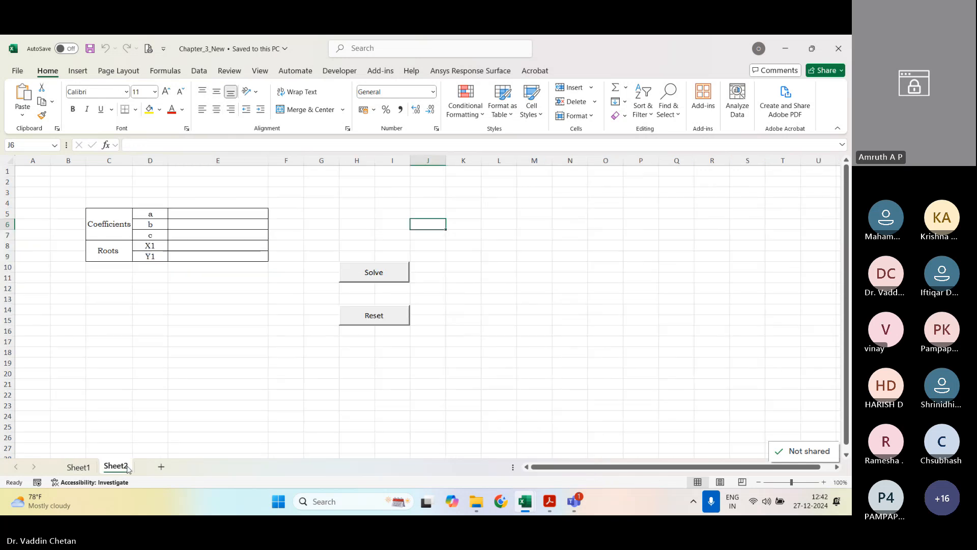
pyautogui.click(238, 417)
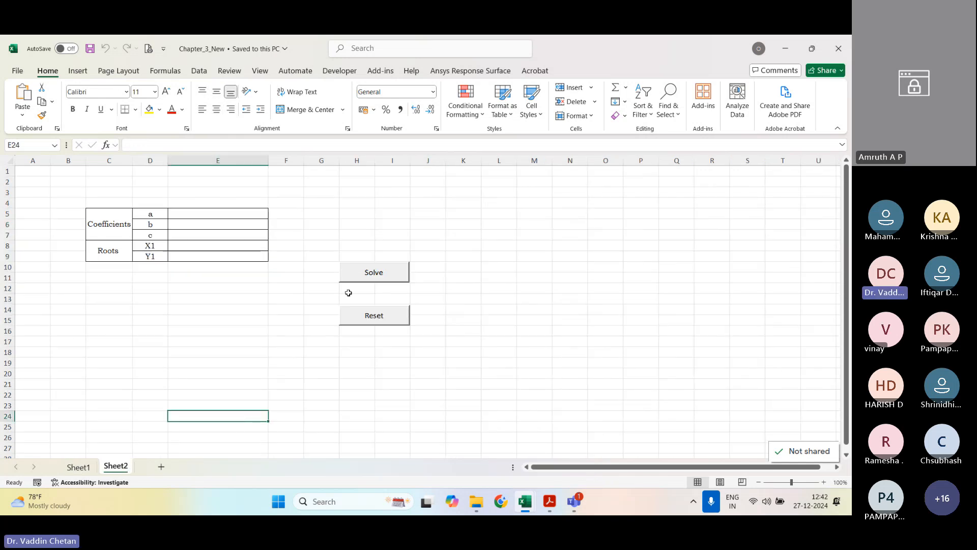
pyautogui.click(385, 322)
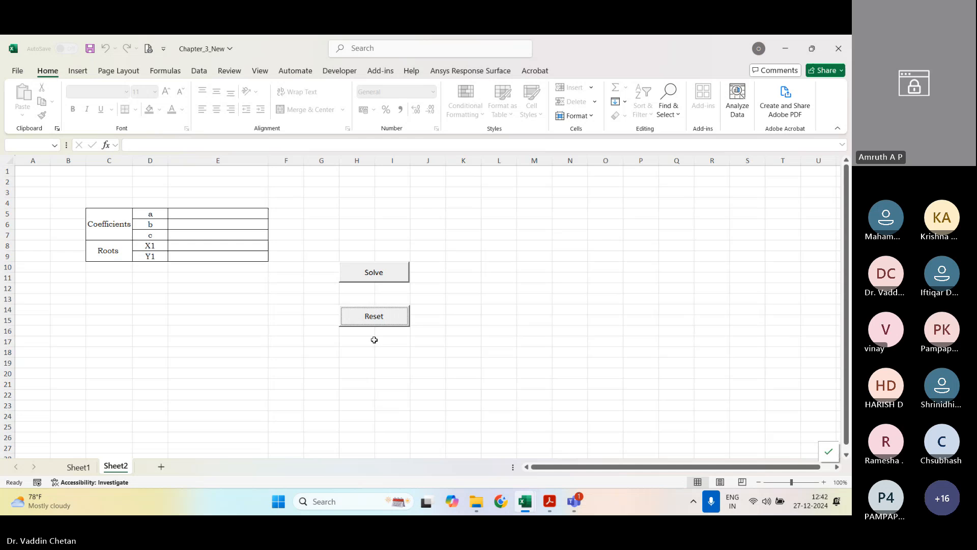
pyautogui.click(439, 364)
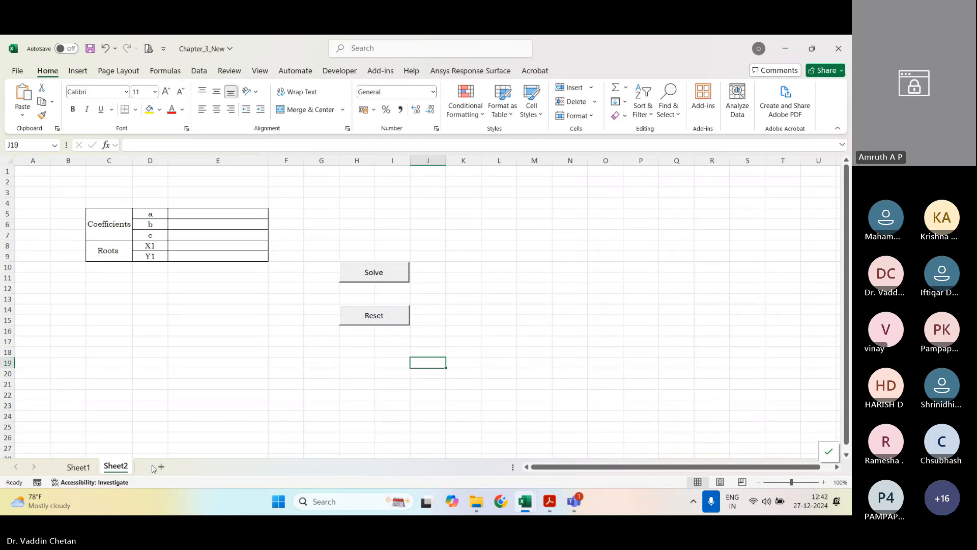
# Step: Copy the coefficients and roots table C5:E9 from Sheet2 into a new worksheet starting at cell C4
pyautogui.moveTo(112, 228); pyautogui.dragTo(186, 243)
pyautogui.hotkey('ctrl', 'c')
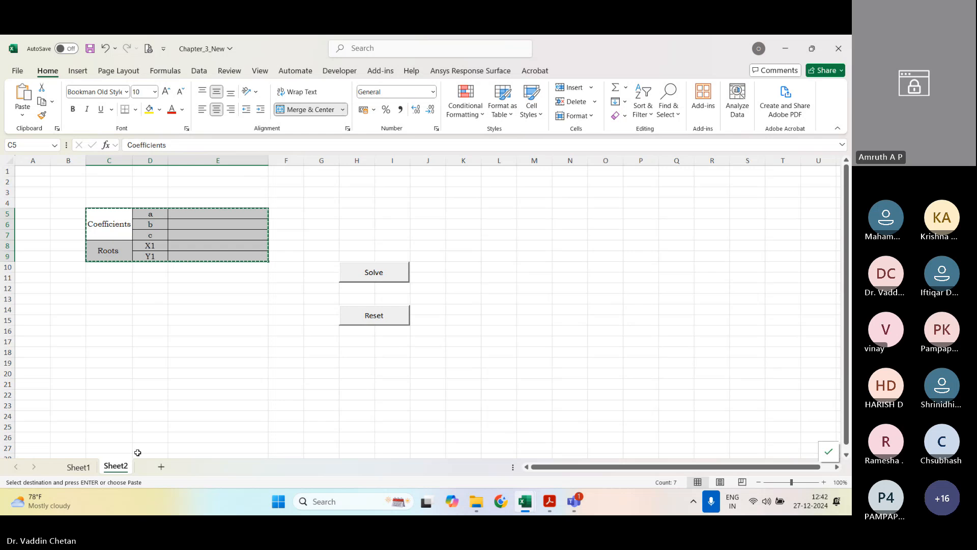
pyautogui.click(161, 466)
pyautogui.click(102, 203)
pyautogui.hotkey('ctrl', 'v')
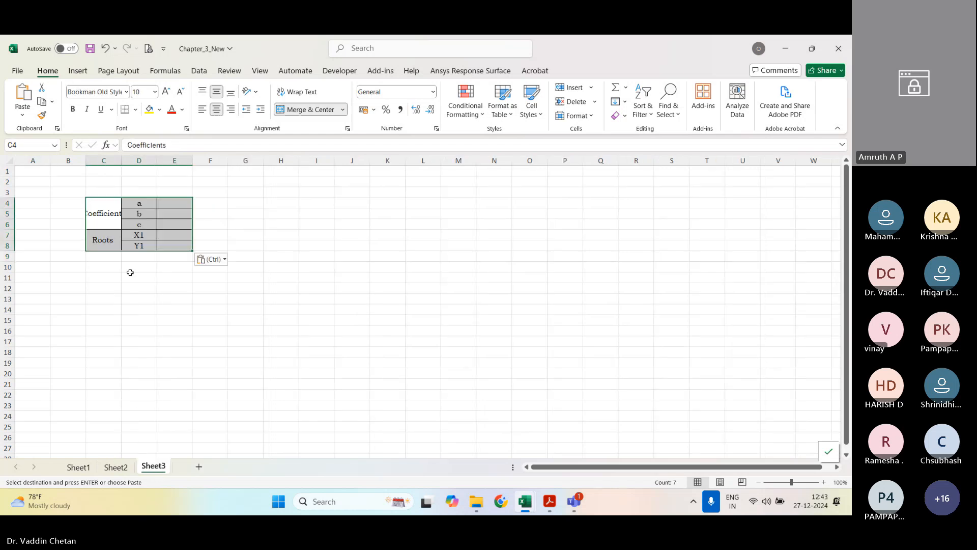
# Step: Autofit column C of the new sheet to the Coefficients label
pyautogui.press('ctrl')
pyautogui.click(130, 160)
pyautogui.click(174, 234)
pyautogui.doubleClick(121, 161)
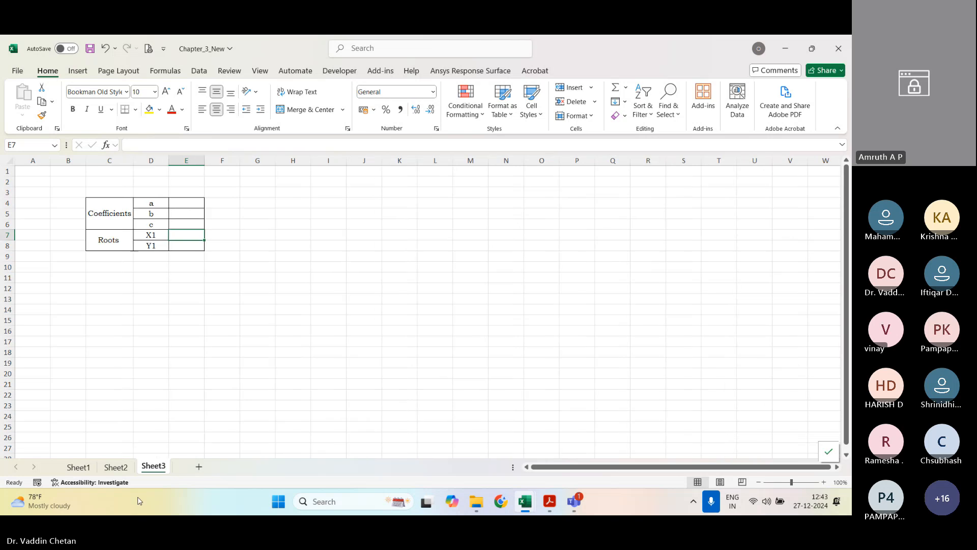
# Step: Return to Sheet1 and reset its solver to clear the coefficient and root values, pointing out the table's labels
pyautogui.click(115, 467)
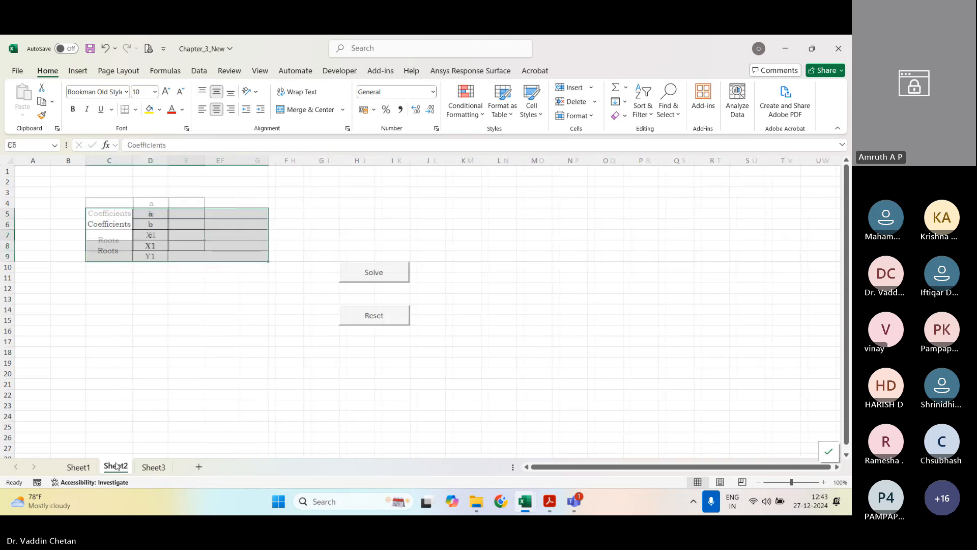
pyautogui.click(125, 220)
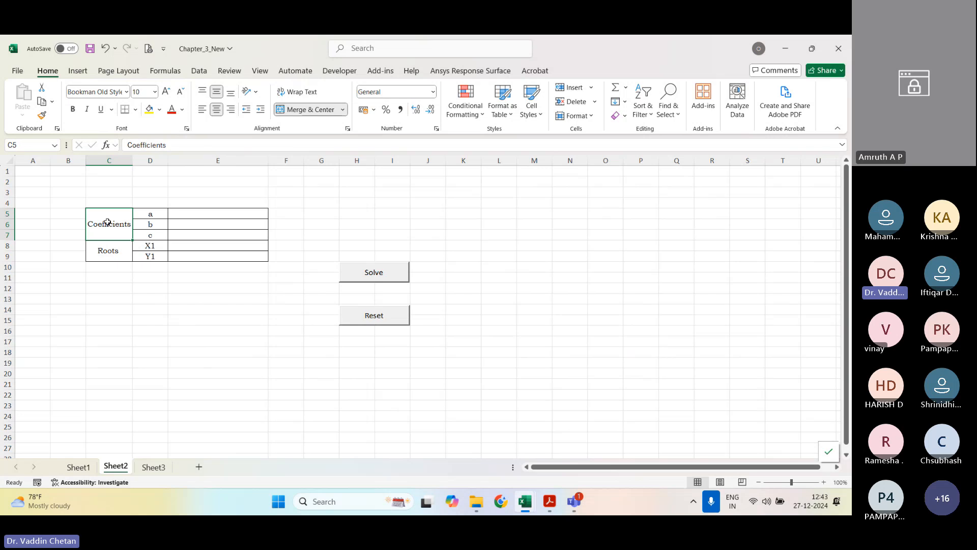
pyautogui.click(92, 469)
pyautogui.click(201, 291)
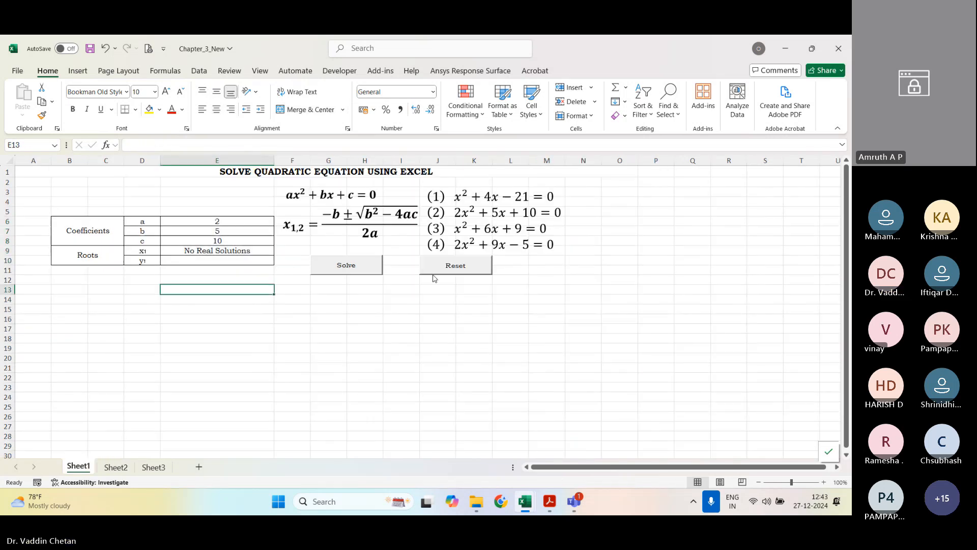
pyautogui.click(451, 270)
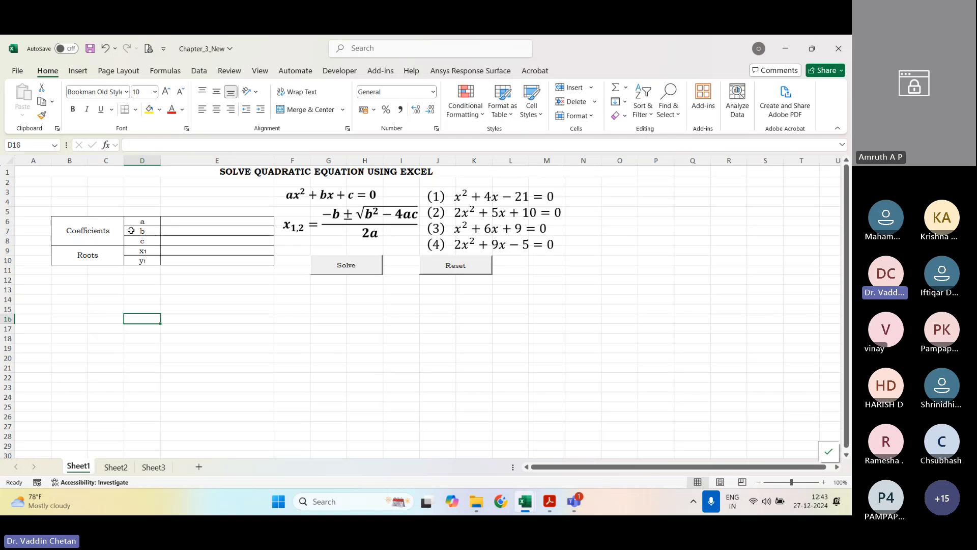
pyautogui.moveTo(137, 222); pyautogui.dragTo(149, 263)
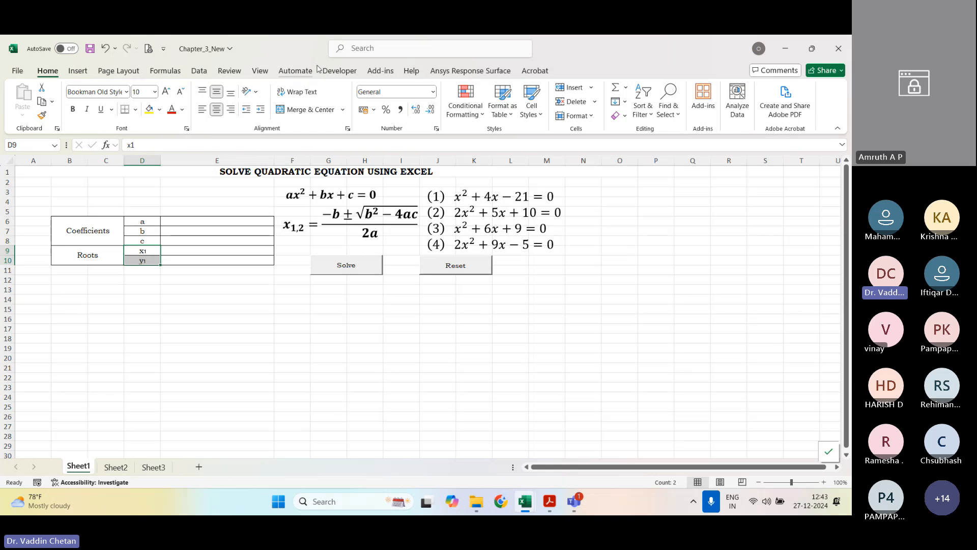
# Step: Draw a form-control button on Sheet1 below the existing Solve button, around rows 14 to 16, without assigning a macro
pyautogui.click(340, 71)
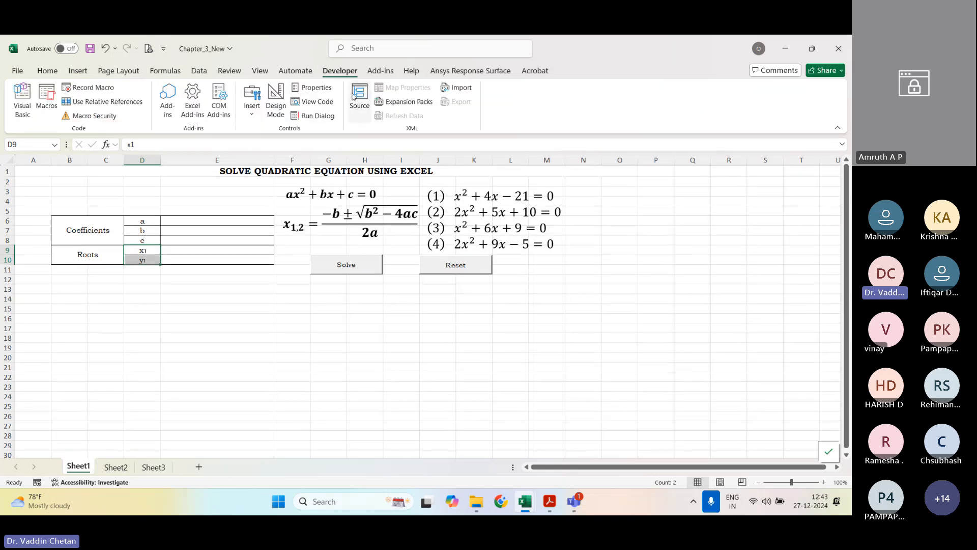
pyautogui.click(252, 117)
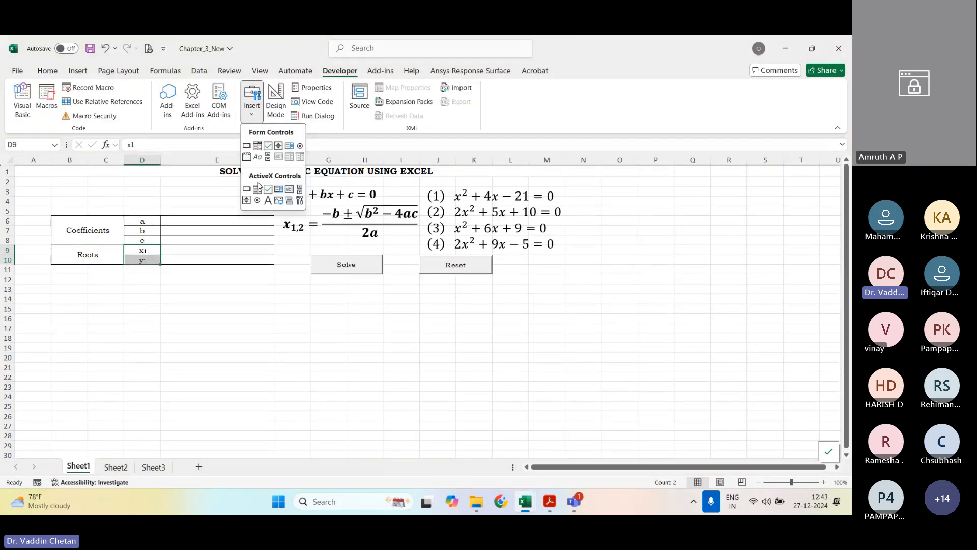
pyautogui.click(248, 147)
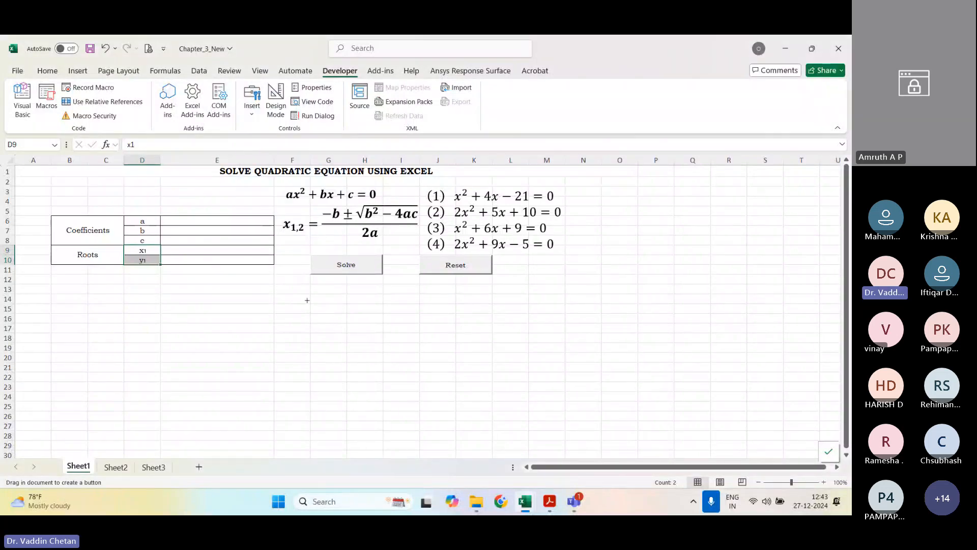
pyautogui.moveTo(310, 302); pyautogui.dragTo(382, 328)
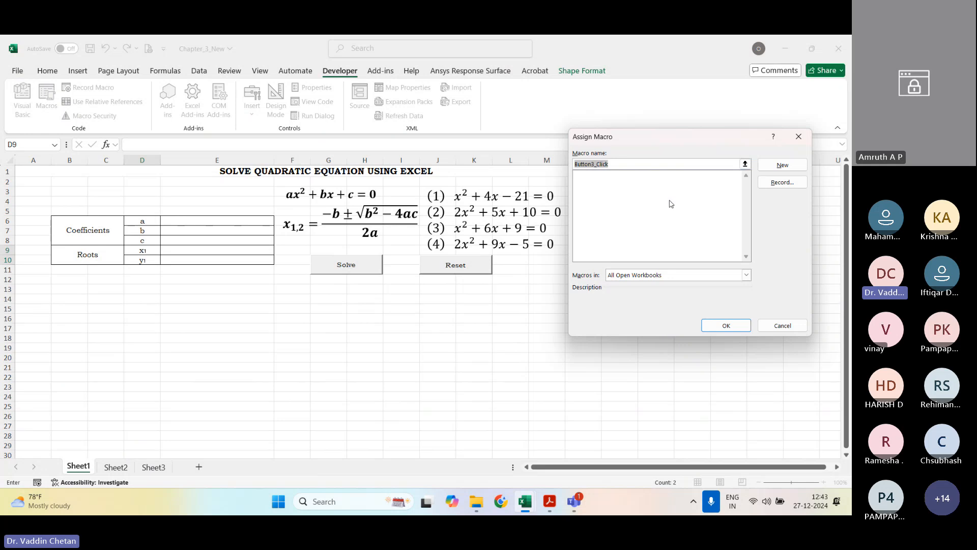
pyautogui.click(783, 326)
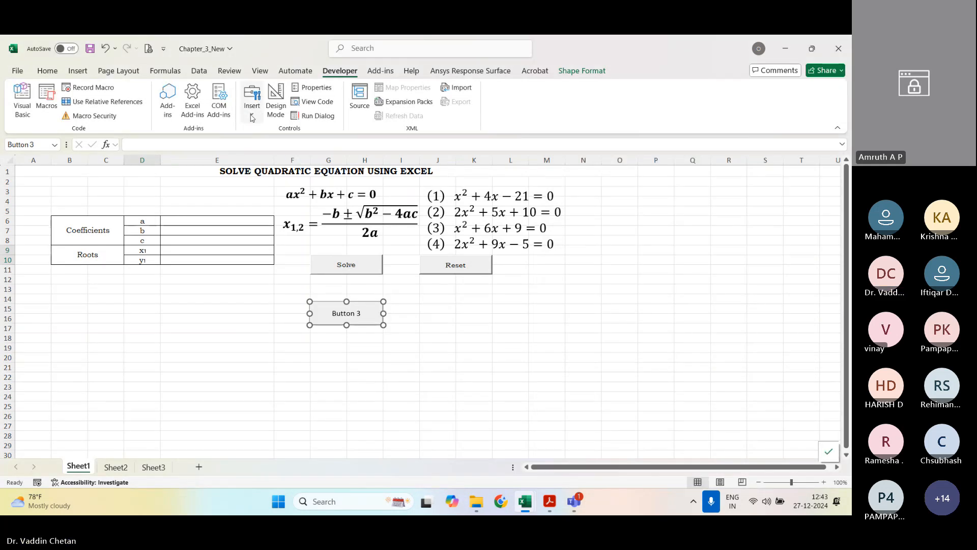
# Step: Enable Design Mode and draw a second form-control button on Sheet1 below the existing Reset button
pyautogui.click(275, 105)
pyautogui.click(252, 113)
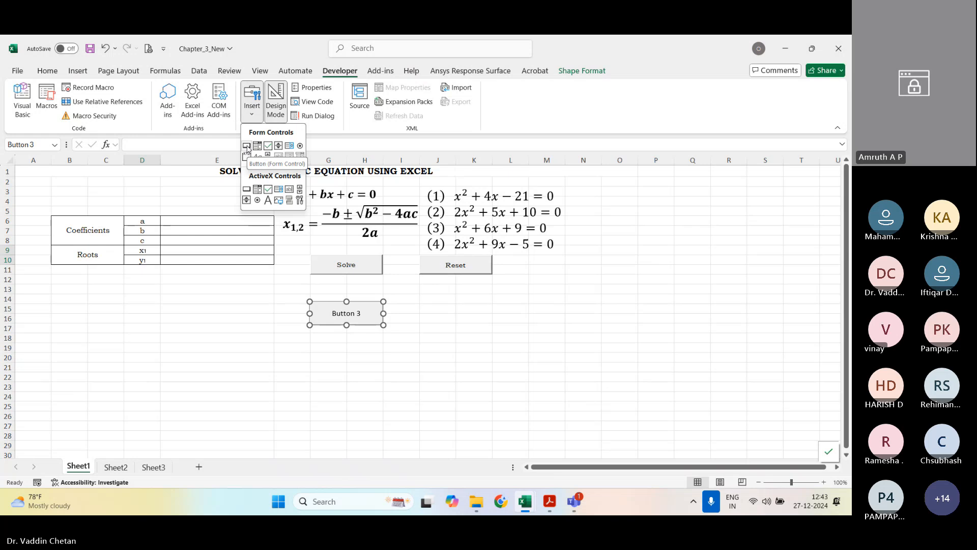
pyautogui.click(246, 146)
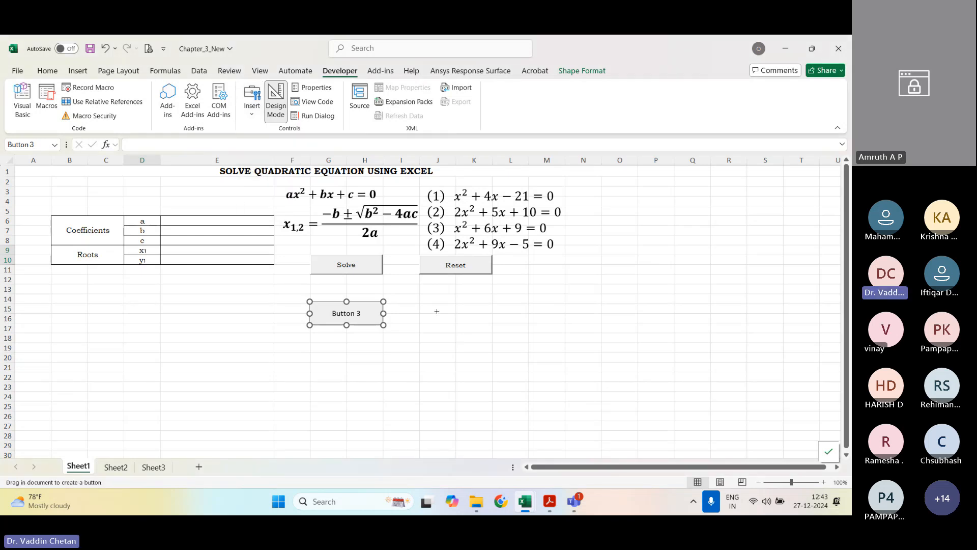
pyautogui.moveTo(428, 297); pyautogui.dragTo(498, 329)
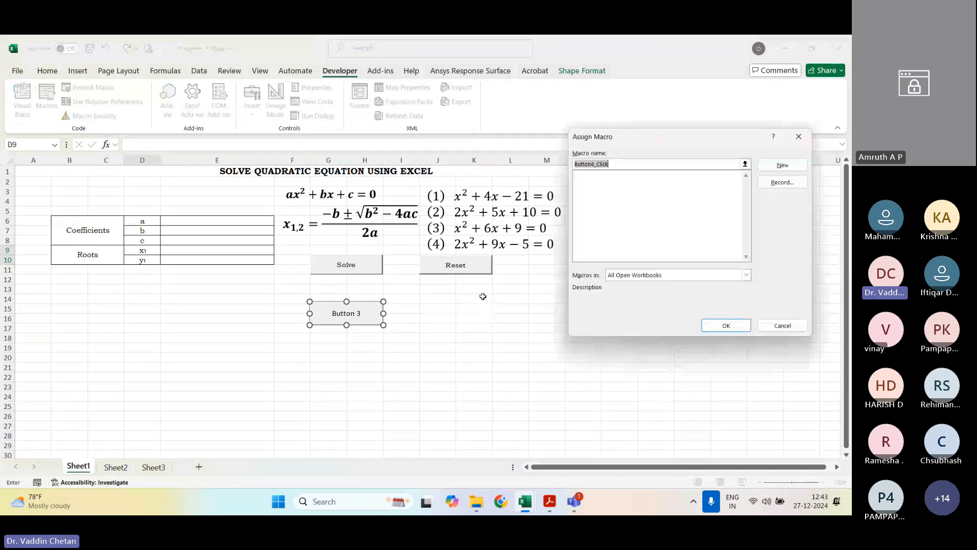
pyautogui.press('Return')
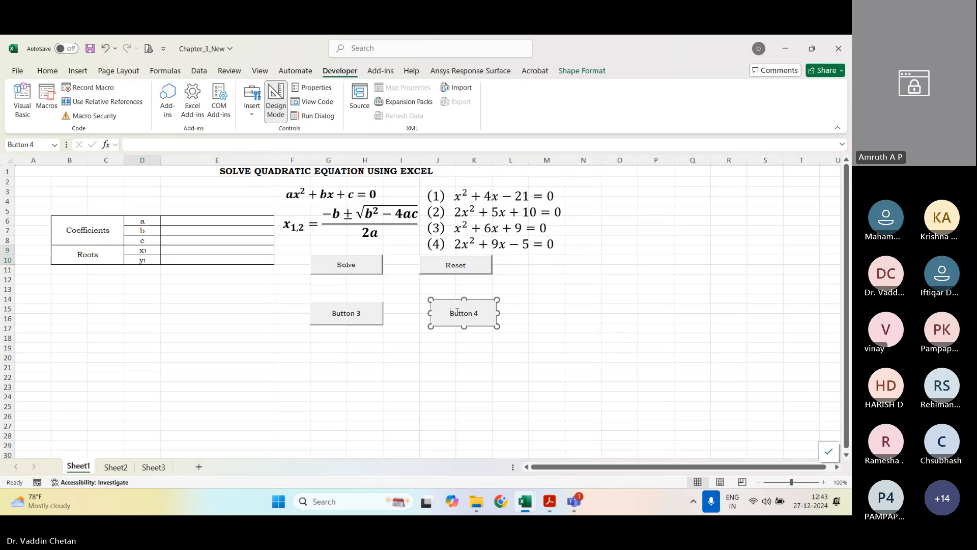
pyautogui.click(450, 312)
# Step: Change the label of the first new button, below the original Solve button, to Solve
pyautogui.click(349, 304)
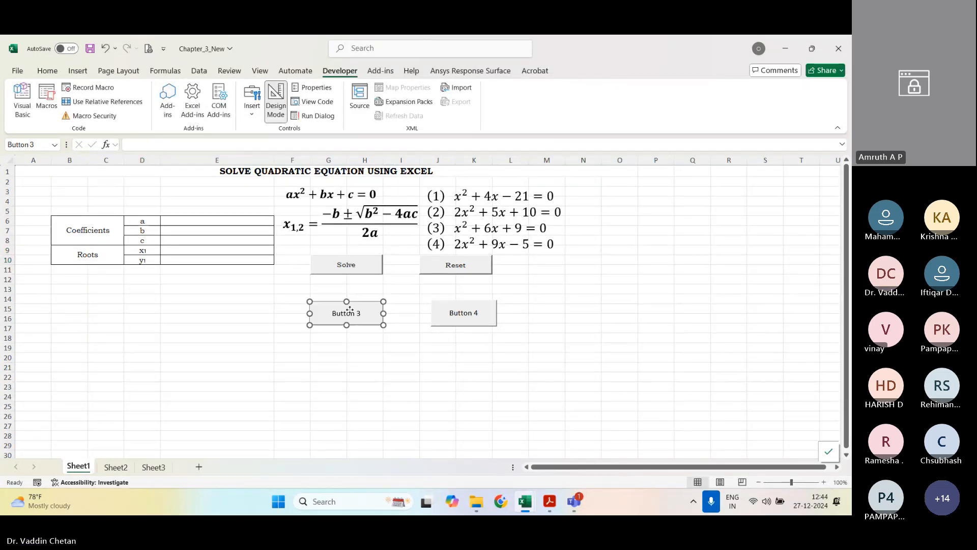
pyautogui.click(344, 314)
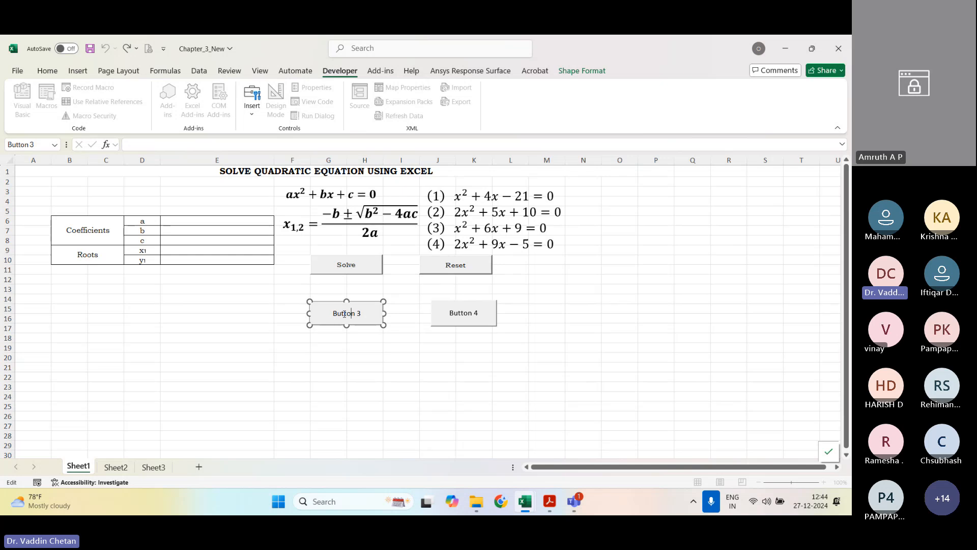
pyautogui.hotkey('ctrl', 'a')
pyautogui.write('Solv')
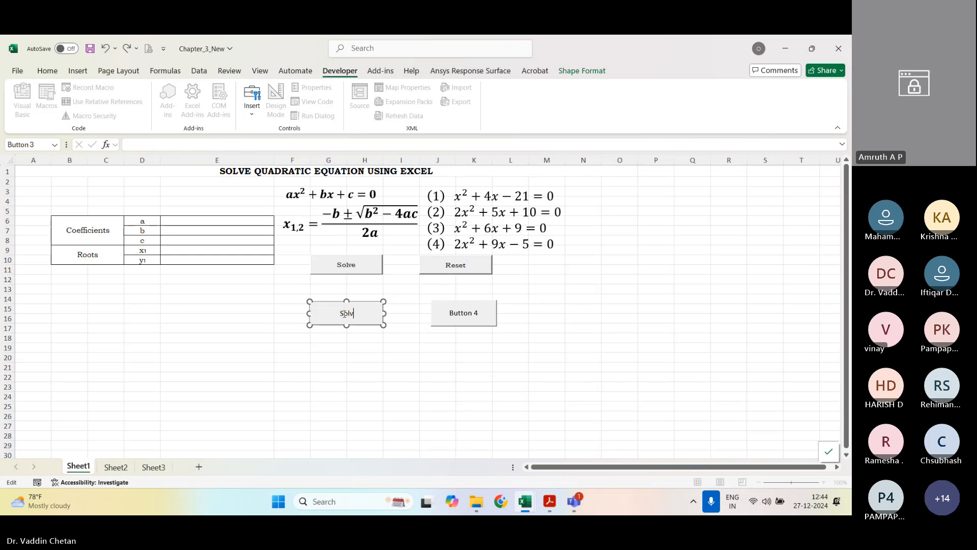
pyautogui.write('e')
# Step: Change the label of the second new button, below the original Reset button, to Reset
pyautogui.rightClick(462, 314)
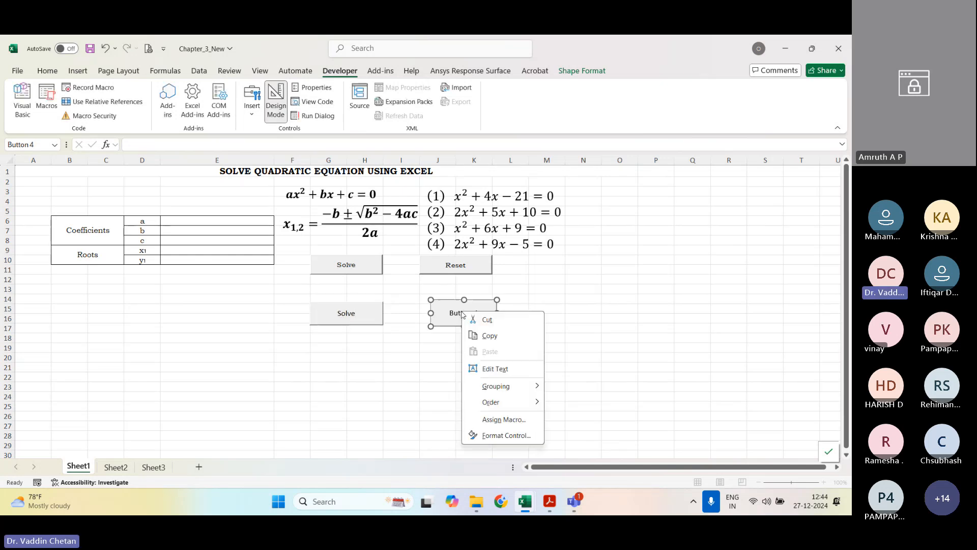
pyautogui.press('Escape')
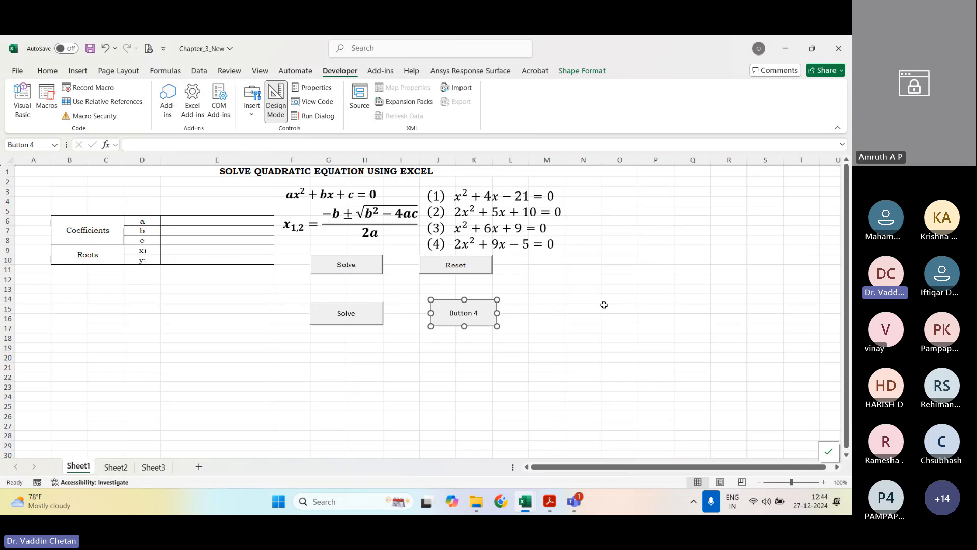
pyautogui.click(459, 311)
pyautogui.hotkey('ctrl', 'a')
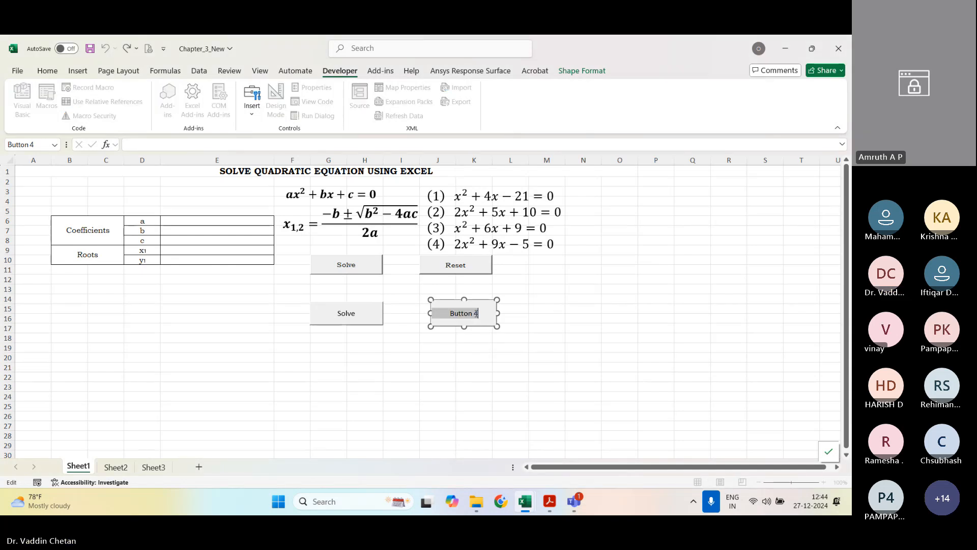
pyautogui.write('Reset')
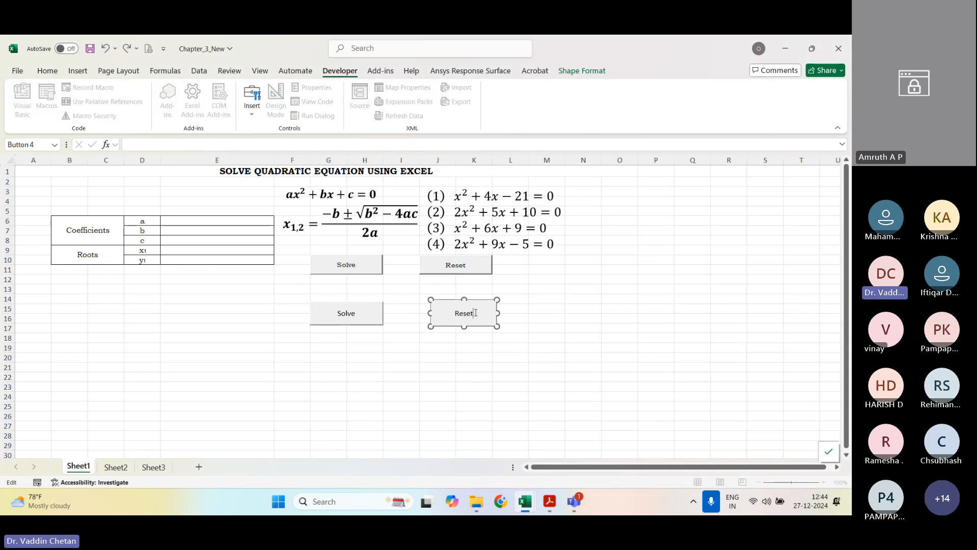
# Step: Finish editing the label and view the available actions for the new Solve form-control button without choosing any
pyautogui.click(542, 338)
pyautogui.rightClick(346, 316)
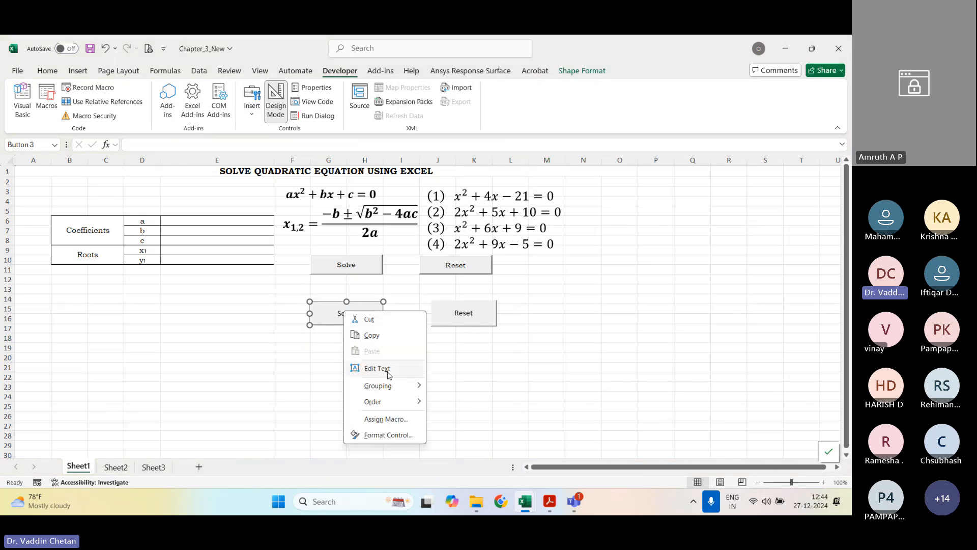
pyautogui.click(463, 429)
pyautogui.click(251, 102)
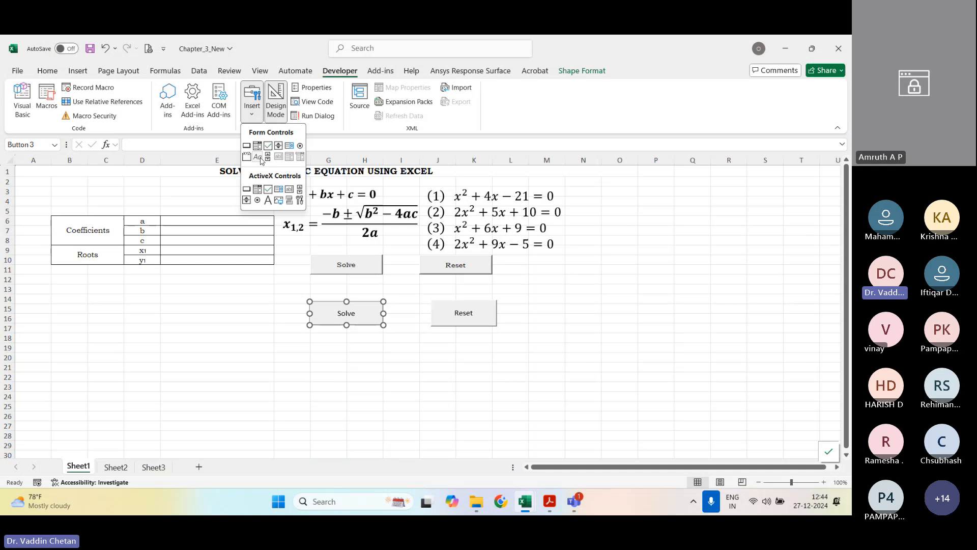
pyautogui.click(249, 190)
pyautogui.moveTo(548, 305); pyautogui.dragTo(587, 347)
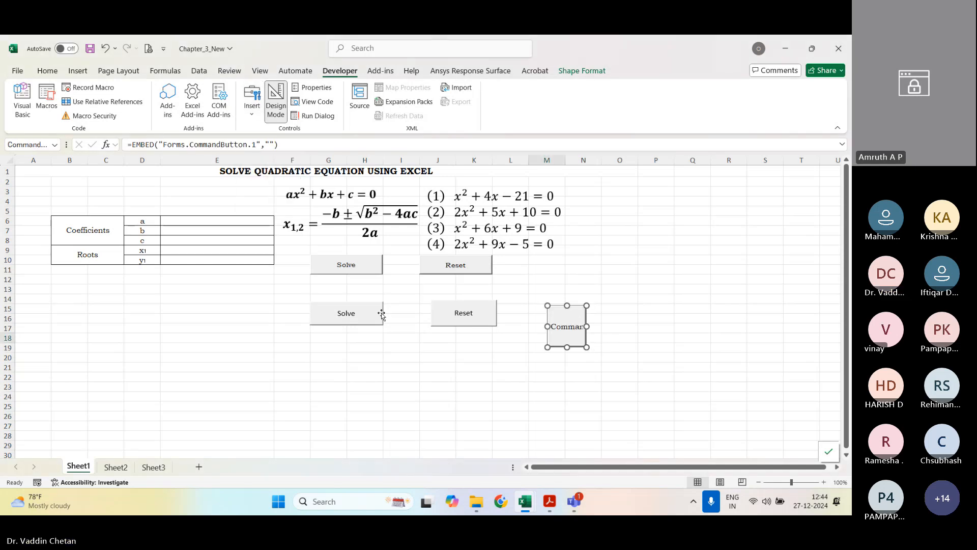
pyautogui.press('Escape')
pyautogui.click(567, 326)
pyautogui.press('Delete')
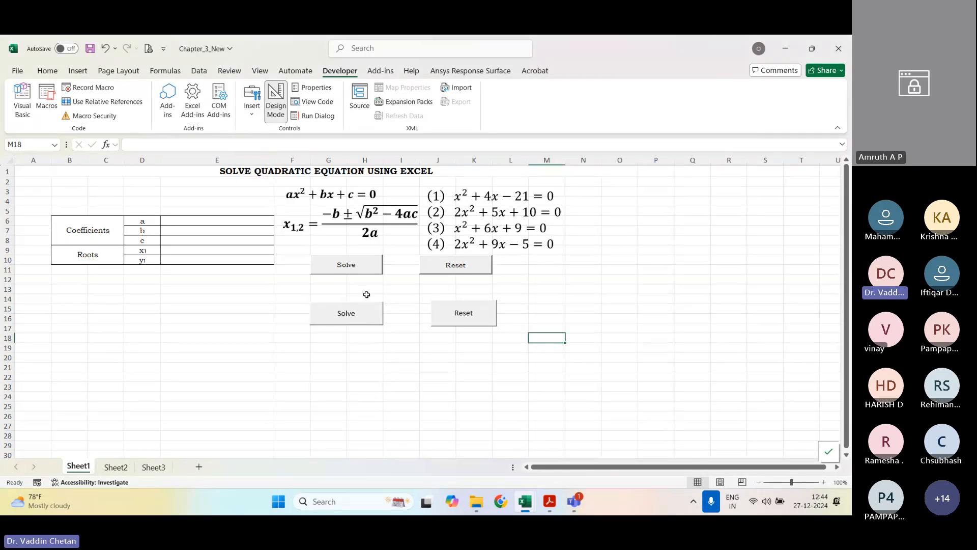
# Step: Remove the Solve form-control button below the original one and try running the Reset form-control button
pyautogui.click(371, 308)
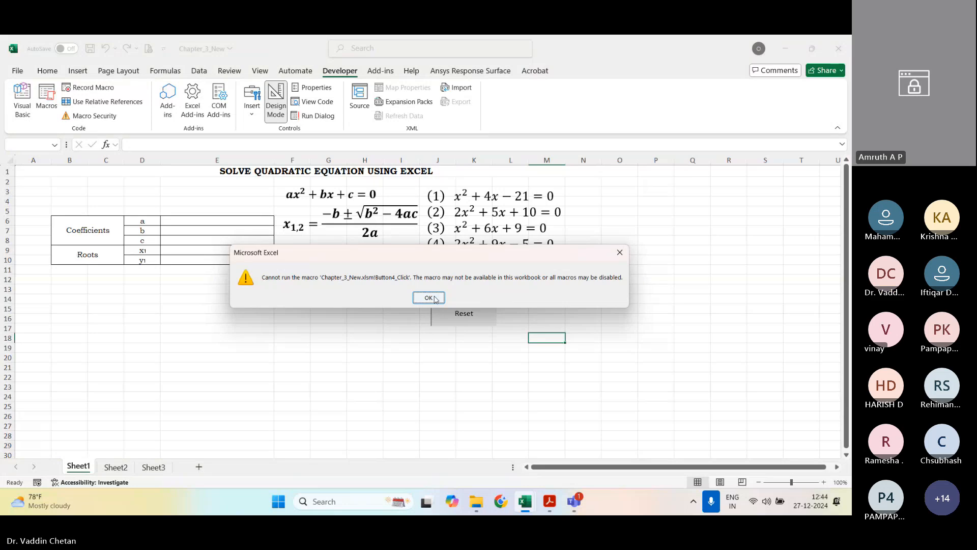
pyautogui.click(435, 299)
pyautogui.click(485, 309)
pyautogui.press('Return')
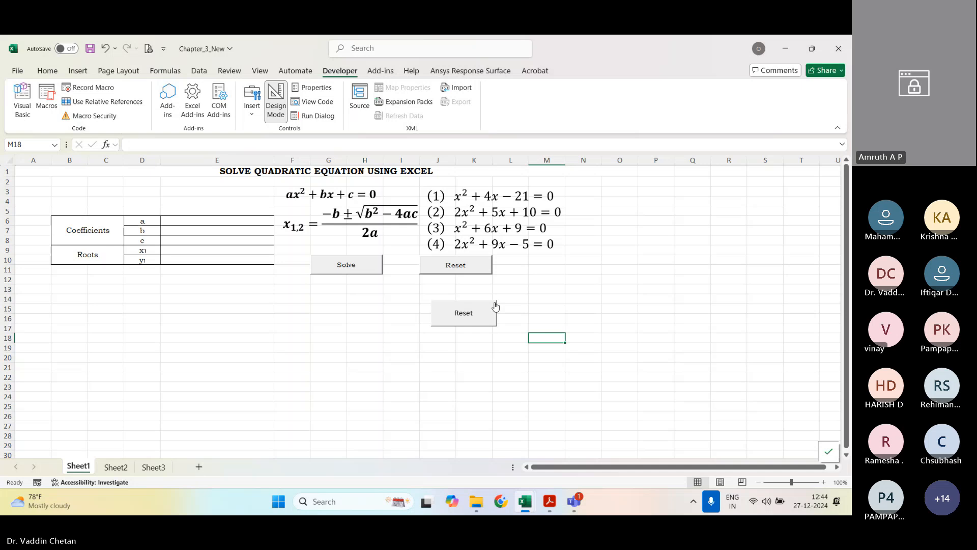
pyautogui.moveTo(511, 295); pyautogui.dragTo(375, 345)
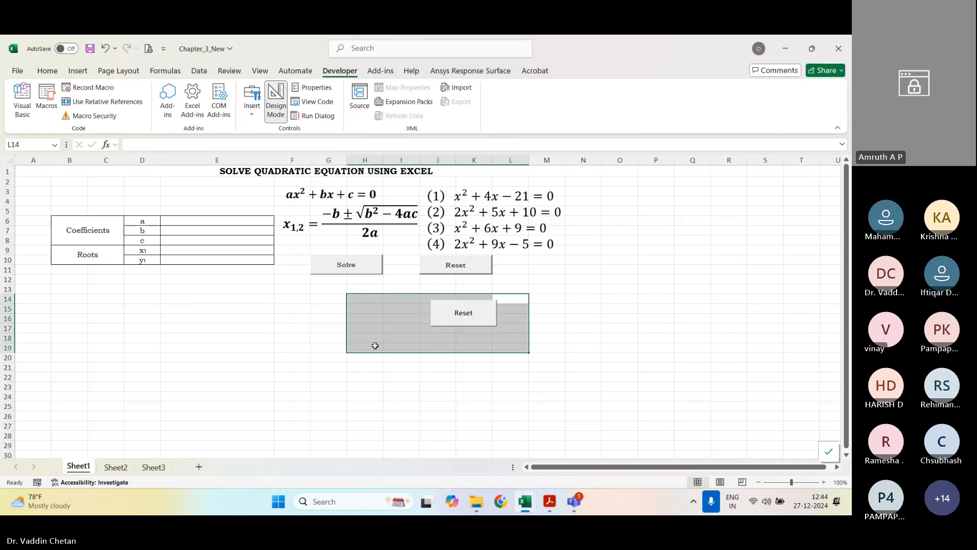
pyautogui.click(301, 317)
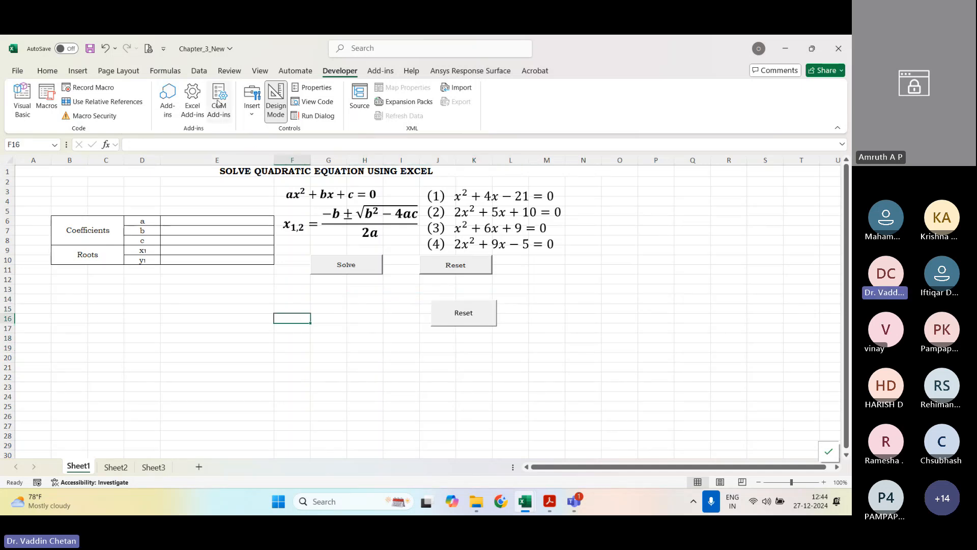
# Step: Draw two ActiveX command buttons below the existing buttons, one around F18:H19 and one around J17:L20
pyautogui.click(252, 102)
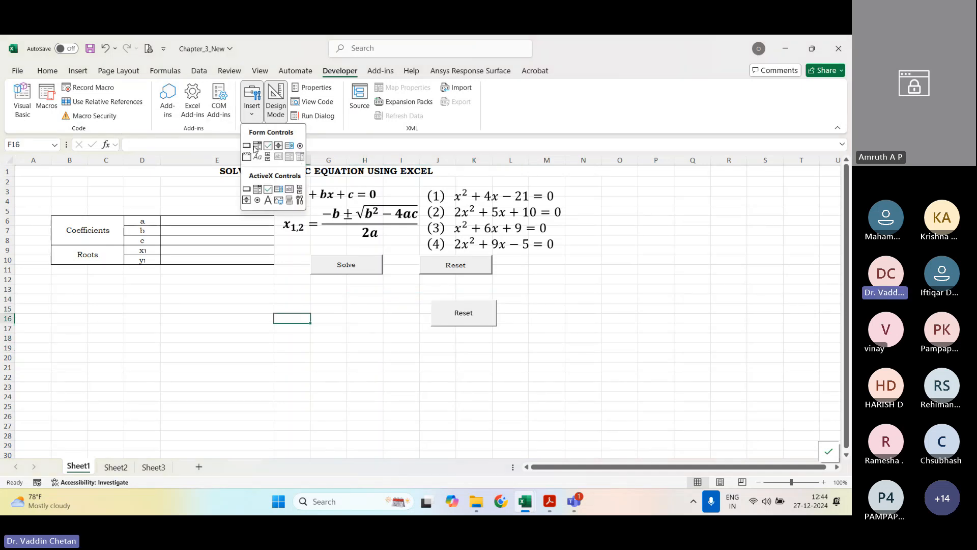
pyautogui.click(247, 190)
pyautogui.moveTo(297, 334)
pyautogui.mouseDown()
pyautogui.moveTo(340, 364)
pyautogui.moveTo(381, 356)
pyautogui.mouseUp()
pyautogui.click(252, 102)
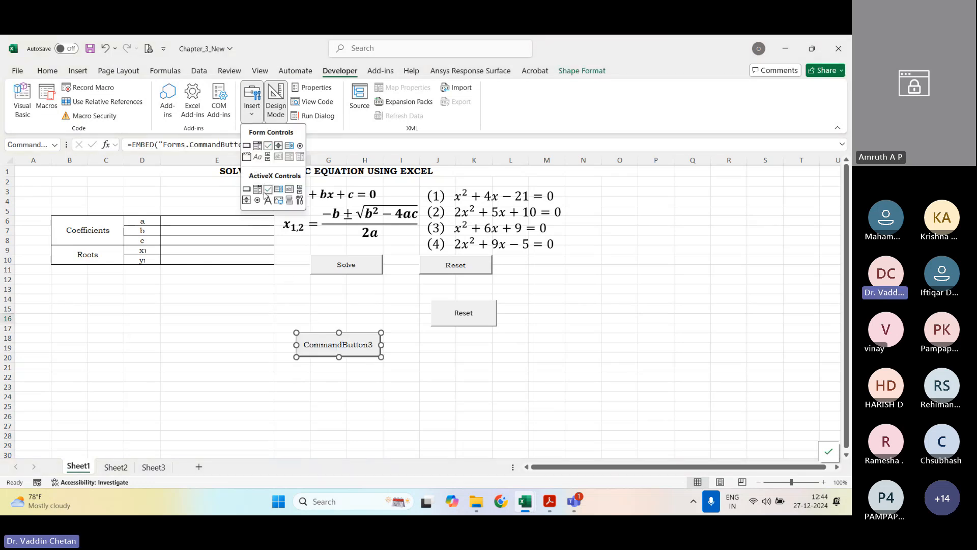
pyautogui.click(247, 189)
pyautogui.moveTo(421, 327)
pyautogui.mouseDown()
pyautogui.moveTo(462, 358)
pyautogui.moveTo(512, 368)
pyautogui.mouseUp()
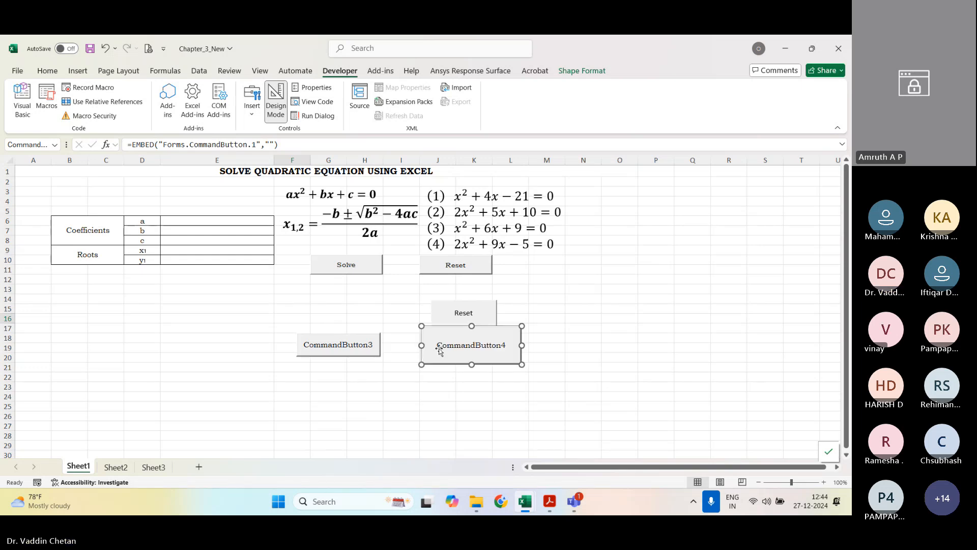
# Step: Change the caption of the first new ActiveX command button, around F18:H19, to Solve
pyautogui.click(338, 343)
pyautogui.rightClick(336, 346)
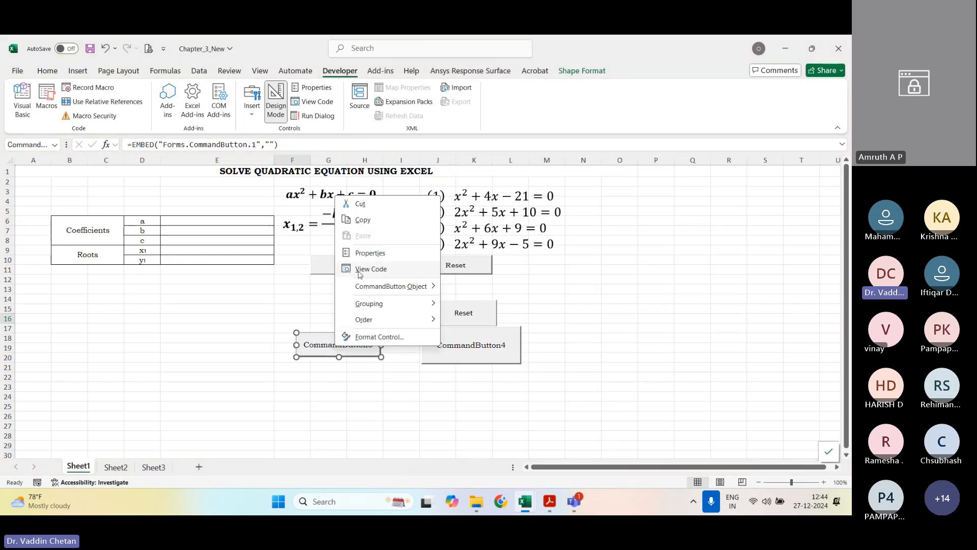
pyautogui.moveTo(392, 286)
pyautogui.click(483, 288)
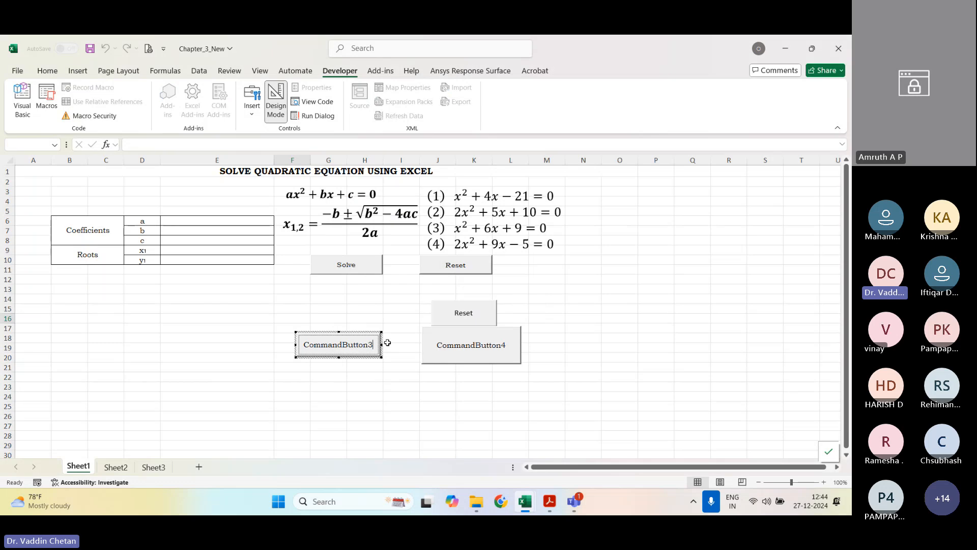
pyautogui.hotkey('ctrl', 'a')
pyautogui.write('Solve')
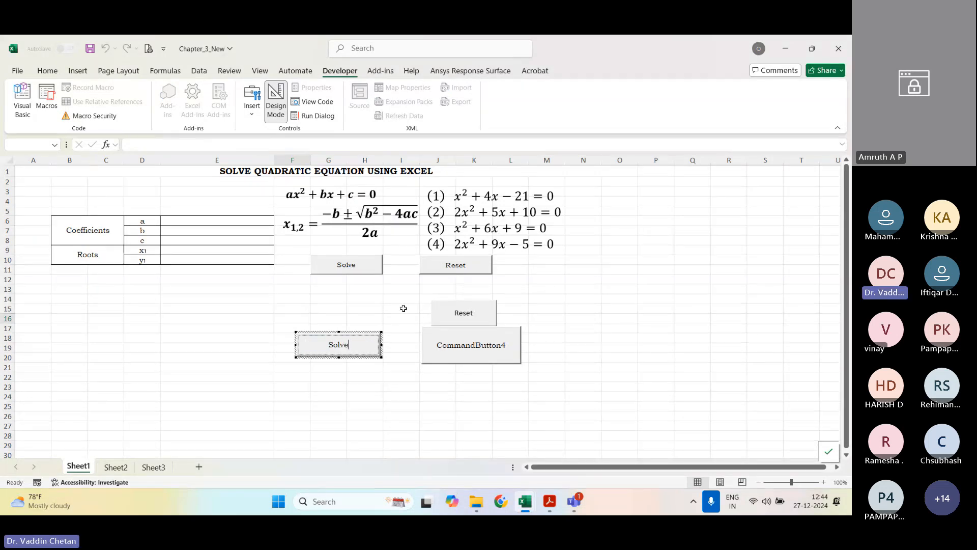
# Step: Change the caption of the second new ActiveX command button, around J17:L20, to Reset
pyautogui.click(487, 350)
pyautogui.rightClick(490, 346)
pyautogui.moveTo(543, 286)
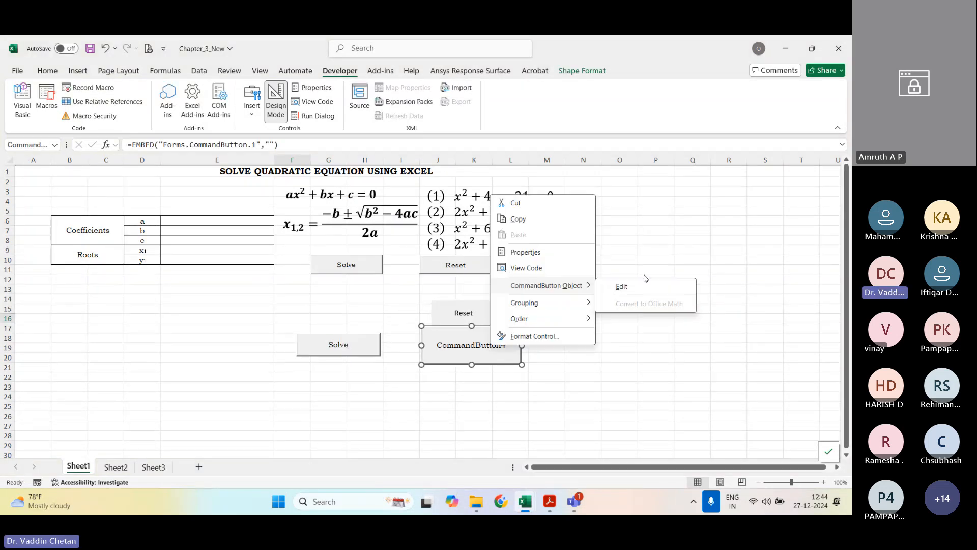
pyautogui.click(644, 282)
pyautogui.hotkey('ctrl', 'a')
pyautogui.write('Rese')
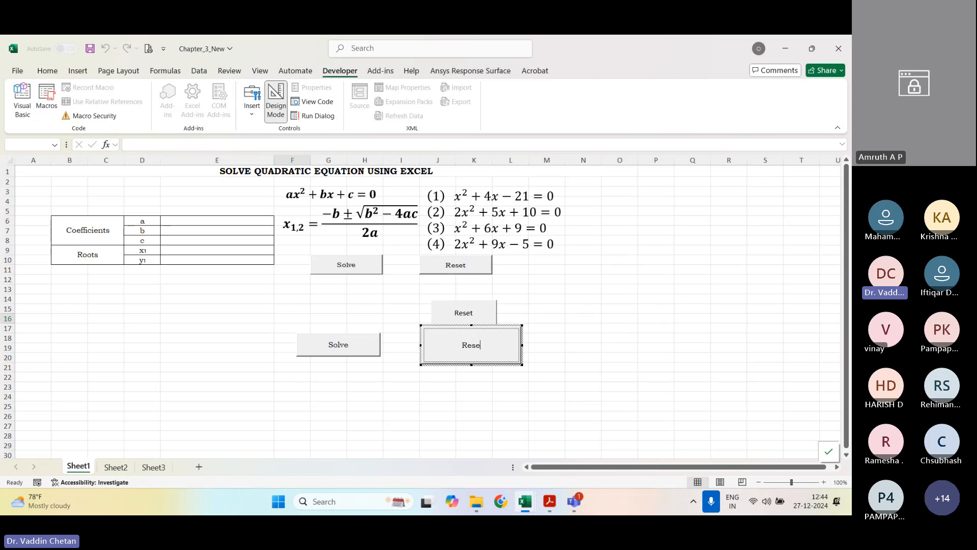
pyautogui.write('t')
pyautogui.click(401, 401)
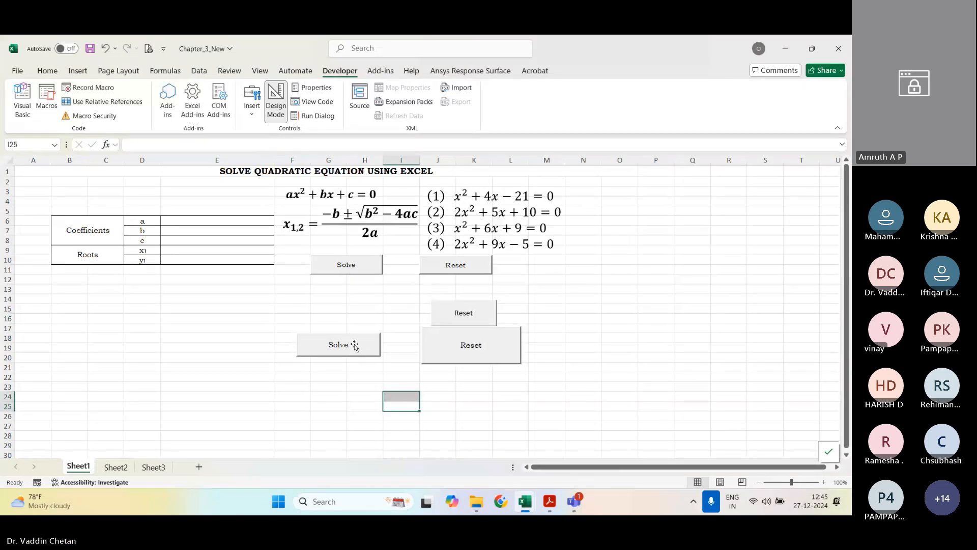
# Step: View the VBA code for the new Solve command button and return to Sheet1
pyautogui.rightClick(355, 345)
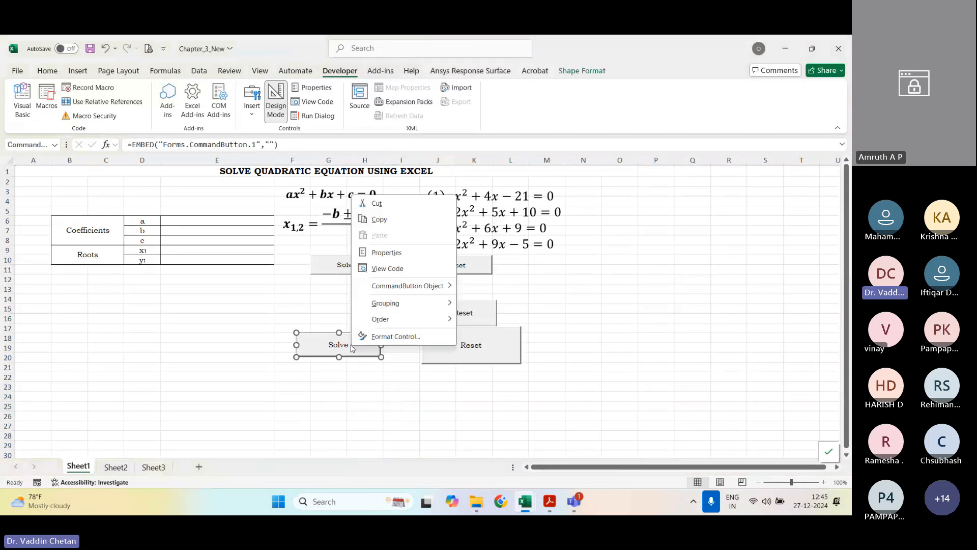
pyautogui.click(388, 270)
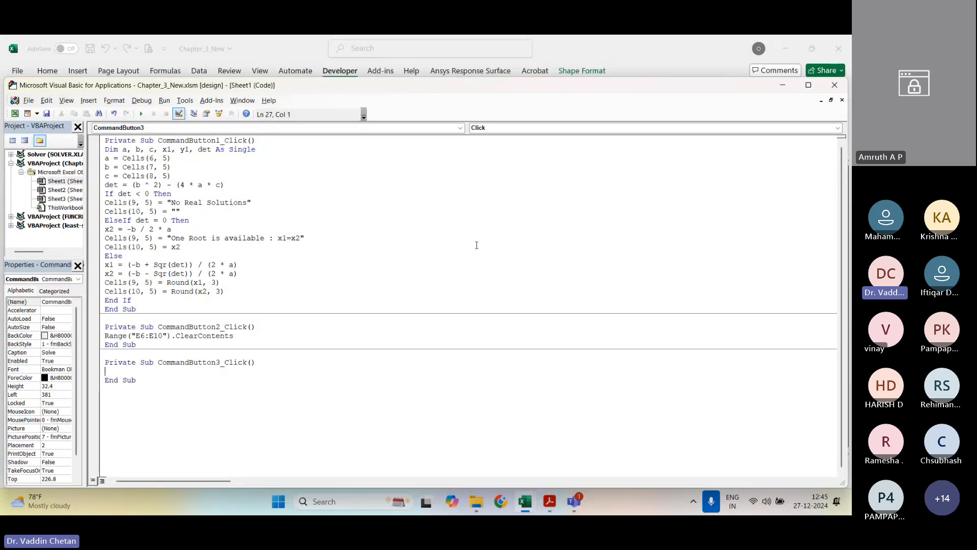
pyautogui.click(835, 85)
pyautogui.click(464, 395)
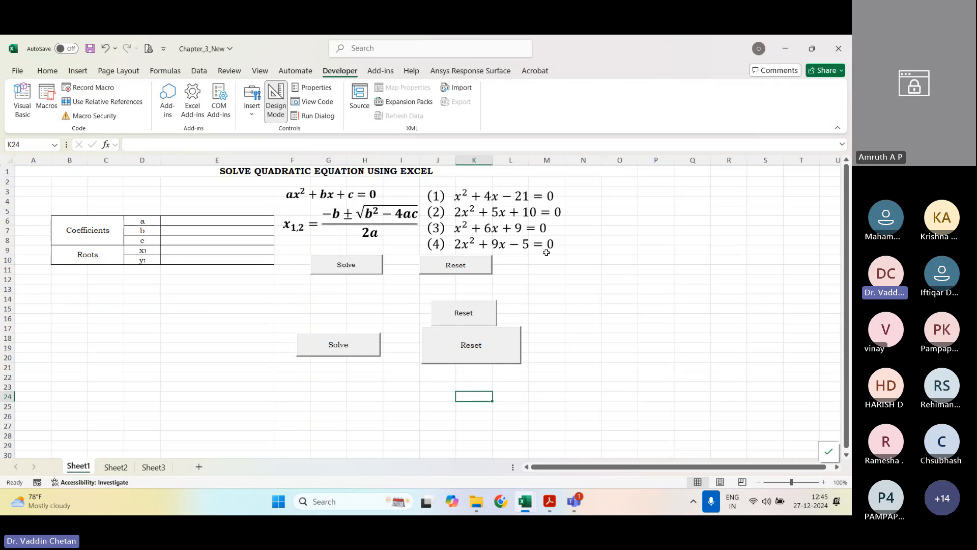
# Step: Close the workbook without saving and reopen Chapter_3_New from the SFE folder in File Explorer
pyautogui.click(839, 48)
pyautogui.click(441, 280)
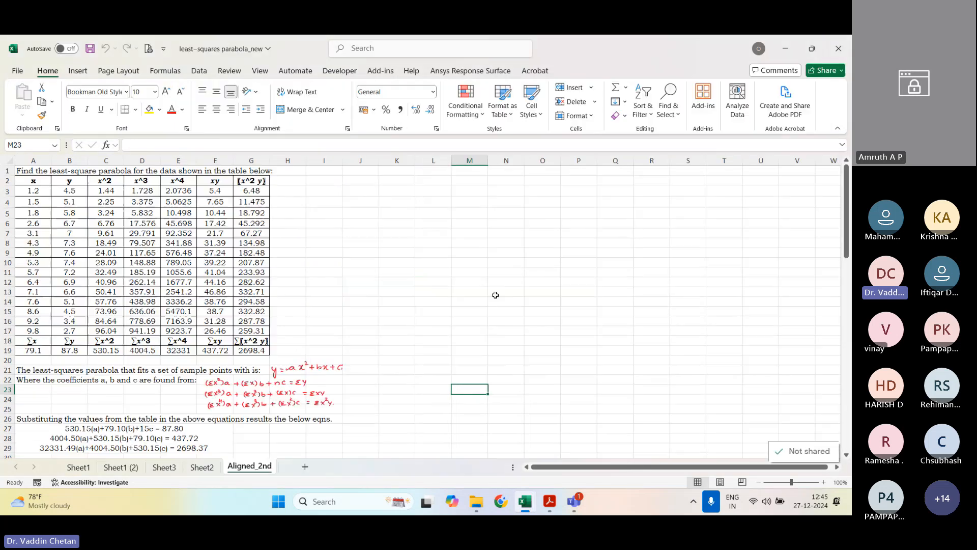
pyautogui.hotkey('alt', 'Tab')
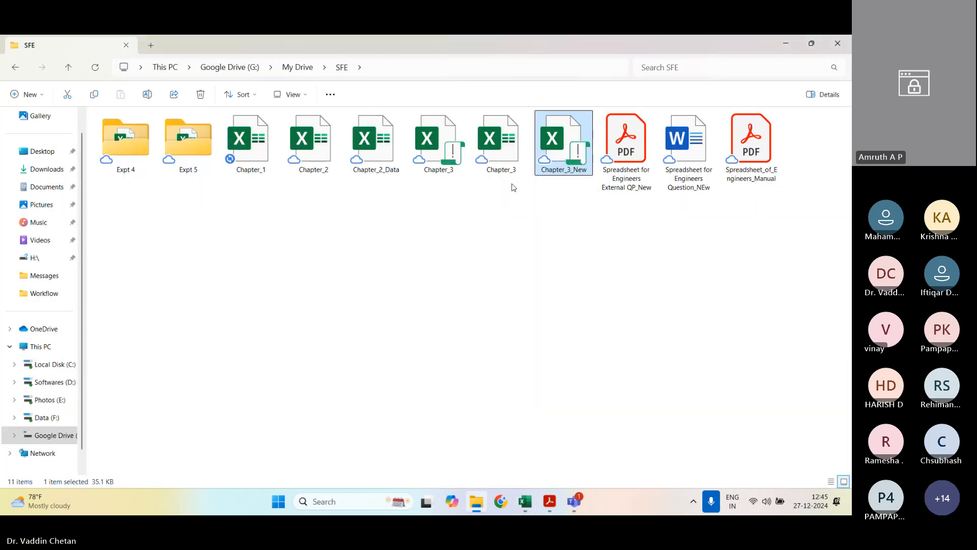
pyautogui.doubleClick(559, 147)
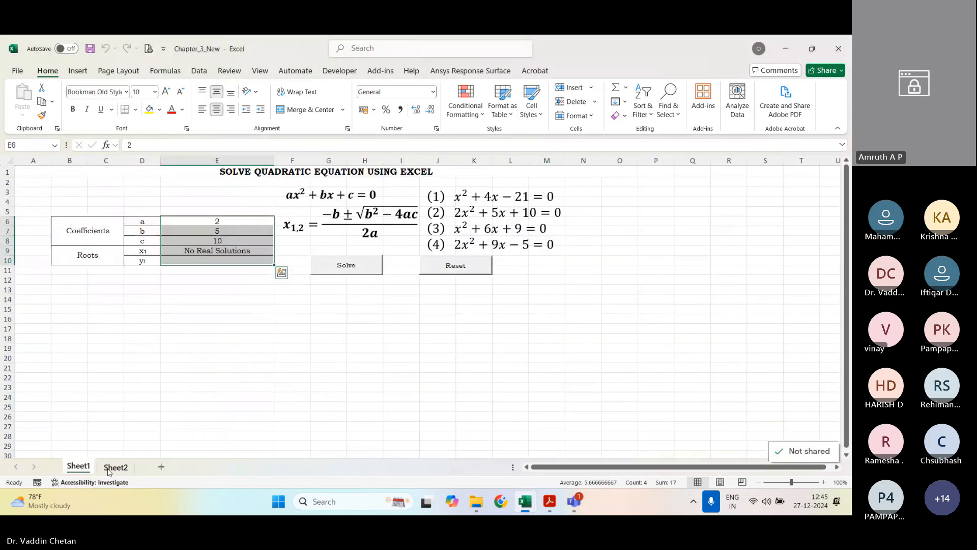
# Step: Clear the coefficients and roots table with the Reset button and turn on Design Mode
pyautogui.click(229, 387)
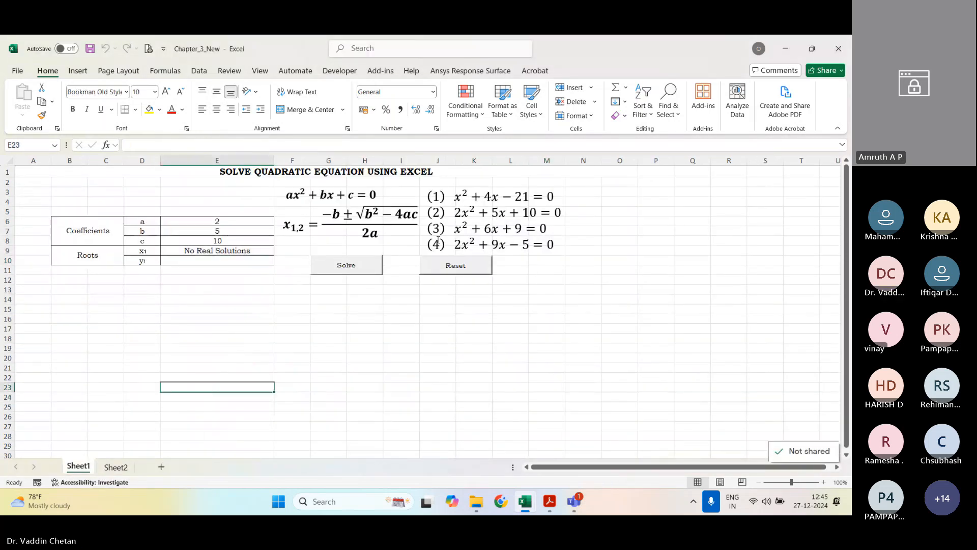
pyautogui.click(447, 262)
pyautogui.click(333, 74)
pyautogui.click(283, 105)
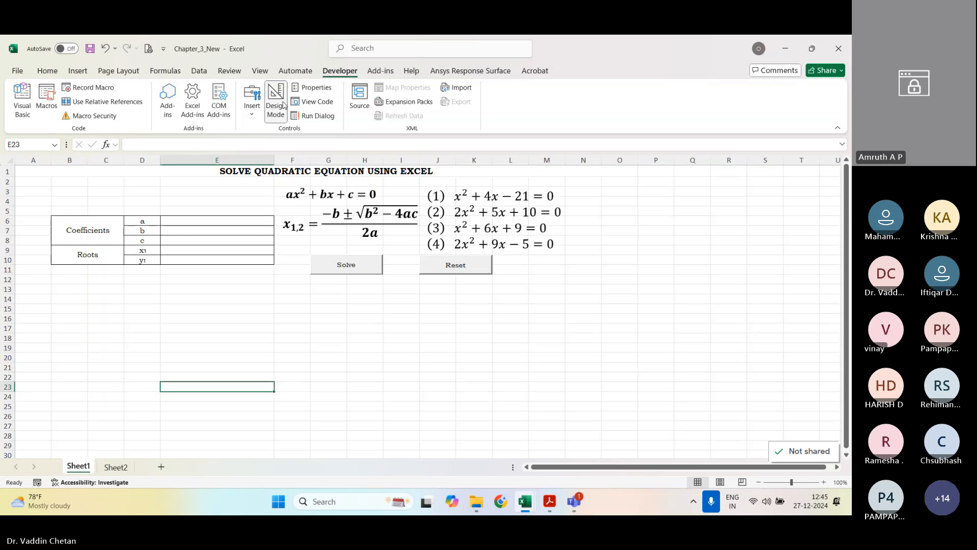
pyautogui.click(430, 317)
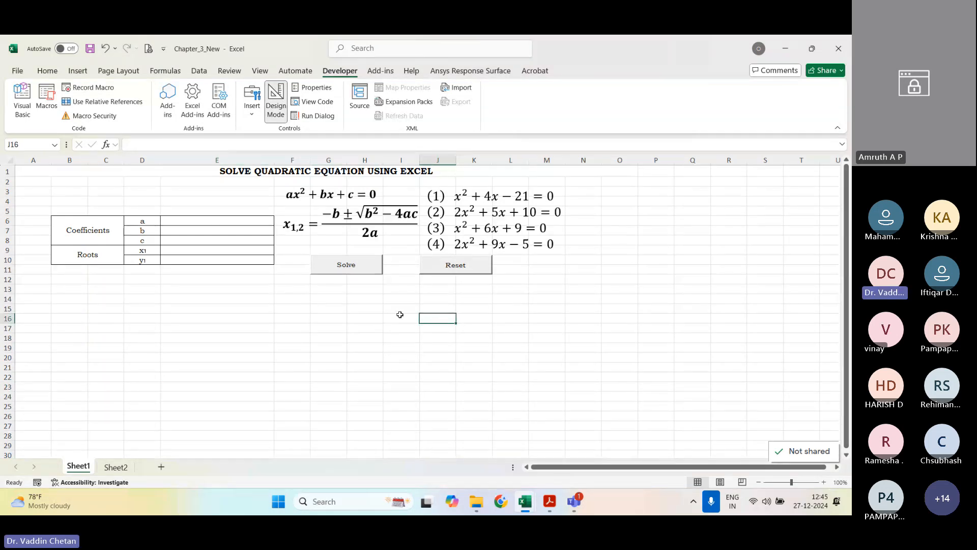
# Step: Open the VBA code of the Solve command button in Design Mode
pyautogui.rightClick(350, 263)
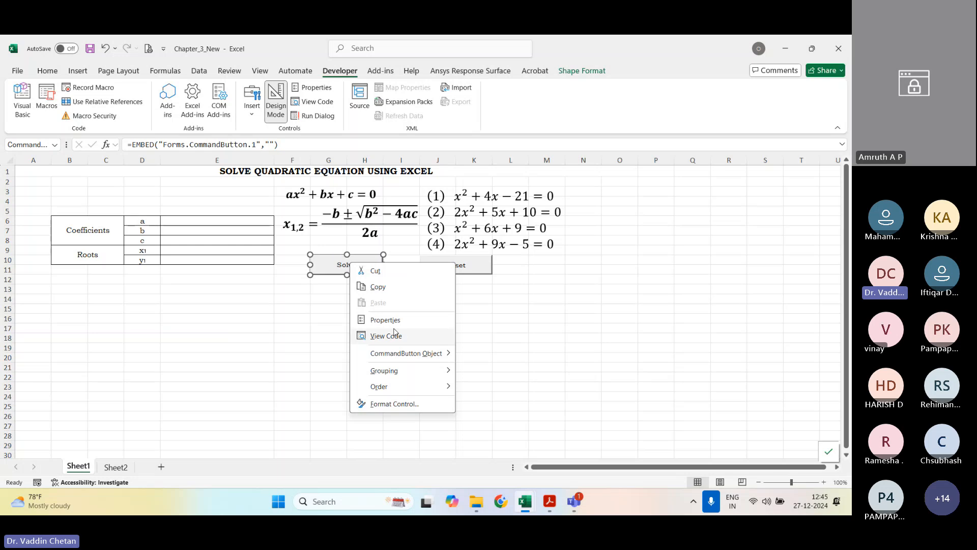
pyautogui.click(345, 274)
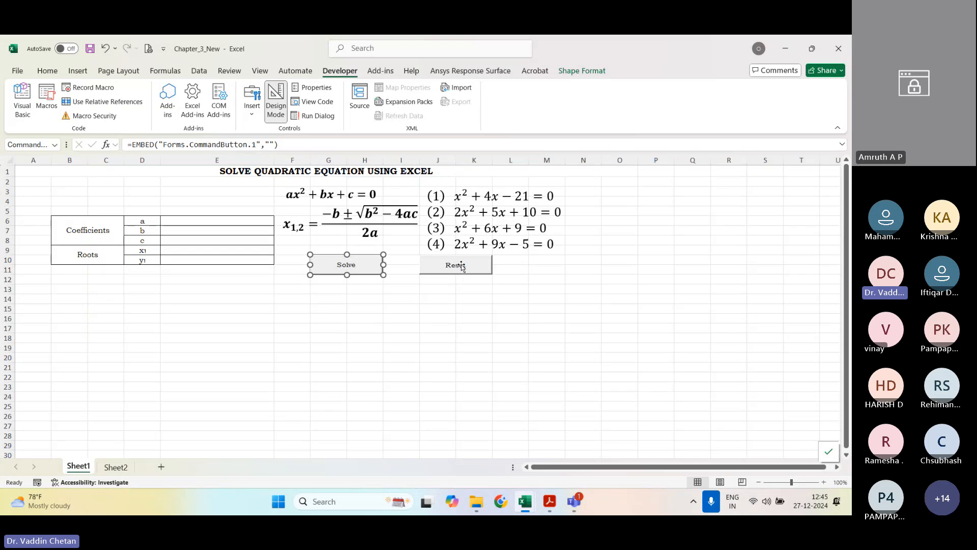
pyautogui.rightClick(345, 263)
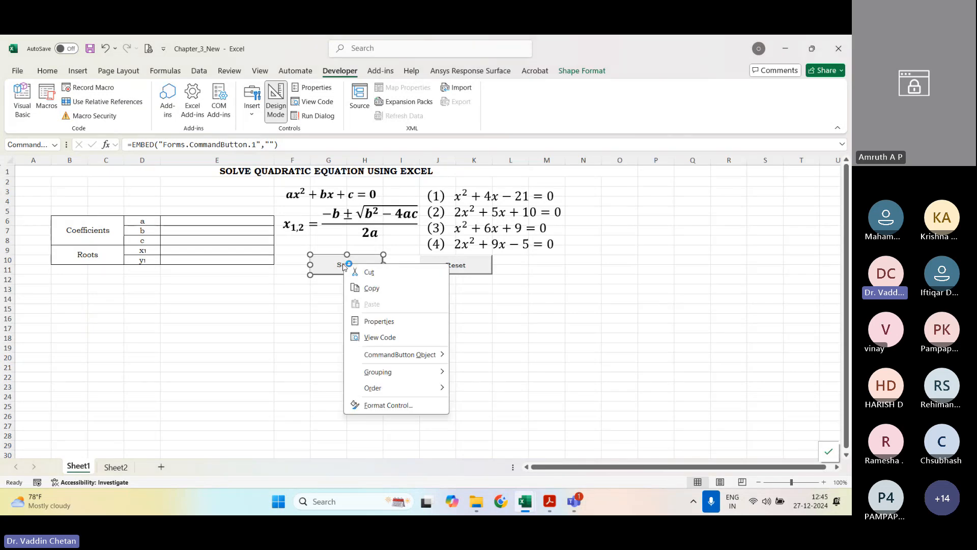
pyautogui.click(396, 338)
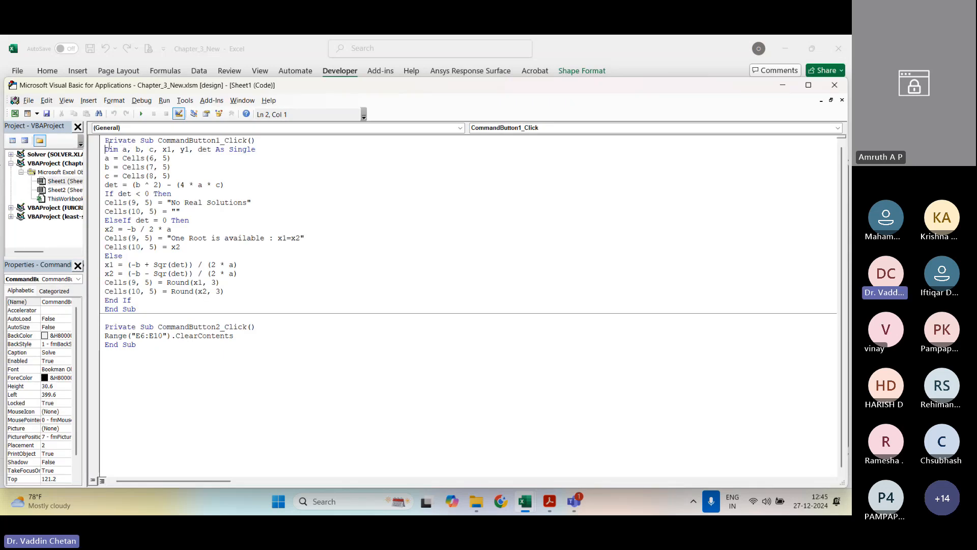
# Step: Delete the body of the CommandButton1_Click procedure and paste the quadratic solver code back in its place
pyautogui.moveTo(105, 148); pyautogui.dragTo(207, 304)
pyautogui.hotkey('ctrl', 'c')
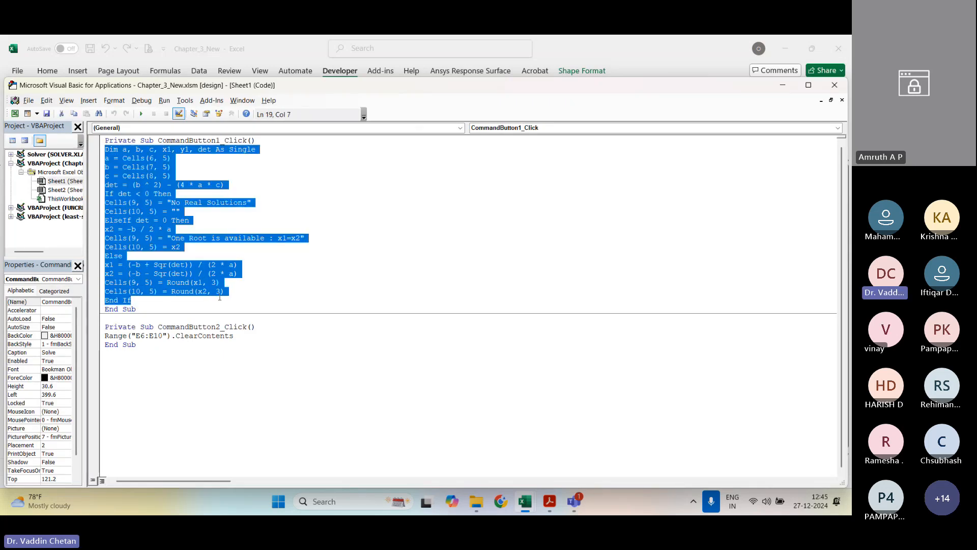
pyautogui.press('Delete')
pyautogui.press('Delete')
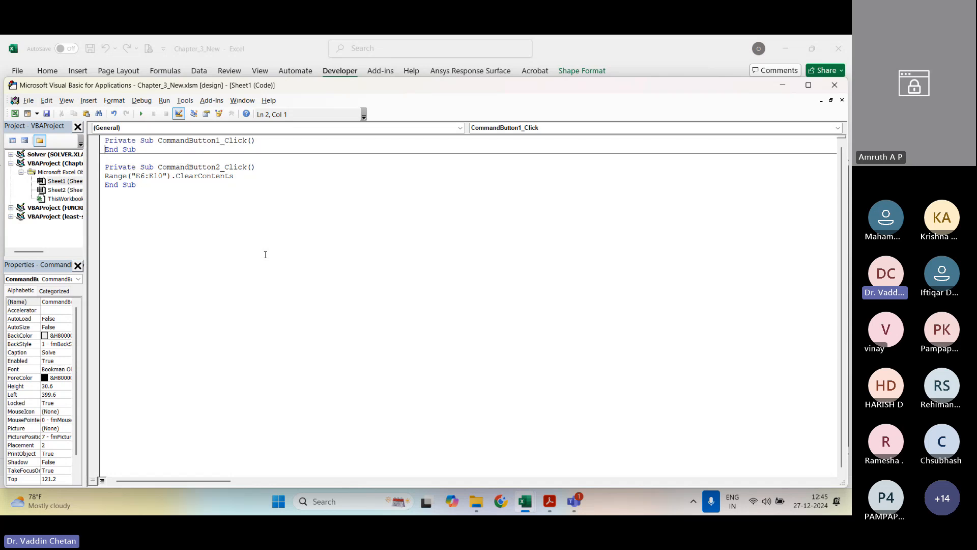
pyautogui.press('Return')
pyautogui.press('Up')
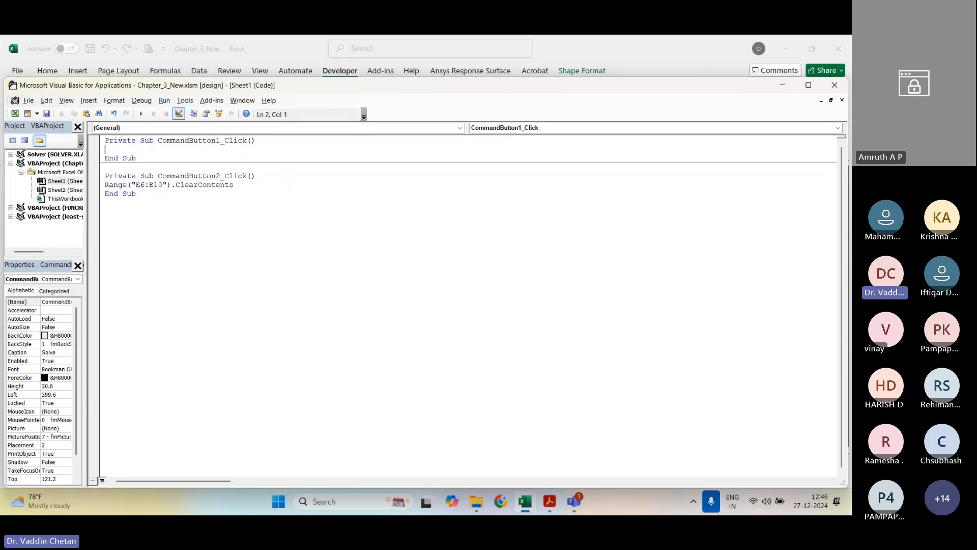
pyautogui.hotkey('ctrl', 'v')
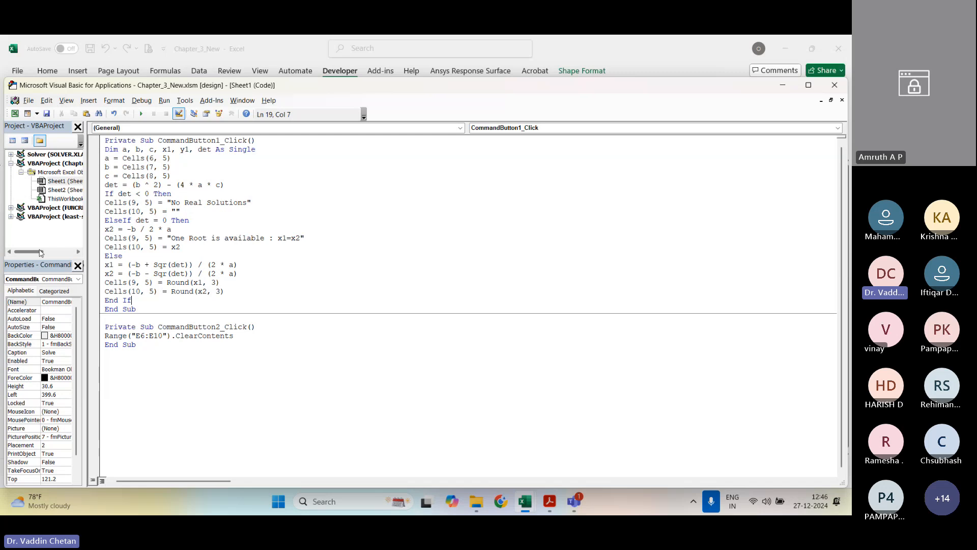
# Step: Highlight the coefficient variables a, b, c in the Dim statement of CommandButton1_Click
pyautogui.moveTo(126, 148); pyautogui.dragTo(152, 148)
pyautogui.click(157, 150)
pyautogui.moveTo(154, 150); pyautogui.dragTo(123, 152)
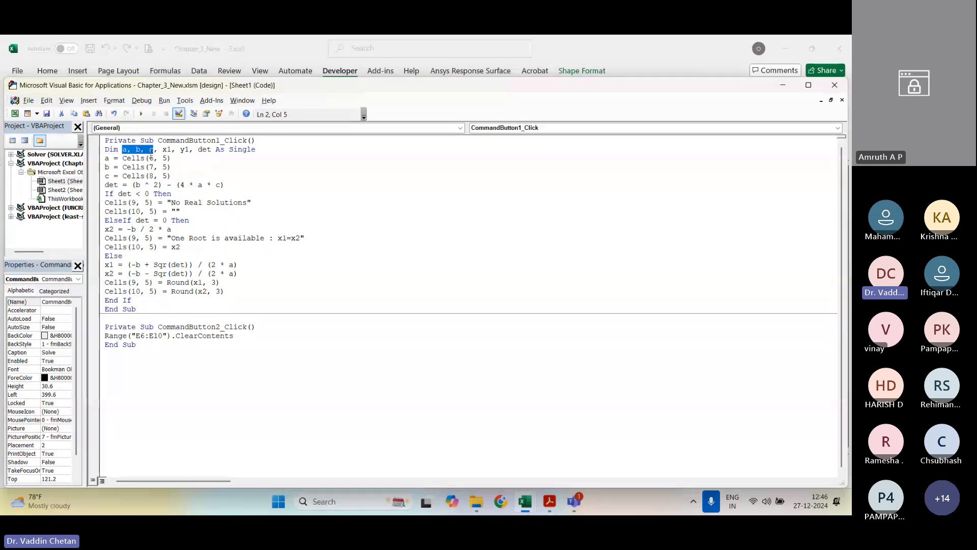
# Step: Highlight the root variables x1, y1 in the Dim statement and move the code window beside the coefficients and roots table
pyautogui.moveTo(162, 149); pyautogui.dragTo(190, 150)
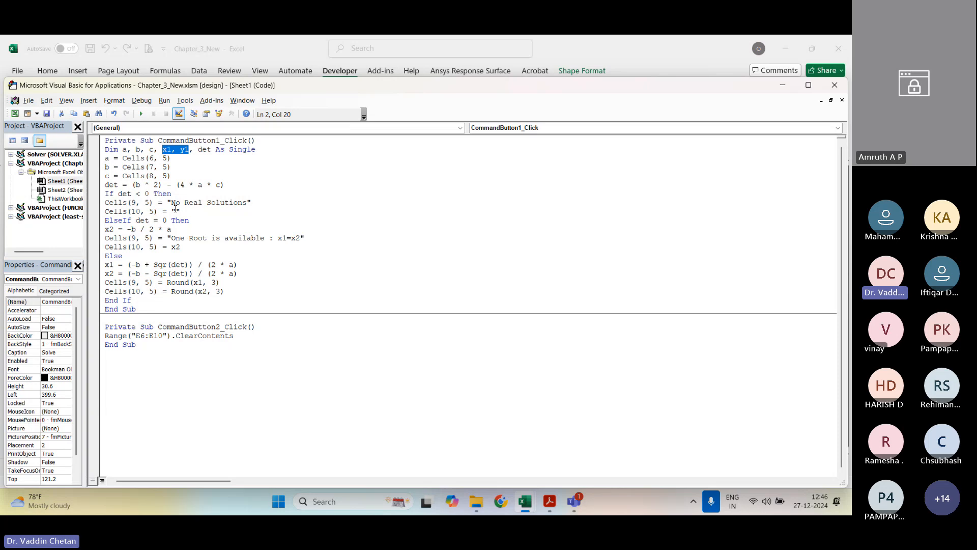
pyautogui.click(142, 193)
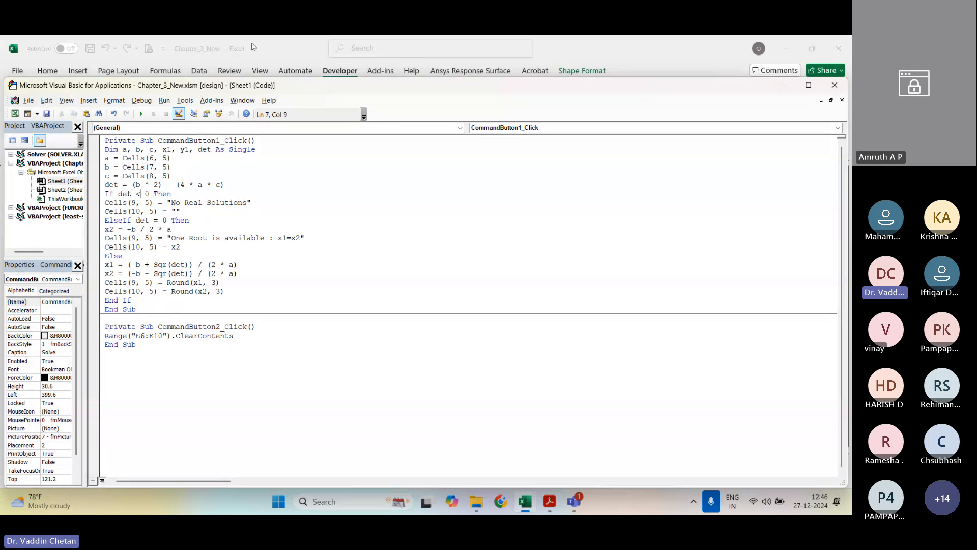
pyautogui.moveTo(513, 88); pyautogui.dragTo(757, 87)
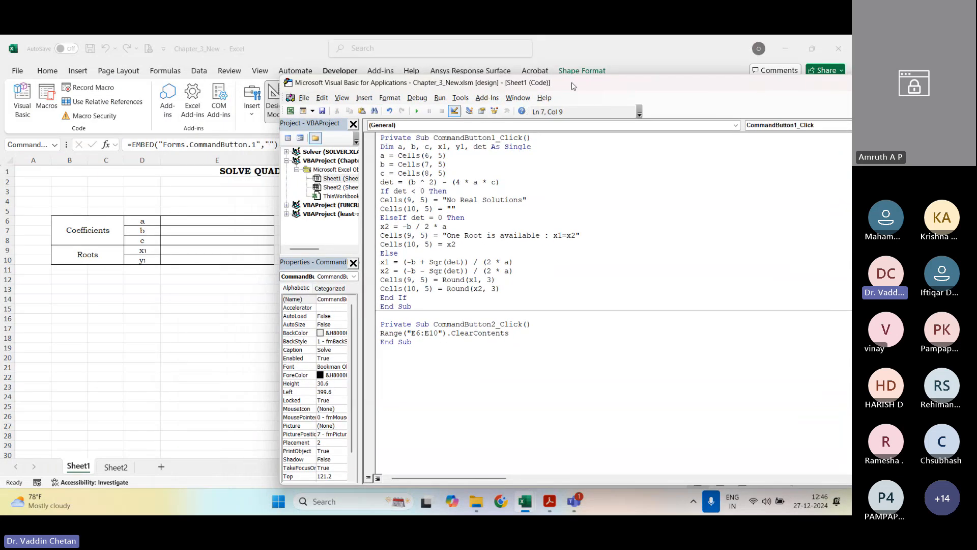
pyautogui.moveTo(574, 86); pyautogui.dragTo(570, 115)
# Step: Examine the statement a = Cells(6, 5), highlighting the variable a, the row index 6 and the column index 5
pyautogui.click(404, 186)
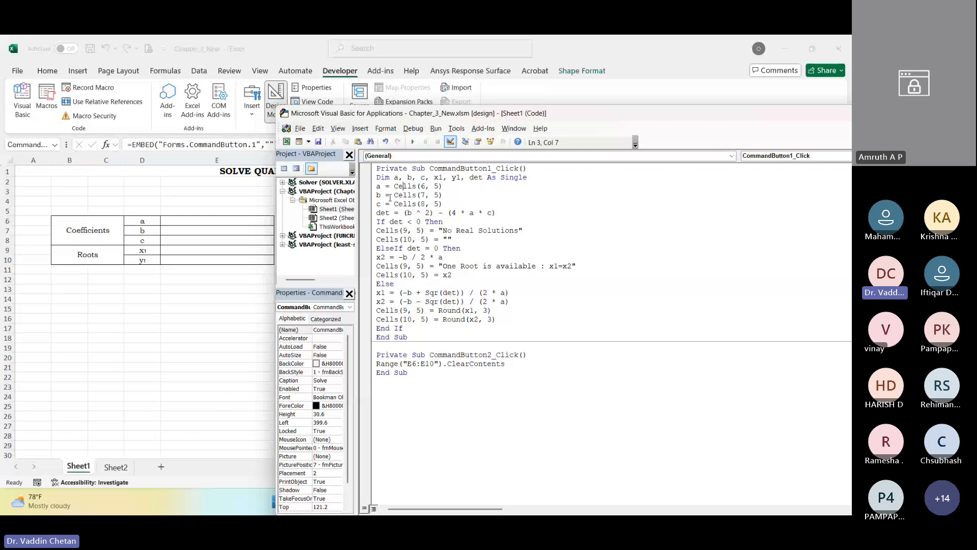
pyautogui.moveTo(394, 186); pyautogui.dragTo(442, 187)
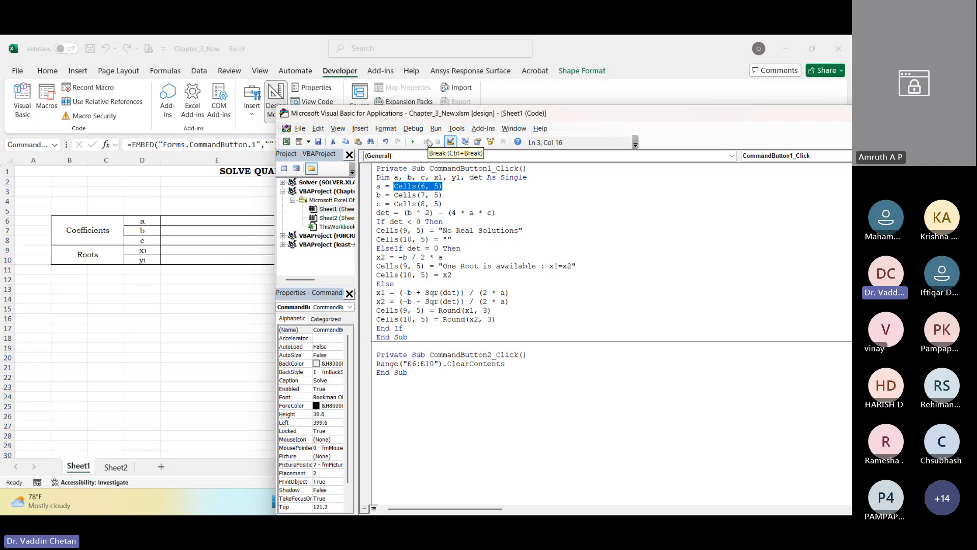
pyautogui.doubleClick(378, 186)
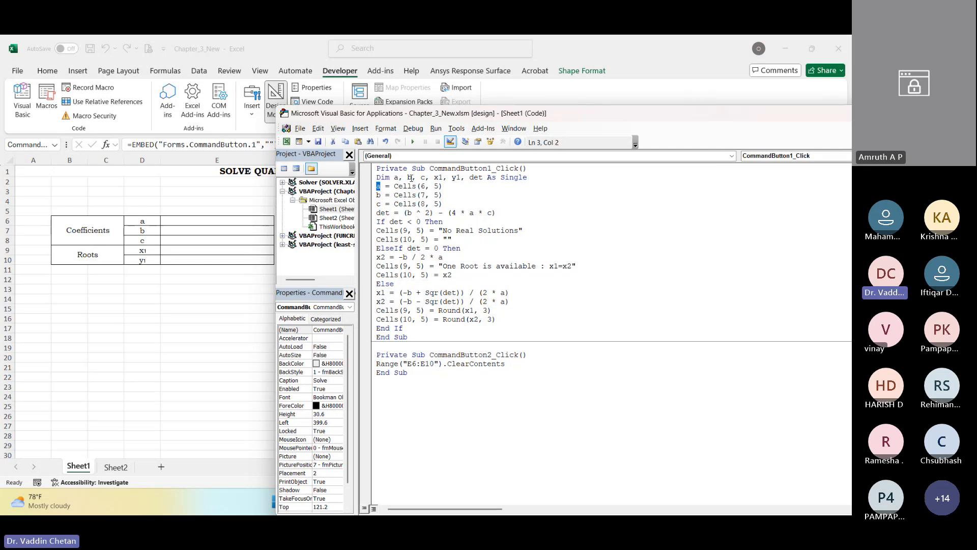
pyautogui.click(425, 186)
pyautogui.click(439, 187)
pyautogui.doubleClick(421, 186)
pyautogui.doubleClick(436, 187)
pyautogui.doubleClick(378, 187)
# Step: Locate row 6 and cell E6 on Sheet1 as the cell read for coefficient a, and return to the VBA code
pyautogui.click(6, 221)
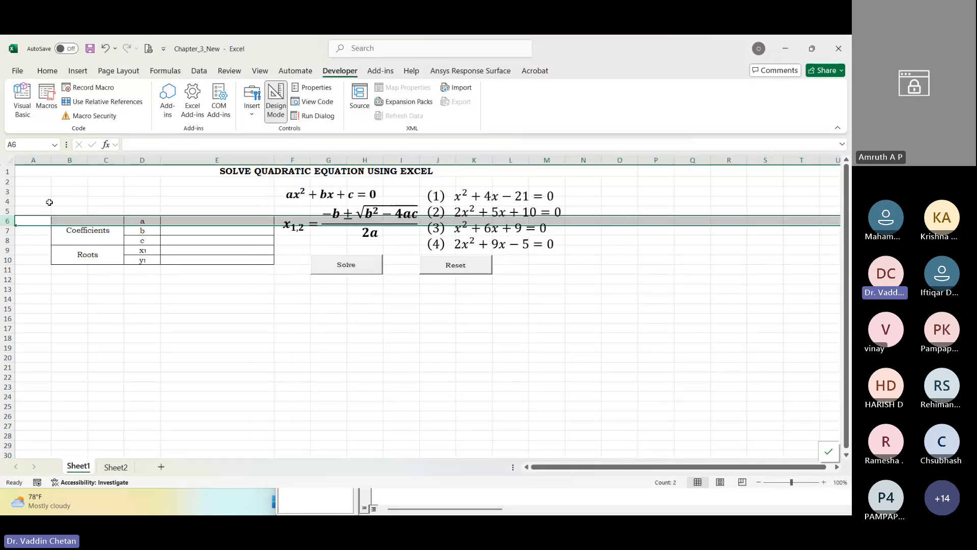
pyautogui.hotkey('alt', 'F11')
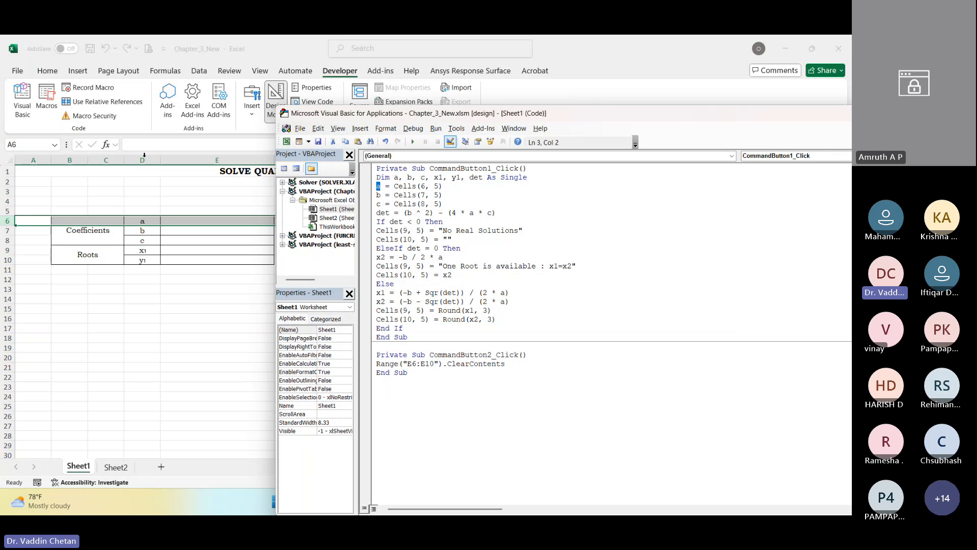
pyautogui.click(213, 220)
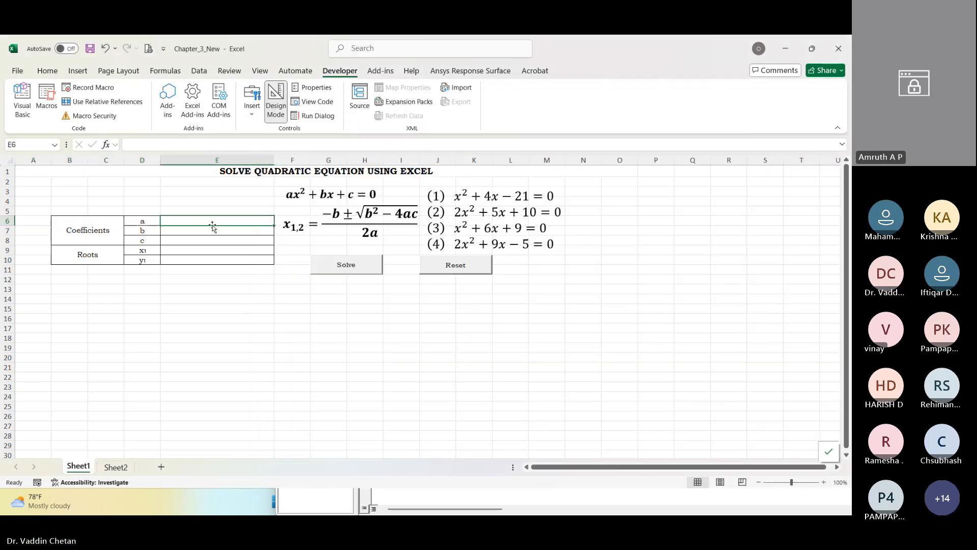
pyautogui.hotkey('alt', 'F11')
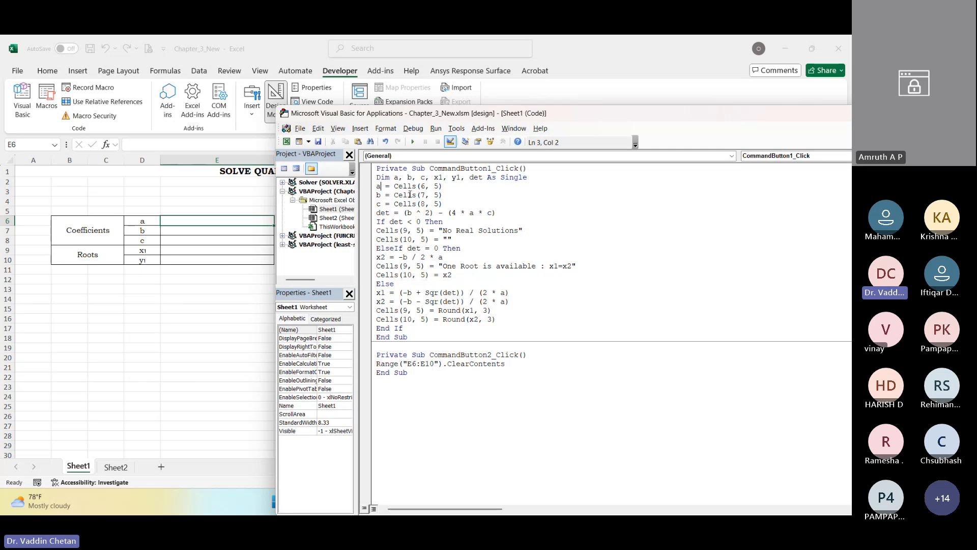
# Step: Review the statements for b and c and highlight all three coefficient assignments from Cells(6, 5) to Cells(8, 5)
pyautogui.click(422, 195)
pyautogui.click(372, 204)
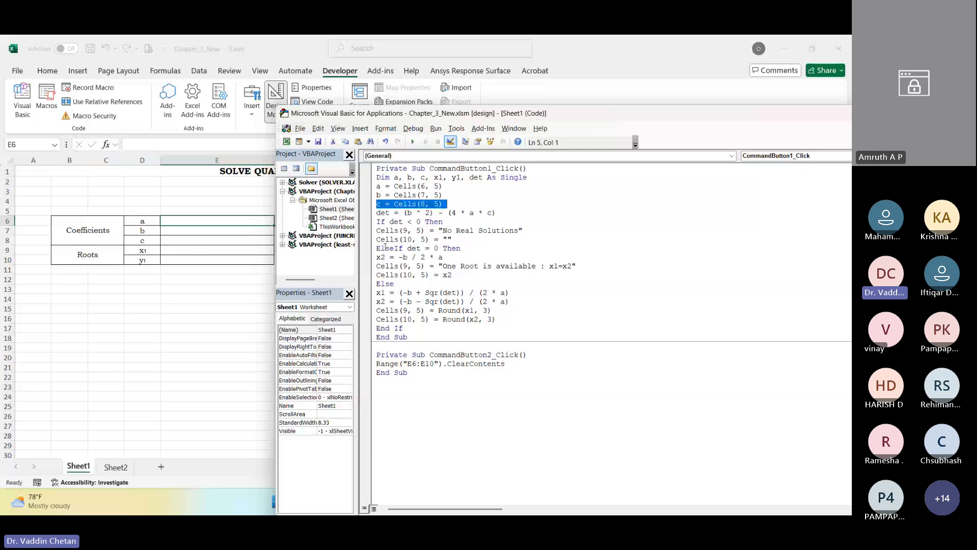
pyautogui.moveTo(376, 185); pyautogui.dragTo(440, 206)
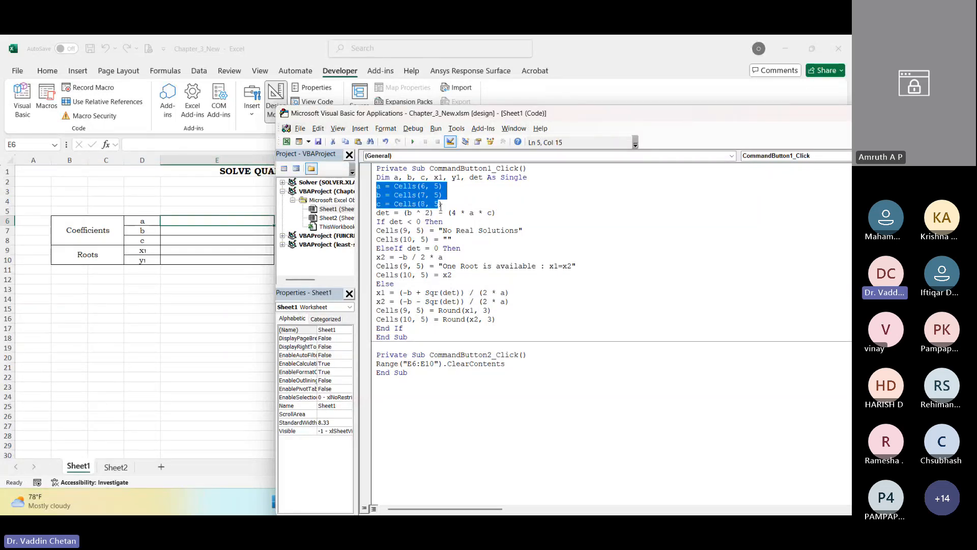
# Step: Examine the determinant statement, highlighting the expression (b ^ 2) - (4 * a * c) and the variable det
pyautogui.click(381, 212)
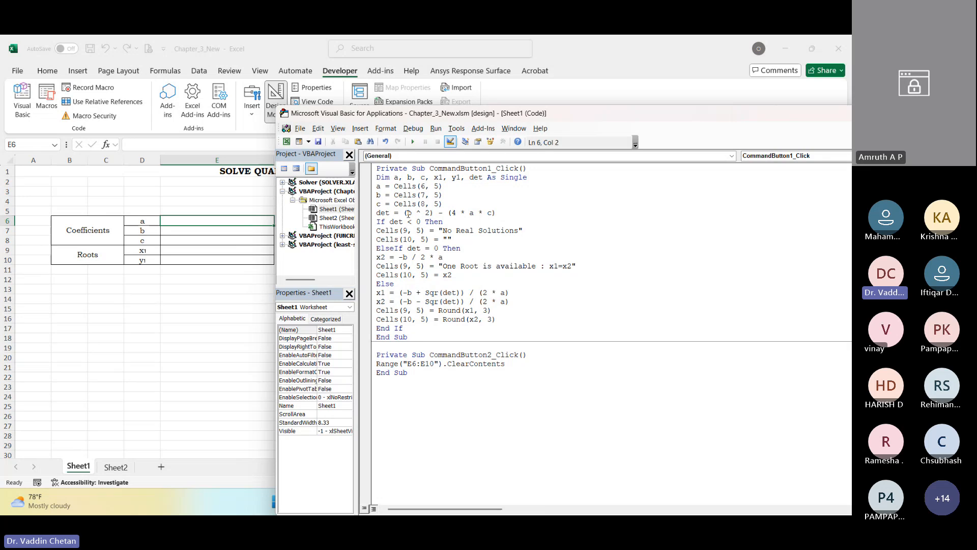
pyautogui.moveTo(406, 213); pyautogui.dragTo(428, 214)
pyautogui.click(438, 212)
pyautogui.moveTo(496, 213); pyautogui.dragTo(402, 213)
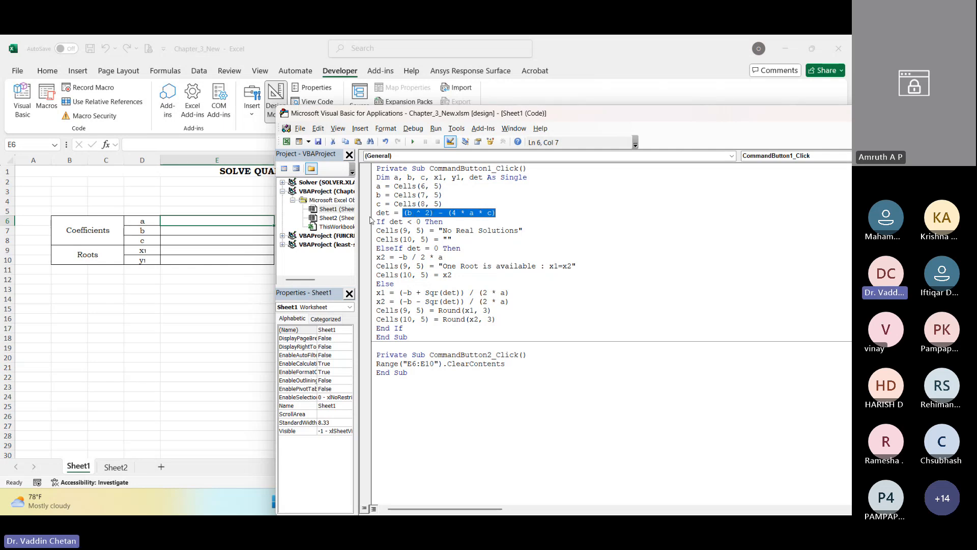
pyautogui.moveTo(377, 214); pyautogui.dragTo(390, 214)
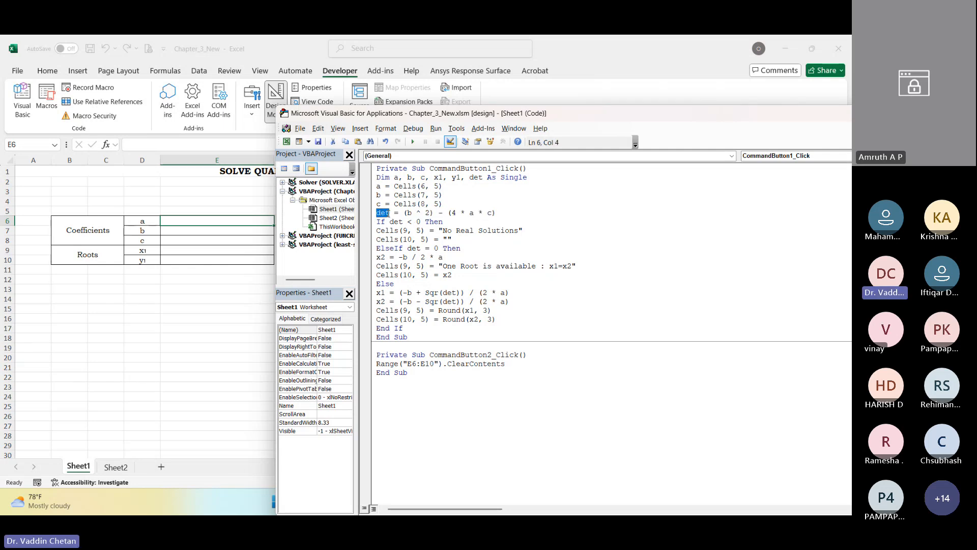
# Step: Examine the If det < 0 branch, including its "No Real Solutions" text for Cells(9, 5) and the empty string for Cells(10, 5)
pyautogui.click(379, 221)
pyautogui.click(397, 230)
pyautogui.moveTo(394, 186); pyautogui.dragTo(442, 186)
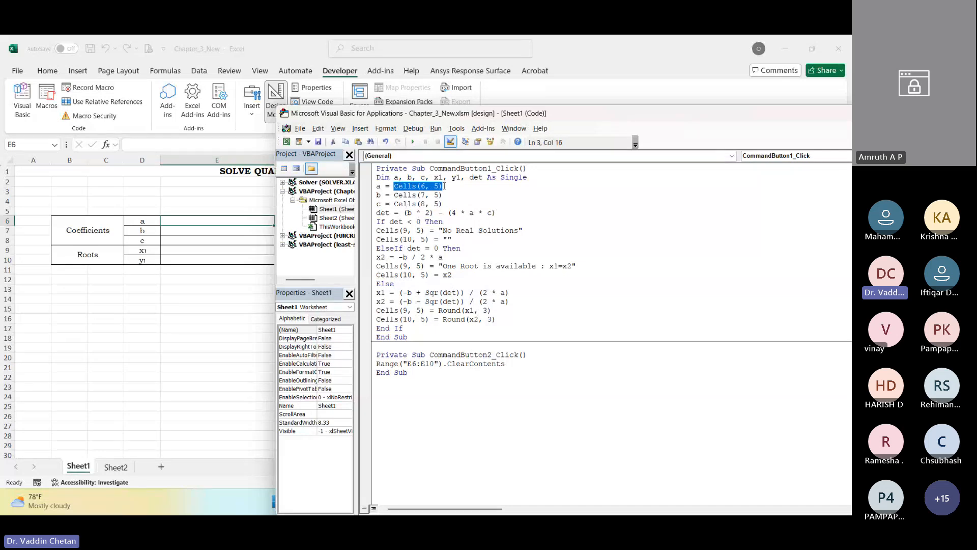
pyautogui.moveTo(377, 186); pyautogui.dragTo(381, 187)
pyautogui.click(400, 231)
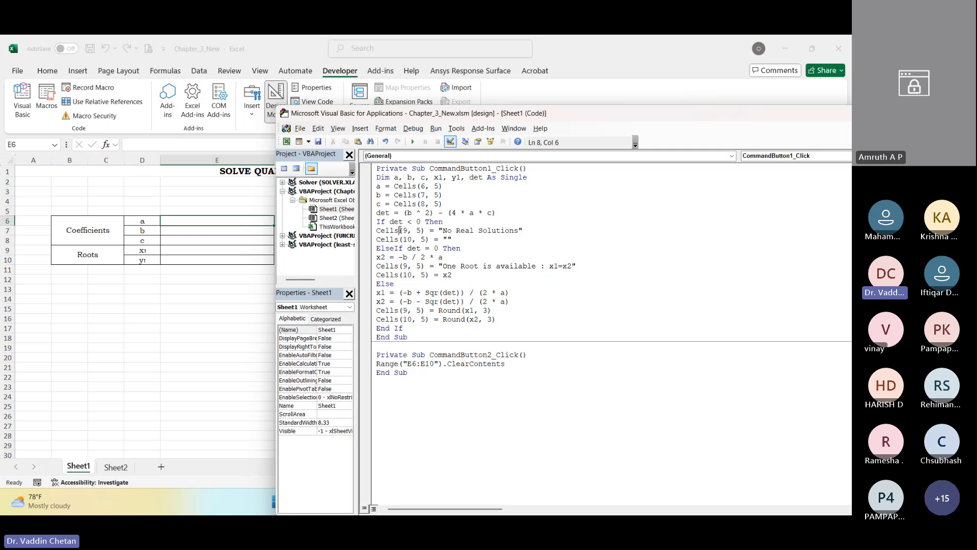
pyautogui.moveTo(440, 230); pyautogui.dragTo(522, 231)
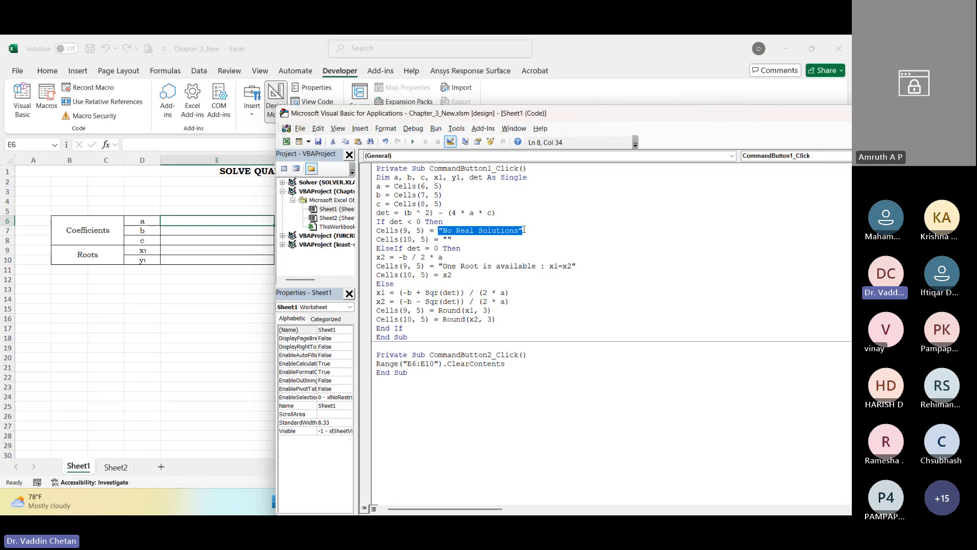
pyautogui.click(393, 230)
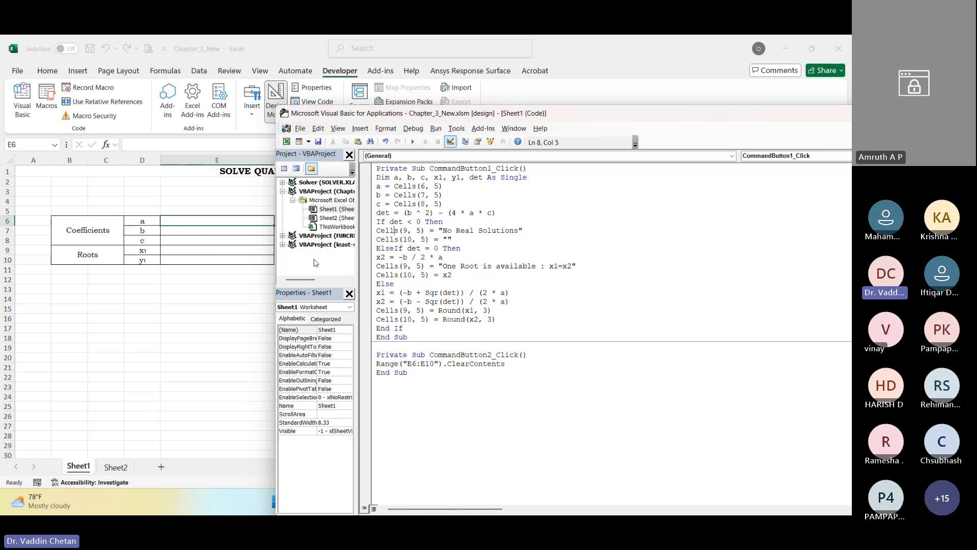
pyautogui.click(447, 239)
pyautogui.moveTo(452, 239); pyautogui.dragTo(377, 222)
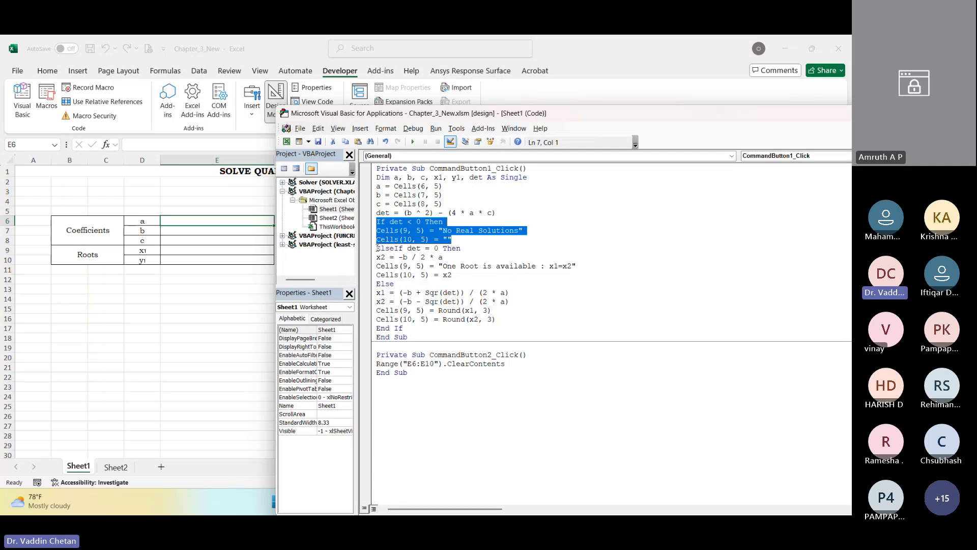
# Step: Examine the ElseIf det = 0 branch, covering x2 = -b / 2 * a, the "One Root is available" text and the Cells(10, 5) output
pyautogui.moveTo(377, 249); pyautogui.dragTo(394, 248)
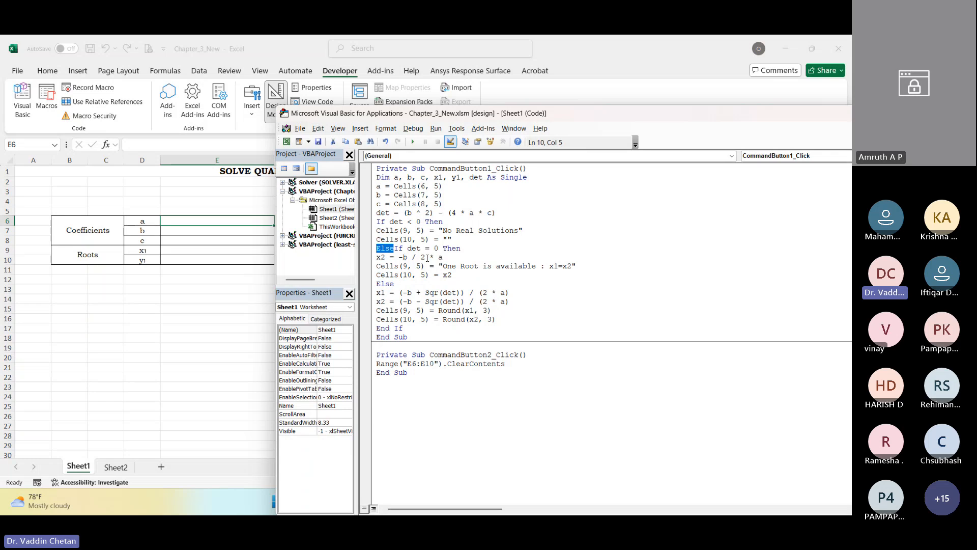
pyautogui.moveTo(407, 248); pyautogui.dragTo(439, 248)
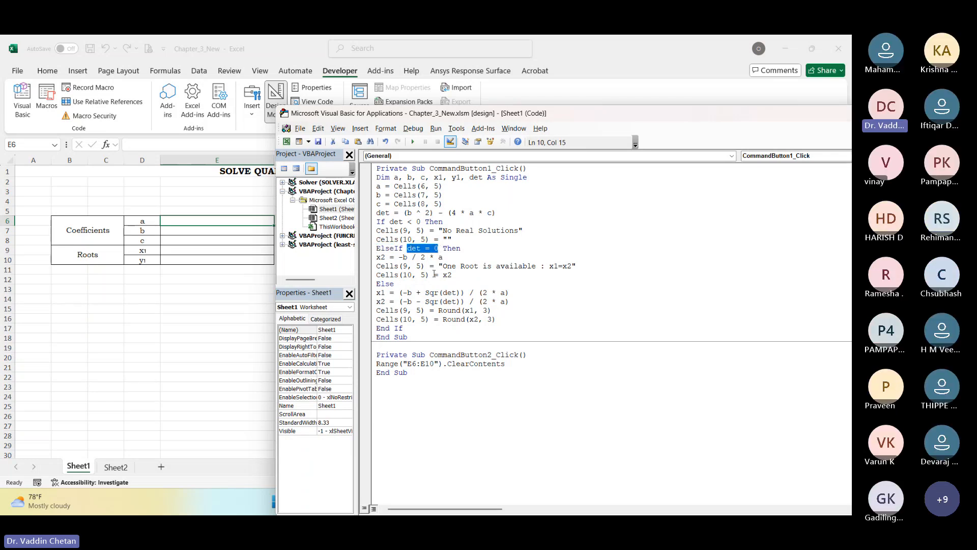
pyautogui.click(451, 248)
pyautogui.moveTo(379, 257); pyautogui.dragTo(385, 257)
pyautogui.click(381, 257)
pyautogui.moveTo(398, 257); pyautogui.dragTo(443, 257)
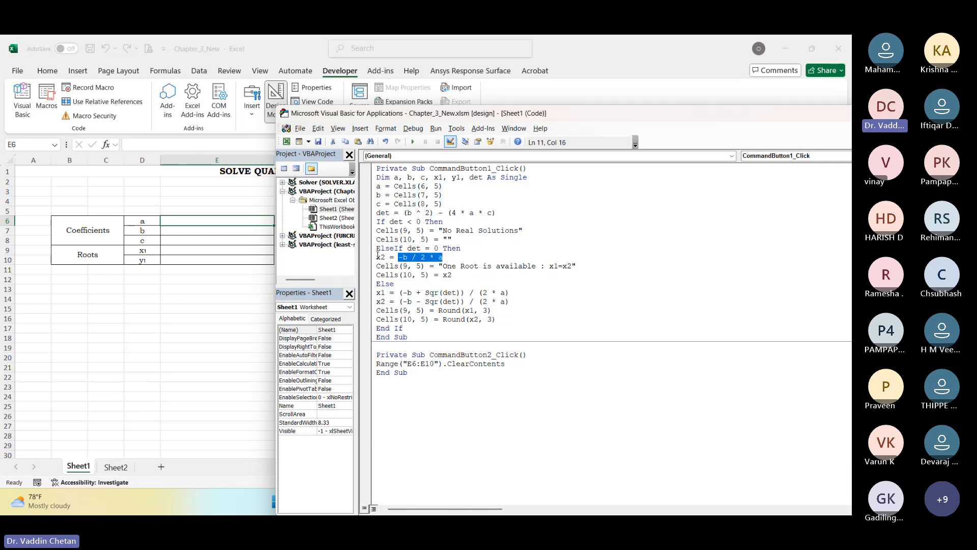
pyautogui.doubleClick(382, 258)
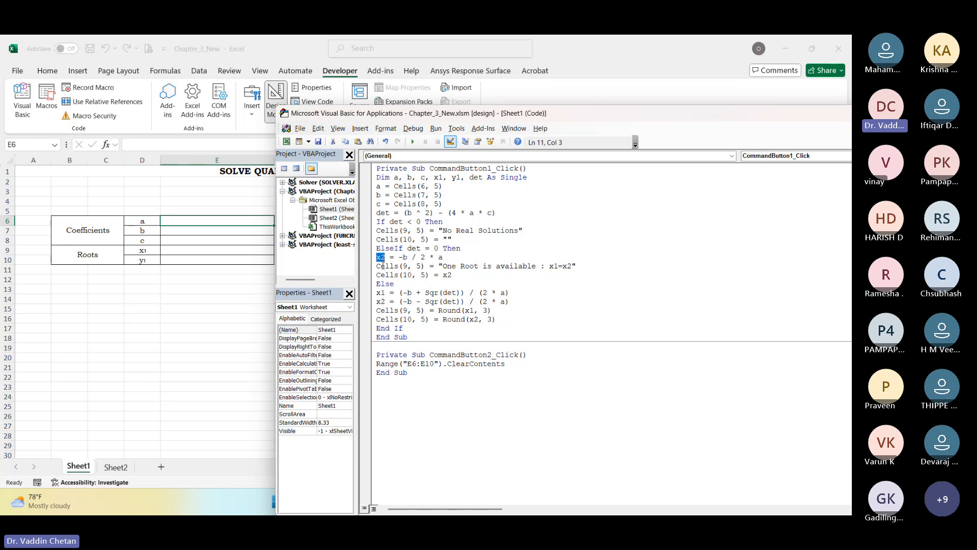
pyautogui.click(382, 266)
pyautogui.moveTo(446, 266); pyautogui.dragTo(535, 266)
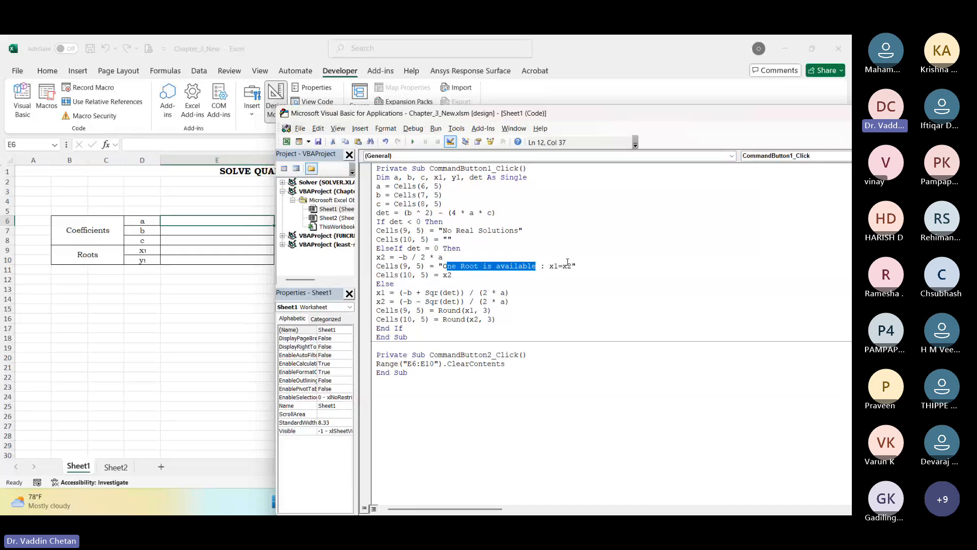
pyautogui.click(391, 275)
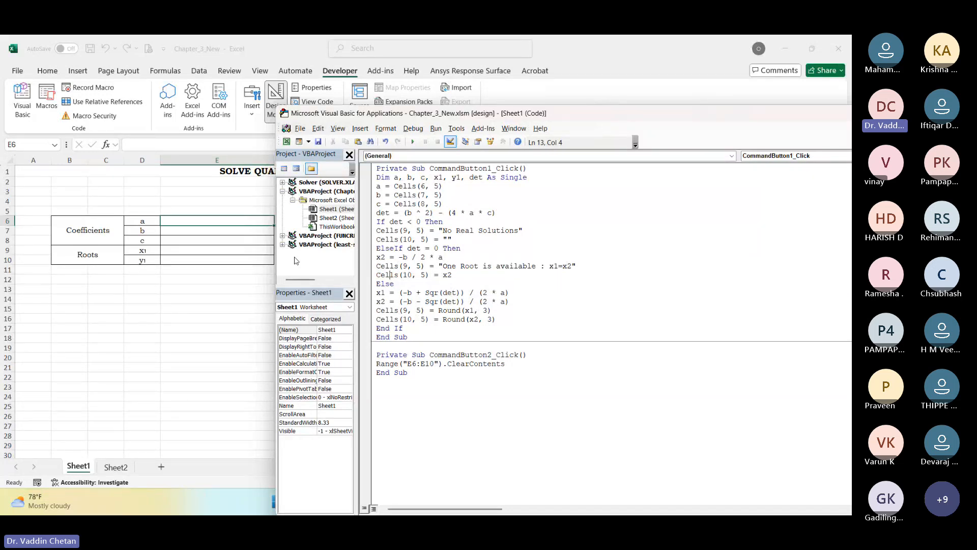
pyautogui.doubleClick(446, 275)
# Step: Examine the Else branch, highlighting the Round function's x1 argument and its 3 decimal places for the Cells(9, 5) and Cells(10, 5) outputs
pyautogui.doubleClick(384, 283)
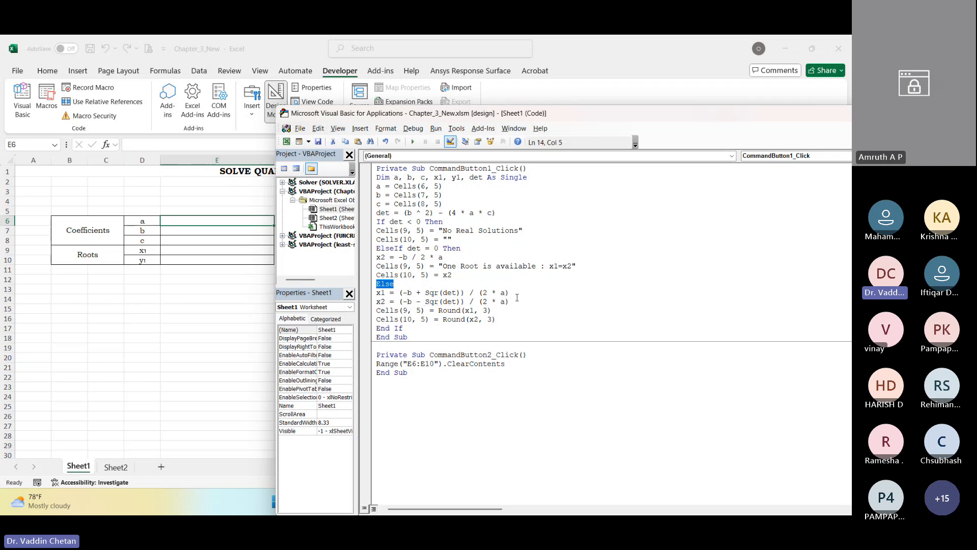
pyautogui.moveTo(390, 311); pyautogui.dragTo(404, 312)
pyautogui.click(471, 312)
pyautogui.doubleClick(486, 311)
pyautogui.doubleClick(489, 319)
pyautogui.doubleClick(451, 311)
pyautogui.doubleClick(470, 309)
pyautogui.doubleClick(485, 310)
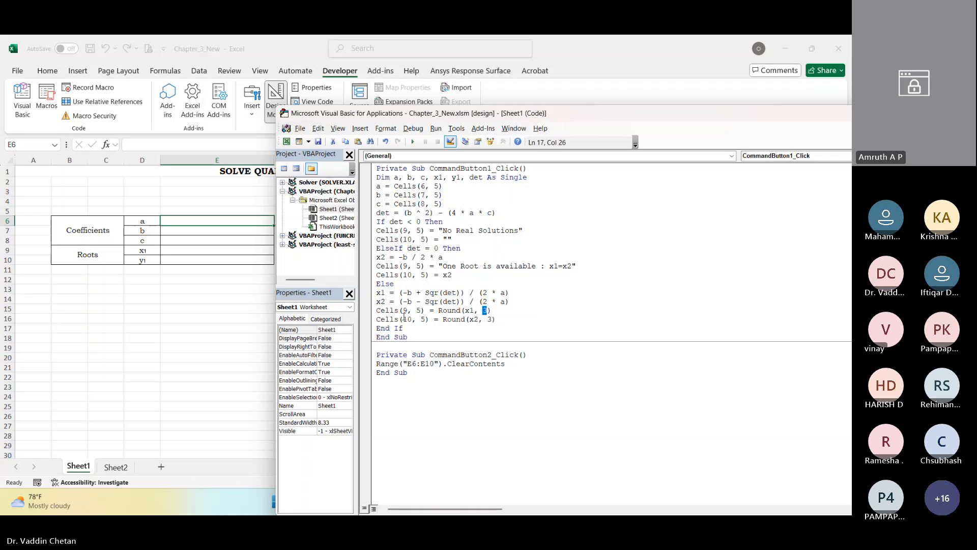
pyautogui.click(478, 317)
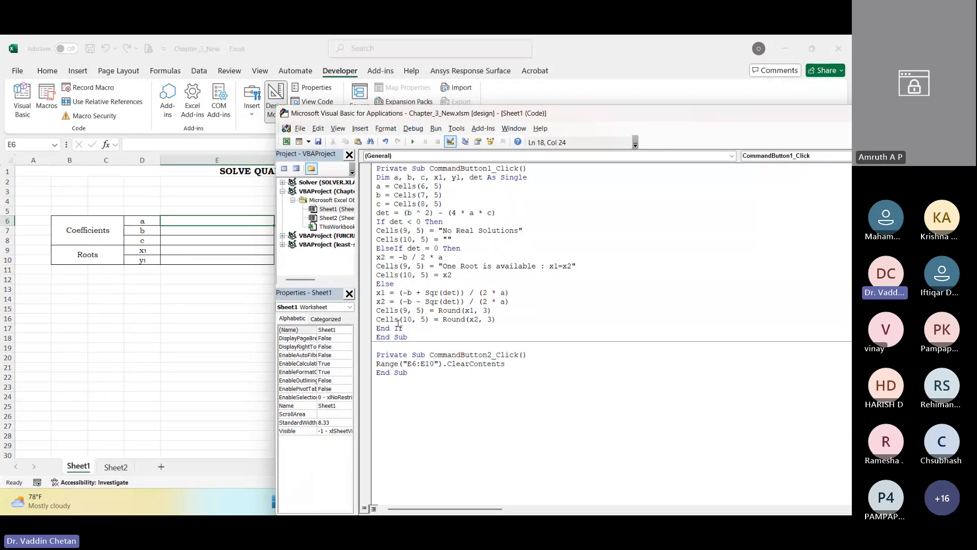
# Step: Review the End If and End Sub lines and the Range("E6:E10").ClearContents statement in CommandButton2_Click
pyautogui.click(394, 329)
pyautogui.moveTo(395, 328); pyautogui.dragTo(383, 332)
pyautogui.click(395, 337)
pyautogui.click(402, 364)
pyautogui.moveTo(380, 364); pyautogui.dragTo(439, 365)
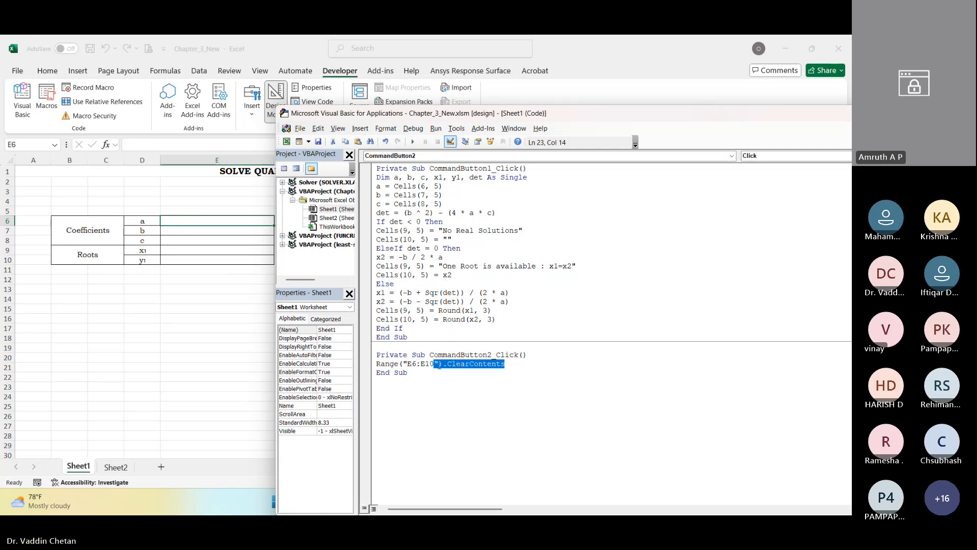
pyautogui.click(436, 376)
pyautogui.moveTo(377, 363); pyautogui.dragTo(403, 364)
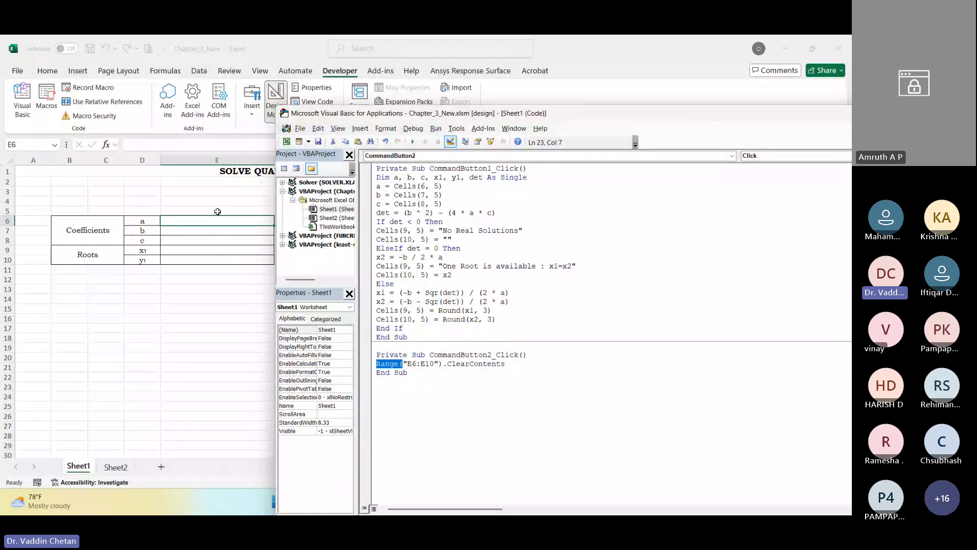
pyautogui.click(422, 365)
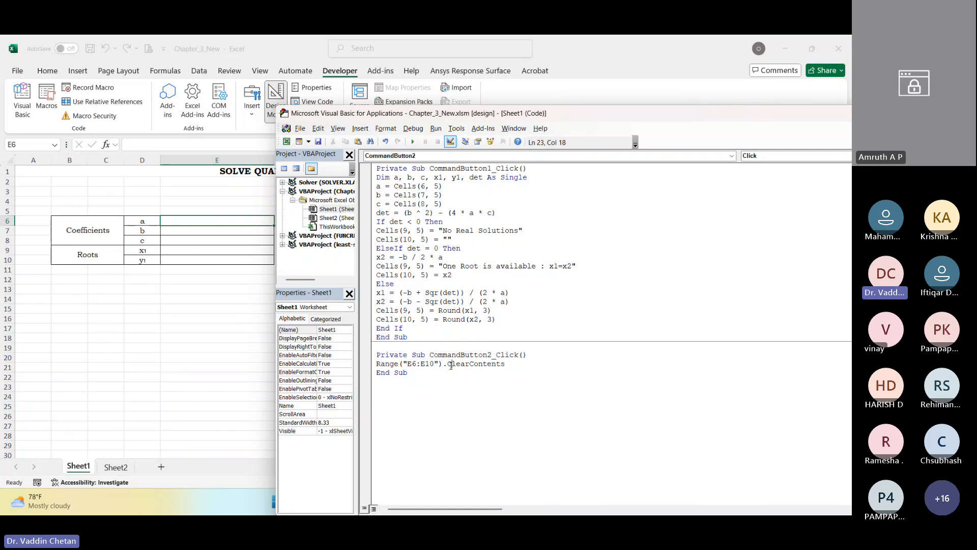
pyautogui.doubleClick(494, 363)
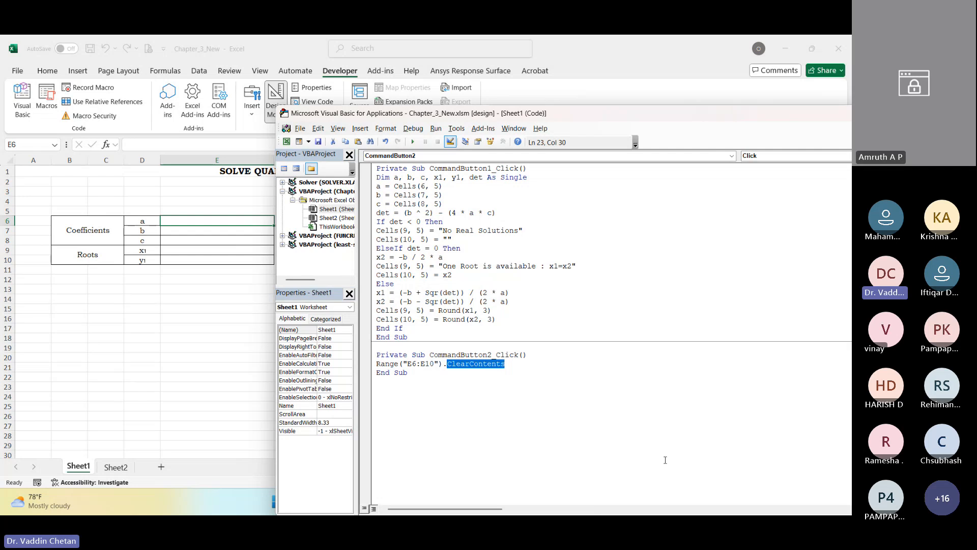
# Step: Close the VBA editor, select the Solve and Reset buttons in turn on Sheet1, and turn off Design Mode
pyautogui.moveTo(700, 122); pyautogui.dragTo(412, 129)
pyautogui.click(818, 119)
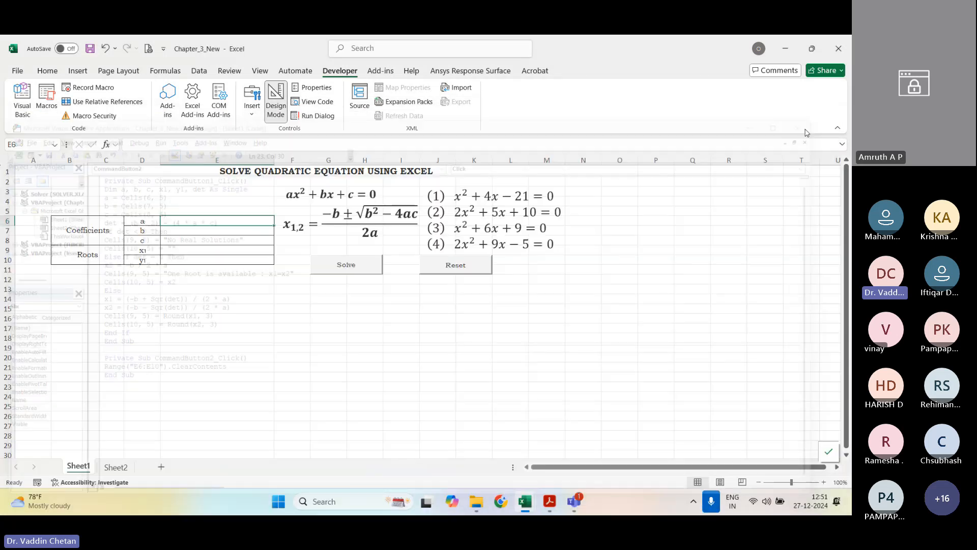
pyautogui.click(354, 262)
pyautogui.click(456, 262)
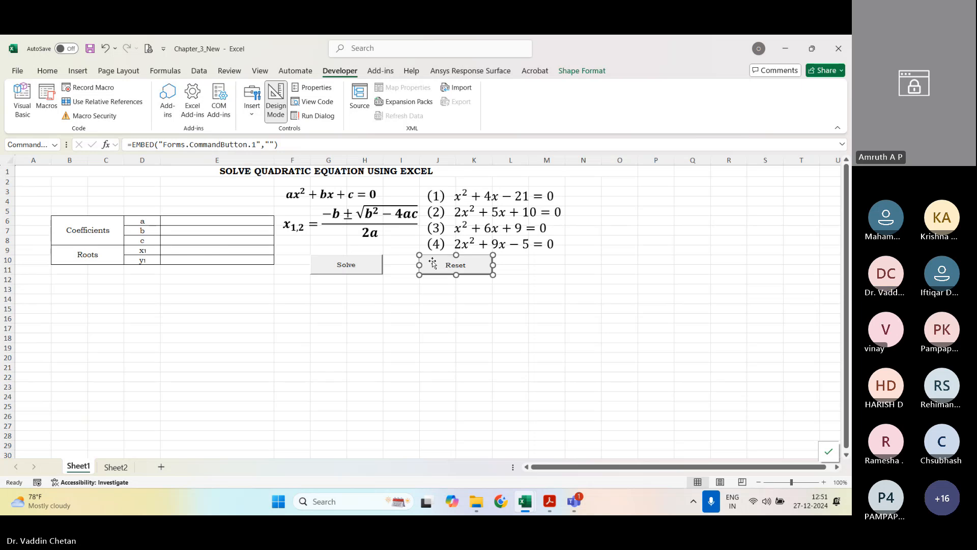
pyautogui.click(373, 261)
pyautogui.click(457, 263)
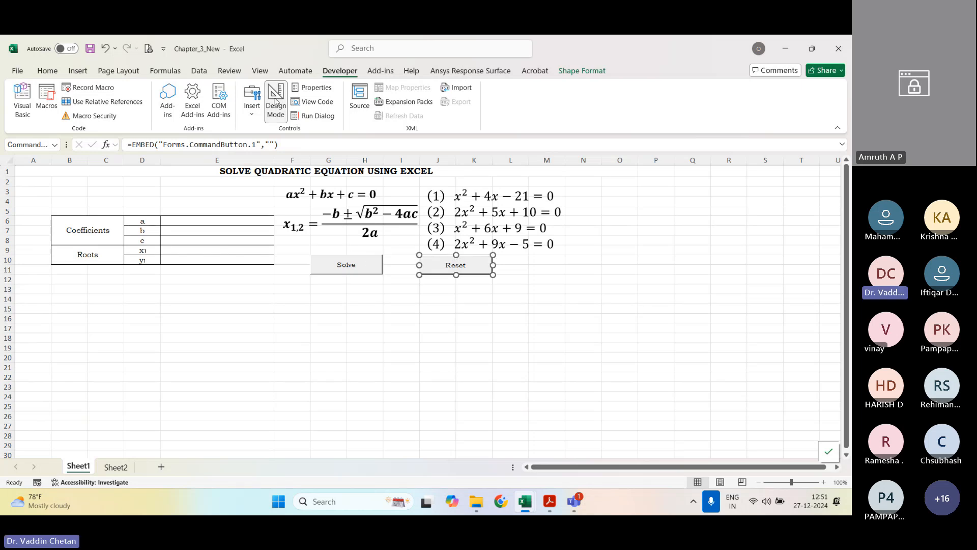
pyautogui.click(275, 101)
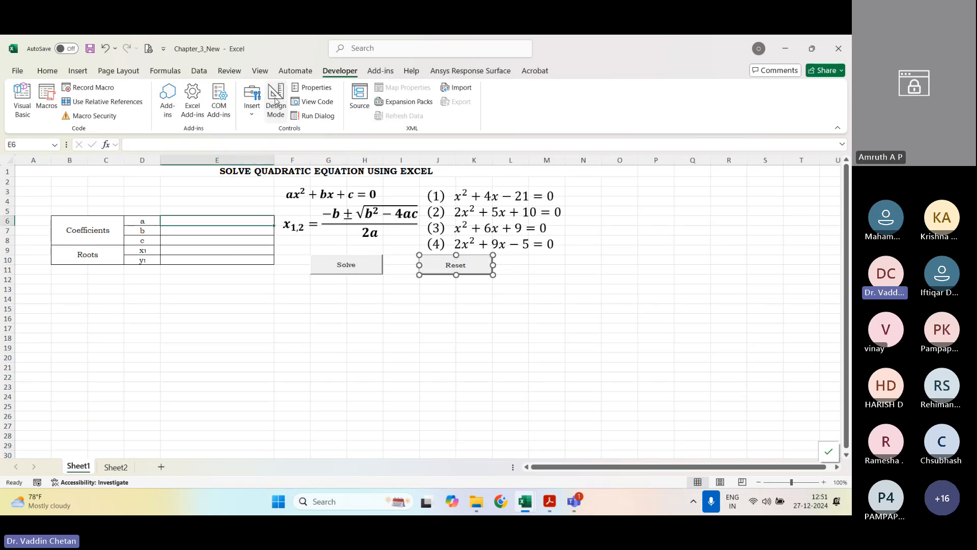
# Step: Enter the coefficients of equation (1), a = 1, b = 4 and c = -21, in E6:E8 and run Solve
pyautogui.click(295, 358)
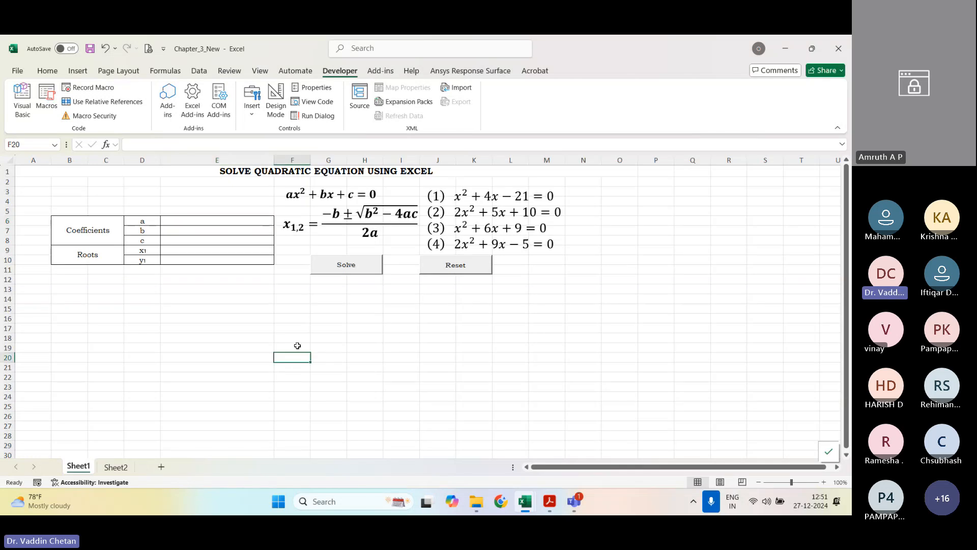
pyautogui.click(451, 194)
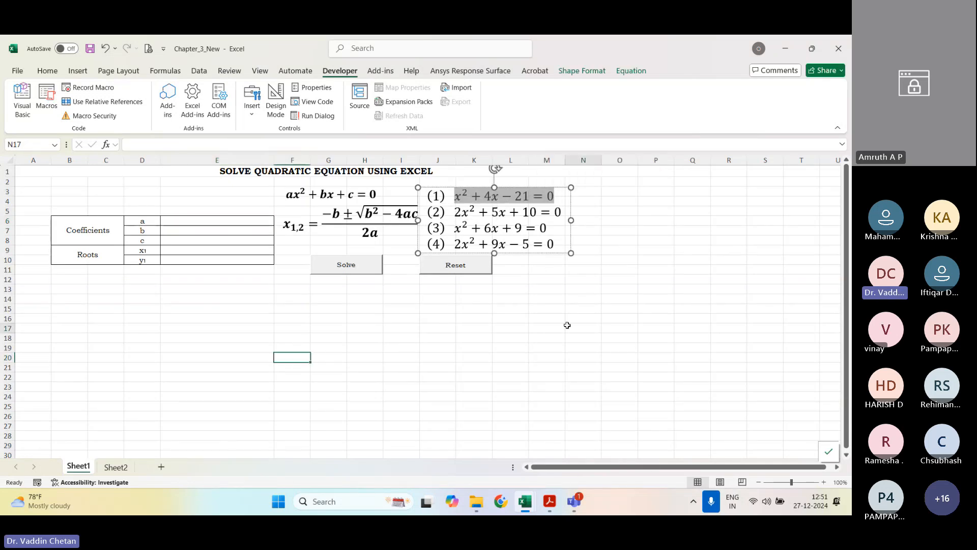
pyautogui.click(545, 325)
pyautogui.click(226, 221)
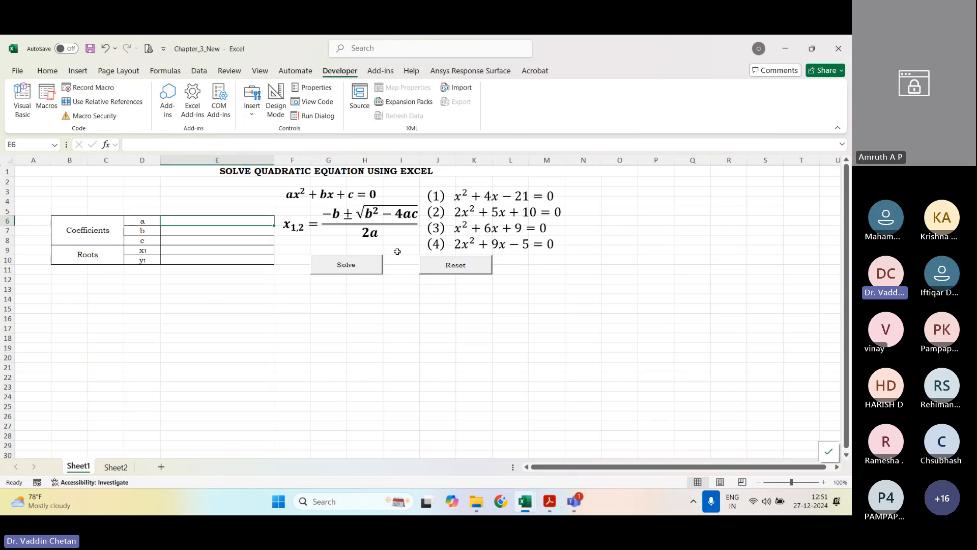
pyautogui.write('1')
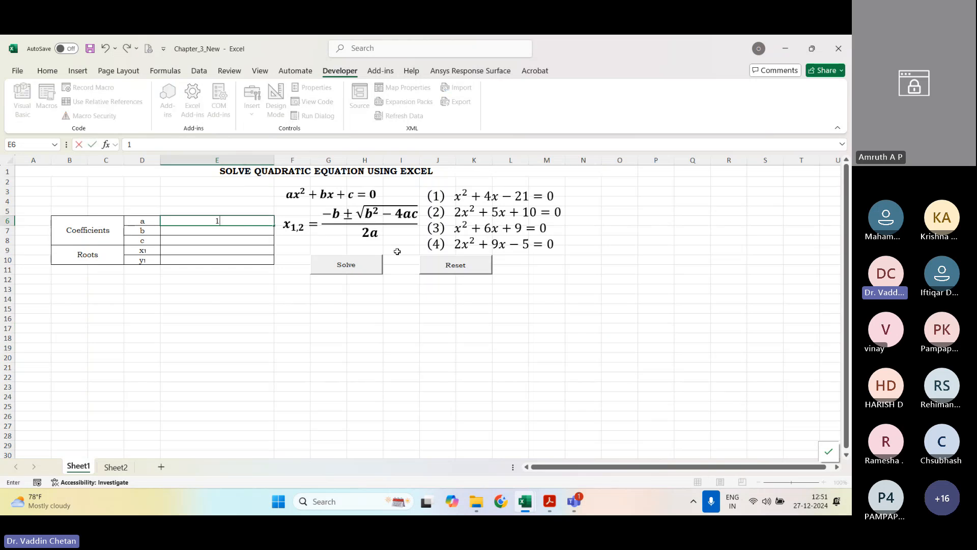
pyautogui.press('Return')
pyautogui.write('4')
pyautogui.press('Return')
pyautogui.write('-')
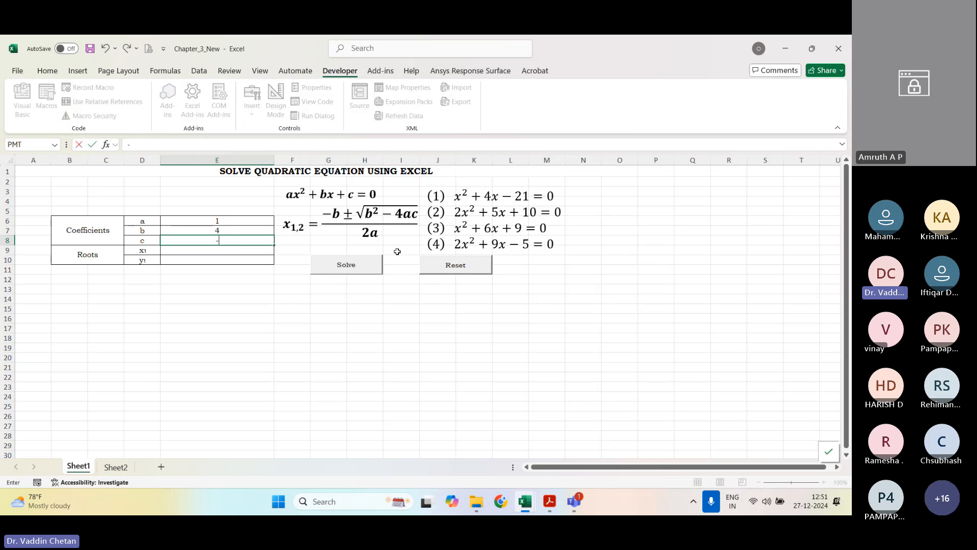
pyautogui.write('21')
pyautogui.press('Return')
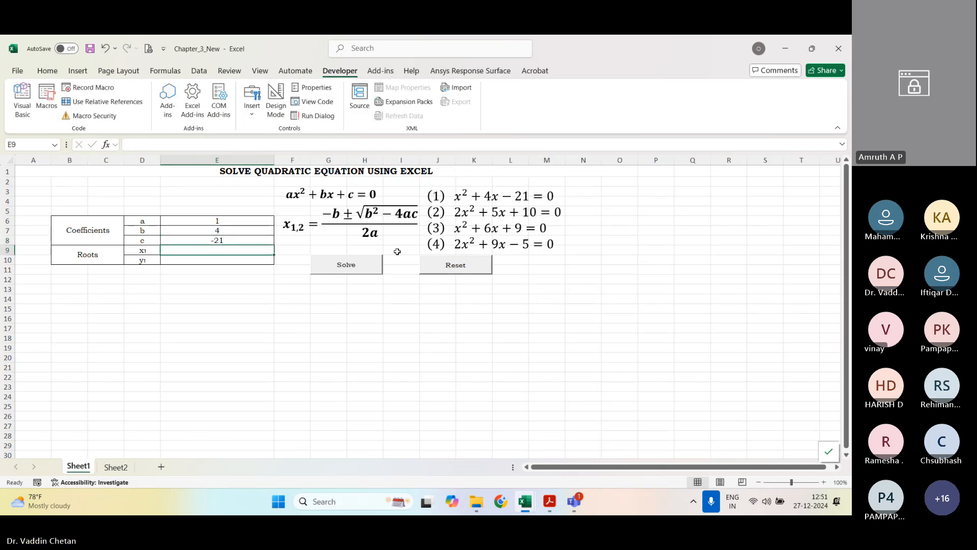
pyautogui.click(368, 263)
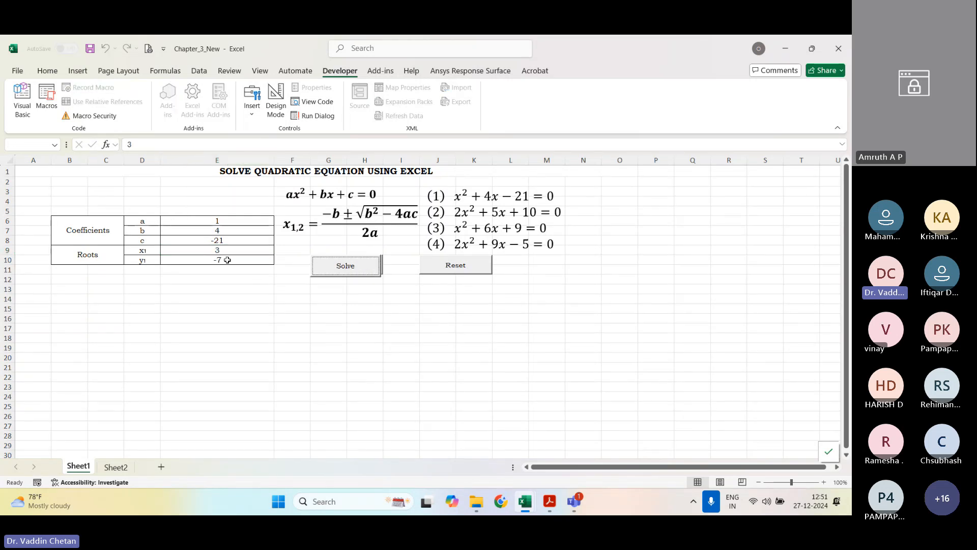
# Step: Compare the computed roots in E9:E10 with equation (1), highlighting the equation and its individual terms
pyautogui.moveTo(224, 250); pyautogui.dragTo(225, 259)
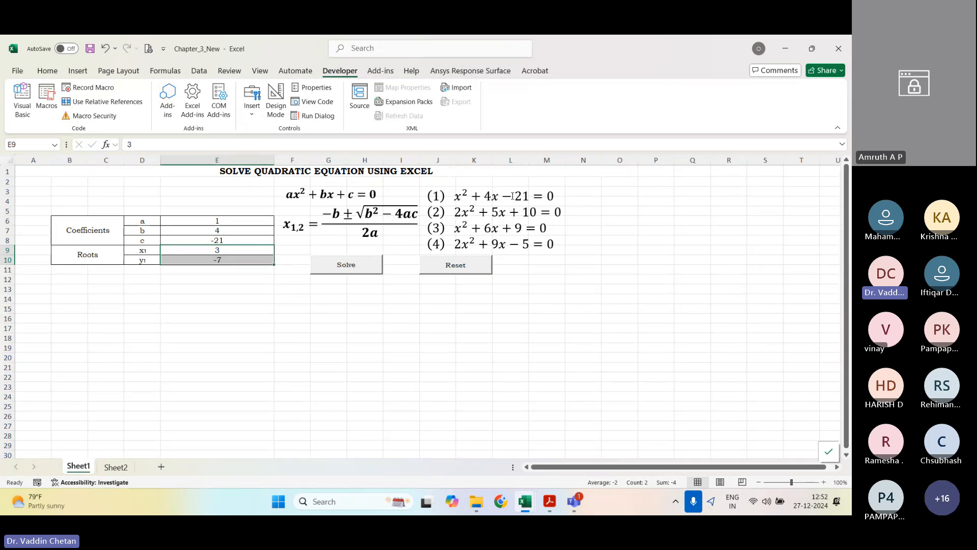
pyautogui.moveTo(550, 195); pyautogui.dragTo(455, 197)
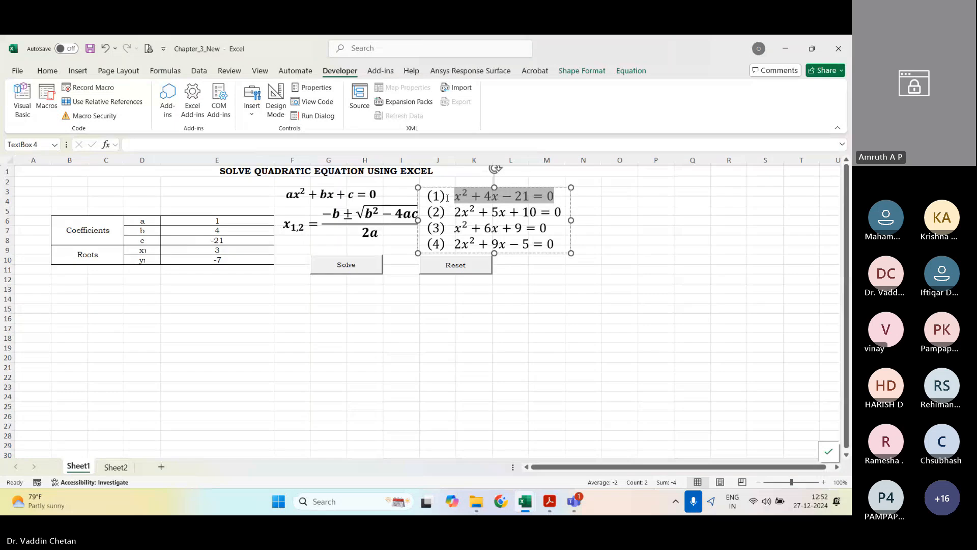
pyautogui.click(450, 198)
pyautogui.click(233, 258)
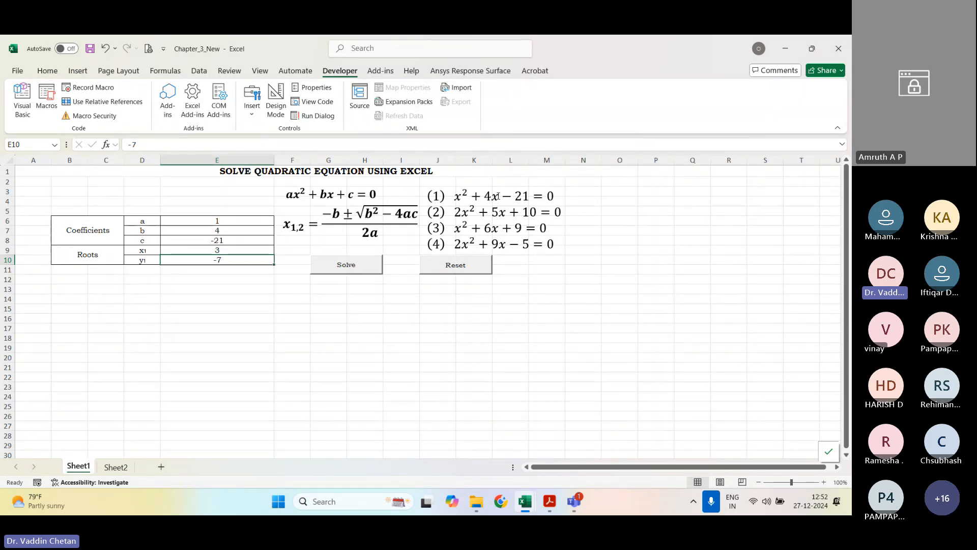
pyautogui.doubleClick(449, 200)
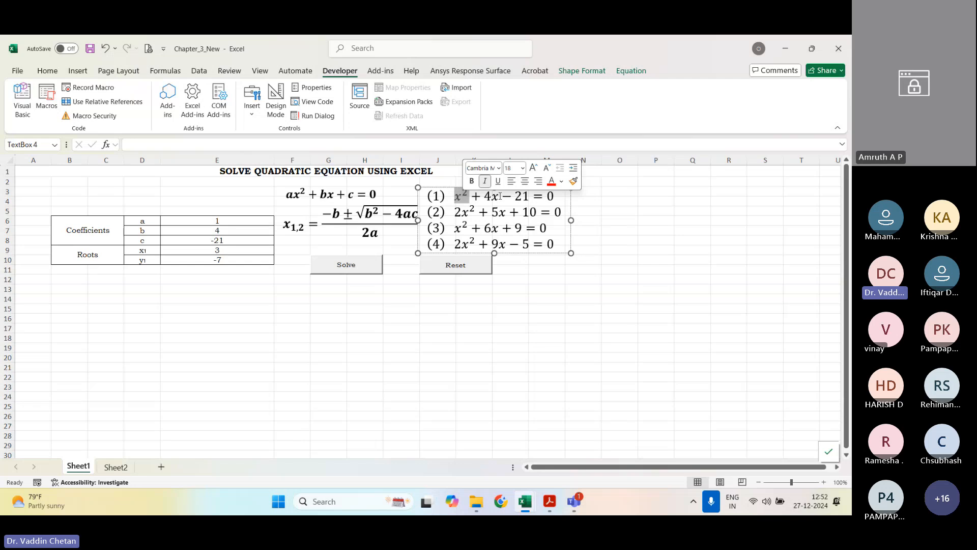
pyautogui.moveTo(515, 197); pyautogui.dragTo(555, 198)
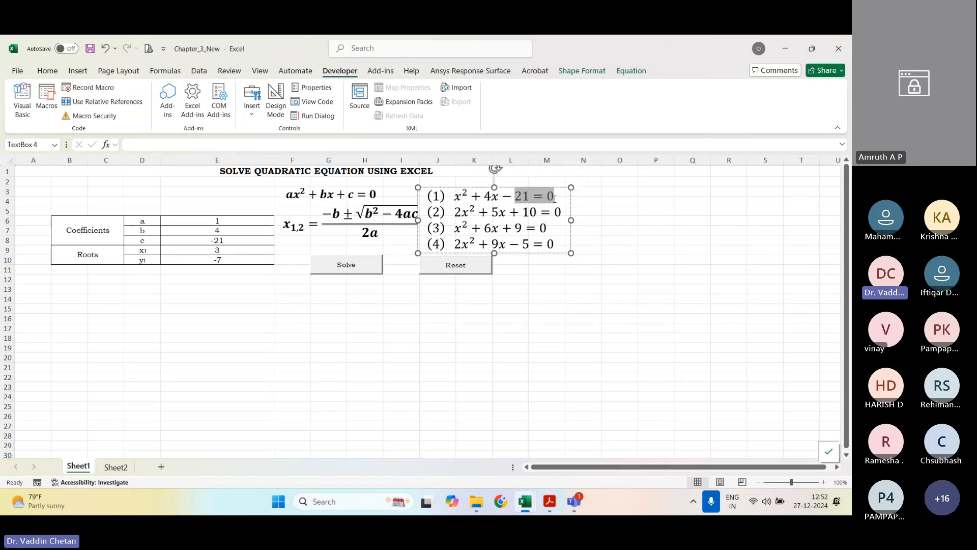
pyautogui.click(464, 298)
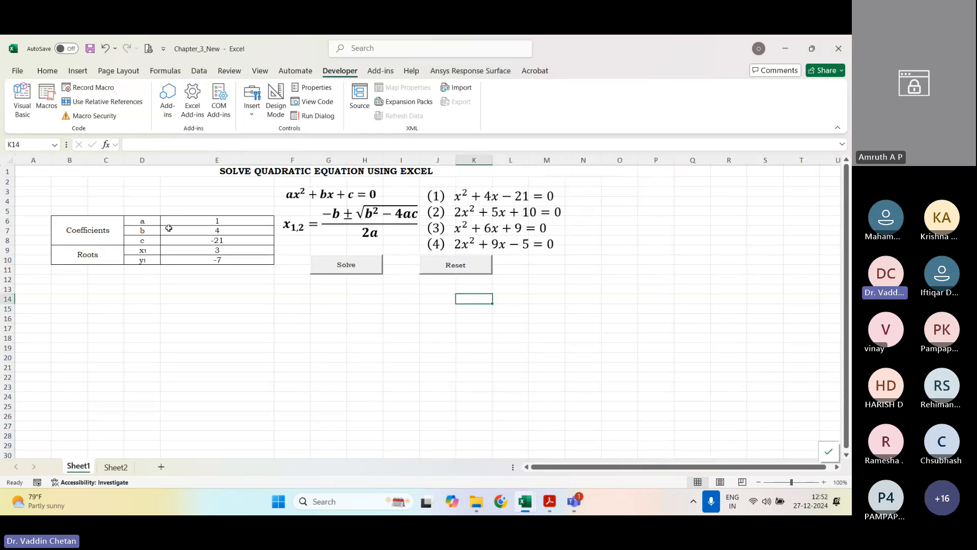
# Step: Clear E6:E10 manually, re-enter 1, 4 and -21 as the coefficients, and solve equation (1) again
pyautogui.moveTo(236, 221); pyautogui.dragTo(235, 259)
pyautogui.press('Delete')
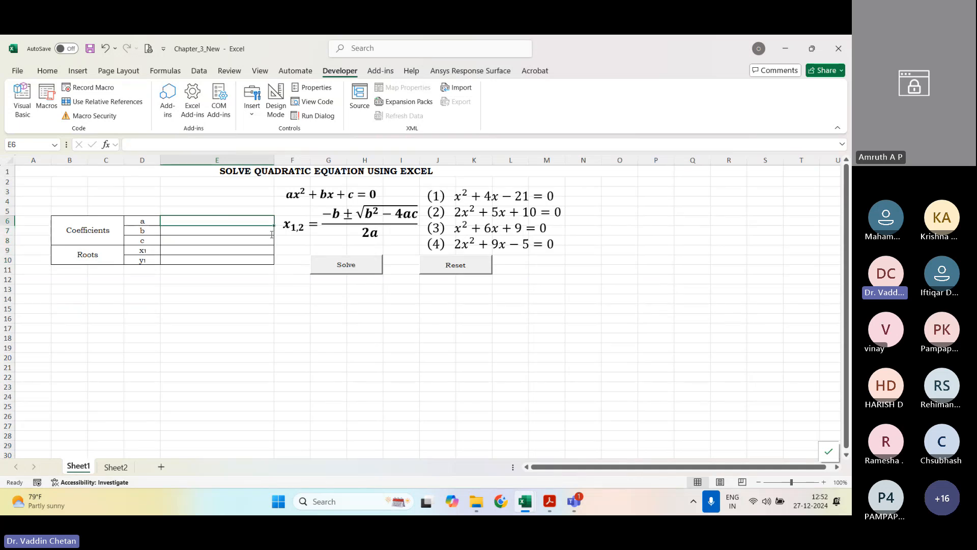
pyautogui.write('1')
pyautogui.press('Return')
pyautogui.write('4')
pyautogui.press('Return')
pyautogui.write('-21')
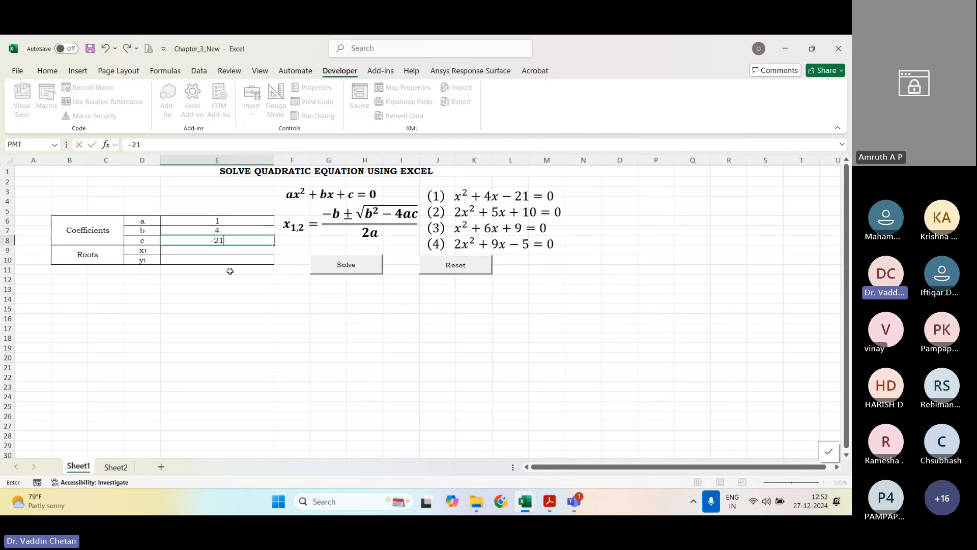
pyautogui.press('Return')
pyautogui.click(347, 266)
pyautogui.click(400, 308)
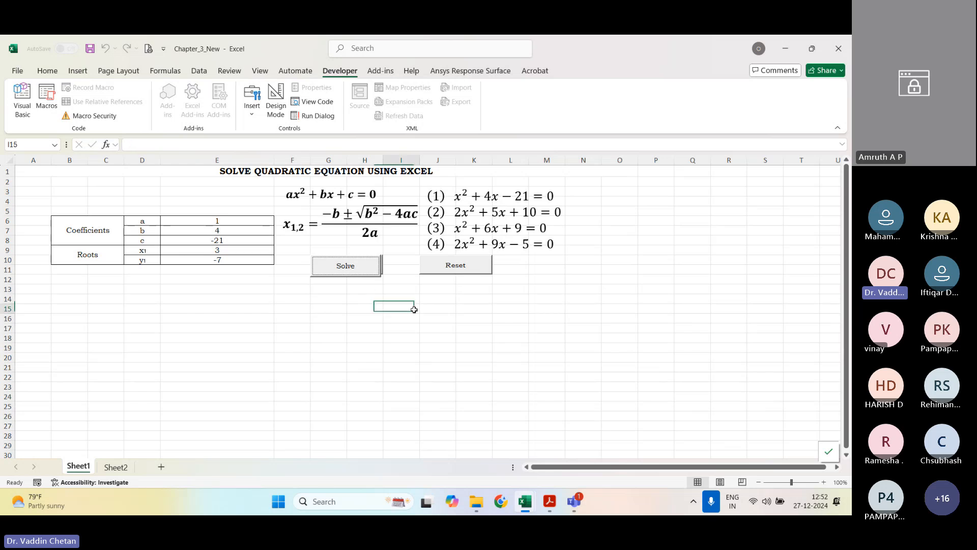
# Step: Reset the table, enter a = 2, b = 5 and c = 10 for equation (2), and run Solve
pyautogui.click(461, 270)
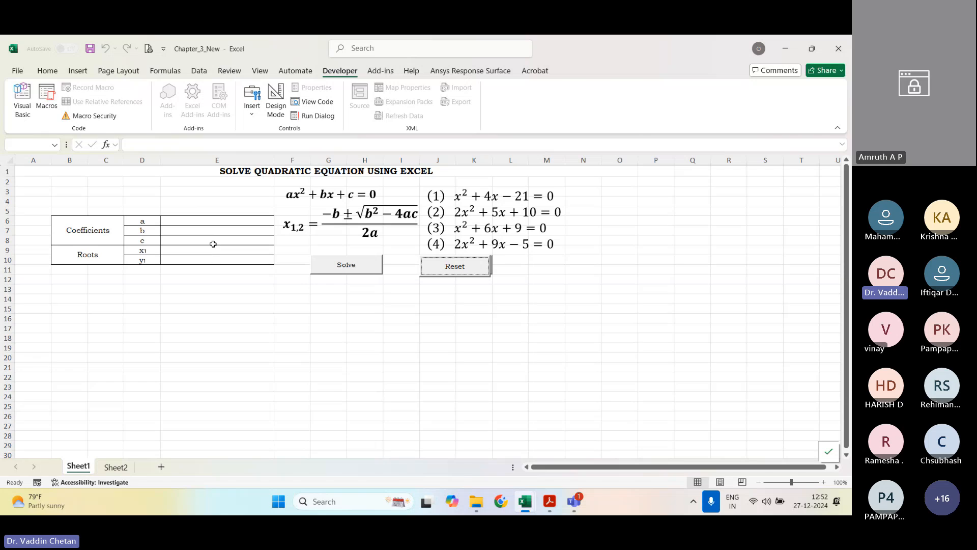
pyautogui.click(214, 220)
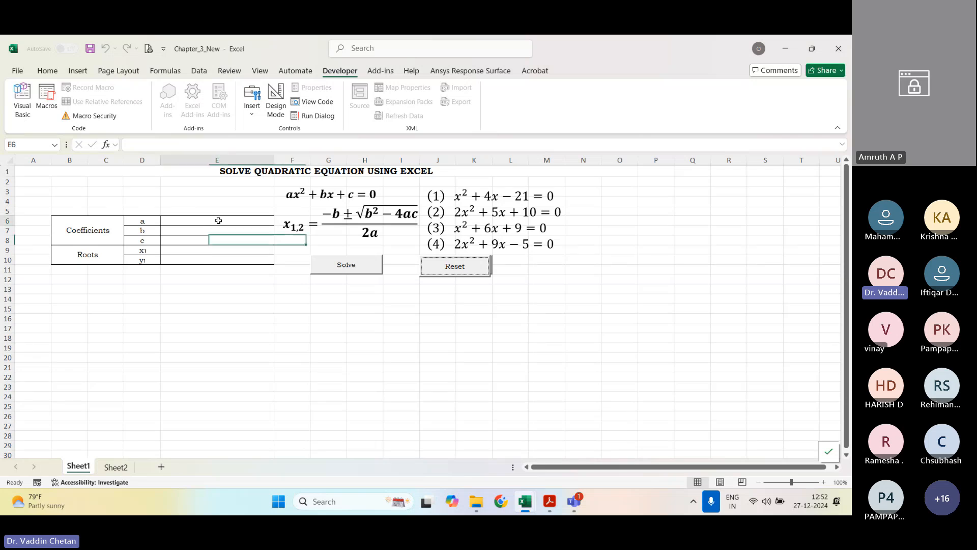
pyautogui.write('2')
pyautogui.press('Return')
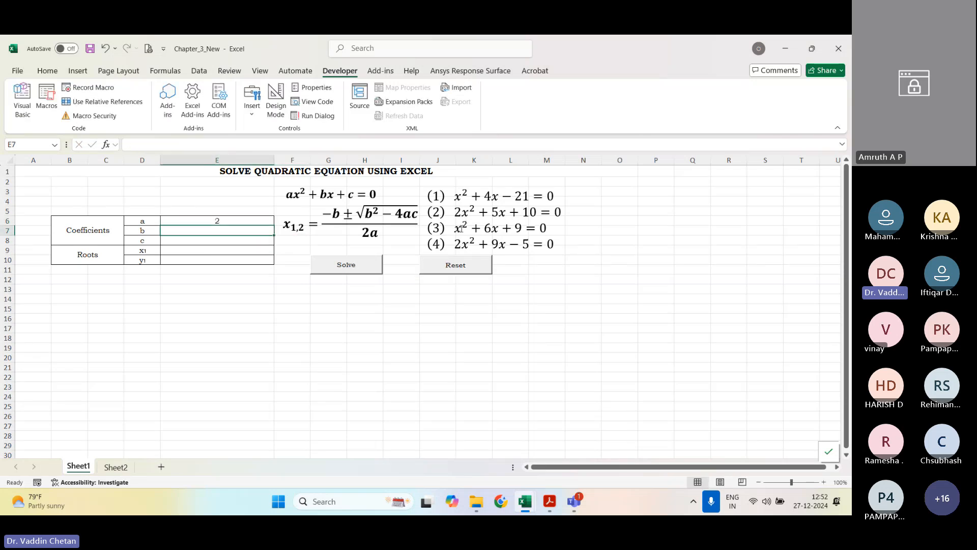
pyautogui.write('5')
pyautogui.press('Return')
pyautogui.write('10')
pyautogui.press('Return')
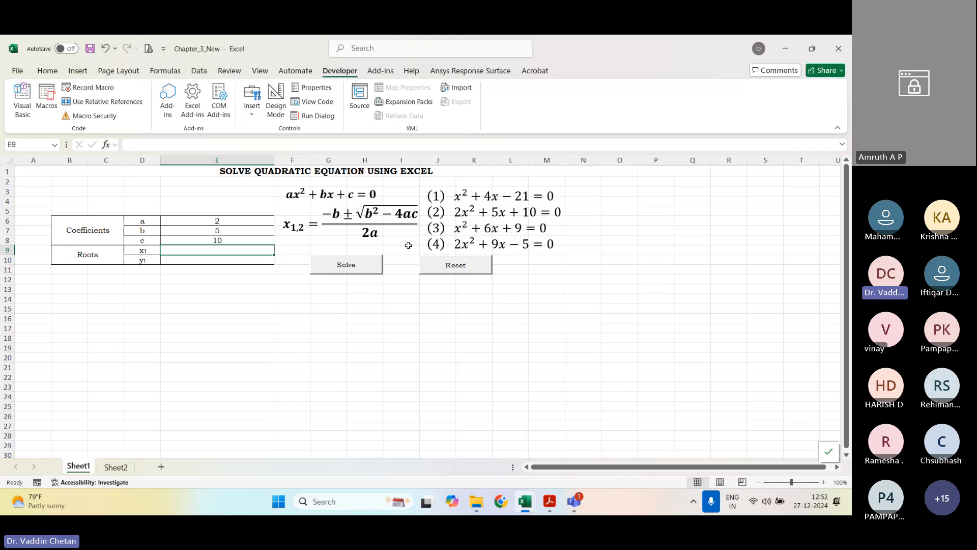
pyautogui.click(341, 275)
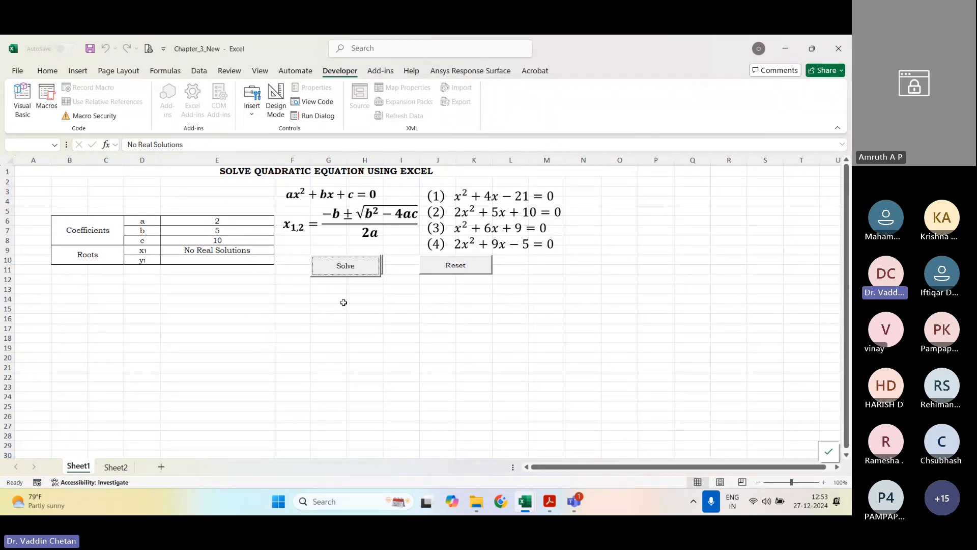
# Step: Highlight equation (2) in the equations text box to review it against the solver's output
pyautogui.click(495, 212)
pyautogui.click(581, 327)
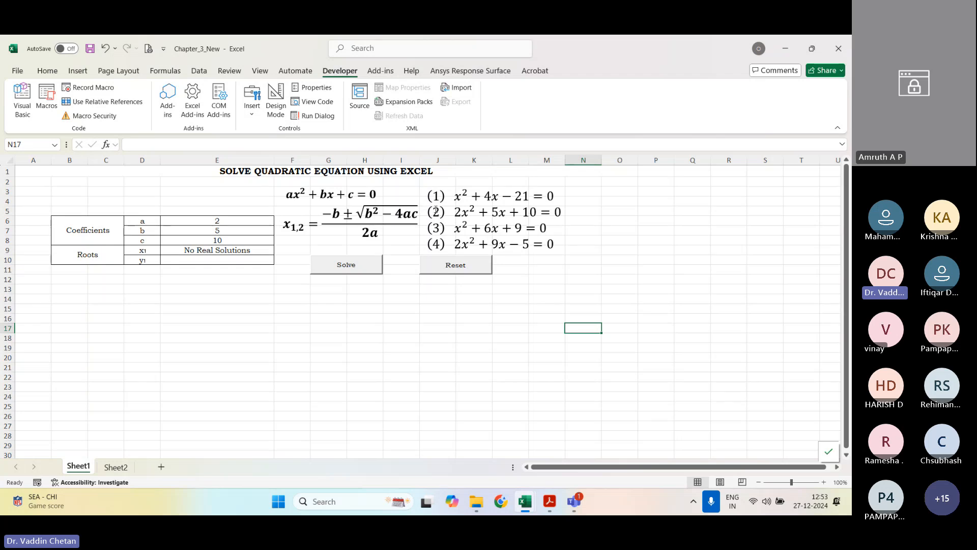
pyautogui.click(495, 209)
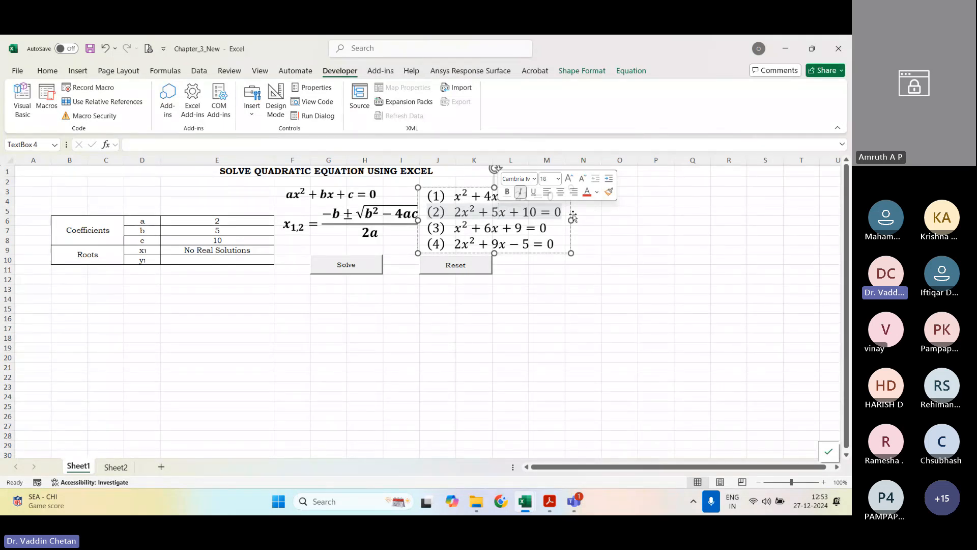
pyautogui.click(611, 249)
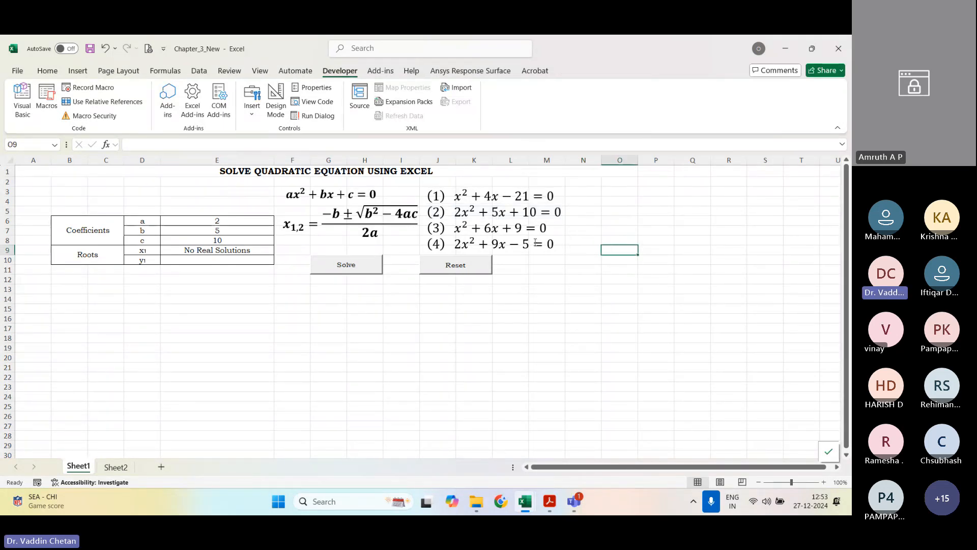
# Step: Reset the table, enter a = 1, b = 6 and c = 9 for equation (3), and run Solve
pyautogui.click(462, 269)
pyautogui.click(230, 223)
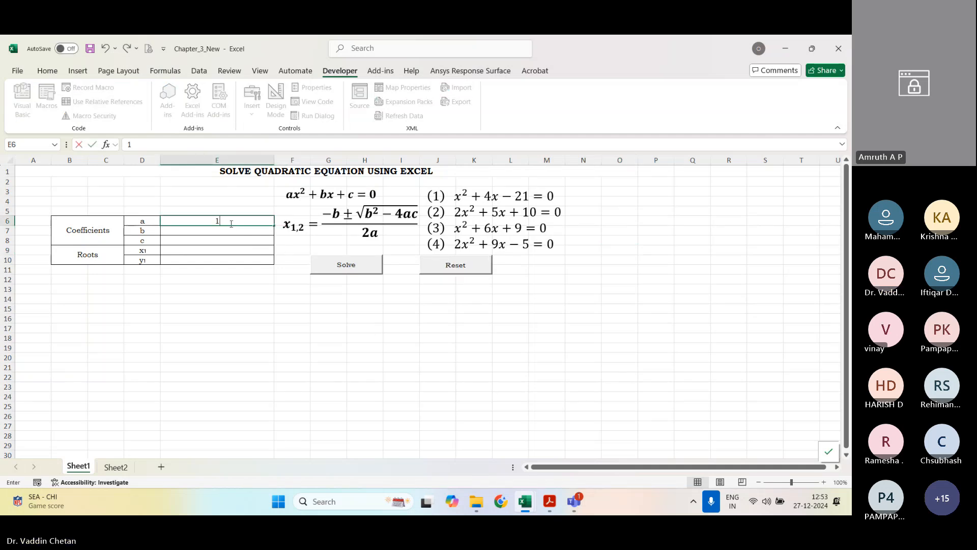
pyautogui.write('1')
pyautogui.press('Return')
pyautogui.write('6')
pyautogui.press('Return')
pyautogui.write('9')
pyautogui.press('Return')
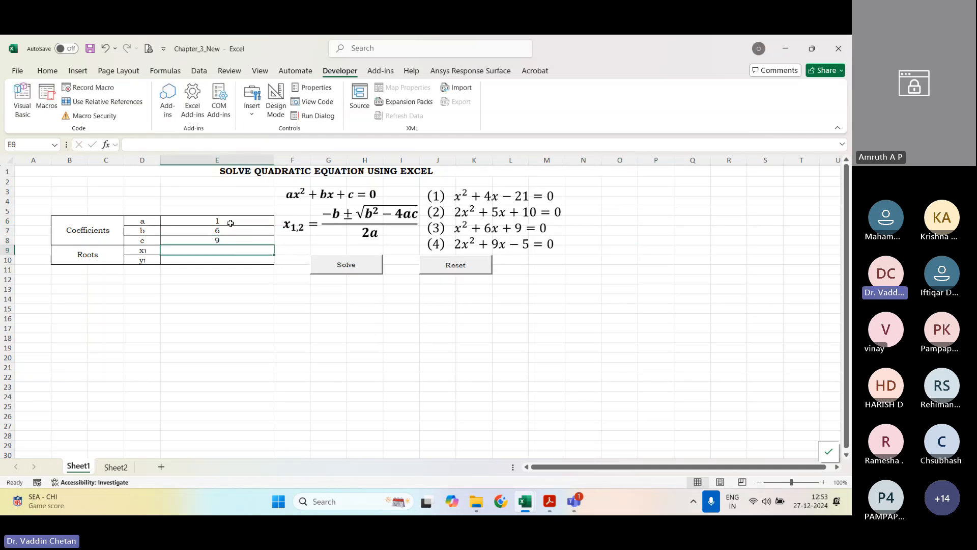
pyautogui.click(346, 272)
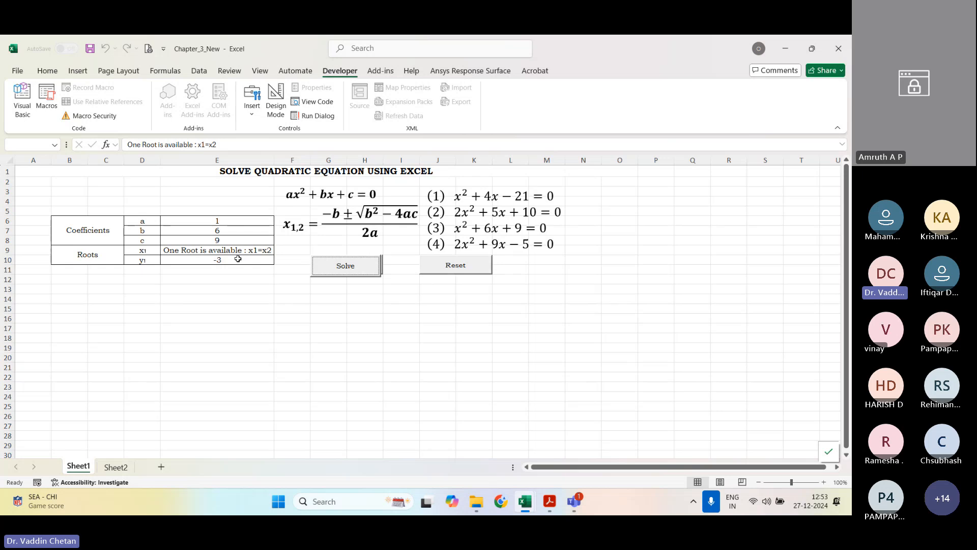
# Step: Reset the table, enter a = 2, b = 9 and c = -5 for equation (4), and run Solve
pyautogui.click(460, 267)
pyautogui.click(230, 219)
pyautogui.write('2')
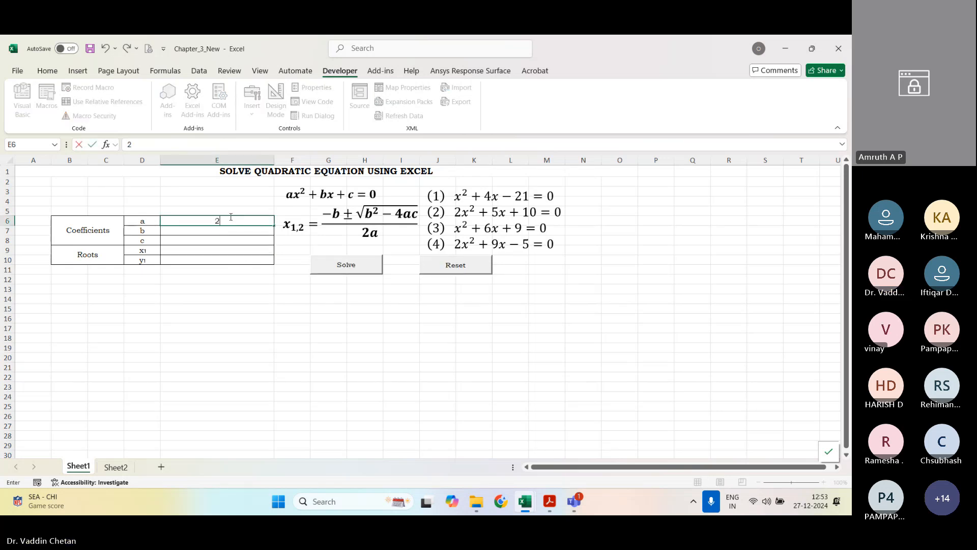
pyautogui.press('Return')
pyautogui.write('9')
pyautogui.press('Return')
pyautogui.write('-5')
pyautogui.press('Return')
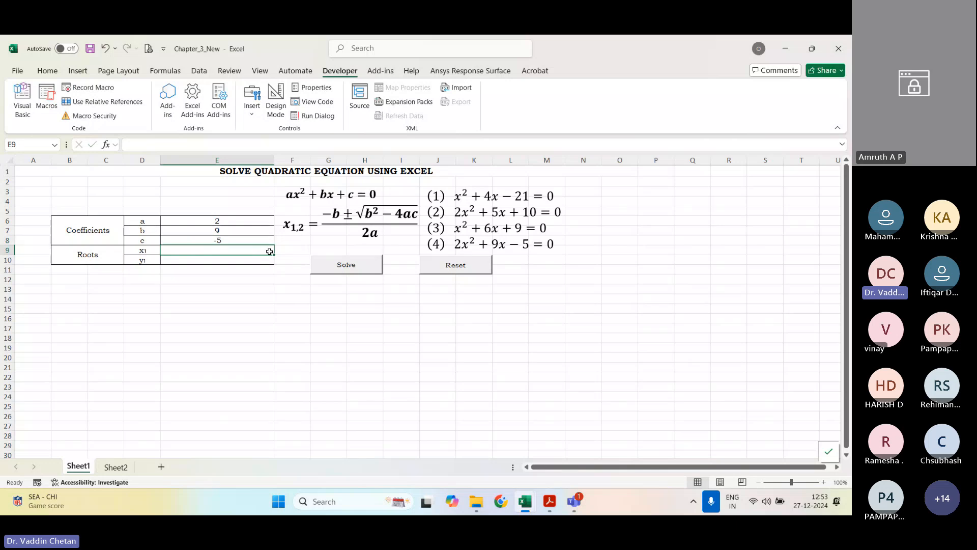
pyautogui.click(333, 267)
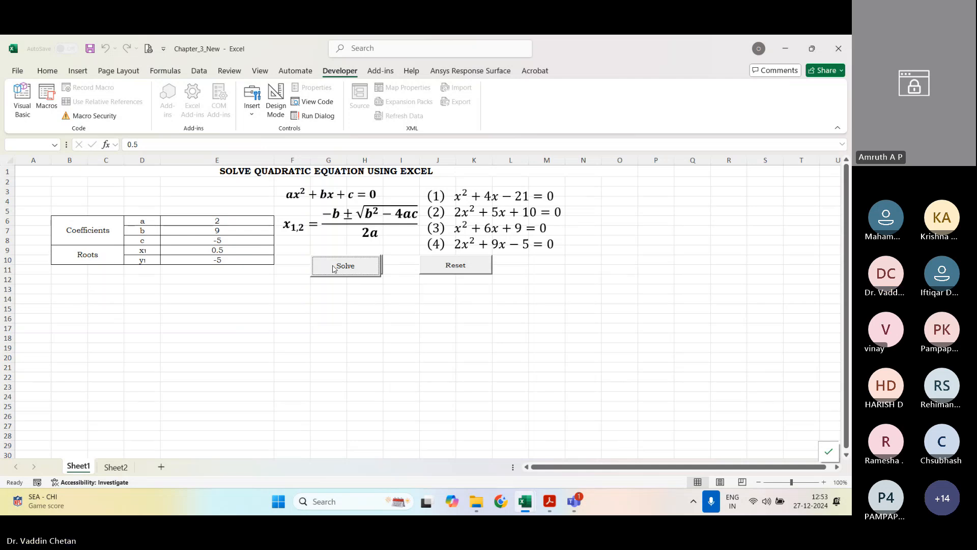
# Step: Switch to Spreadsheet_of_Engineers_Manual.pdf in Adobe Acrobat and review the quadratic solver question, its results and the Experiment 3 solution on pages 64 to 66
pyautogui.click(555, 509)
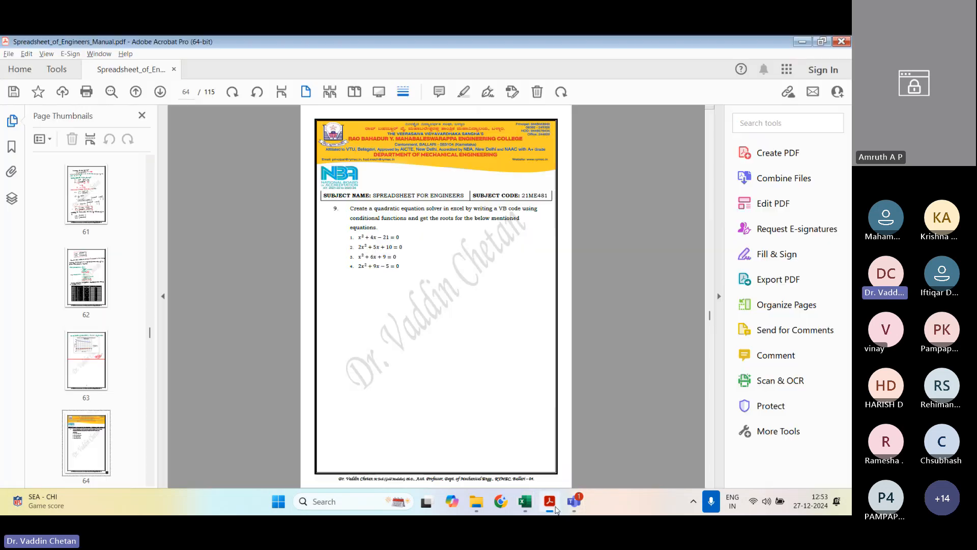
pyautogui.scroll(-1, 469, 312)
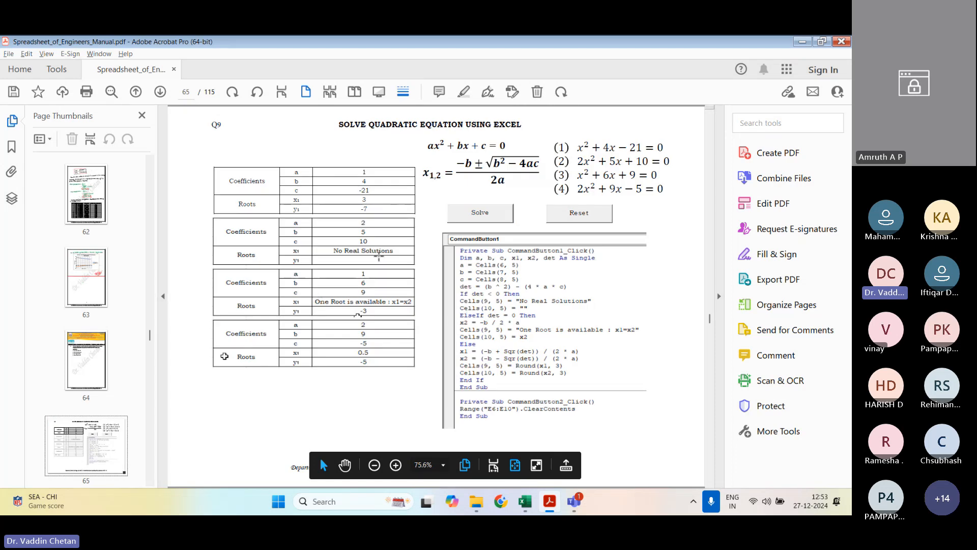
pyautogui.scroll(-1, 378, 254)
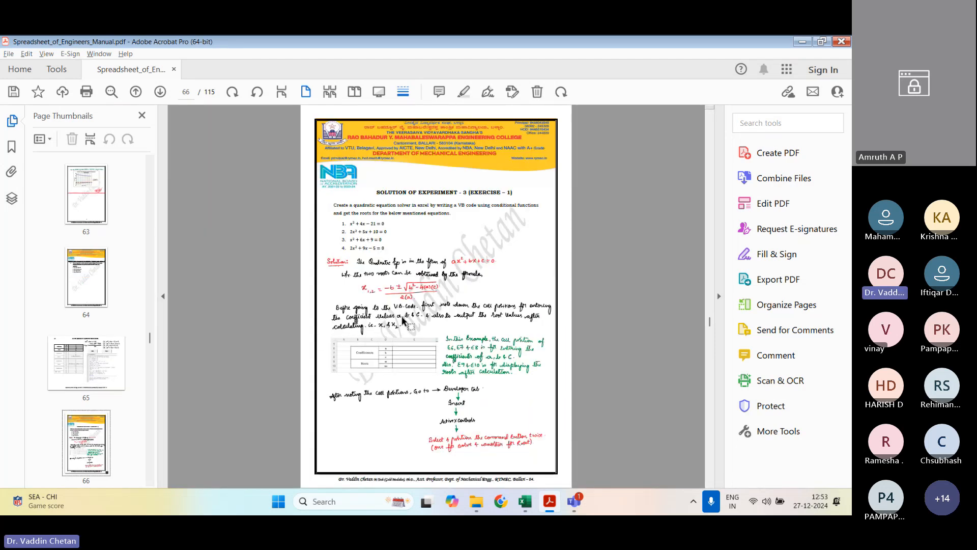
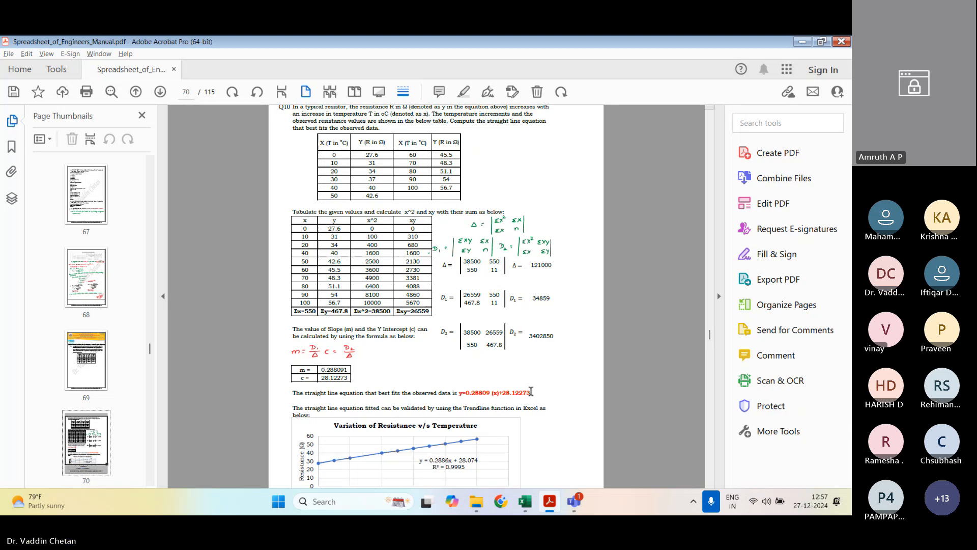
# Step: Switch to File Explorer, open the least-squares parabola_new workbook from the Expt 4 folder, and go to Sheet3
pyautogui.click(597, 420)
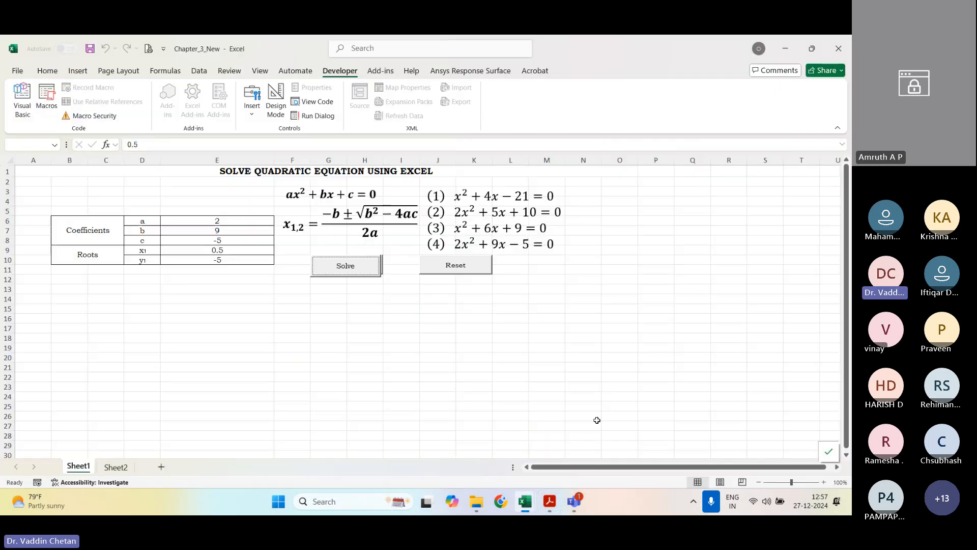
pyautogui.click(438, 287)
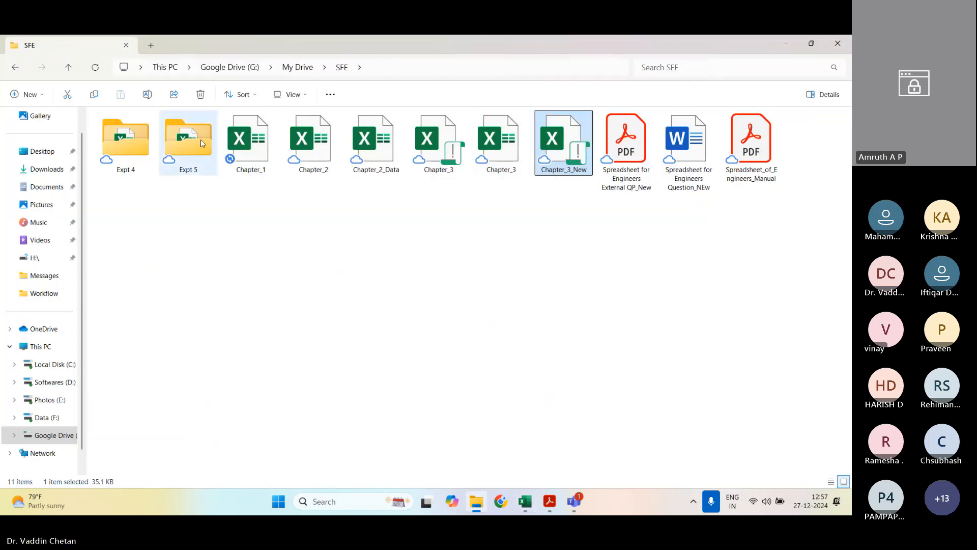
pyautogui.doubleClick(125, 139)
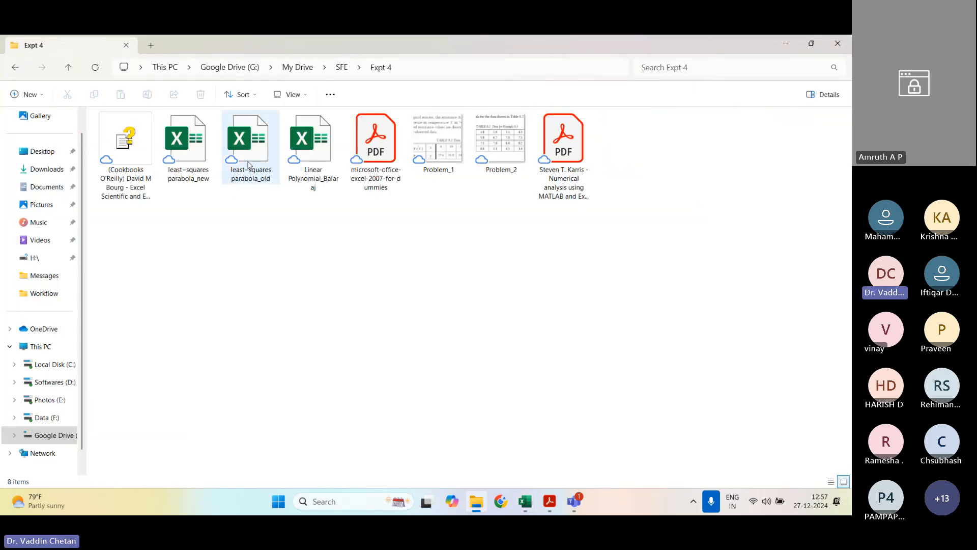
pyautogui.click(197, 157)
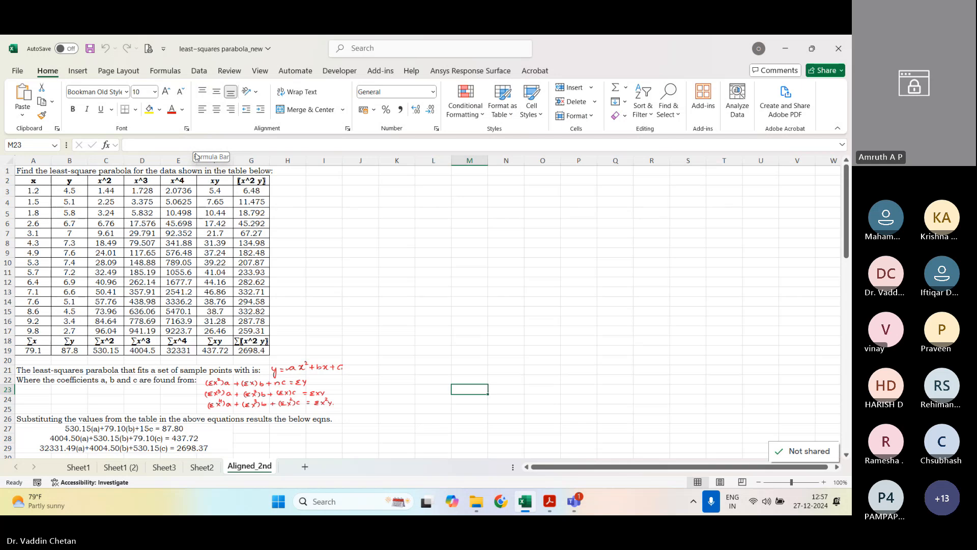
pyautogui.click(164, 467)
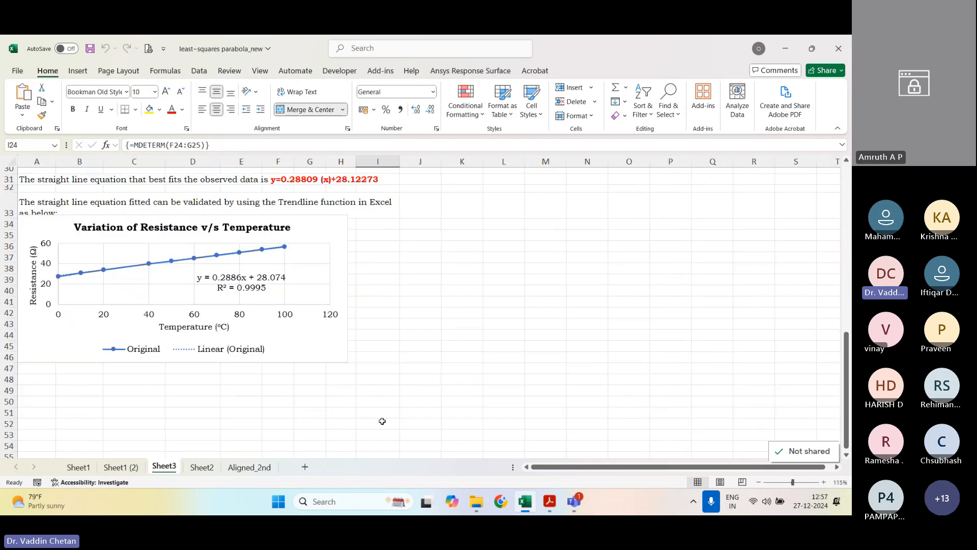
# Step: Review the straight-line fit on Sheet3, checking the x^2 and xy formulas, the sums in row 22 and the Δ matrix
pyautogui.scroll(10, 382, 420)
pyautogui.scroll(-1, 305, 194)
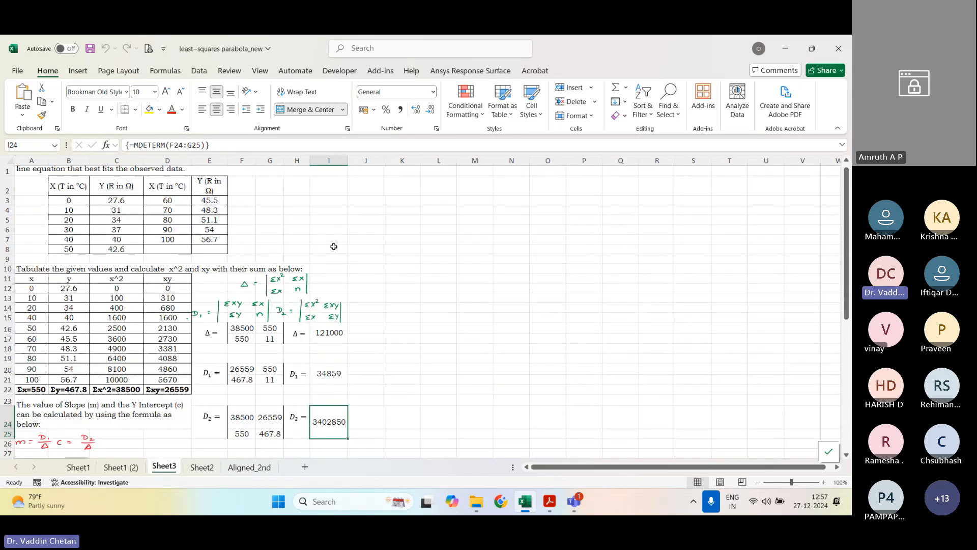
pyautogui.scroll(-1, 331, 248)
pyautogui.scroll(1, 113, 286)
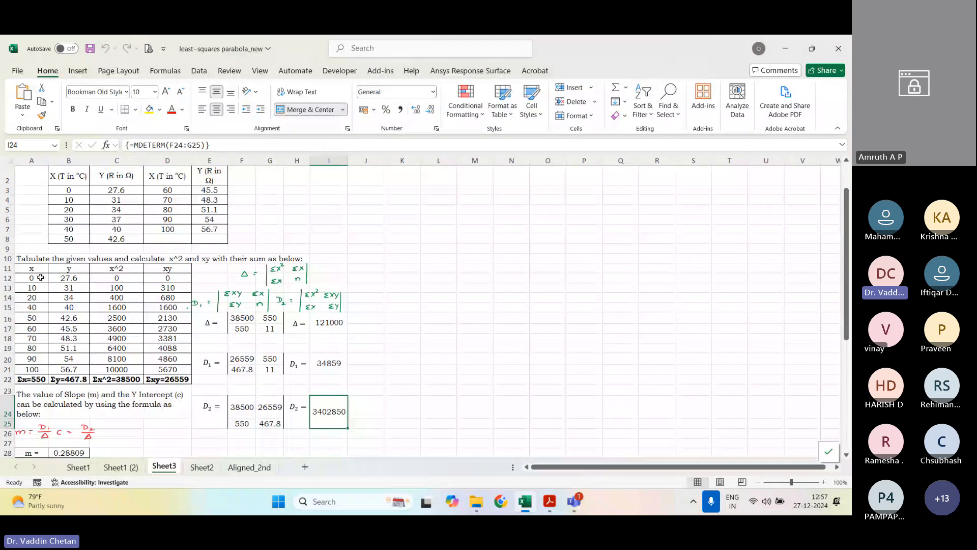
pyautogui.click(92, 280)
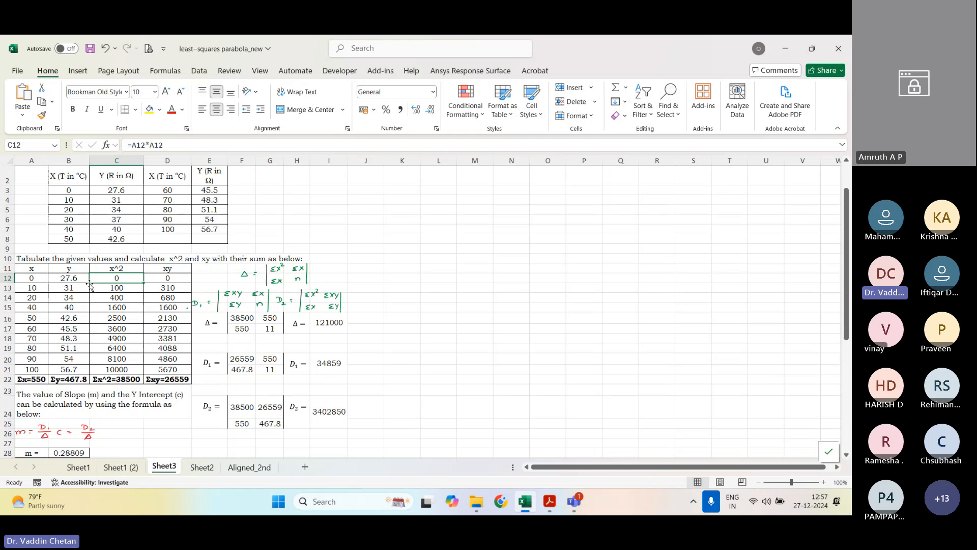
pyautogui.press('Right')
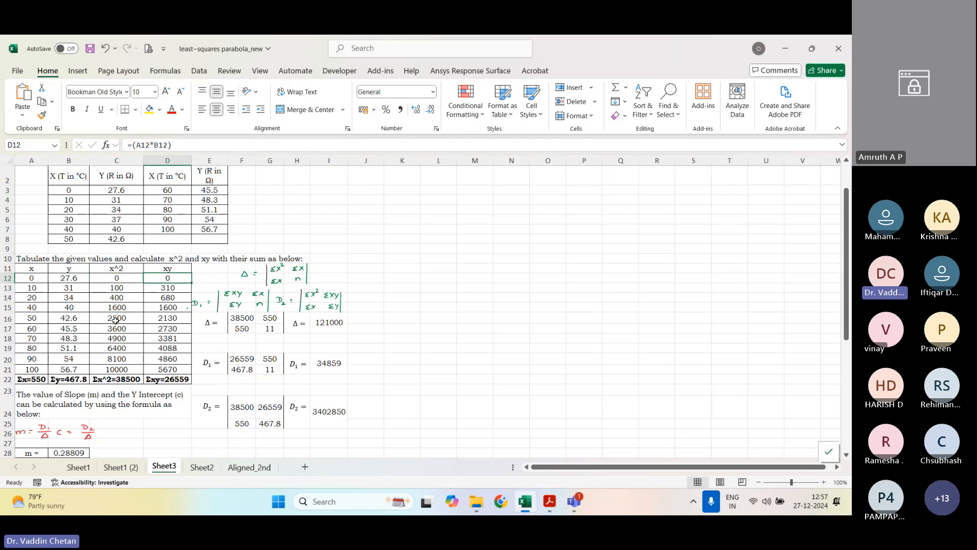
pyautogui.click(110, 377)
pyautogui.click(157, 380)
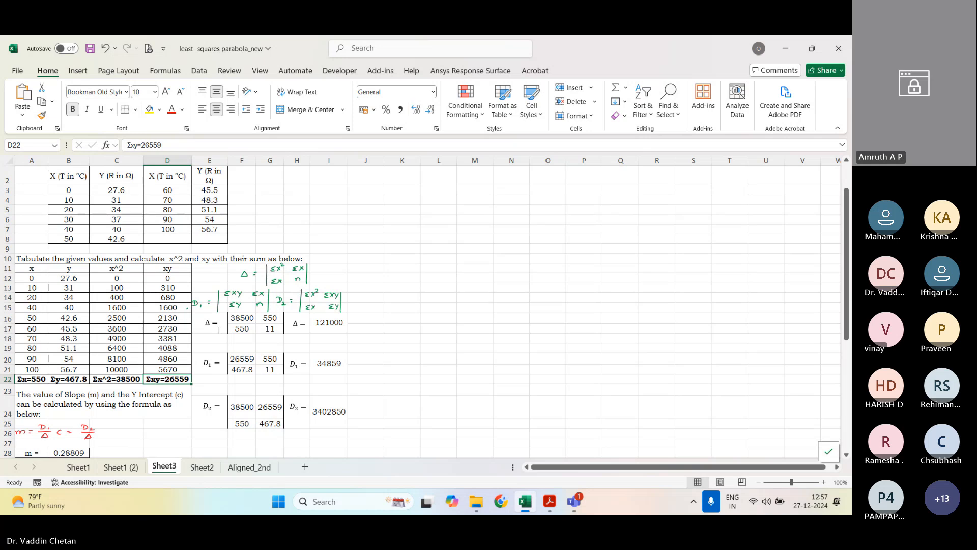
pyautogui.click(244, 320)
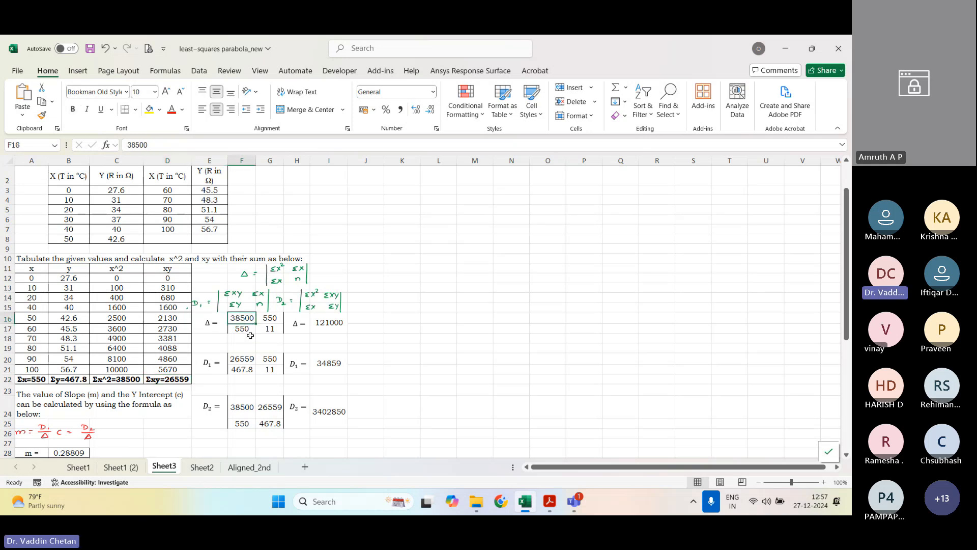
# Step: Clear the Δ, D1 and D2 determinant results in cells I16, I20 and I24
pyautogui.click(340, 326)
pyautogui.press('Delete')
pyautogui.click(328, 362)
pyautogui.press('Delete')
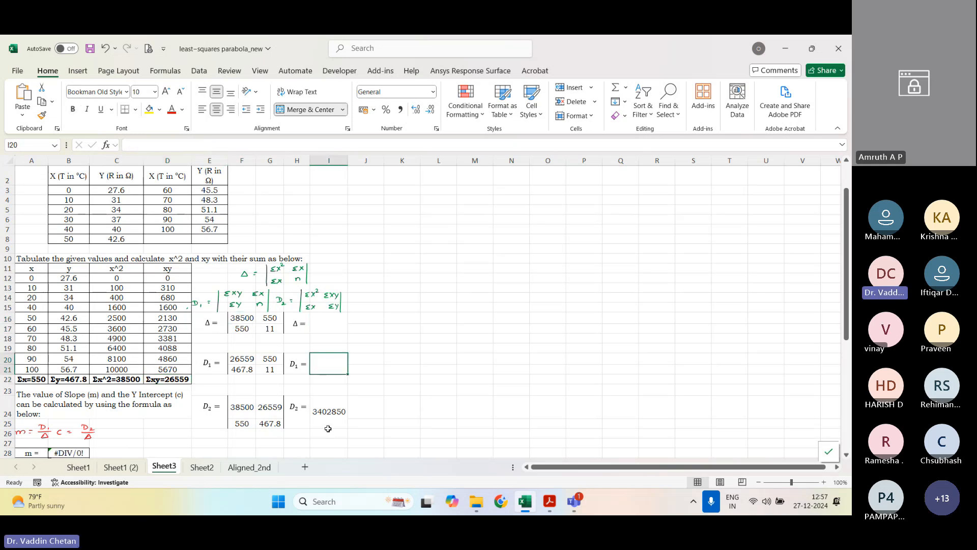
pyautogui.click(329, 433)
pyautogui.click(330, 420)
pyautogui.press('Delete')
# Step: Clear the slope m and intercept c formulas in cells B28:B29
pyautogui.scroll(-1, 262, 366)
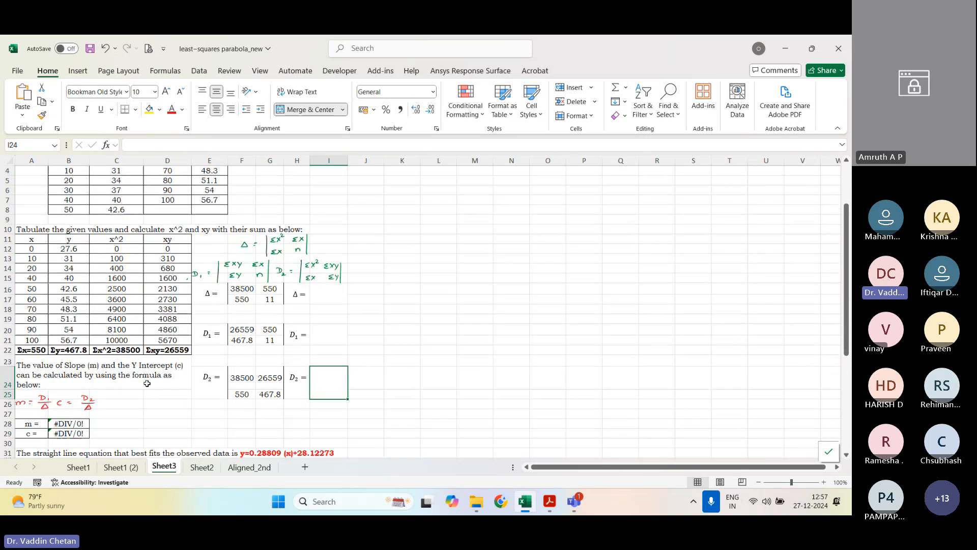
pyautogui.moveTo(69, 423); pyautogui.dragTo(68, 433)
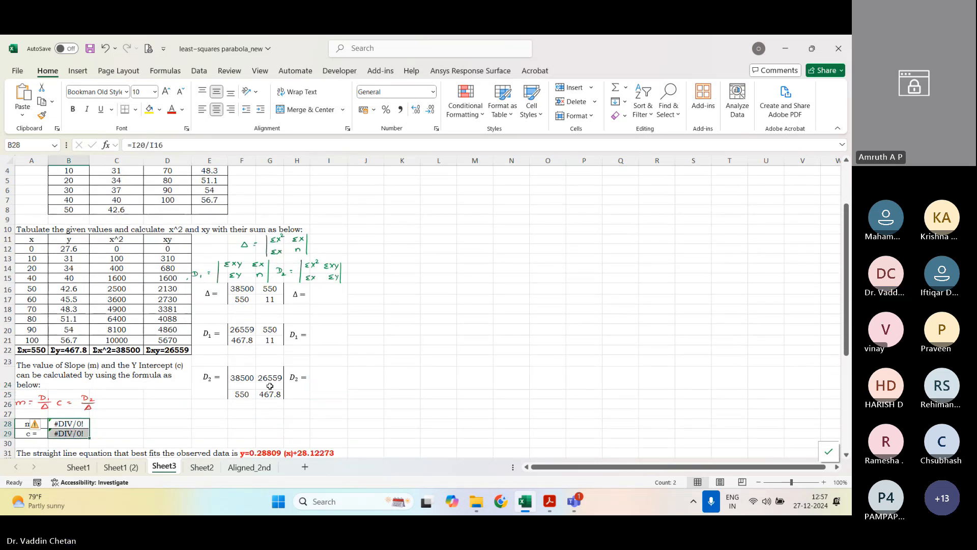
pyautogui.press('Delete')
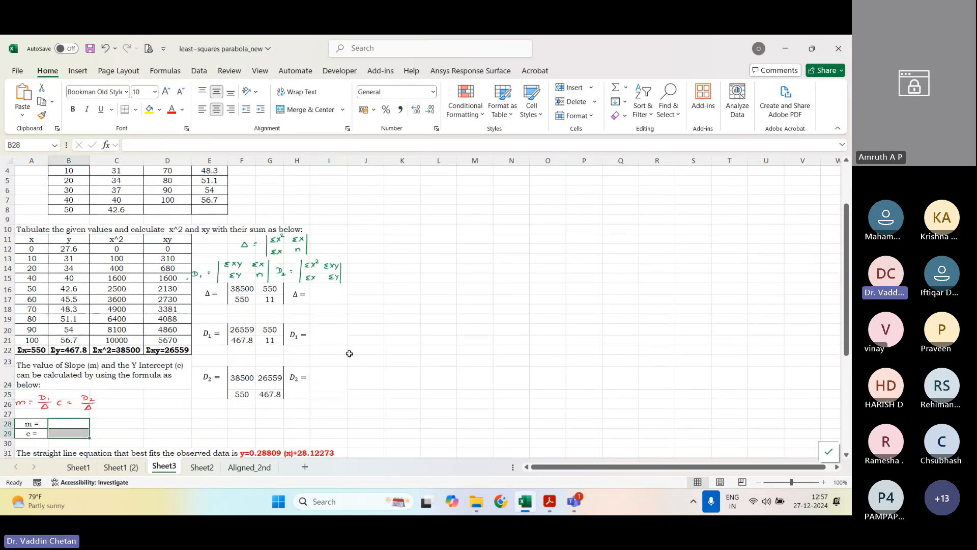
pyautogui.scroll(1, 349, 353)
pyautogui.click(361, 338)
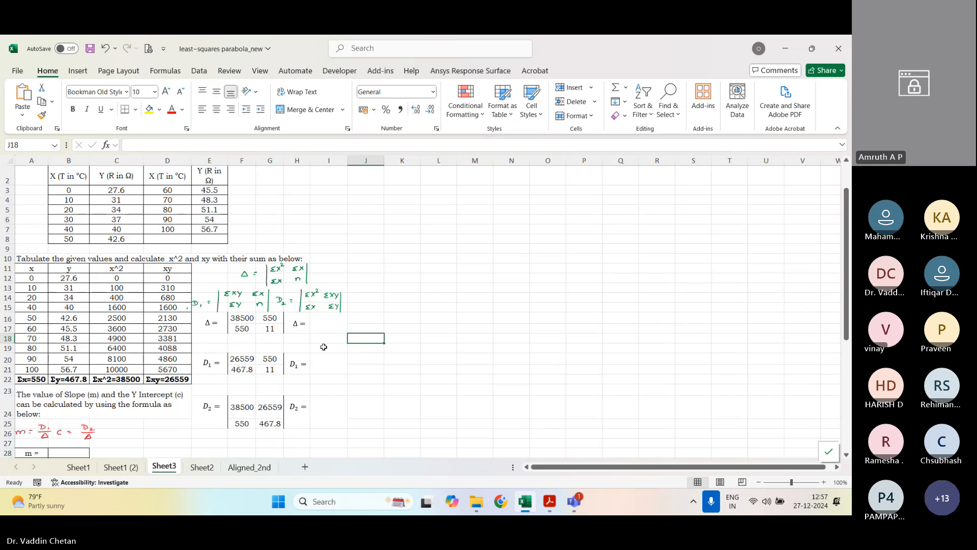
# Step: Check the matrix entries and calculate the Δ determinant in cell I16 with =MDETERM(F16:G17)
pyautogui.click(327, 338)
pyautogui.click(330, 328)
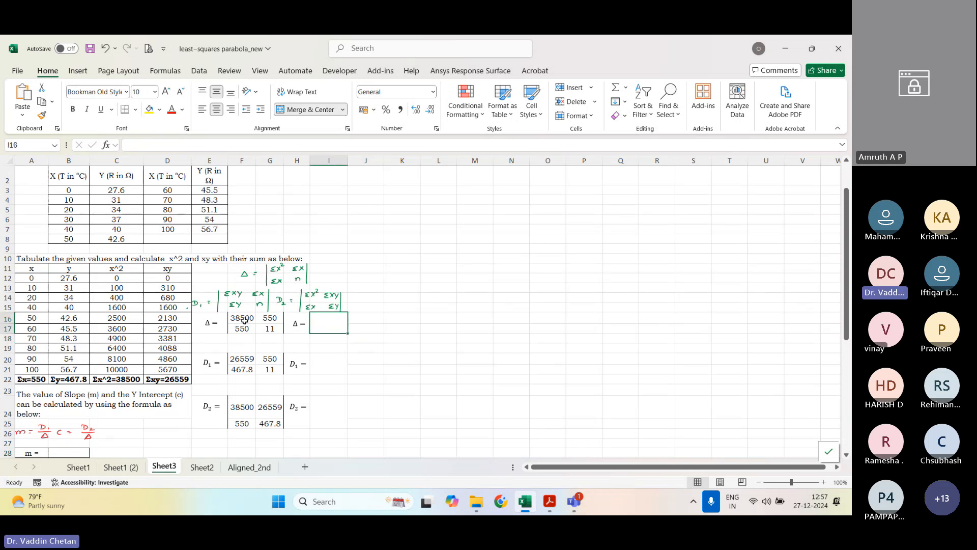
pyautogui.moveTo(244, 318); pyautogui.dragTo(270, 328)
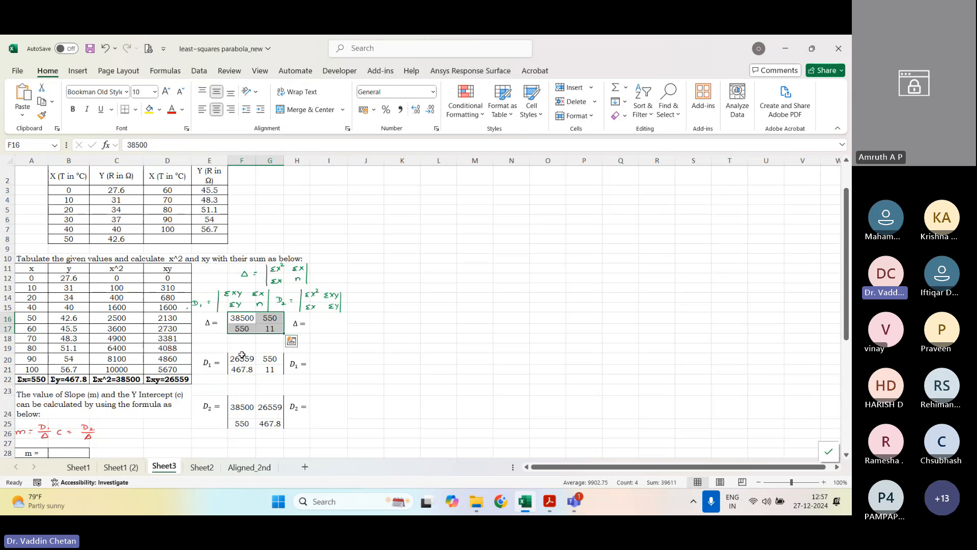
pyautogui.click(245, 321)
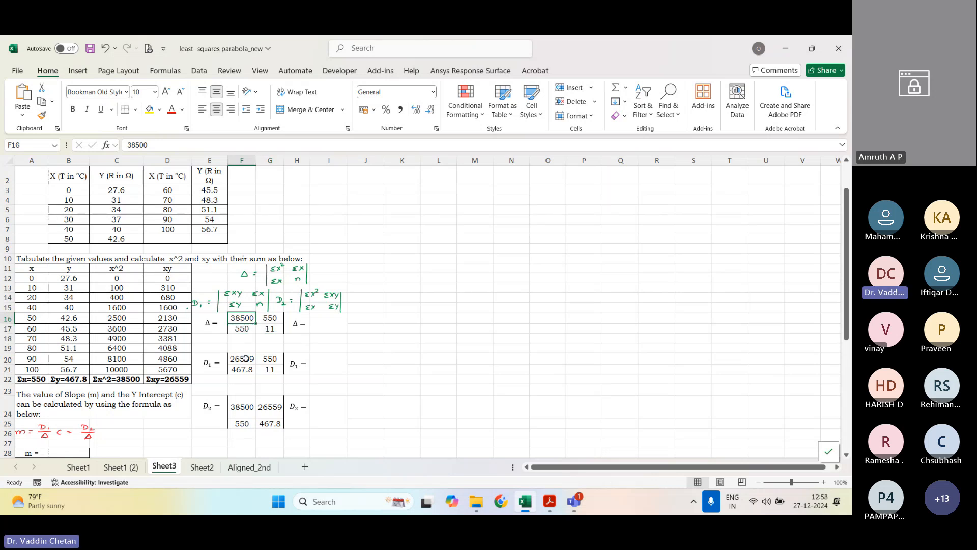
pyautogui.moveTo(243, 407); pyautogui.dragTo(270, 407)
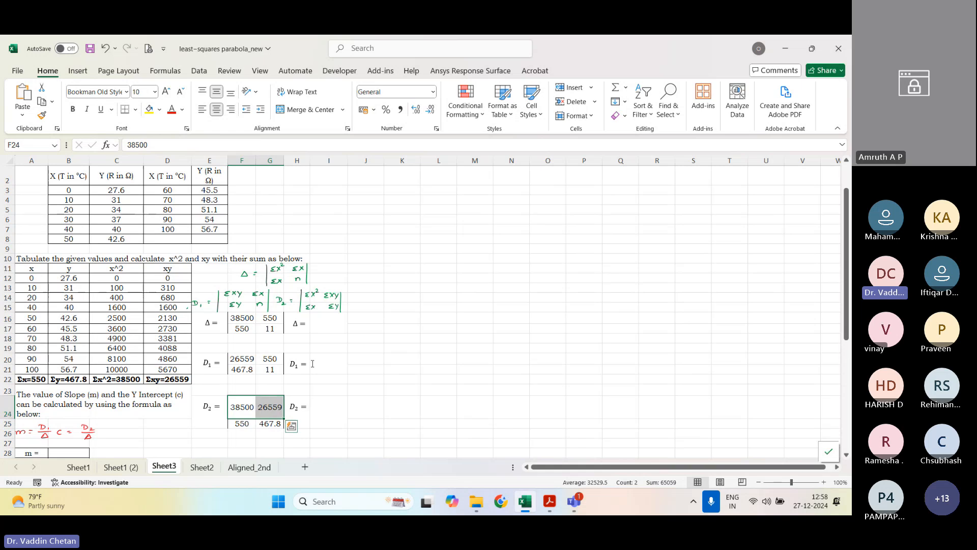
pyautogui.click(330, 325)
pyautogui.write('=mde')
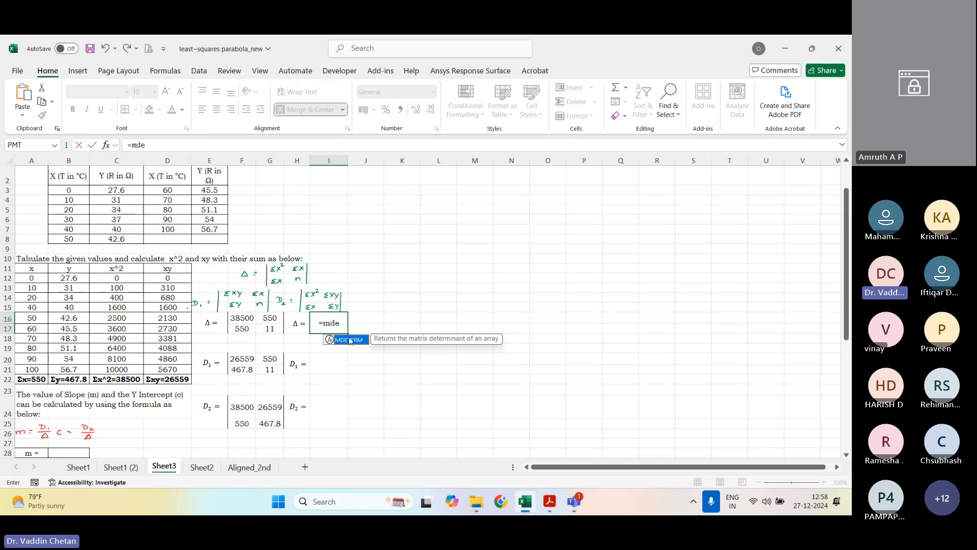
pyautogui.doubleClick(350, 339)
pyautogui.moveTo(239, 317); pyautogui.dragTo(267, 330)
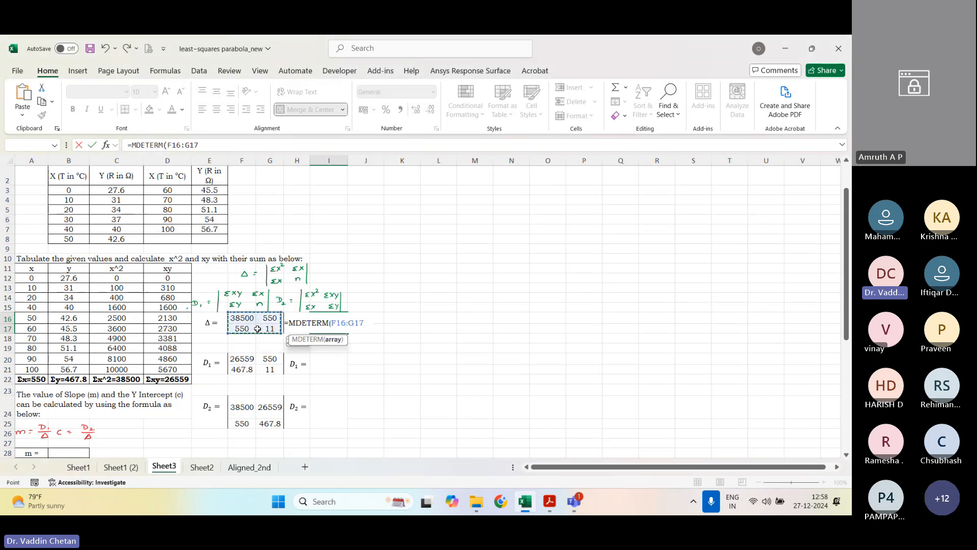
pyautogui.write(')')
pyautogui.press('Return')
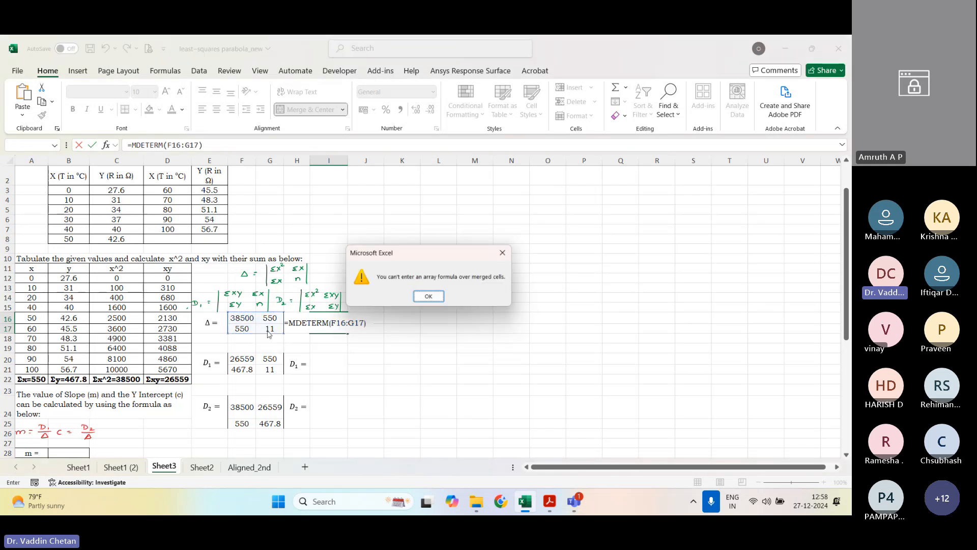
pyautogui.press('Return')
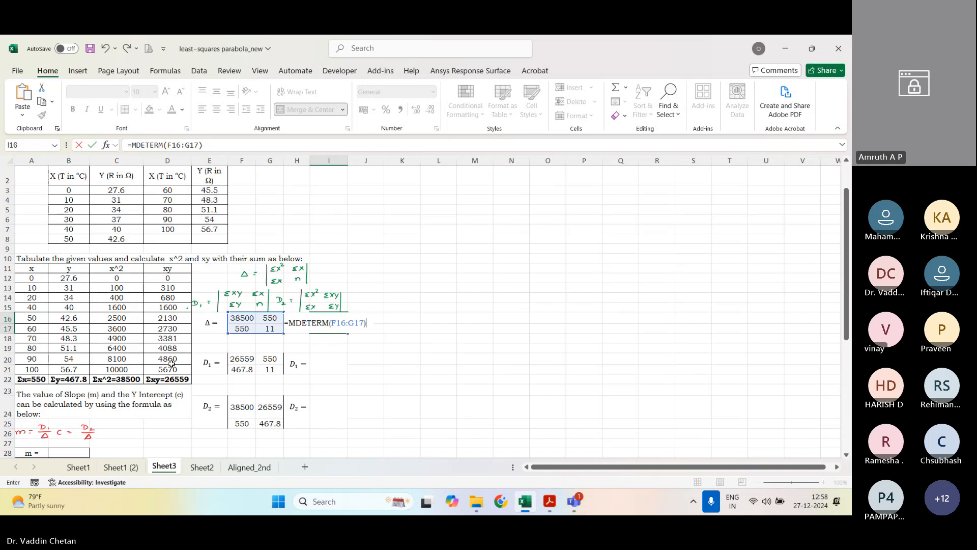
pyautogui.press('Return')
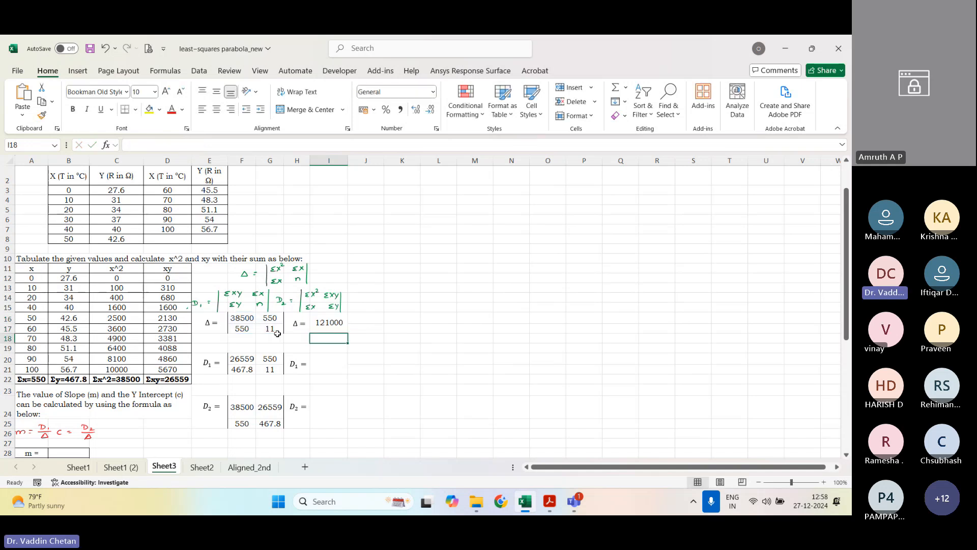
# Step: Calculate the D1 determinant in cell I20 with MDETERM over the range F20:G21
pyautogui.click(330, 365)
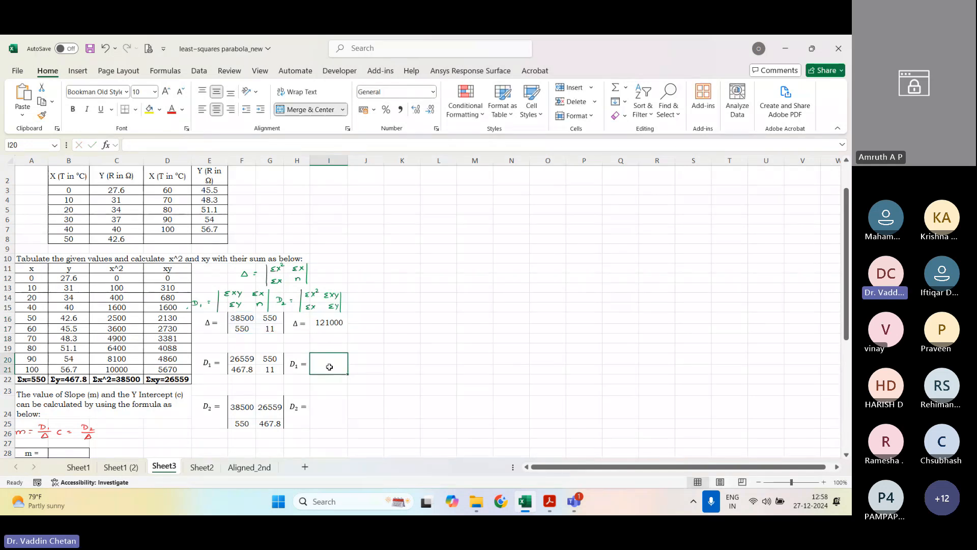
pyautogui.write('=mde')
pyautogui.press('Tab')
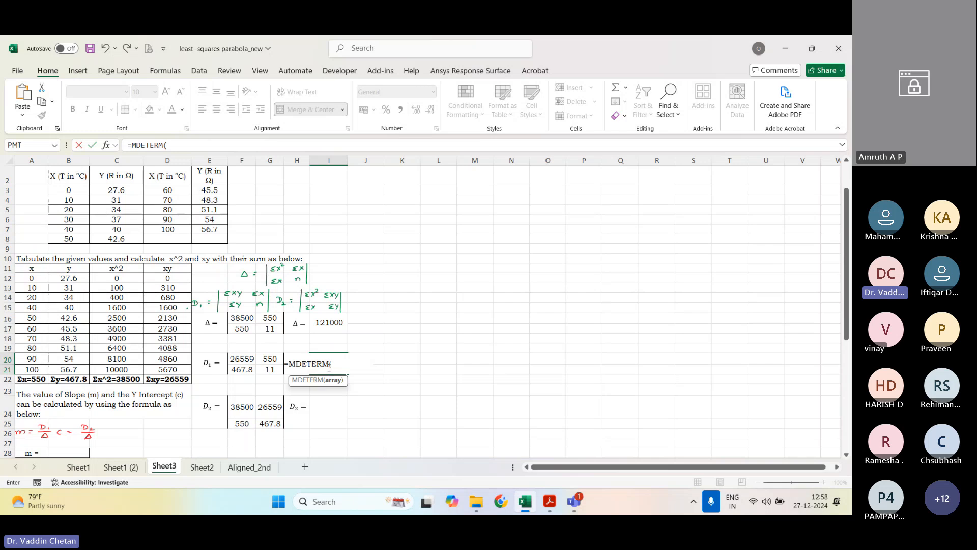
pyautogui.moveTo(240, 358); pyautogui.dragTo(257, 370)
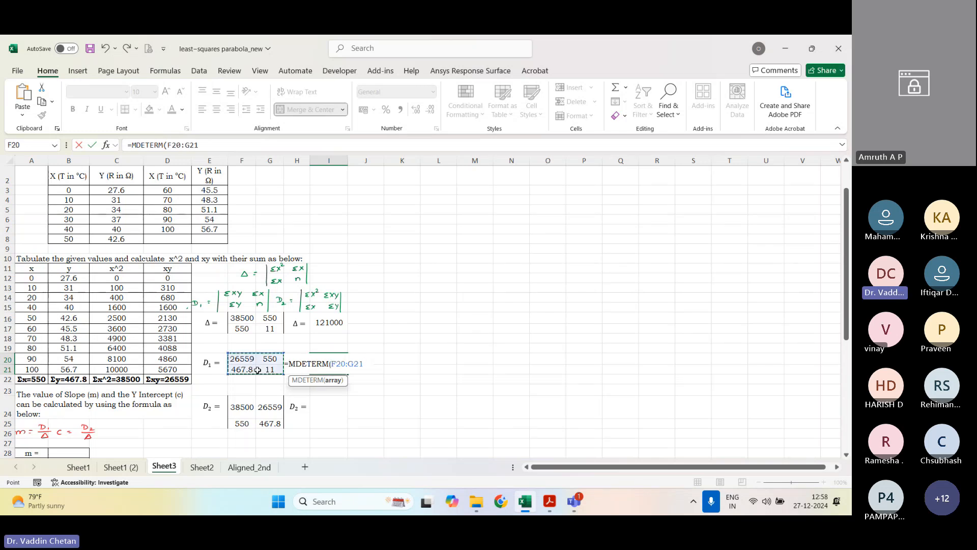
pyautogui.press('Return')
# Step: Calculate the D2 determinant in cell I24 with MDETERM over the range F24:G25
pyautogui.scroll(-1, 339, 384)
pyautogui.click(339, 384)
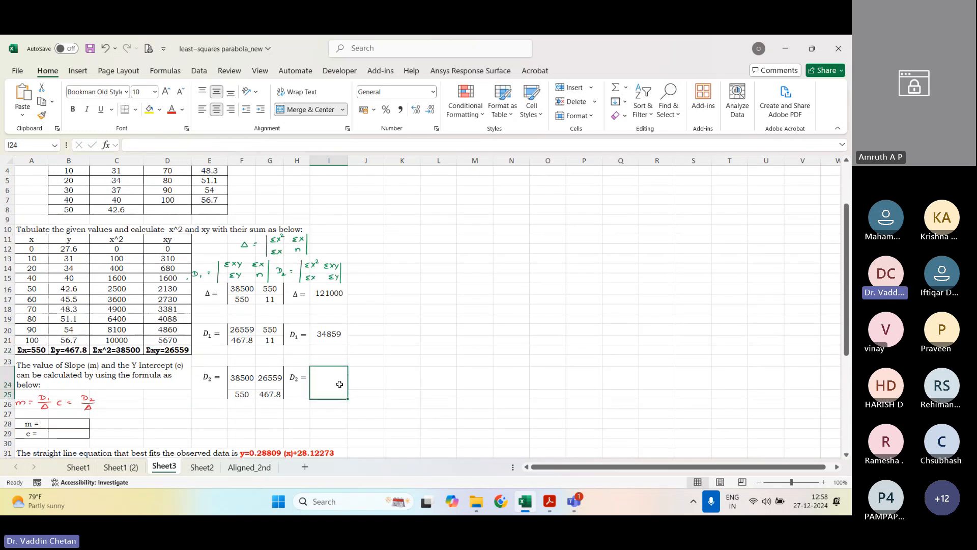
pyautogui.write('=mdeterm')
pyautogui.press('Tab')
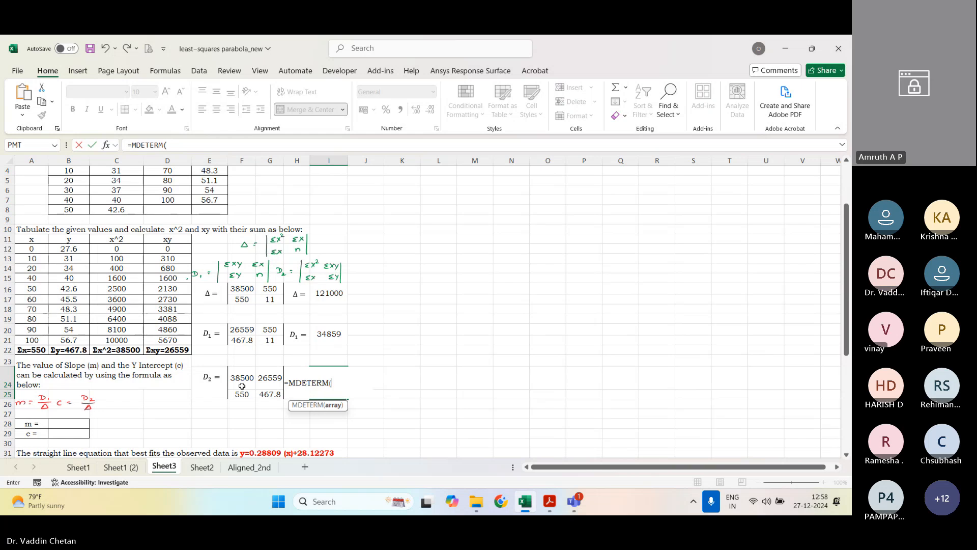
pyautogui.moveTo(241, 386); pyautogui.dragTo(266, 394)
pyautogui.press('Return')
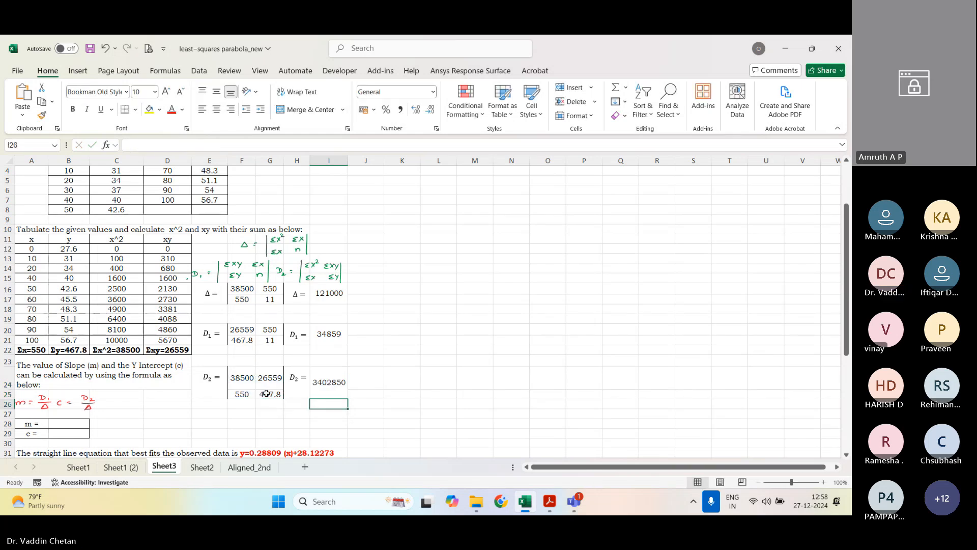
# Step: Calculate the slope m in cell B28 as D1 divided by Δ, using =I20/I16
pyautogui.click(58, 424)
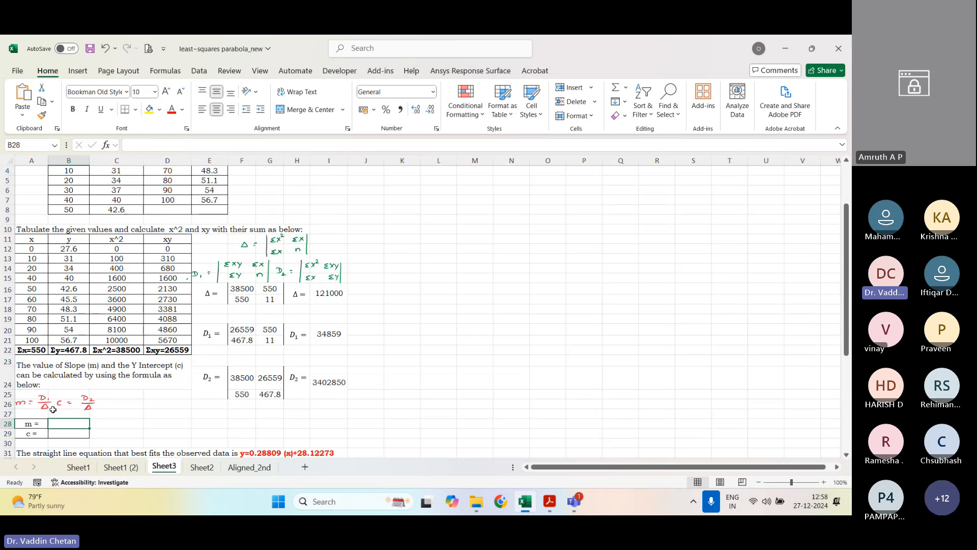
pyautogui.write('=')
pyautogui.click(325, 330)
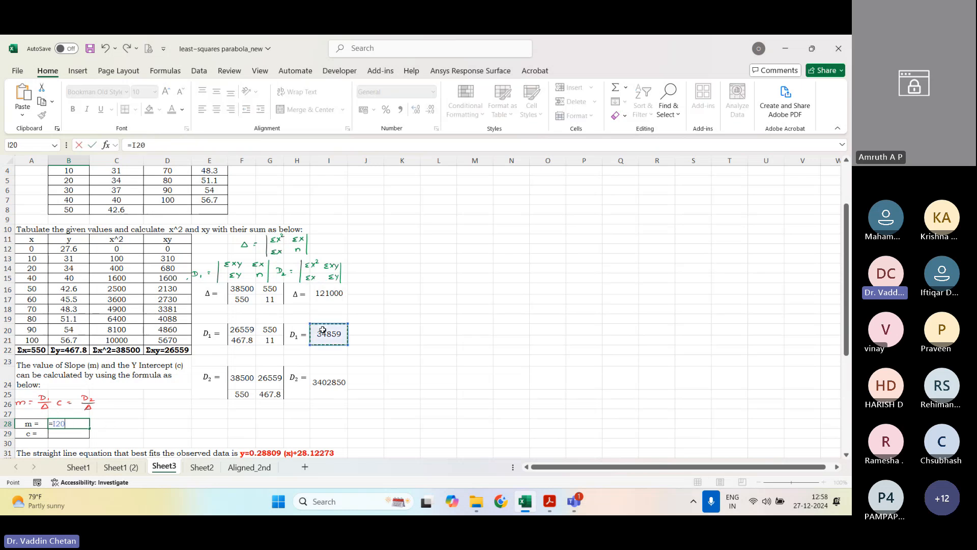
pyautogui.write('/')
pyautogui.click(324, 293)
pyautogui.press('Return')
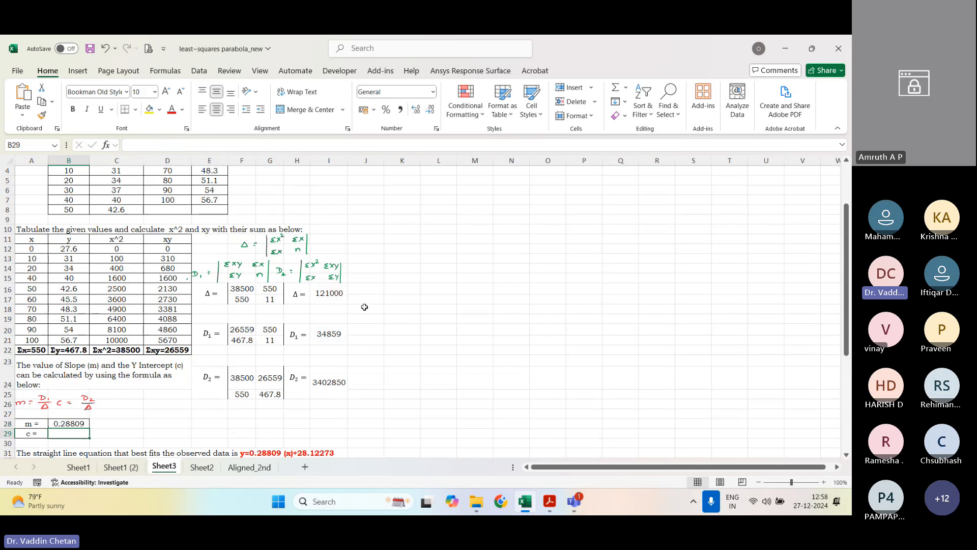
# Step: Calculate the intercept c in cell B29 as D2 divided by Δ, using =I24/I16
pyautogui.write('=')
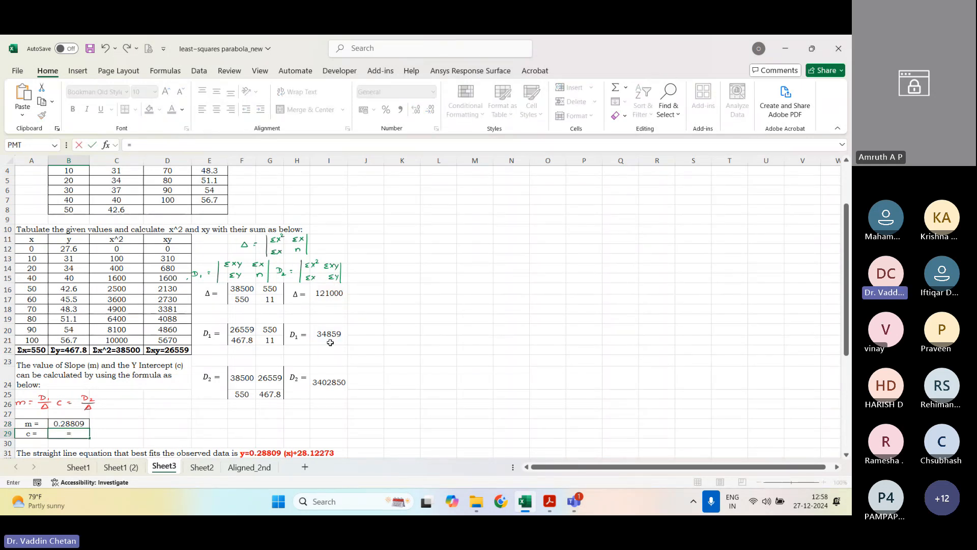
pyautogui.click(328, 383)
pyautogui.write('/')
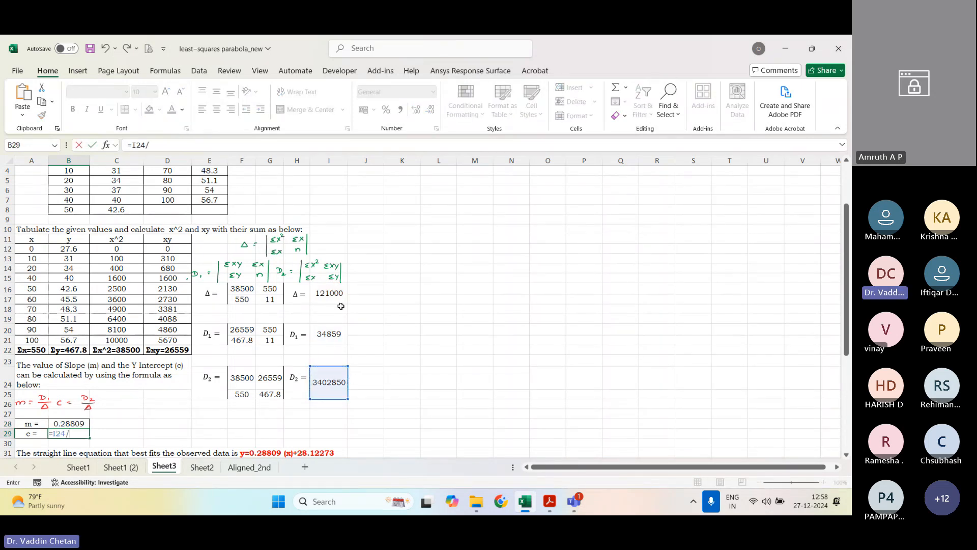
pyautogui.click(329, 293)
pyautogui.press('Return')
# Step: Examine the best-fit line equation in row 31 and the existing Variation of Resistance v/s Temperature chart with its trendline equation
pyautogui.scroll(-1, 332, 345)
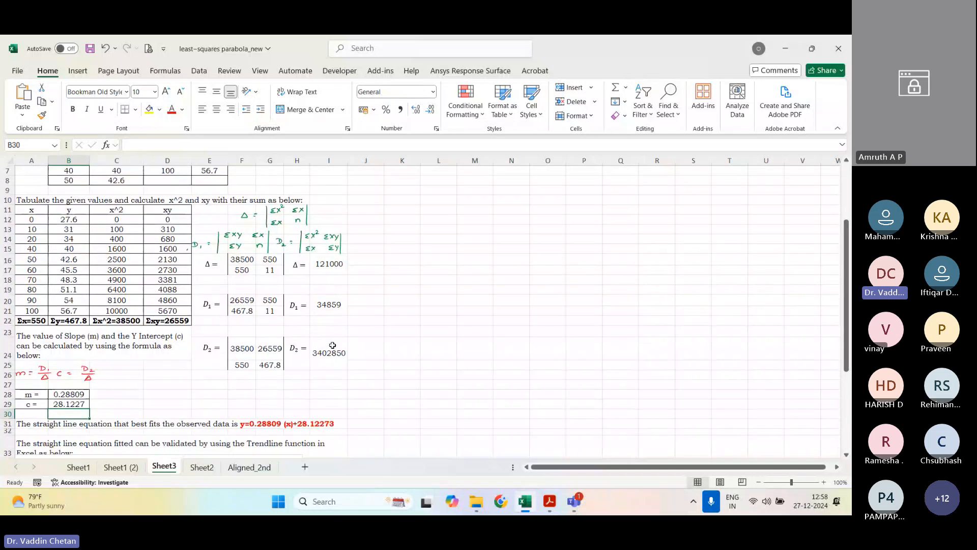
pyautogui.scroll(-3, 333, 345)
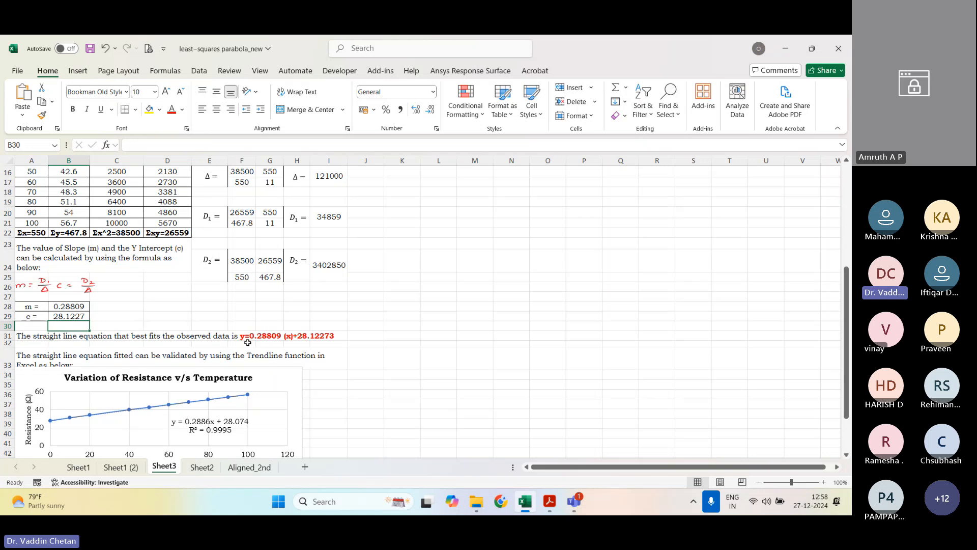
pyautogui.click(258, 337)
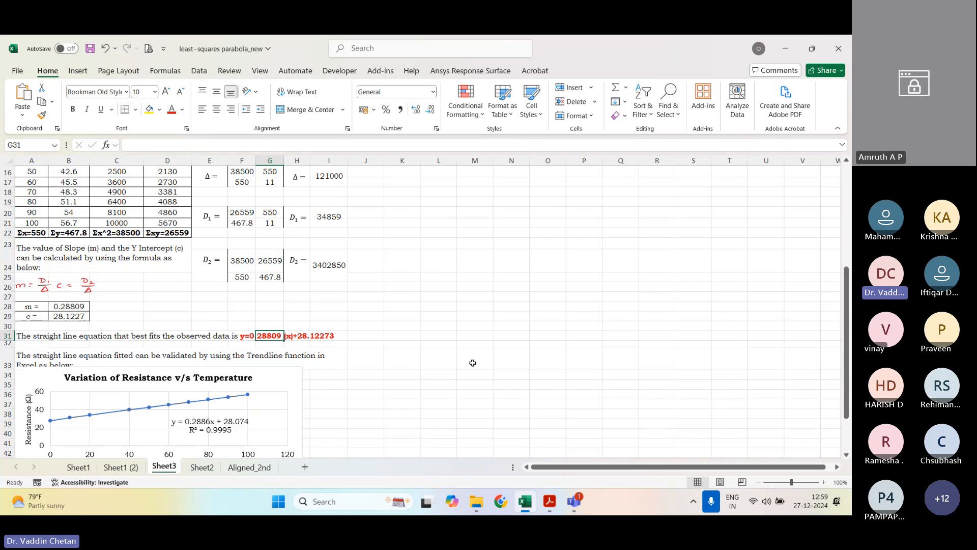
pyautogui.scroll(-2, 305, 386)
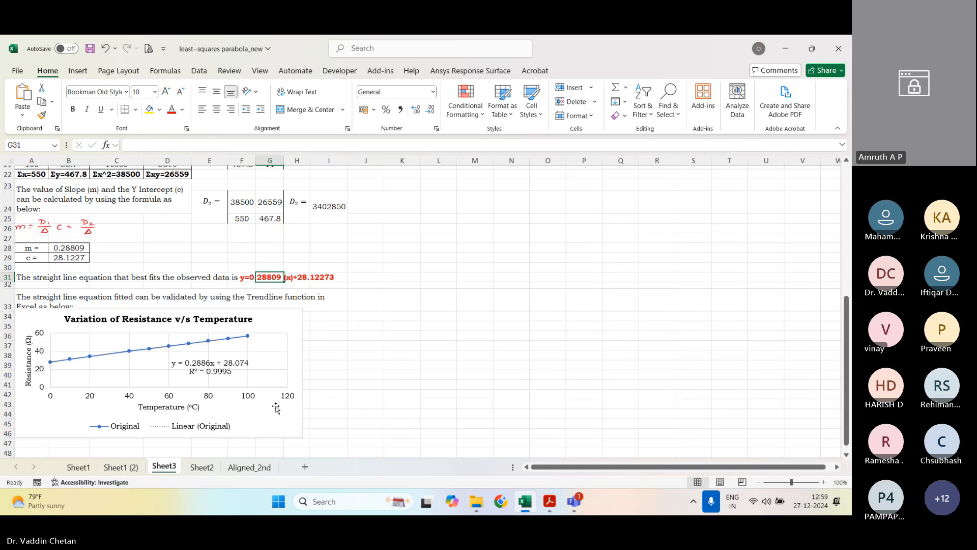
pyautogui.click(275, 407)
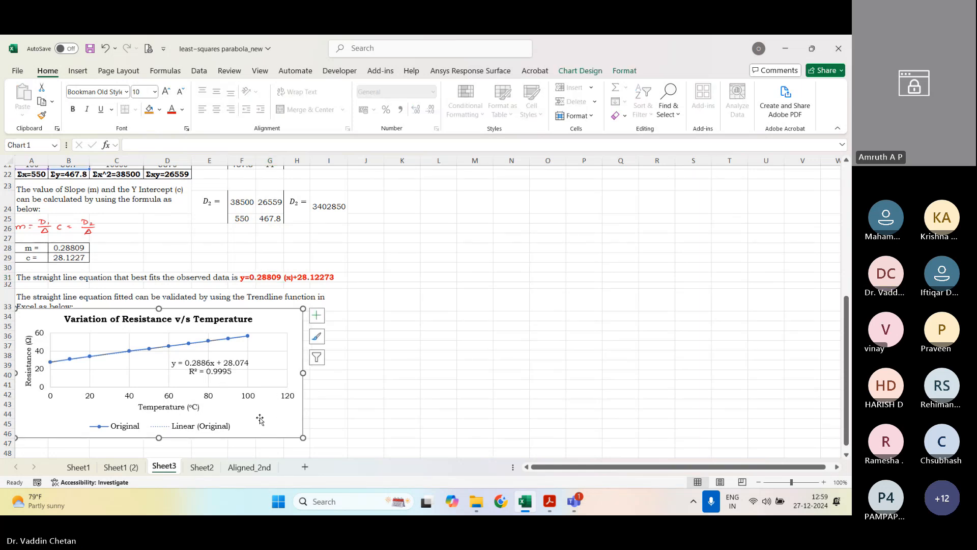
pyautogui.scroll(7, 498, 312)
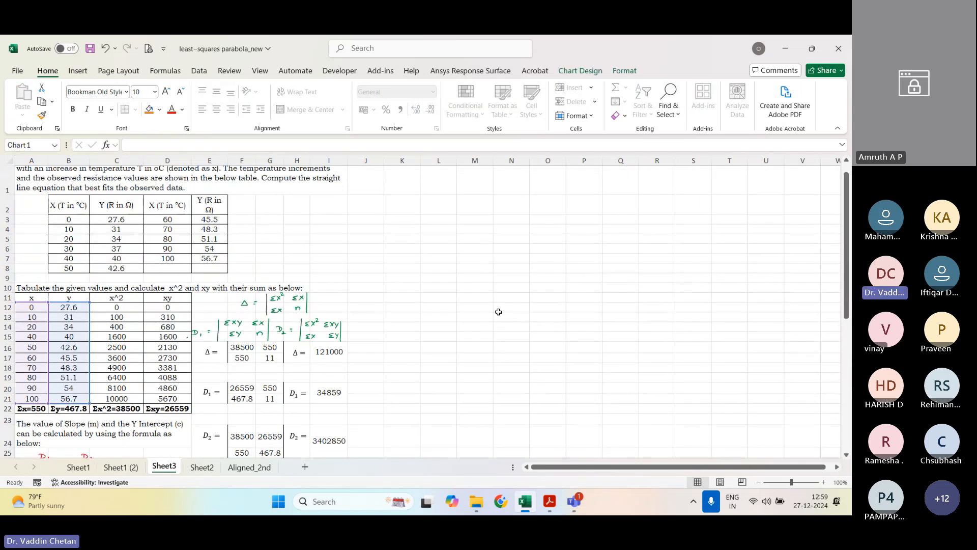
pyautogui.click(498, 312)
pyautogui.click(466, 258)
pyautogui.scroll(-6, 279, 383)
pyautogui.scroll(4, 279, 383)
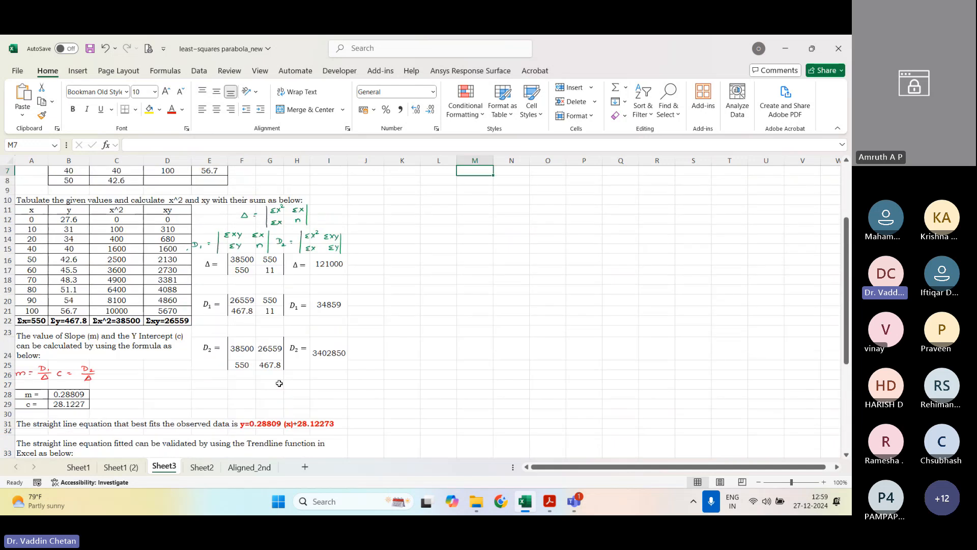
pyautogui.click(262, 425)
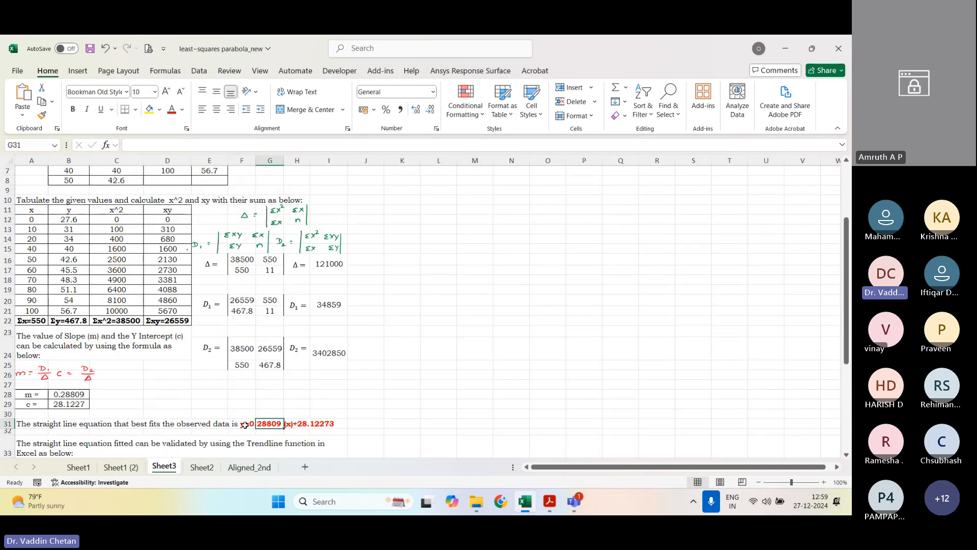
pyautogui.scroll(2, 440, 312)
# Step: Insert an empty scatter chart with straight lines and markers in the blank area beside the data tables
pyautogui.click(402, 233)
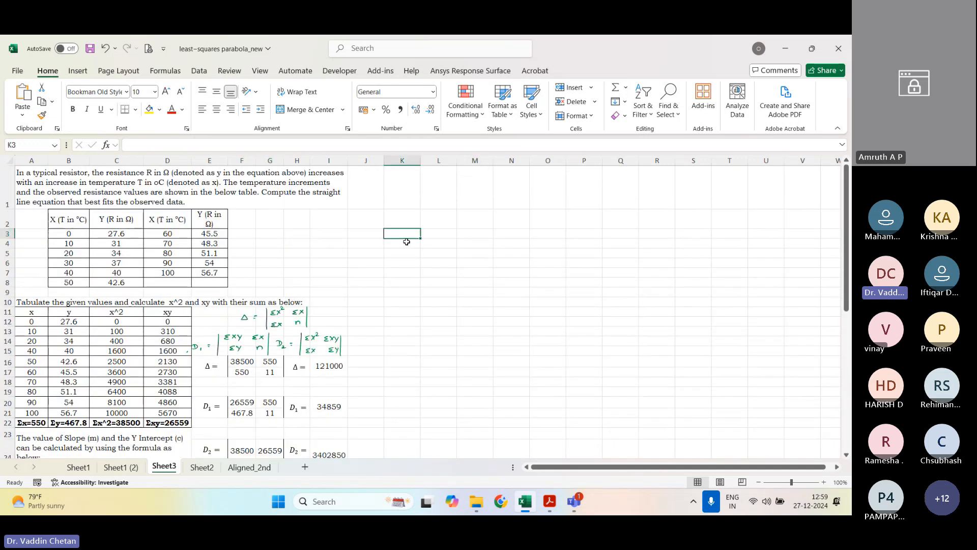
pyautogui.click(78, 71)
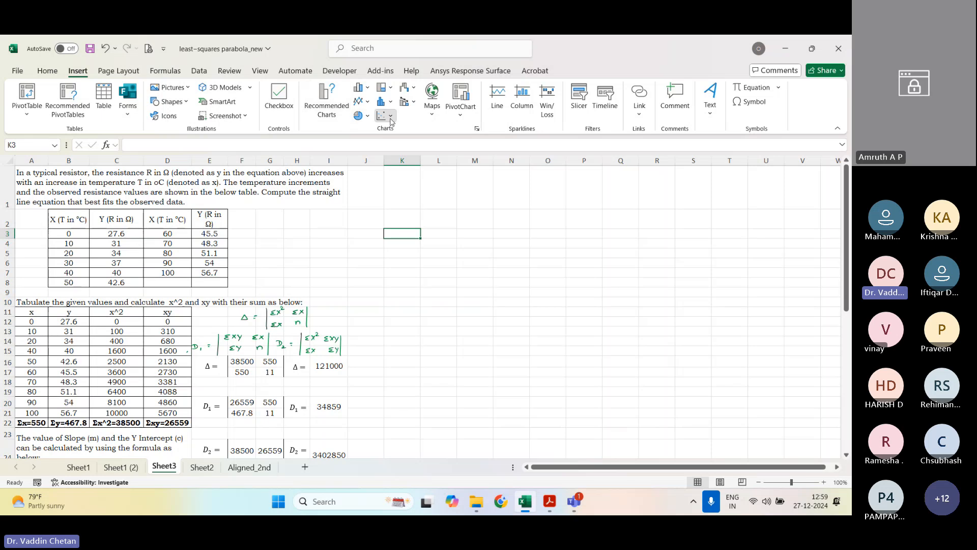
pyautogui.click(391, 119)
pyautogui.click(398, 159)
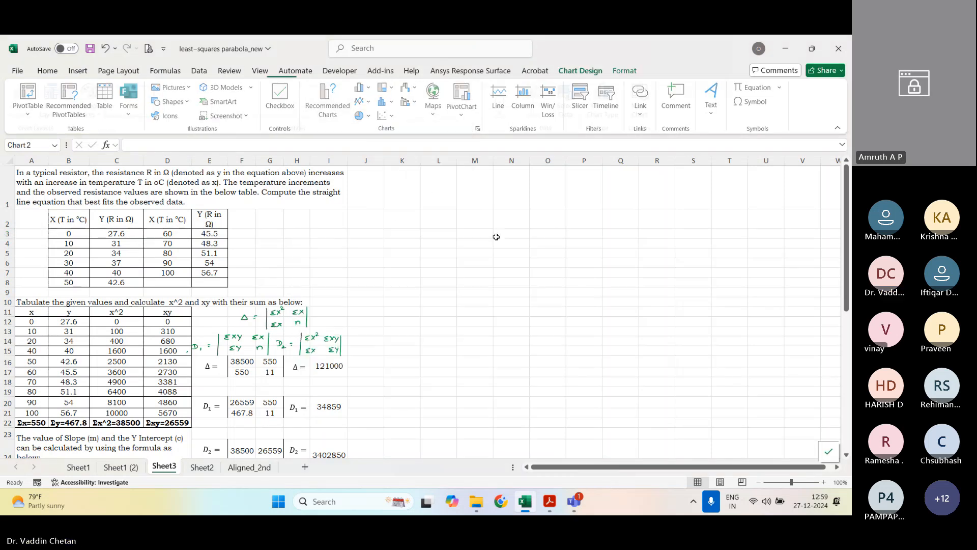
# Step: Add a data series to the empty chart with X values from A12:A21 and Y values from B12:B21
pyautogui.rightClick(556, 304)
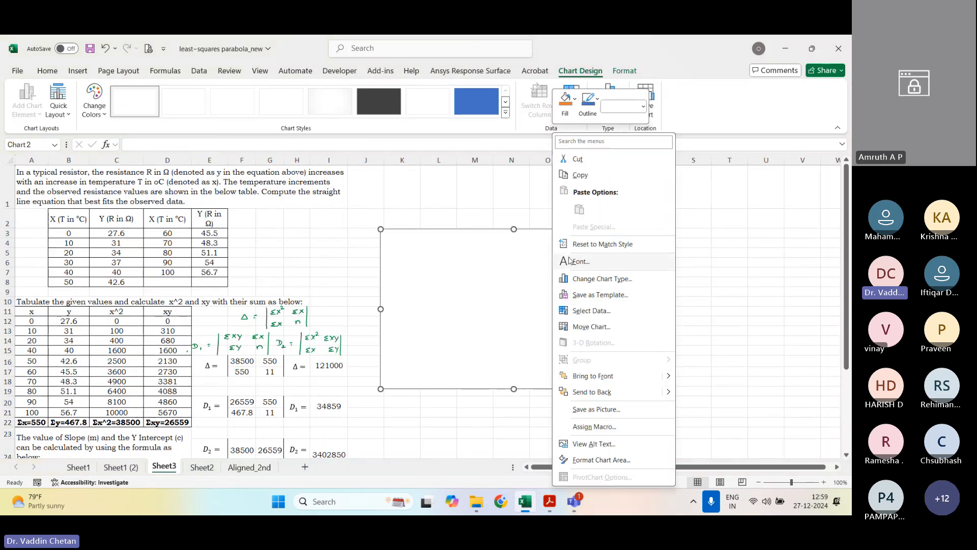
pyautogui.click(592, 312)
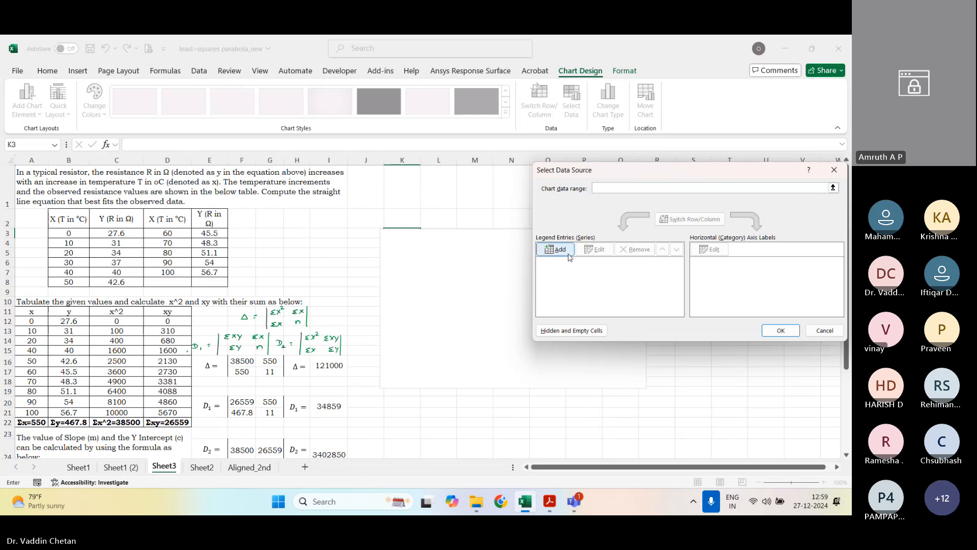
pyautogui.click(567, 253)
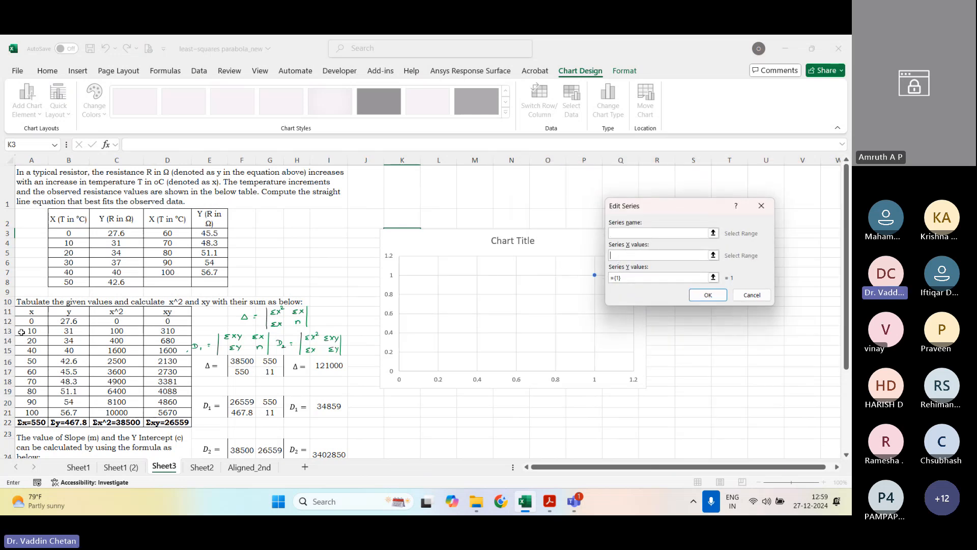
pyautogui.moveTo(31, 321); pyautogui.dragTo(32, 413)
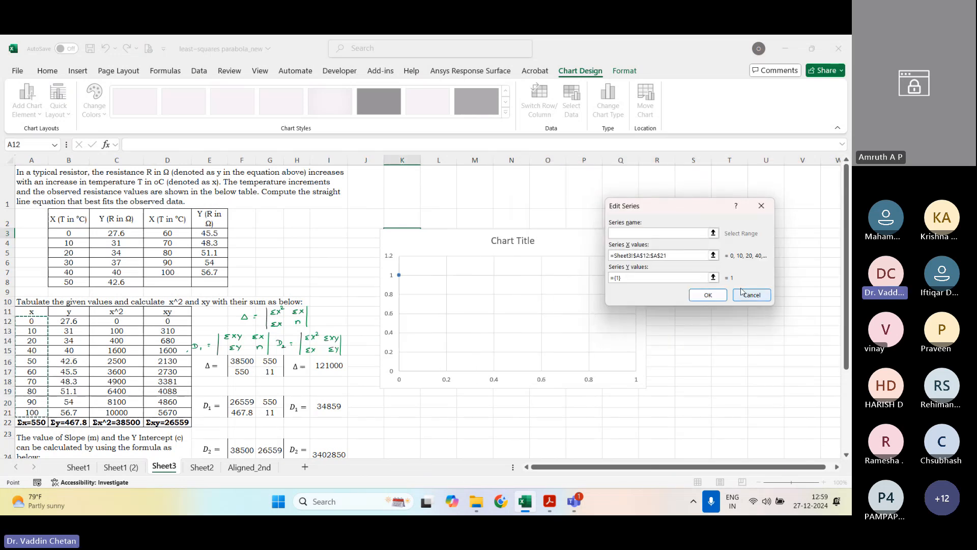
pyautogui.click(712, 278)
pyautogui.moveTo(68, 321); pyautogui.dragTo(68, 412)
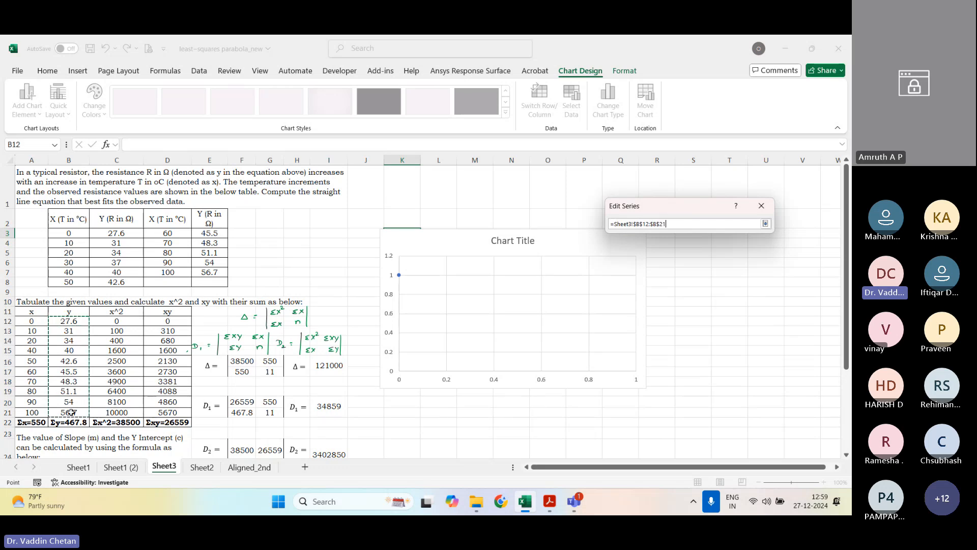
pyautogui.click(765, 224)
pyautogui.click(726, 298)
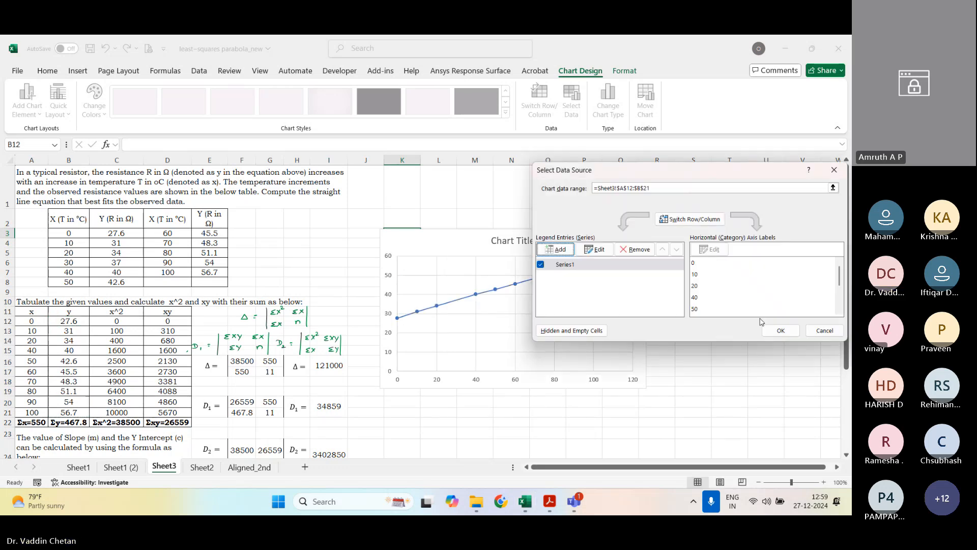
pyautogui.click(774, 330)
# Step: Add axis titles to both axes of the new scatter chart
pyautogui.click(660, 236)
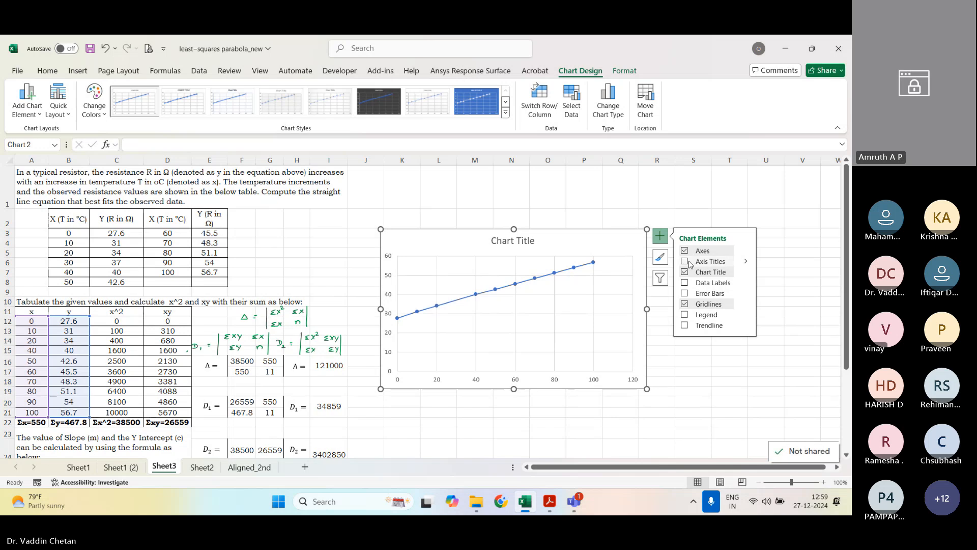
pyautogui.click(684, 261)
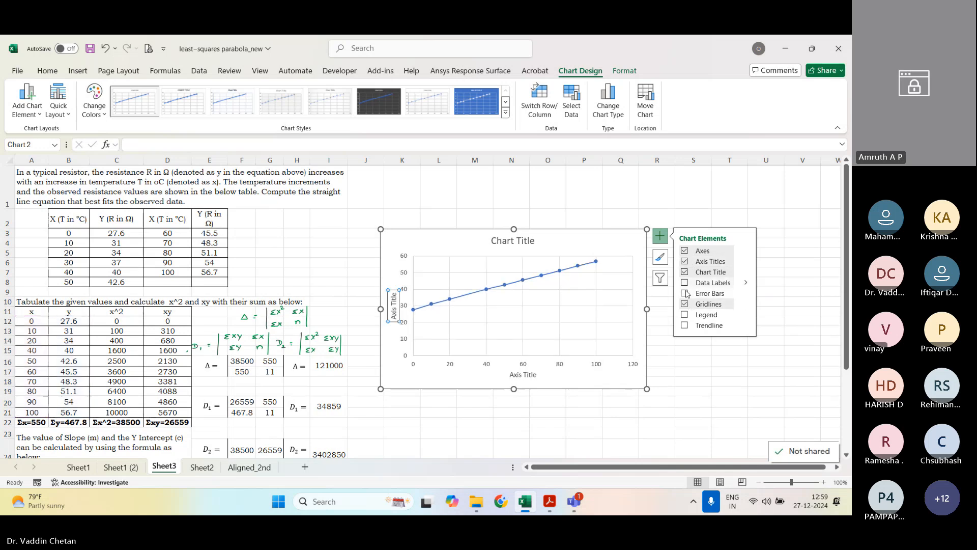
pyautogui.click(685, 314)
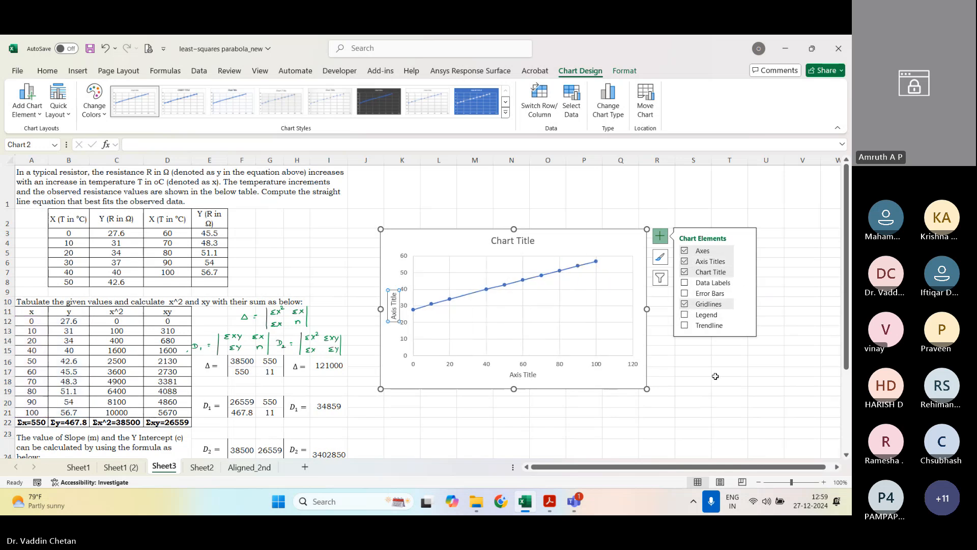
pyautogui.click(721, 360)
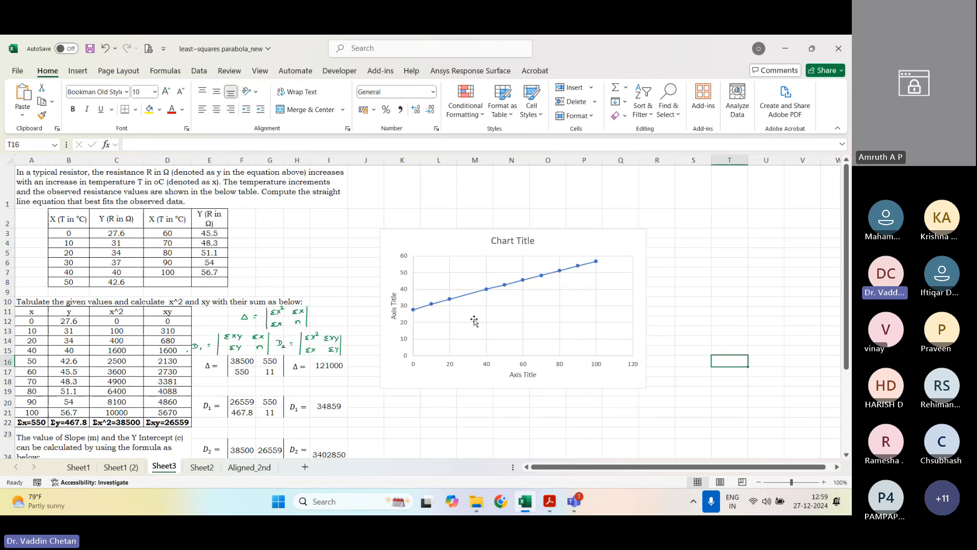
# Step: Add a linear trendline to the plotted resistance-temperature series in the new chart
pyautogui.click(479, 292)
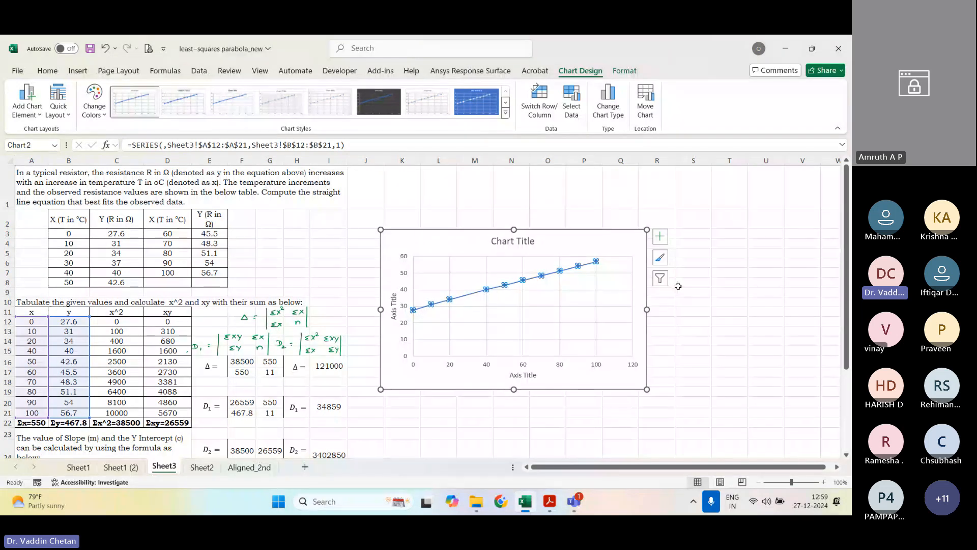
pyautogui.click(752, 323)
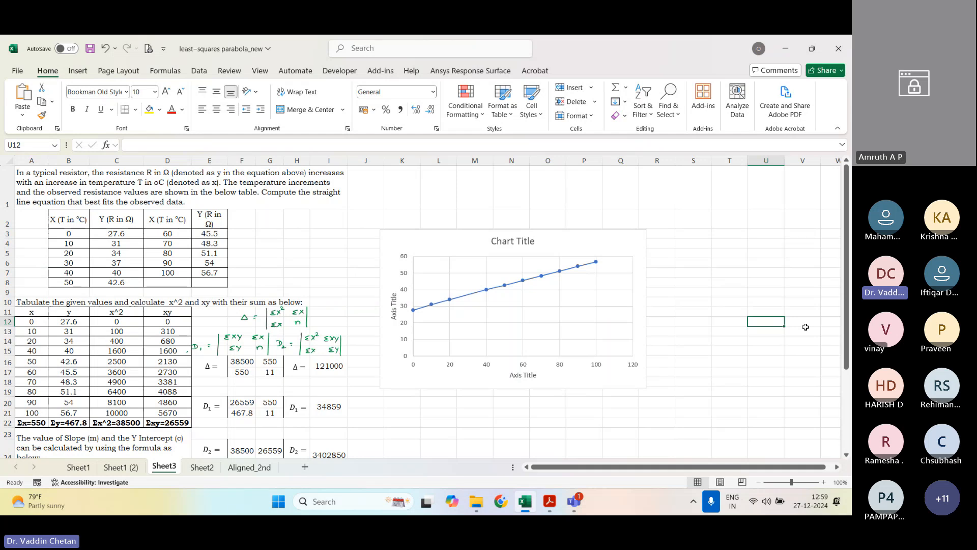
pyautogui.click(515, 285)
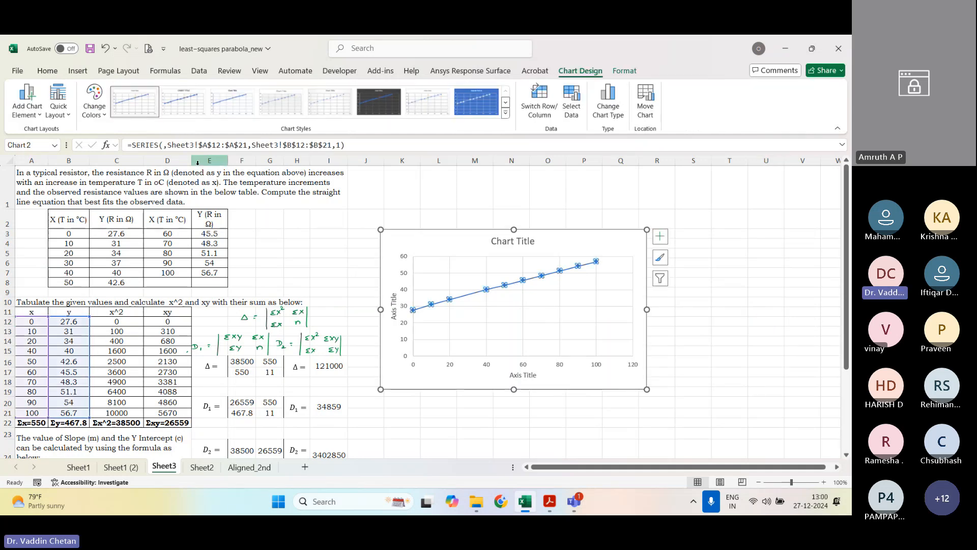
pyautogui.click(630, 364)
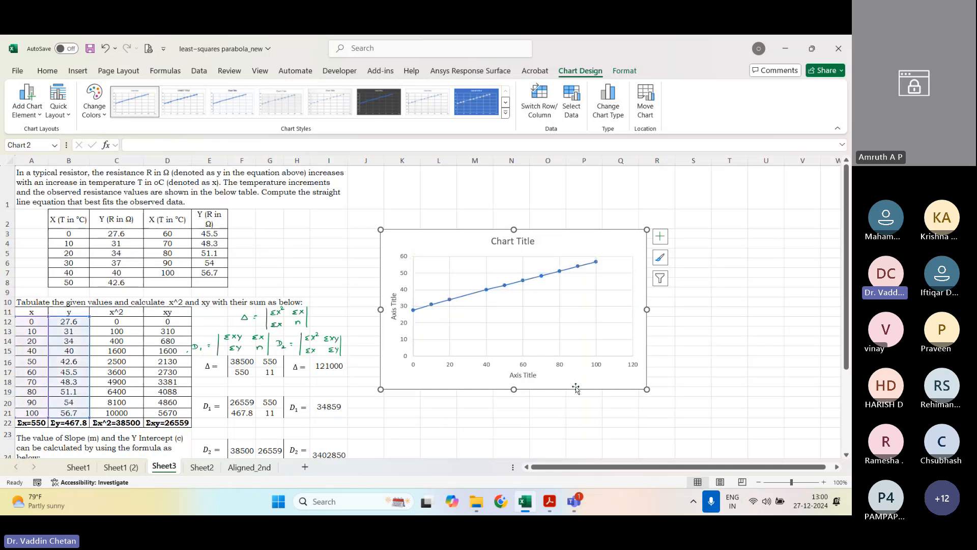
pyautogui.click(27, 99)
pyautogui.moveTo(78, 284)
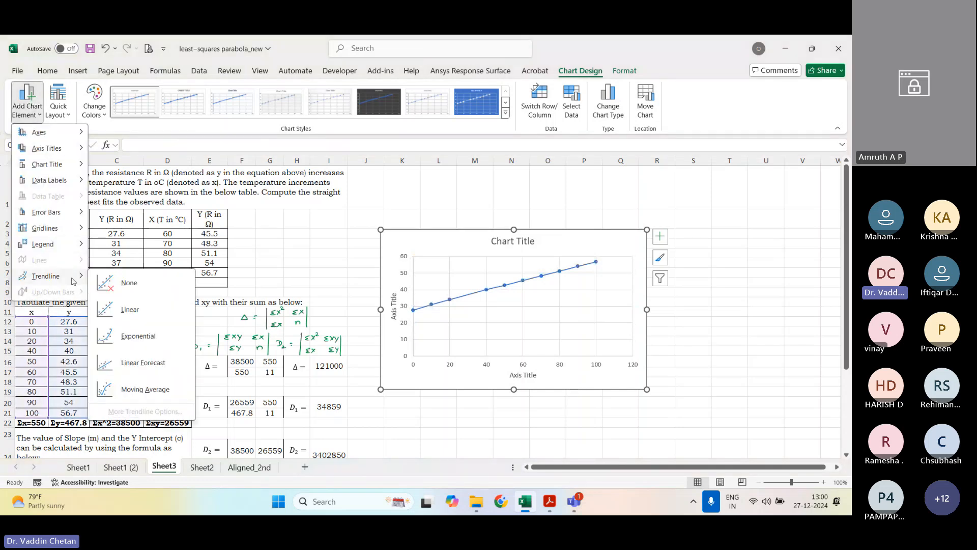
pyautogui.click(150, 318)
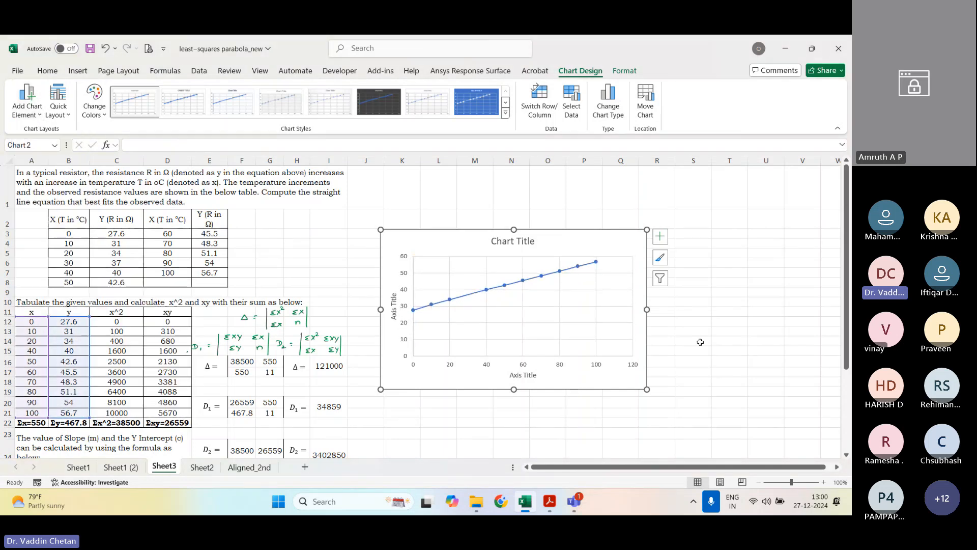
pyautogui.click(679, 409)
pyautogui.click(585, 389)
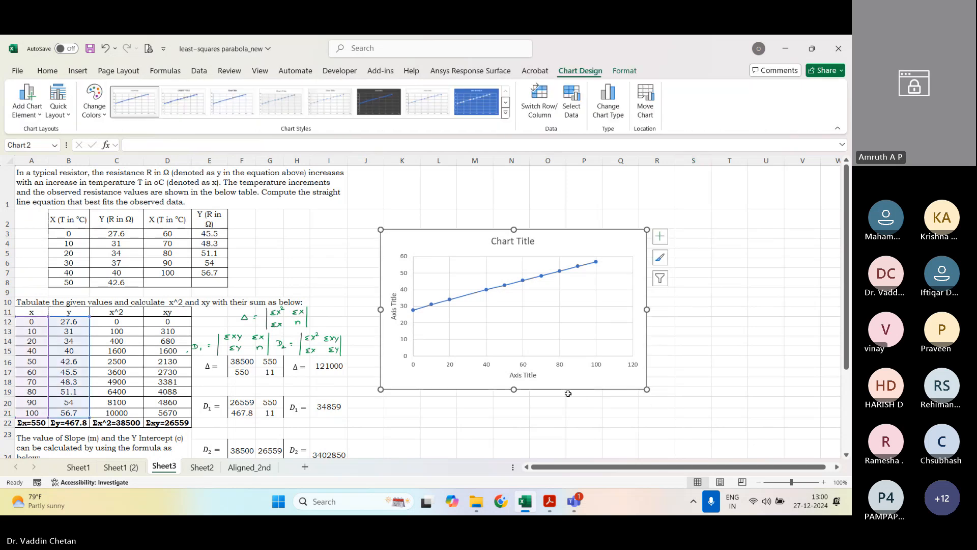
# Step: Display the linear trendline's equation and R-squared value on the chart and move their label just below the line
pyautogui.click(27, 102)
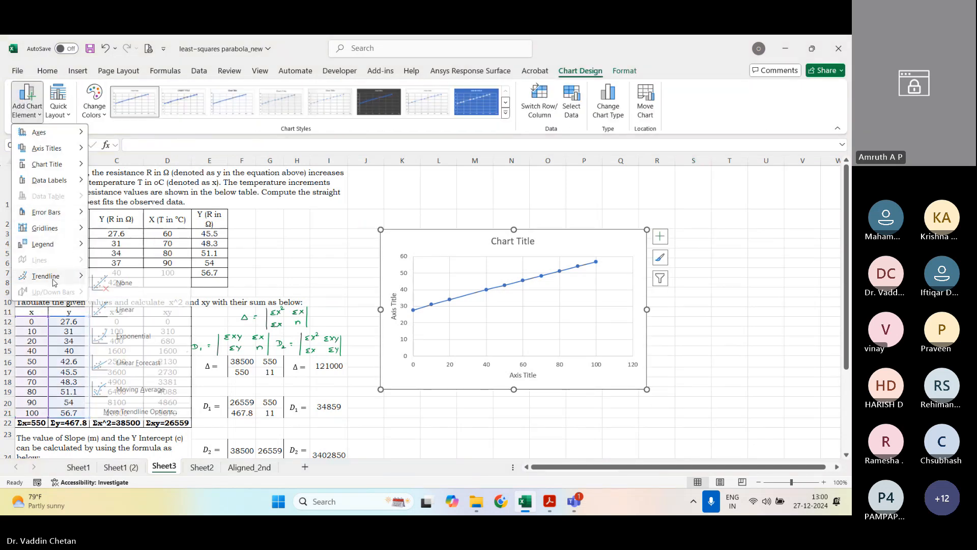
pyautogui.moveTo(53, 279)
pyautogui.click(145, 414)
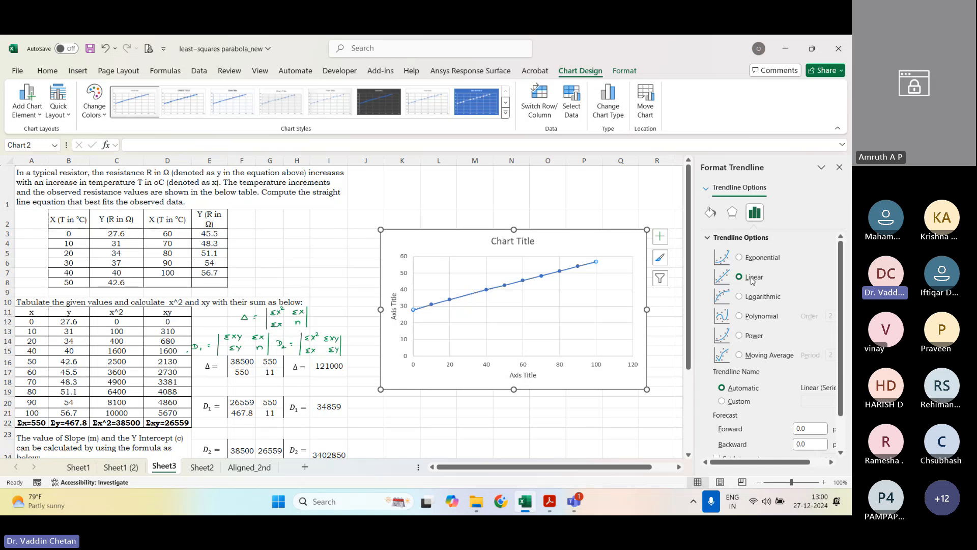
pyautogui.scroll(-2, 752, 335)
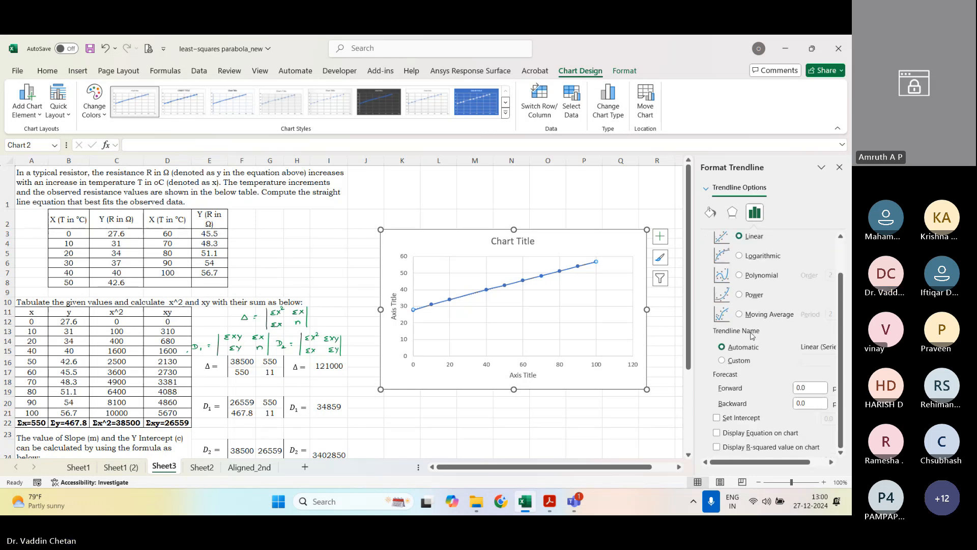
pyautogui.click(760, 433)
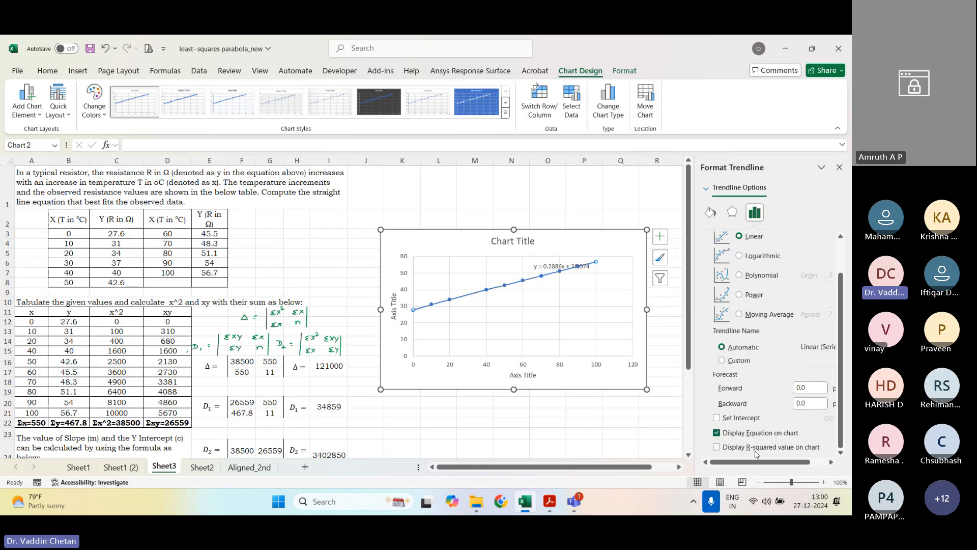
pyautogui.click(756, 448)
pyautogui.click(837, 168)
pyautogui.moveTo(564, 277); pyautogui.dragTo(552, 302)
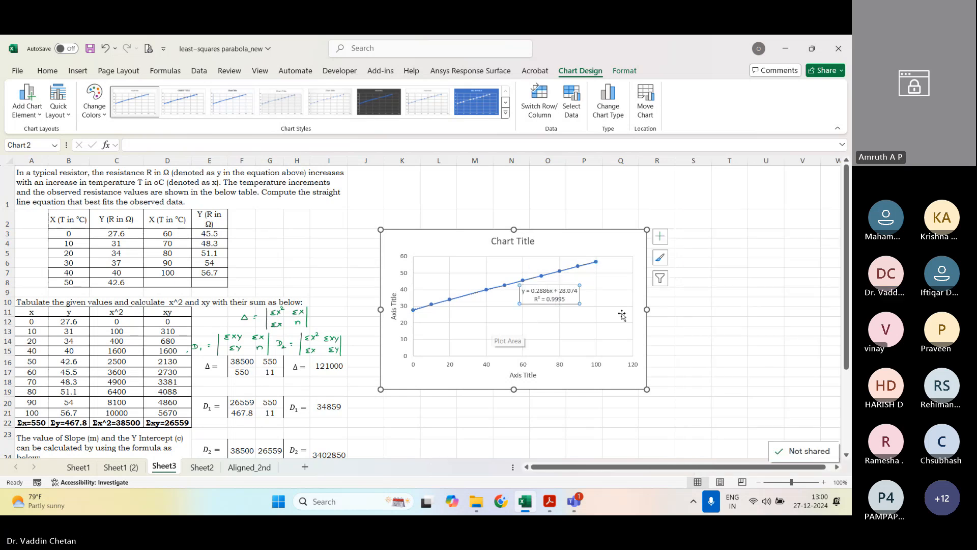
# Step: Add a legend to the new resistance-temperature scatter chart
pyautogui.click(660, 236)
pyautogui.click(717, 316)
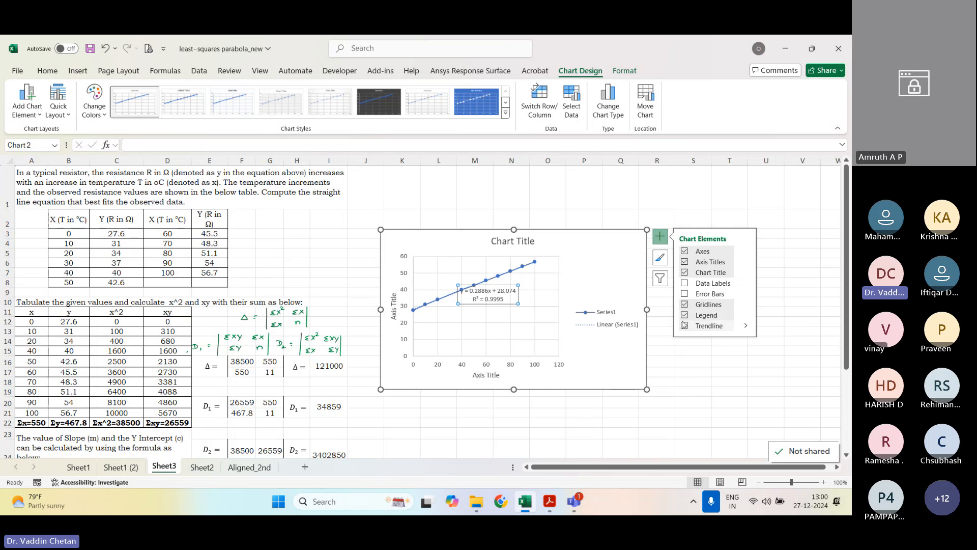
pyautogui.click(701, 373)
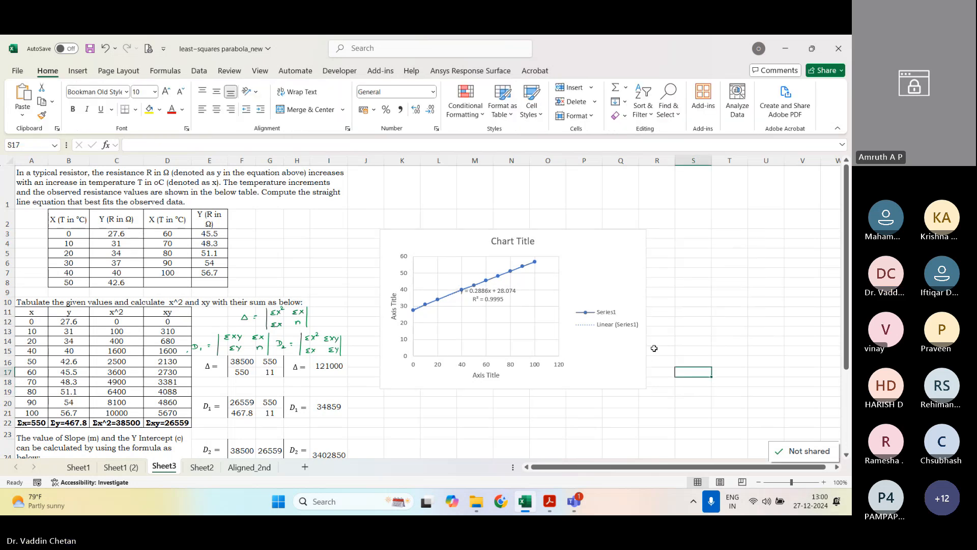
pyautogui.click(636, 352)
pyautogui.click(605, 314)
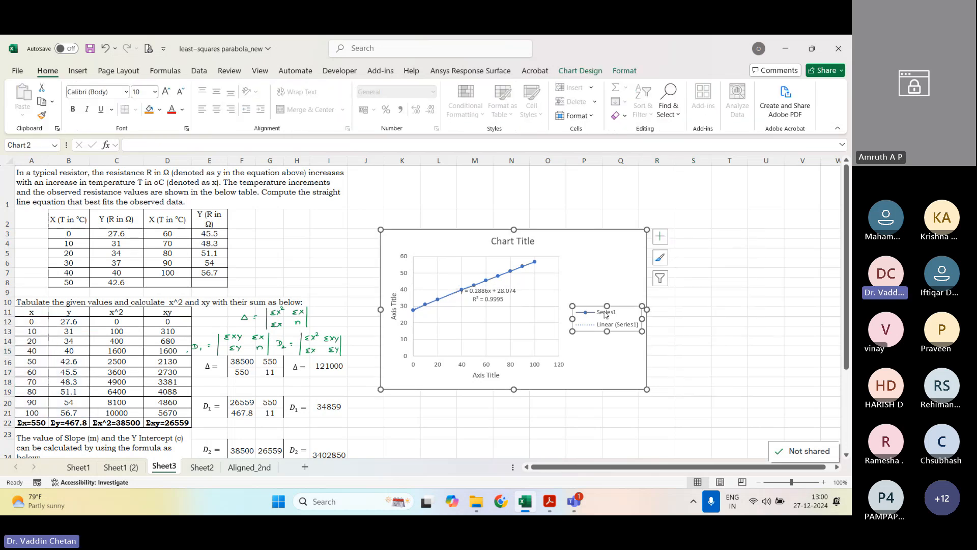
pyautogui.click(606, 314)
pyautogui.doubleClick(607, 315)
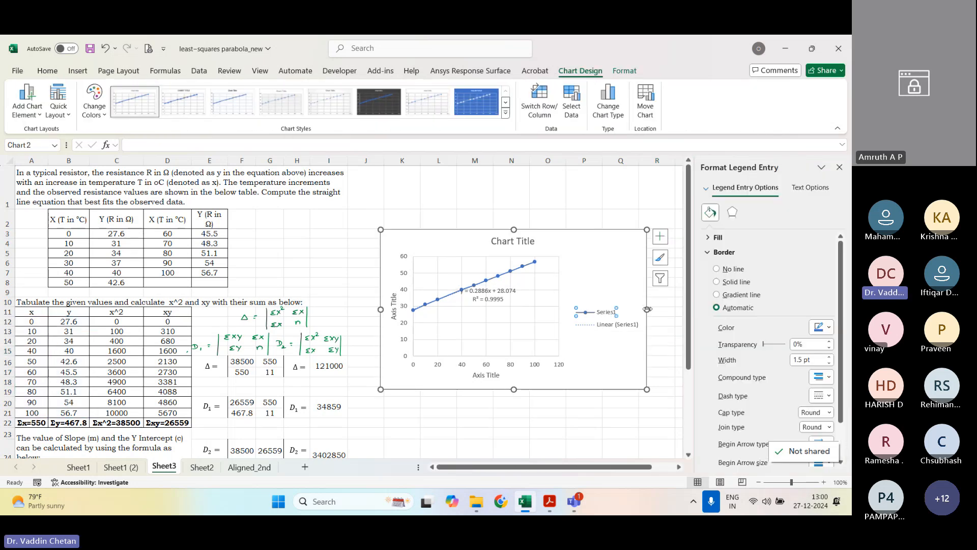
pyautogui.click(838, 170)
# Step: Rename the chart's data series "Observed Data" in the data source settings
pyautogui.rightClick(506, 279)
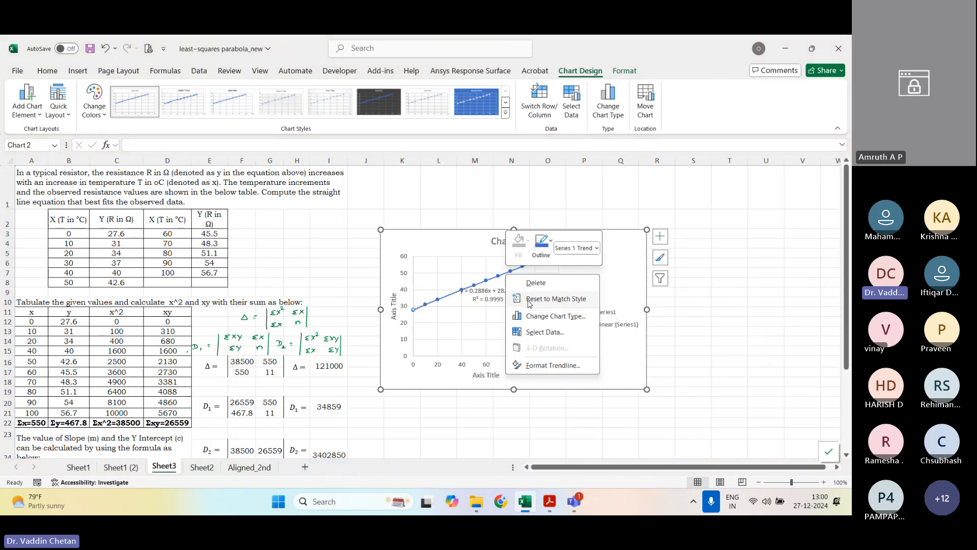
pyautogui.click(539, 332)
pyautogui.click(594, 248)
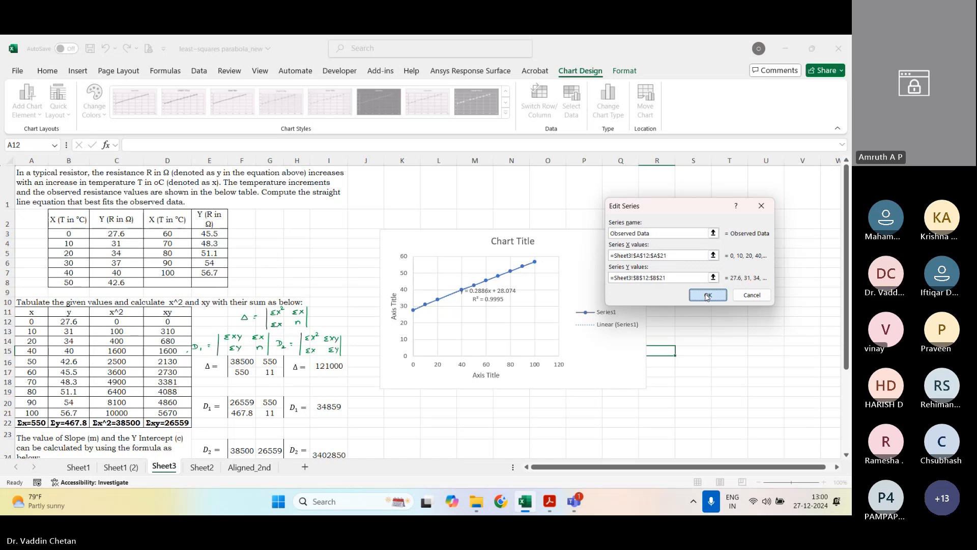
pyautogui.click(708, 294)
pyautogui.click(779, 331)
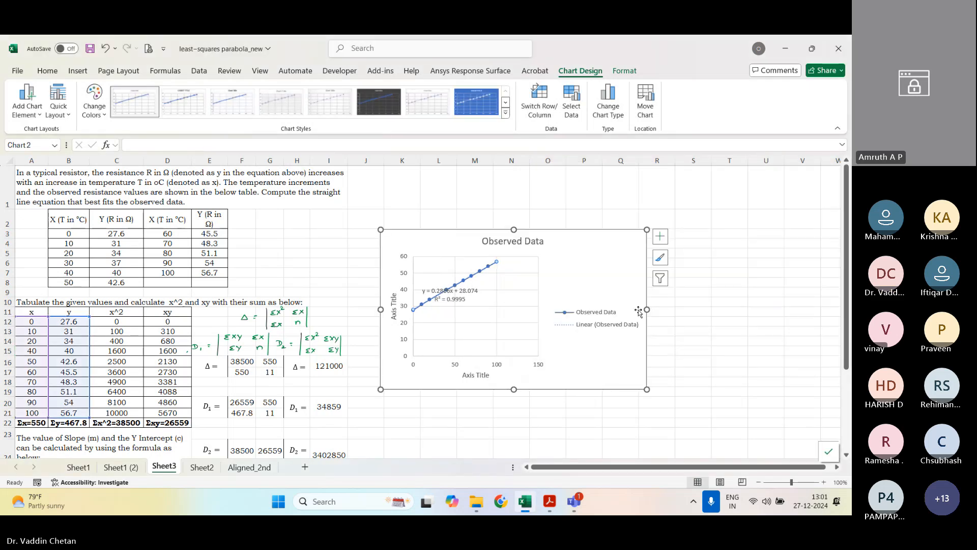
# Step: Widen the scatter chart to about column U and delete its chart title
pyautogui.moveTo(645, 309); pyautogui.dragTo(755, 308)
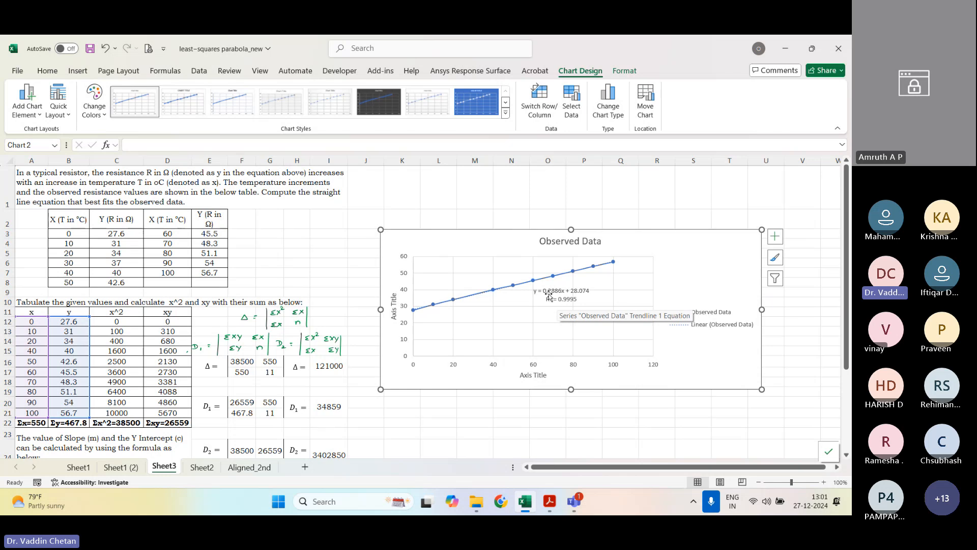
pyautogui.click(560, 248)
pyautogui.press('Delete')
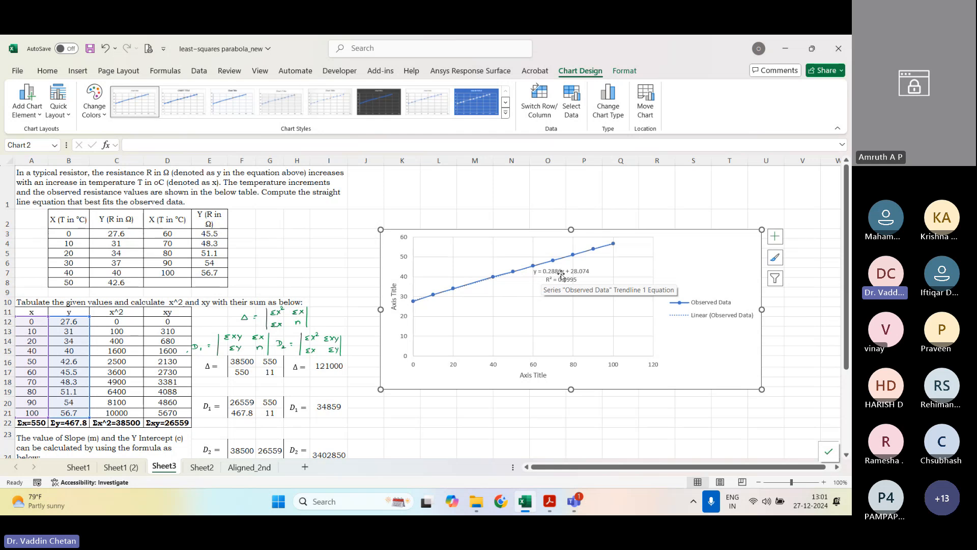
# Step: Compare the new chart's trendline equation with the fitted line equation in row 31 and the existing chart below it
pyautogui.scroll(-5, 82, 381)
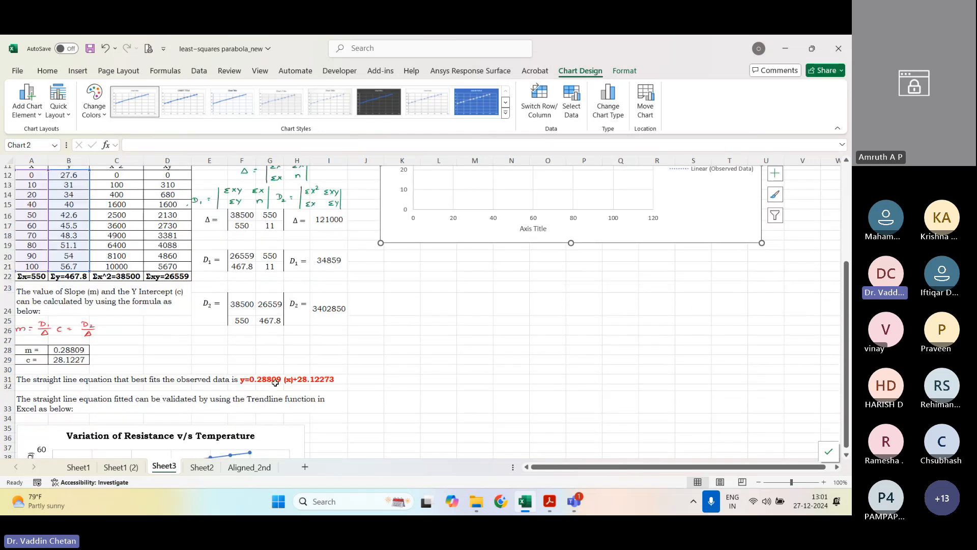
pyautogui.scroll(4, 275, 382)
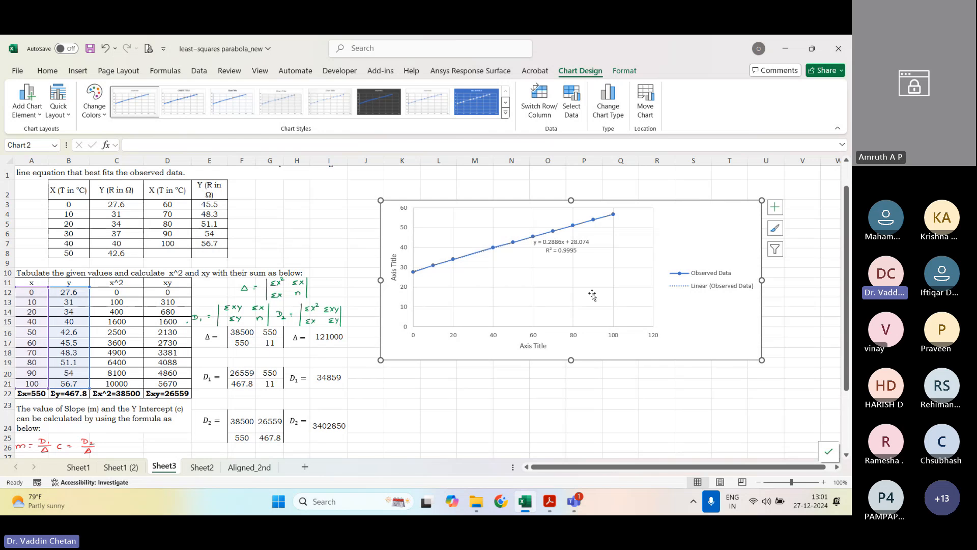
pyautogui.scroll(-1, 580, 262)
pyautogui.scroll(-4, 285, 343)
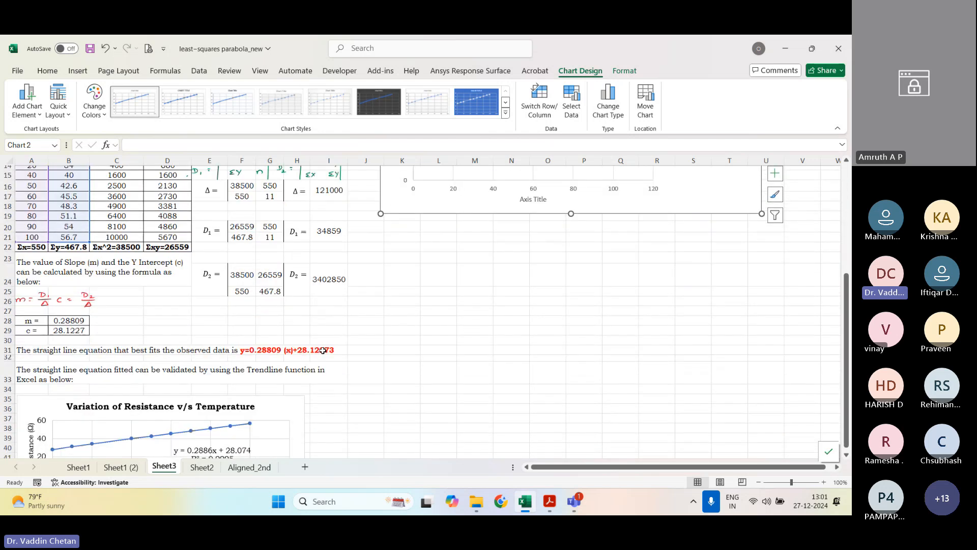
pyautogui.scroll(-3, 321, 346)
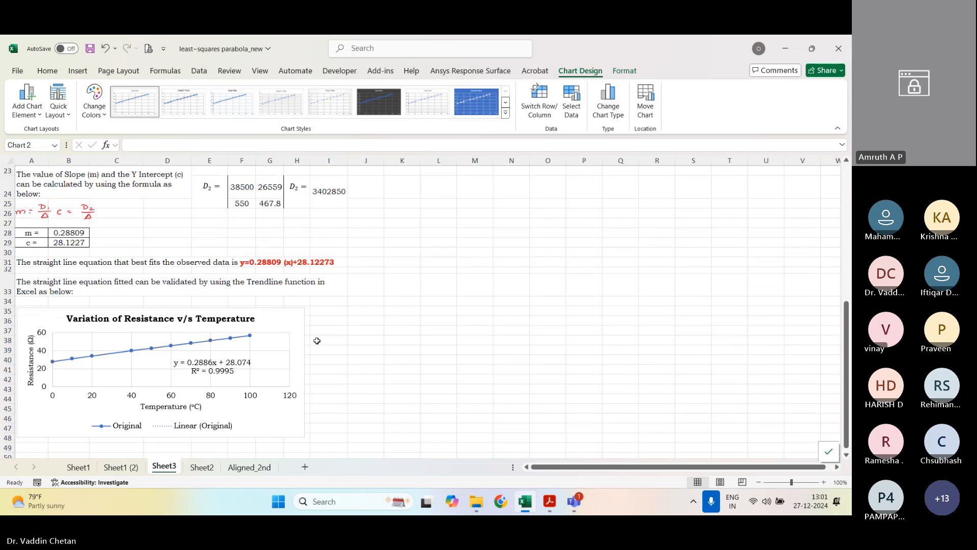
pyautogui.scroll(7, 316, 340)
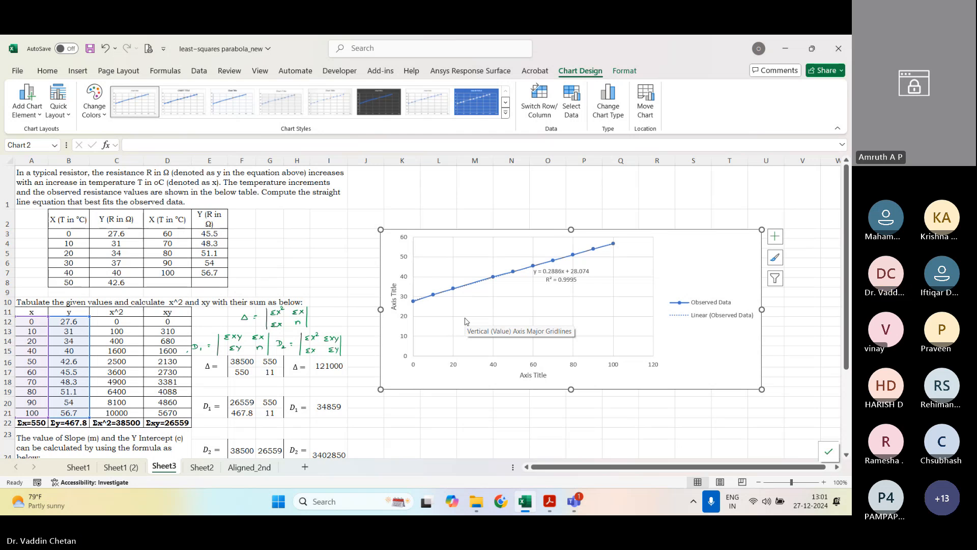
# Step: Switch to the engineers' manual PDF in Adobe Acrobat and review the handwritten straight-line solution of Experiment 4, Exercise 1
pyautogui.click(549, 501)
pyautogui.scroll(-2, 507, 313)
pyautogui.scroll(5, 508, 313)
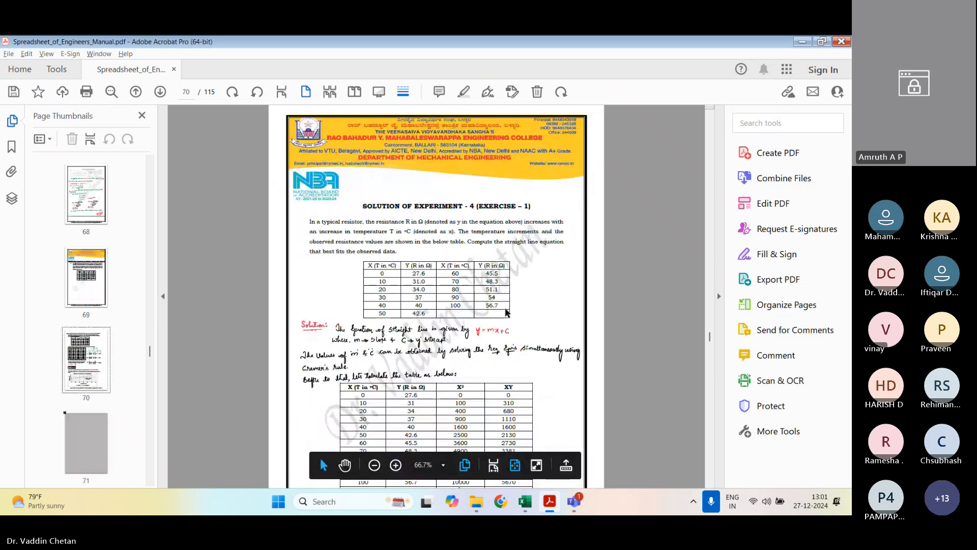
pyautogui.scroll(-3, 507, 312)
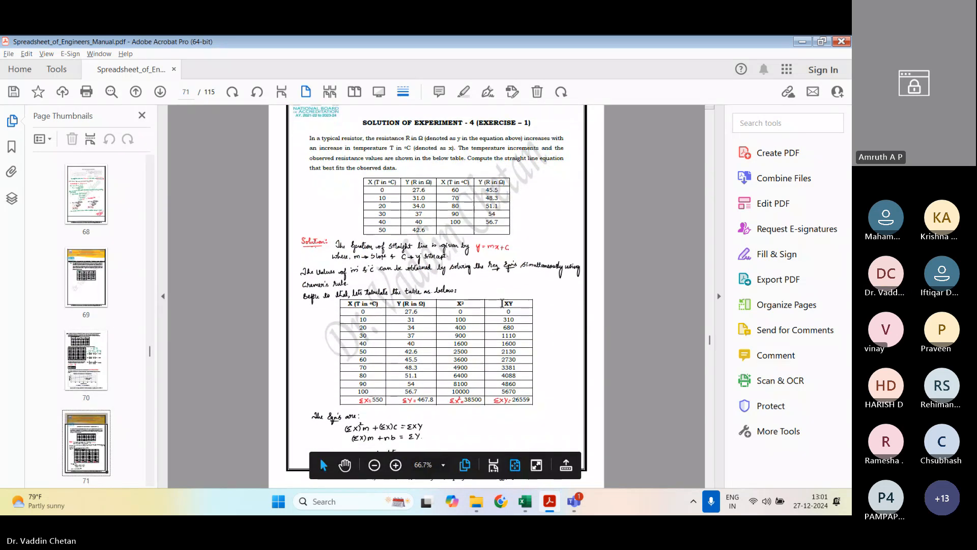
pyautogui.scroll(-3, 473, 292)
pyautogui.scroll(2, 473, 292)
pyautogui.scroll(-2, 473, 291)
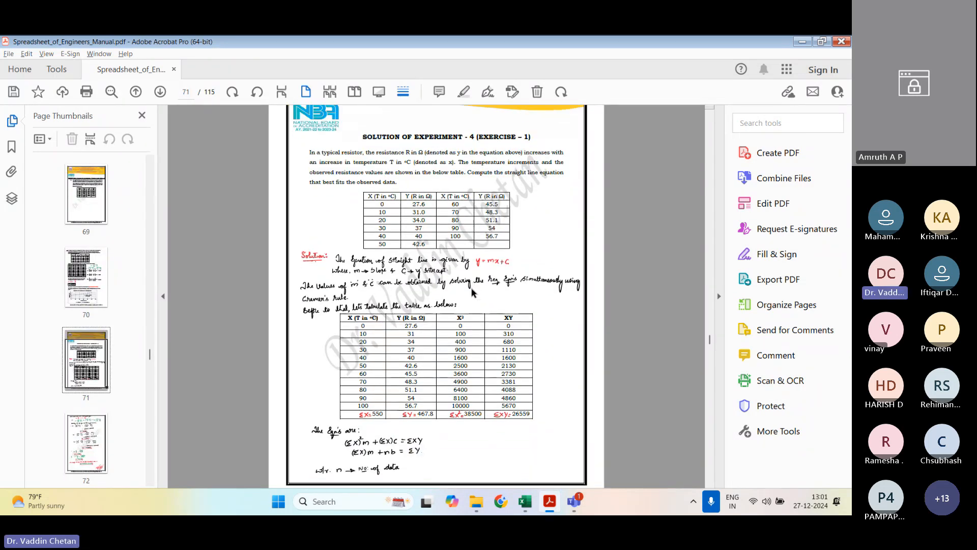
pyautogui.scroll(-1, 473, 291)
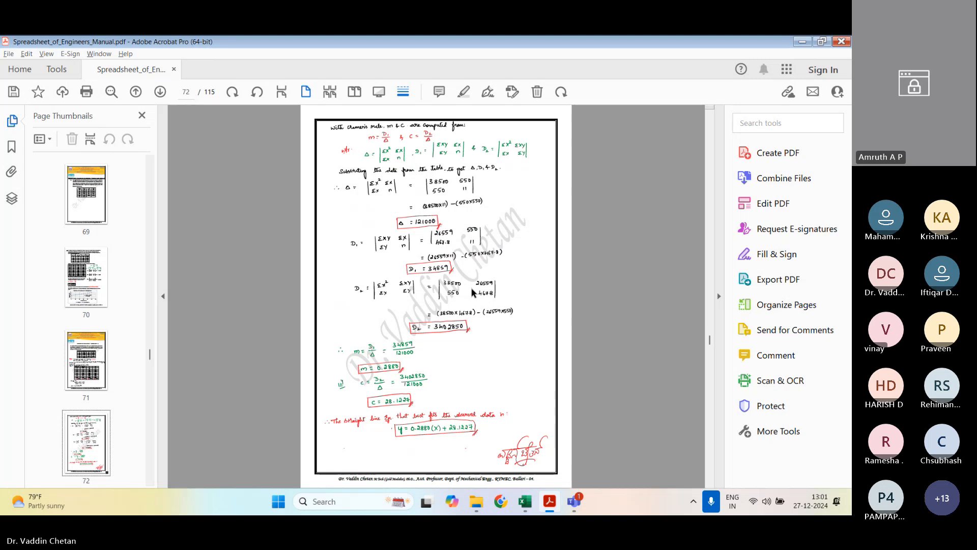
# Step: Go to question 11 on the least-square parabola and view its data table and worked solution on page 74
pyautogui.scroll(-1, 473, 291)
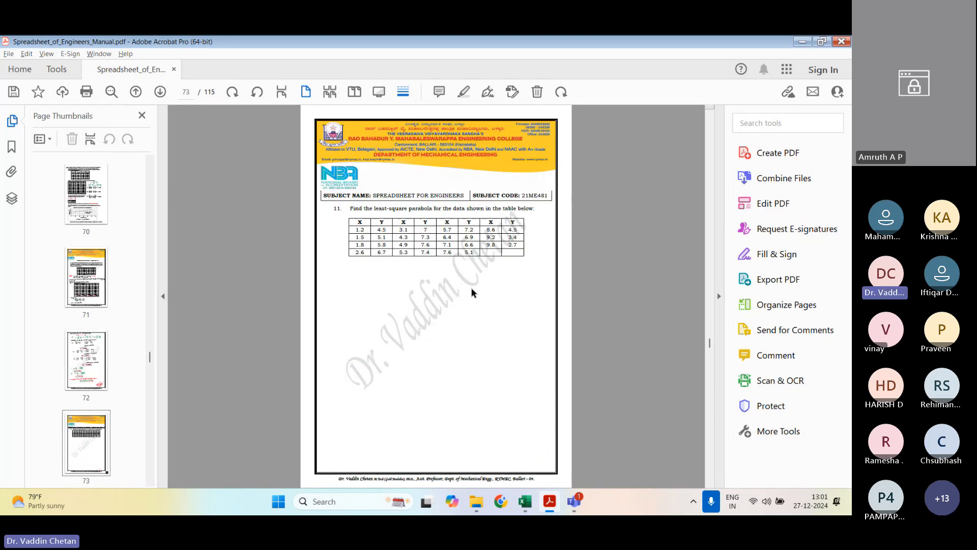
pyautogui.scroll(-1, 471, 292)
pyautogui.scroll(1, 471, 292)
pyautogui.scroll(2, 461, 269)
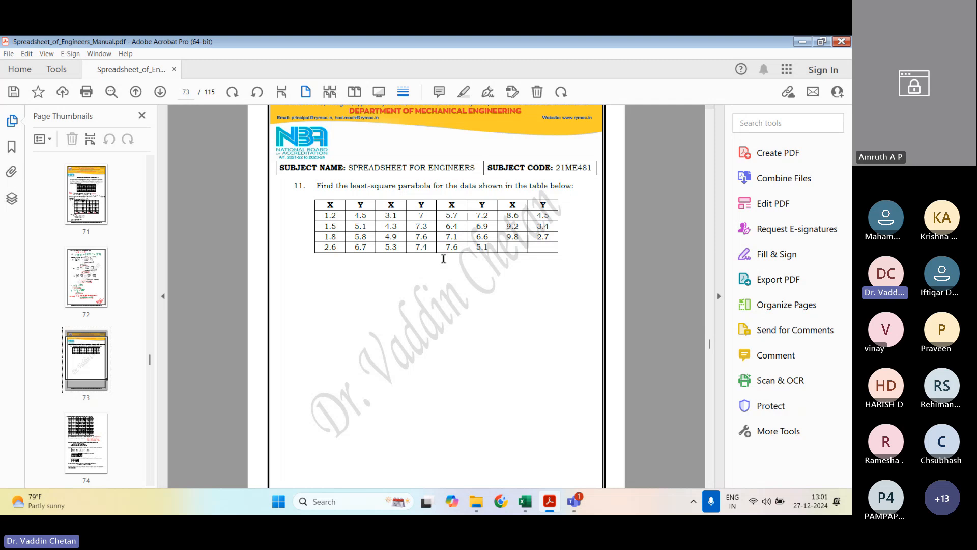
pyautogui.scroll(-3, 450, 356)
pyautogui.scroll(-5, 451, 370)
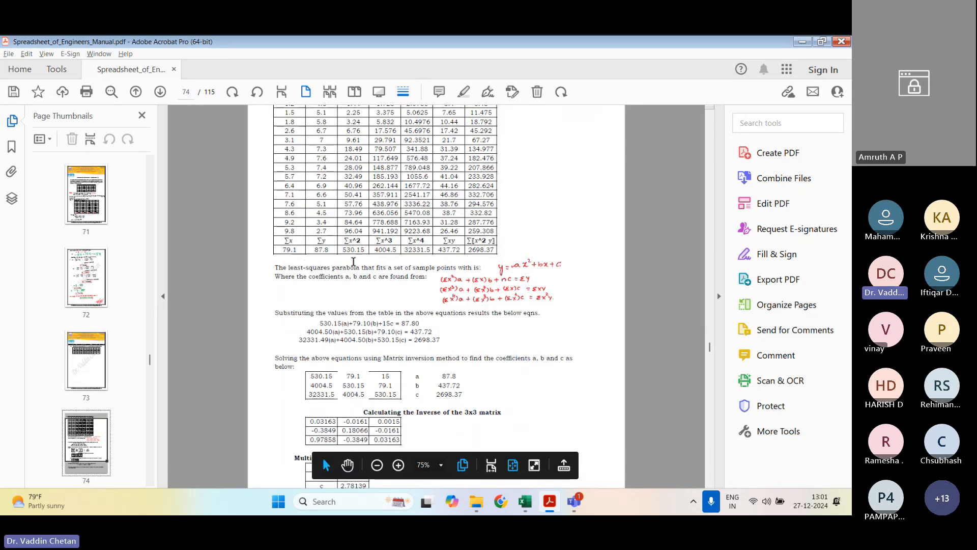
# Step: Examine the general parabola equation y = ax²+bx+c and the three normal equations for its coefficients, marking each in turn
pyautogui.moveTo(380, 274); pyautogui.dragTo(573, 273)
pyautogui.click(512, 261)
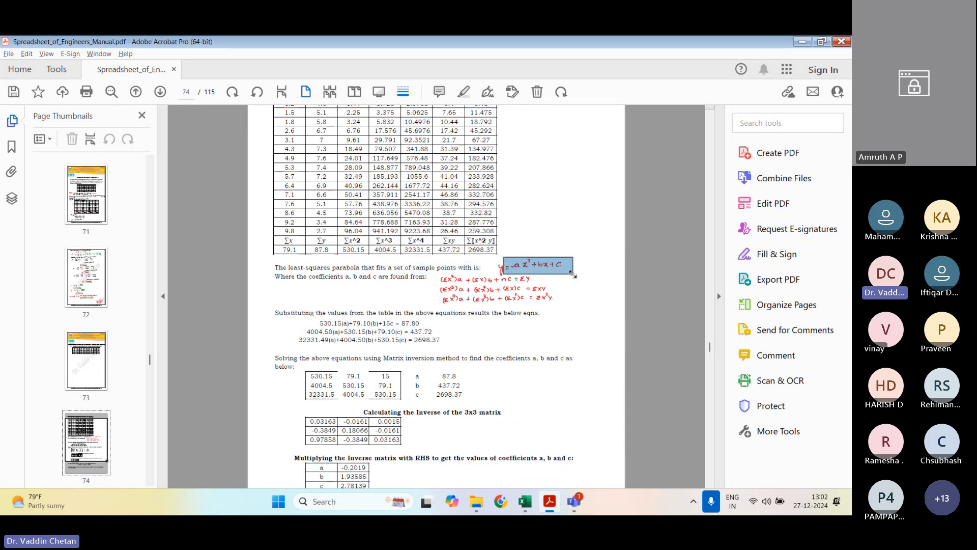
pyautogui.click(448, 271)
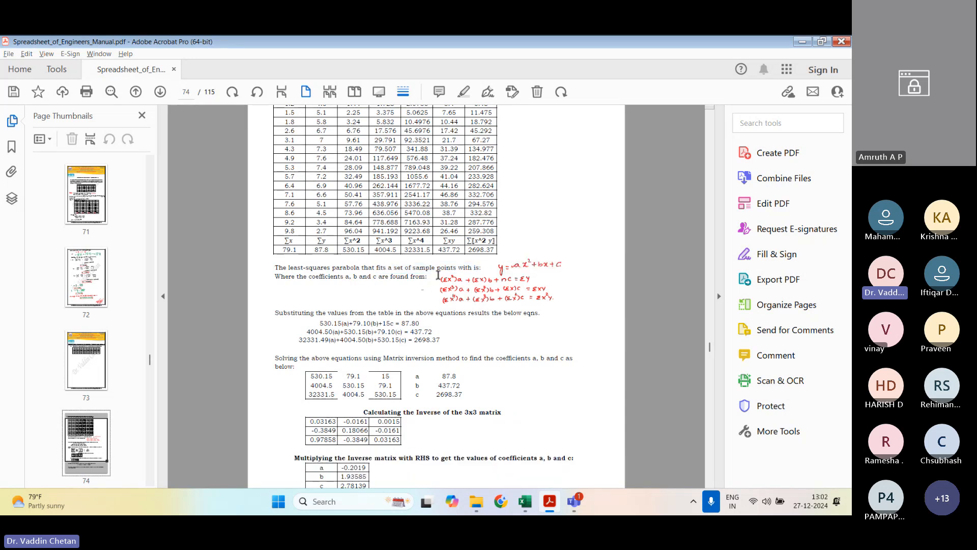
pyautogui.moveTo(438, 275); pyautogui.dragTo(564, 310)
pyautogui.click(580, 306)
pyautogui.moveTo(439, 268)
pyautogui.mouseDown()
pyautogui.moveTo(560, 305)
pyautogui.moveTo(487, 294)
pyautogui.moveTo(435, 268)
pyautogui.mouseUp()
pyautogui.click(568, 299)
# Step: Examine the x^2, x^3, x^4, xy and x^2 y columns in the table above the normal equations
pyautogui.scroll(2, 390, 248)
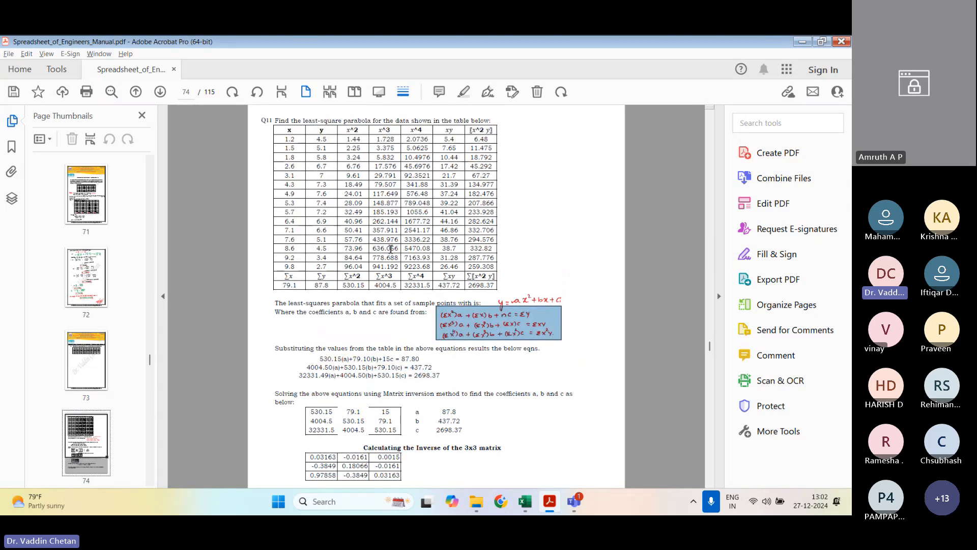
pyautogui.click(365, 129)
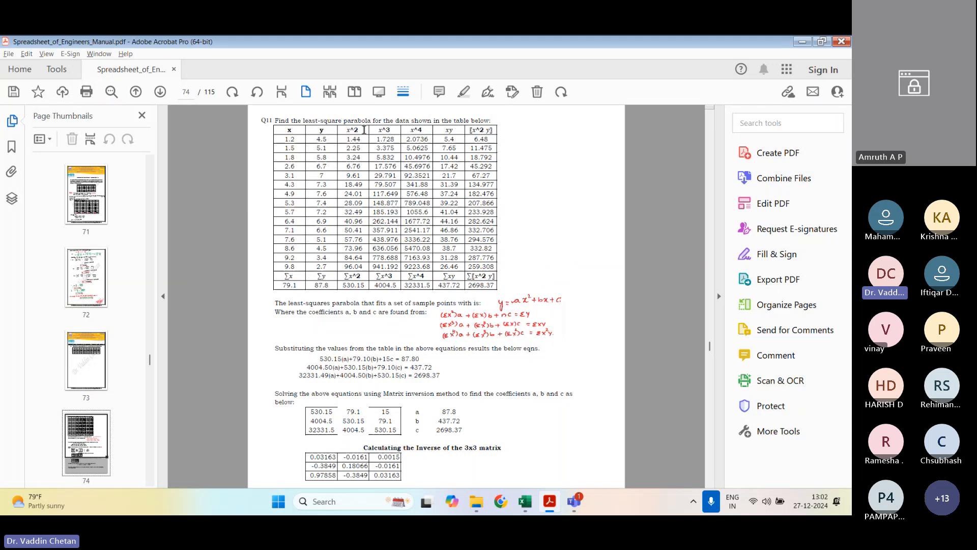
pyautogui.moveTo(381, 133); pyautogui.dragTo(494, 131)
# Step: Examine the three equations with the table sums substituted and their 3x3 matrix form, marking each
pyautogui.scroll(-2, 486, 263)
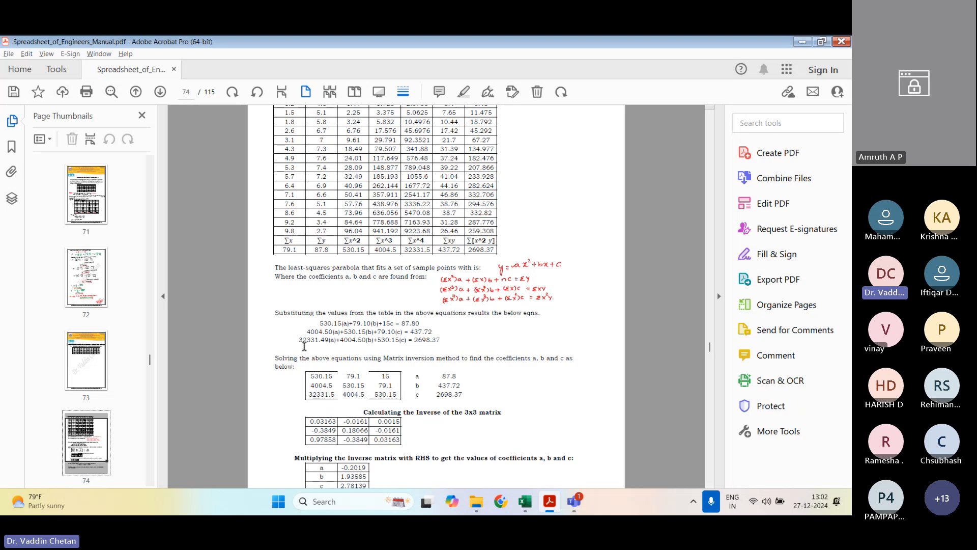
pyautogui.moveTo(302, 331); pyautogui.dragTo(436, 346)
pyautogui.click(470, 349)
pyautogui.scroll(-1, 438, 350)
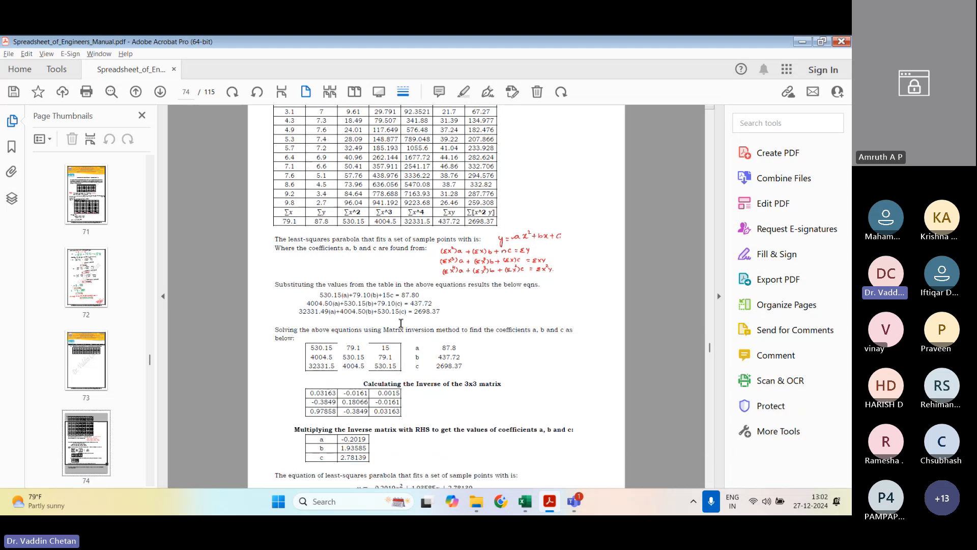
pyautogui.moveTo(306, 303); pyautogui.dragTo(440, 311)
pyautogui.click(439, 312)
pyautogui.moveTo(312, 345); pyautogui.dragTo(442, 374)
pyautogui.click(443, 375)
# Step: Review the inverse matrix, the coefficients a, b and c, the fitted parabola equation and its trendline validation chart
pyautogui.scroll(-1, 340, 348)
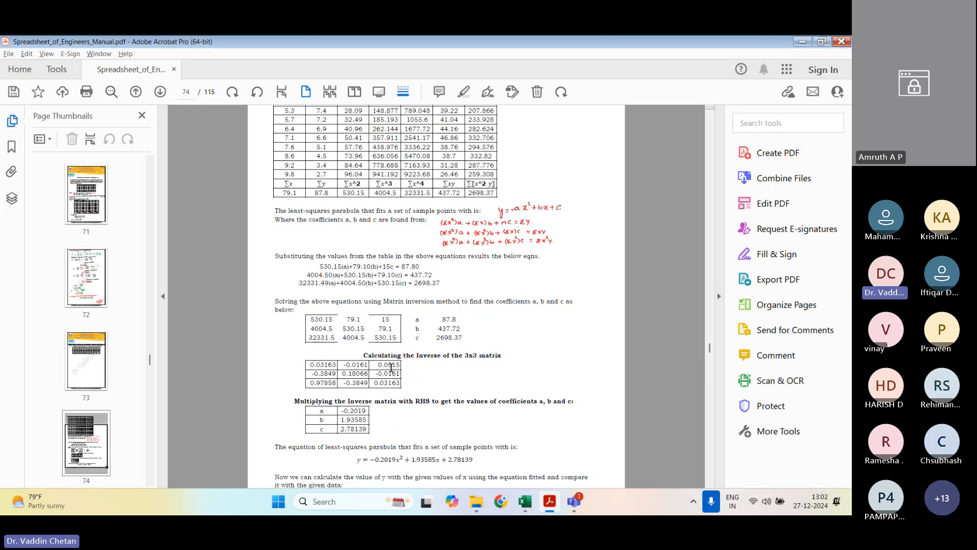
pyautogui.scroll(-2, 391, 366)
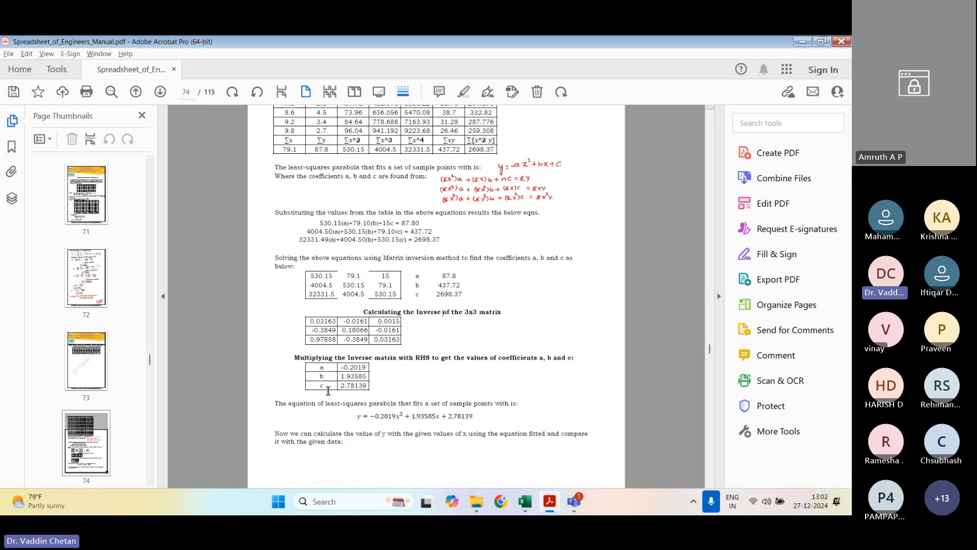
pyautogui.moveTo(357, 416)
pyautogui.mouseDown()
pyautogui.moveTo(438, 427)
pyautogui.moveTo(480, 415)
pyautogui.mouseUp()
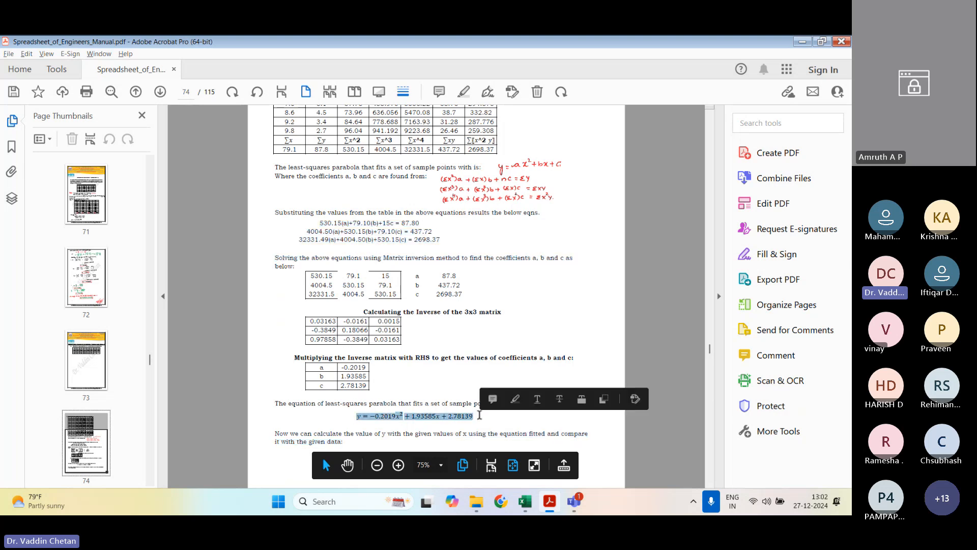
pyautogui.scroll(-10, 479, 416)
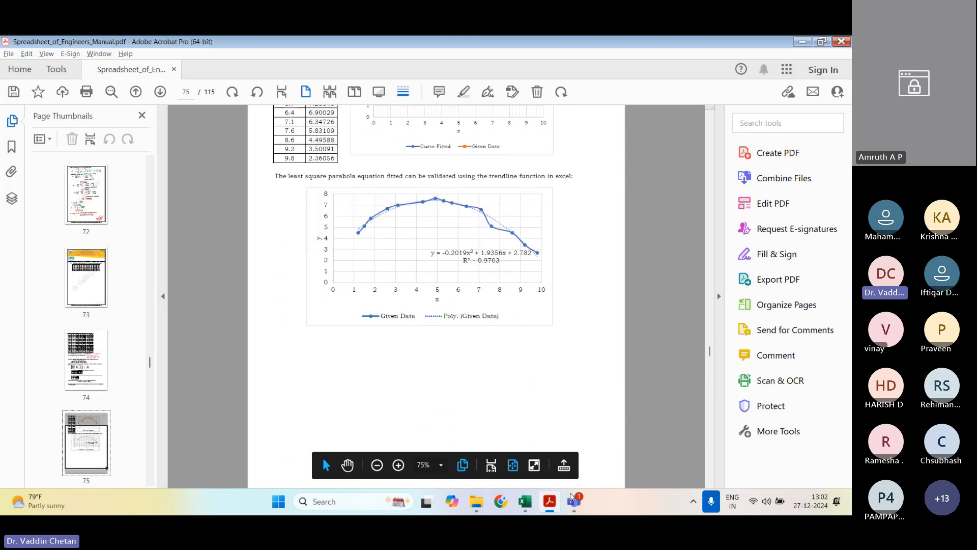
# Step: Switch back to the Excel workbook and open the Aligned_2nd worksheet
pyautogui.click(525, 502)
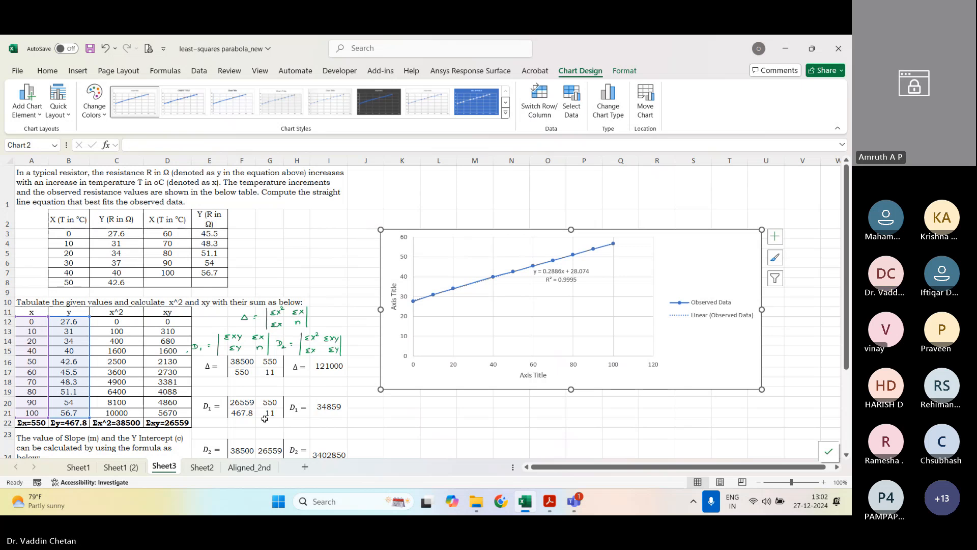
pyautogui.click(264, 418)
pyautogui.click(257, 467)
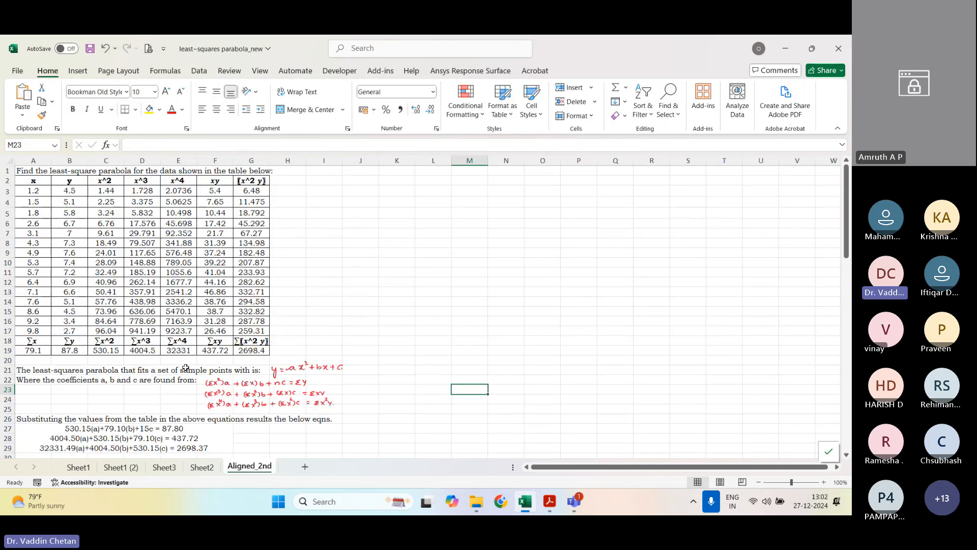
# Step: Examine the x and y data, the first-row formulas of the x^2, x^3, x^4, xy and x^2 y columns, and the sums row
pyautogui.moveTo(42, 191); pyautogui.dragTo(72, 346)
pyautogui.click(105, 190)
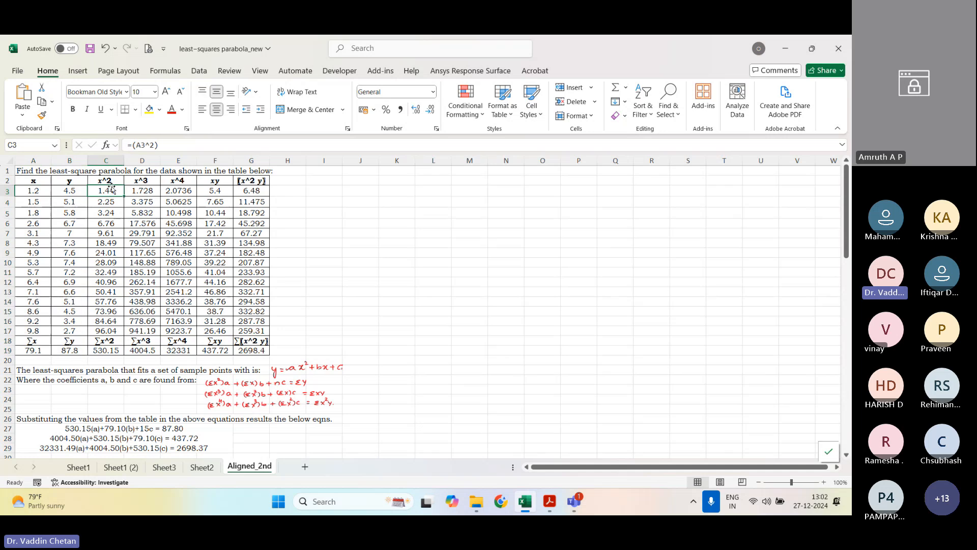
pyautogui.click(142, 191)
pyautogui.click(183, 188)
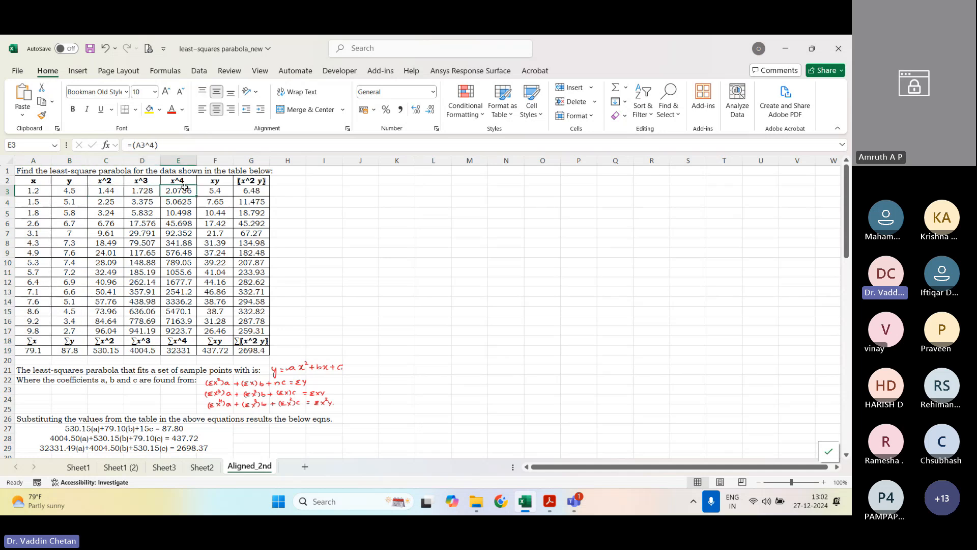
pyautogui.click(216, 191)
pyautogui.click(255, 189)
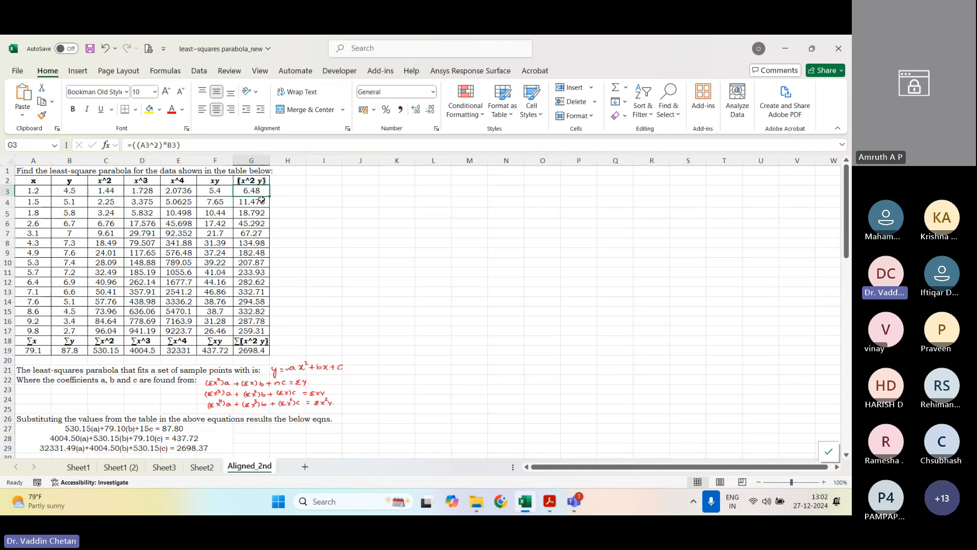
pyautogui.moveTo(98, 351); pyautogui.dragTo(239, 350)
# Step: Review the handwritten normal equations and the three equations with the table sums substituted
pyautogui.scroll(-4, 239, 350)
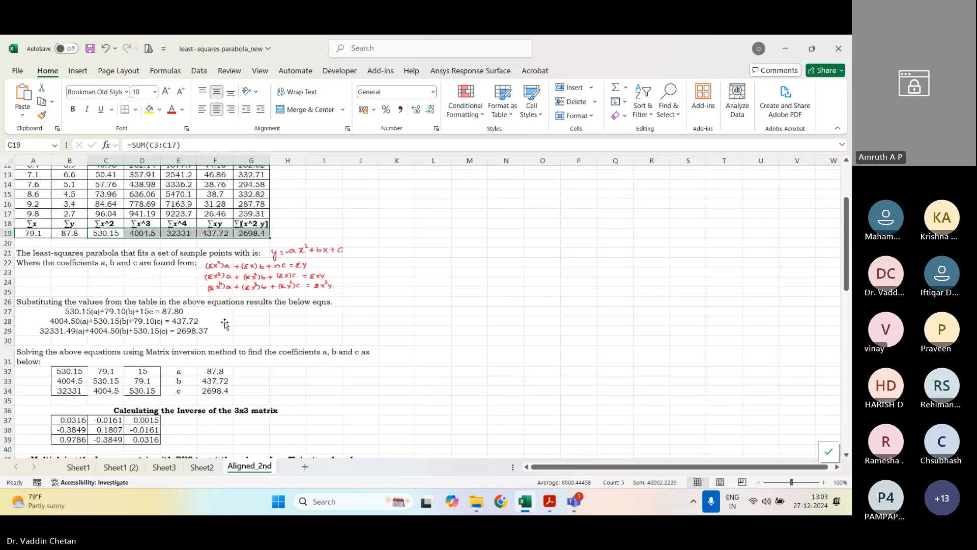
pyautogui.click(218, 265)
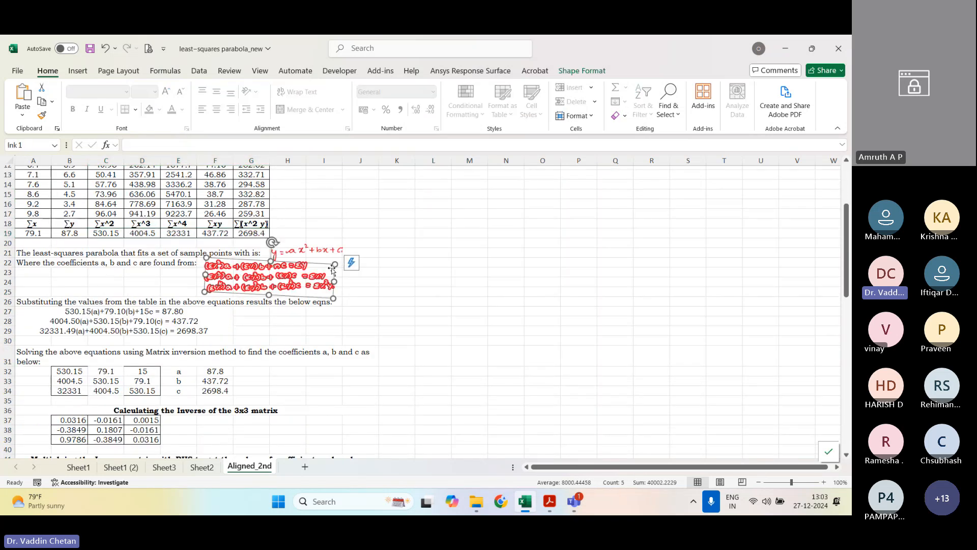
pyautogui.moveTo(397, 273); pyautogui.dragTo(396, 263)
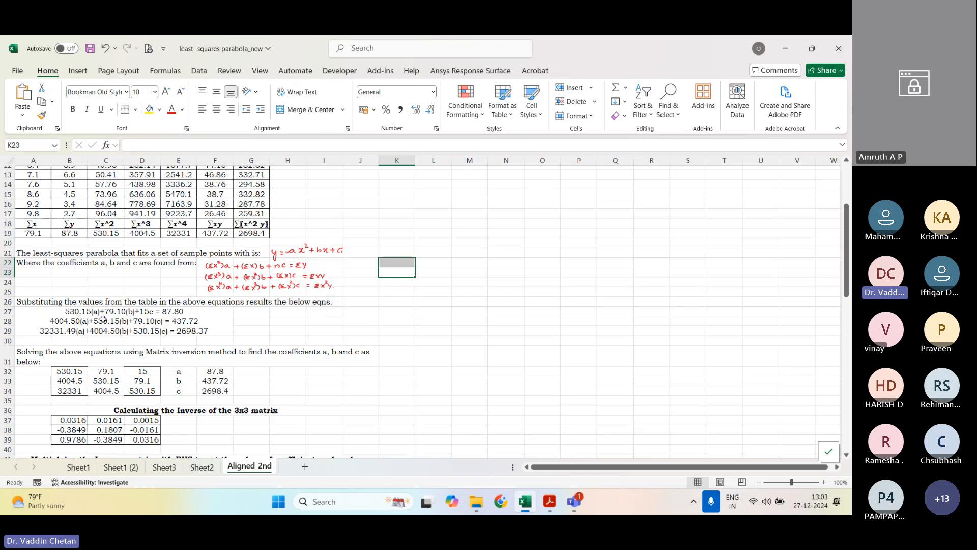
pyautogui.click(86, 316)
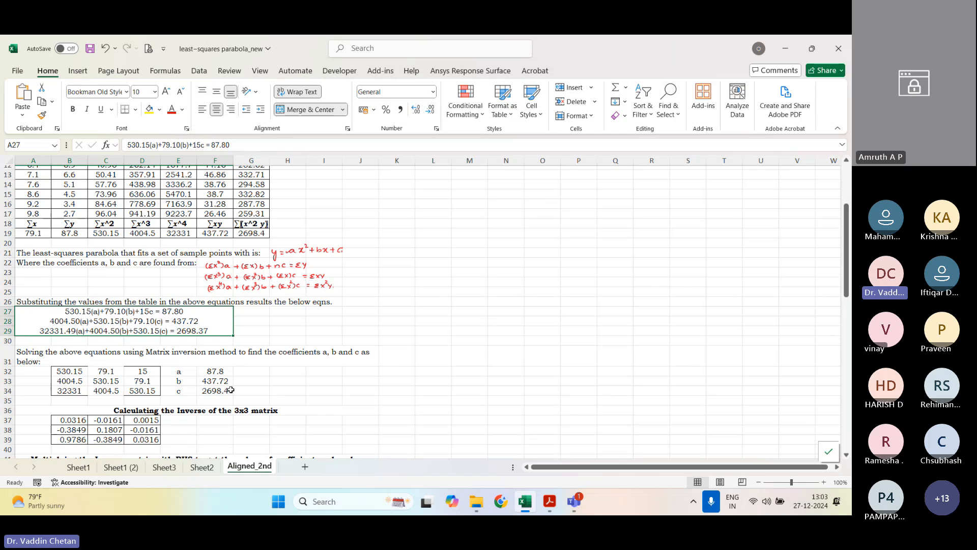
# Step: Clear the inverse matrix in B37:D39 and the coefficient values a, b and c in C42:C44
pyautogui.scroll(-3, 176, 374)
pyautogui.moveTo(74, 334); pyautogui.dragTo(152, 351)
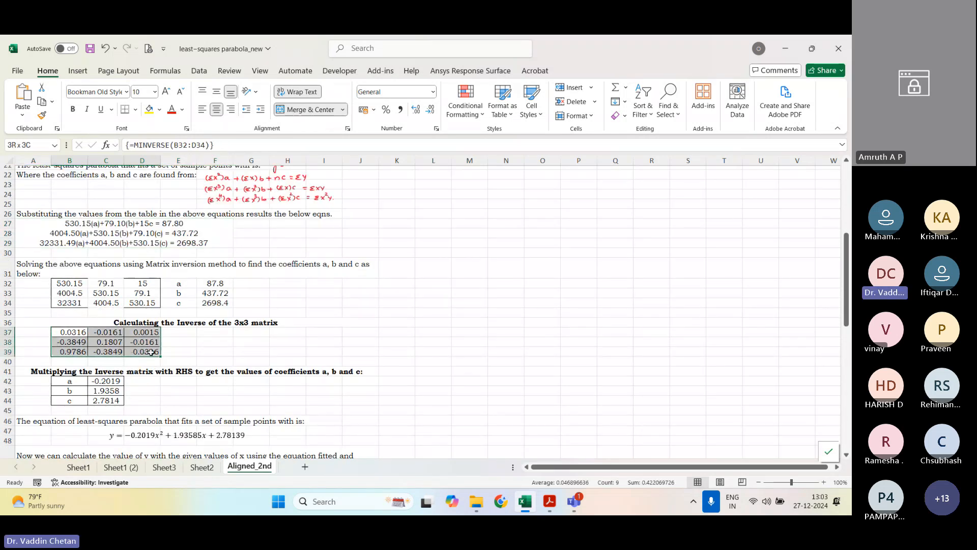
pyautogui.press('Delete')
pyautogui.click(112, 380)
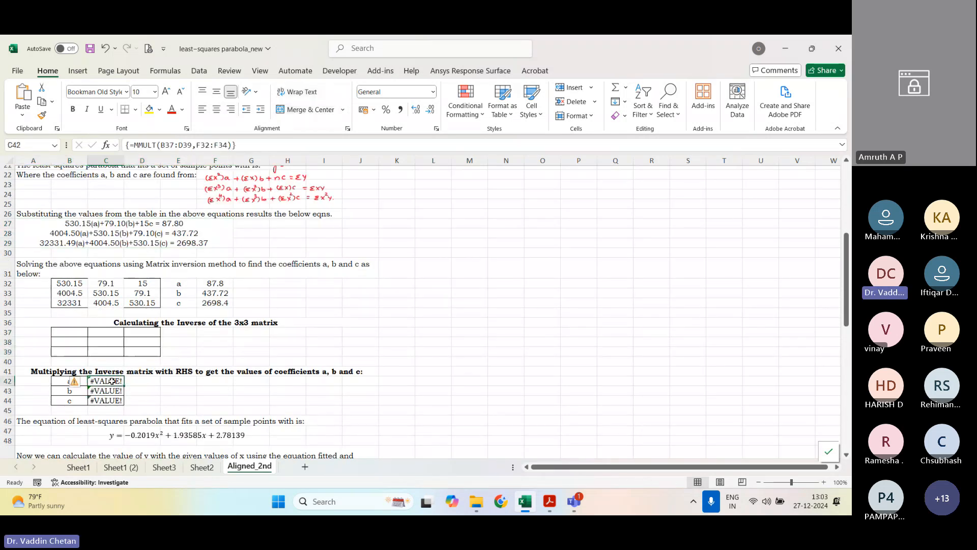
pyautogui.moveTo(112, 380); pyautogui.dragTo(112, 400)
pyautogui.press('Delete')
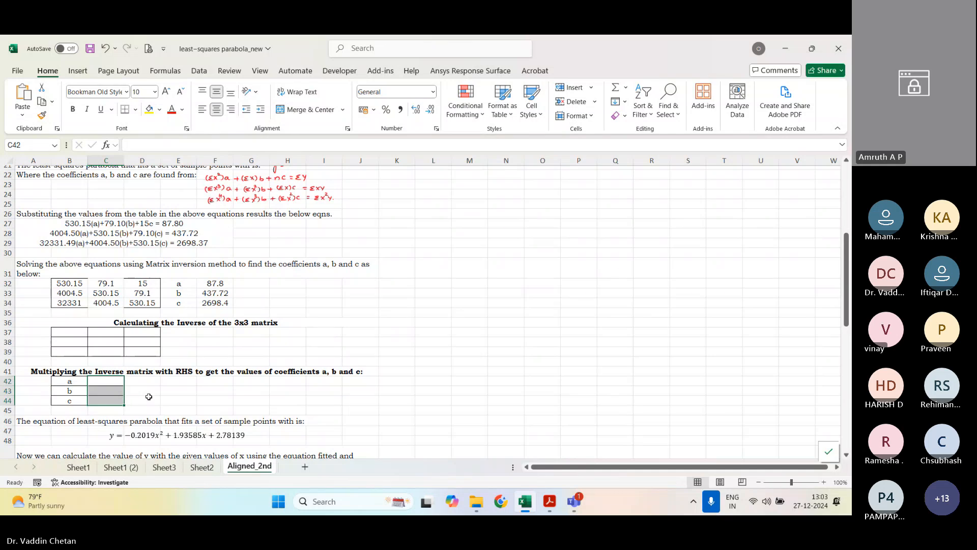
# Step: Calculate the inverse of the 3x3 matrix in B37:D39 with the array formula =MINVERSE(B32:D34)
pyautogui.scroll(-1, 148, 397)
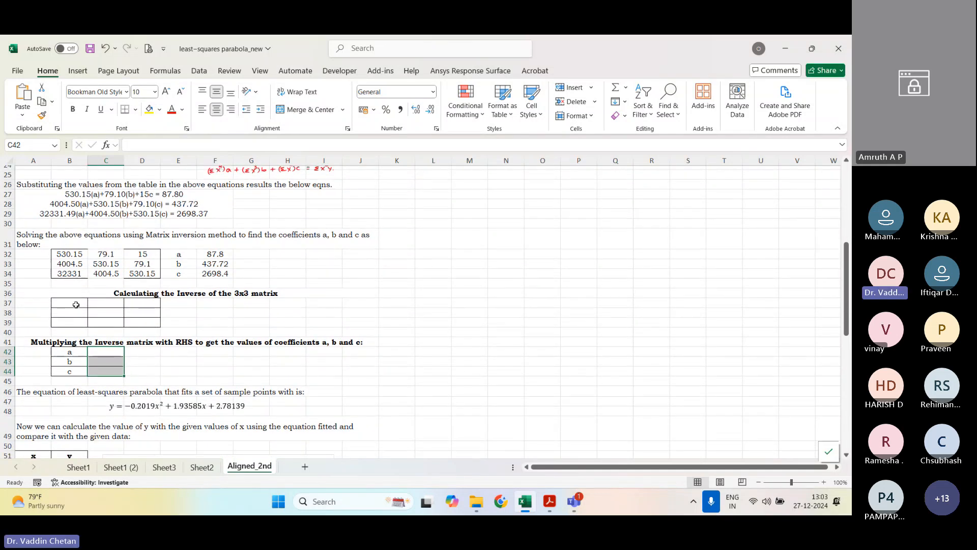
pyautogui.click(76, 304)
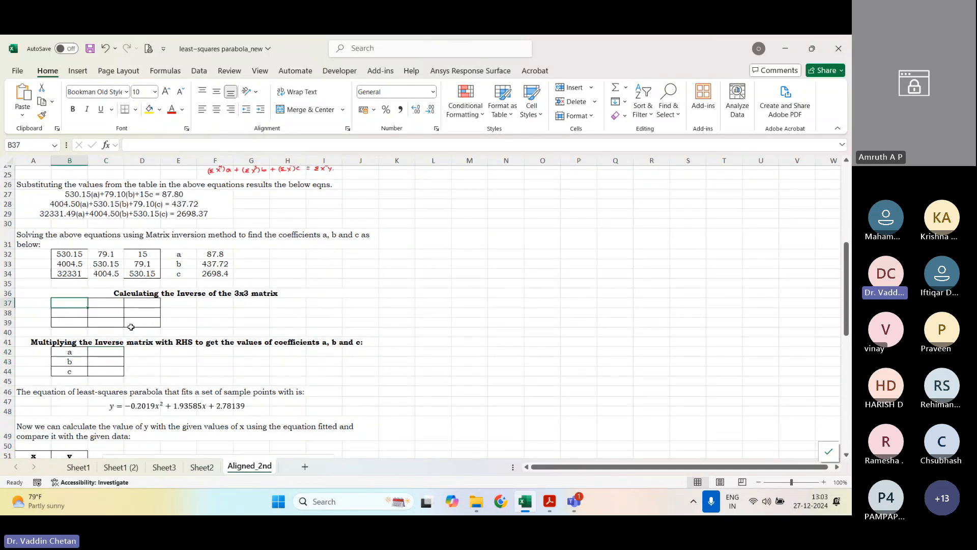
pyautogui.keyDown('shift'); pyautogui.click(137, 324); pyautogui.keyUp('shift')
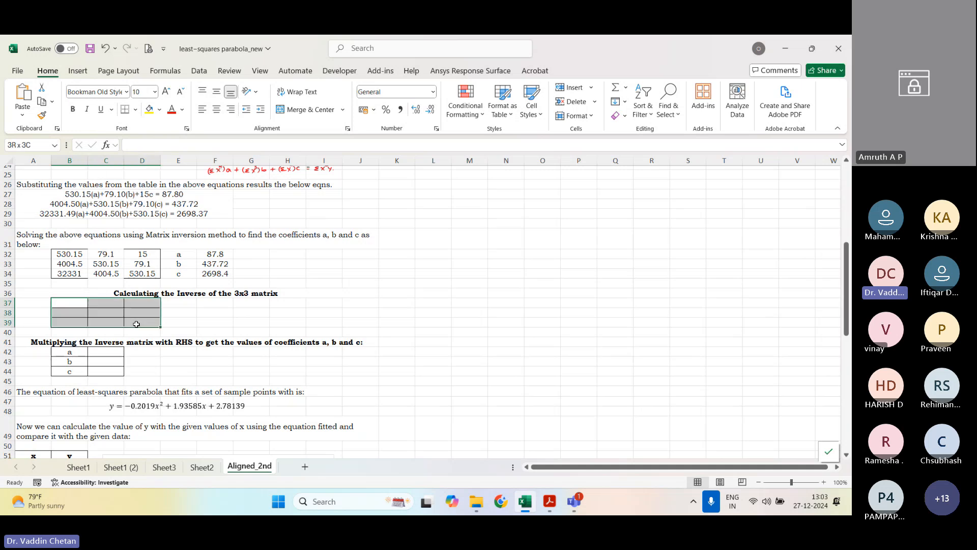
pyautogui.press('F2')
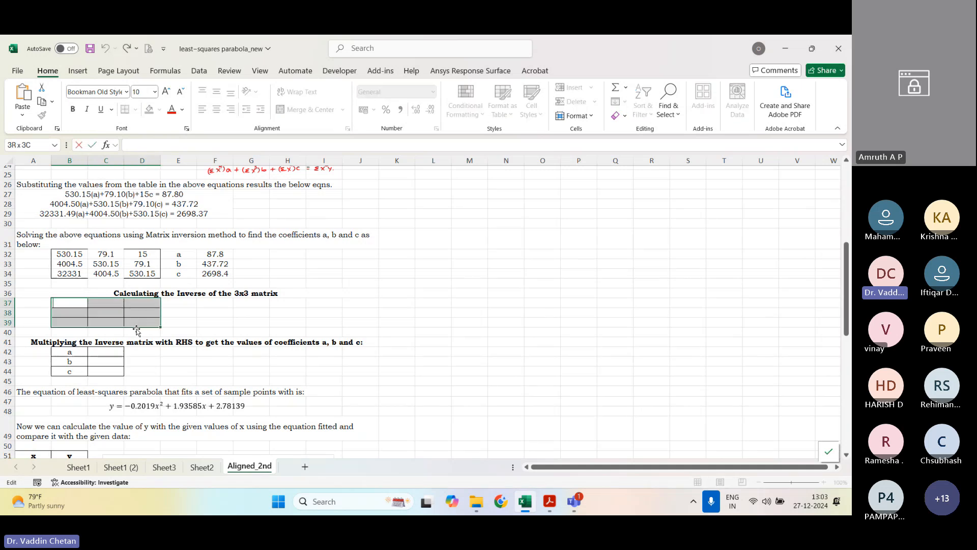
pyautogui.write('=')
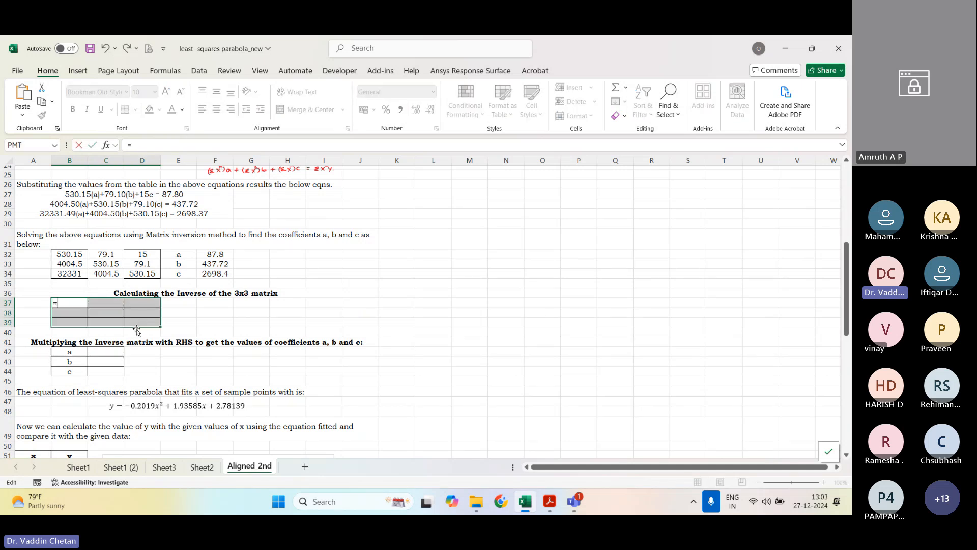
pyautogui.write('minverse')
pyautogui.press('Tab')
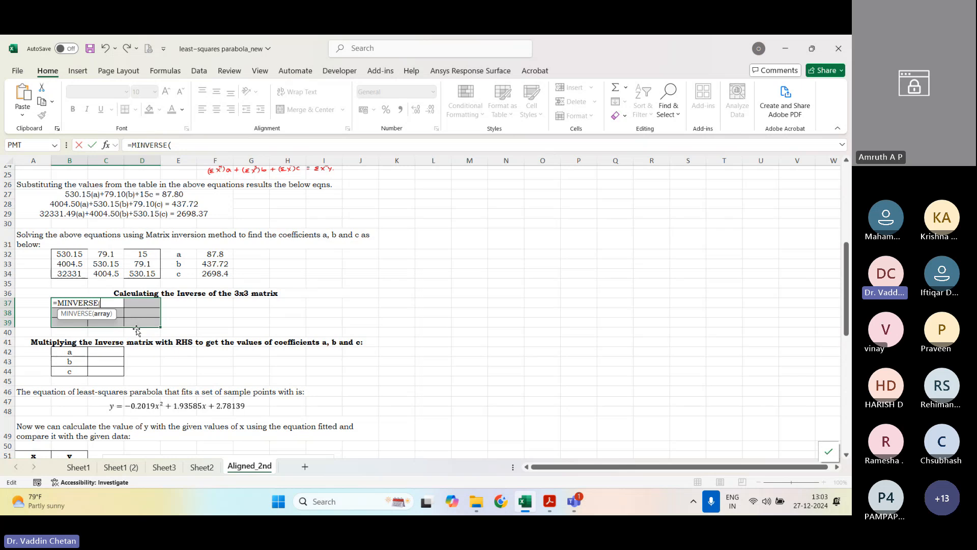
pyautogui.moveTo(72, 255); pyautogui.dragTo(132, 275)
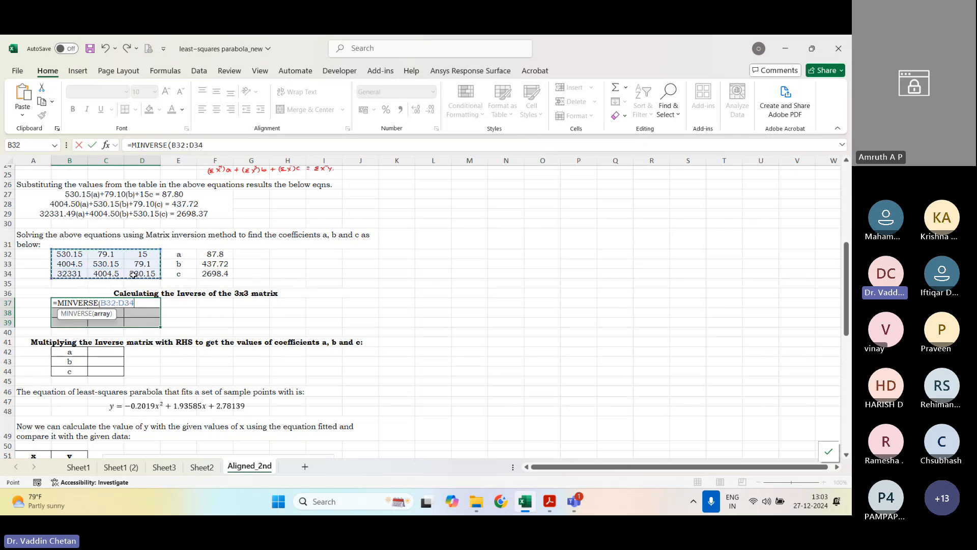
pyautogui.write(')')
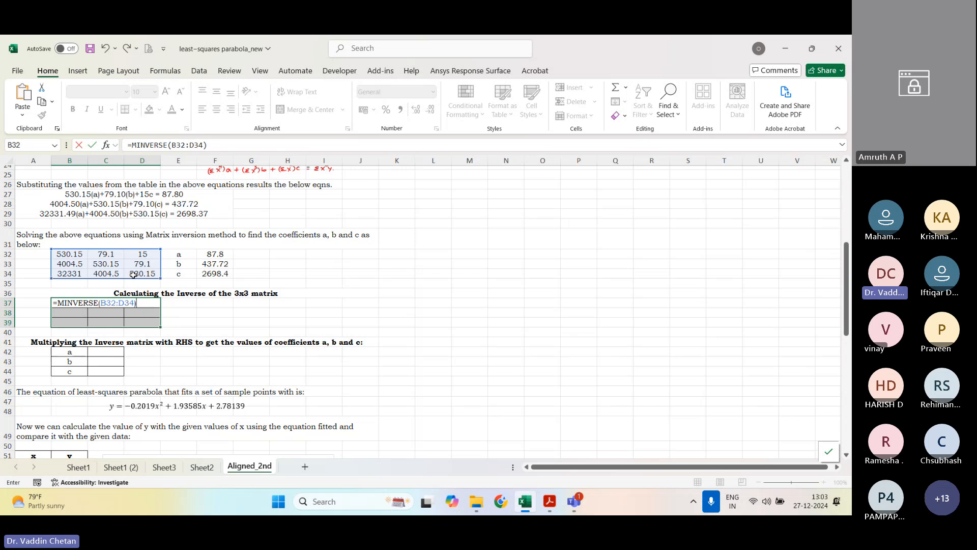
pyautogui.hotkey('ctrl', 'shift', 'Return')
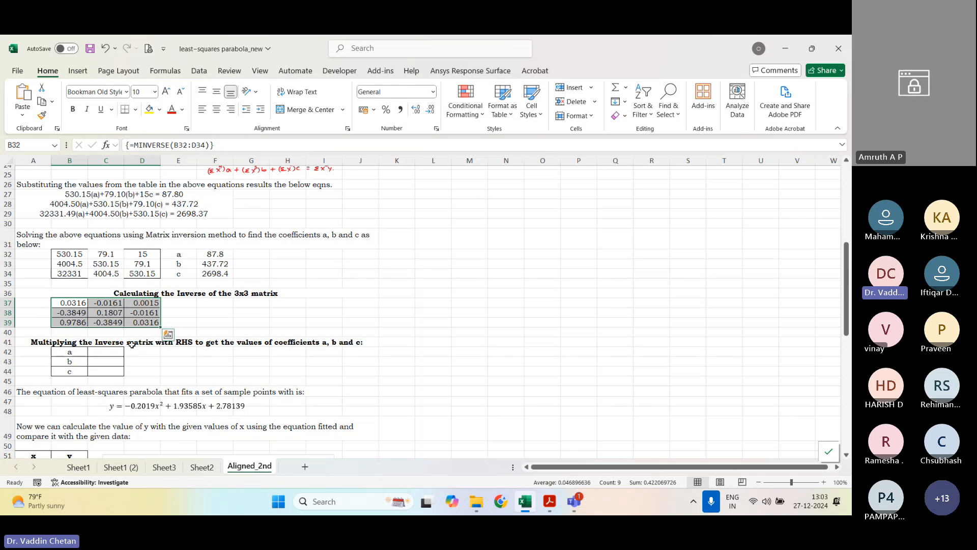
# Step: Calculate the coefficients a, b and c in C42:C44 with the array formula =MMULT(B37:D39,F32:F34)
pyautogui.click(110, 352)
pyautogui.moveTo(110, 352); pyautogui.dragTo(110, 368)
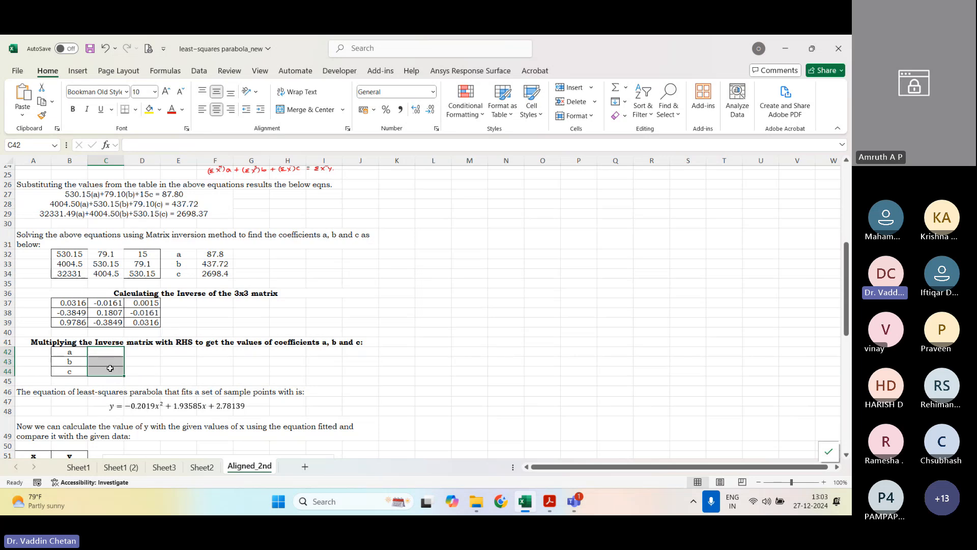
pyautogui.press('F2')
pyautogui.write('=mmult')
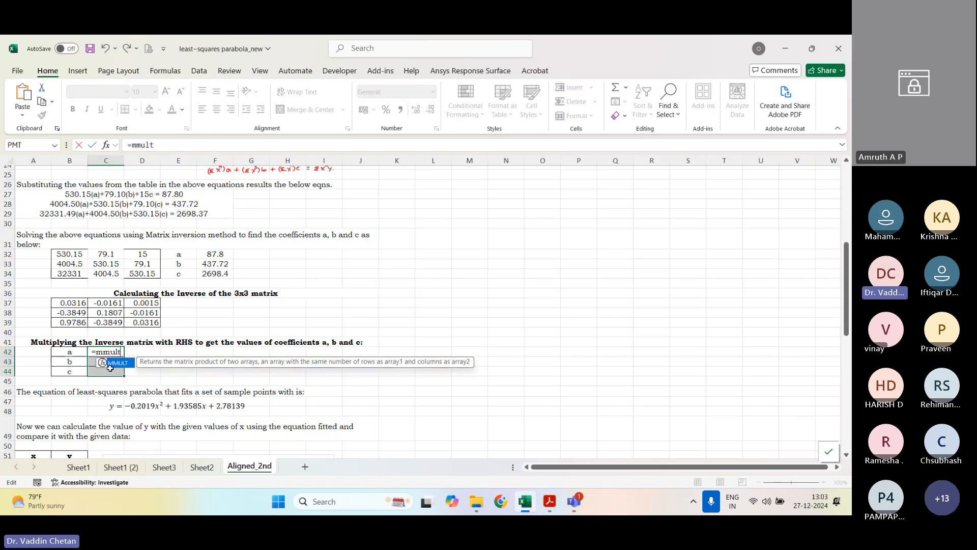
pyautogui.press('Tab')
pyautogui.moveTo(79, 302); pyautogui.dragTo(141, 326)
pyautogui.write(',')
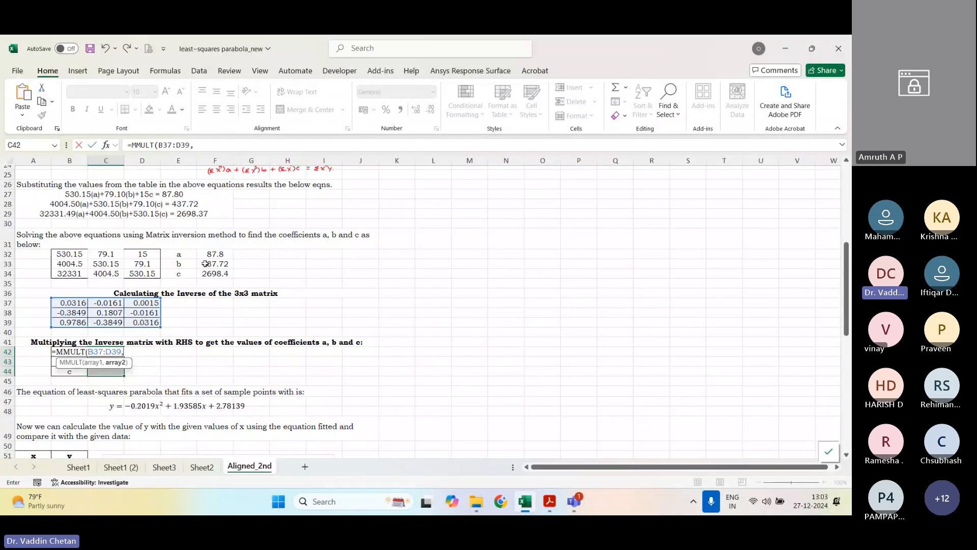
pyautogui.moveTo(212, 254); pyautogui.dragTo(215, 278)
pyautogui.write(')')
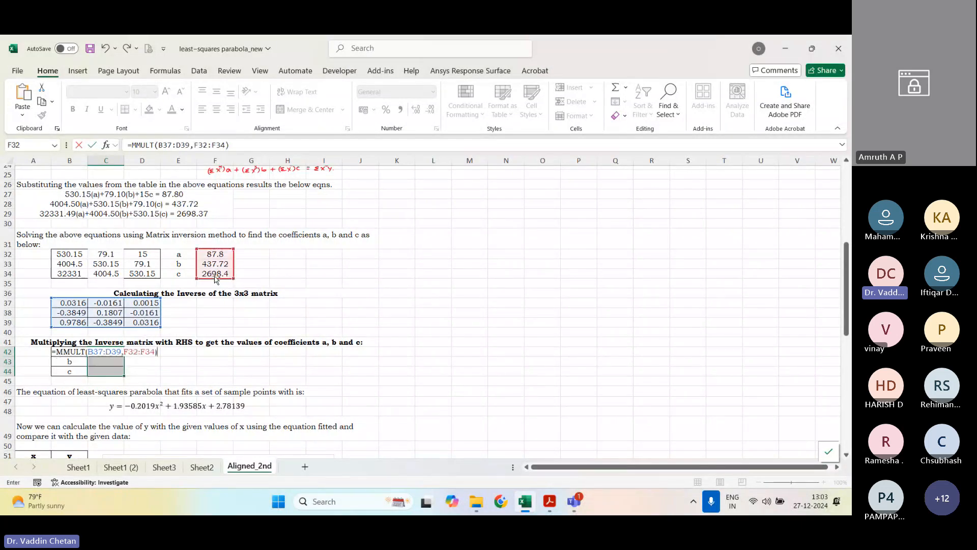
pyautogui.hotkey('ctrl', 'shift', 'Return')
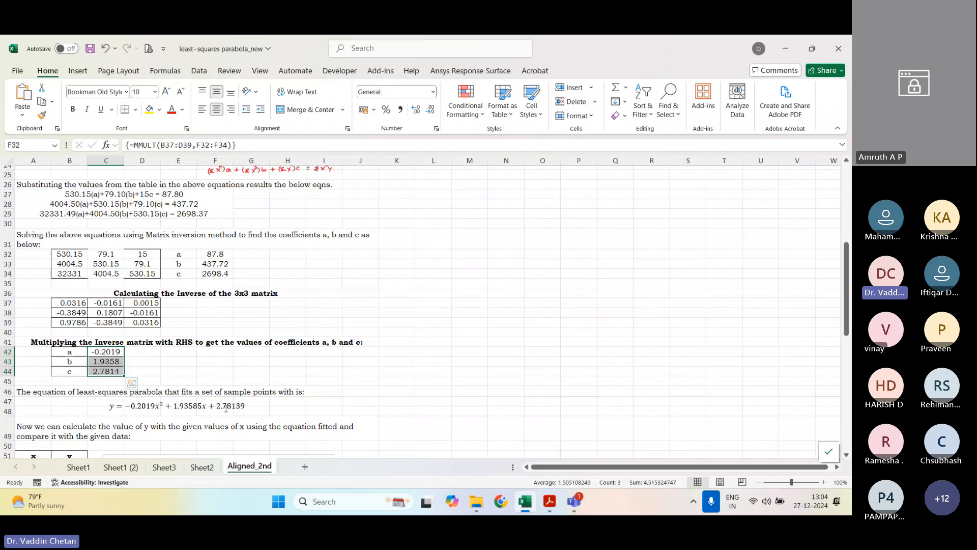
# Step: Insert an empty scatter chart with lines and markers beside the data table at the start of the worksheet
pyautogui.scroll(-8, 245, 405)
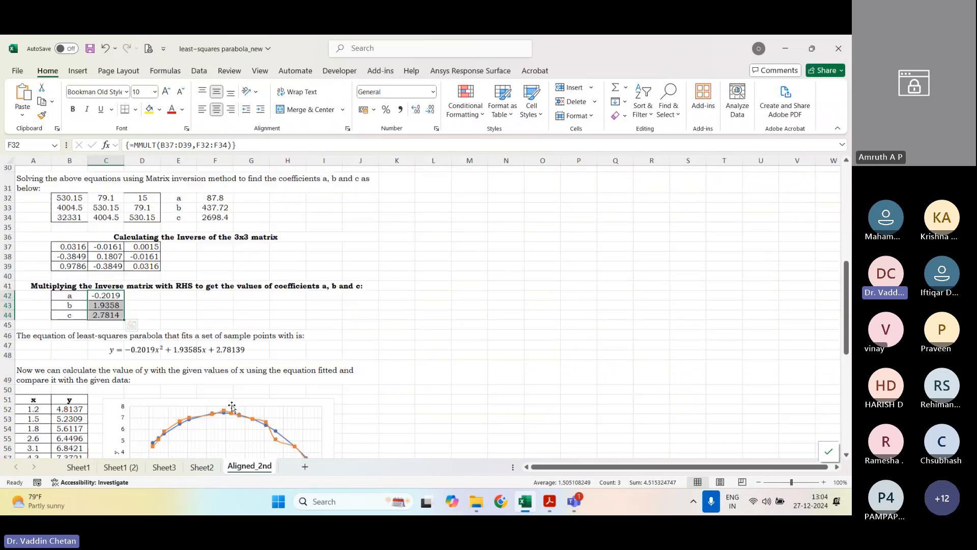
pyautogui.scroll(11, 173, 324)
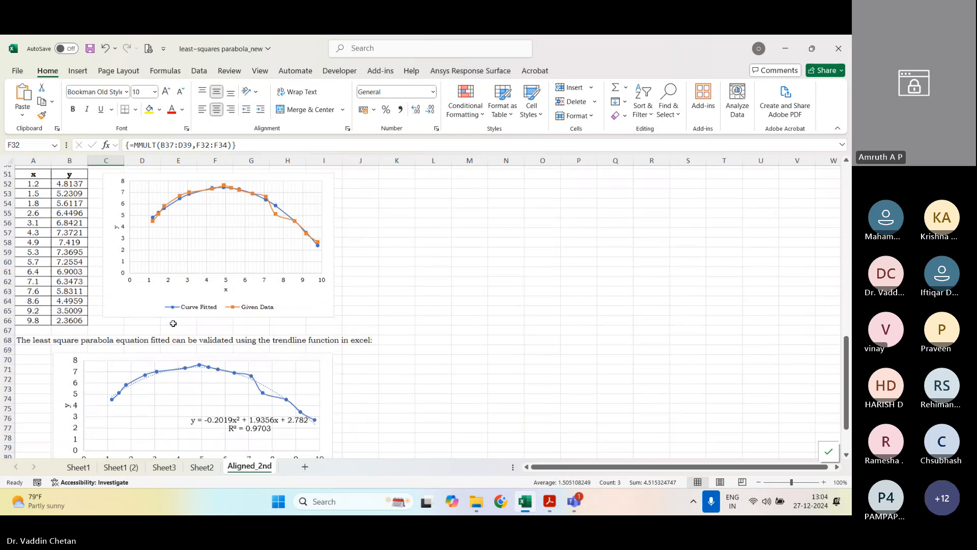
pyautogui.scroll(5, 131, 417)
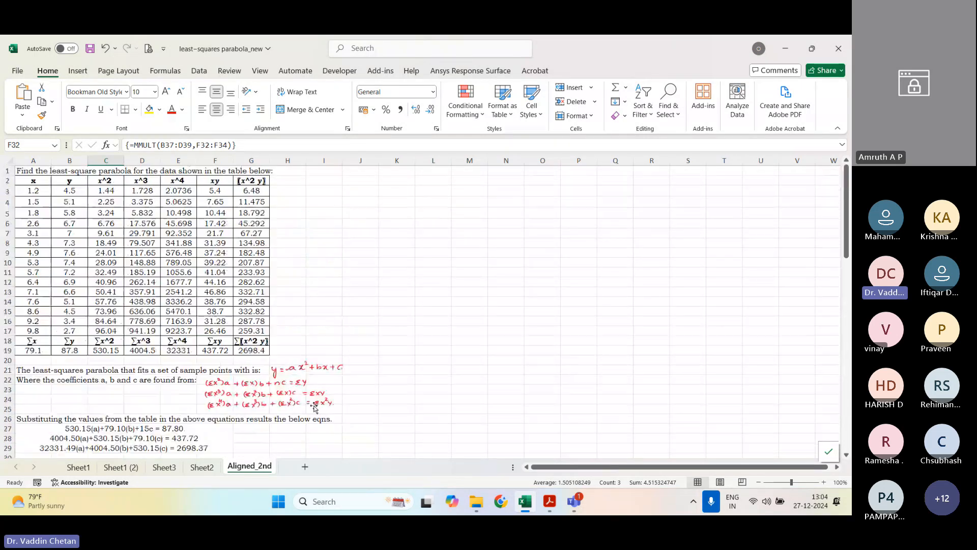
pyautogui.click(397, 202)
pyautogui.click(78, 71)
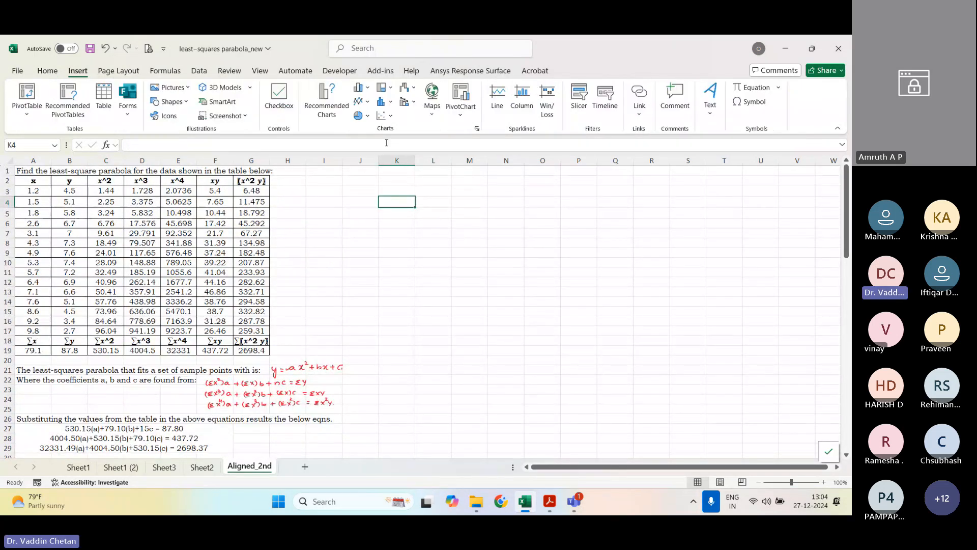
pyautogui.click(385, 115)
pyautogui.click(428, 152)
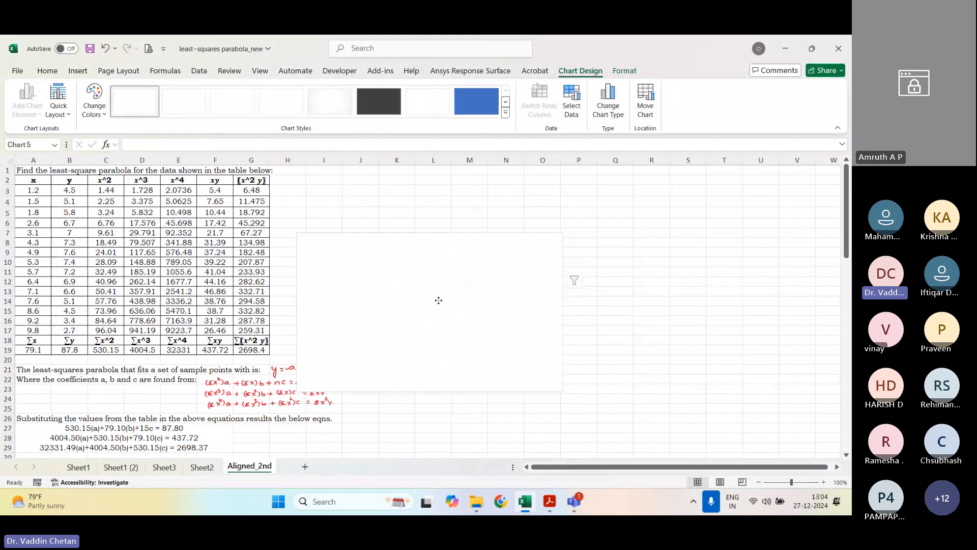
# Step: Add a series named Observed Data to the new chart, with X values from A3:A17 and Y values from B3:B17
pyautogui.rightClick(497, 283)
pyautogui.click(536, 311)
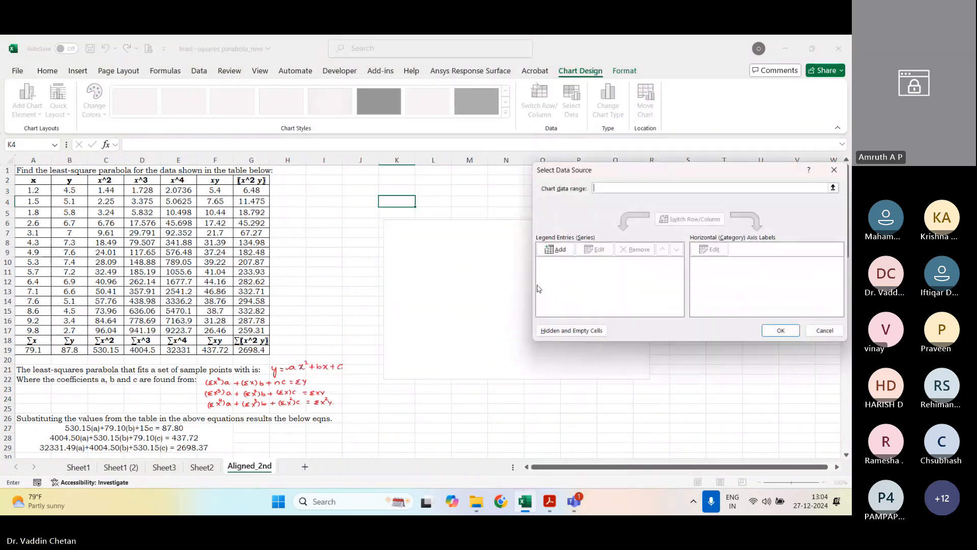
pyautogui.click(617, 254)
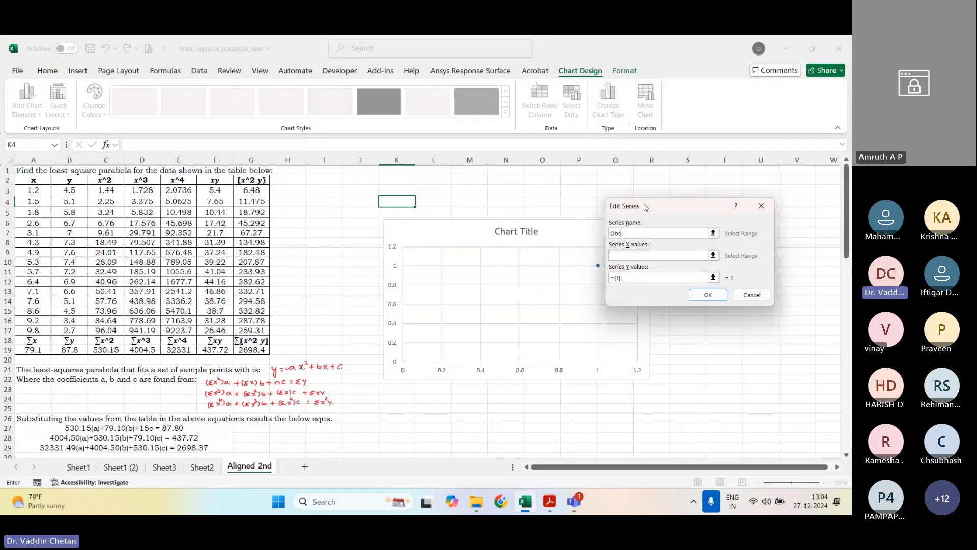
pyautogui.write('Observed ')
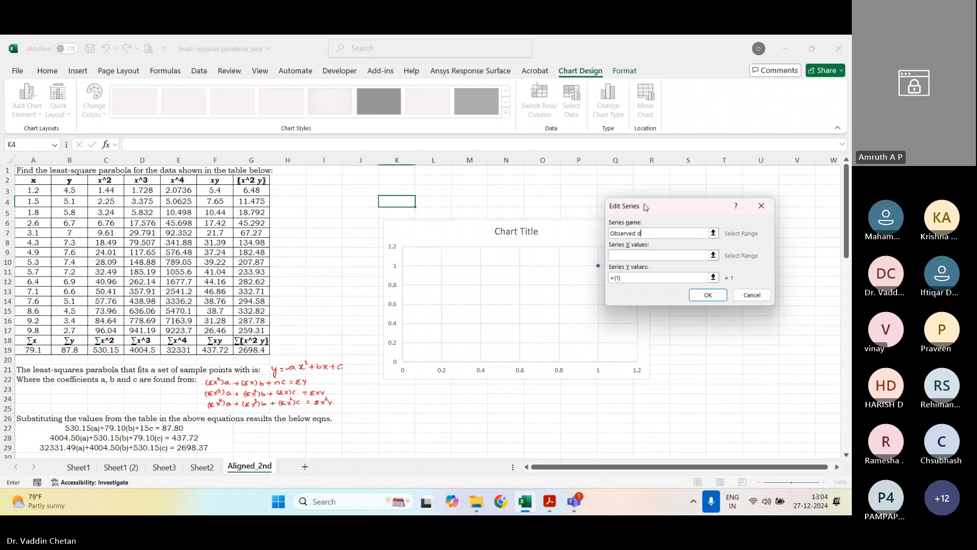
pyautogui.write('Data')
pyautogui.press('Tab')
pyautogui.moveTo(33, 190); pyautogui.dragTo(43, 331)
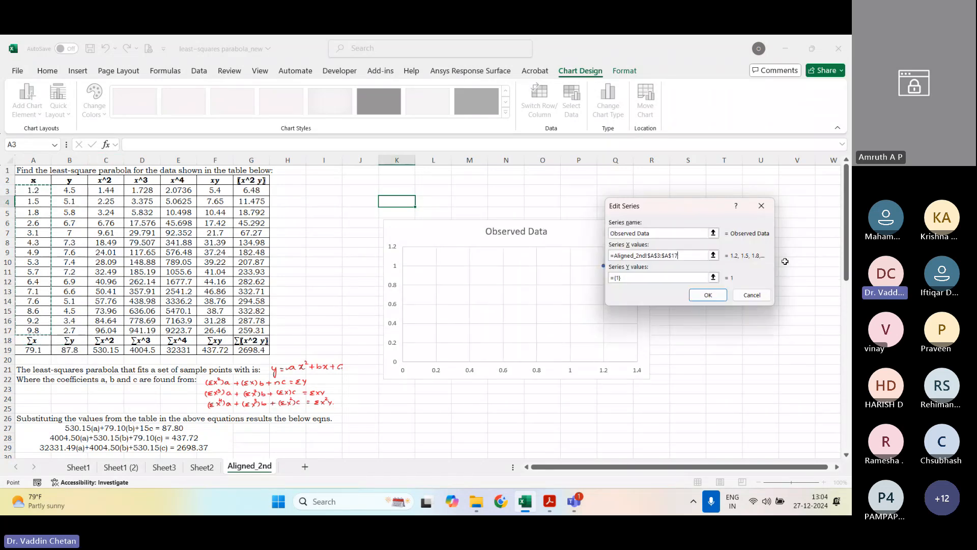
pyautogui.click(713, 278)
pyautogui.moveTo(75, 190); pyautogui.dragTo(77, 335)
pyautogui.click(76, 331)
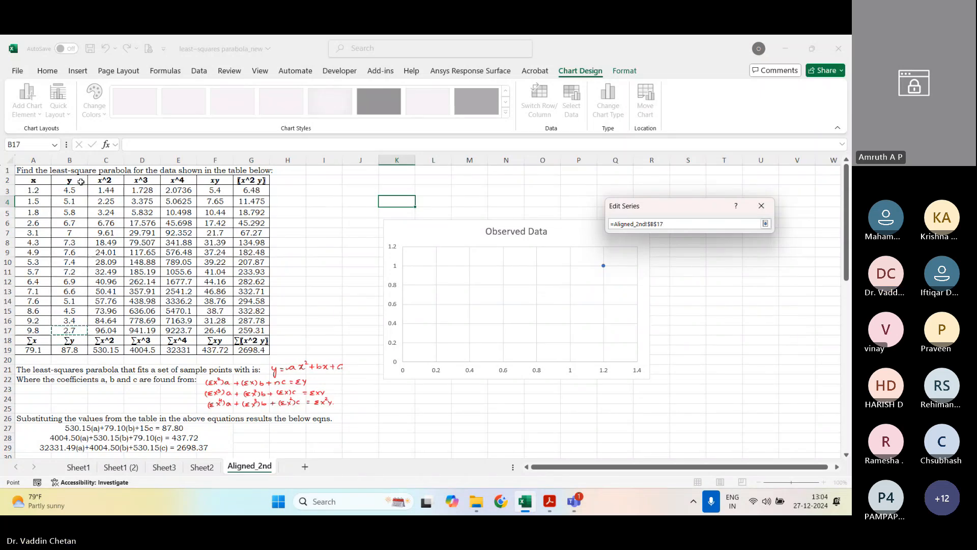
pyautogui.moveTo(76, 190); pyautogui.dragTo(77, 331)
pyautogui.click(707, 294)
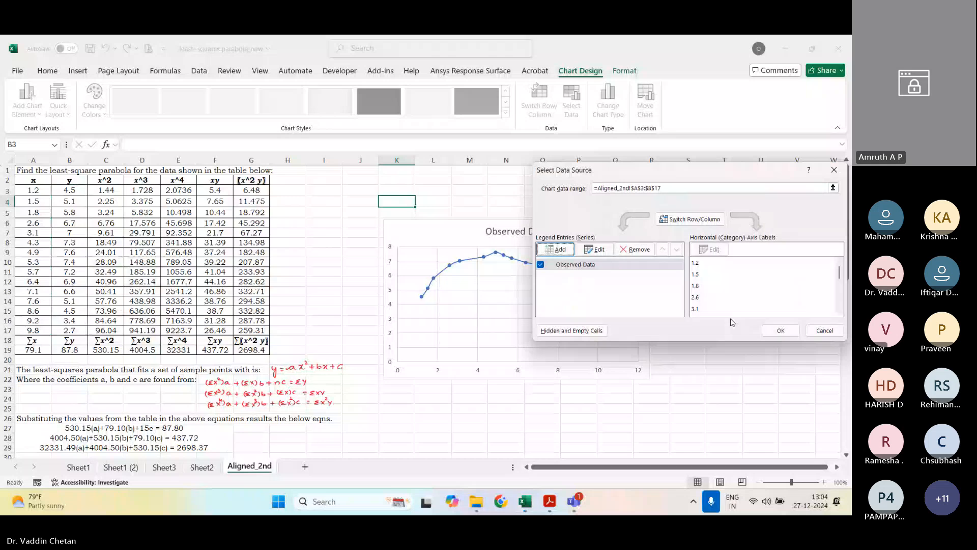
# Step: Accept the chart's data source settings and add a second-order polynomial trendline to the Observed Data chart
pyautogui.click(780, 332)
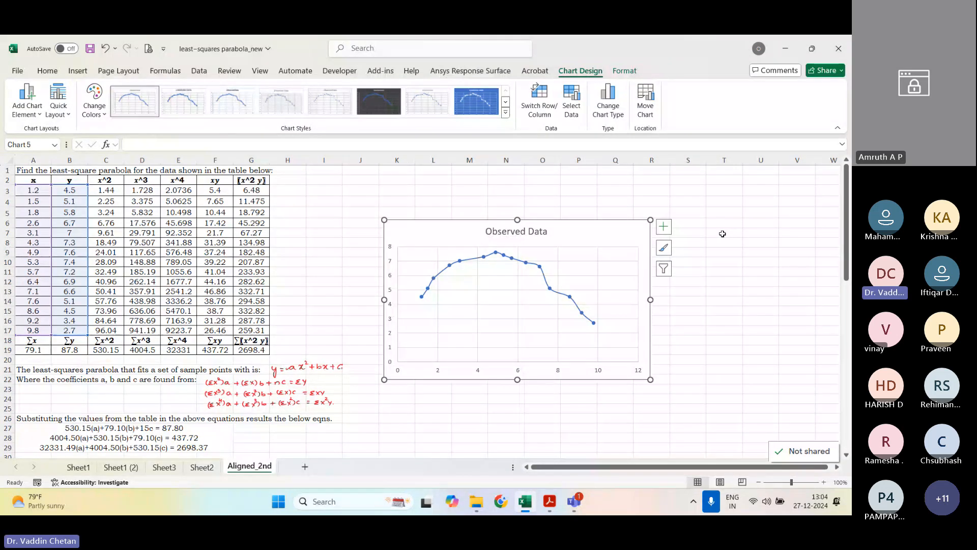
pyautogui.click(724, 321)
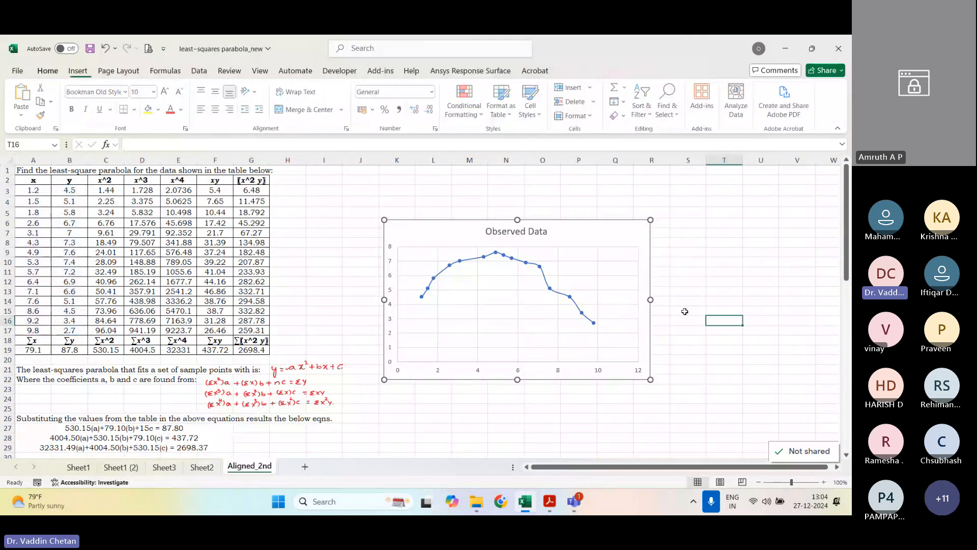
pyautogui.click(650, 239)
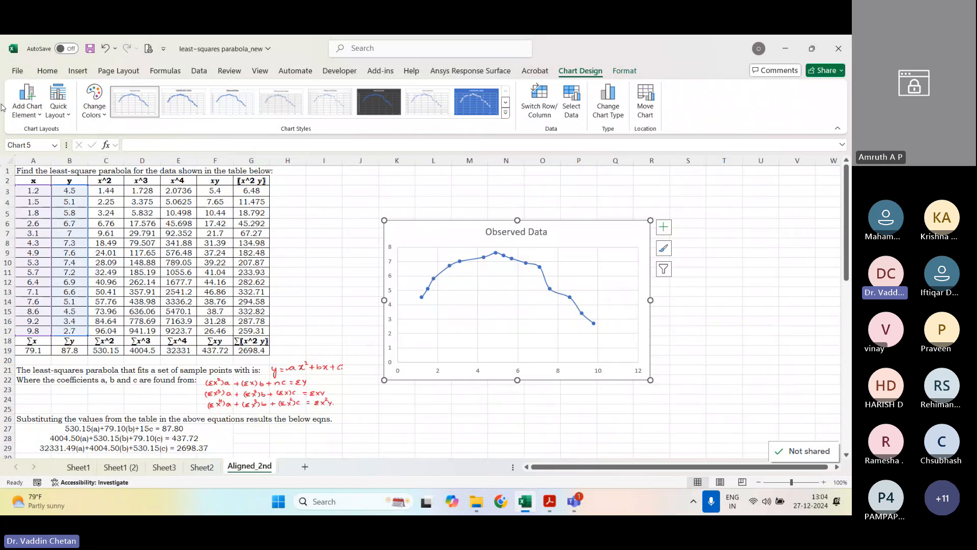
pyautogui.click(27, 107)
pyautogui.moveTo(36, 270)
pyautogui.click(156, 414)
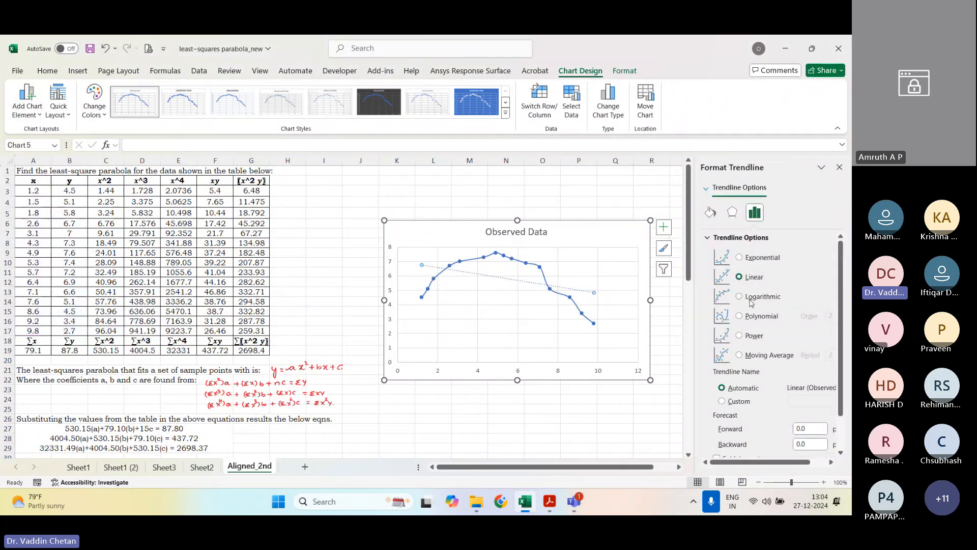
pyautogui.click(750, 316)
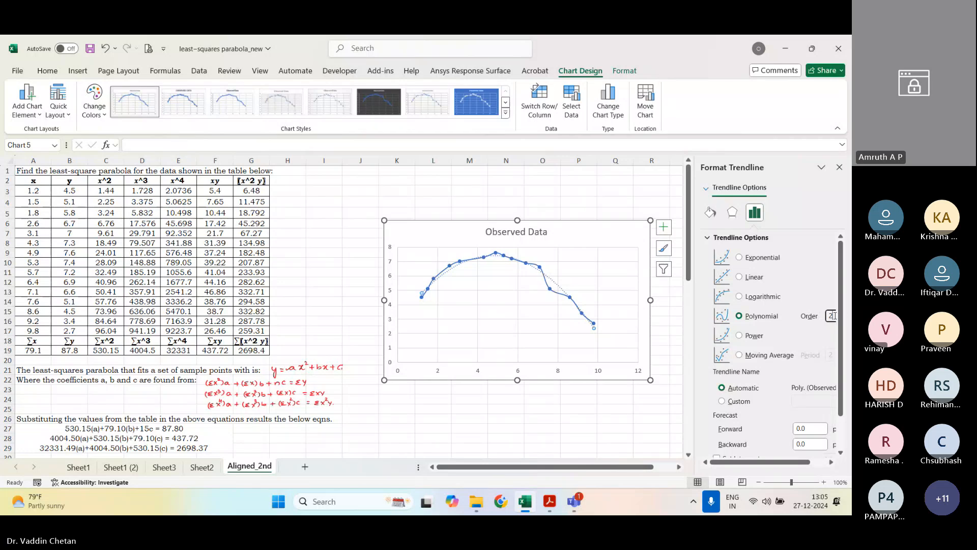
# Step: Display the trendline's equation and R-squared value on the chart, and close the trendline formatting options
pyautogui.scroll(-1, 750, 339)
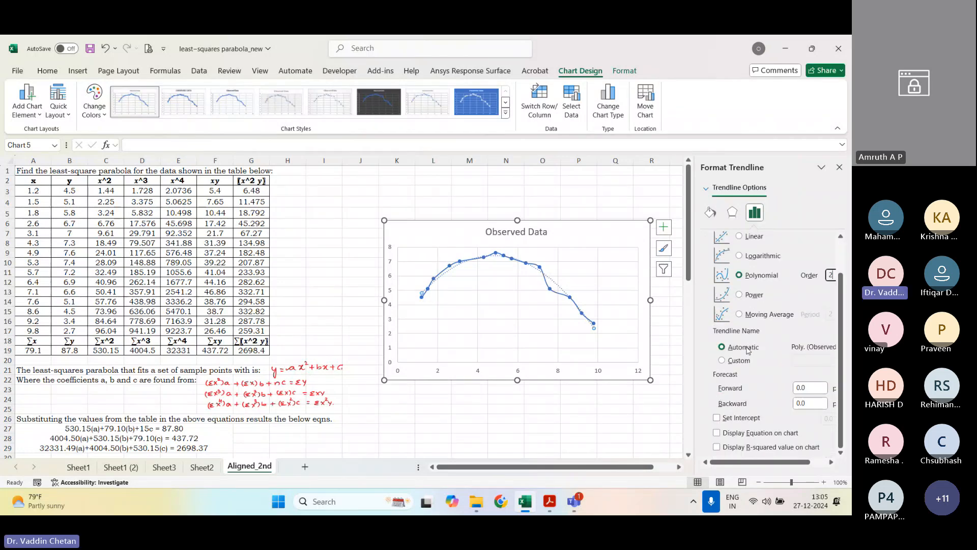
pyautogui.click(745, 436)
pyautogui.click(746, 448)
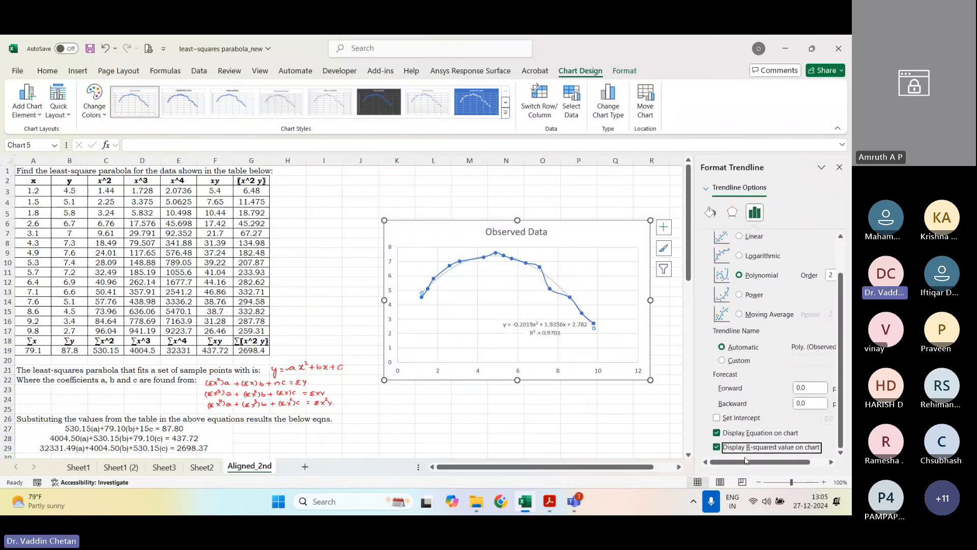
pyautogui.click(839, 167)
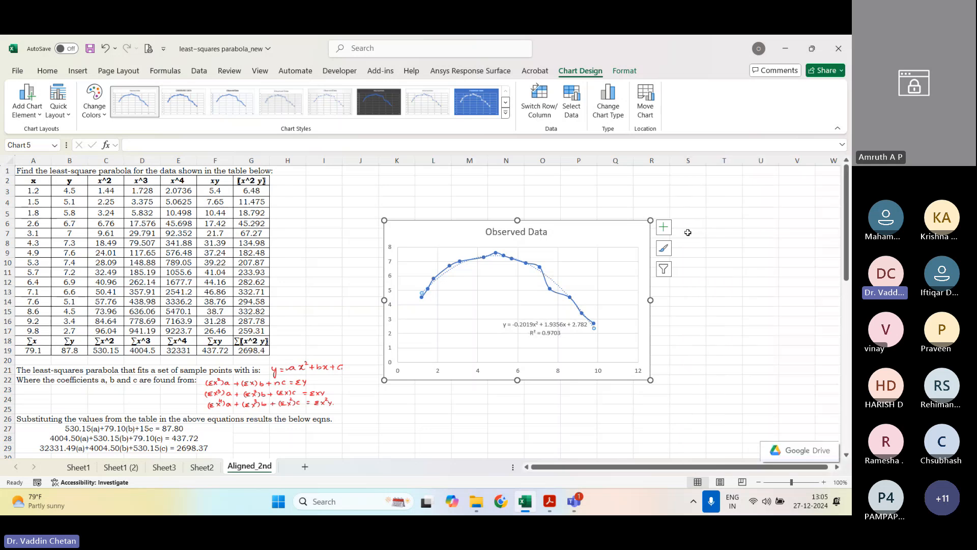
pyautogui.click(729, 385)
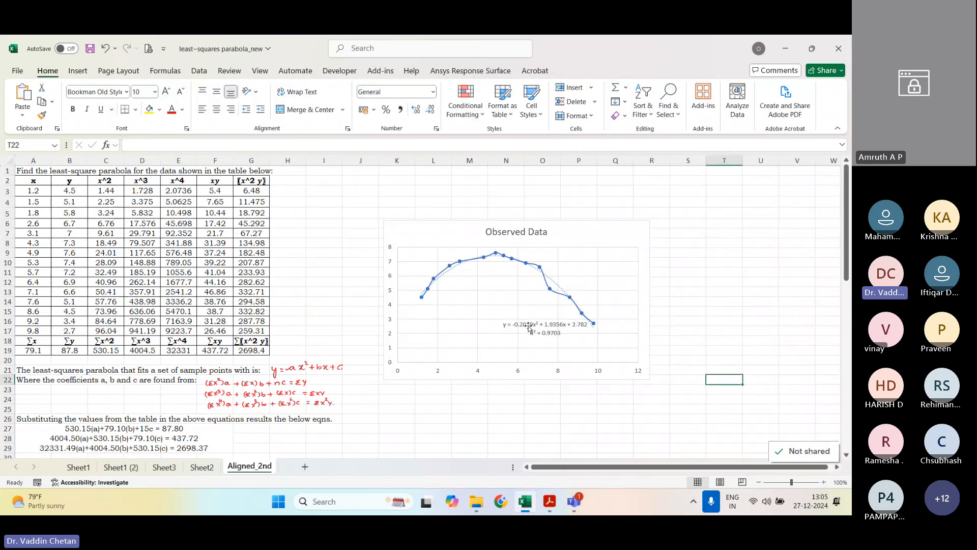
# Step: Move the Observed Data chart down beside the inverse matrix and coefficients, and compare its trendline equation with the fitted parabola equation
pyautogui.click(529, 328)
pyautogui.scroll(-3, 515, 293)
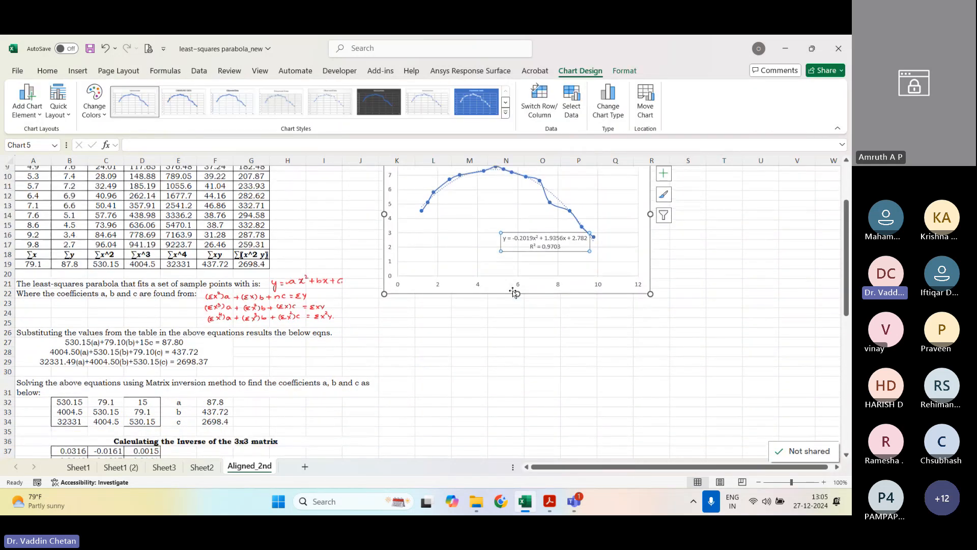
pyautogui.scroll(-2, 514, 292)
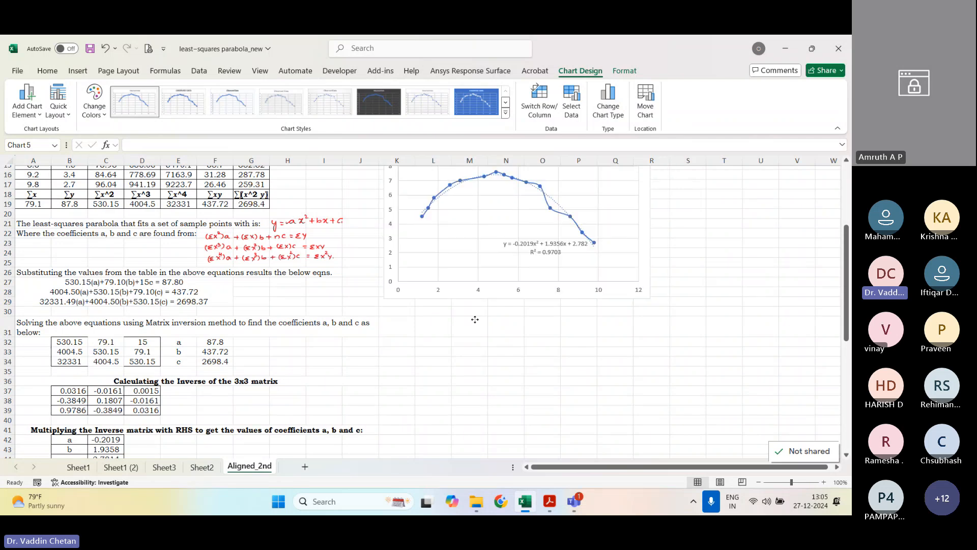
pyautogui.moveTo(475, 319); pyautogui.dragTo(465, 444)
pyautogui.scroll(-5, 391, 359)
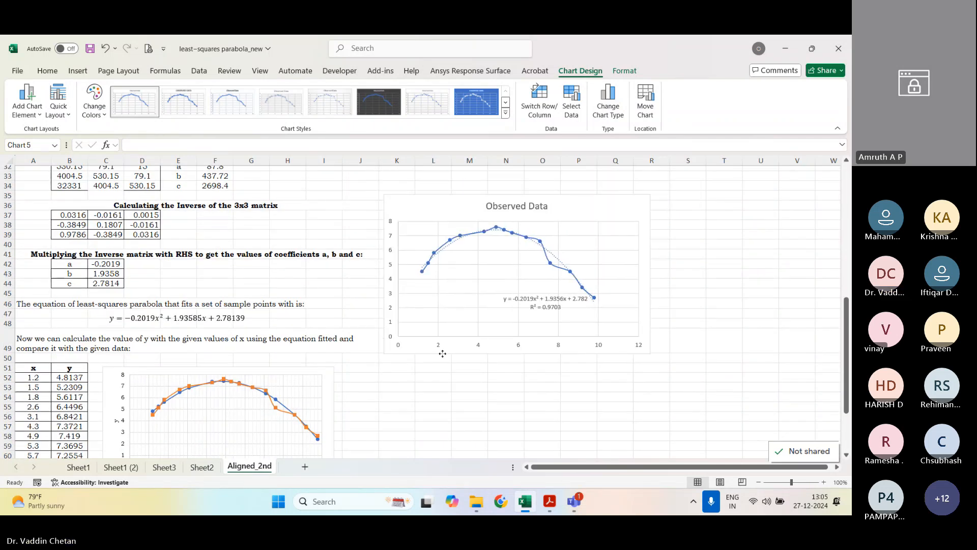
pyautogui.moveTo(442, 353); pyautogui.dragTo(439, 359)
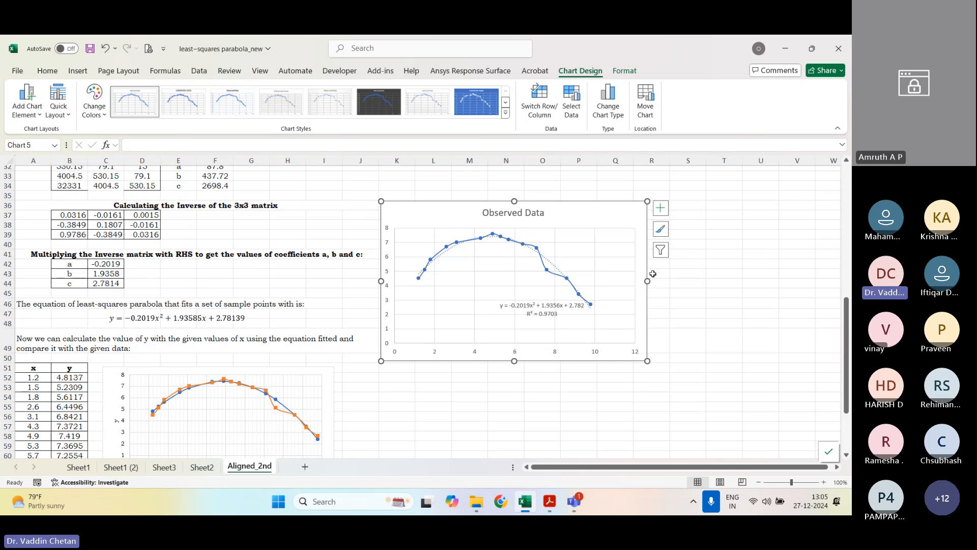
pyautogui.scroll(-2, 652, 273)
pyautogui.scroll(2, 651, 271)
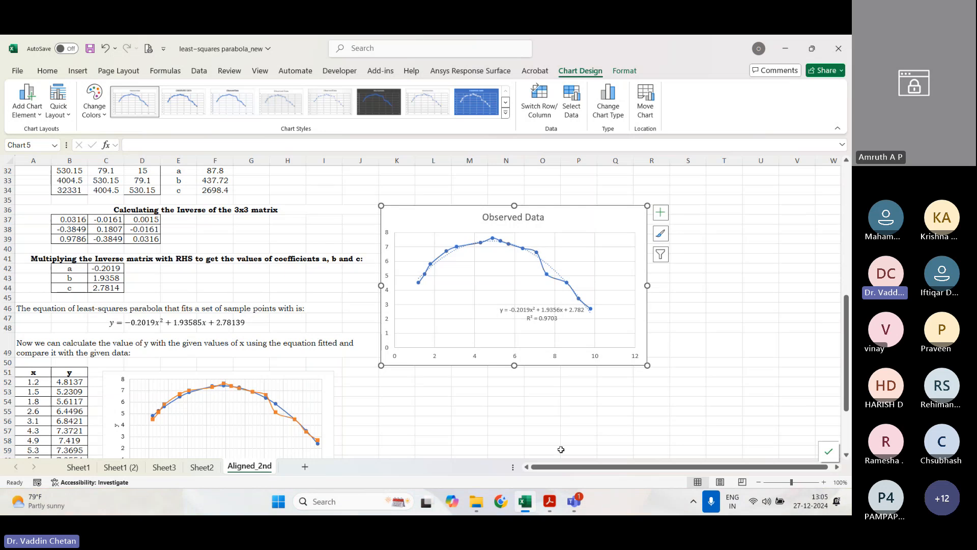
pyautogui.click(573, 434)
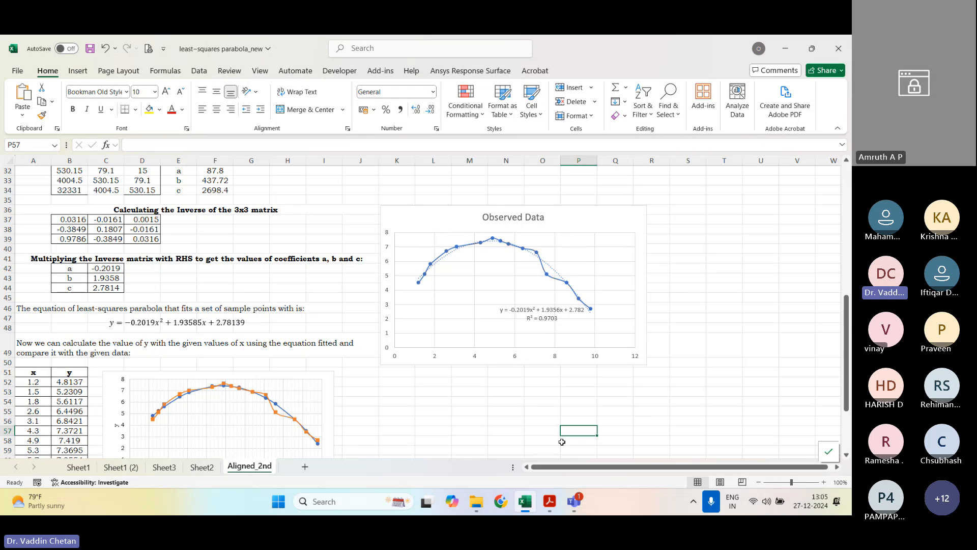
# Step: Switch to the PDF manual in Adobe Acrobat, fit whole pages in view, and review the Goal Seek, Solver and Simplex exercises through page 90
pyautogui.click(549, 501)
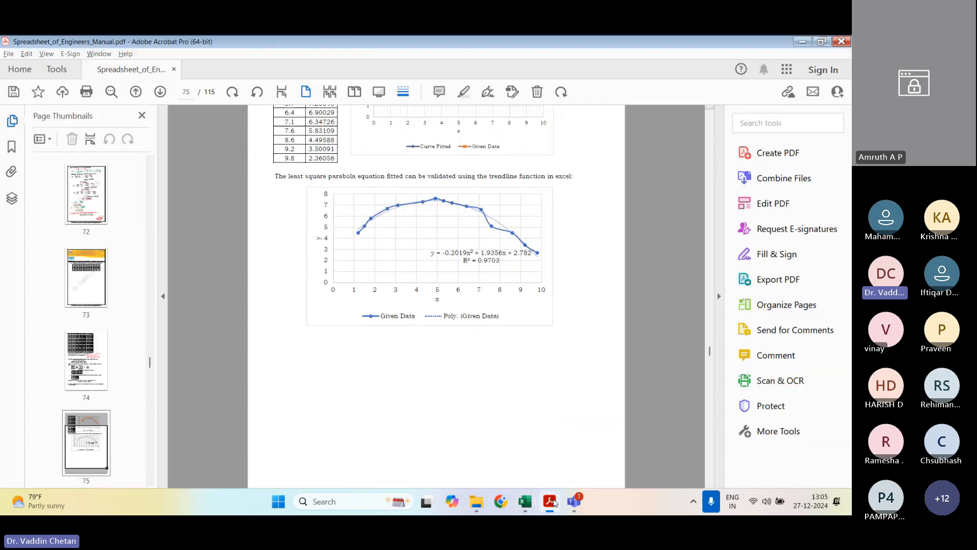
pyautogui.scroll(-1, 506, 294)
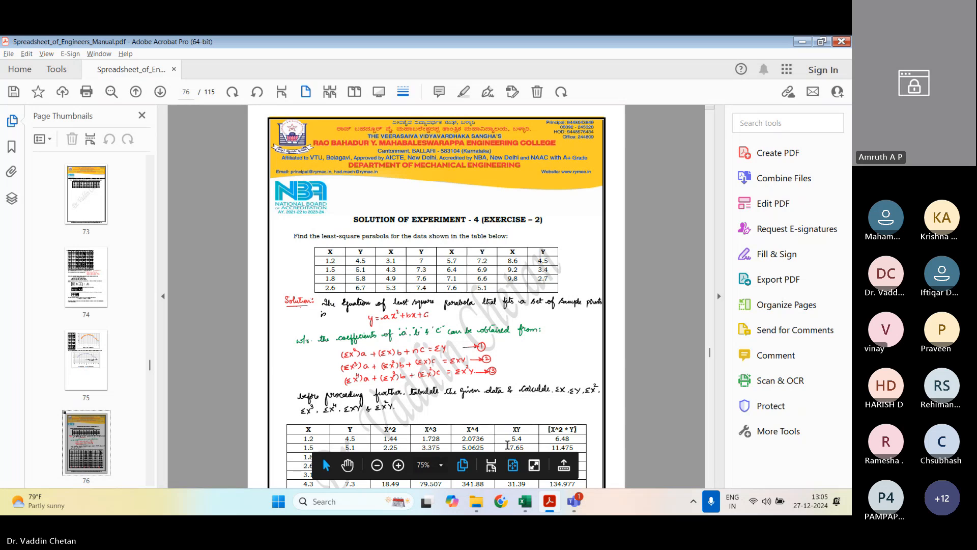
pyautogui.click(513, 471)
pyautogui.scroll(-2, 493, 337)
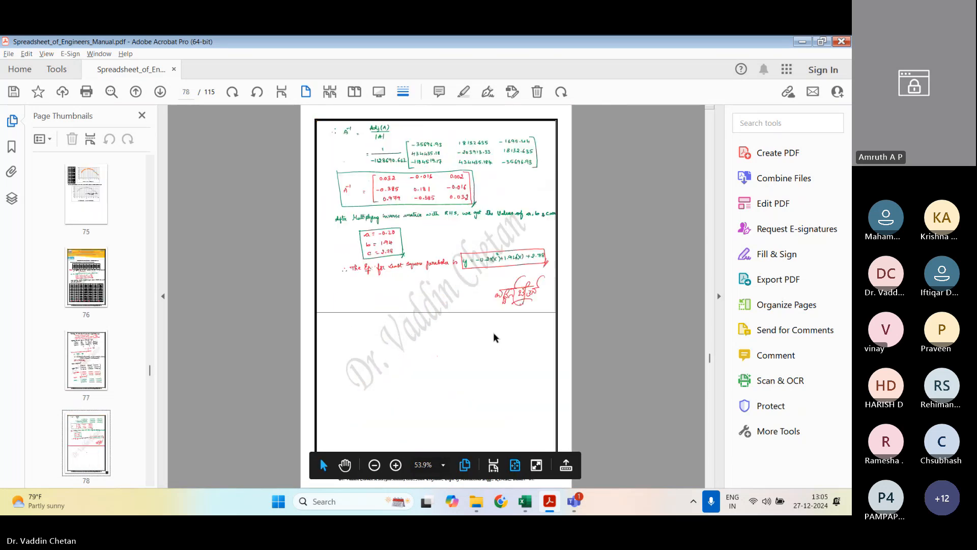
pyautogui.scroll(-1, 493, 337)
pyautogui.scroll(-1, 493, 336)
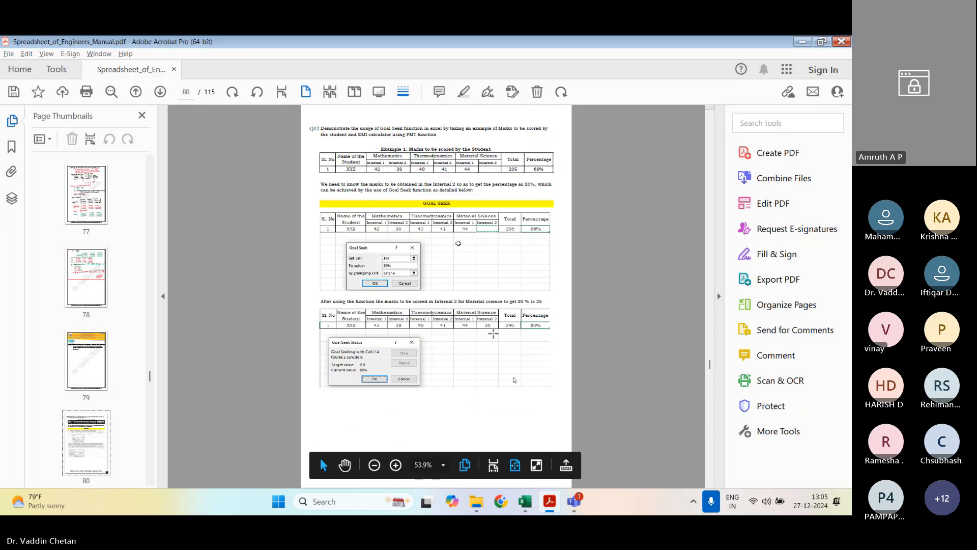
pyautogui.scroll(-1, 494, 334)
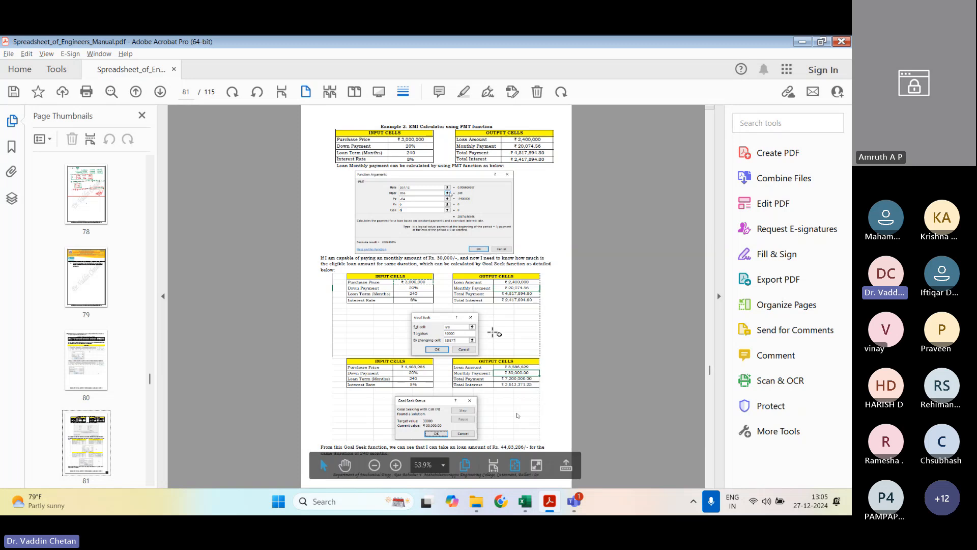
pyautogui.scroll(-2, 493, 334)
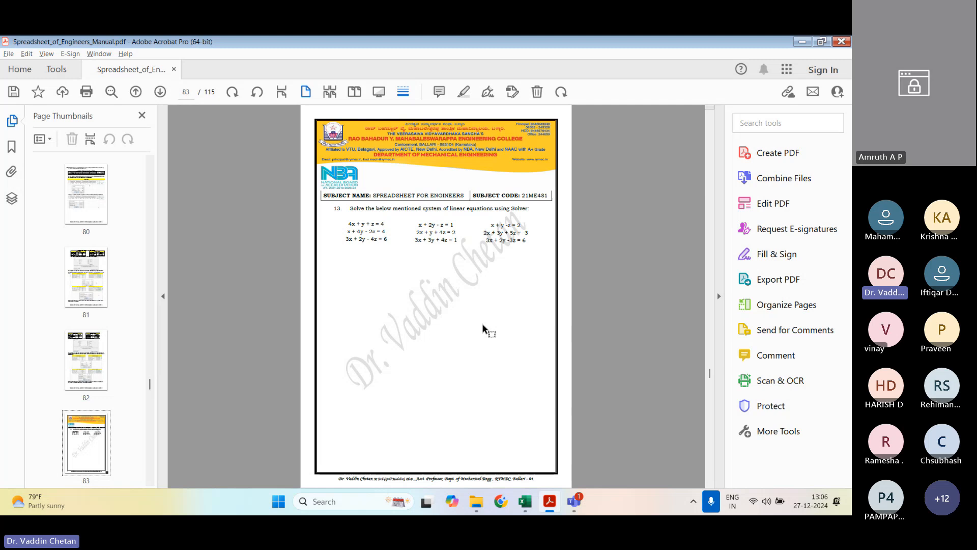
pyautogui.scroll(-2, 475, 316)
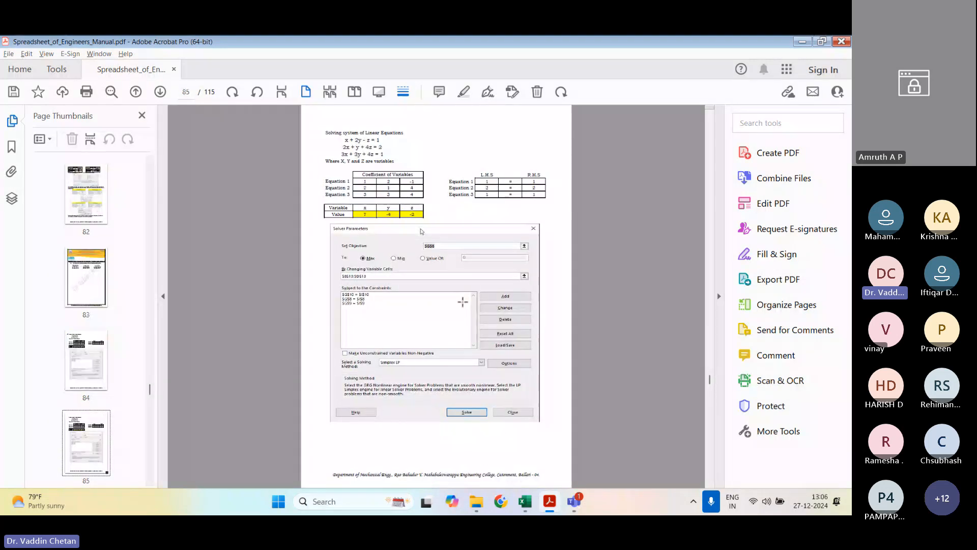
pyautogui.scroll(-3, 463, 302)
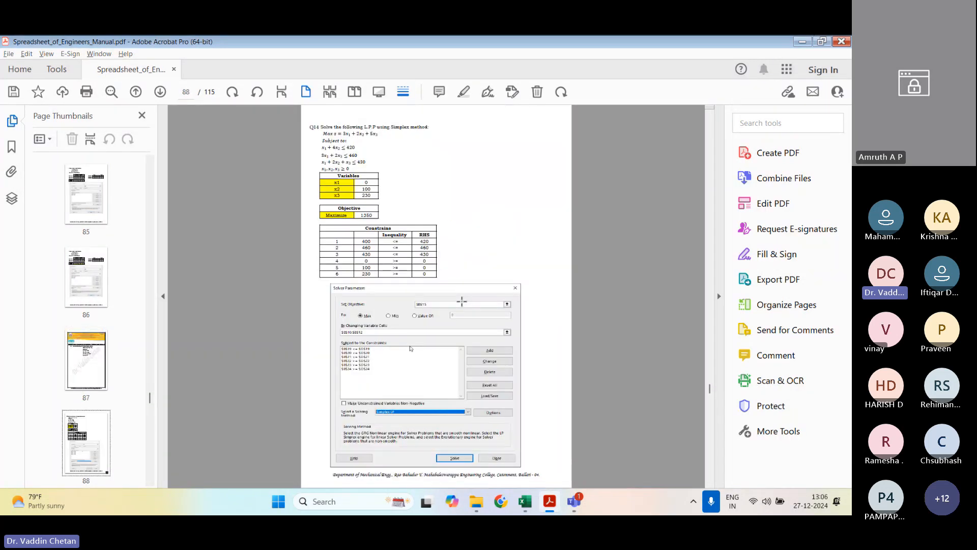
pyautogui.scroll(1, 455, 295)
pyautogui.scroll(-2, 412, 348)
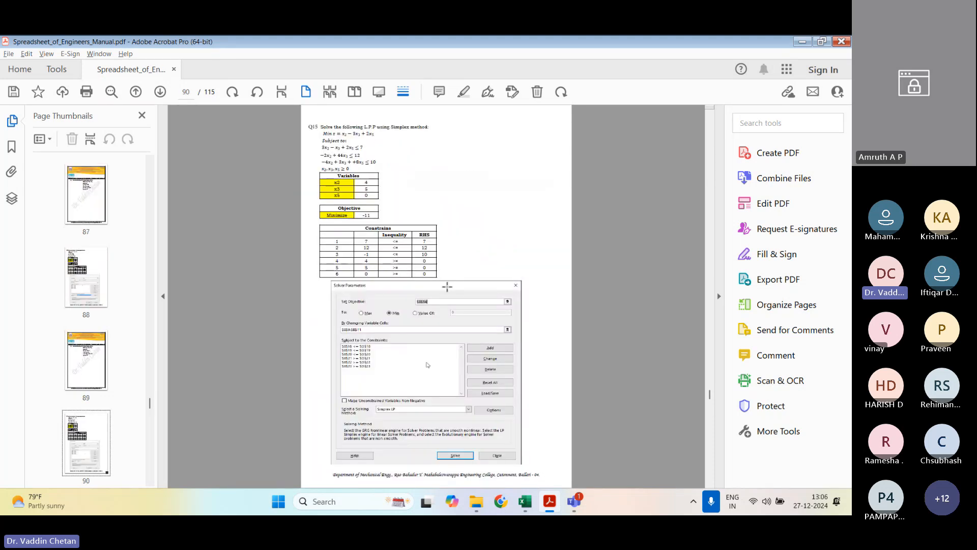
# Step: Return to question 13 on page 83 of the manual and examine the systems of linear equations to solve with Solver
pyautogui.scroll(4, 446, 287)
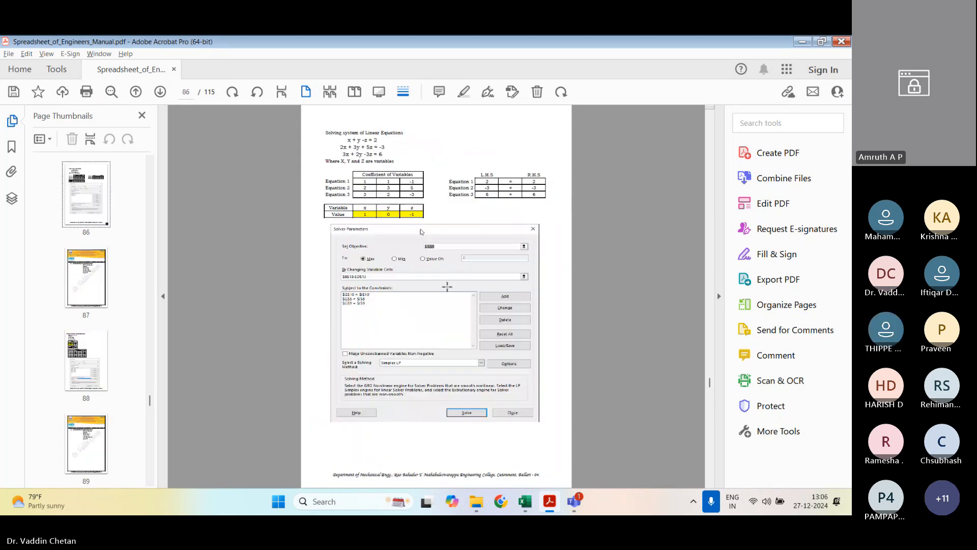
pyautogui.scroll(2, 420, 232)
pyautogui.scroll(1, 447, 287)
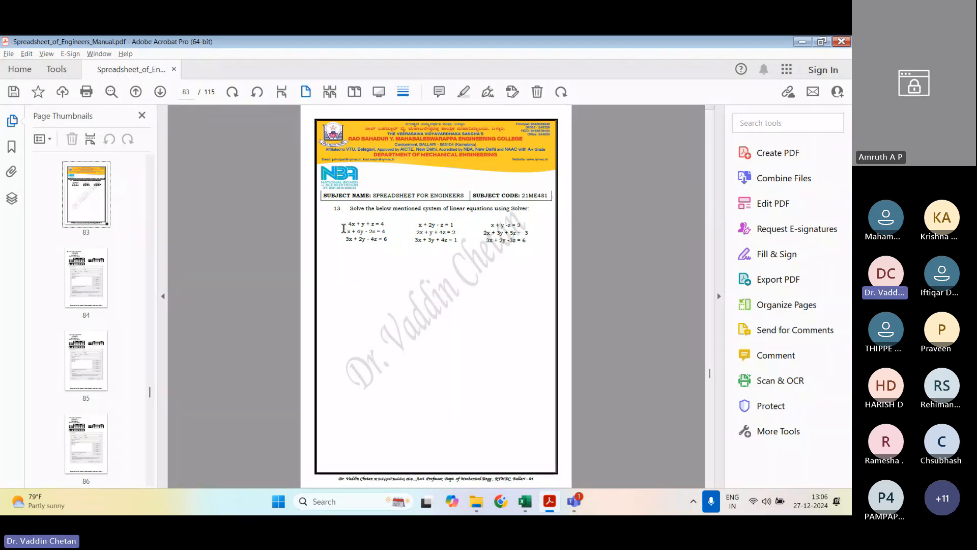
pyautogui.moveTo(346, 230); pyautogui.dragTo(366, 240)
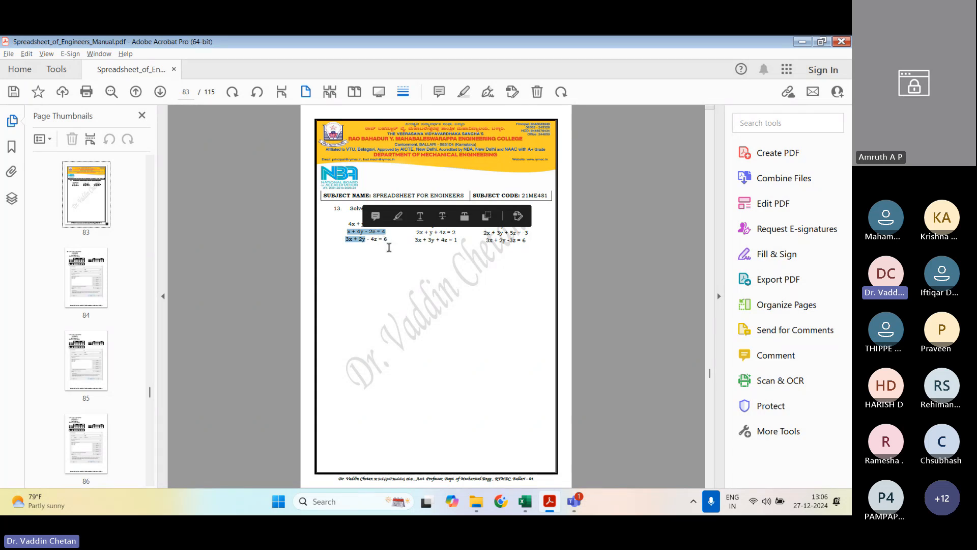
pyautogui.click(395, 269)
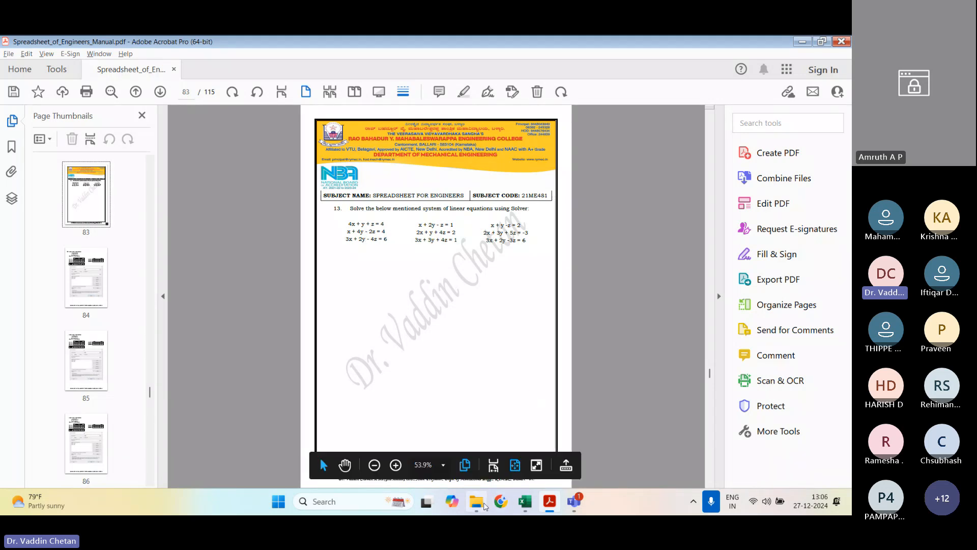
# Step: Open the Roots_Solver workbook from the Expt 5 folder inside SFE, and show its Solver_1 sheet
pyautogui.click(476, 501)
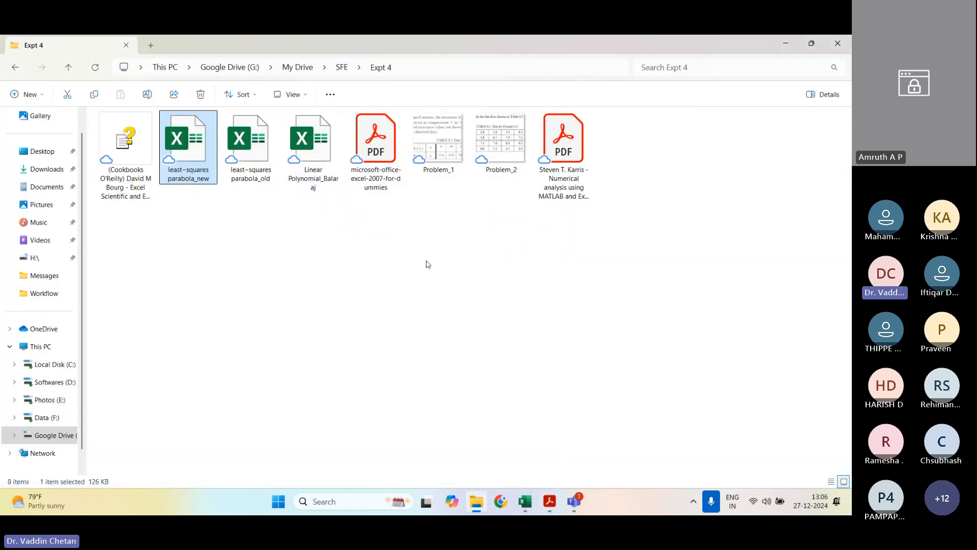
pyautogui.click(340, 68)
pyautogui.doubleClick(203, 145)
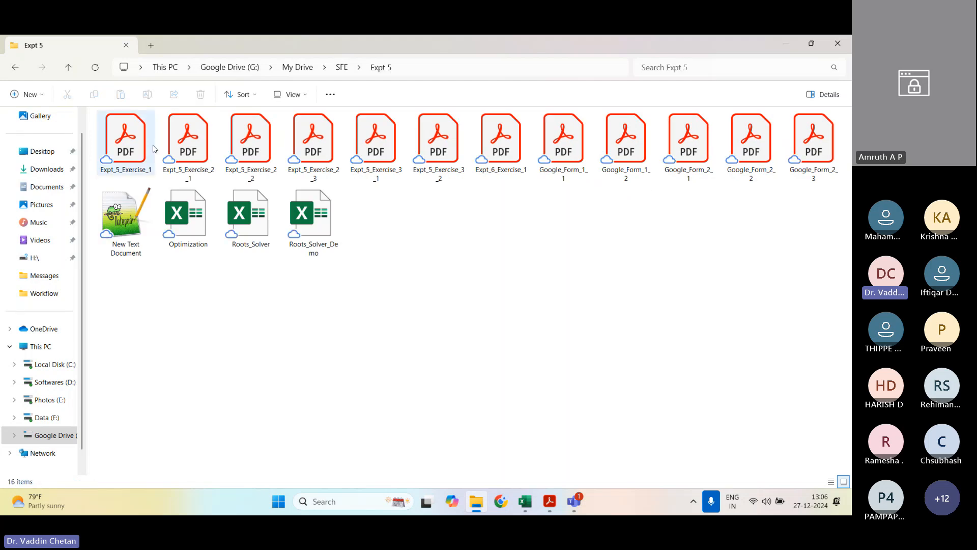
pyautogui.click(260, 224)
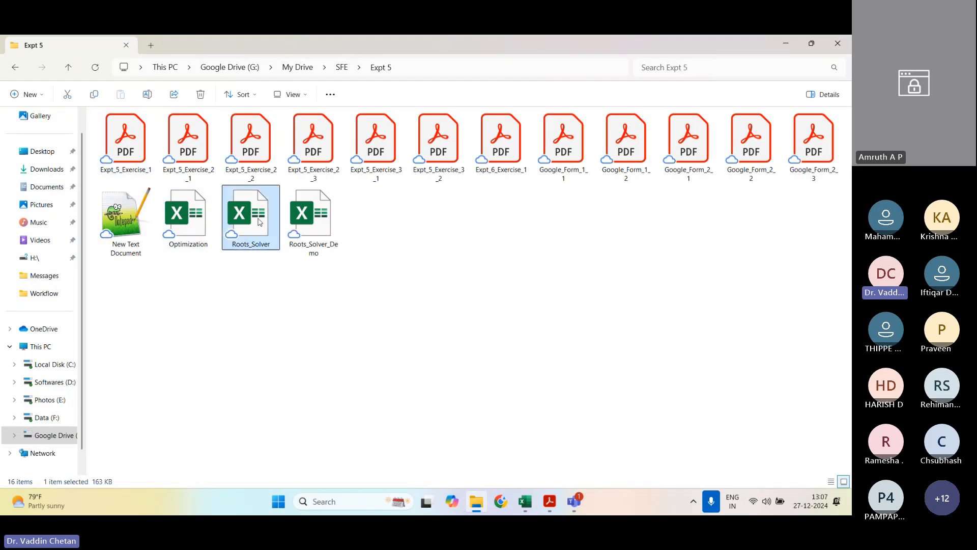
pyautogui.doubleClick(260, 222)
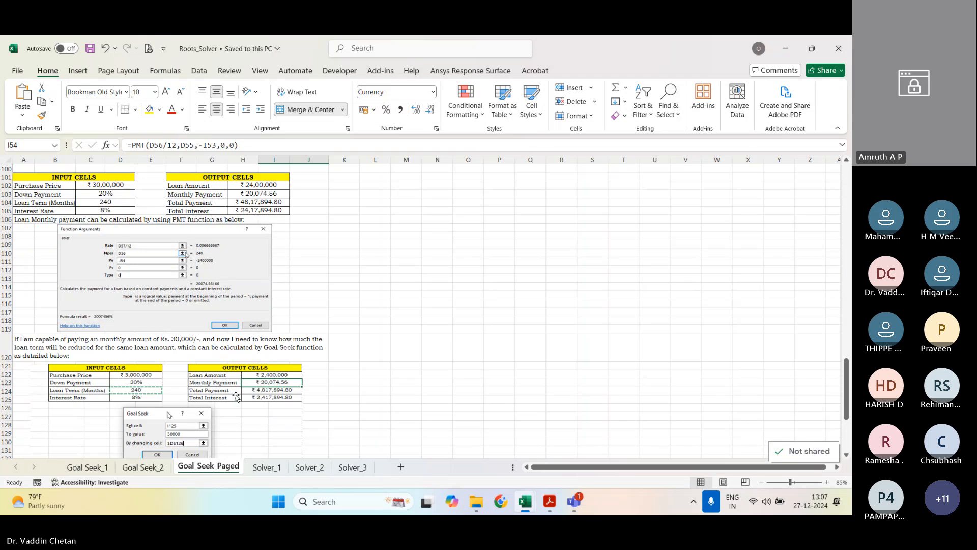
pyautogui.click(267, 467)
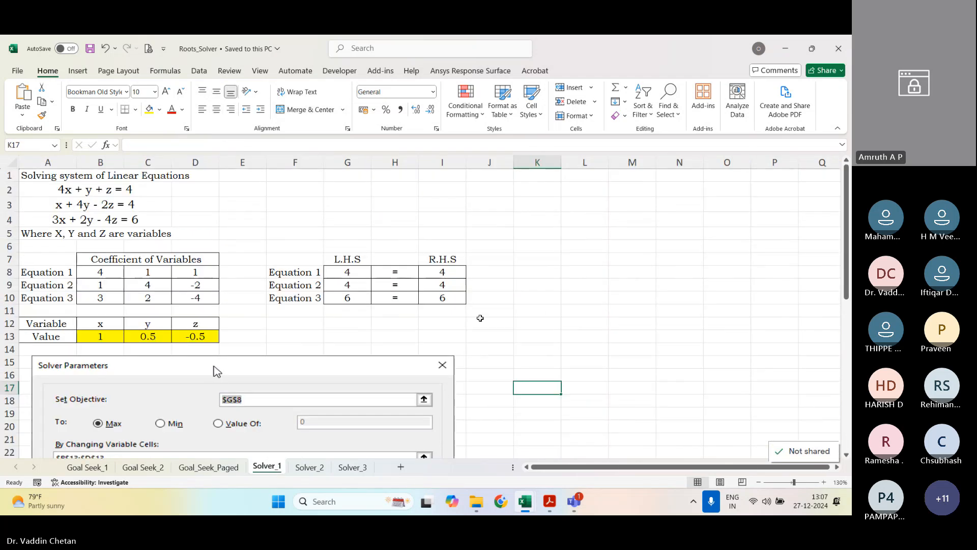
# Step: Examine the L.H.S. formula for Equation 1 and the R.H.S. values for Equations 1 and 3 on the Solver_1 sheet
pyautogui.scroll(-1, 479, 318)
pyautogui.scroll(1, 480, 318)
pyautogui.click(355, 268)
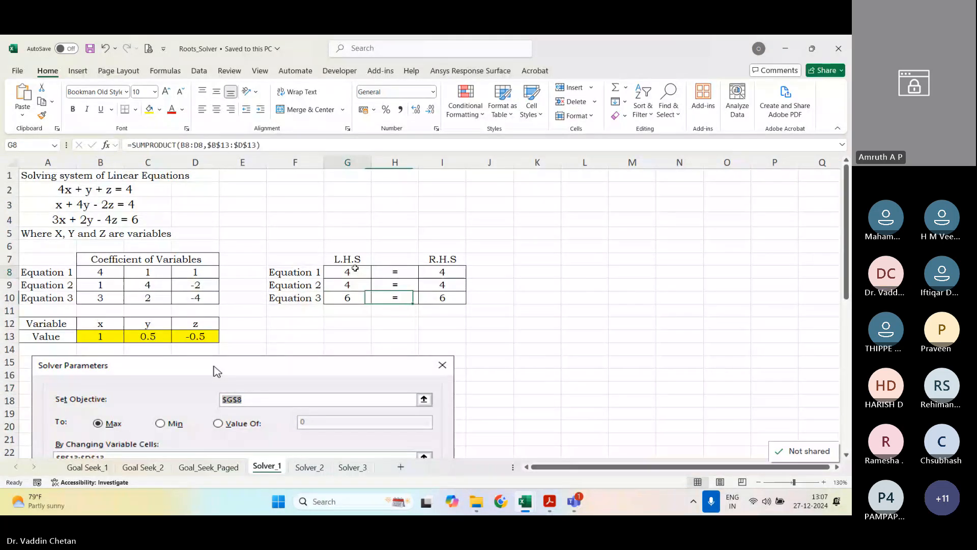
pyautogui.click(438, 275)
pyautogui.click(441, 297)
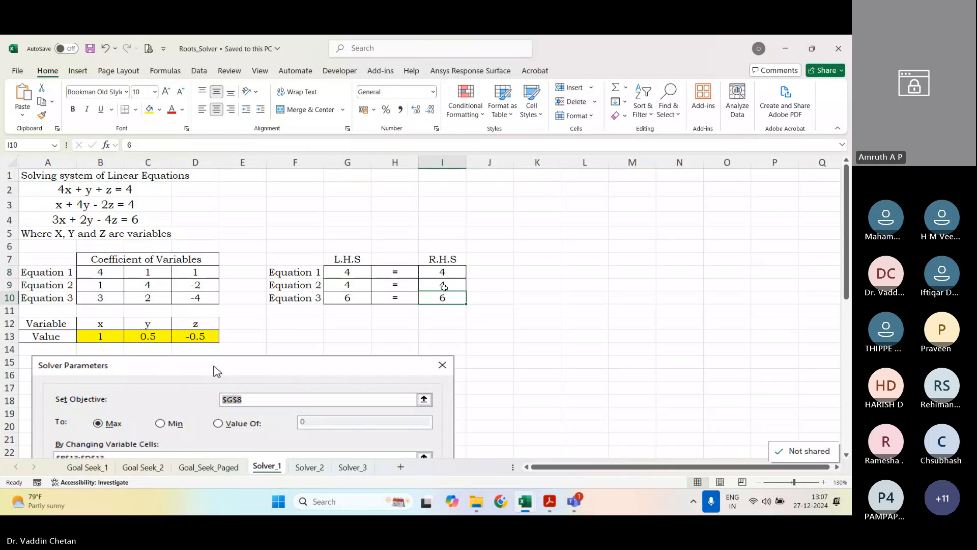
# Step: Clear the R.H.S. values of all three equations and check the L.H.S. formula for Equation 1
pyautogui.moveTo(442, 274); pyautogui.dragTo(449, 296)
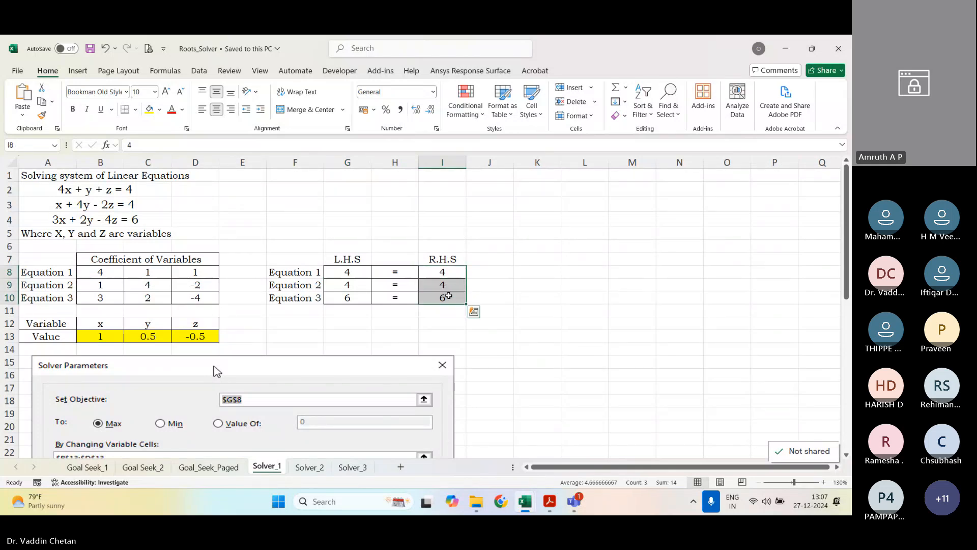
pyautogui.press('Delete')
pyautogui.click(348, 272)
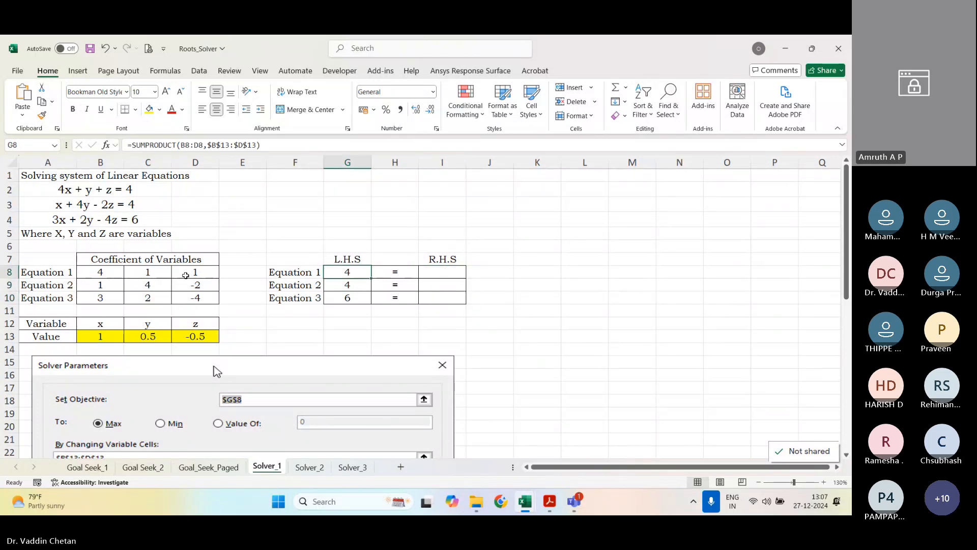
pyautogui.click(108, 274)
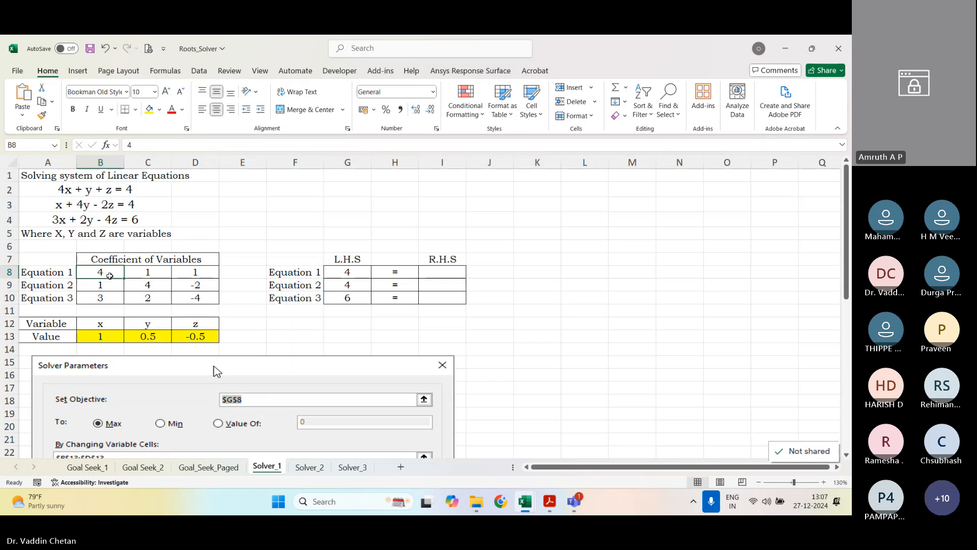
pyautogui.click(333, 273)
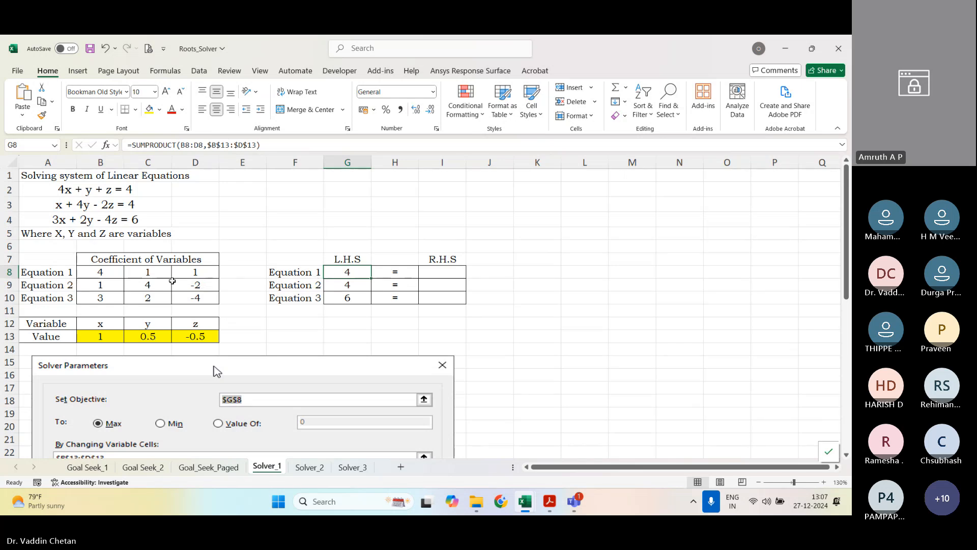
# Step: Clear the coefficients of Equations 1 to 3 in B8:D10 and the x, y and z values in B13:D13
pyautogui.moveTo(118, 271); pyautogui.dragTo(195, 297)
pyautogui.press('Delete')
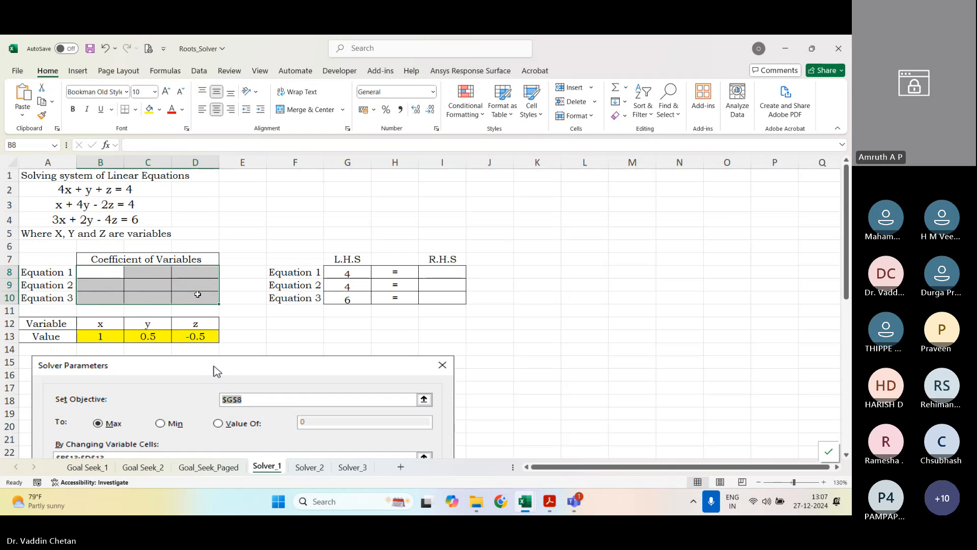
pyautogui.moveTo(101, 336); pyautogui.dragTo(190, 336)
pyautogui.press('Delete')
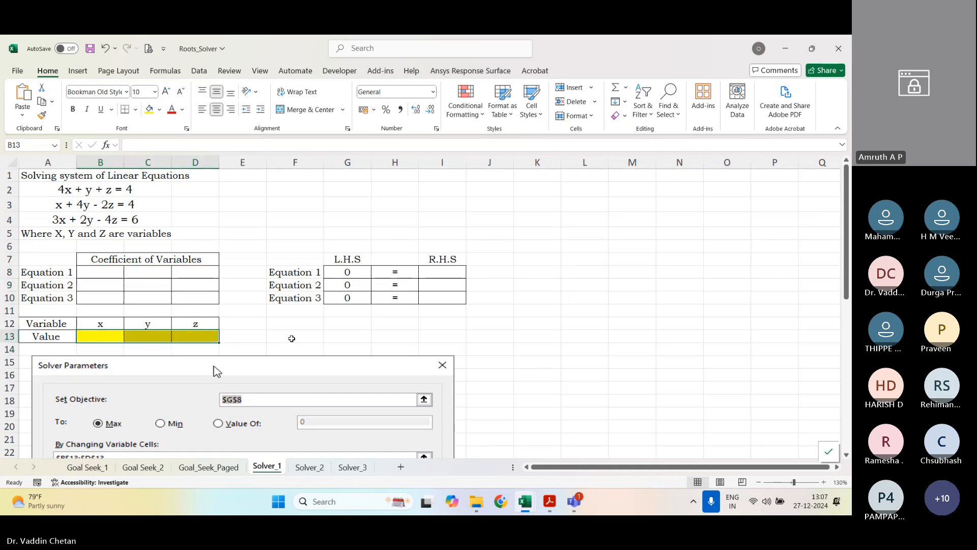
pyautogui.click(291, 339)
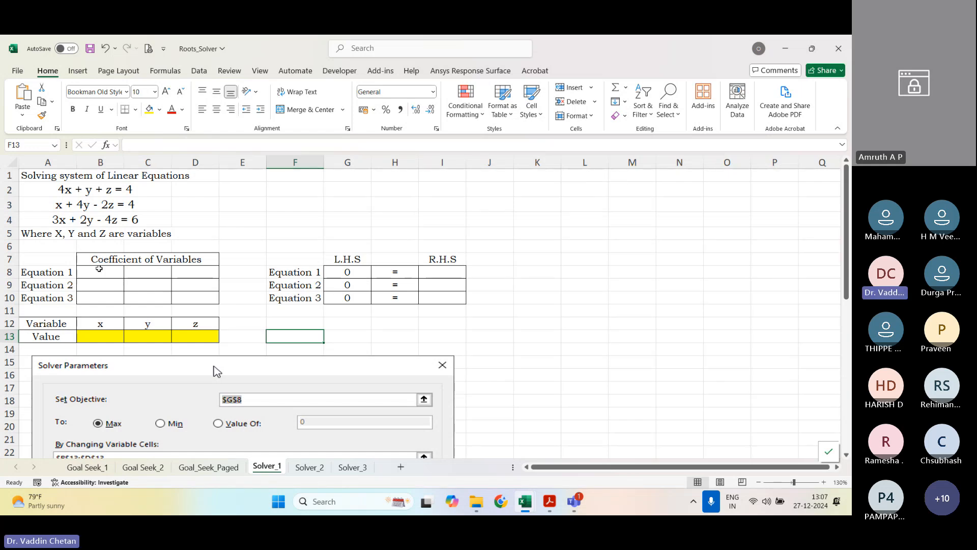
# Step: Examine the coefficient cell range and the L.H.S. formulas of the three equations
pyautogui.moveTo(98, 271); pyautogui.dragTo(188, 299)
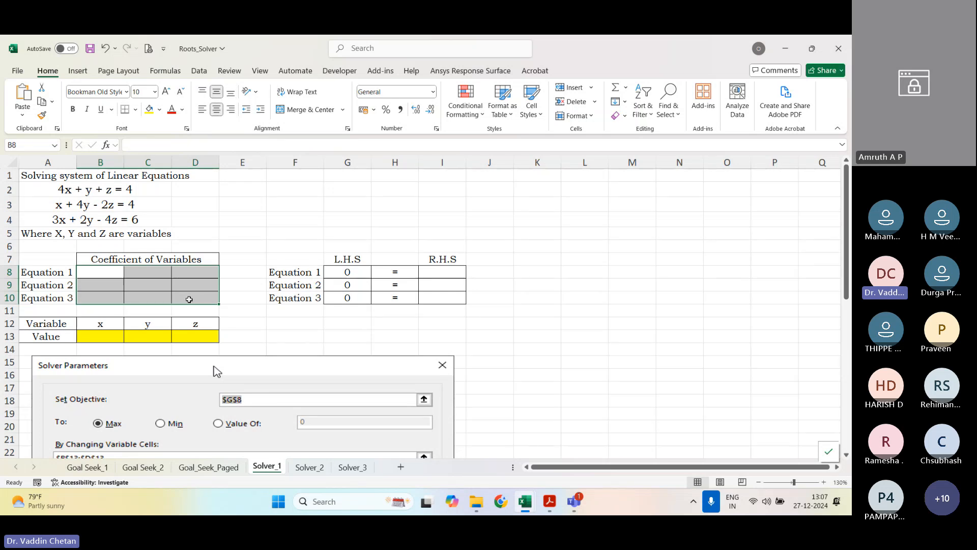
pyautogui.click(357, 272)
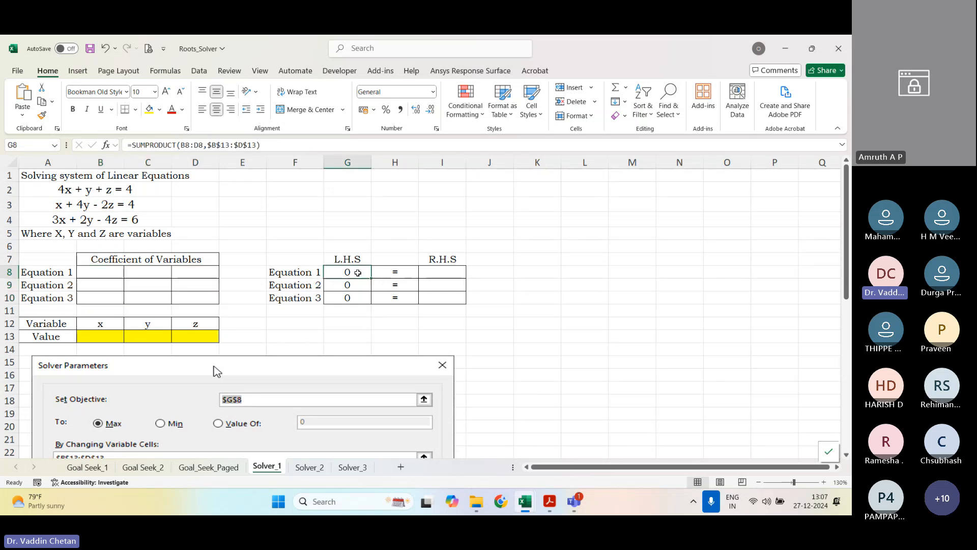
pyautogui.doubleClick(370, 278)
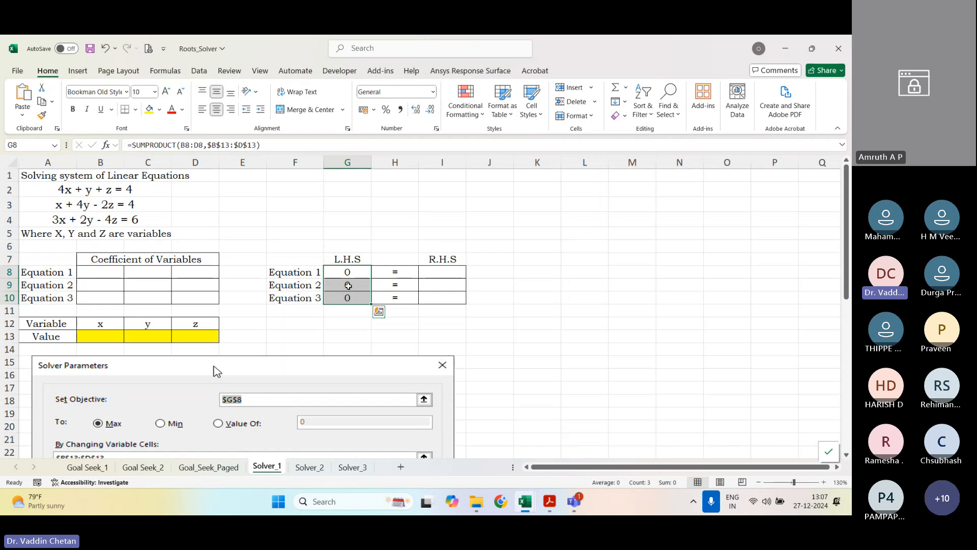
# Step: Enter the Equation 1 coefficients 4, 1 and 1 for x, y and z
pyautogui.click(110, 268)
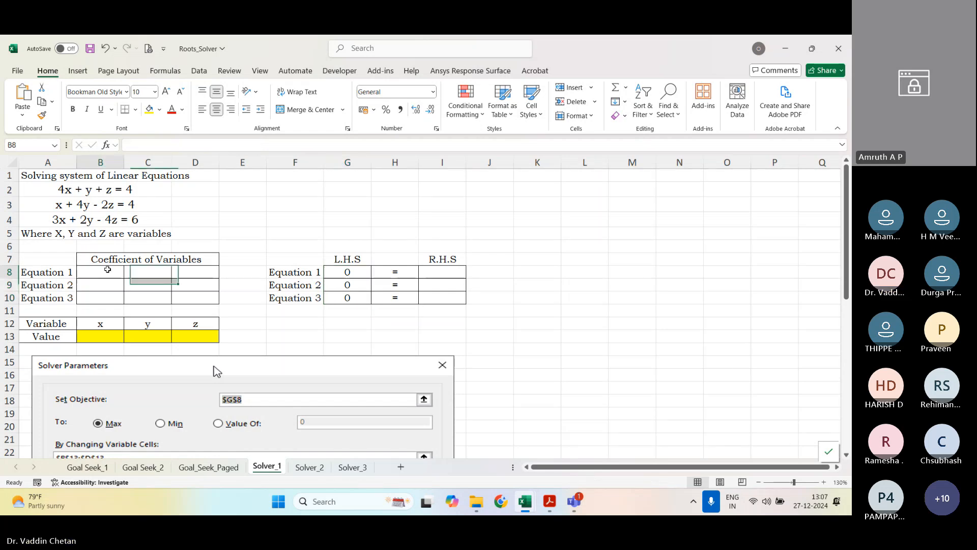
pyautogui.write('4')
pyautogui.press('Tab')
pyautogui.write('1')
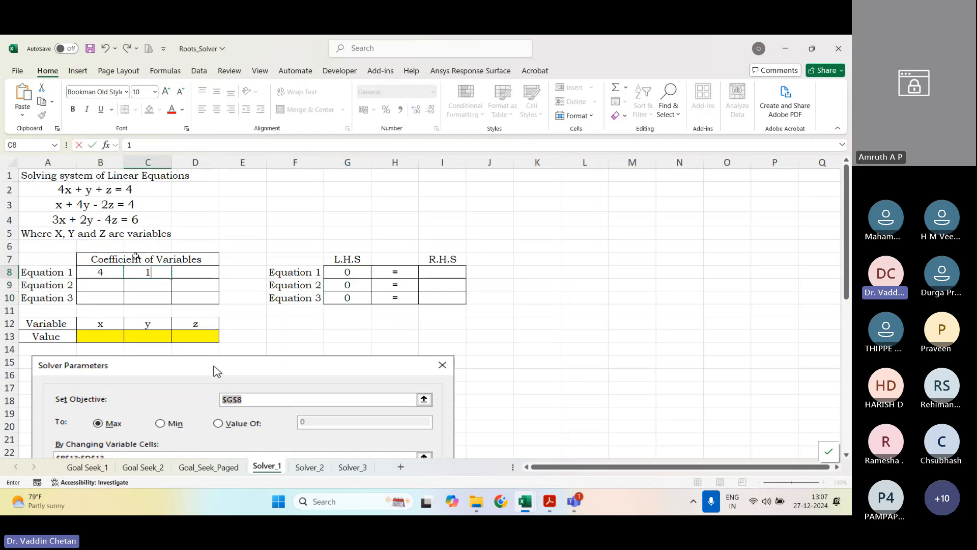
pyautogui.press('Tab')
pyautogui.write('1')
pyautogui.press('Return')
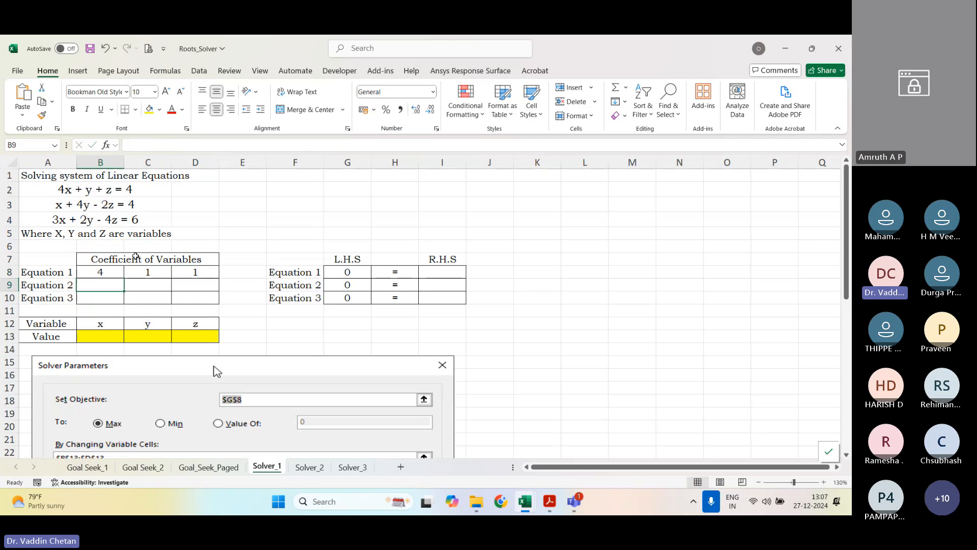
# Step: Enter the Equation 2 coefficients 1, 4 and -2 for x, y and z
pyautogui.write('1')
pyautogui.press('Tab')
pyautogui.write('4')
# Step: Enter the Equation 3 coefficients 3, 2 and -4 for x, y and z
pyautogui.press('Tab')
pyautogui.write('-2')
pyautogui.press('Return')
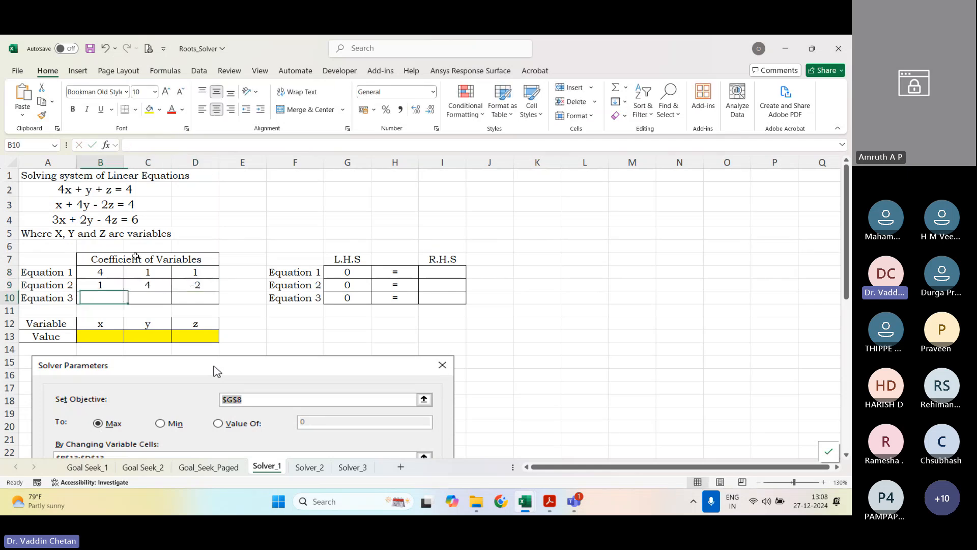
pyautogui.write('3')
pyautogui.press('Tab')
pyautogui.write('2')
pyautogui.press('Tab')
pyautogui.write('-4')
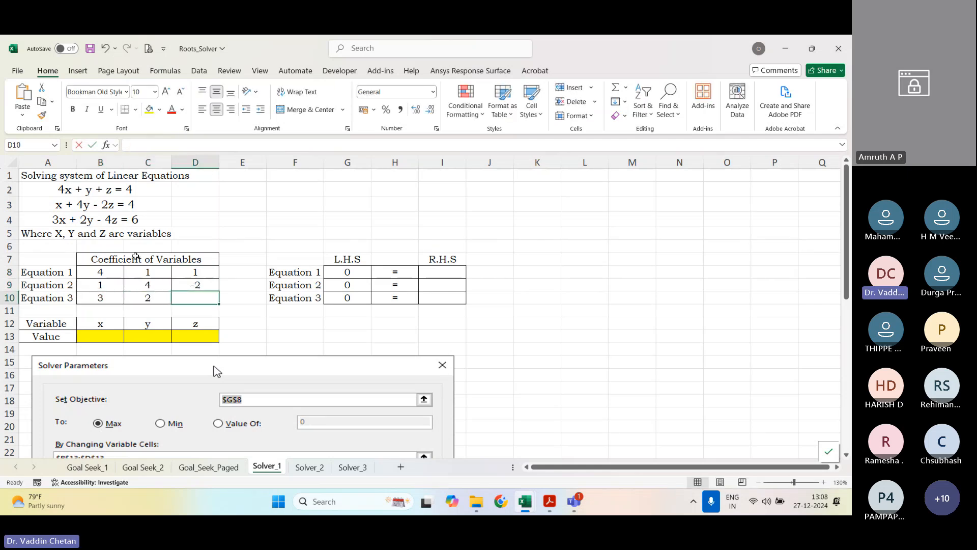
pyautogui.press('Tab')
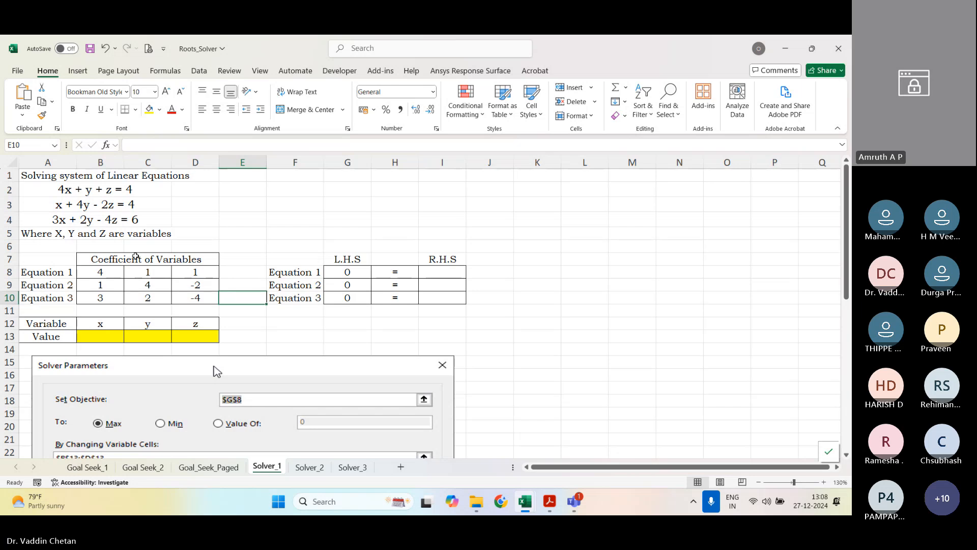
# Step: Clear the L.H.S. formulas of Equations 1 to 3 in G8:G10
pyautogui.moveTo(100, 336); pyautogui.dragTo(186, 338)
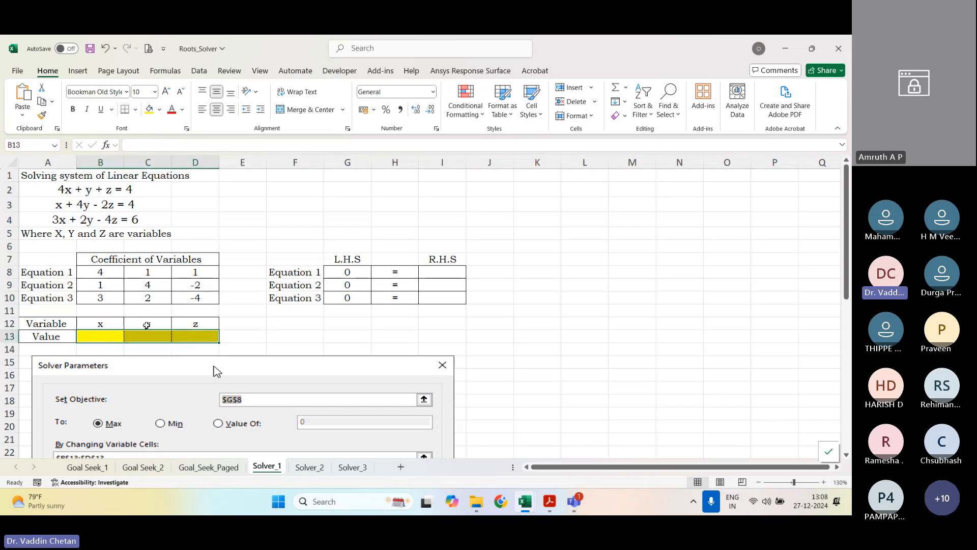
pyautogui.moveTo(347, 272); pyautogui.dragTo(356, 304)
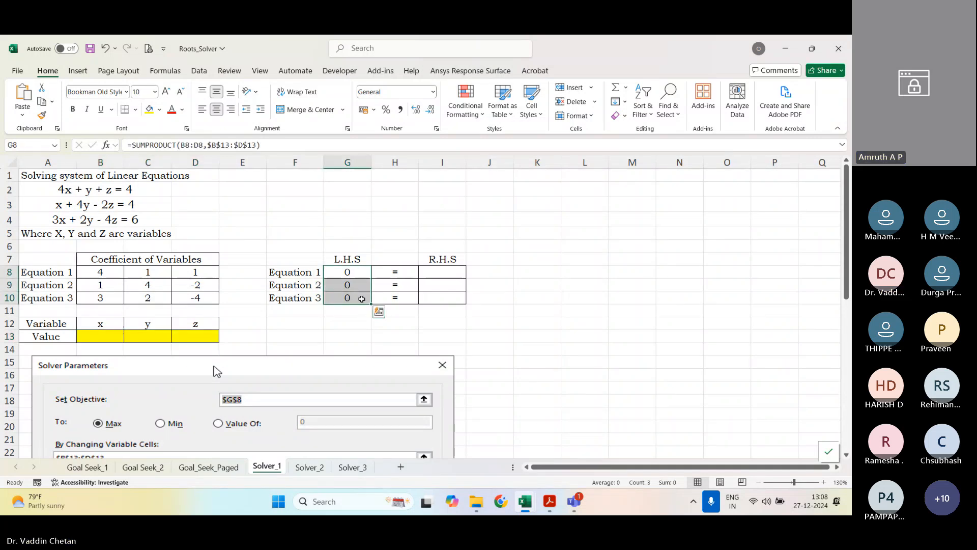
pyautogui.press('Delete')
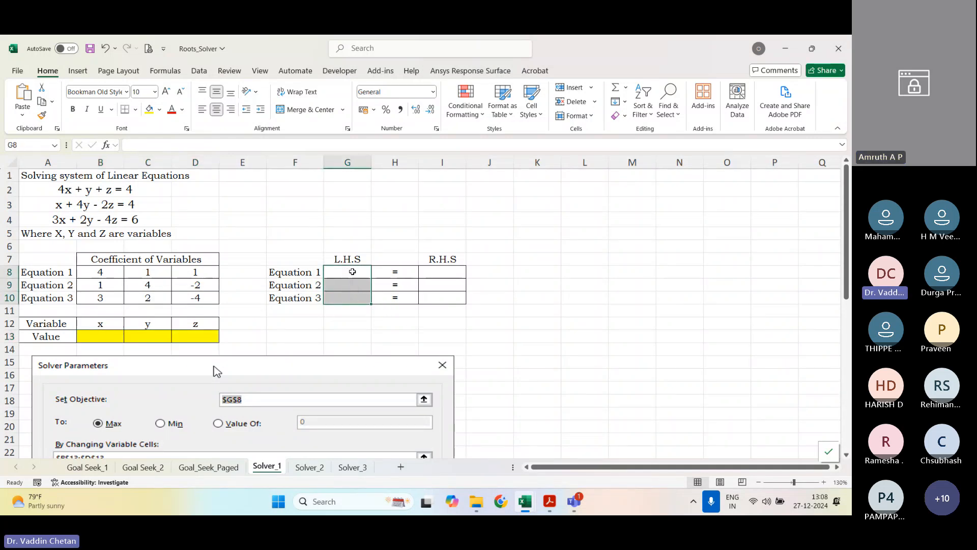
pyautogui.click(352, 272)
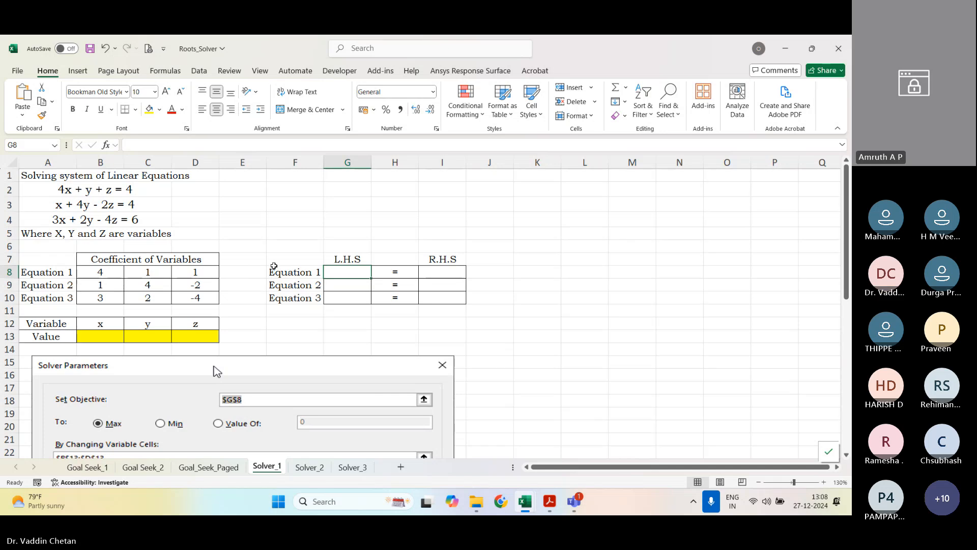
pyautogui.hotkey('ctrl', 'z')
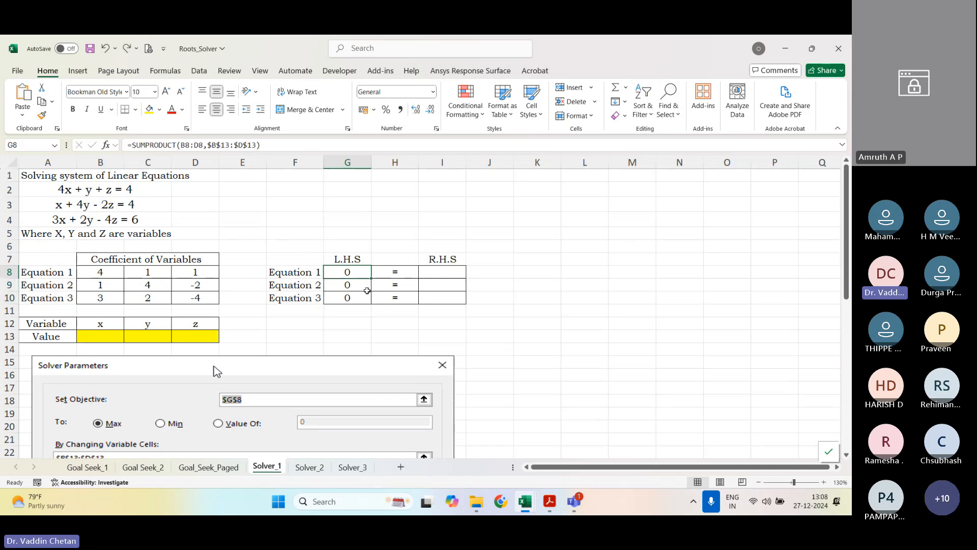
pyautogui.keyDown('shift'); pyautogui.click(362, 297); pyautogui.keyUp('shift')
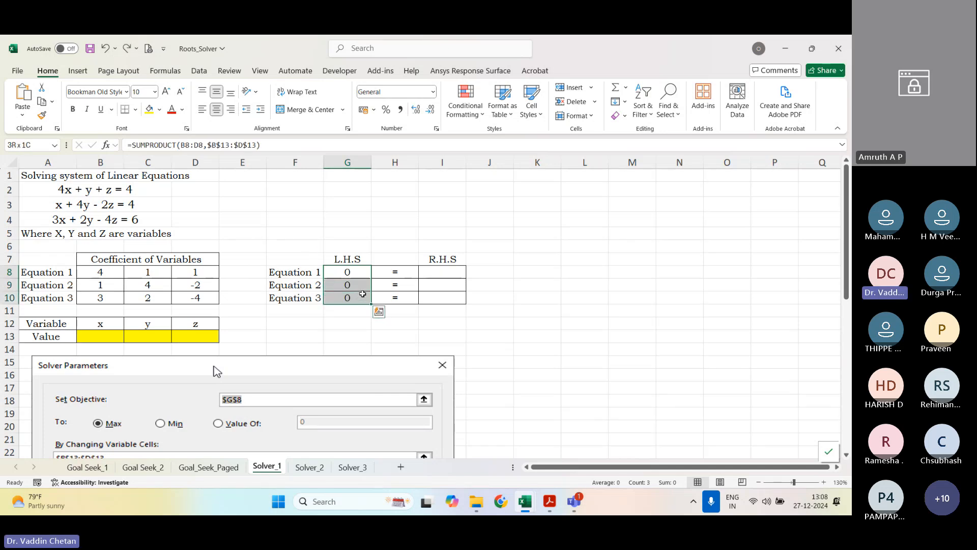
pyautogui.press('Delete')
pyautogui.click(351, 273)
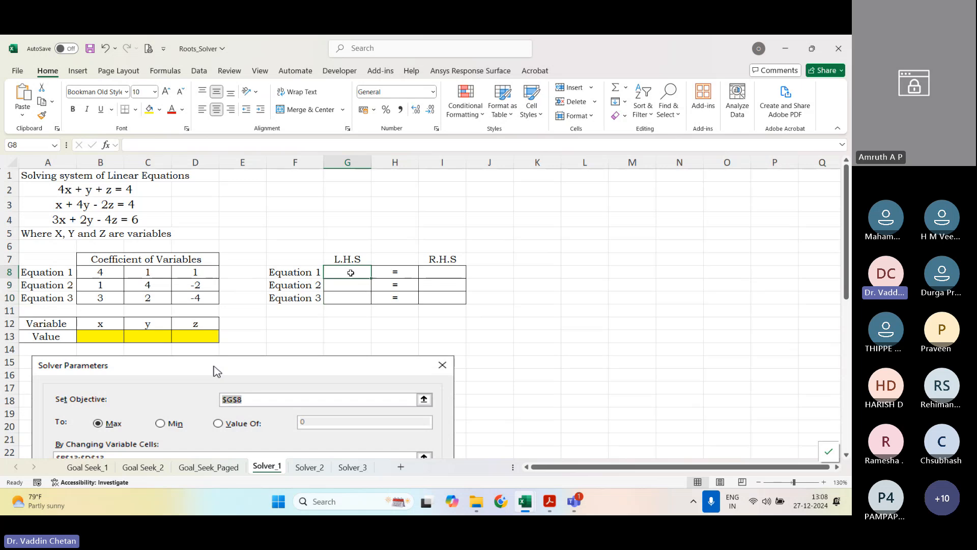
# Step: Enter =SUMPRODUCT(B8:D8,B13:D13) as the L.H.S. formula for Equation 1 in G8
pyautogui.write('=sumd')
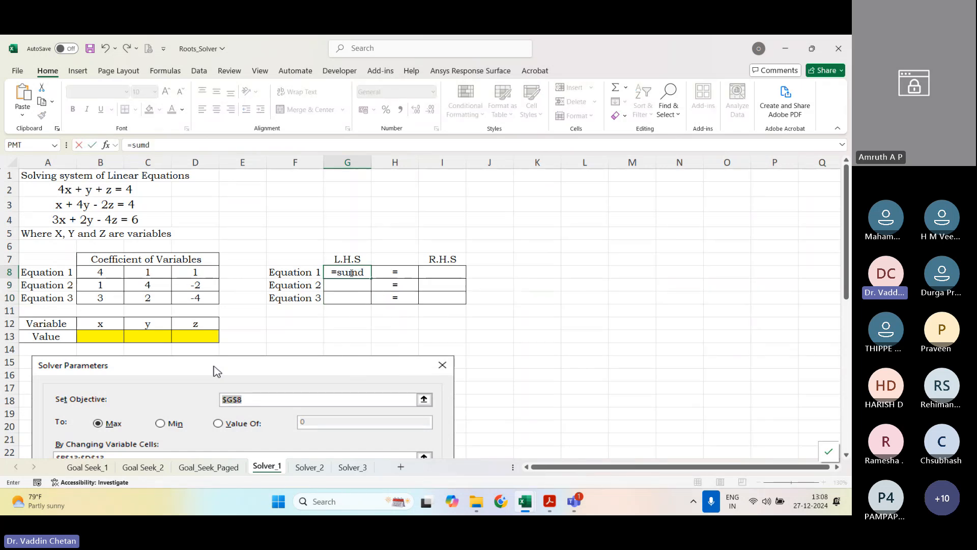
pyautogui.press('BackSpace')
pyautogui.write('pr')
pyautogui.press('Tab')
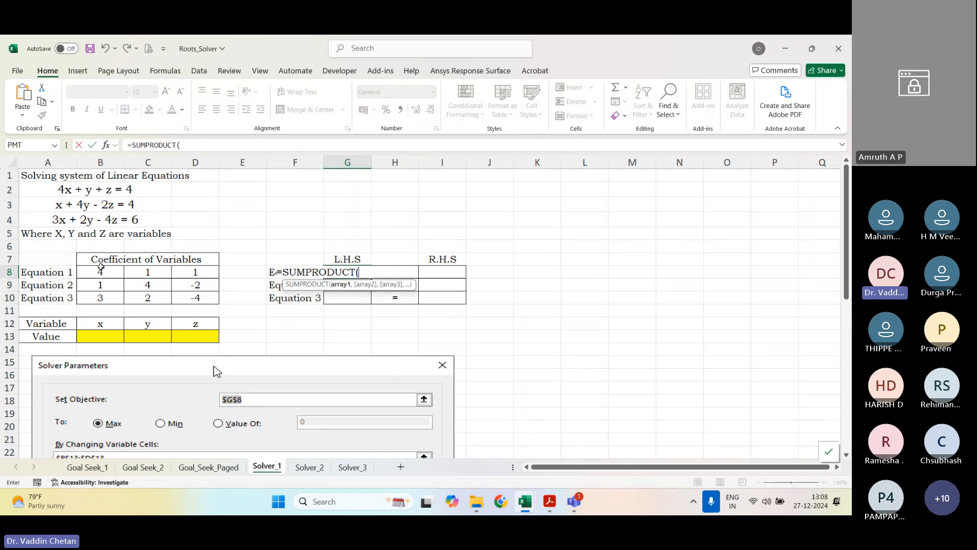
pyautogui.moveTo(101, 267); pyautogui.dragTo(178, 275)
pyautogui.write(',')
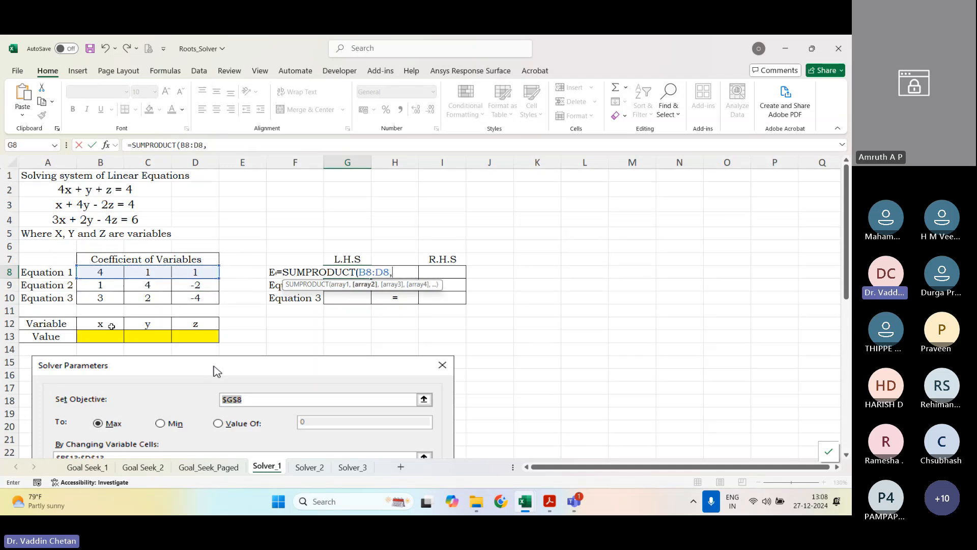
pyautogui.moveTo(107, 336); pyautogui.dragTo(190, 335)
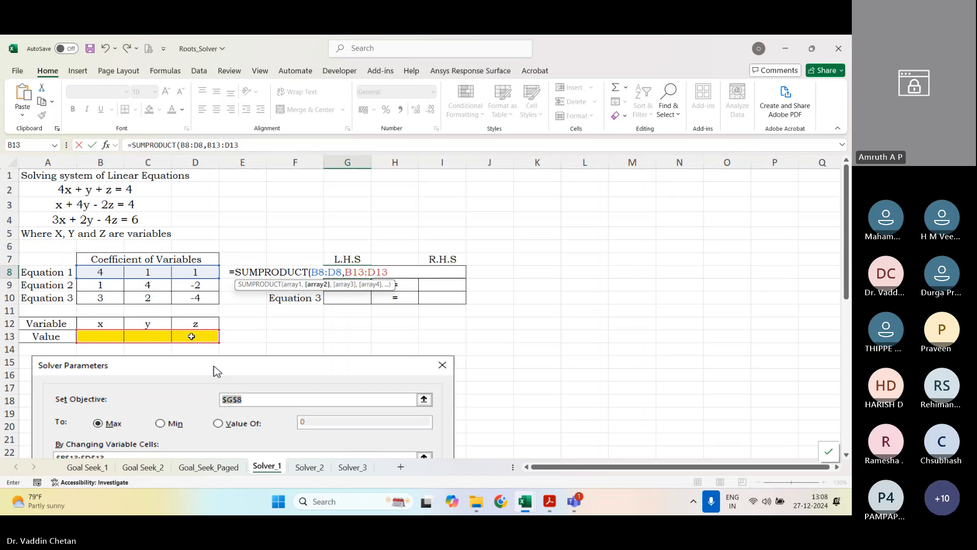
pyautogui.write(')')
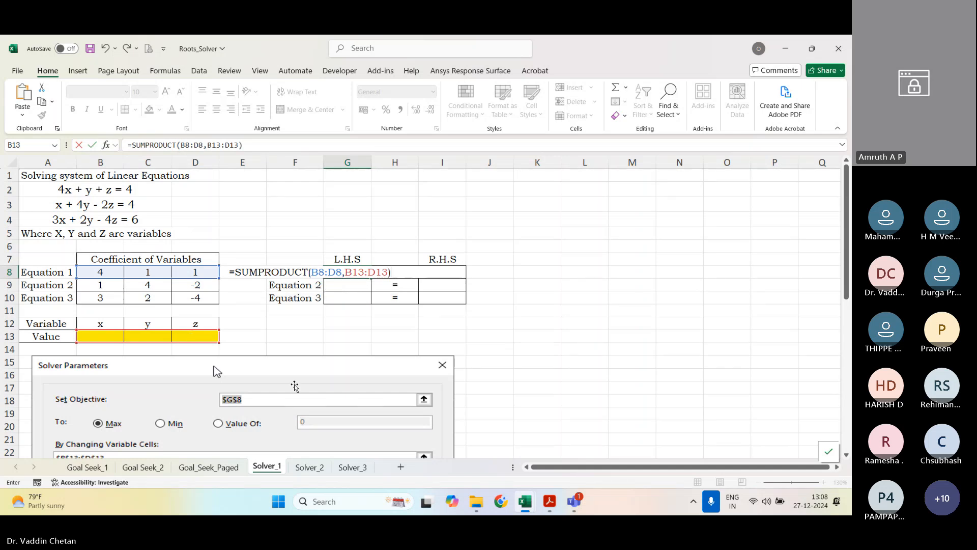
pyautogui.press('Return')
# Step: Make the variable range absolute as $B$13:$D$13 in the Equation 1 L.H.S. formula and fill the formula down to Equation 3
pyautogui.click(348, 275)
pyautogui.click(213, 145)
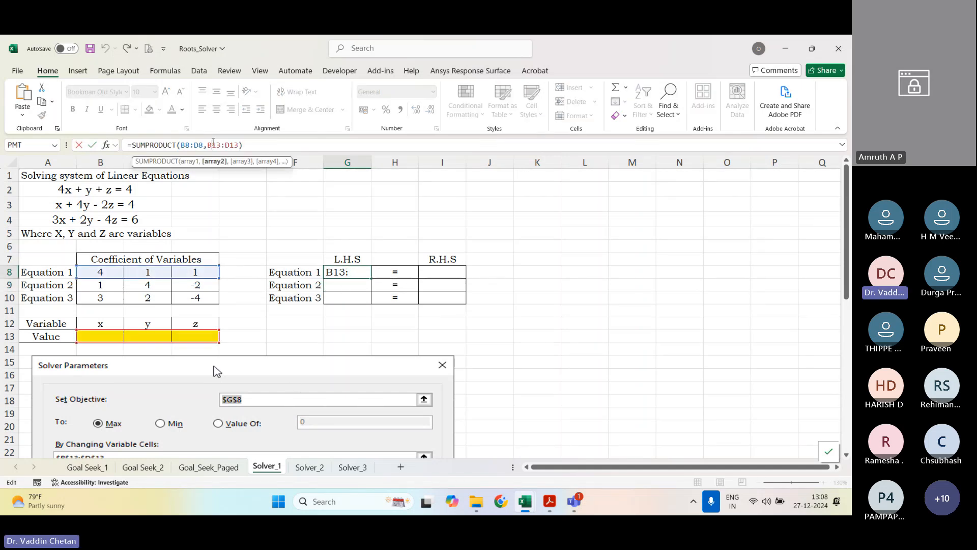
pyautogui.doubleClick(213, 145)
pyautogui.press('F4')
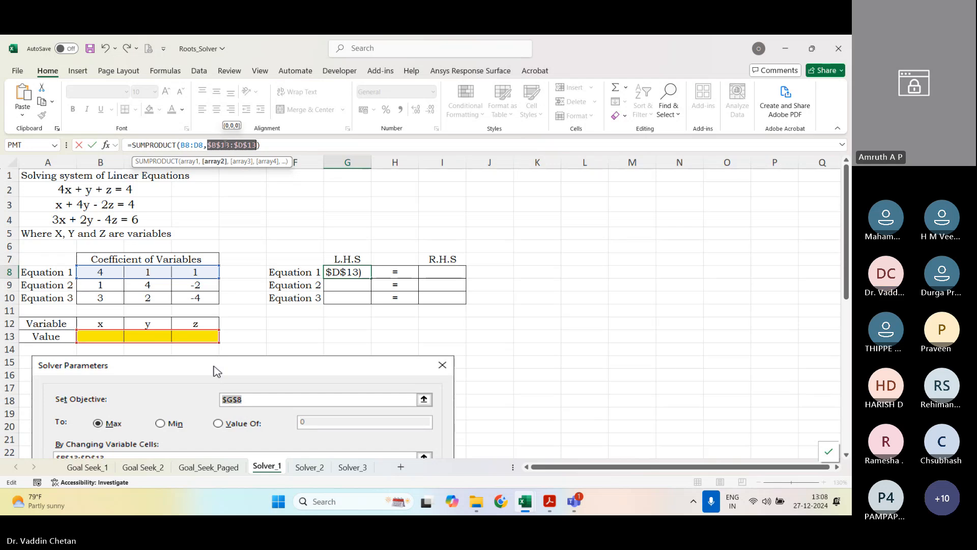
pyautogui.press('Return')
pyautogui.click(357, 270)
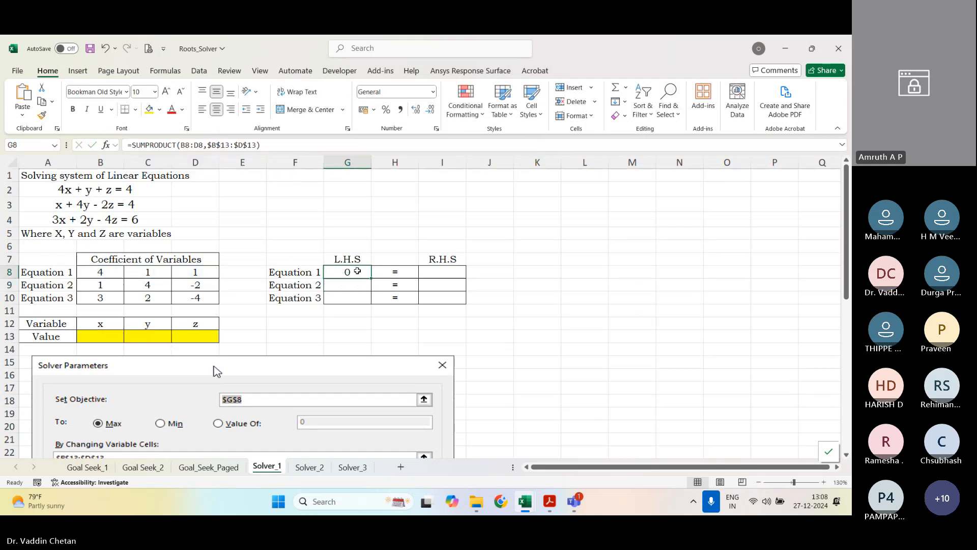
pyautogui.moveTo(371, 278); pyautogui.dragTo(367, 298)
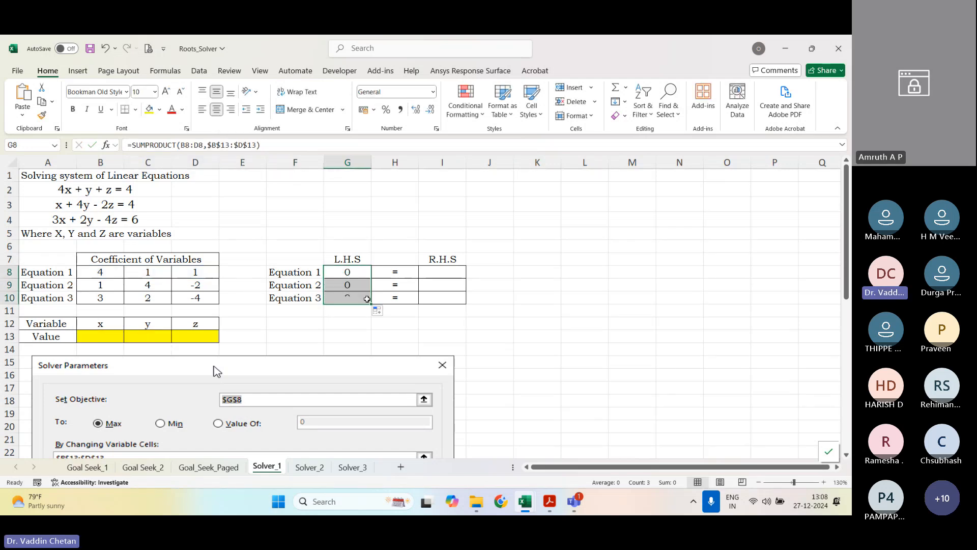
# Step: Examine how the Equation 1 L.H.S. formula in G8 pairs coefficients B8:D8 with the variable cells B13:D13
pyautogui.click(349, 272)
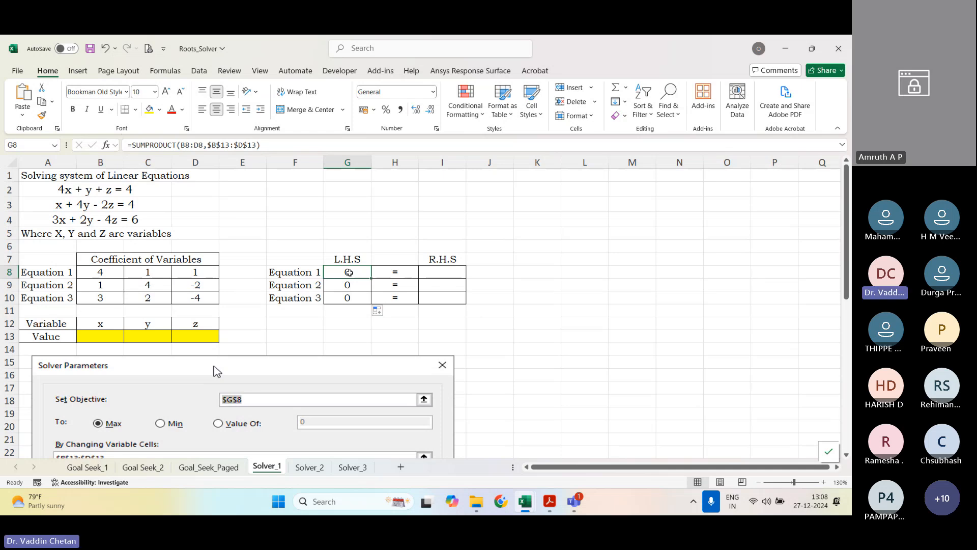
pyautogui.click(102, 274)
pyautogui.click(104, 336)
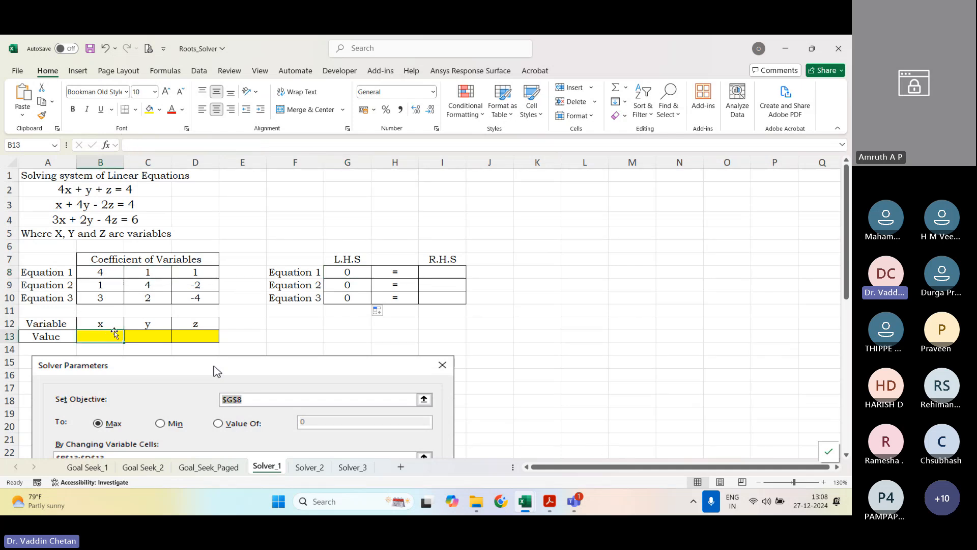
pyautogui.click(147, 272)
pyautogui.click(144, 334)
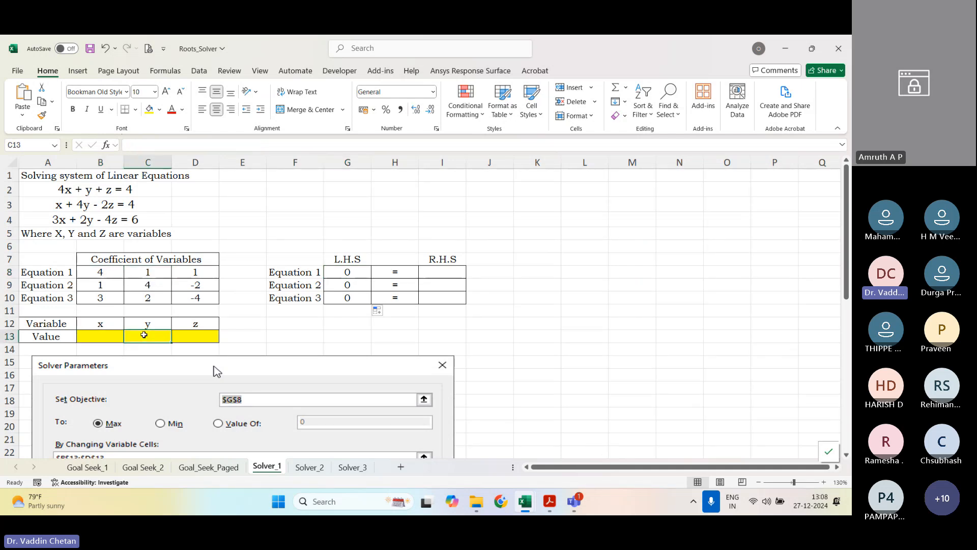
pyautogui.click(194, 271)
pyautogui.click(196, 336)
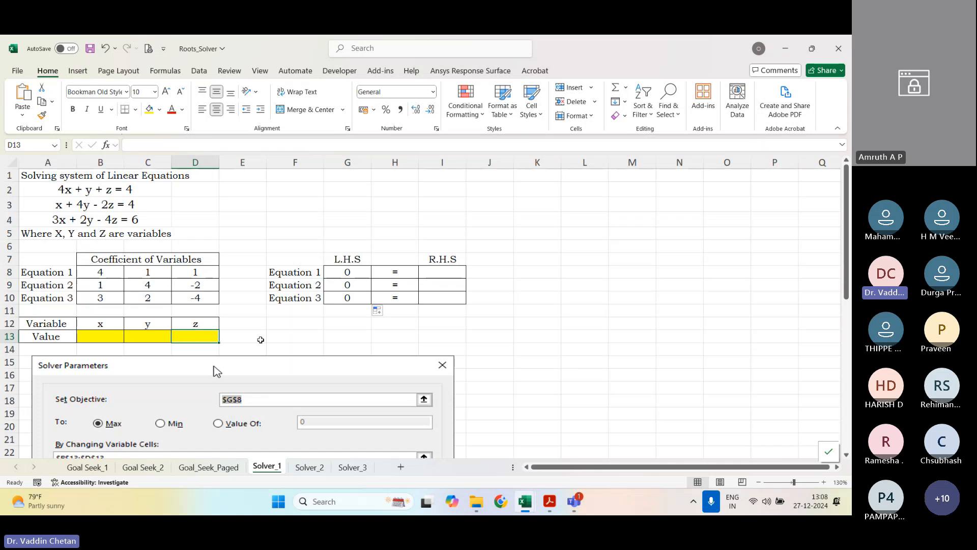
pyautogui.click(339, 271)
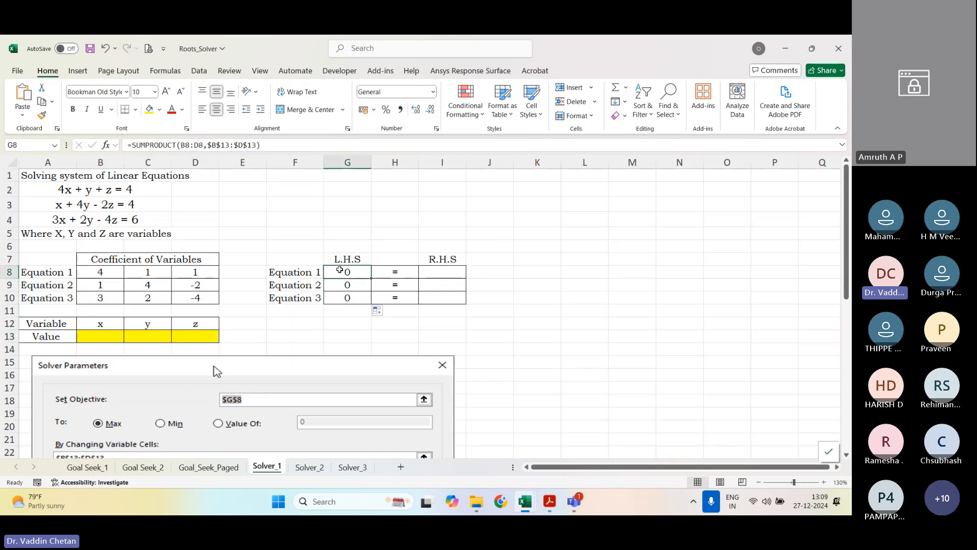
# Step: Examine how the Equation 2 L.H.S. formula pairs coefficients B9:D9 with B13:D13, and review the L.H.S. cells G8:G10
pyautogui.click(340, 283)
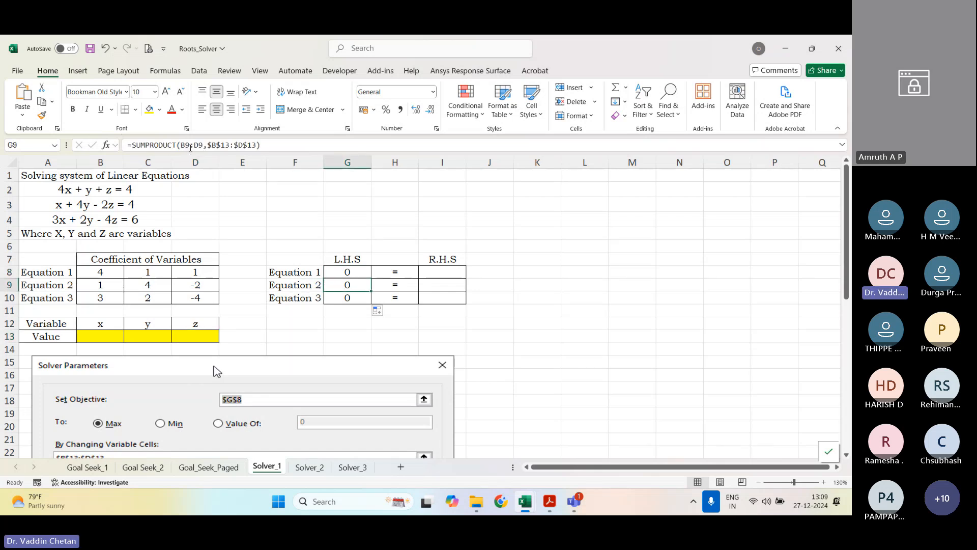
pyautogui.click(105, 285)
pyautogui.click(101, 336)
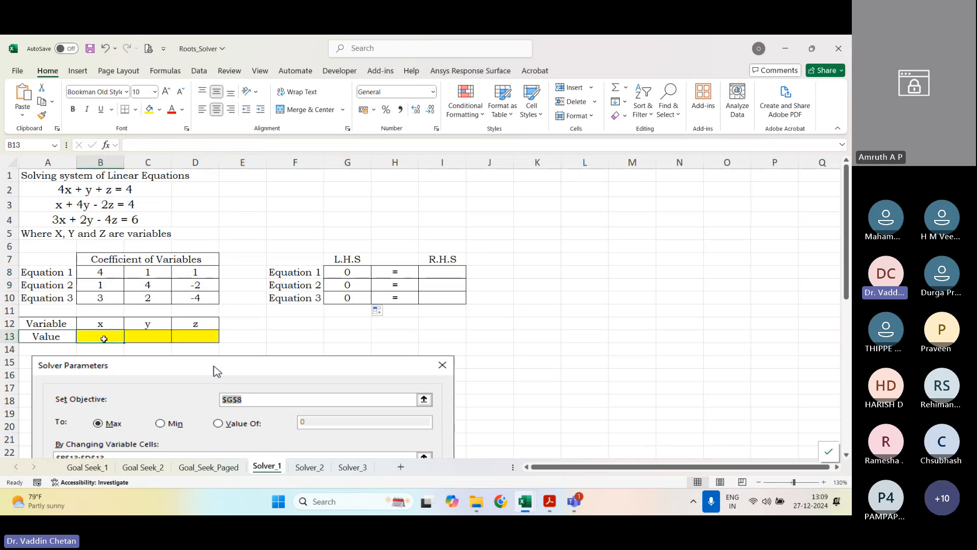
pyautogui.click(150, 286)
pyautogui.click(147, 336)
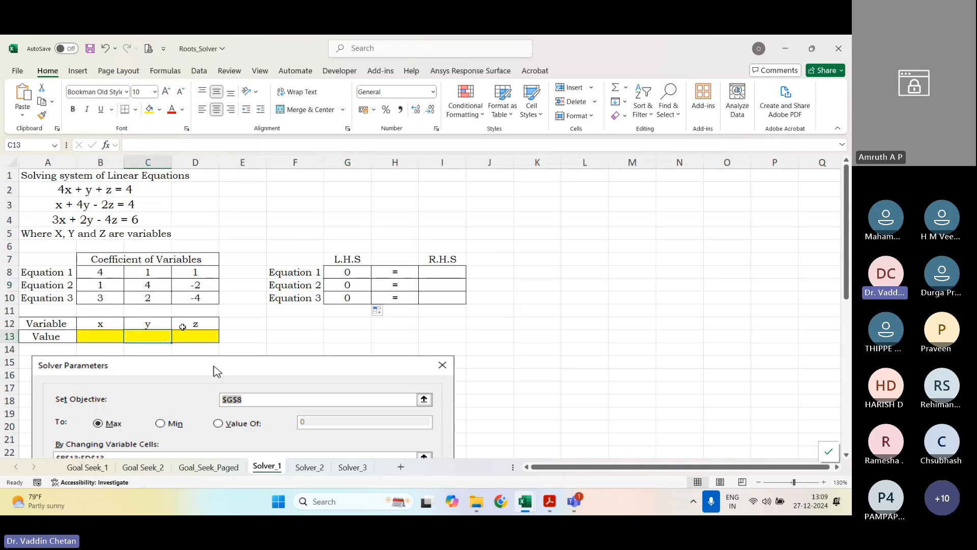
pyautogui.click(200, 286)
pyautogui.click(196, 336)
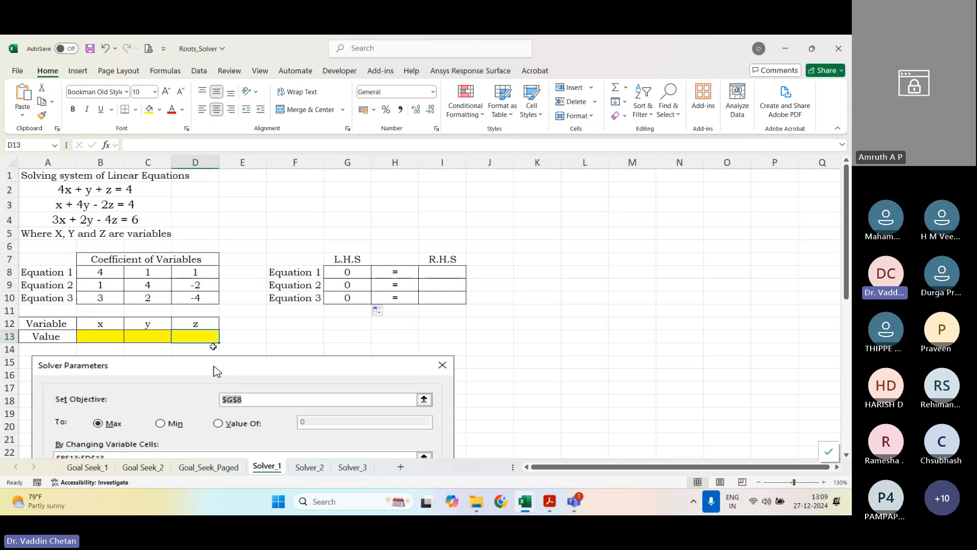
pyautogui.moveTo(356, 273); pyautogui.dragTo(395, 295)
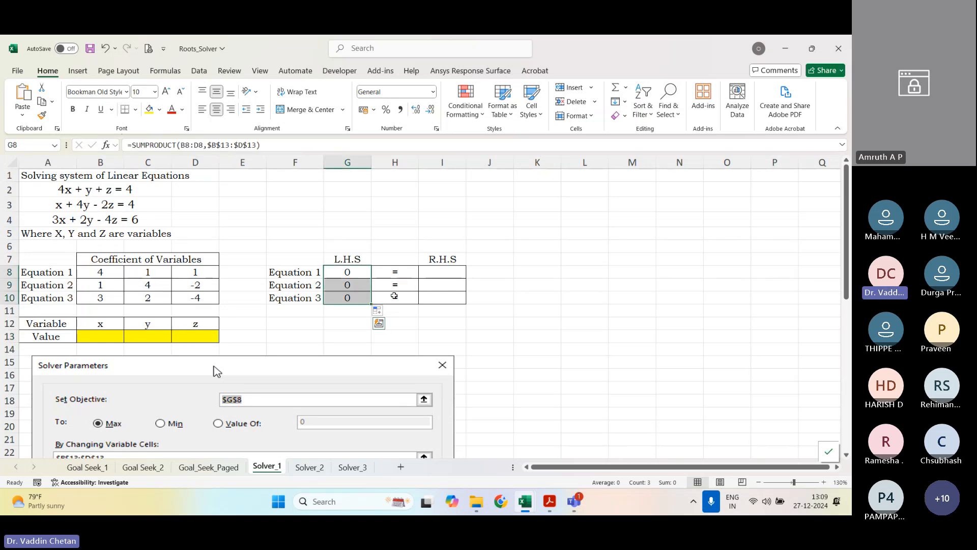
# Step: Enter the R.H.S. values 4, 4 and 6 for Equations 1 to 3 in I8:I10
pyautogui.click(437, 273)
pyautogui.write('4')
pyautogui.press('Return')
pyautogui.write('4')
pyautogui.press('Return')
pyautogui.write('6')
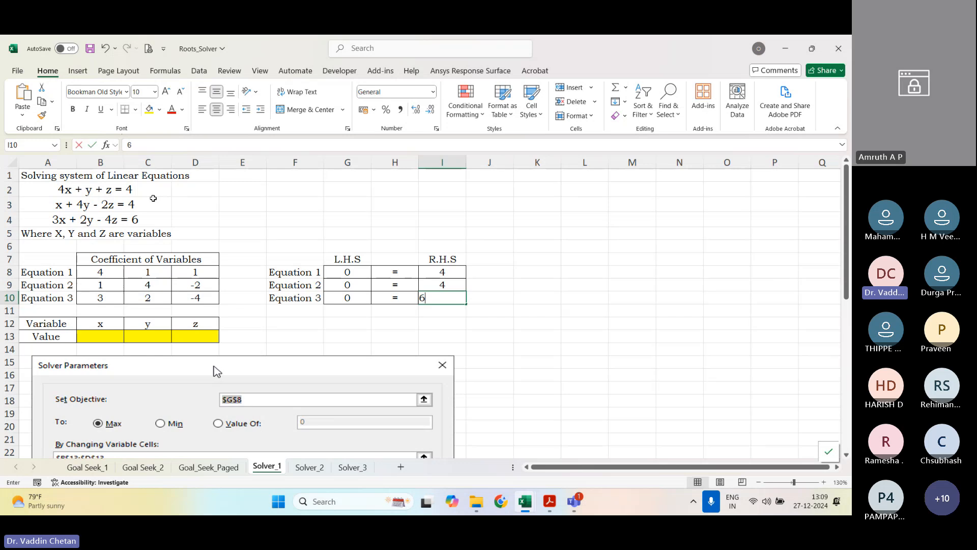
pyautogui.press('Return')
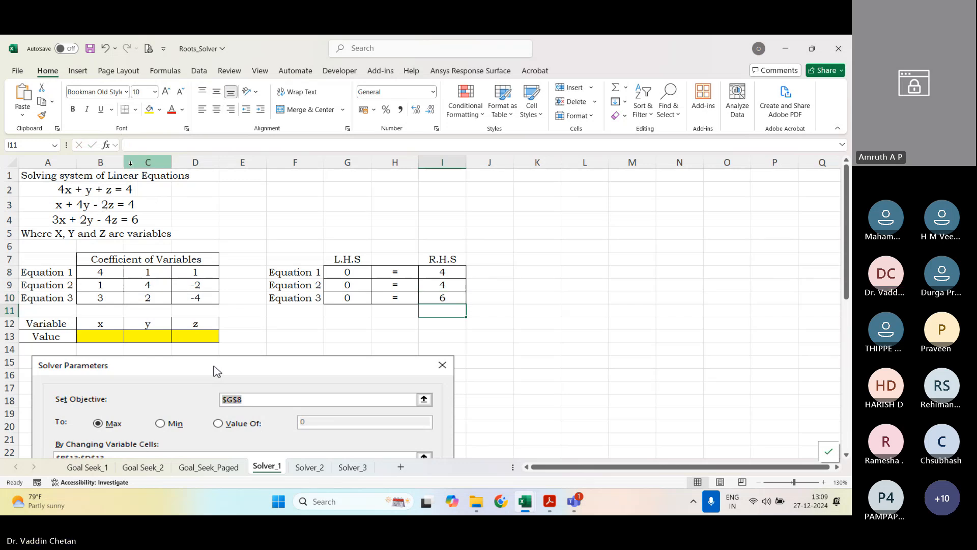
# Step: Open Solver and set its objective to the Equation 1 L.H.S. cell $G$8
pyautogui.click(118, 71)
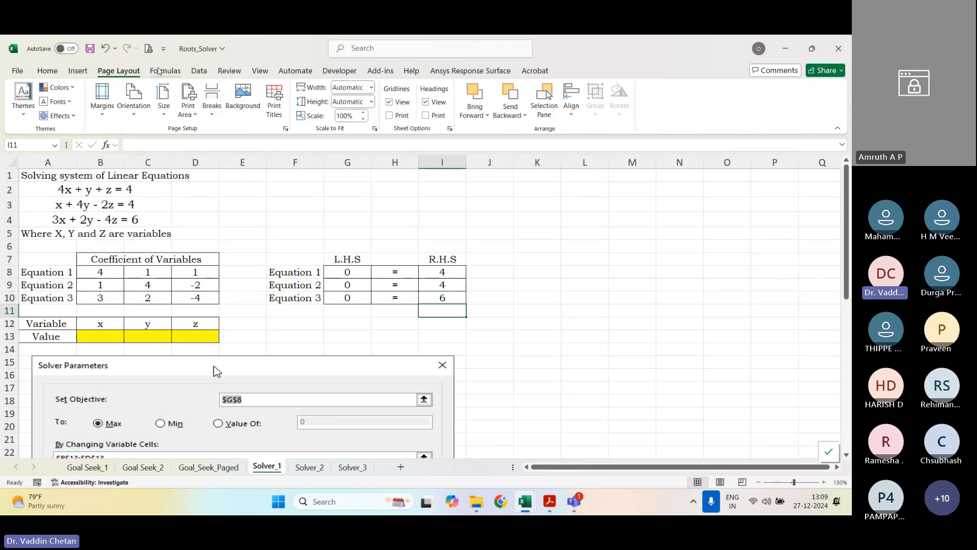
pyautogui.click(162, 71)
pyautogui.click(204, 74)
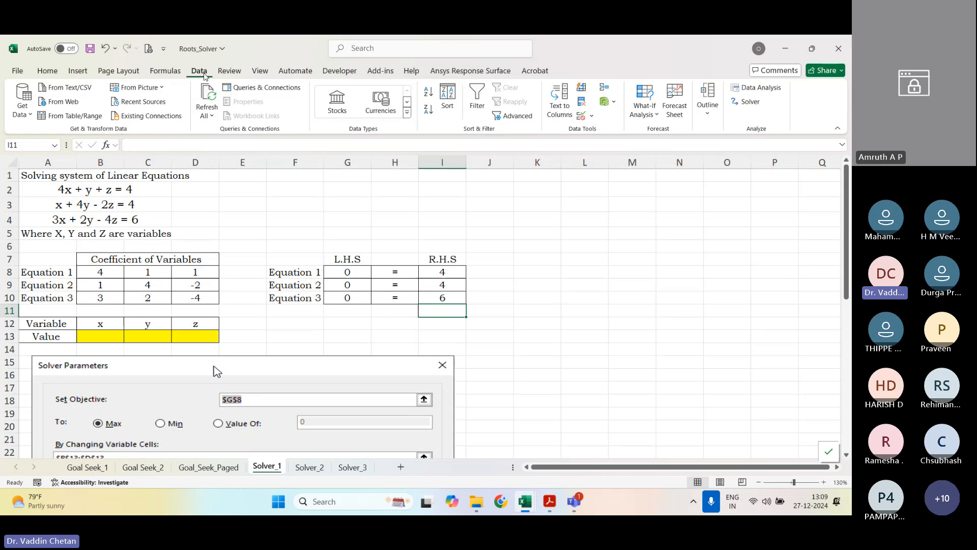
pyautogui.click(750, 103)
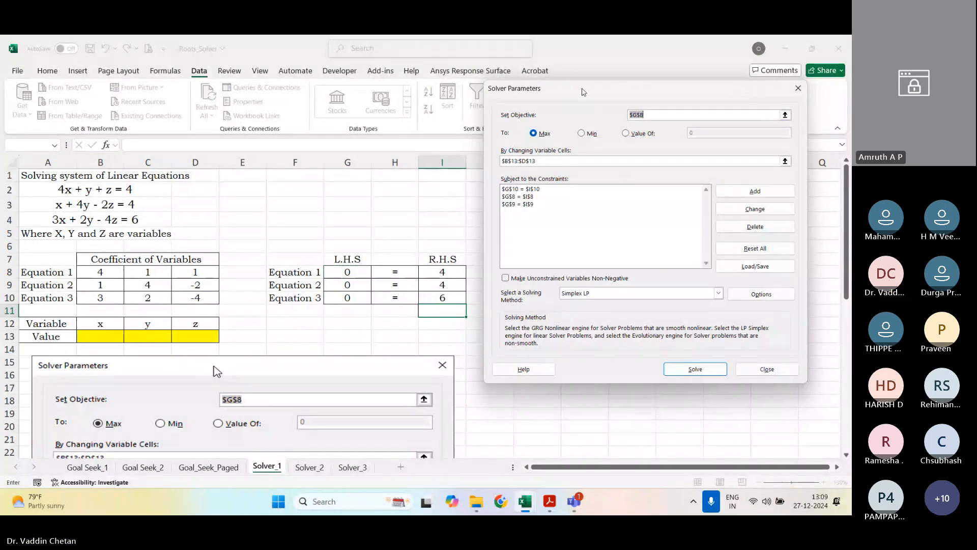
pyautogui.moveTo(583, 92); pyautogui.dragTo(632, 175)
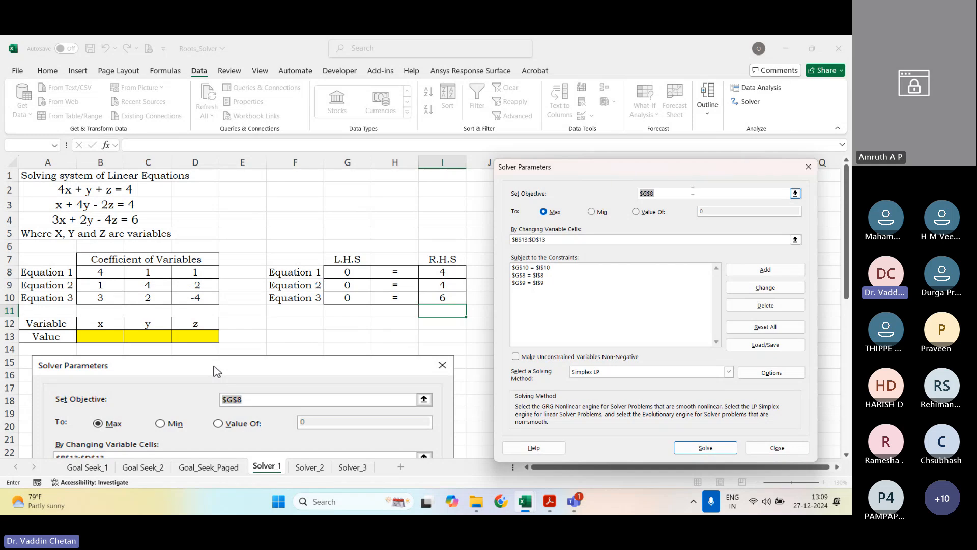
pyautogui.click(795, 194)
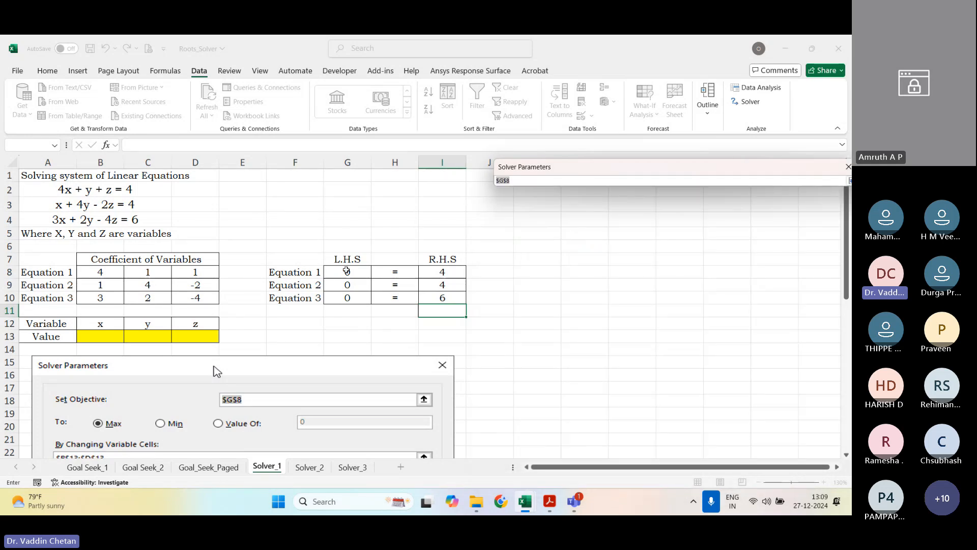
pyautogui.click(351, 271)
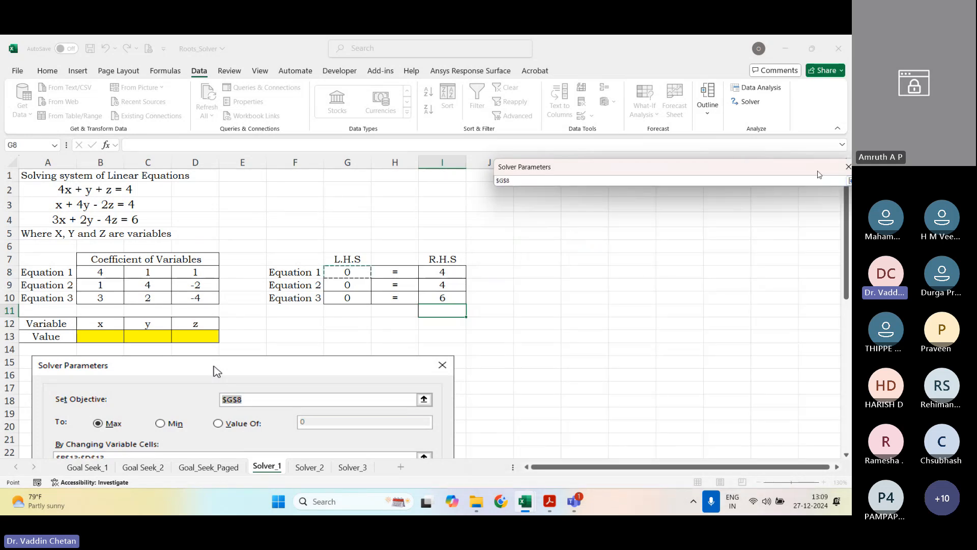
pyautogui.moveTo(812, 172); pyautogui.dragTo(796, 166)
pyautogui.click(834, 175)
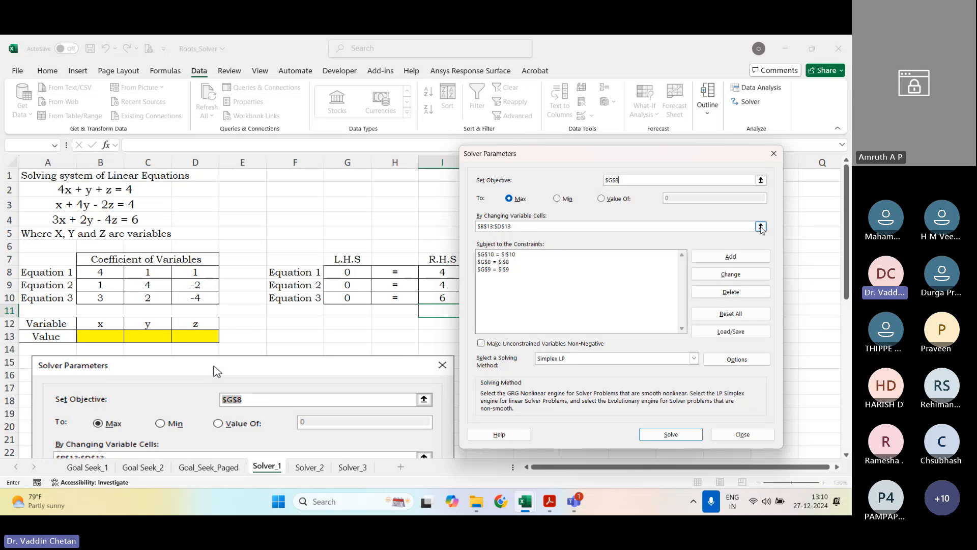
# Step: Set Solver's changing variable cells to the yellow x, y and z value cells $B$13:$D$13
pyautogui.click(760, 227)
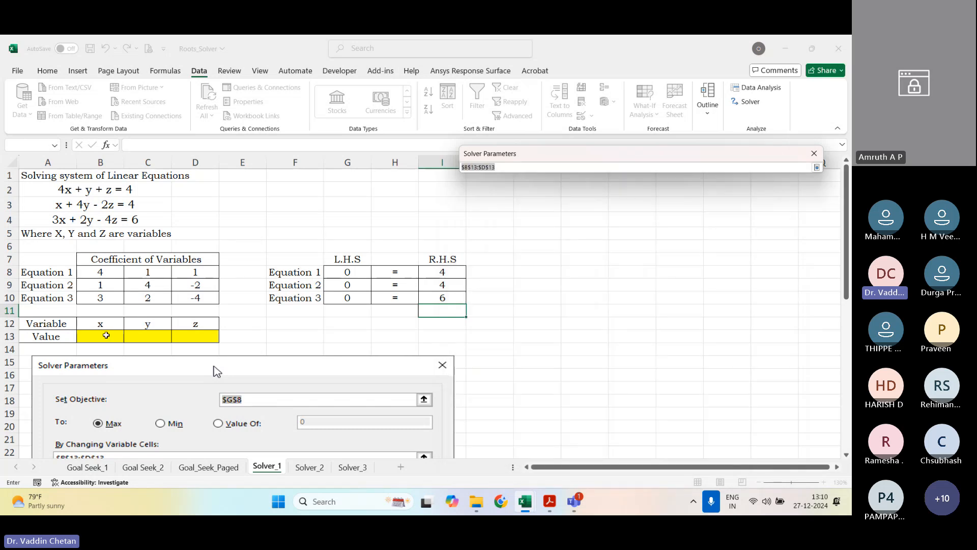
pyautogui.moveTo(106, 335); pyautogui.dragTo(196, 338)
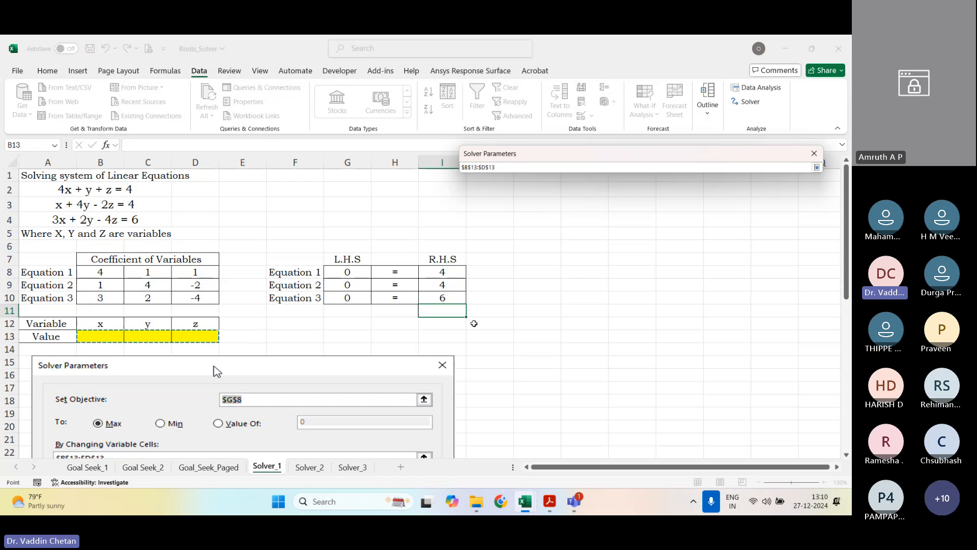
pyautogui.click(817, 167)
# Step: Delete the existing Solver constraints $G$10 = $I$10, $G$8 = $I$8 and $G$9 = $I$9
pyautogui.click(506, 255)
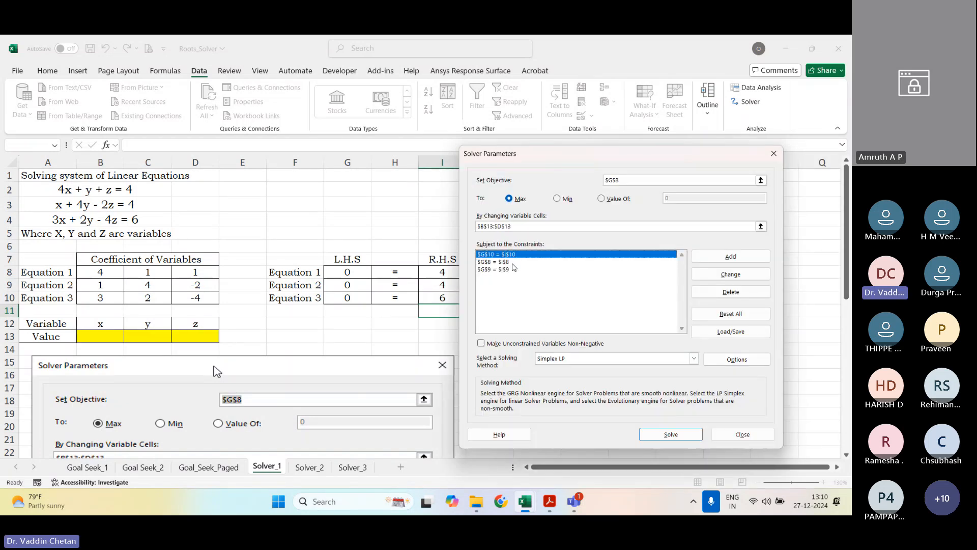
pyautogui.click(726, 293)
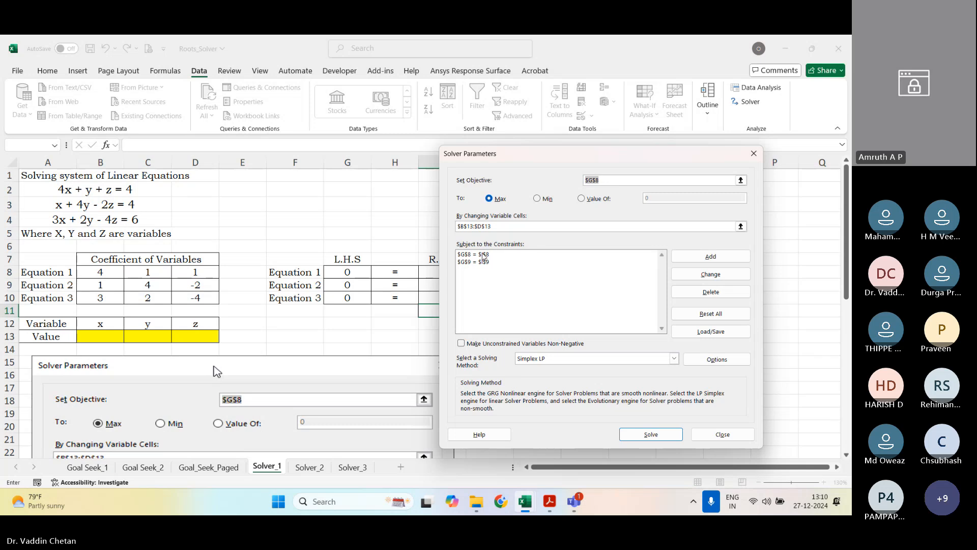
pyautogui.click(483, 254)
pyautogui.click(702, 292)
pyautogui.click(493, 255)
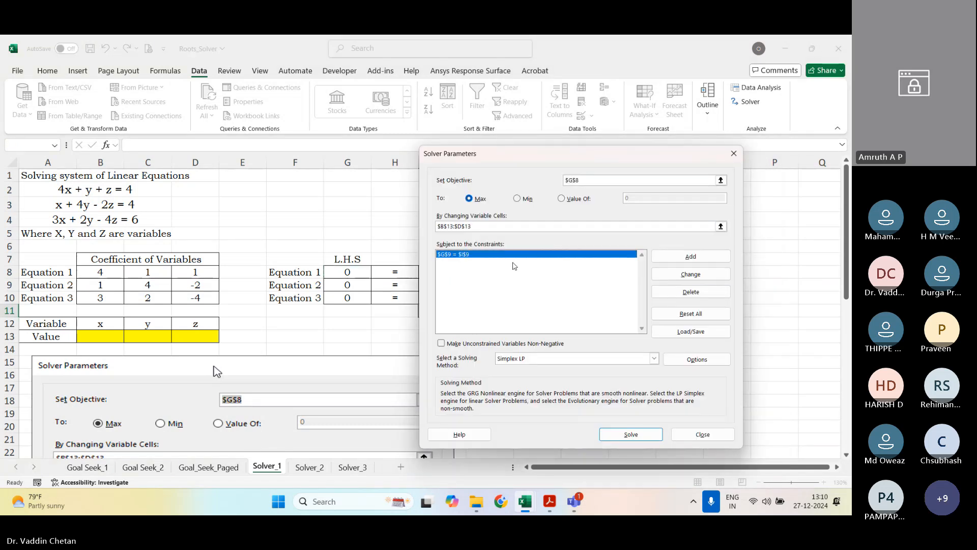
# Step: Add a Solver constraint making the Equation 1 L.H.S. $G$8 equal (=) to its R.H.S. $I$8
pyautogui.click(671, 257)
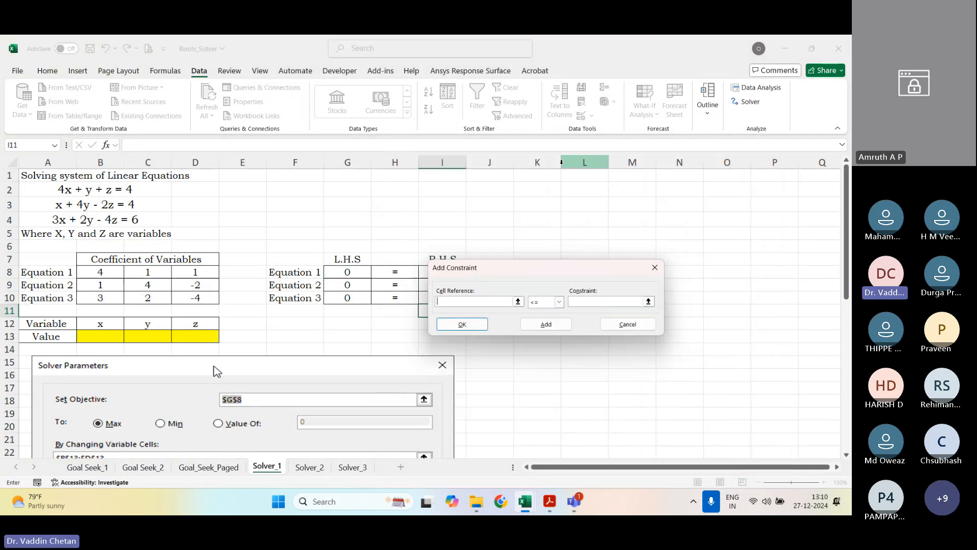
pyautogui.click(362, 272)
pyautogui.moveTo(470, 265); pyautogui.dragTo(596, 238)
pyautogui.click(684, 275)
pyautogui.click(664, 293)
pyautogui.click(738, 274)
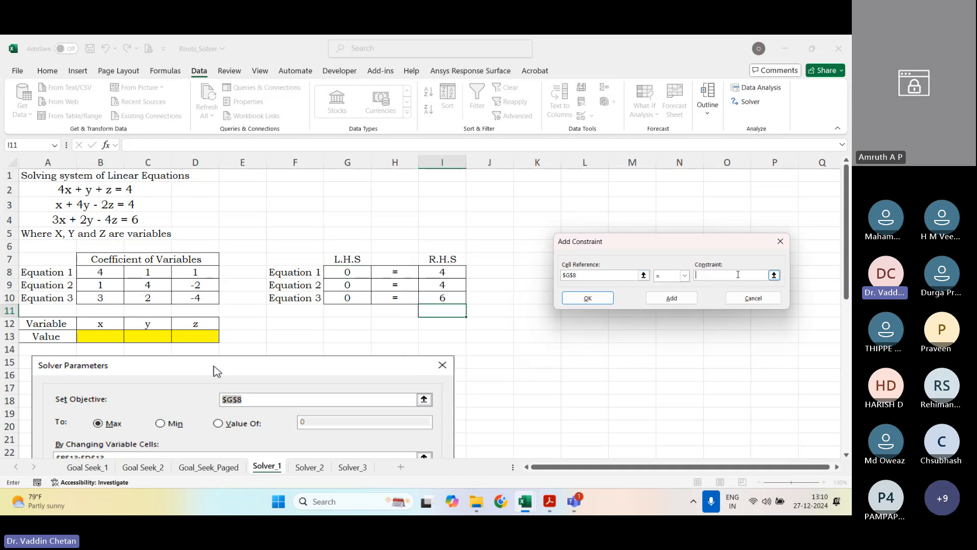
pyautogui.click(451, 271)
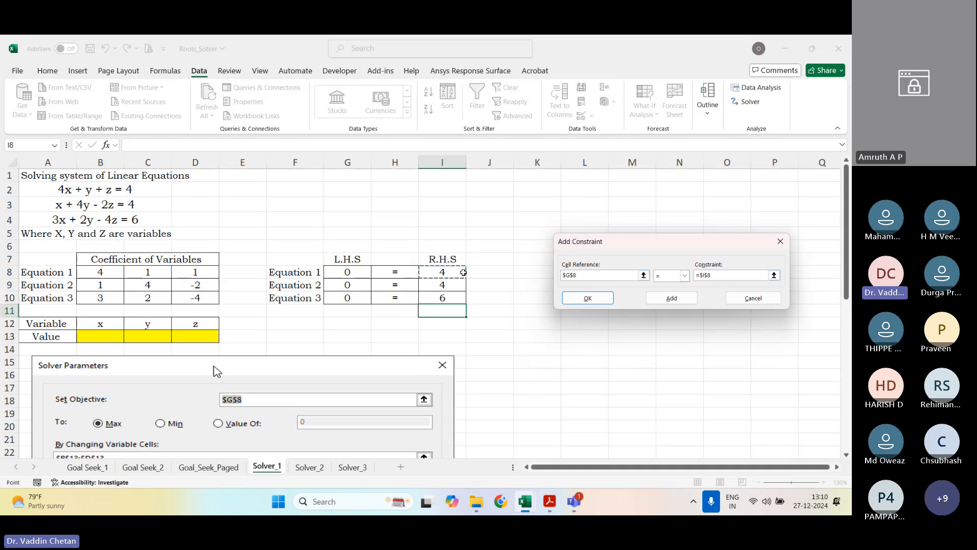
pyautogui.click(672, 298)
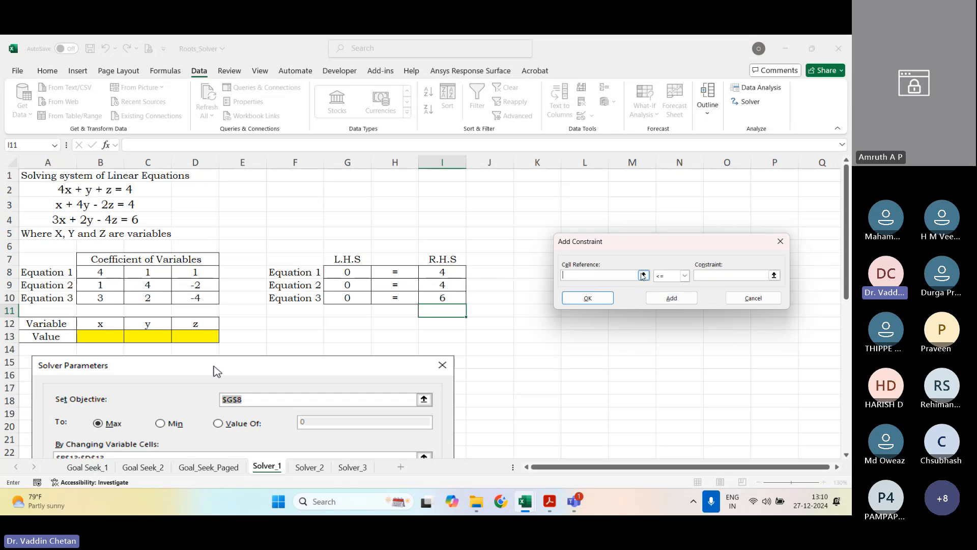
# Step: Add a Solver constraint making the Equation 2 L.H.S. $G$9 equal (=) to its R.H.S. $I$9
pyautogui.click(358, 284)
pyautogui.click(684, 275)
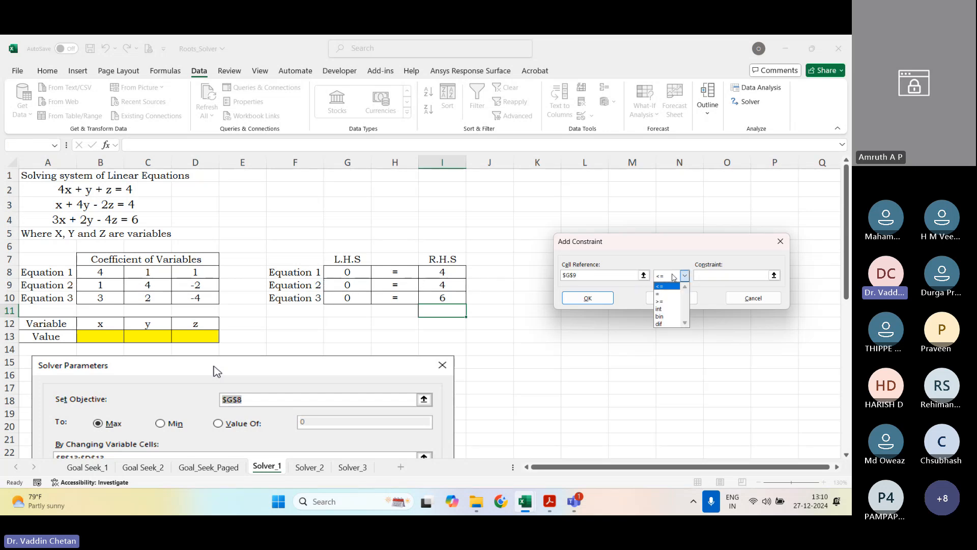
pyautogui.click(658, 294)
pyautogui.click(699, 276)
pyautogui.click(442, 284)
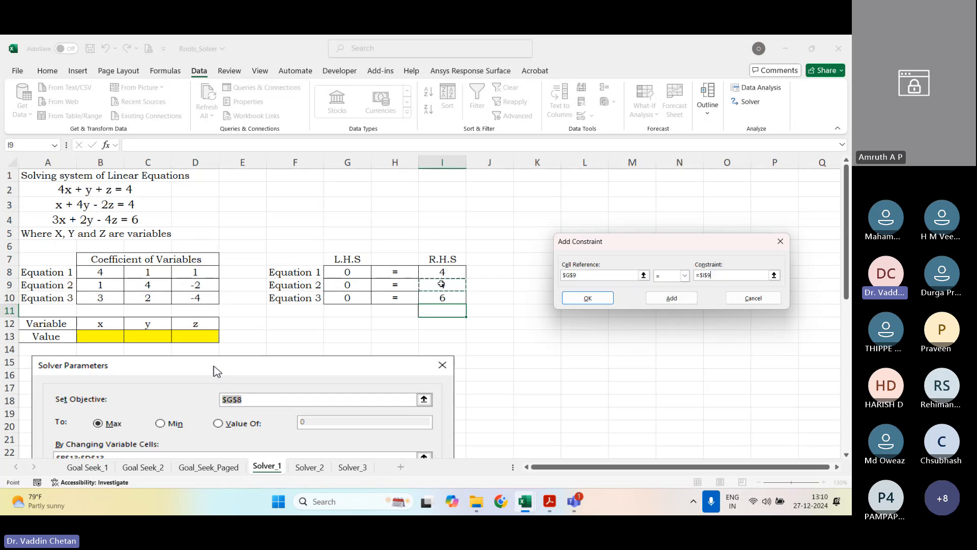
pyautogui.click(672, 298)
# Step: Add the last constraint, the Equation 3 L.H.S. $G$10 equal (=) to $I$10, and return to the Solver parameters
pyautogui.click(351, 296)
pyautogui.click(684, 276)
pyautogui.click(679, 294)
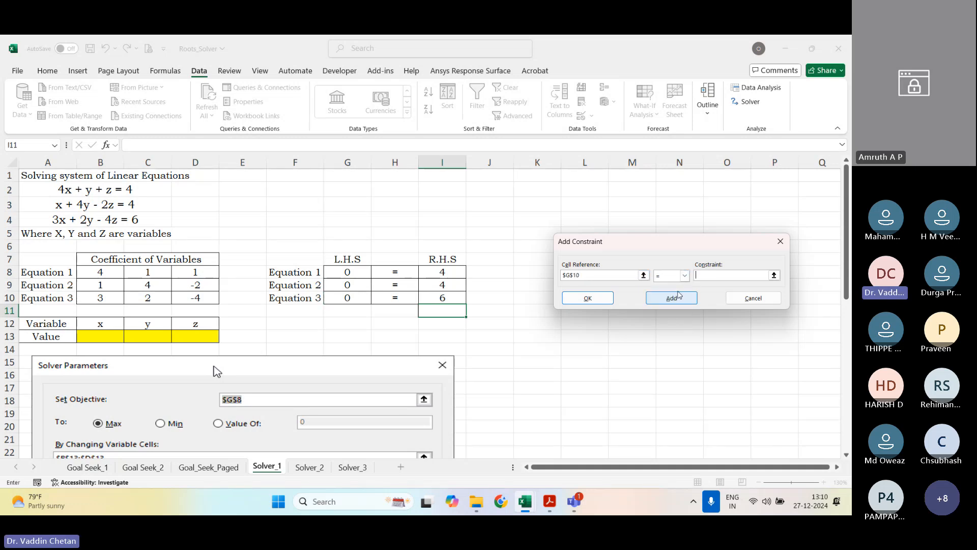
pyautogui.click(443, 298)
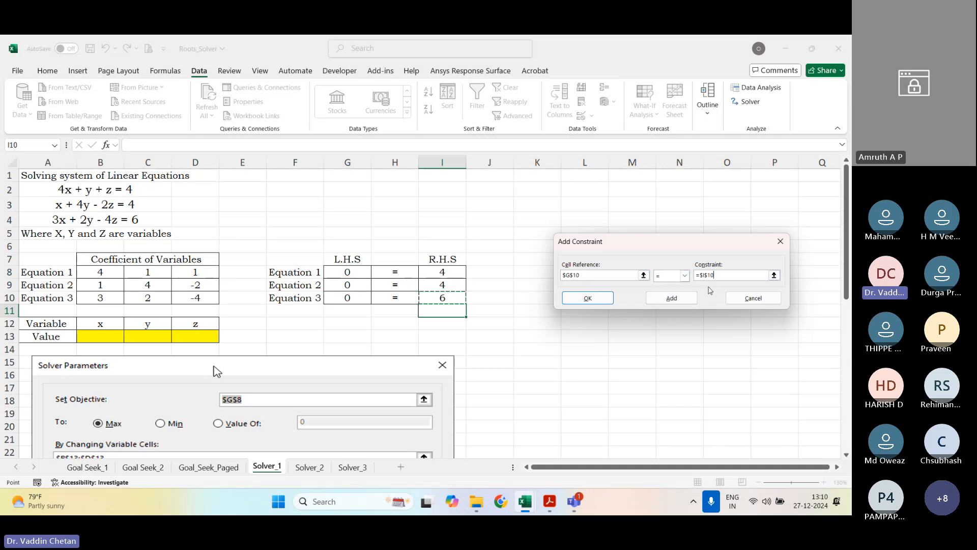
pyautogui.click(587, 298)
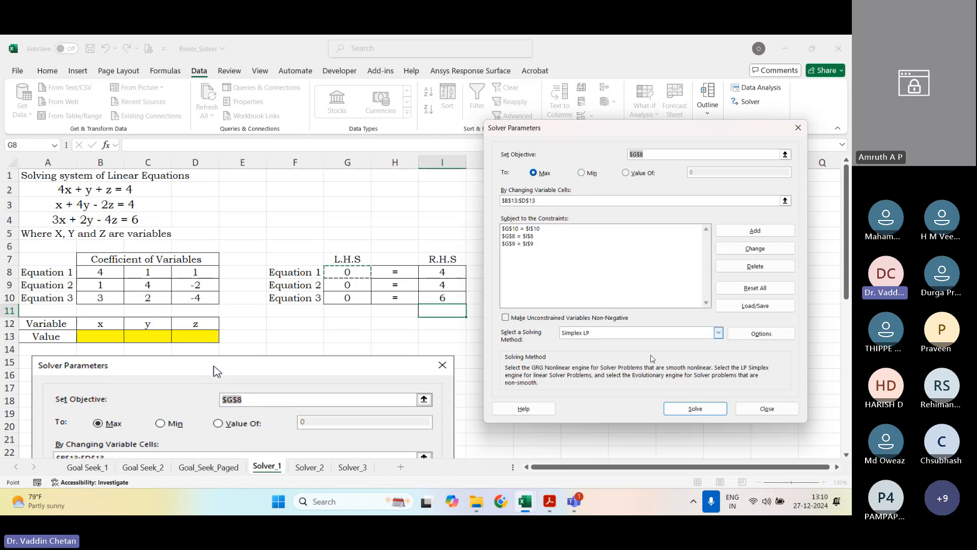
# Step: Solve the system and keep the Solver solution, and compare L.H.S. cells G8:G10 with R.H.S. cells I8:I10
pyautogui.click(695, 408)
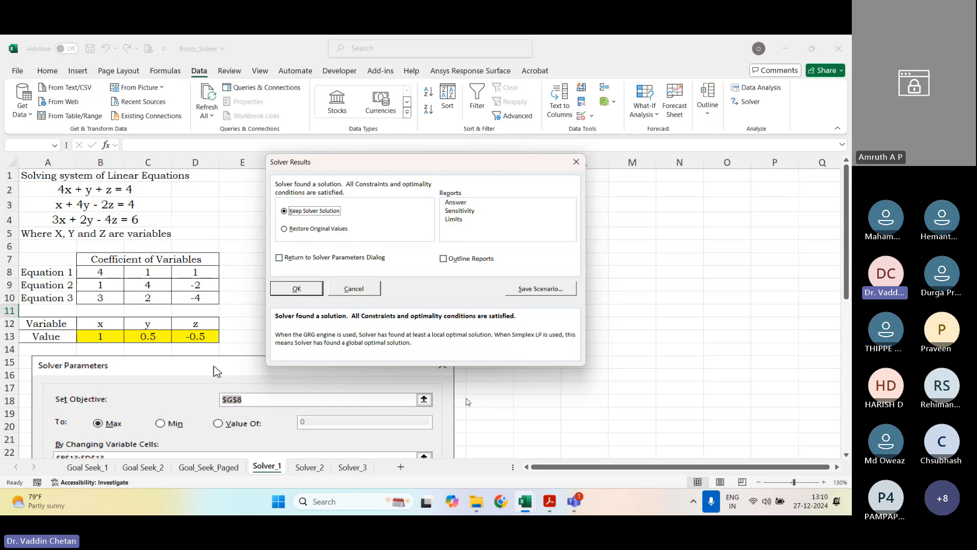
pyautogui.click(297, 289)
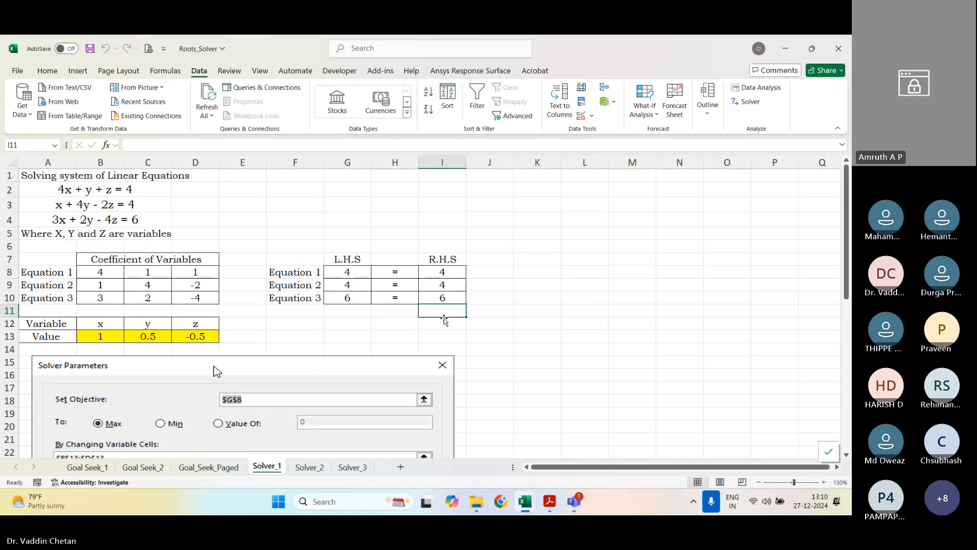
pyautogui.click(399, 332)
pyautogui.click(351, 273)
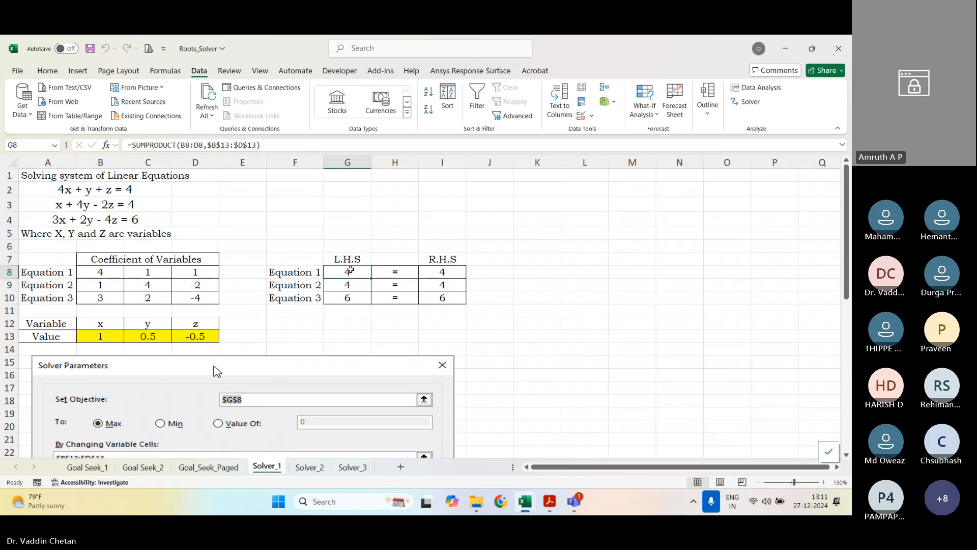
pyautogui.moveTo(350, 274); pyautogui.dragTo(349, 295)
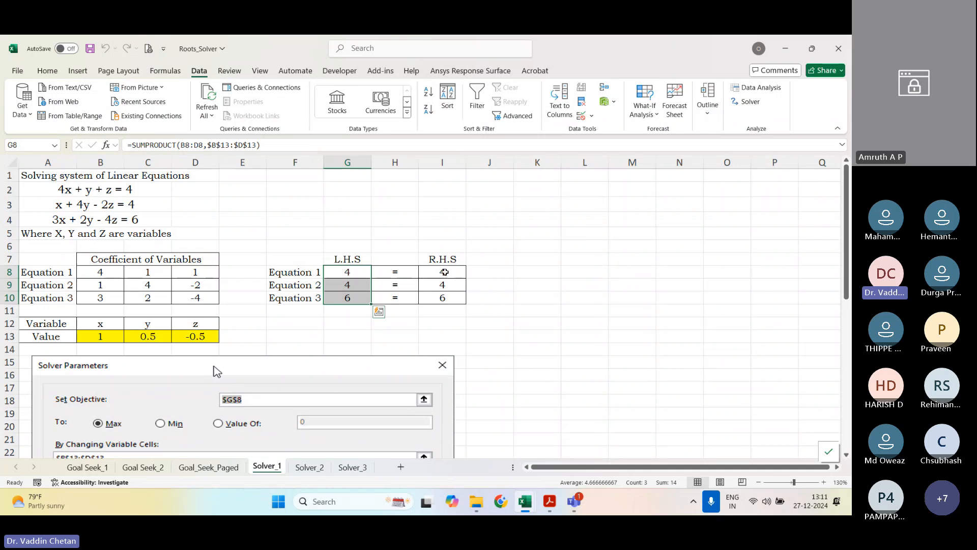
pyautogui.moveTo(448, 272); pyautogui.dragTo(447, 304)
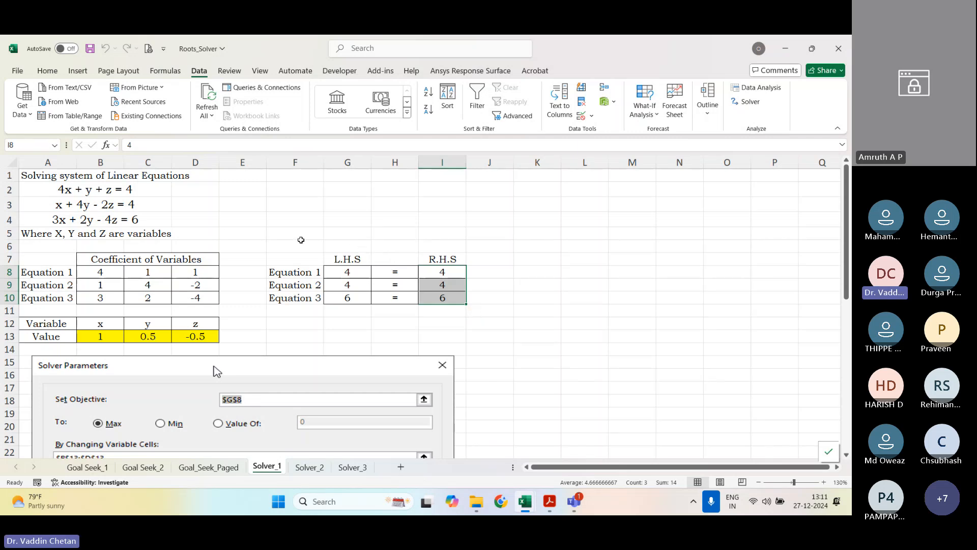
# Step: Consult exercise 13's second system in the Acrobat manual, and set Equation 1's coefficients in B8:D8 to 1, 2 and -1 in Excel
pyautogui.click(550, 503)
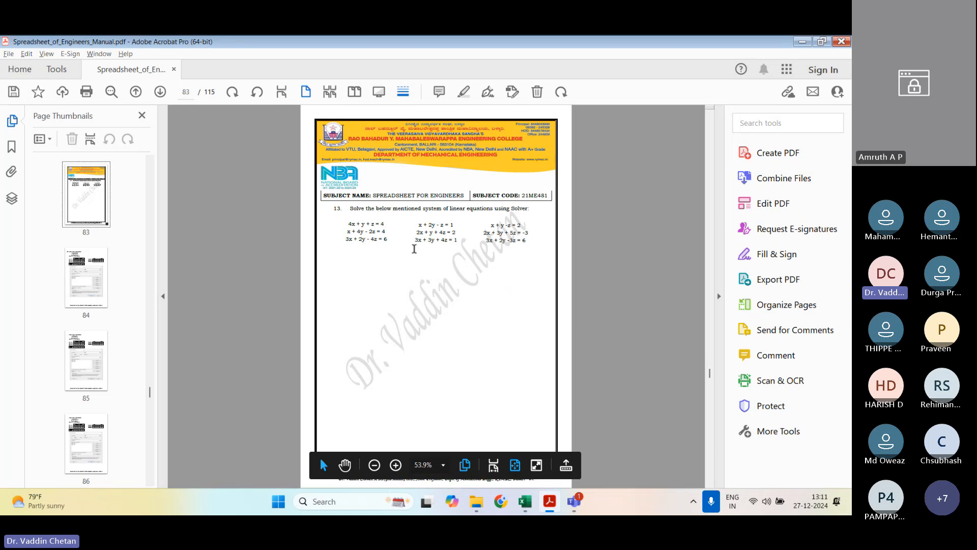
pyautogui.scroll(1, 411, 249)
pyautogui.scroll(3, 411, 249)
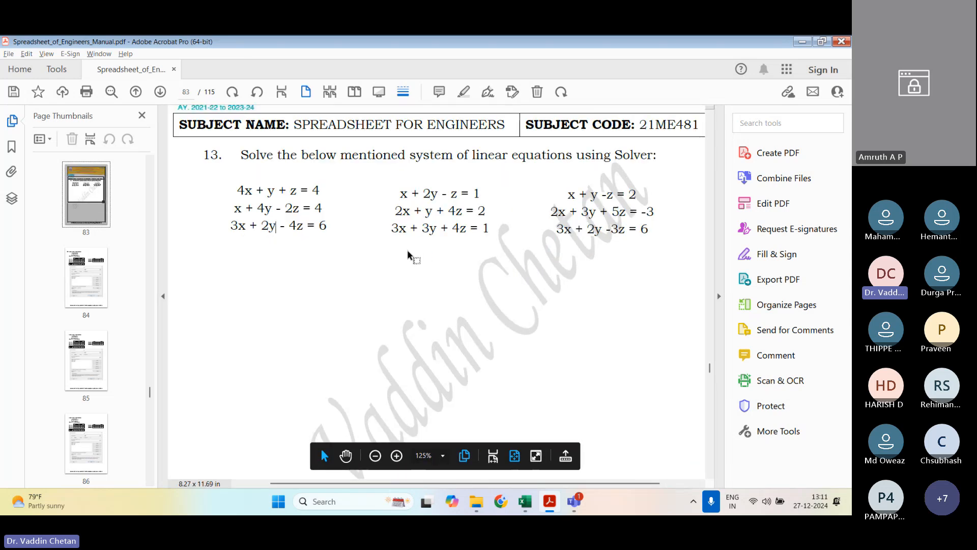
pyautogui.hotkey('alt', 'Tab')
pyautogui.click(112, 272)
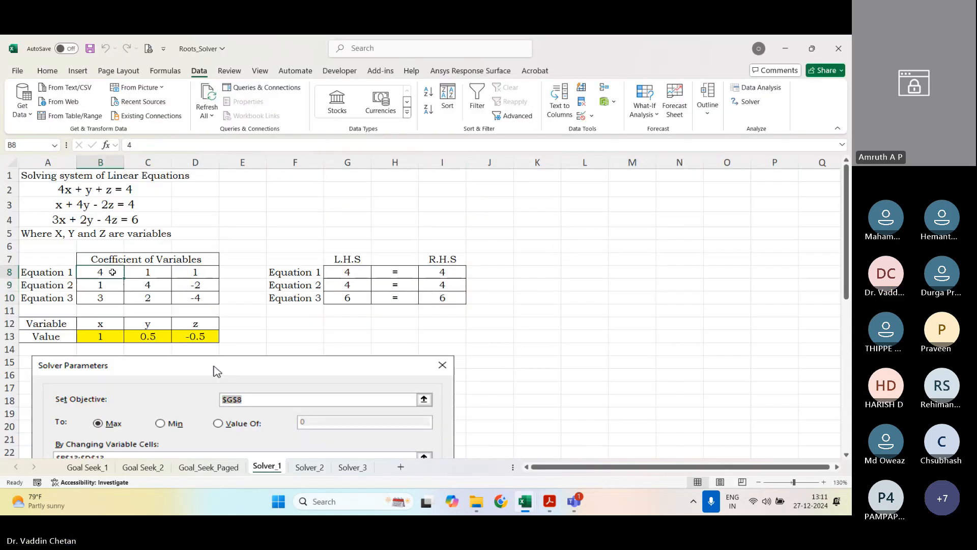
pyautogui.write('1')
pyautogui.press('Right')
pyautogui.write('-')
pyautogui.press('BackSpace')
pyautogui.write('2')
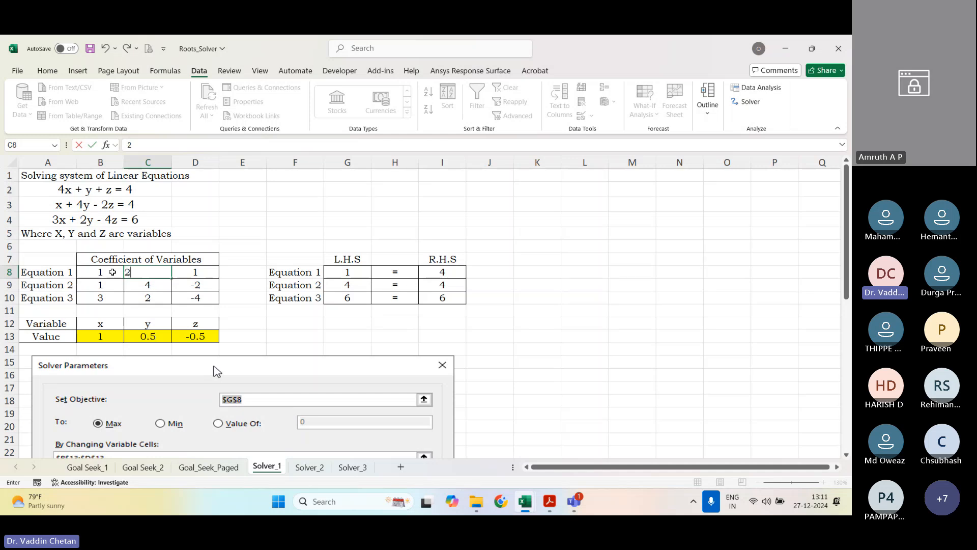
pyautogui.press('Tab')
pyautogui.write('-1')
pyautogui.press('Return')
# Step: Set Equation 2's coefficients in B9:D9 to 2, 1 and 4, checking them against the second system in the Acrobat manual
pyautogui.hotkey('alt', 'Tab')
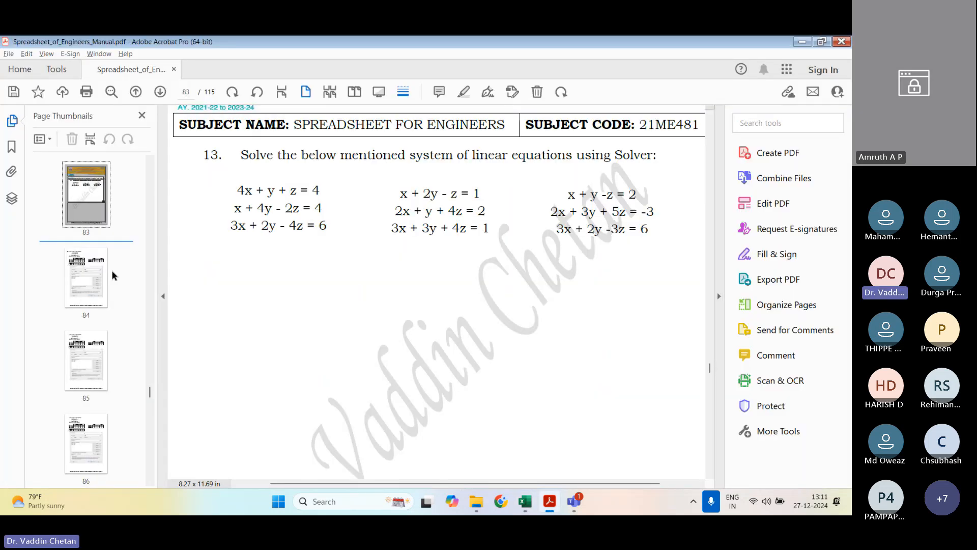
pyautogui.hotkey('alt', 'Tab')
pyautogui.write('2')
pyautogui.press('Tab')
pyautogui.write('1')
pyautogui.press('Tab')
pyautogui.write('4')
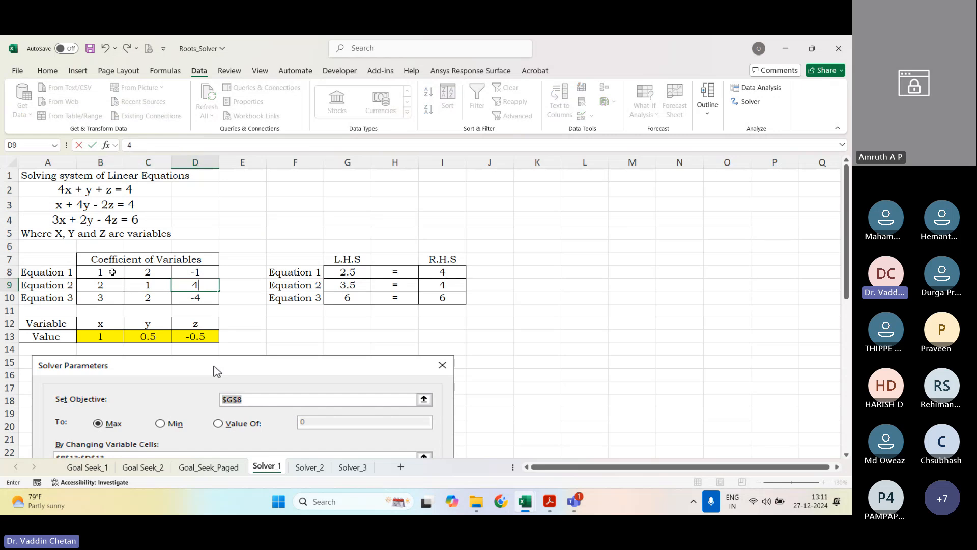
pyautogui.hotkey('alt', 'Tab')
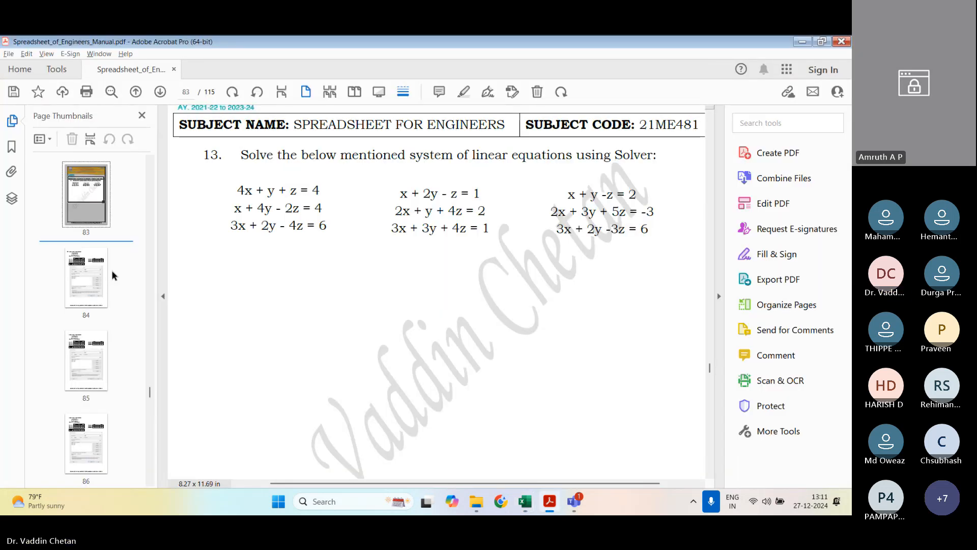
pyautogui.hotkey('alt', 'Tab')
pyautogui.press('Return')
# Step: Set Equation 3's y and z coefficients in C10:D10 to 3 and 4
pyautogui.press('Tab')
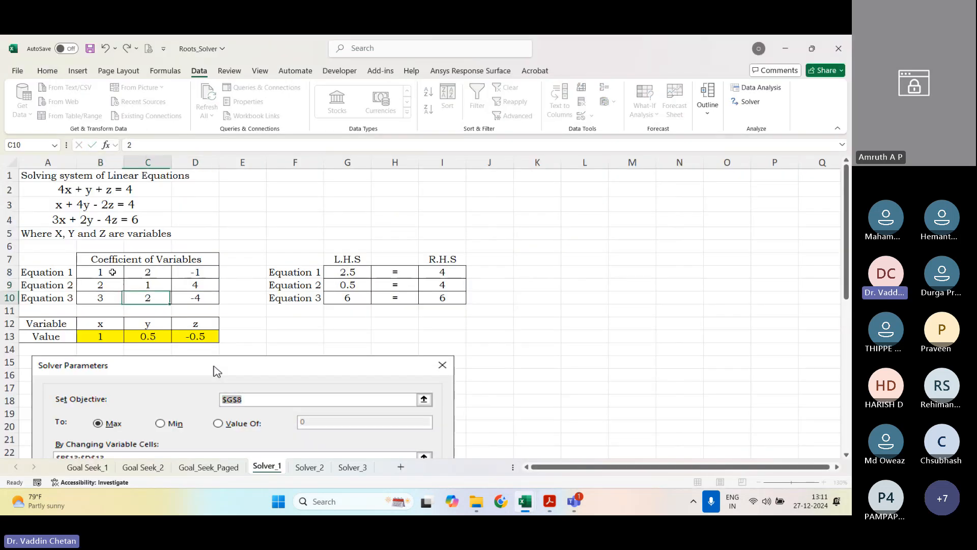
pyautogui.write('3')
pyautogui.press('Tab')
pyautogui.write('4')
pyautogui.press('Tab')
pyautogui.press('Tab')
pyautogui.press('Tab')
# Step: Clear the previous x, y and z solution values from the yellow cells B13:D13
pyautogui.press('Up')
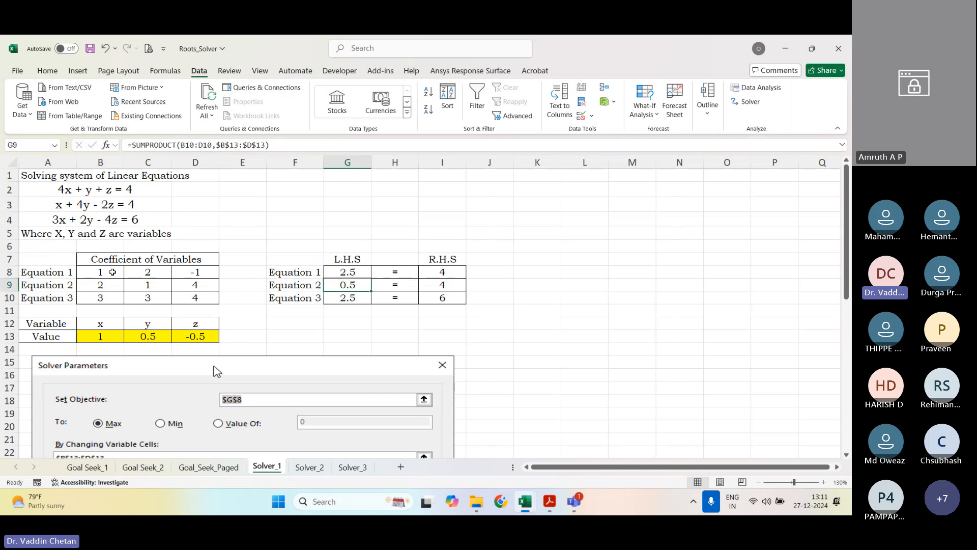
pyautogui.press('Down')
pyautogui.press('Down')
pyautogui.press('Down')
pyautogui.press('Down')
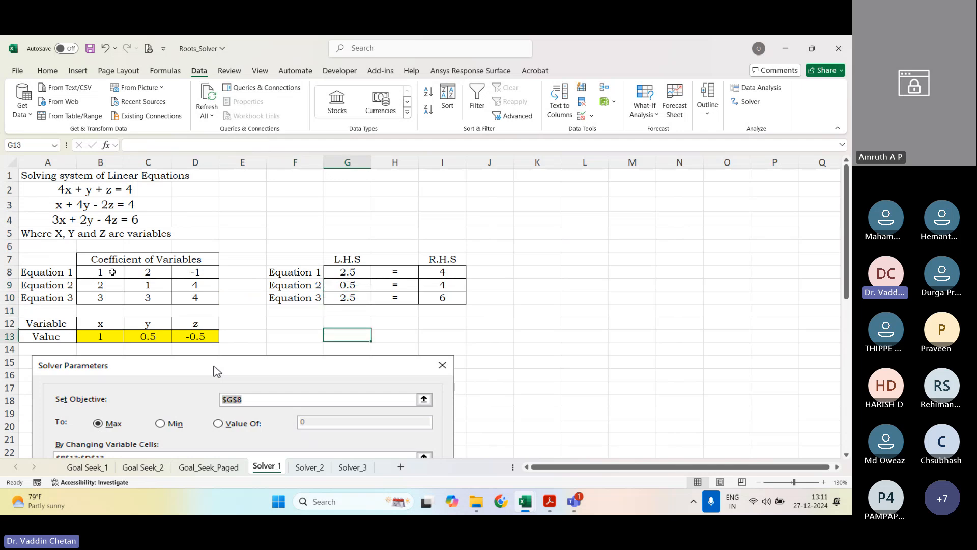
pyautogui.press('Left')
pyautogui.press('Left')
pyautogui.press('Left')
pyautogui.hotkey('shift', 'Left')
pyautogui.hotkey('shift', 'Left')
pyautogui.press('Delete')
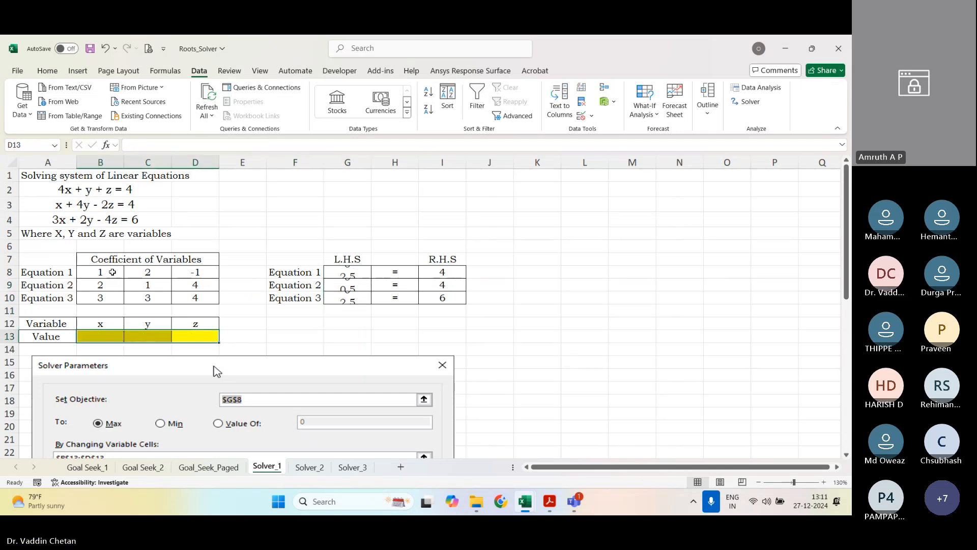
# Step: Check the right-hand sides in the Acrobat manual and enter 1, 2 and 1 as R.H.S. values in I8:I10 in Excel
pyautogui.hotkey('alt', 'Tab')
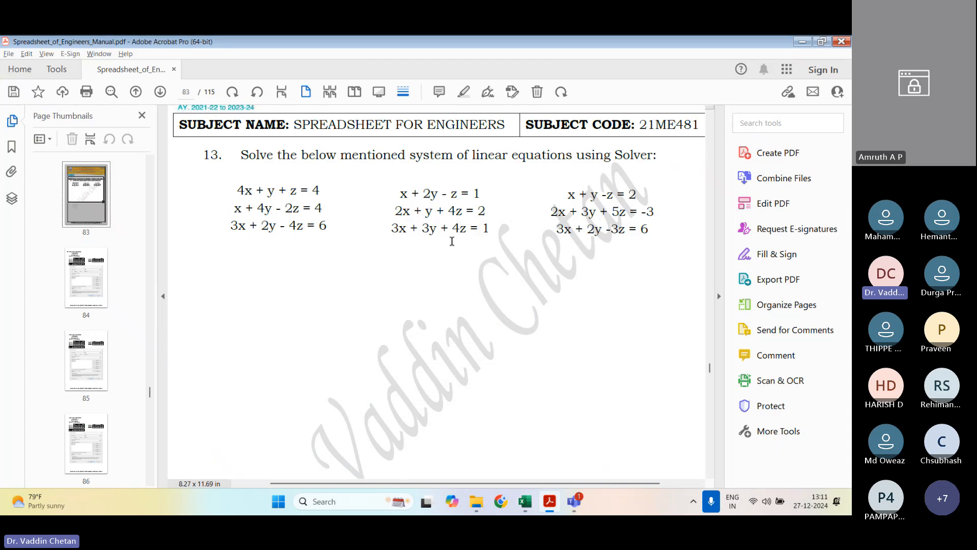
pyautogui.hotkey('alt', 'Tab')
pyautogui.click(450, 269)
pyautogui.write('1')
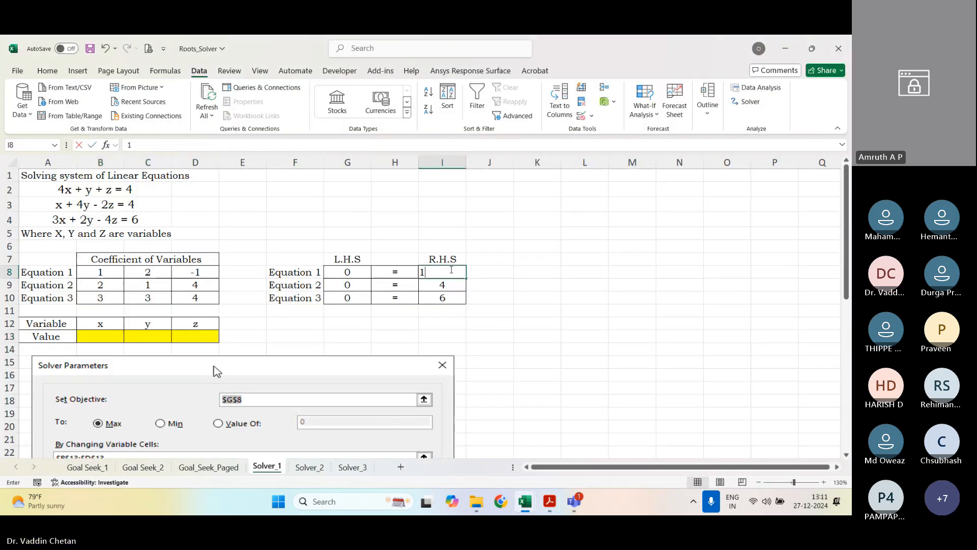
pyautogui.press('Return')
pyautogui.write('2')
pyautogui.press('Return')
pyautogui.write('1')
pyautogui.press('Return')
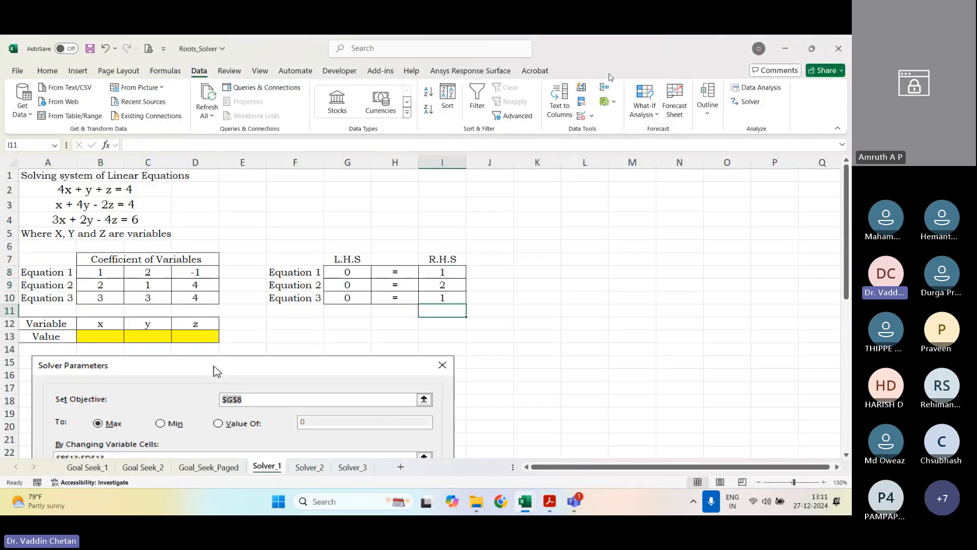
# Step: Run Solver on the second system with the existing objective and constraints, using Simplex LP, and keep the solution
pyautogui.click(747, 102)
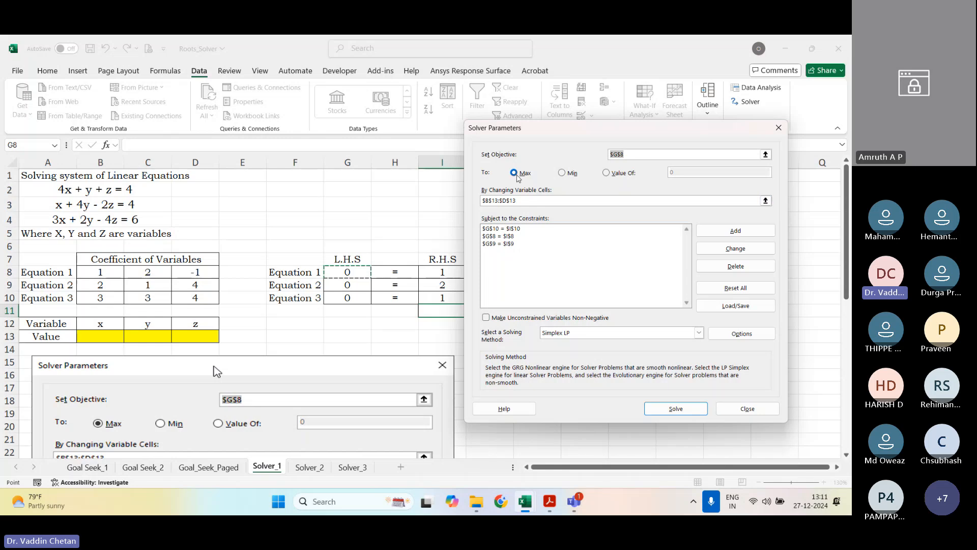
pyautogui.click(676, 409)
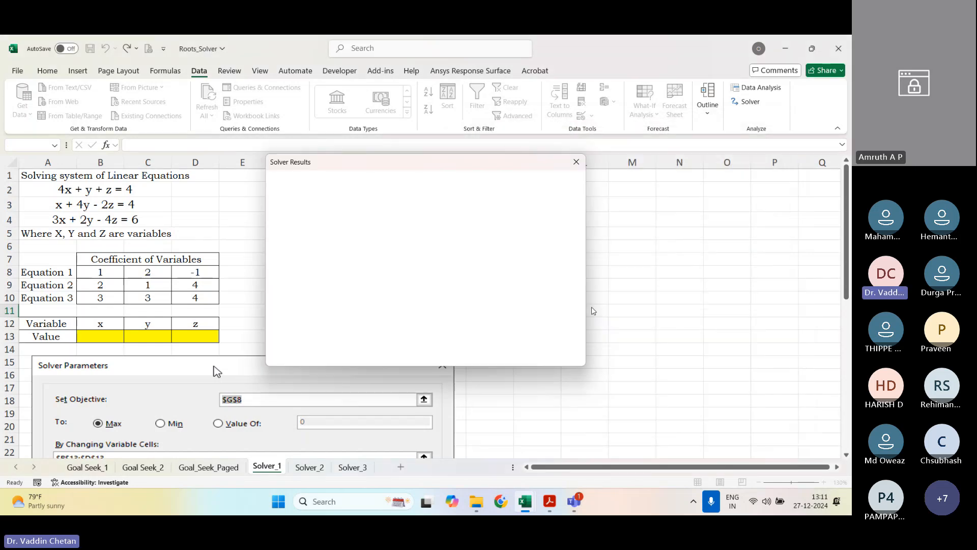
pyautogui.click(318, 286)
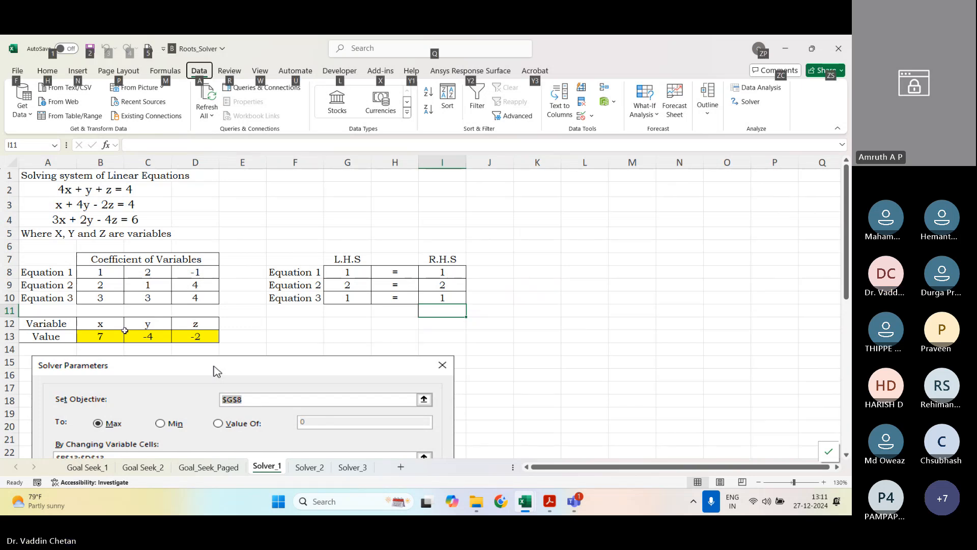
# Step: Clear the solution cells B13:D13 and set Equation 1's y and z coefficients to 1 and -1 from the third system in the Acrobat manual
pyautogui.moveTo(101, 337); pyautogui.dragTo(208, 340)
pyautogui.press('Delete')
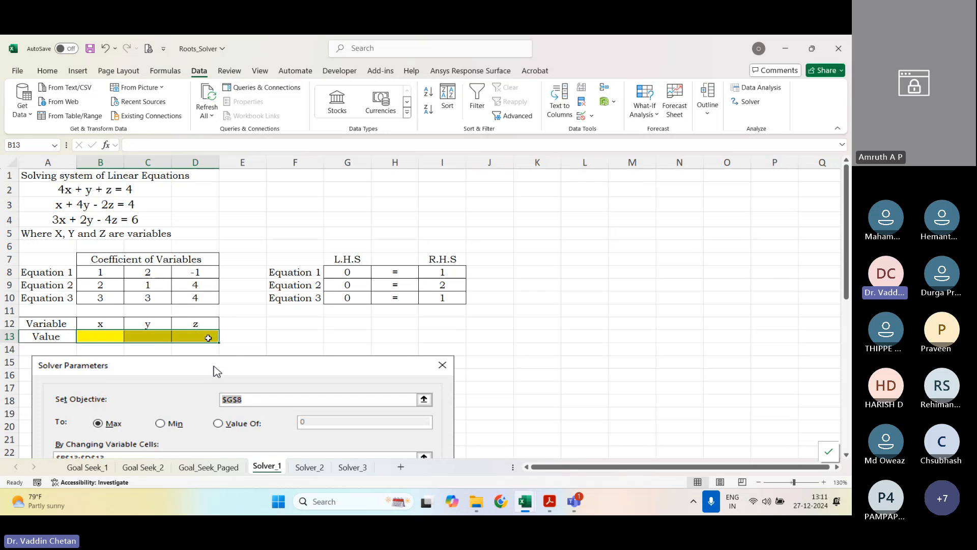
pyautogui.hotkey('alt', 'Tab')
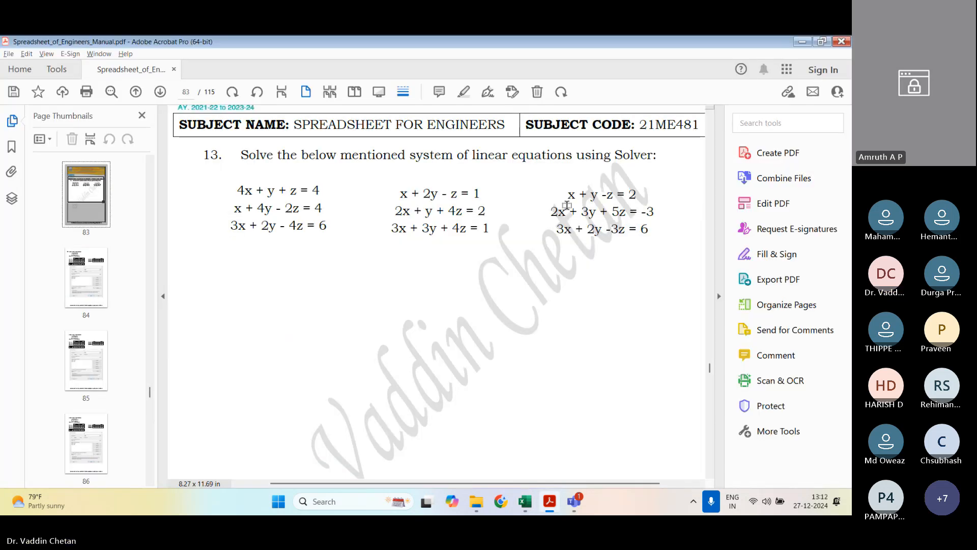
pyautogui.hotkey('alt', 'Tab')
pyautogui.click(93, 276)
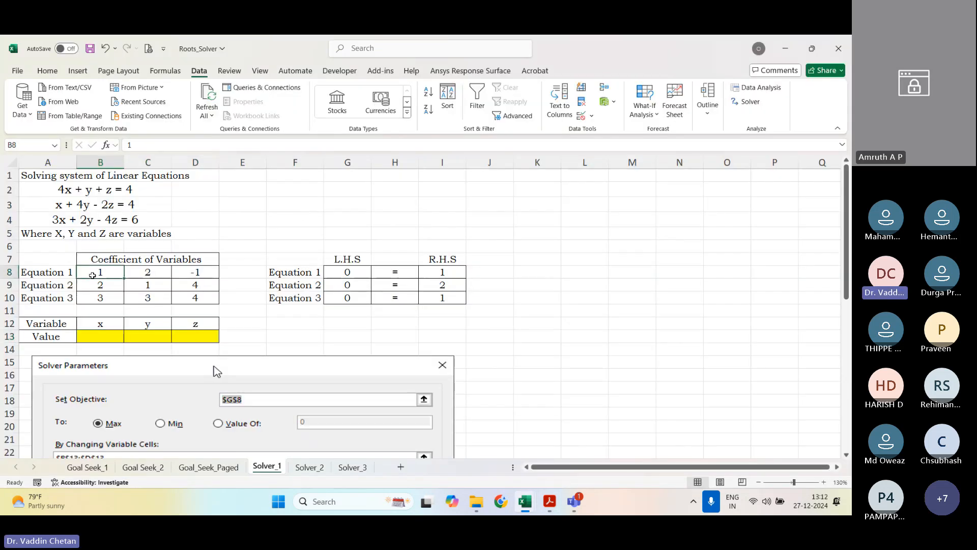
pyautogui.click(131, 275)
pyautogui.write('1')
pyautogui.press('Right')
pyautogui.write('-1')
pyautogui.press('Return')
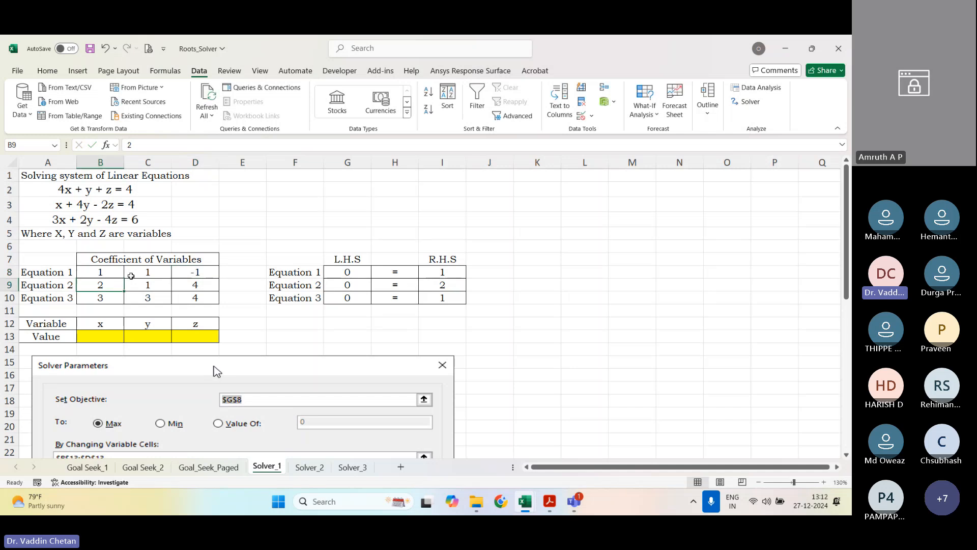
# Step: Check the third system in the manual and set Equation 2's y and z coefficients in C9:D9 to 3 and 5
pyautogui.hotkey('alt', 'Tab')
# Step: Check the manual again and set Equation 3's y and z coefficients in C10:D10 to 2 and -3
pyautogui.hotkey('alt', 'Tab')
pyautogui.press('Right')
pyautogui.write('3')
pyautogui.press('Right')
pyautogui.write('5')
pyautogui.press('Return')
pyautogui.hotkey('alt', 'Tab')
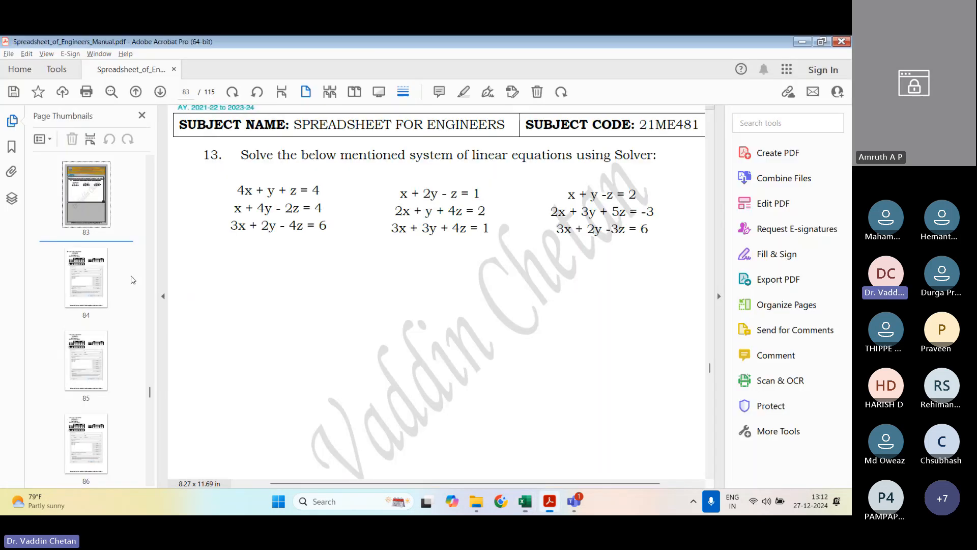
pyautogui.hotkey('alt', 'Tab')
pyautogui.press('Right')
pyautogui.press('Right')
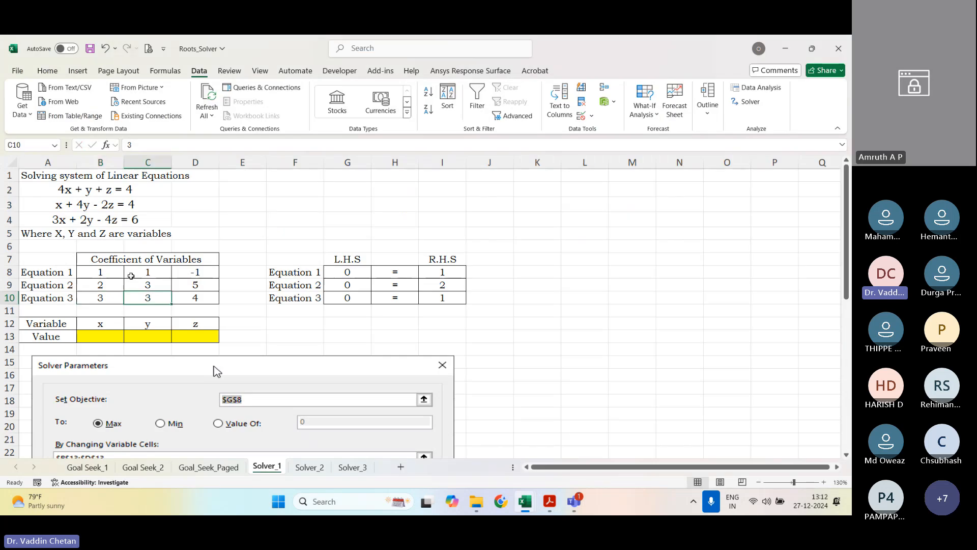
pyautogui.write('--3')
pyautogui.press('Right')
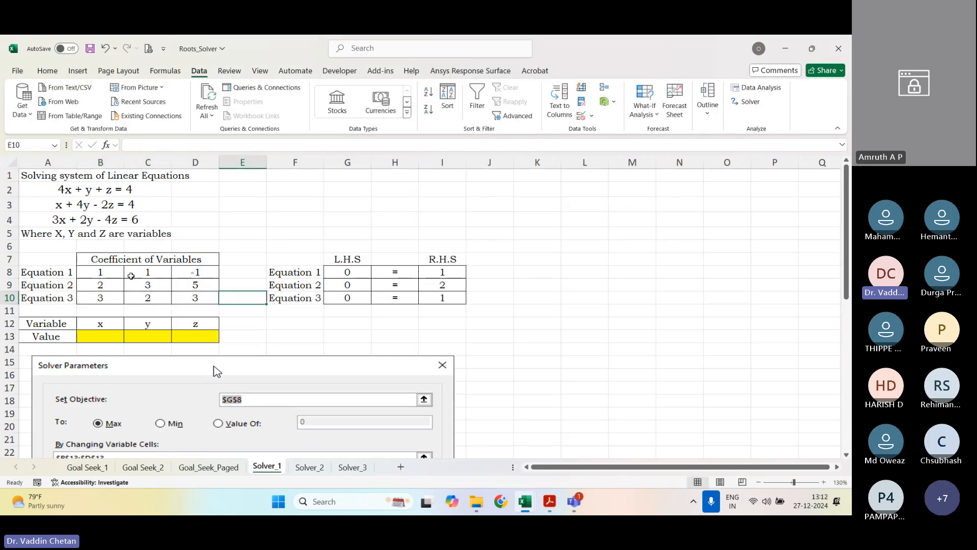
pyautogui.press('Left')
pyautogui.write('-3')
pyautogui.press('Right')
# Step: Check the third system's right-hand sides in the manual and enter 2, -3 and 6 as R.H.S. values in I8:I10
pyautogui.hotkey('alt', 'Tab')
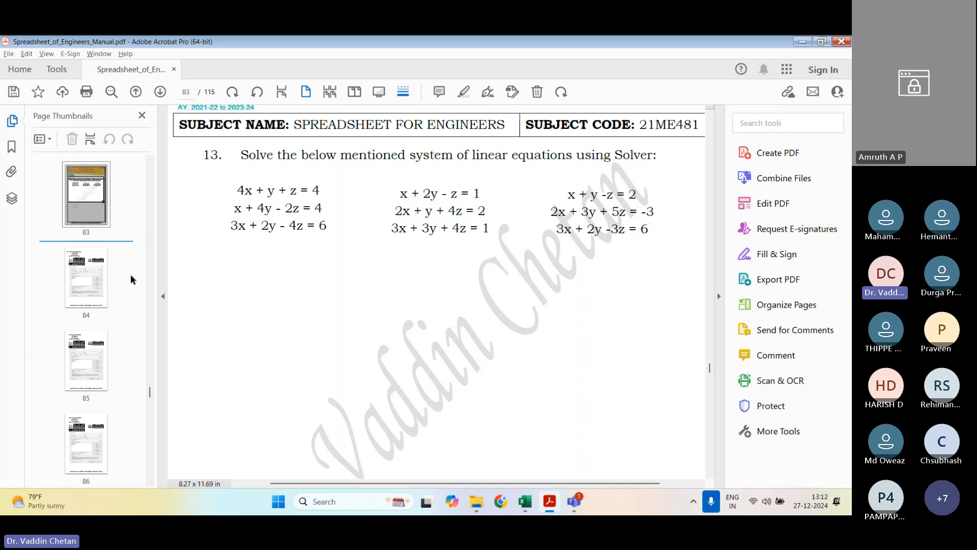
pyautogui.hotkey('alt', 'Tab')
pyautogui.press('Right')
pyautogui.press('Right')
pyautogui.press('Right')
pyautogui.press('Right')
pyautogui.press('Up')
pyautogui.press('Up')
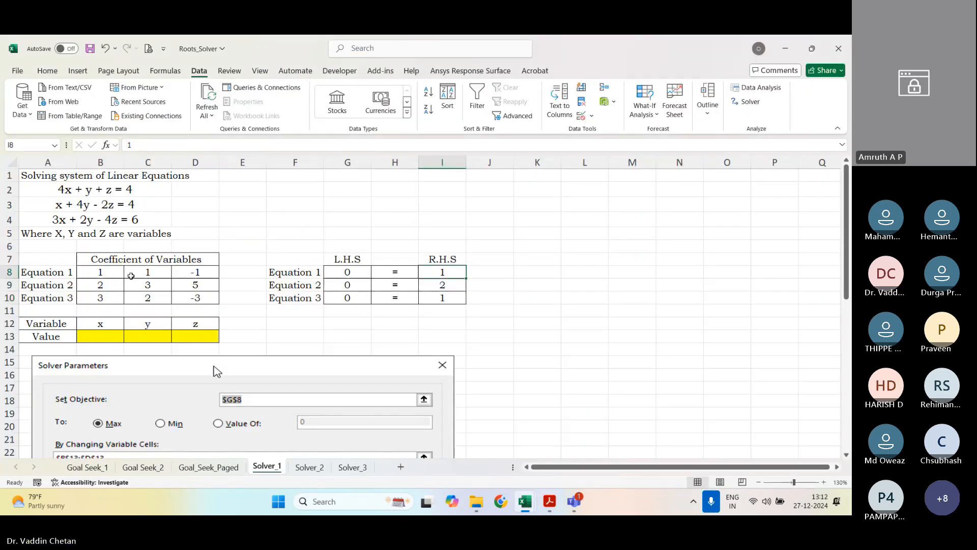
pyautogui.write('2')
pyautogui.press('Return')
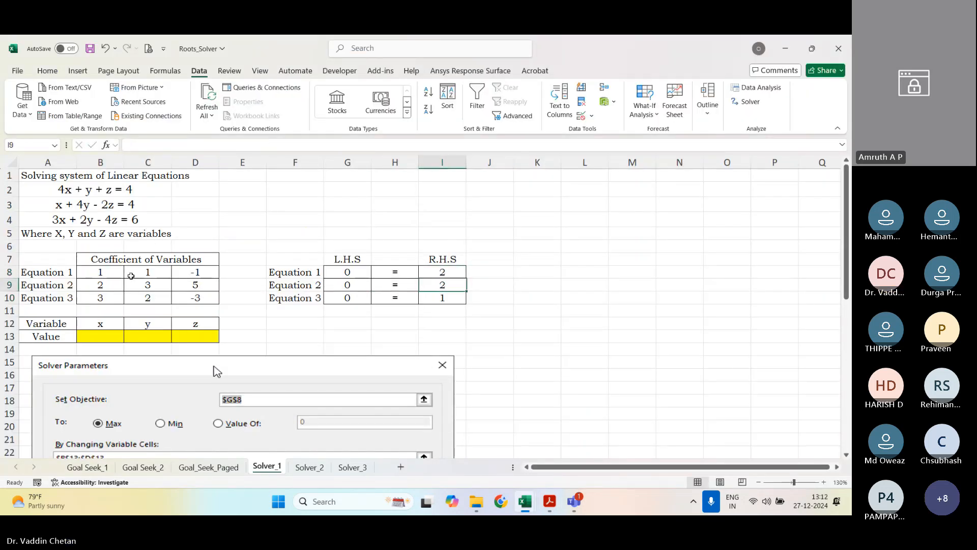
pyautogui.write('-3')
pyautogui.press('Return')
pyautogui.write('6')
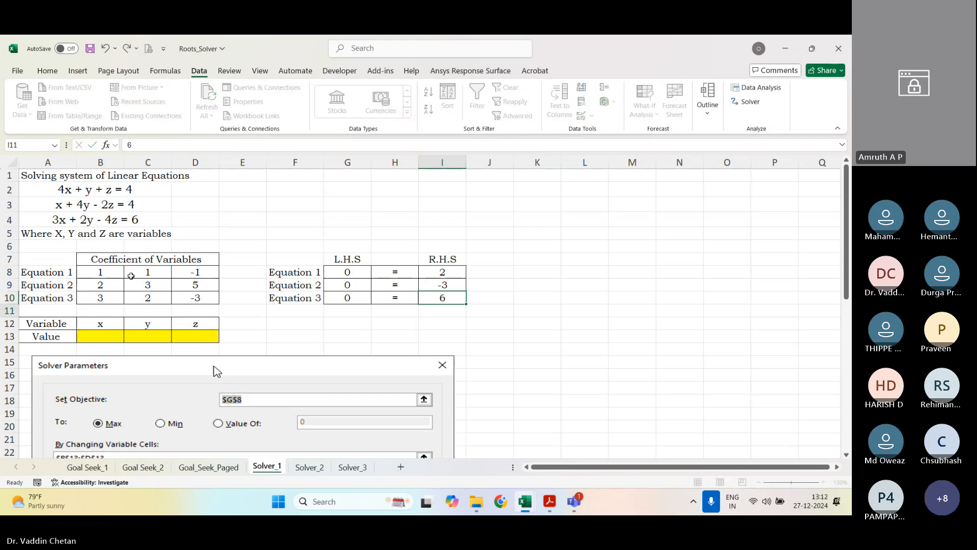
pyautogui.press('Return')
# Step: Solve the third system with Solver using Simplex LP and keep the solution in the yellow cells
pyautogui.click(747, 101)
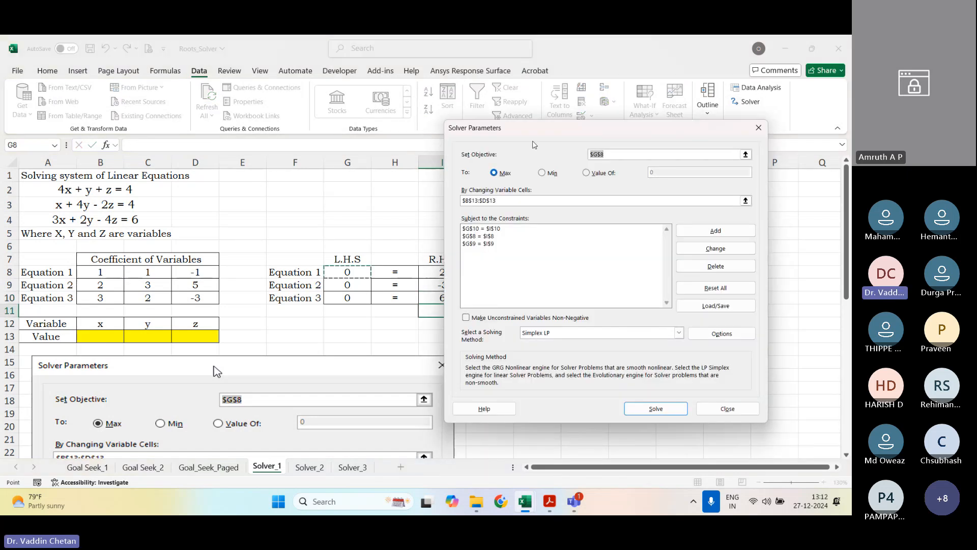
pyautogui.click(661, 410)
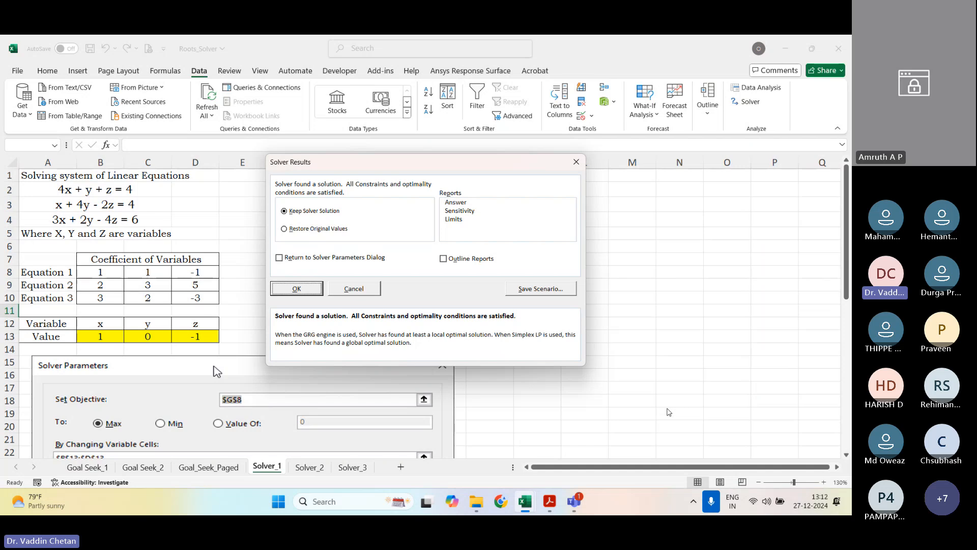
pyautogui.click(296, 286)
pyautogui.click(536, 323)
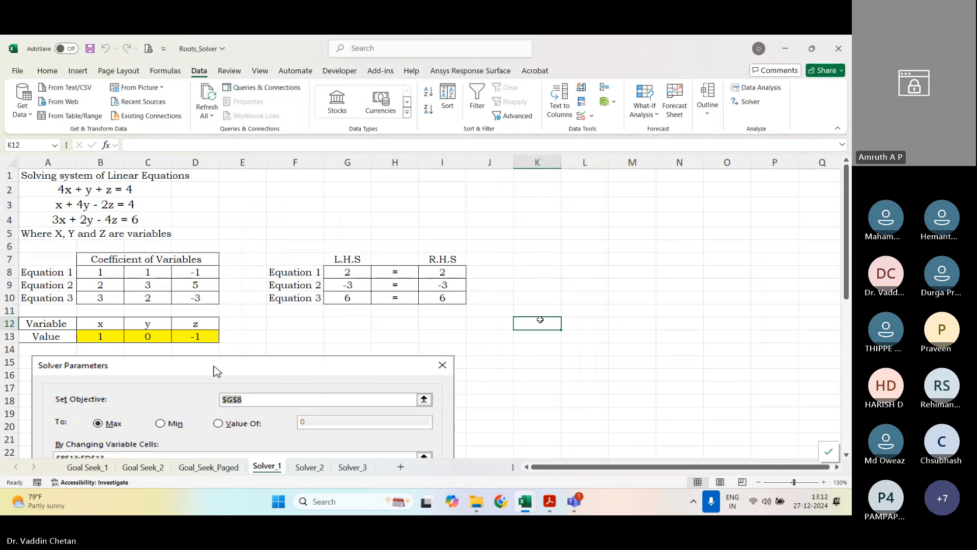
# Step: Switch to the Acrobat manual and read exercise 14, the linear programming problem for the Simplex method on page 87
pyautogui.click(550, 502)
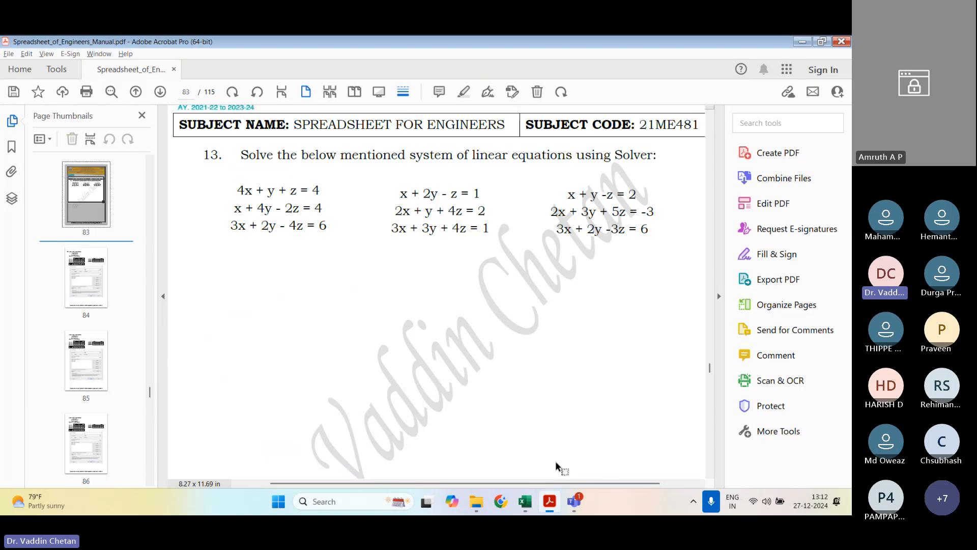
pyautogui.scroll(-1, 363, 173)
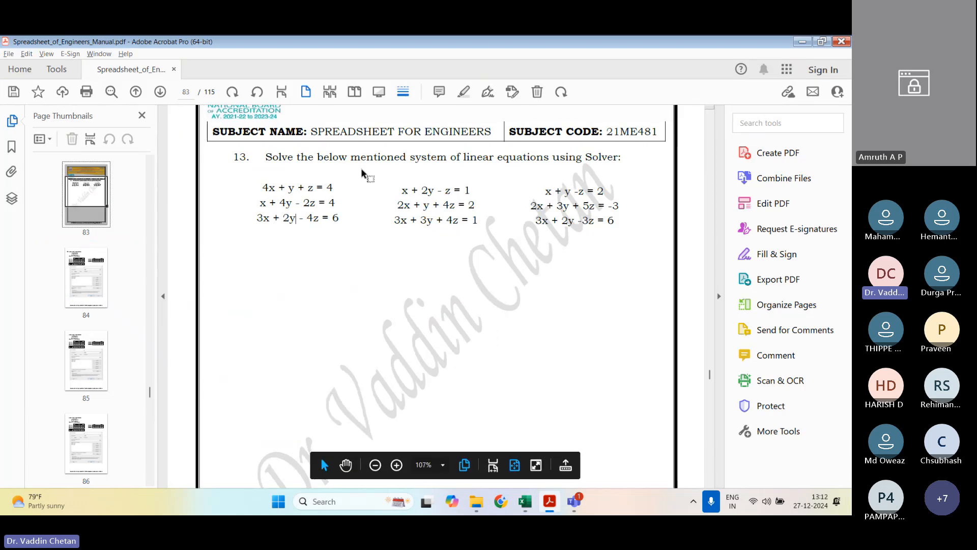
pyautogui.scroll(-1, 362, 173)
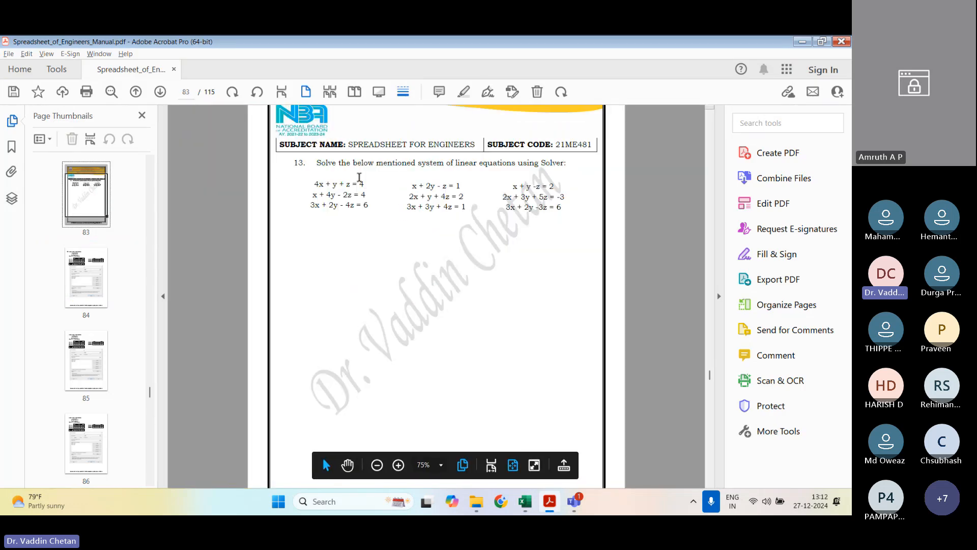
pyautogui.scroll(-1, 358, 177)
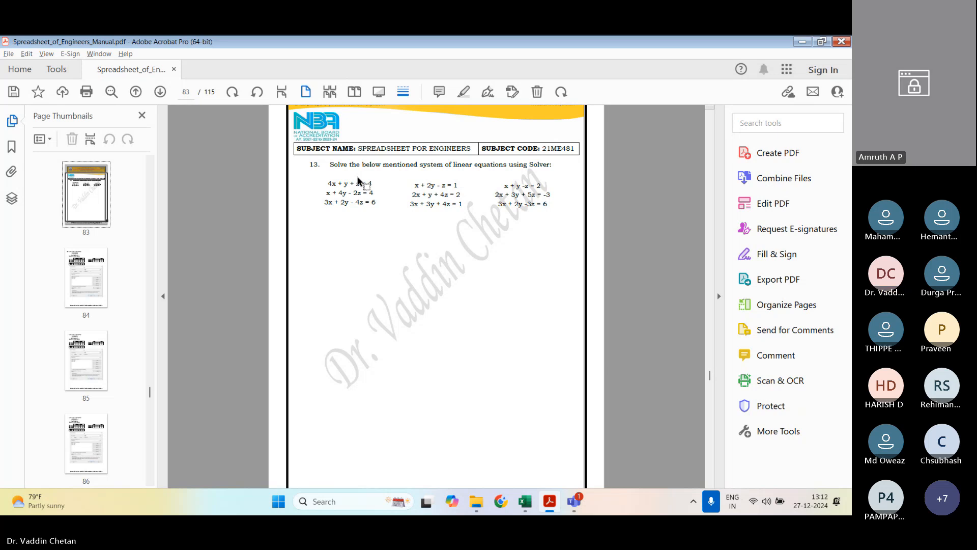
pyautogui.scroll(-2, 358, 177)
pyautogui.scroll(-3, 407, 223)
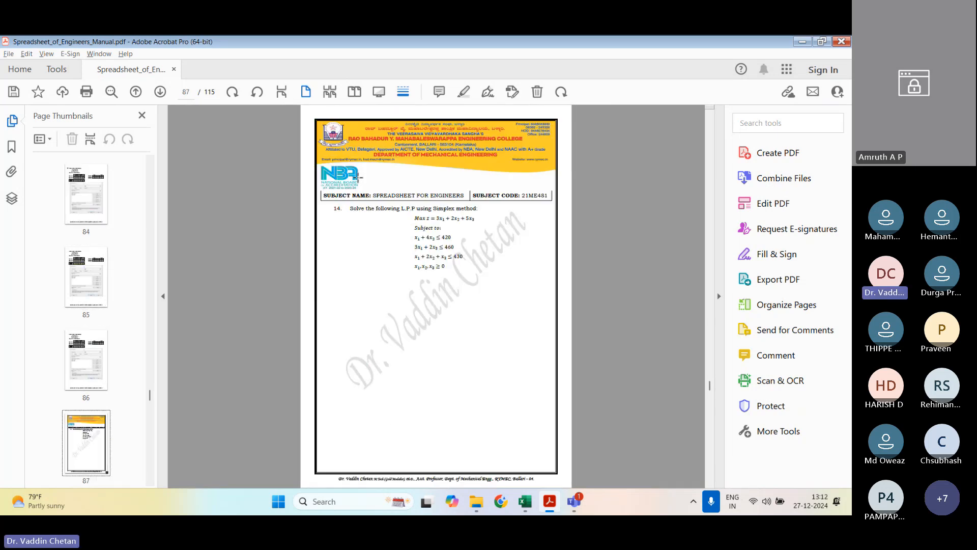
pyautogui.scroll(1, 423, 238)
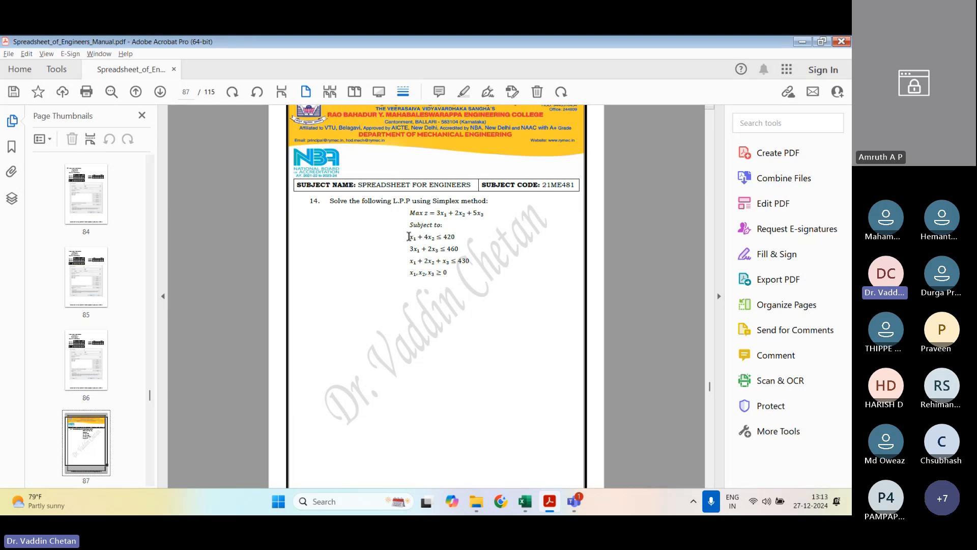
pyautogui.scroll(-2, 403, 221)
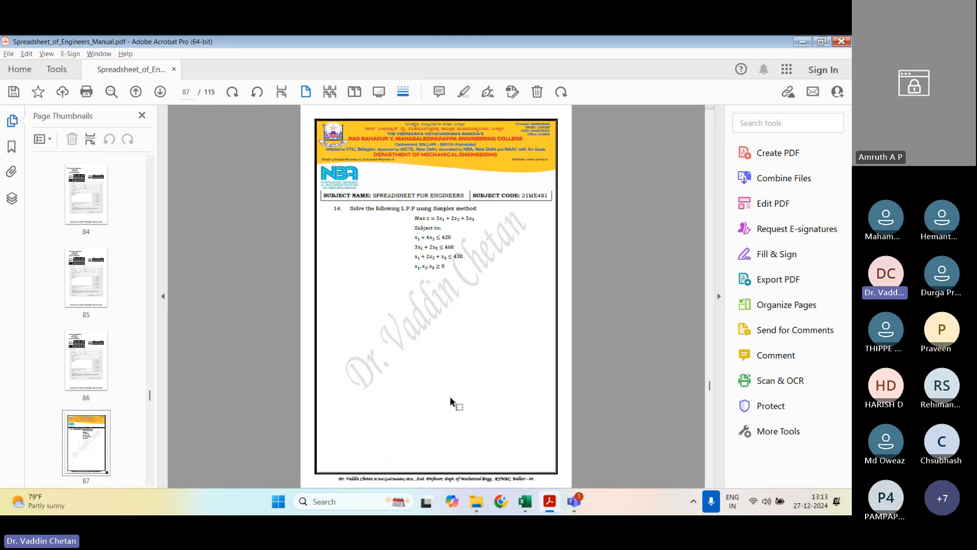
# Step: Examine exercise 14's worked Solver solution on page 88 and exercise 16's matrix operations on page 91
pyautogui.moveTo(460, 474)
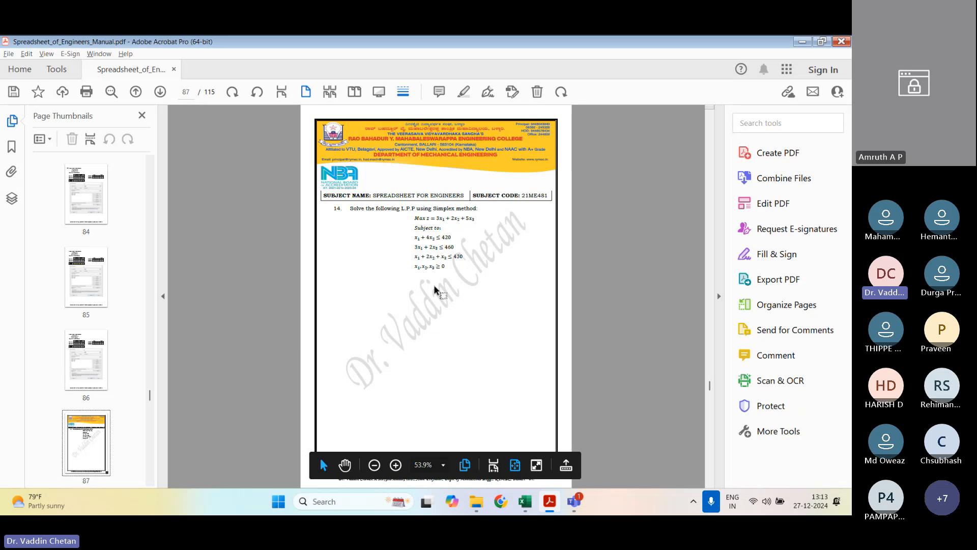
pyautogui.scroll(-1, 433, 275)
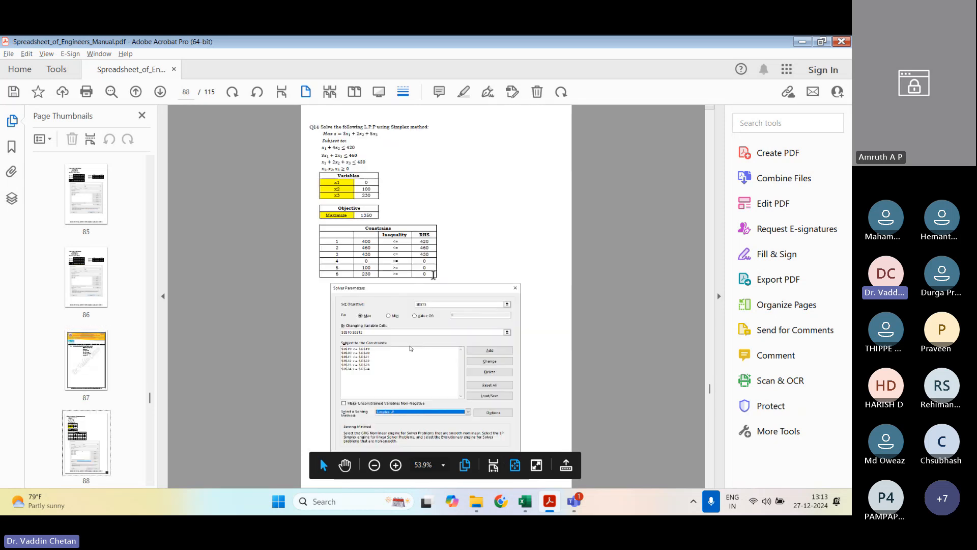
pyautogui.scroll(-2, 433, 275)
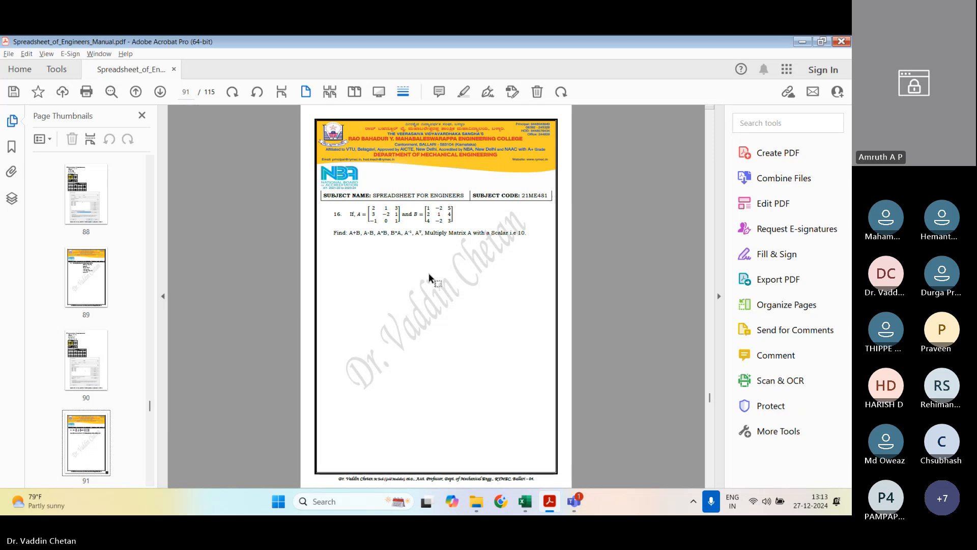
pyautogui.moveTo(329, 195); pyautogui.dragTo(526, 232)
pyautogui.click(529, 272)
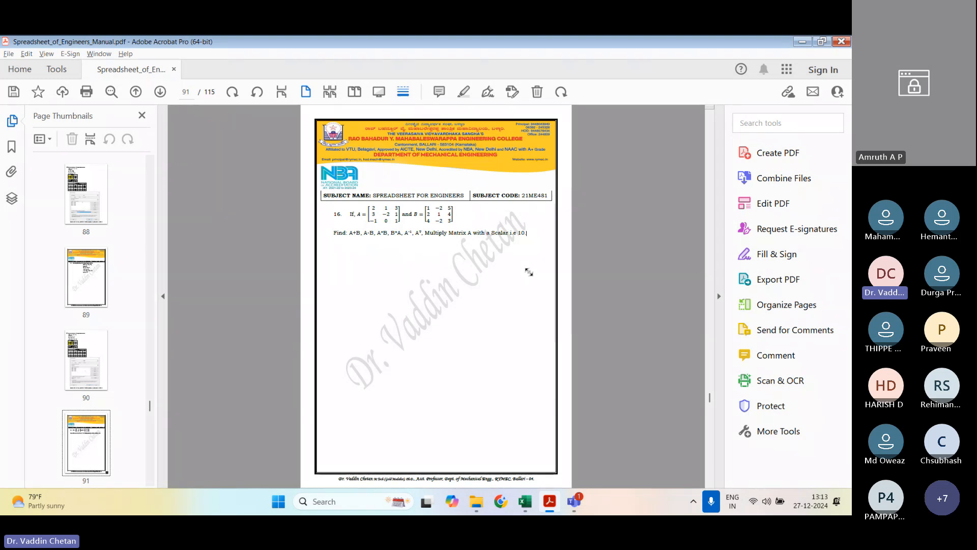
# Step: Return to the Roots_Solver workbook in Excel, view the Solver_2 and Solver_3 sheets, and close it without saving changes
pyautogui.click(531, 501)
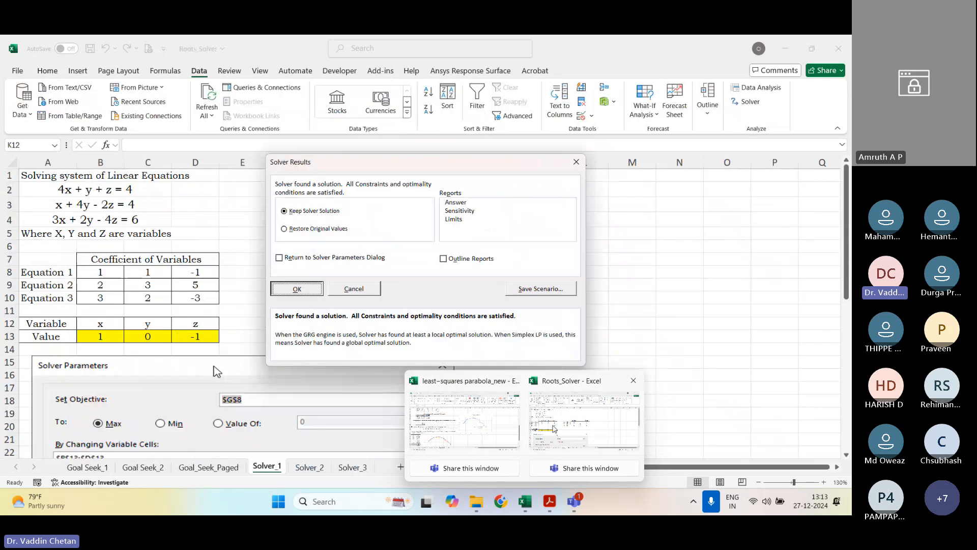
pyautogui.click(580, 425)
pyautogui.click(310, 466)
pyautogui.click(352, 466)
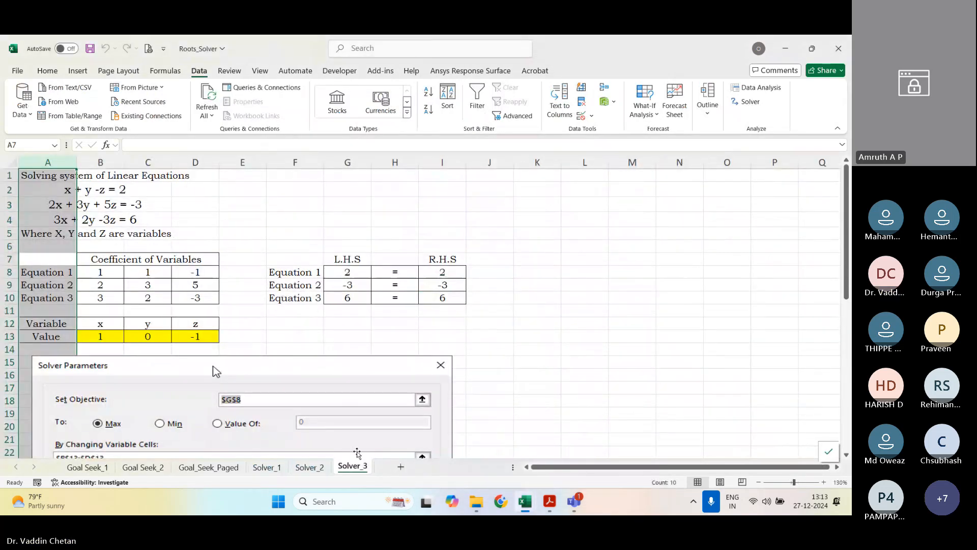
pyautogui.click(839, 49)
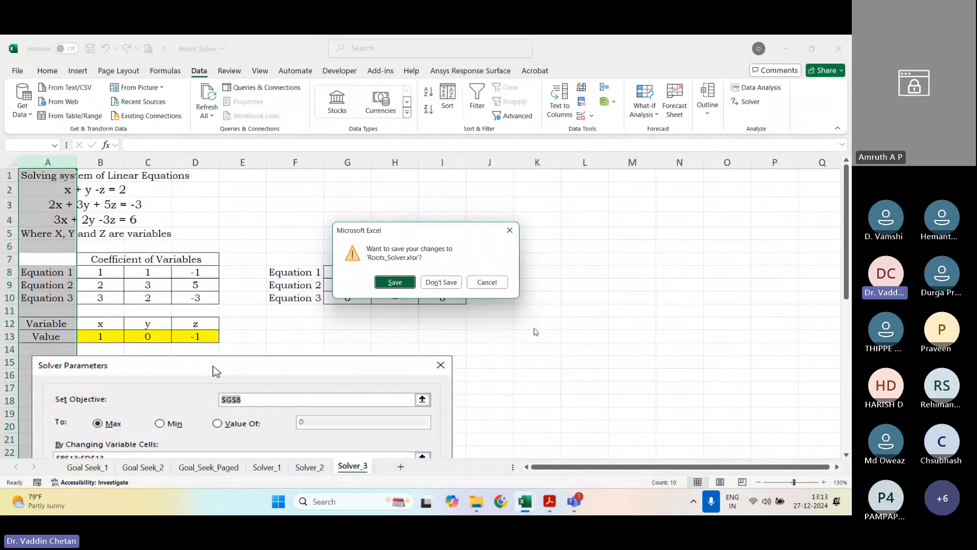
pyautogui.click(441, 282)
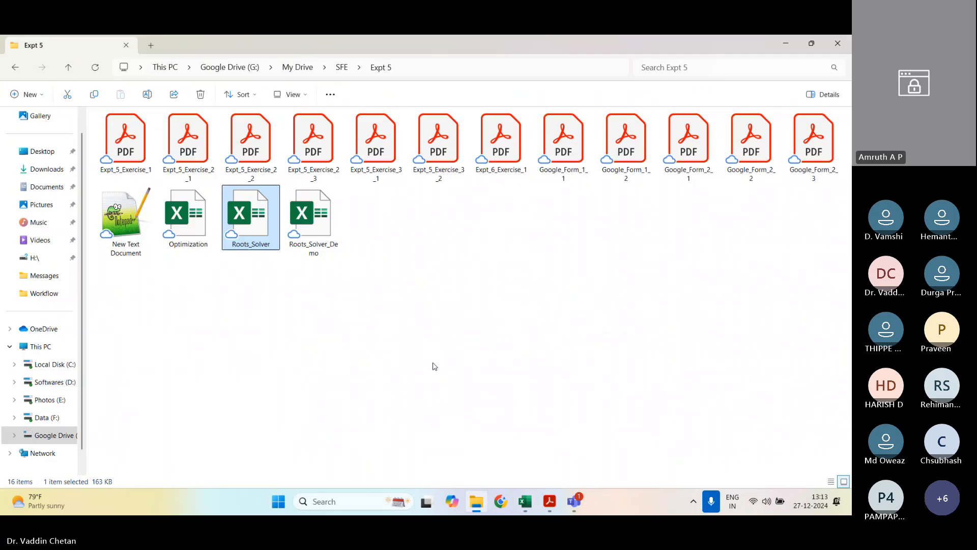
# Step: Open the Roots_Solver_Demo workbook from the Expt 5 folder, look through its Solver_1, Solver_2 and Solver_3 sheets, and close it
pyautogui.doubleClick(324, 236)
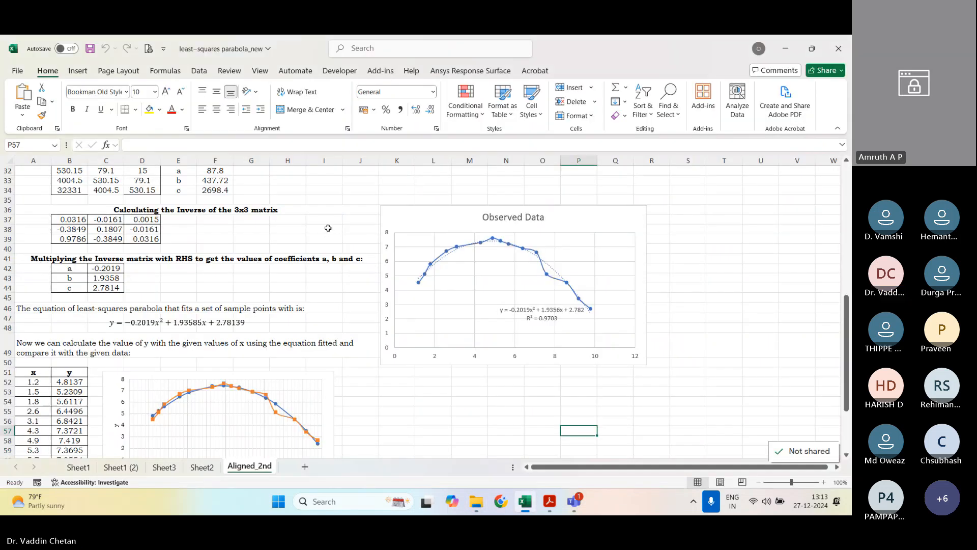
pyautogui.click(266, 467)
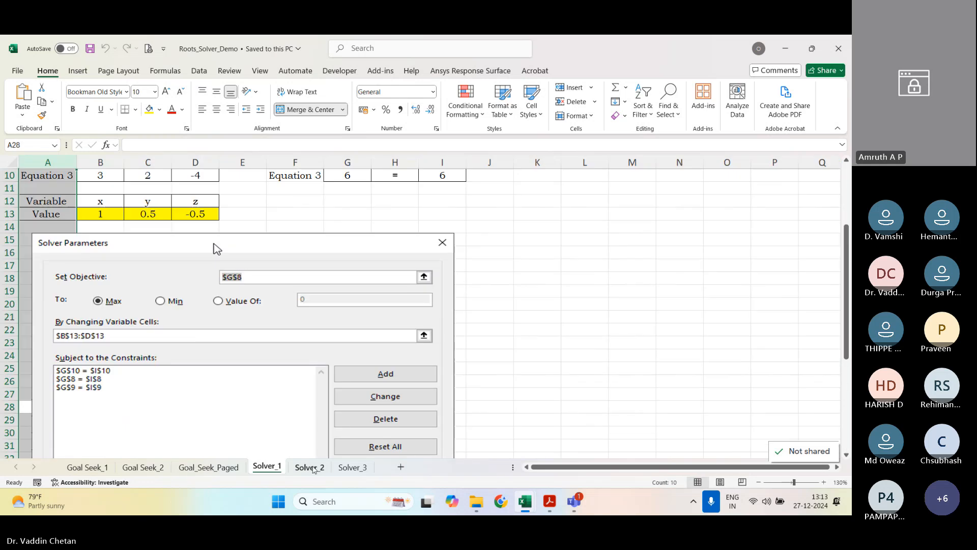
pyautogui.click(314, 468)
pyautogui.click(352, 467)
pyautogui.click(838, 48)
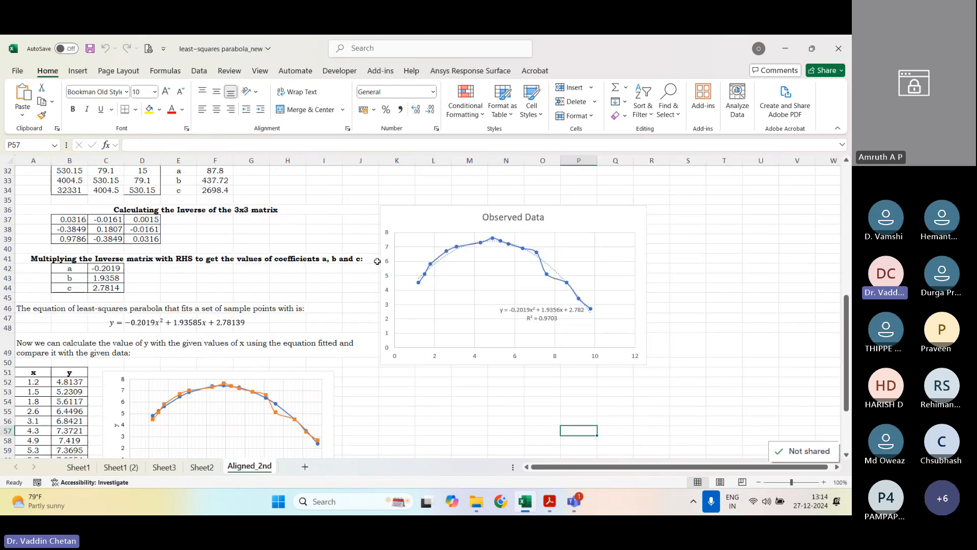
# Step: Close the least-squares parabola_new workbook without saving and open the Optimization workbook from the Expt 5 folder
pyautogui.click(476, 502)
pyautogui.click(785, 46)
pyautogui.click(839, 48)
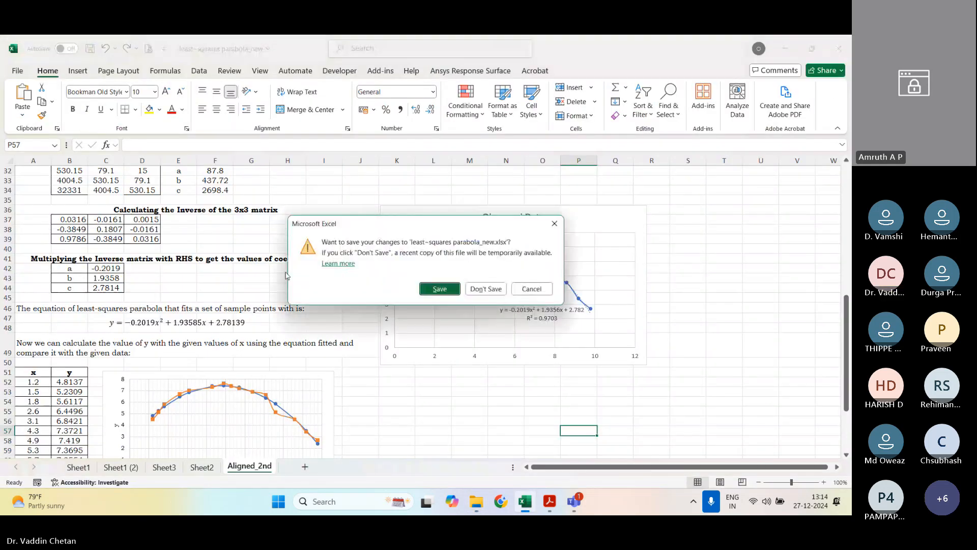
pyautogui.click(483, 288)
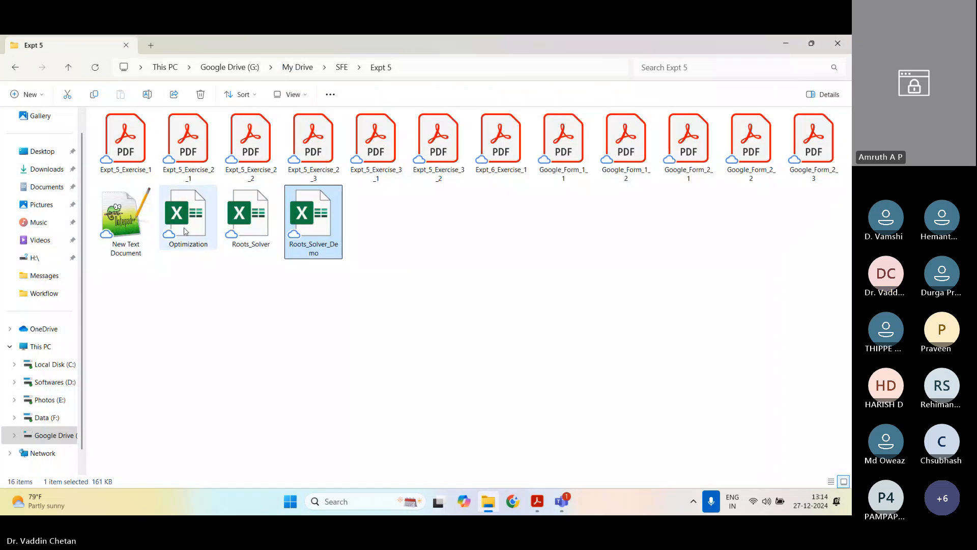
pyautogui.click(196, 224)
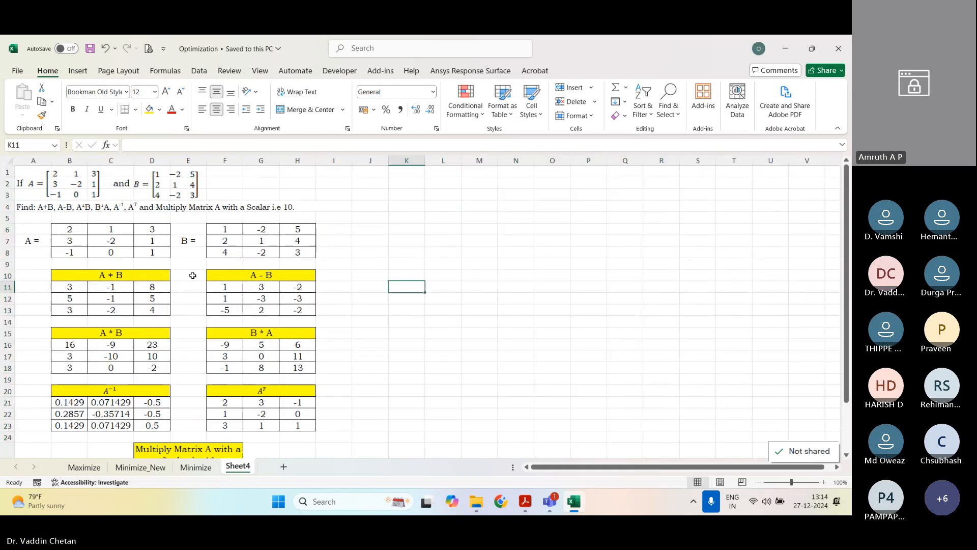
# Step: Clear the existing results from the A + B, A - B, A * B and B * A tables on Sheet4
pyautogui.moveTo(71, 298); pyautogui.dragTo(164, 313)
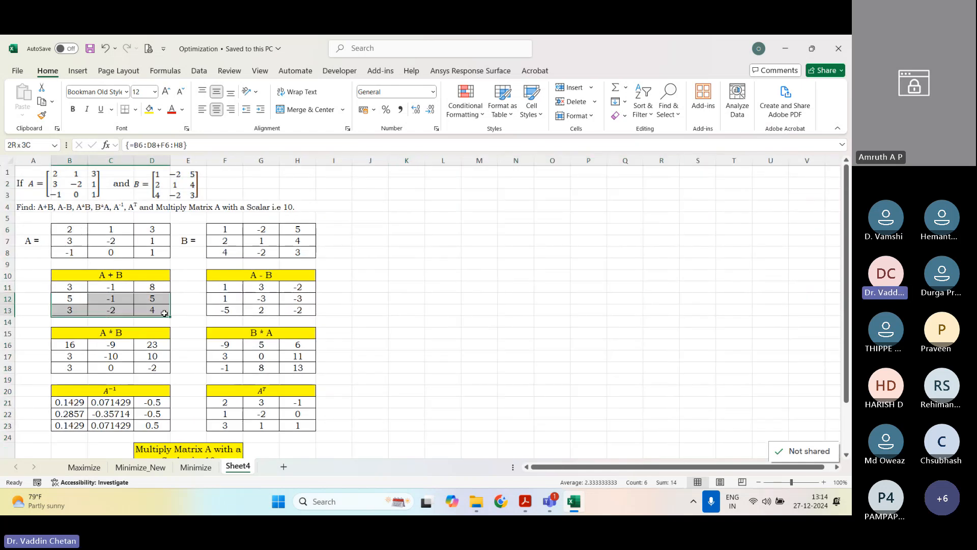
pyautogui.moveTo(69, 287); pyautogui.dragTo(144, 310)
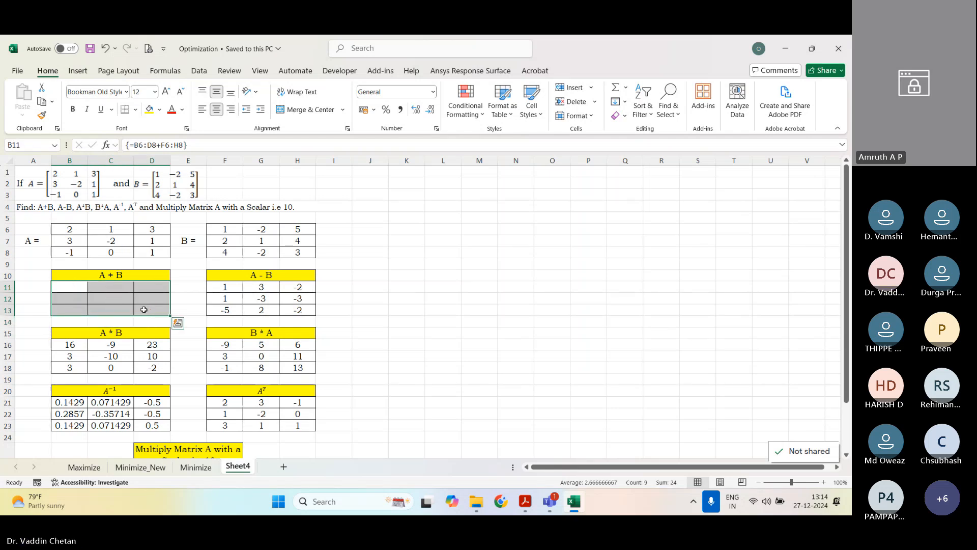
pyautogui.press('Delete')
pyautogui.moveTo(216, 286); pyautogui.dragTo(299, 310)
pyautogui.press('Delete')
pyautogui.moveTo(71, 344); pyautogui.dragTo(151, 367)
pyautogui.press('Delete')
pyautogui.moveTo(224, 345); pyautogui.dragTo(298, 367)
pyautogui.press('Delete')
# Step: Clear the existing results from the inverse, transpose and scalar multiplication tables
pyautogui.click(86, 407)
pyautogui.moveTo(86, 408); pyautogui.dragTo(151, 425)
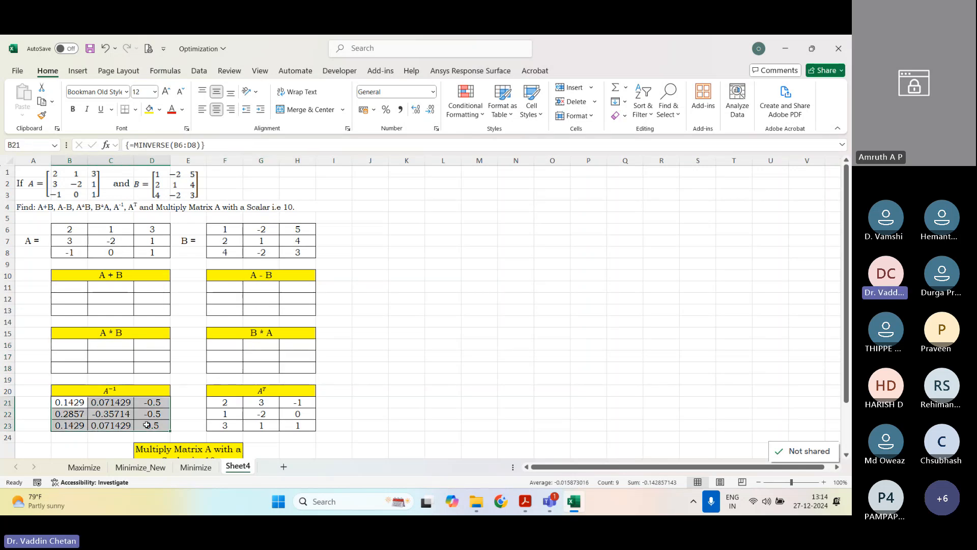
pyautogui.press('Delete')
pyautogui.moveTo(224, 402); pyautogui.dragTo(298, 425)
pyautogui.press('Delete')
pyautogui.scroll(-1, 267, 420)
pyautogui.scroll(-2, 268, 420)
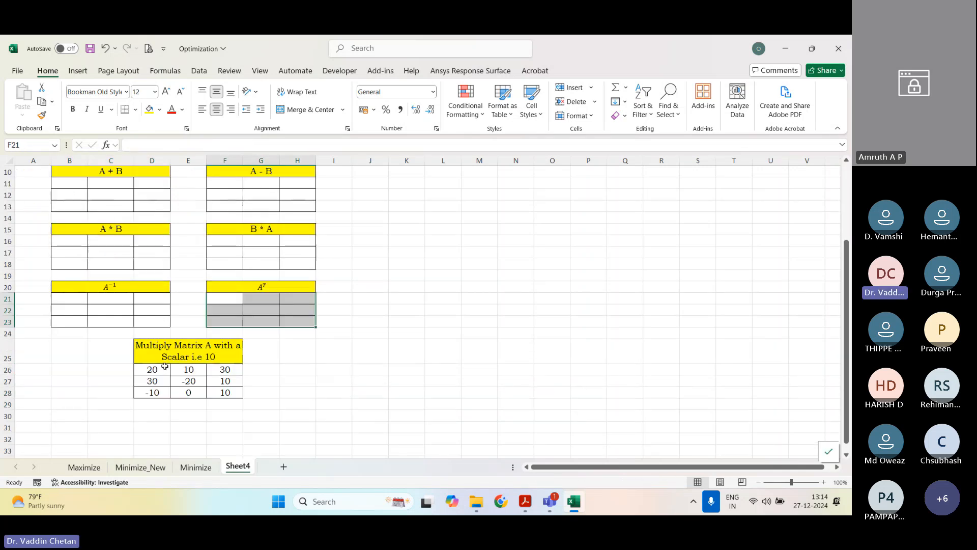
pyautogui.moveTo(152, 369); pyautogui.dragTo(227, 393)
pyautogui.press('Delete')
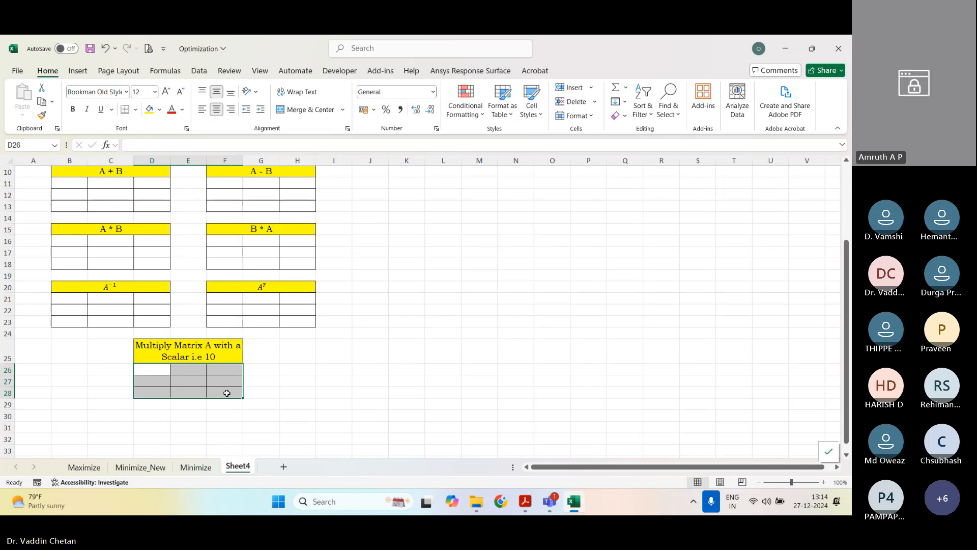
# Step: Compute A + B in B11:D13 with the array formula =B6:D8+F6:H8
pyautogui.scroll(3, 227, 393)
pyautogui.click(84, 289)
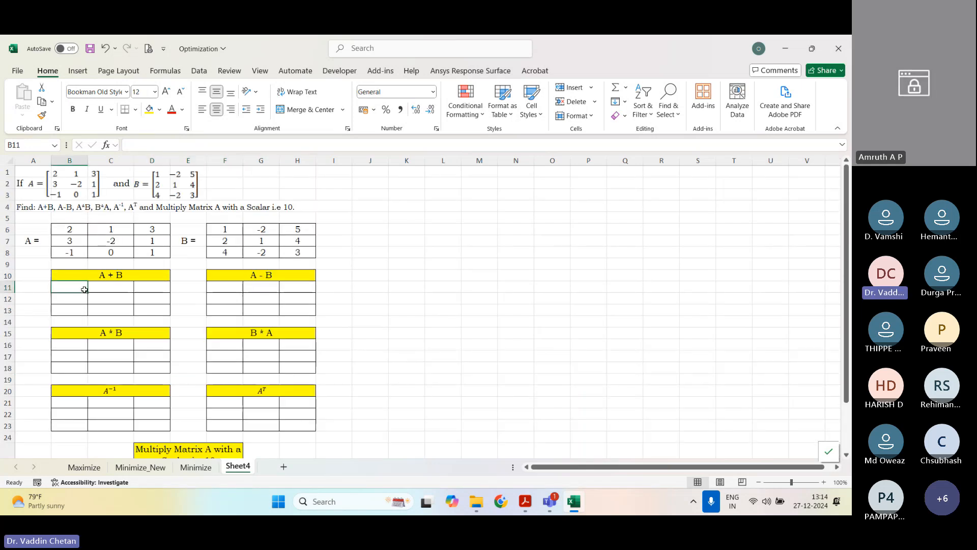
pyautogui.moveTo(85, 289); pyautogui.dragTo(139, 300)
pyautogui.write('=')
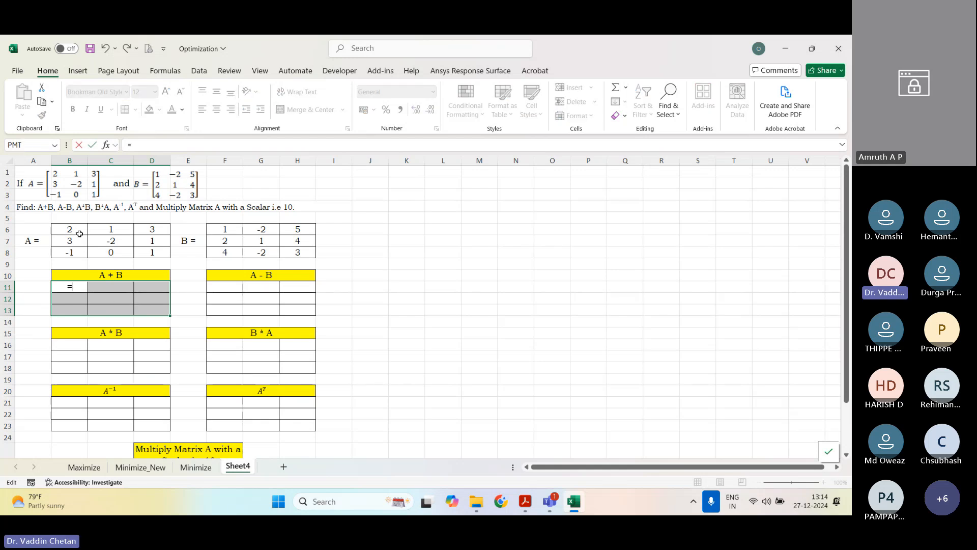
pyautogui.moveTo(80, 234); pyautogui.dragTo(154, 247)
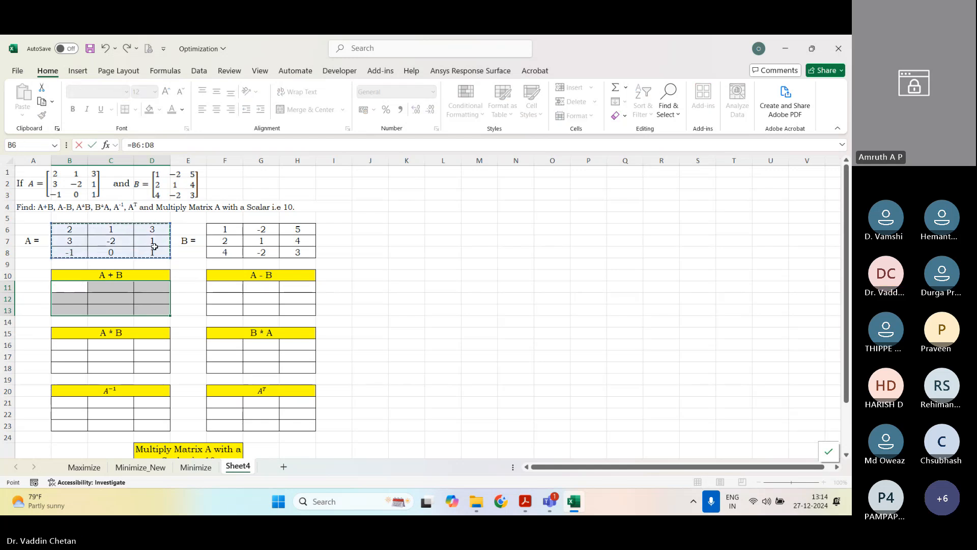
pyautogui.write('+')
pyautogui.moveTo(225, 229); pyautogui.dragTo(295, 256)
pyautogui.press('Return')
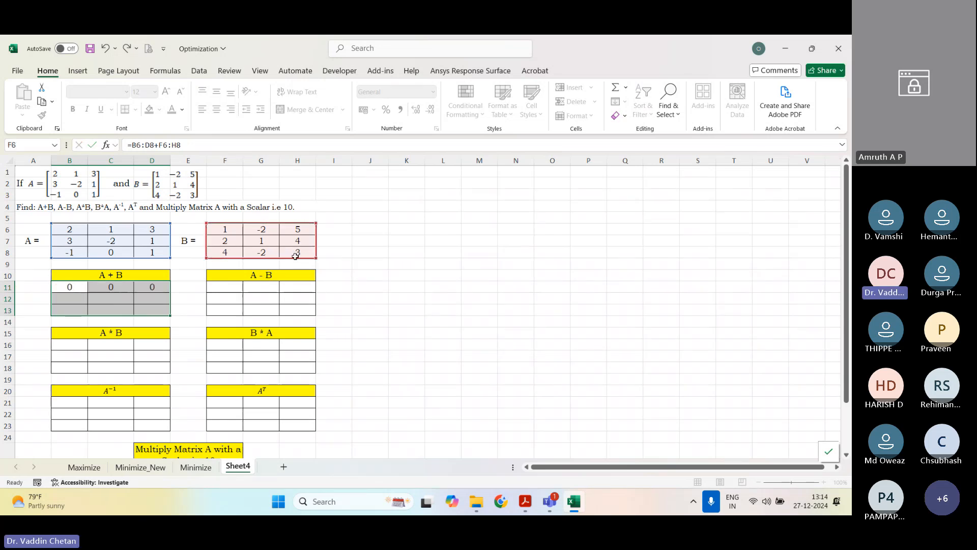
pyautogui.hotkey('ctrl', 'shift', 'Return')
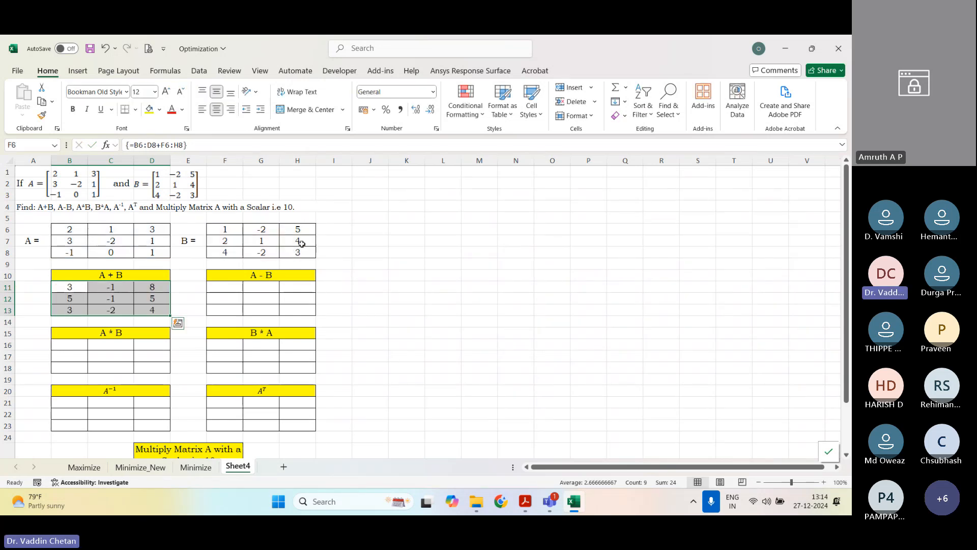
pyautogui.moveTo(224, 287); pyautogui.dragTo(296, 310)
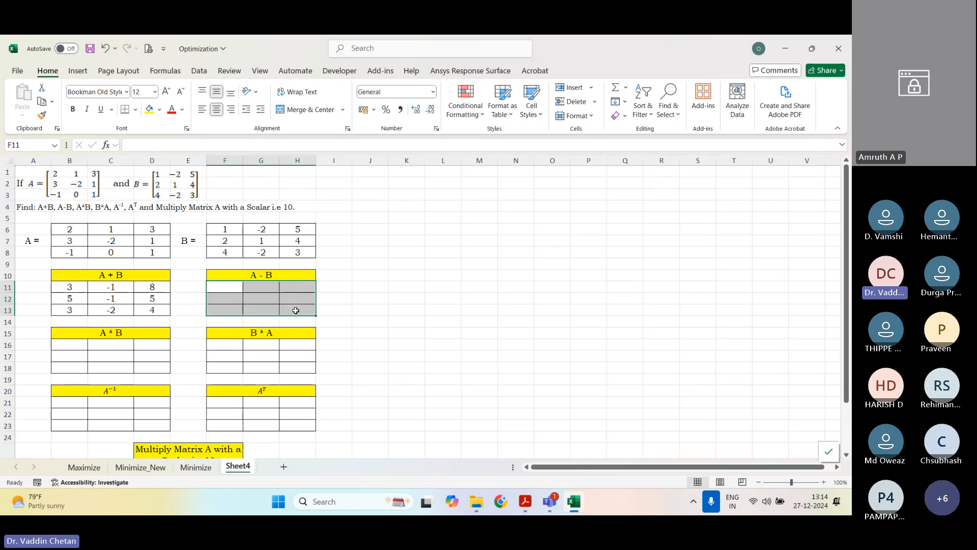
pyautogui.press('F2')
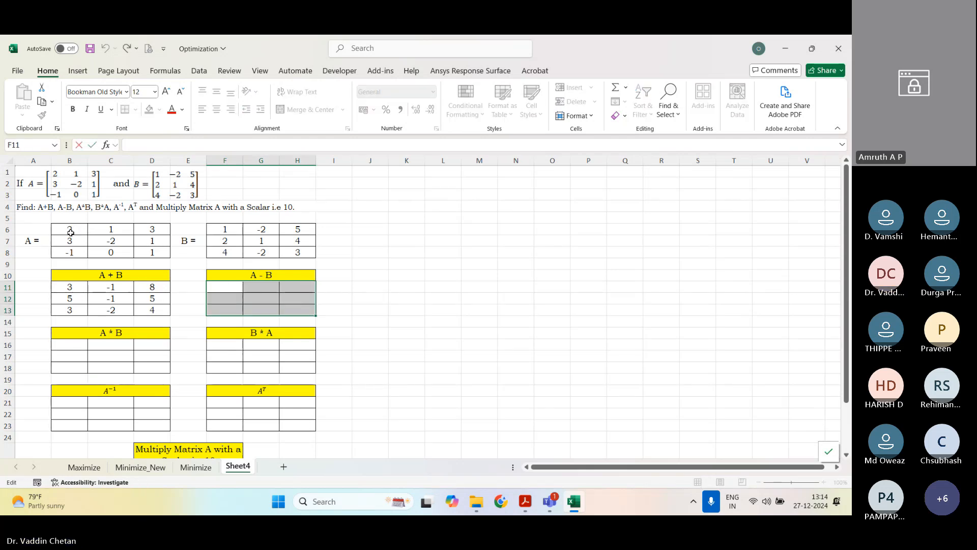
pyautogui.moveTo(75, 229); pyautogui.dragTo(112, 252)
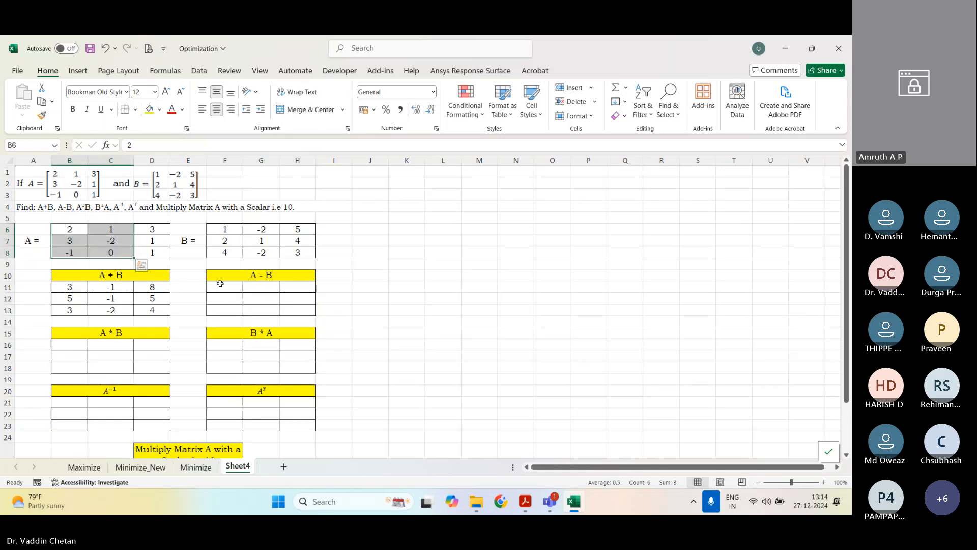
# Step: Compute A - B in F11:H13 with the array formula =B6:D8-F6:H8
pyautogui.moveTo(219, 284); pyautogui.dragTo(292, 309)
pyautogui.press('F2')
pyautogui.write('=')
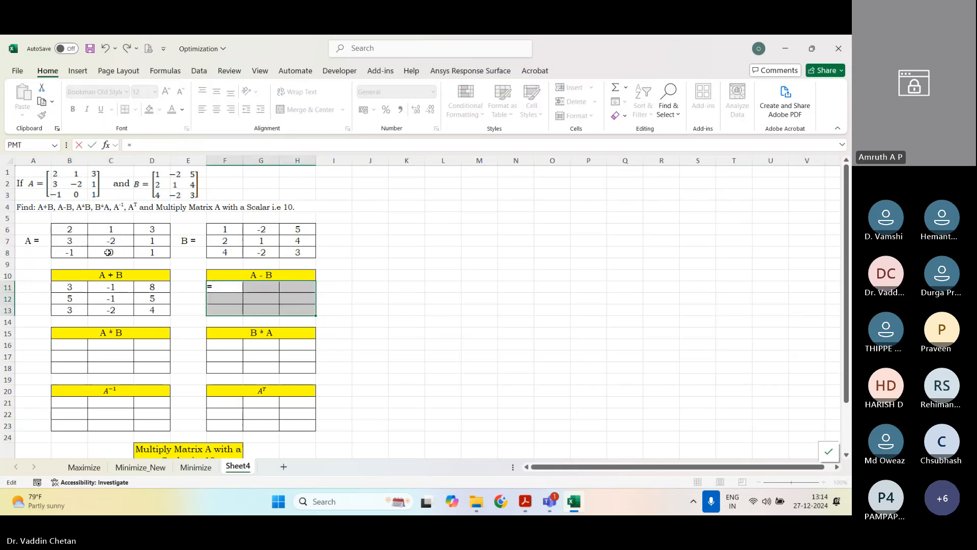
pyautogui.moveTo(81, 231); pyautogui.dragTo(145, 253)
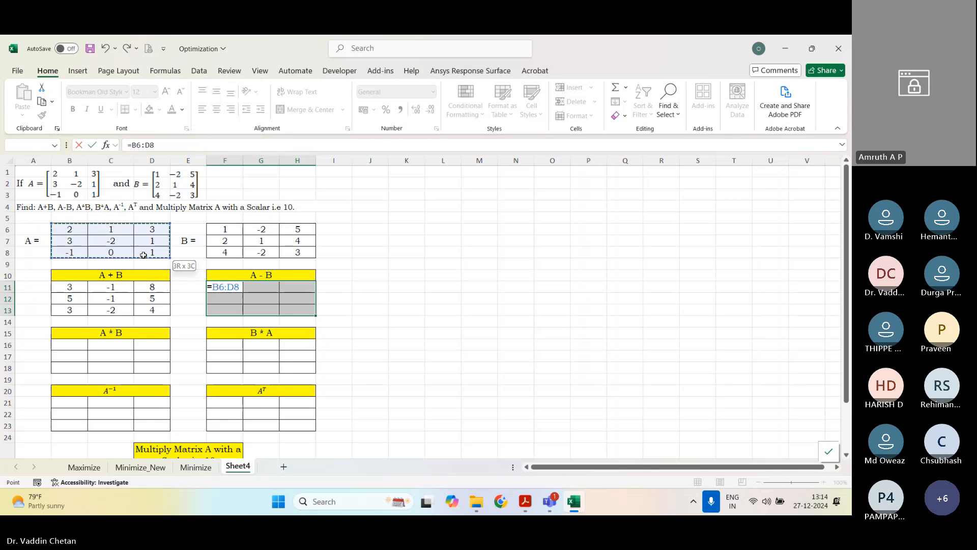
pyautogui.write('-')
pyautogui.moveTo(225, 230); pyautogui.dragTo(294, 253)
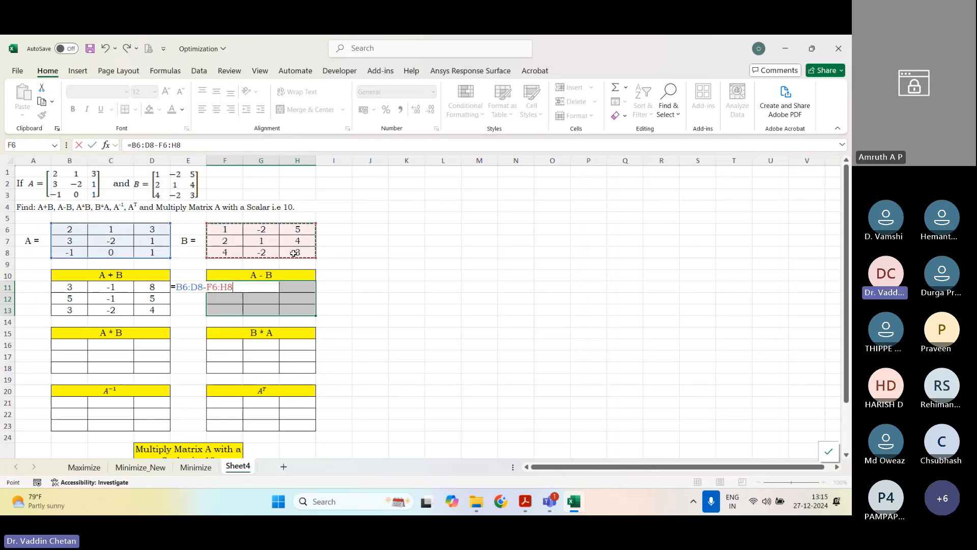
pyautogui.hotkey('ctrl', 'shift', 'Return')
# Step: Compute the matrix product A * B in B16:D18 with the array formula =MMULT(B6:D8,F6:H8)
pyautogui.scroll(-1, 62, 342)
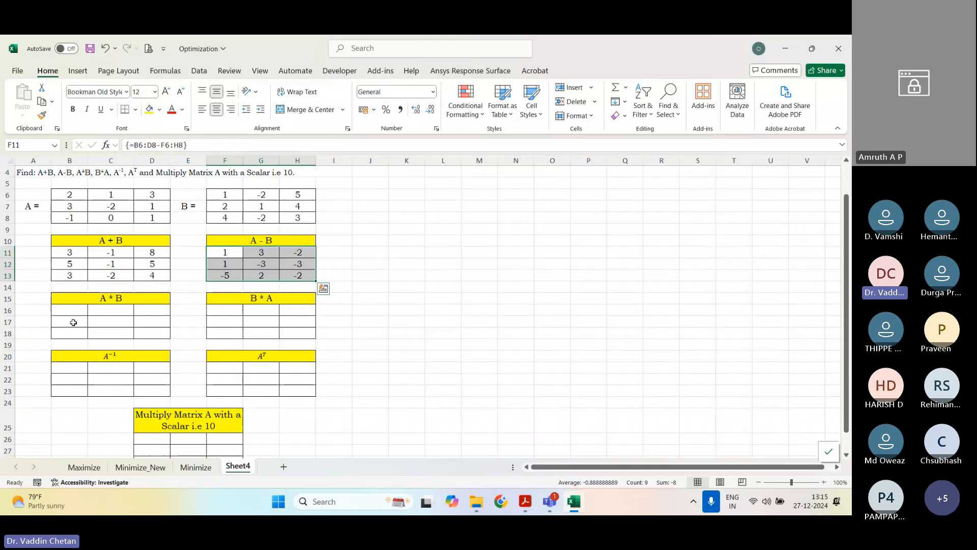
pyautogui.moveTo(71, 311); pyautogui.dragTo(152, 339)
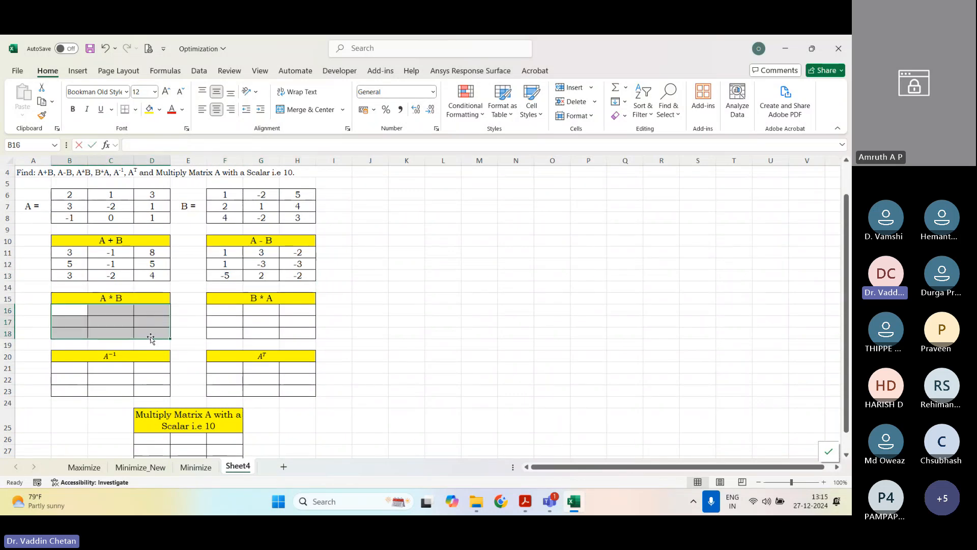
pyautogui.write('=MMULT(')
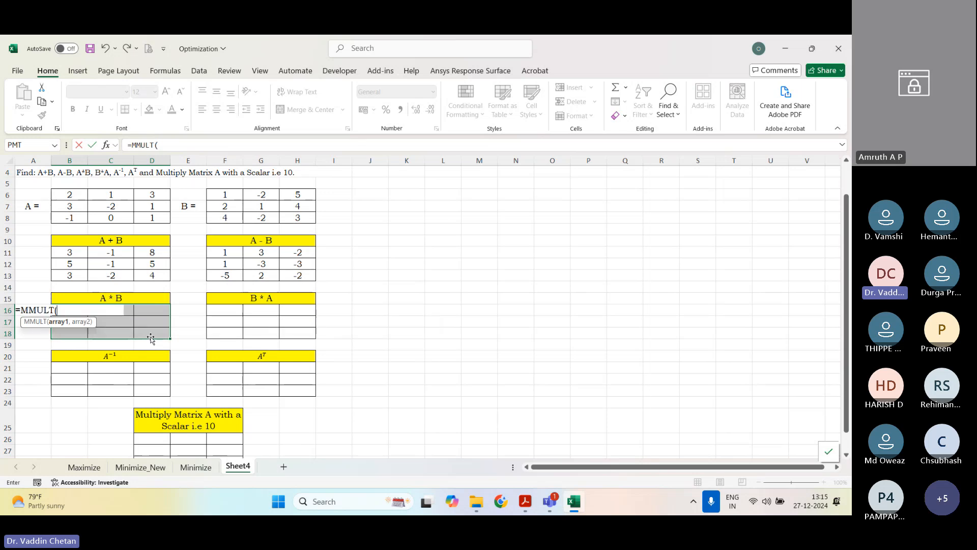
pyautogui.moveTo(74, 194); pyautogui.dragTo(148, 215)
pyautogui.write(',')
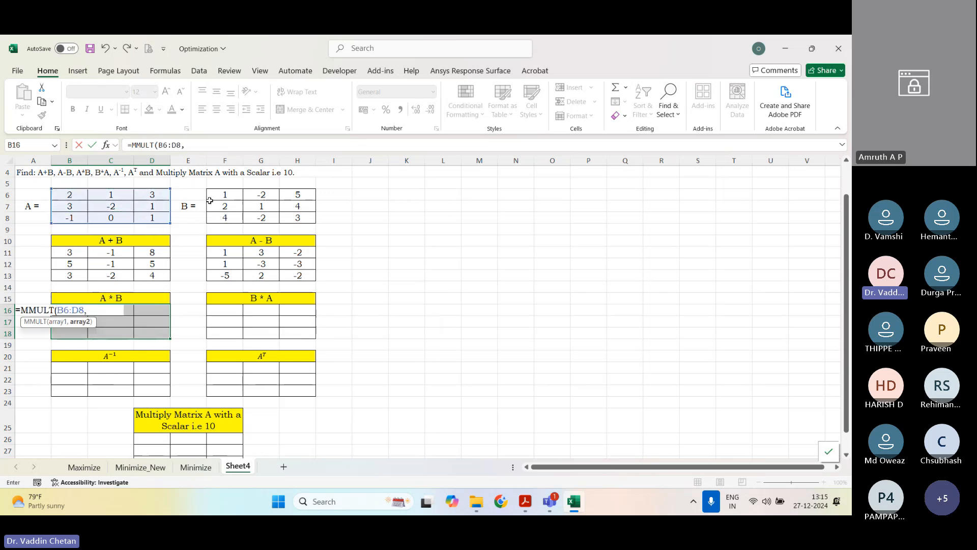
pyautogui.moveTo(210, 200); pyautogui.dragTo(300, 222)
pyautogui.write(')')
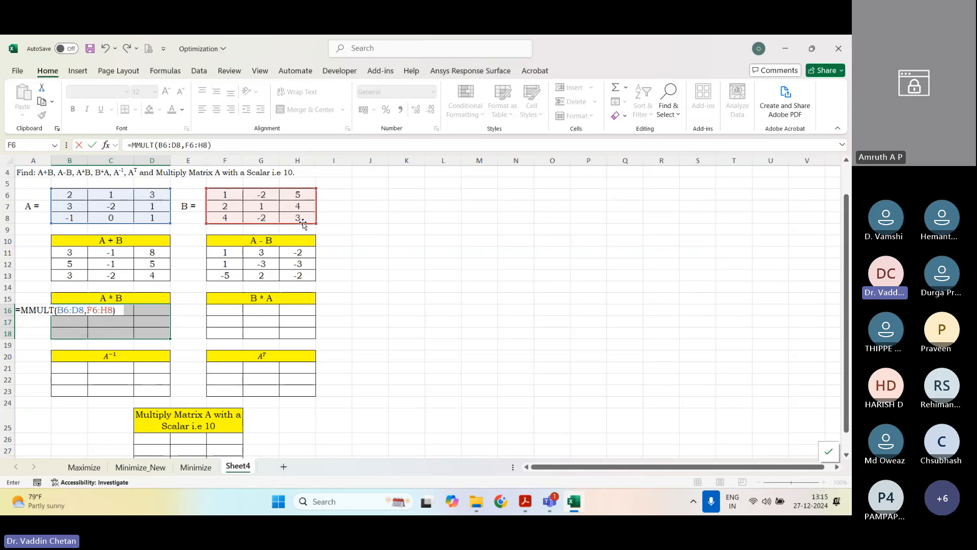
pyautogui.hotkey('ctrl', 'shift', 'Return')
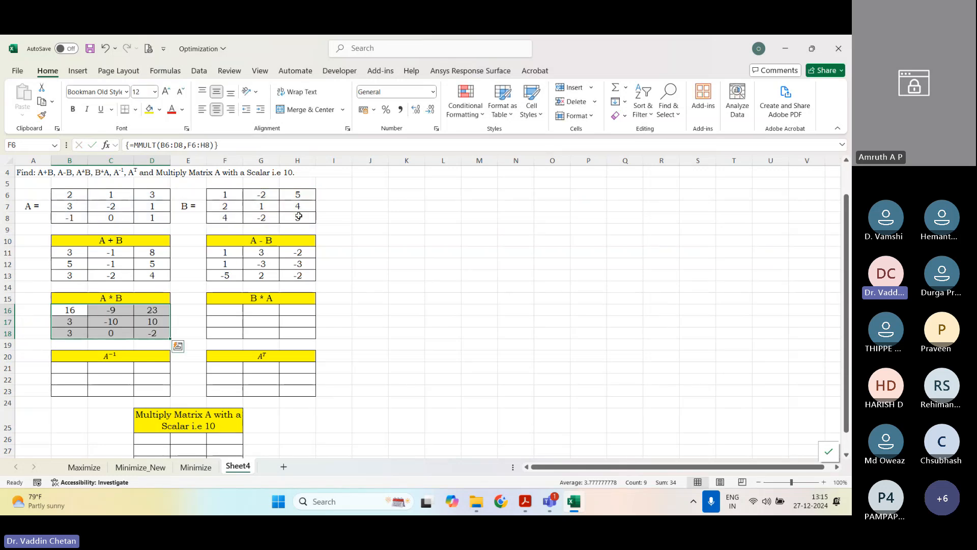
# Step: Compute the matrix product B * A in F16:H18 with the array formula =MMULT(F6:H8,B6:D8)
pyautogui.moveTo(232, 311); pyautogui.dragTo(289, 332)
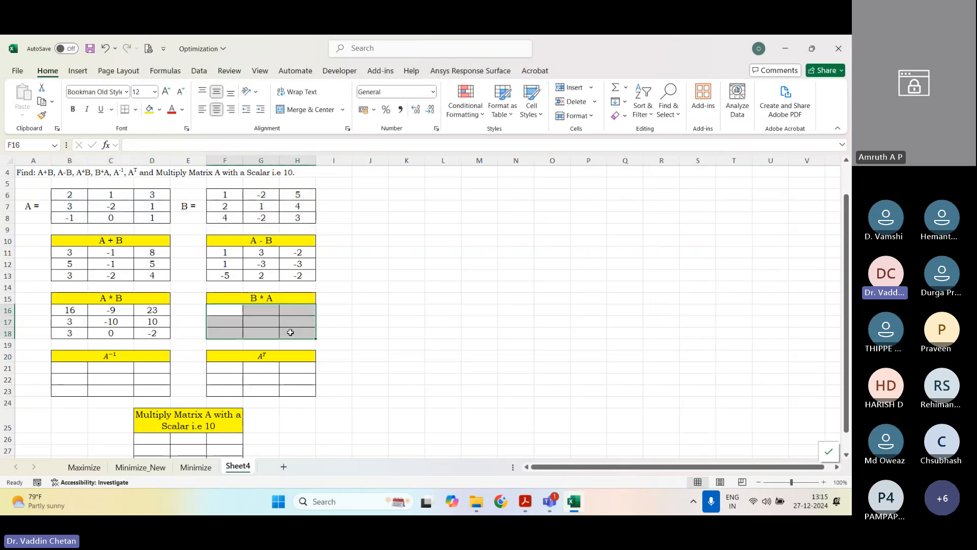
pyautogui.press('F2')
pyautogui.write('=mmult')
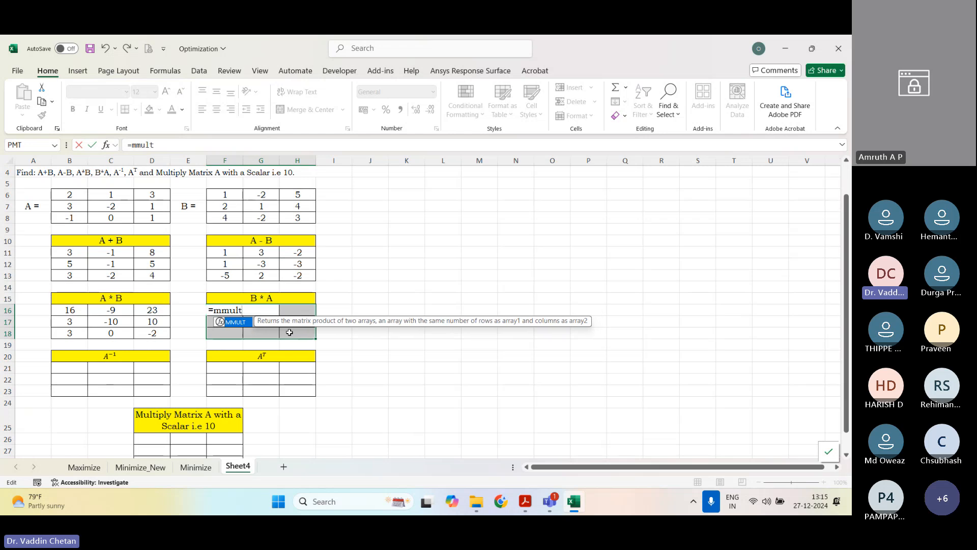
pyautogui.press('Tab')
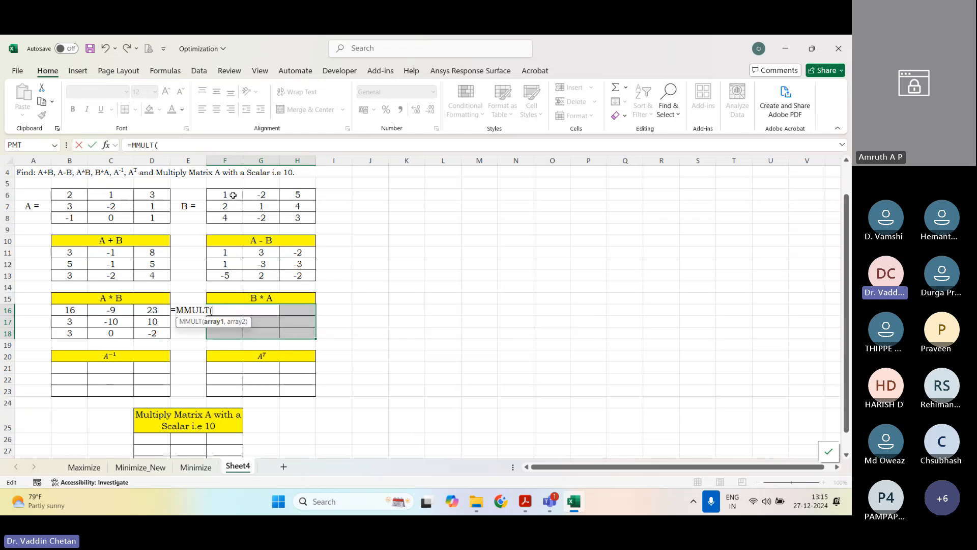
pyautogui.moveTo(230, 196); pyautogui.dragTo(297, 218)
pyautogui.write(',')
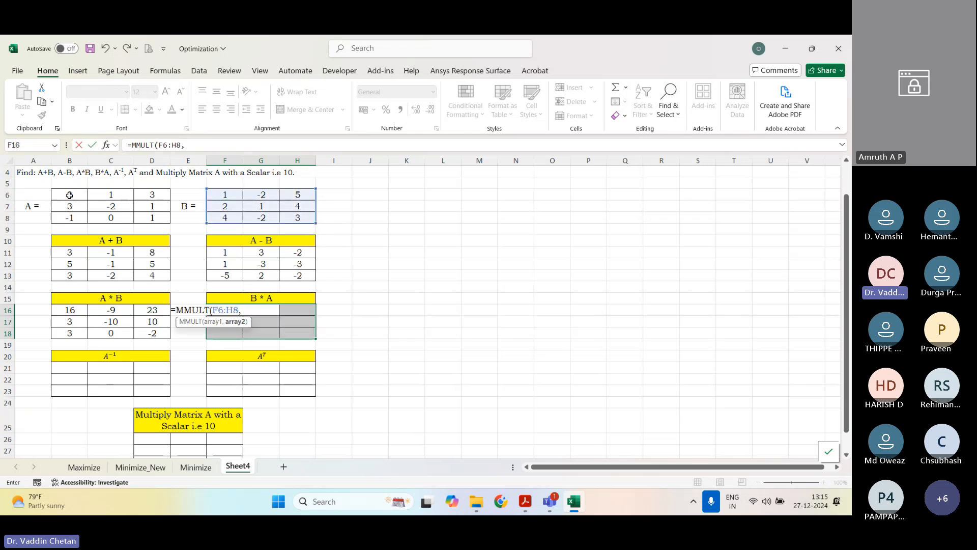
pyautogui.moveTo(70, 196); pyautogui.dragTo(152, 218)
pyautogui.write(')')
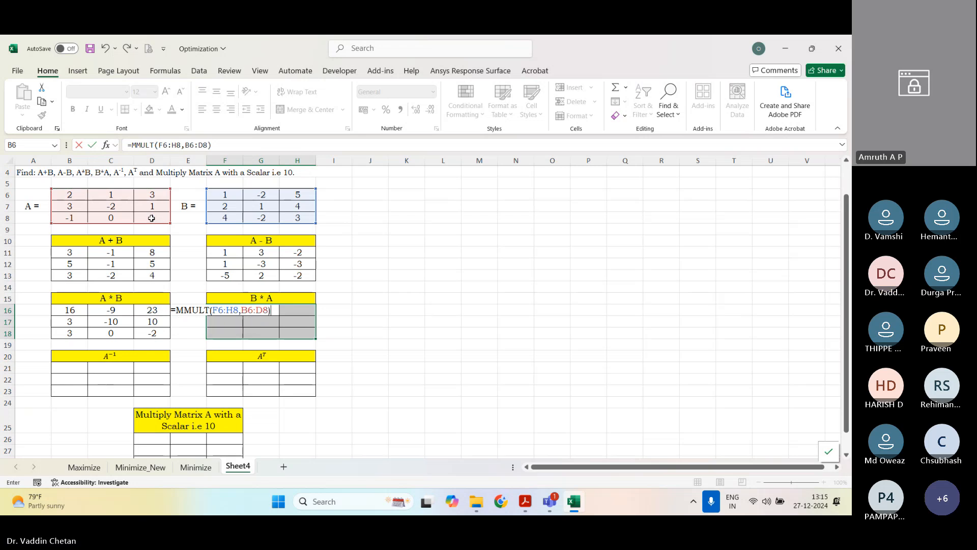
pyautogui.hotkey('ctrl', 'shift', 'Return')
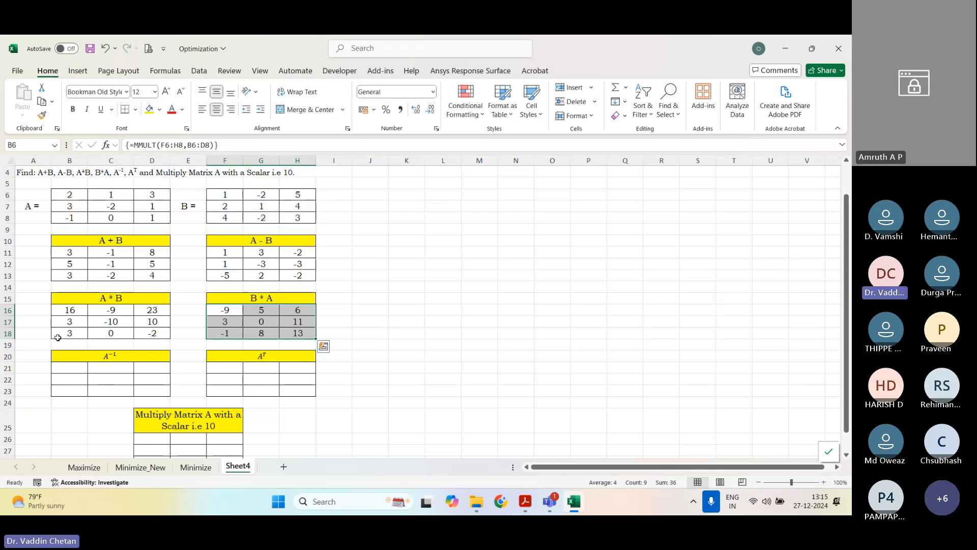
# Step: Compute the inverse of matrix A in B21:D23 with the array formula =MINVERSE(B6:D8)
pyautogui.click(73, 370)
pyautogui.moveTo(73, 370); pyautogui.dragTo(127, 392)
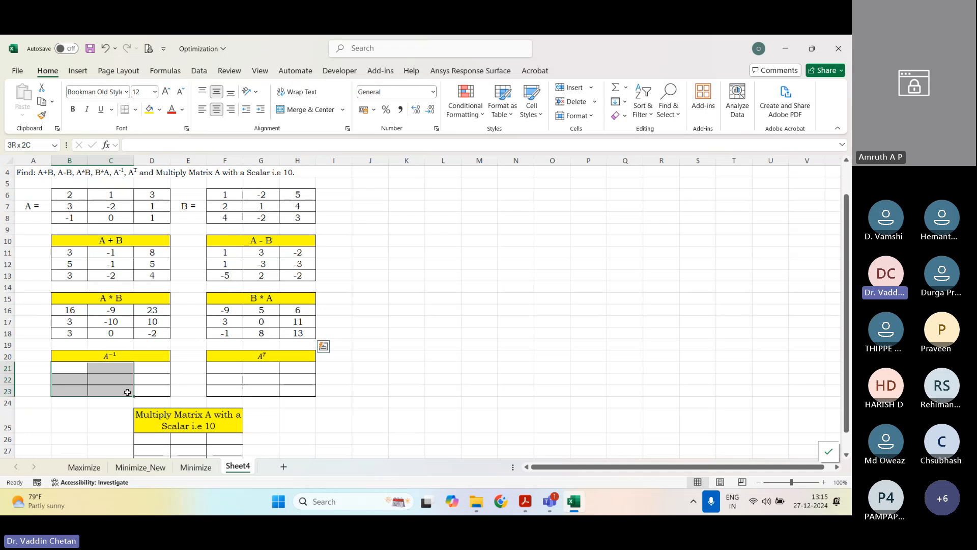
pyautogui.moveTo(127, 392); pyautogui.dragTo(150, 392)
pyautogui.write('=')
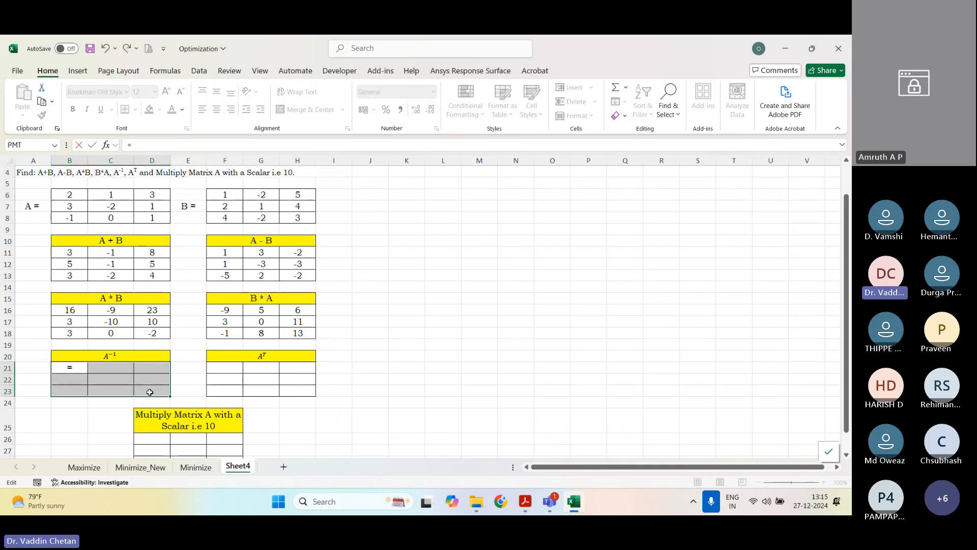
pyautogui.write('minverse')
pyautogui.press('Tab')
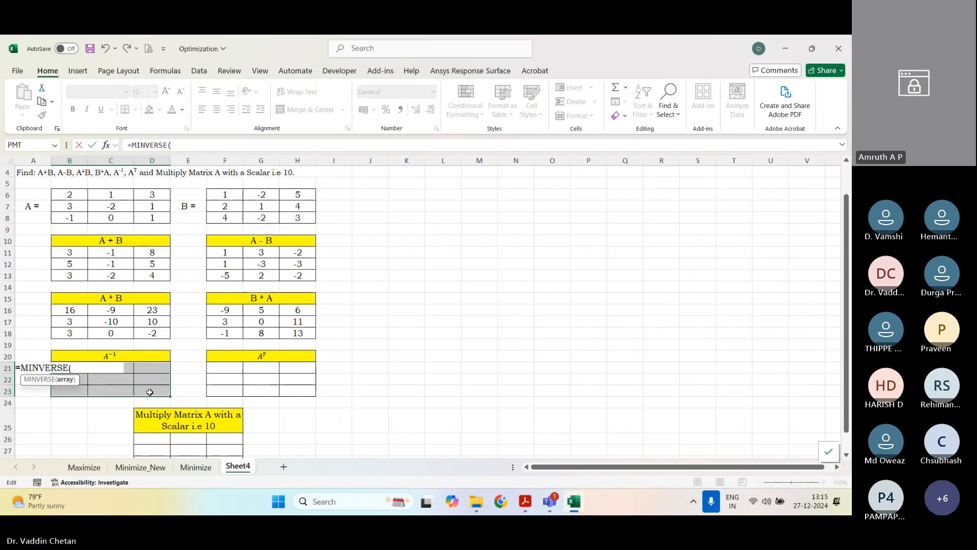
pyautogui.moveTo(70, 194); pyautogui.dragTo(143, 216)
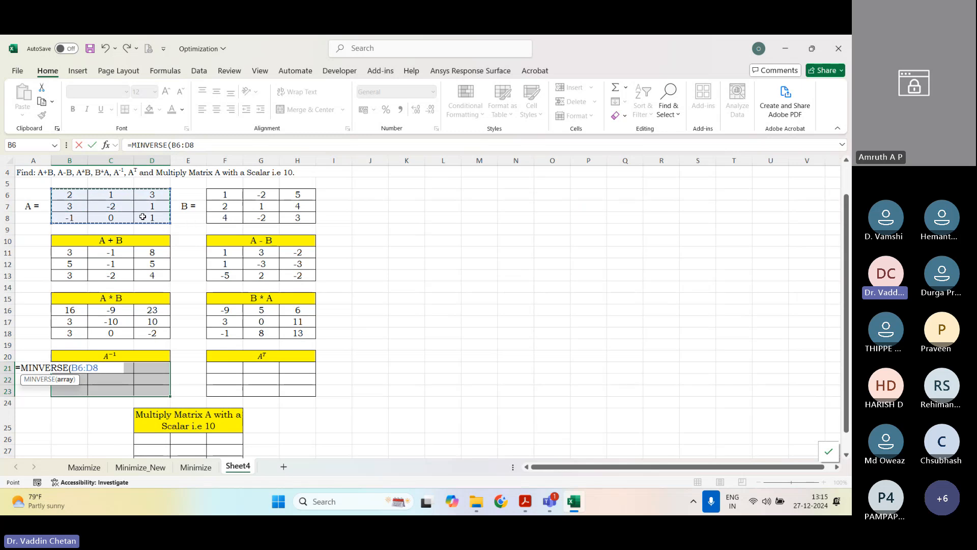
pyautogui.write(')')
pyautogui.hotkey('ctrl', 'shift', 'Return')
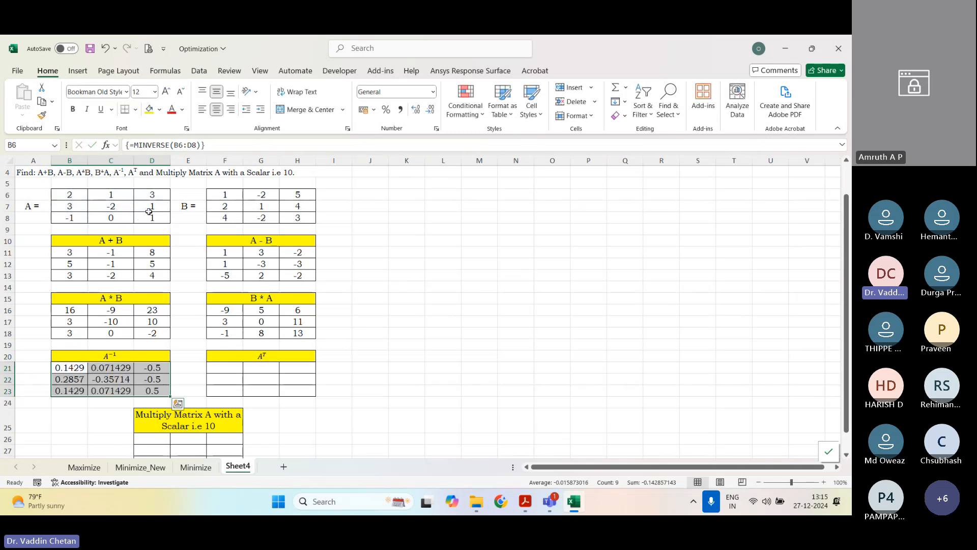
# Step: Try entering the array formula =TRANSPOSE(B6:D8) in cell F21 alone, and undo it
pyautogui.click(229, 367)
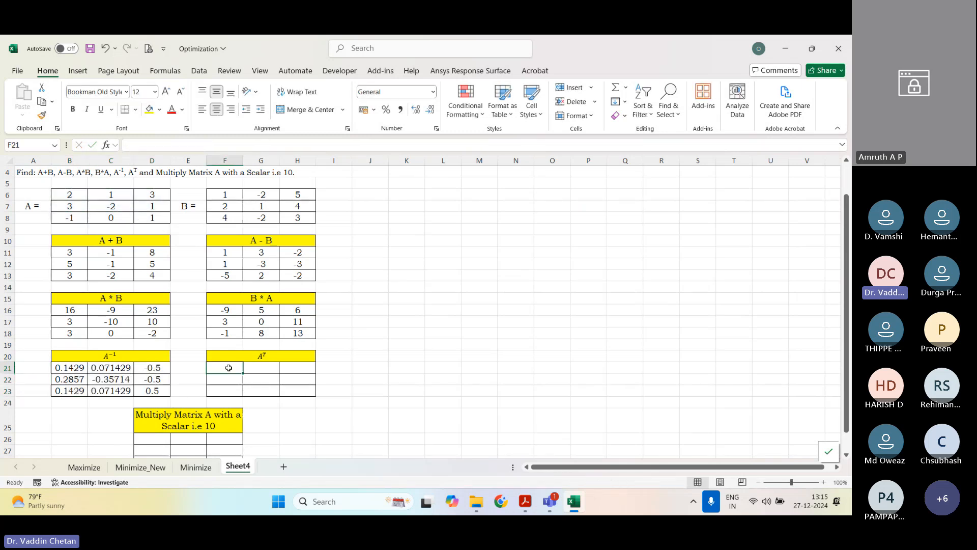
pyautogui.write('=tra')
pyautogui.press('Tab')
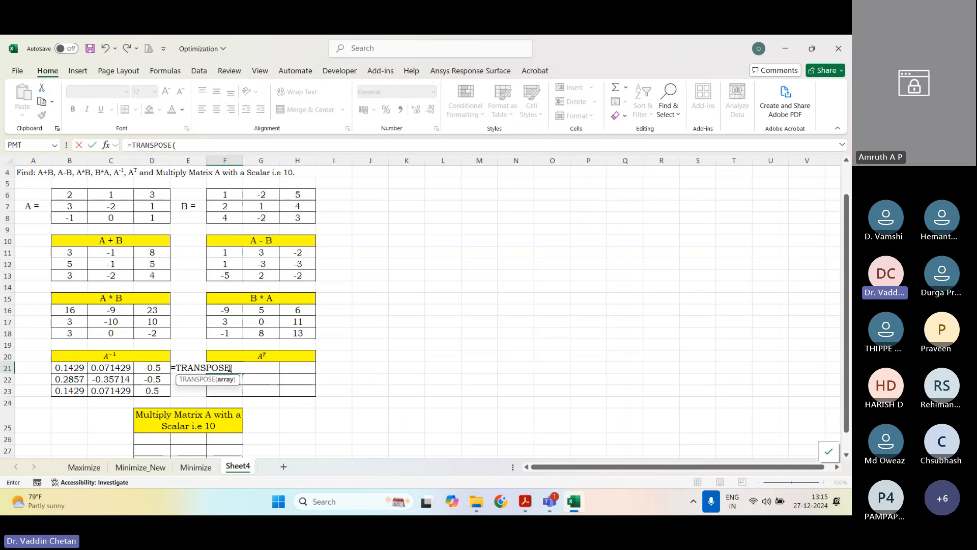
pyautogui.moveTo(76, 194); pyautogui.dragTo(140, 215)
pyautogui.write(')')
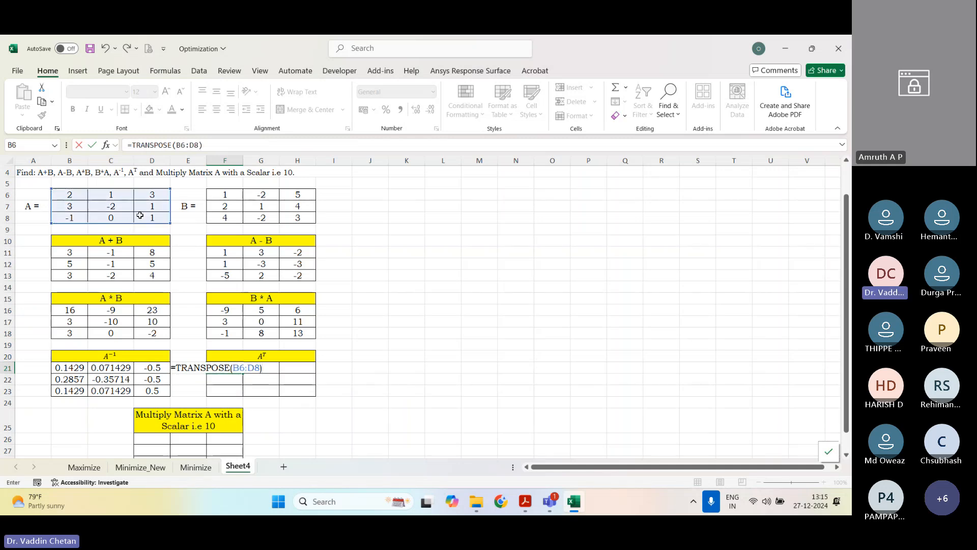
pyautogui.hotkey('ctrl', 'shift', 'Return')
pyautogui.hotkey('ctrl', 'z')
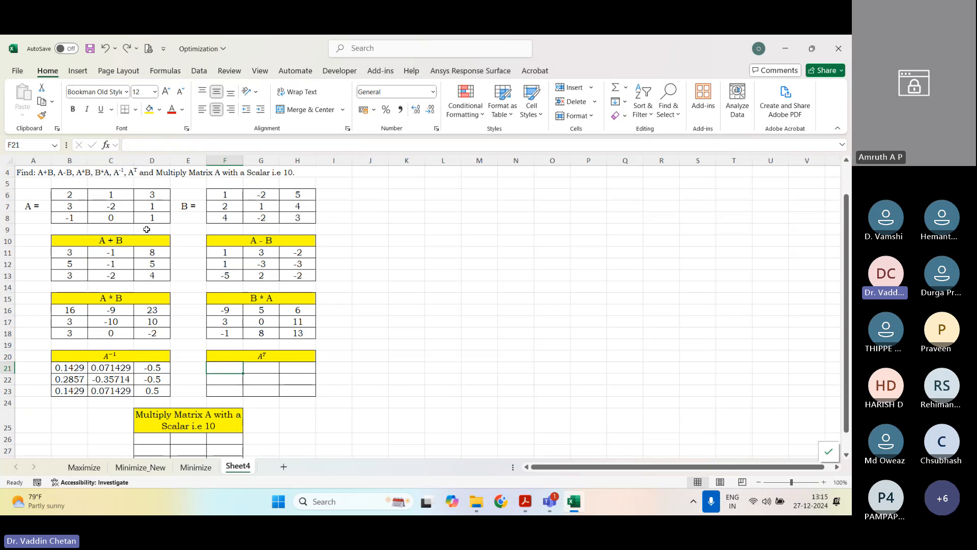
# Step: Compute the transpose of matrix A in F21:H23 with the array formula =TRANSPOSE(B6:D8)
pyautogui.keyDown('shift'); pyautogui.click(295, 392); pyautogui.keyUp('shift')
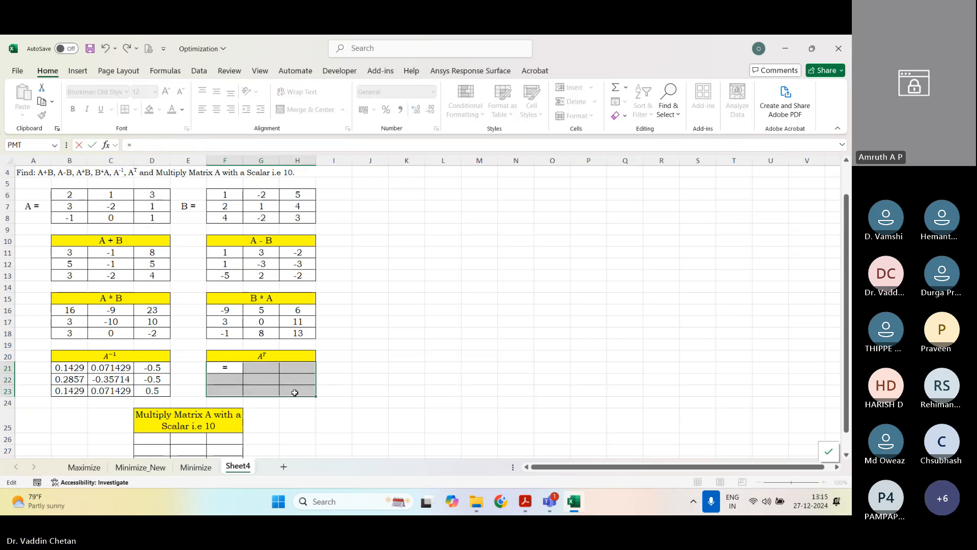
pyautogui.write('=tr')
pyautogui.press('Tab')
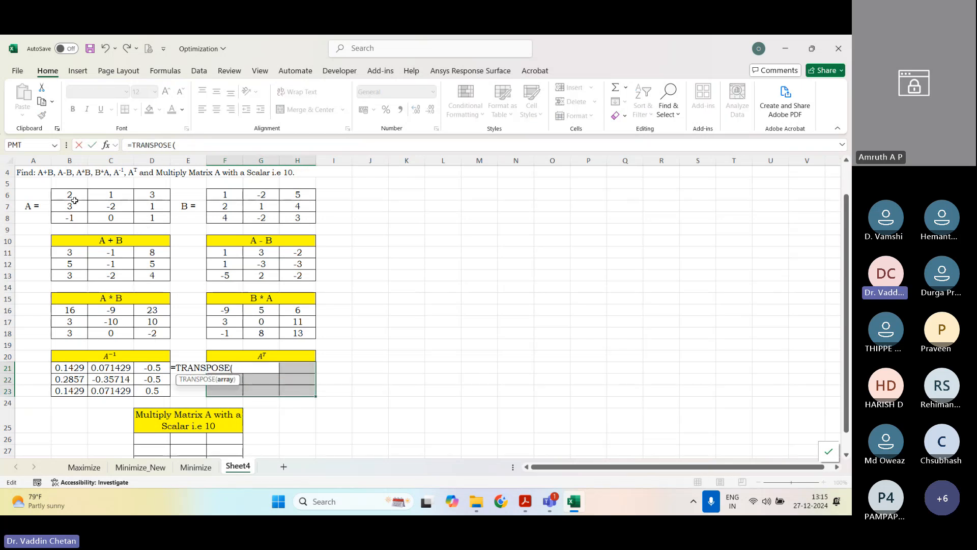
pyautogui.moveTo(77, 193); pyautogui.dragTo(146, 216)
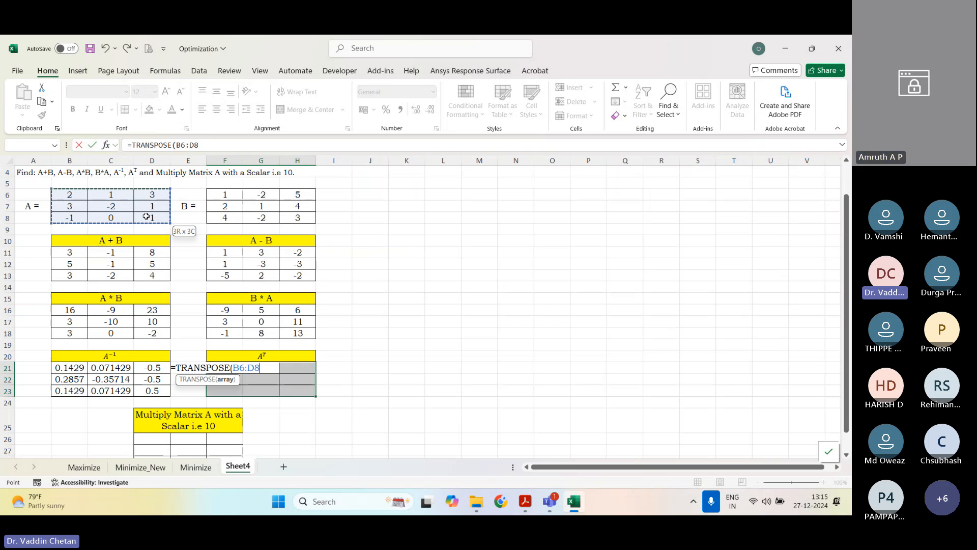
pyautogui.write(')')
pyautogui.hotkey('ctrl', 'shift', 'Return')
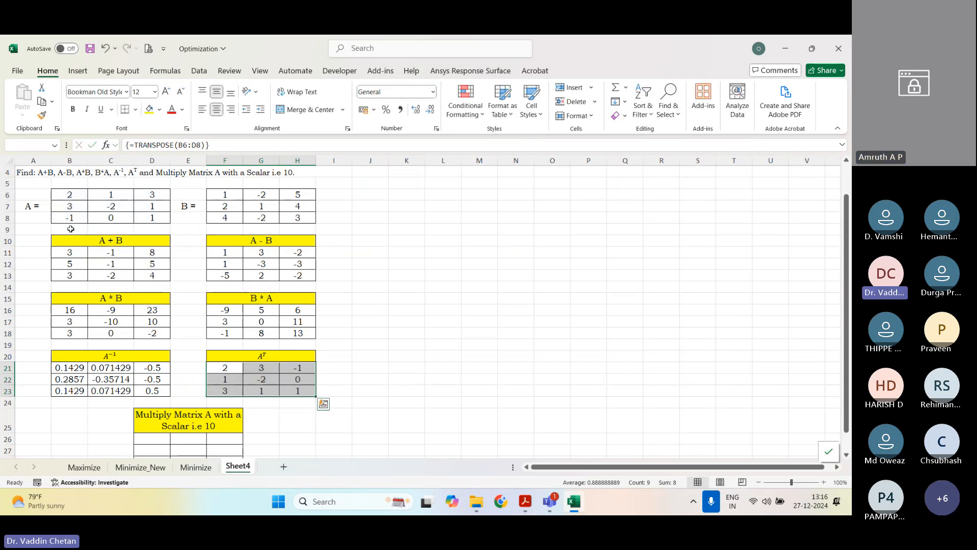
# Step: Multiply matrix A by the scalar 10 in D26:F28 with the formula =(B6:D8)*10
pyautogui.scroll(-3, 61, 297)
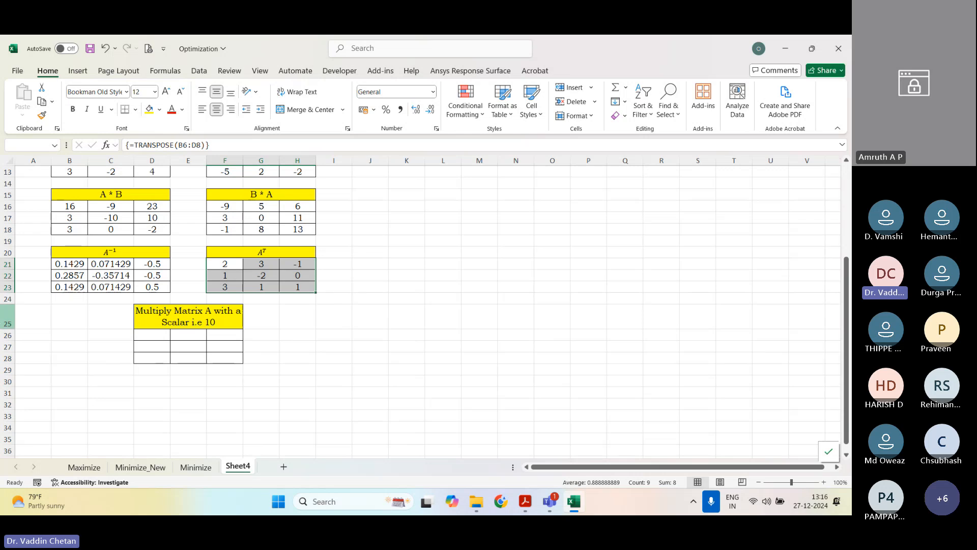
pyautogui.moveTo(153, 334); pyautogui.dragTo(230, 359)
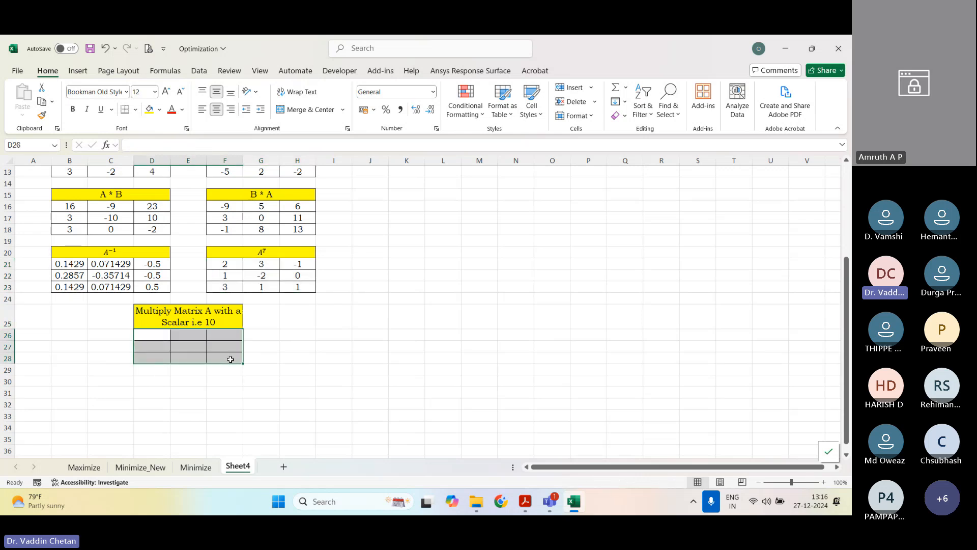
pyautogui.write('=(')
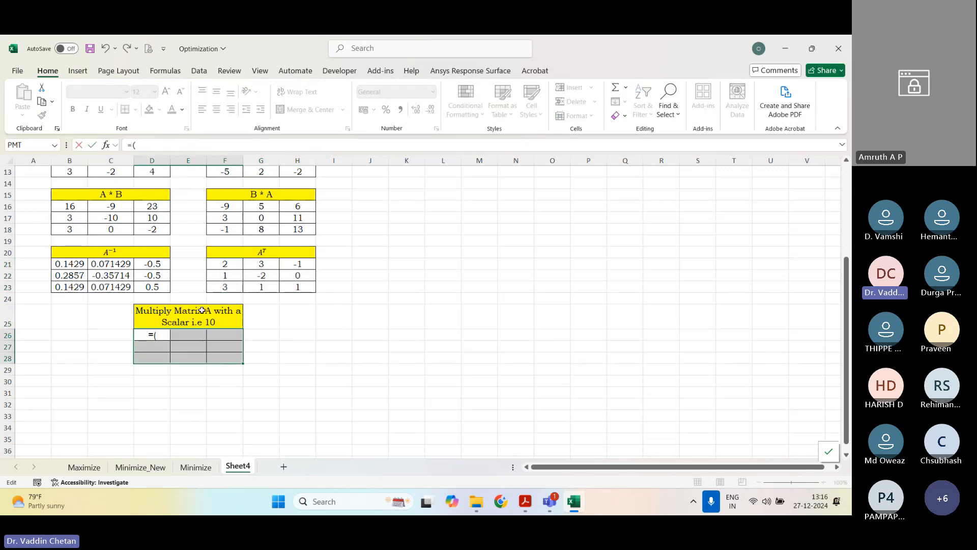
pyautogui.scroll(4, 71, 230)
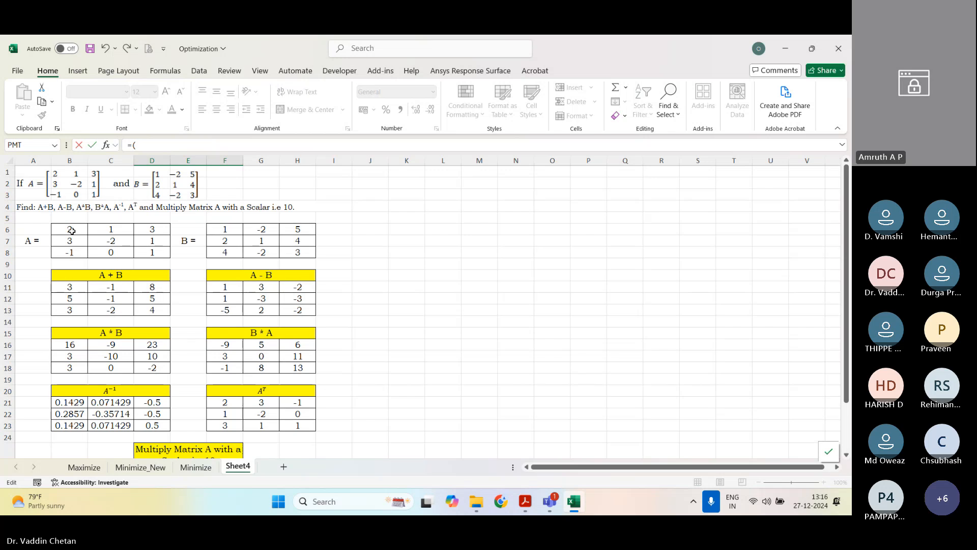
pyautogui.moveTo(74, 231); pyautogui.dragTo(155, 253)
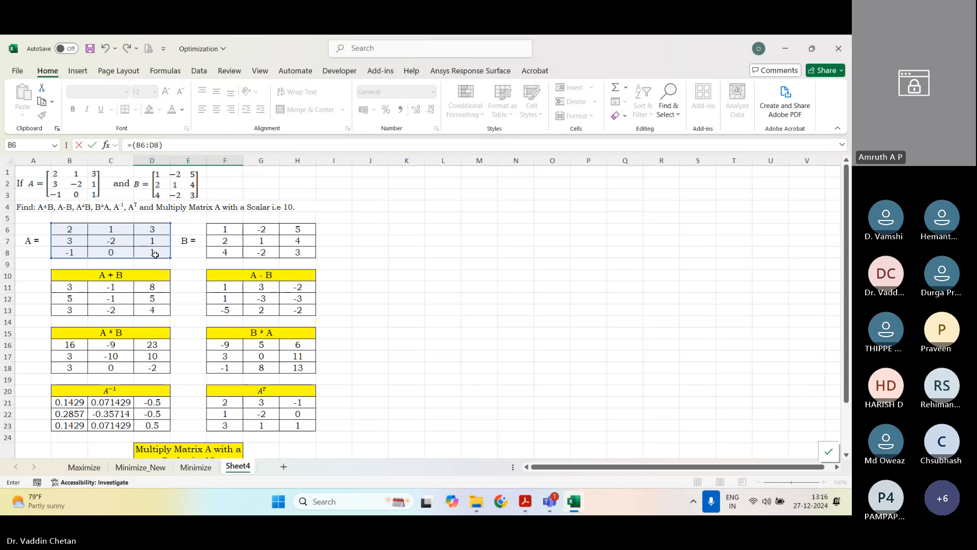
pyautogui.press('Return')
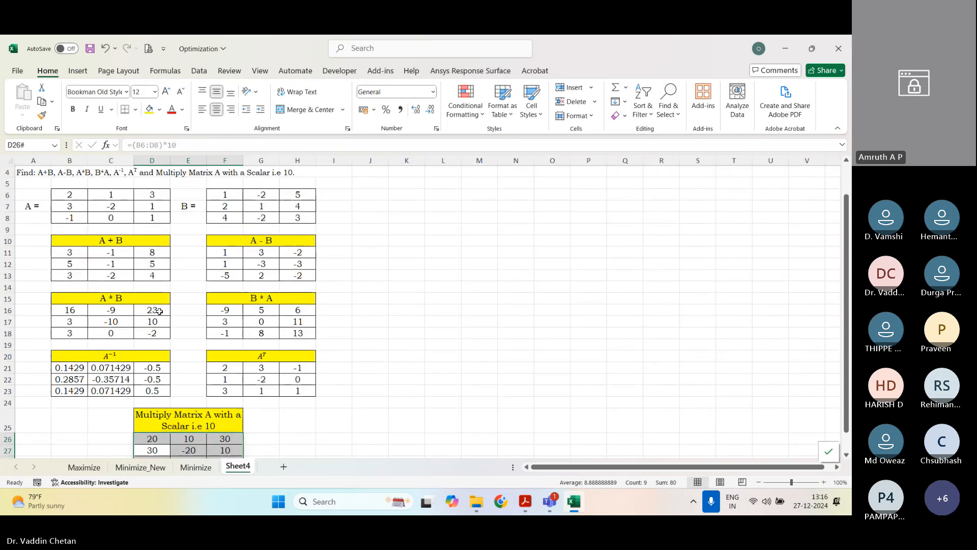
pyautogui.scroll(-4, 369, 324)
pyautogui.click(370, 324)
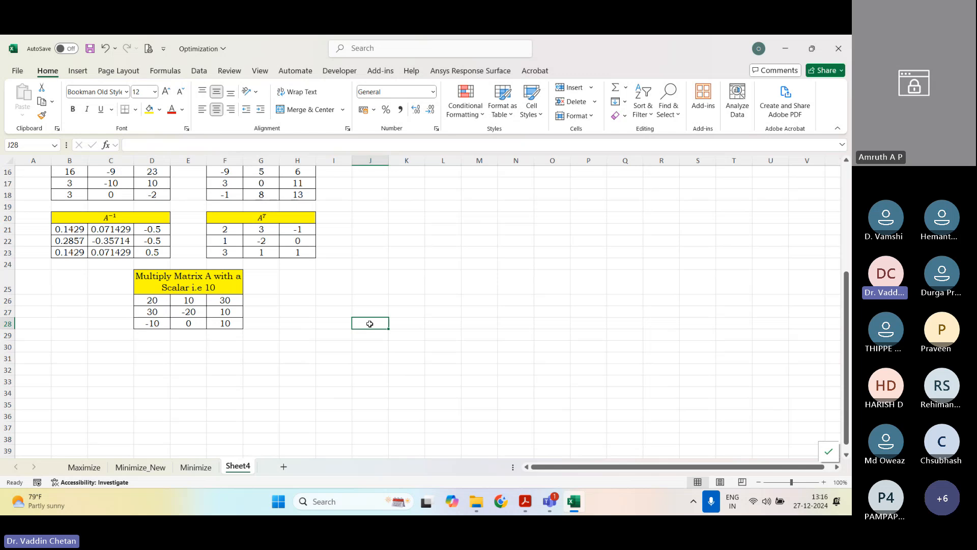
pyautogui.scroll(5, 370, 323)
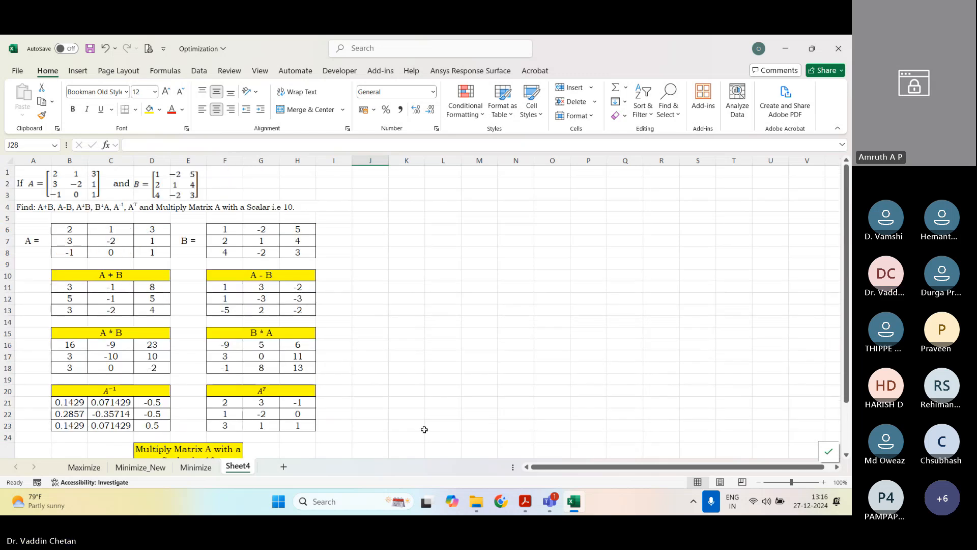
# Step: Switch to the Spreadsheet_of_Engineers_Manual PDF in Acrobat and look through the pages for user-form exercises 17 and 18
pyautogui.click(535, 508)
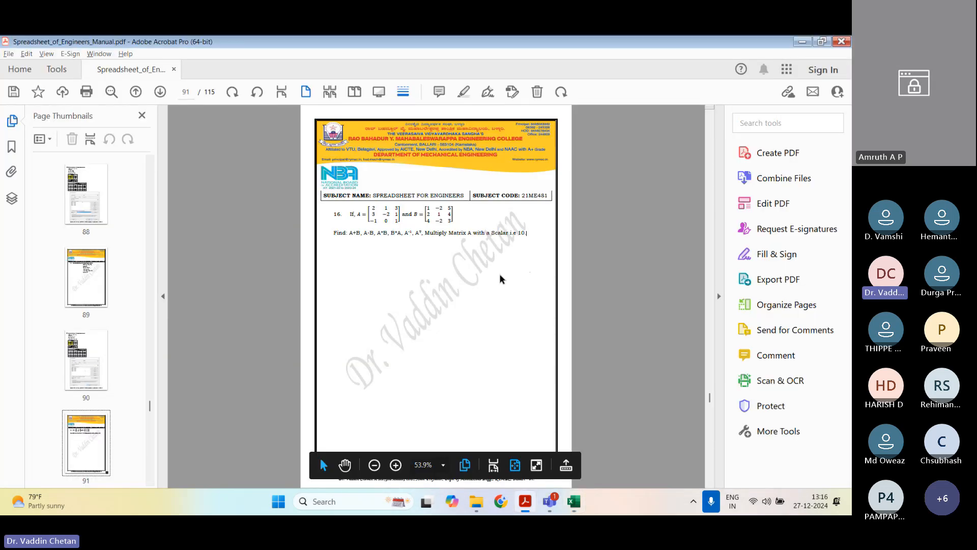
pyautogui.scroll(-2, 499, 275)
pyautogui.scroll(-2, 499, 275)
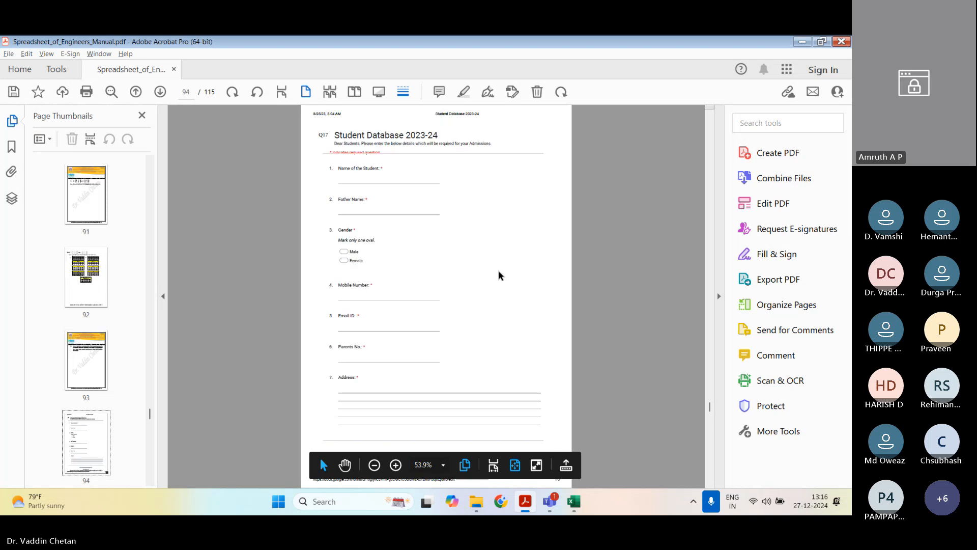
pyautogui.scroll(-1, 499, 275)
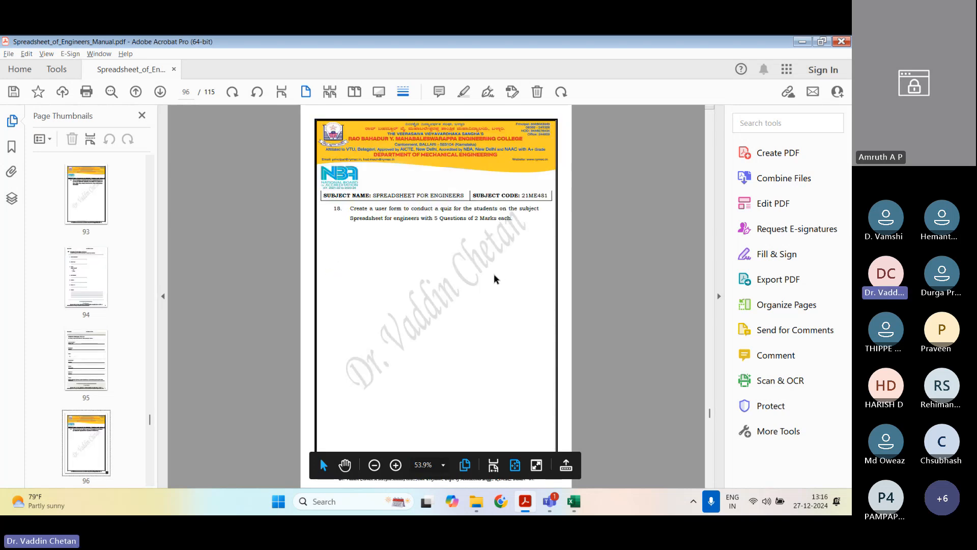
pyautogui.scroll(-2, 496, 278)
pyautogui.scroll(-2, 496, 279)
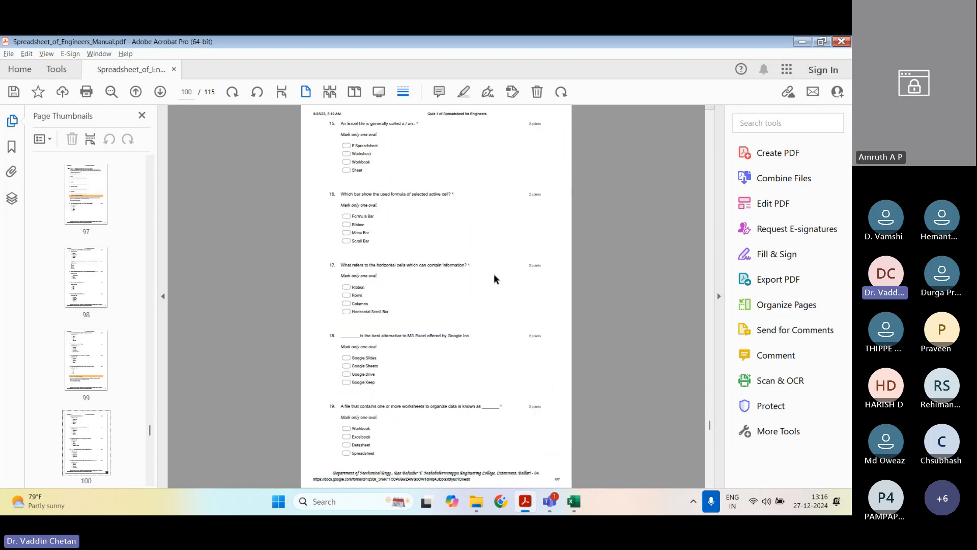
pyautogui.scroll(9, 494, 279)
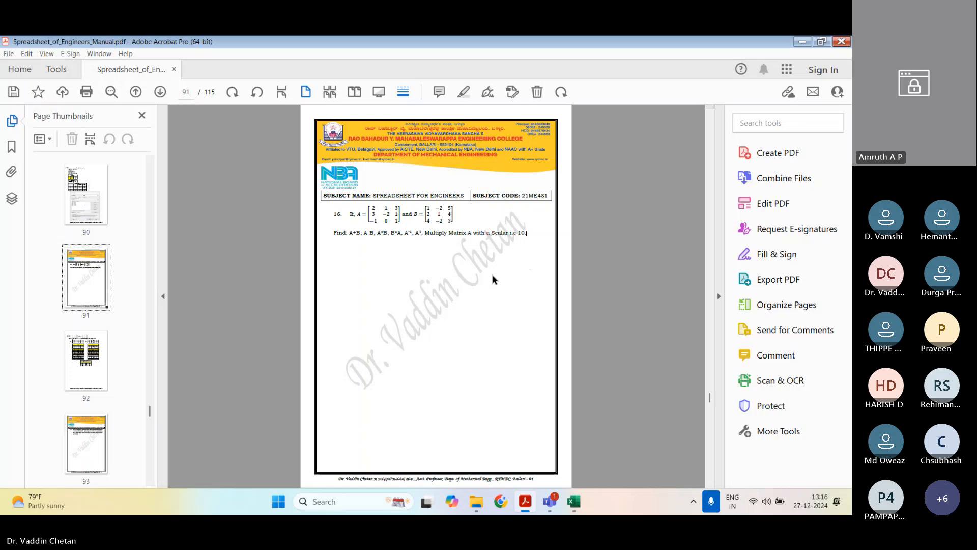
# Step: Examine exercise 17's task text and its Student Database 2023-24 sample form, through to exercise 18's quiz task
pyautogui.scroll(1, 495, 279)
pyautogui.scroll(-2, 495, 279)
pyautogui.scroll(-1, 493, 279)
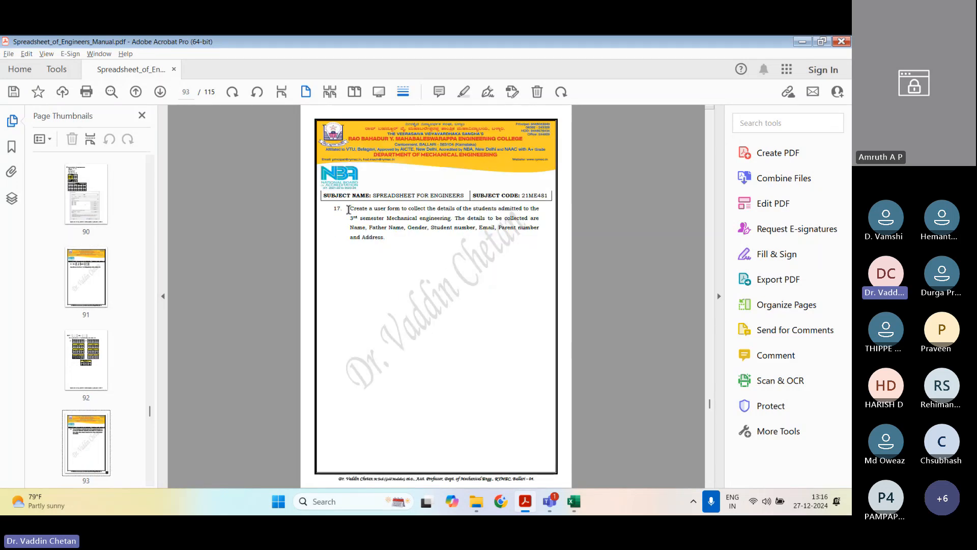
pyautogui.moveTo(340, 206); pyautogui.dragTo(547, 249)
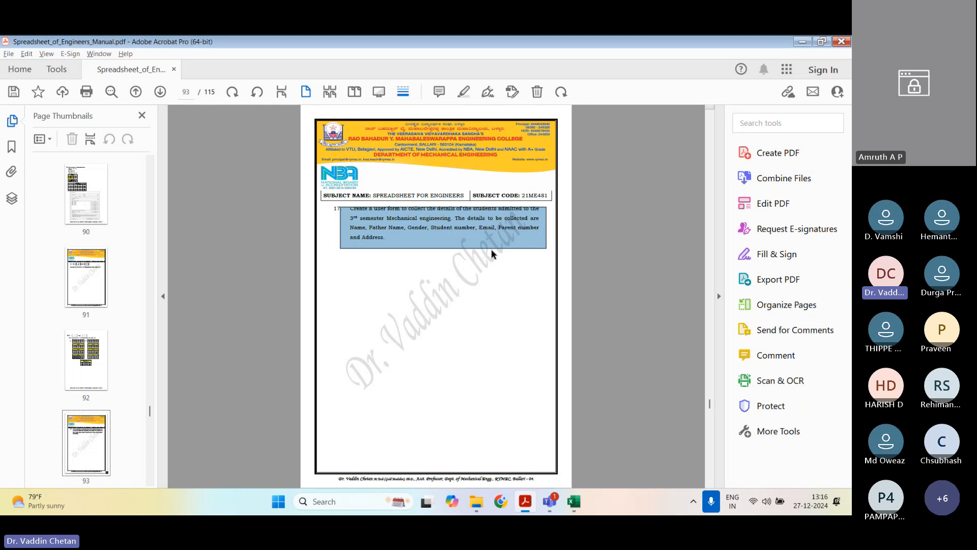
pyautogui.scroll(-2, 490, 252)
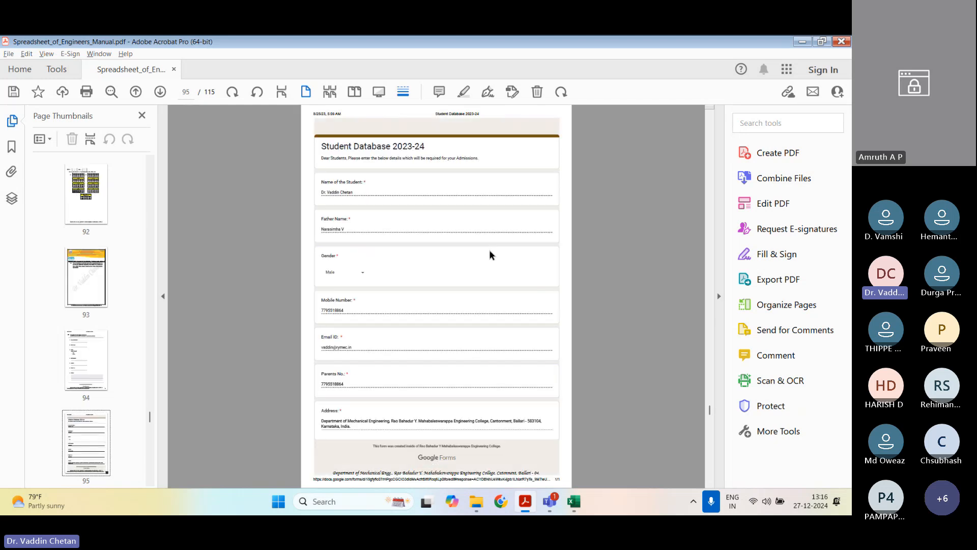
pyautogui.scroll(-2, 428, 245)
pyautogui.scroll(1, 427, 244)
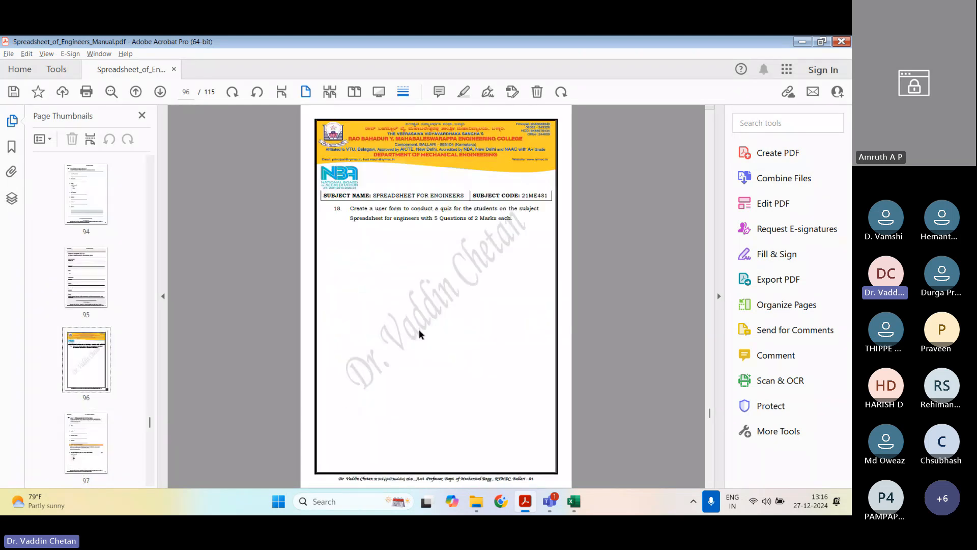
# Step: Switch to Chrome and open YouTube
pyautogui.click(500, 501)
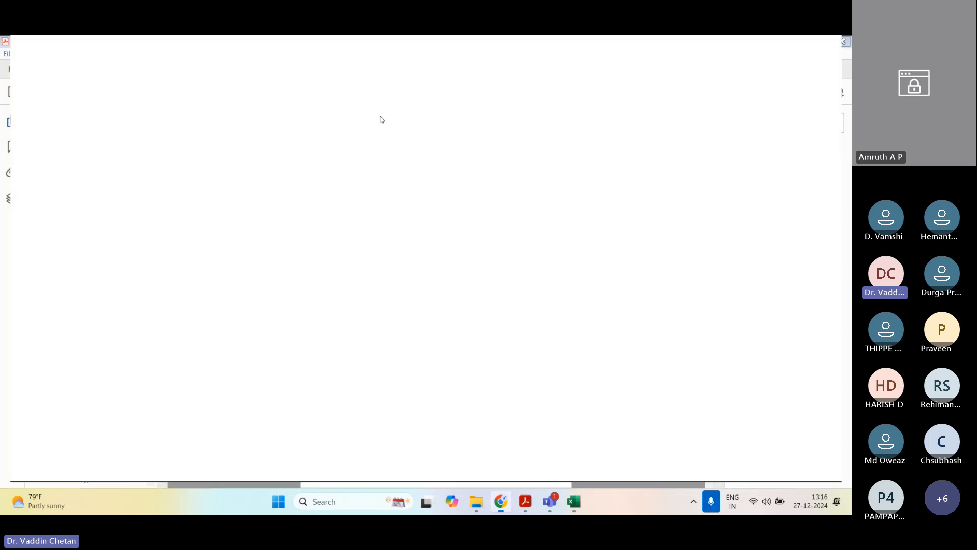
pyautogui.click(331, 72)
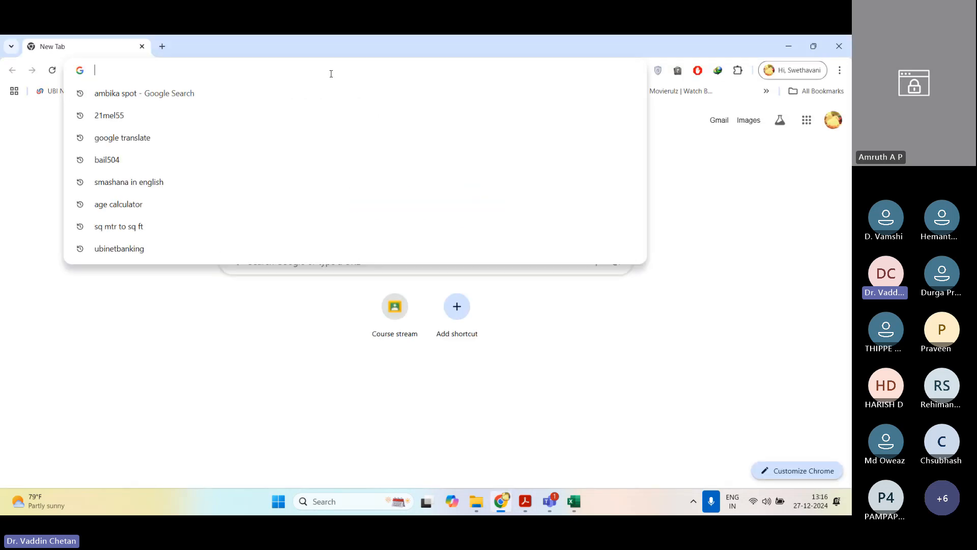
pyautogui.write('you')
pyautogui.press('Return')
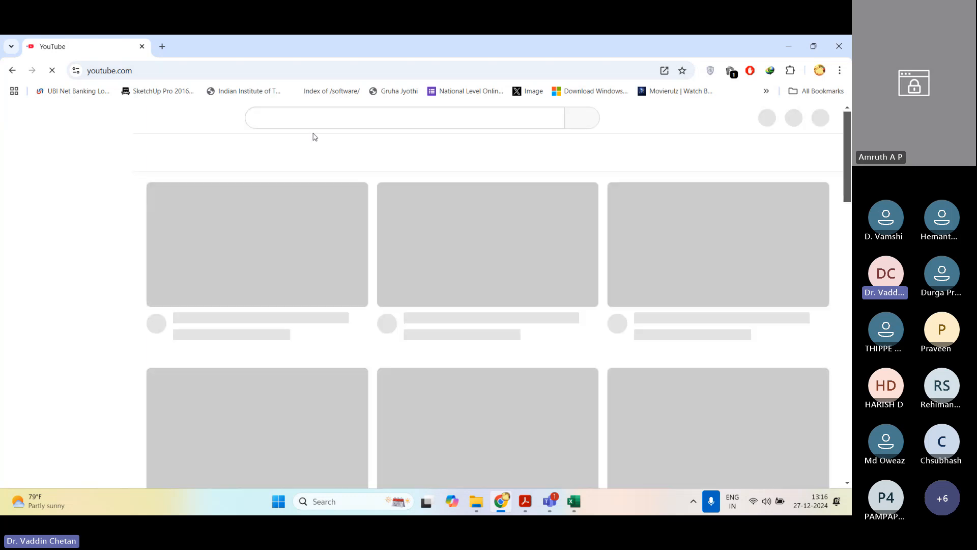
# Step: Search YouTube for the instructor's screw jack videos using the suggested query
pyautogui.click(309, 117)
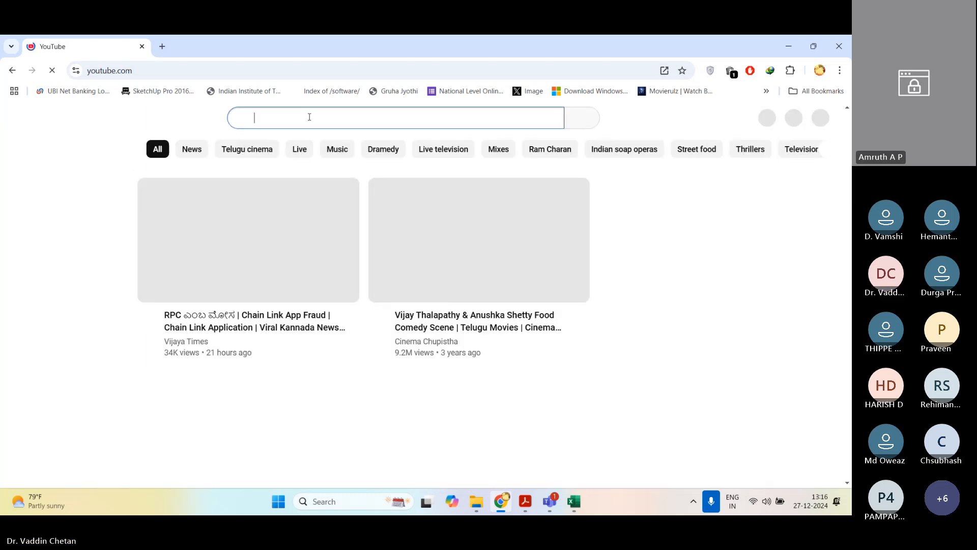
pyautogui.write('vaddinchetan')
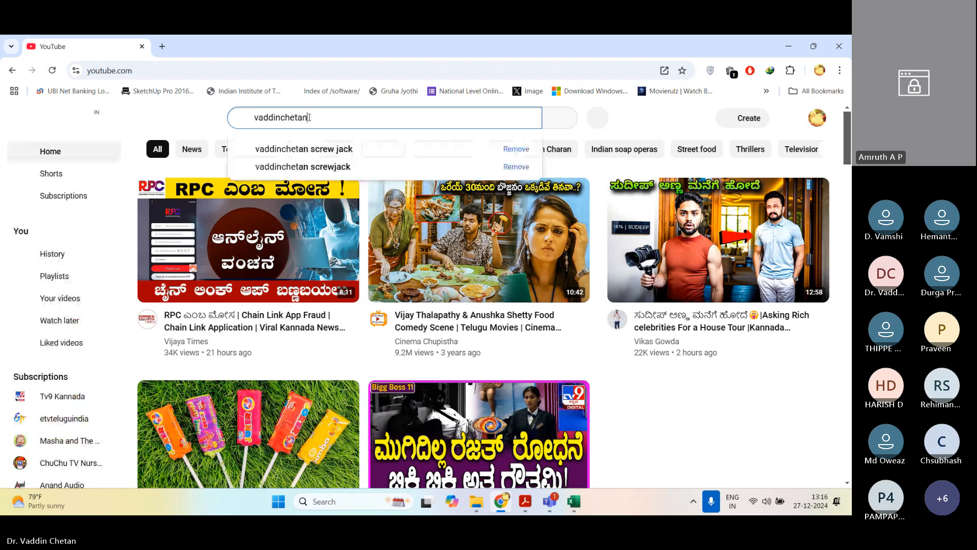
pyautogui.click(303, 149)
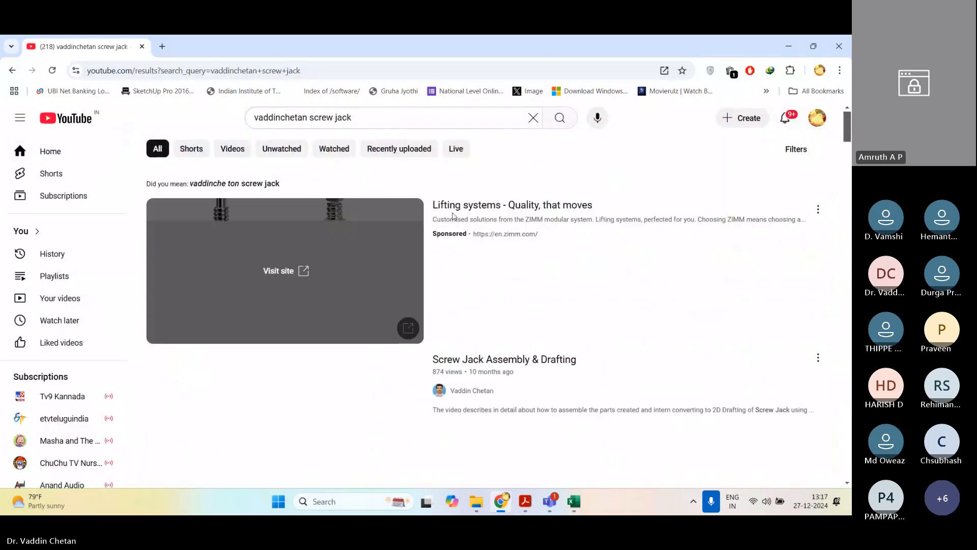
# Step: Open the instructor's channel from the search results and play Online Class on Spreadsheet for Engineers (BME358C)
pyautogui.scroll(-3, 470, 319)
pyautogui.click(461, 280)
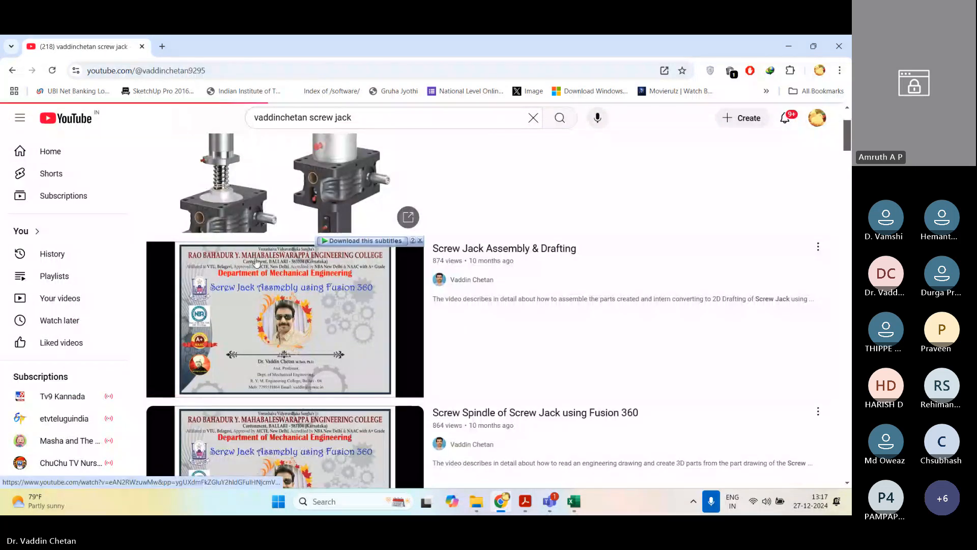
pyautogui.click(244, 251)
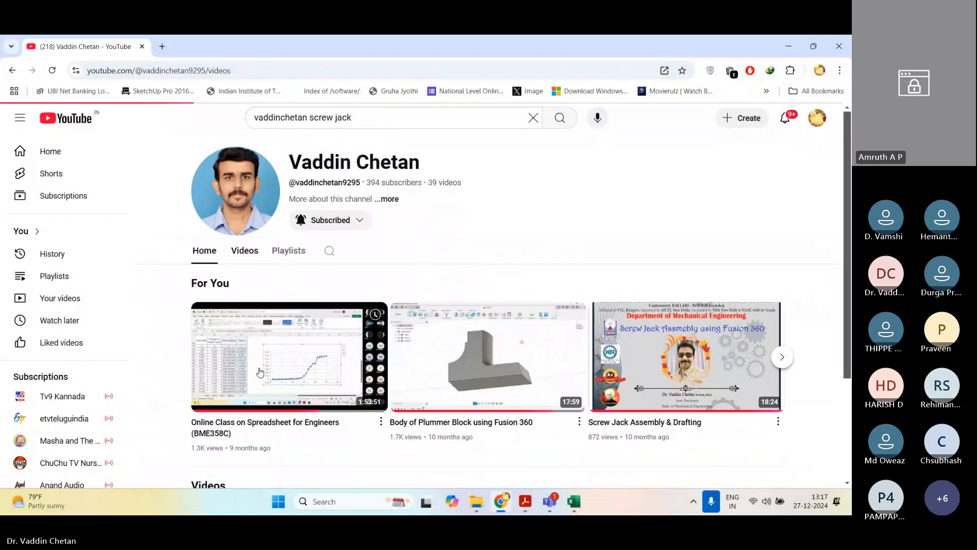
pyautogui.click(265, 370)
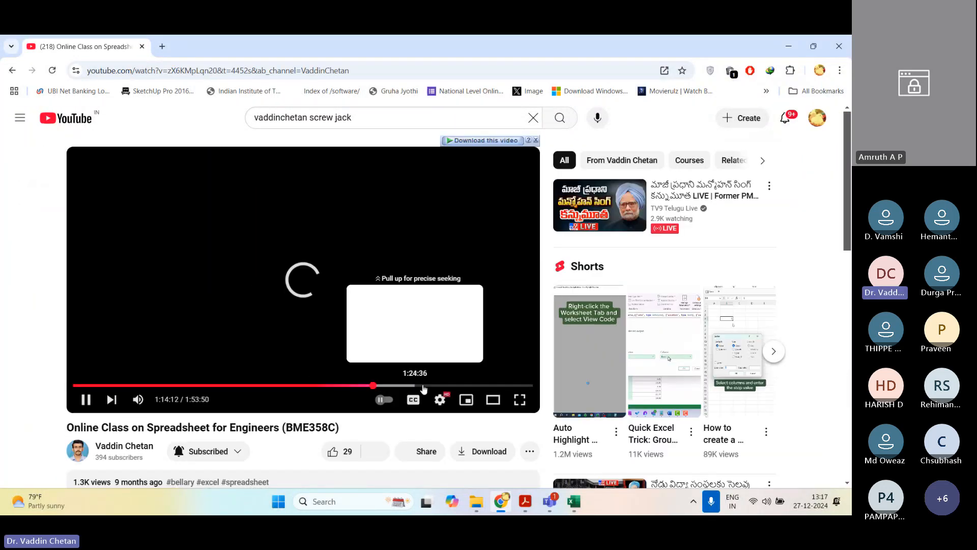
# Step: Skim the video from the Google Forms user-form section through the quiz demonstration to about 1:52:04, and pause it
pyautogui.moveTo(377, 388); pyautogui.dragTo(399, 387)
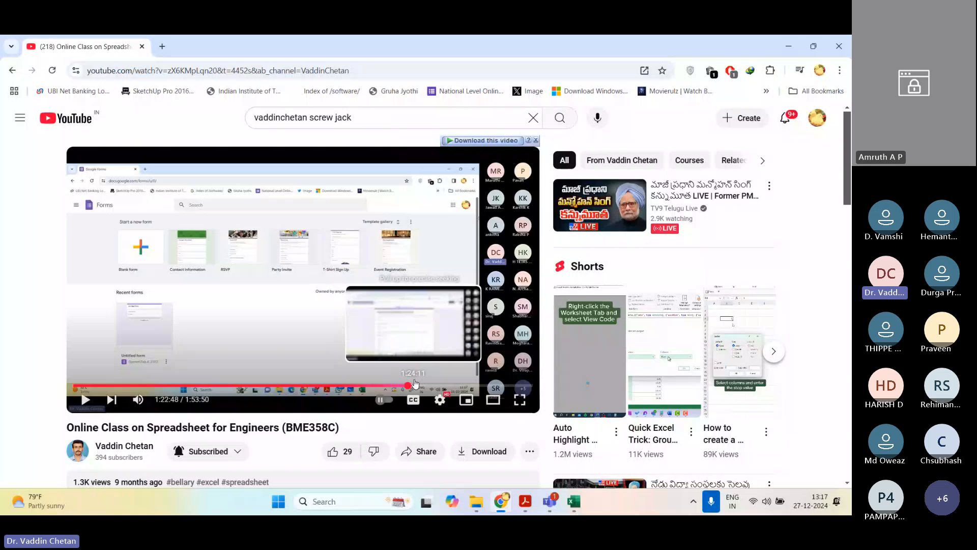
pyautogui.click(407, 388)
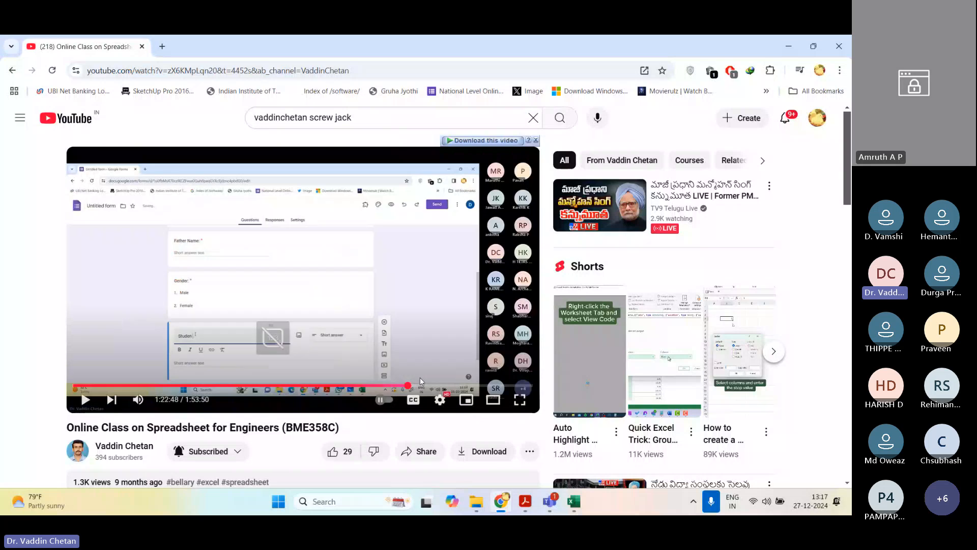
pyautogui.click(421, 376)
pyautogui.click(422, 386)
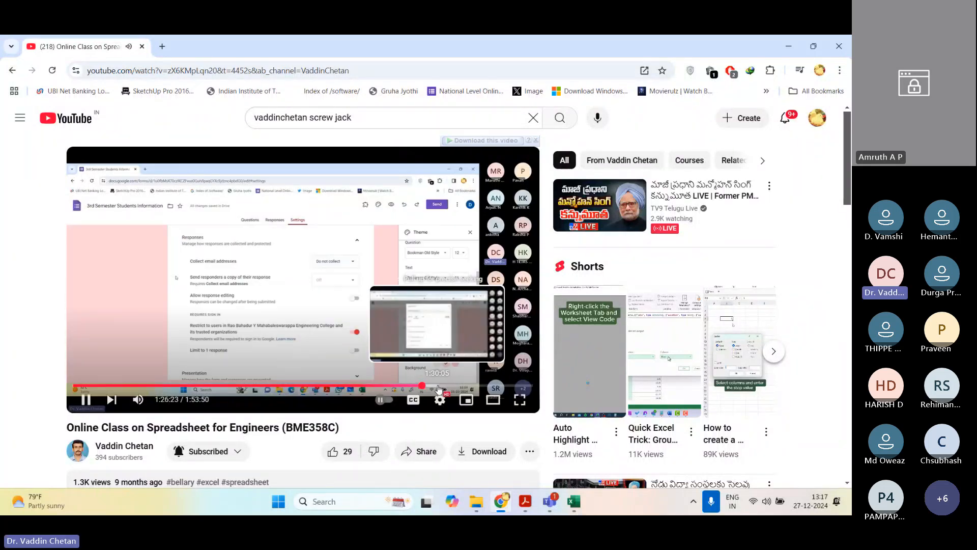
pyautogui.click(453, 386)
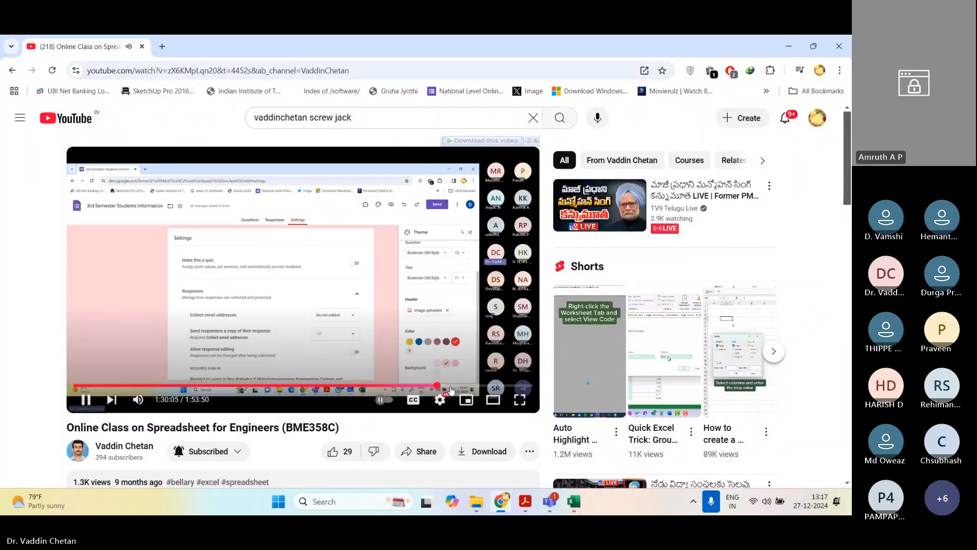
pyautogui.click(467, 386)
pyautogui.click(483, 386)
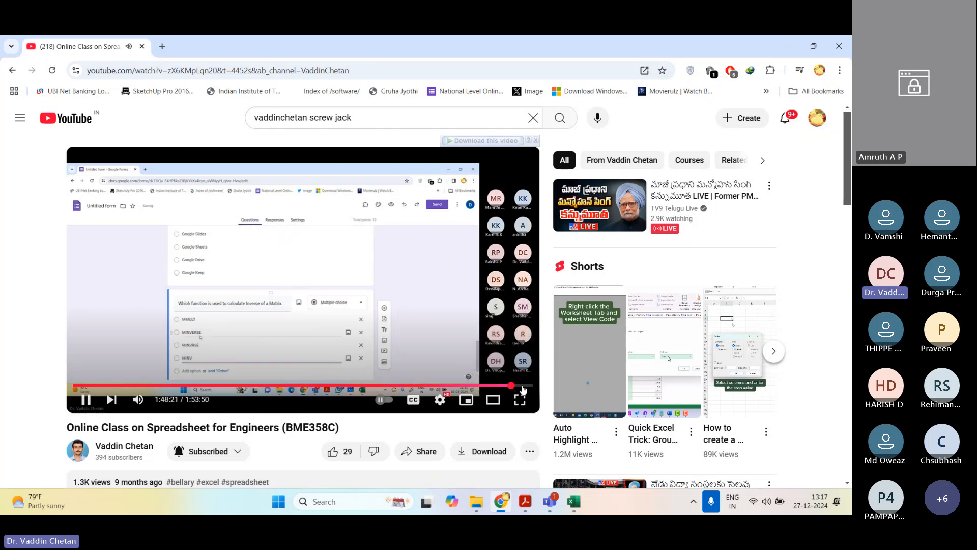
pyautogui.click(521, 387)
pyautogui.click(528, 386)
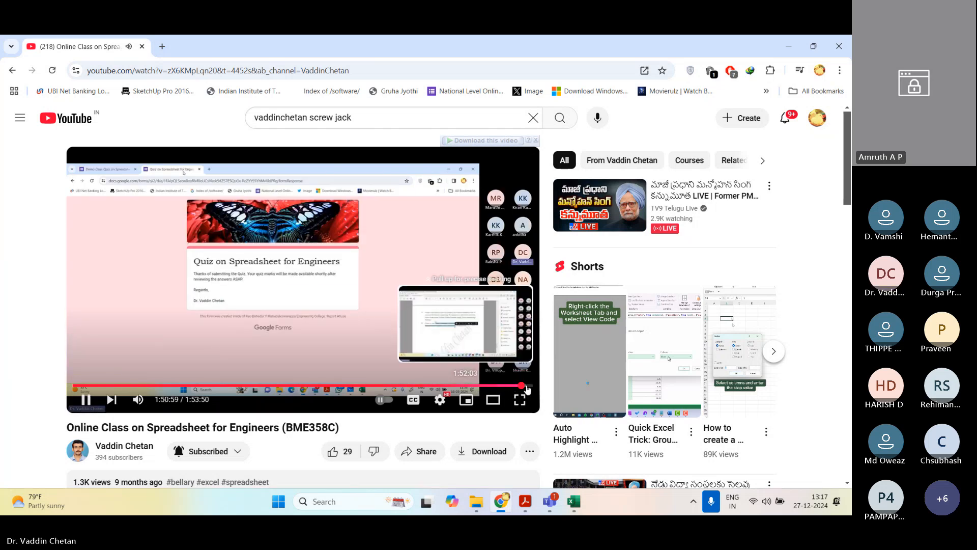
pyautogui.click(297, 270)
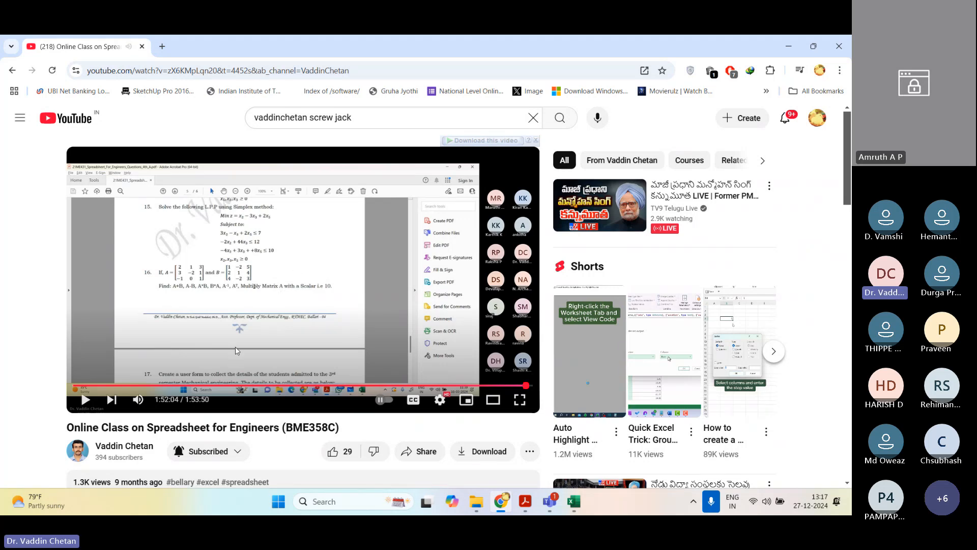
# Step: Switch to the Spreadsheet_of_Engineers_Manual PDF in Acrobat and look through the quiz response pages up to page 115
pyautogui.hotkey('alt', 'Tab')
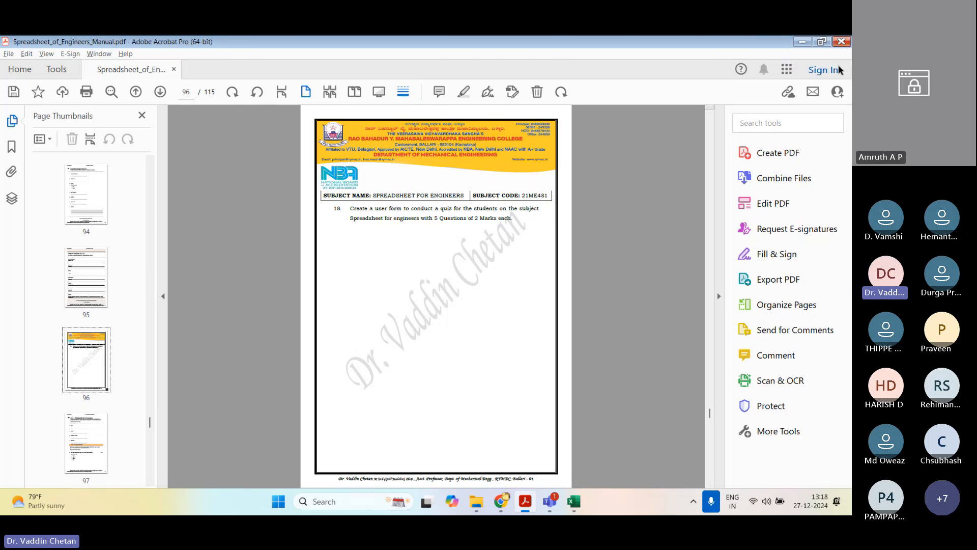
pyautogui.click(840, 42)
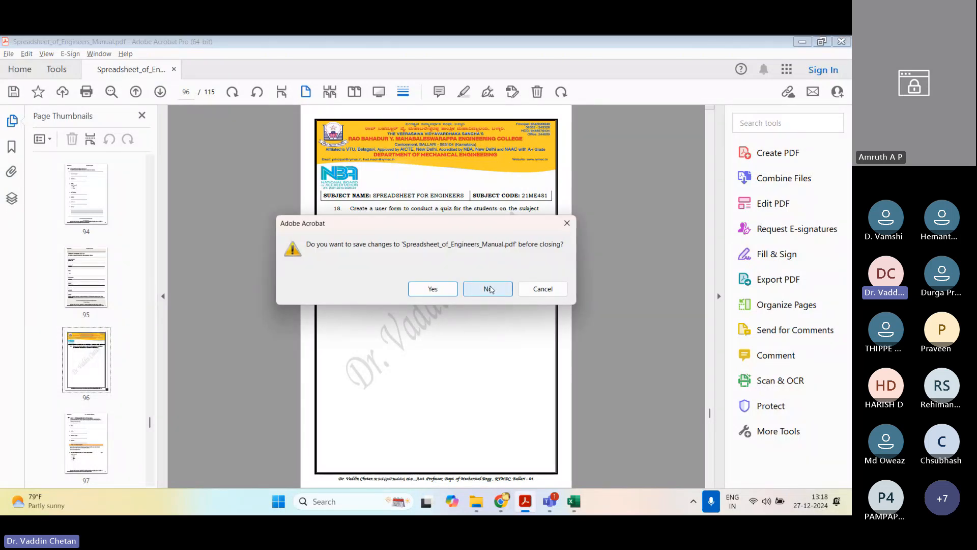
pyautogui.click(490, 289)
pyautogui.scroll(-15, 539, 278)
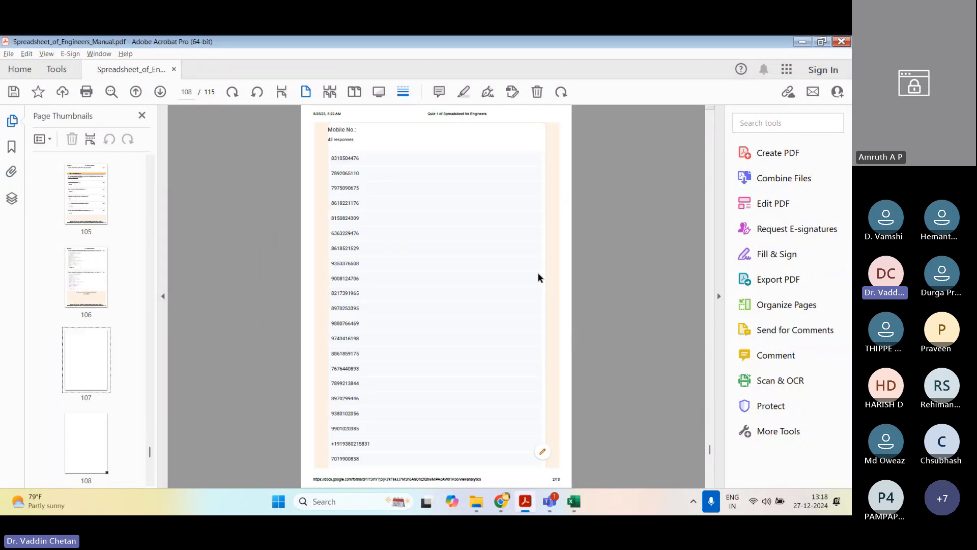
pyautogui.scroll(-8, 540, 277)
# Step: Close the manual PDF without saving changes and close the Chrome window with the YouTube video
pyautogui.click(841, 41)
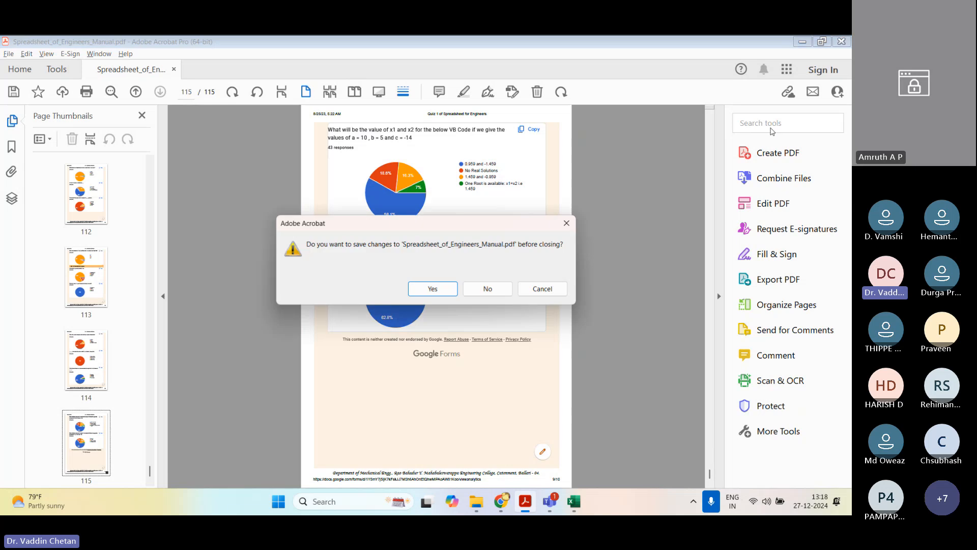
pyautogui.click(492, 288)
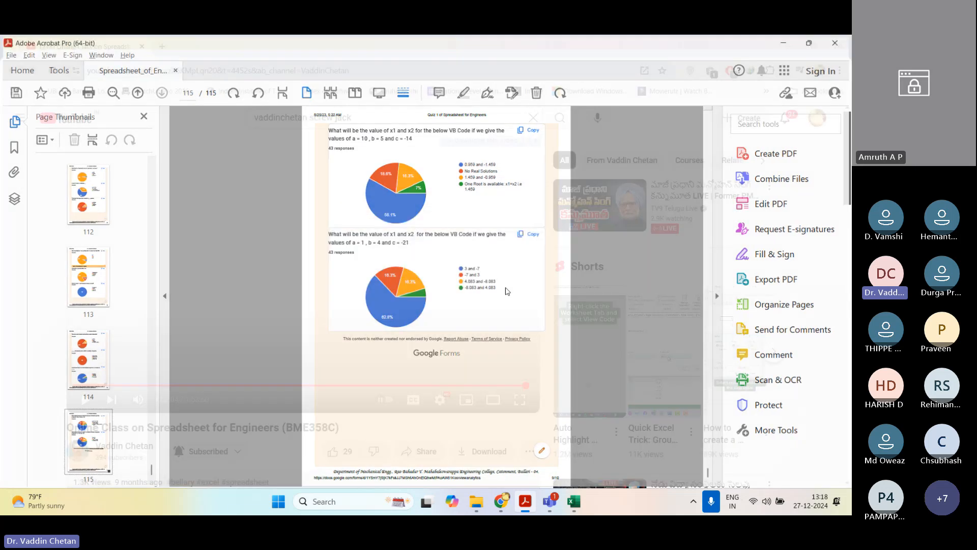
pyautogui.click(840, 44)
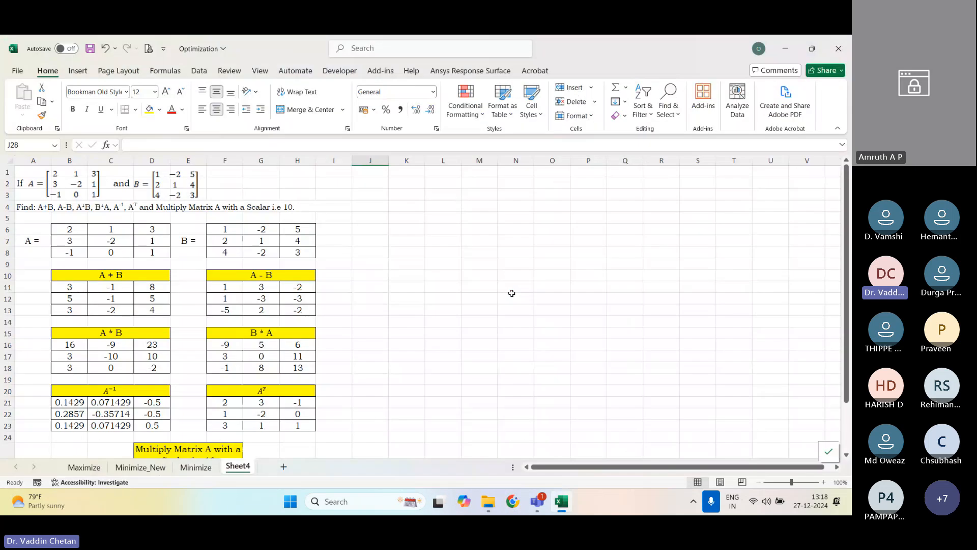
# Step: Clear all Windows notifications and return to the Excel matrix worksheet
pyautogui.click(811, 501)
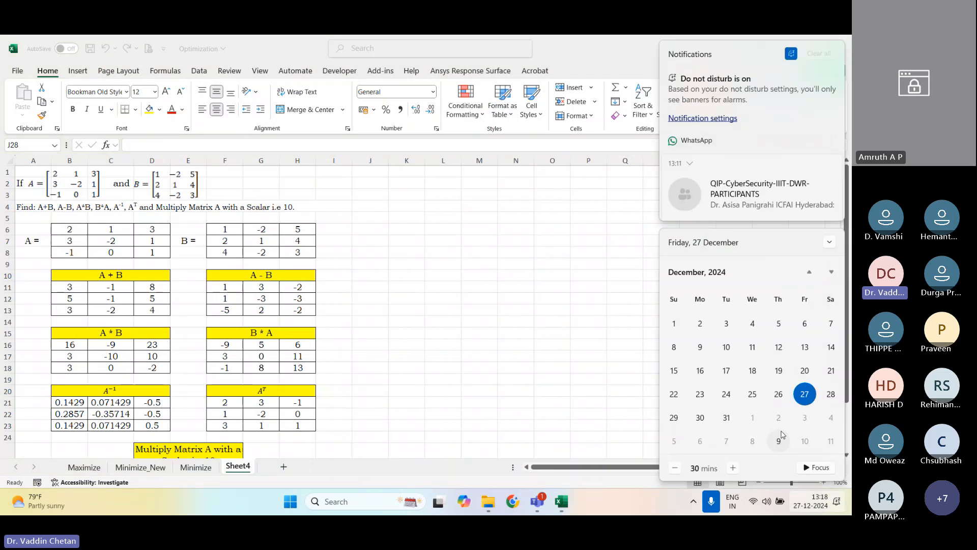
pyautogui.click(819, 53)
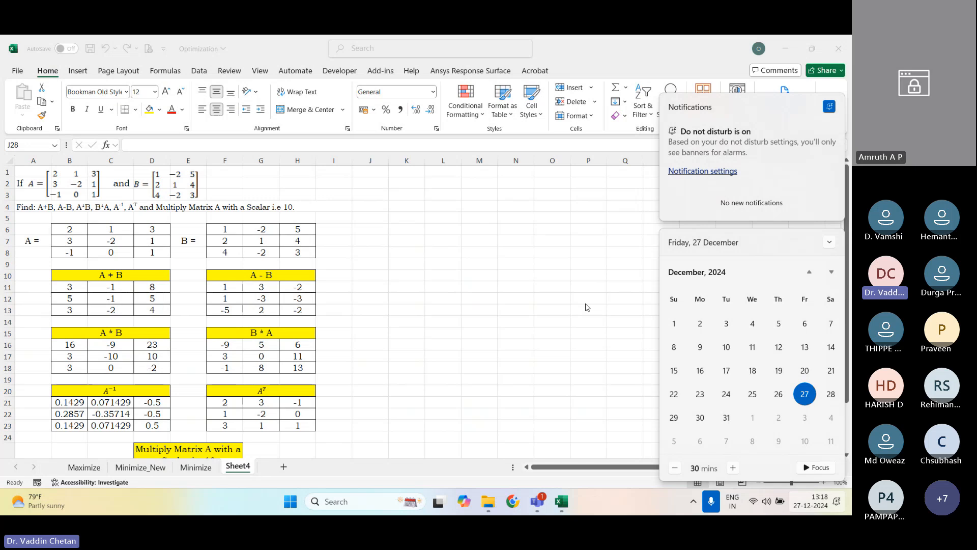
pyautogui.click(538, 307)
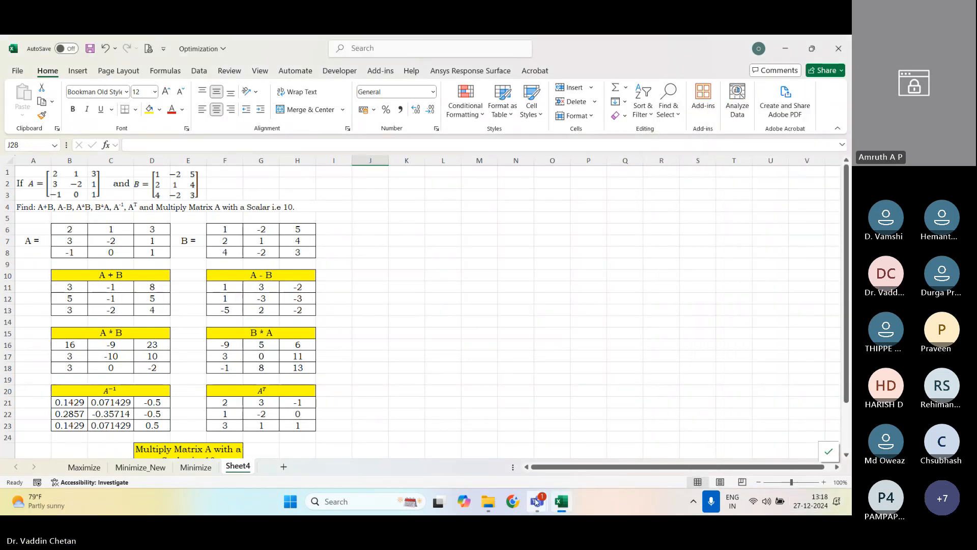
# Step: Switch to the Microsoft Teams sharing control bar
pyautogui.moveTo(537, 501)
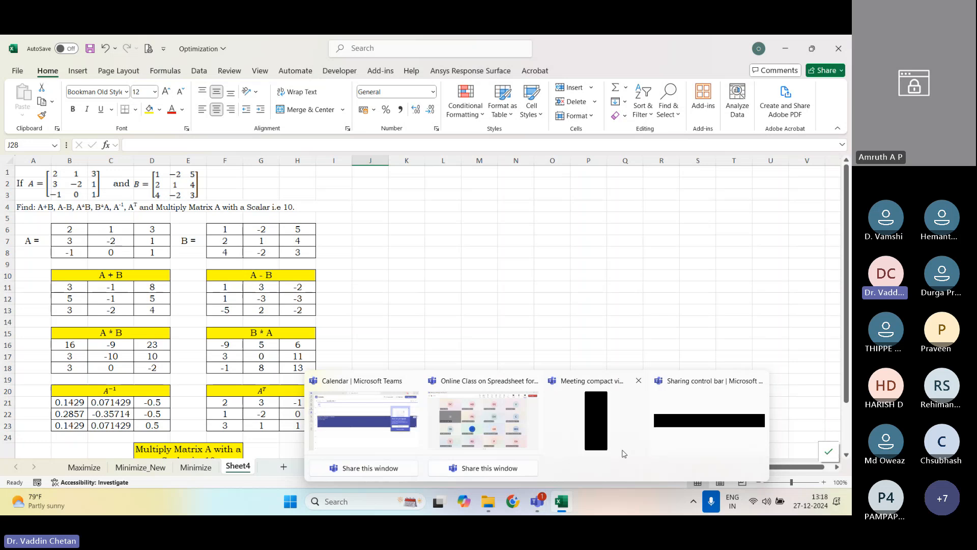
pyautogui.click(645, 443)
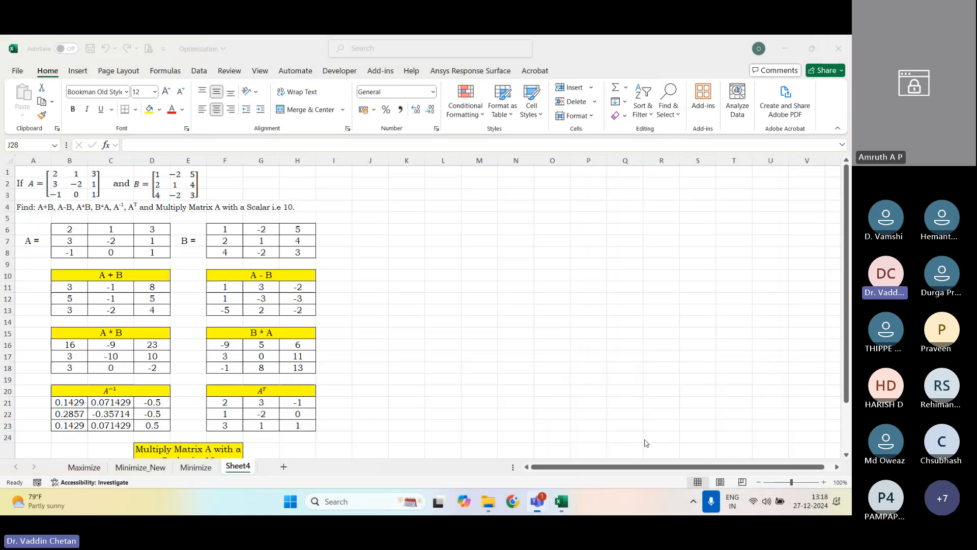